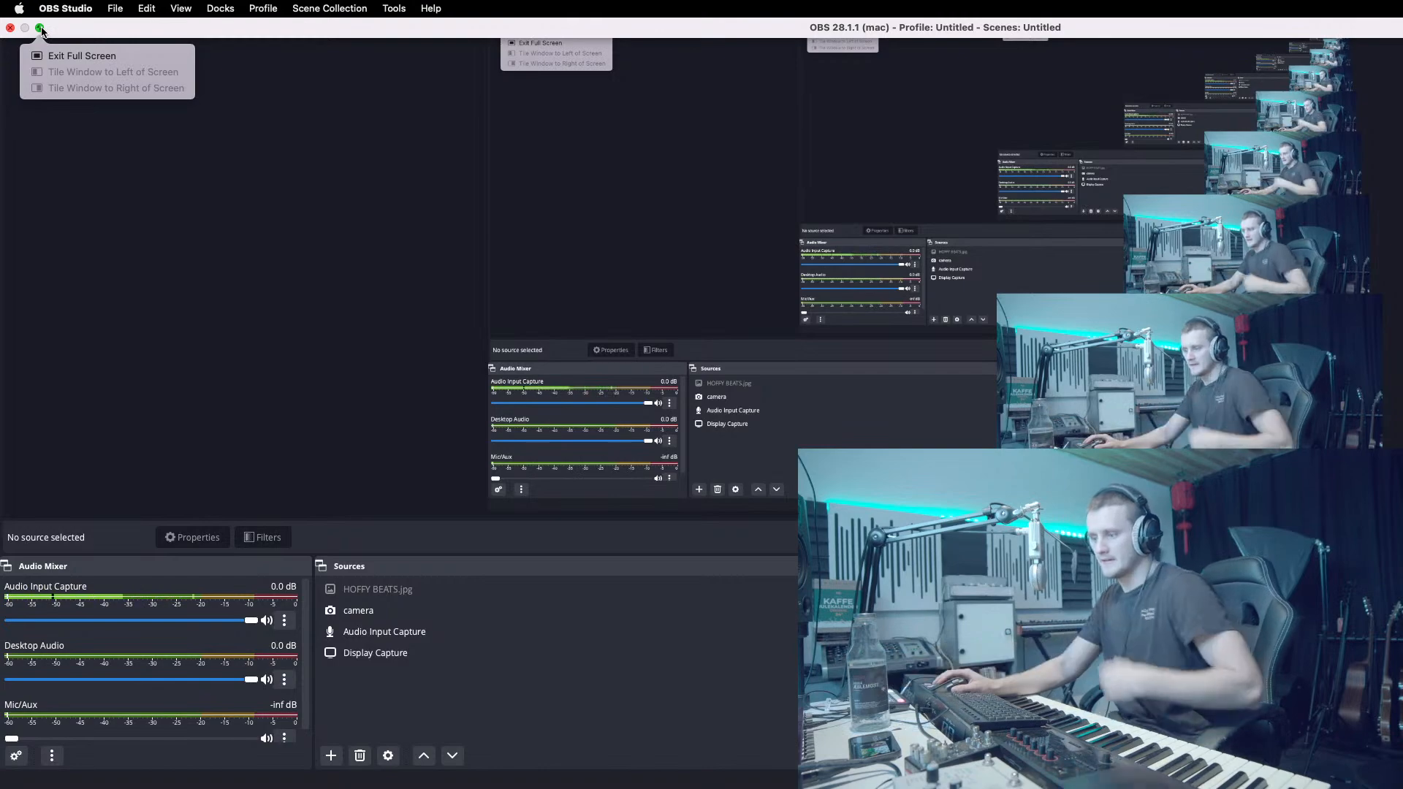
- Take OBS out of full screen, move its window off the Logic Pro project and play the arrangement from bar 17
click(42, 29)
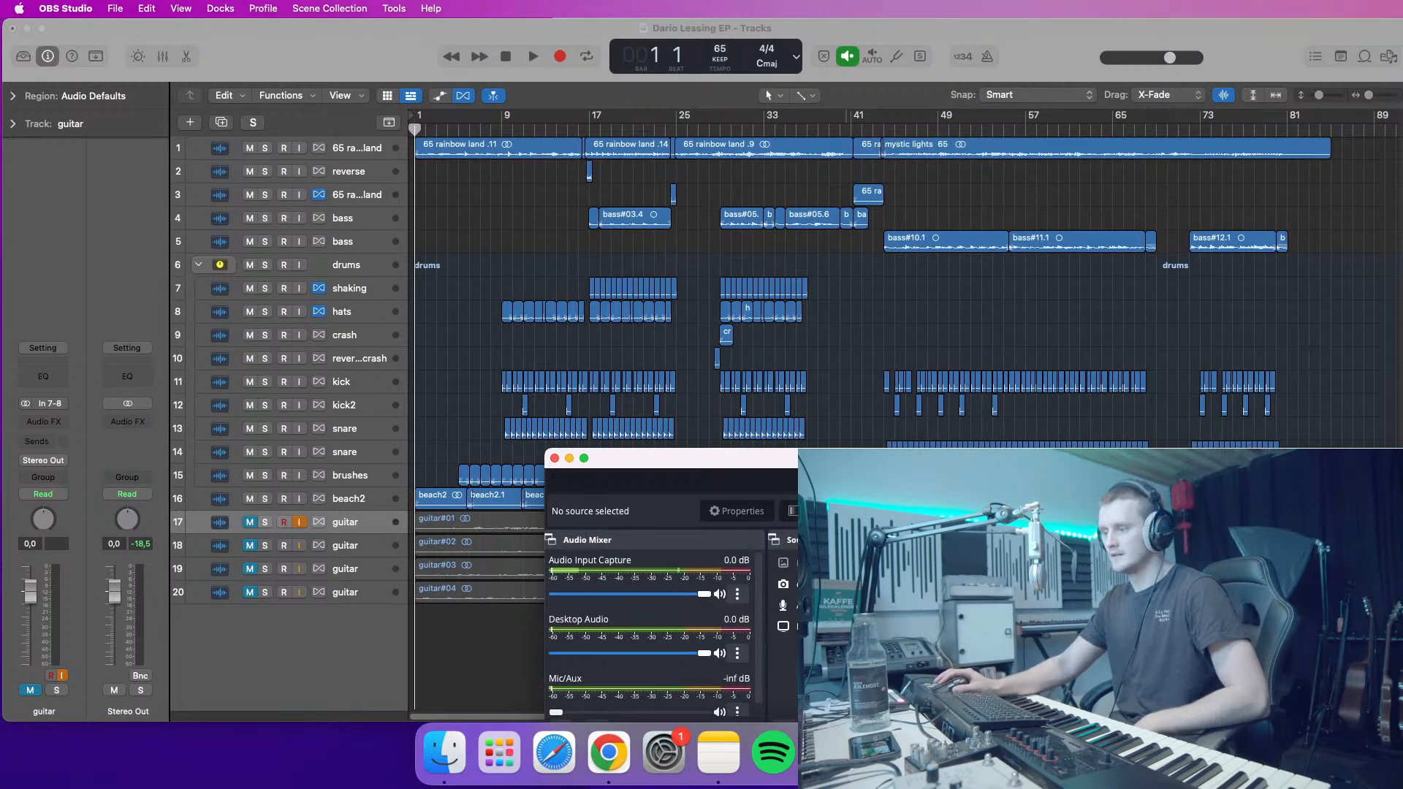
drag(950, 458, 1402, 458)
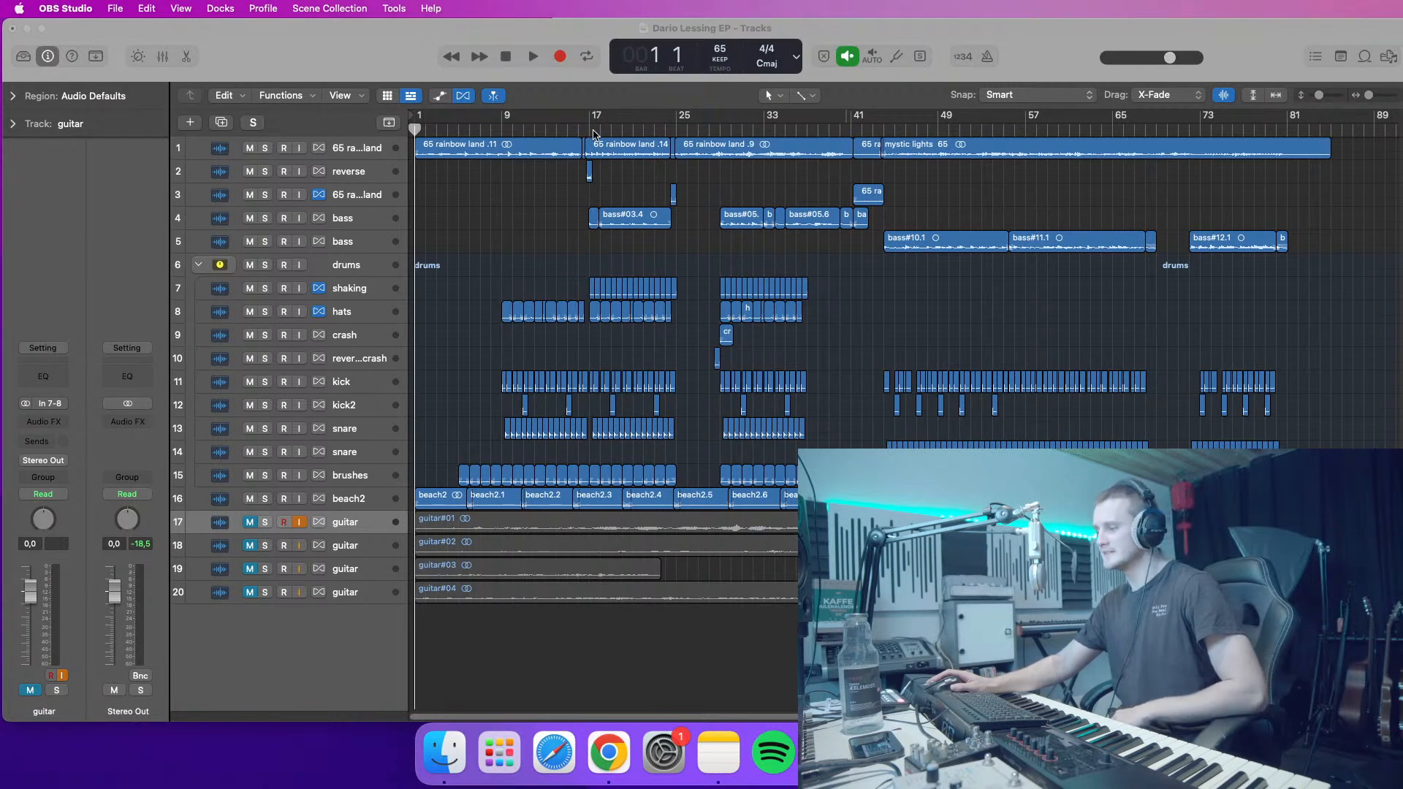
drag(614, 129, 593, 153)
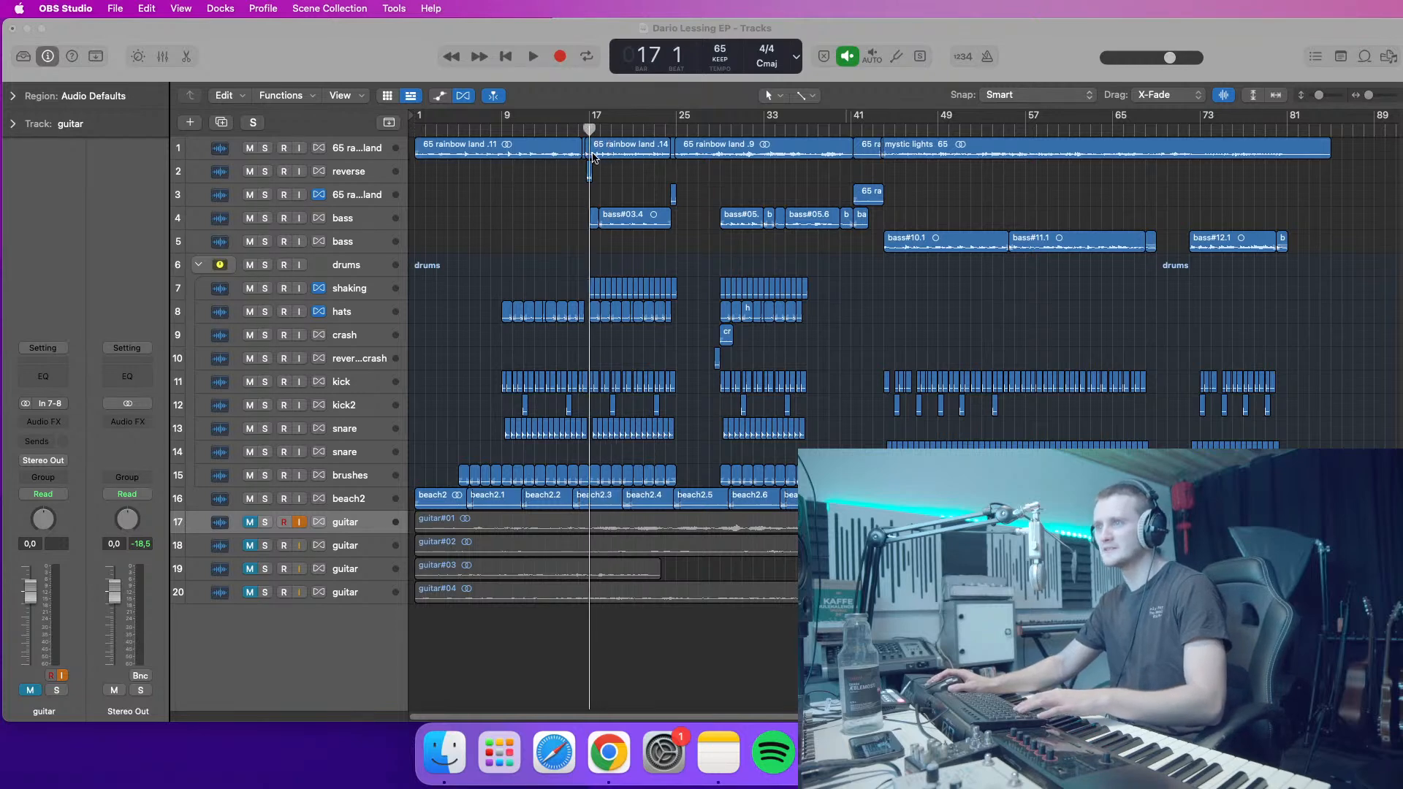
key(space)
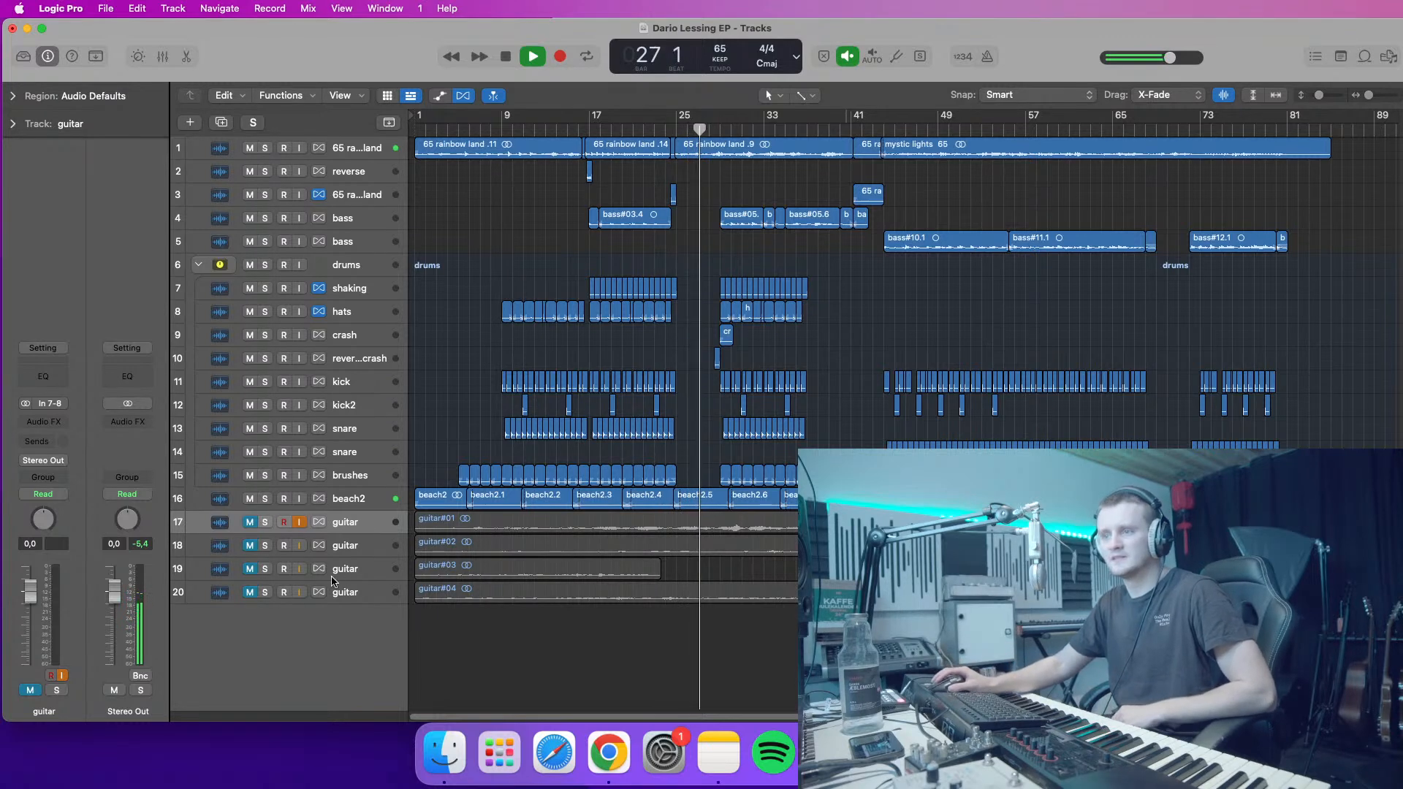
- Audition the guitar on track 20 by unmuting it during playback, mute it again and stop playback
click(252, 523)
click(252, 523)
click(251, 593)
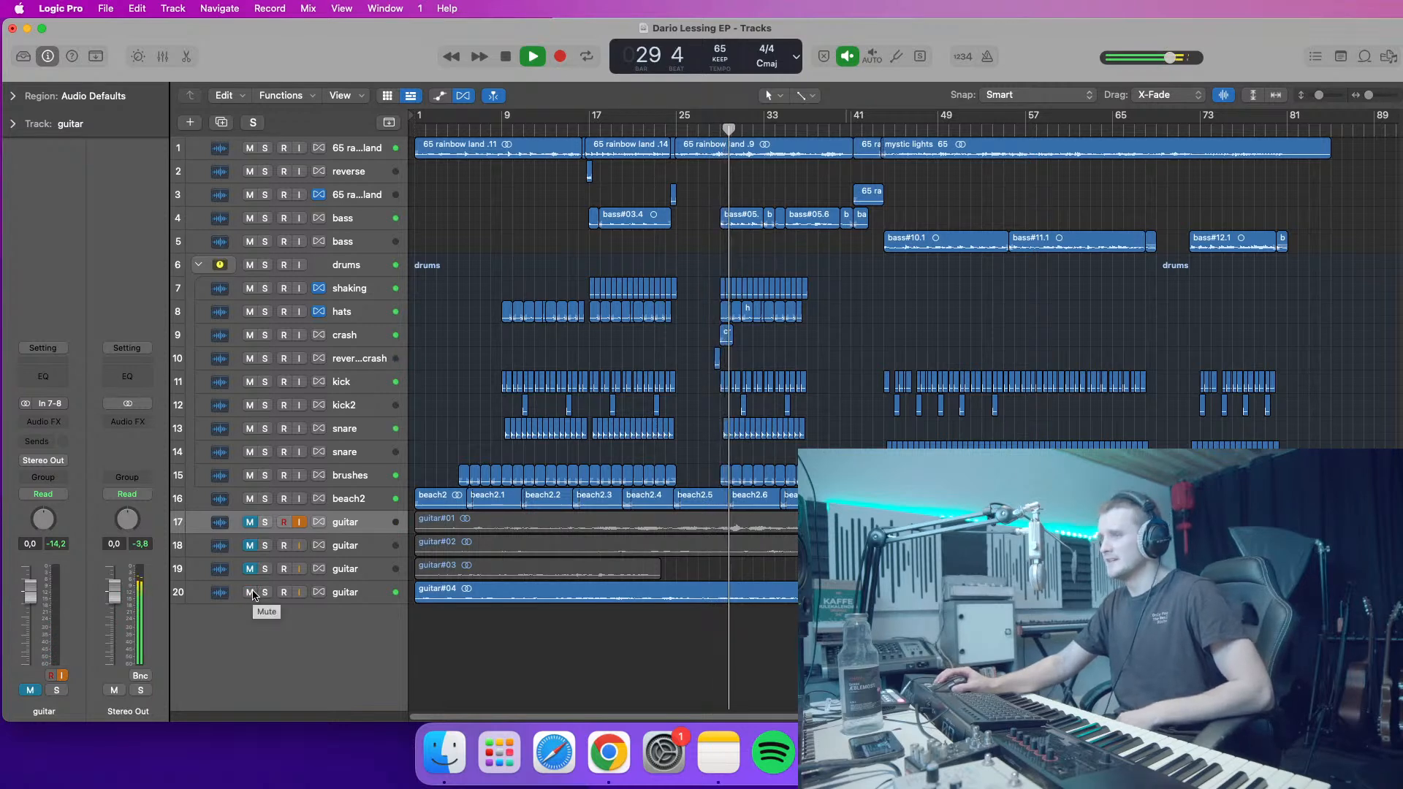
click(250, 592)
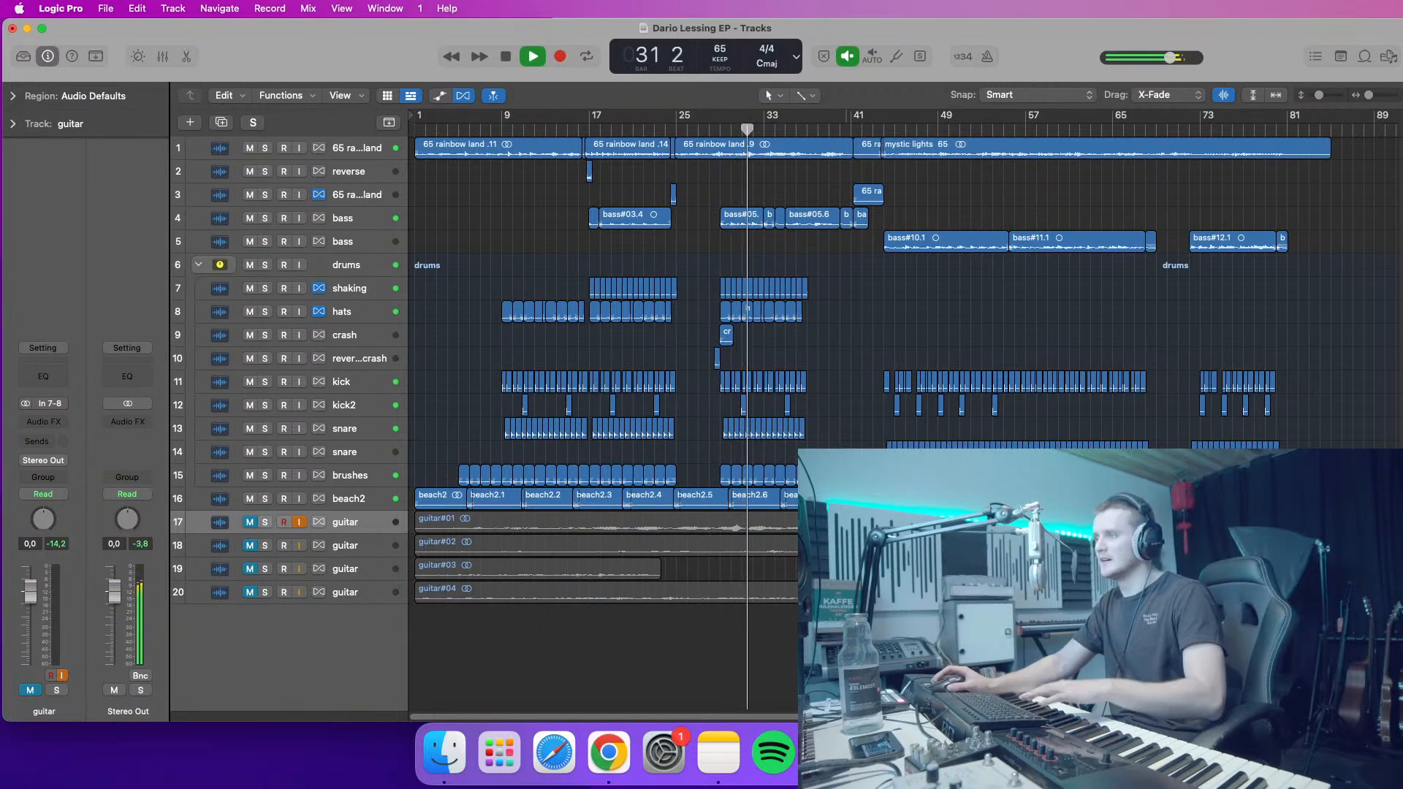
key(super+Tab)
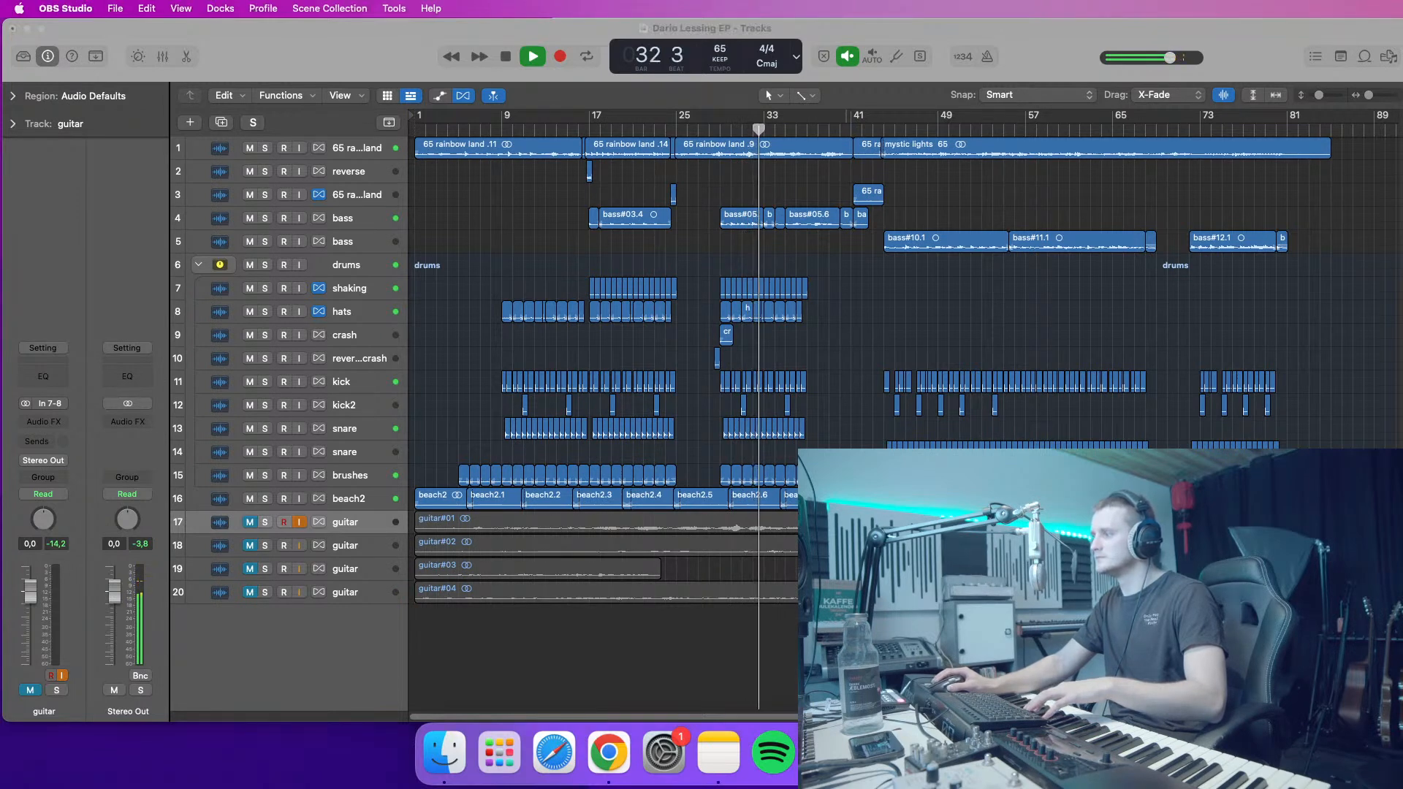
key(super+Tab)
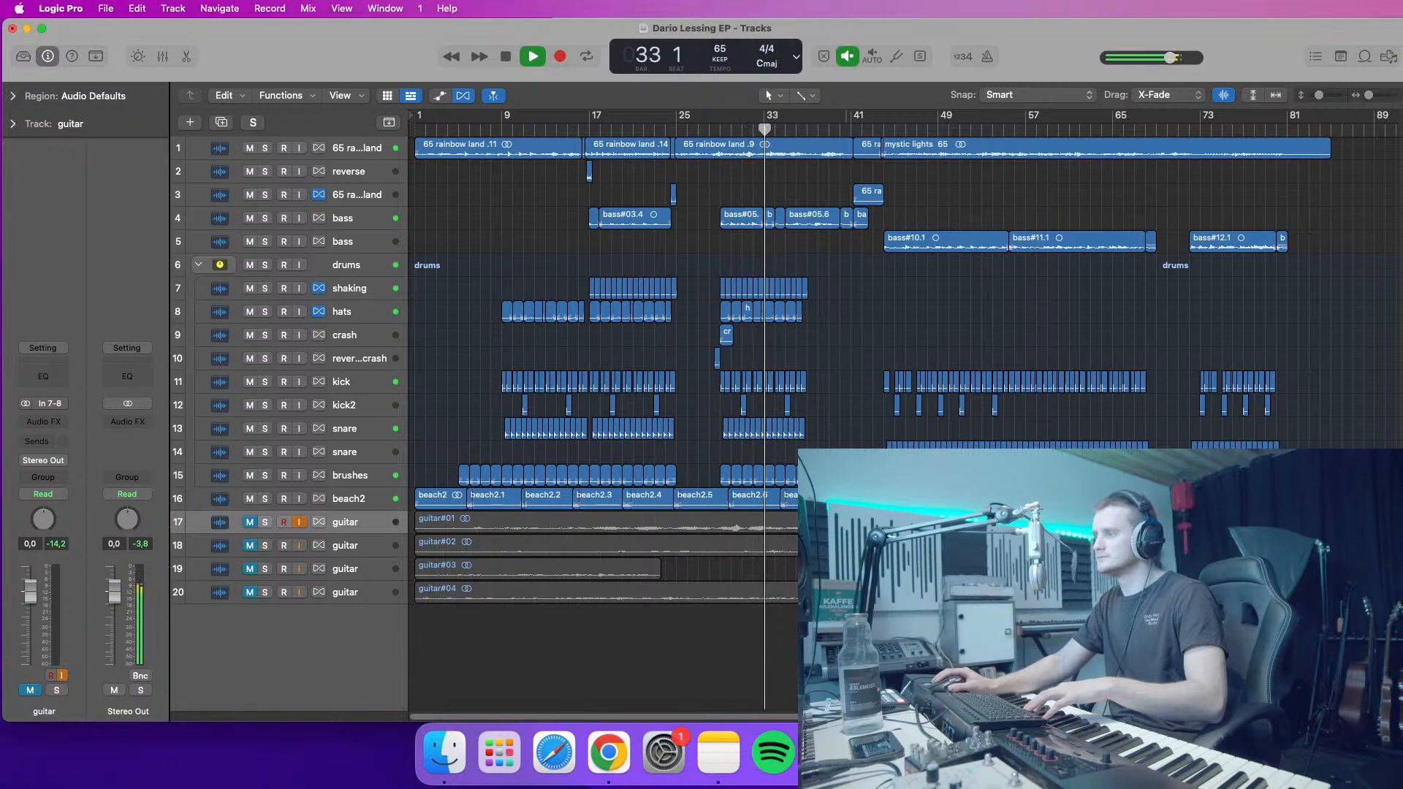
key(space)
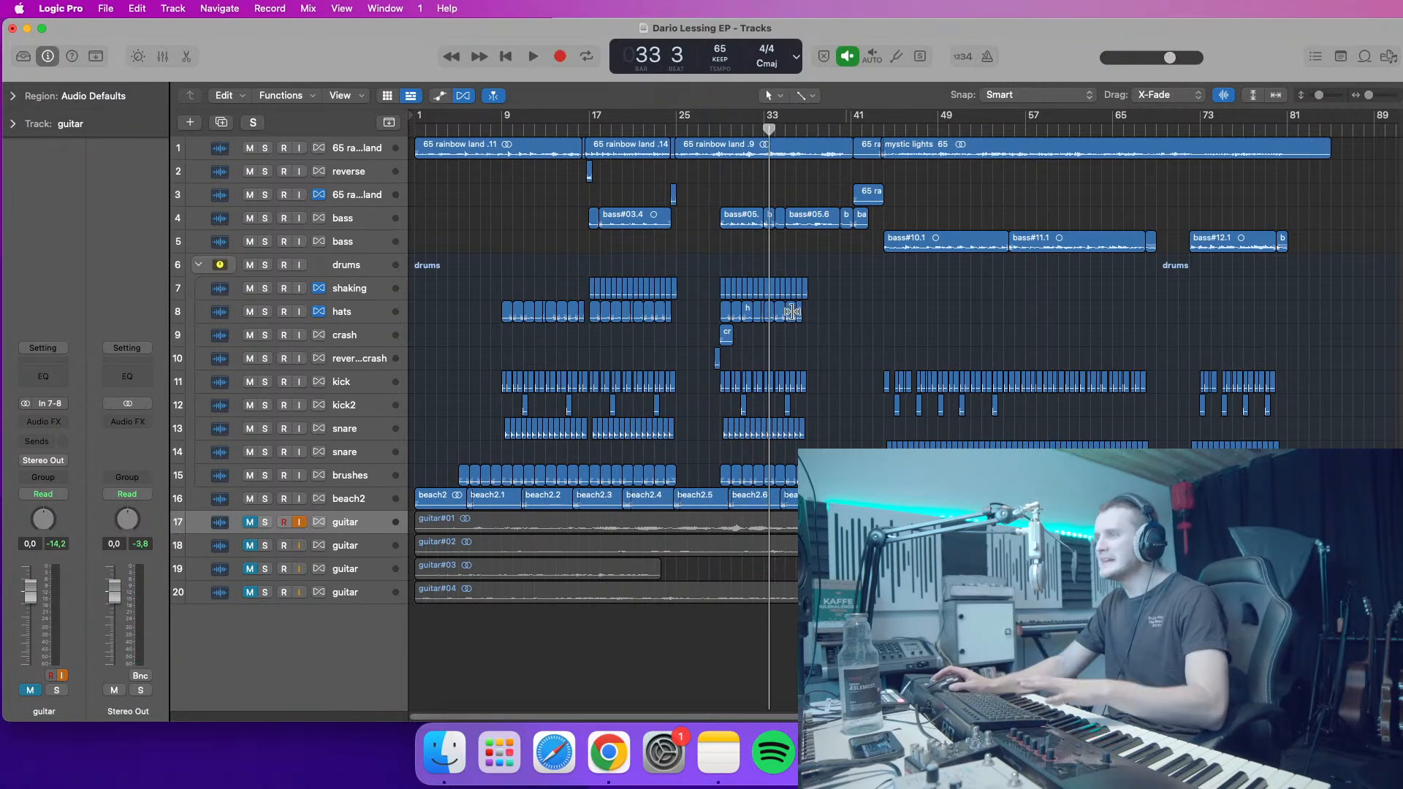
- Listen to the mystic lights section from just before bar 44 to around bar 52 and examine its arrangement
drag(857, 133, 877, 189)
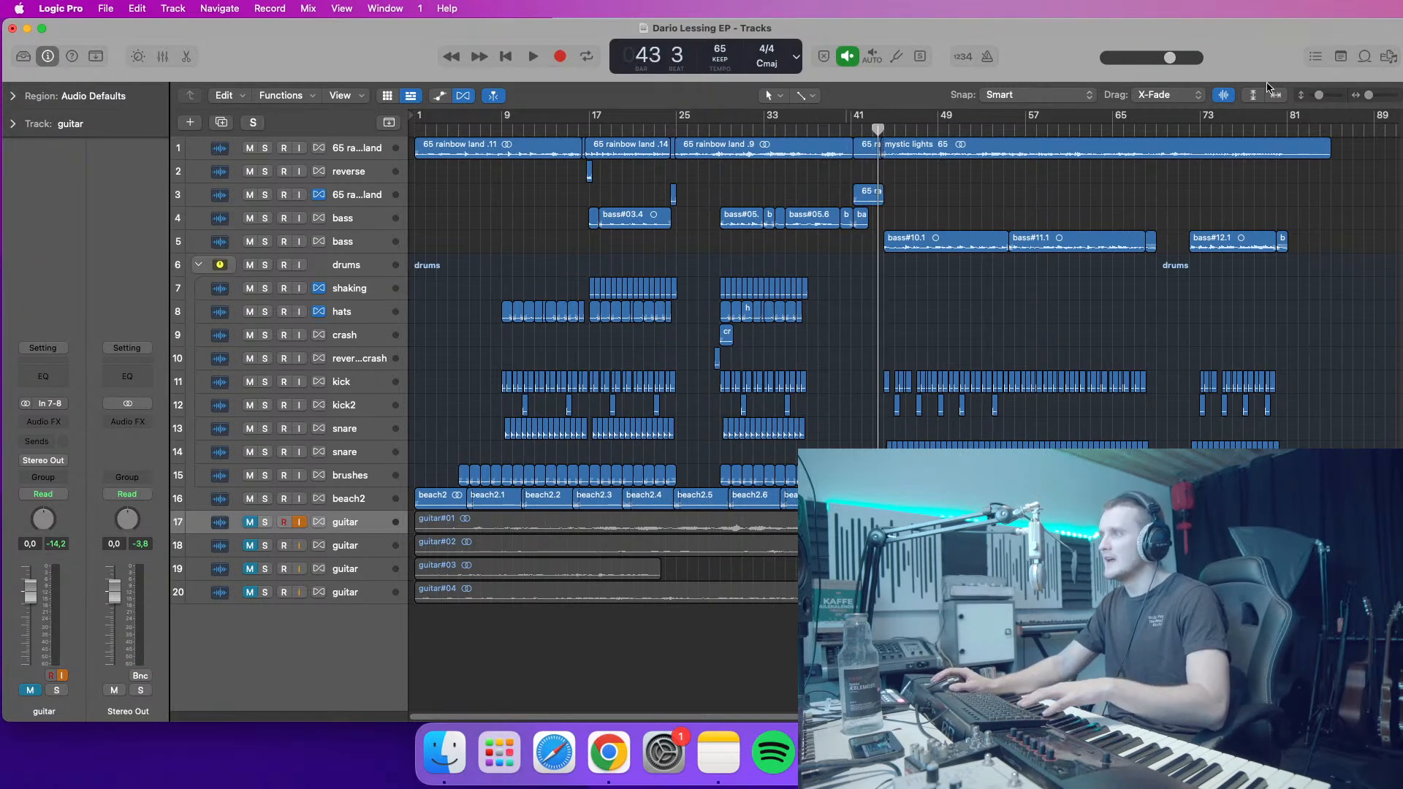
drag(1369, 95, 1371, 95)
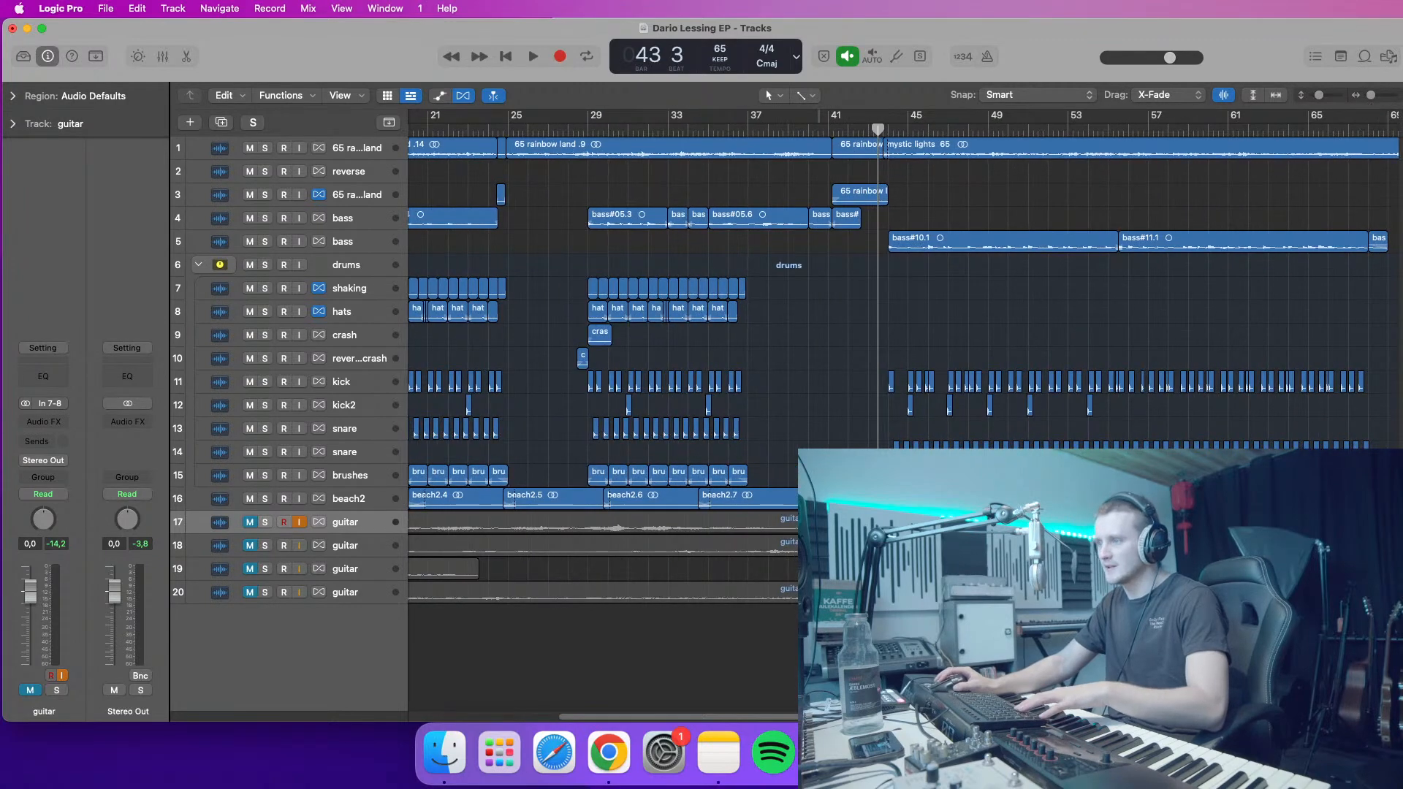
scroll(904, 415, right, 3)
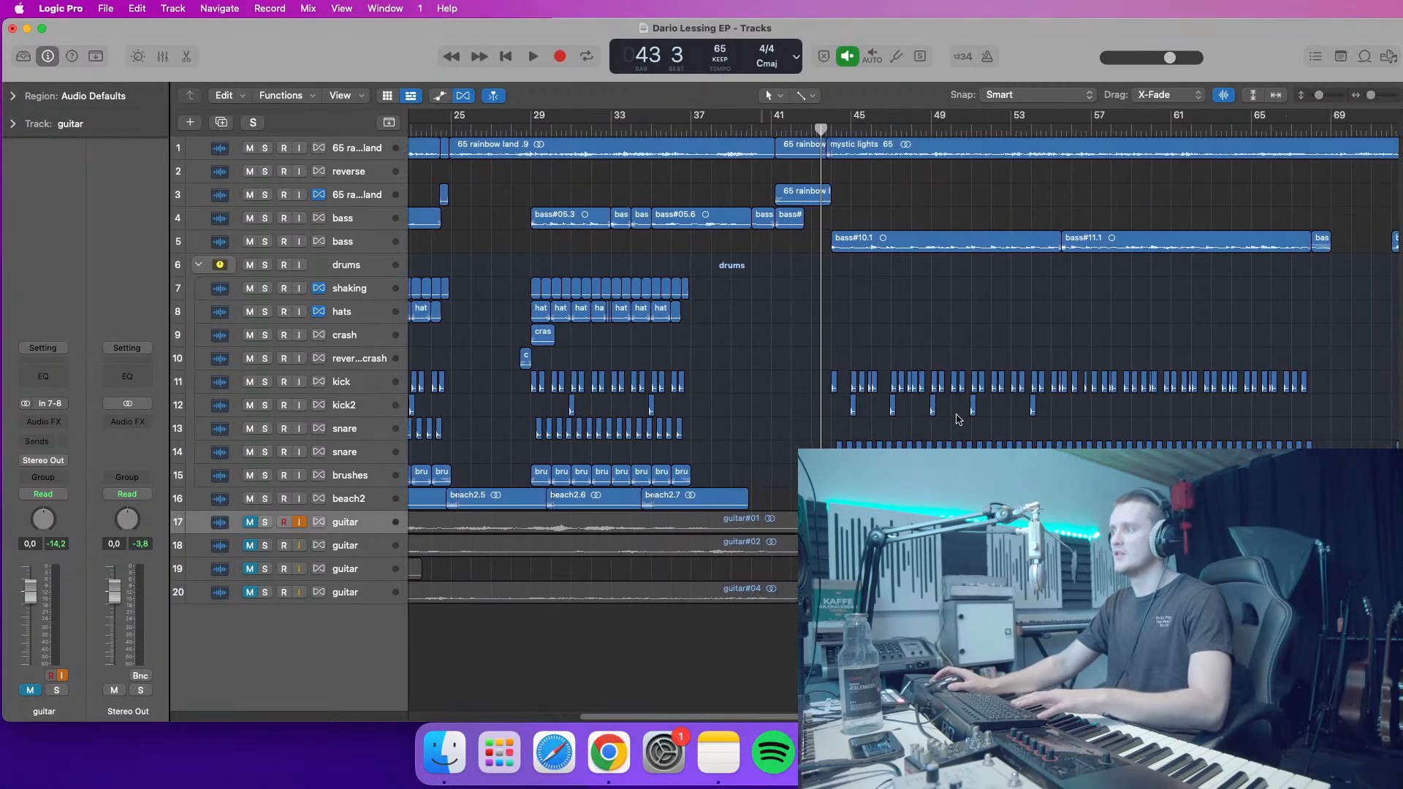
key(space)
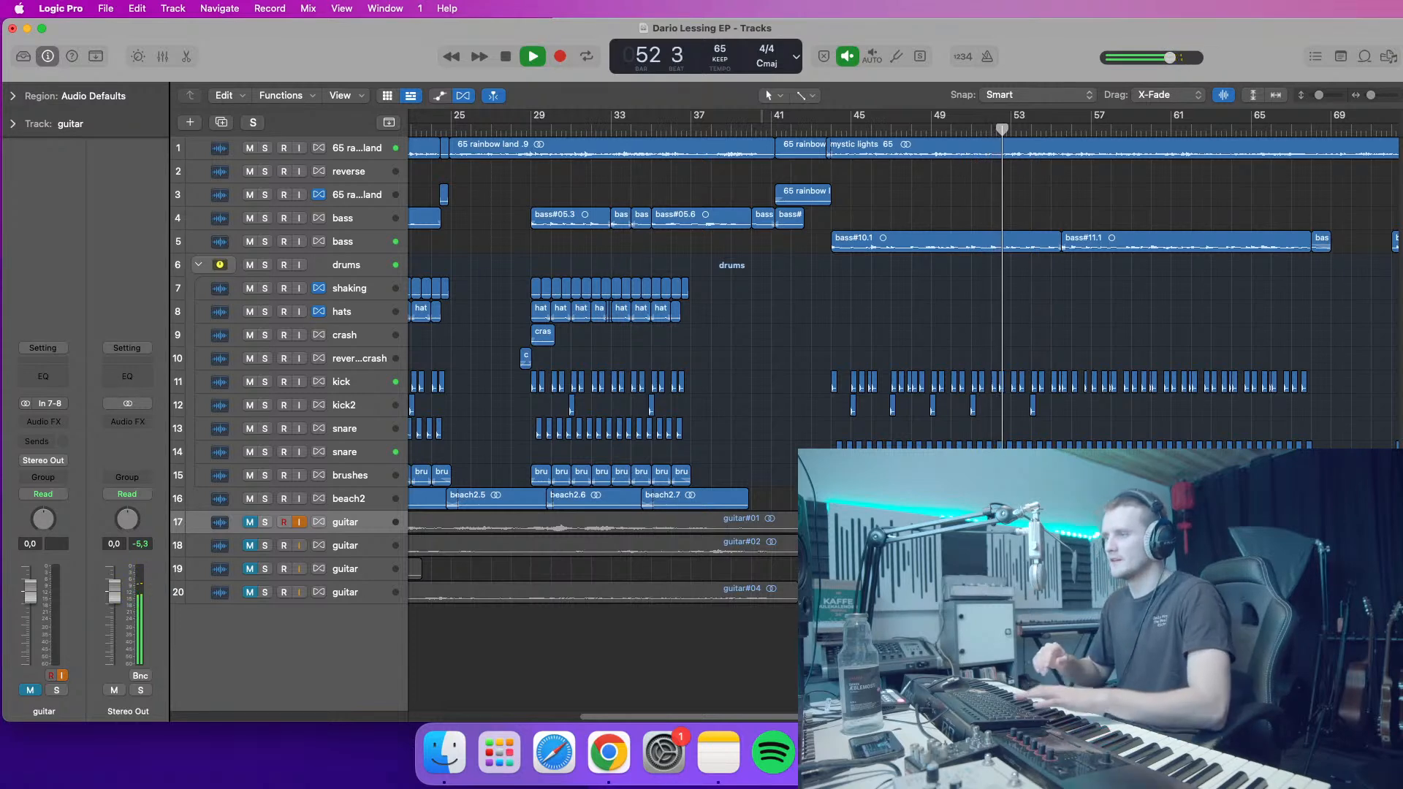
scroll(603, 329, right, 3)
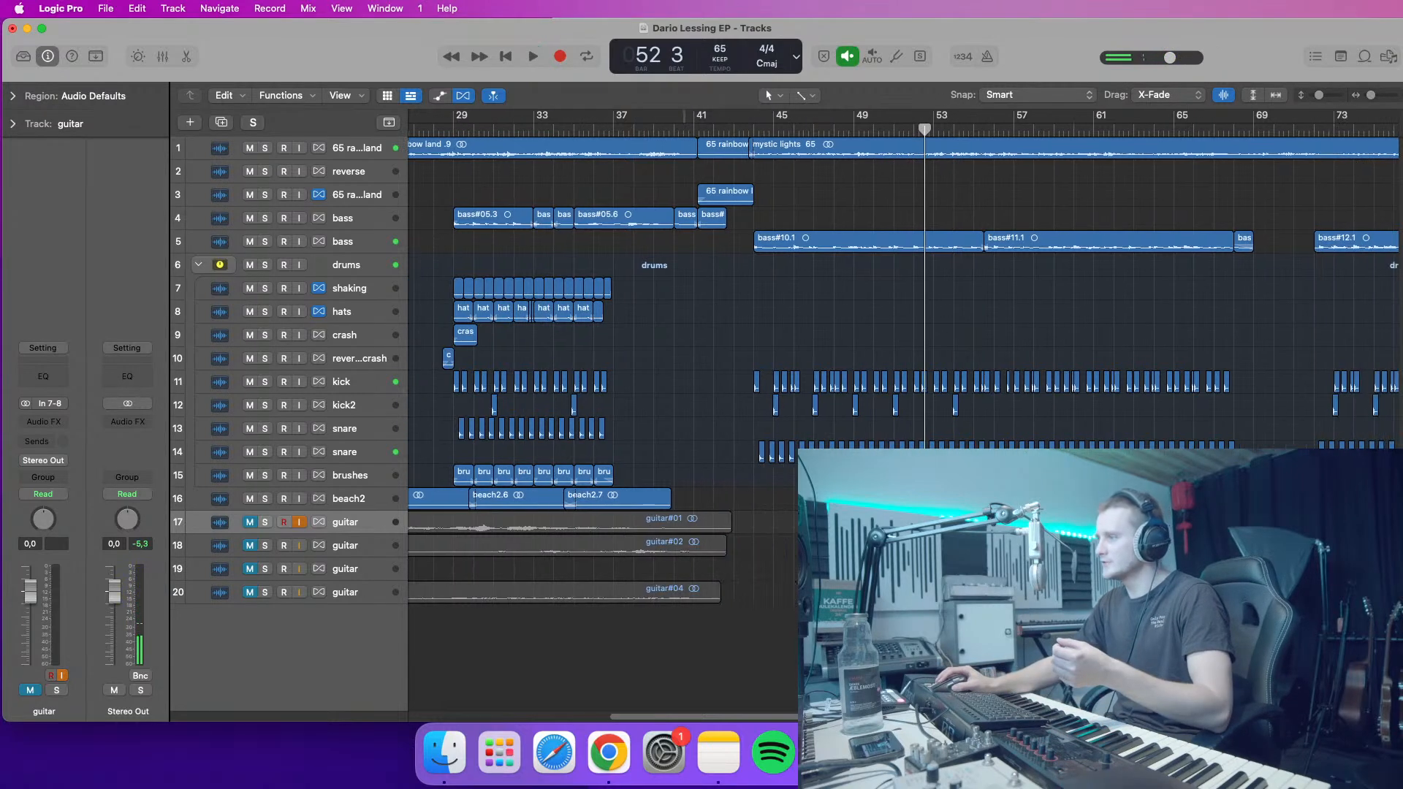
scroll(603, 329, left, 1)
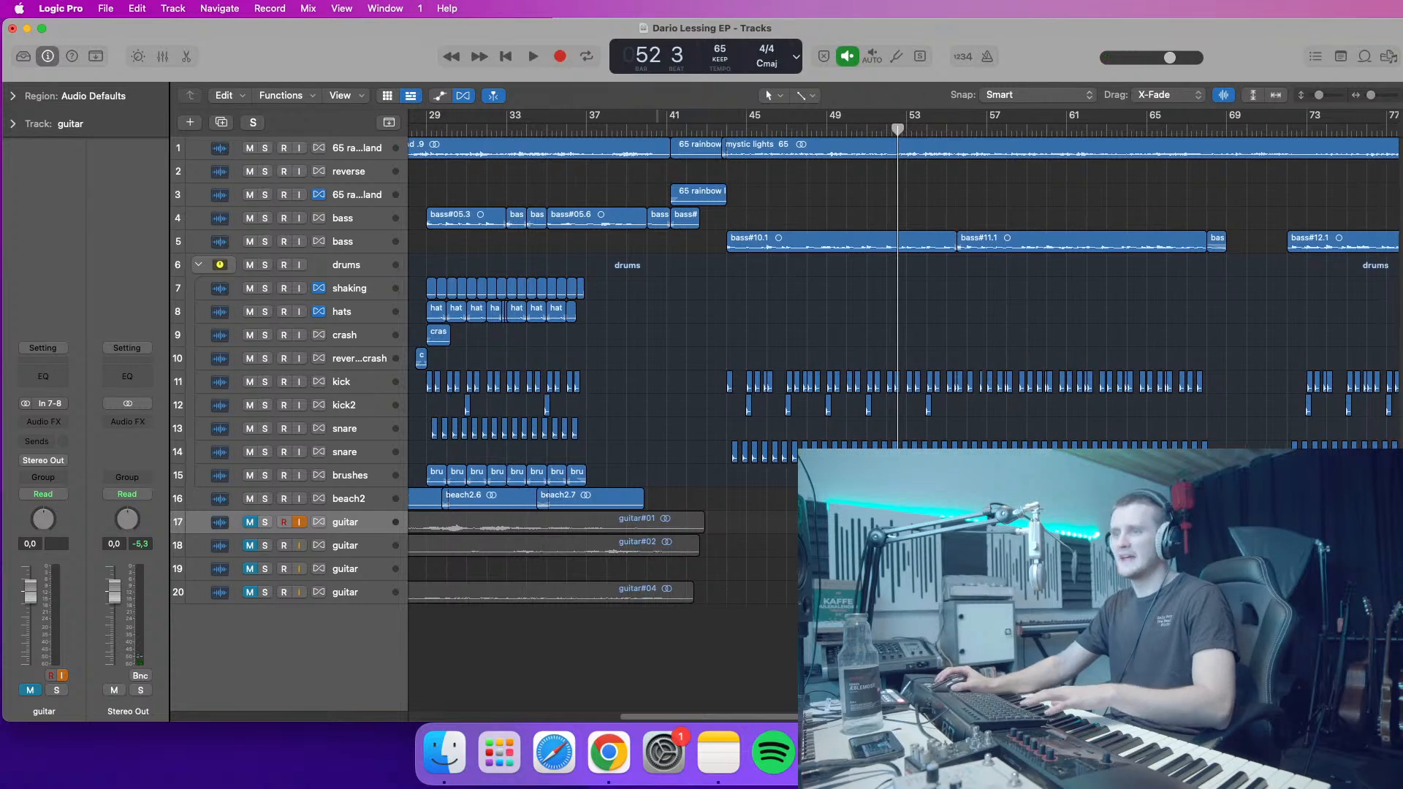
scroll(603, 329, right, 1)
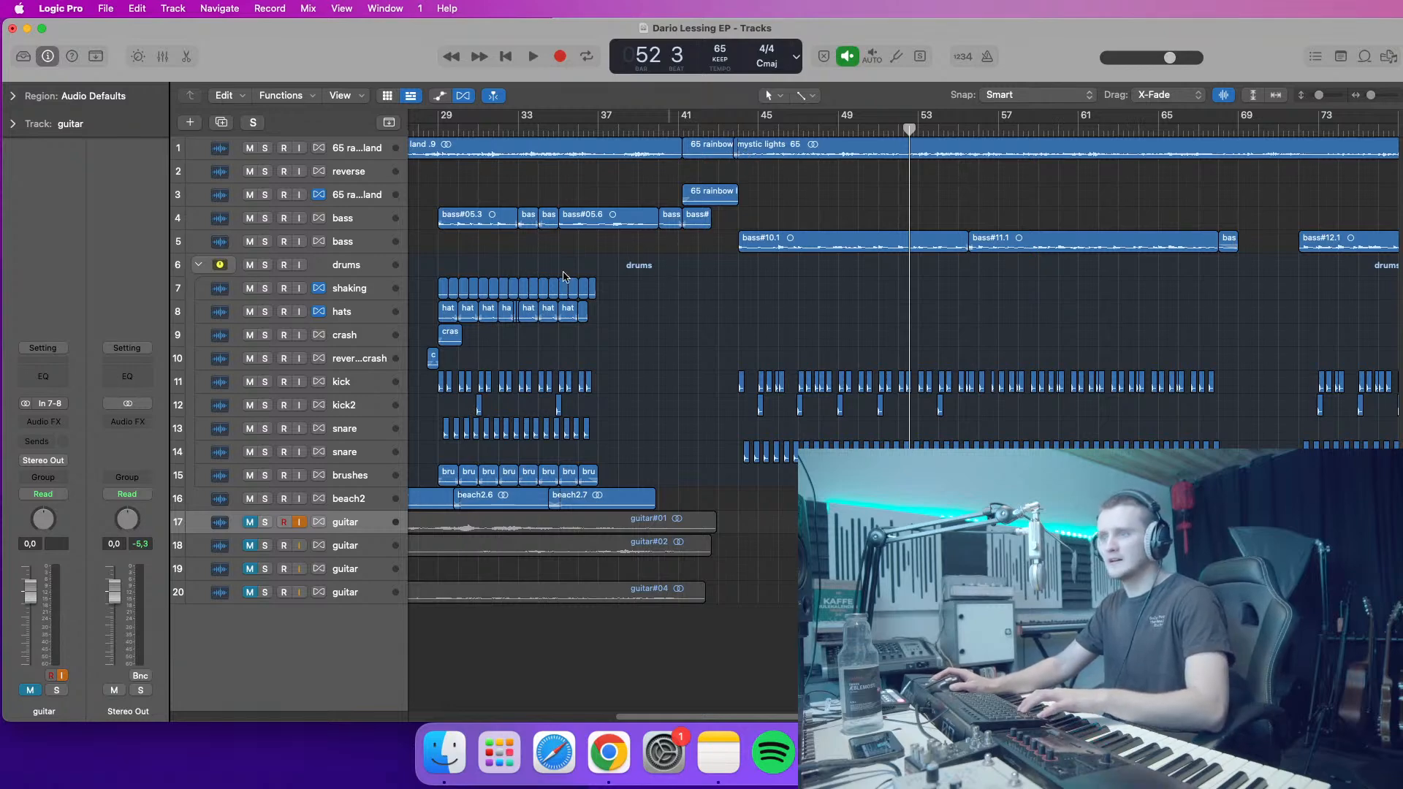
- Add one audio track on Input 1, place it in the drums stack between reverse crash and kick, and name it hats
click(190, 123)
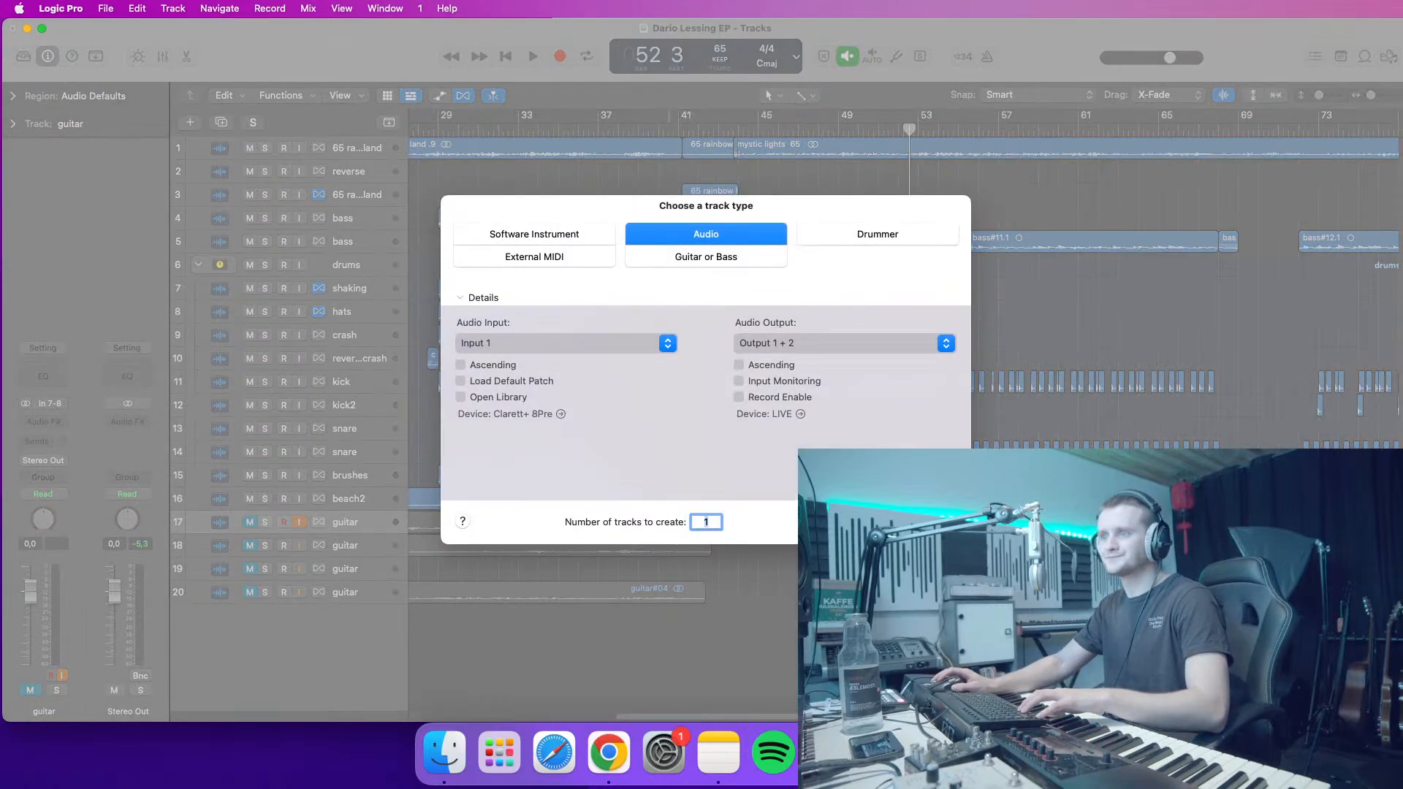
key(Return)
drag(390, 553, 388, 380)
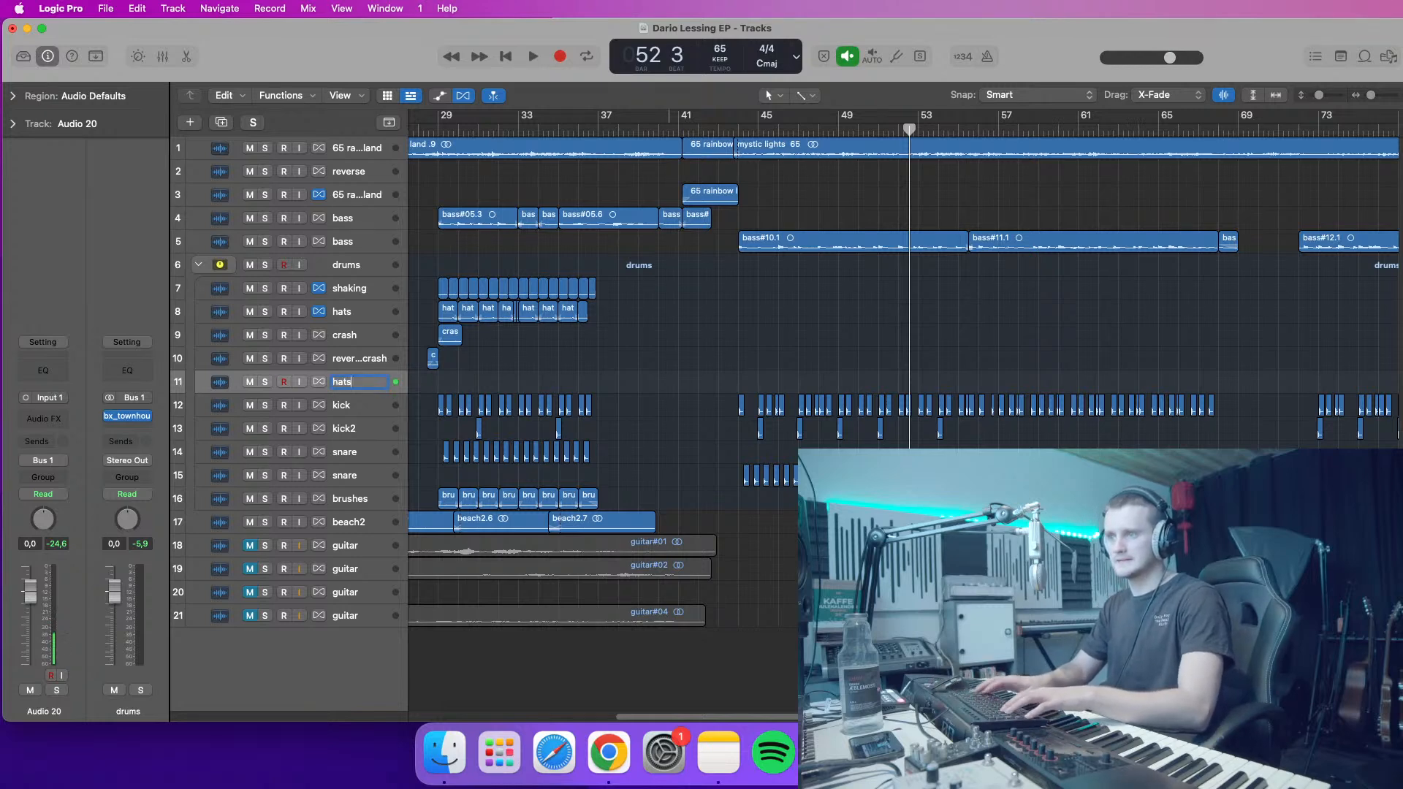
- Check the start of the section from bar 44 and toggle Low Latency Monitoring Mode
click(738, 129)
key(space)
key(space)
click(270, 8)
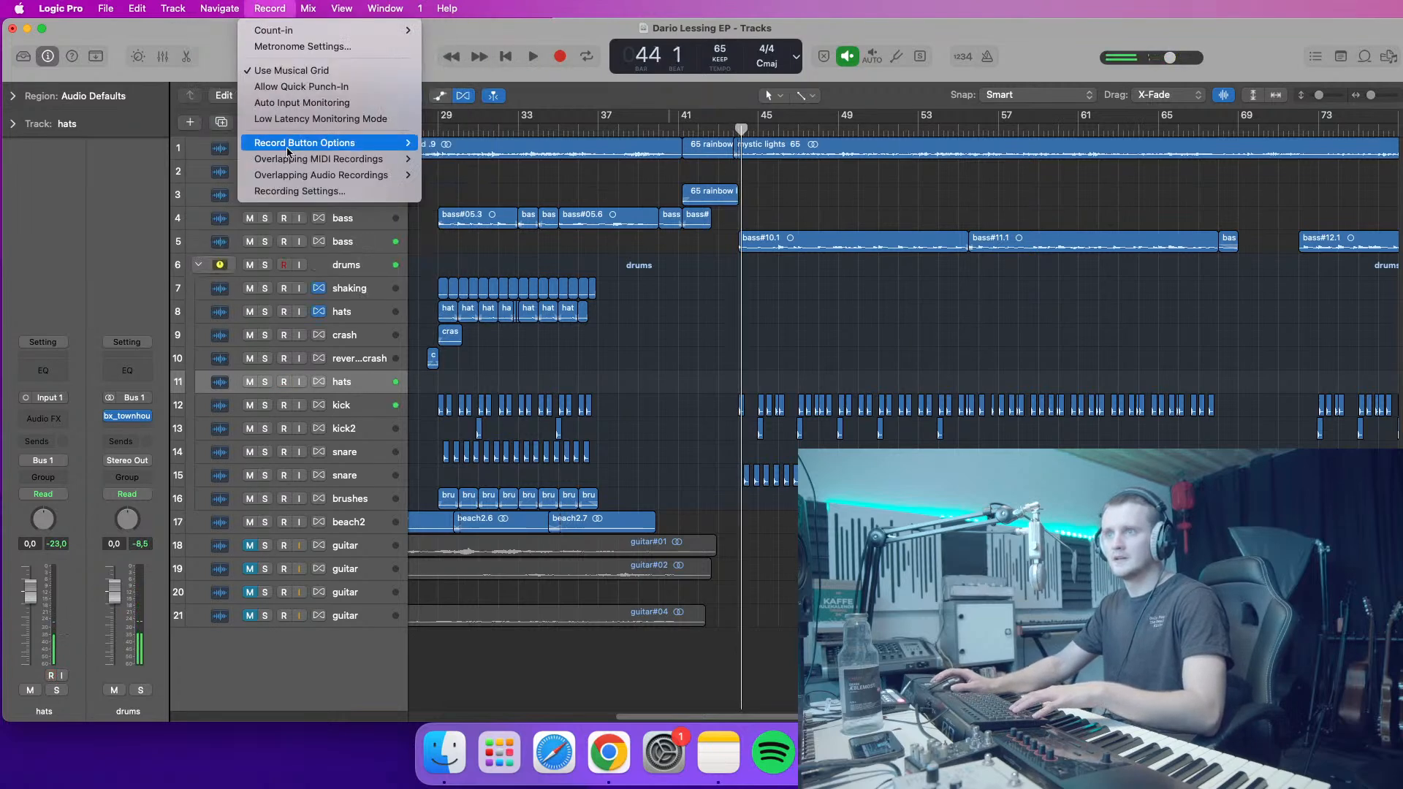
click(289, 120)
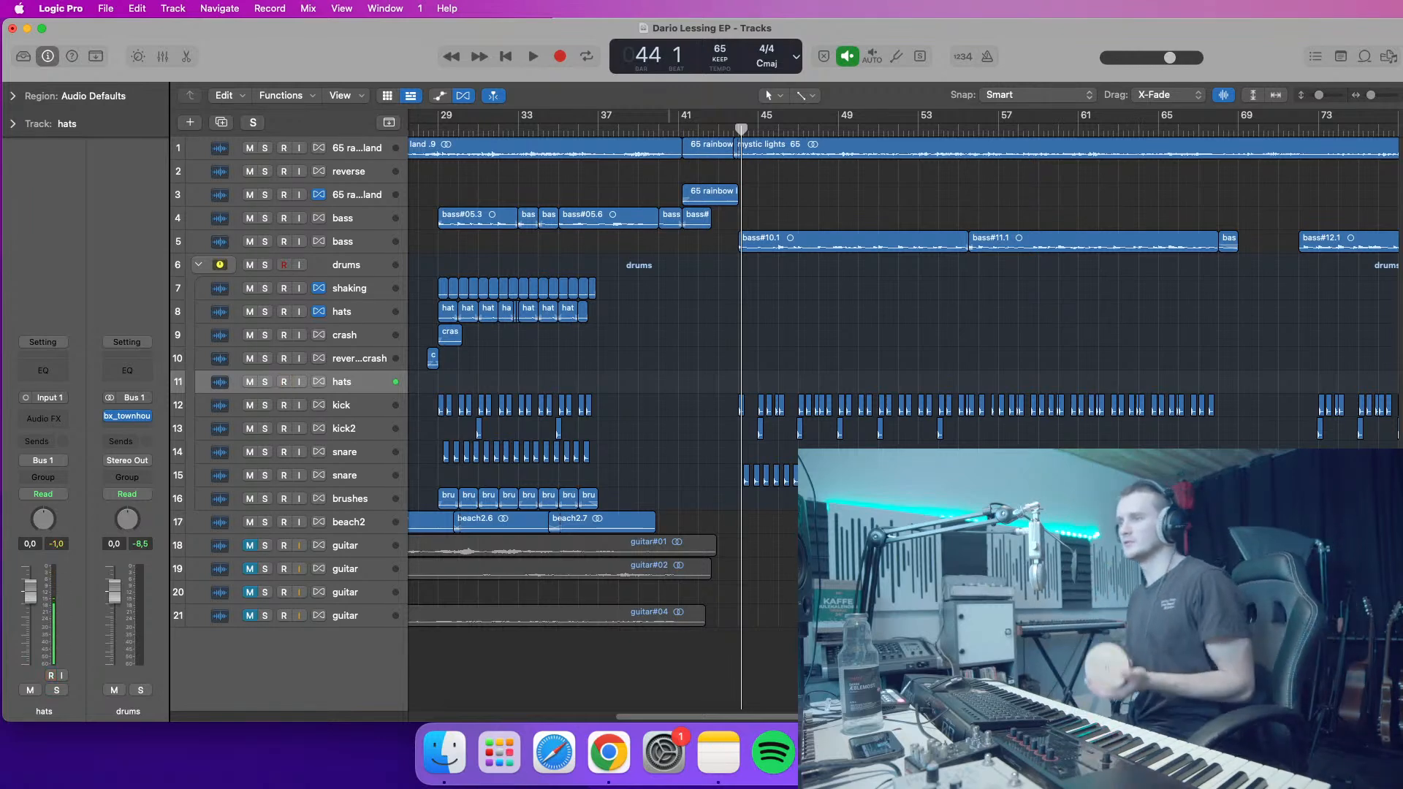
- Play the section from just before bar 44 to rehearse the hats part, and return to bar 44
click(734, 132)
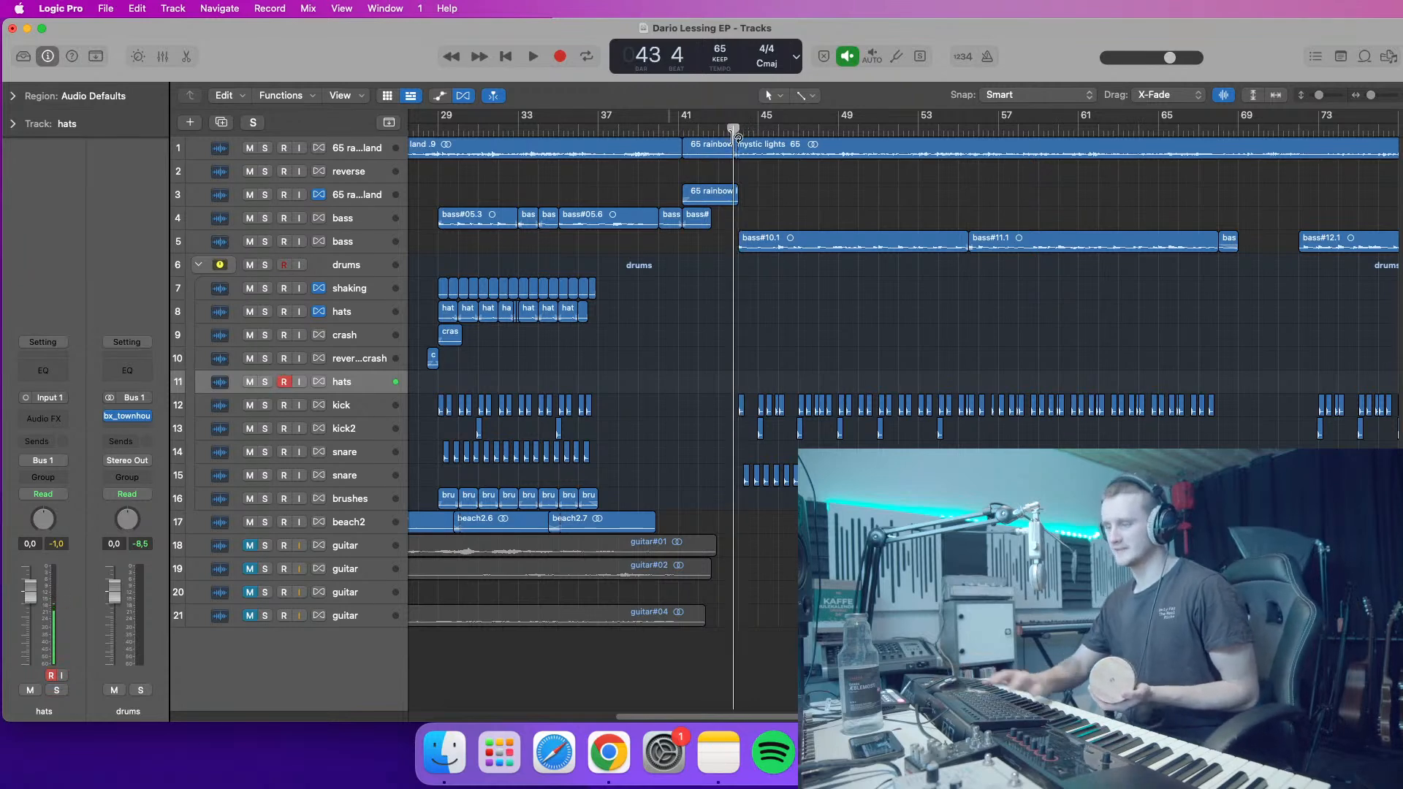
key(space)
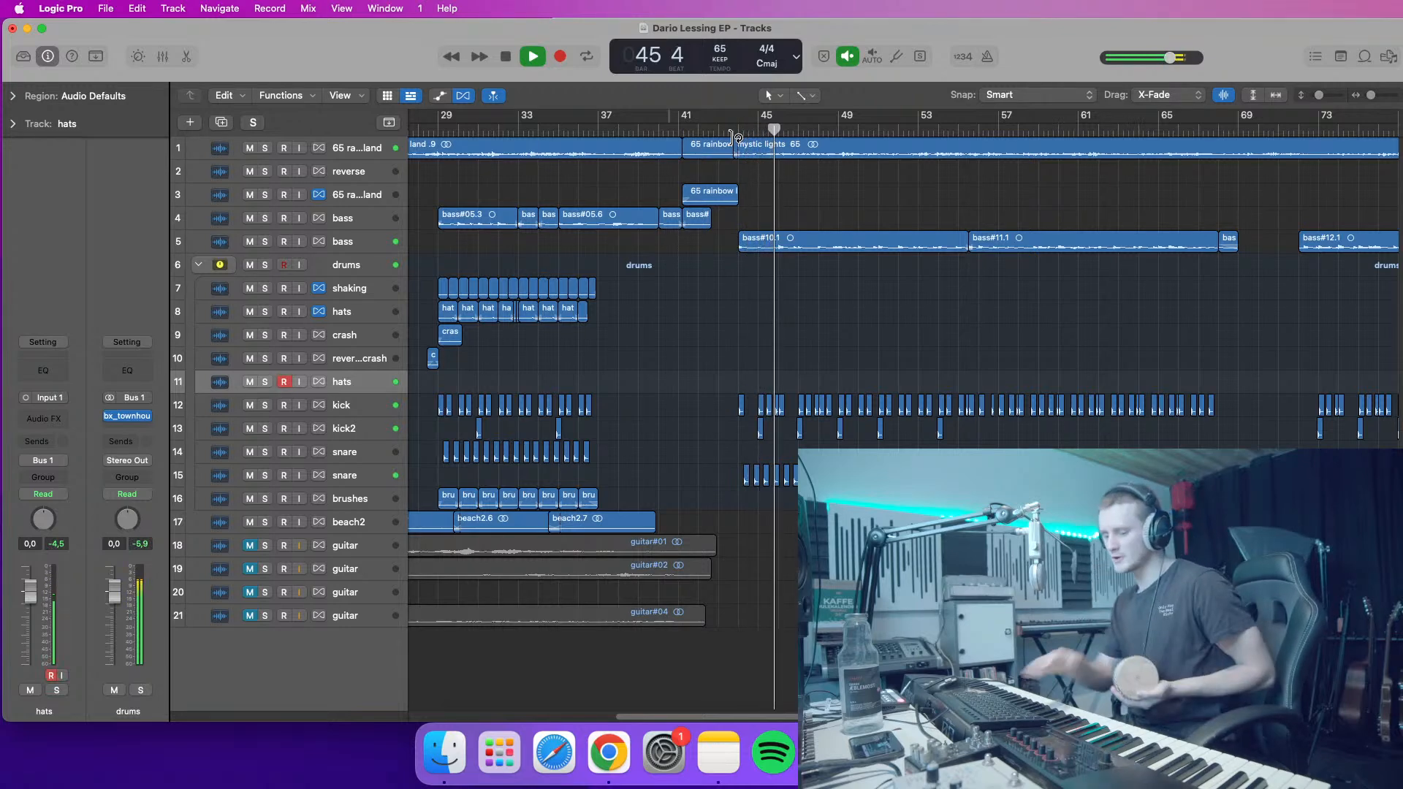
key(space)
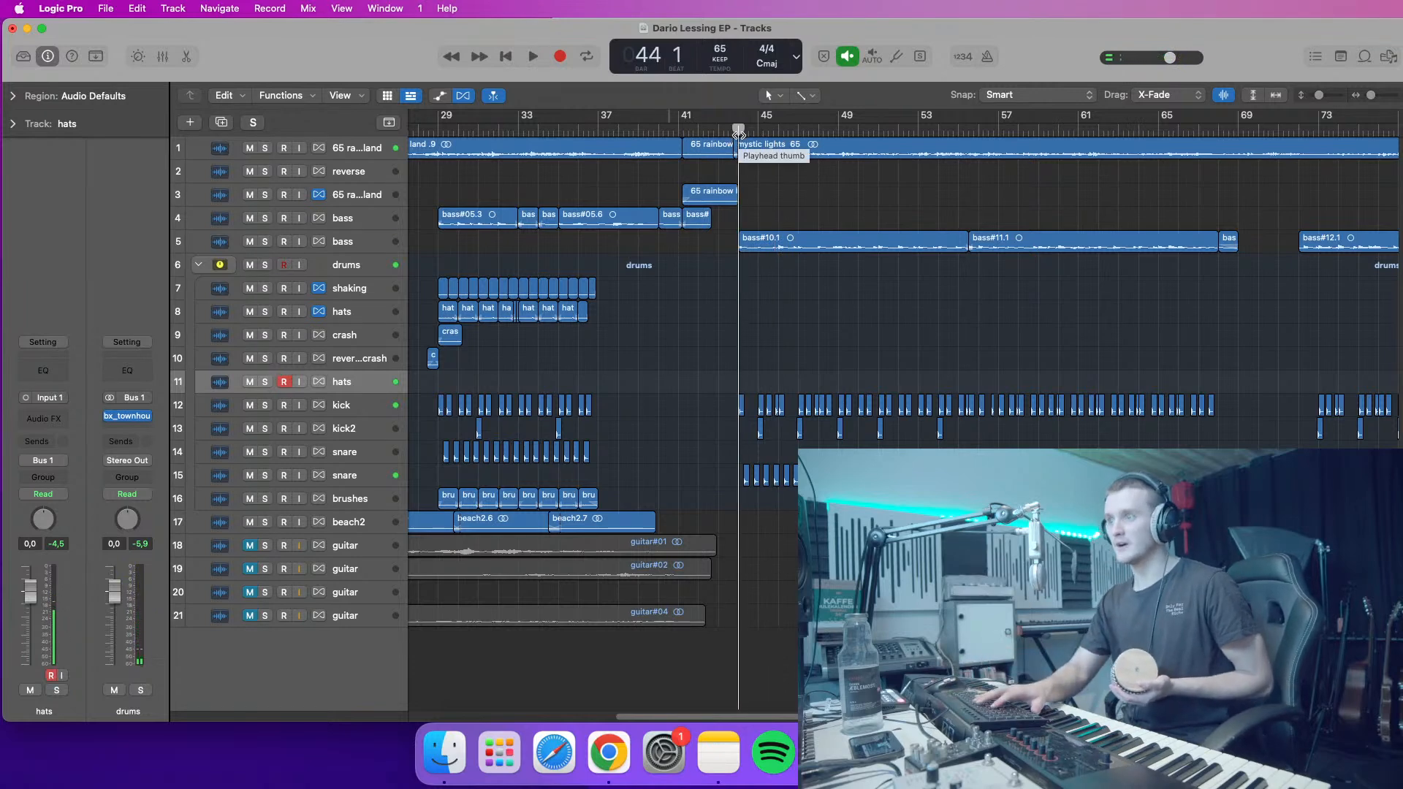
key(r)
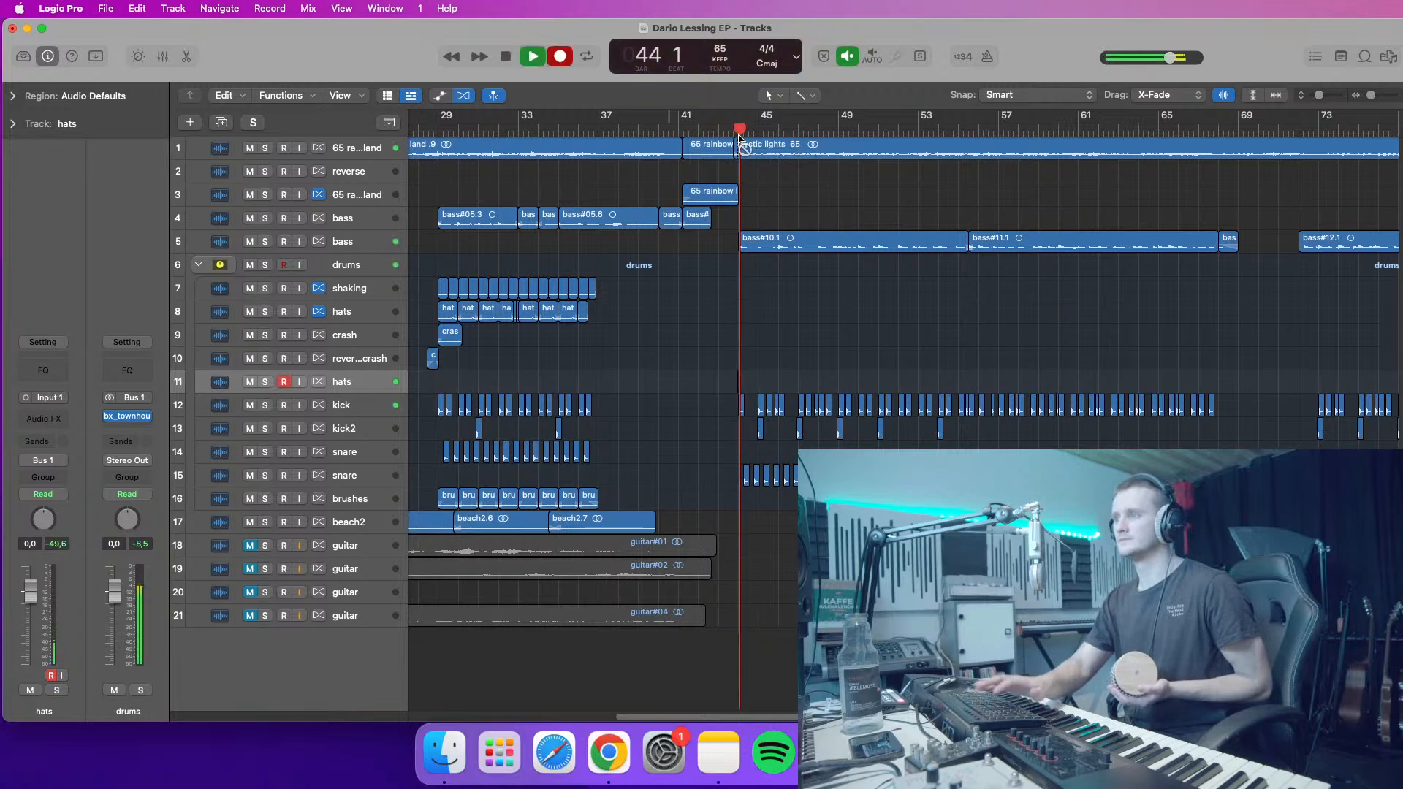
key(space)
key(Delete)
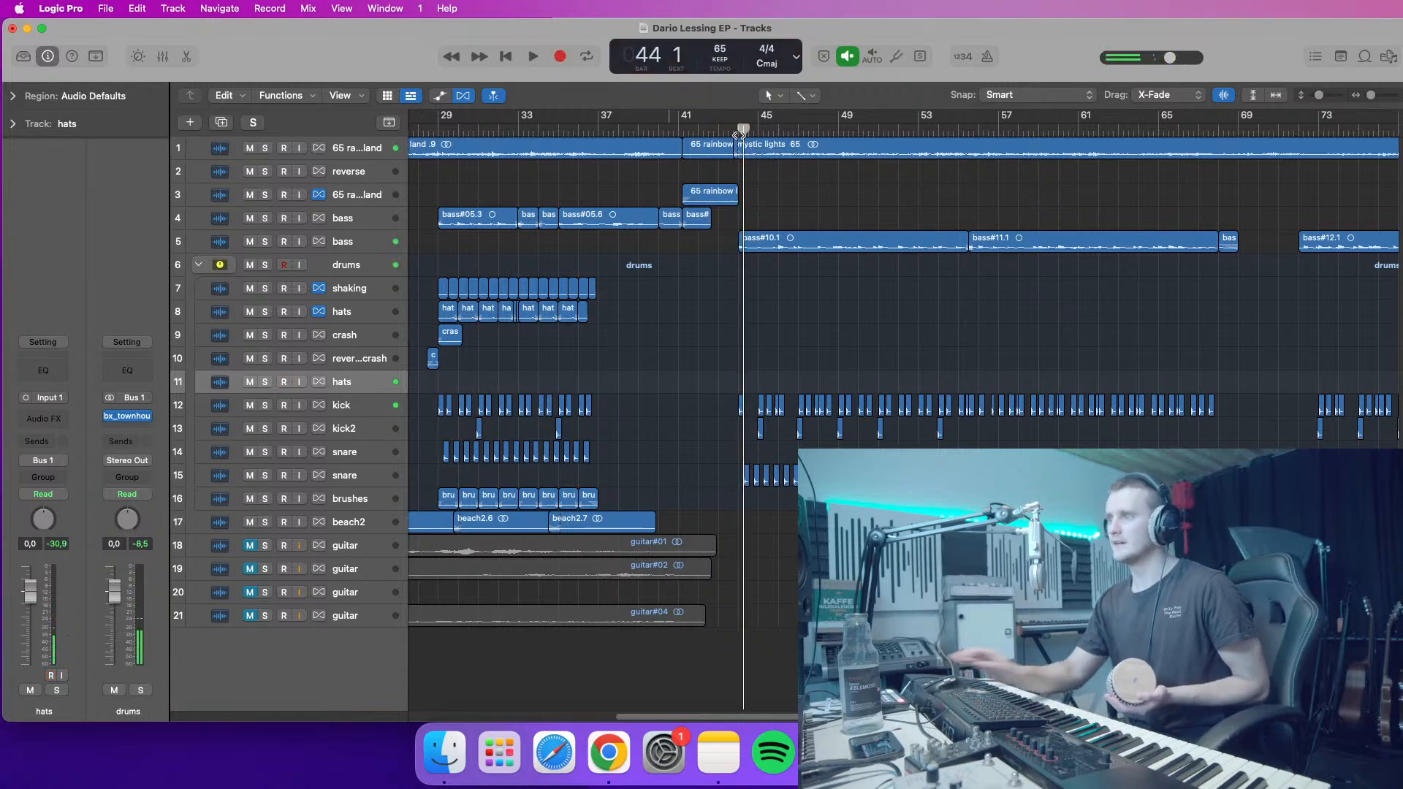
- Enable the count-in and record a hats take on the new track from bar 44 to about bar 50
click(972, 56)
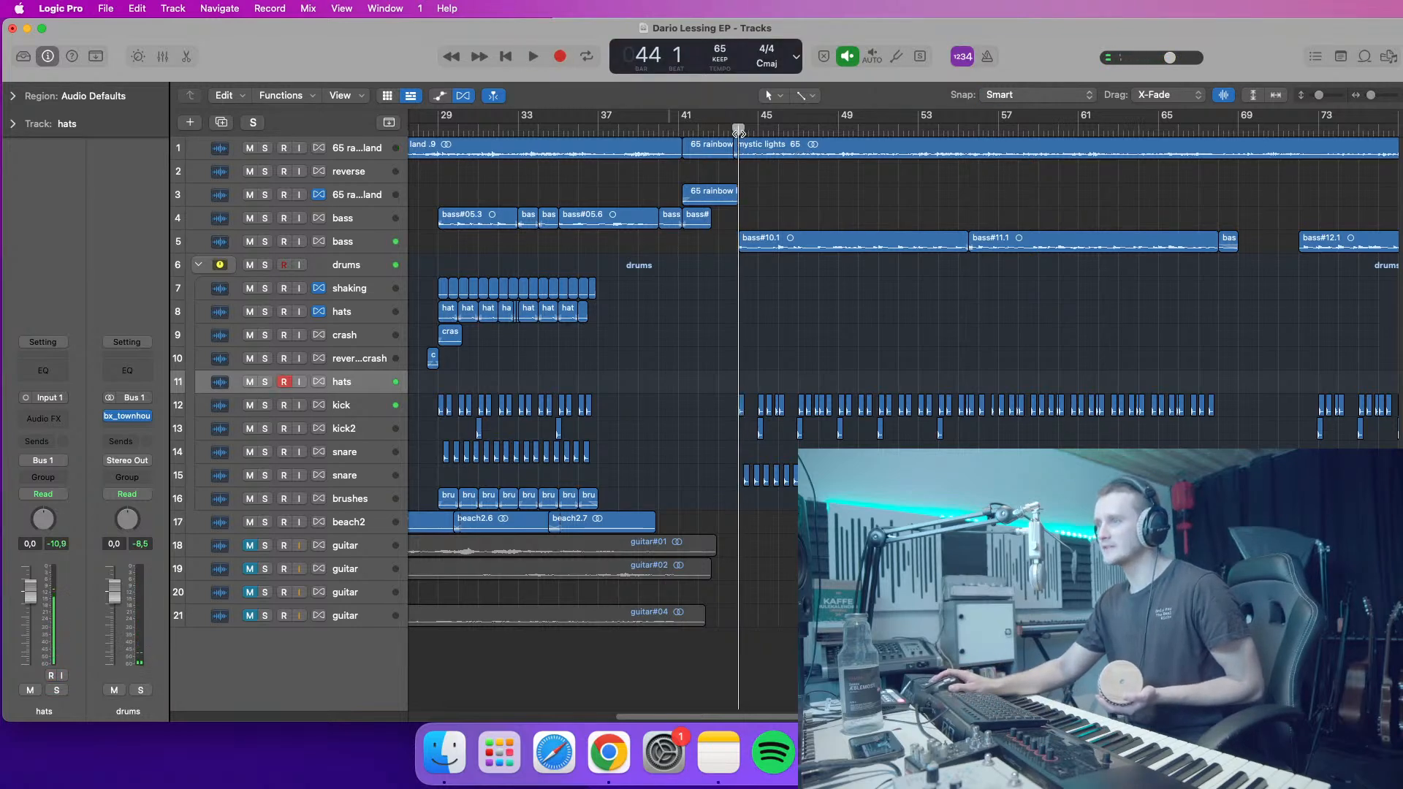
key(r)
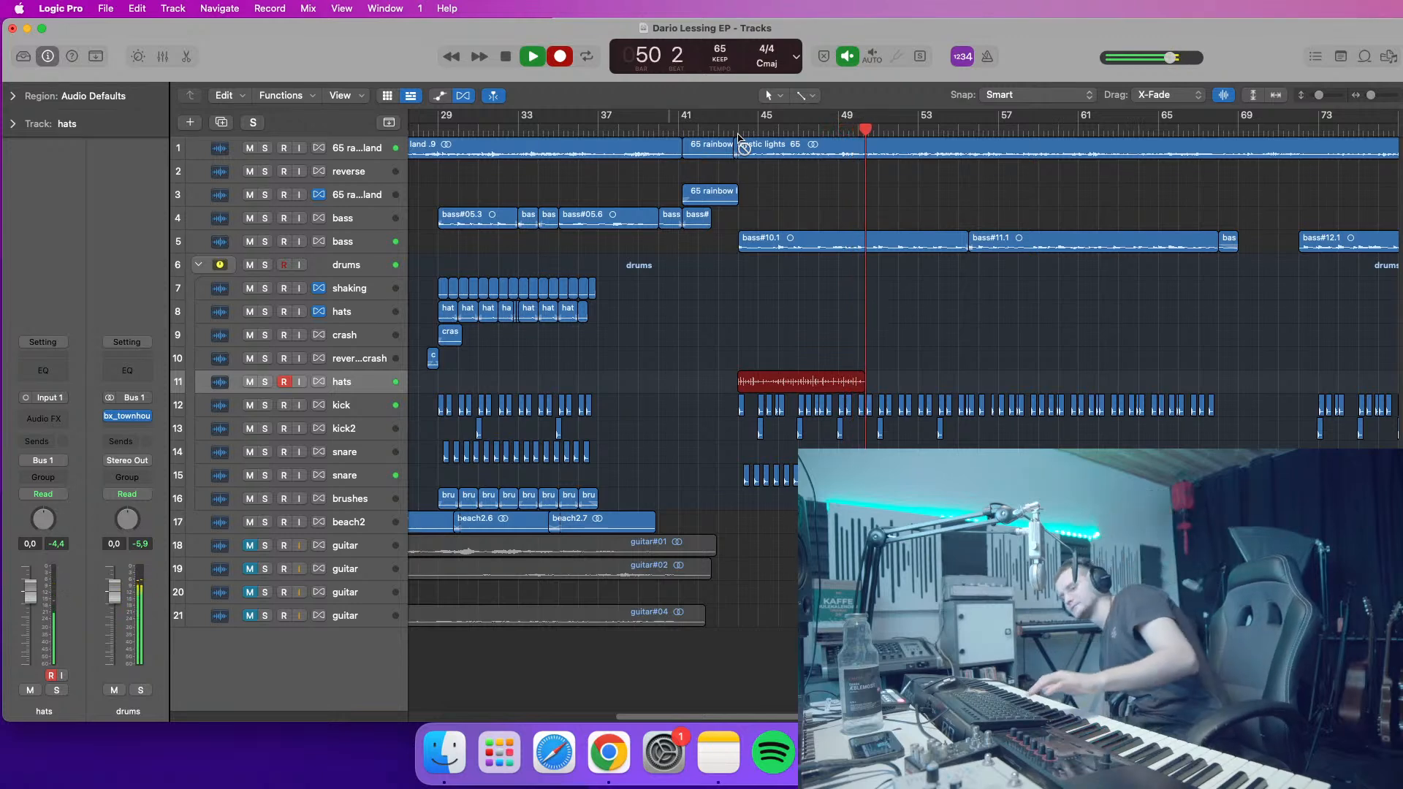
key(space)
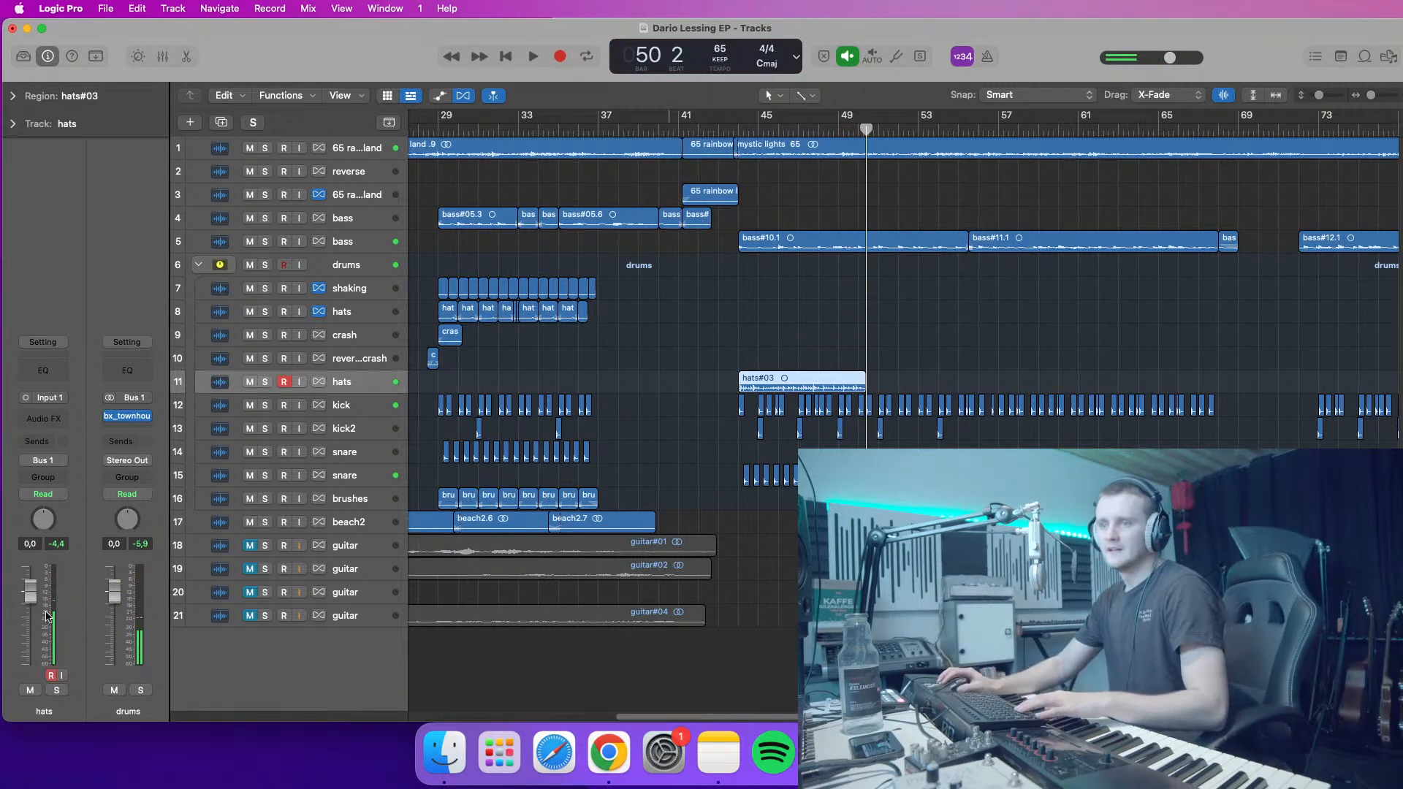
- Play the new hats take from bar 44 and lower the hats track's volume to -12.8 dB
click(739, 131)
key(space)
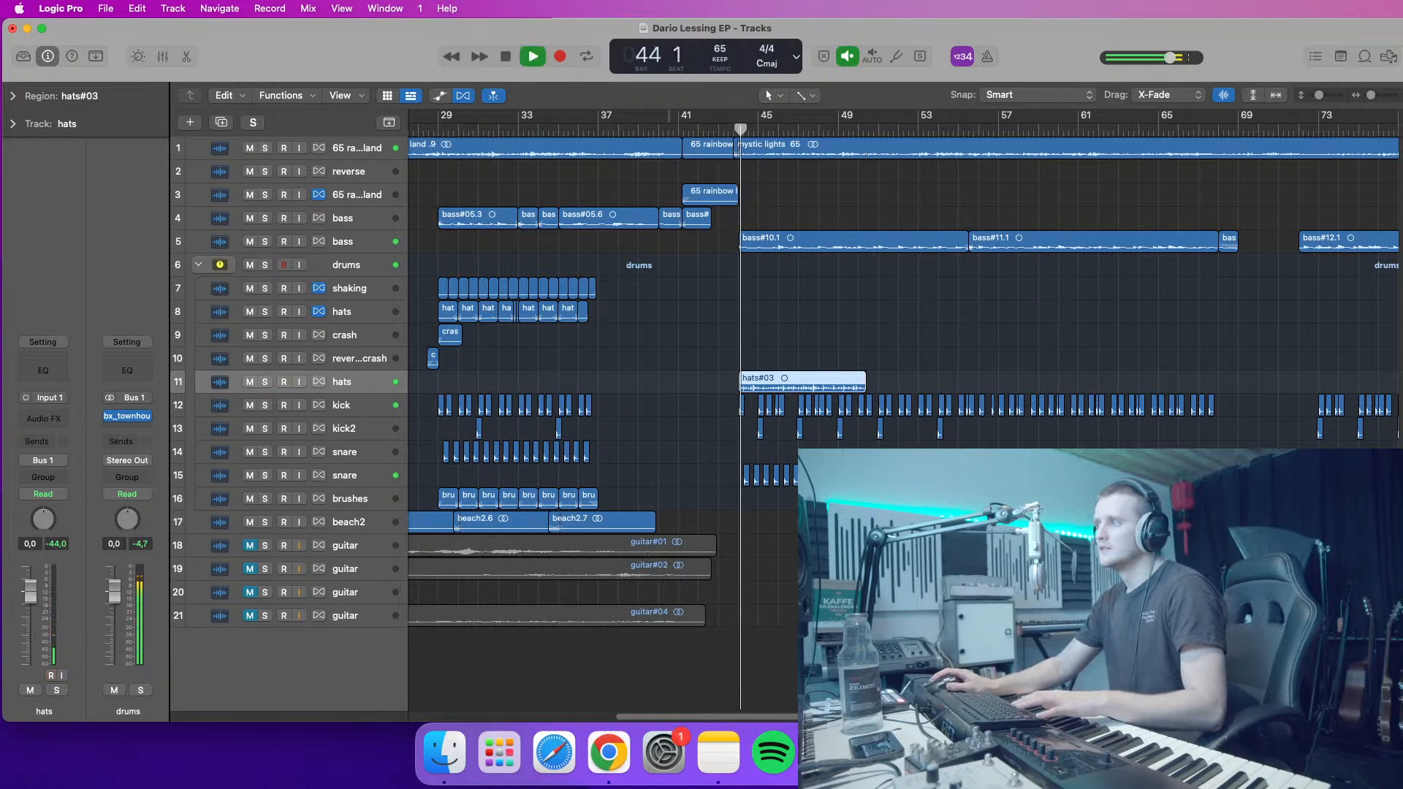
drag(1319, 95, 1323, 95)
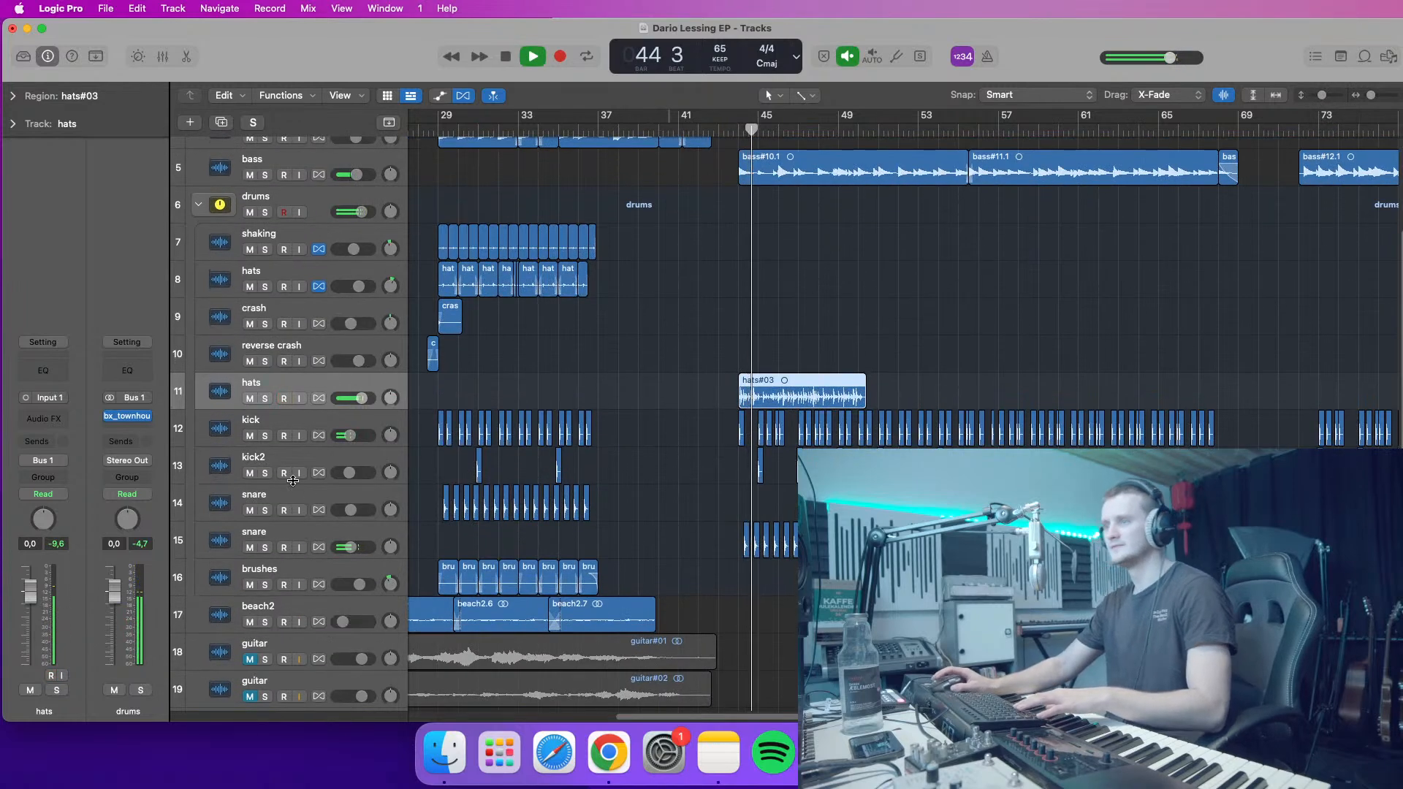
drag(30, 591, 28, 629)
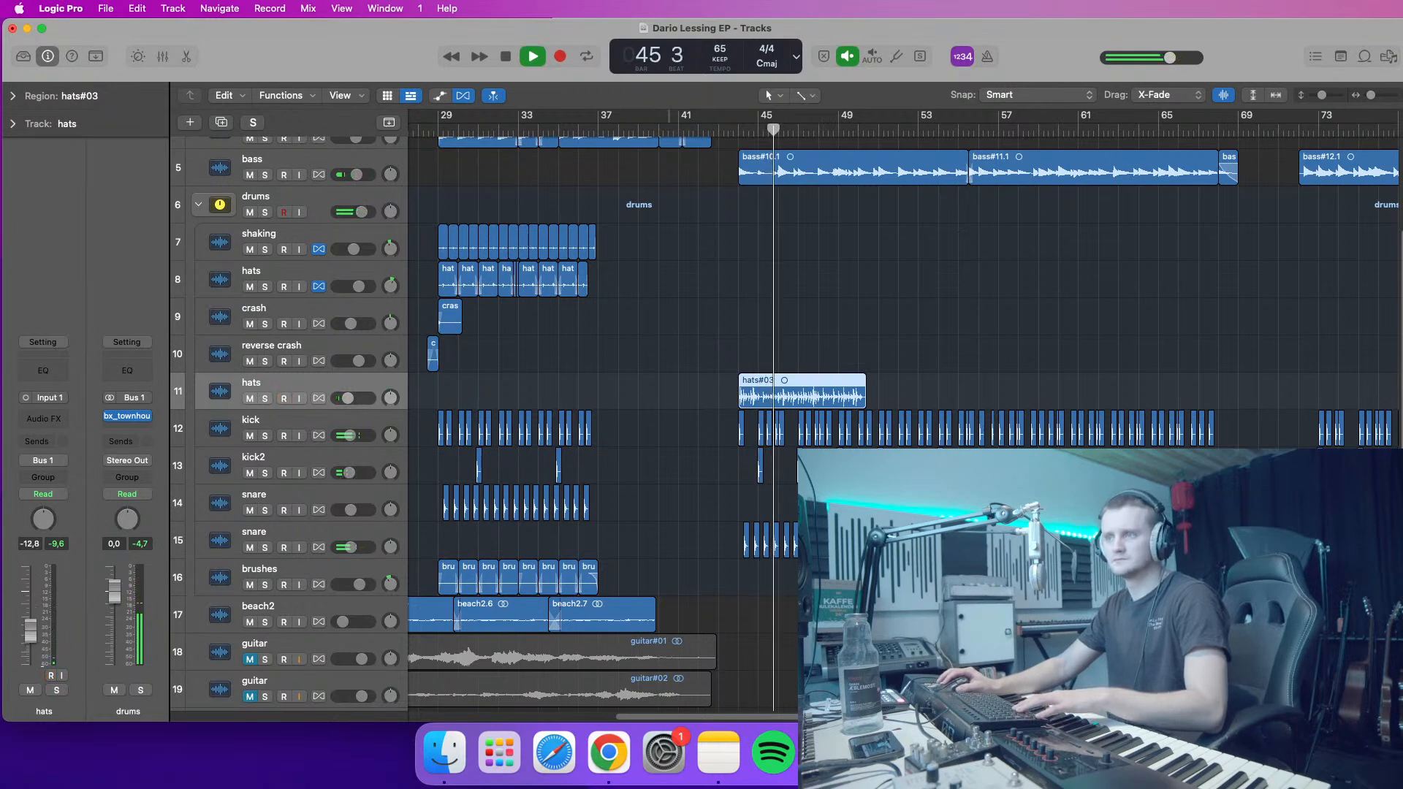
- Play the new hats take from several points between bars 45 and 47 to find the best one-bar passage
drag(1372, 95, 1376, 96)
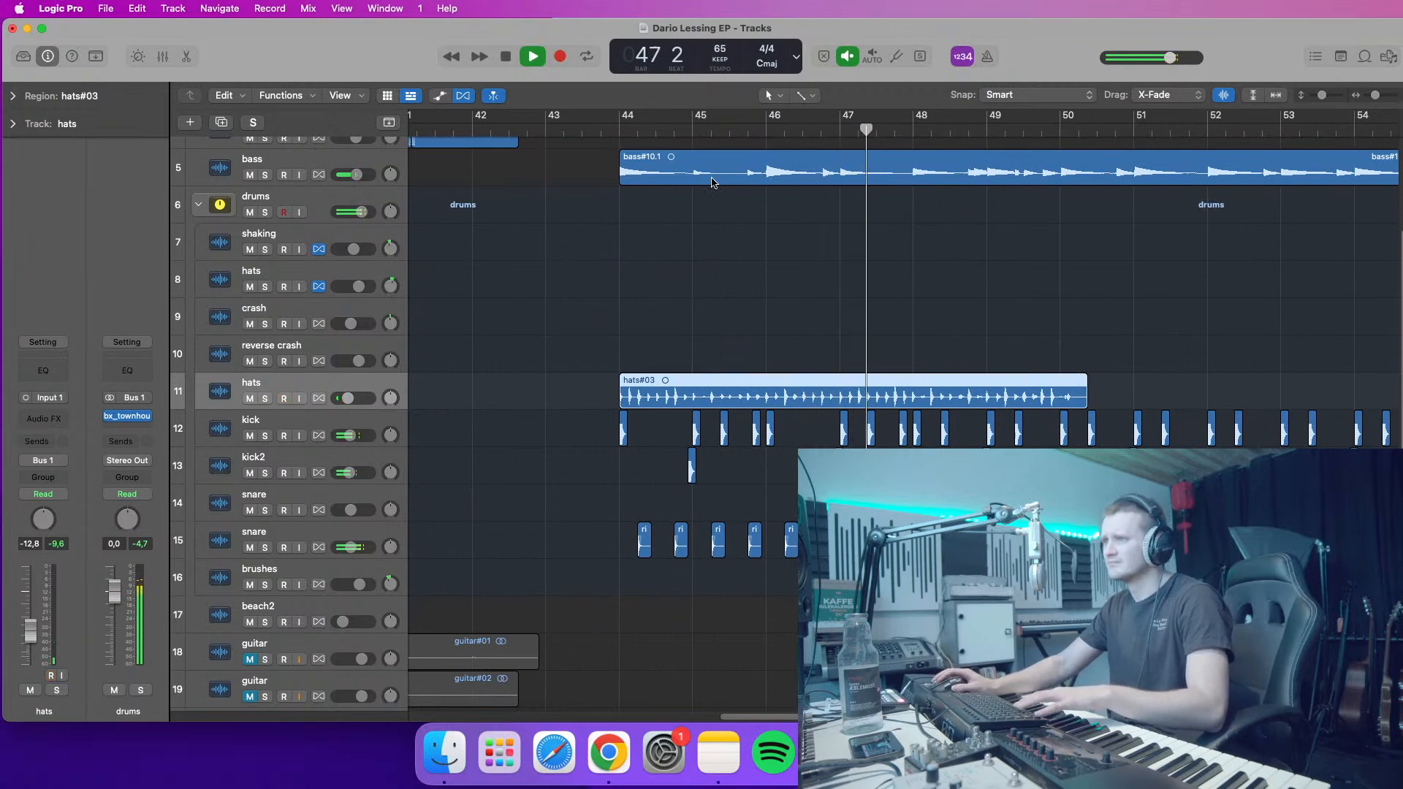
key(space)
key(space)
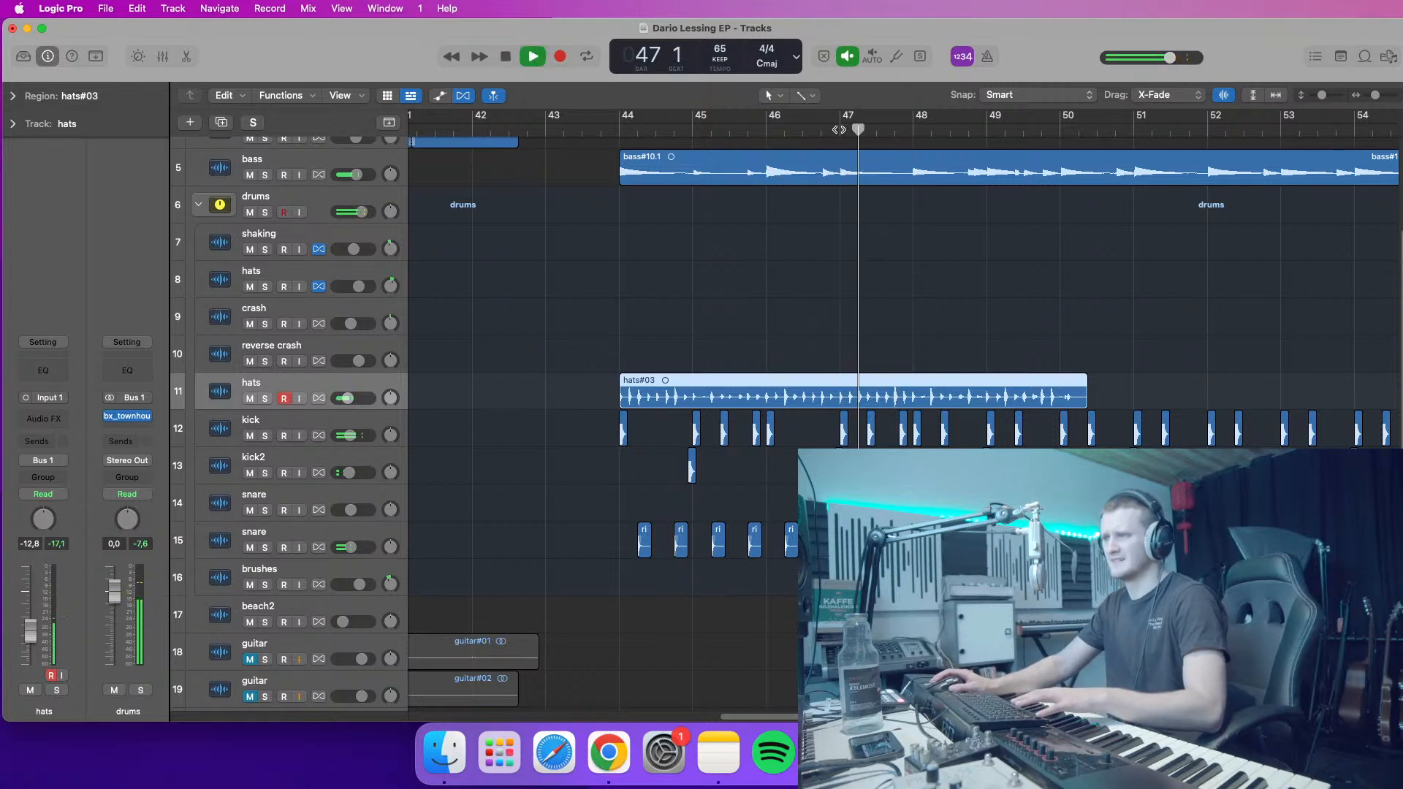
key(space)
click(798, 131)
key(space)
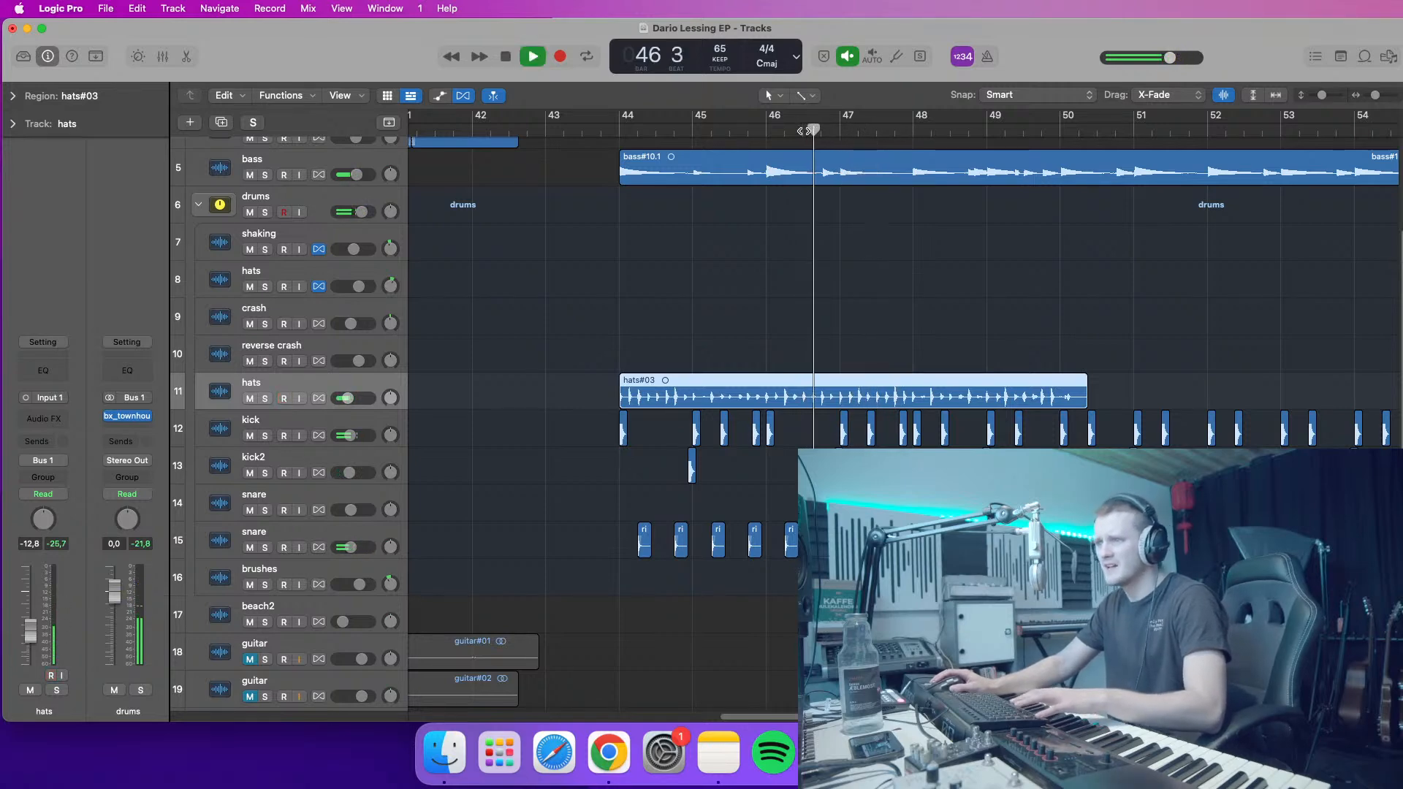
key(space)
click(782, 131)
key(space)
key(space)
click(770, 130)
key(space)
click(754, 131)
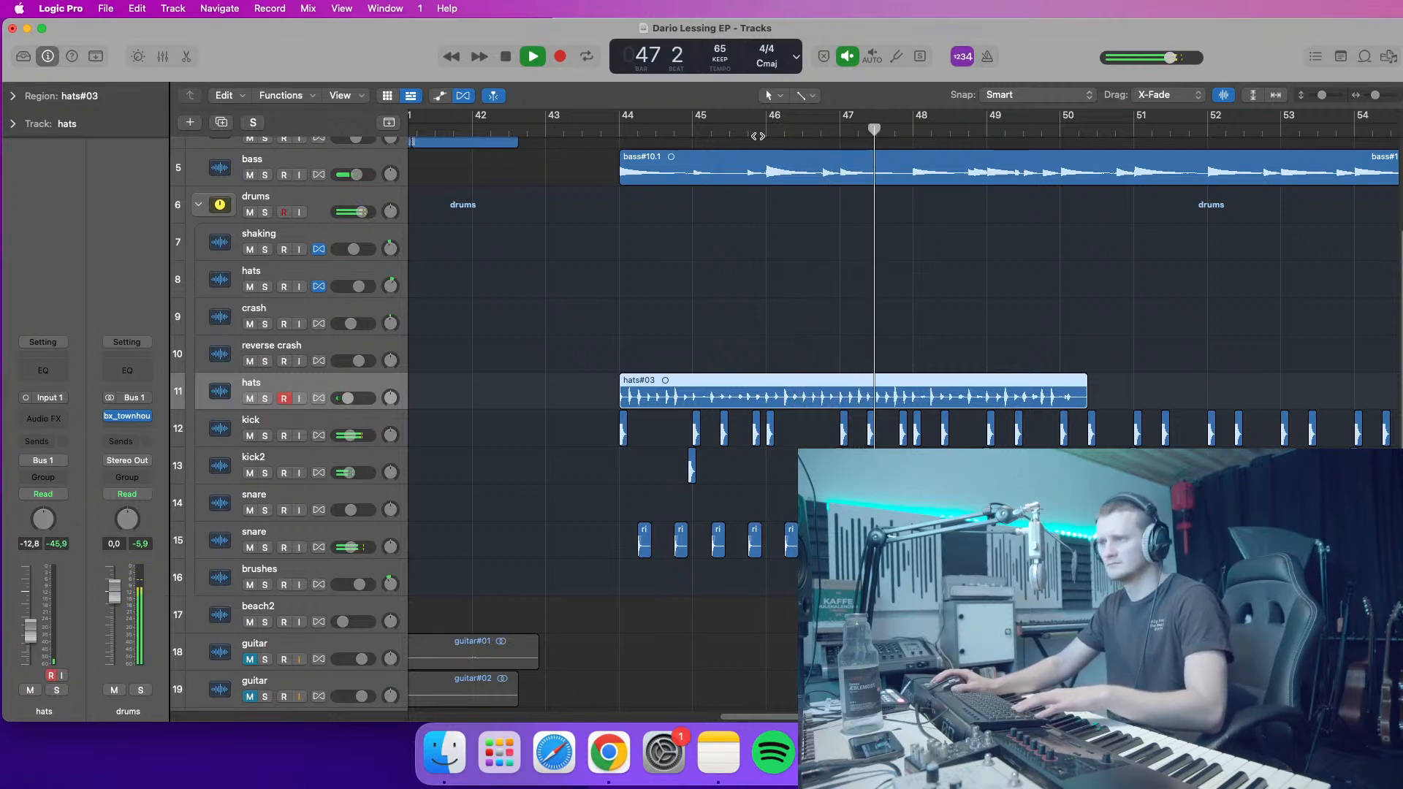
key(space)
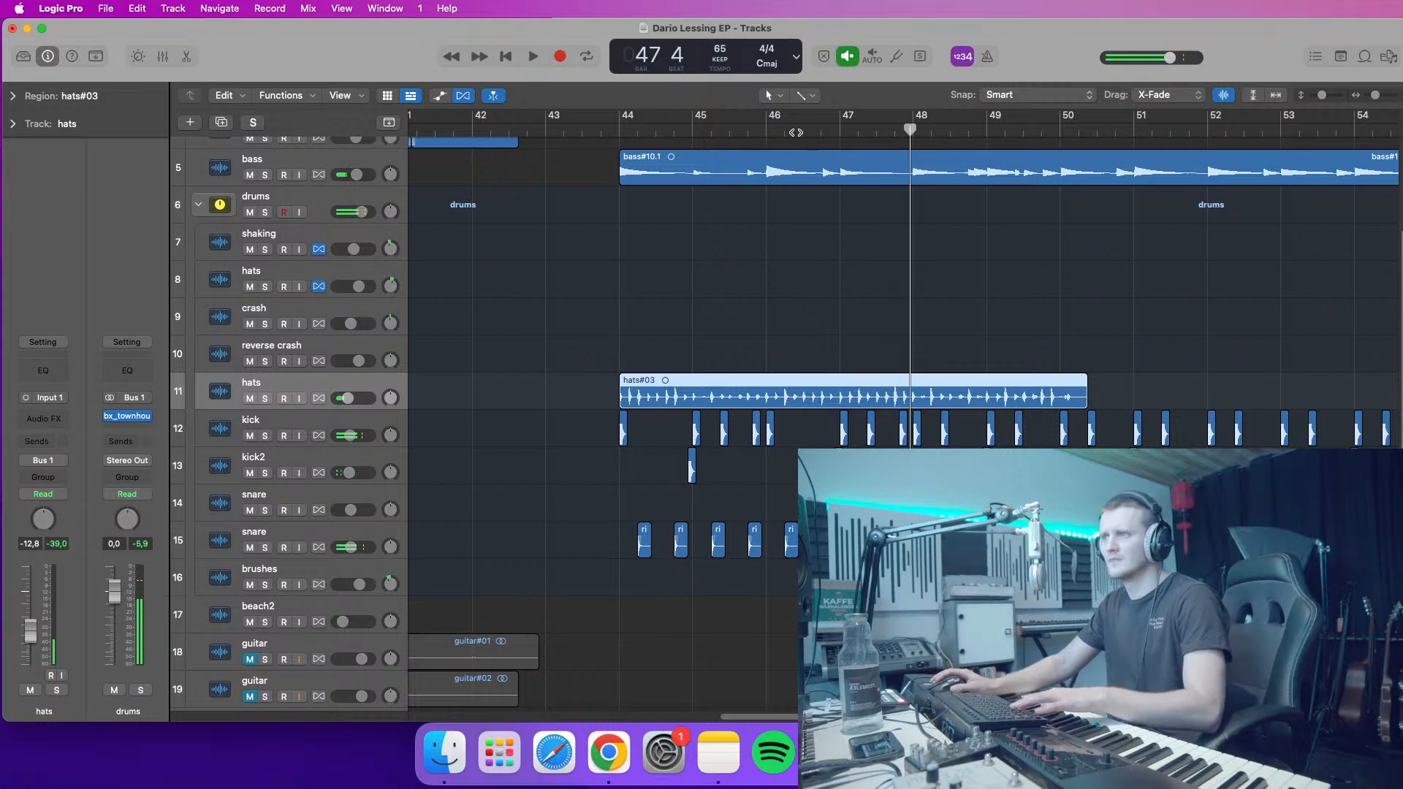
- Split the new hats take at bars 47 and 48, and play the one-bar piece between the cuts
click(846, 130)
key(super+t)
key(period)
key(super+t)
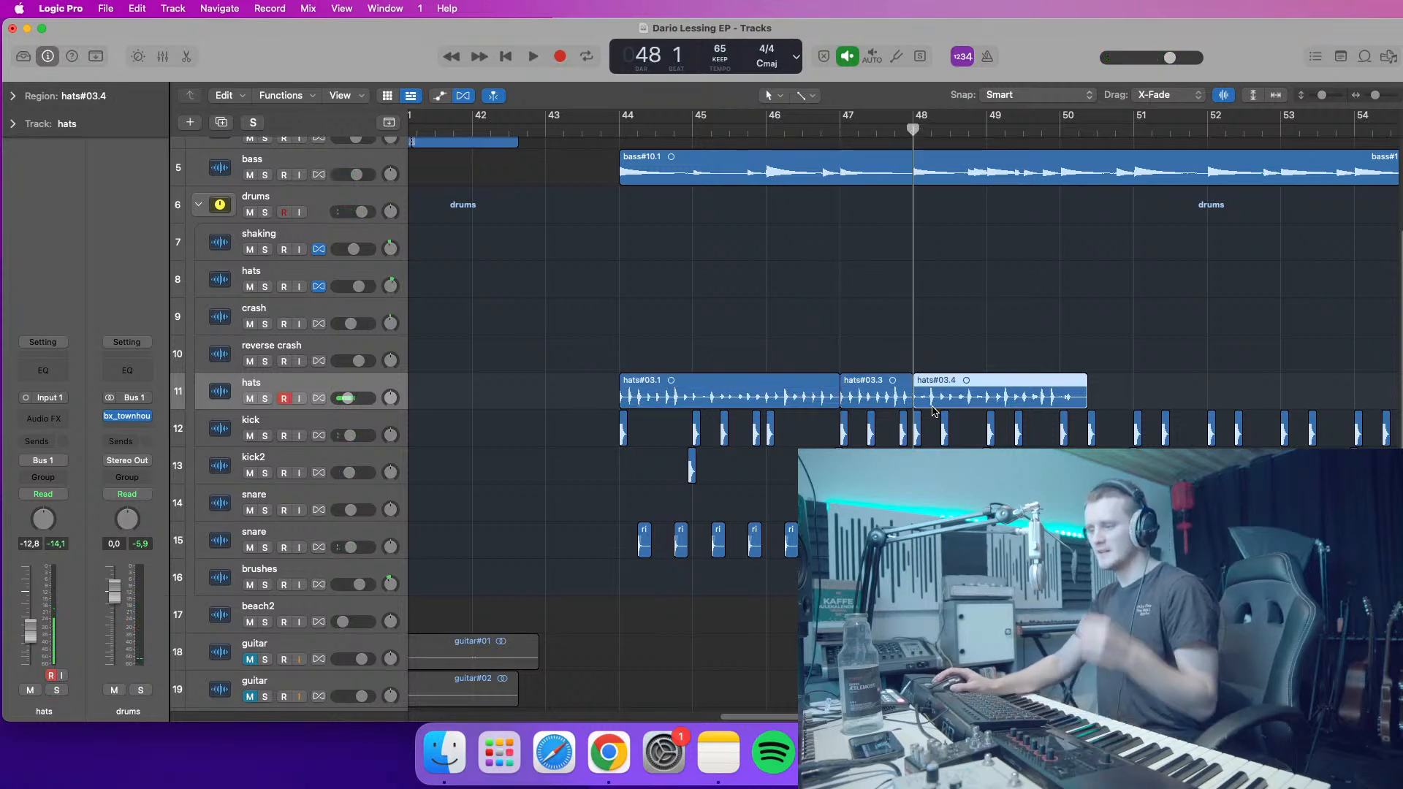
click(841, 129)
key(space)
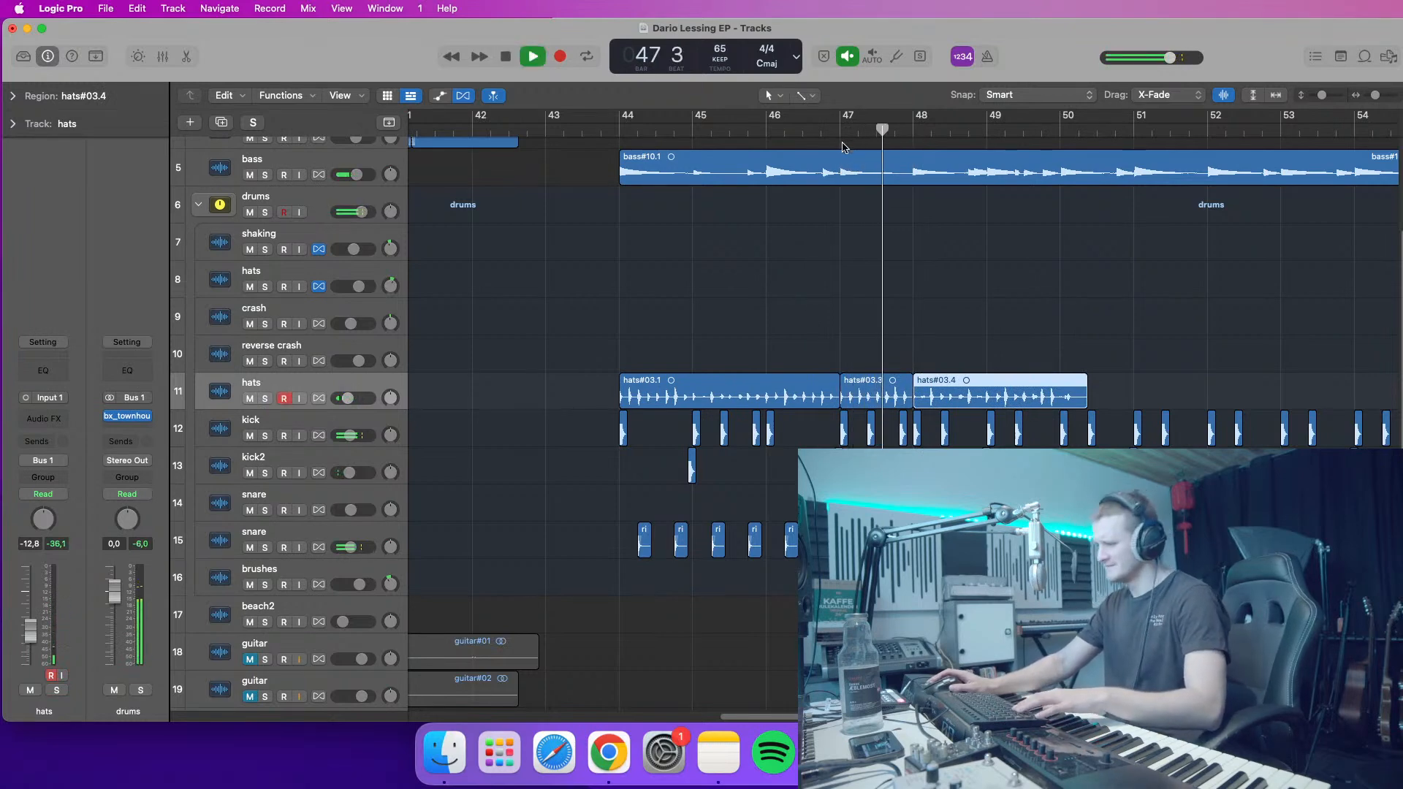
key(space)
- Delete the hats pieces before bar 47 and after bar 48, move the remaining piece to bar 44 and play from there
click(810, 383)
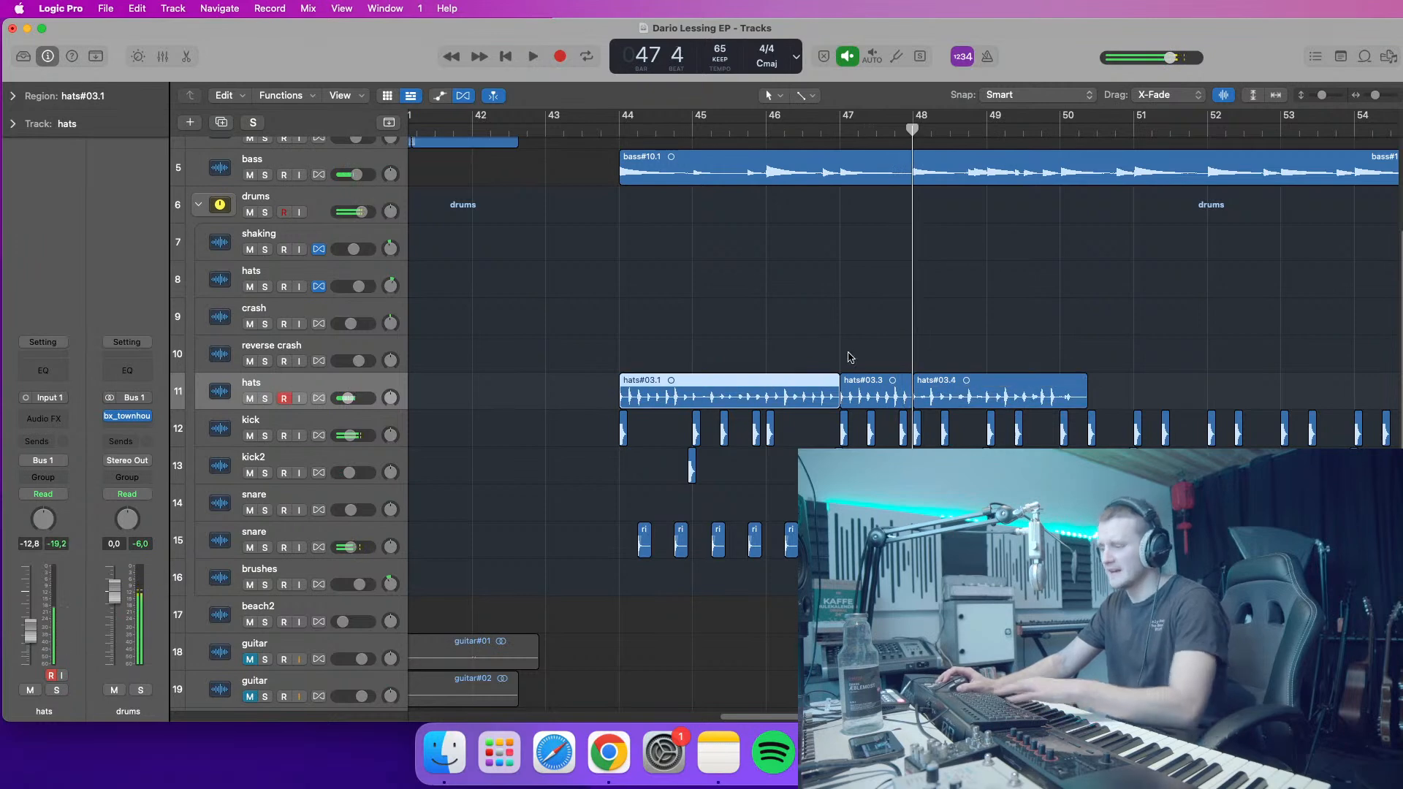
key(Delete)
click(1029, 385)
key(Delete)
drag(869, 398, 649, 399)
click(657, 131)
drag(637, 132, 621, 130)
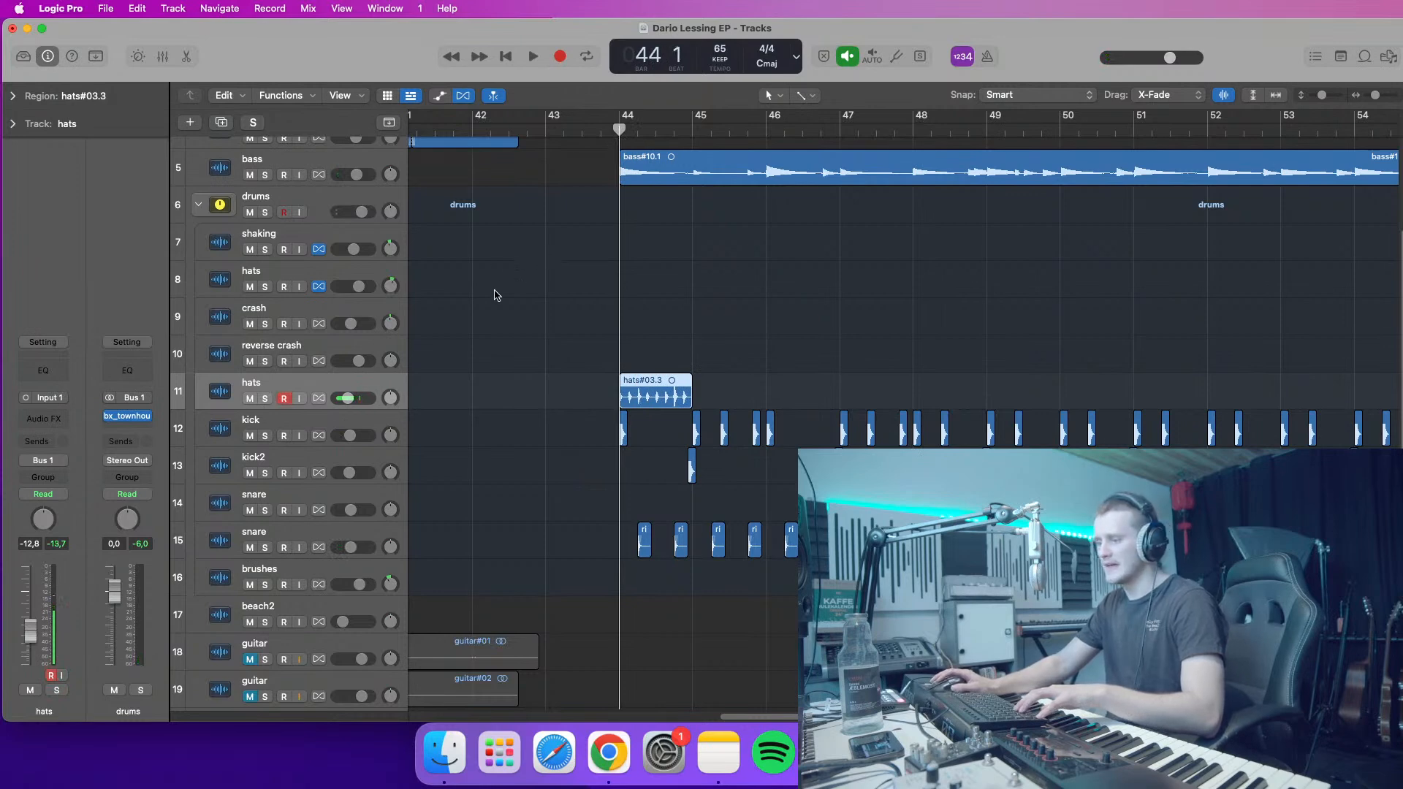
key(space)
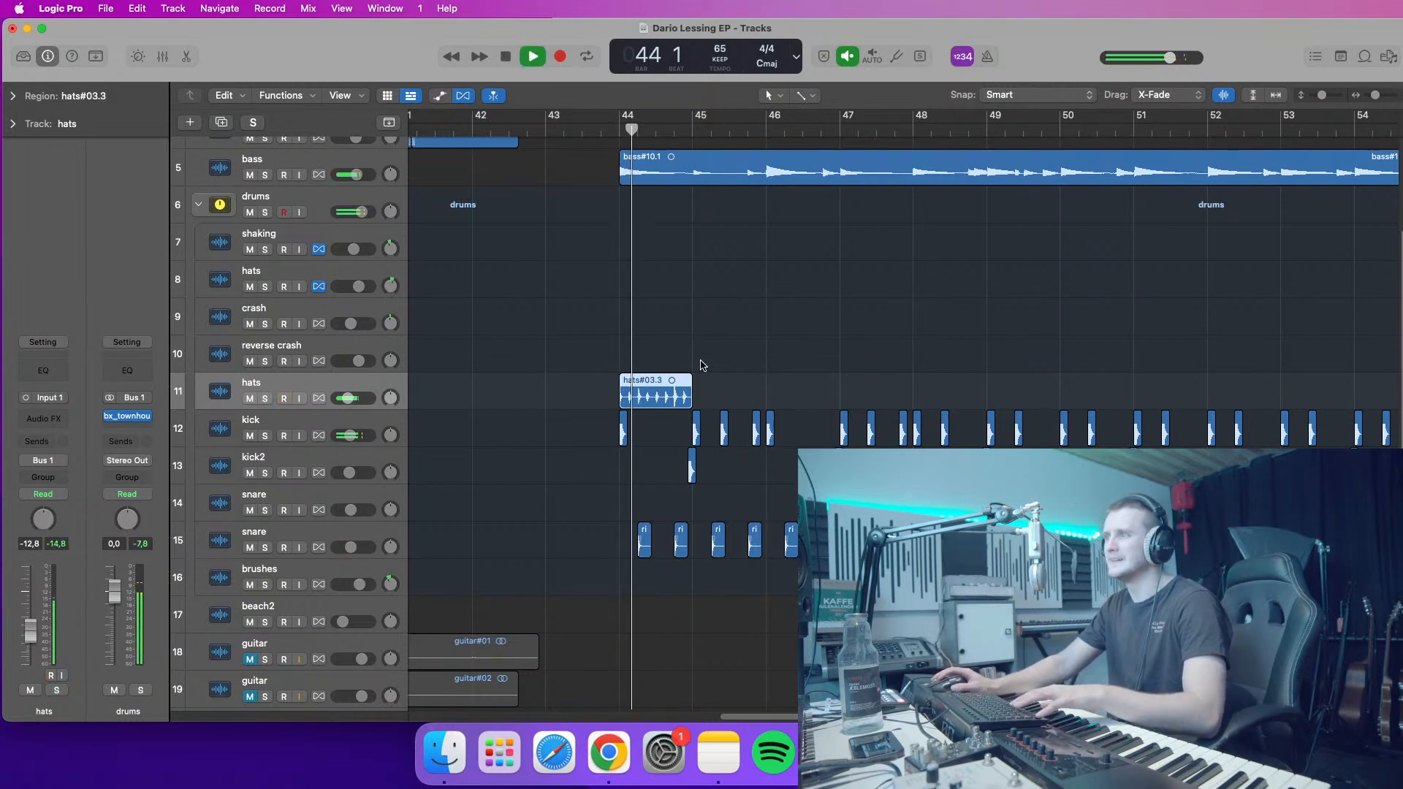
- Add a Channel EQ to the new hats track and enable its low cut at about 123 Hz
click(47, 373)
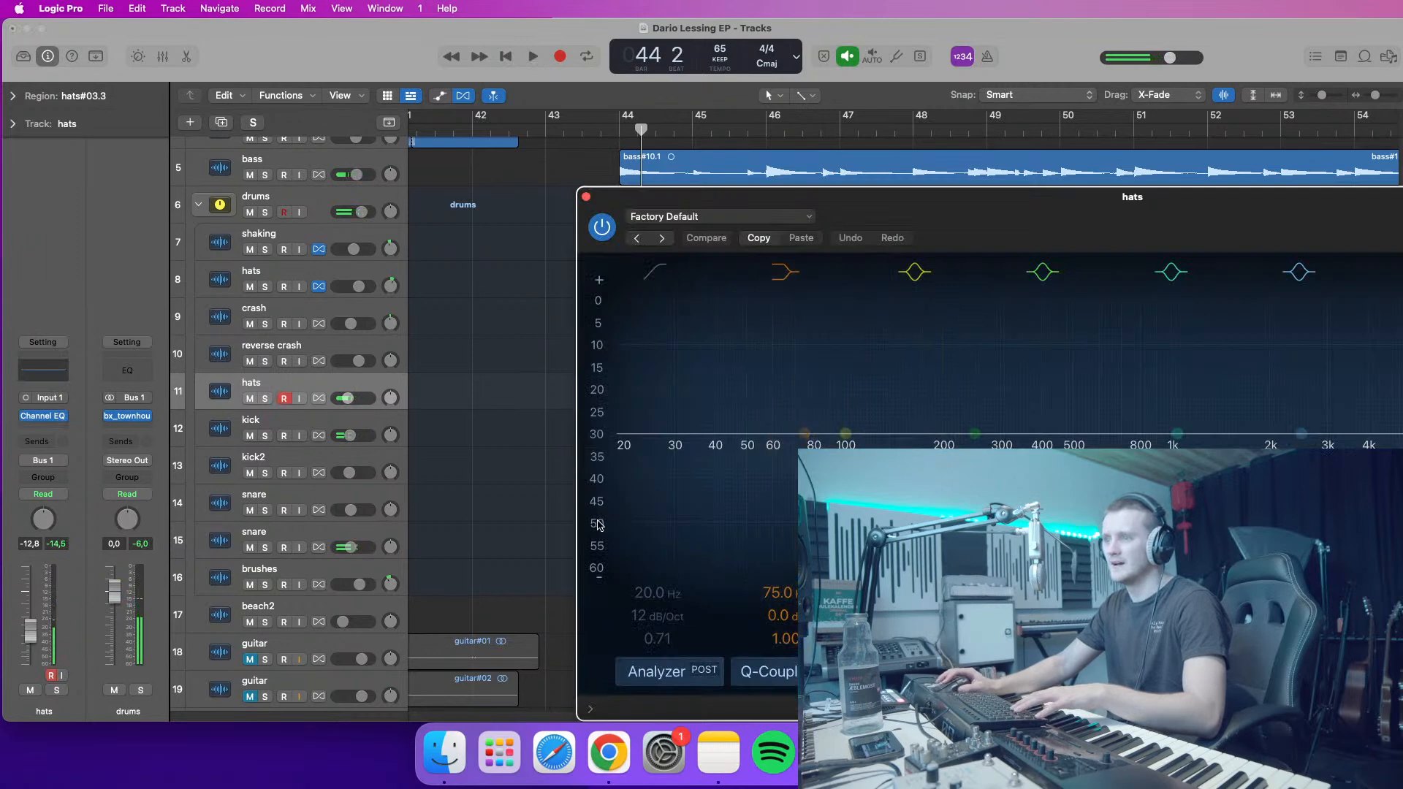
click(666, 272)
drag(671, 320, 886, 334)
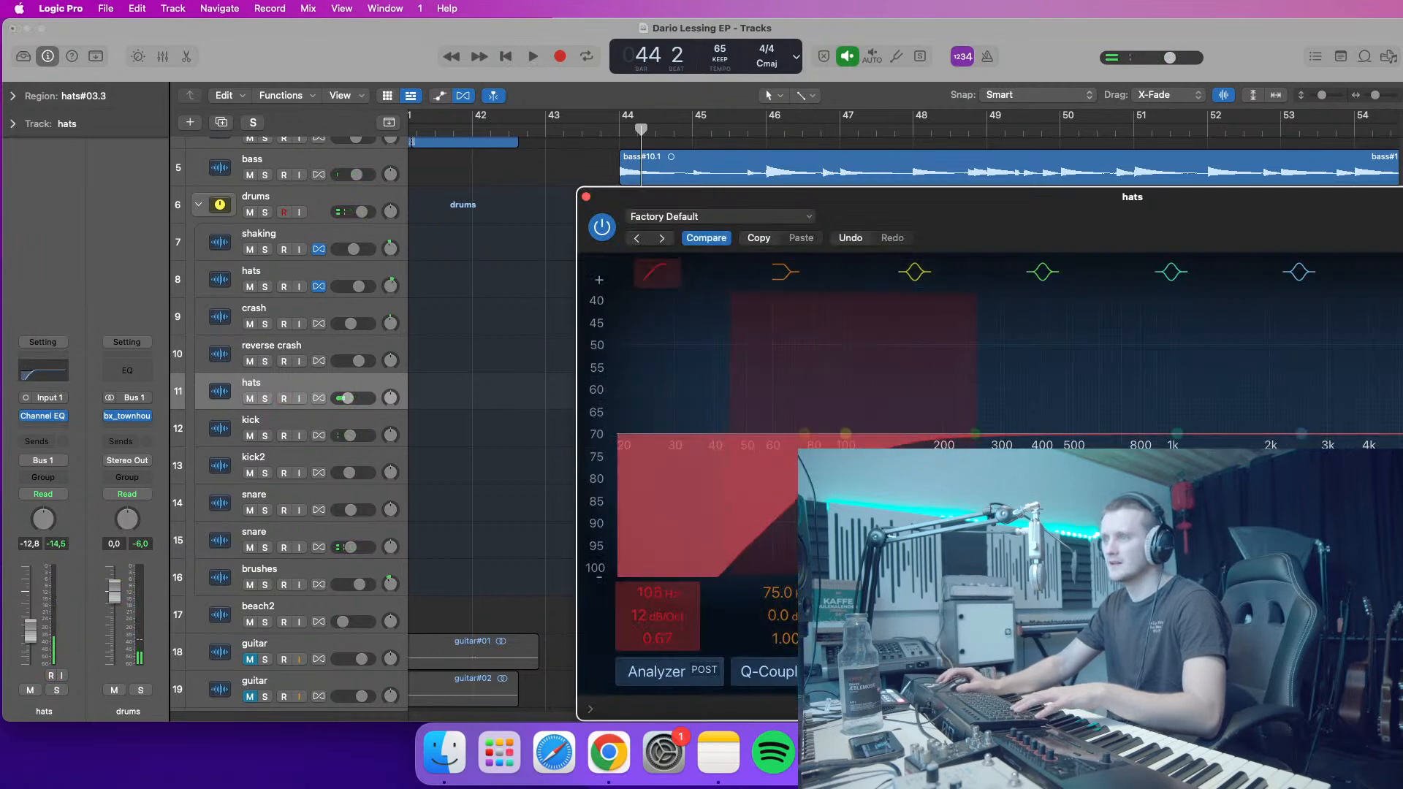
drag(998, 213, 1256, 247)
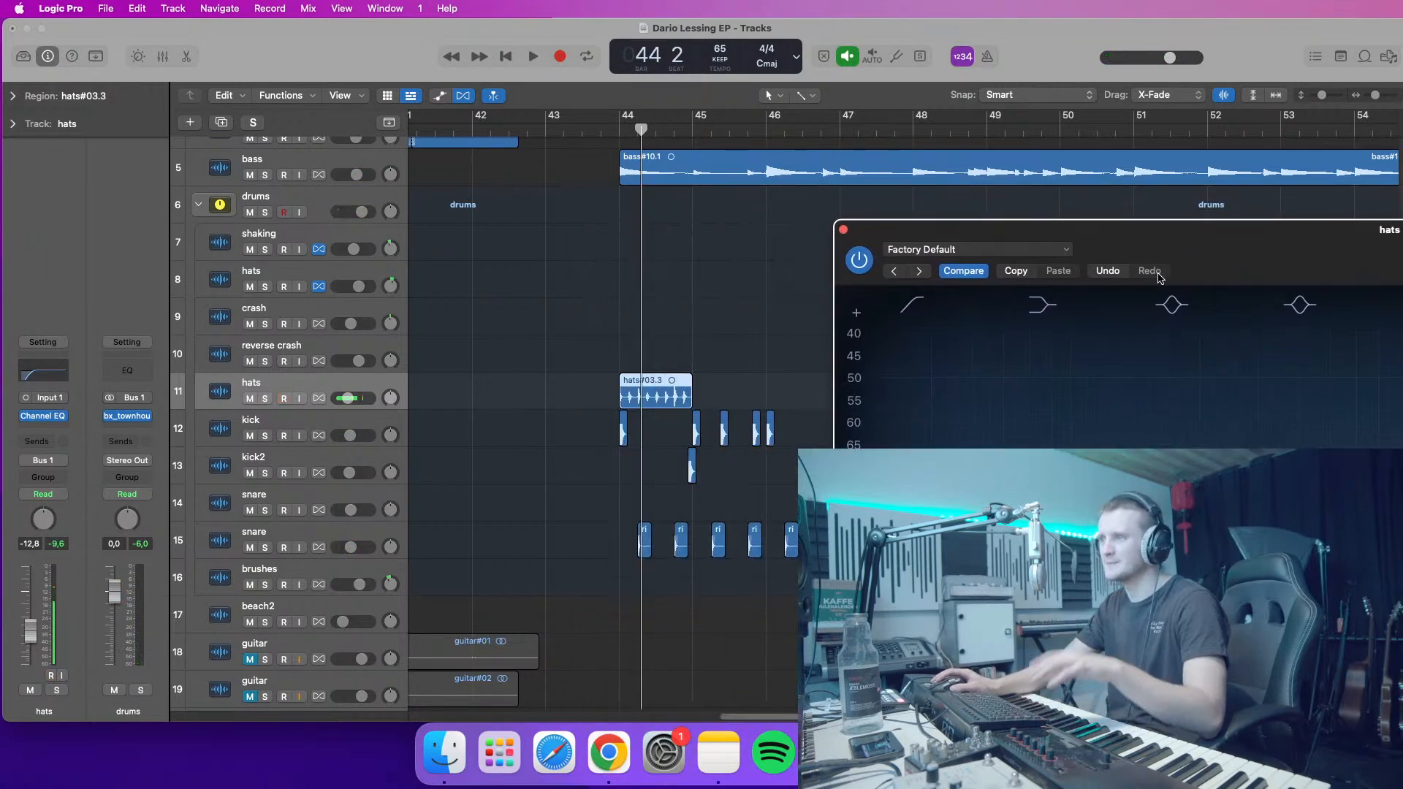
- Play the filtered hats from bar 44 and set a cycle range over bar 44 to loop them
click(621, 131)
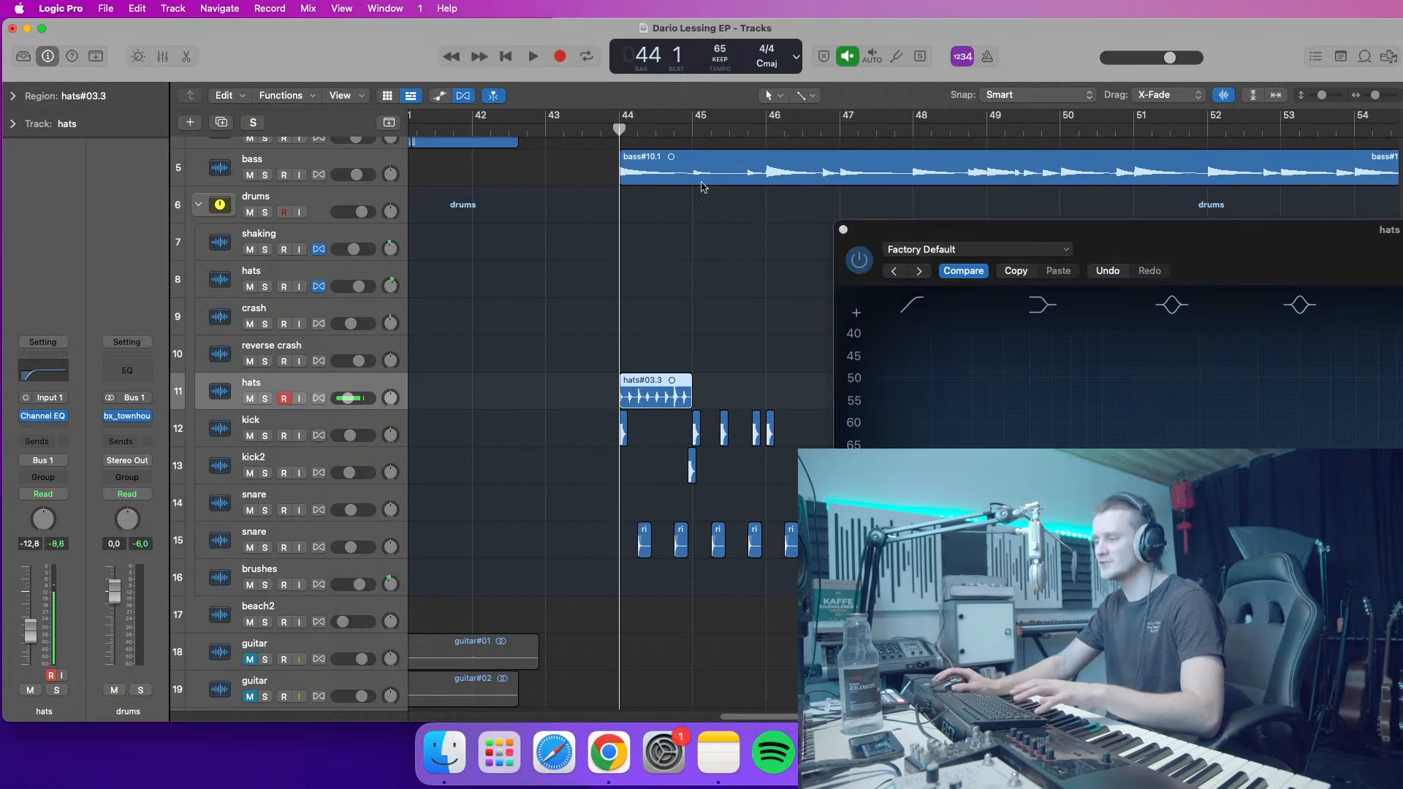
key(space)
drag(1318, 260, 601, 60)
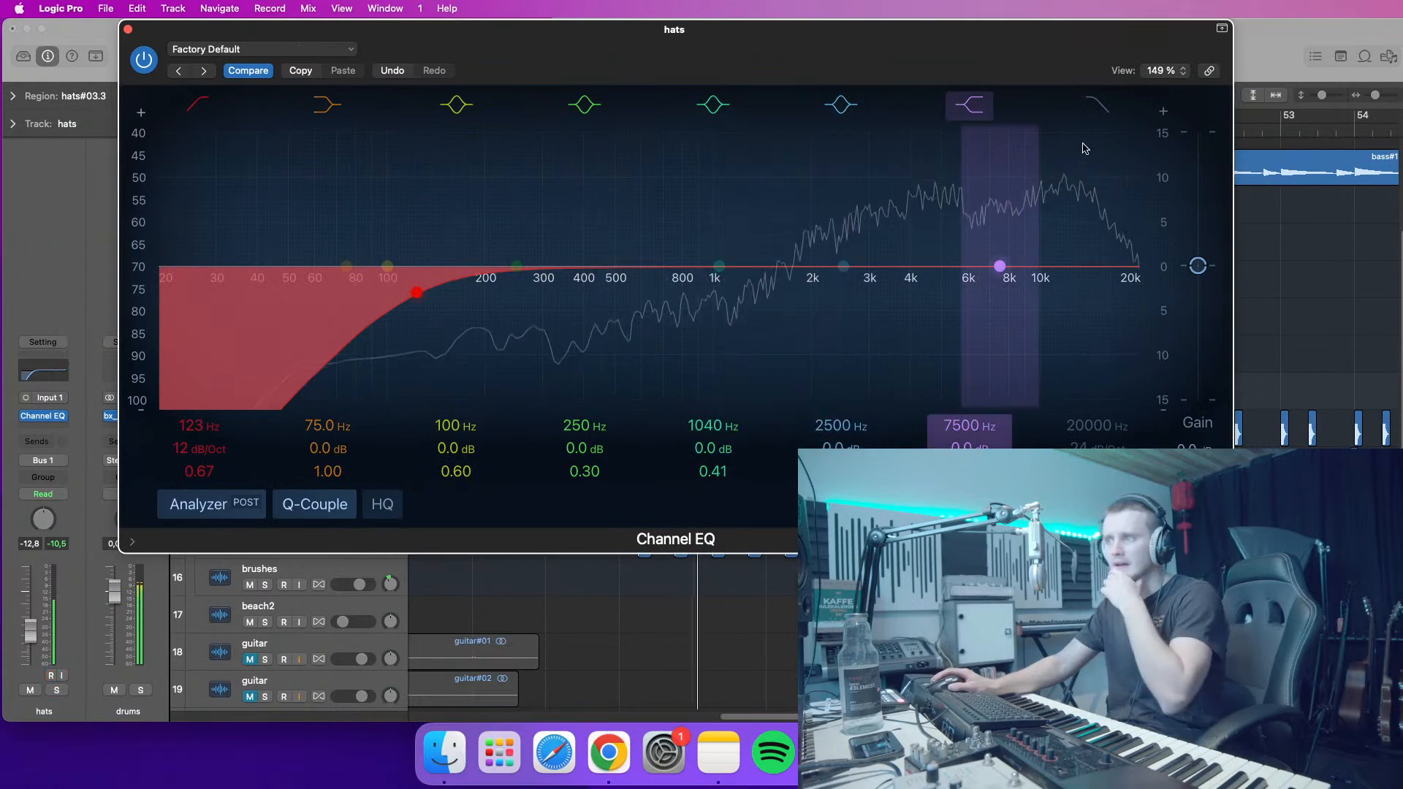
drag(977, 49, 943, 215)
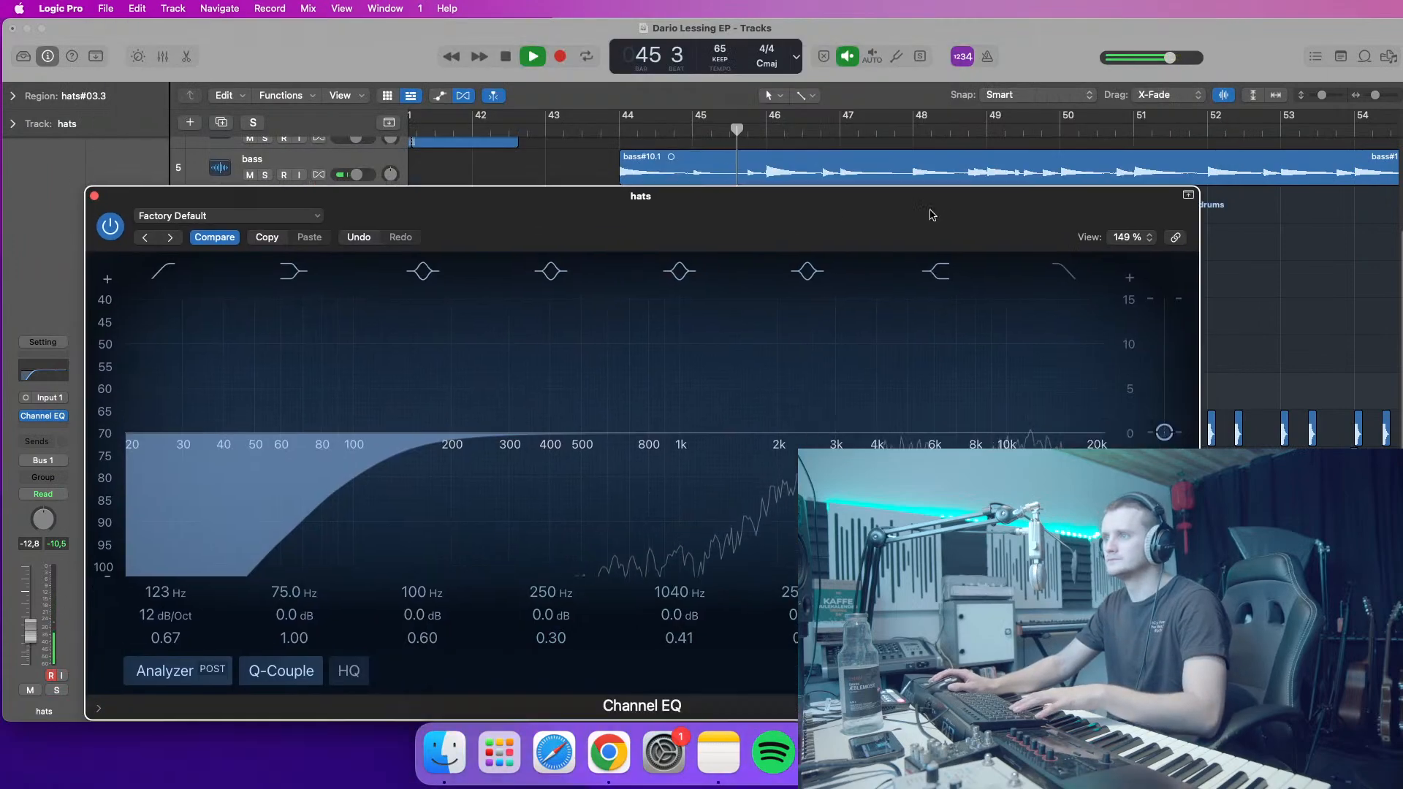
click(760, 125)
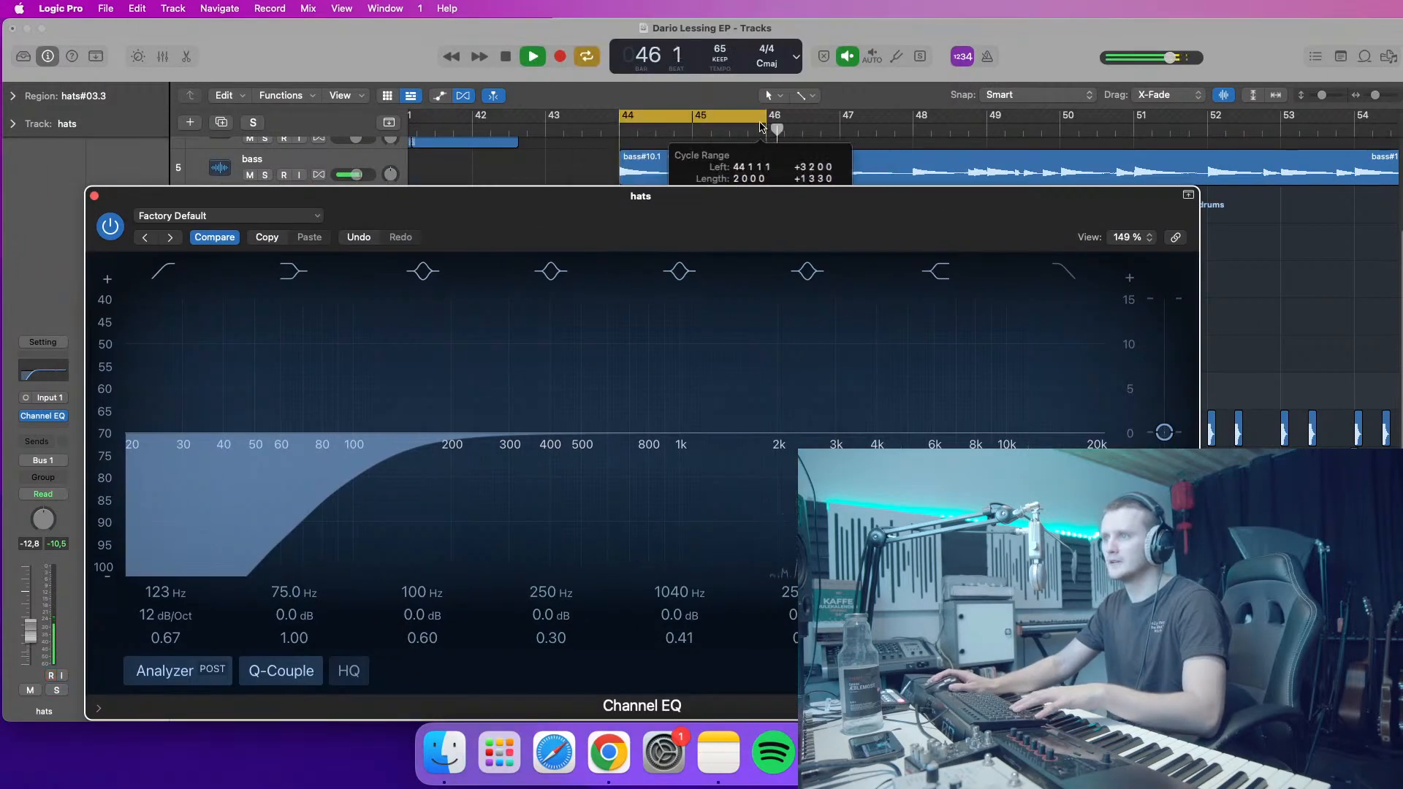
key(space)
key(space)
drag(753, 240, 771, 323)
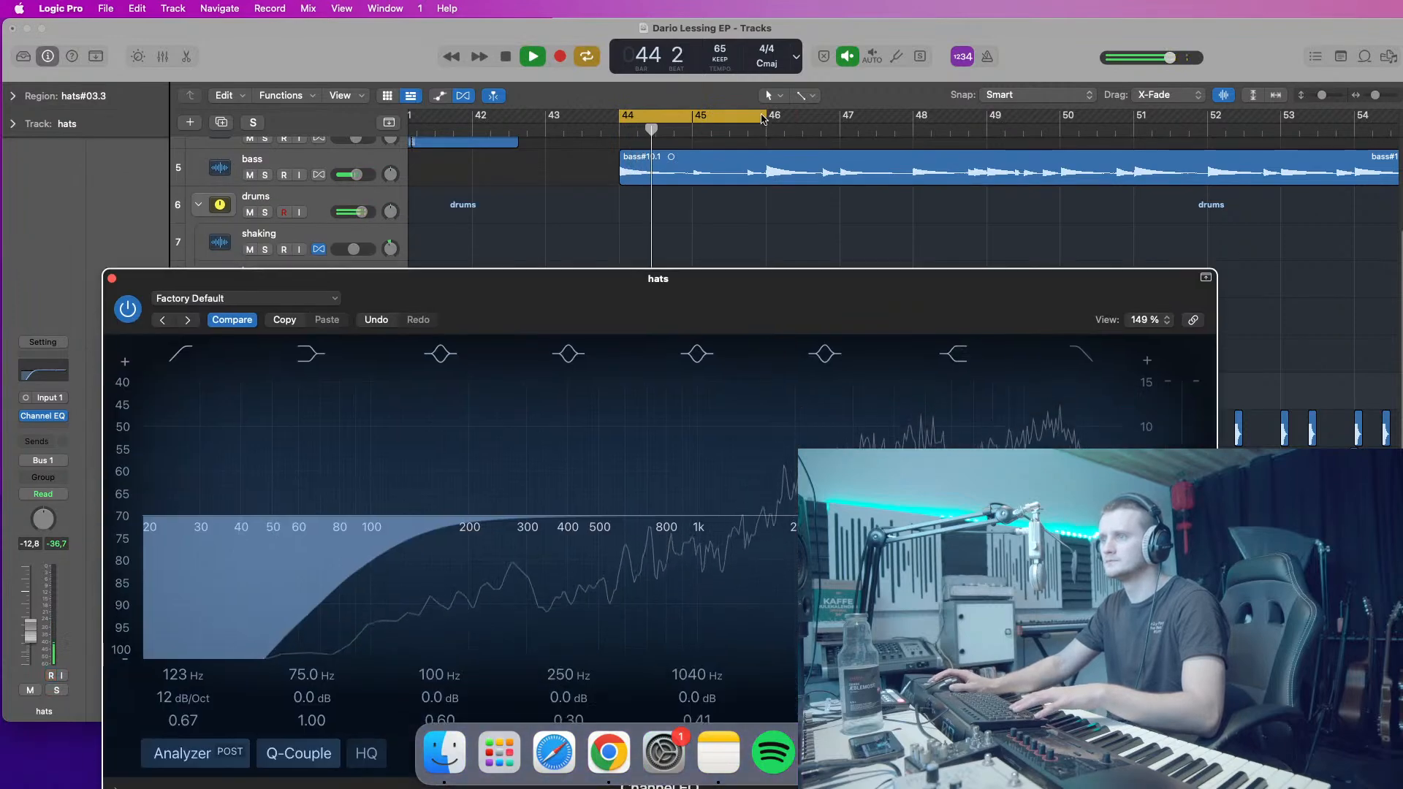
- Set the hats track's Channel EQ to a high cut at about 2480 Hz and a low cut at about 334 Hz
drag(663, 283, 645, 84)
drag(1199, 607, 1024, 536)
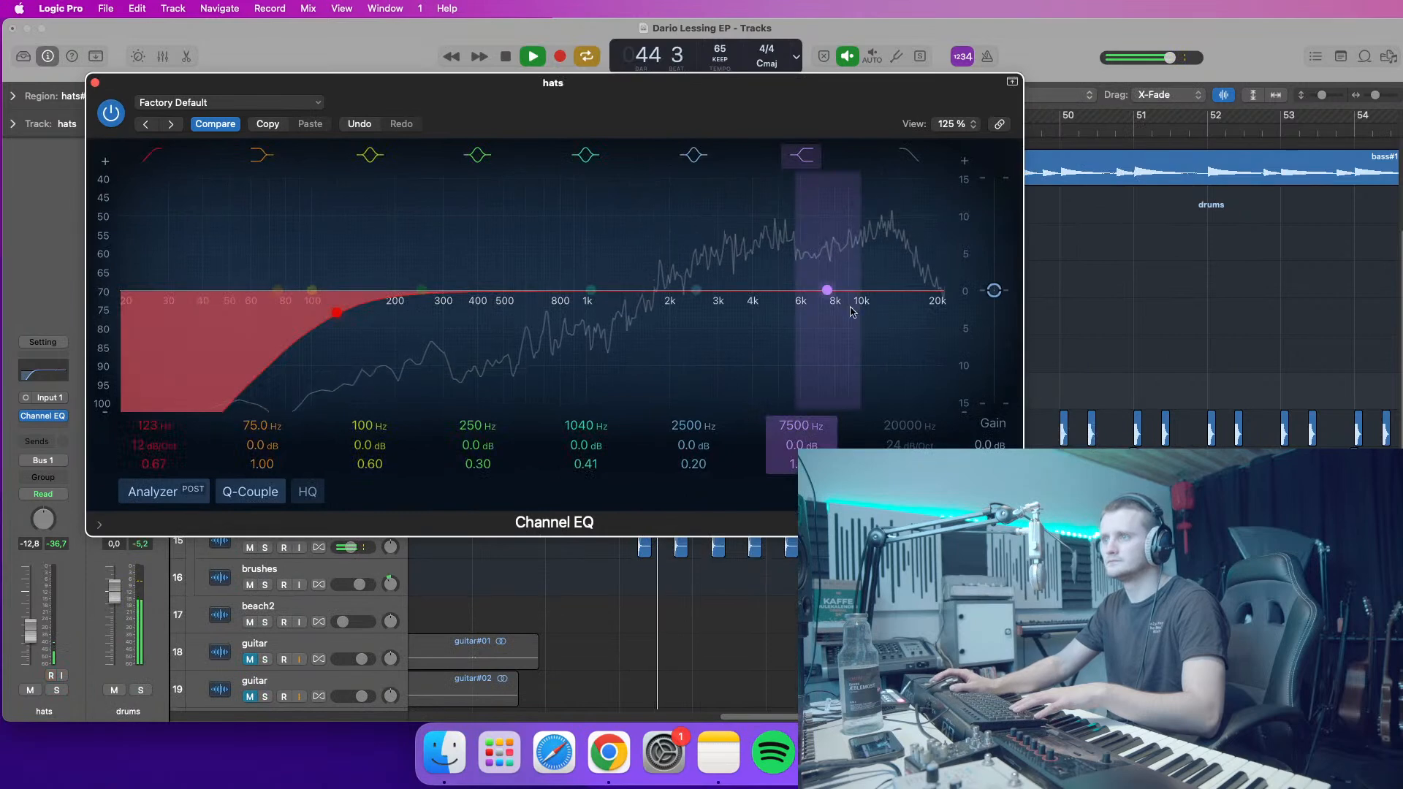
drag(937, 294, 752, 324)
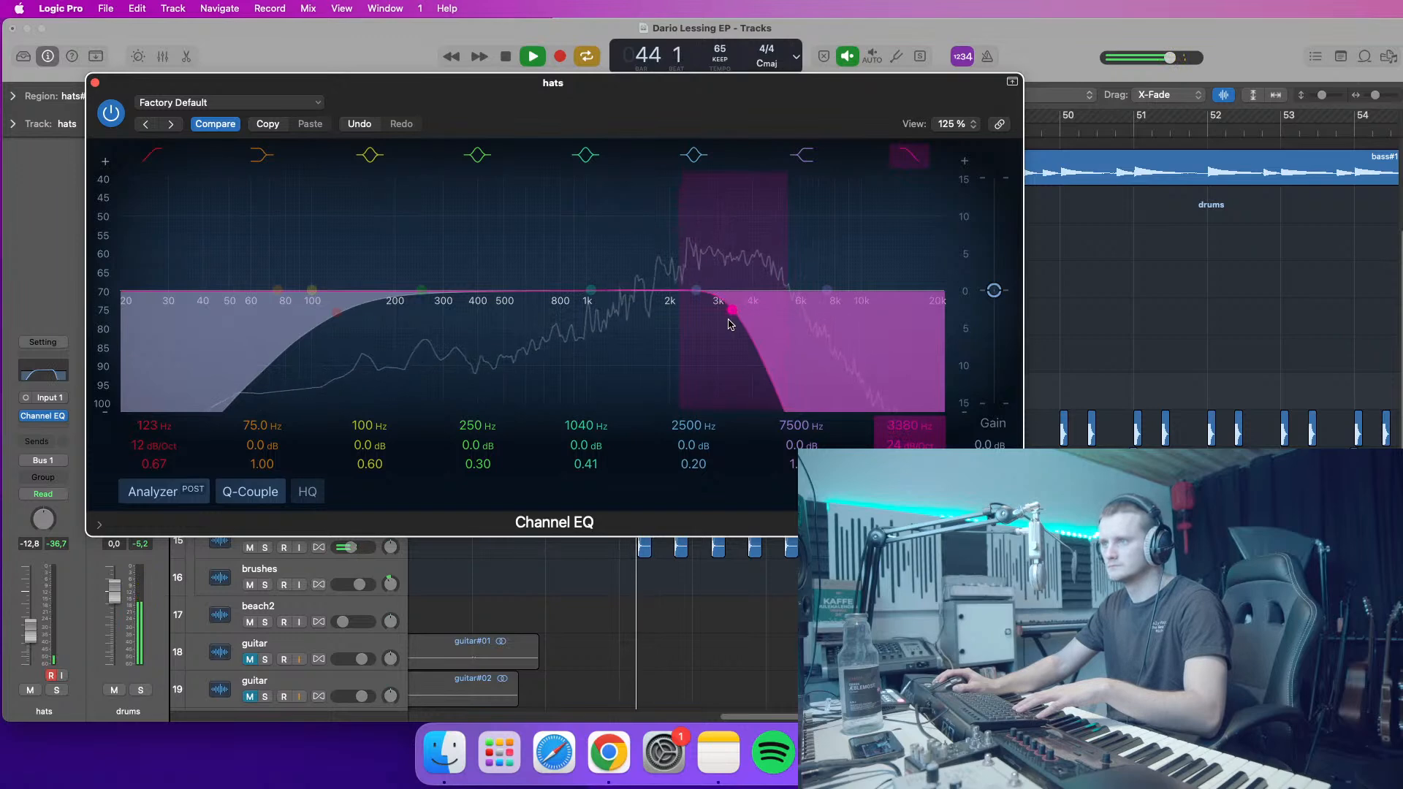
drag(752, 323, 683, 323)
drag(334, 326, 453, 331)
drag(664, 334, 674, 336)
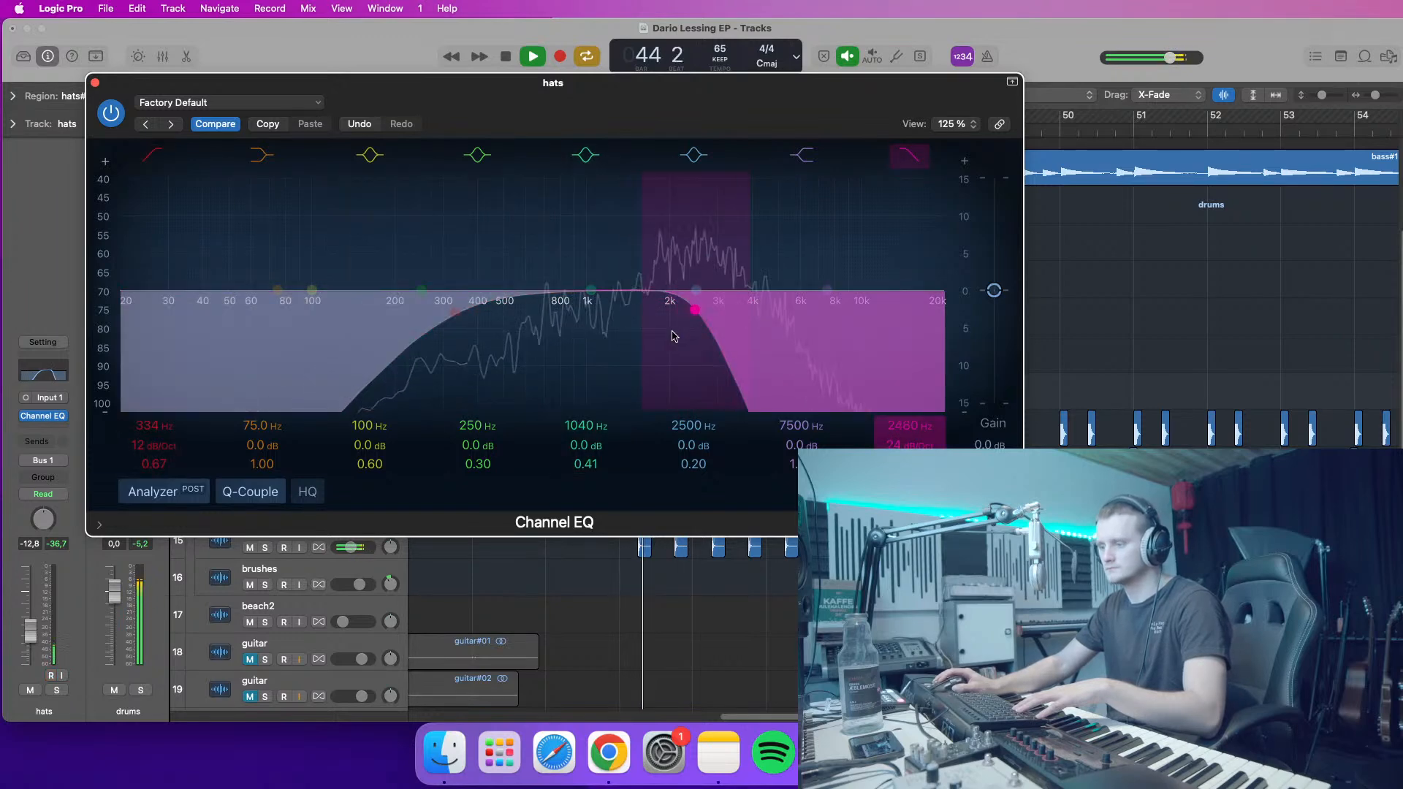
click(95, 83)
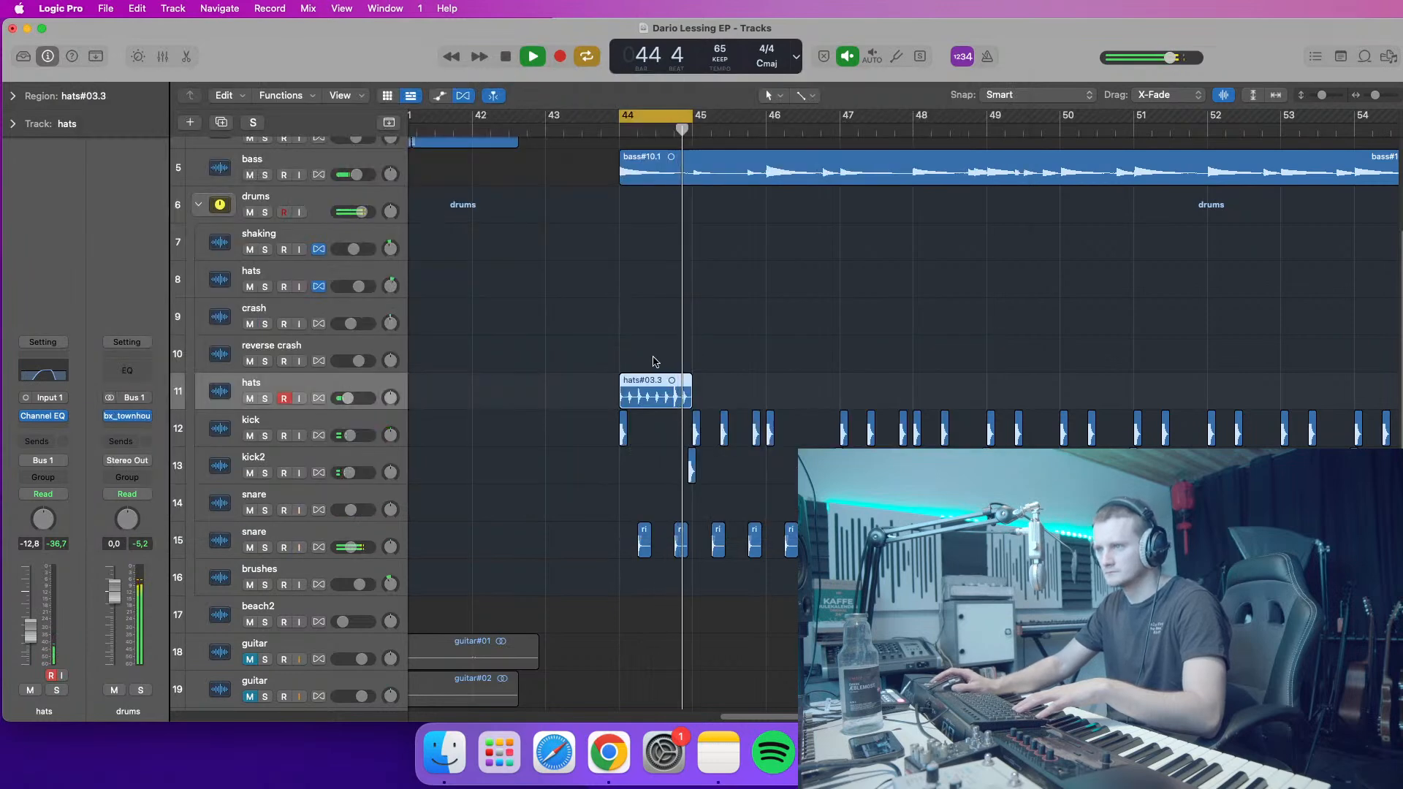
- Trim the end of the hats region to just before bar 45 and copy the region to bar 45
key(super+Right)
key(super+Right)
key(super+Right)
key(space)
click(802, 418)
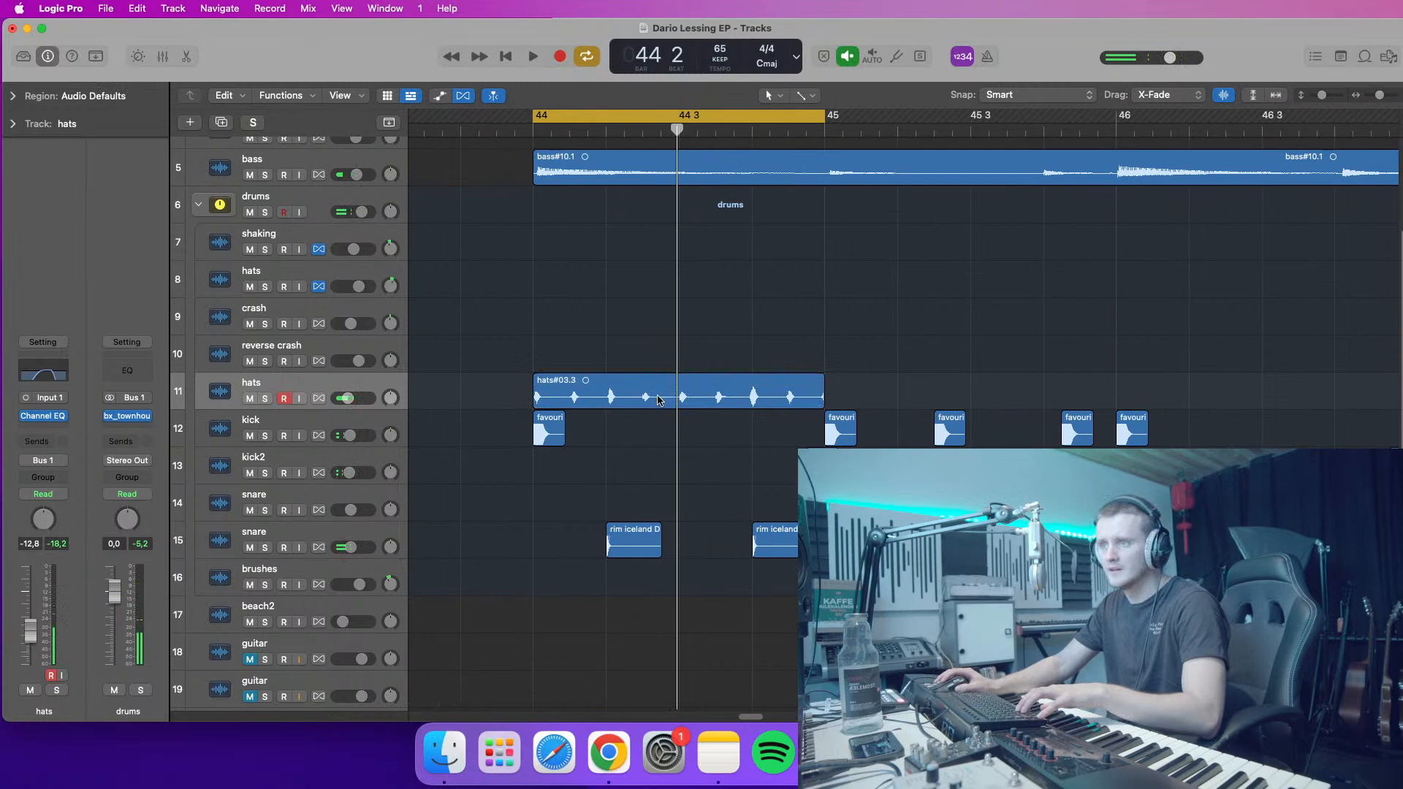
drag(819, 400, 812, 418)
drag(705, 401, 998, 407)
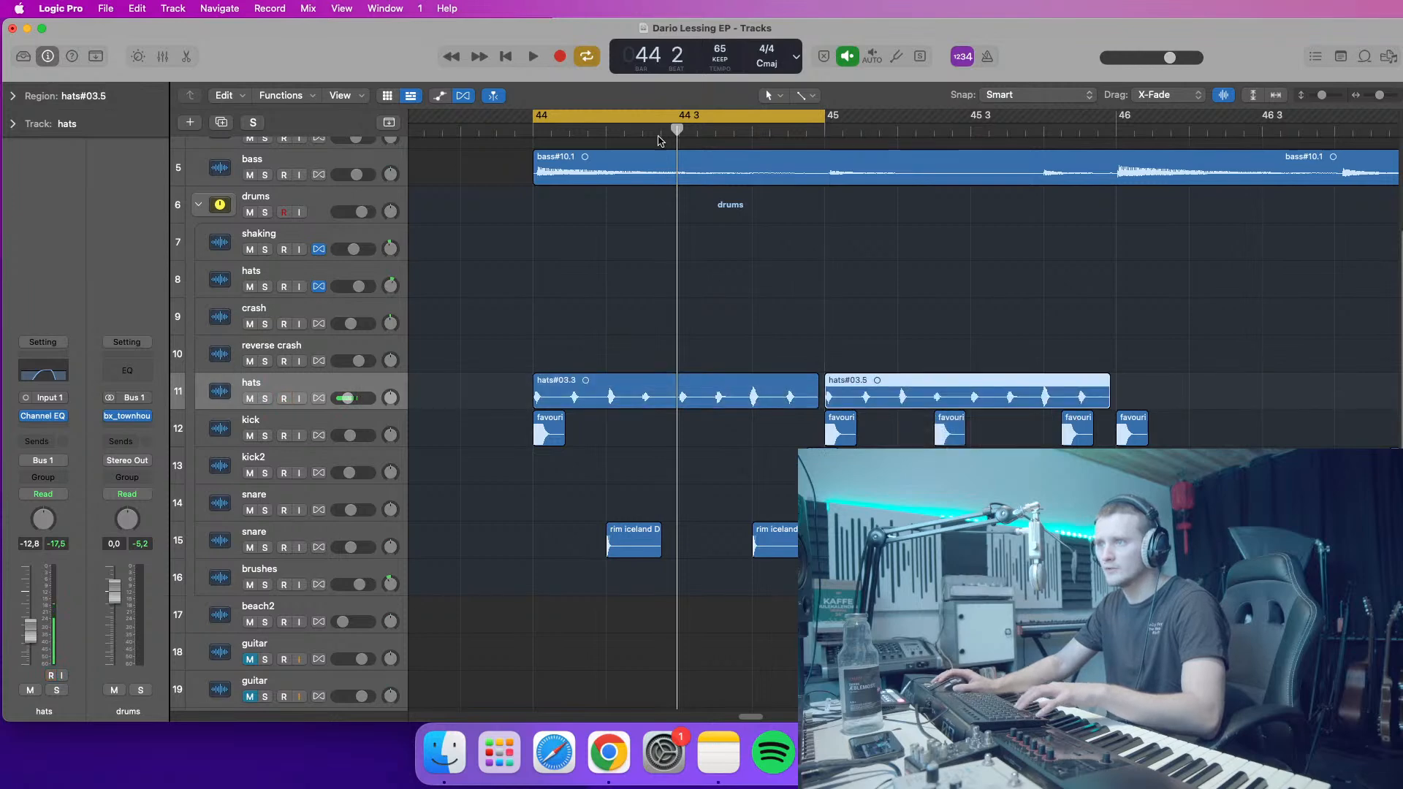
- Extend the start of the copied hats region back to meet the first one, and set the hats track's volume to -10.0 dB
key(c)
drag(826, 396, 817, 401)
key(space)
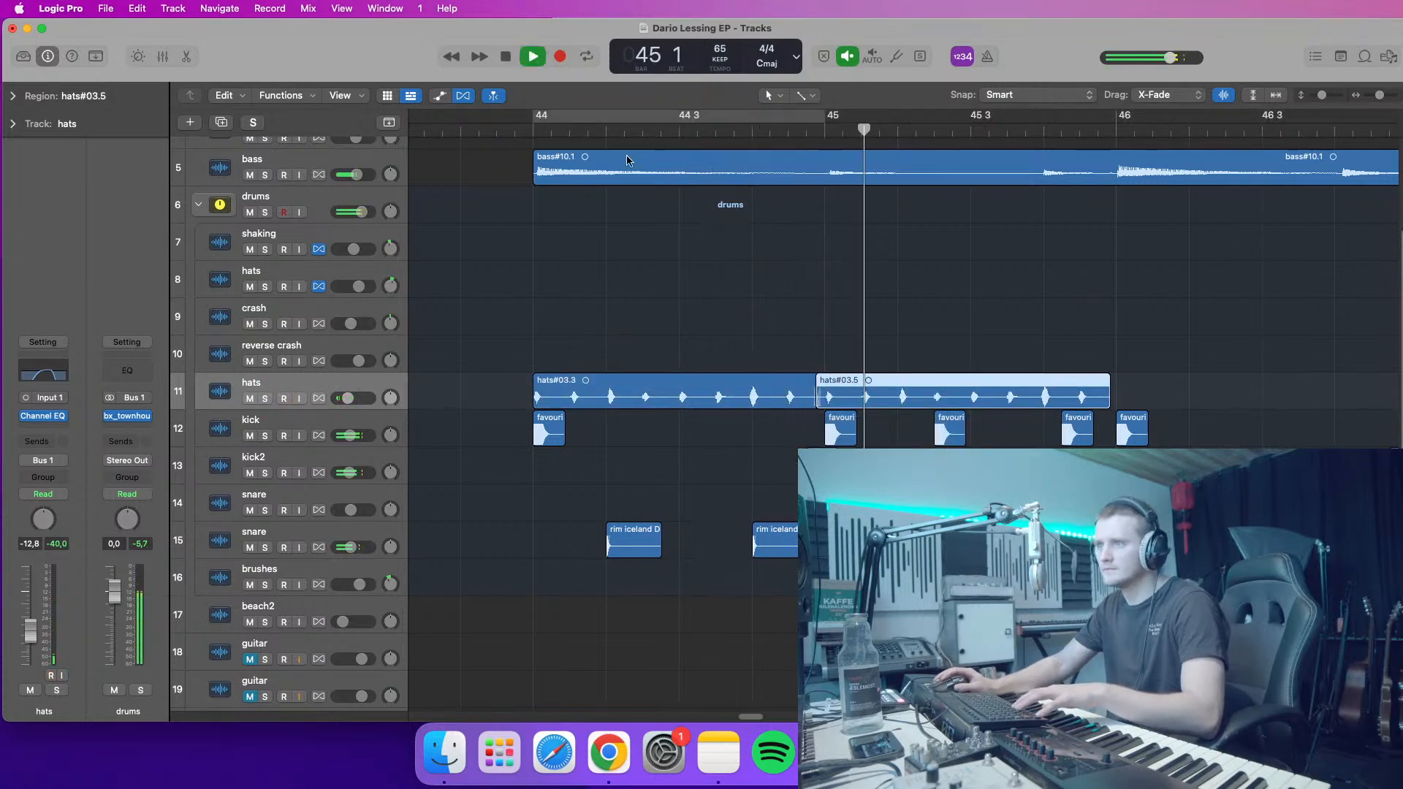
drag(348, 399, 352, 399)
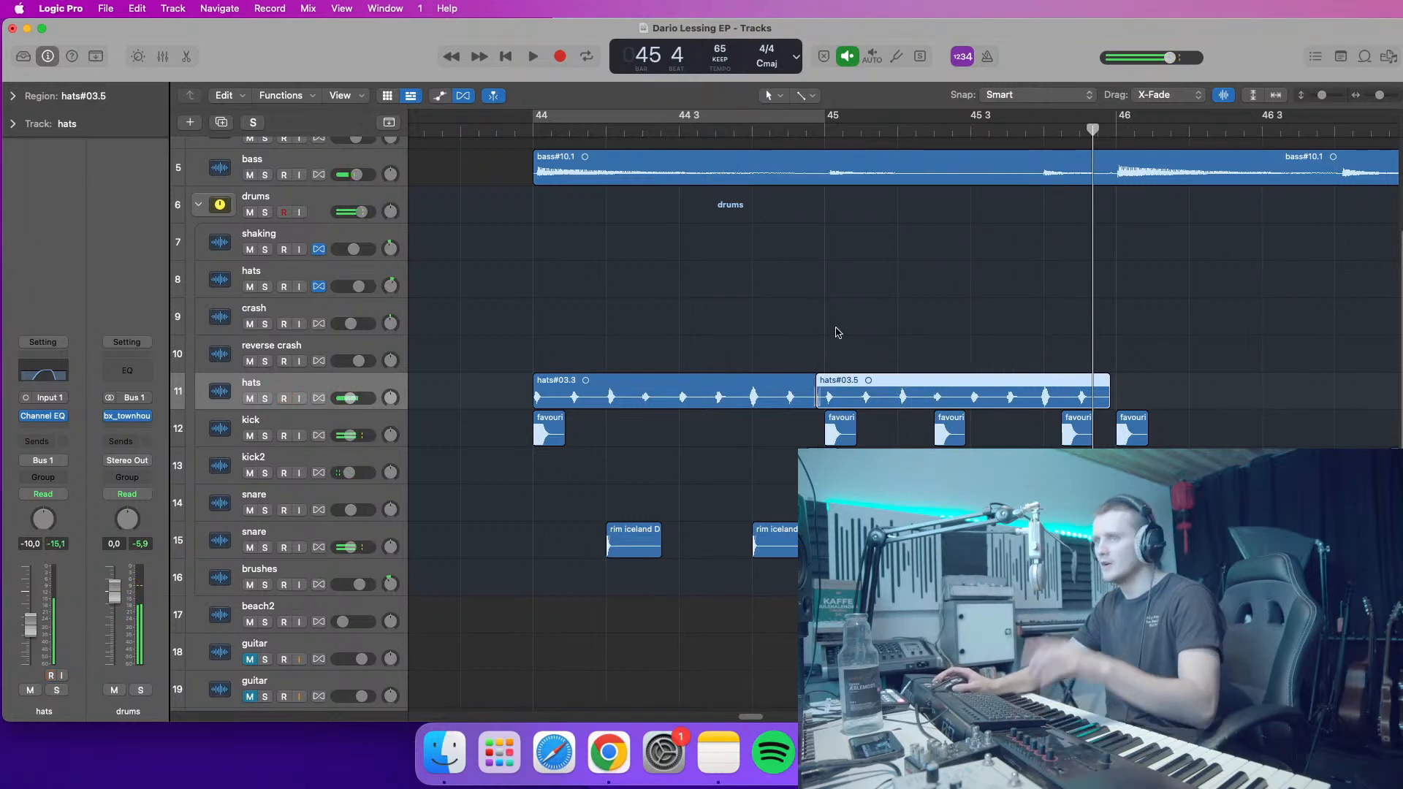
- Duplicate the hats track with both regions and set the duplicate's Channel EQ to a 985 Hz low cut and a 5400 Hz high cut
key(super+d)
drag(997, 422, 585, 436)
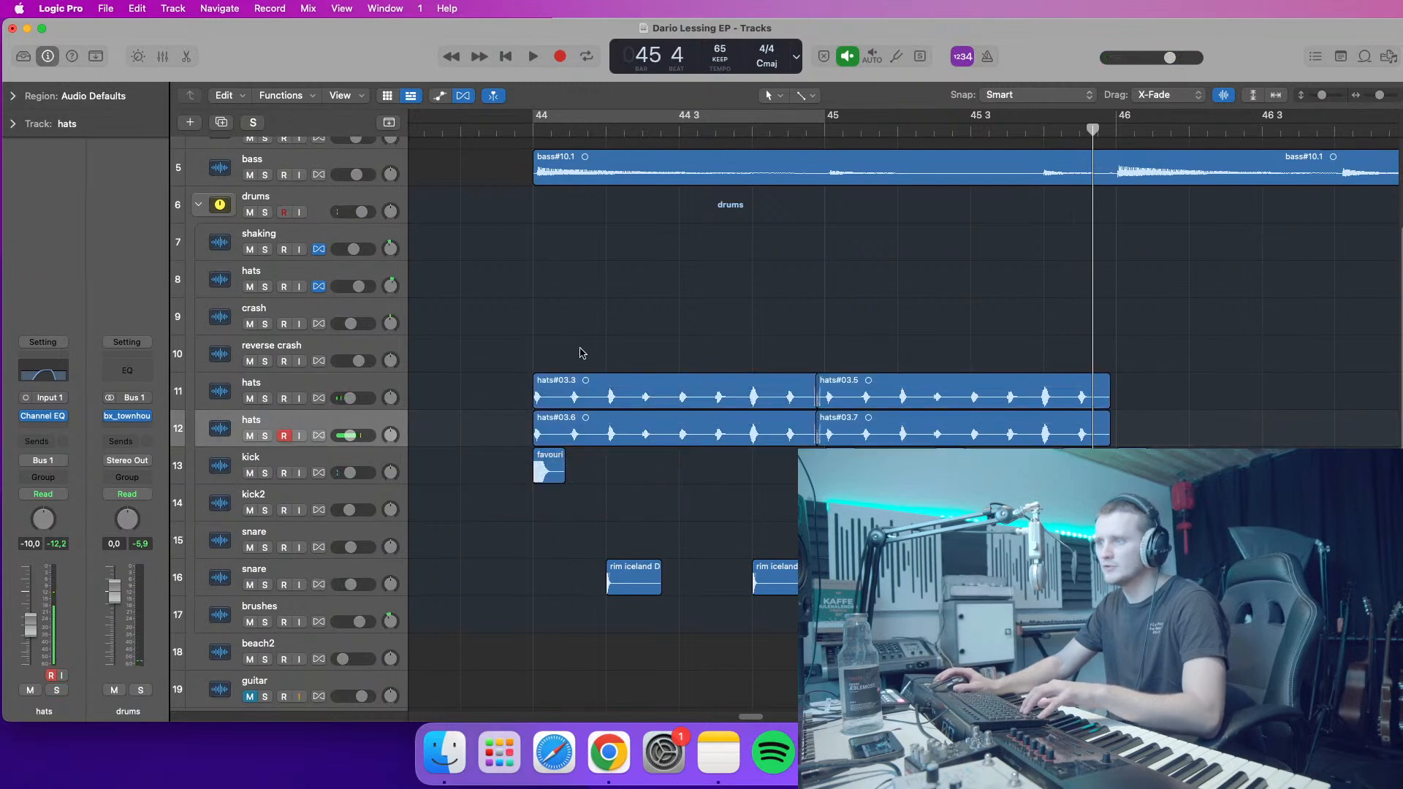
click(38, 377)
drag(948, 471, 1077, 471)
drag(1095, 209, 548, 58)
drag(656, 304, 738, 304)
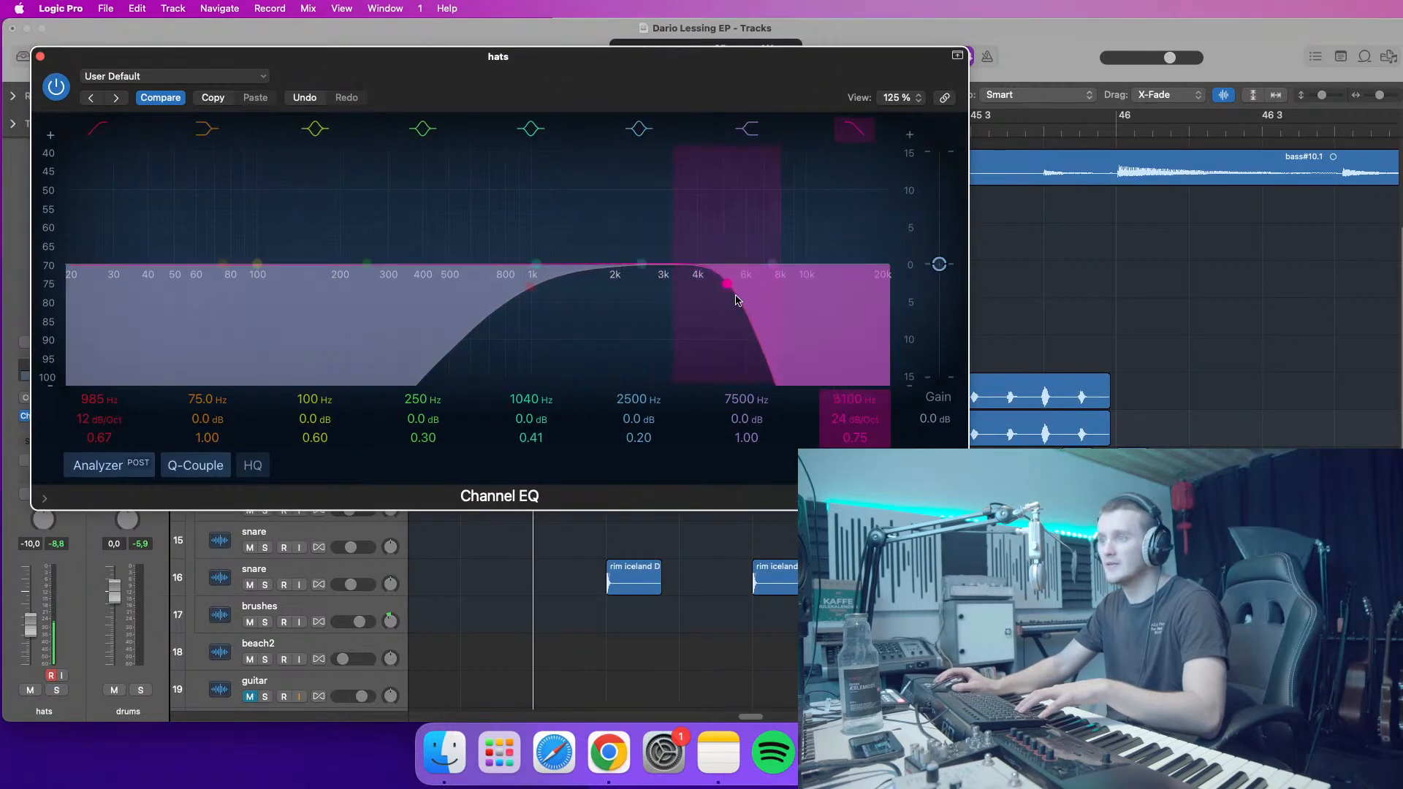
drag(682, 56, 820, 83)
key(space)
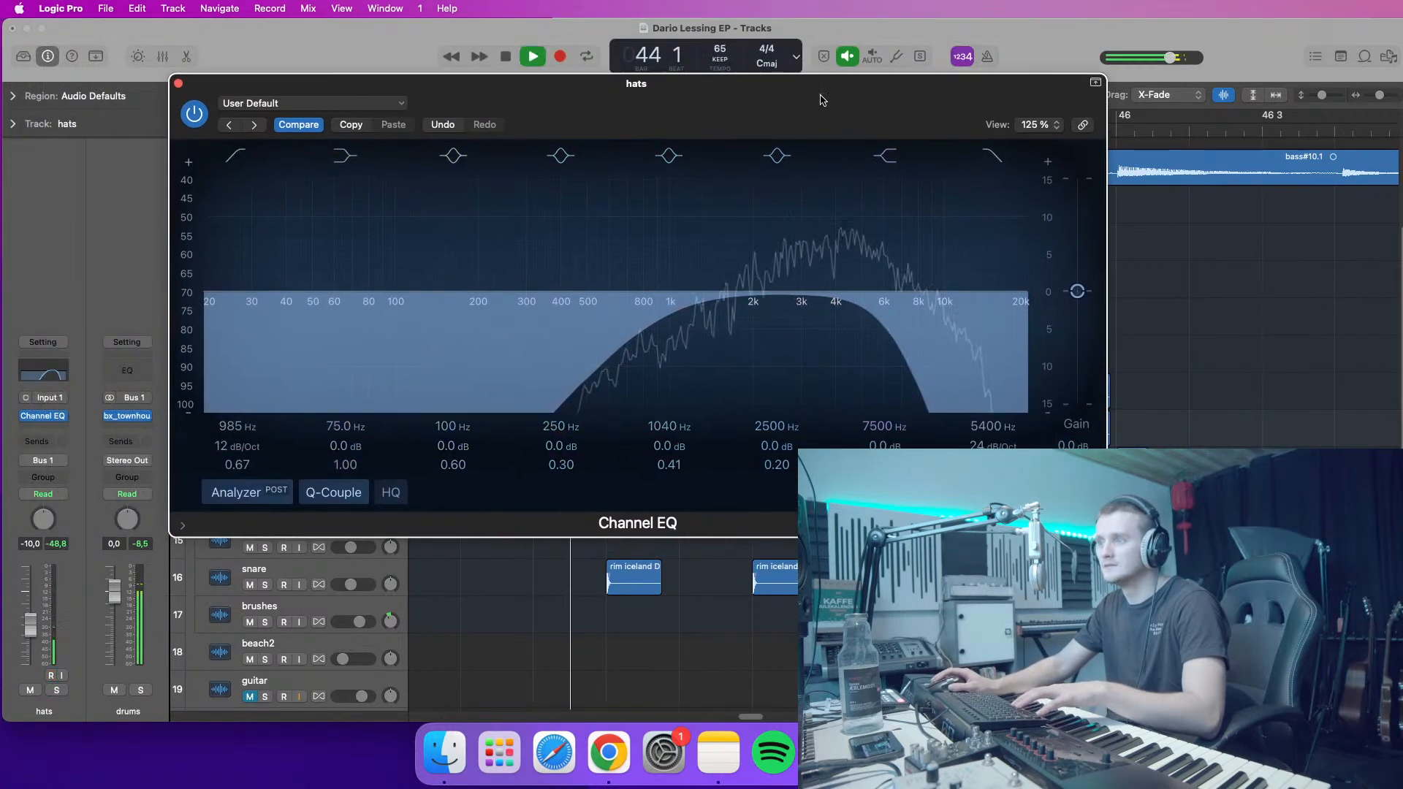
click(178, 83)
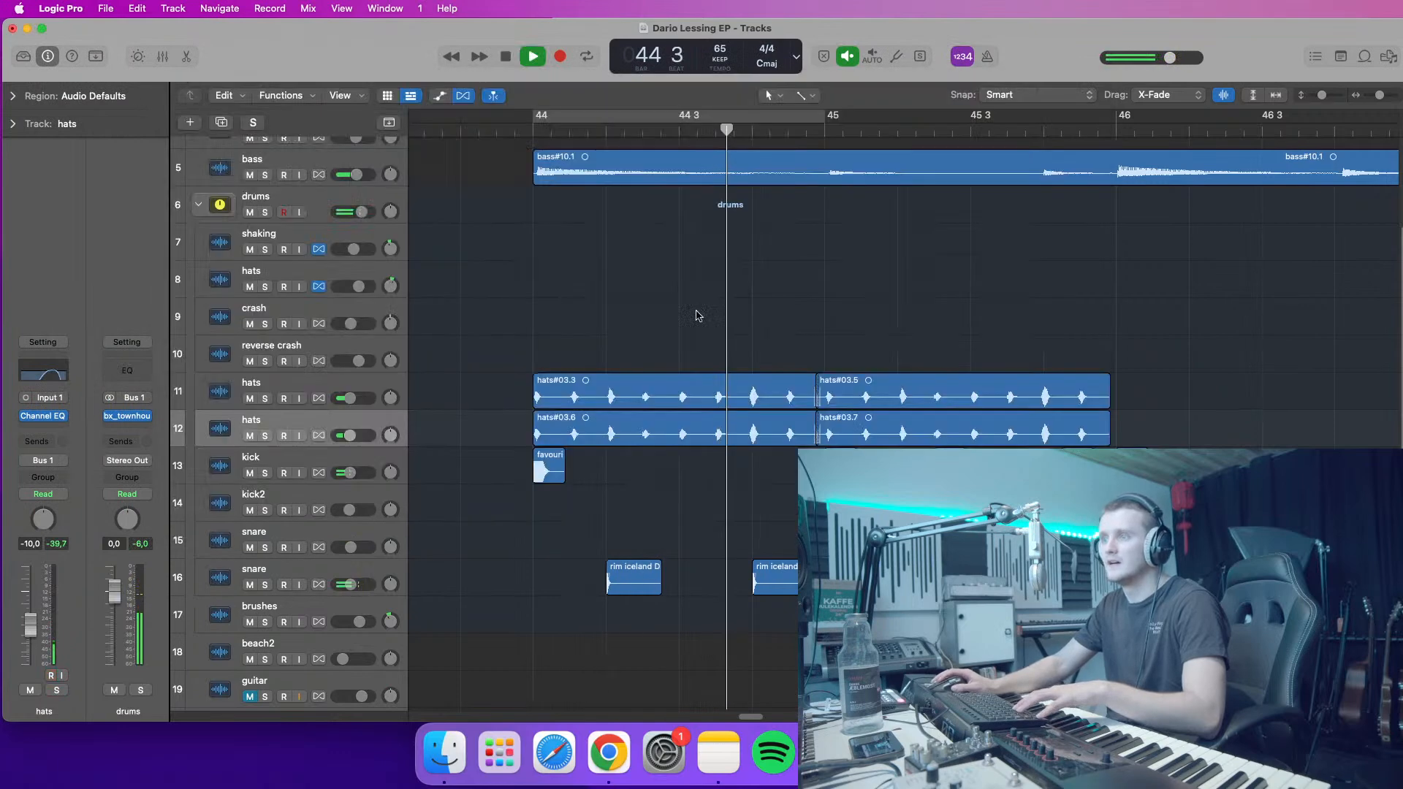
- Shift both regions on the duplicated hats track later by about a sixteenth note and lower that track's volume to -28.5 dB
key(space)
click(818, 434)
shift+click(696, 431)
drag(678, 433, 697, 434)
key(comma)
key(space)
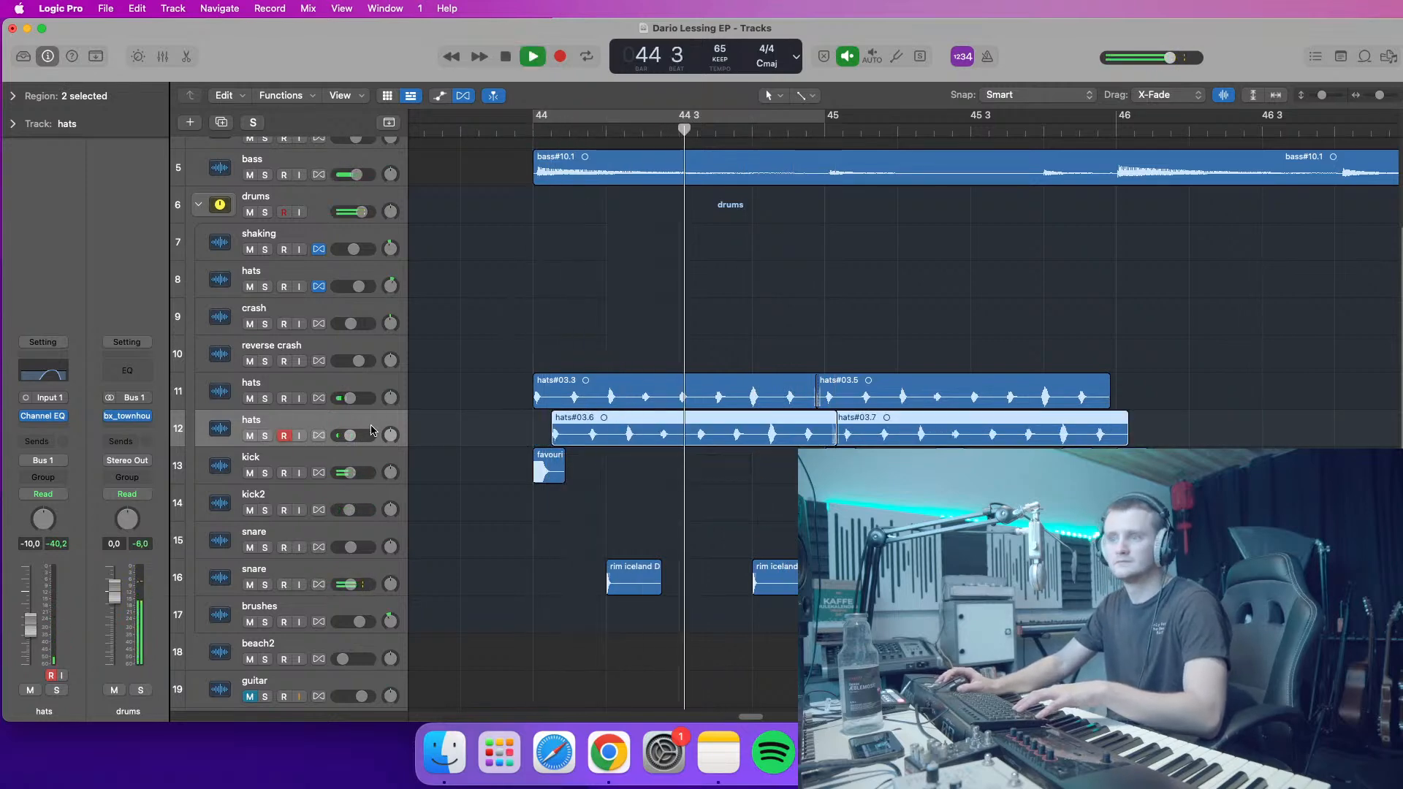
drag(351, 436, 342, 436)
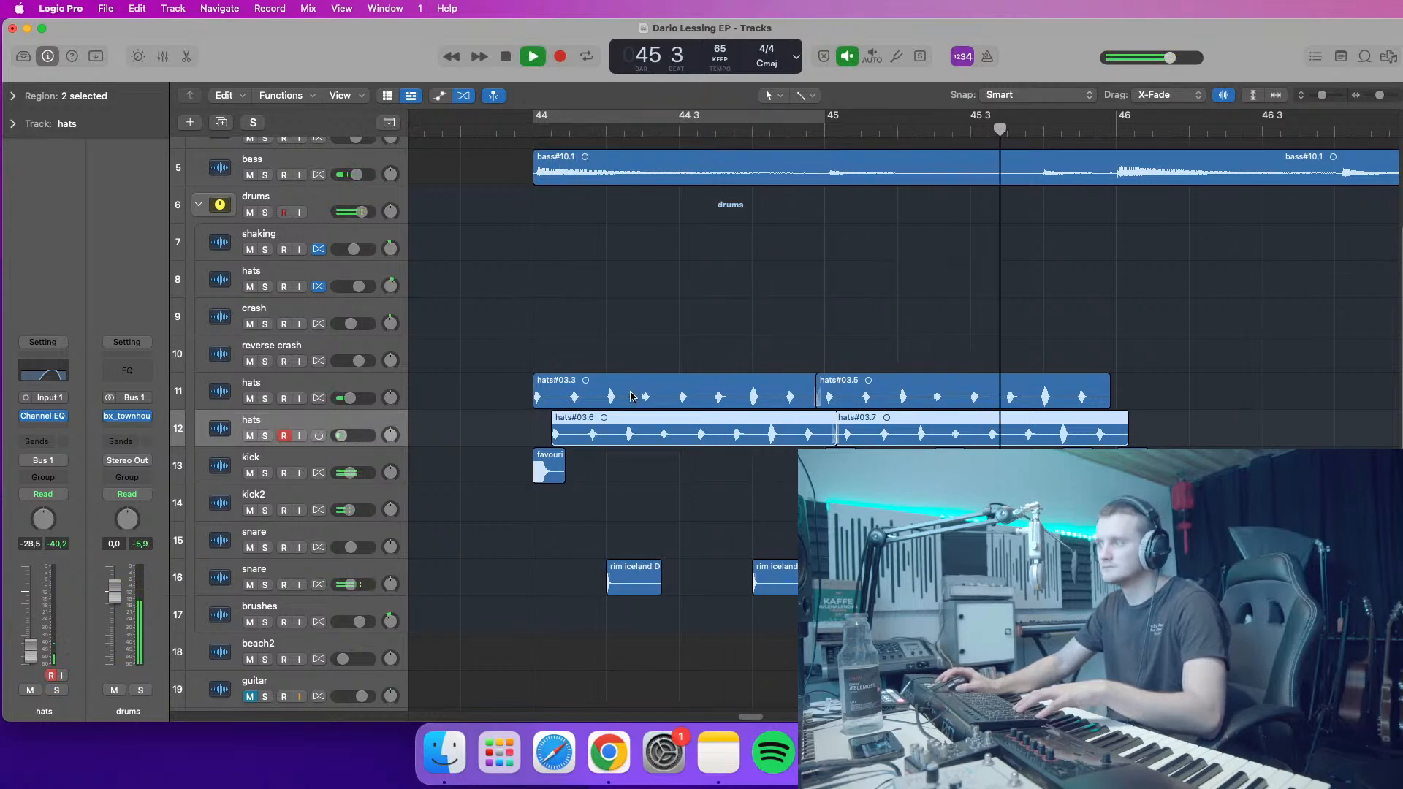
key(space)
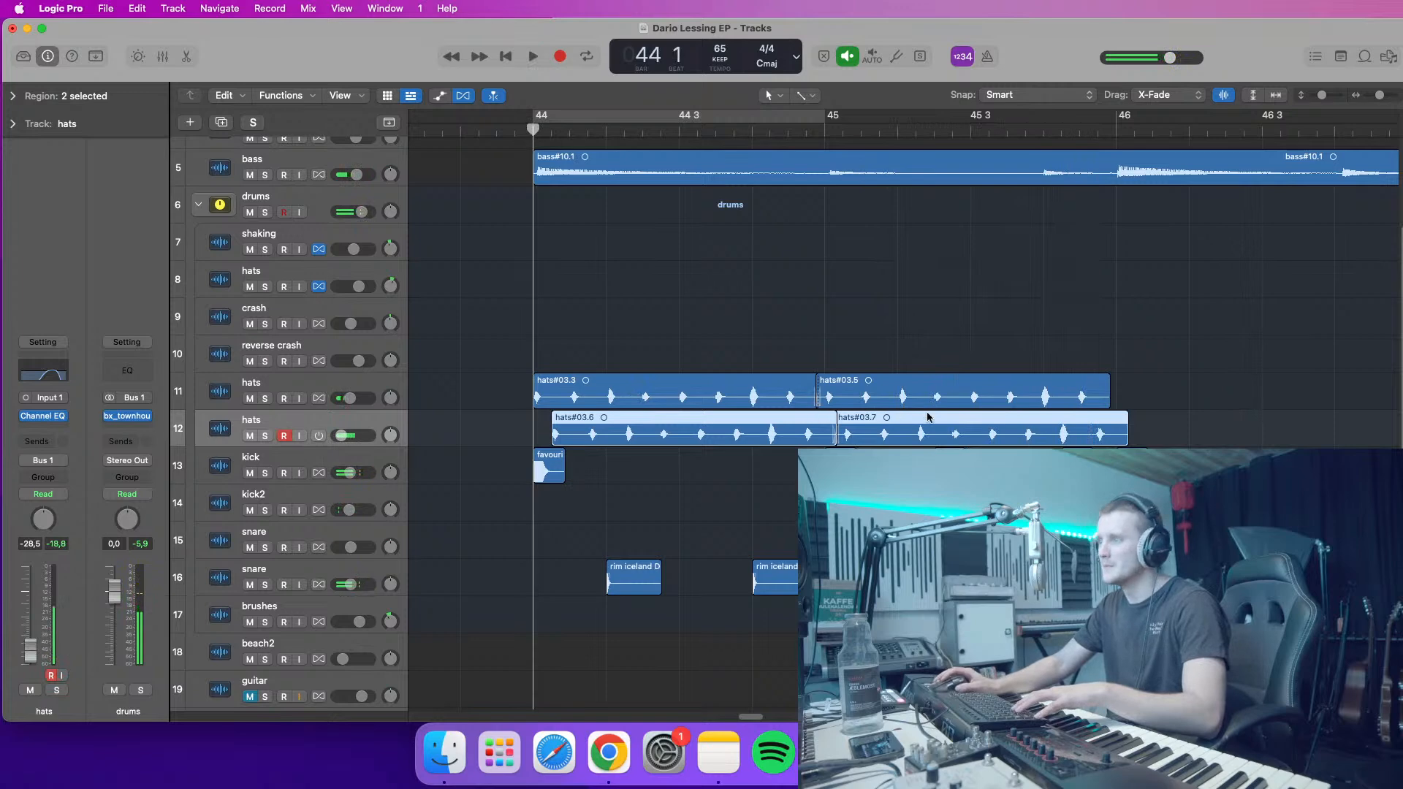
- Swap the offset by moving the upper hats track's regions about a sixteenth note later and the duplicate's back to bar 44, and play
drag(1155, 430, 702, 458)
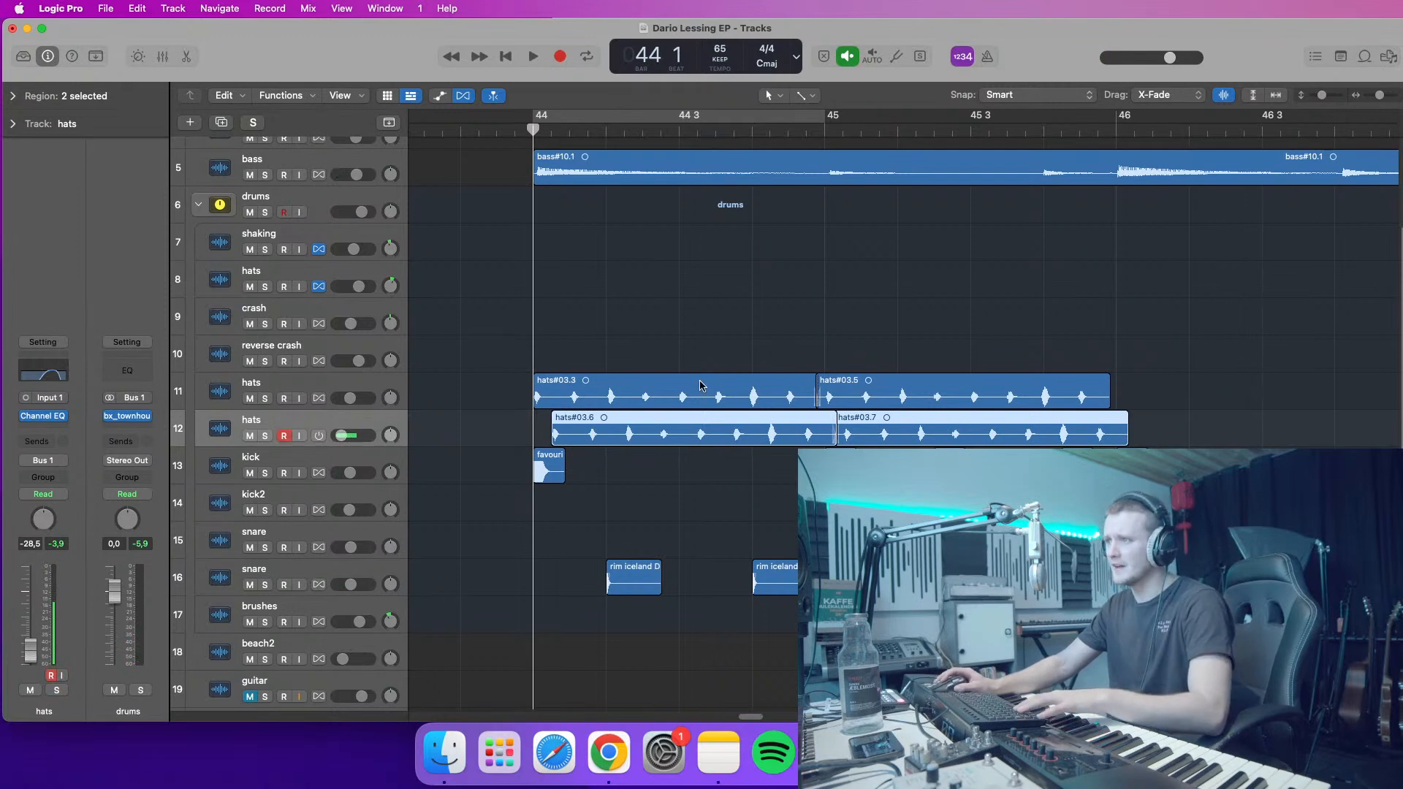
drag(1190, 395, 694, 396)
drag(1187, 439, 772, 433)
key(space)
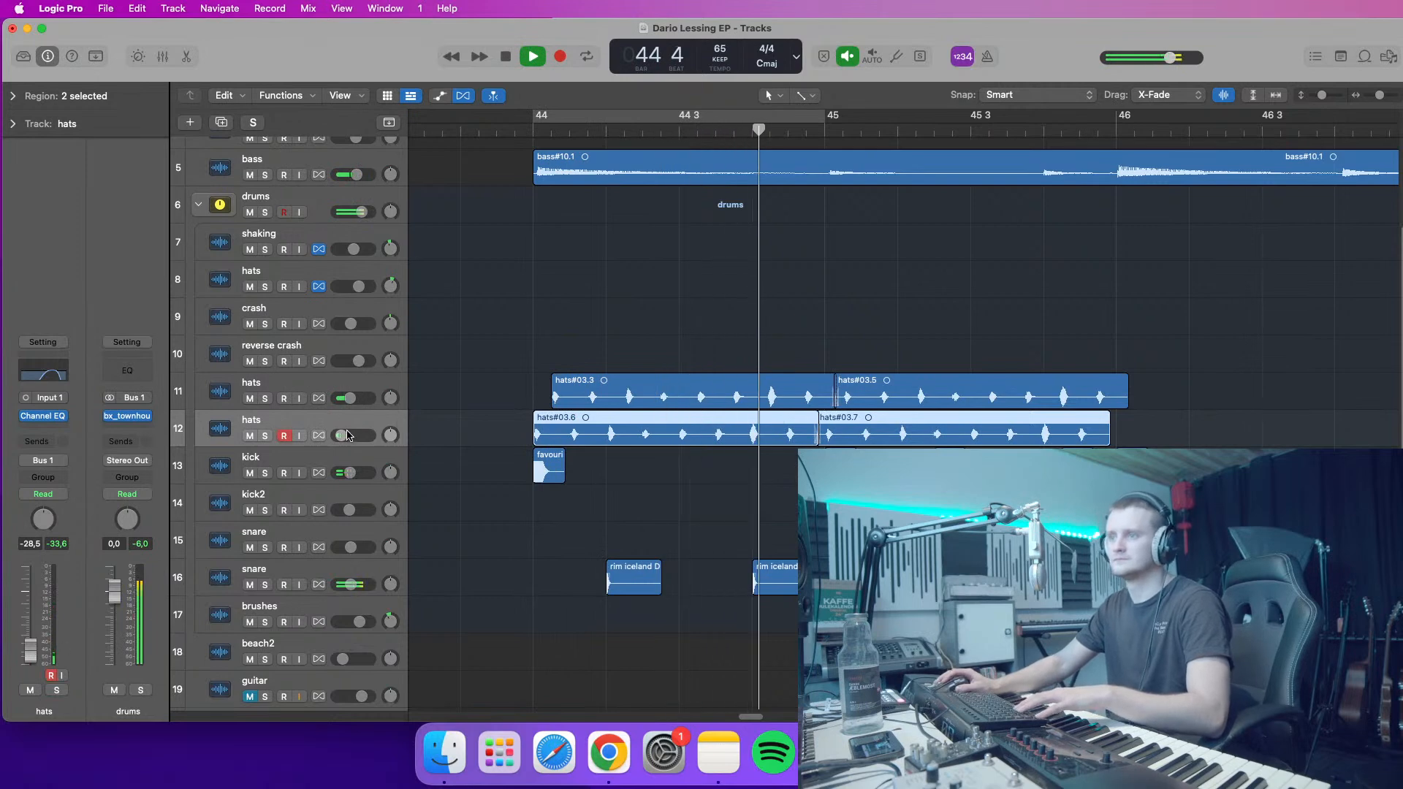
- Mute and unmute the upper hats track during playback to compare the part with and without it
click(251, 399)
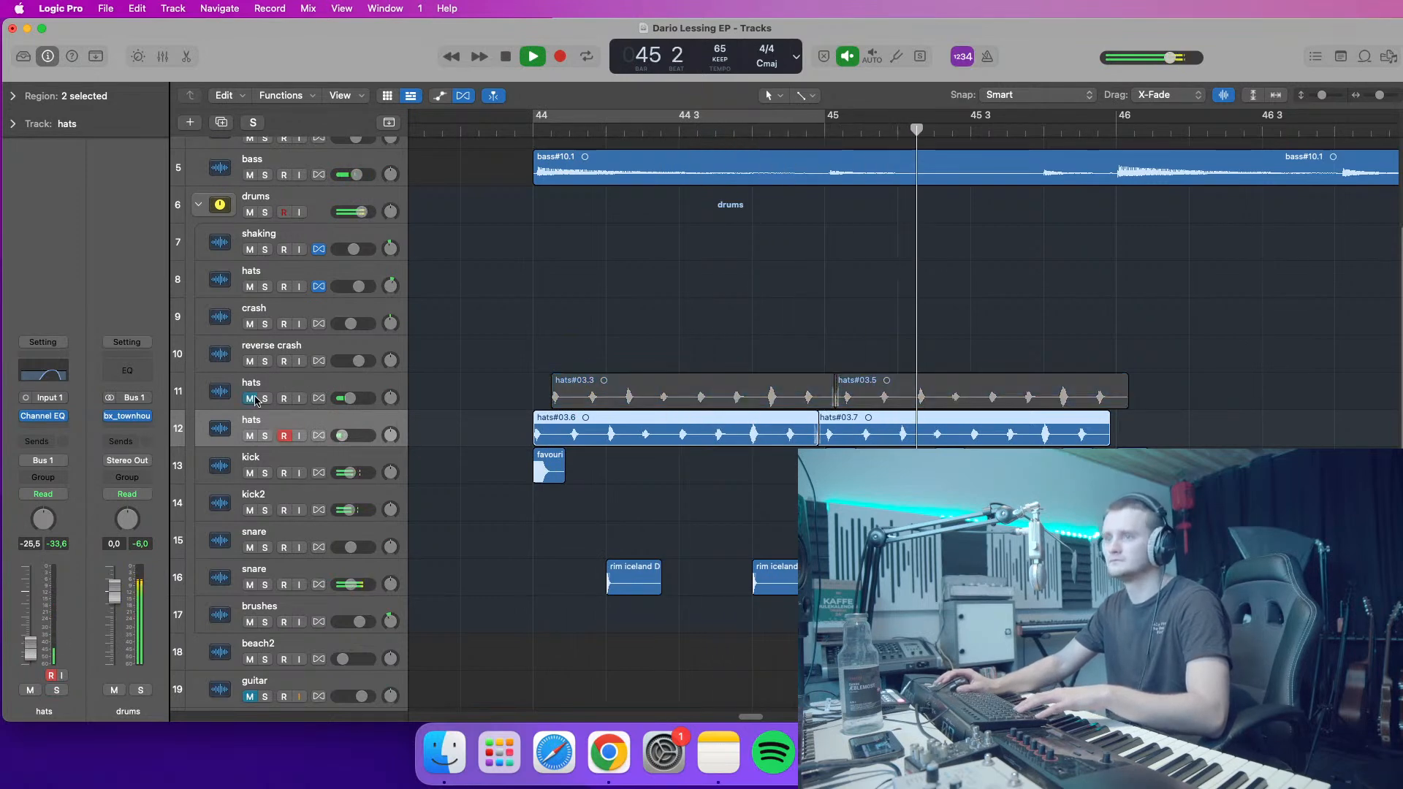
click(251, 399)
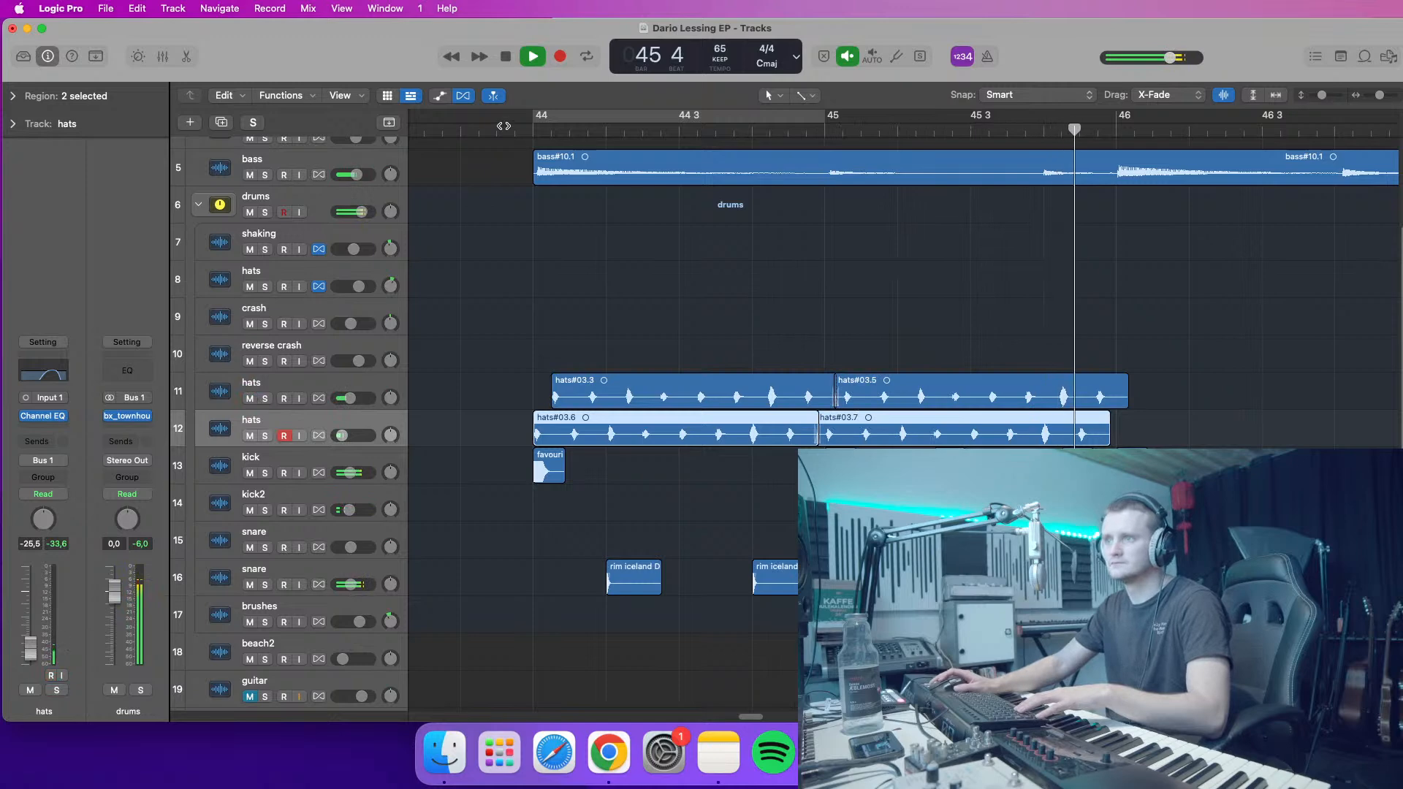
key(space)
- Duplicate the upper hats track, copy its two regions onto the duplicate so they start at bar 44, and play
click(331, 391)
key(super+d)
drag(1173, 396, 585, 428)
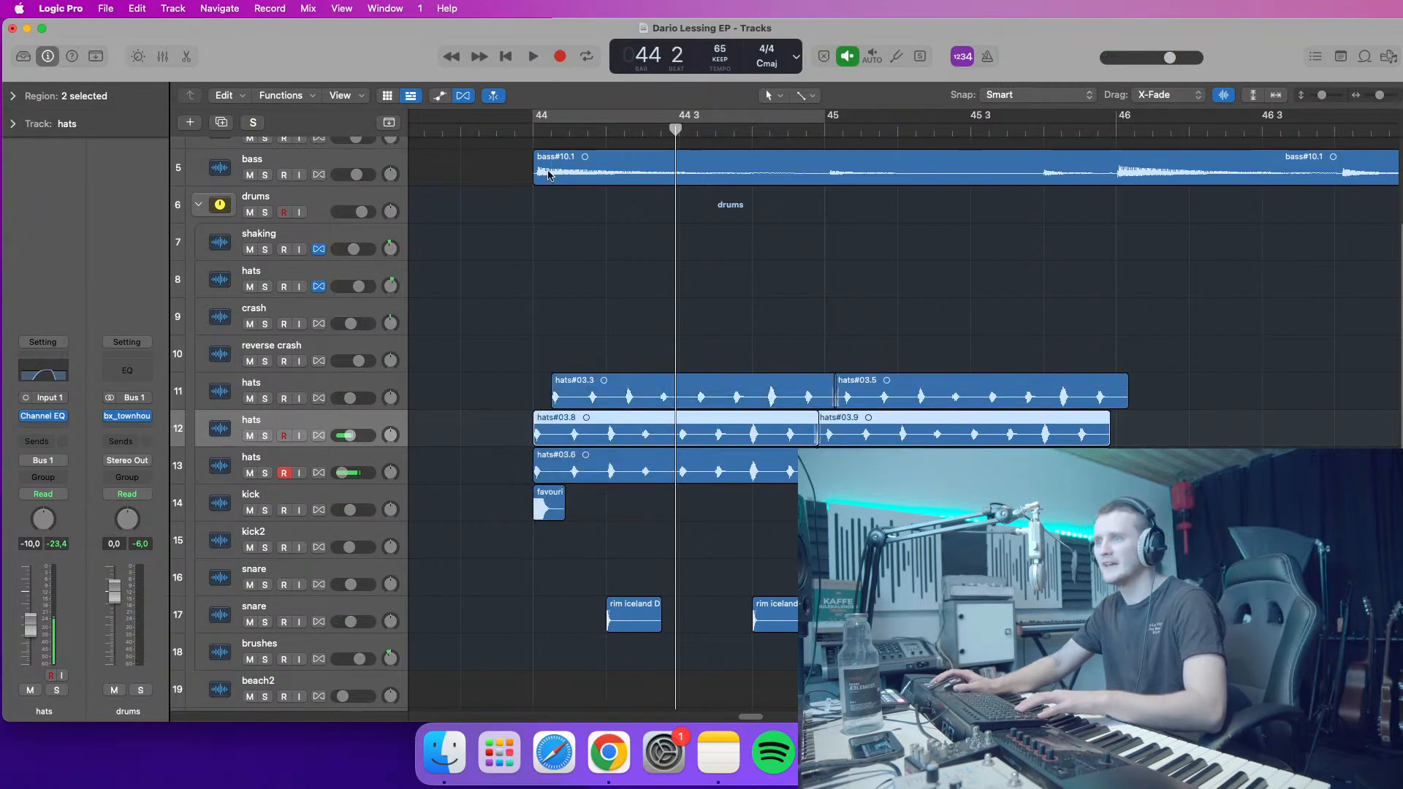
double_click(532, 126)
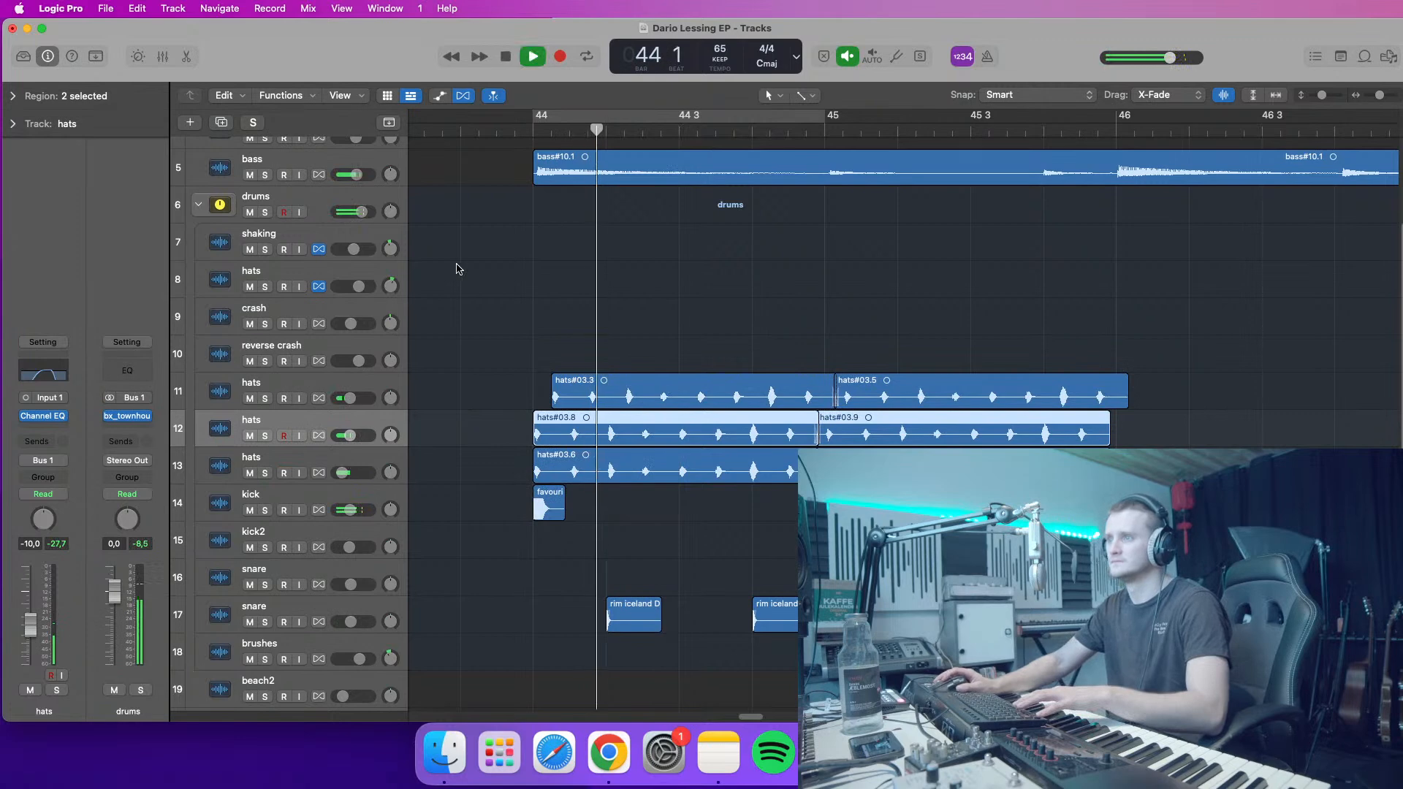
- Lower the bottom hats track's volume, set the delay of both regions on the top hats track to +15 ticks, and play from bar 44
drag(342, 472, 337, 481)
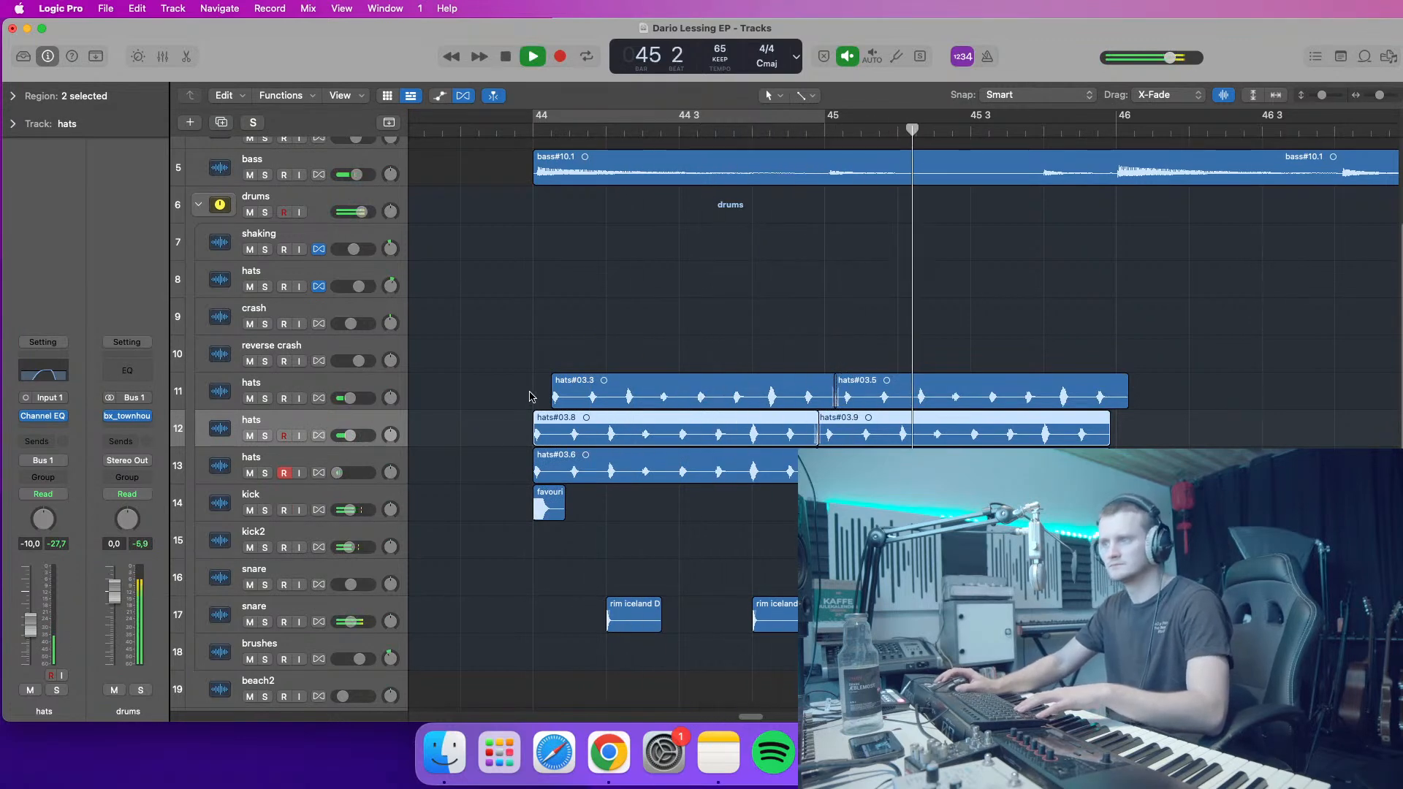
click(532, 133)
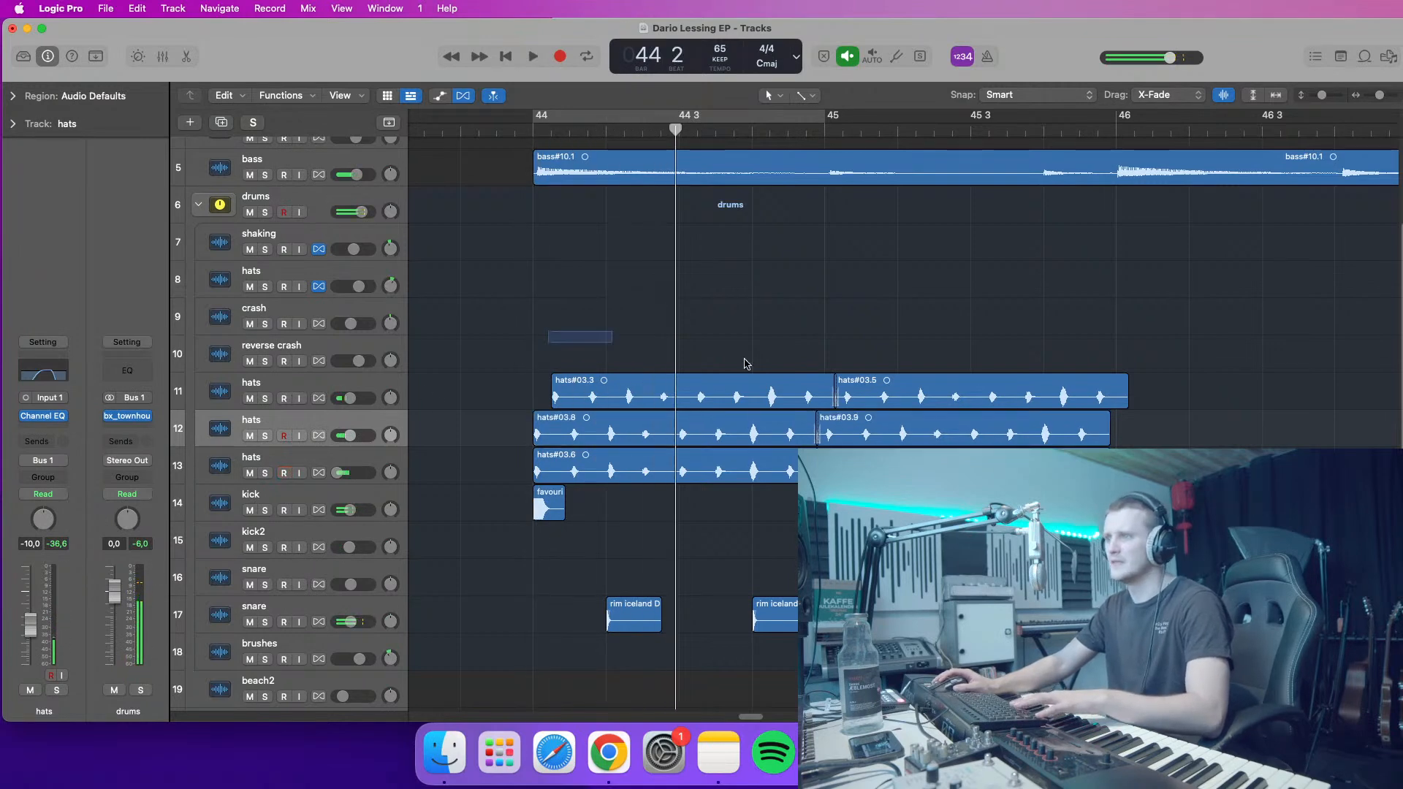
drag(613, 343, 943, 390)
click(22, 96)
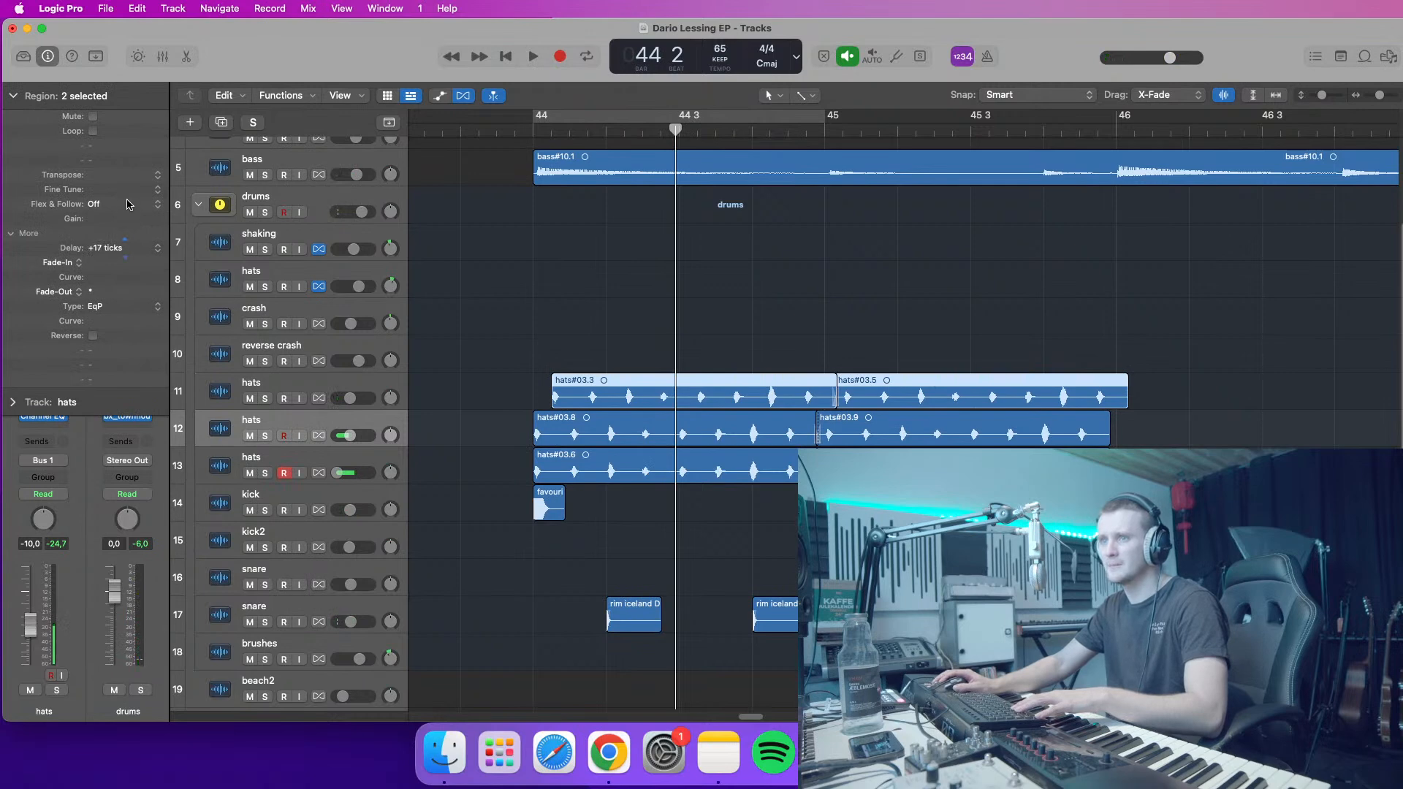
click(538, 133)
key(space)
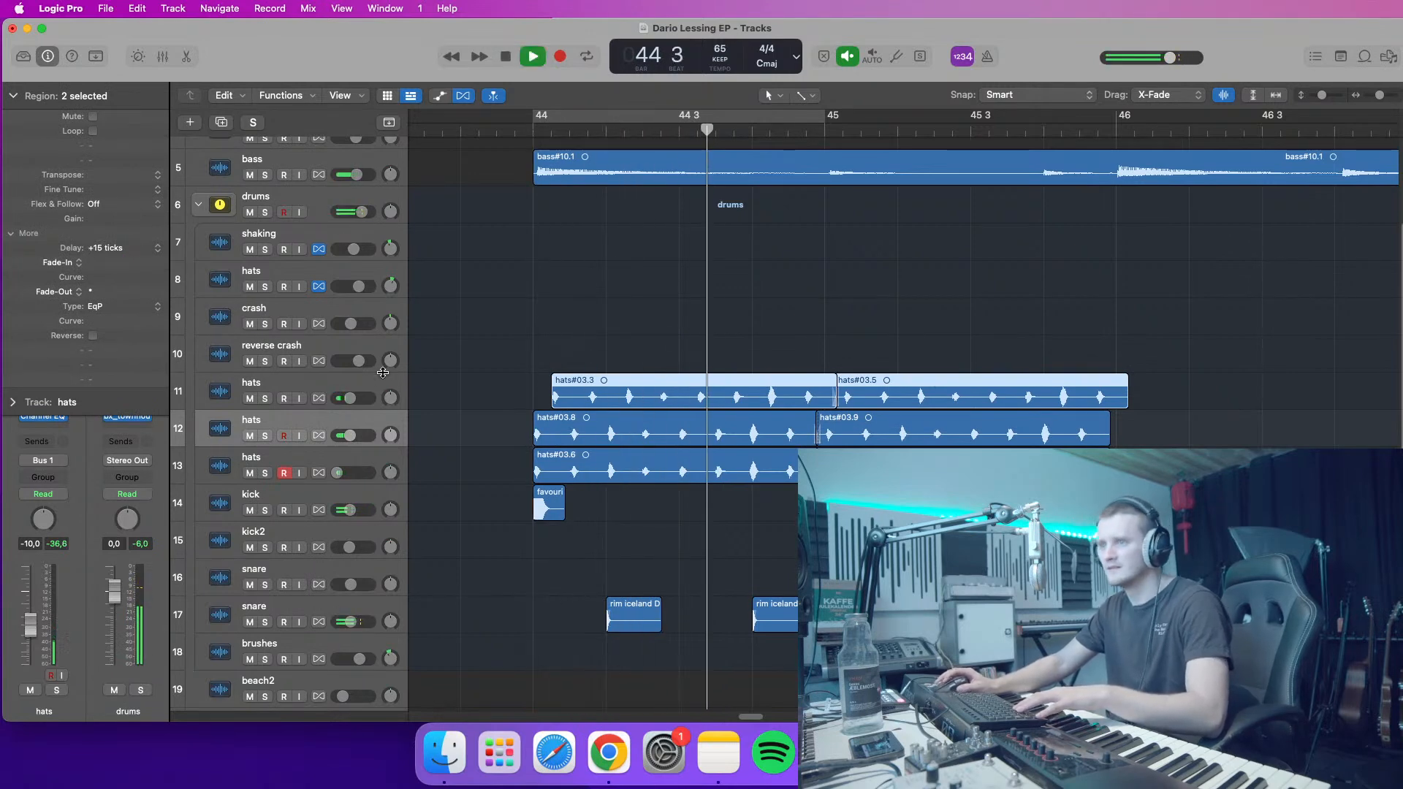
- Check the mix with the bottom hats track muted, and lower the top hats track to -17.0 dB and the middle one to -10.2 dB
drag(351, 398, 347, 398)
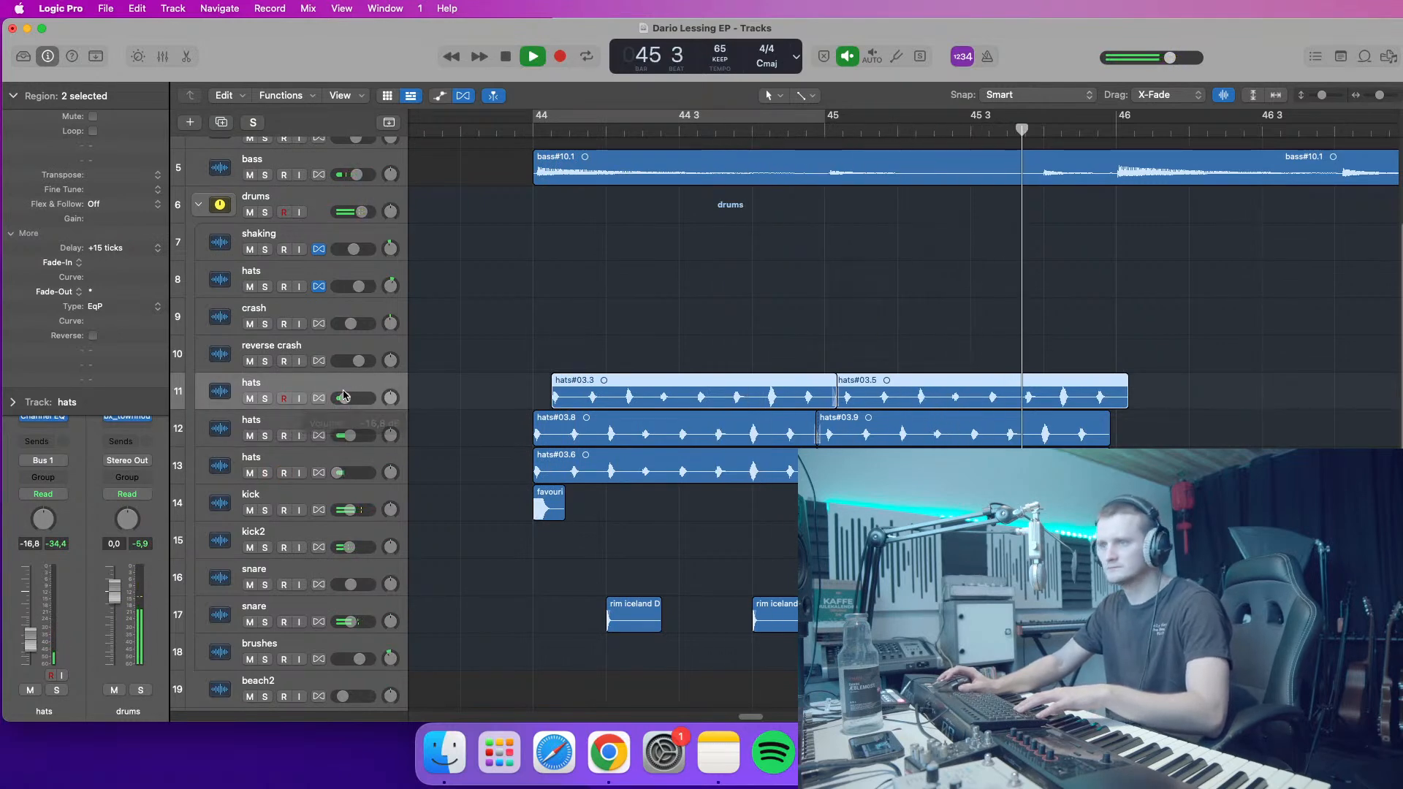
click(252, 473)
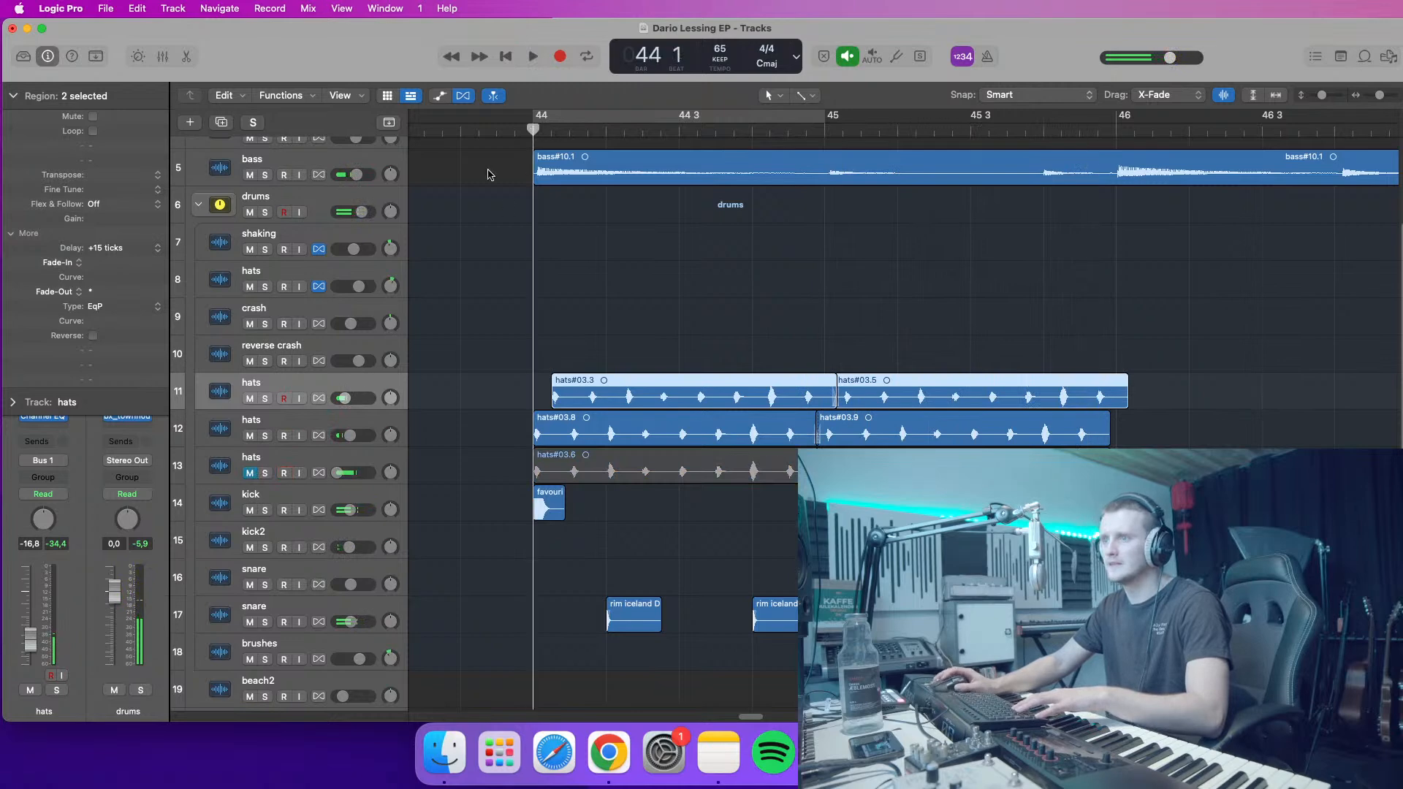
click(251, 473)
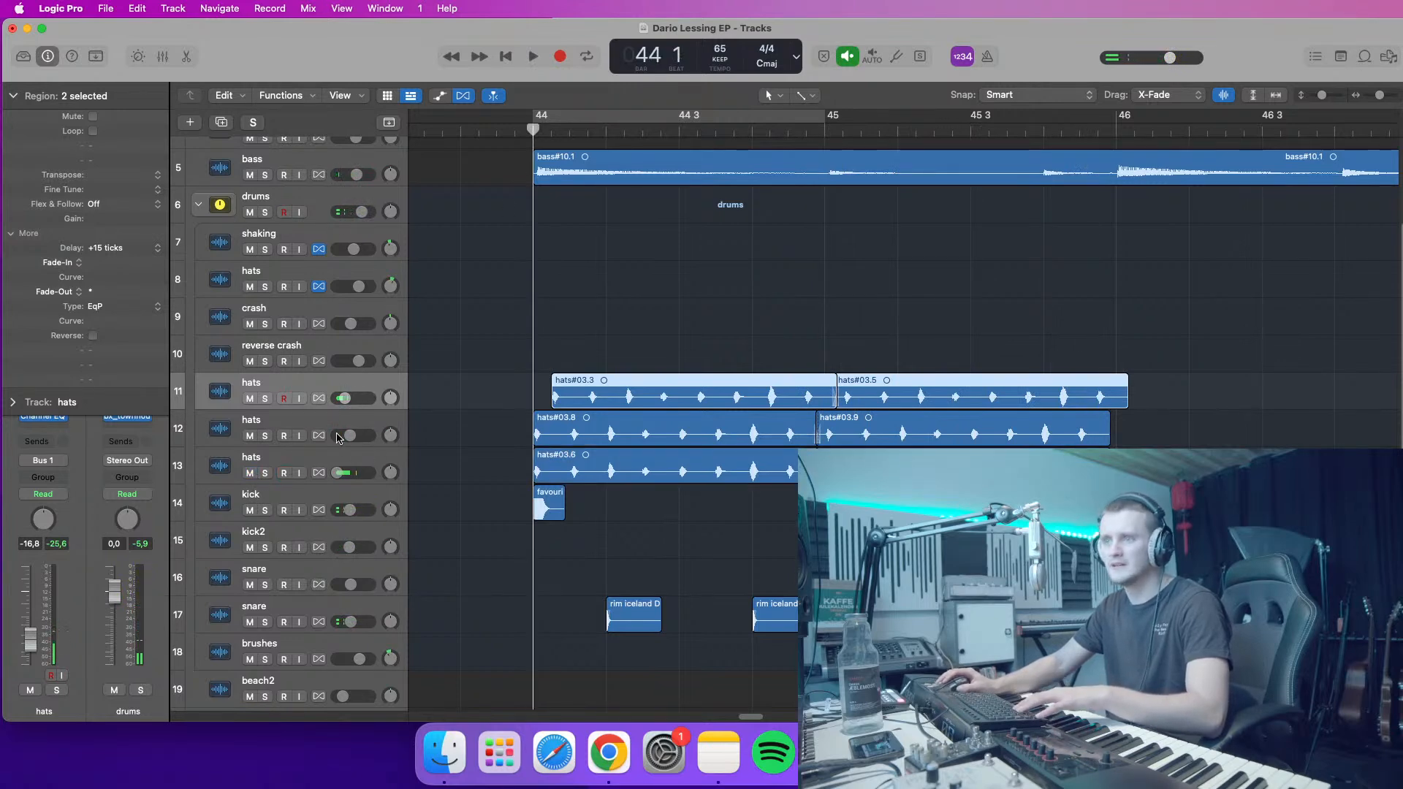
drag(350, 435, 350, 435)
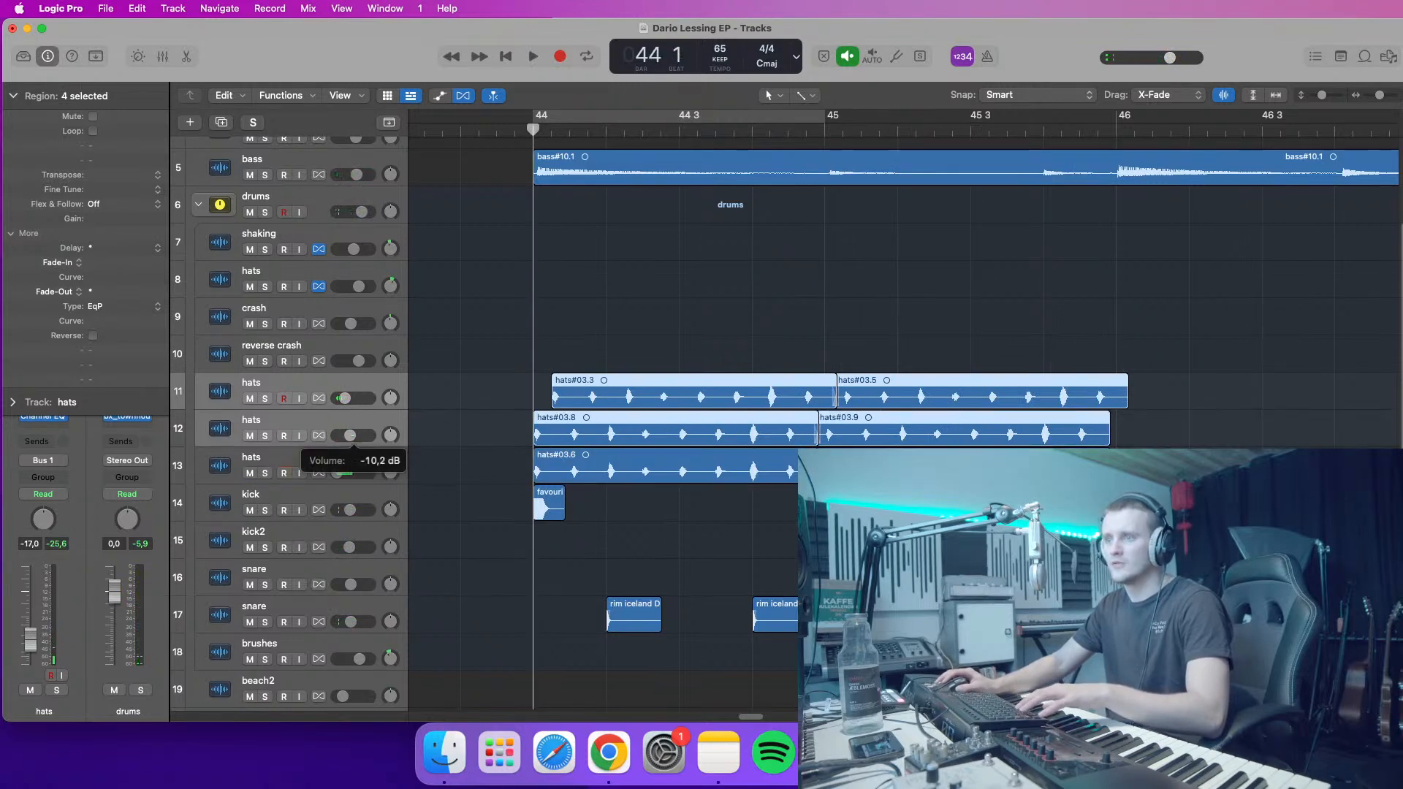
- Solo the drums during playback and set the top hats track's volume to -17.4 dB
click(265, 212)
key(space)
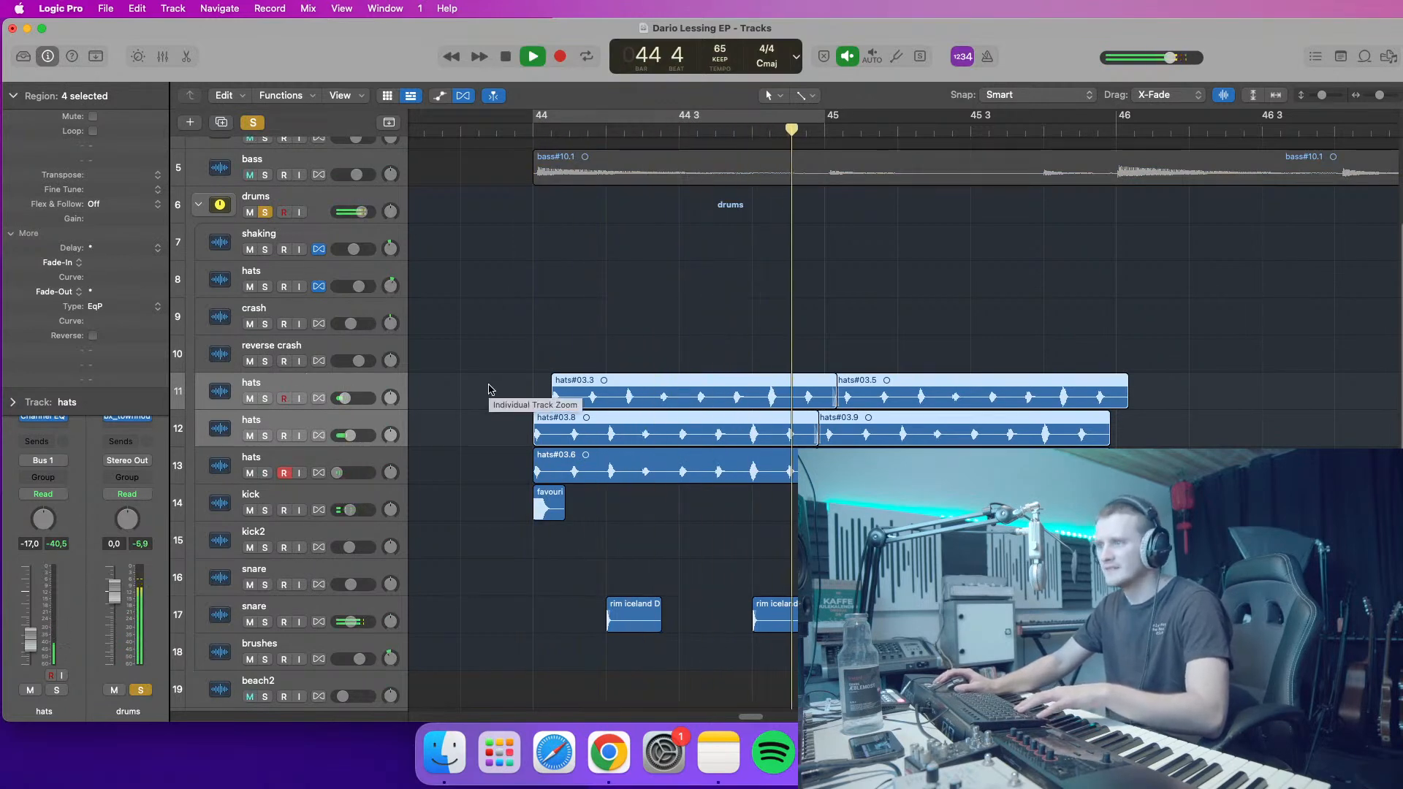
drag(344, 399, 344, 398)
key(space)
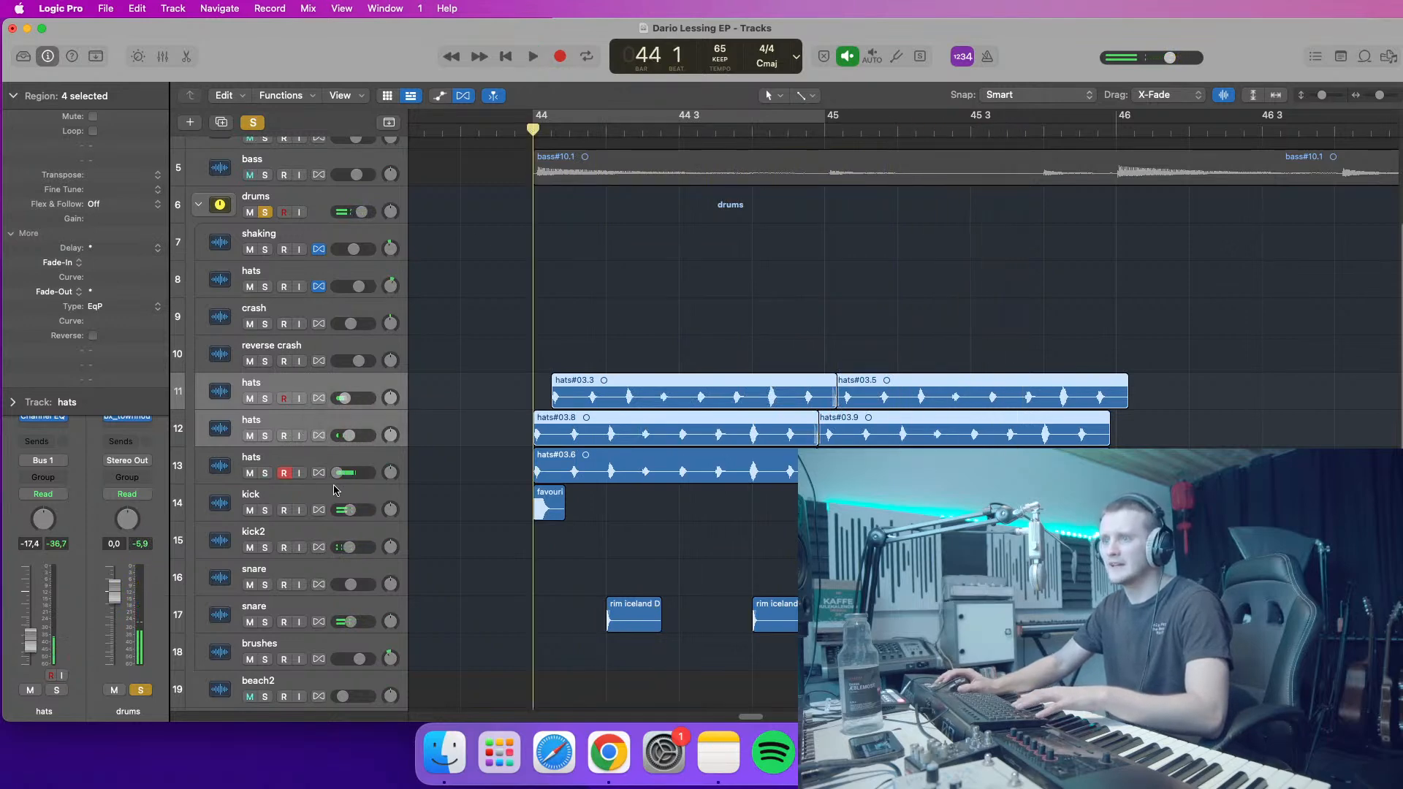
key(space)
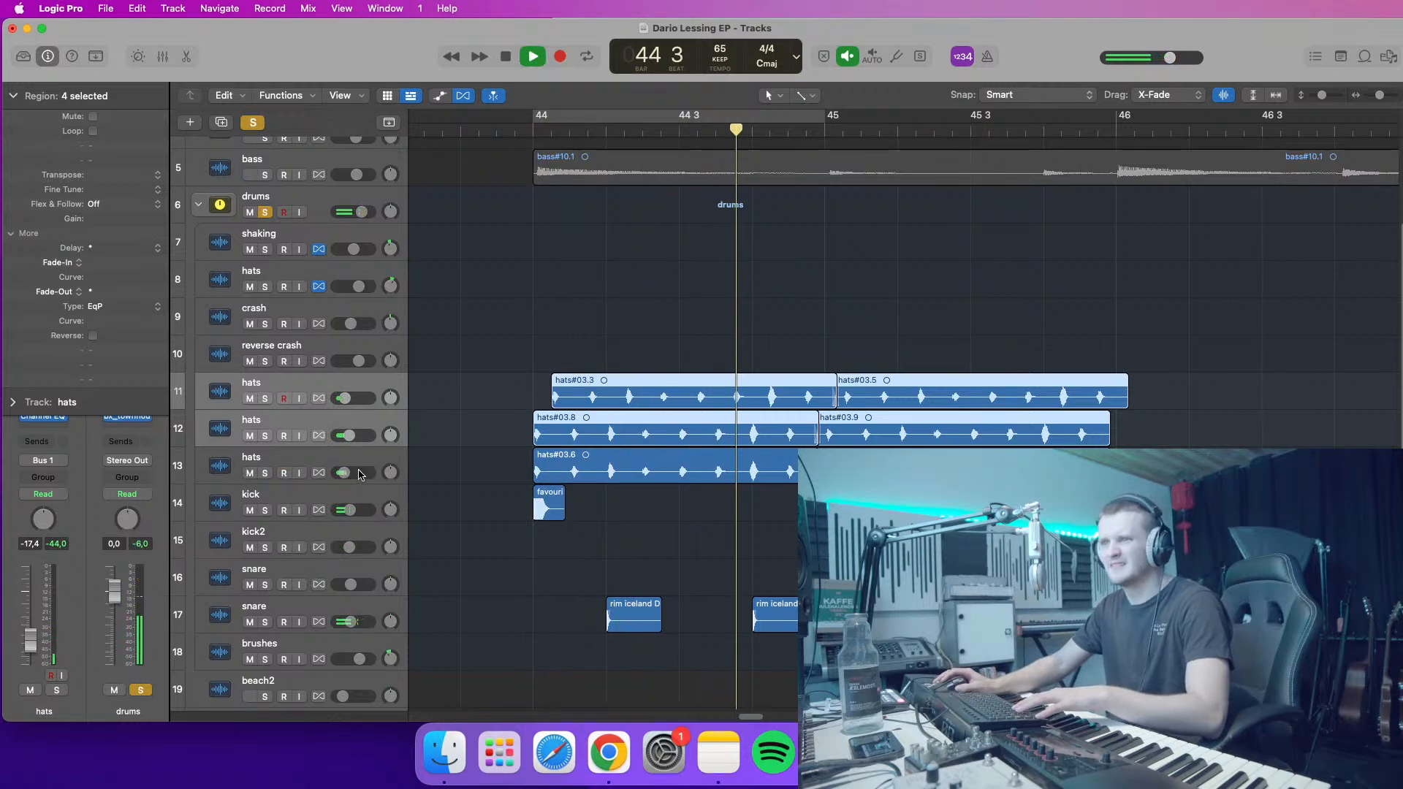
- Set the top hats track's Channel EQ to a 690 Hz low cut and a 4300 Hz high cut
click(11, 95)
click(46, 372)
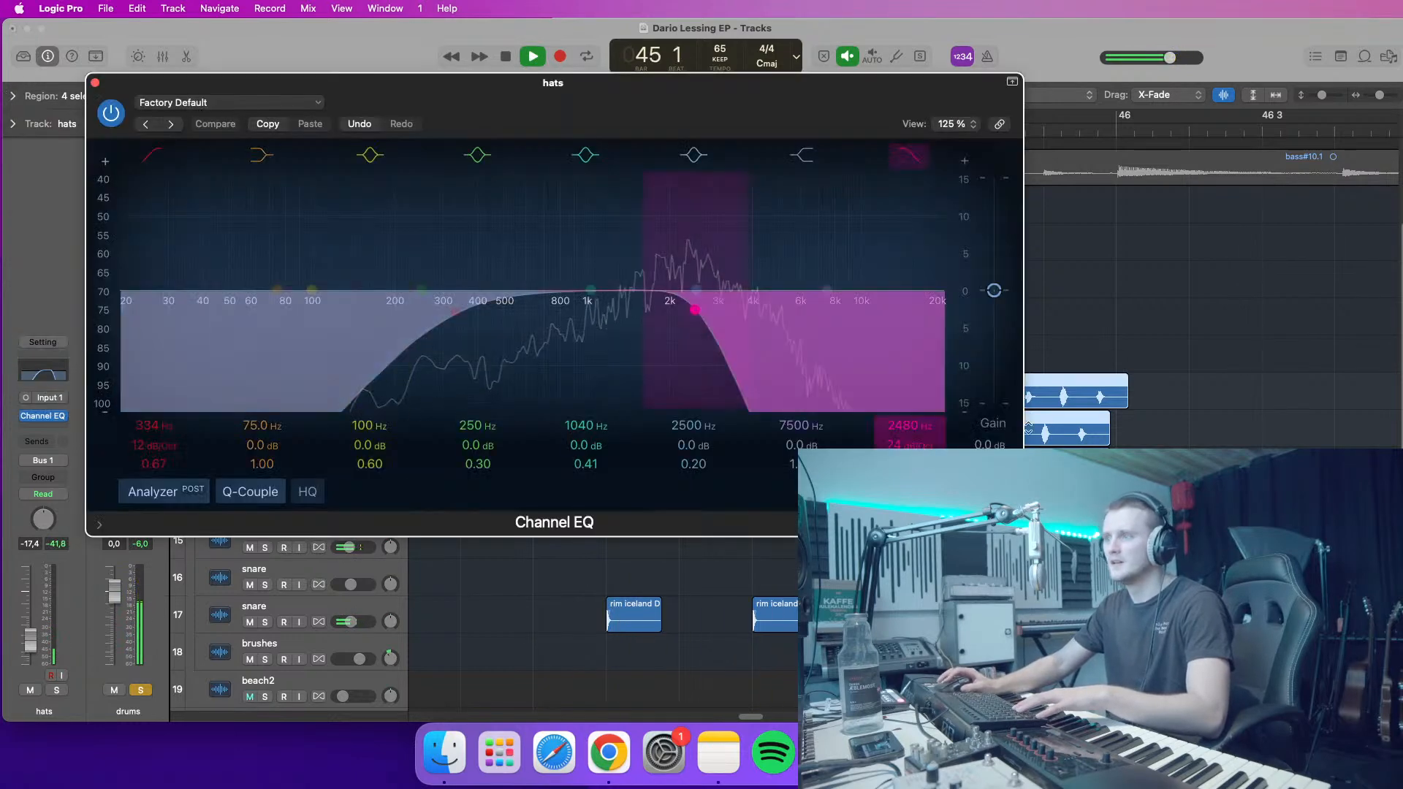
drag(702, 370, 722, 372)
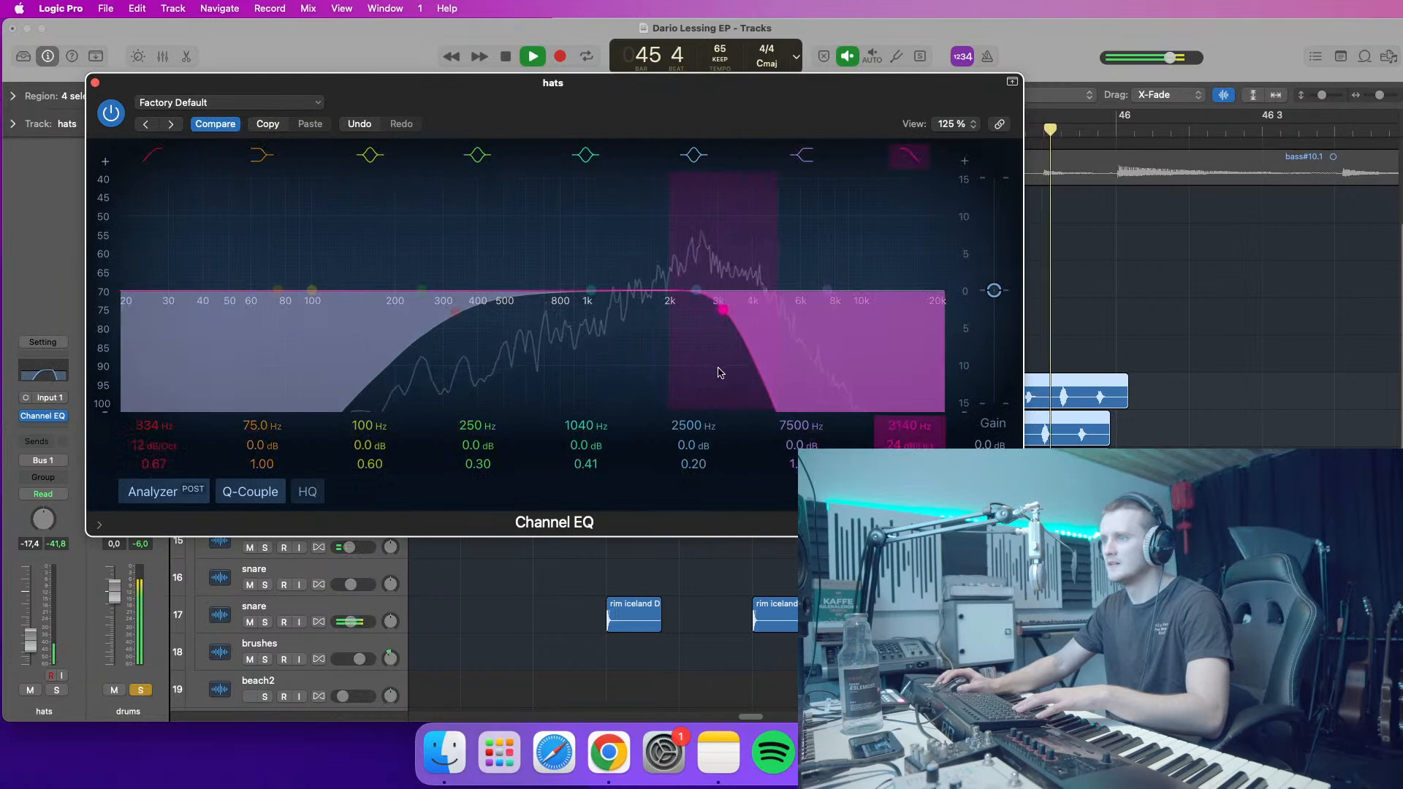
drag(518, 329, 548, 332)
key(space)
drag(725, 106, 701, 103)
drag(696, 335, 733, 335)
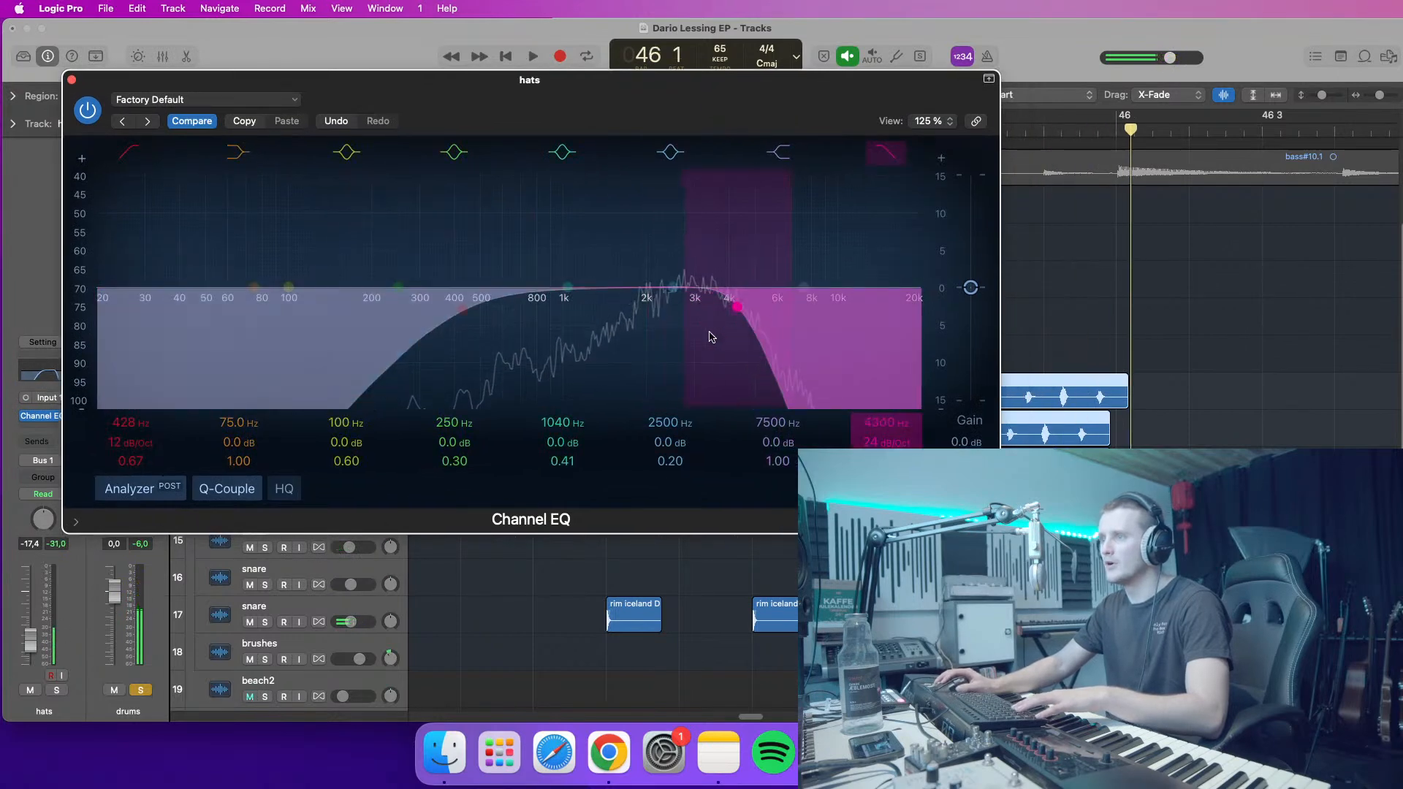
drag(517, 345, 574, 344)
drag(590, 117, 353, 313)
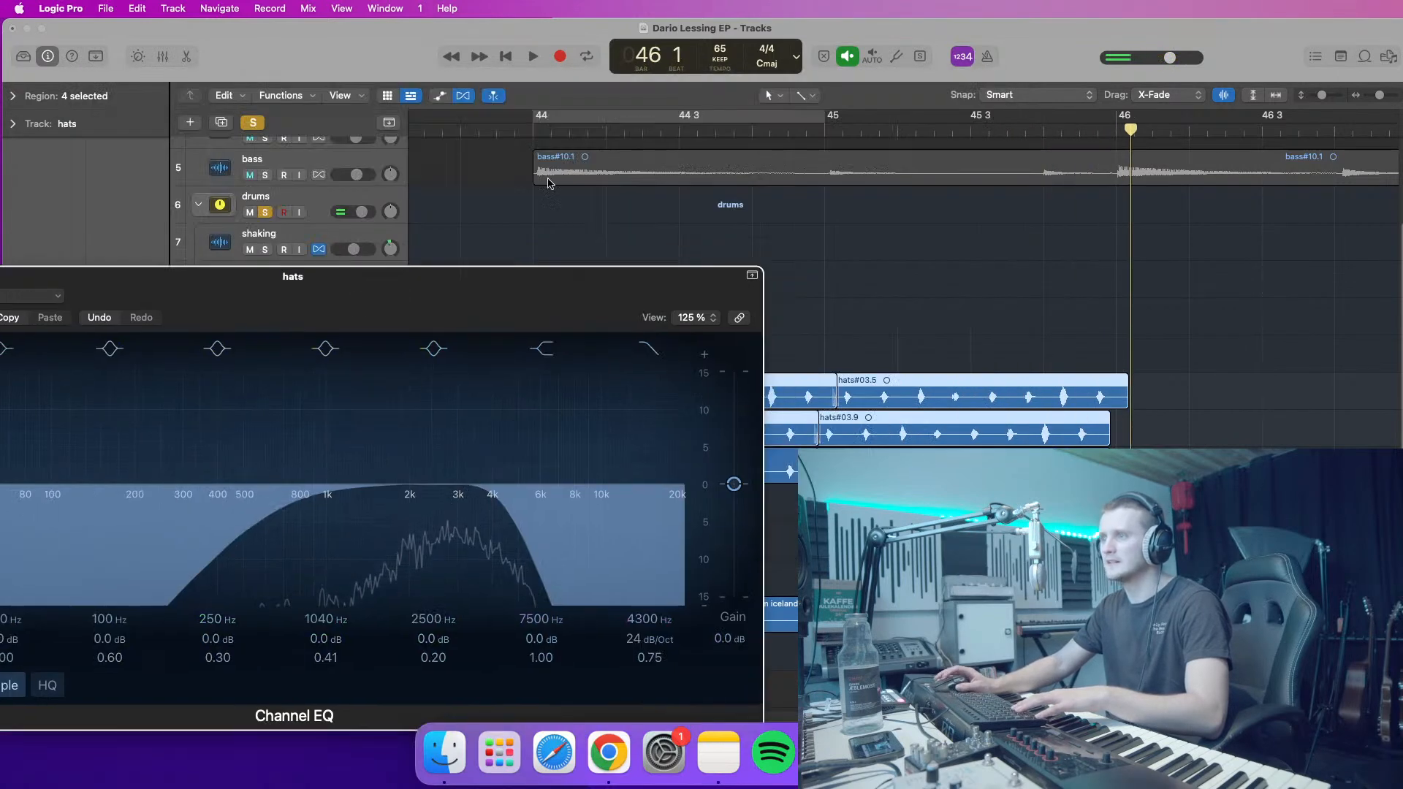
- Play the filtered hats from bar 44, close the Channel EQ and lower the bottom hats track's volume
click(533, 136)
key(space)
drag(452, 315, 739, 206)
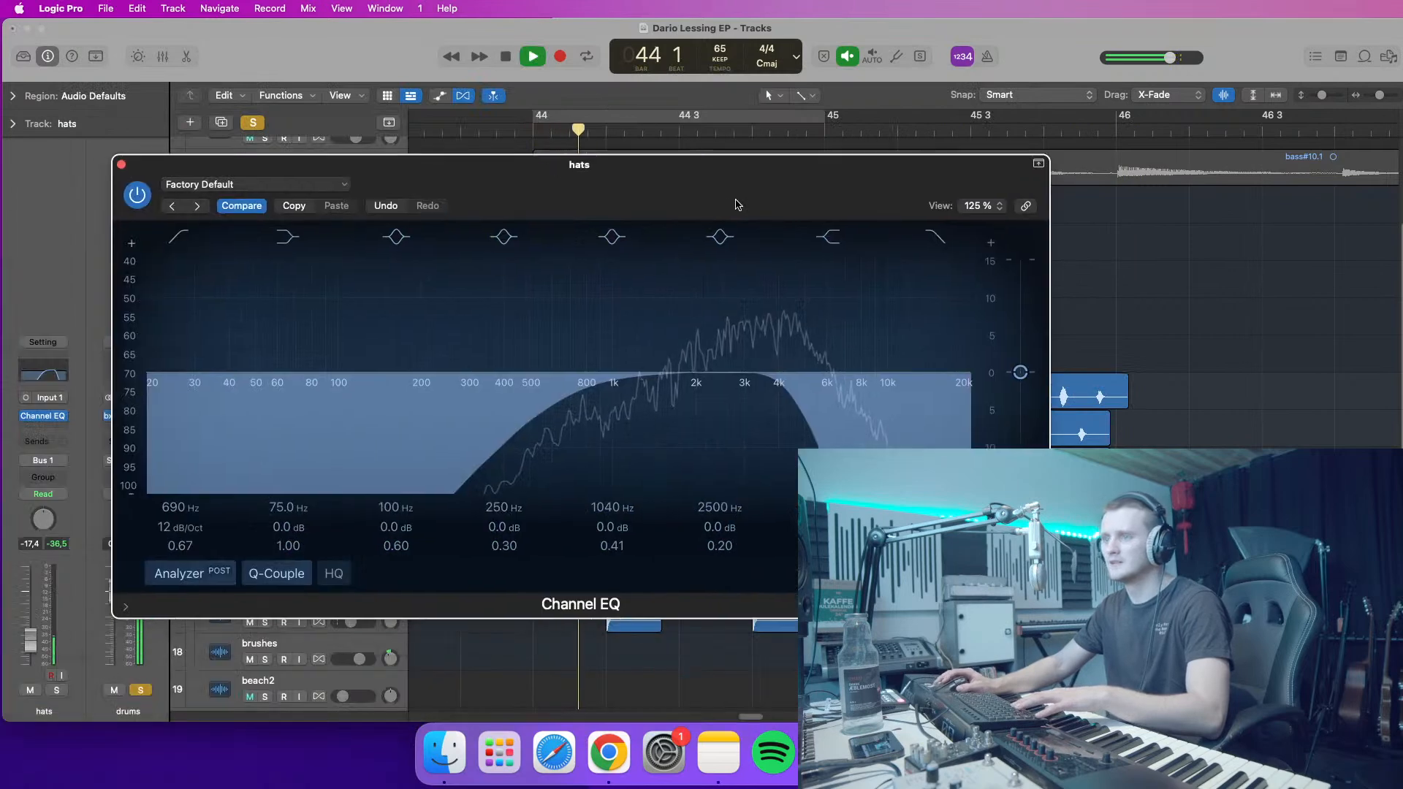
click(121, 164)
drag(358, 473, 343, 473)
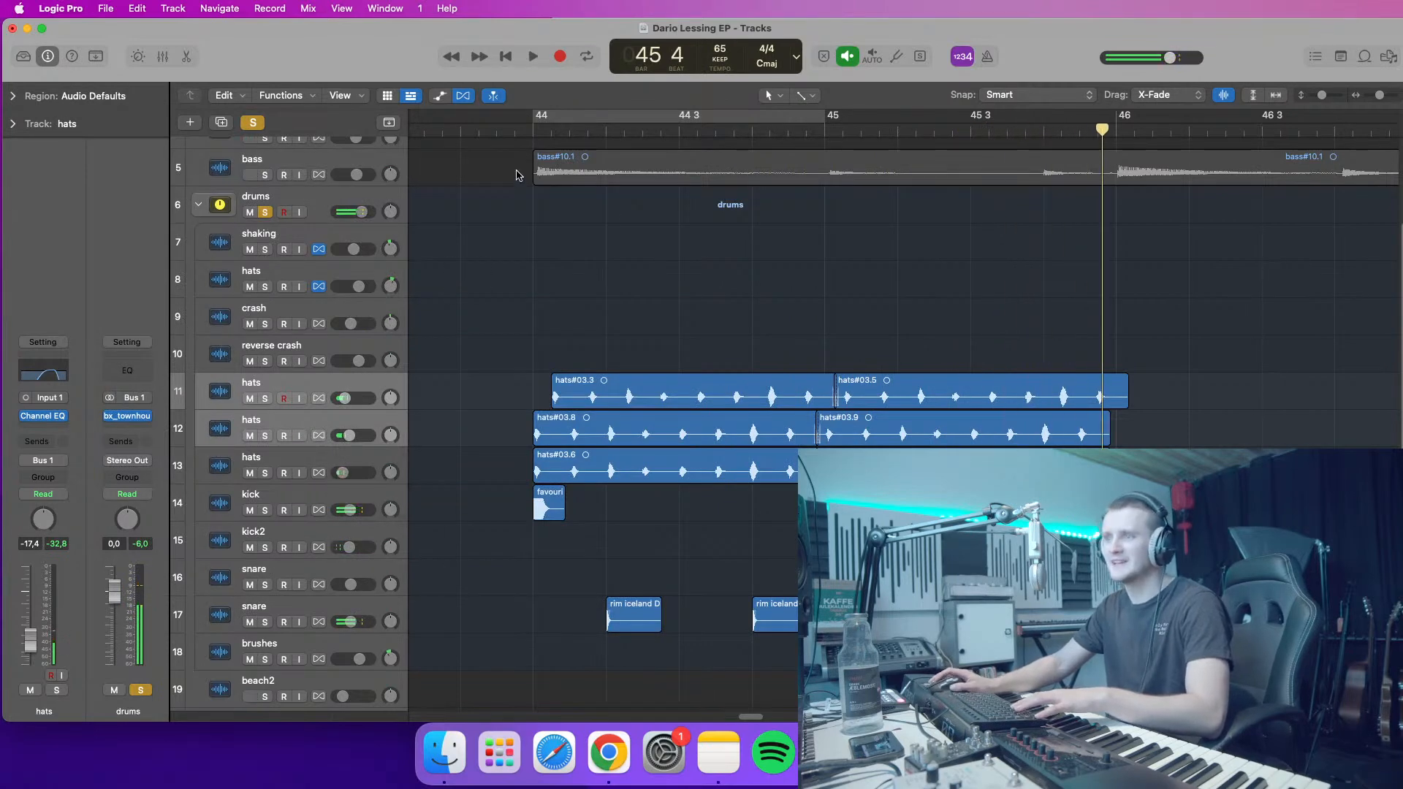
- Mute the top two hats tracks, unsolo the drums, set the bottom hats track's volume to -19.5 dB and play from just before bar 44
click(541, 120)
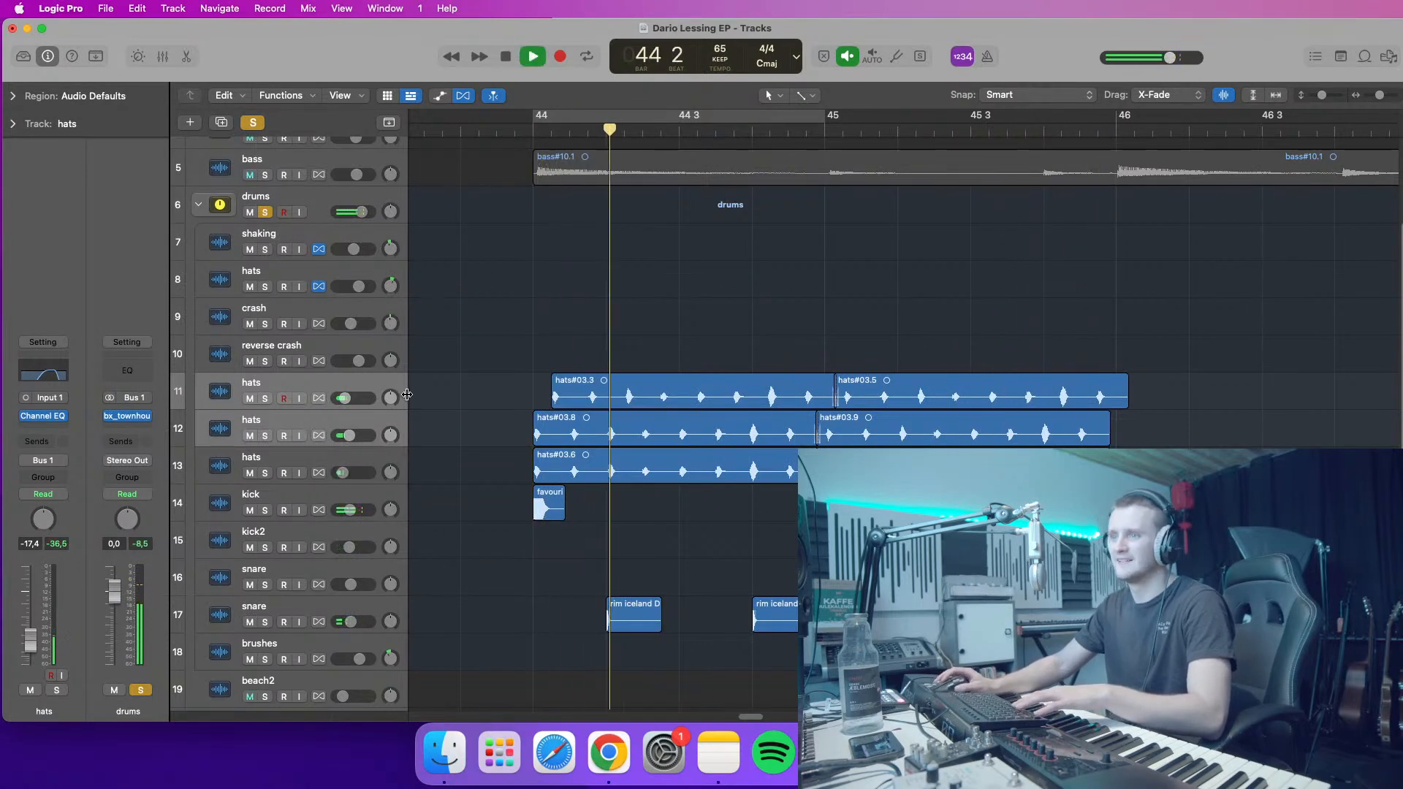
click(248, 398)
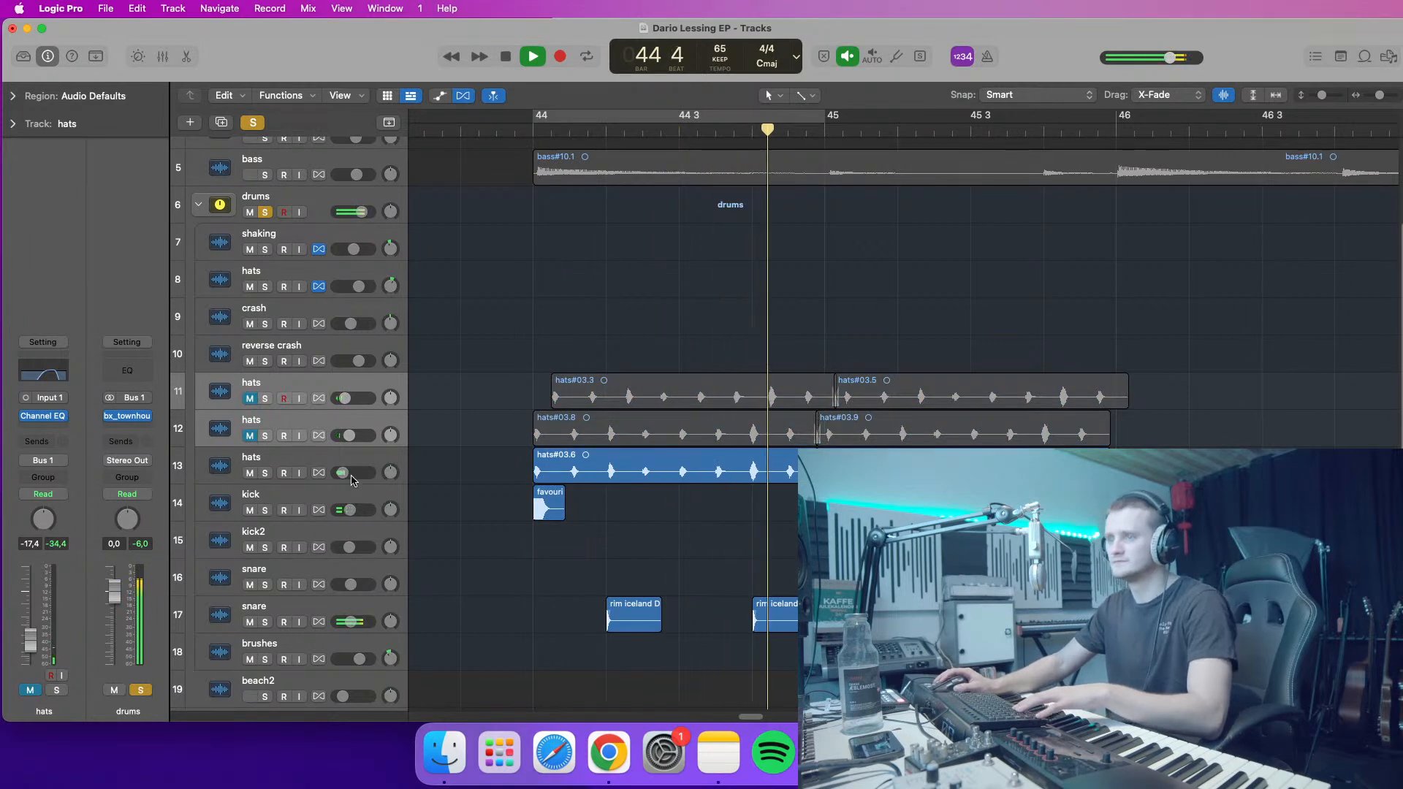
click(253, 123)
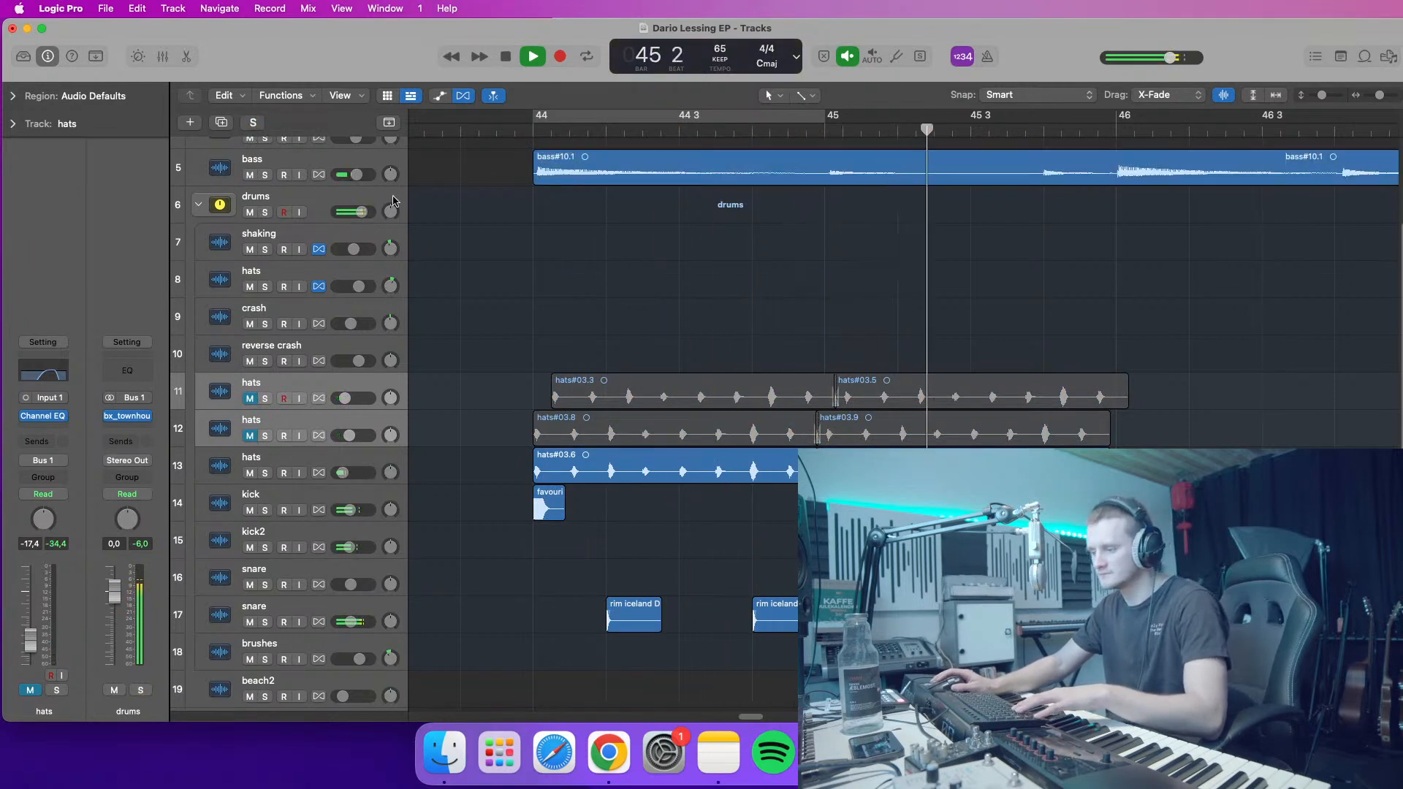
click(510, 130)
key(space)
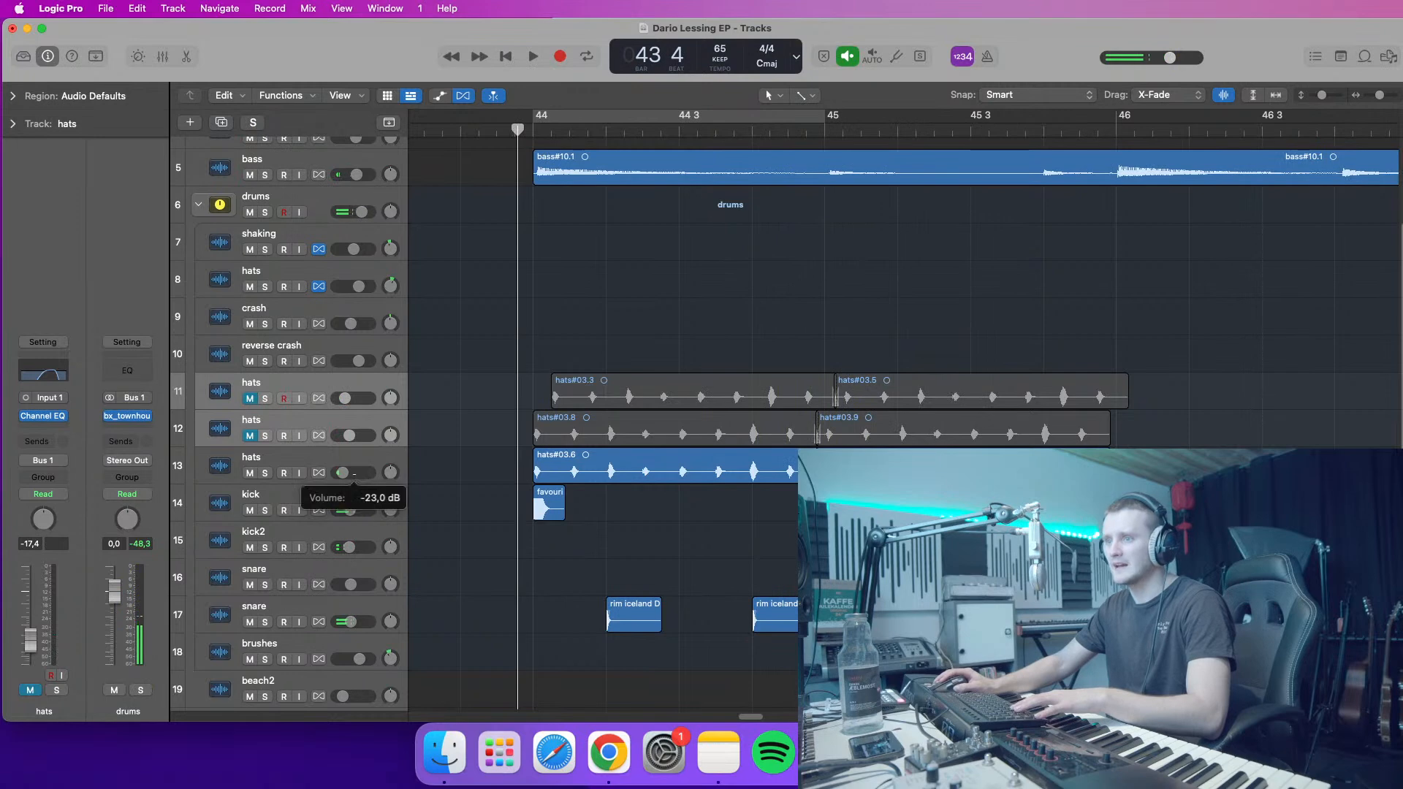
key(space)
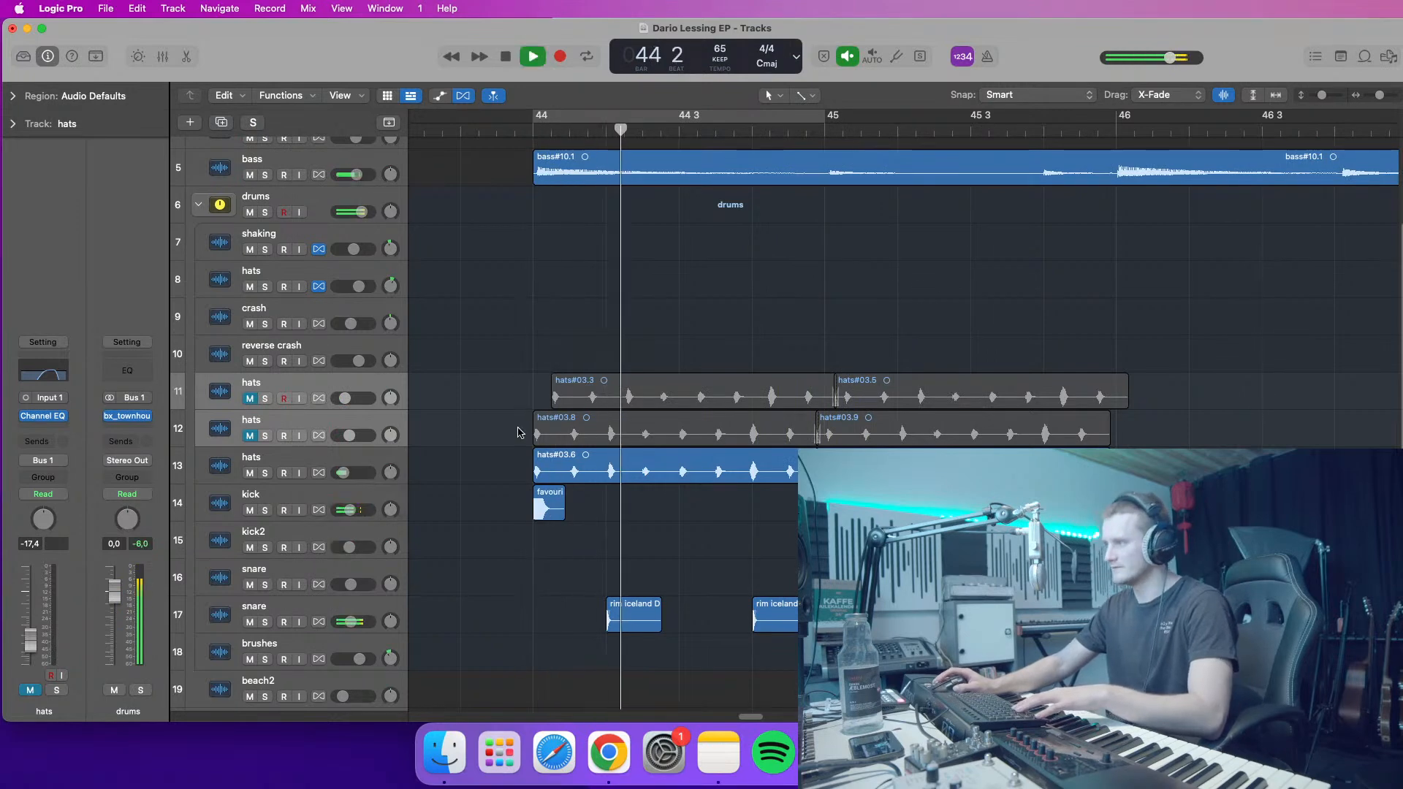
- Review the Channel EQ curve of the bottom hats track while playing from bar 44
drag(1322, 95, 1374, 102)
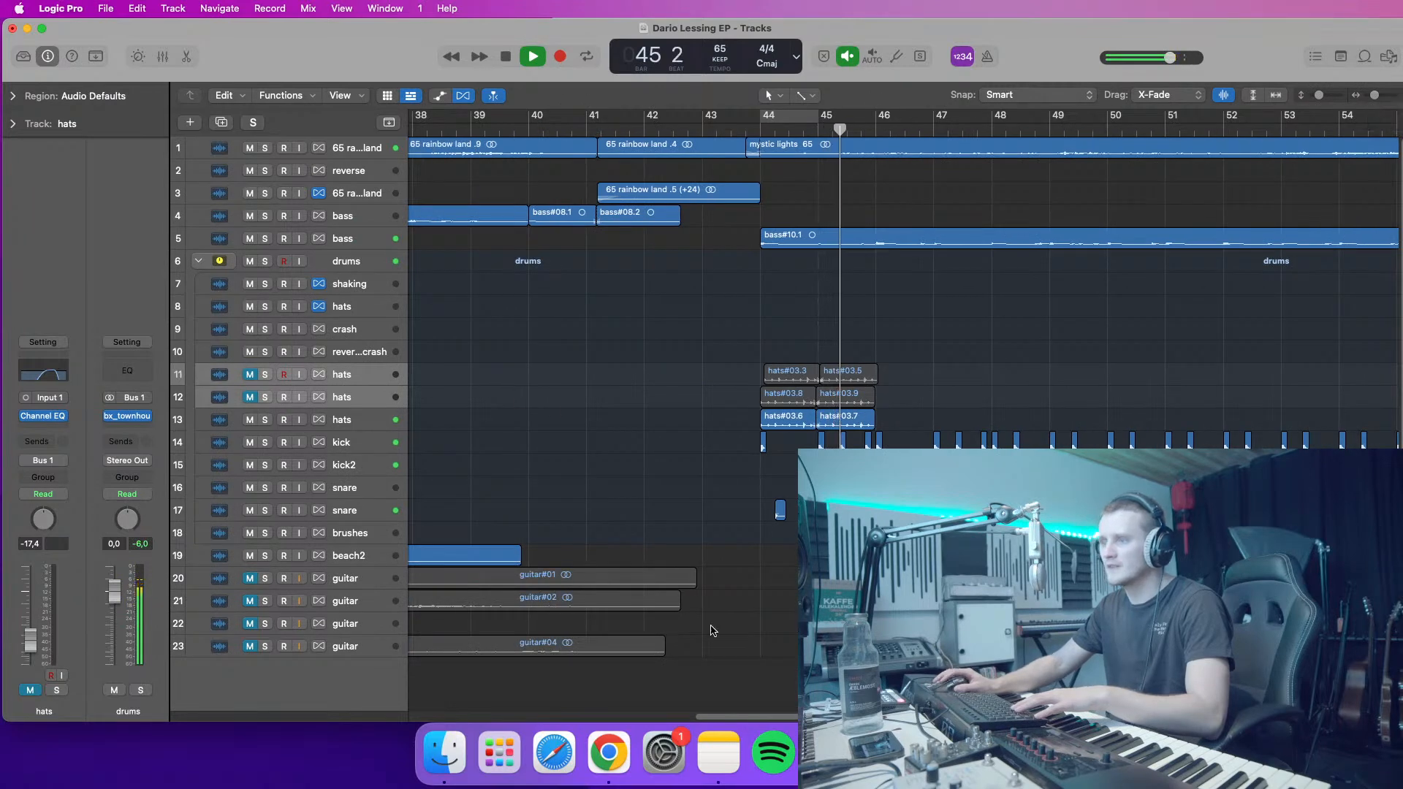
drag(758, 710, 782, 713)
click(334, 421)
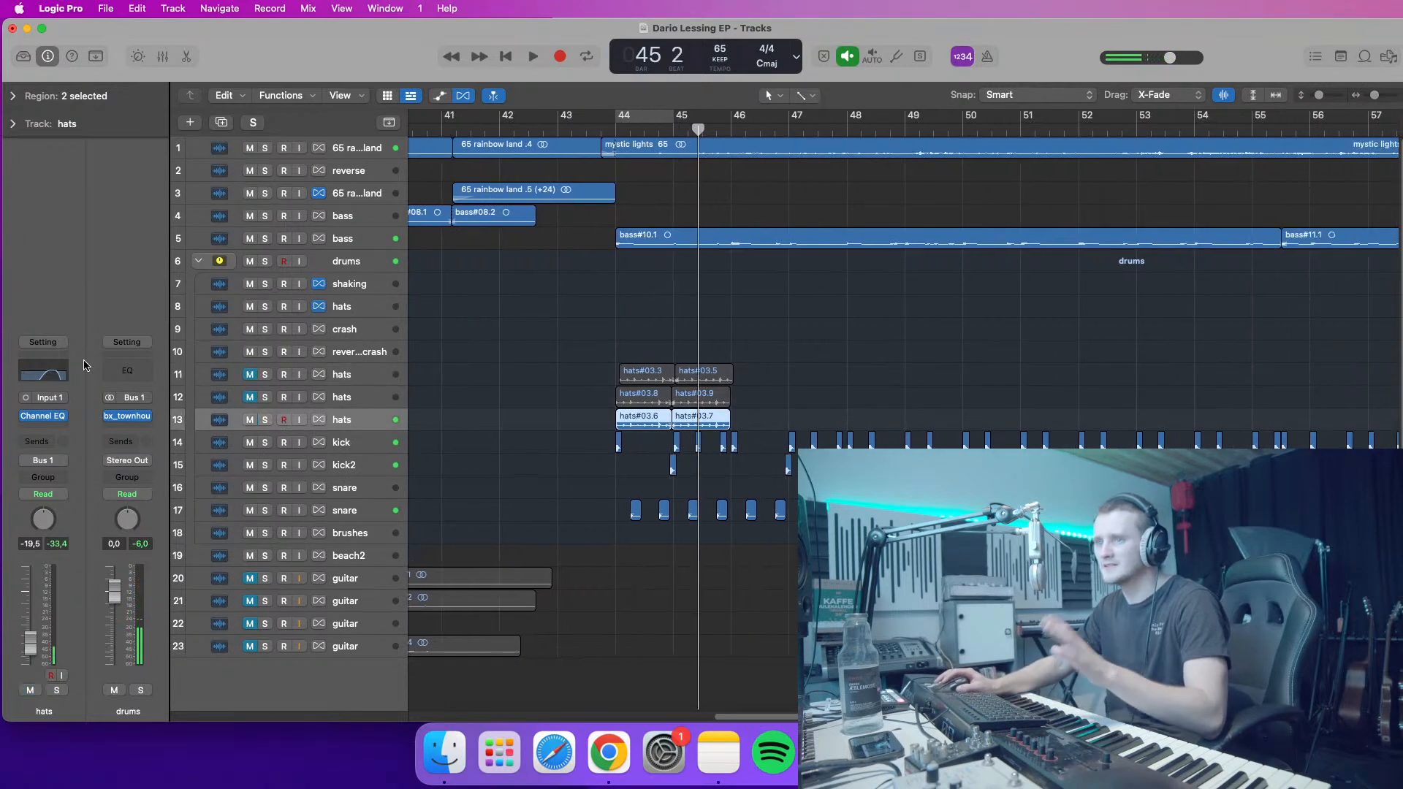
click(45, 372)
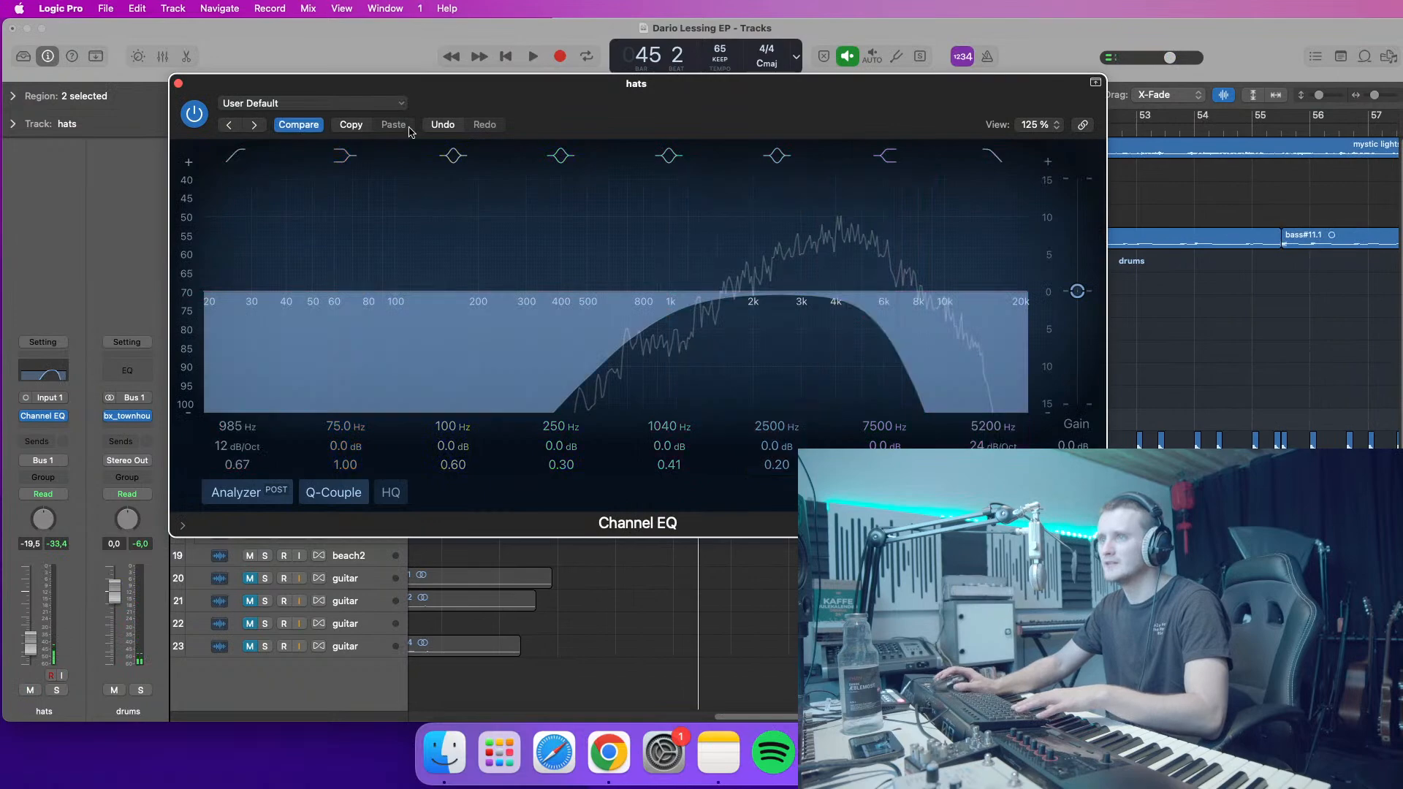
drag(649, 86, 606, 305)
click(616, 132)
key(space)
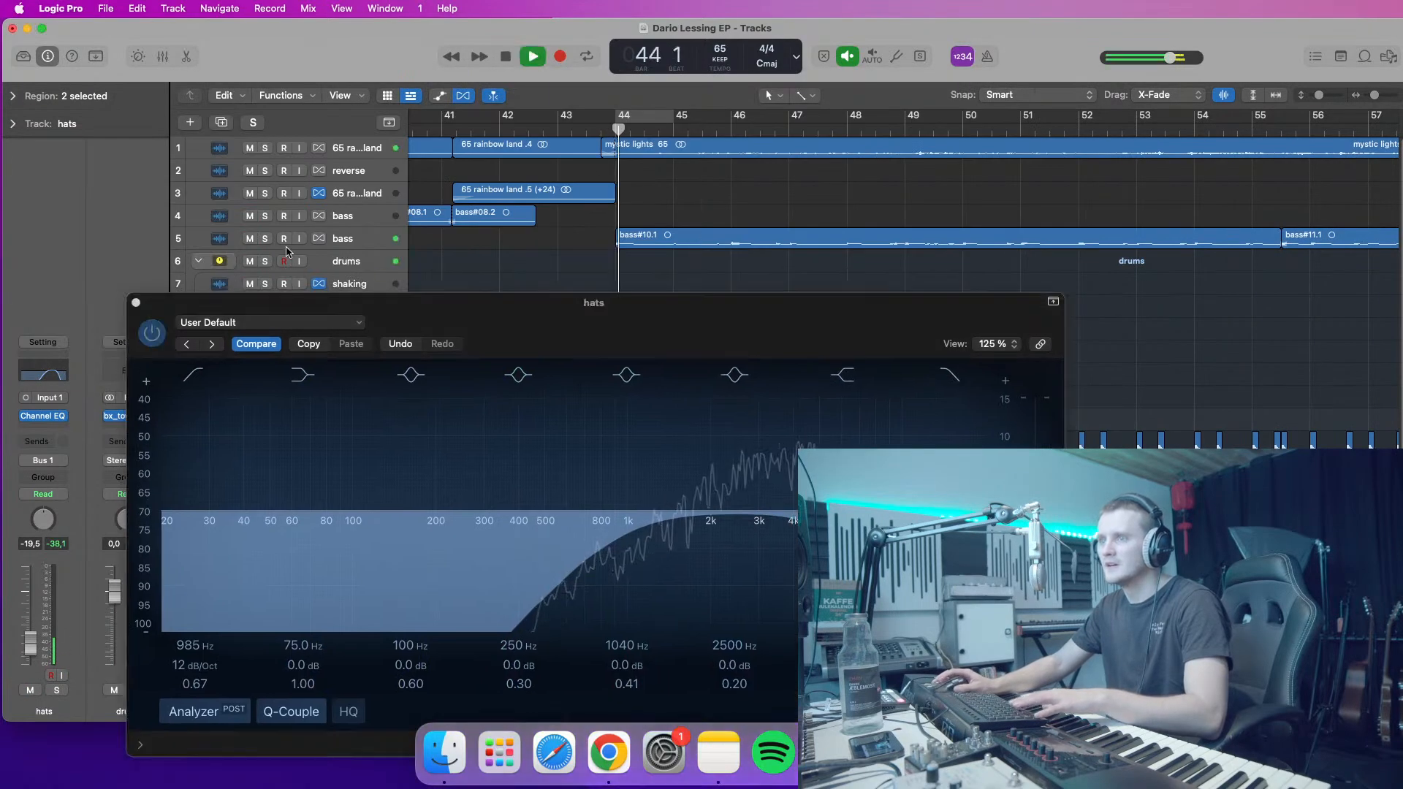
key(super+w)
key(space)
- Unmute the top two hats tracks, play from bar 44 and lower their volumes together, bringing the middle hats track to -29.5 dB
drag(789, 404, 594, 364)
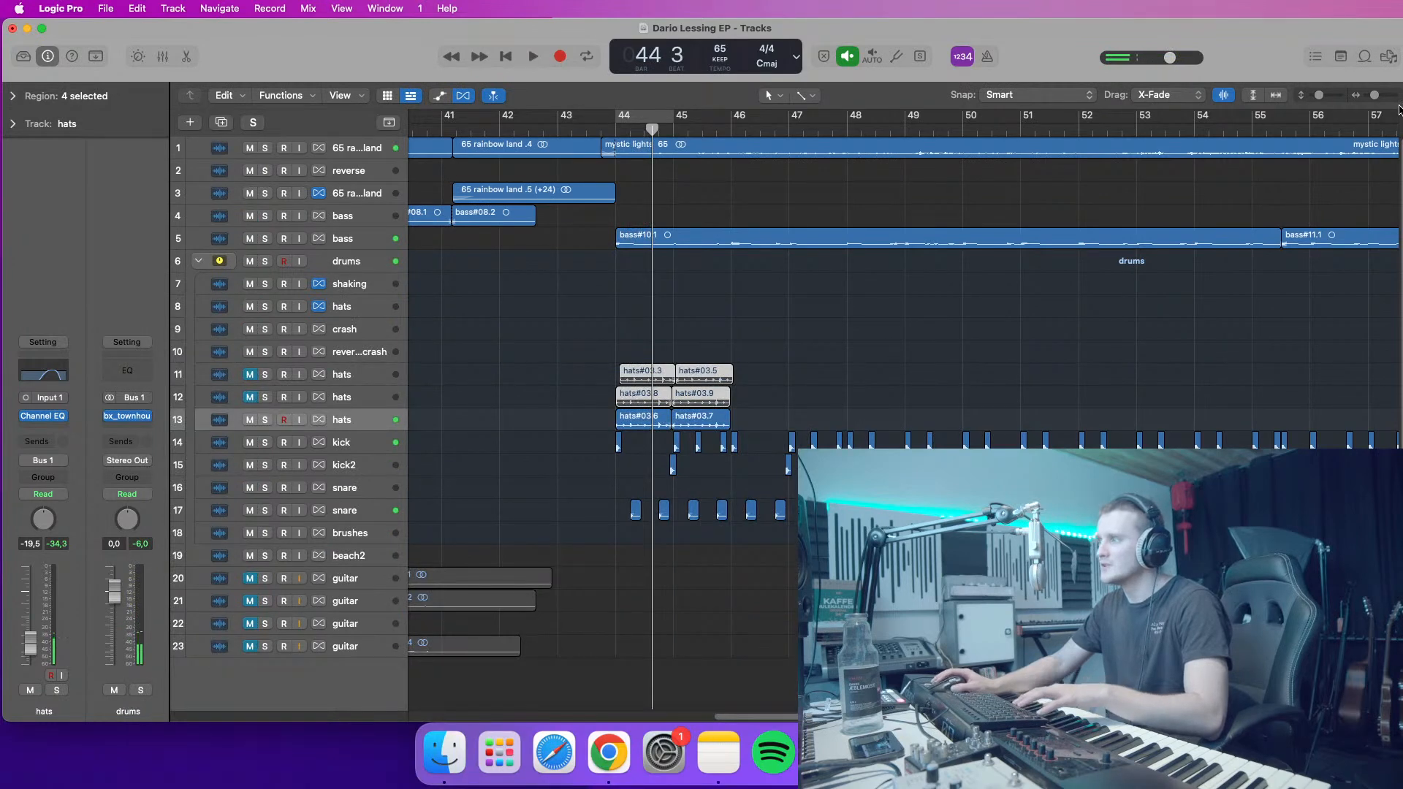
drag(1375, 95, 1371, 100)
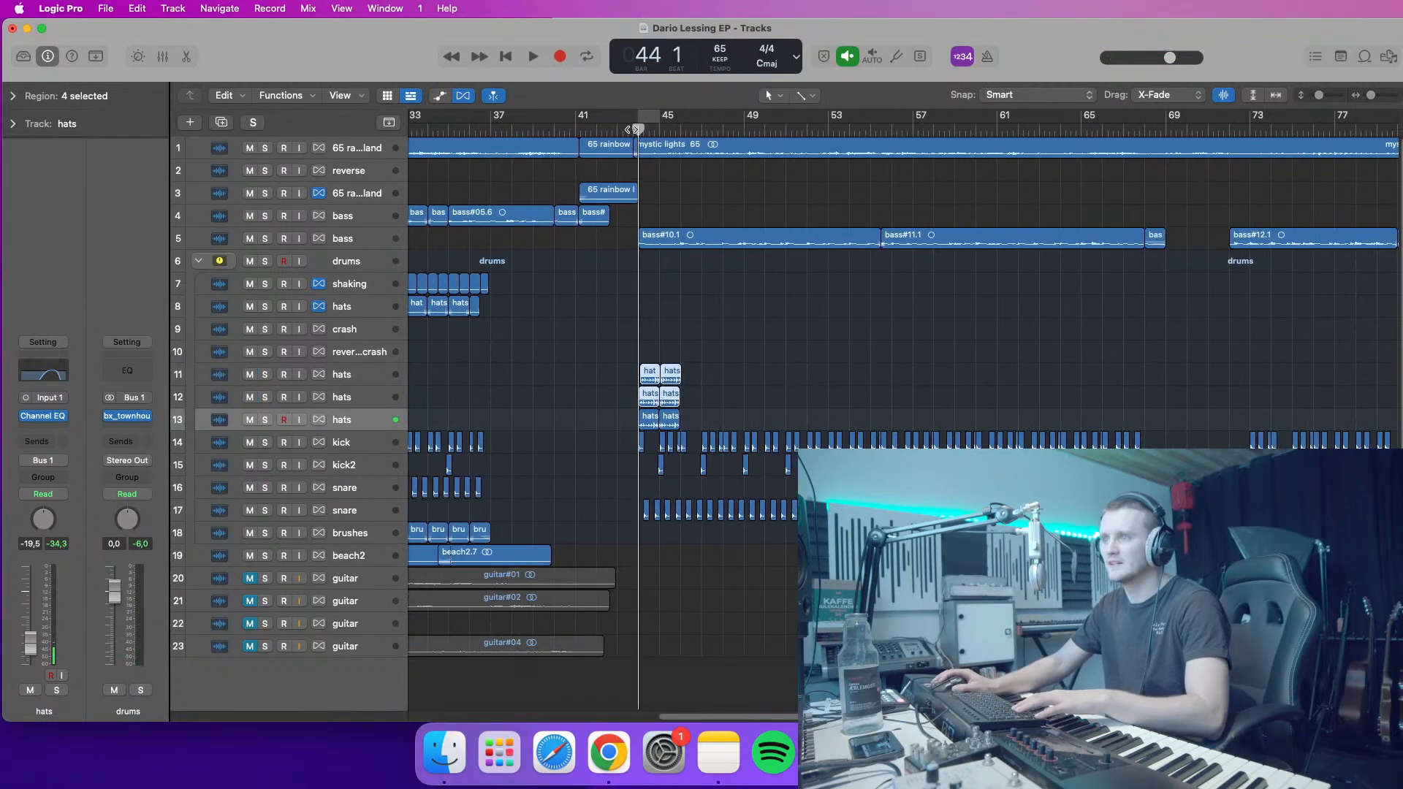
drag(1319, 95, 1324, 96)
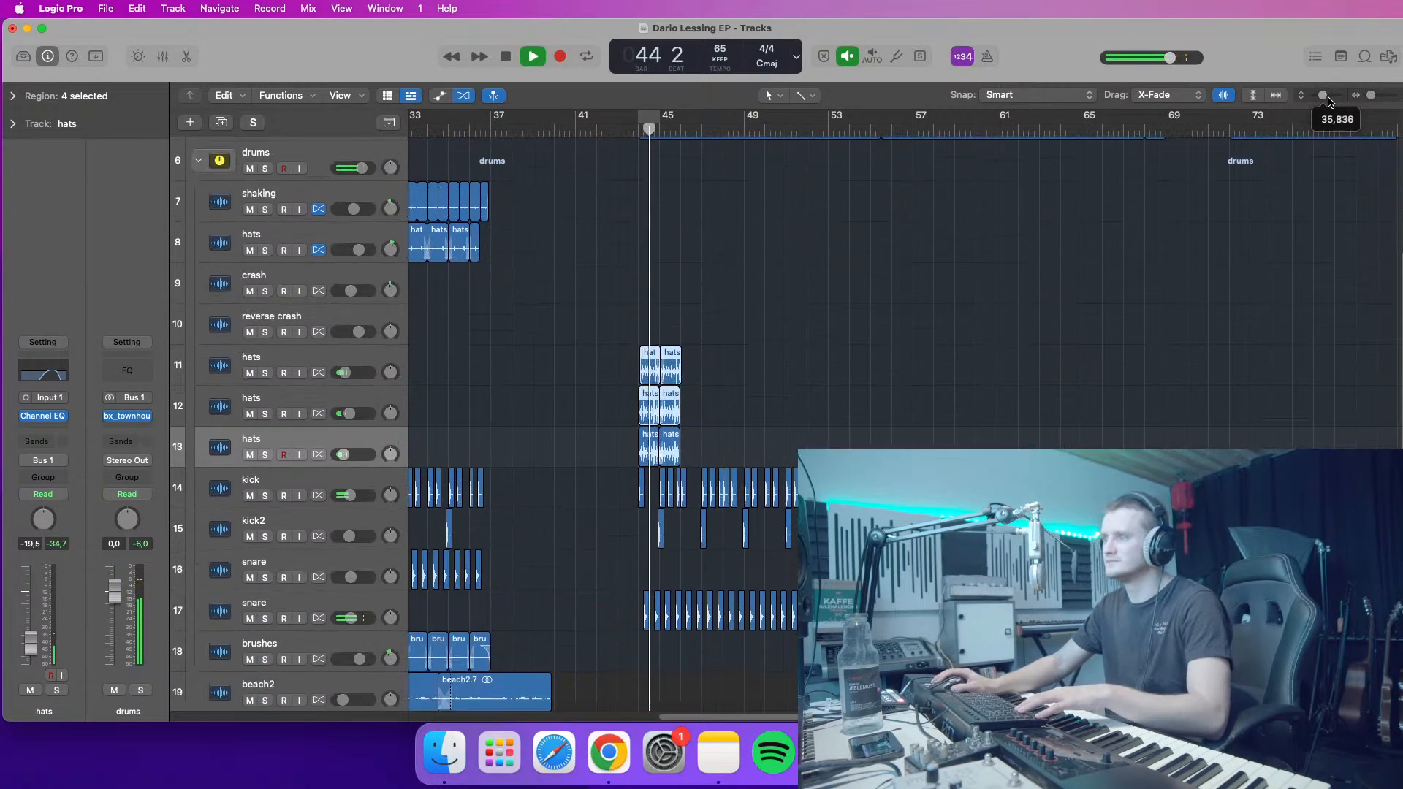
click(342, 422)
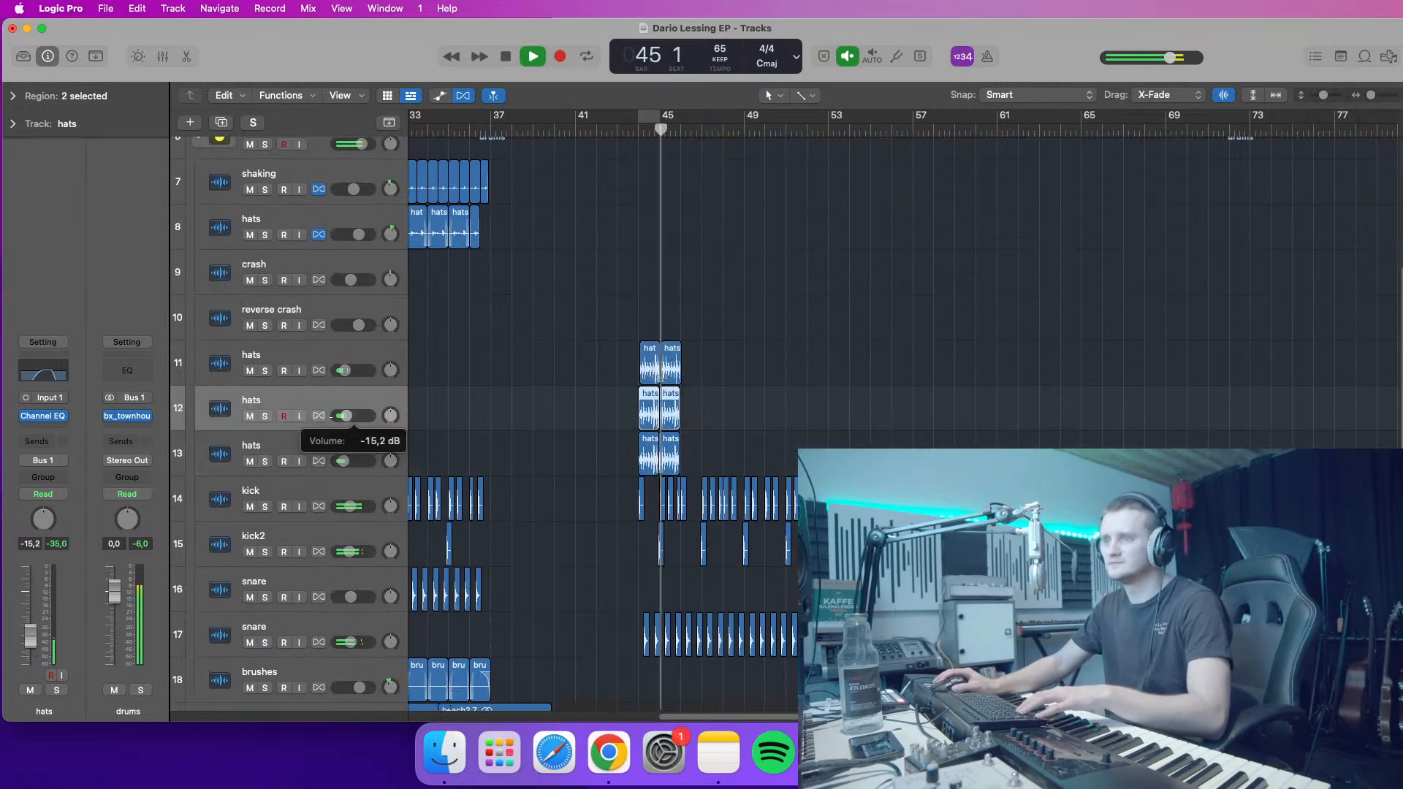
shift+click(356, 368)
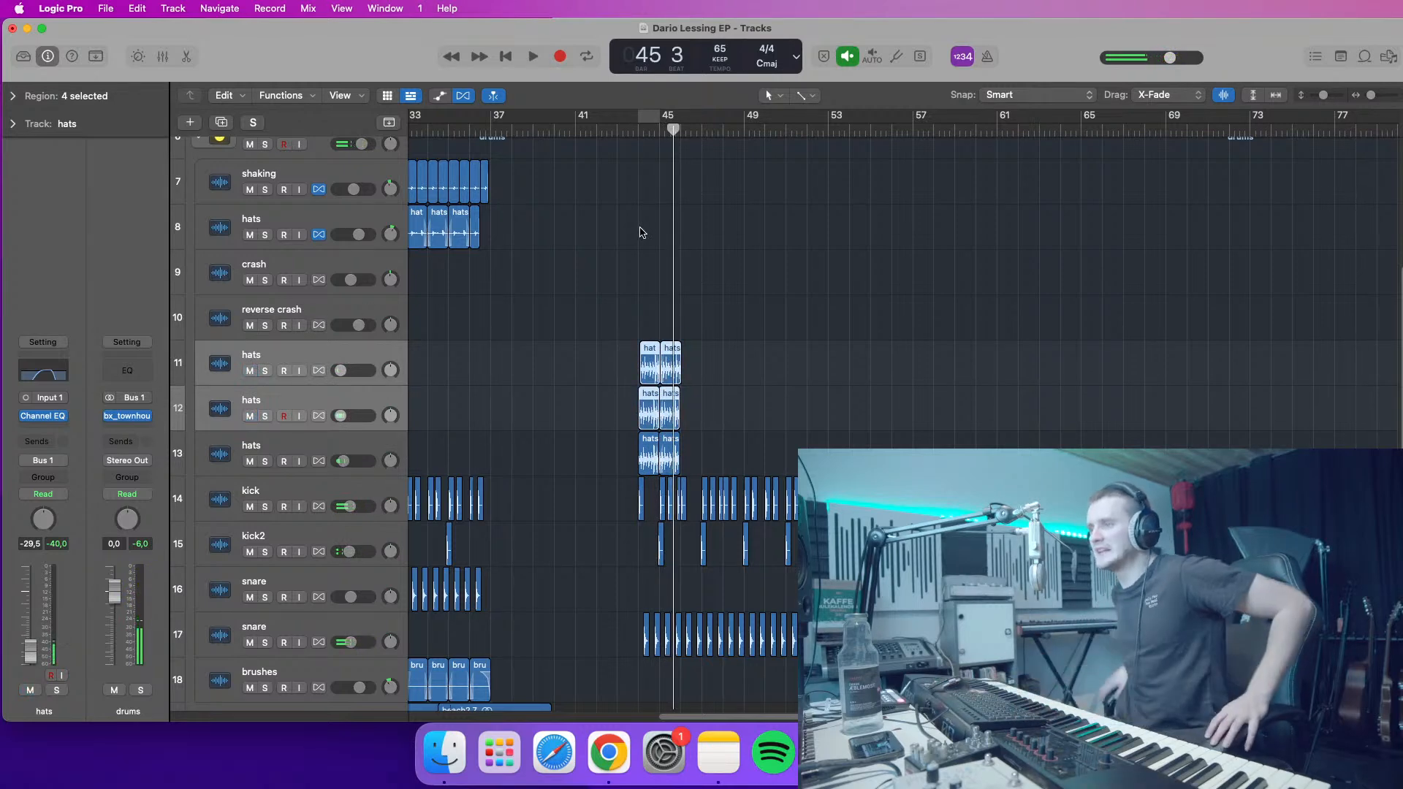
- Copy the six layered hats regions from bar 44 to bar 73 on the same three hats tracks
drag(1323, 97, 1369, 97)
drag(774, 436, 747, 374)
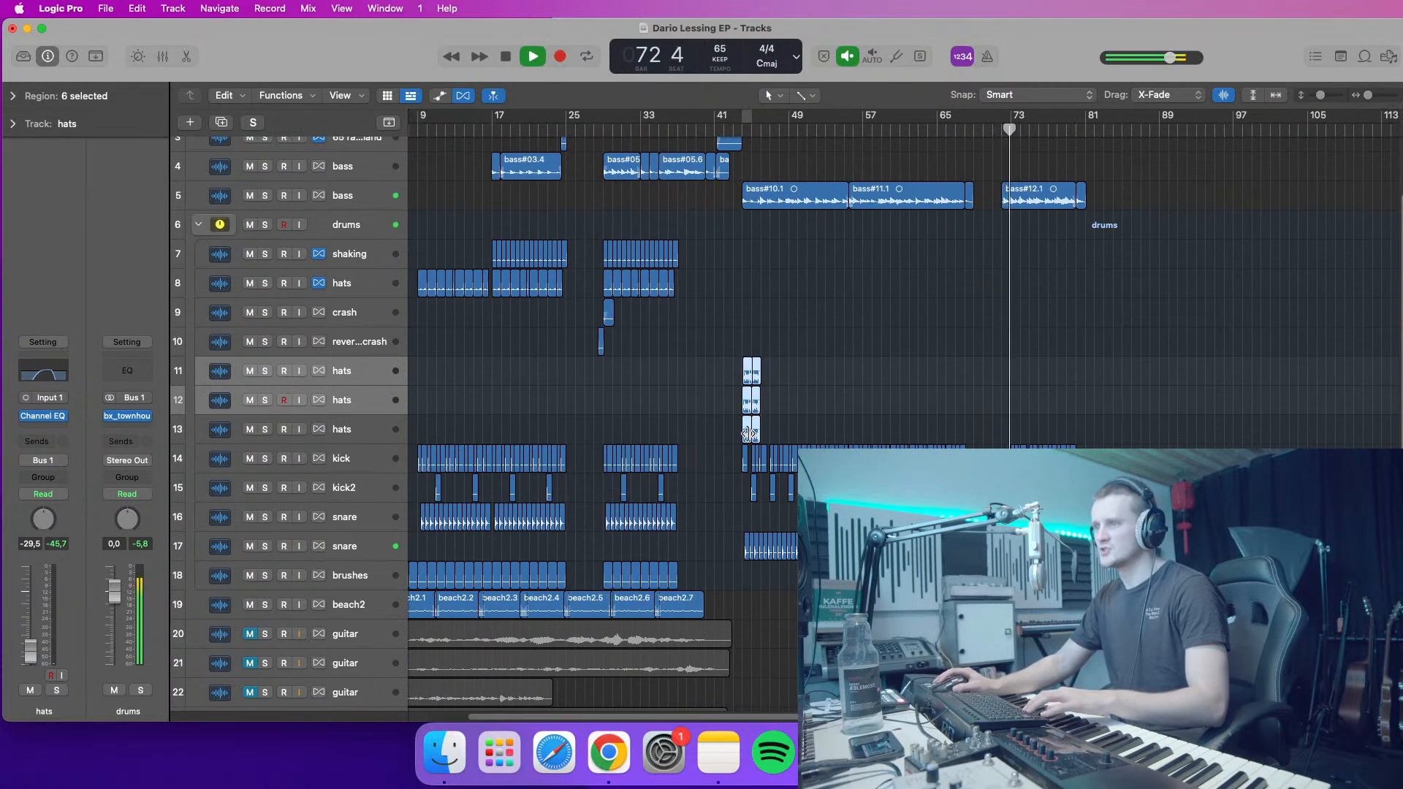
drag(747, 436, 1013, 442)
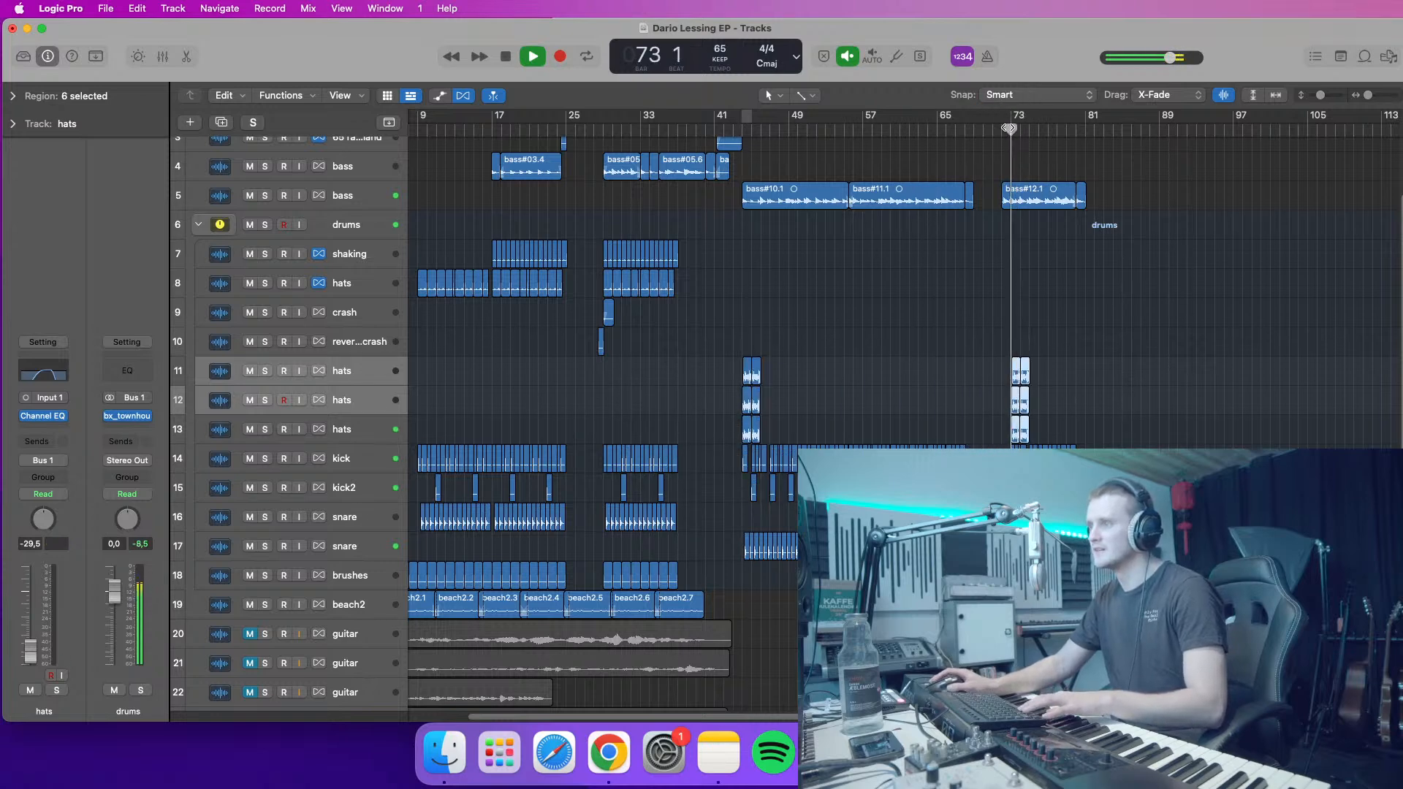
click(1383, 99)
click(1377, 99)
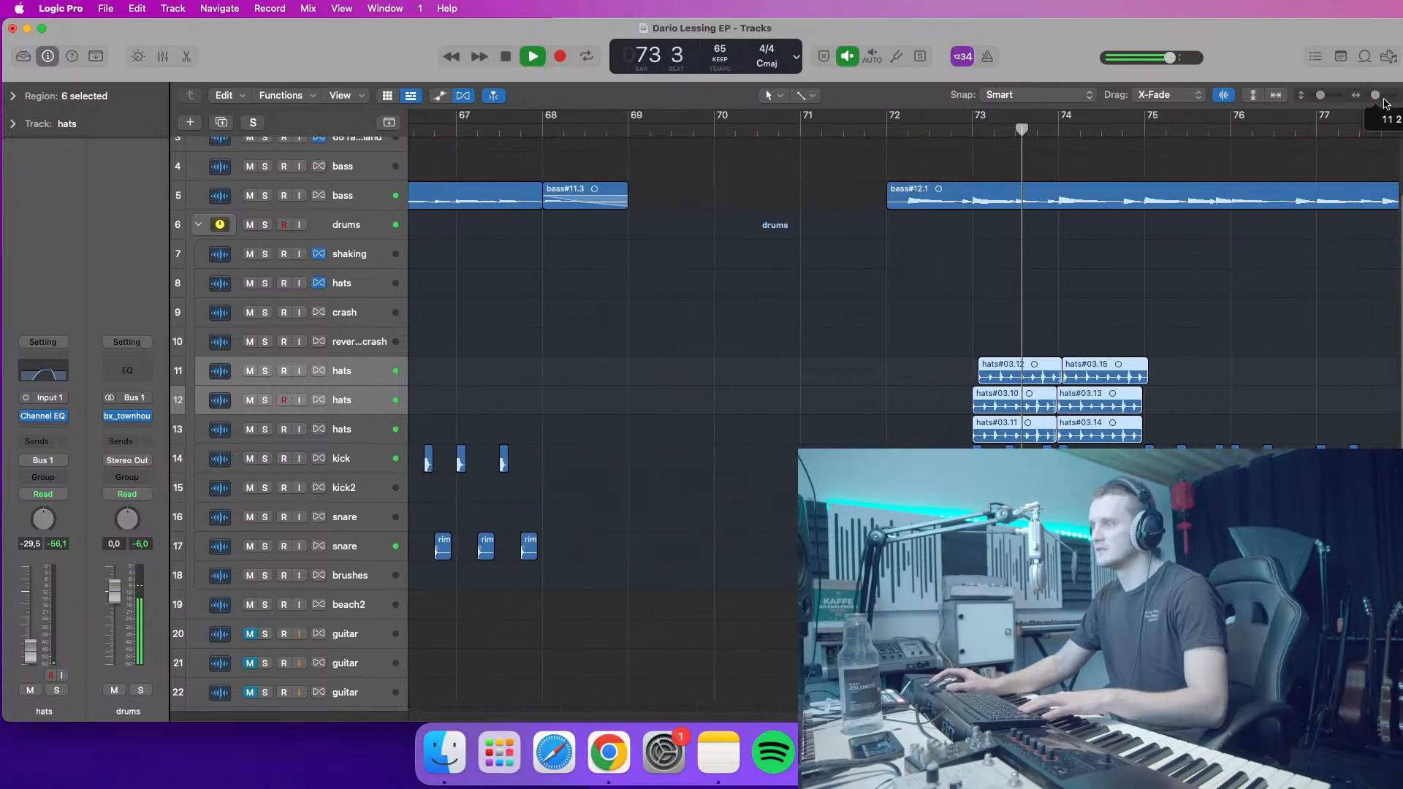
- Move the six copied hats regions one bar earlier to bar 72, where the last bass part begins, and play them from there
click(892, 134)
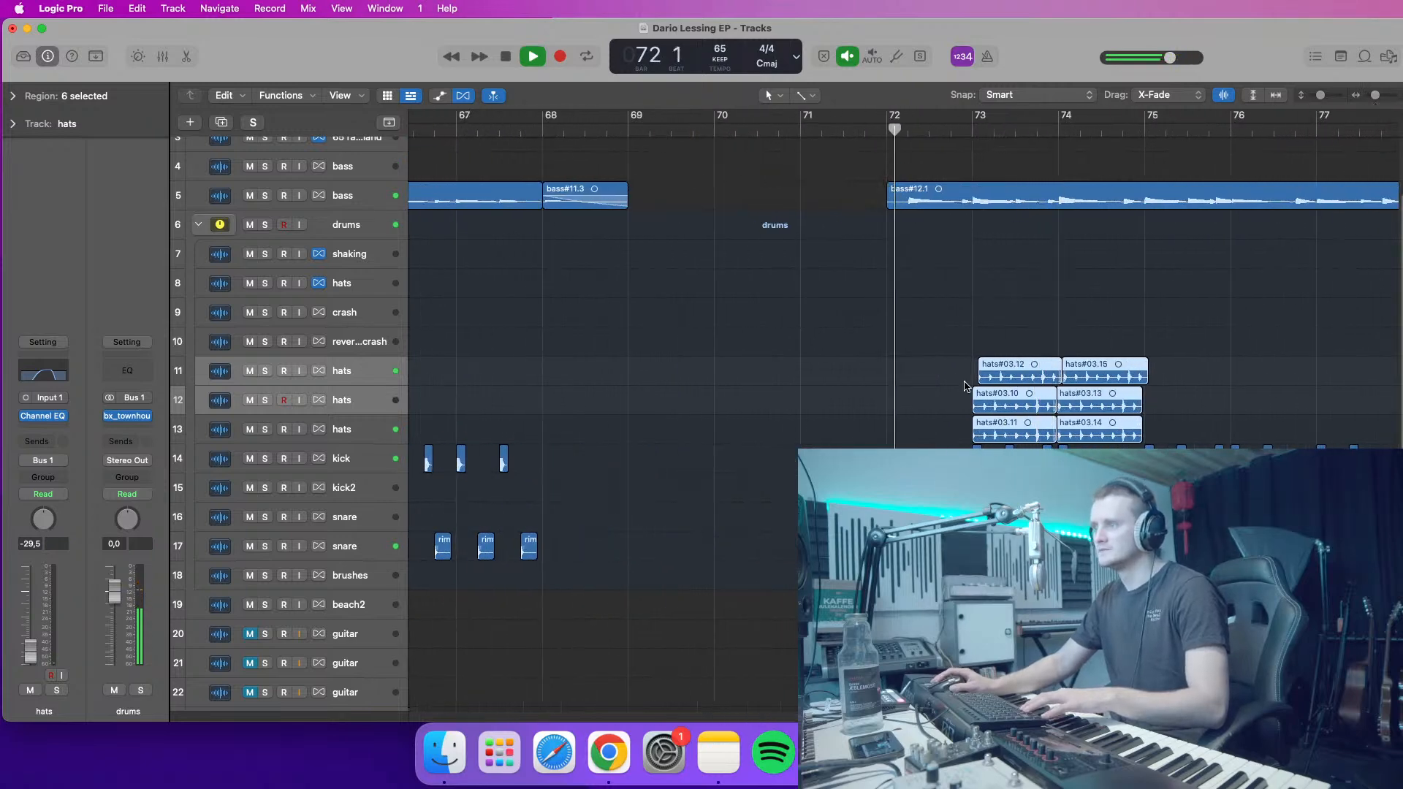
drag(1024, 439, 943, 437)
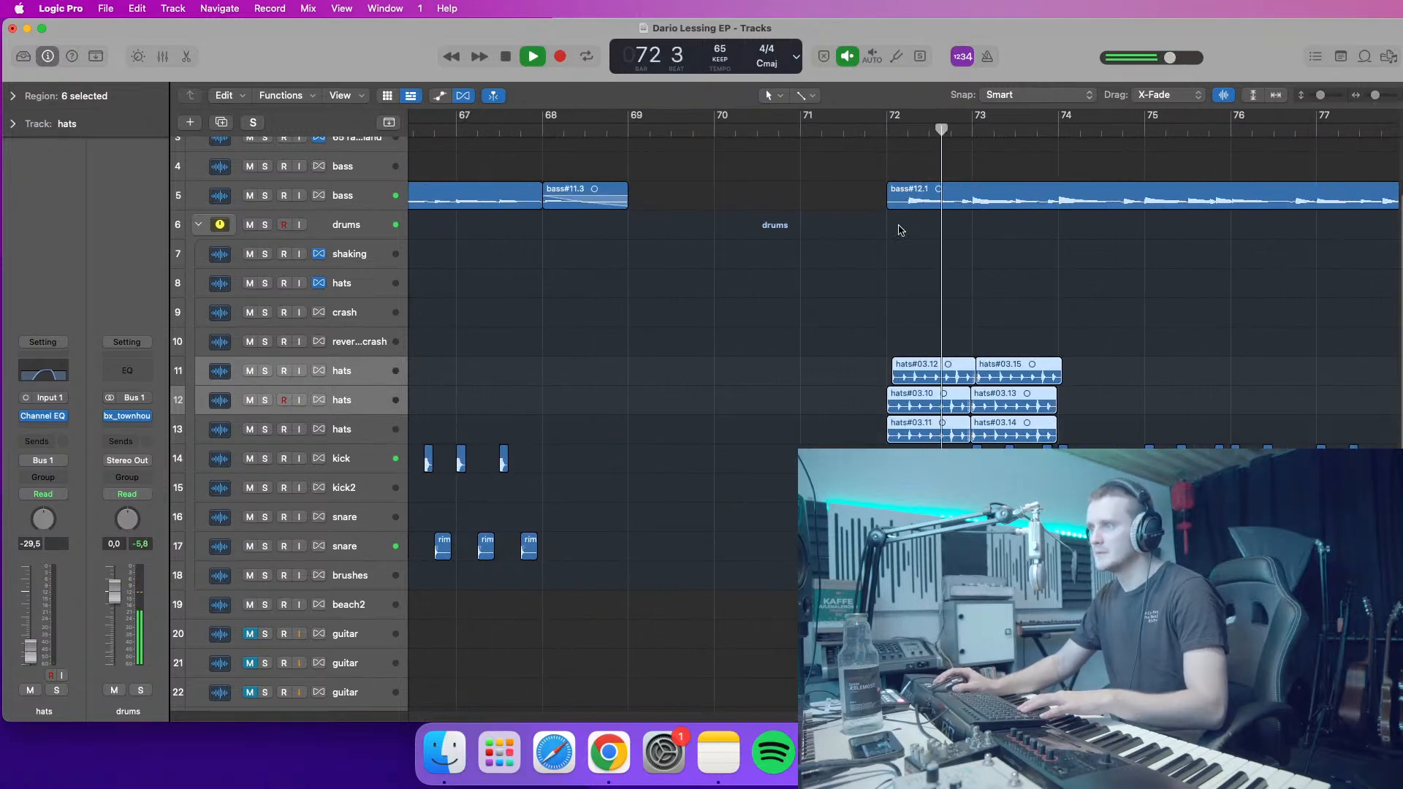
click(865, 131)
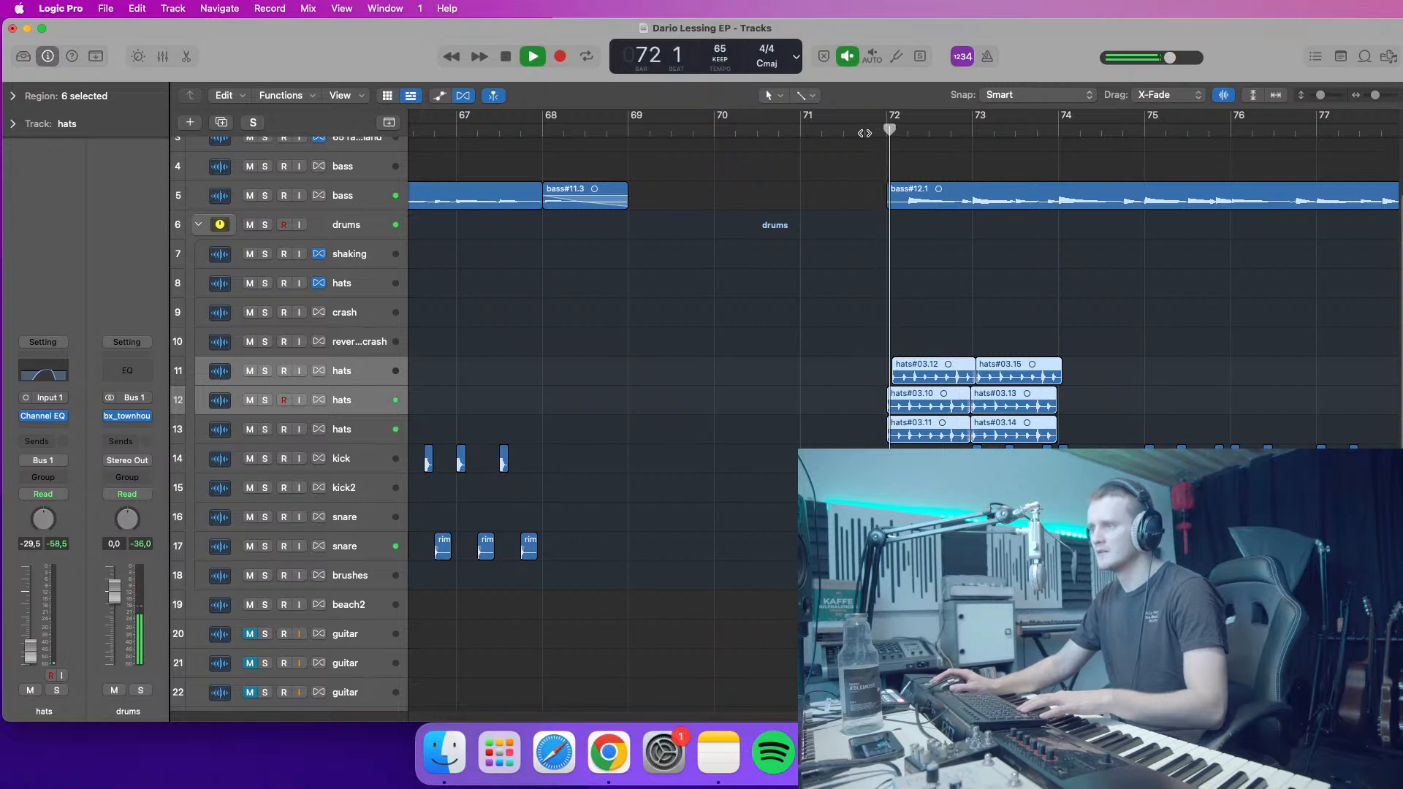
click(1233, 204)
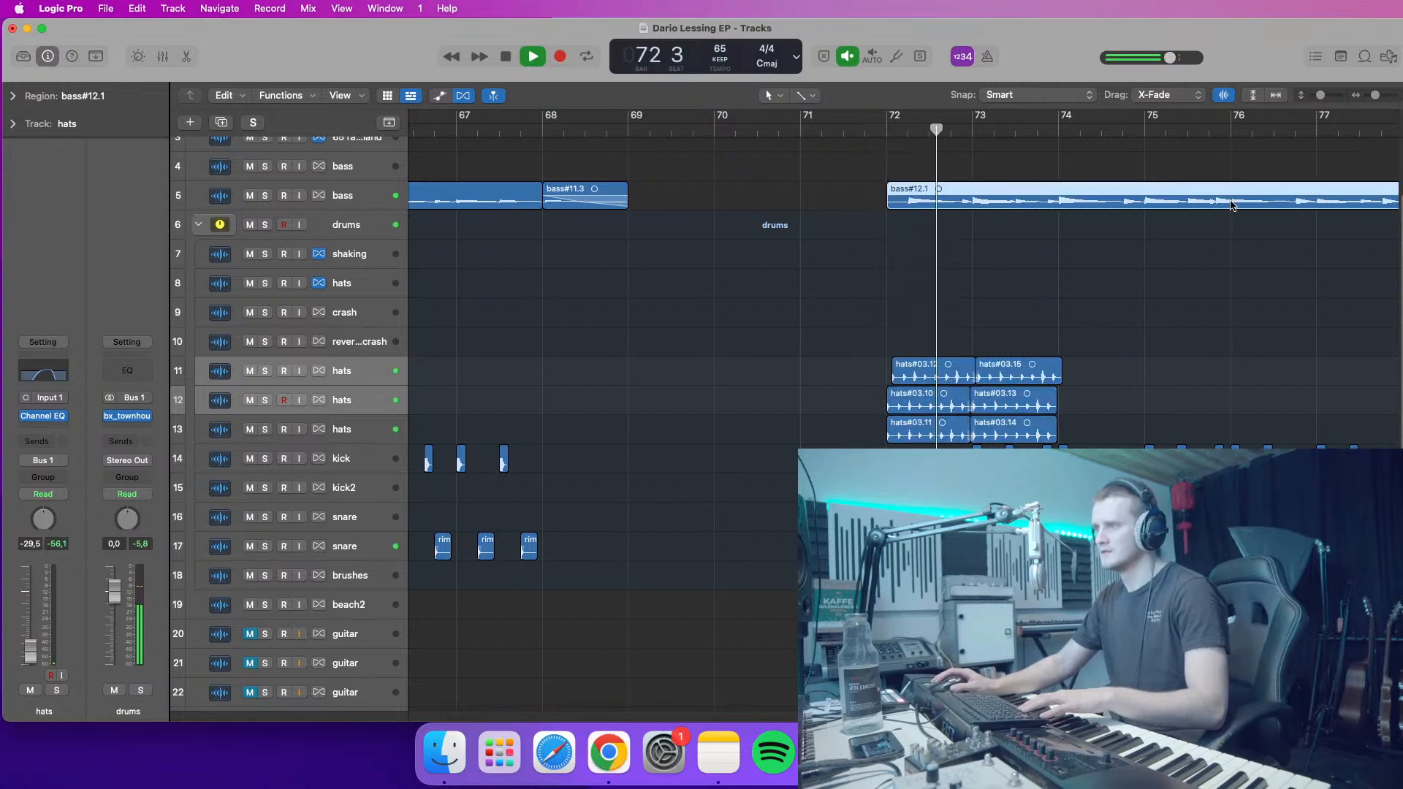
click(523, 269)
key(space)
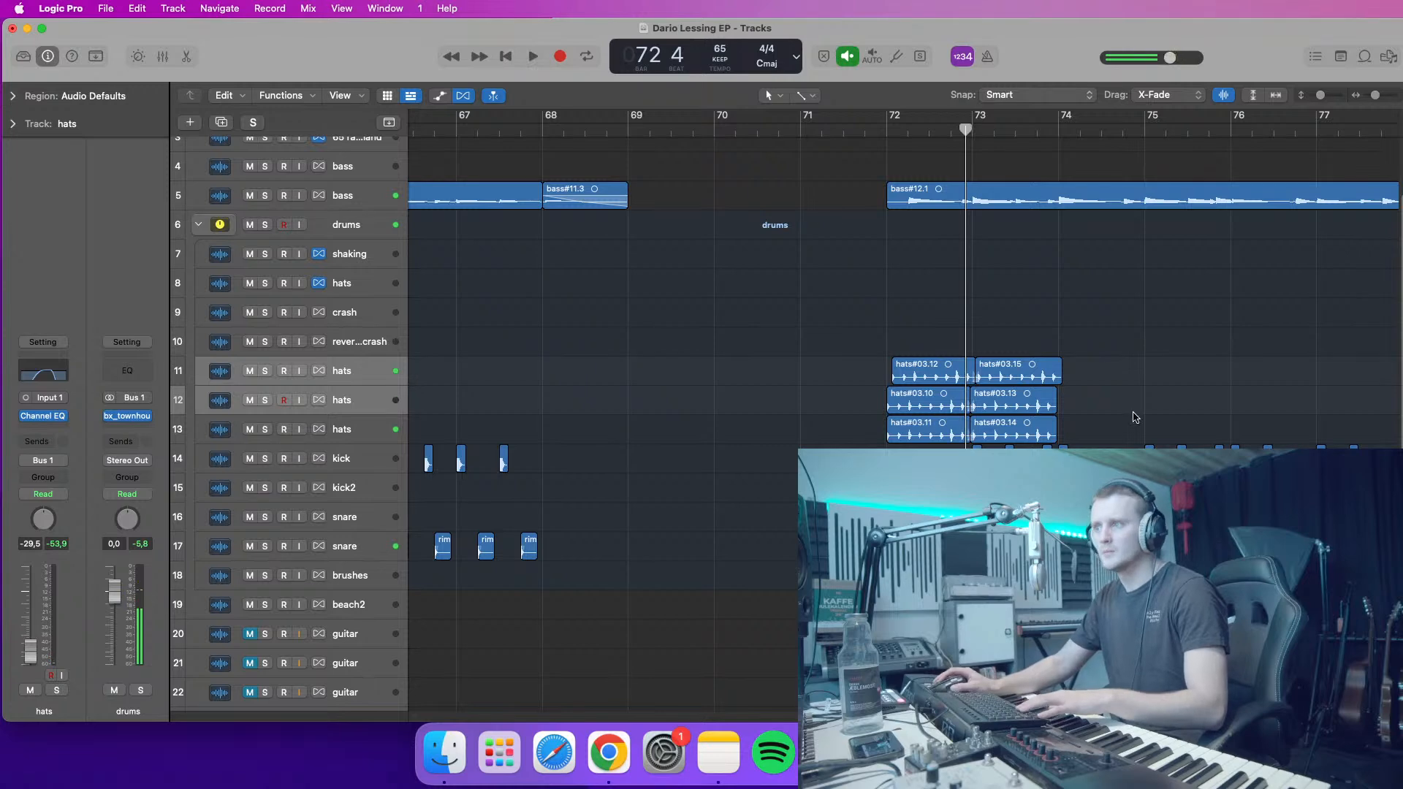
- Select the top hats track's two regions at bar 72, show their region parameters and play the passage from bar 72
drag(1126, 384, 896, 364)
click(13, 96)
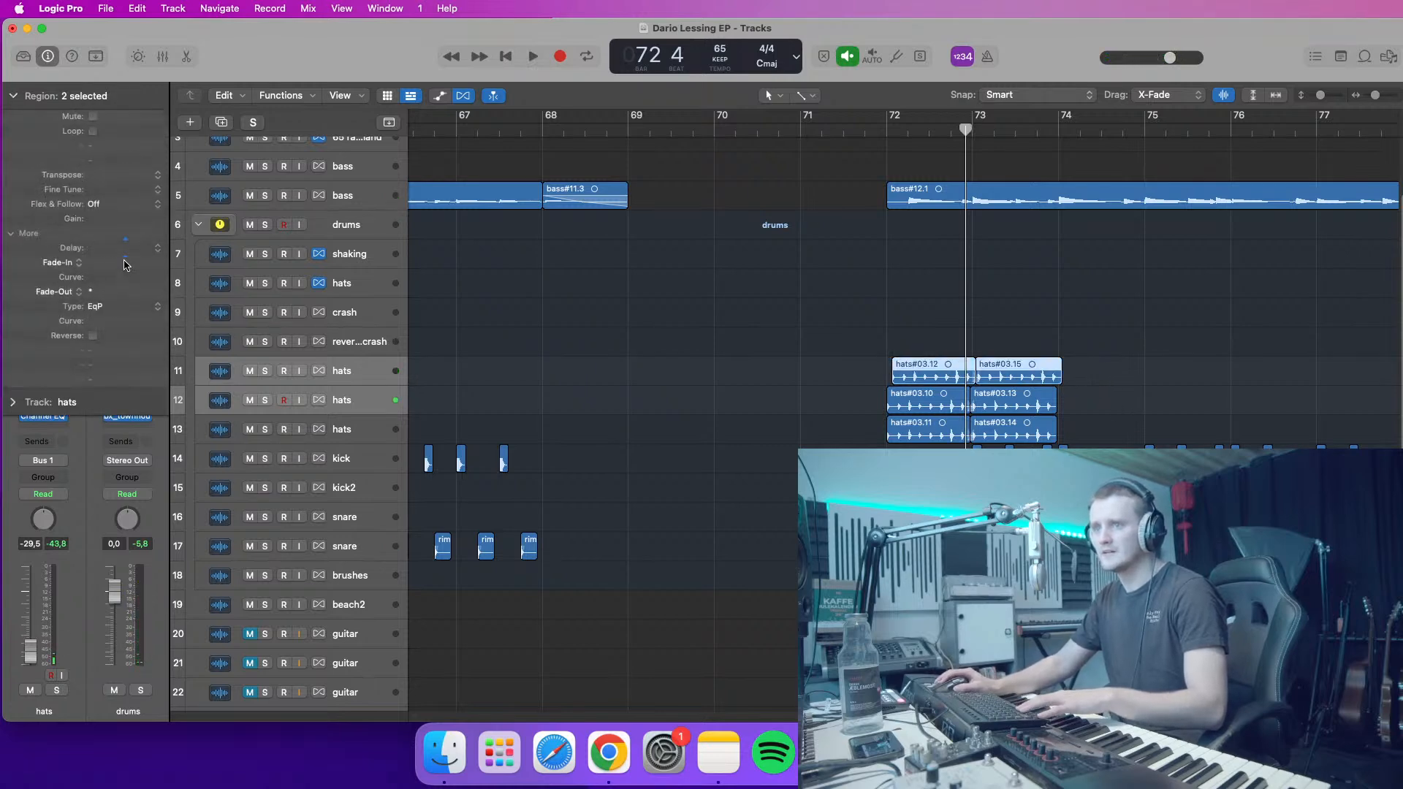
click(896, 131)
key(space)
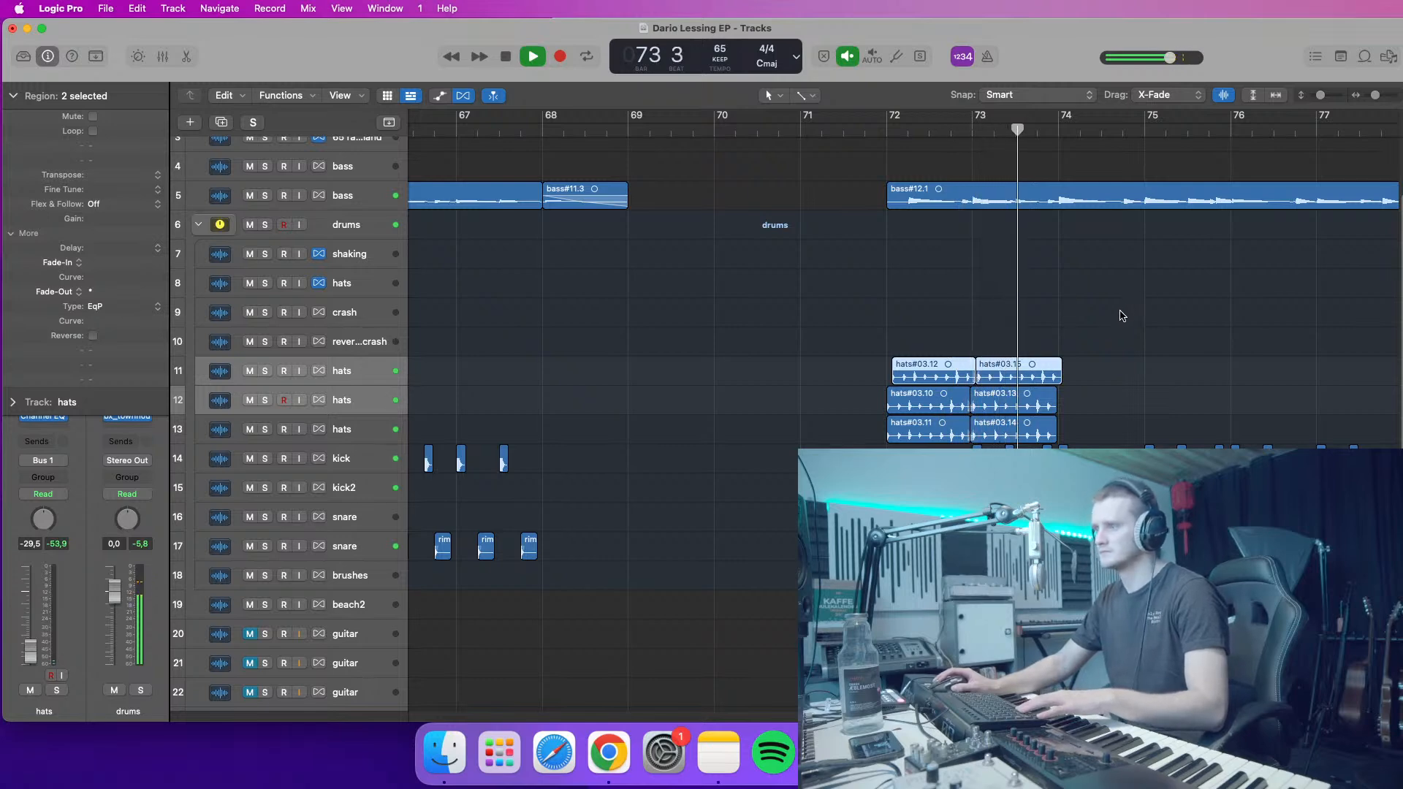
key(space)
click(915, 136)
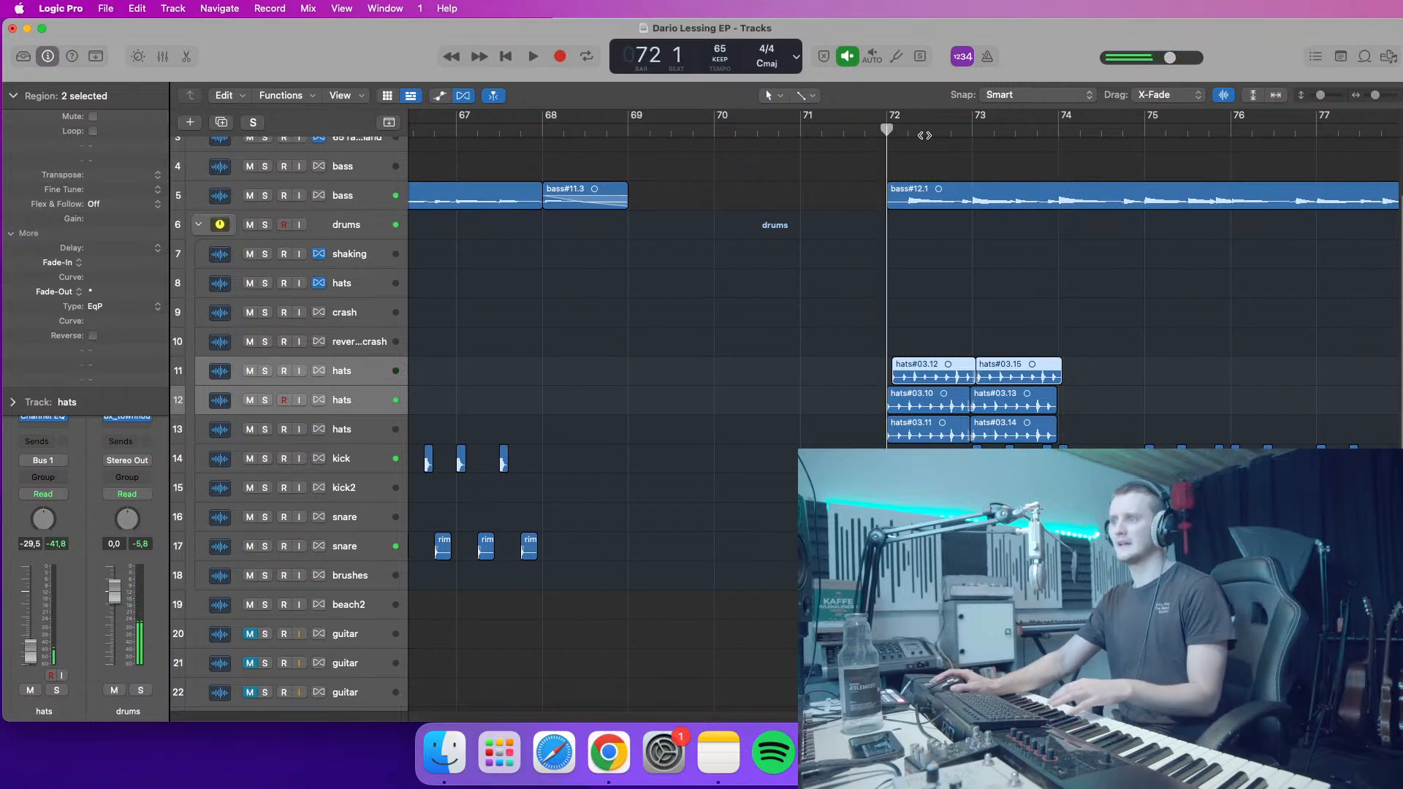
- Play the layered hats from bar 72 and raise the bottom hats track's volume to -14.2 dB
click(1328, 94)
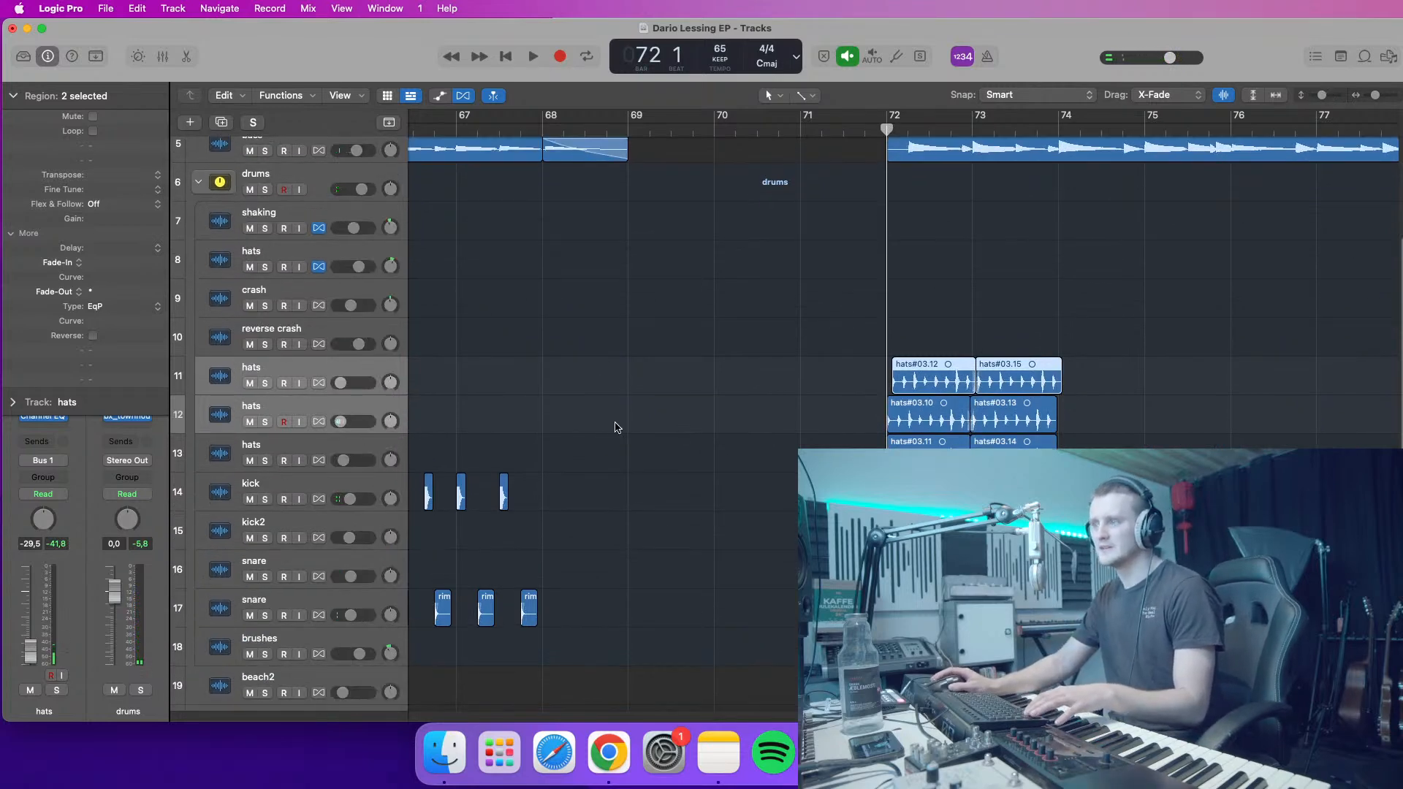
drag(1378, 95, 1370, 95)
drag(961, 448, 505, 362)
key(space)
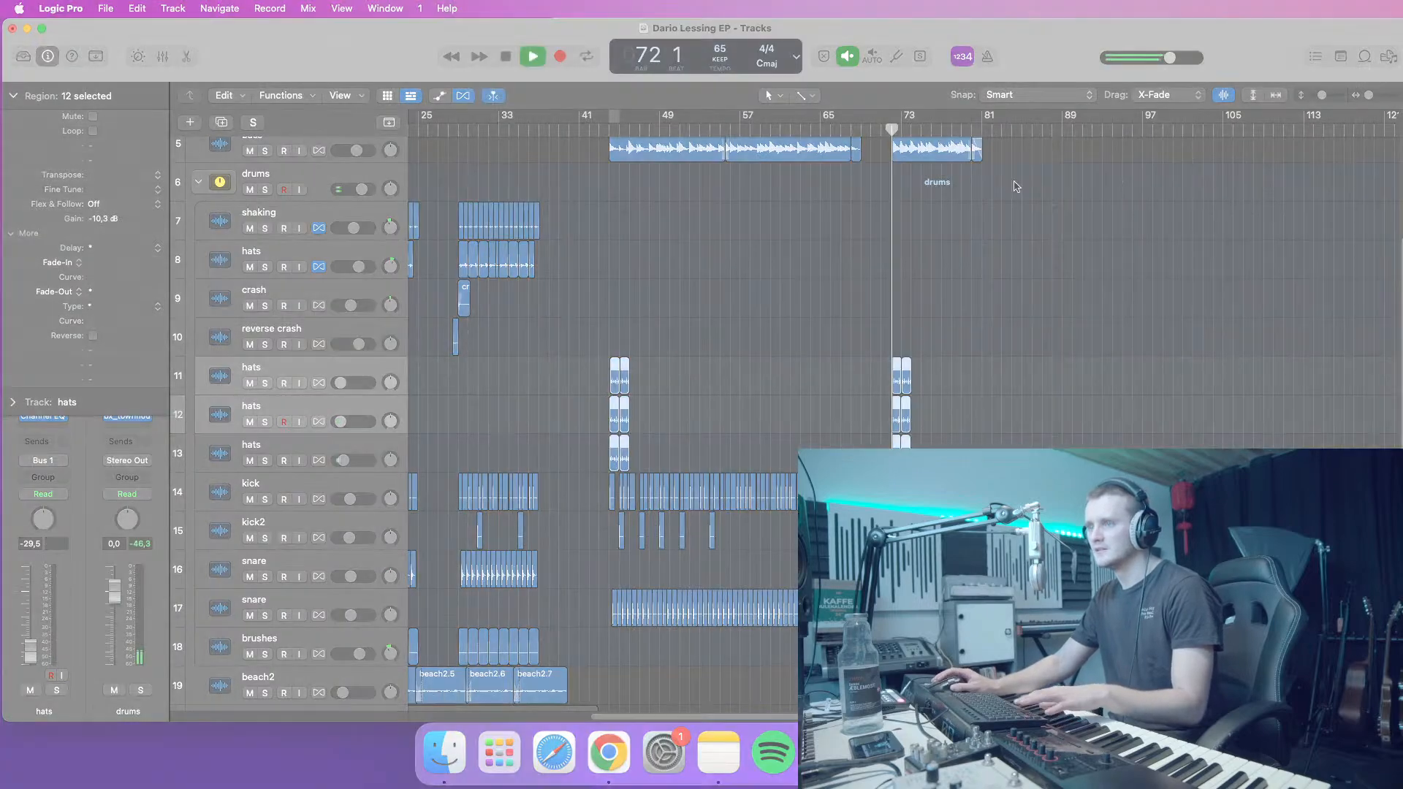
click(1013, 234)
mouse_move(1368, 98)
mouse_down()
mouse_move(1321, 97)
mouse_move(1370, 97)
mouse_up()
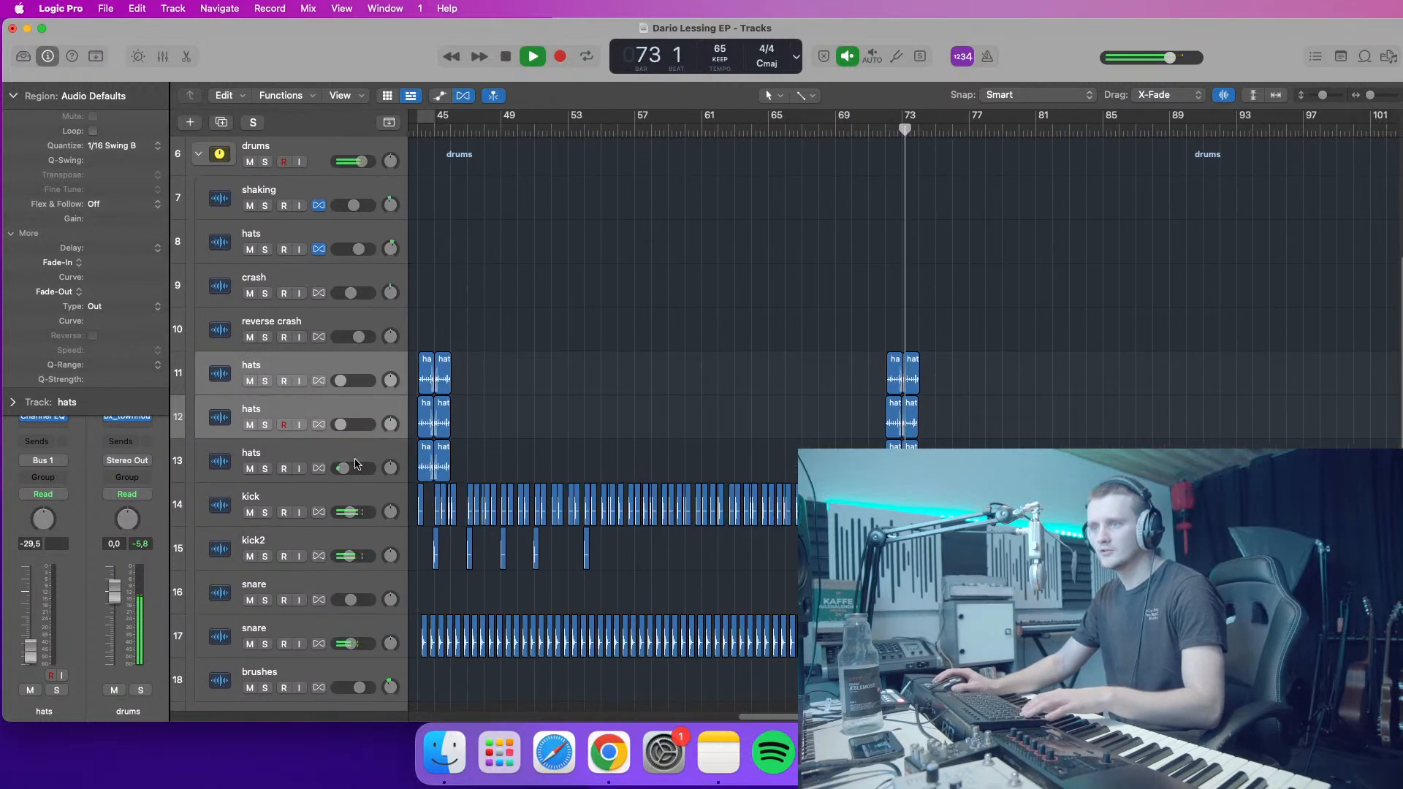
click(357, 469)
click(887, 131)
drag(343, 468, 348, 468)
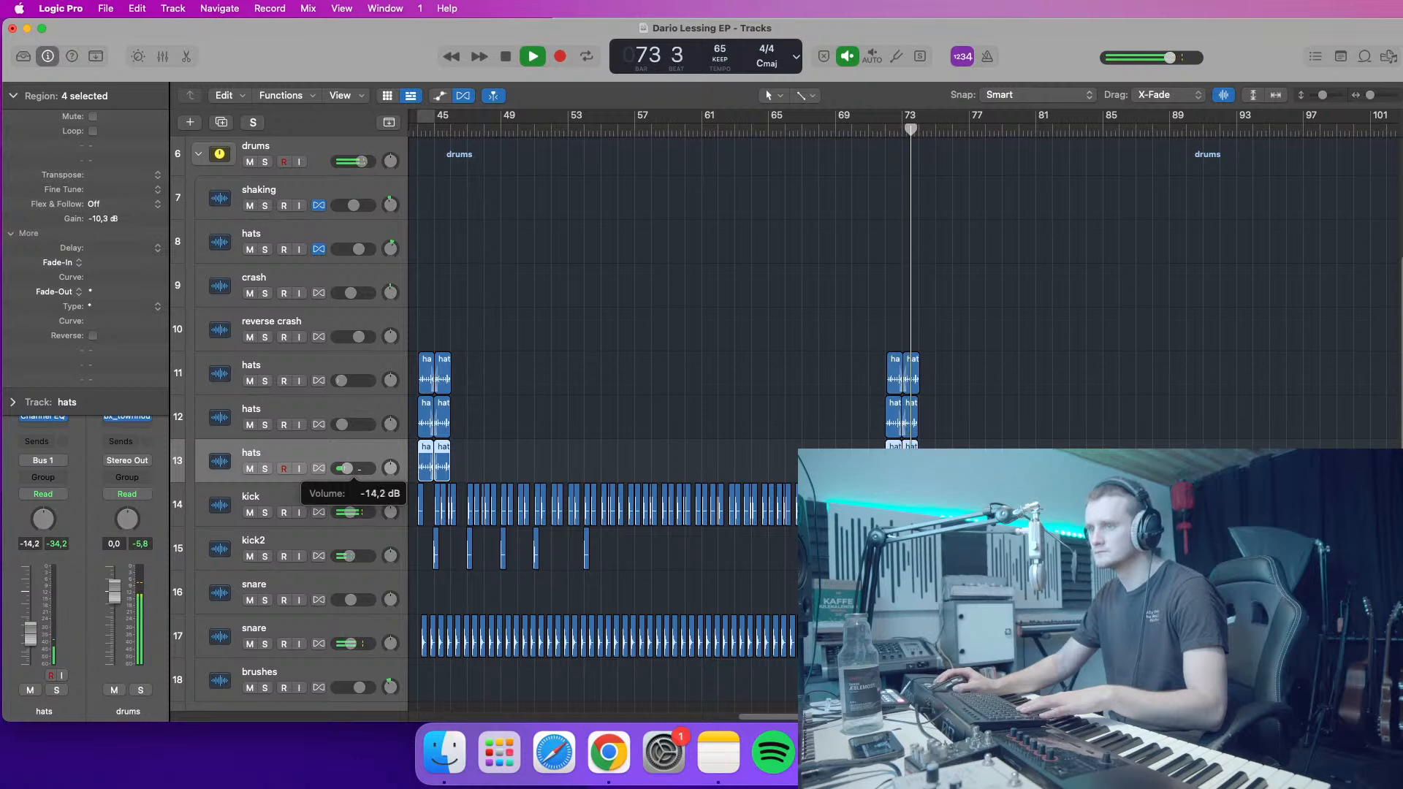
- Play from bar 44 and delete the regions there on the top two hats tracks, keeping only the bottom hats layer
click(418, 130)
key(space)
drag(490, 412, 427, 359)
key(BackSpace)
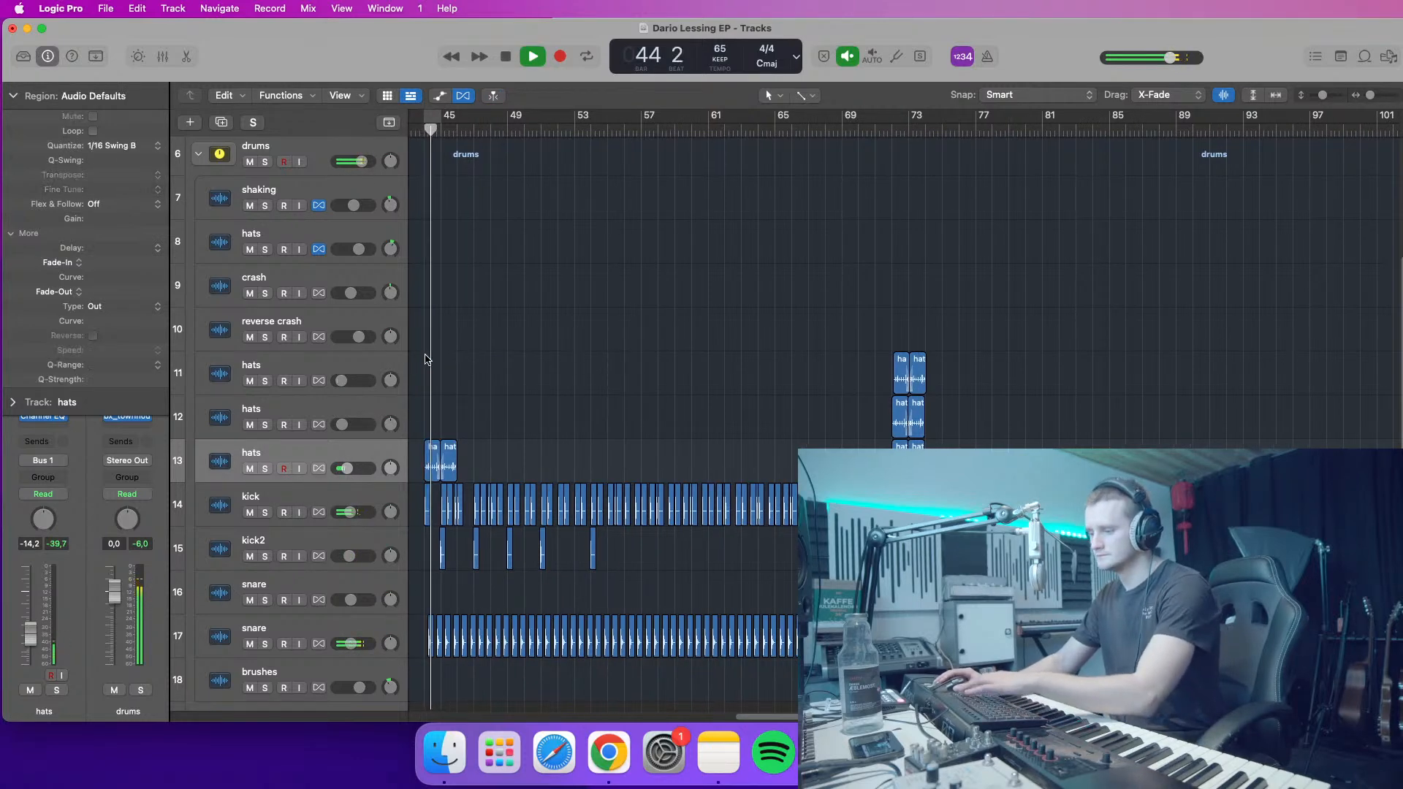
- Play the single hats layer from bar 44 and raise the bottom hats track's volume to -13.0 dB
click(425, 130)
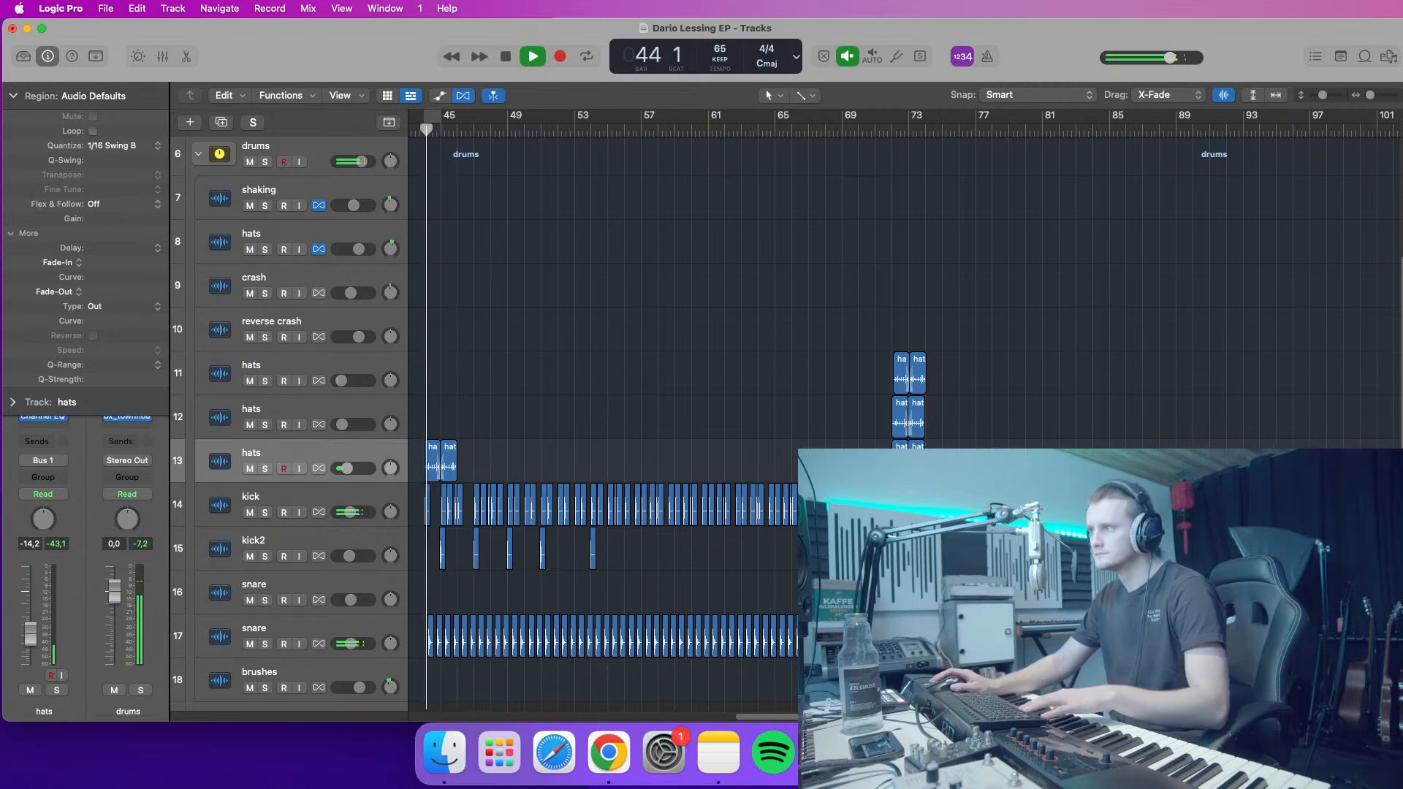
key(super+Right)
key(super+Right)
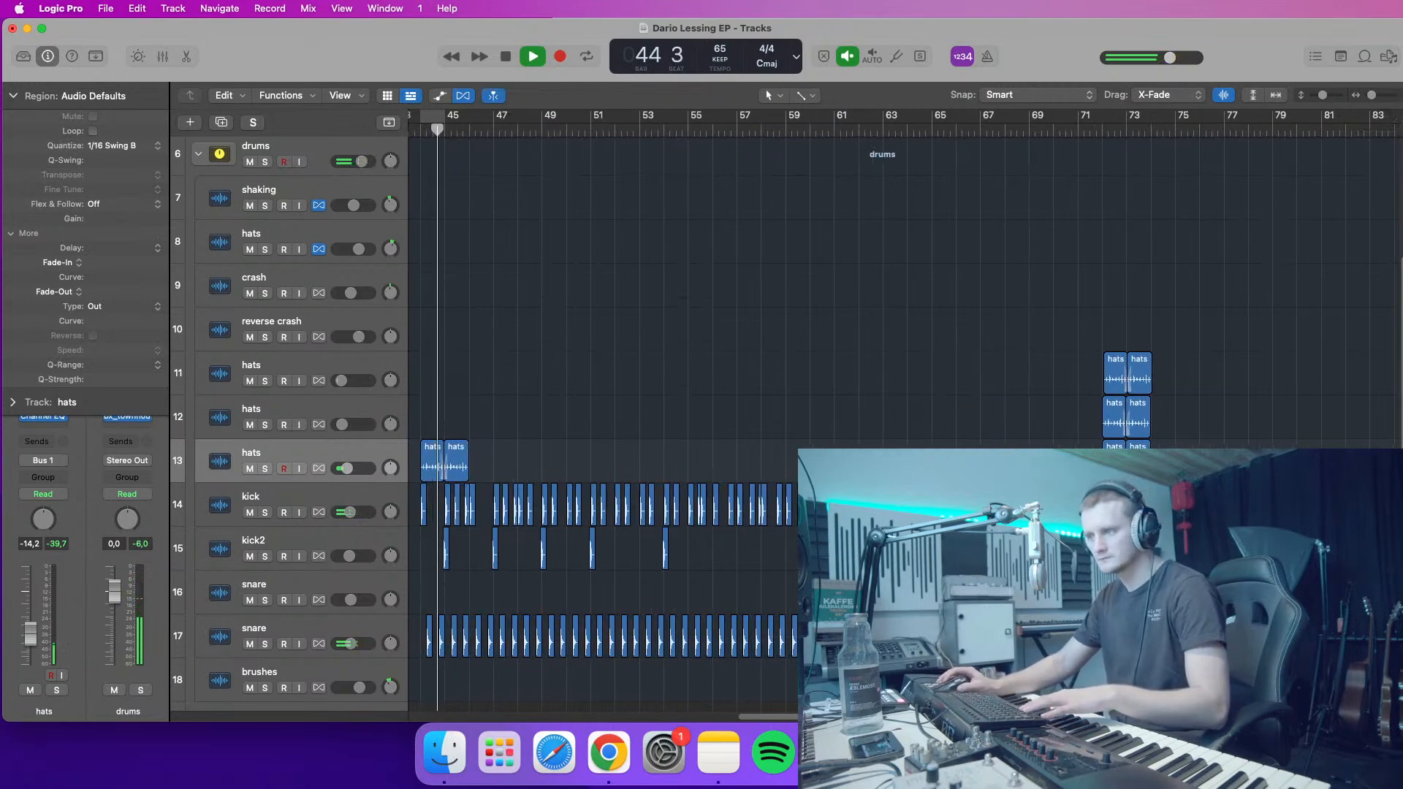
scroll(683, 298, left, 5)
drag(347, 468, 360, 468)
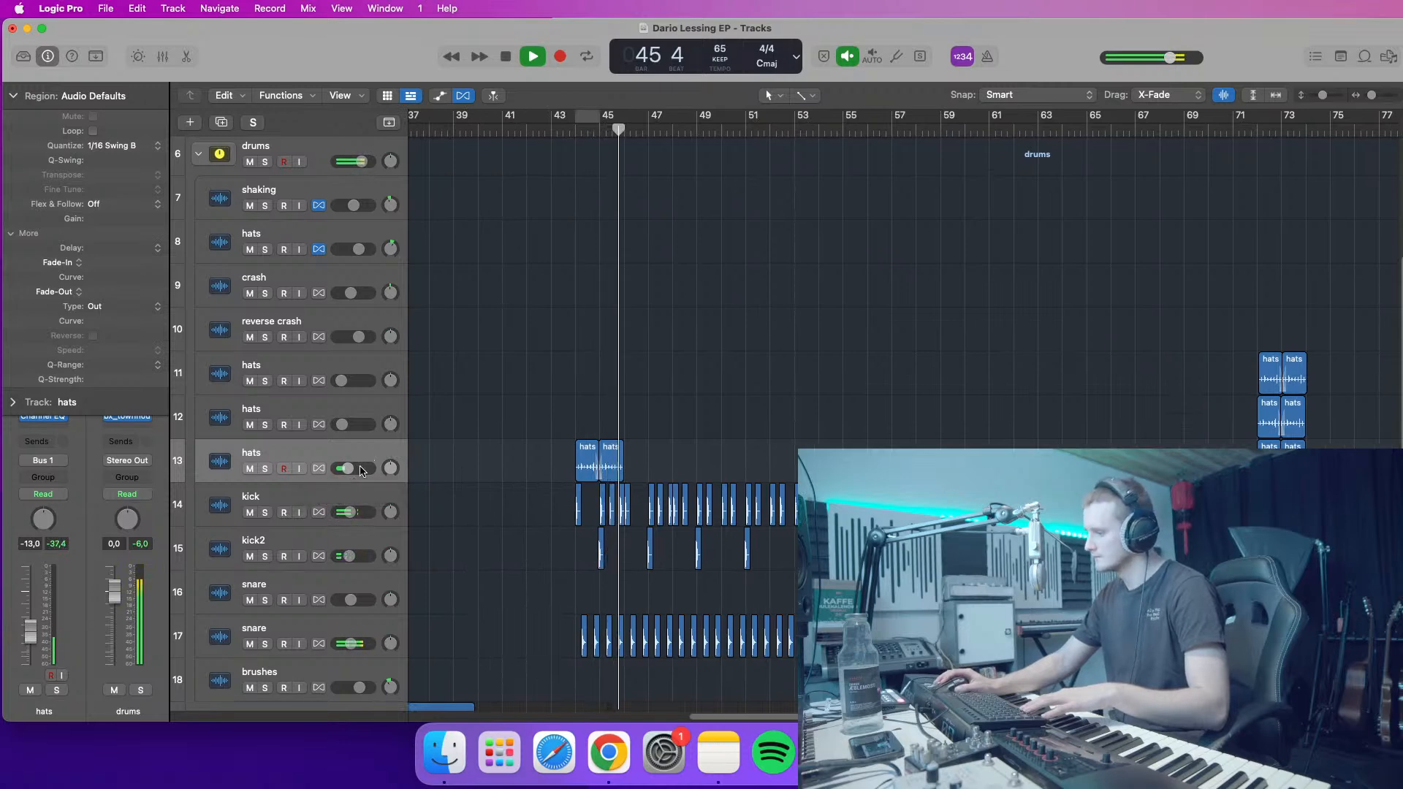
key(space)
- Select the two bottom hats regions at bar 44, replay from there and lower the track's volume to -14.8 dB
drag(686, 473, 556, 274)
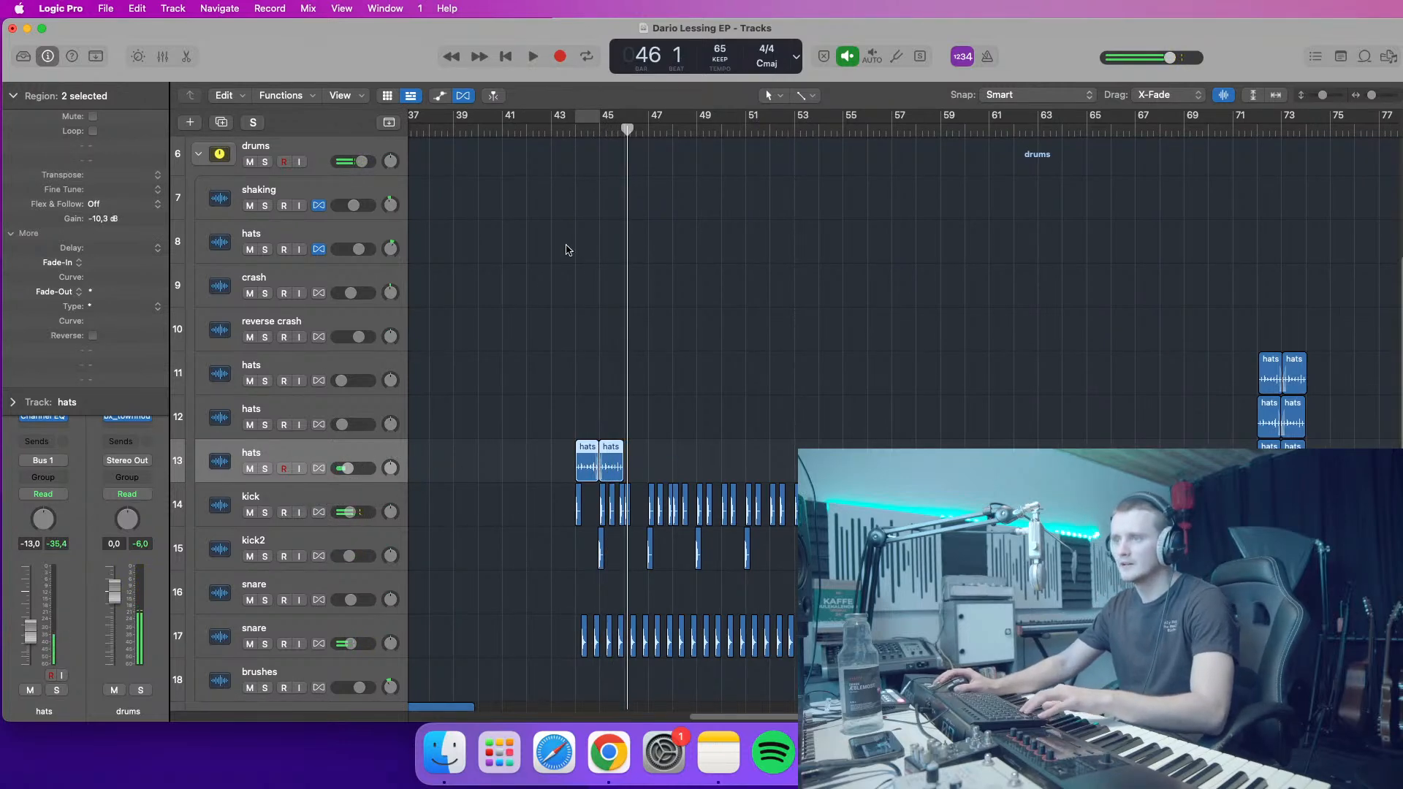
click(576, 135)
key(space)
drag(1372, 95, 1375, 95)
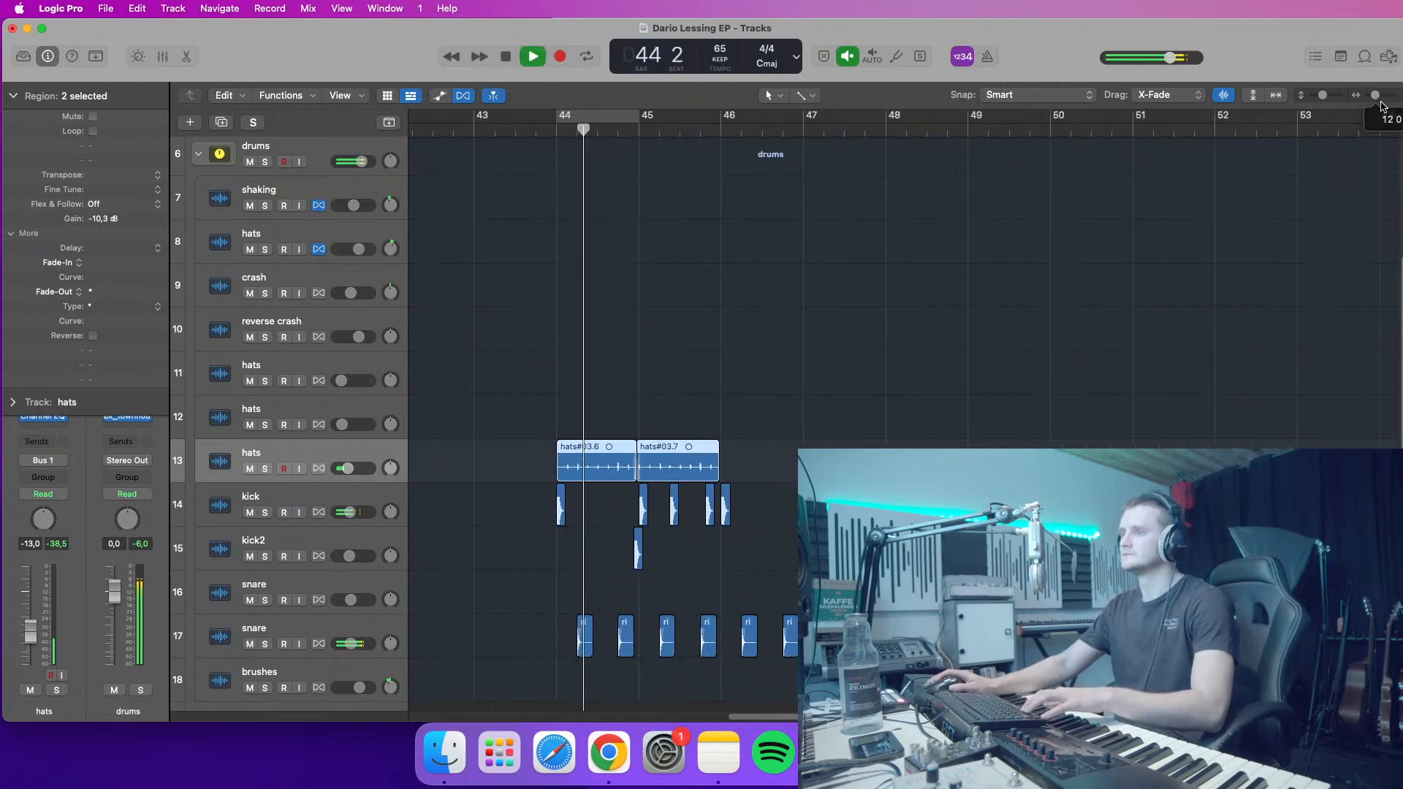
drag(348, 468, 345, 469)
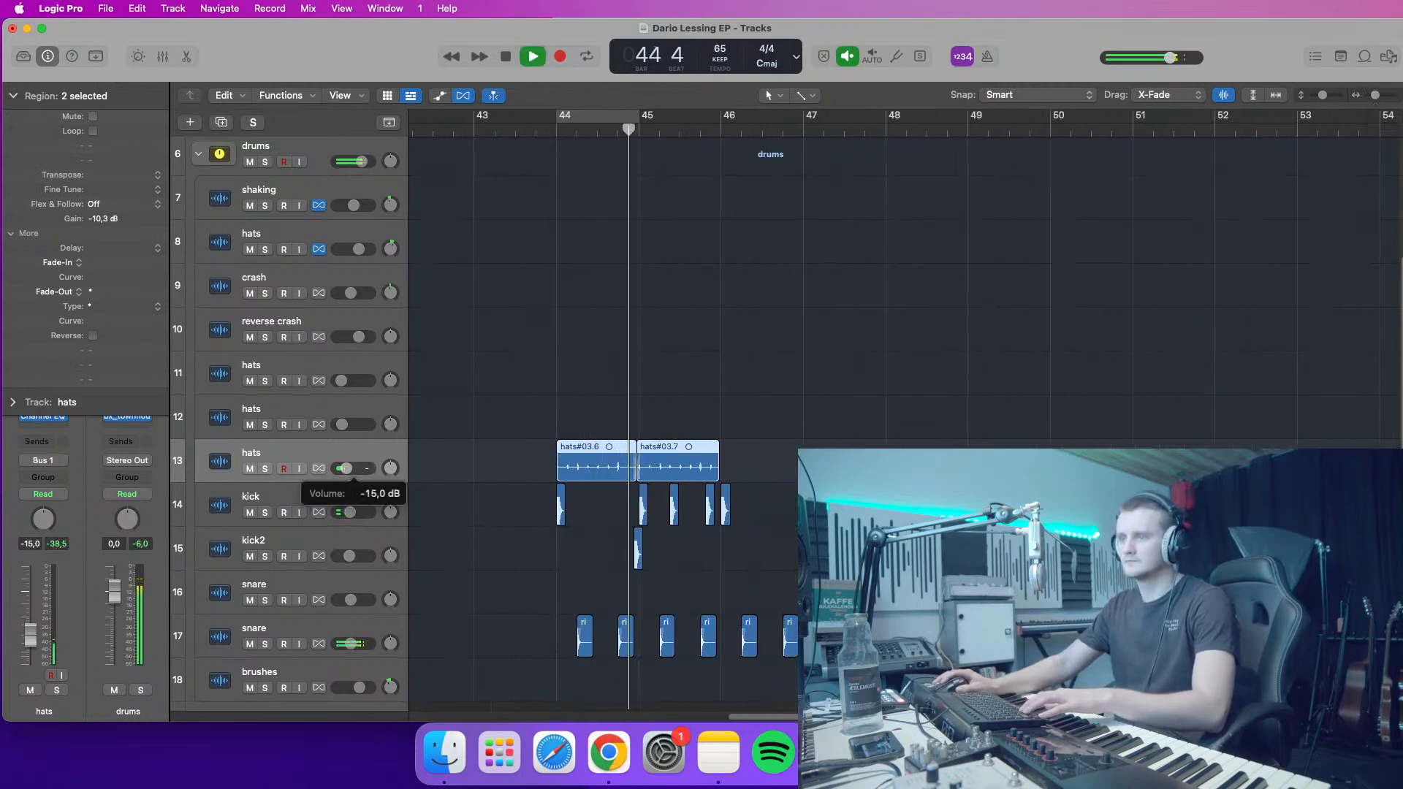
- Duplicate the two bottom hats regions from bar 44 until eight regions run back to back up to bar 52
drag(673, 461, 716, 473)
shift+click(823, 469)
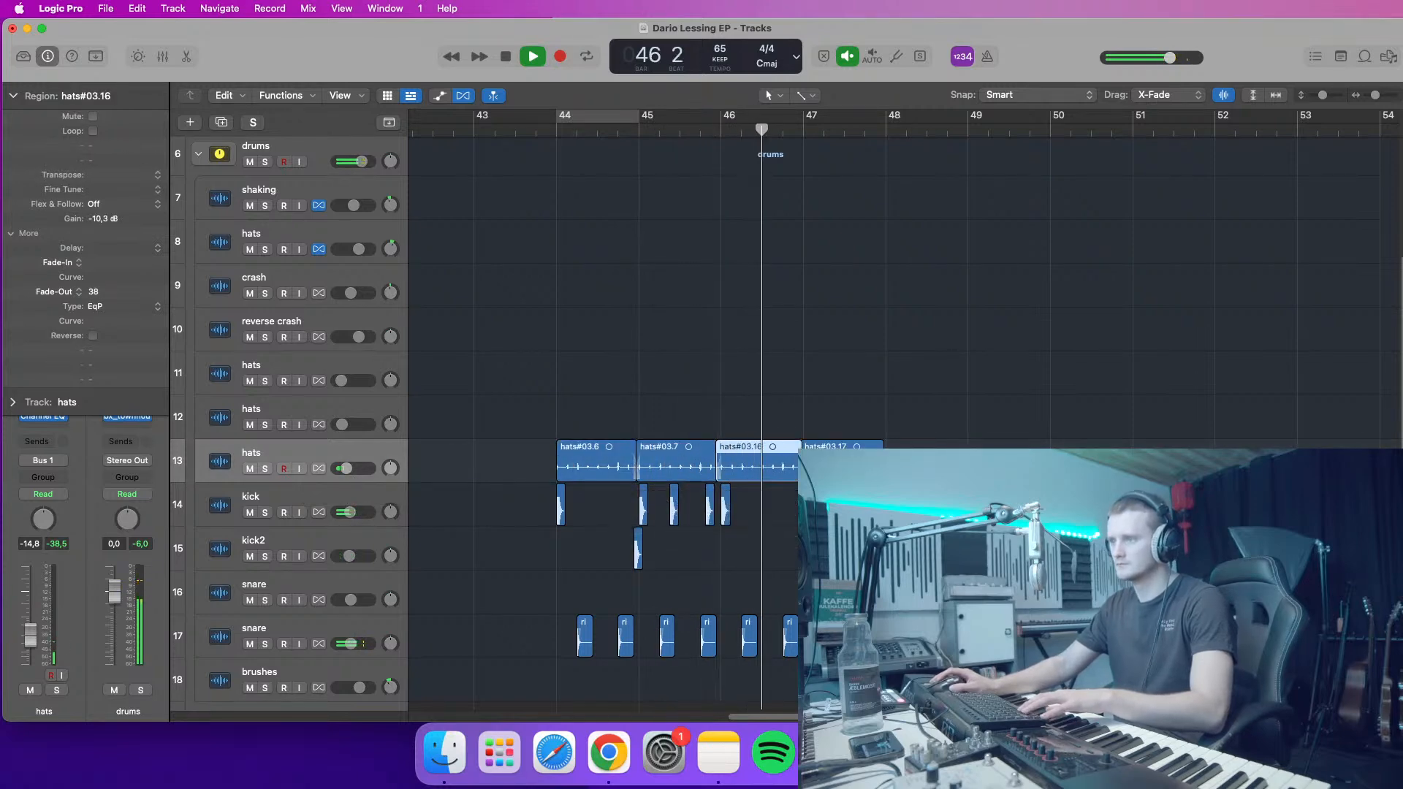
shift+click(680, 466)
shift+click(608, 465)
key(super+r)
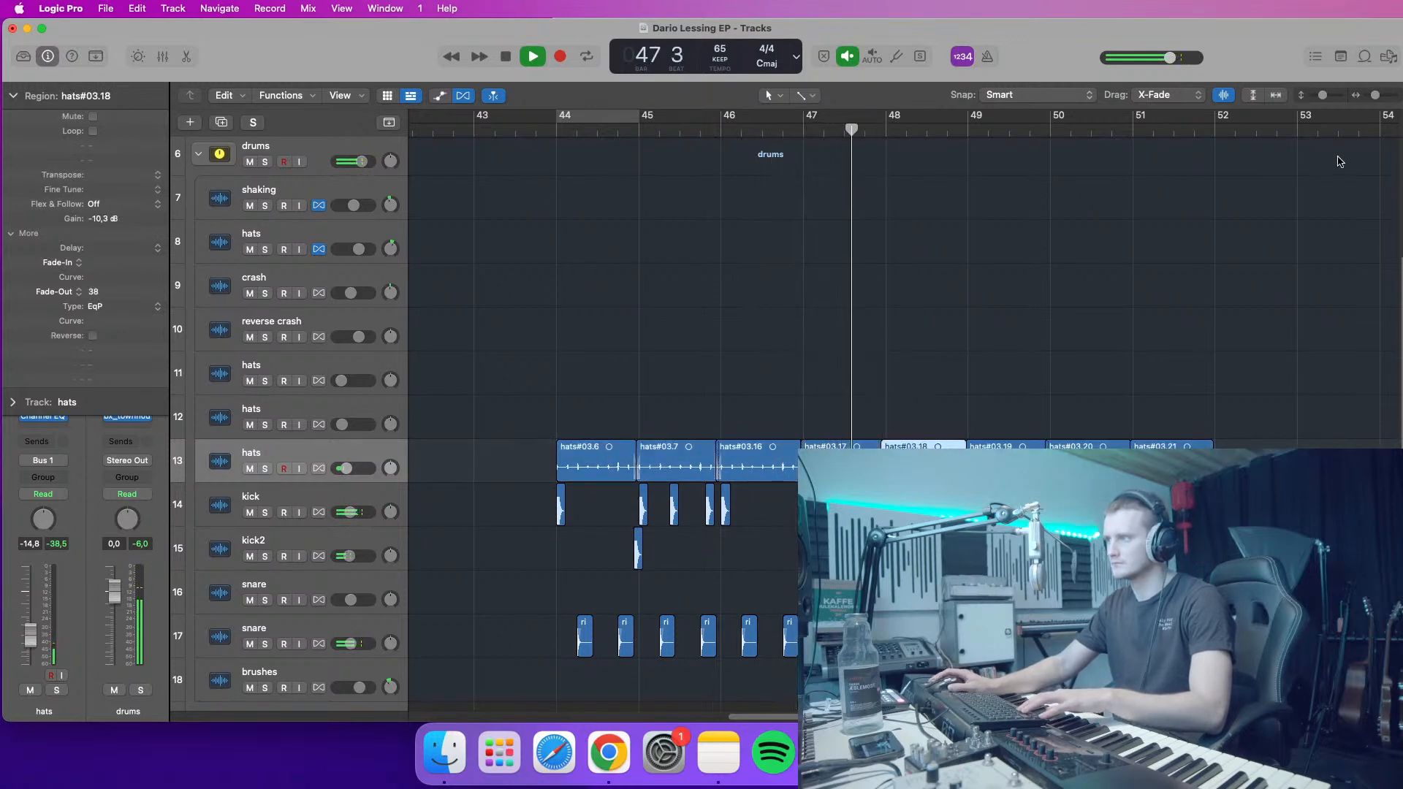
drag(1374, 100, 1370, 99)
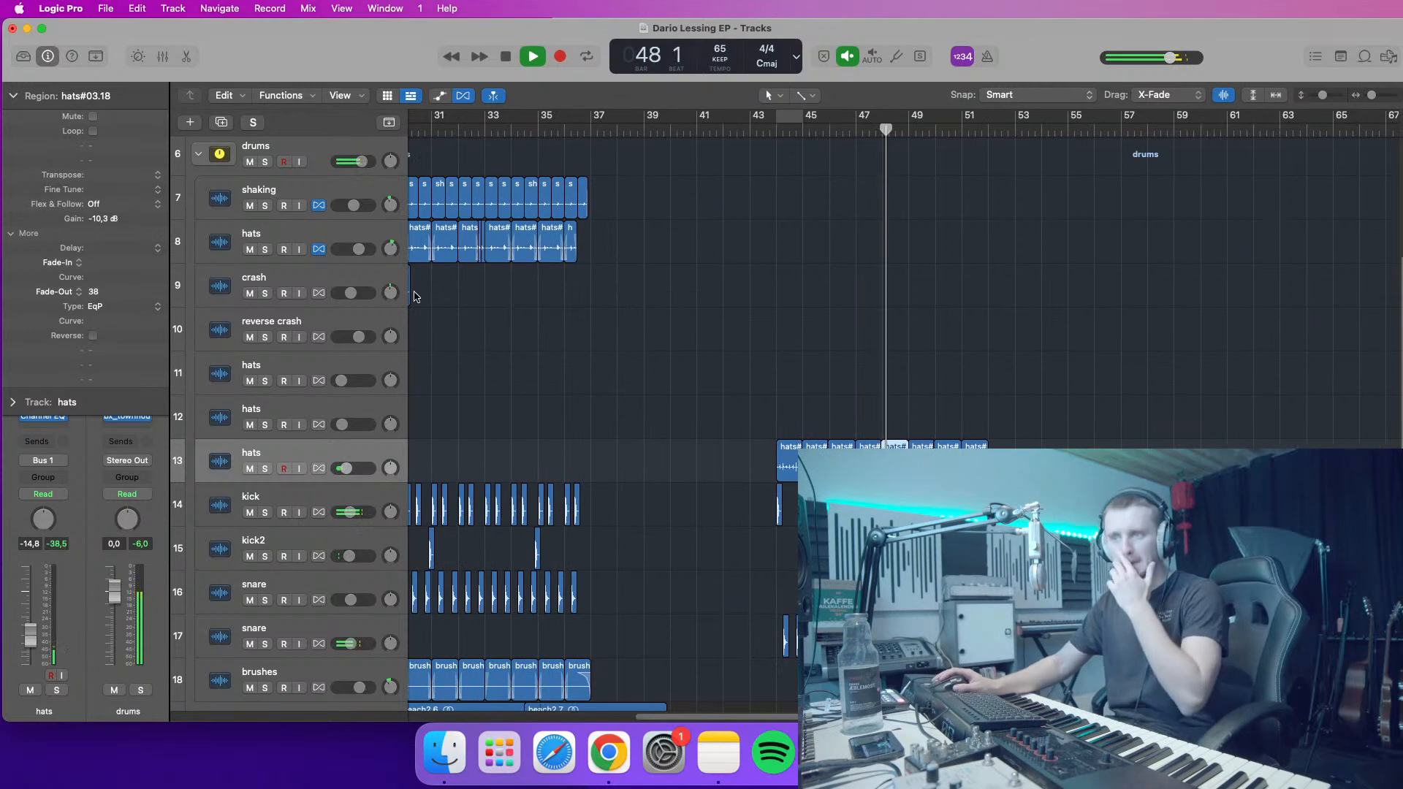
- Collapse the region parameters and insert a Mono->Stereo Tremolo after the Channel EQ on the bottom hats track
click(13, 95)
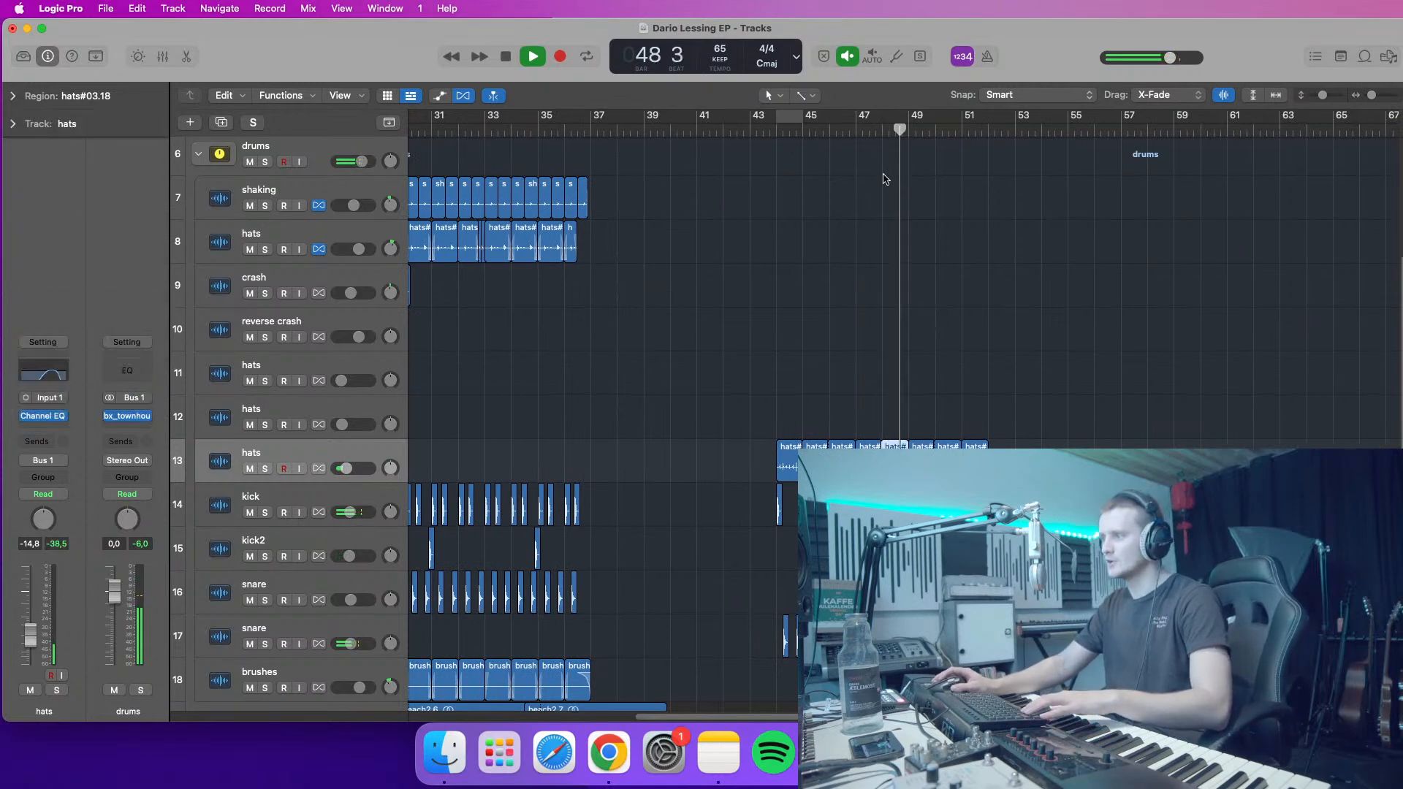
click(270, 449)
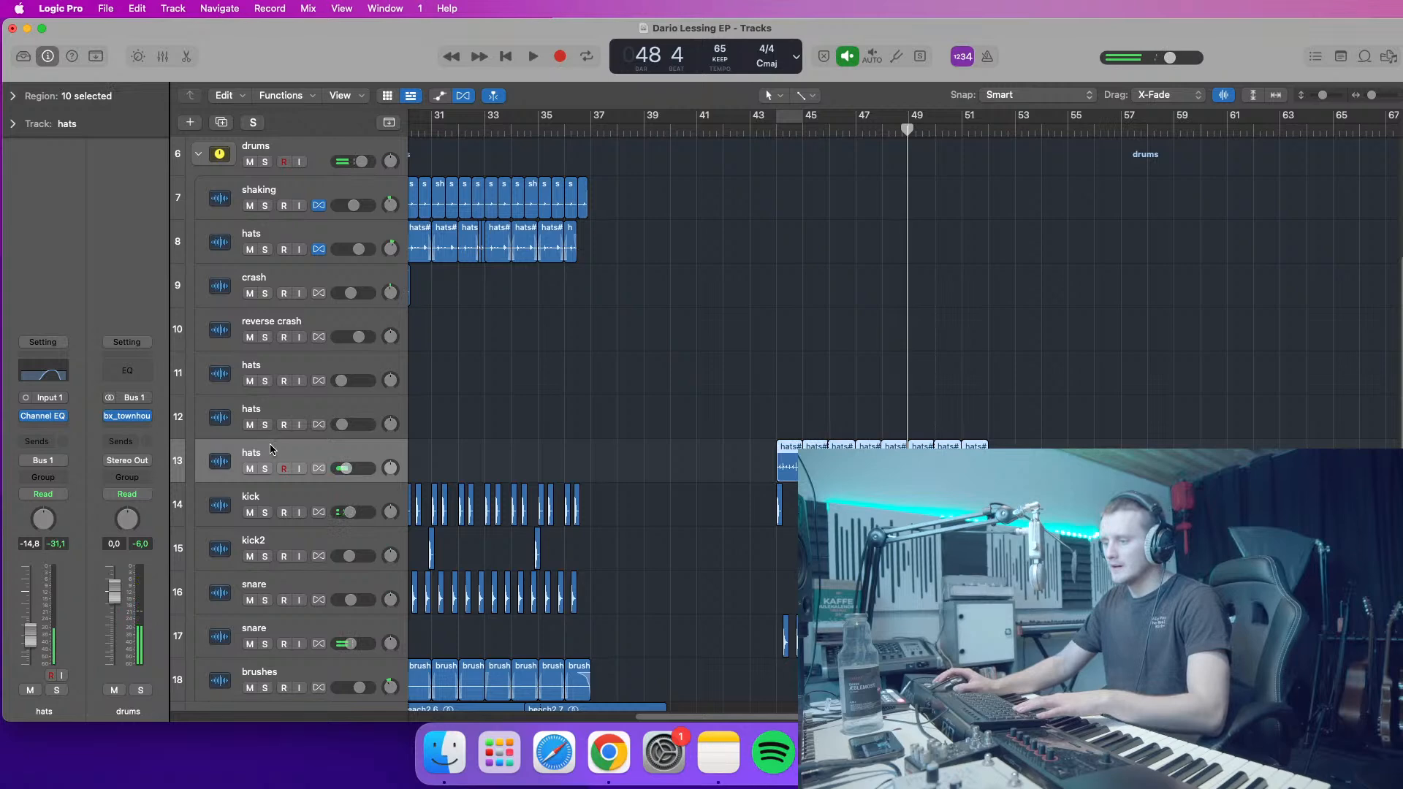
click(53, 431)
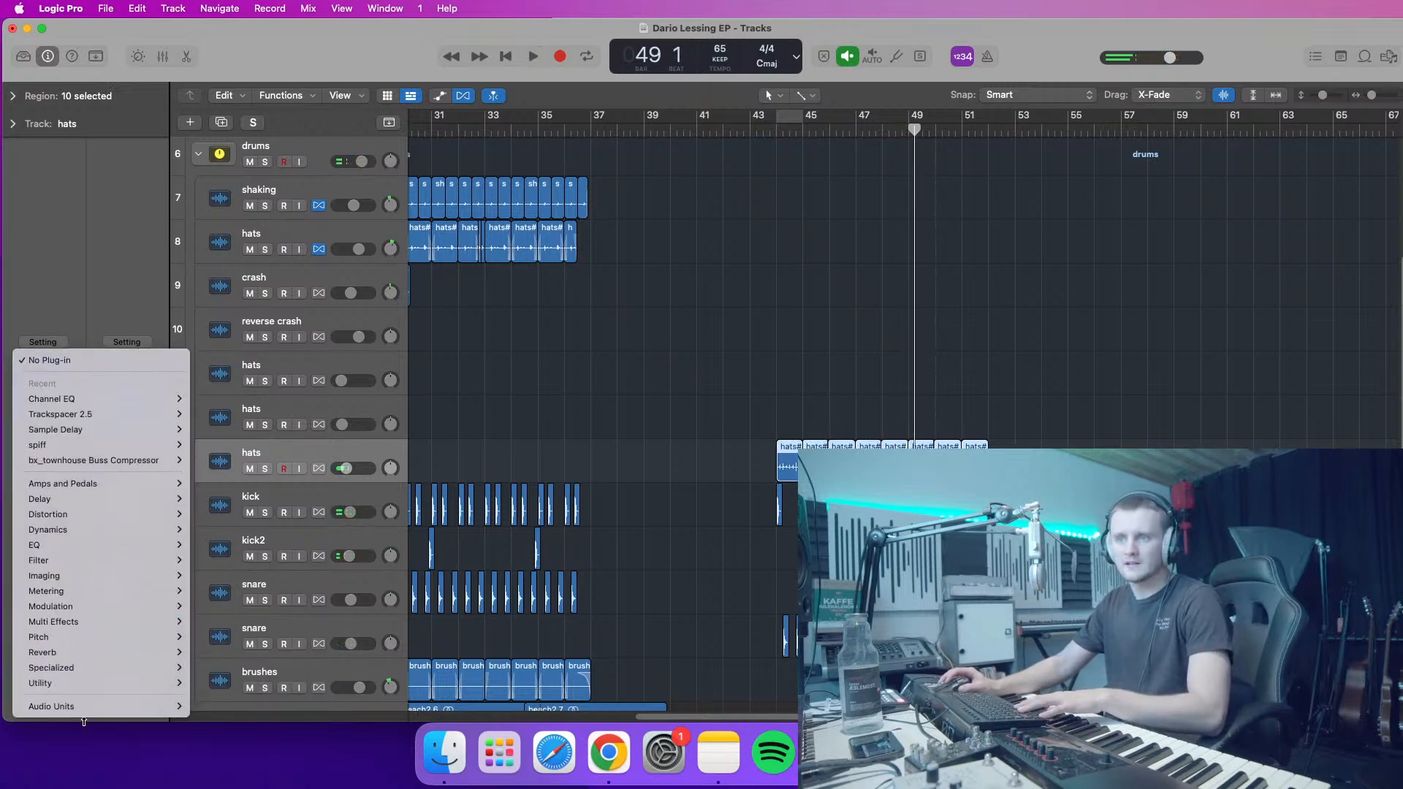
mouse_move(105, 607)
mouse_move(229, 707)
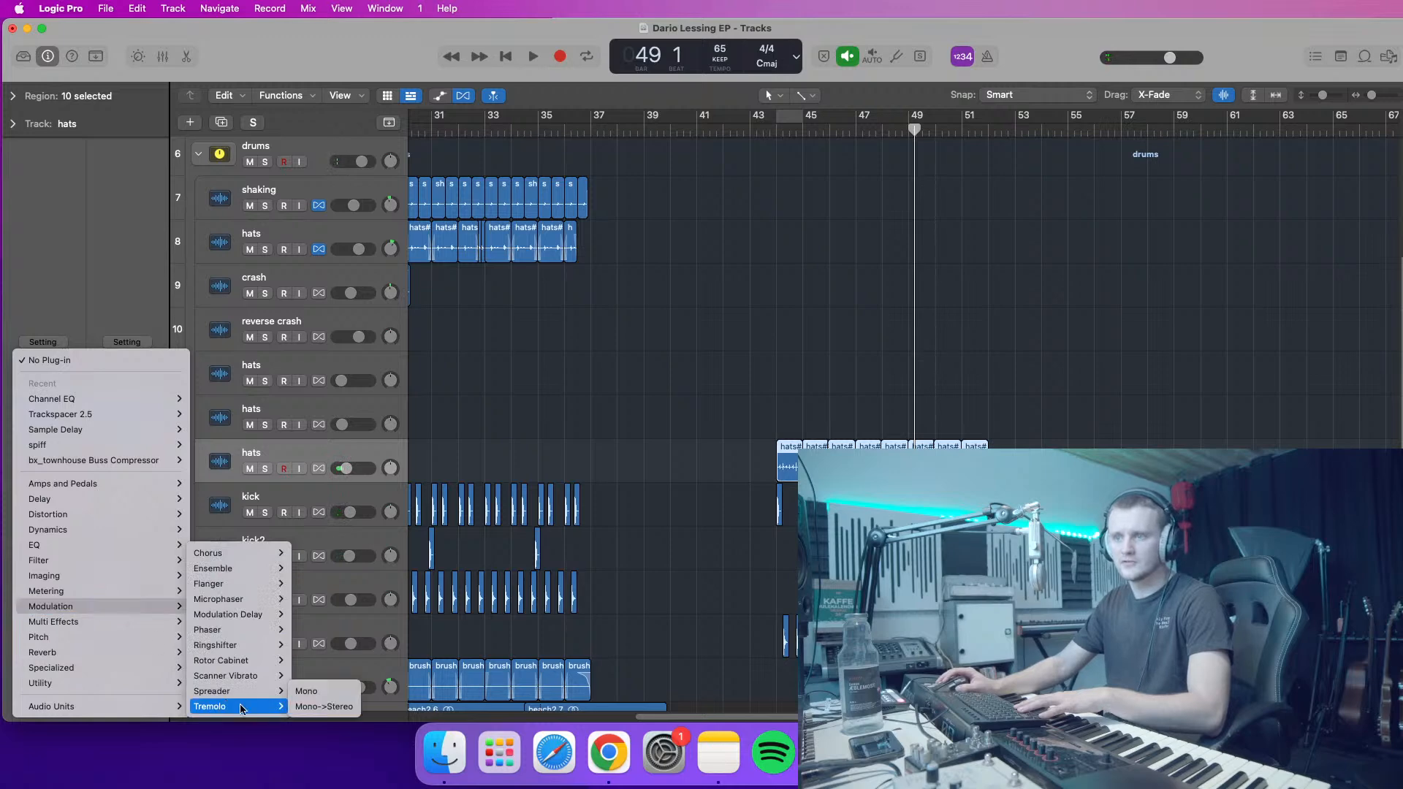
click(324, 707)
- While playing from bar 44, try a 1/8 Tremolo rate, return it to 1/4, set the depth to 42% and close the plug-in
click(779, 130)
key(space)
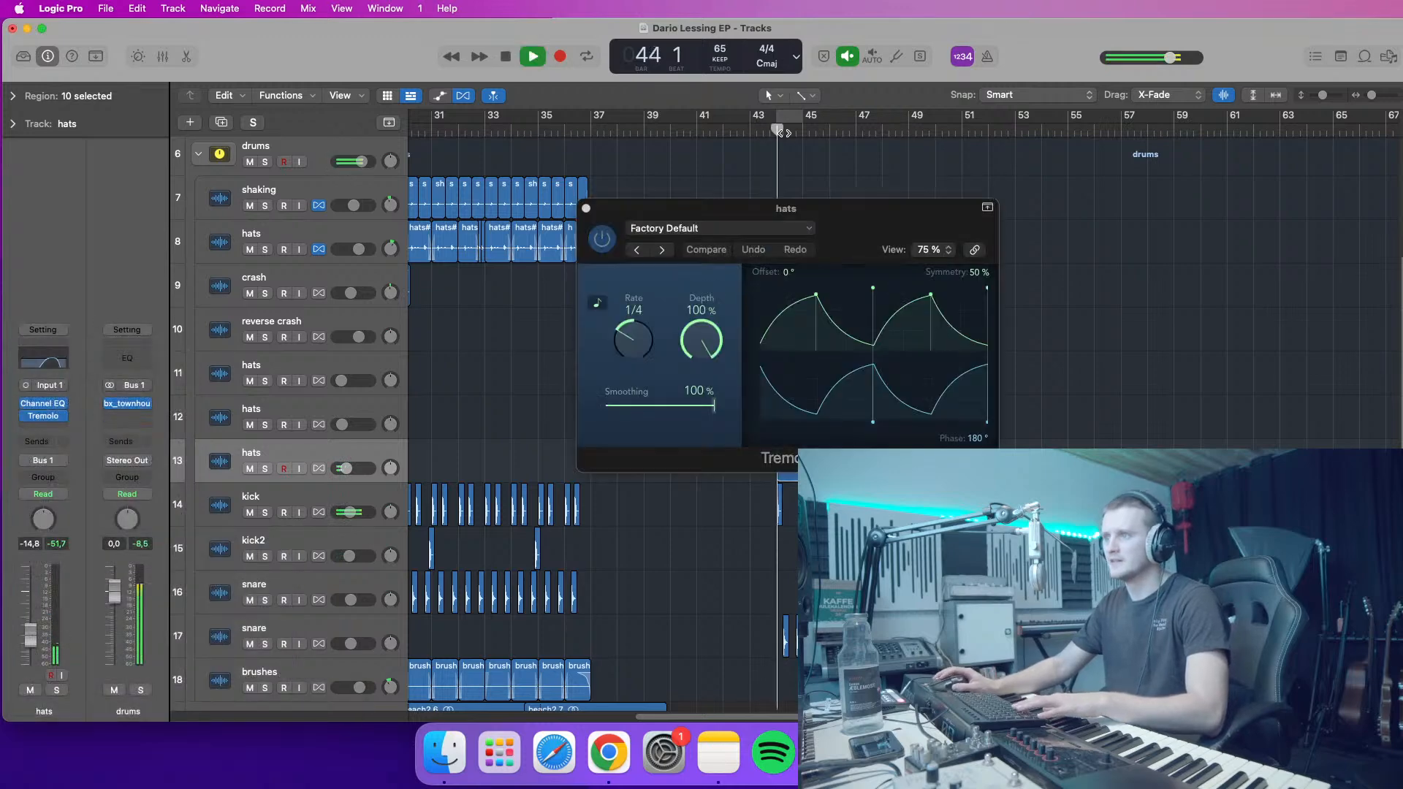
click(627, 348)
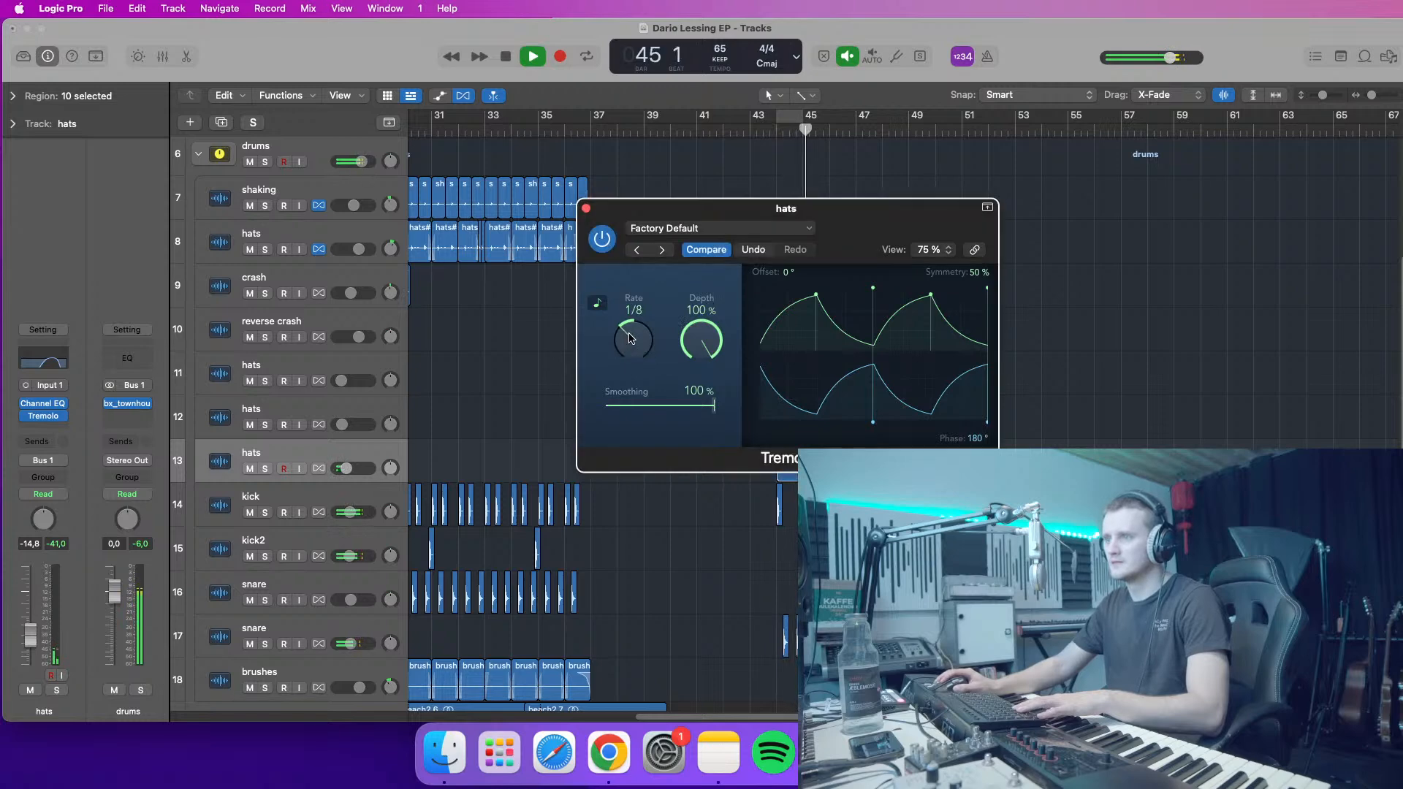
drag(701, 341, 692, 451)
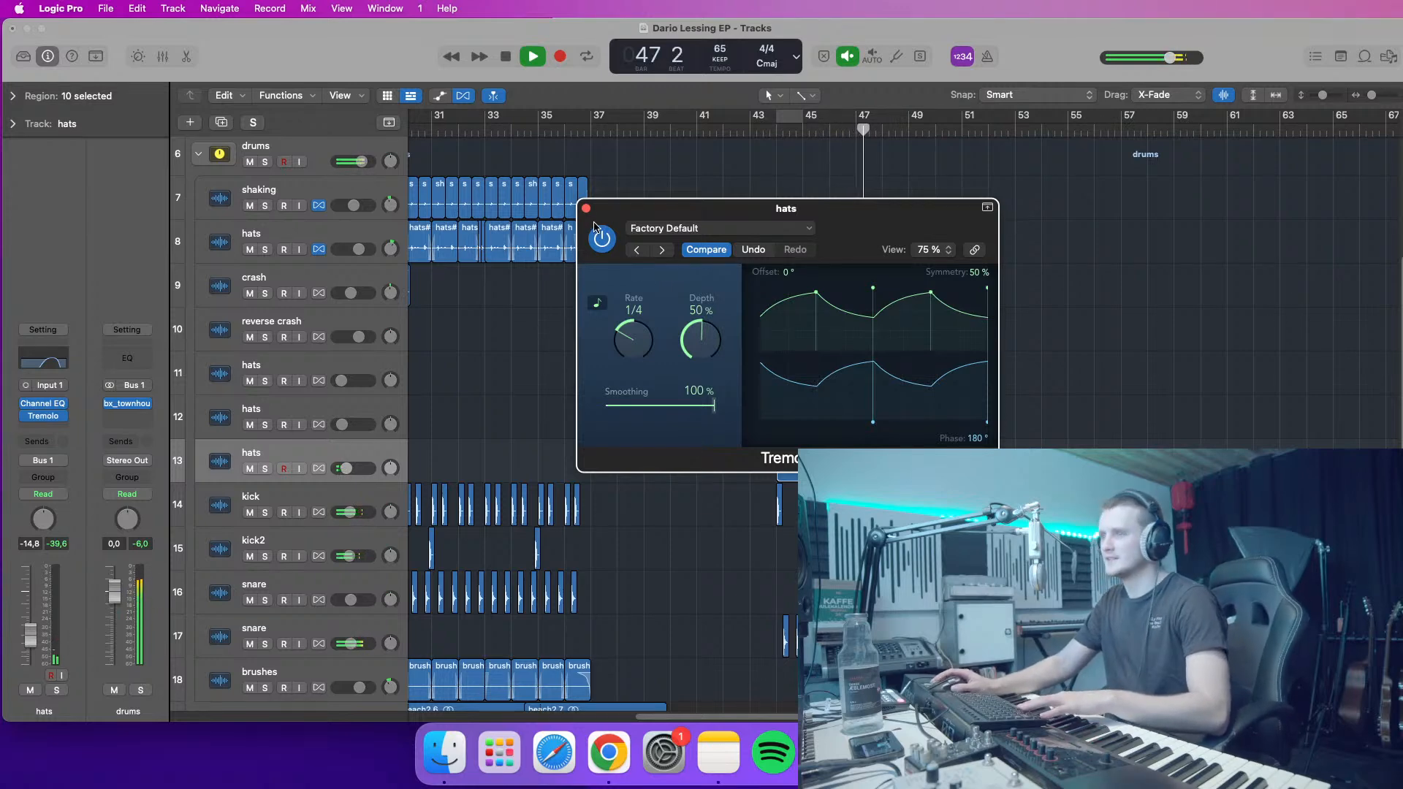
drag(701, 356, 700, 373)
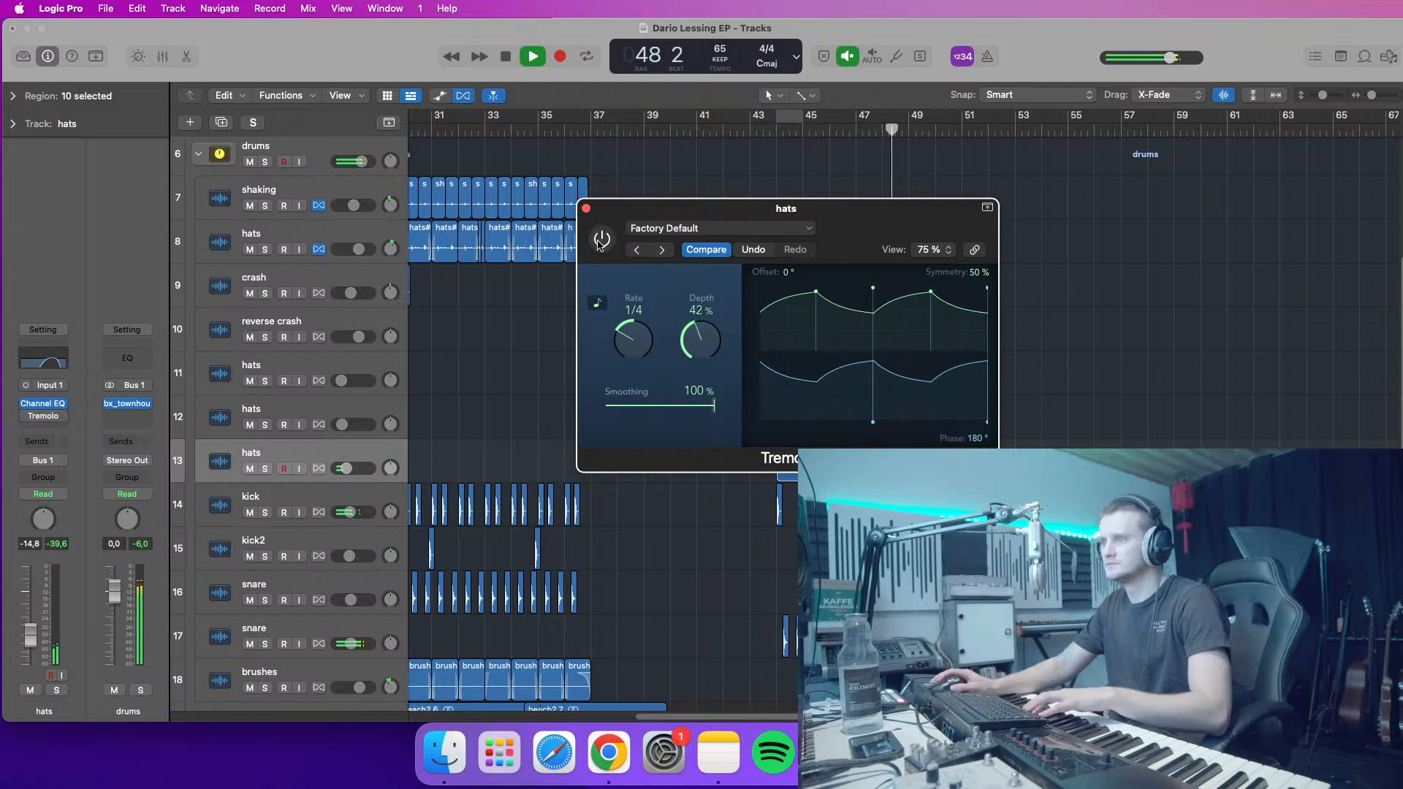
key(space)
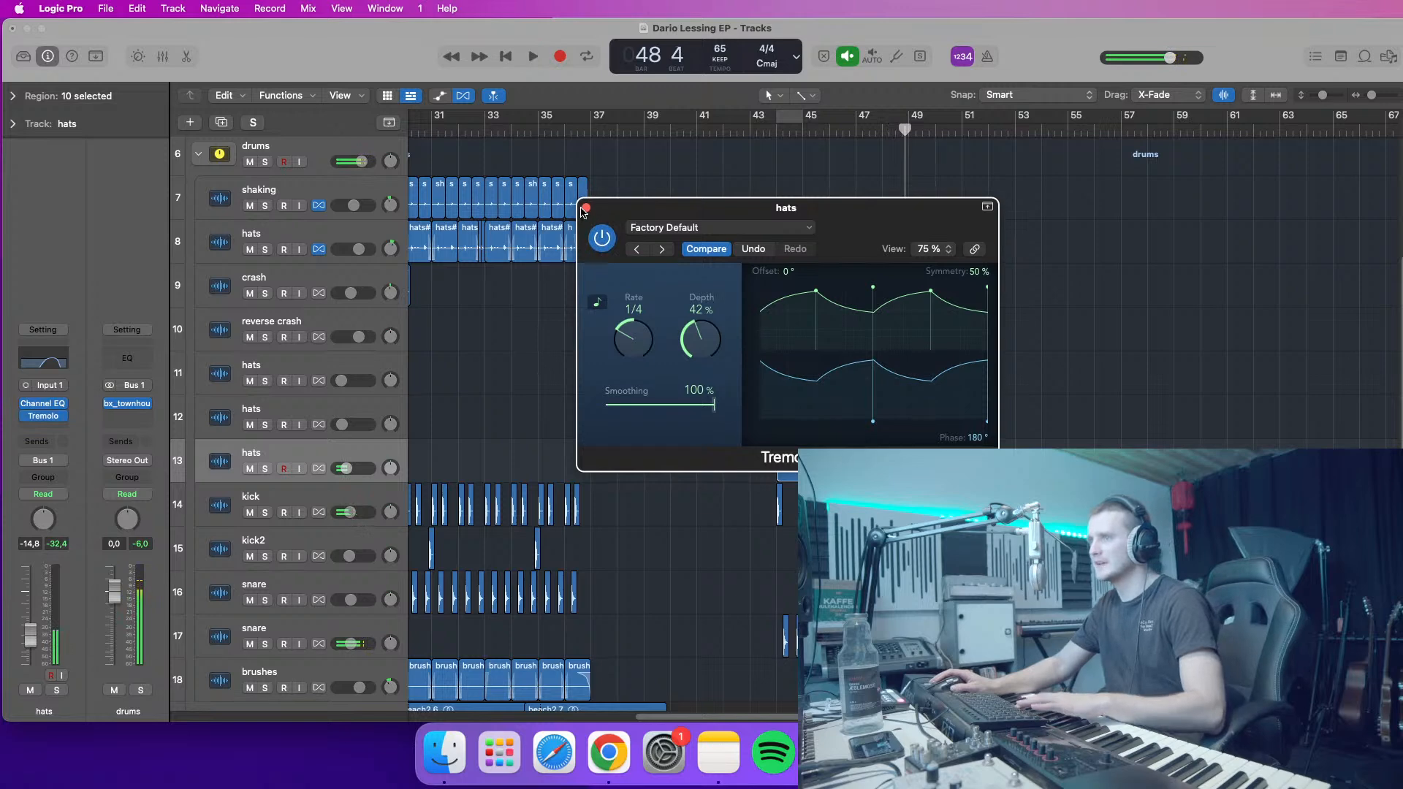
click(587, 209)
drag(1372, 95, 1369, 96)
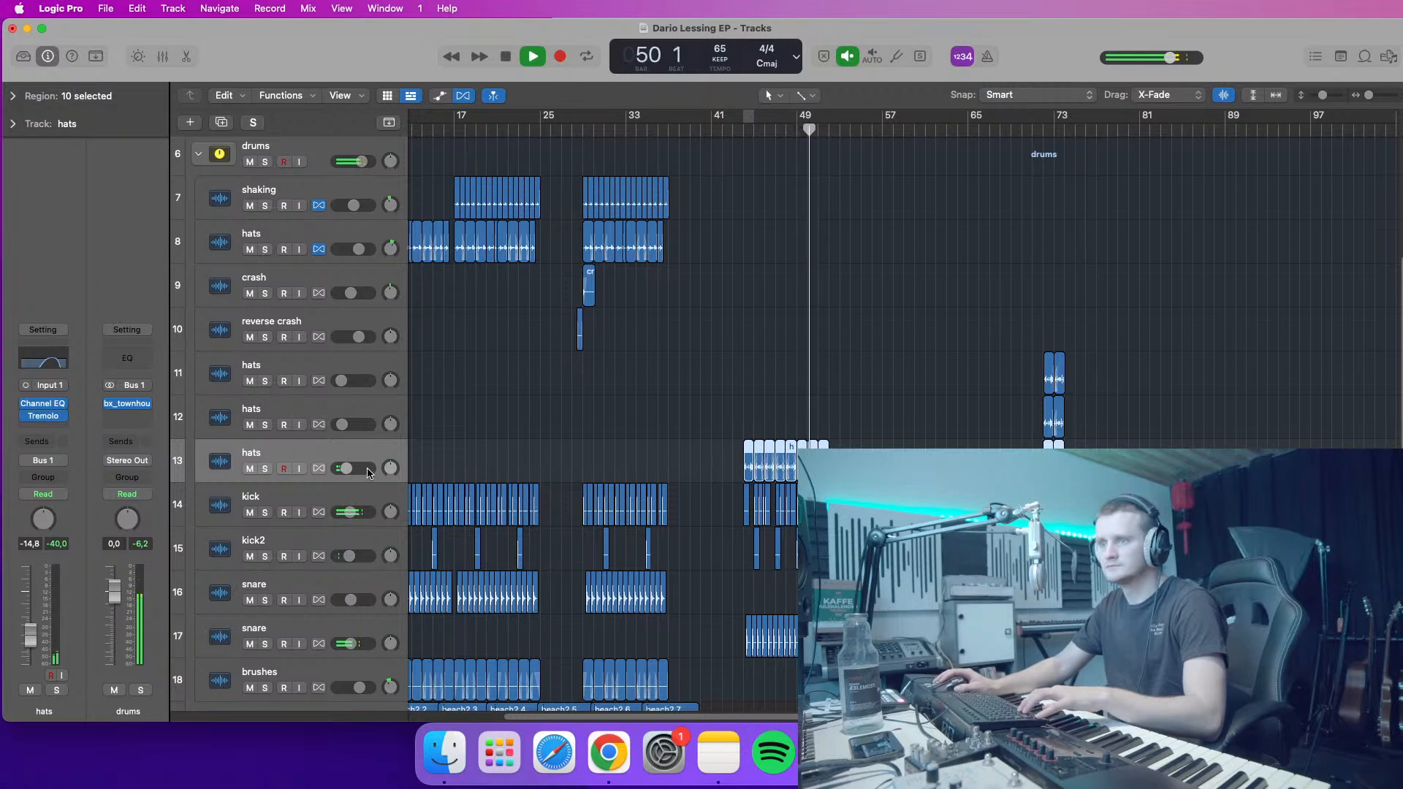
- Raise the bottom hats track's volume to -14.0 dB and compare playback at bar 34 with bar 44
drag(373, 473, 375, 473)
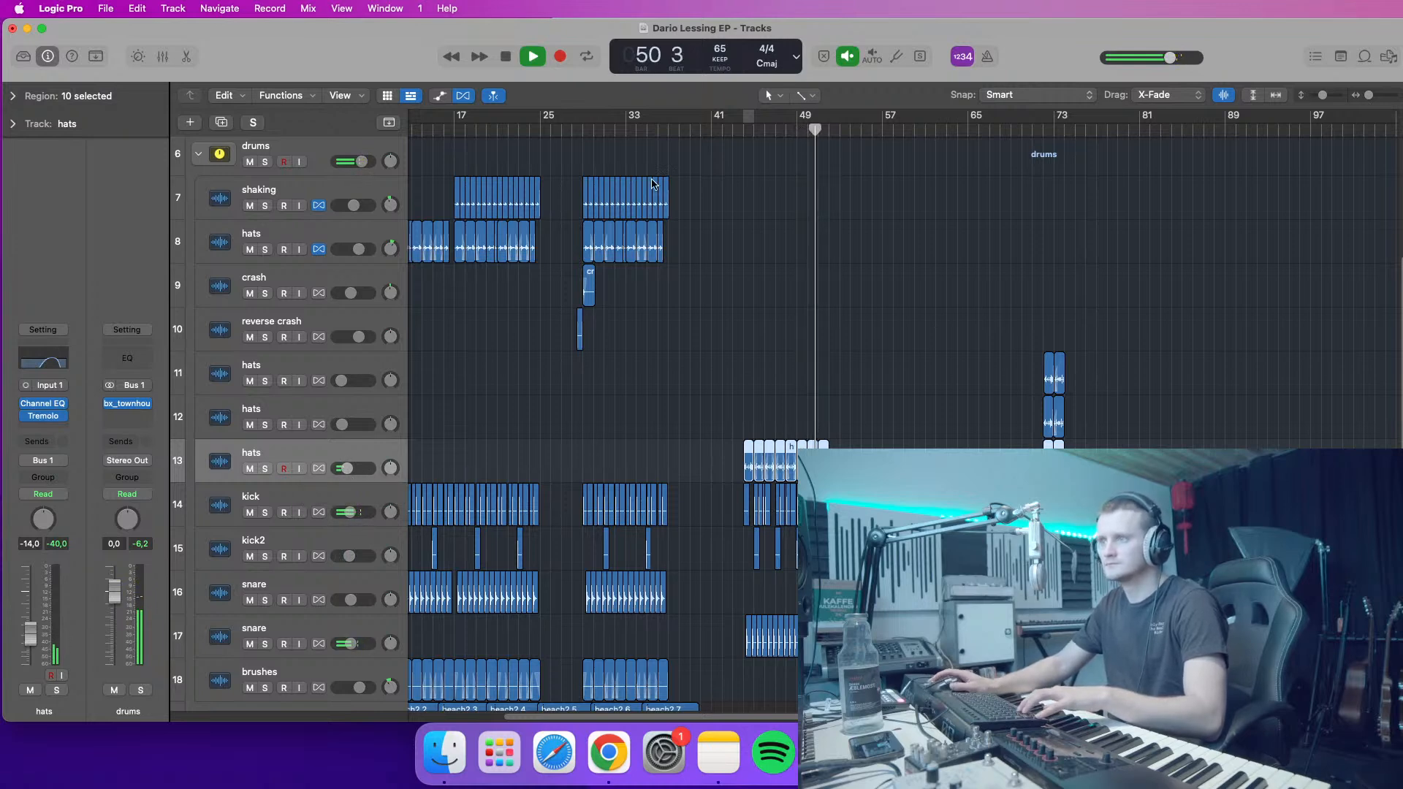
click(630, 129)
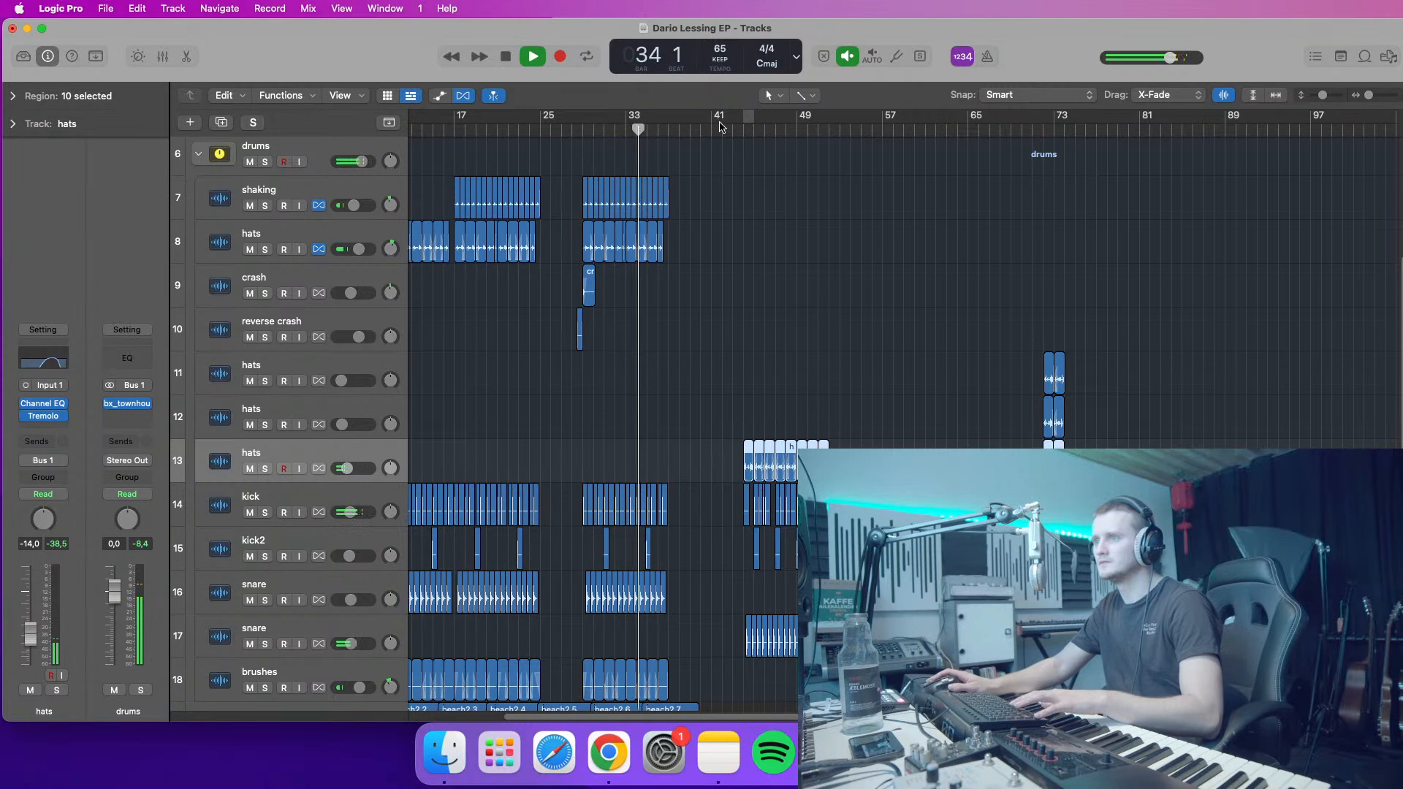
click(745, 129)
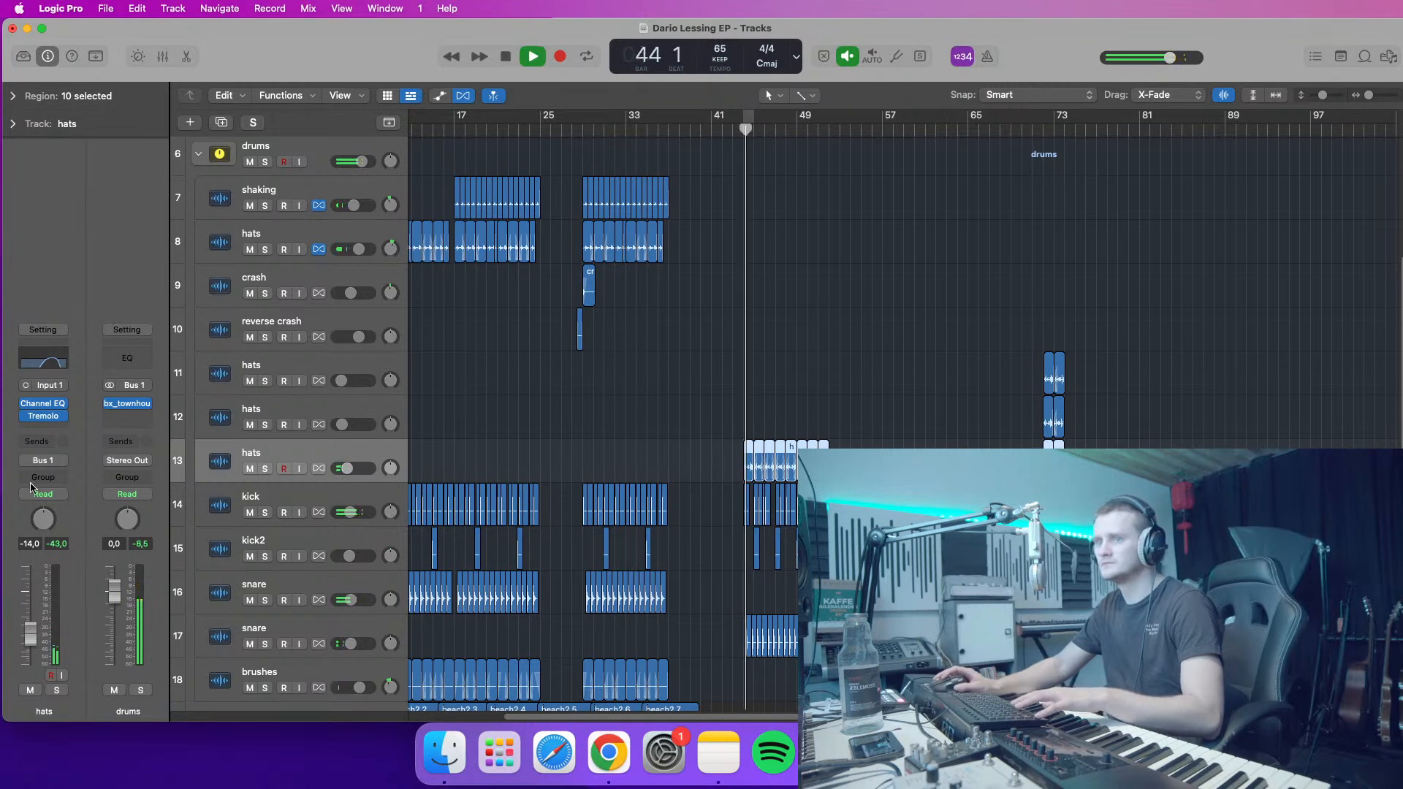
- Inspect the Channel EQ curve on the bottom hats track, close the plug-in and clear the region selection
click(44, 361)
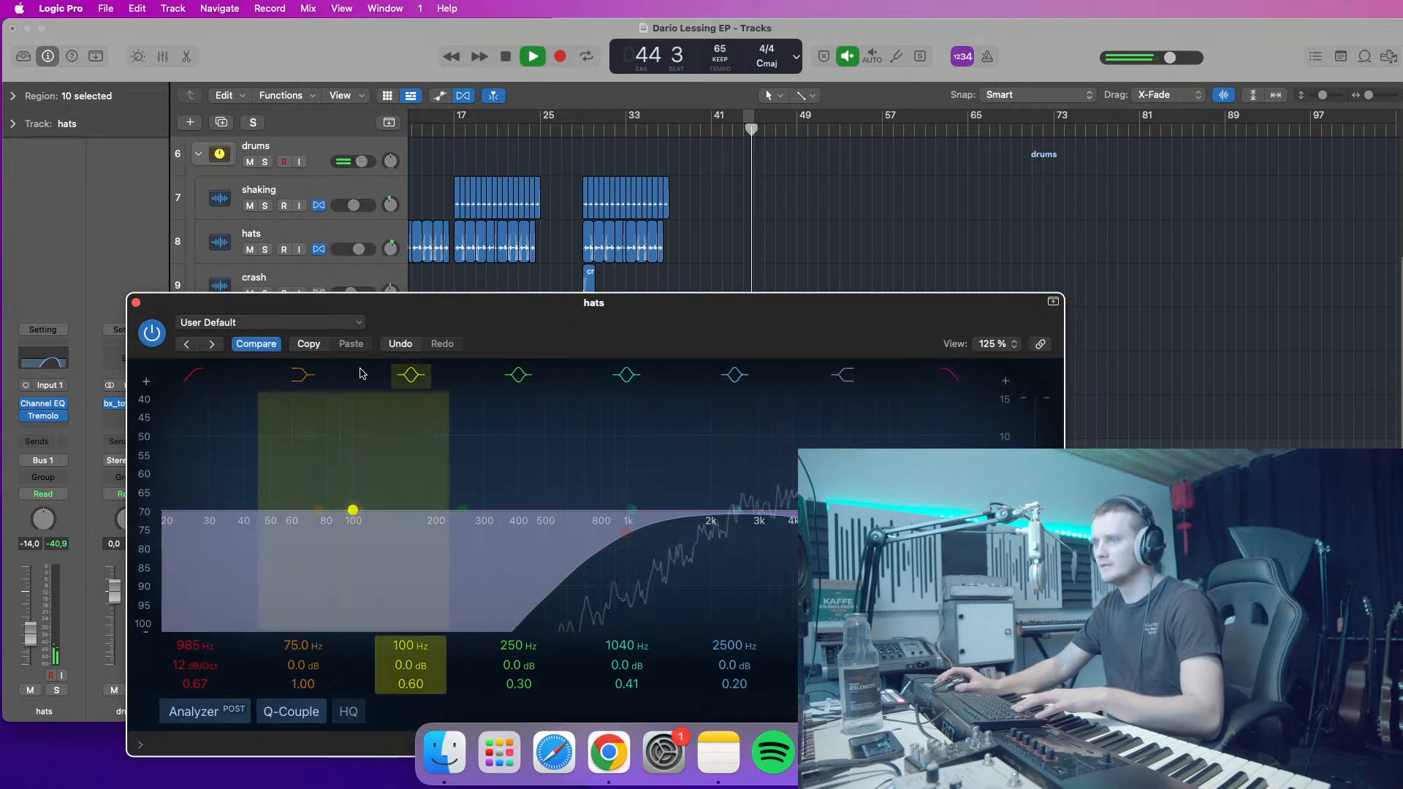
click(136, 303)
drag(1323, 95, 1370, 96)
click(1006, 360)
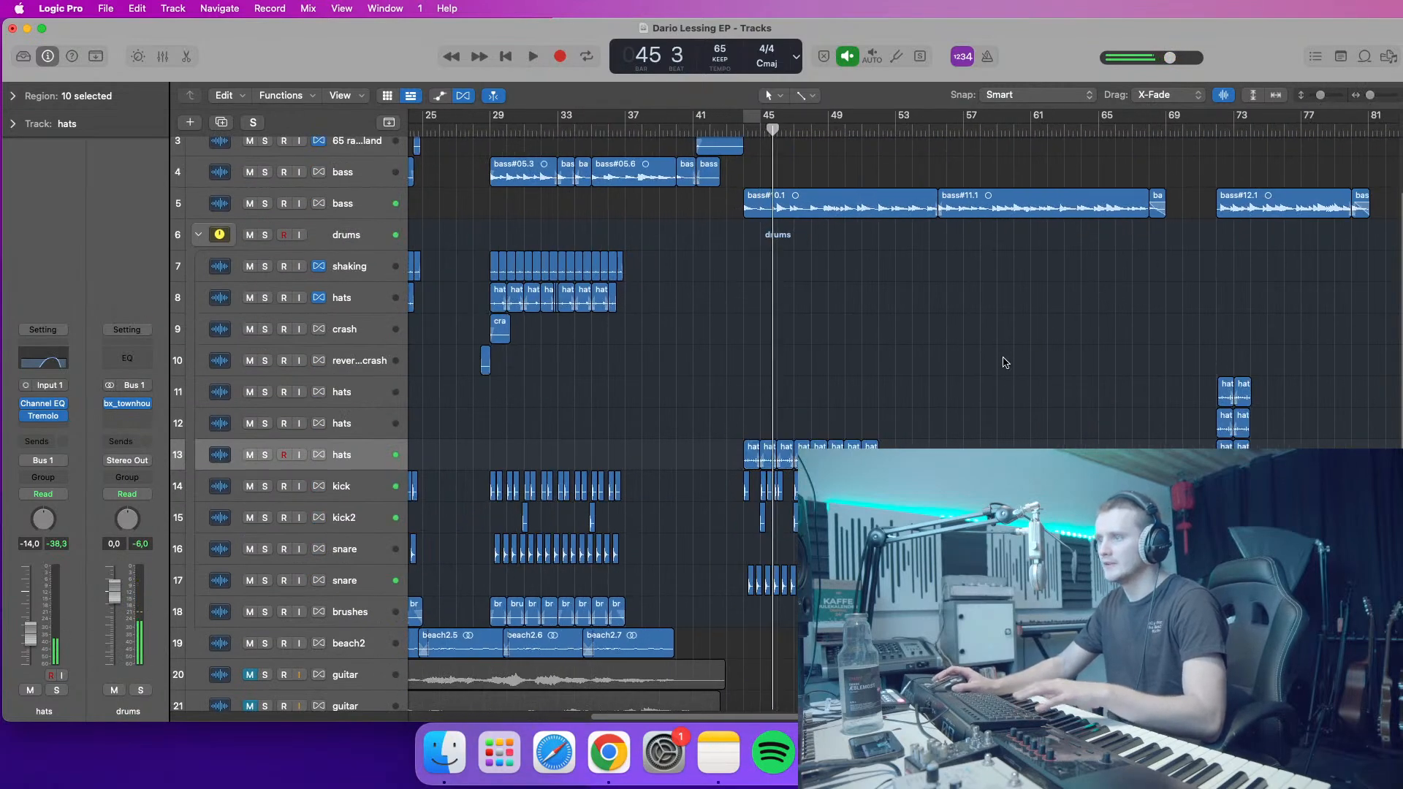
- Select the eight bottom hats regions from bar 44, set their delay to +10 ticks and replay from bar 44
click(742, 130)
drag(1321, 95, 1370, 96)
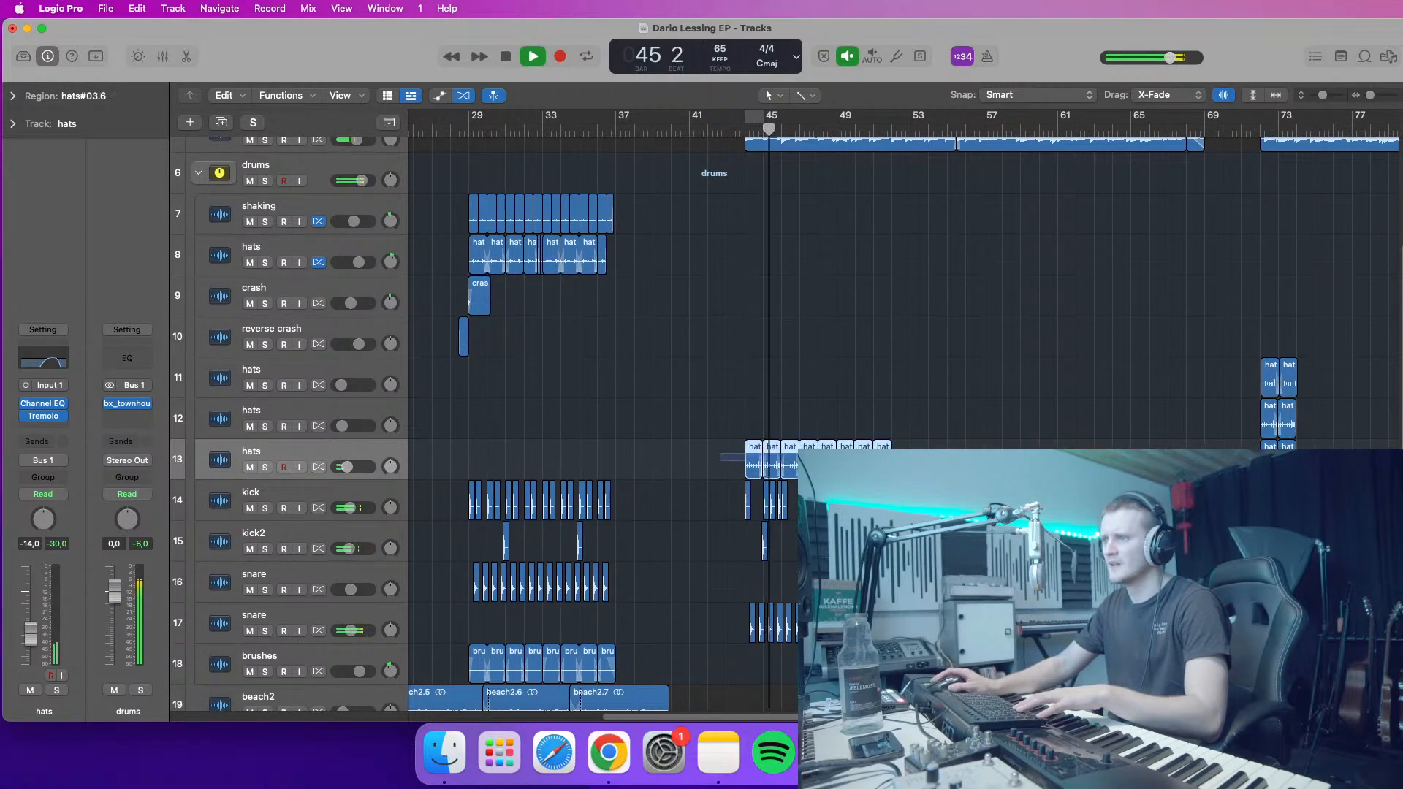
click(13, 96)
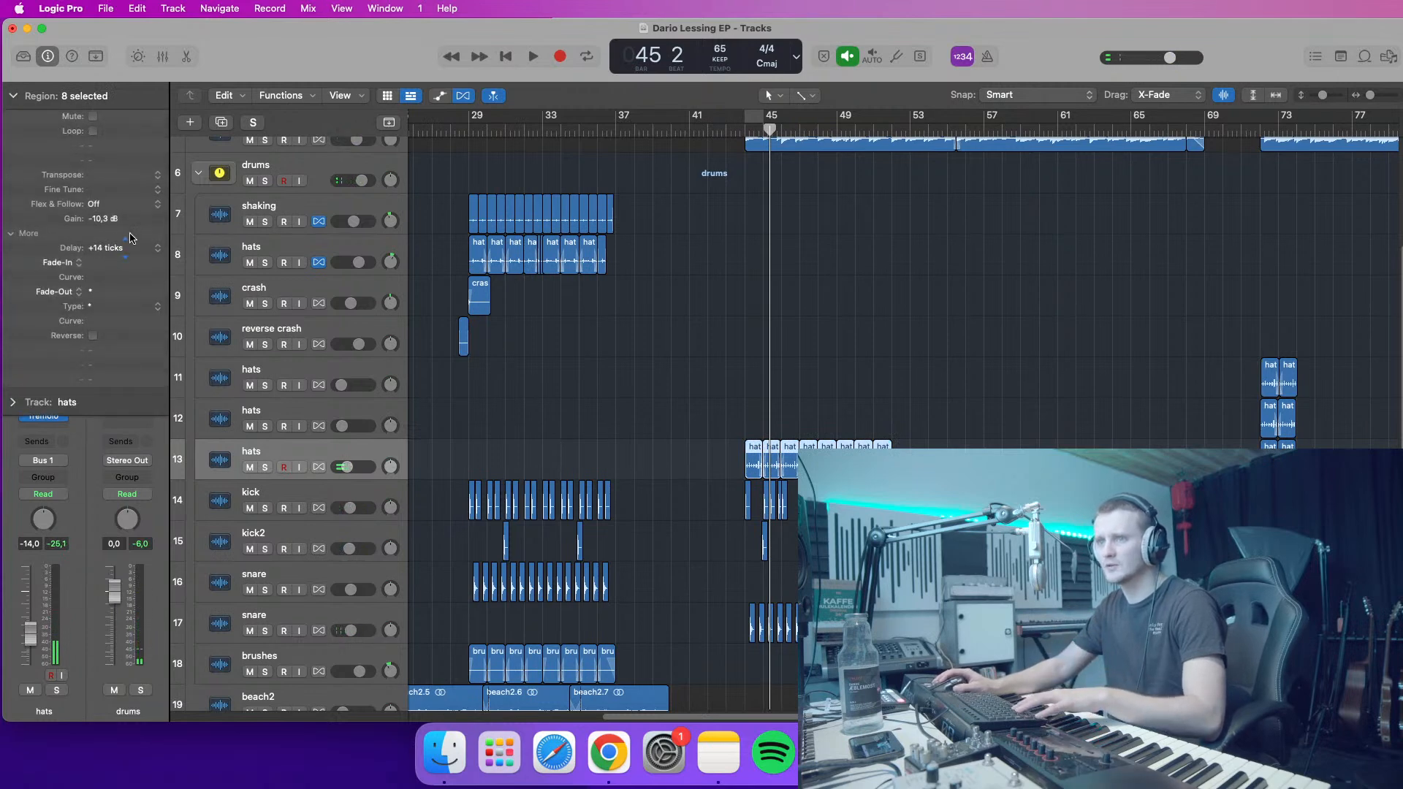
key(space)
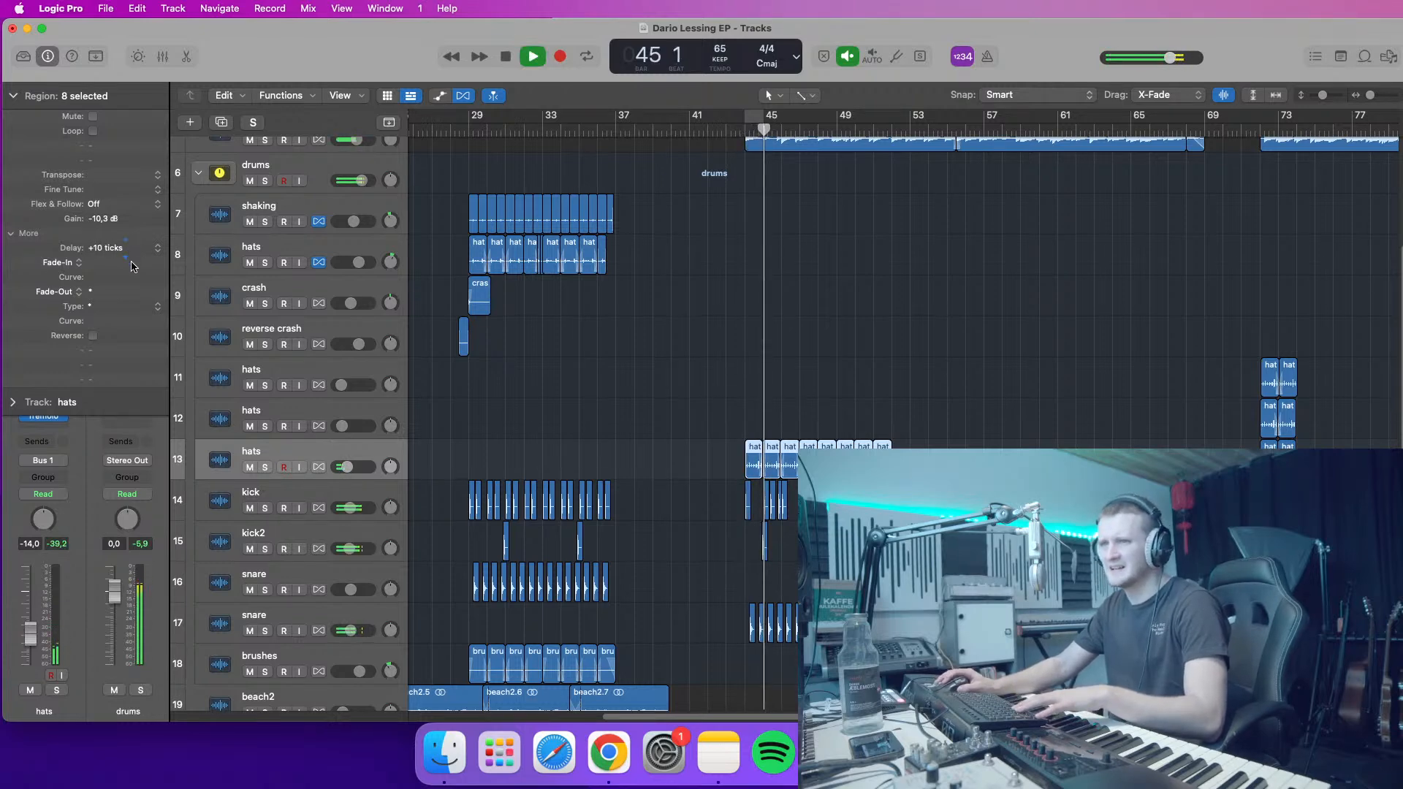
click(744, 131)
key(space)
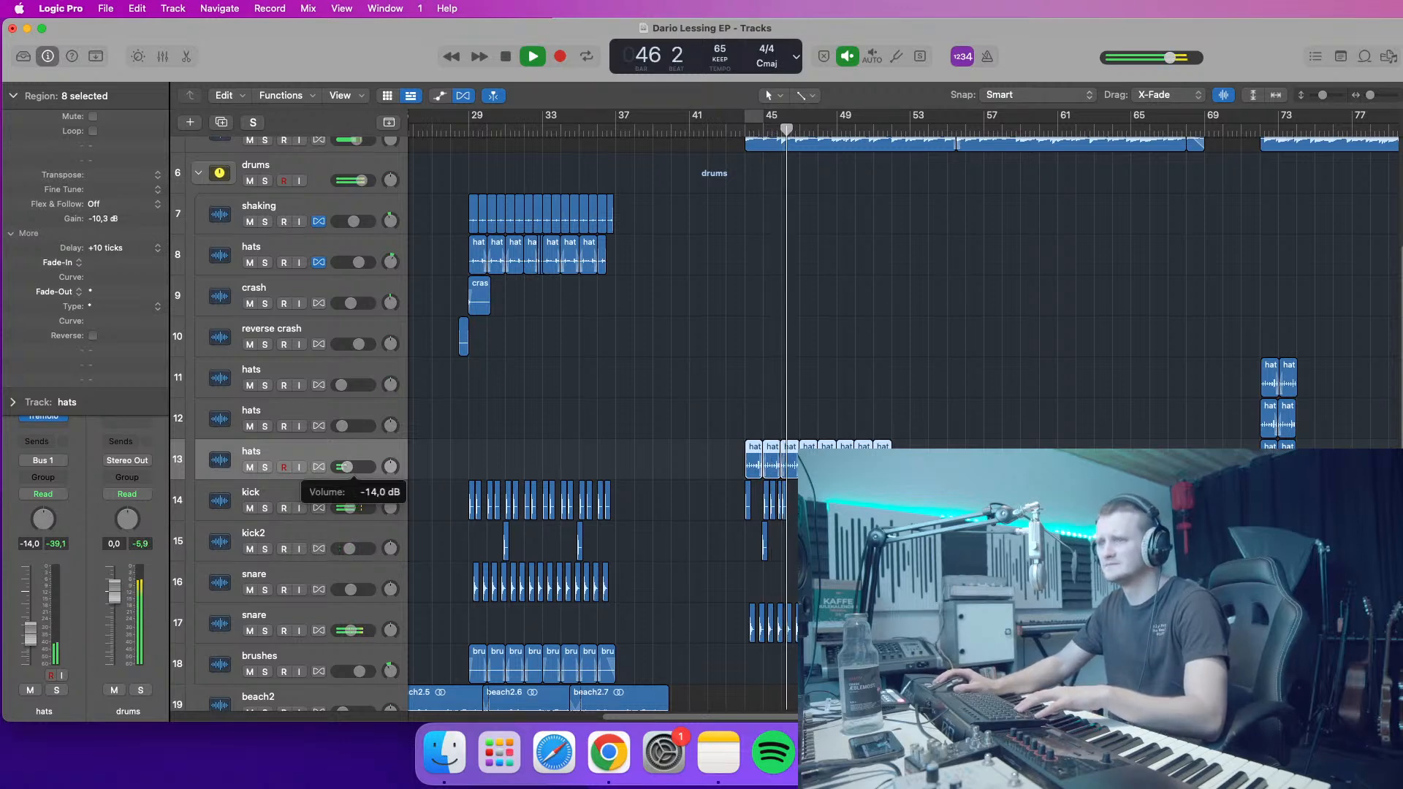
- Reselect the eight bottom hats regions from bar 44 and set their delay to +13 ticks
drag(1323, 96, 1369, 96)
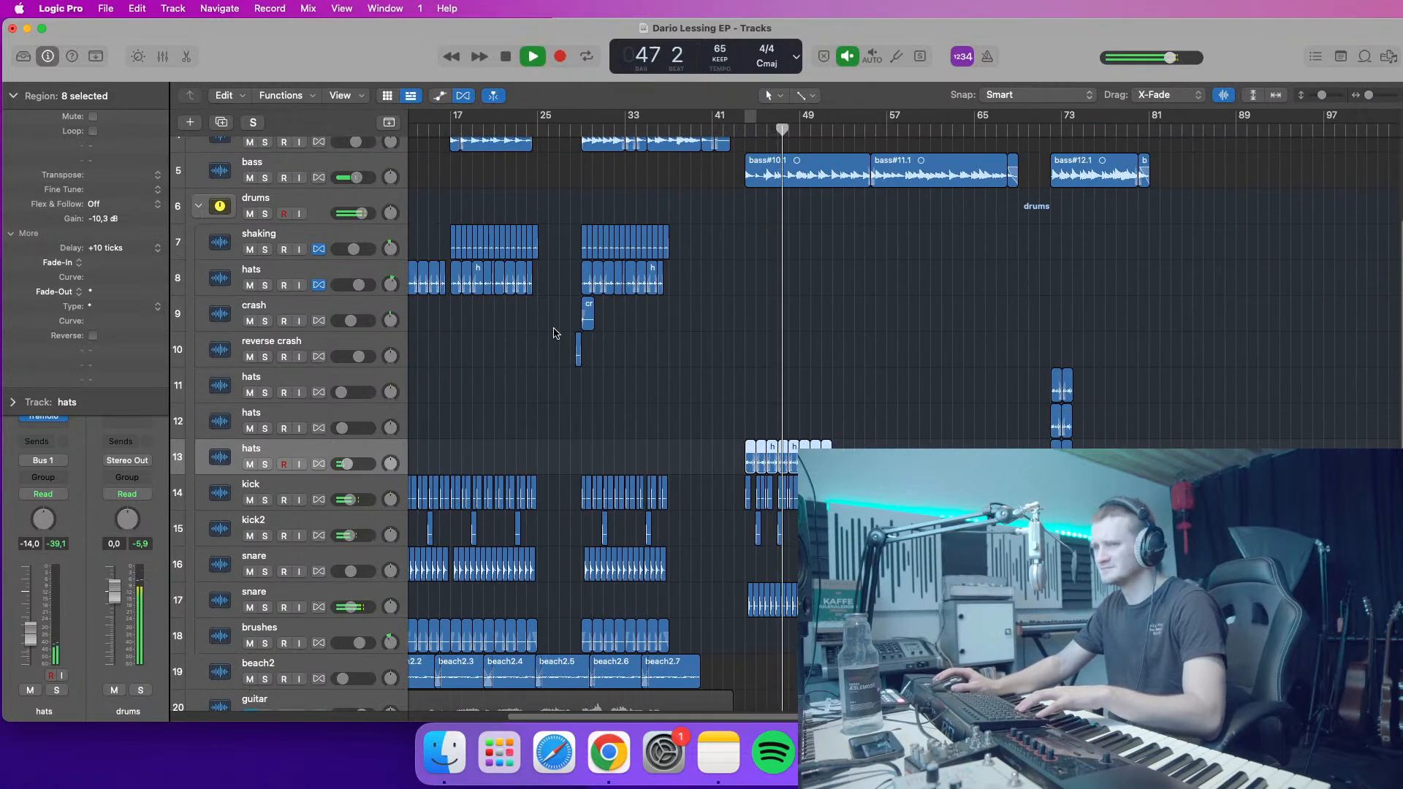
click(868, 383)
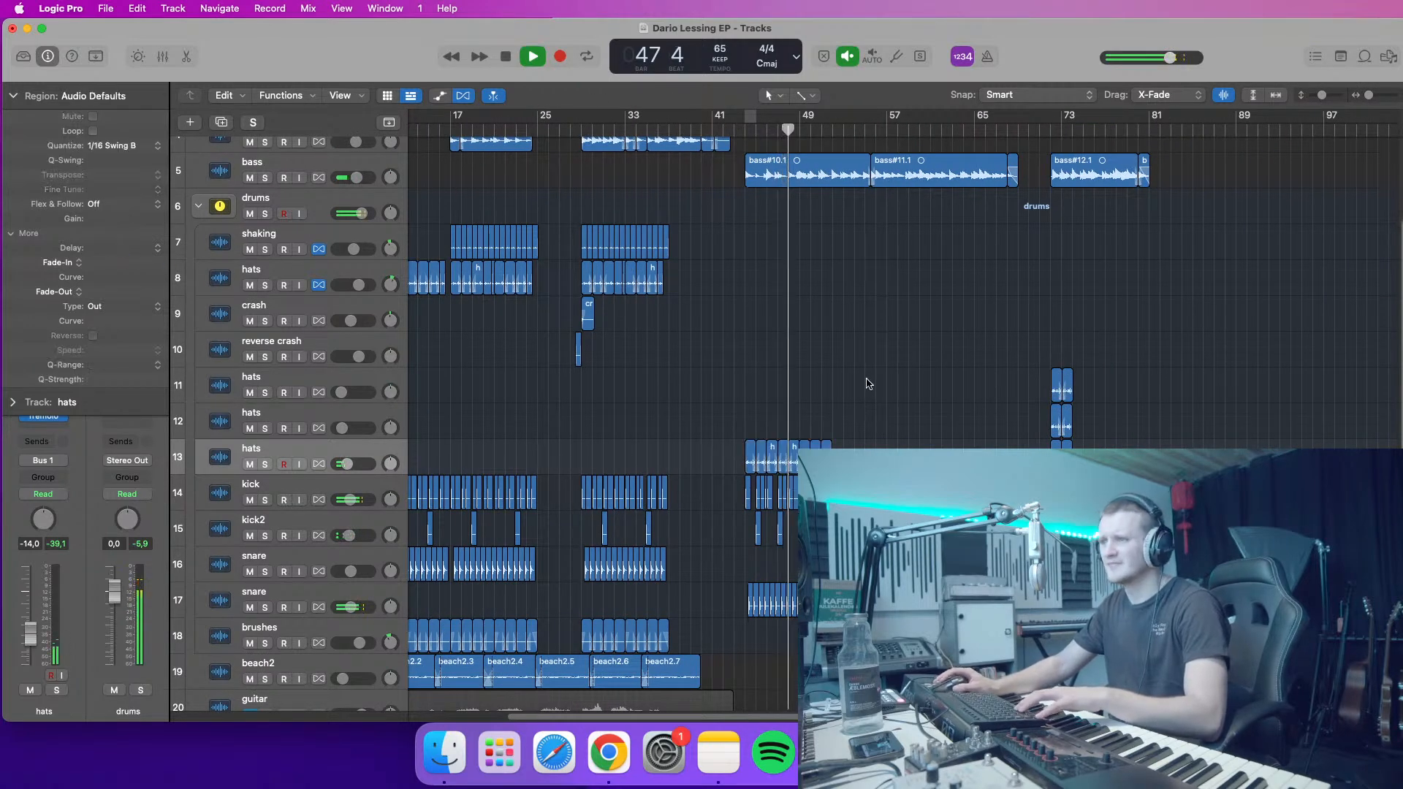
drag(867, 383, 749, 457)
- Duplicate the eight bottom hats regions so they continue from bar 52 to bar 60, and check the join at bar 52
drag(1365, 96, 1373, 96)
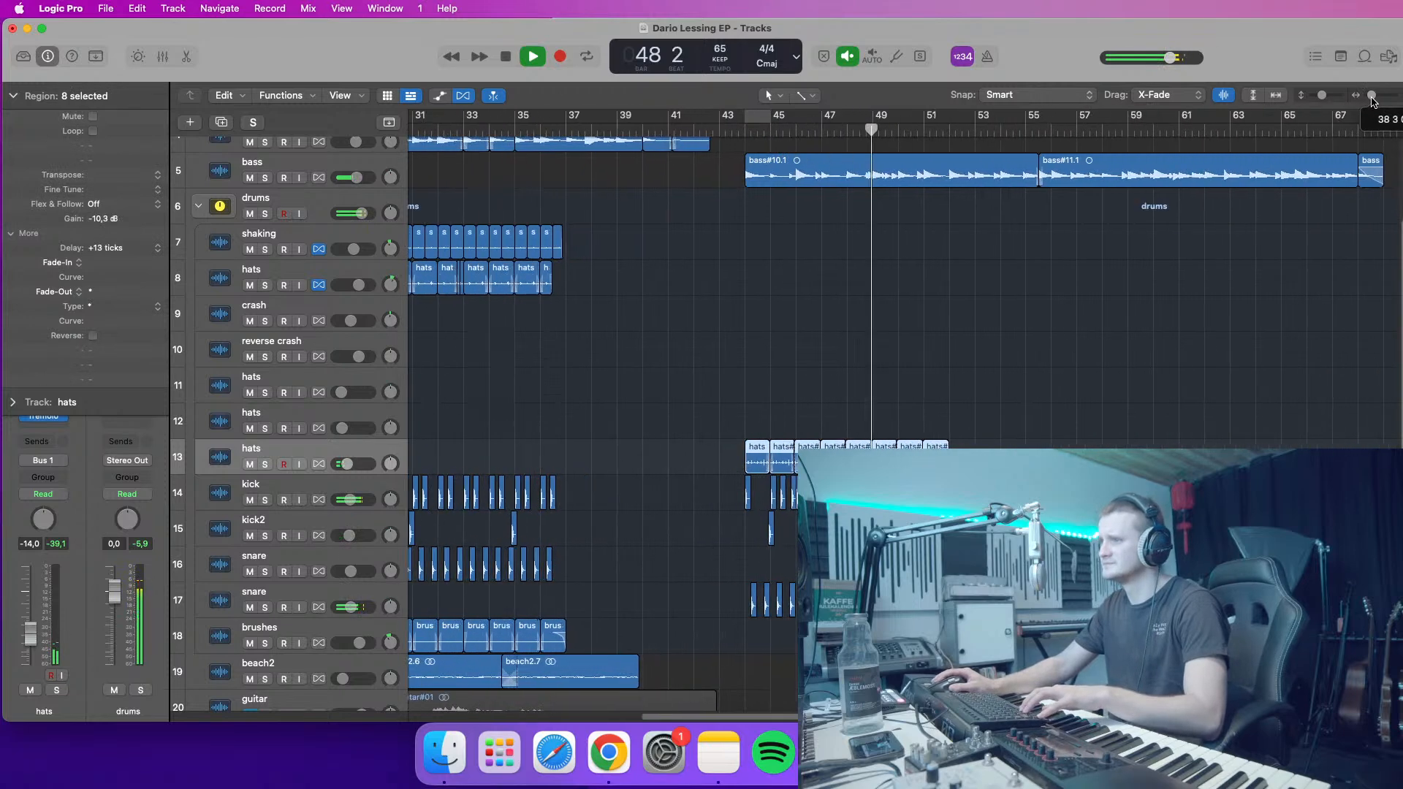
drag(990, 459, 1011, 459)
click(1011, 409)
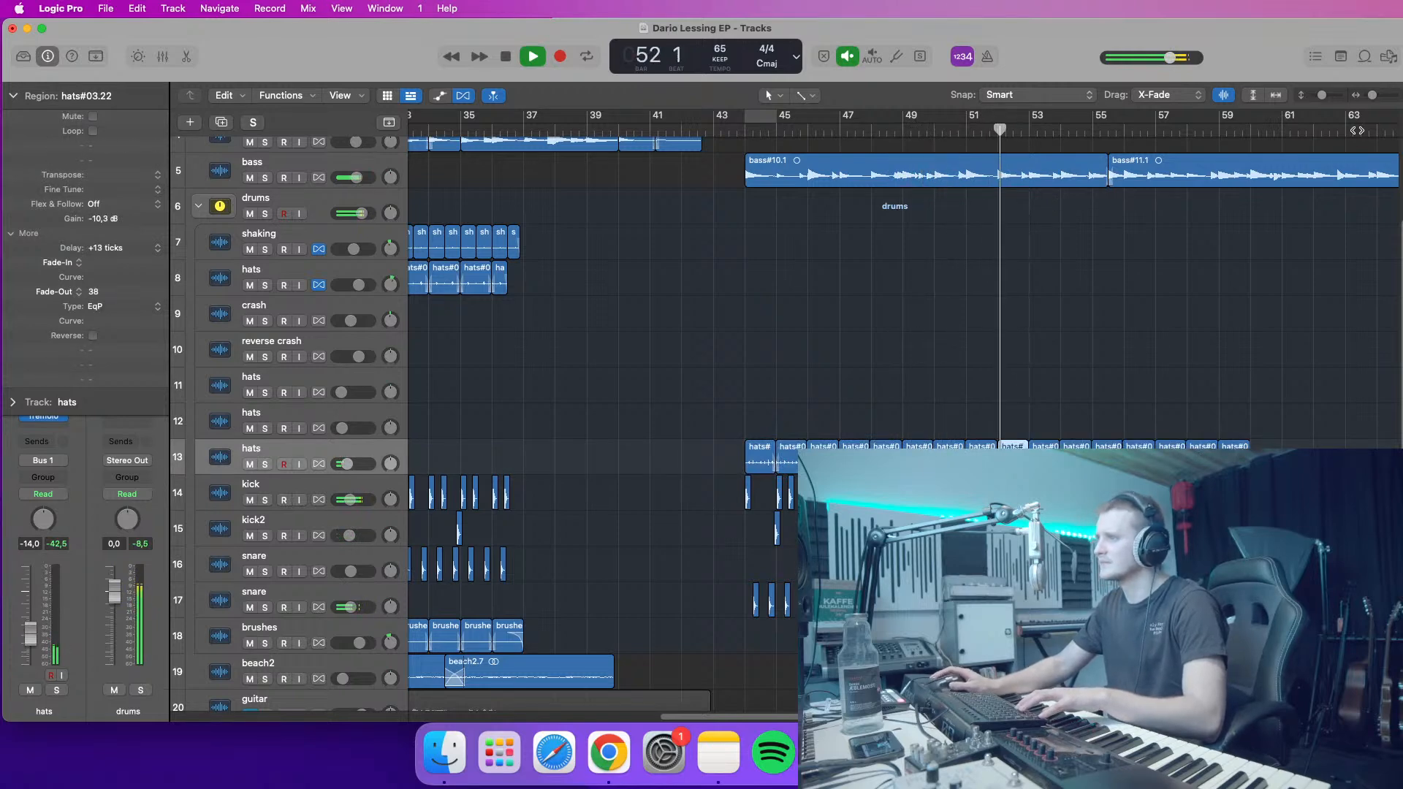
drag(1372, 95, 1380, 95)
drag(994, 459, 994, 459)
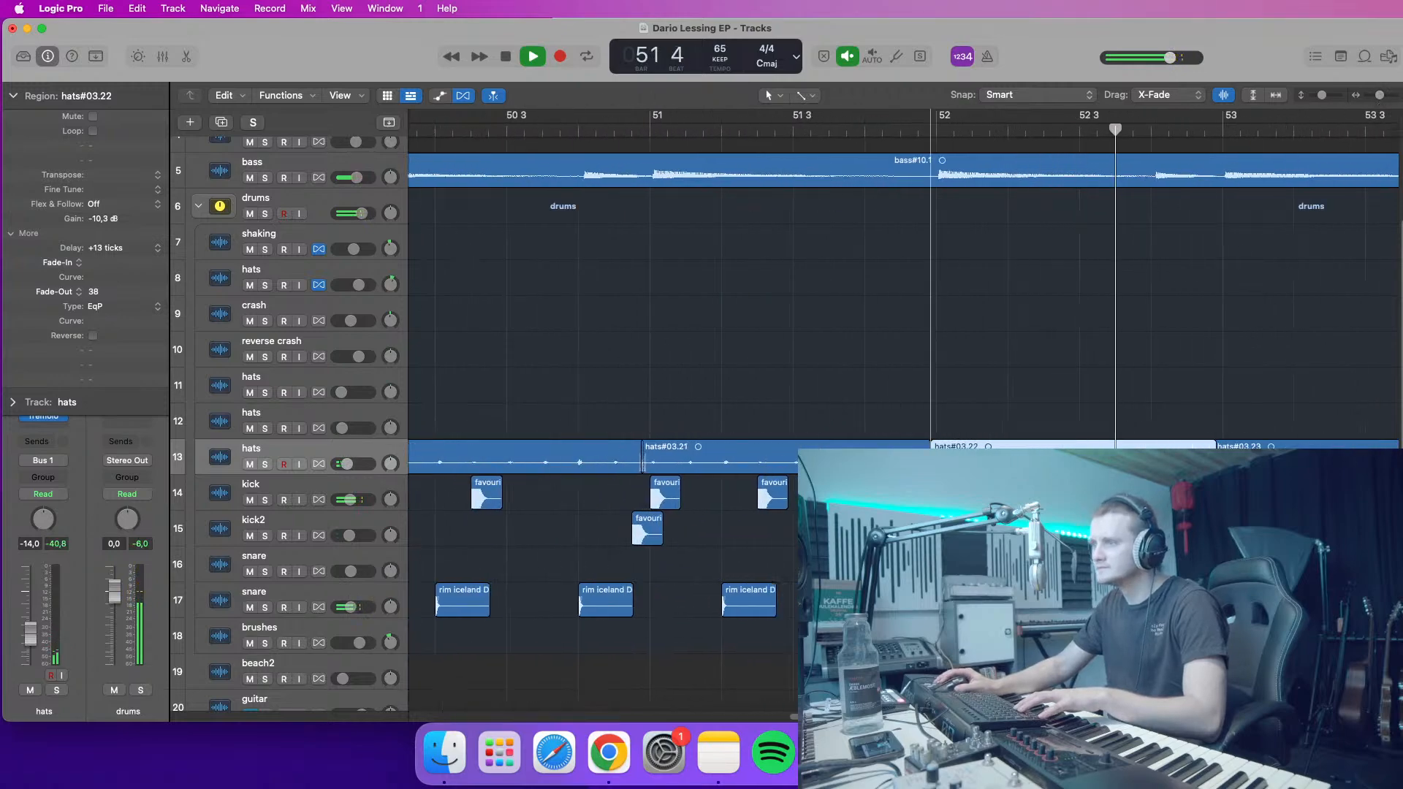
drag(1380, 95, 1372, 101)
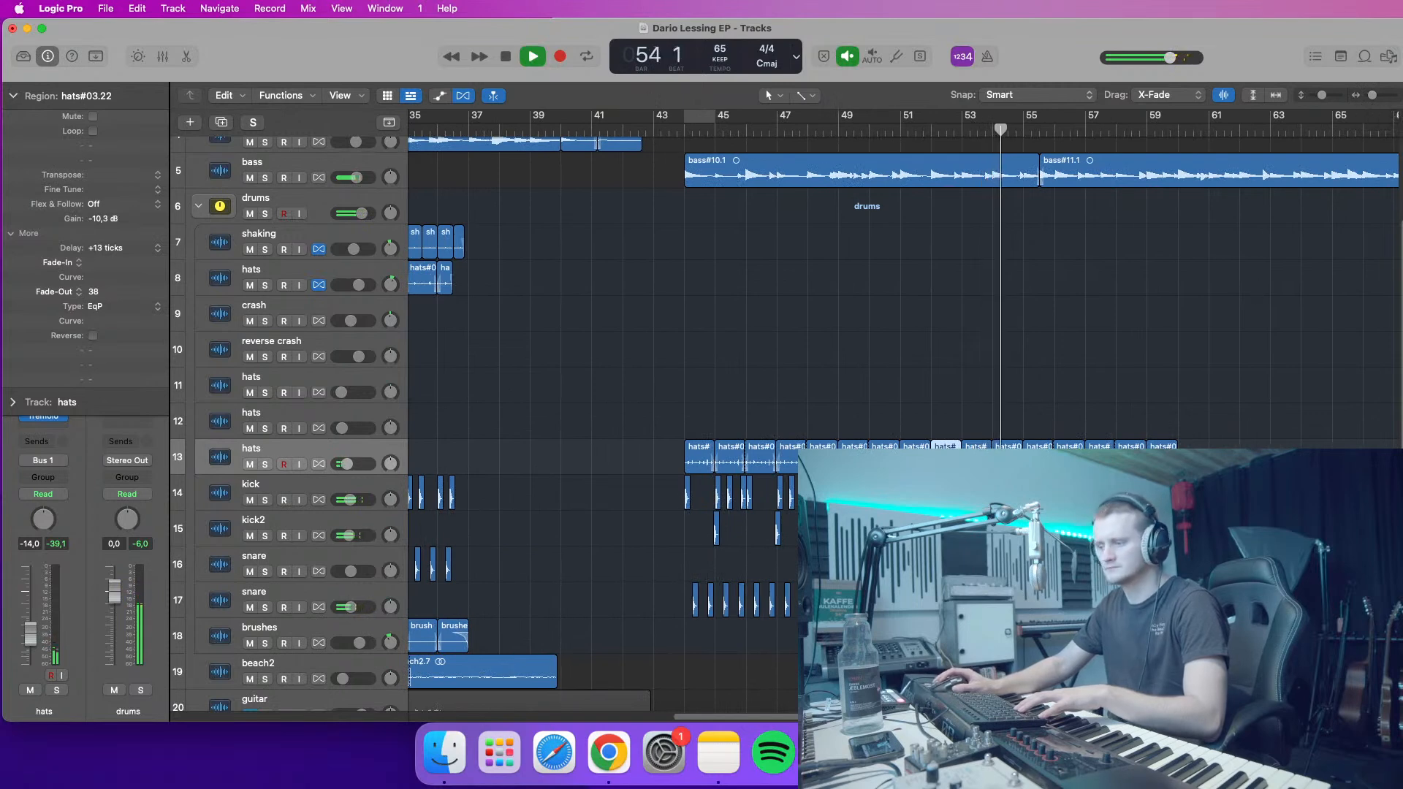
- Stop playback and delete the last four bottom hats regions, between bars 56 and 60
scroll(903, 409, right, 3)
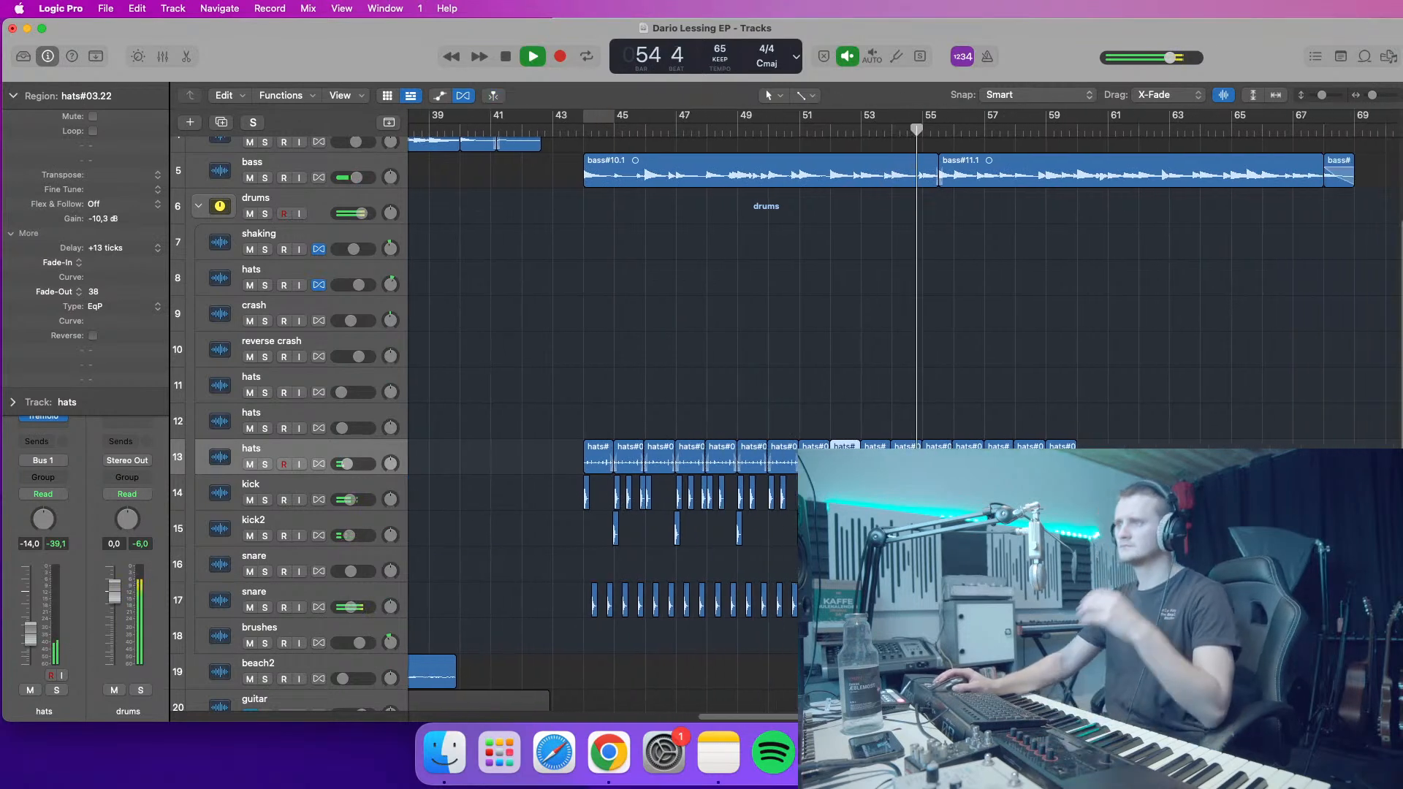
scroll(1248, 230, up, 1)
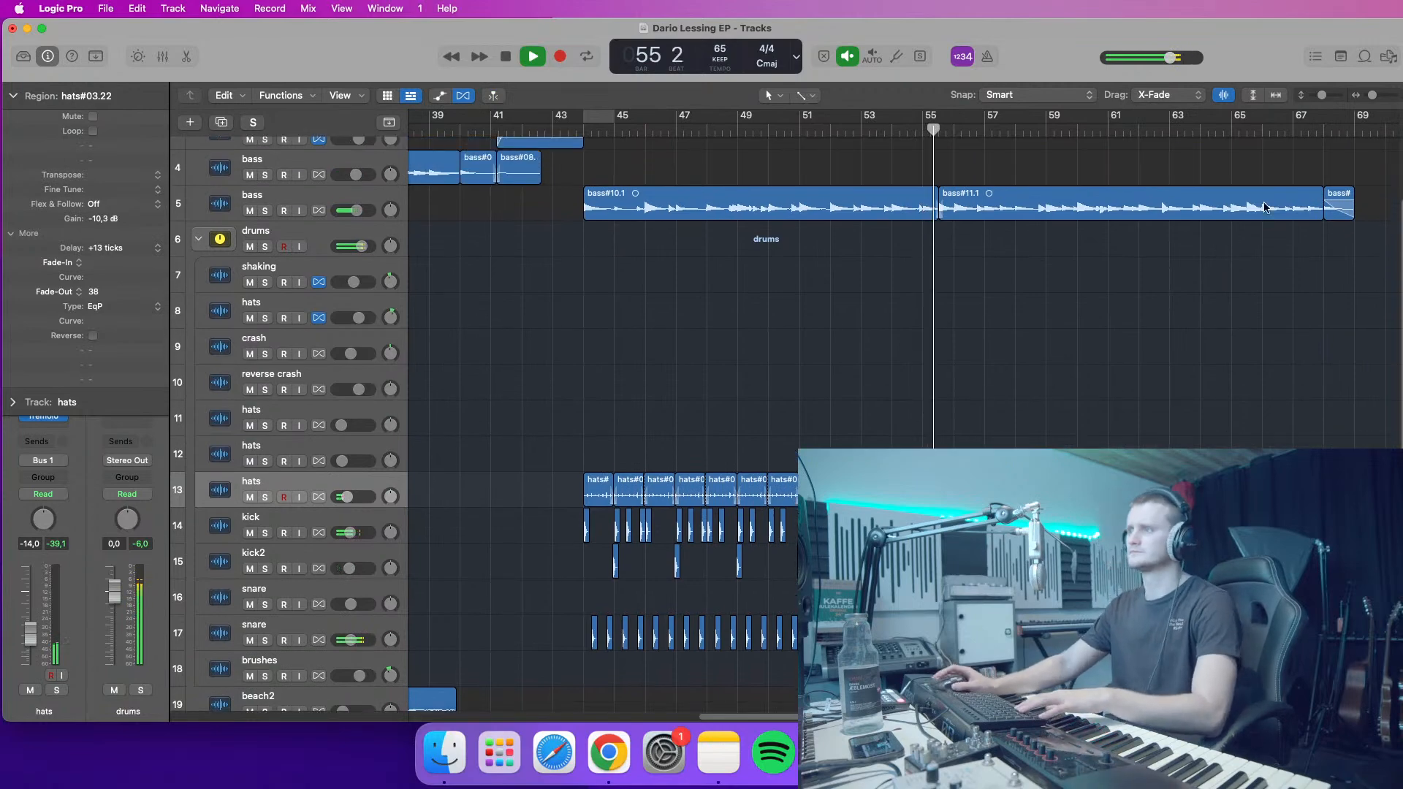
drag(1325, 97, 1319, 97)
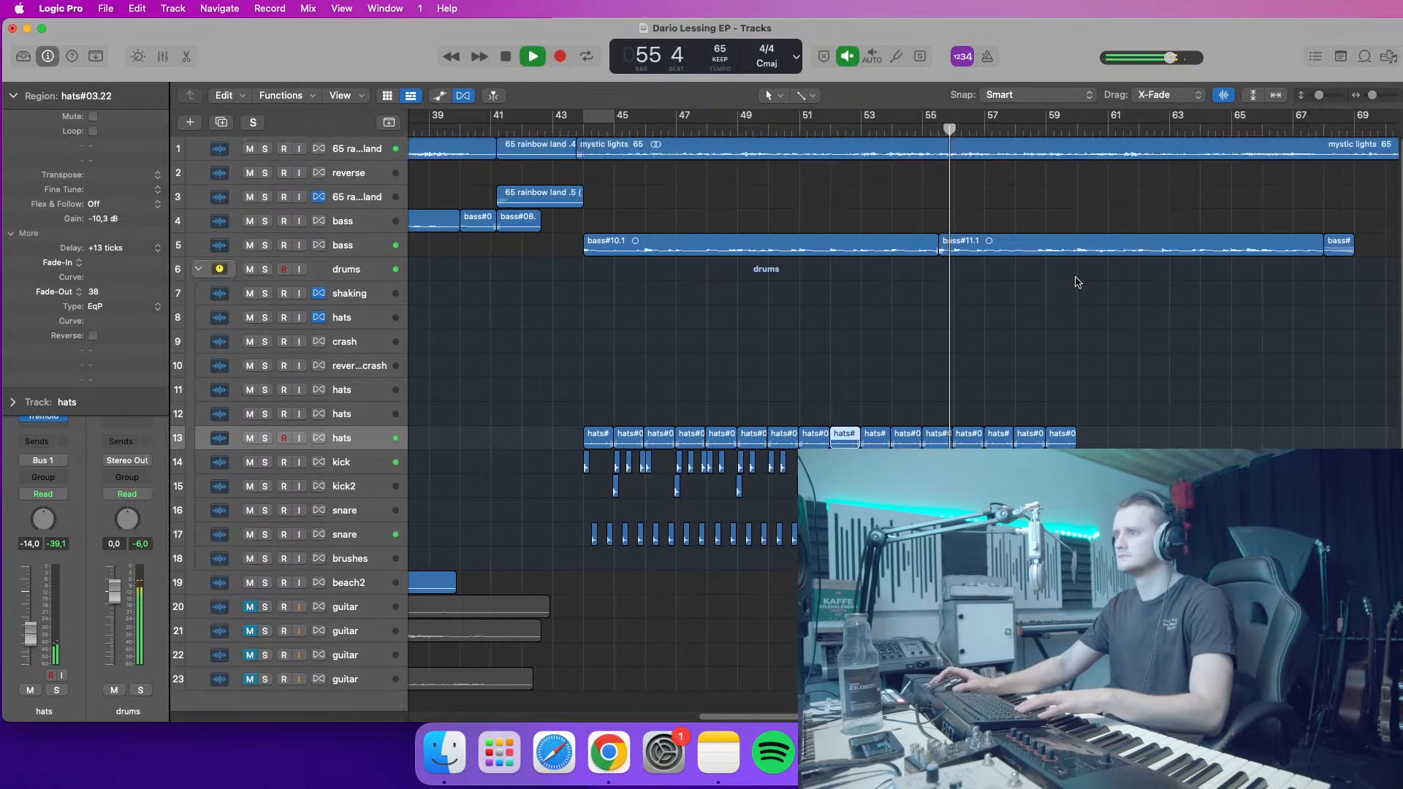
key(space)
drag(971, 414, 1081, 441)
key(Delete)
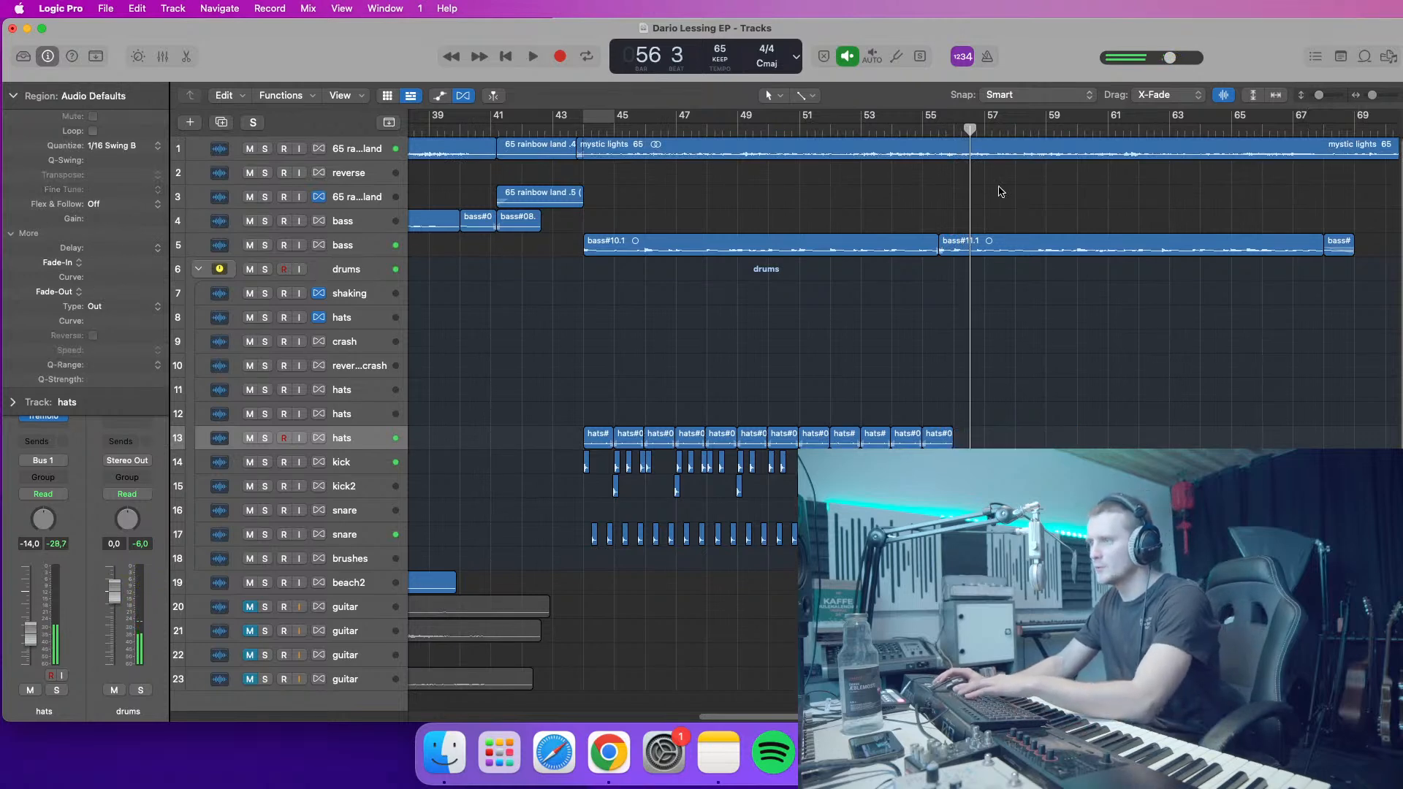
- Replay the passage around bar 55 and split the bass region at beat 4 of bar 55
click(932, 131)
key(space)
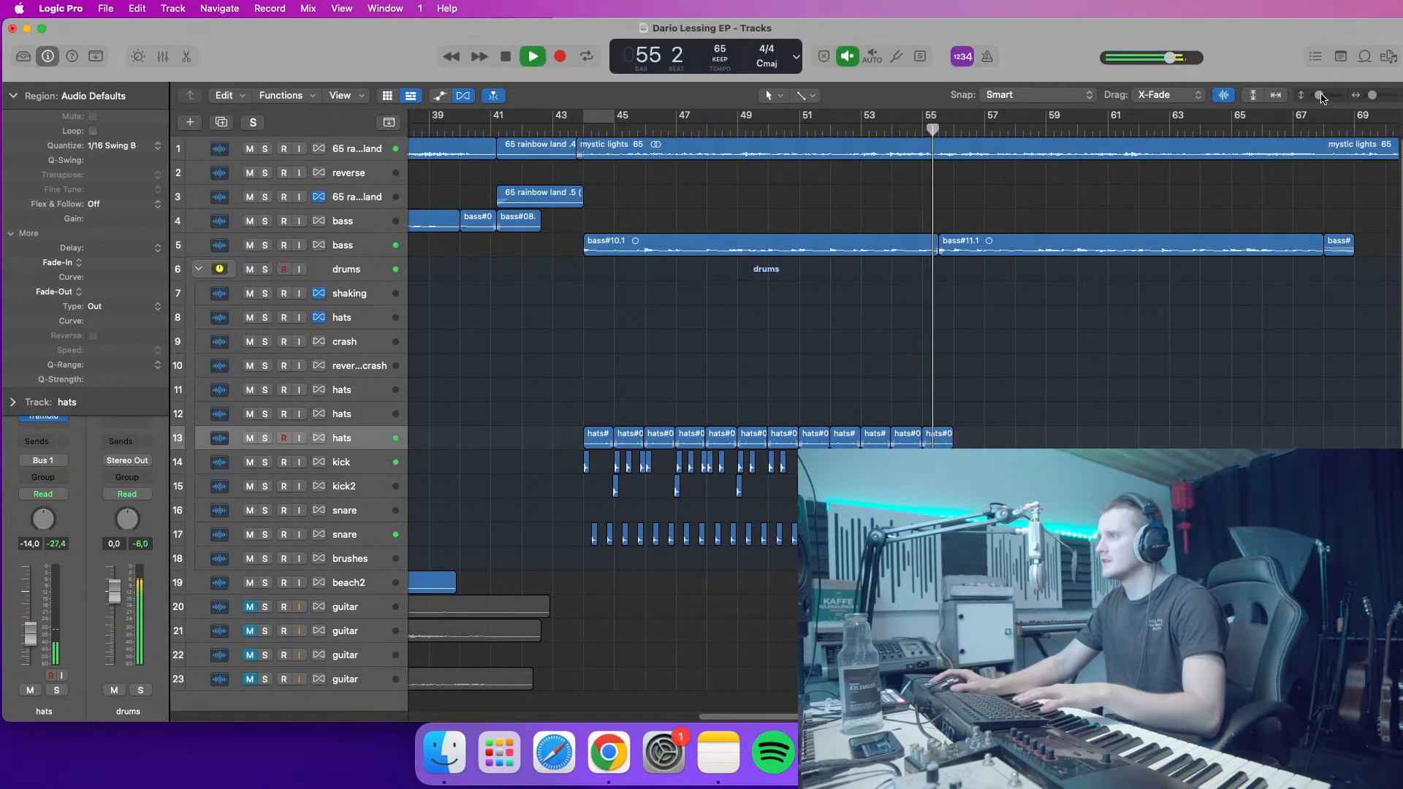
drag(1322, 98, 1324, 97)
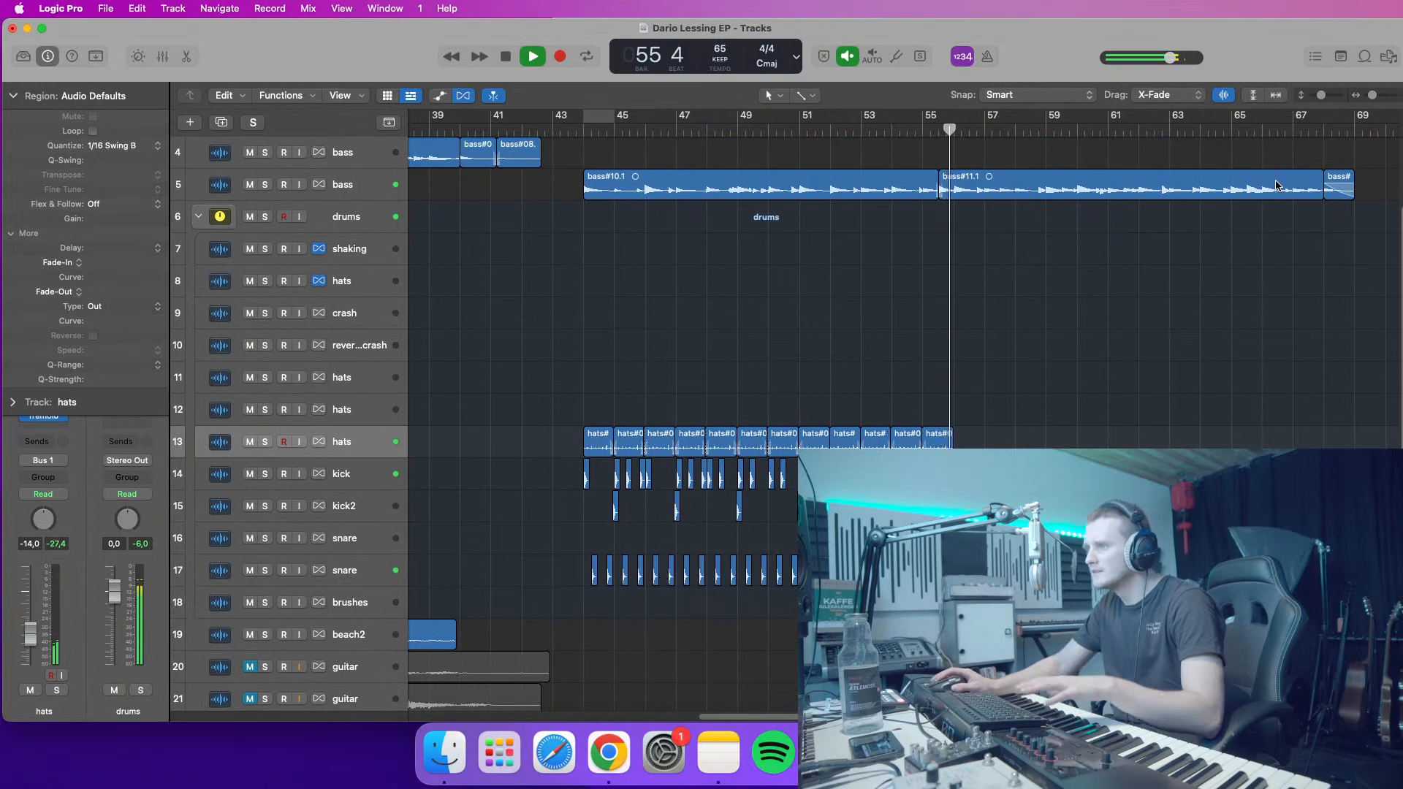
click(922, 130)
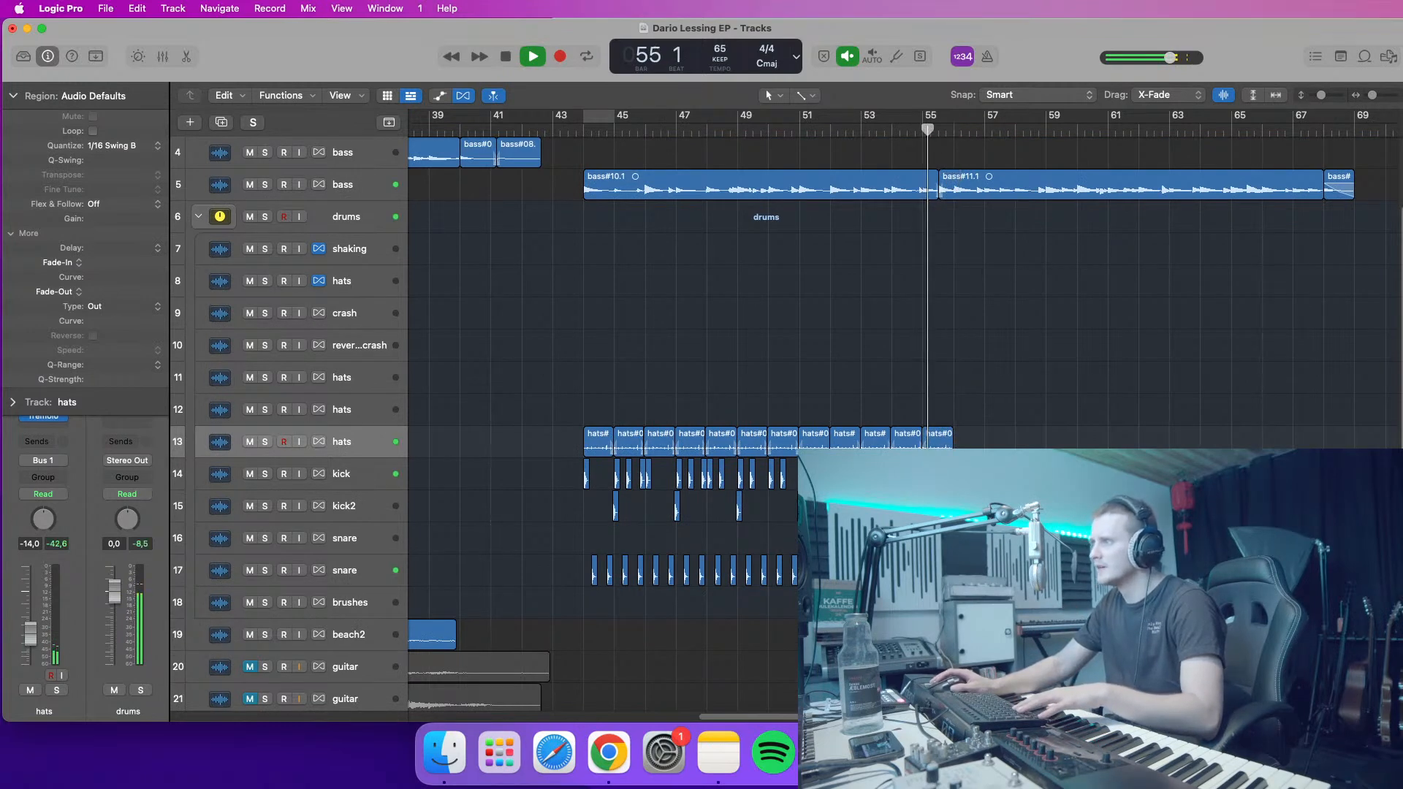
drag(1377, 98, 1383, 98)
key(space)
drag(1018, 128, 777, 196)
key(space)
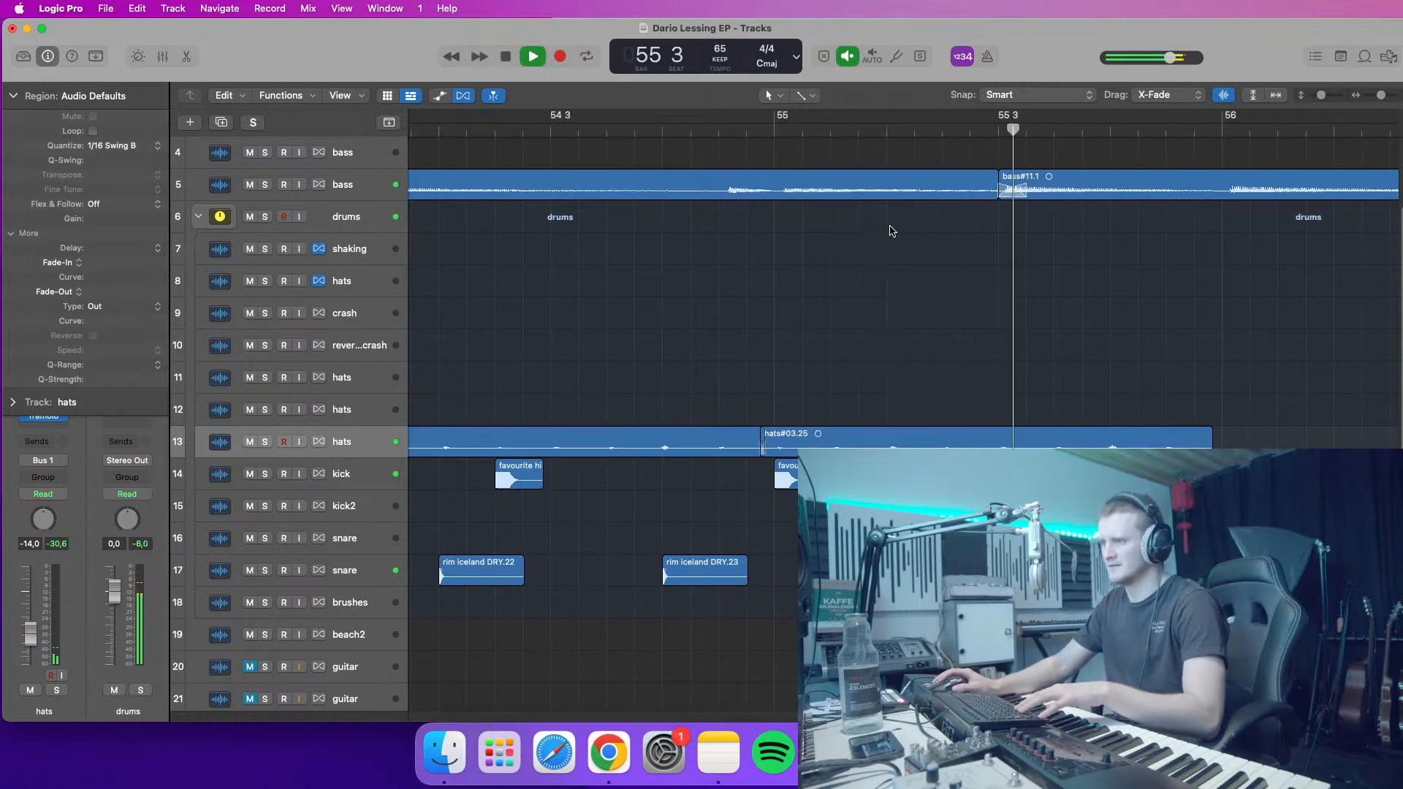
key(space)
key(super+t)
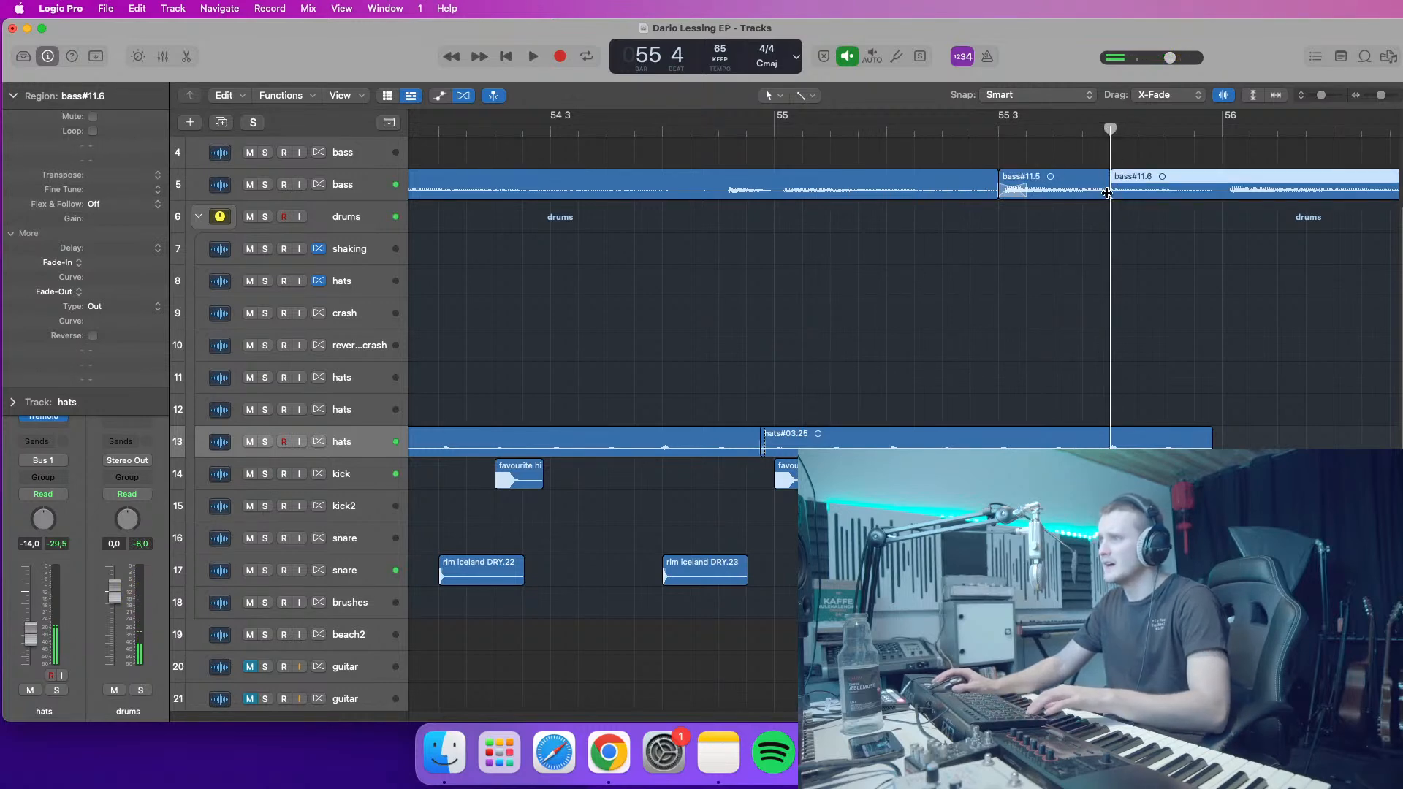
- Try a fade-in of 1030 on the bass region after the split and play the transition
click(1106, 193)
click(1113, 191)
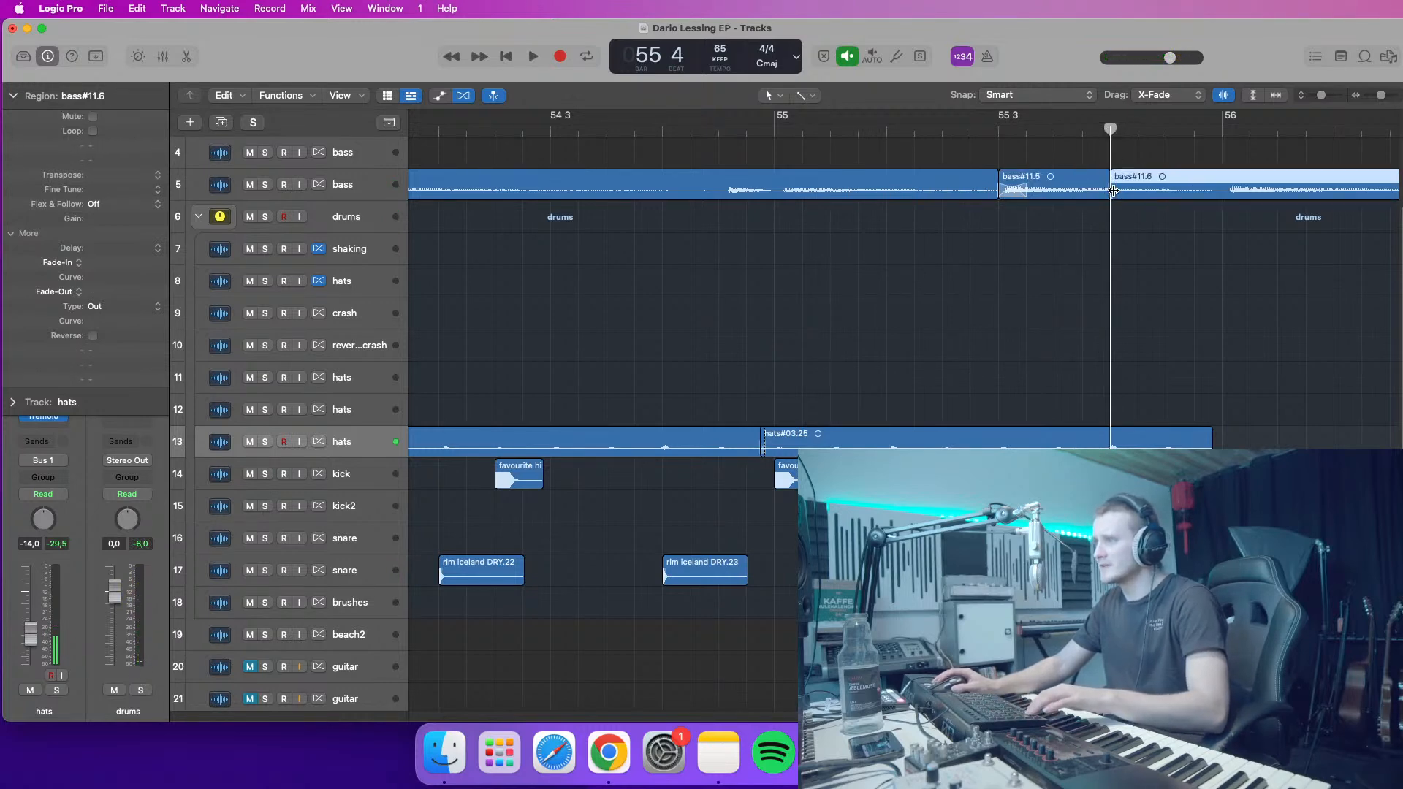
click(1032, 131)
key(space)
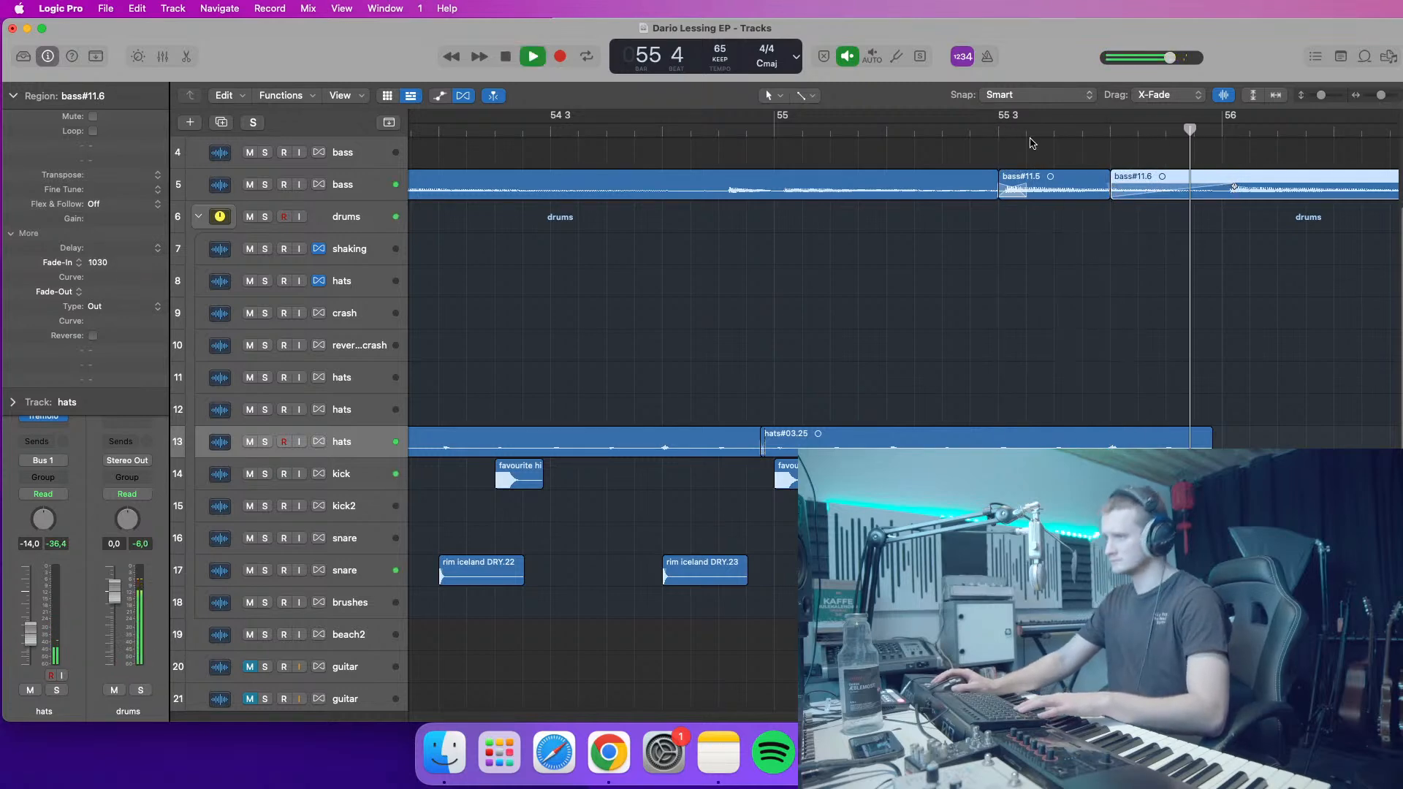
key(space)
- Trim the second bass region to start at bar 56 with a fade-in of 18, leaving a one-beat gap
click(1110, 130)
scroll(1118, 190, up, 3)
click(1120, 281)
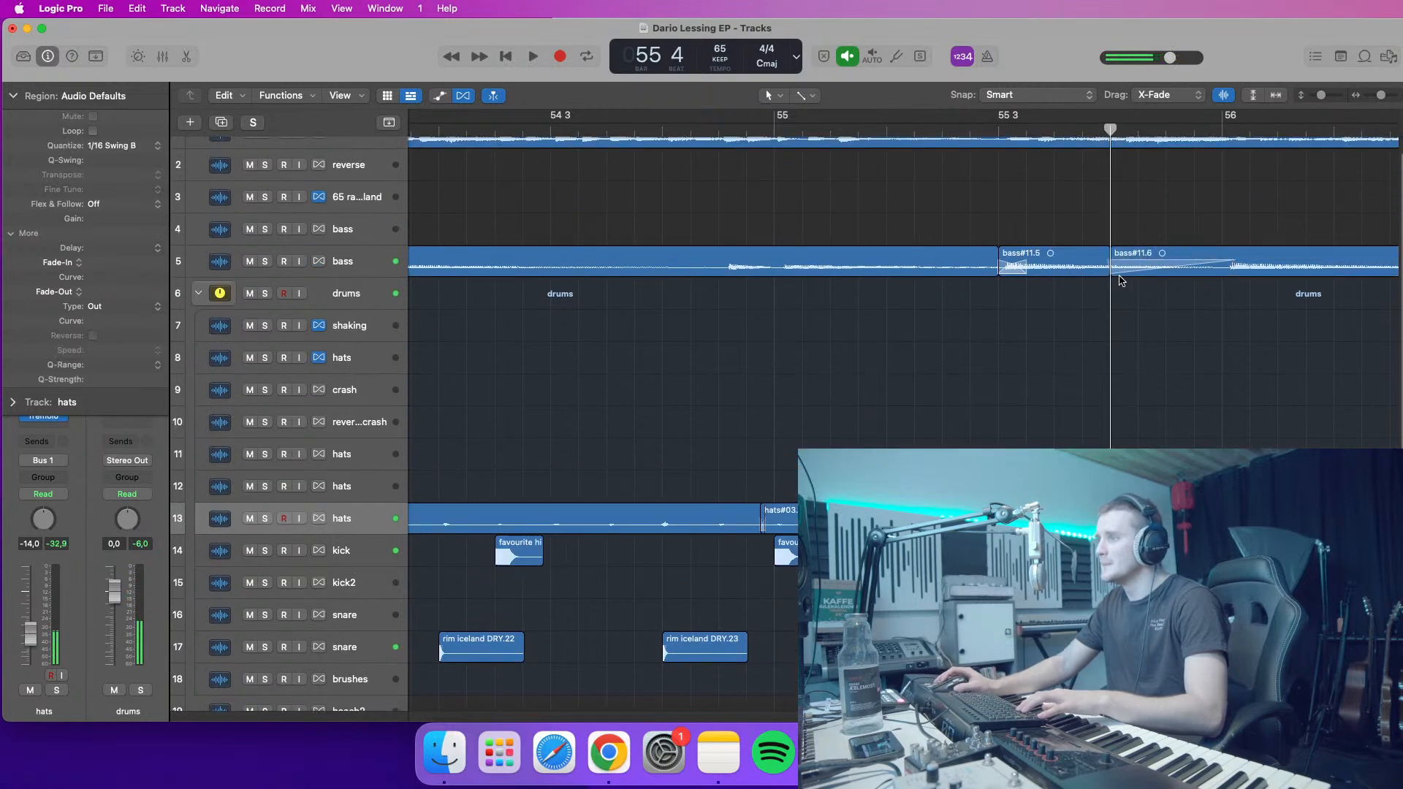
drag(1114, 275, 1225, 273)
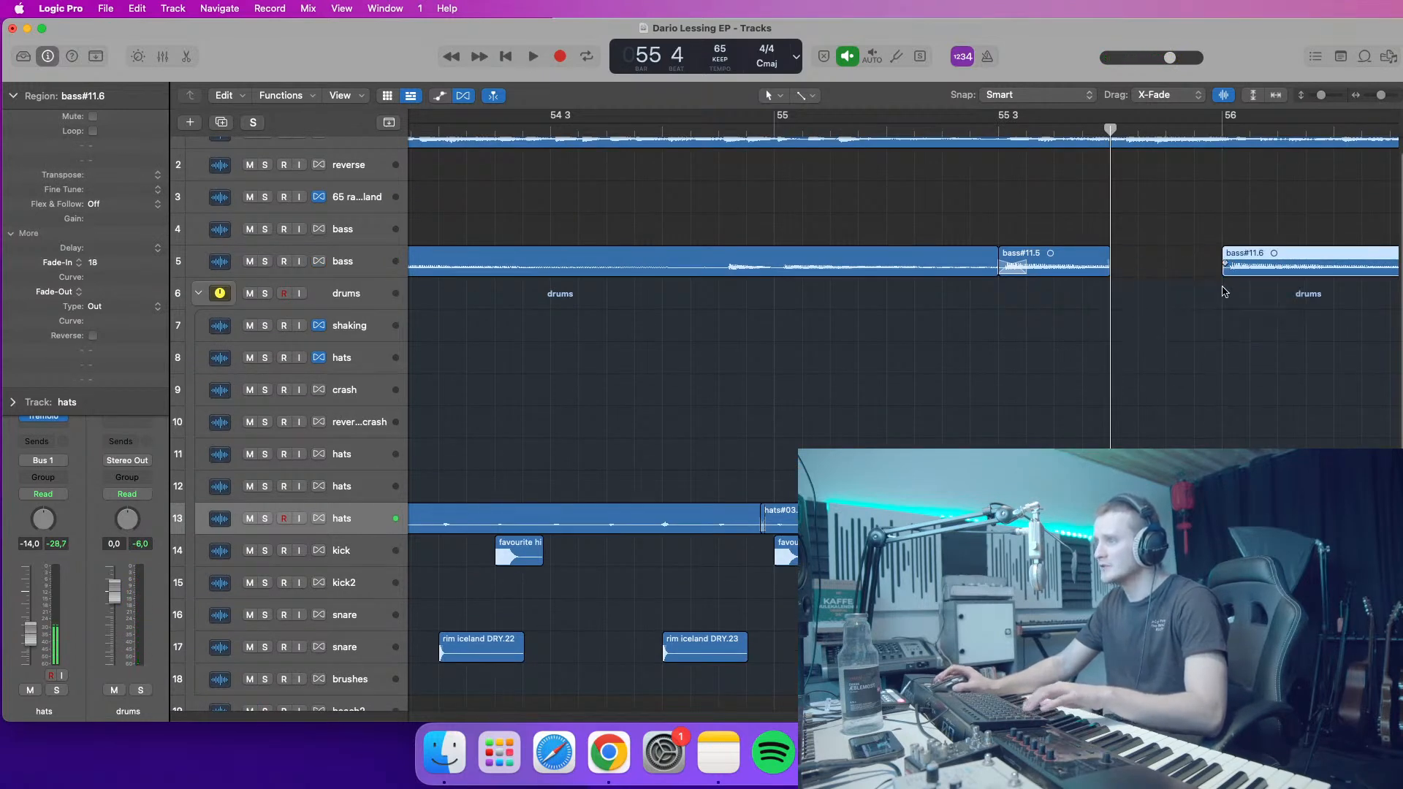
- Cut the last bottom hats region off at beat 4 of bar 55 and replay the break into bar 56
click(1213, 519)
key(Delete)
scroll(1199, 511, down, 3)
click(892, 131)
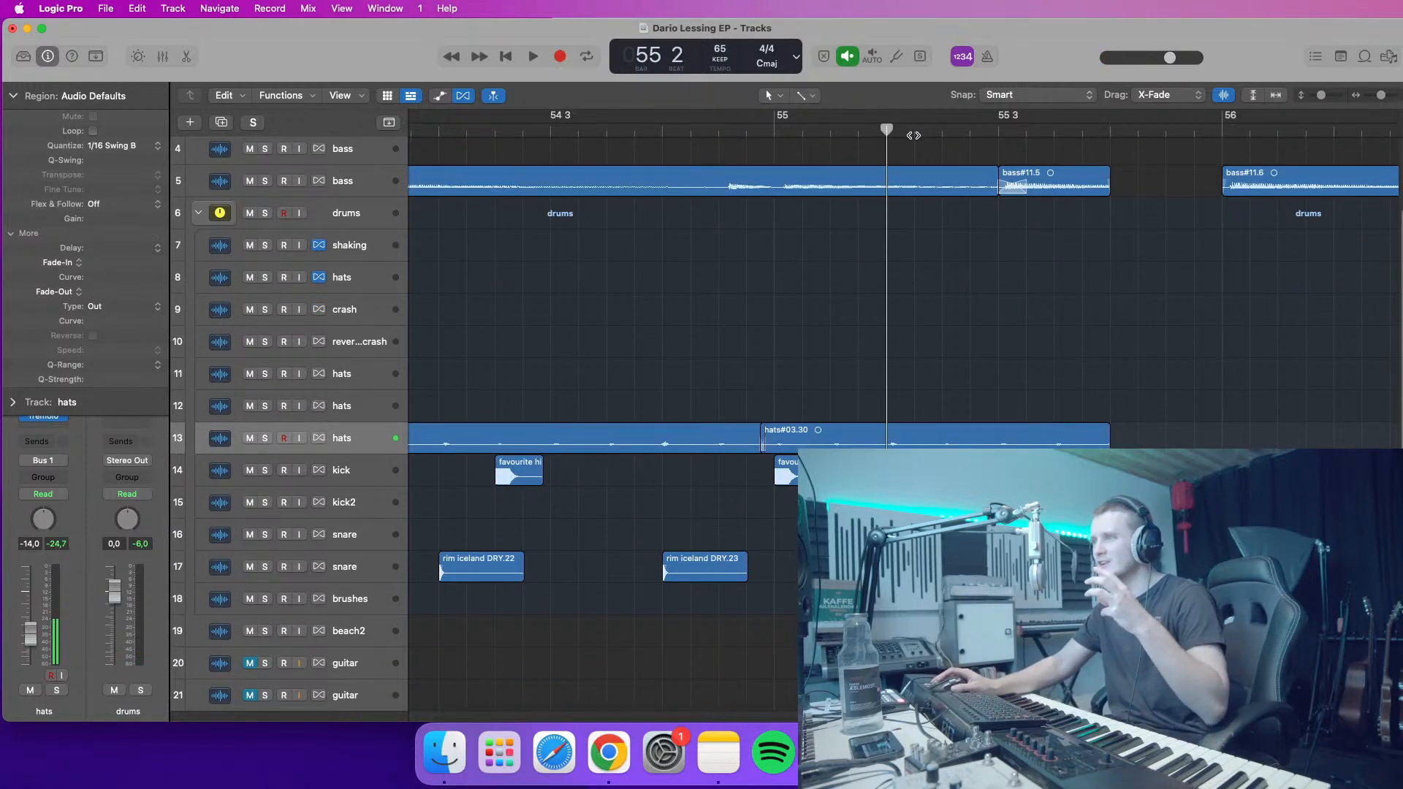
key(space)
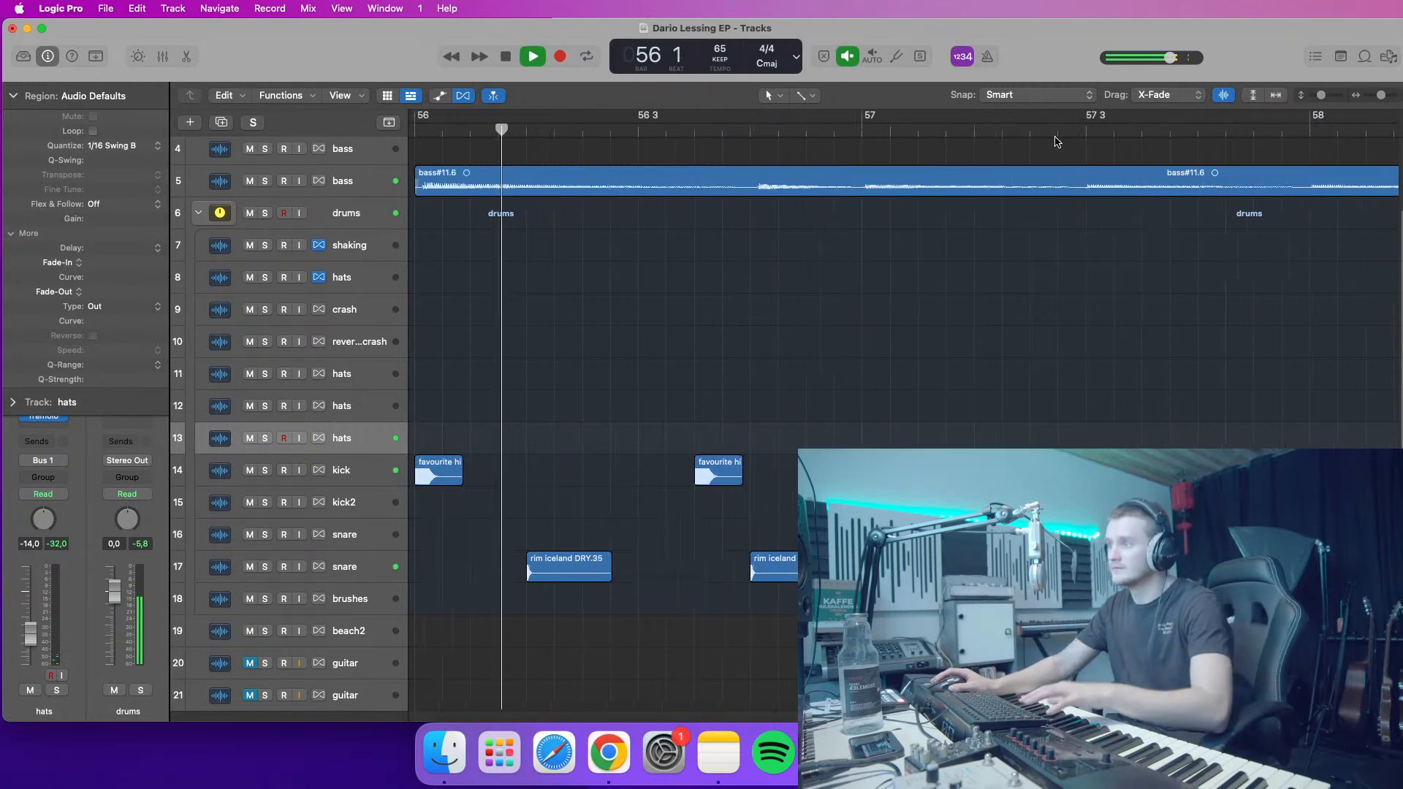
- Stop playback and split the mystic lights region at beat 4 of bar 55 and at bar 56
scroll(914, 293, up, 3)
scroll(914, 292, left, 10)
key(space)
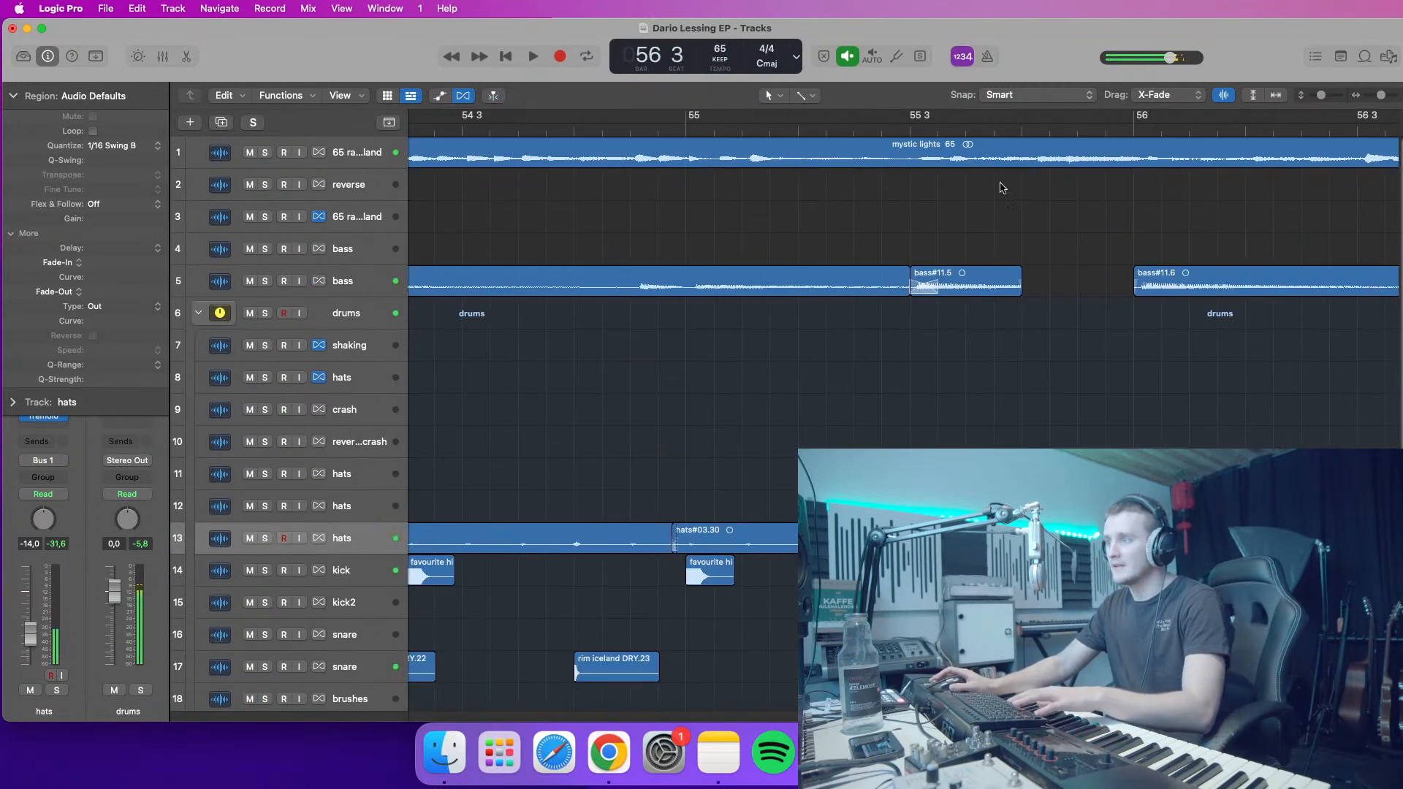
click(1035, 154)
key(super+t)
click(1133, 127)
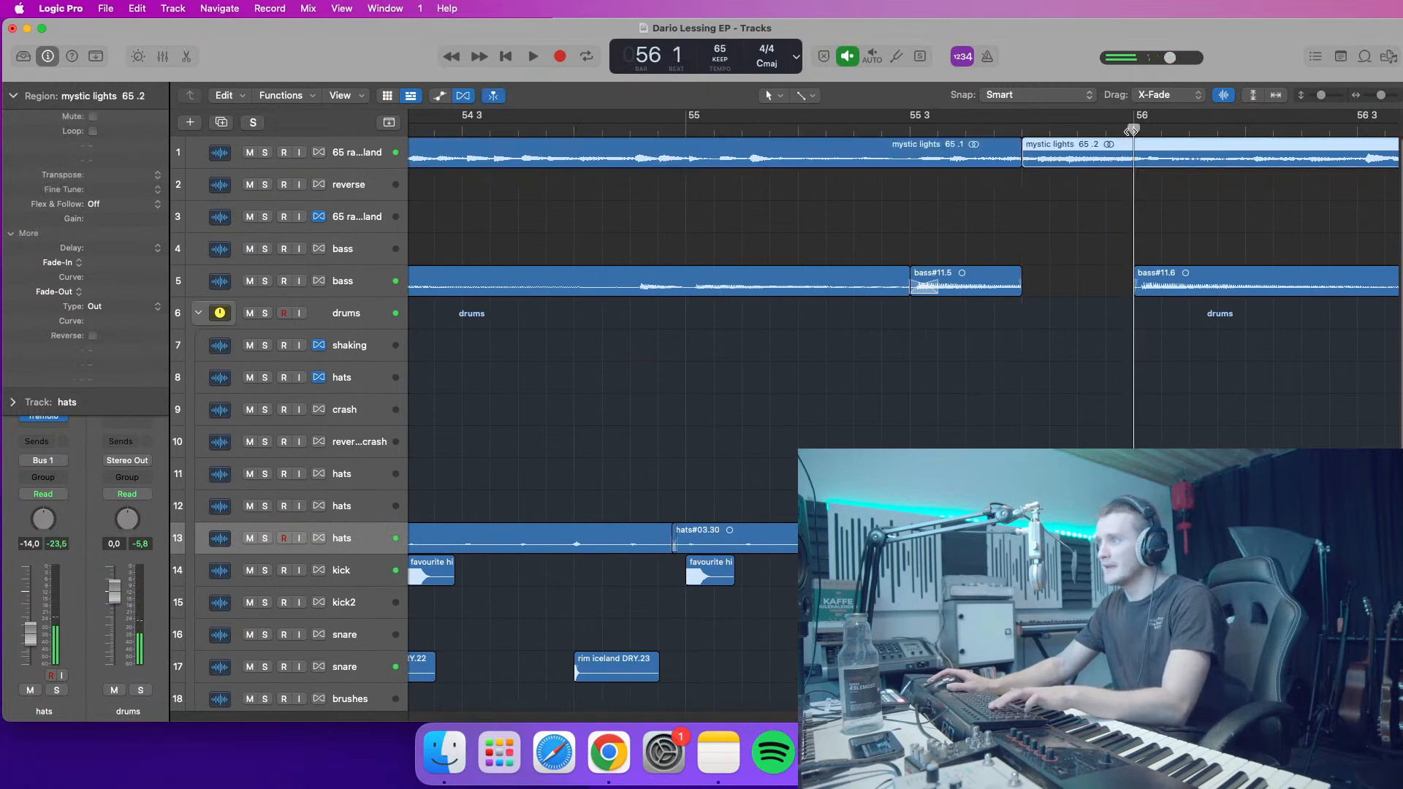
key(super+t)
- Duplicate the 65 rainbow land track and move the one-beat mystic lights slice before bar 56 onto the new track
click(356, 157)
click(1184, 207)
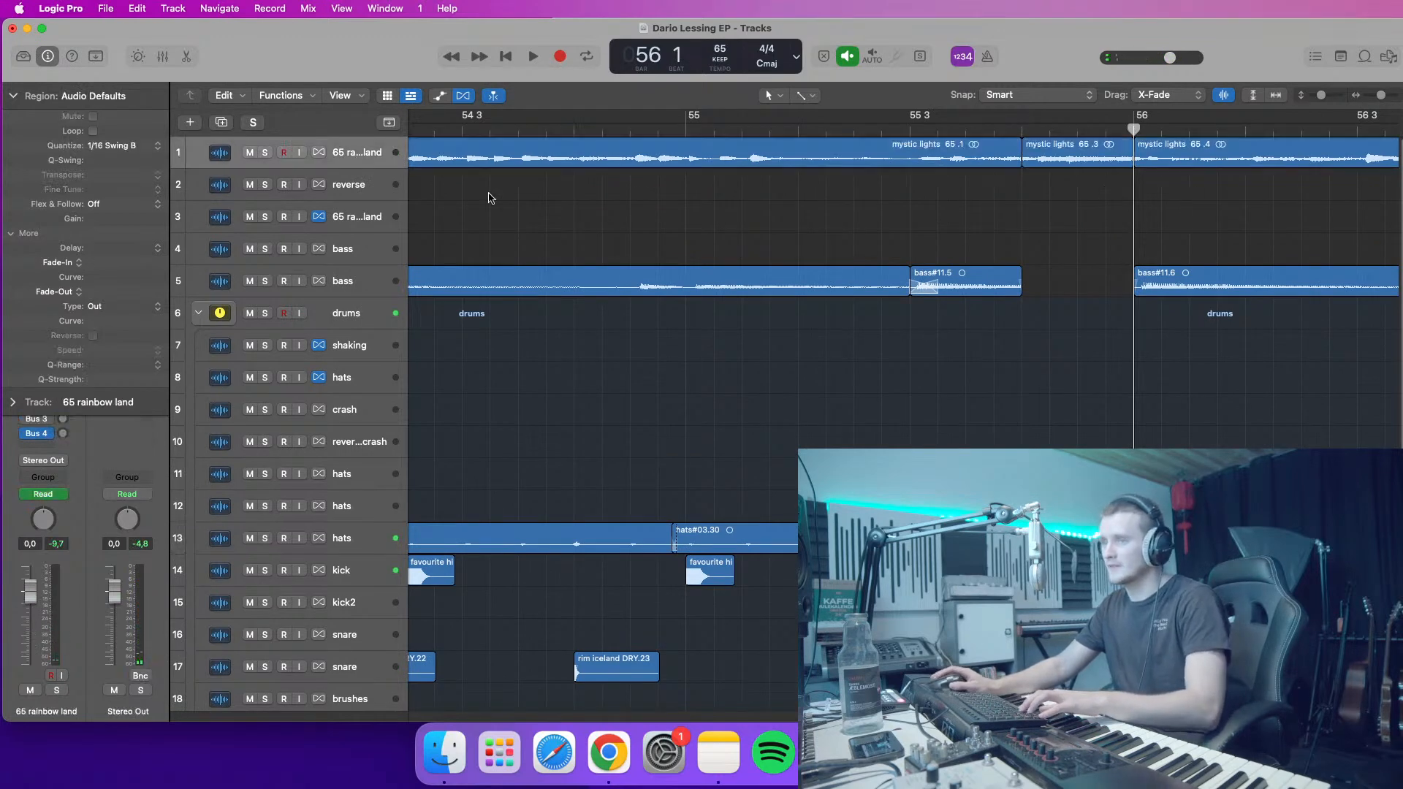
key(super+d)
click(1065, 162)
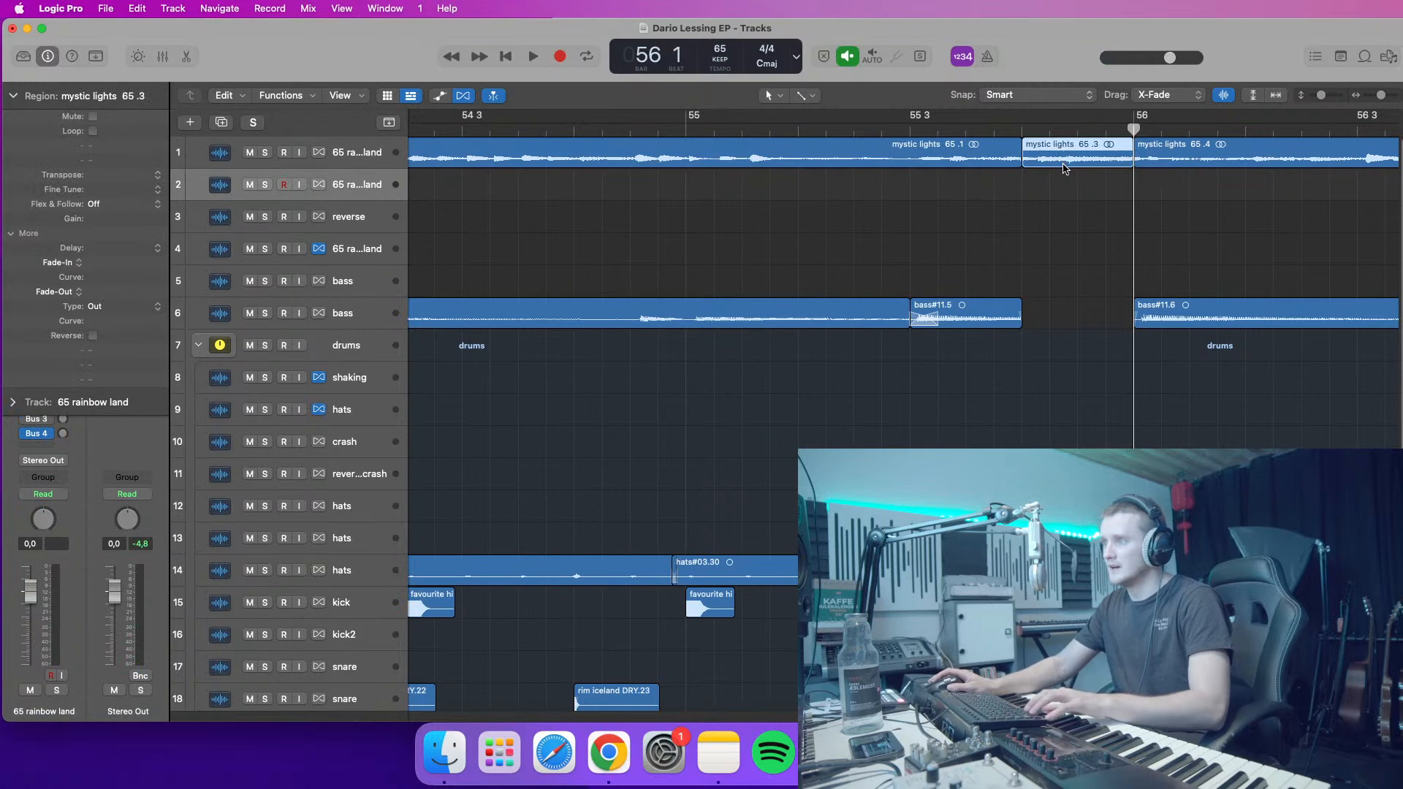
drag(1065, 165, 1064, 187)
key(super+z)
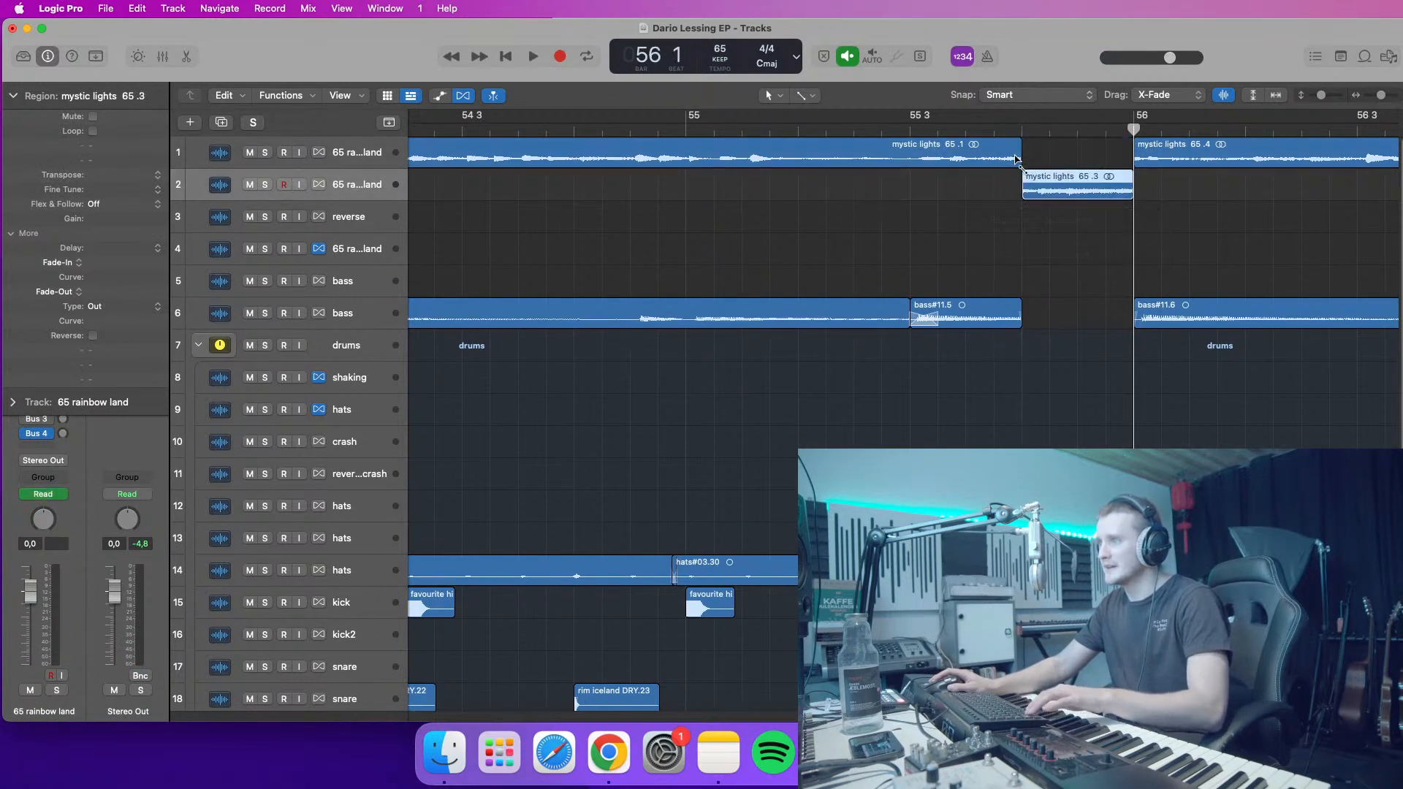
- Add a fade-out of 18 to the mystic lights region ending before the break and a fade-in of 18 at bar 56
click(1020, 158)
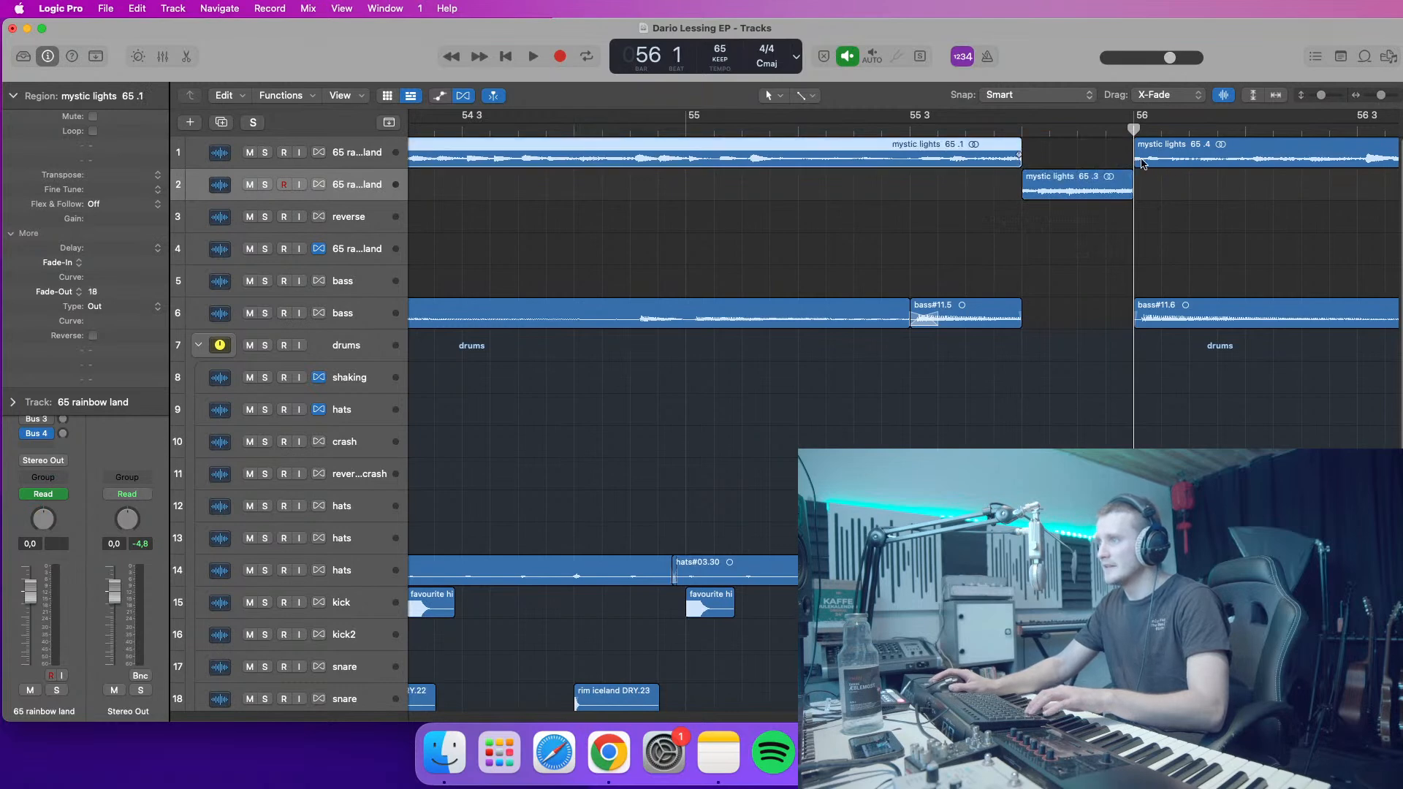
click(1135, 155)
click(1172, 172)
click(1136, 156)
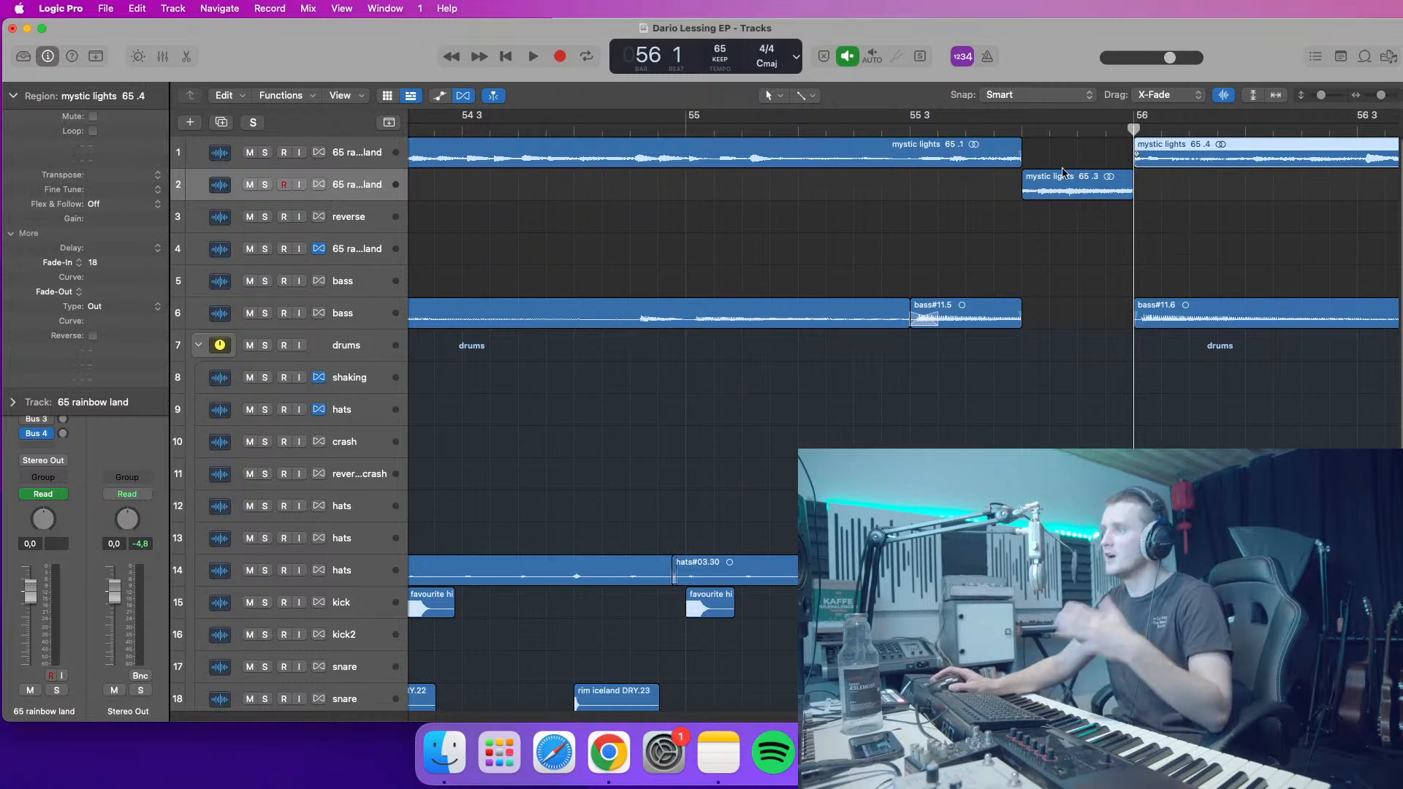
- Add a 635 Hz low cut in the Channel EQ of the duplicated 65 rainbow land track holding the one-beat slice
click(1041, 195)
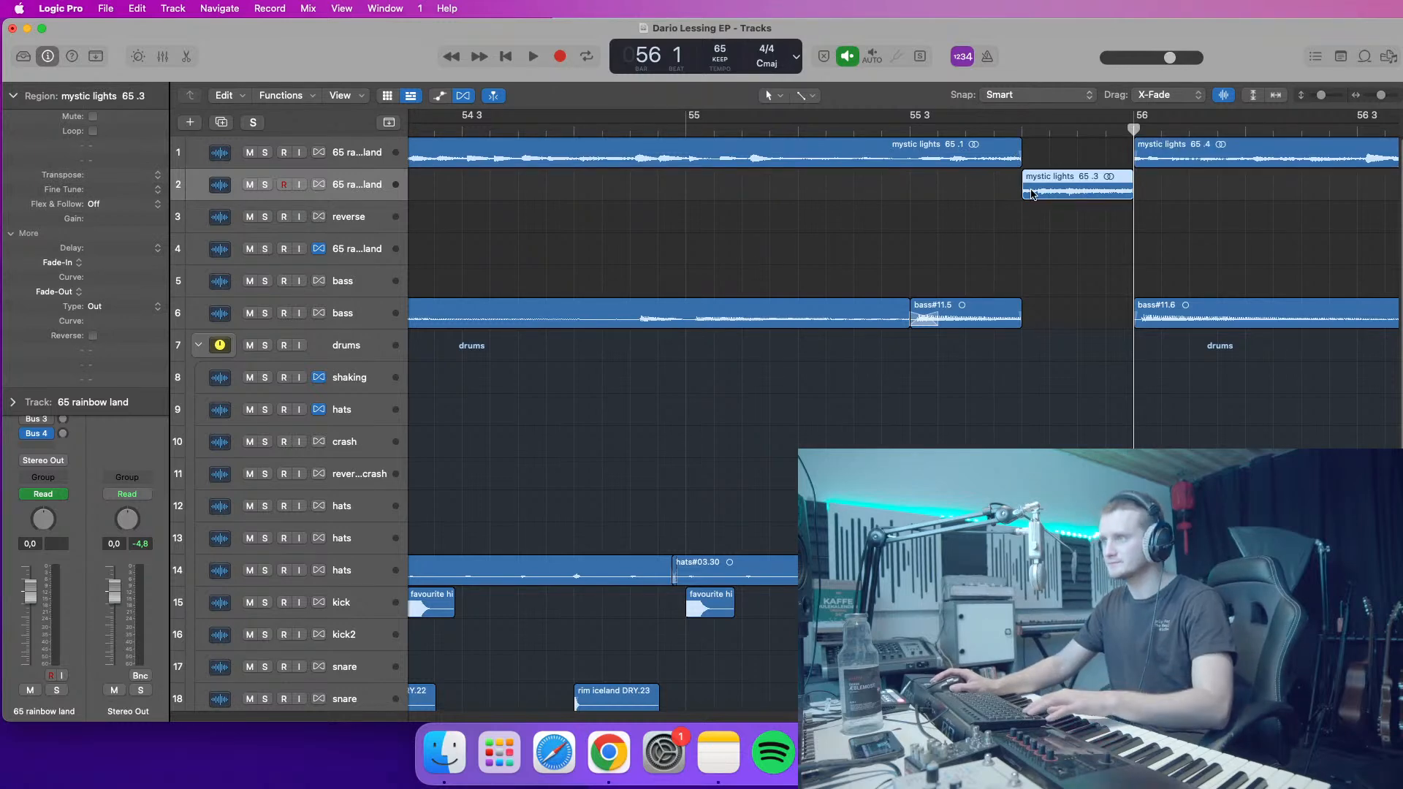
click(13, 96)
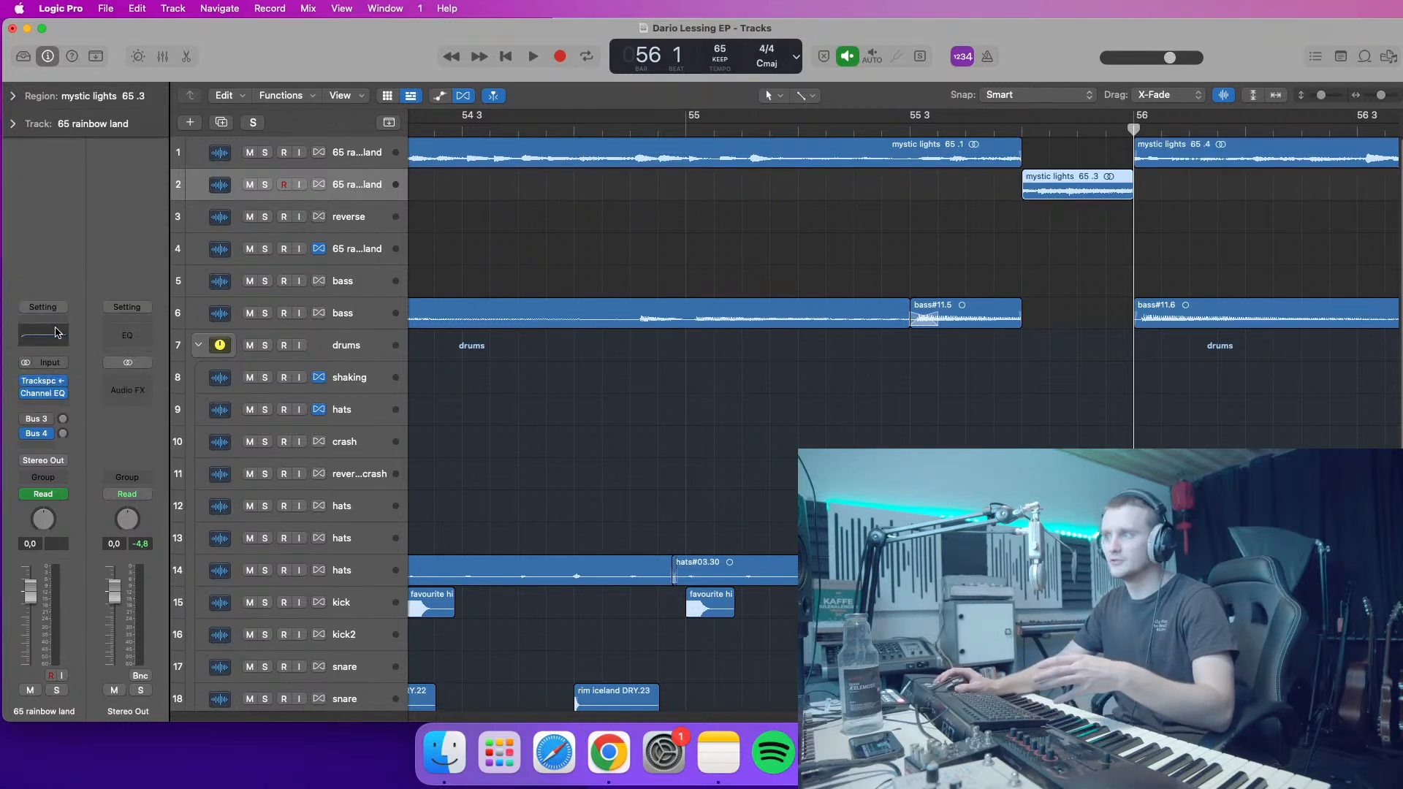
click(57, 333)
drag(1082, 233, 633, 167)
drag(203, 408, 620, 417)
- Replay the break into bar 56 with the filtered slice and close the Channel EQ
click(924, 129)
key(space)
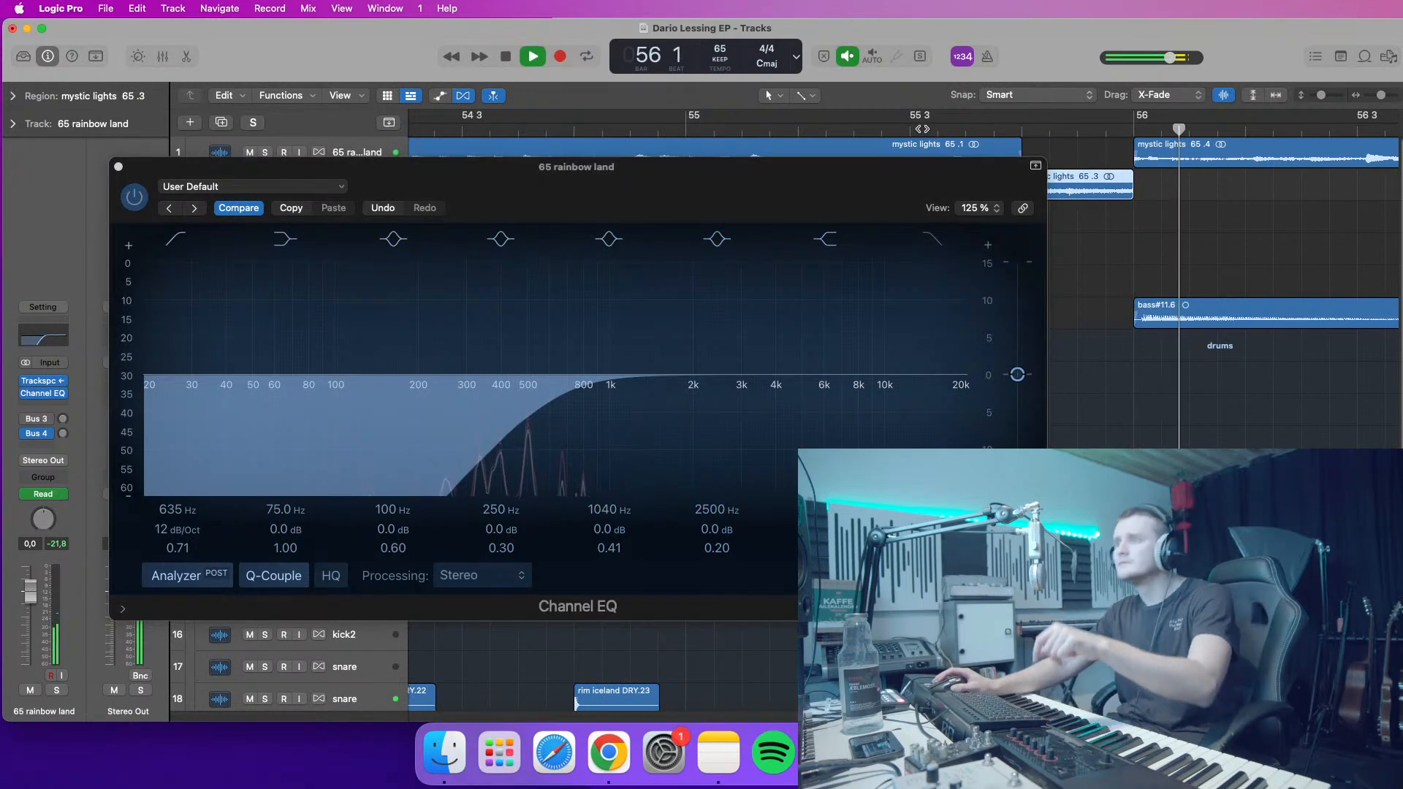
click(878, 130)
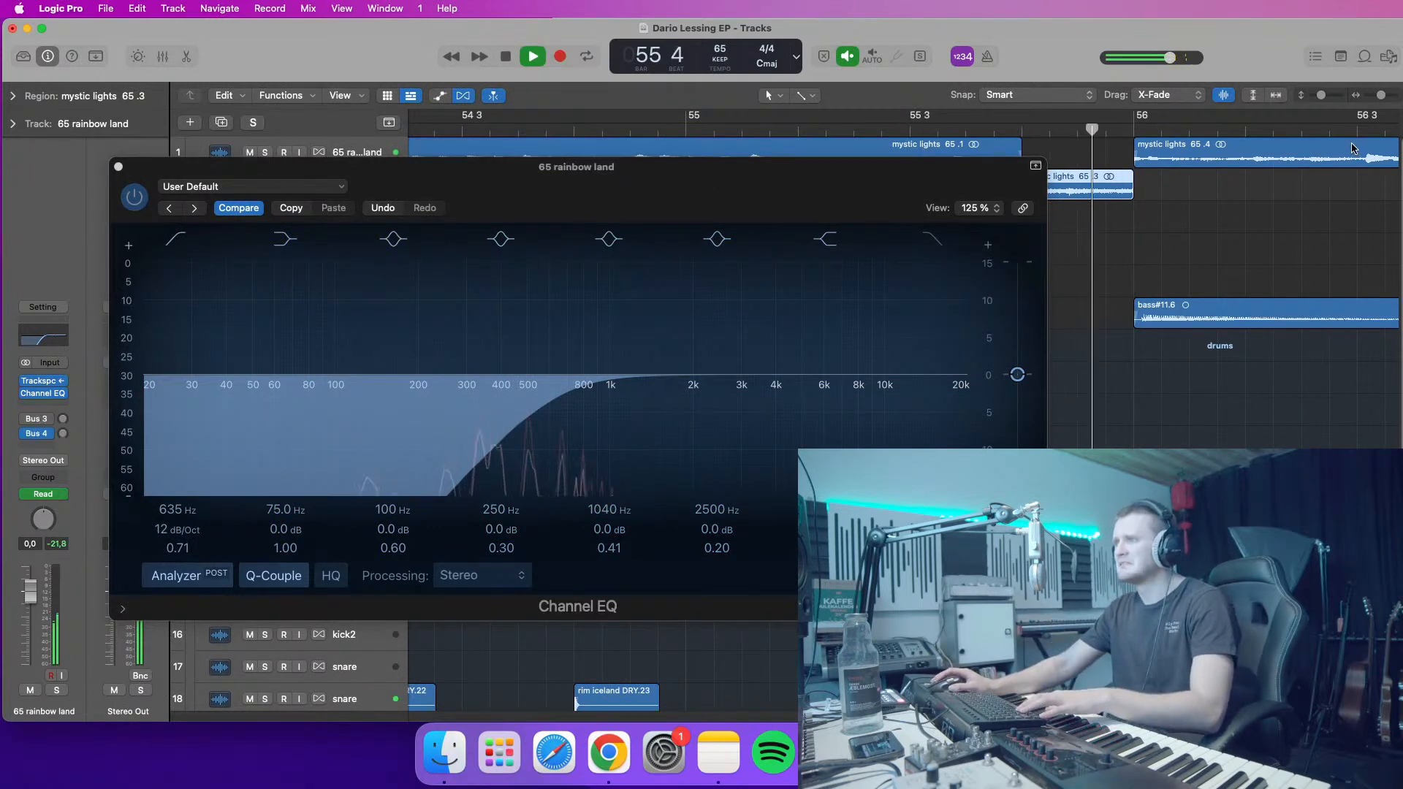
key(space)
click(124, 170)
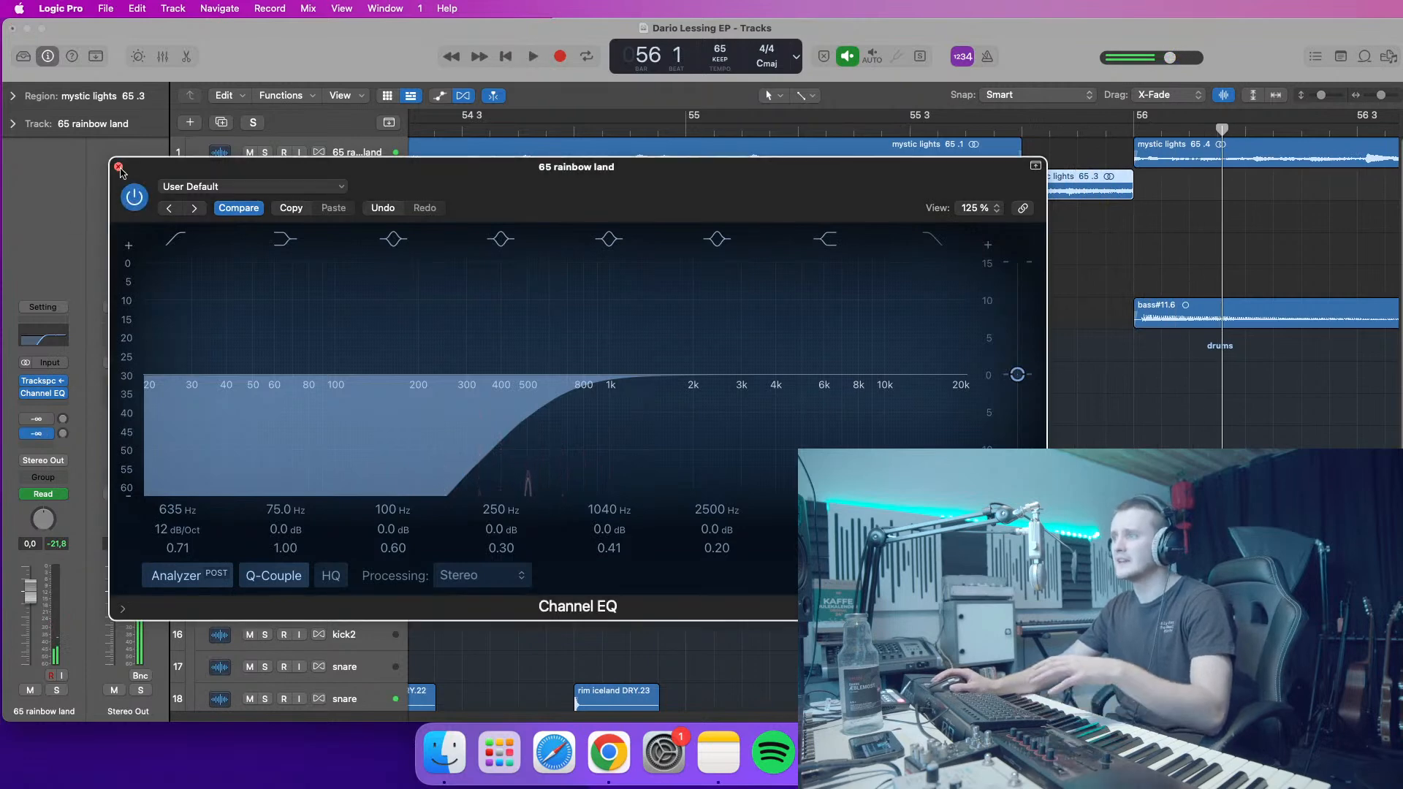
click(119, 168)
- Examine the filtered slice's edges up close and replay the transition from beat 3 of bar 55 into bar 56
click(1016, 131)
drag(1377, 100, 1385, 99)
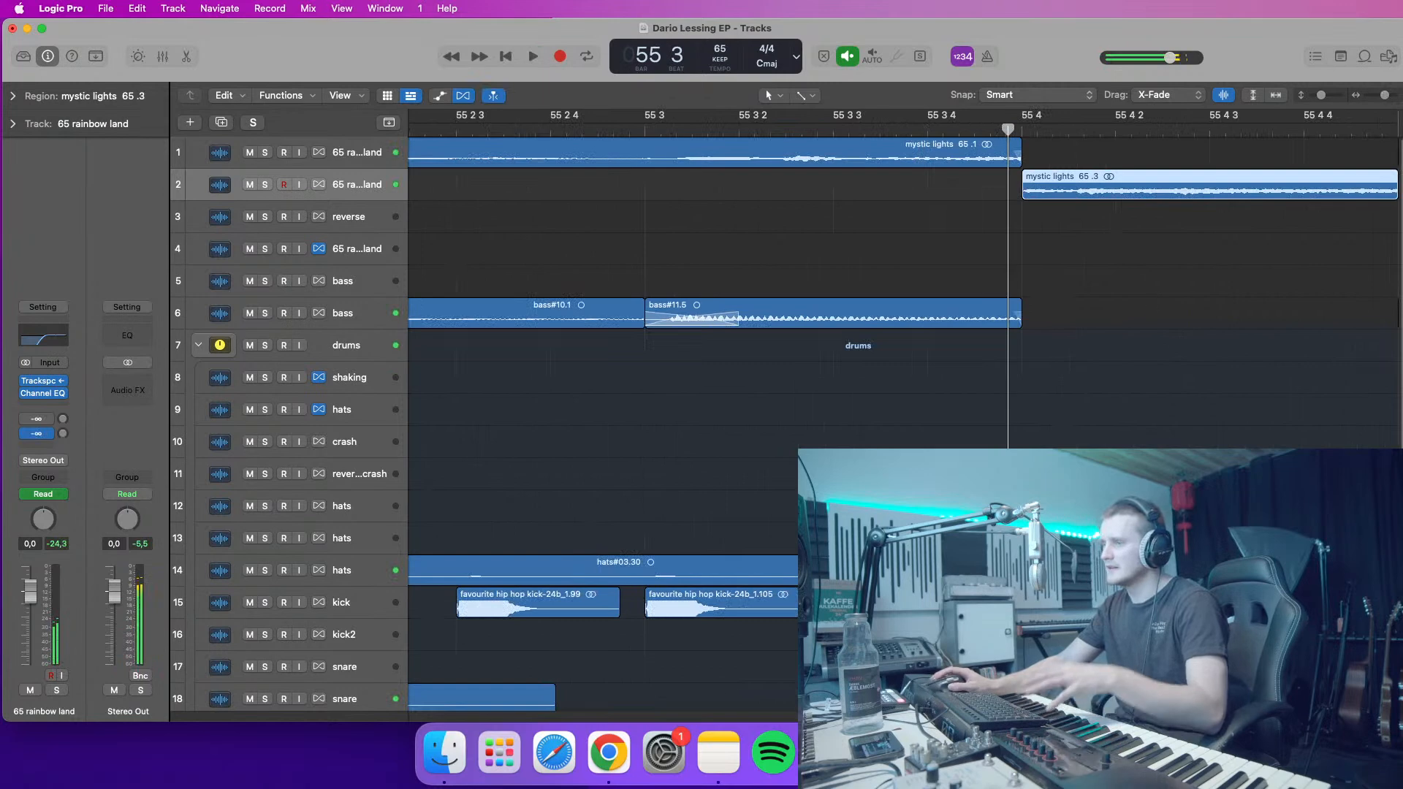
scroll(731, 366, right, 5)
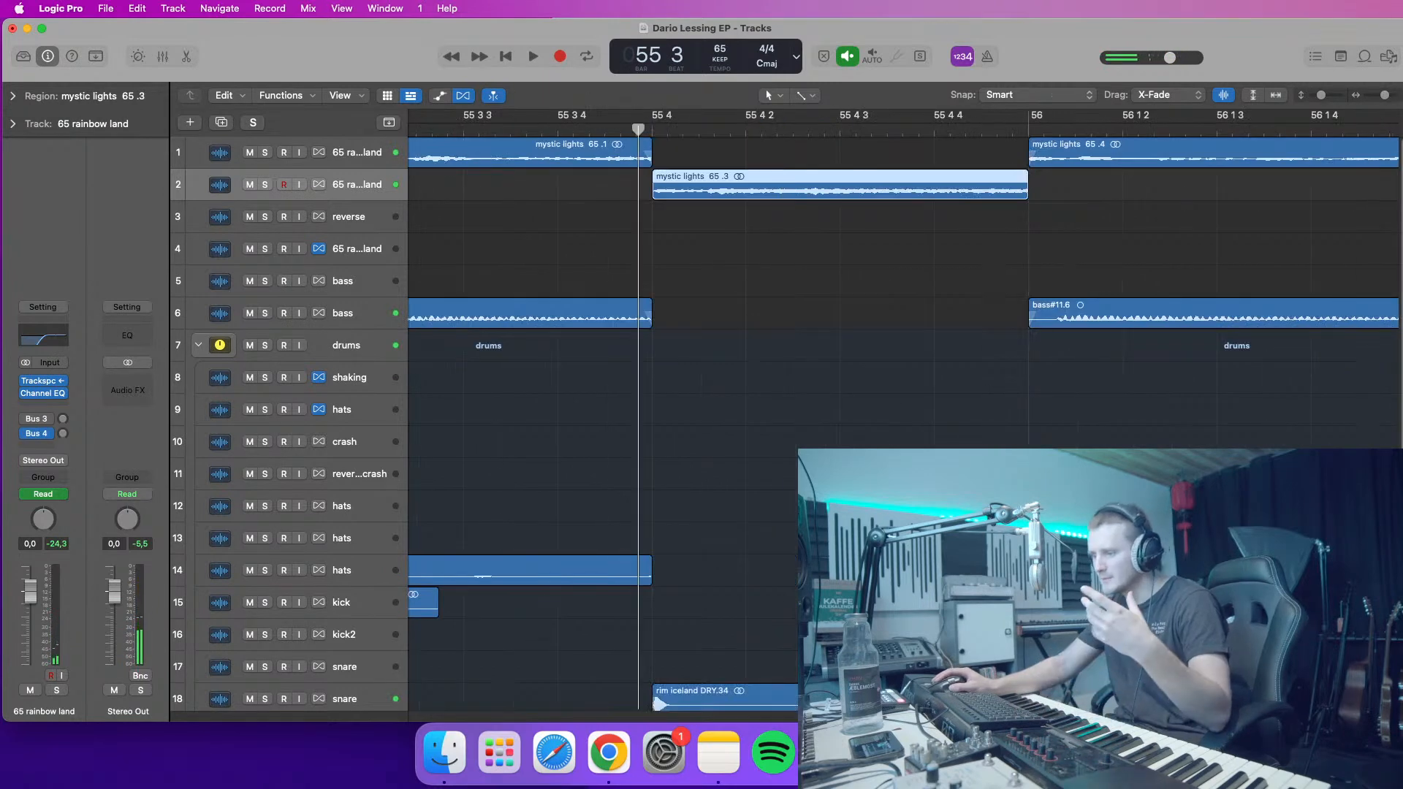
drag(1386, 98, 1384, 99)
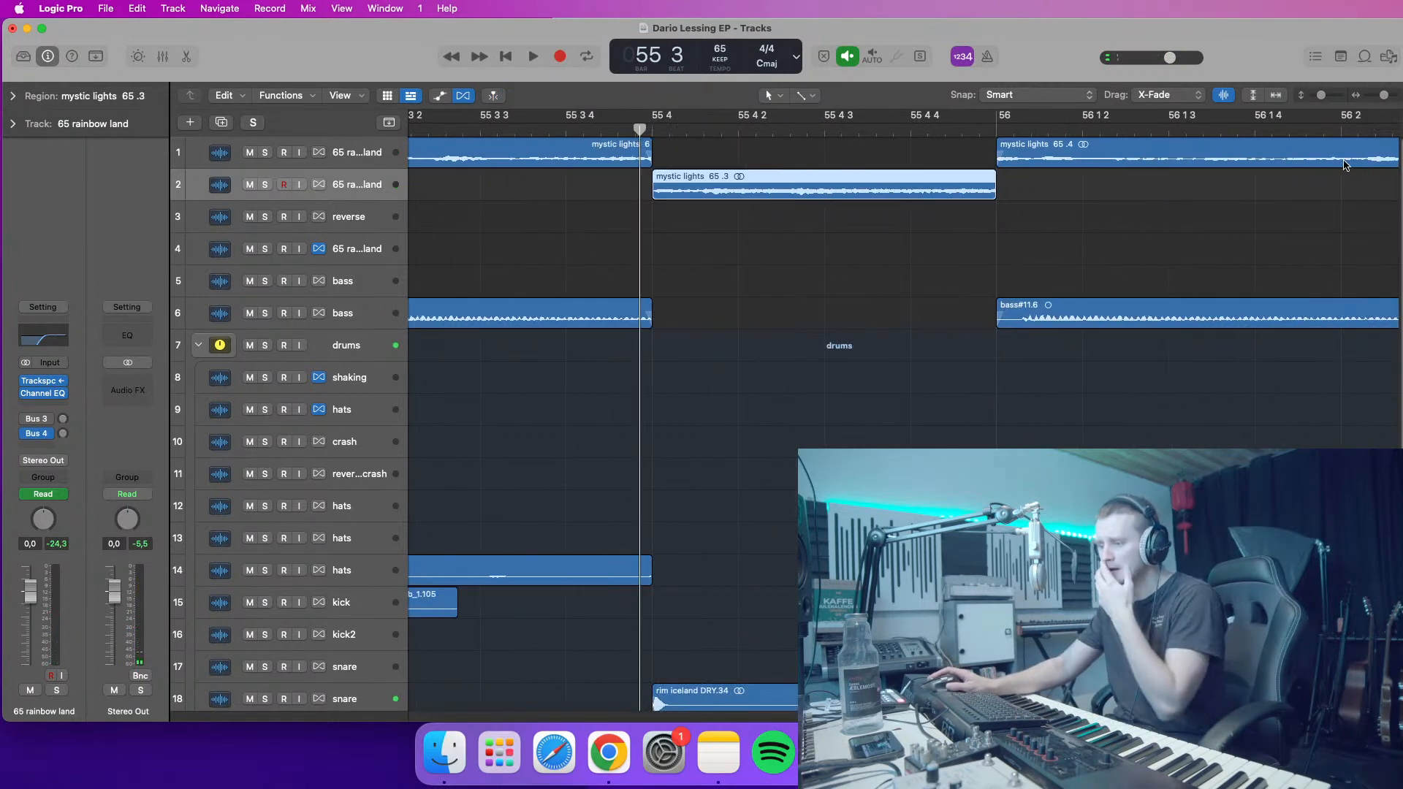
drag(867, 189, 869, 187)
key(space)
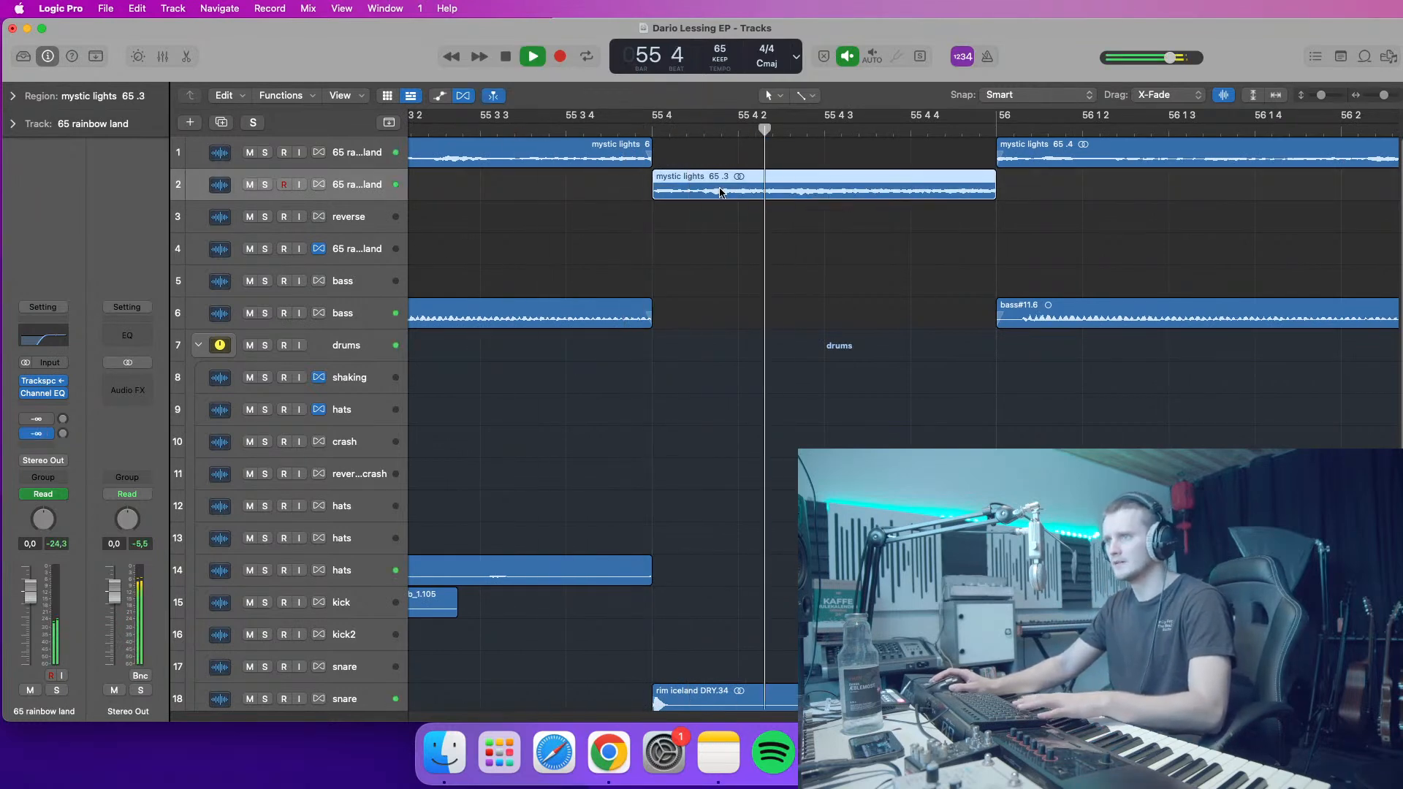
key(space)
drag(720, 193, 719, 193)
click(488, 132)
key(space)
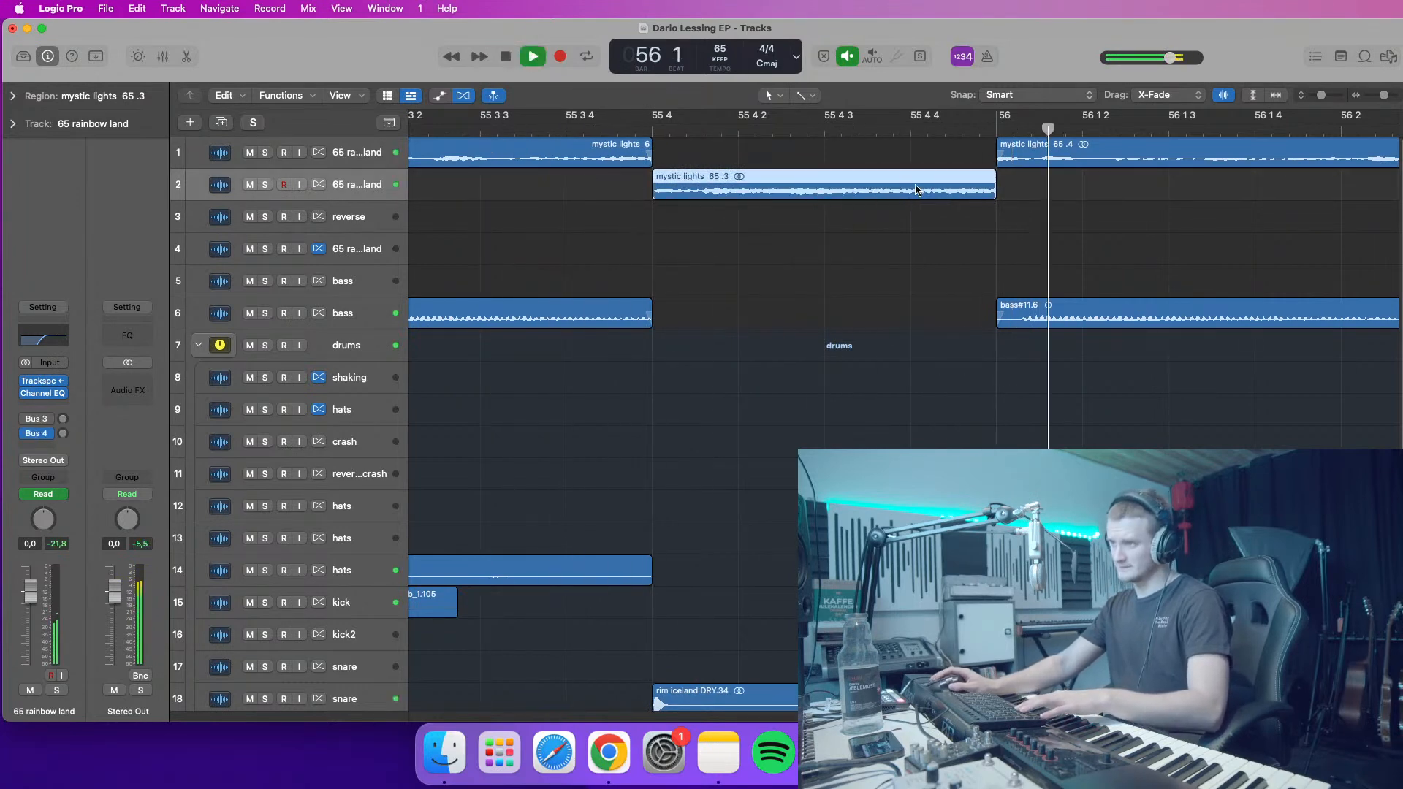
key(space)
- Try a longer fade-in on the mystic lights region starting at bar 56 and replay the transition
mouse_move(1009, 165)
mouse_down()
mouse_move(985, 165)
mouse_move(1028, 160)
mouse_up()
click(856, 129)
key(space)
key(space)
click(952, 129)
drag(952, 130, 994, 130)
- Try to extend the filtered slice's end past bar 56, replay the break, and undo the last two edits
drag(996, 191, 1026, 192)
click(570, 127)
key(space)
key(space)
click(437, 129)
key(space)
key(space)
click(683, 190)
key(super+z)
key(super+z)
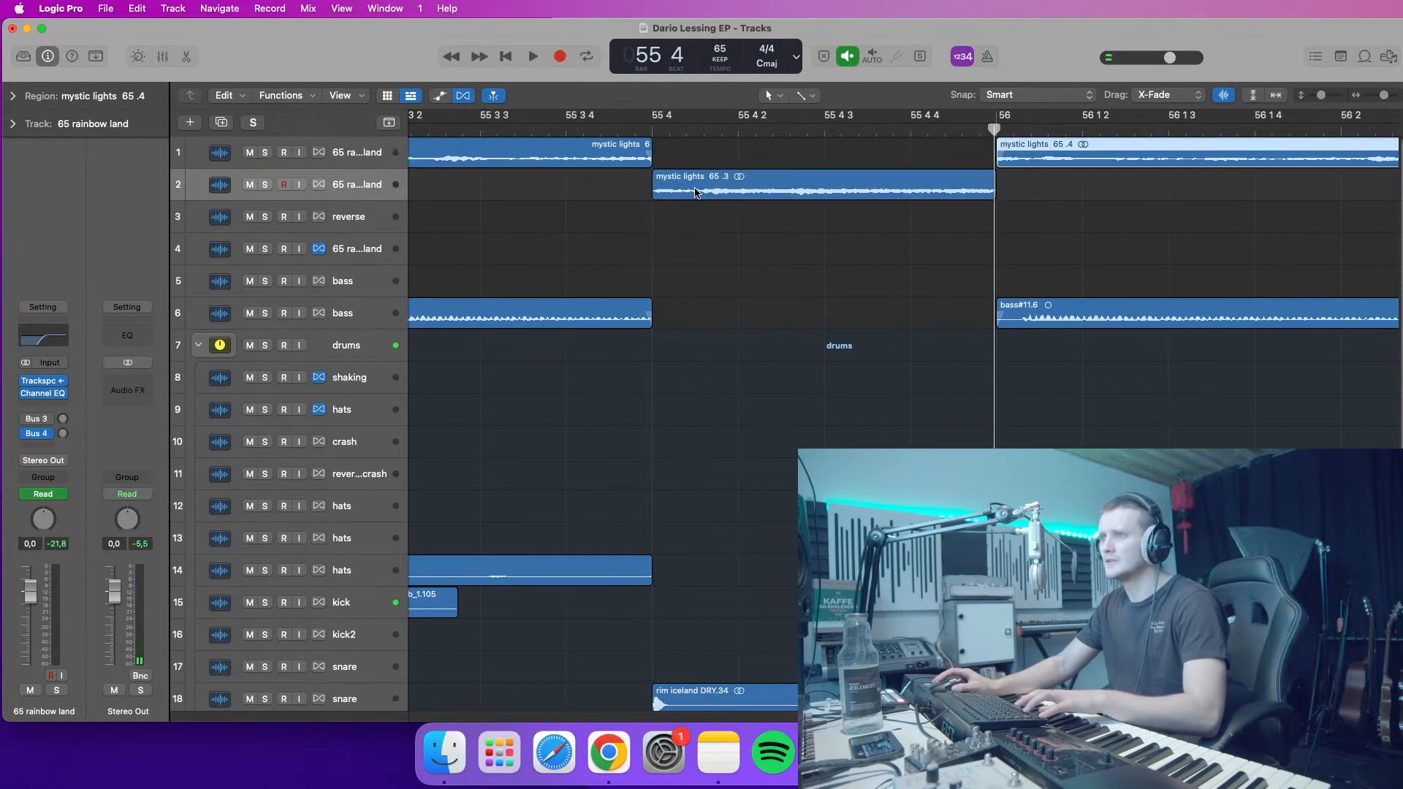
- Extend the filtered slice's start slightly before beat 4 of bar 55, adjust its end at bar 56, and replay the transition
key(space)
key(space)
drag(764, 193, 805, 197)
drag(1087, 199, 1102, 199)
click(674, 129)
key(space)
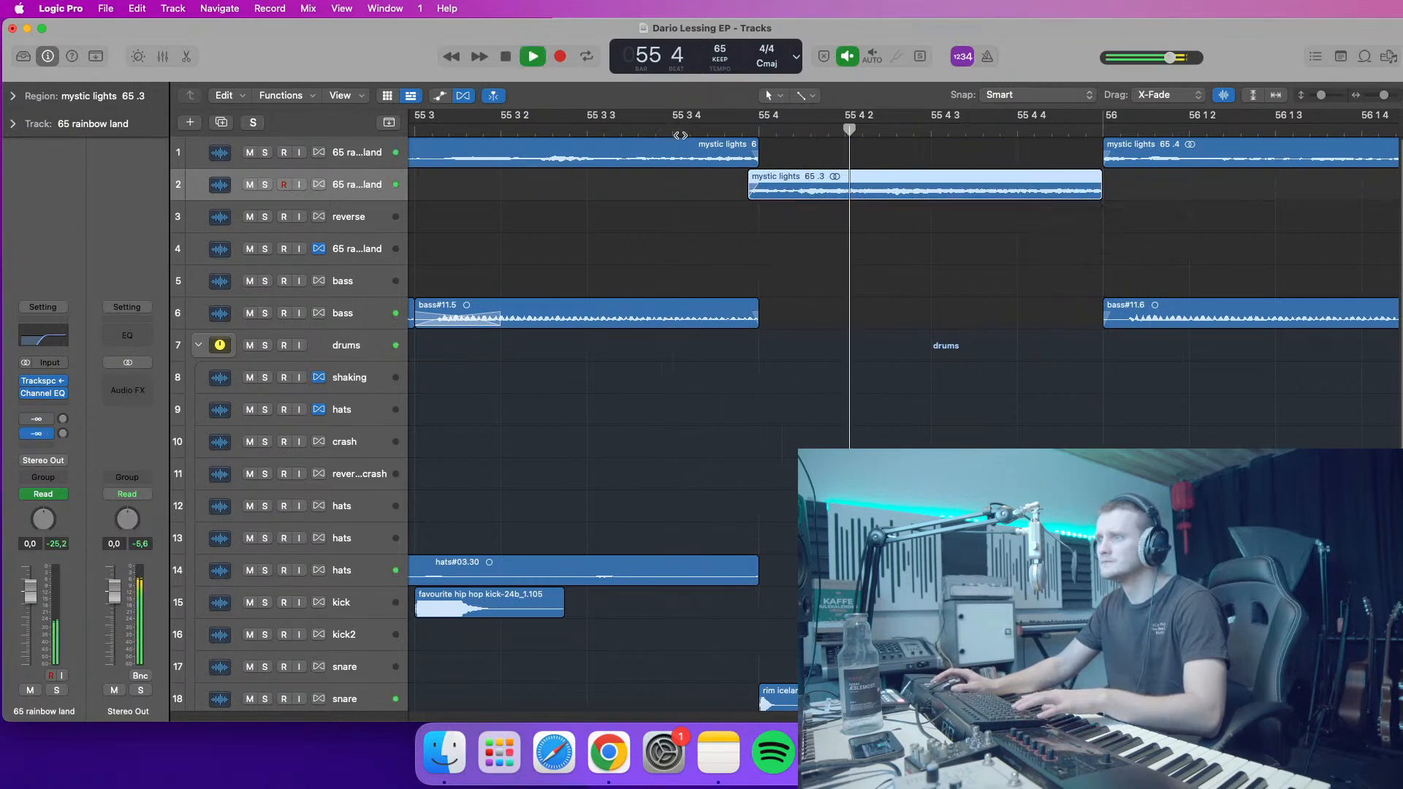
key(space)
- Lengthen the filtered slice a little further at its start and slightly past bar 56, and replay the break
drag(924, 201, 919, 199)
drag(660, 130, 602, 132)
key(space)
key(space)
drag(1100, 197, 1107, 191)
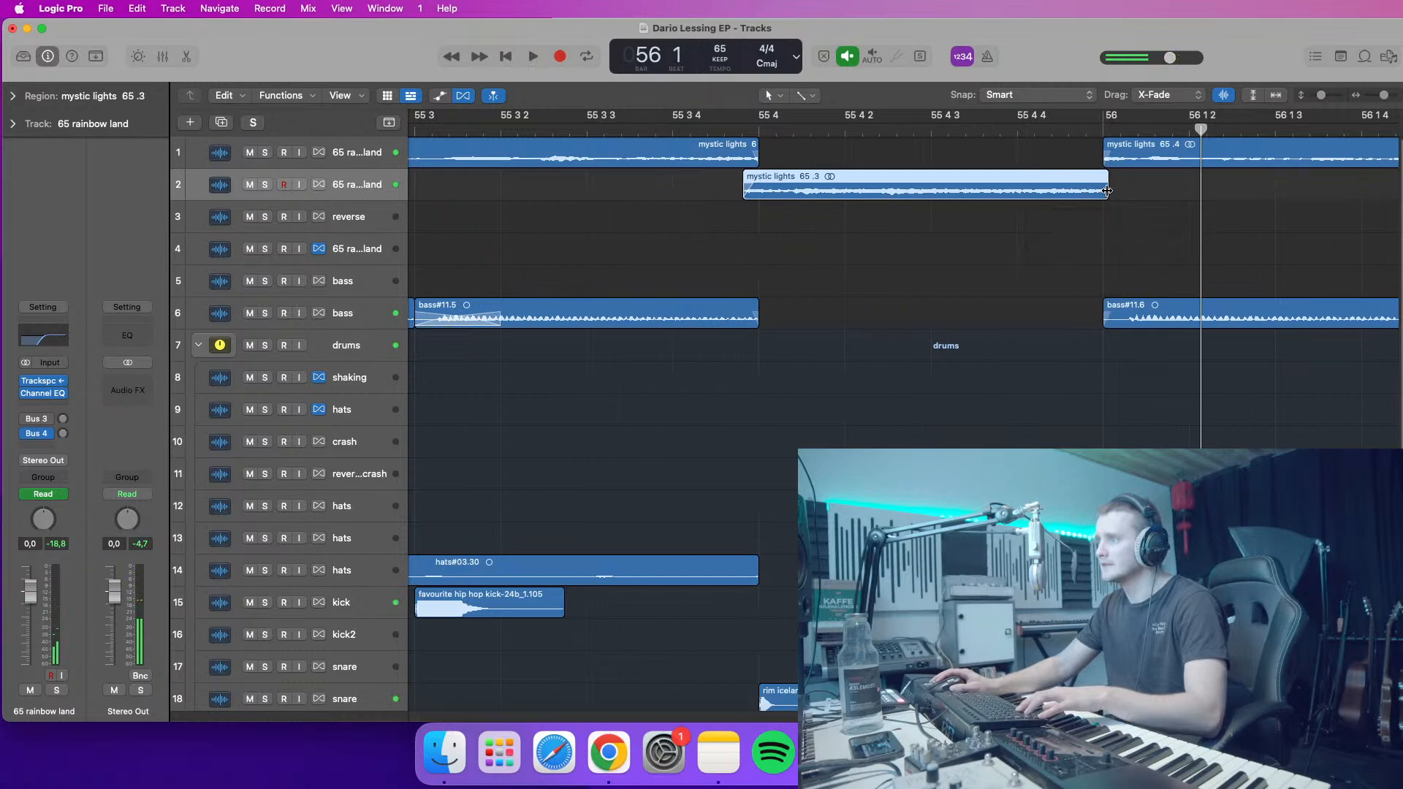
click(700, 130)
key(space)
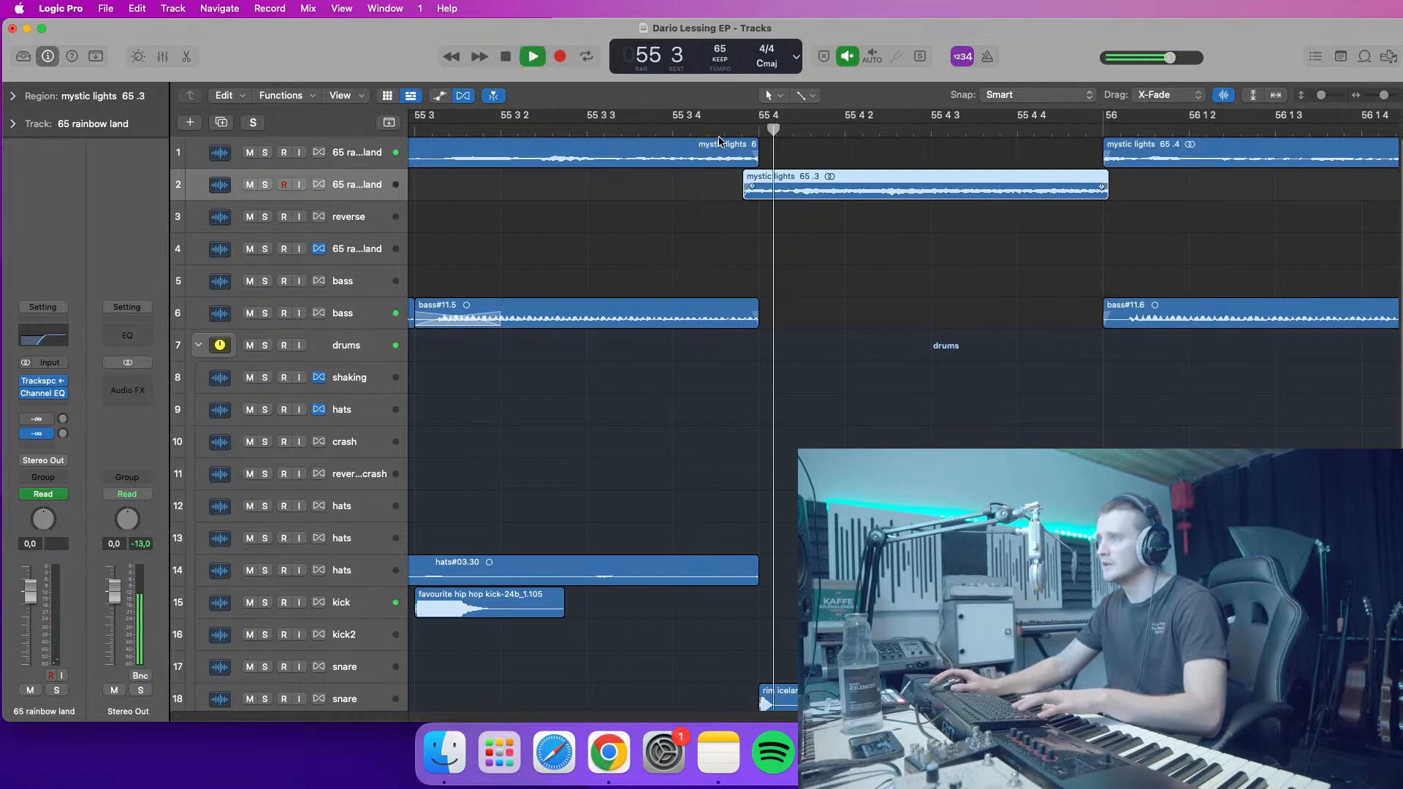
key(space)
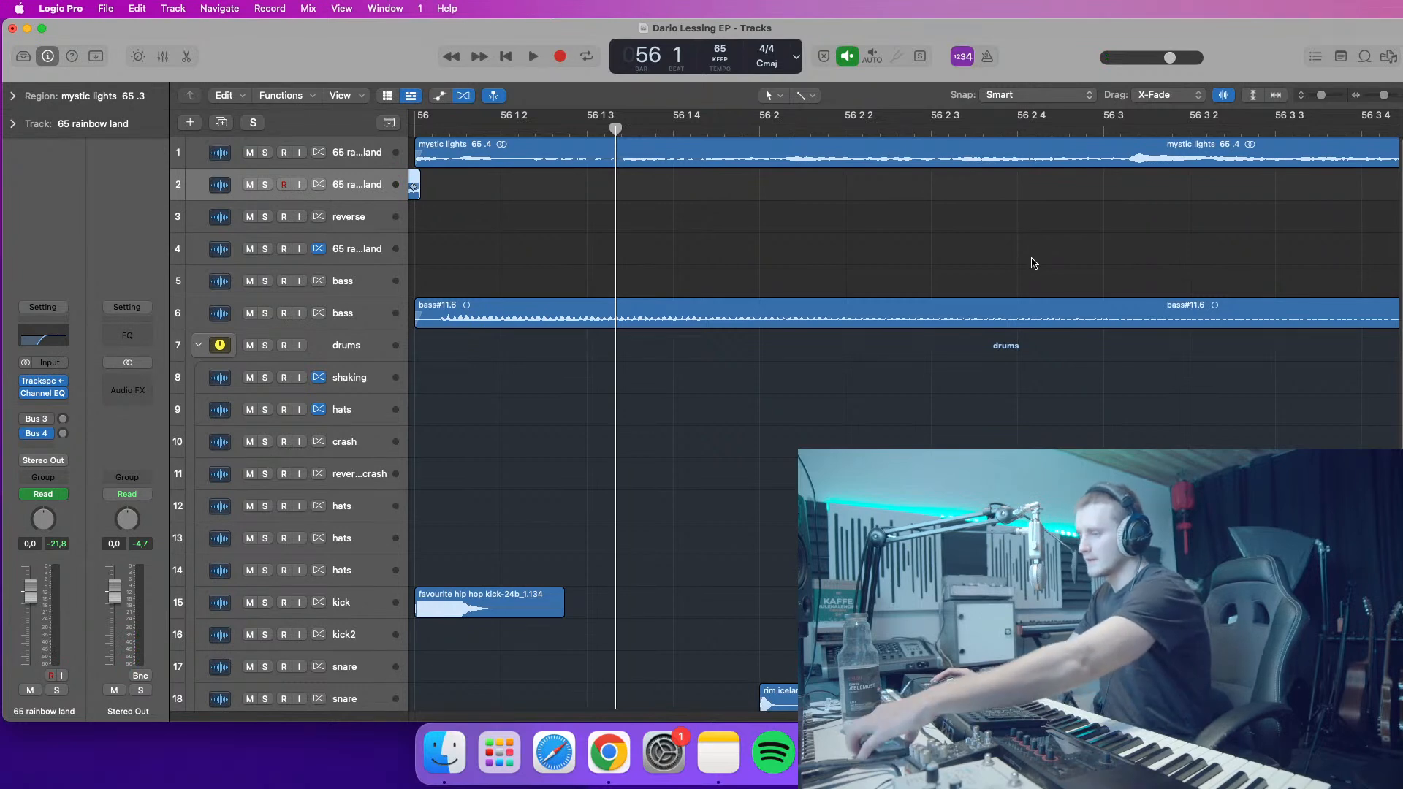
- Reset the audio output in the audio preferences by switching to Mac Studio Speakers and back to LIVE, and test playback
click(44, 6)
mouse_move(81, 53)
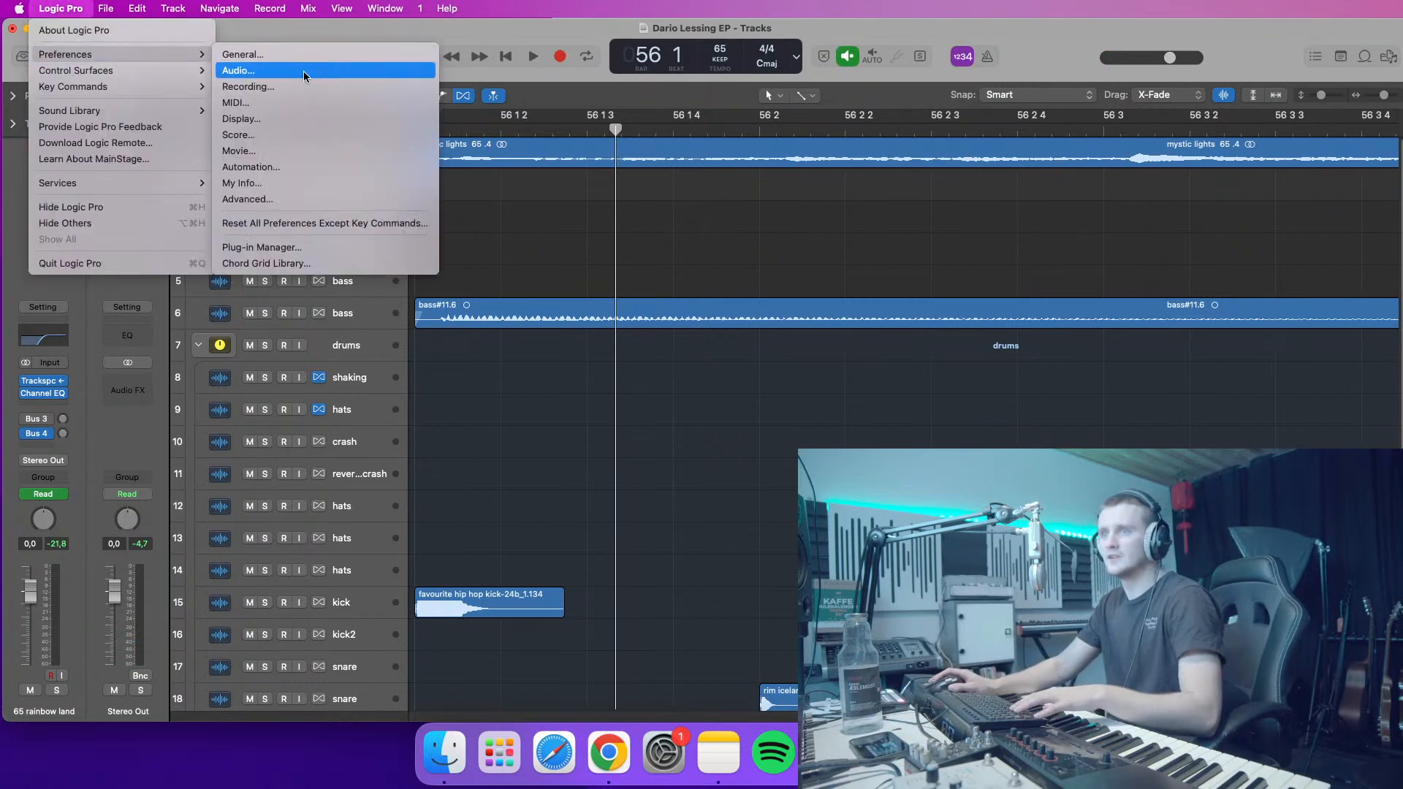
click(304, 70)
click(481, 284)
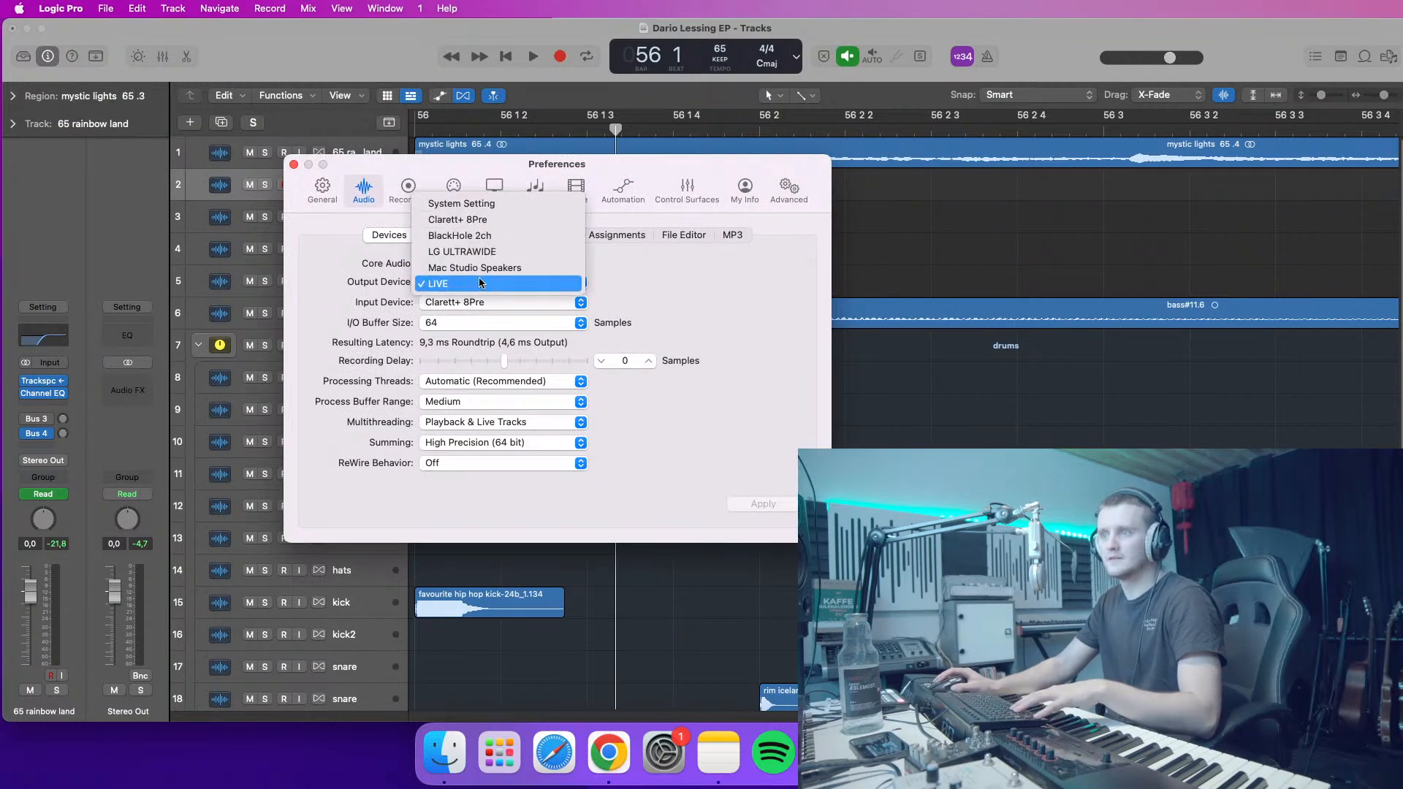
click(479, 272)
click(472, 282)
click(490, 300)
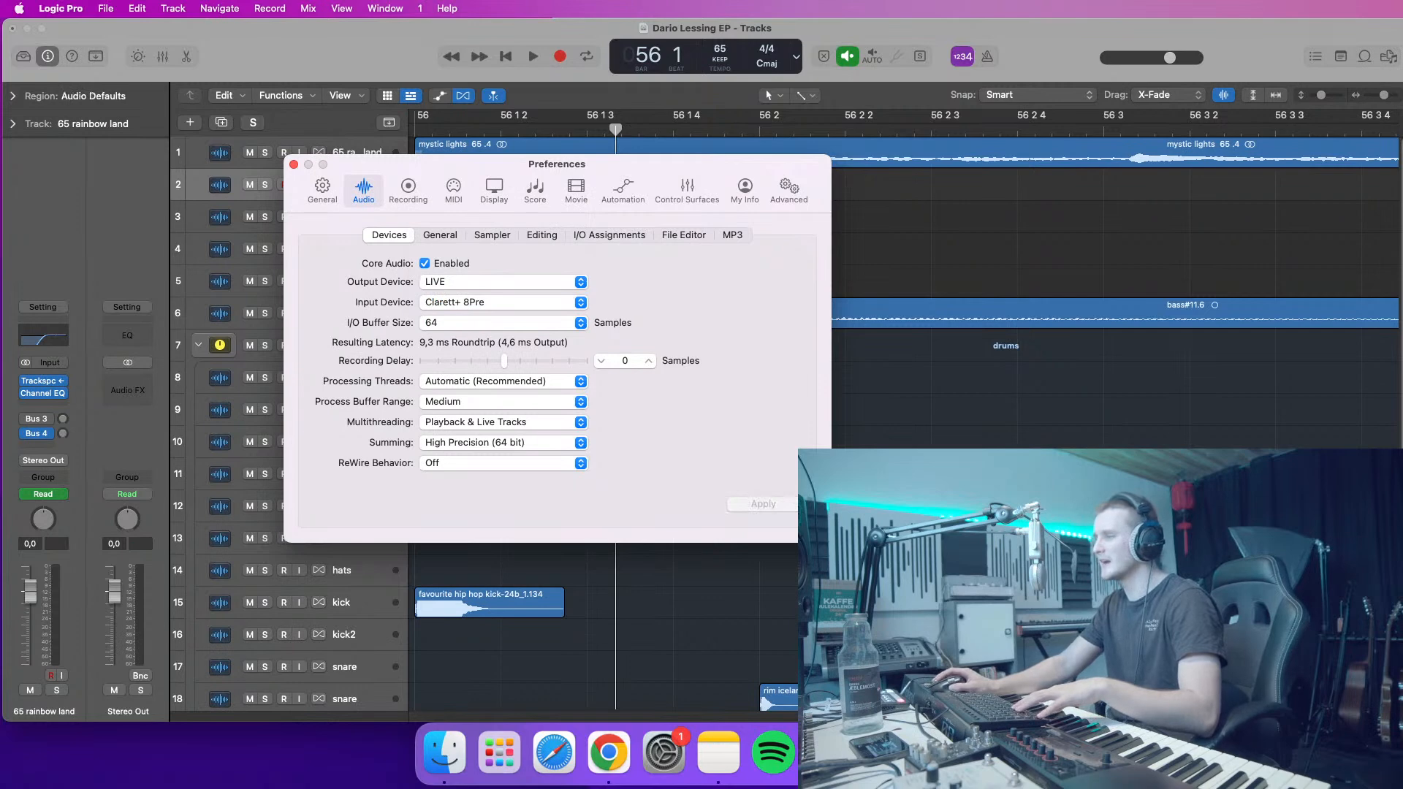
key(space)
click(294, 164)
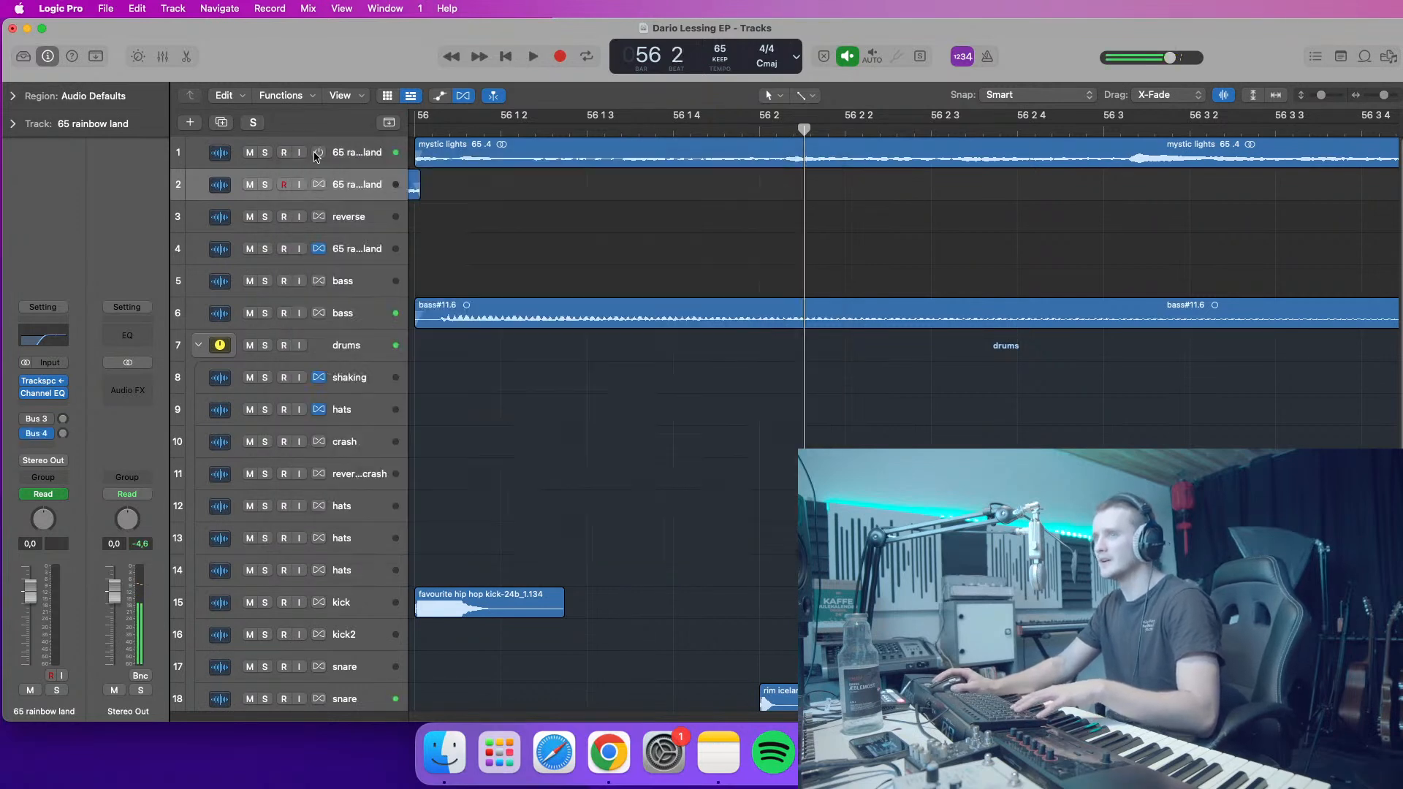
- Replay the break before bar 56 from around beat 3 of bar 55 to check the overlapping filtered slice
drag(1378, 97, 1358, 109)
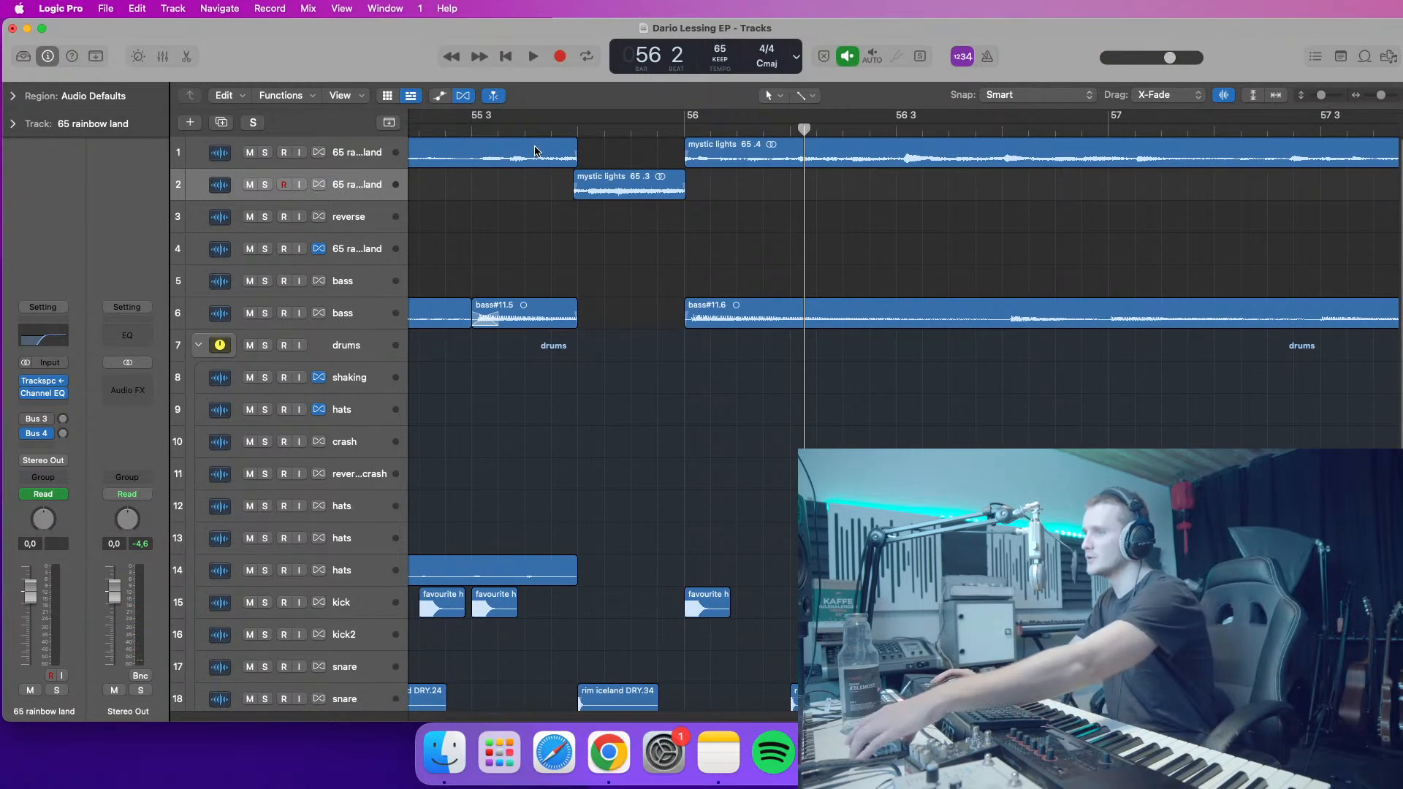
drag(549, 133, 509, 134)
key(space)
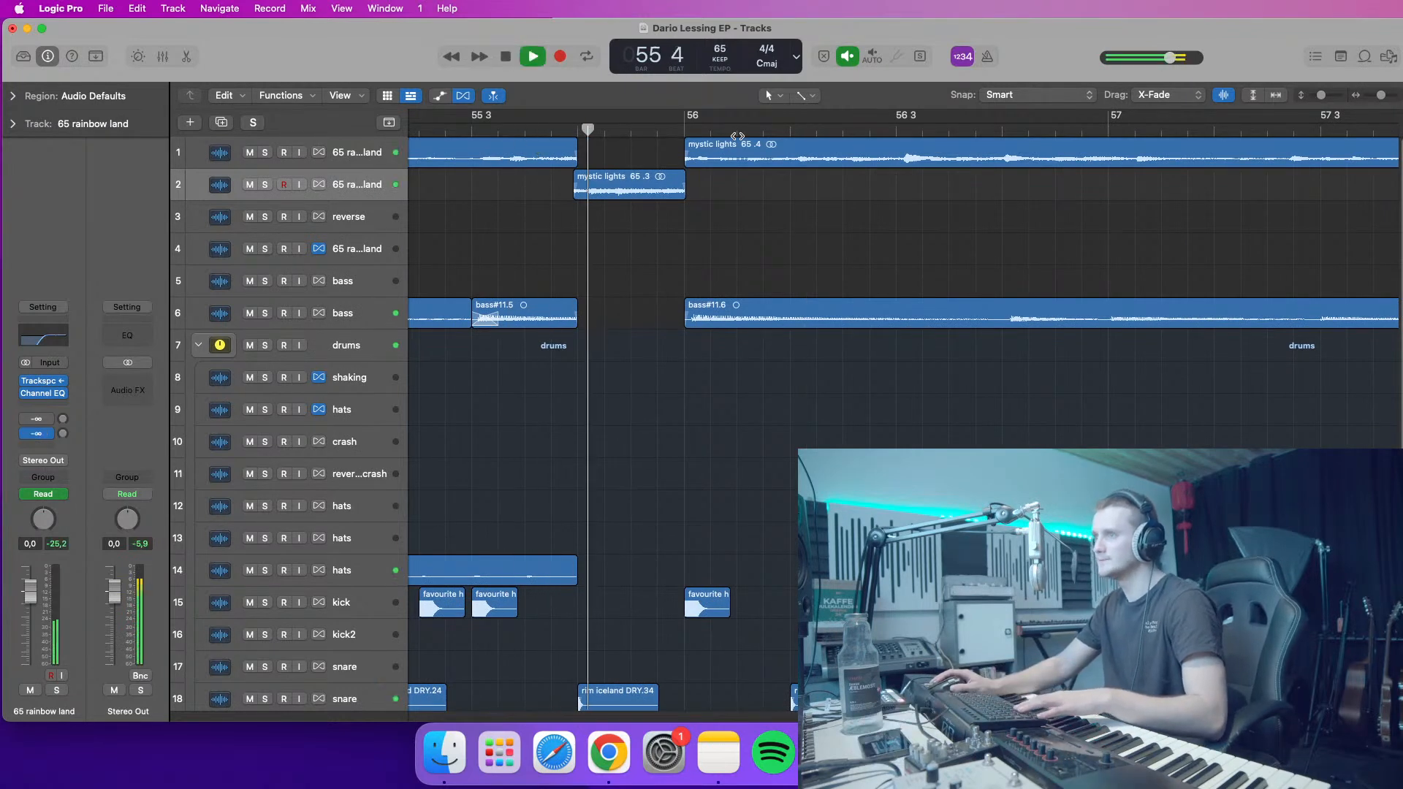
drag(471, 134, 495, 139)
key(space)
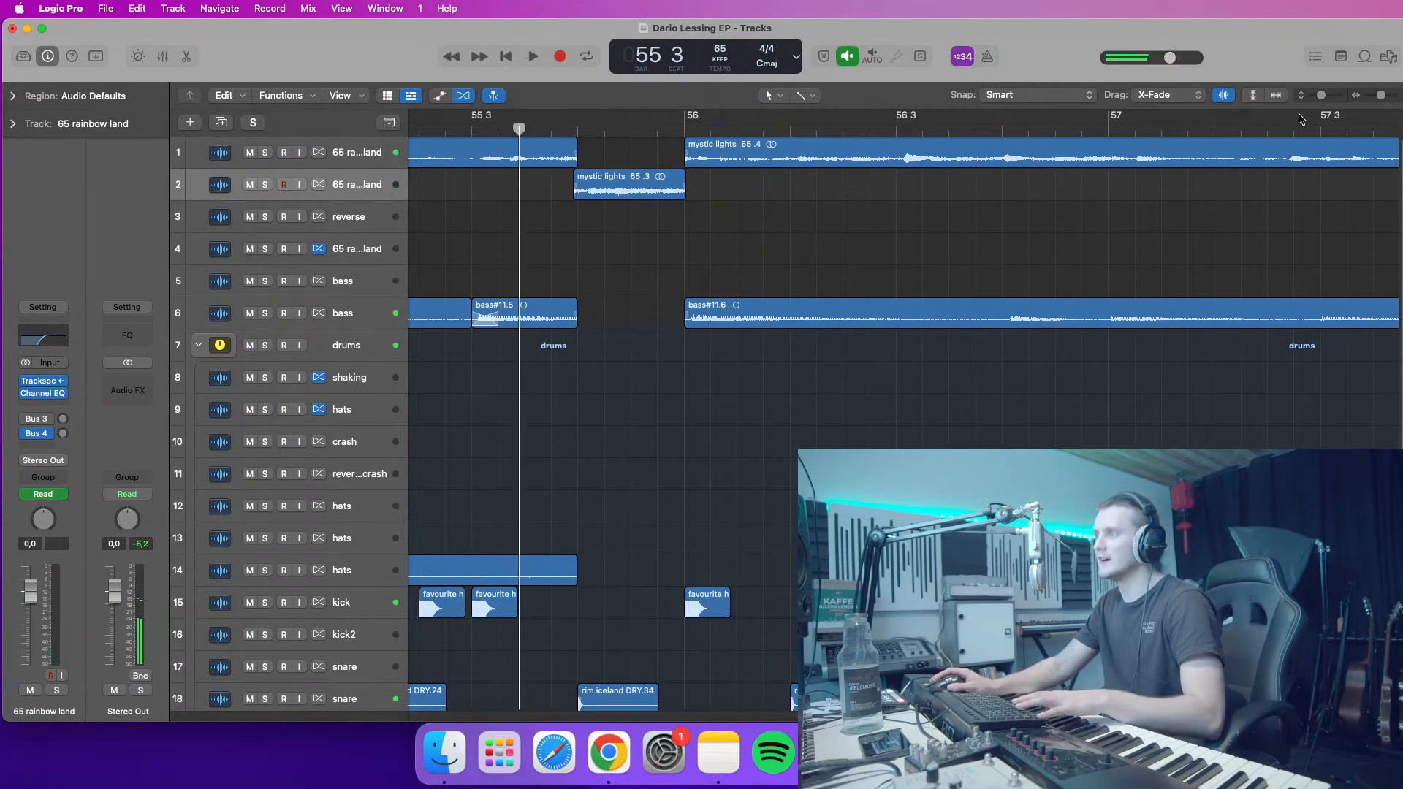
drag(1380, 95, 1389, 95)
click(767, 196)
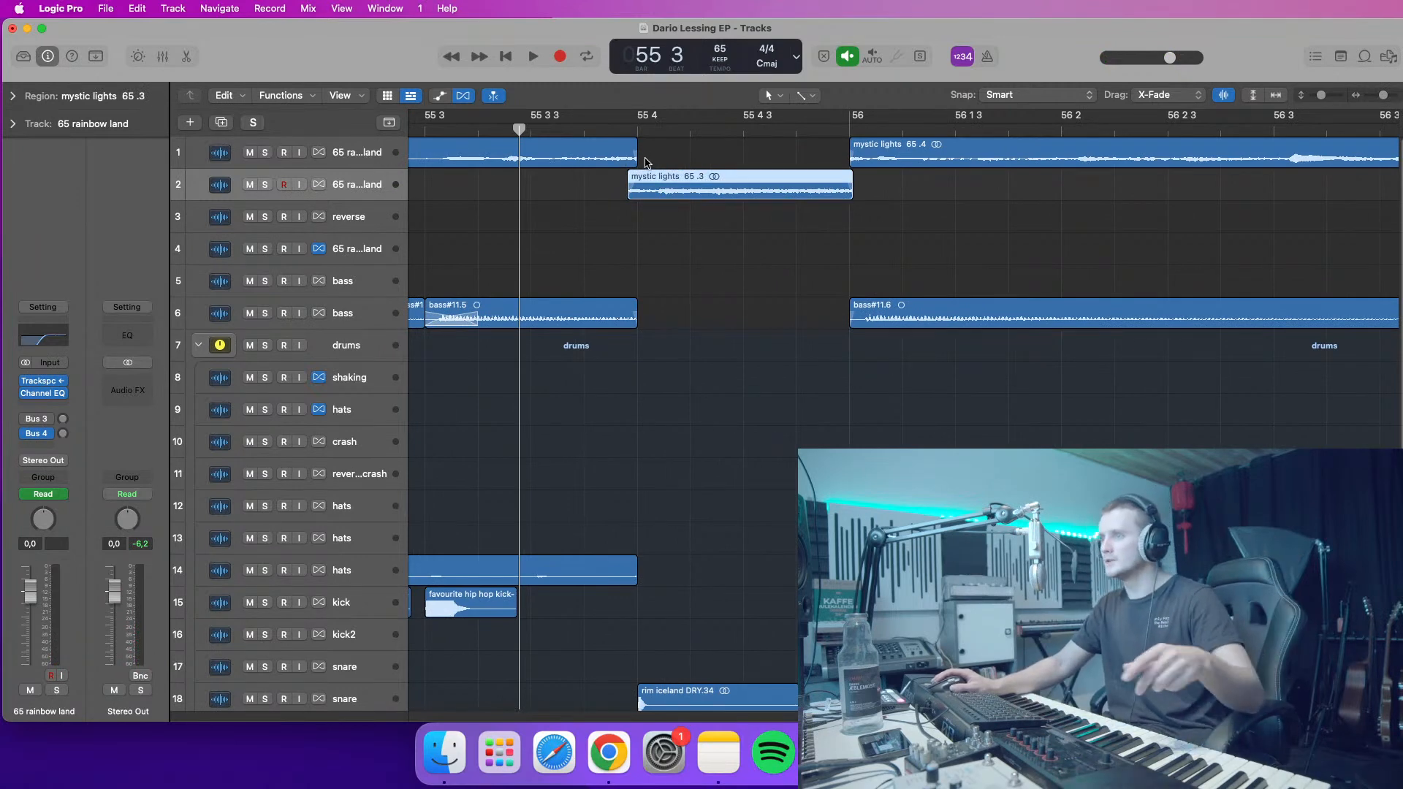
scroll(746, 427, down, 1)
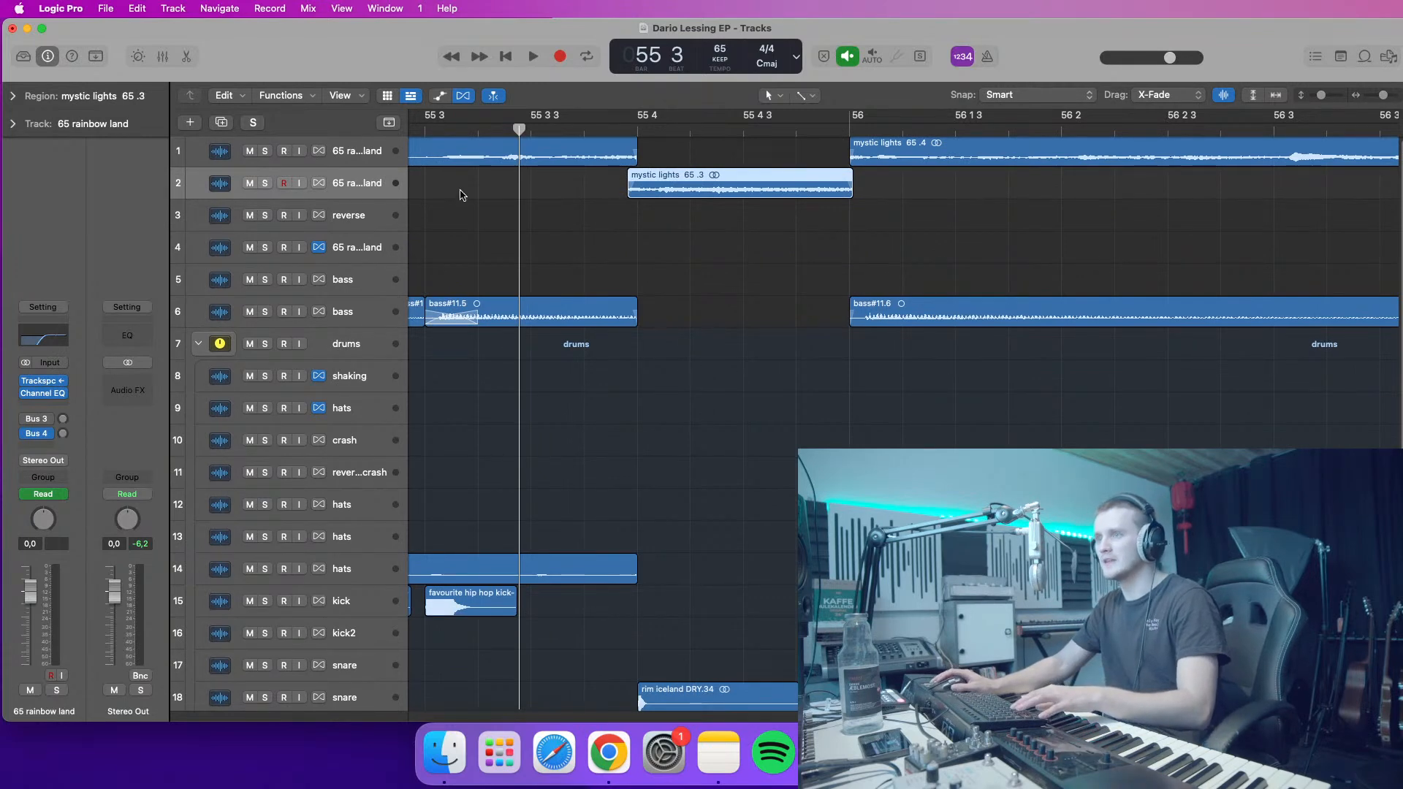
click(417, 132)
key(space)
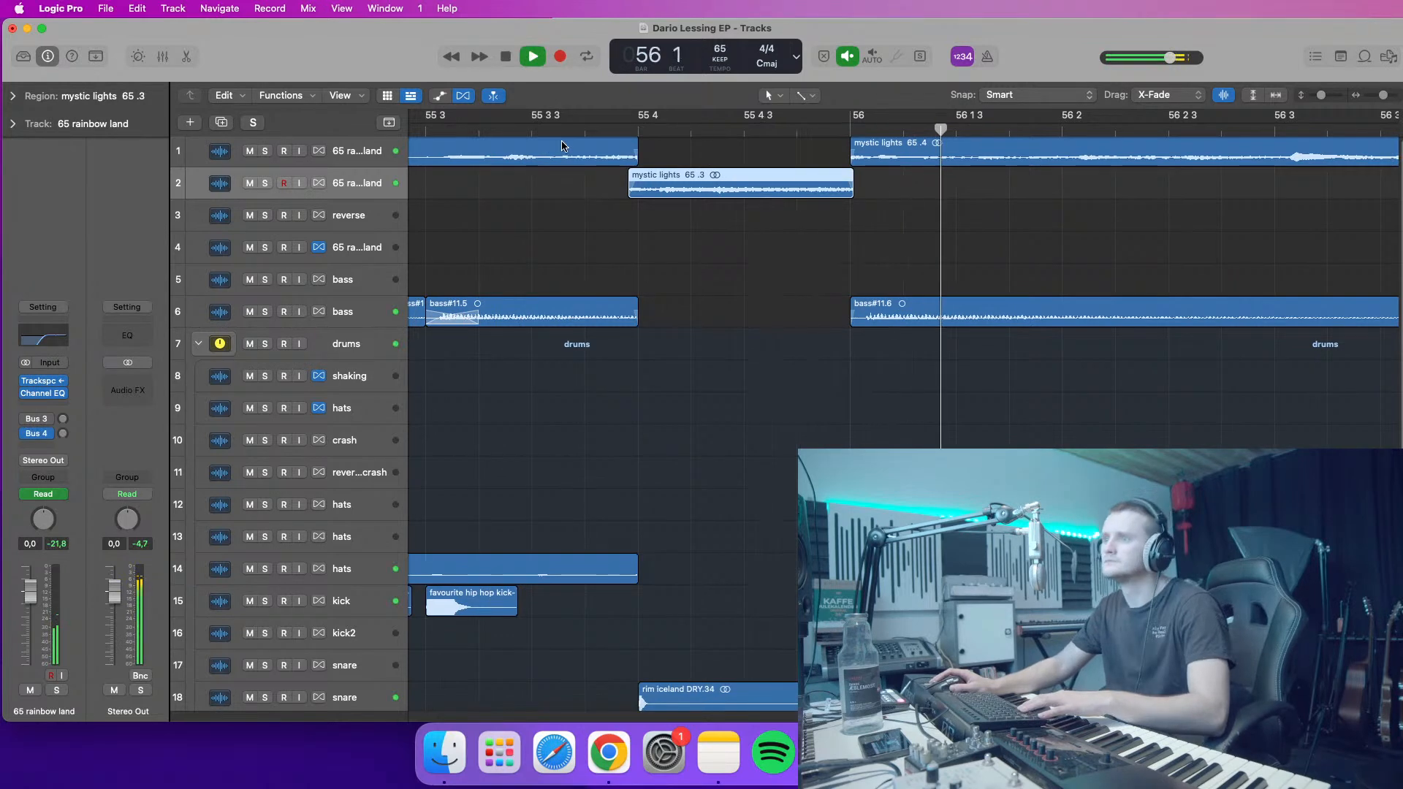
- Replay the transition from bar 55 into the following bars and review it within the wider arrangement
drag(1383, 99, 1379, 96)
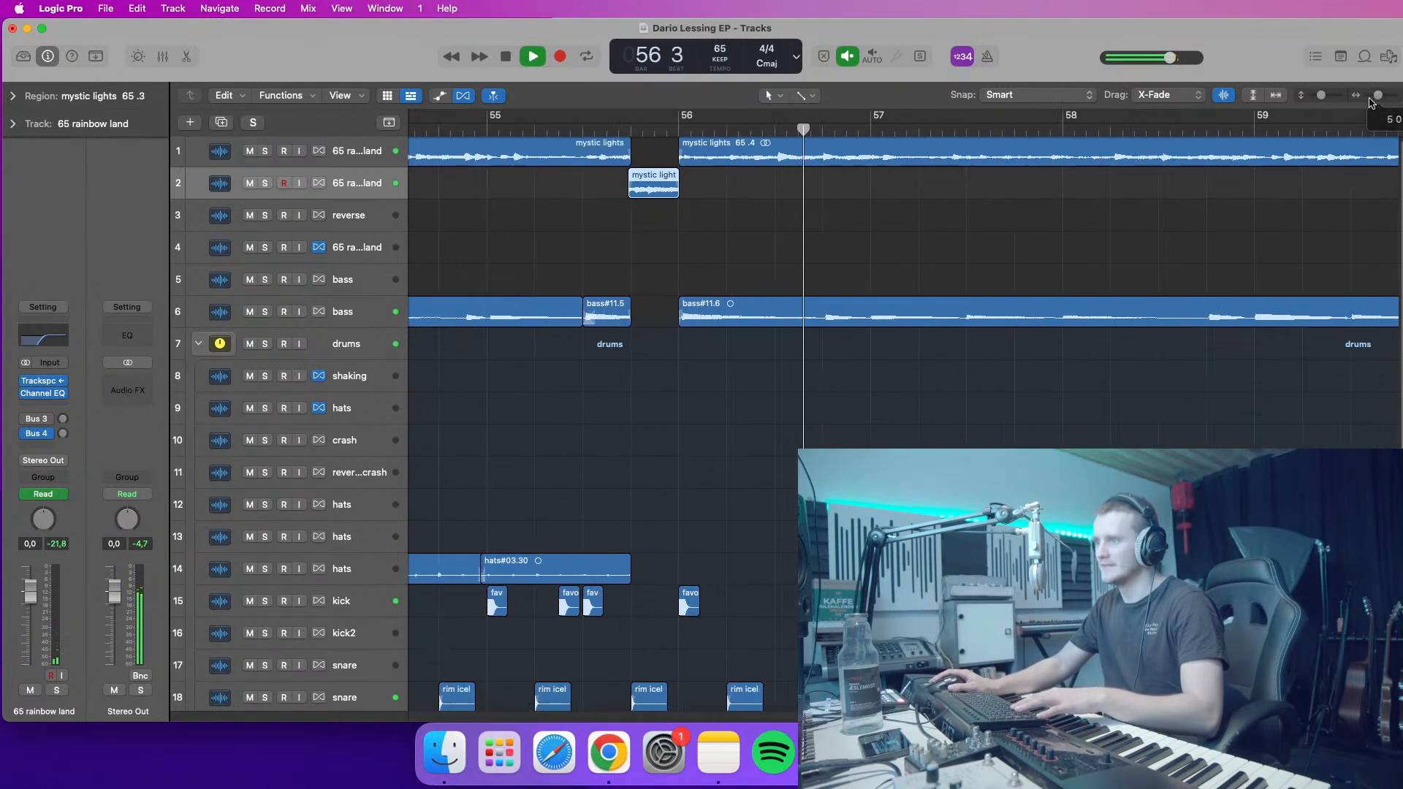
click(591, 131)
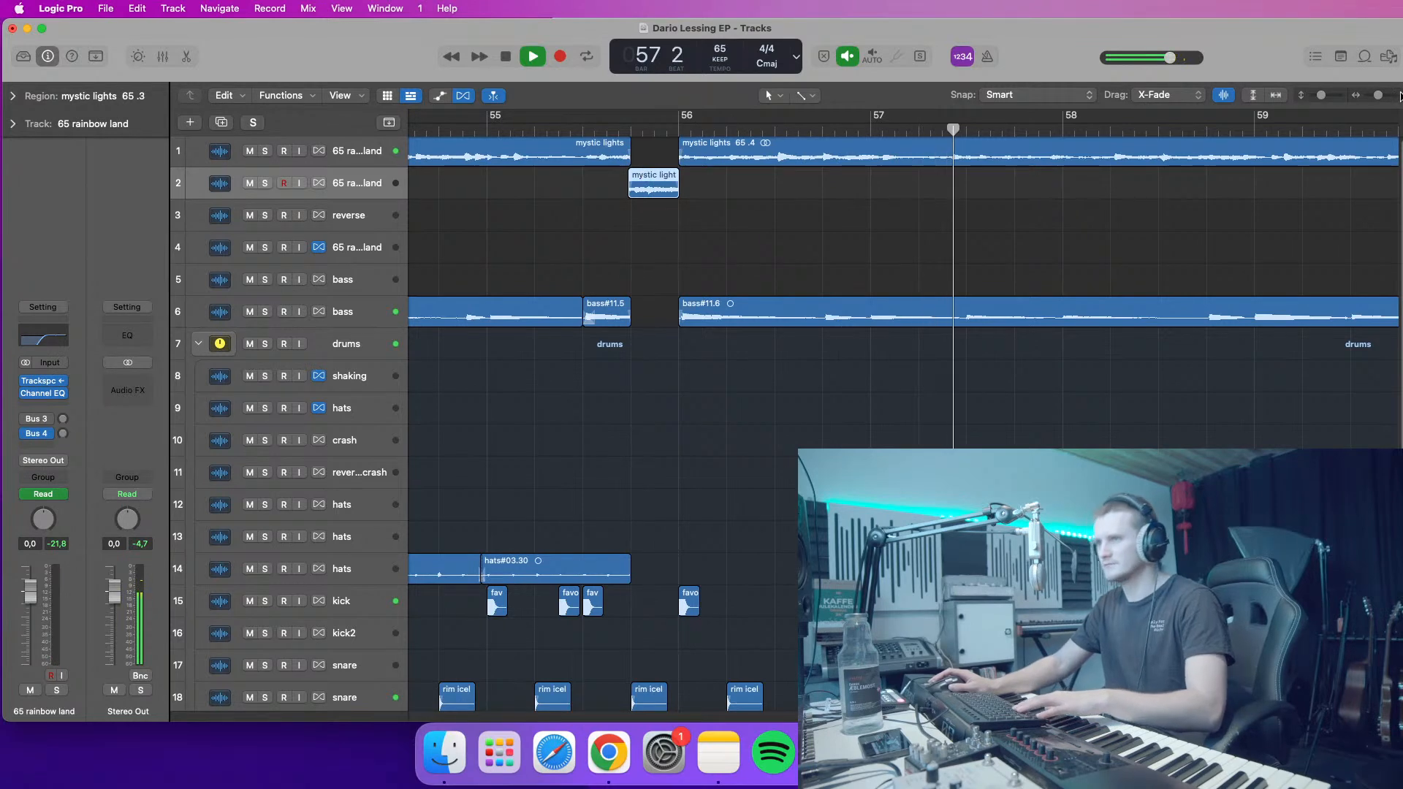
drag(1324, 95, 1375, 100)
key(space)
click(589, 57)
click(599, 134)
key(space)
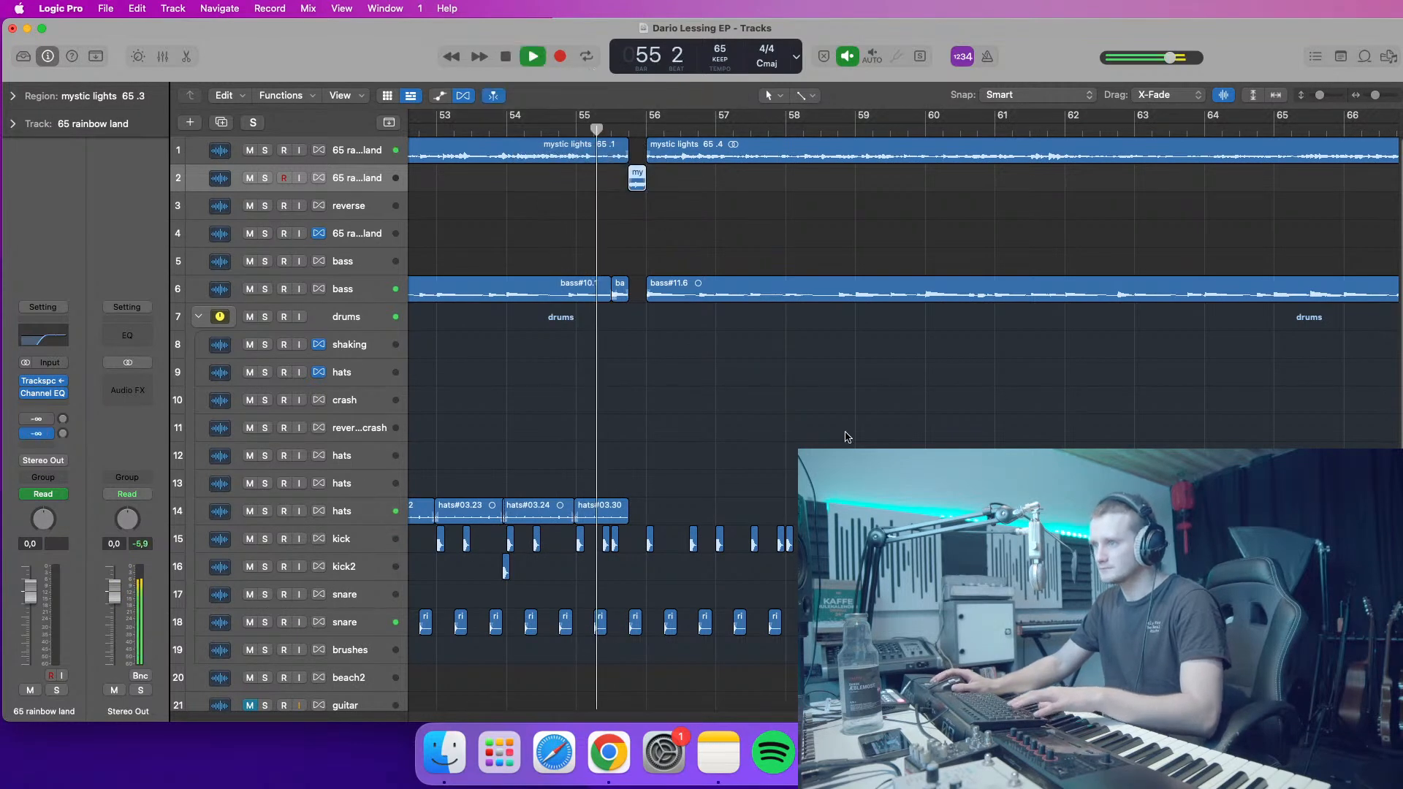
scroll(783, 348, left, 5)
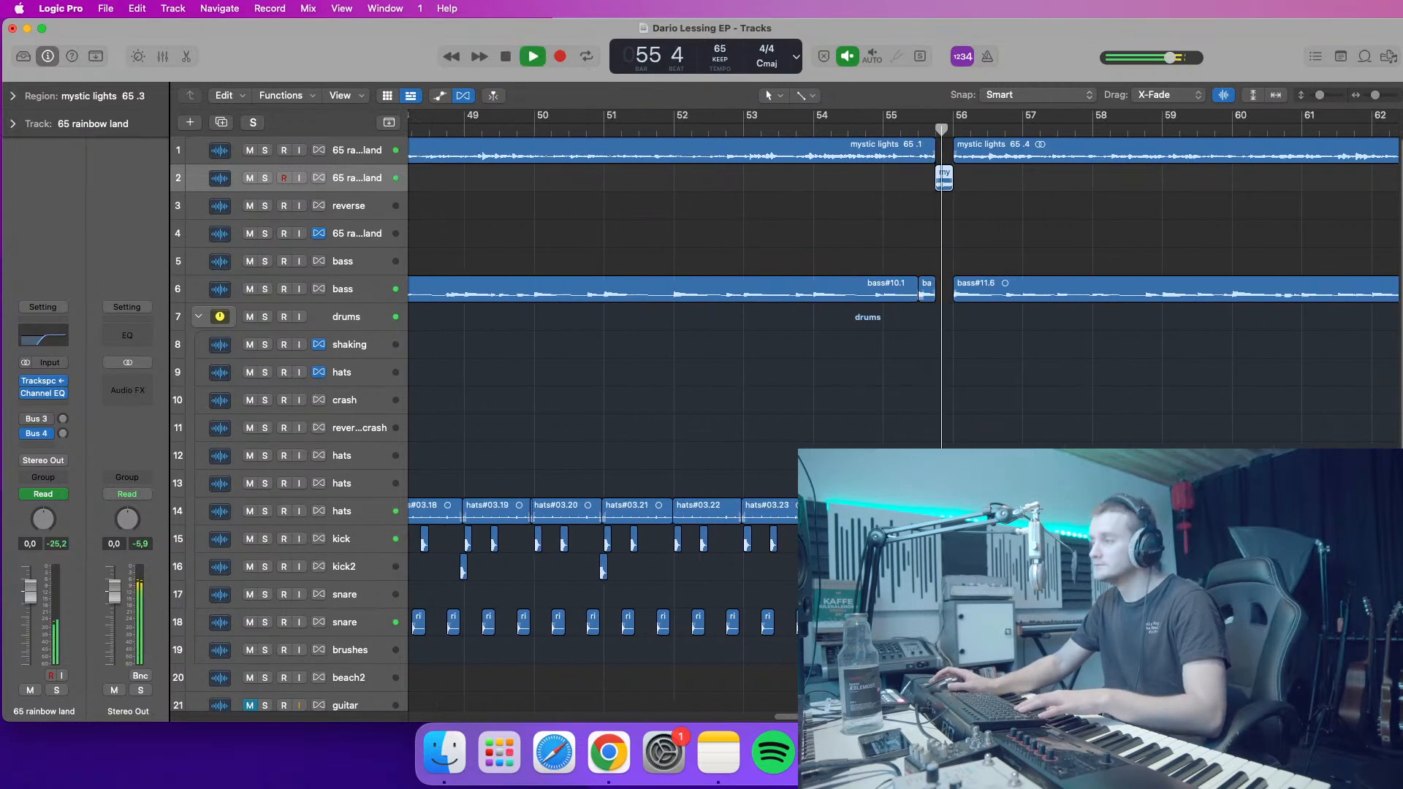
drag(1376, 96, 1372, 95)
key(space)
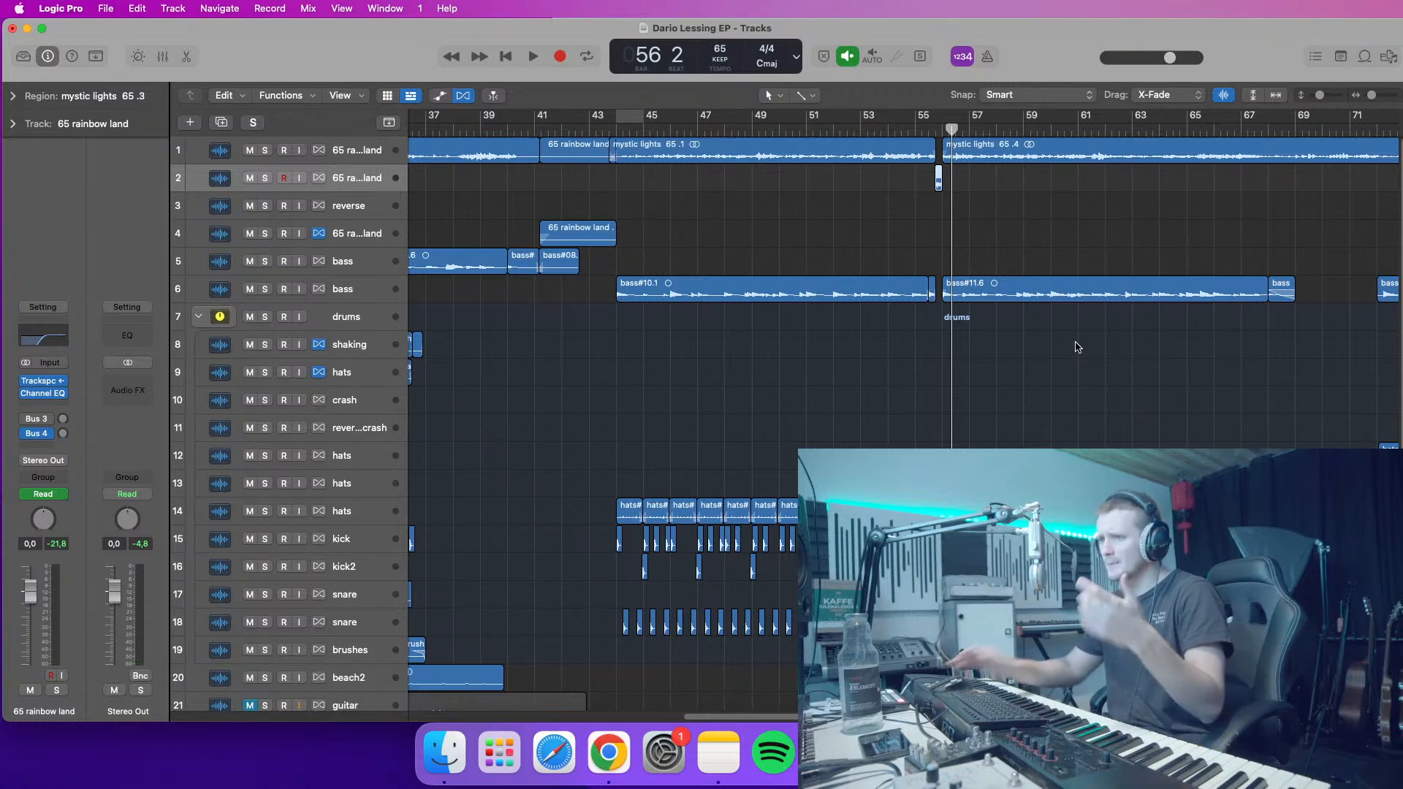
- Select the two drum regions after bar 56 and play the transition from bar 55
scroll(903, 366, right, 4)
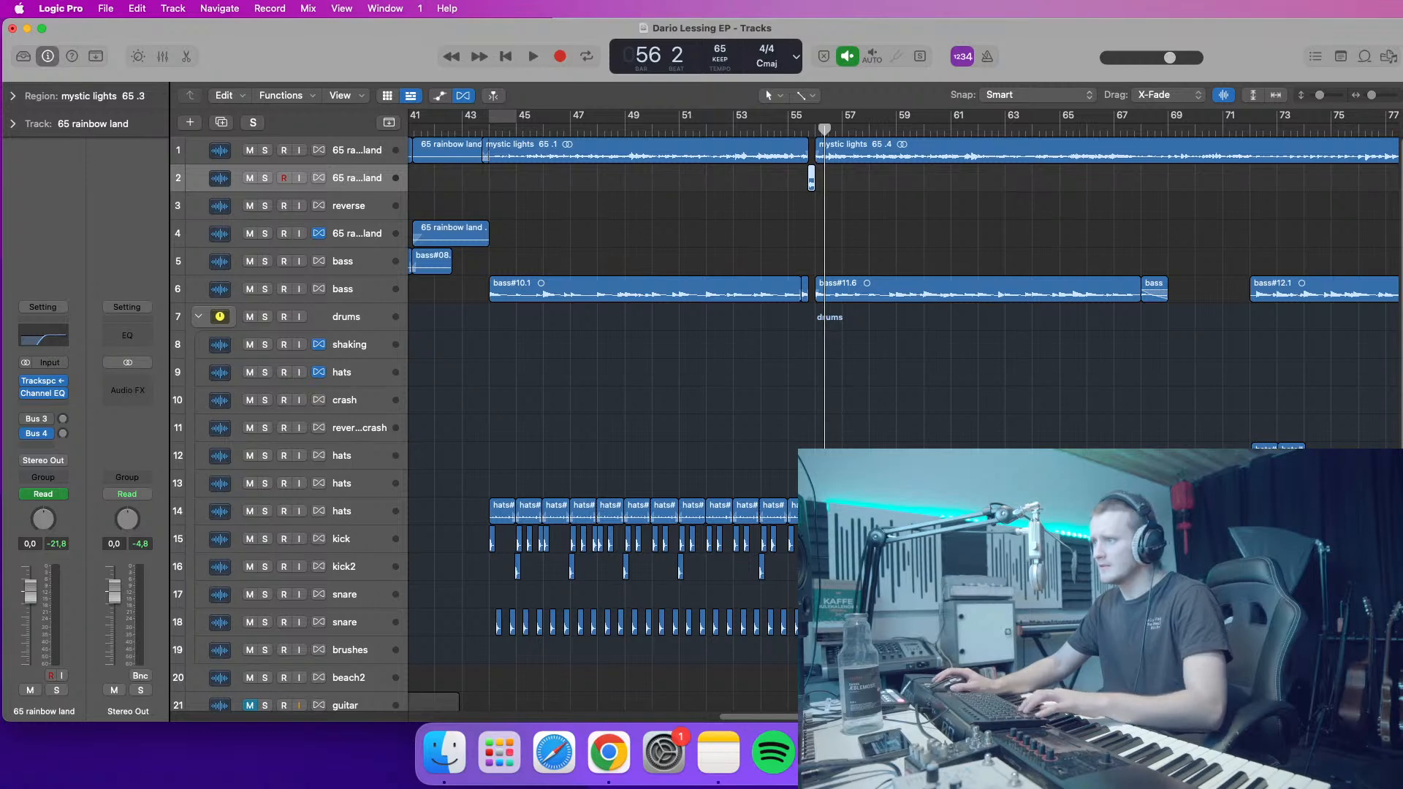
drag(1214, 478, 824, 483)
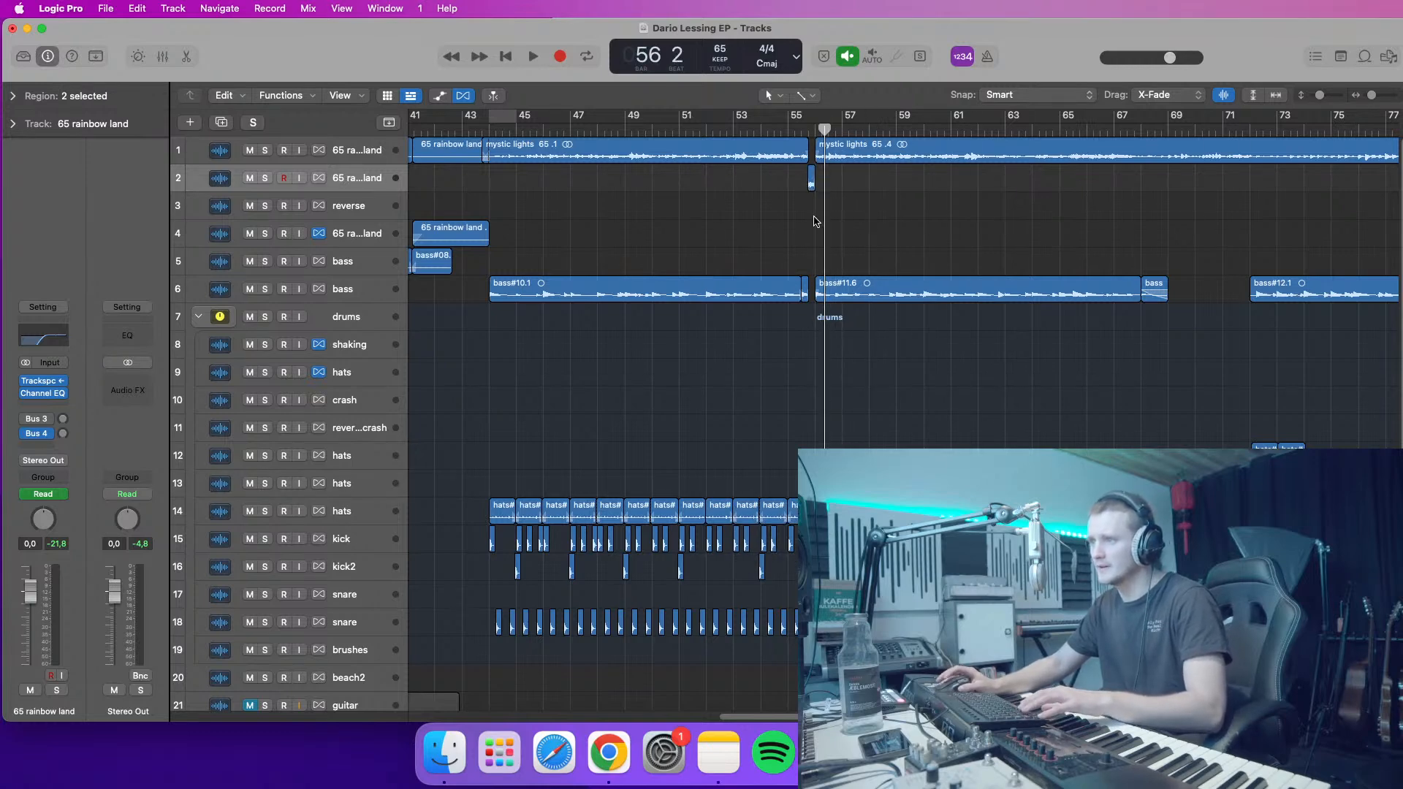
click(788, 130)
key(space)
drag(1371, 95, 1379, 96)
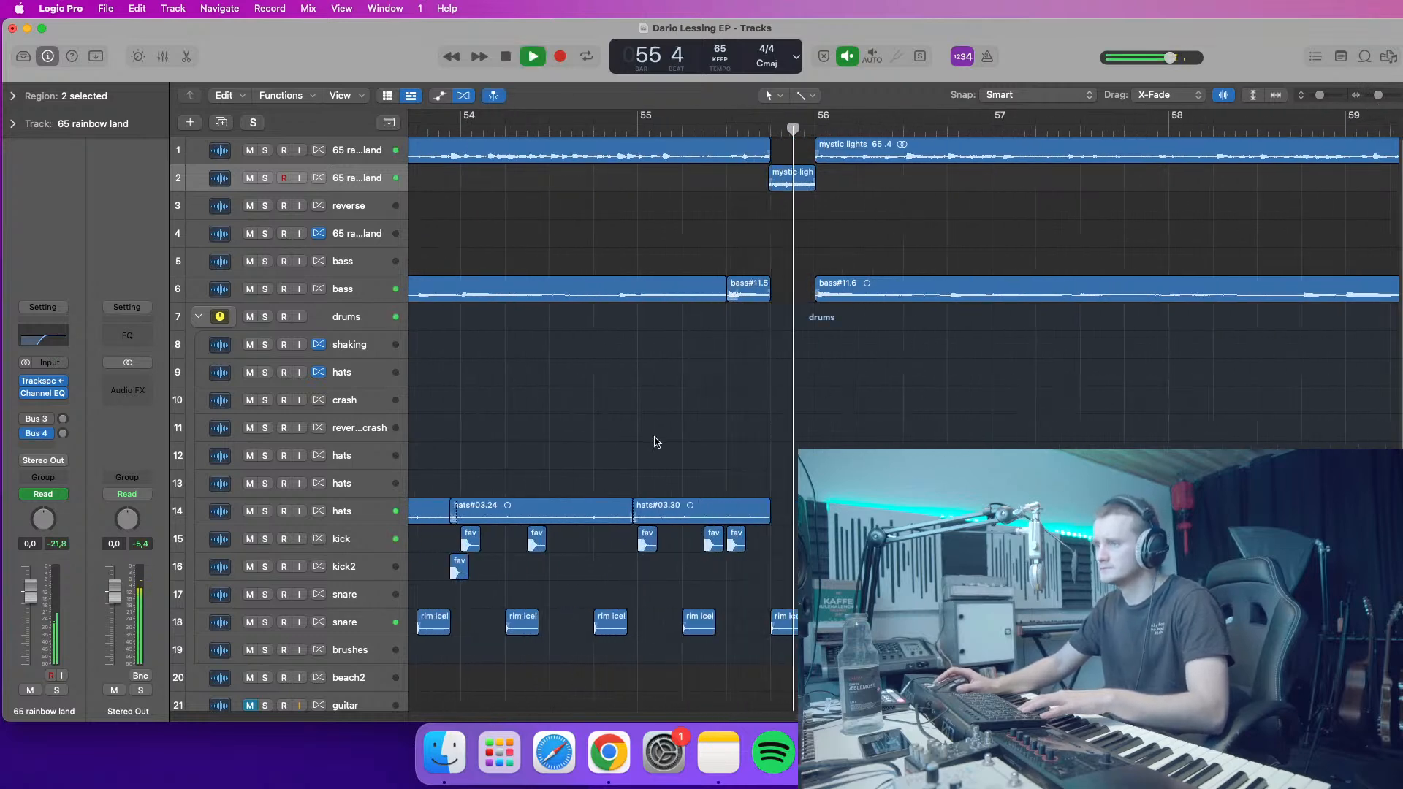
- Put the two selected hats regions from bar 56 on a duplicate hats track and set its volume to -14.4 dB
click(414, 486)
key(super+d)
key(space)
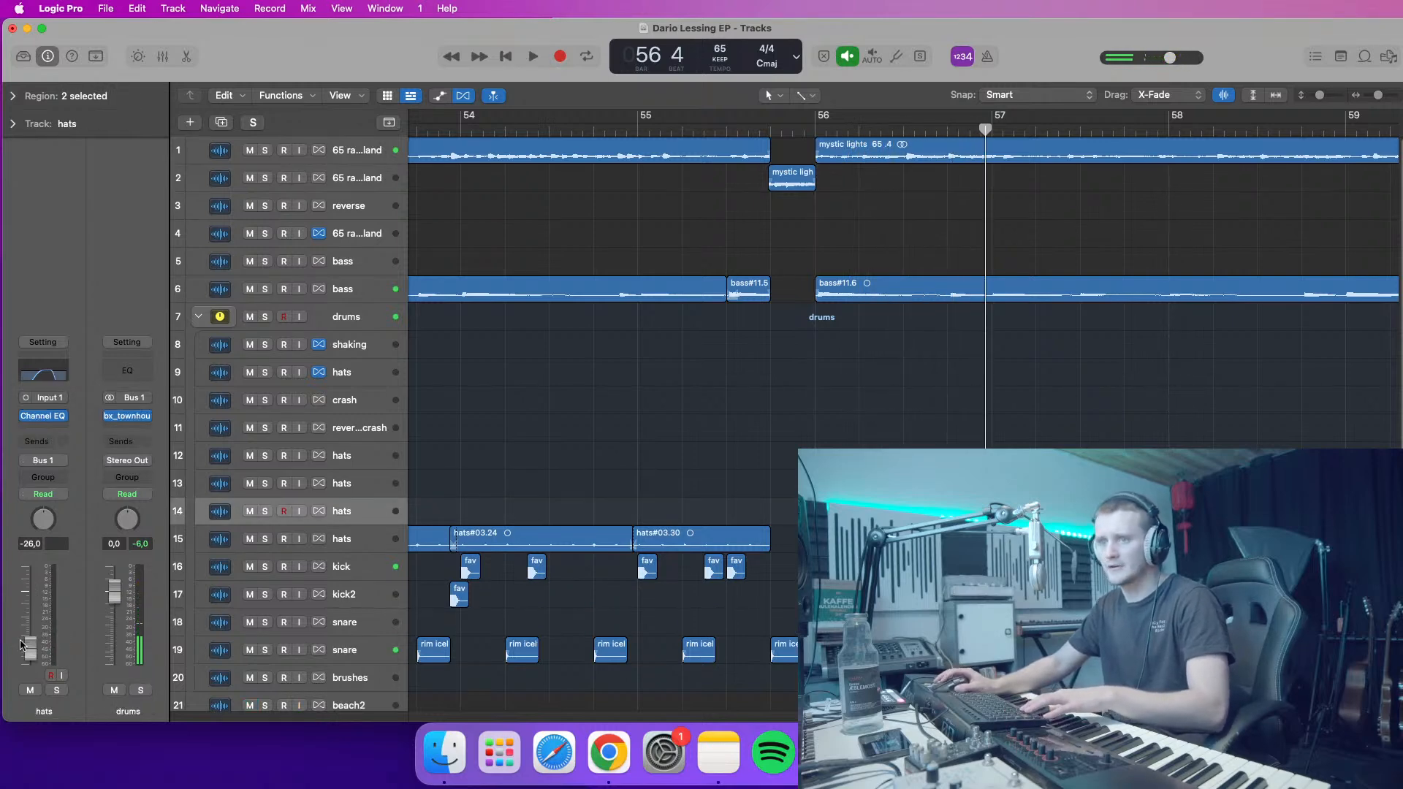
key(space)
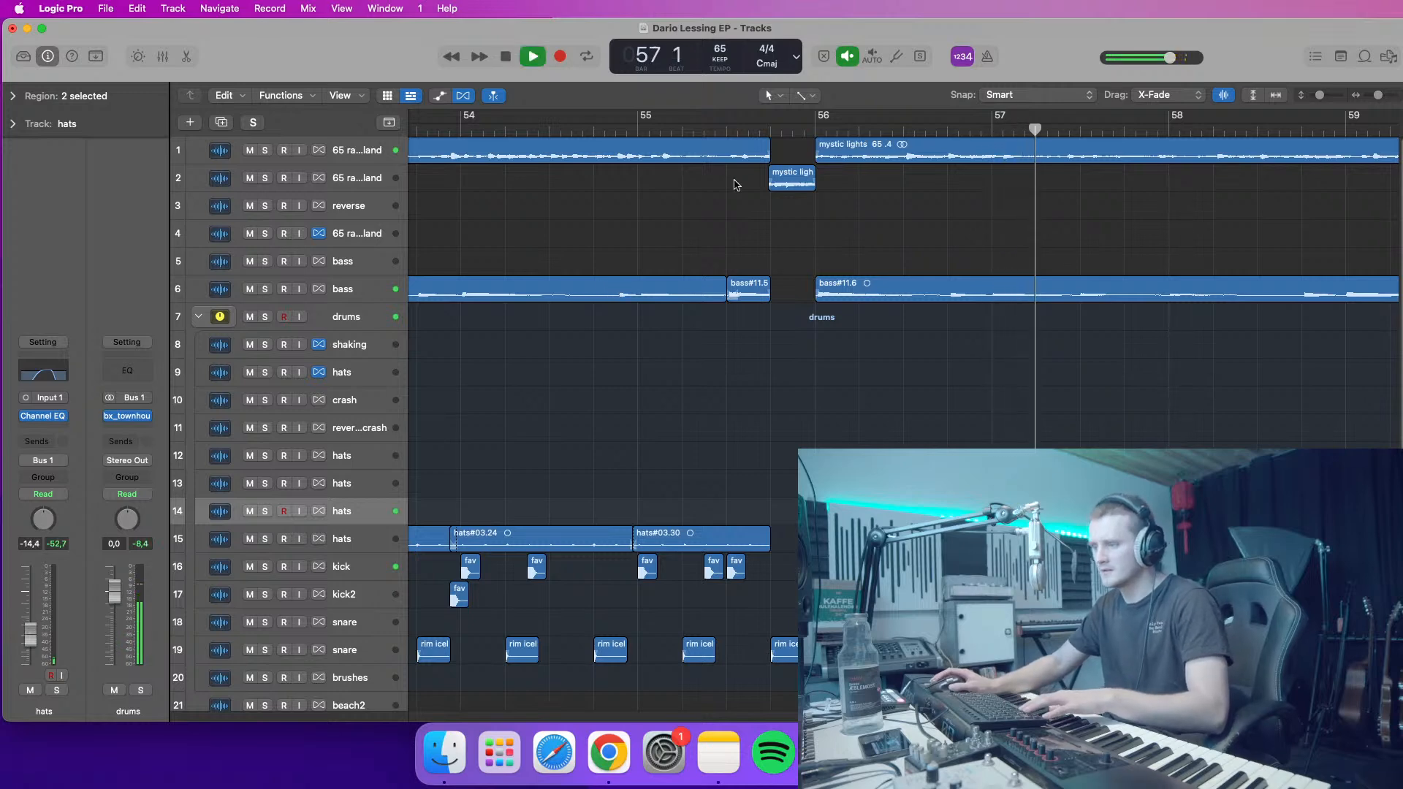
- Replay the transition from bar 55 and fine-tune the duplicate hats track's volume to -13.6 dB
click(767, 129)
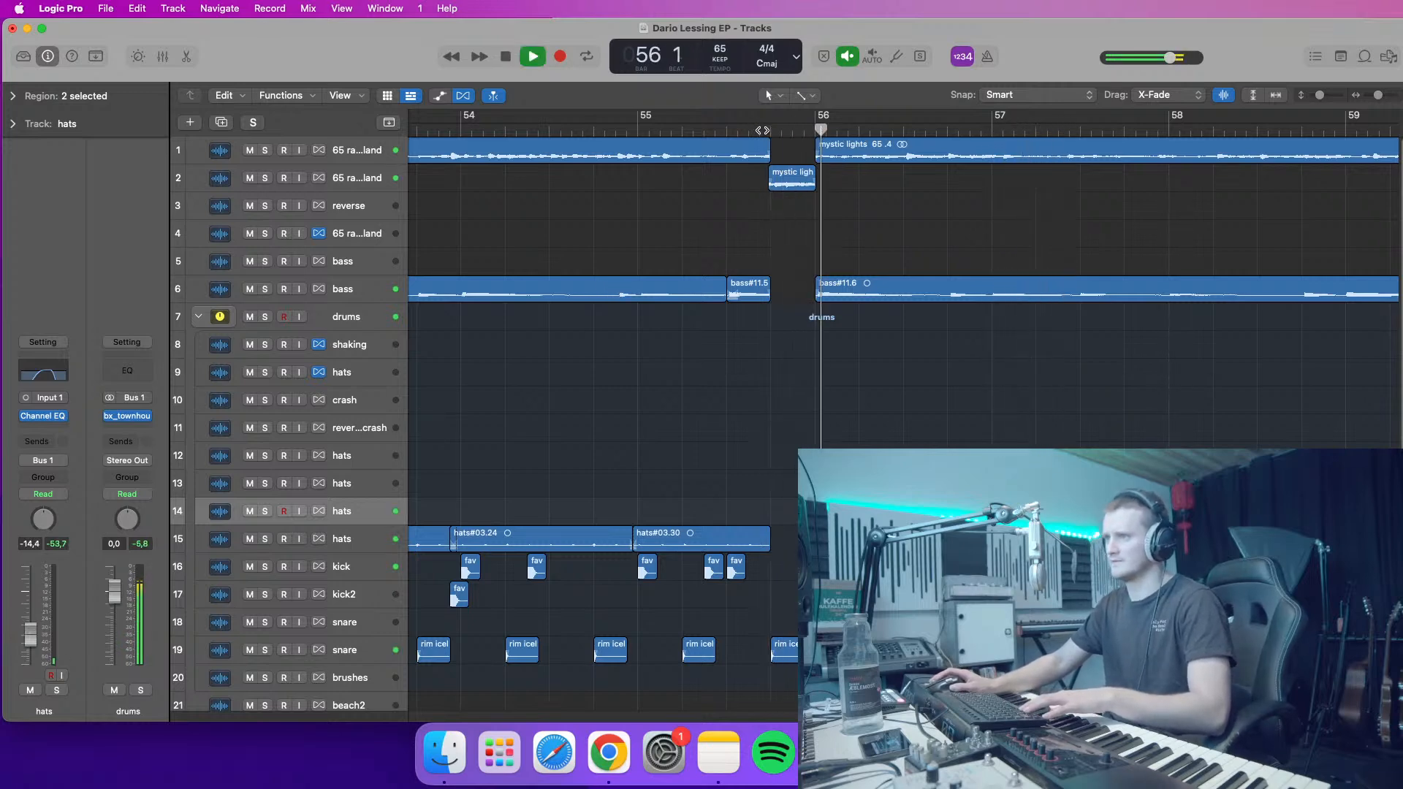
click(735, 128)
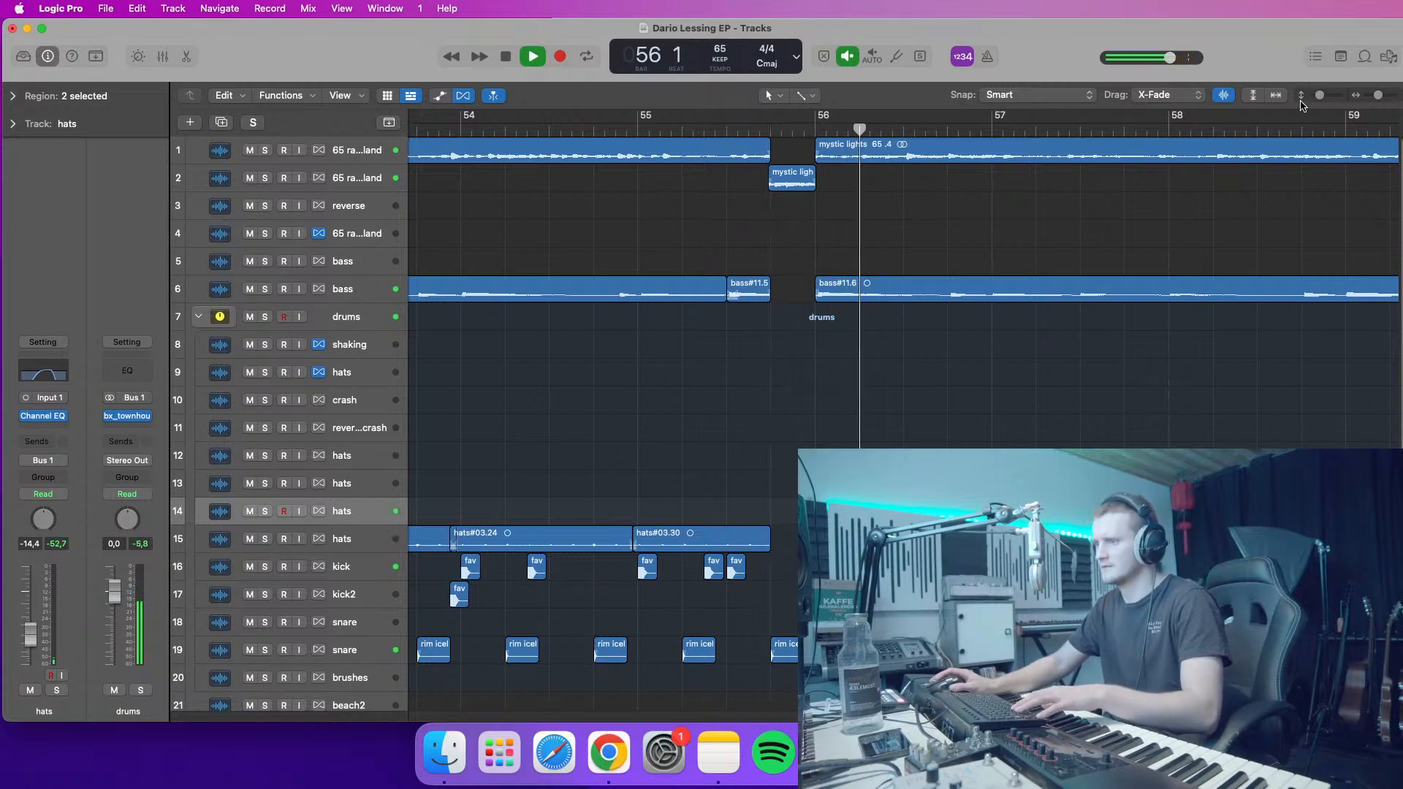
drag(1378, 95, 1372, 95)
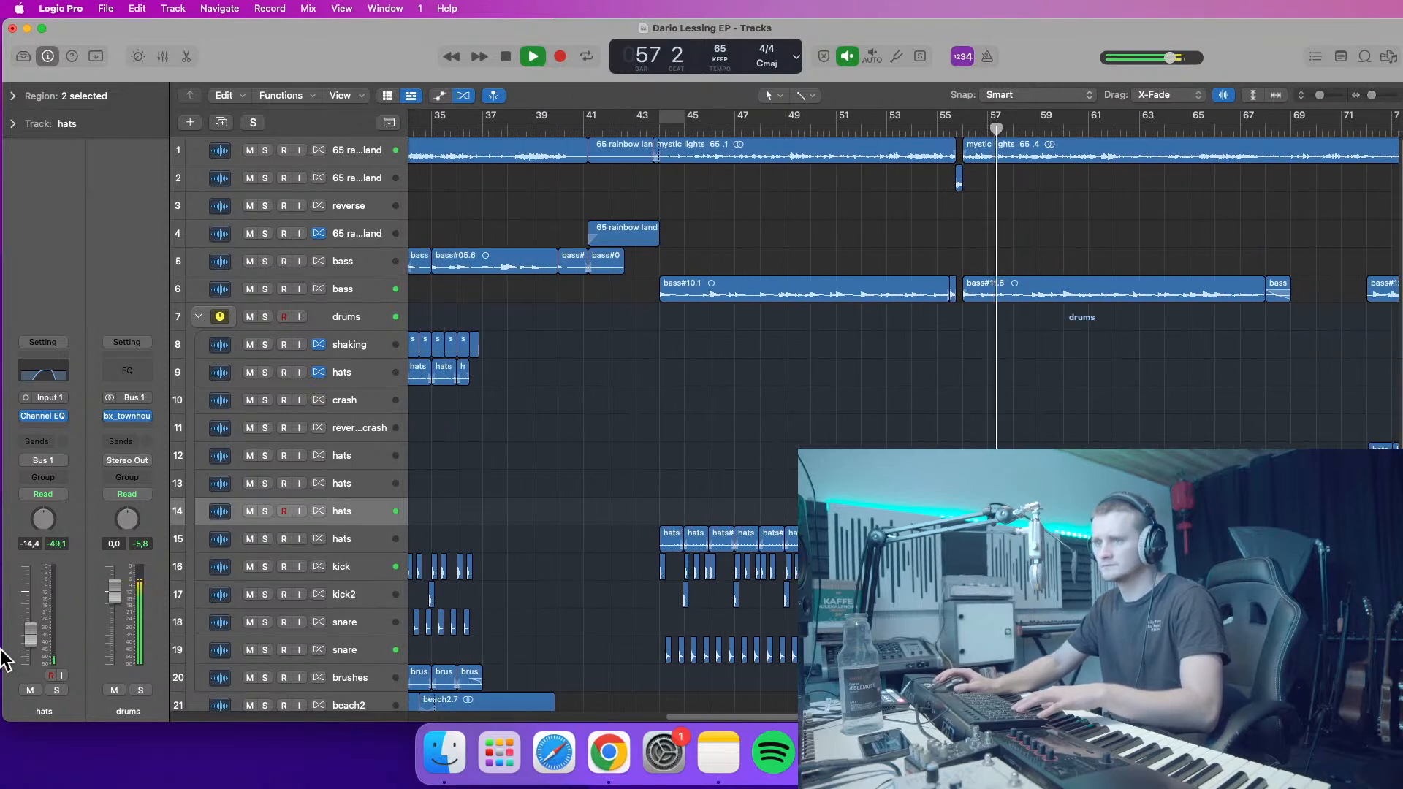
key(space)
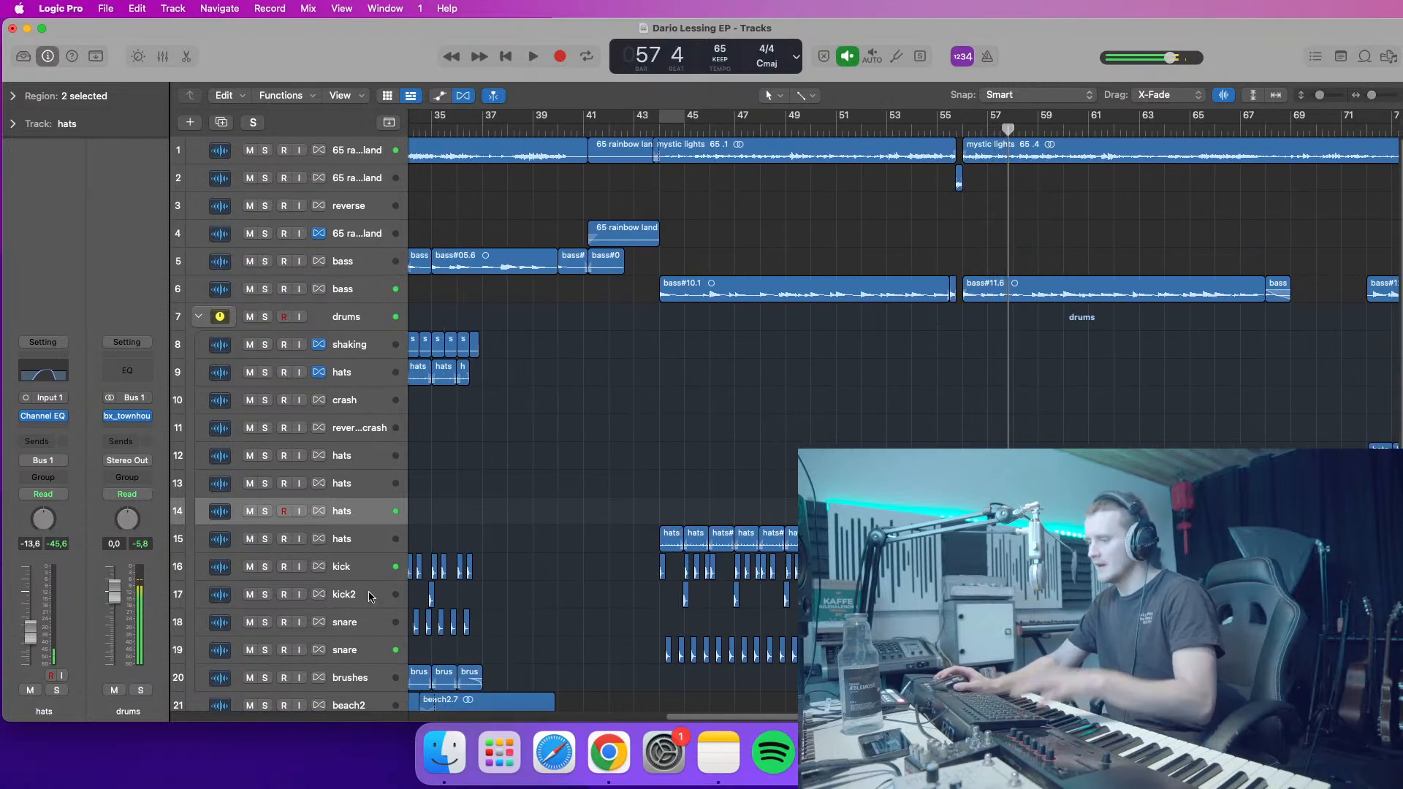
- Duplicate the hats track that plays from bar 56, keep the copy directly below it, and name it brushes
scroll(940, 396, down, 1)
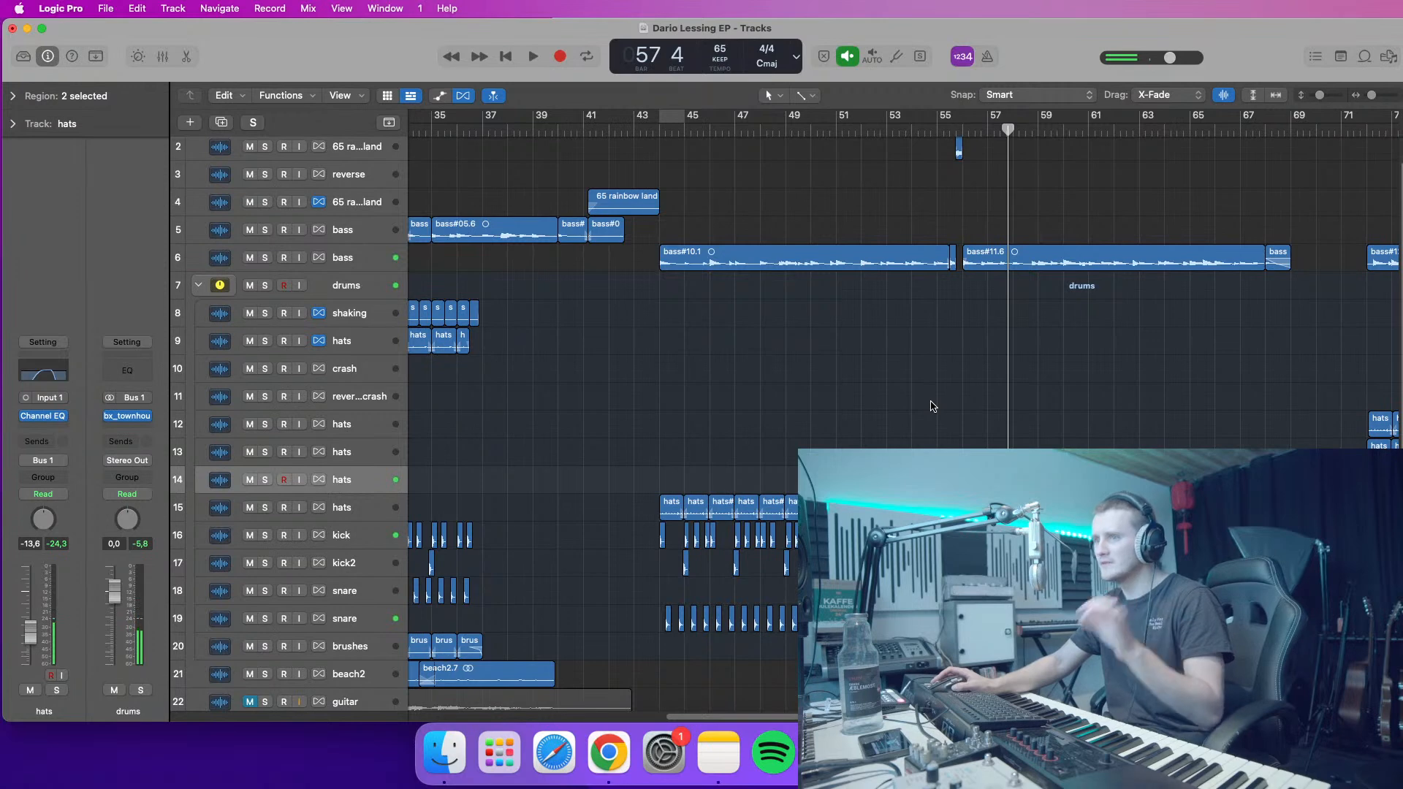
scroll(1132, 340, down, 4)
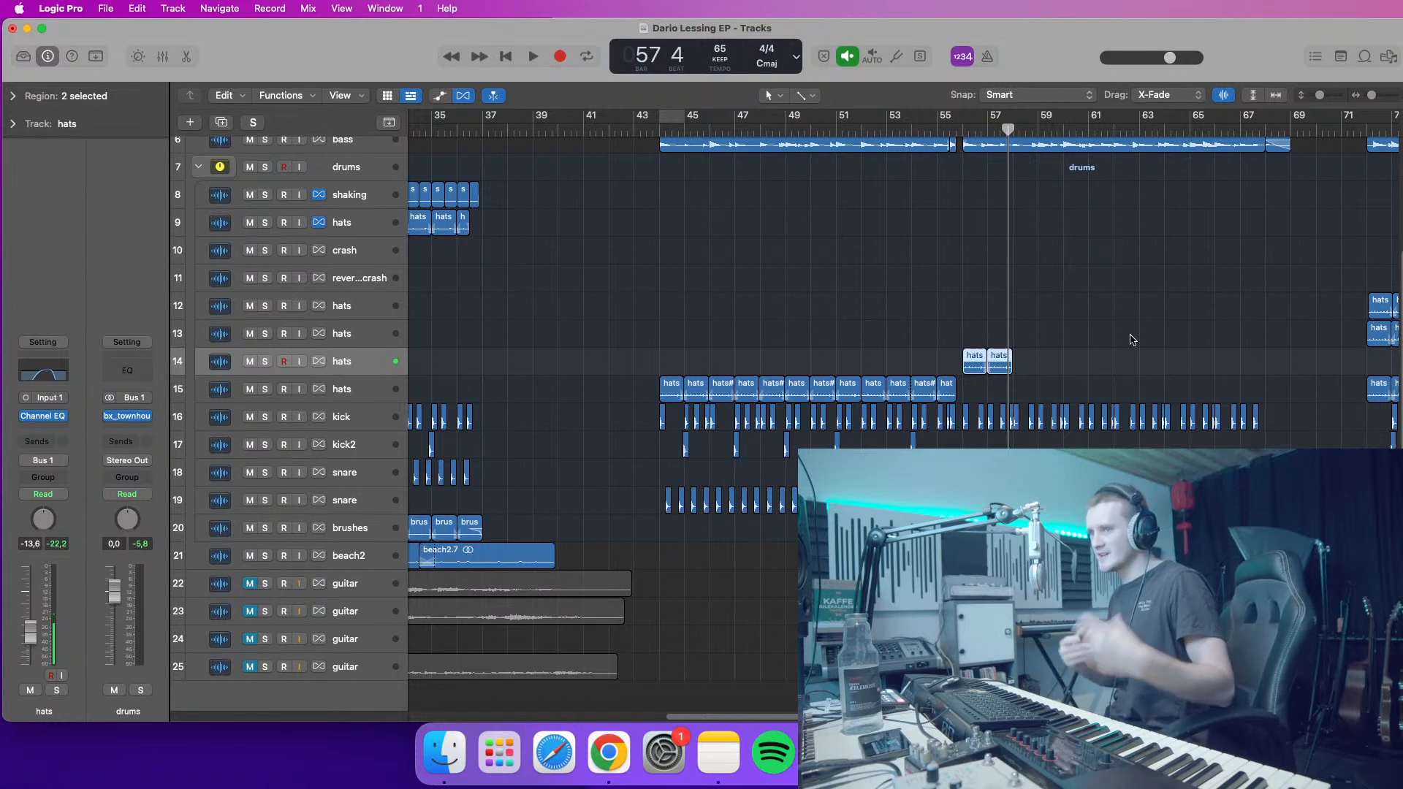
click(368, 527)
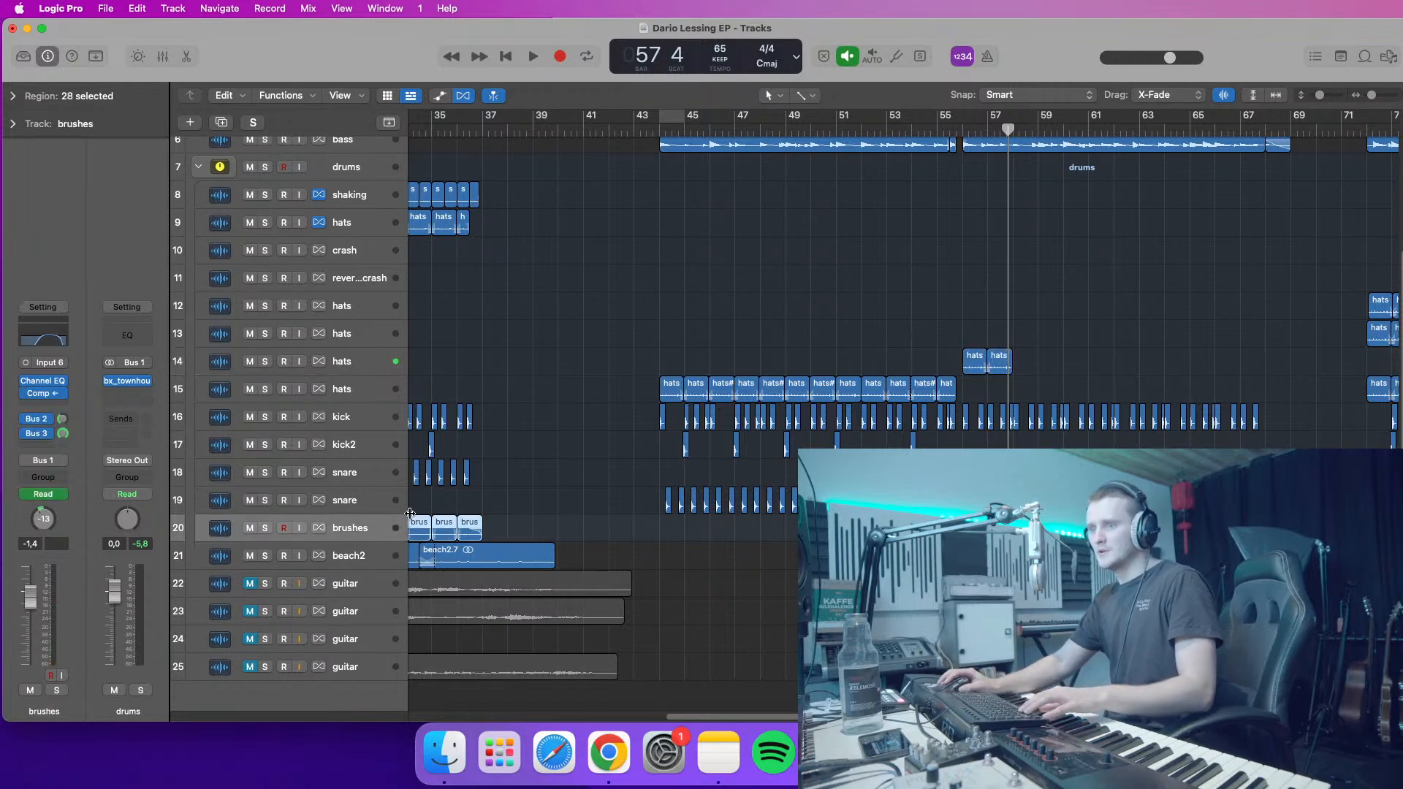
click(372, 370)
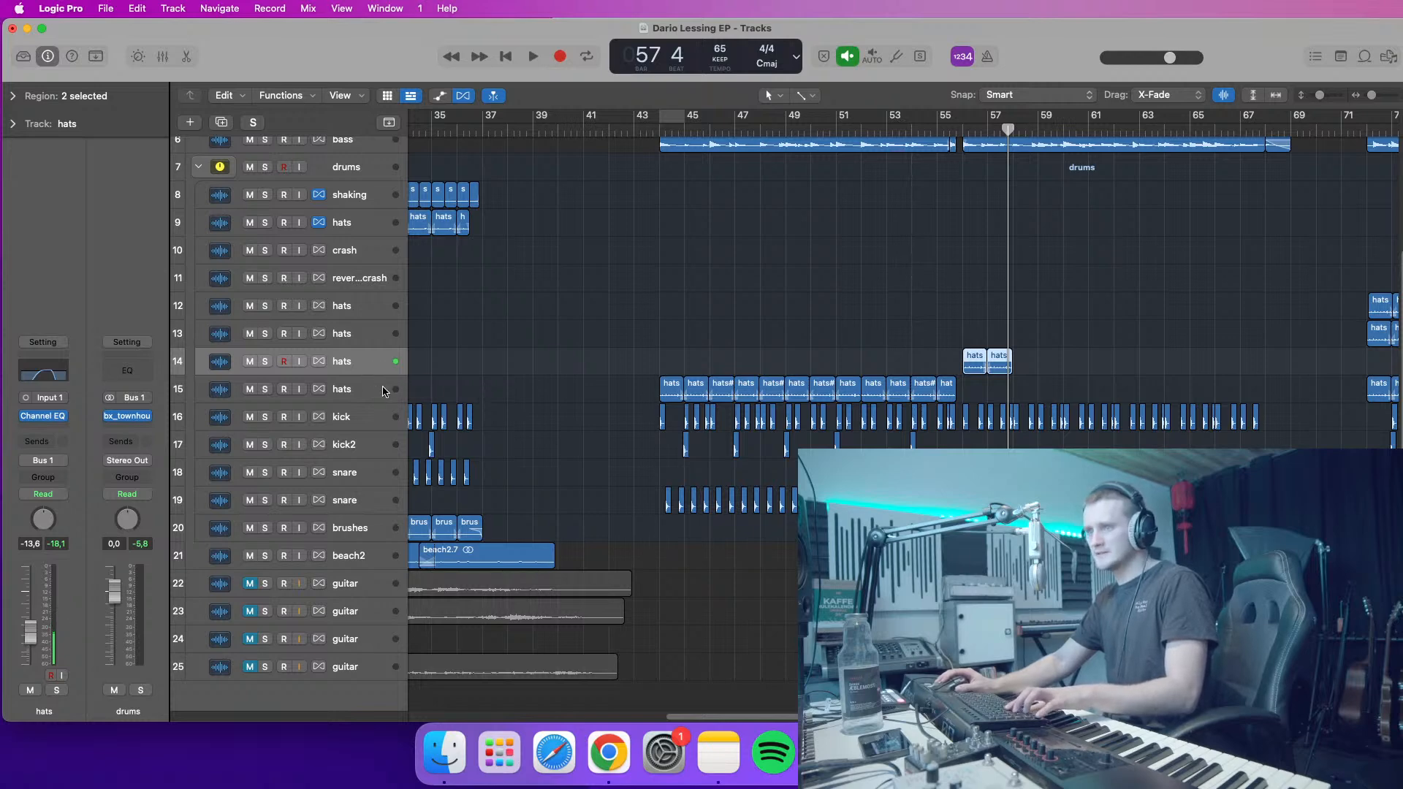
click(383, 391)
key(super+d)
drag(382, 404, 395, 365)
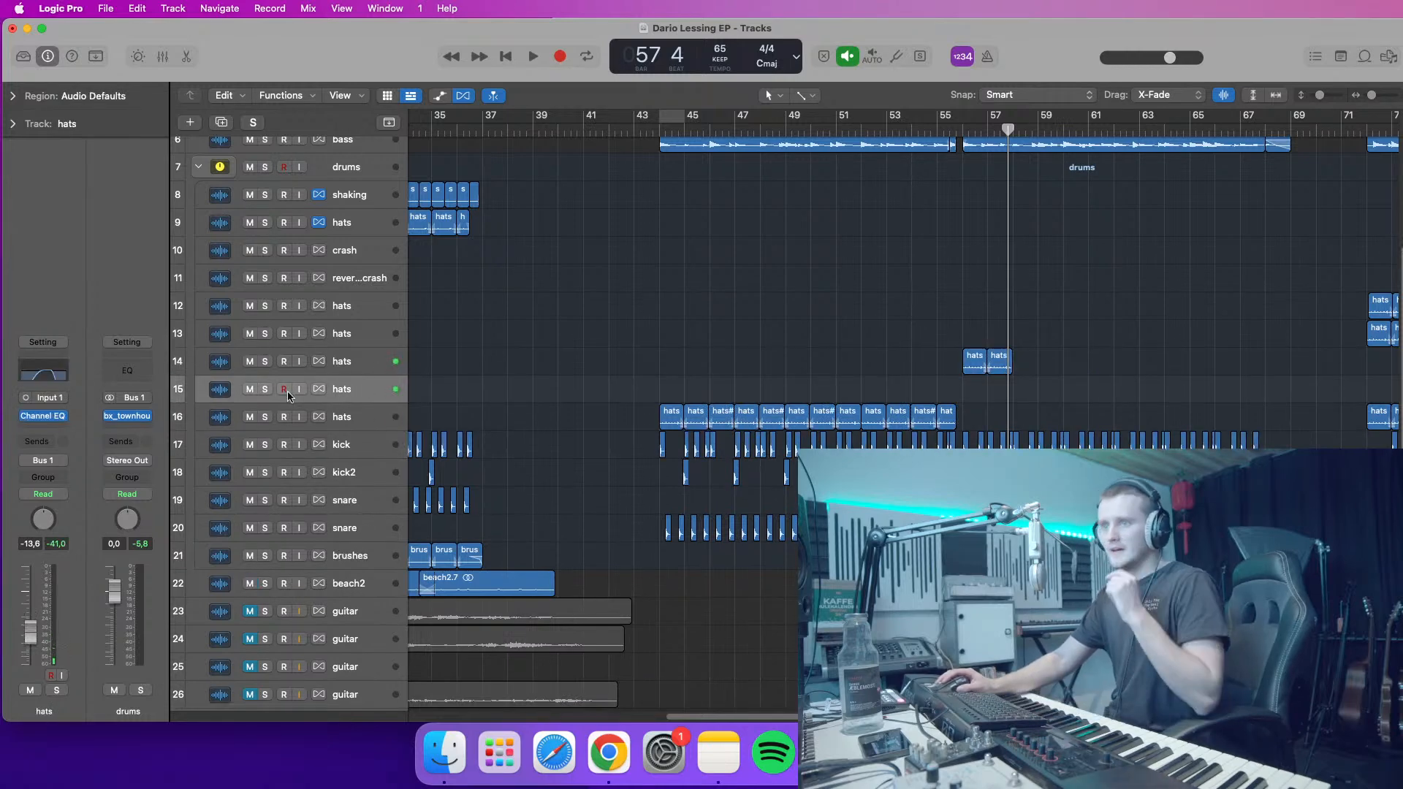
text(she)
key(Return)
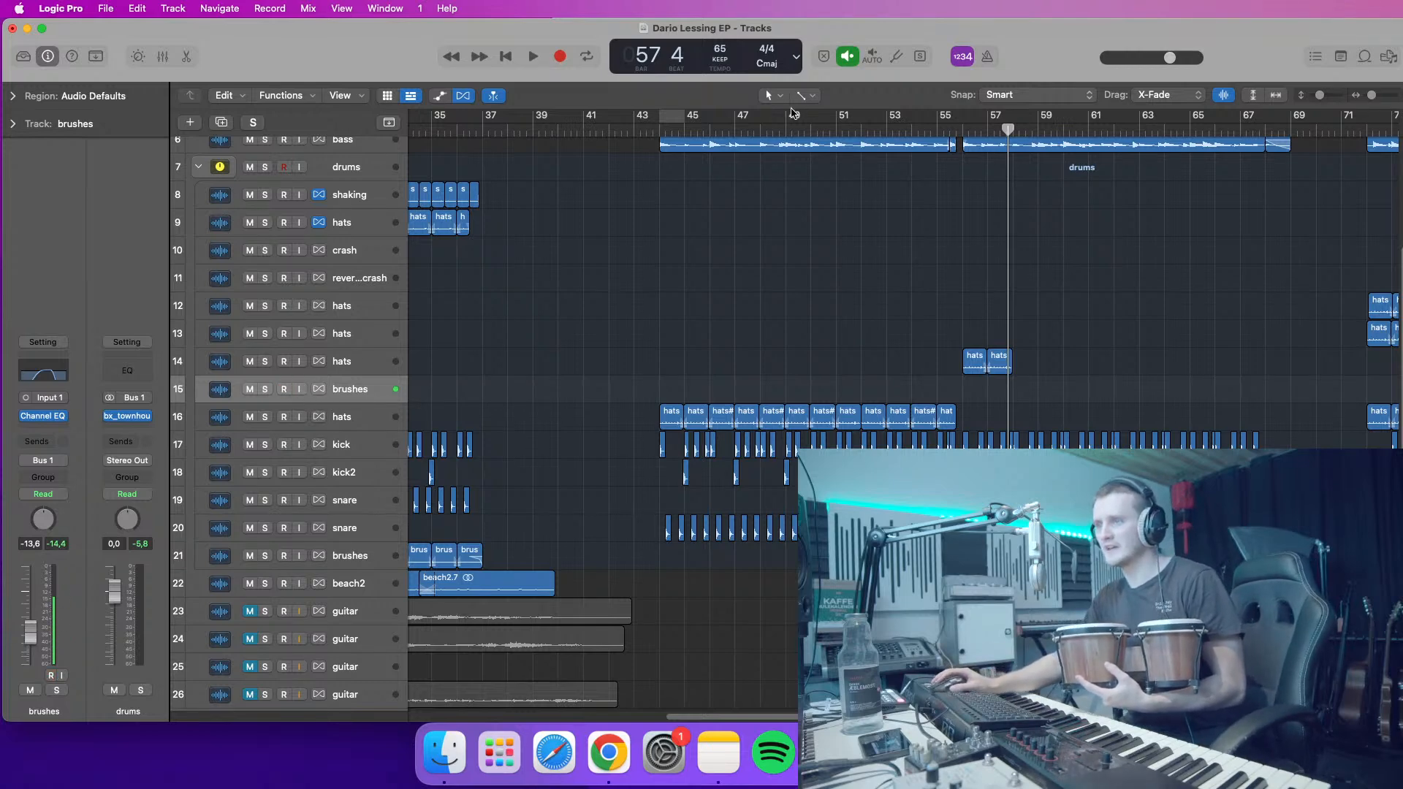
- Play through the transition for rehearsal and record a percussion take on the new brushes track from bar 56 to about bar 62
drag(649, 132, 943, 146)
key(space)
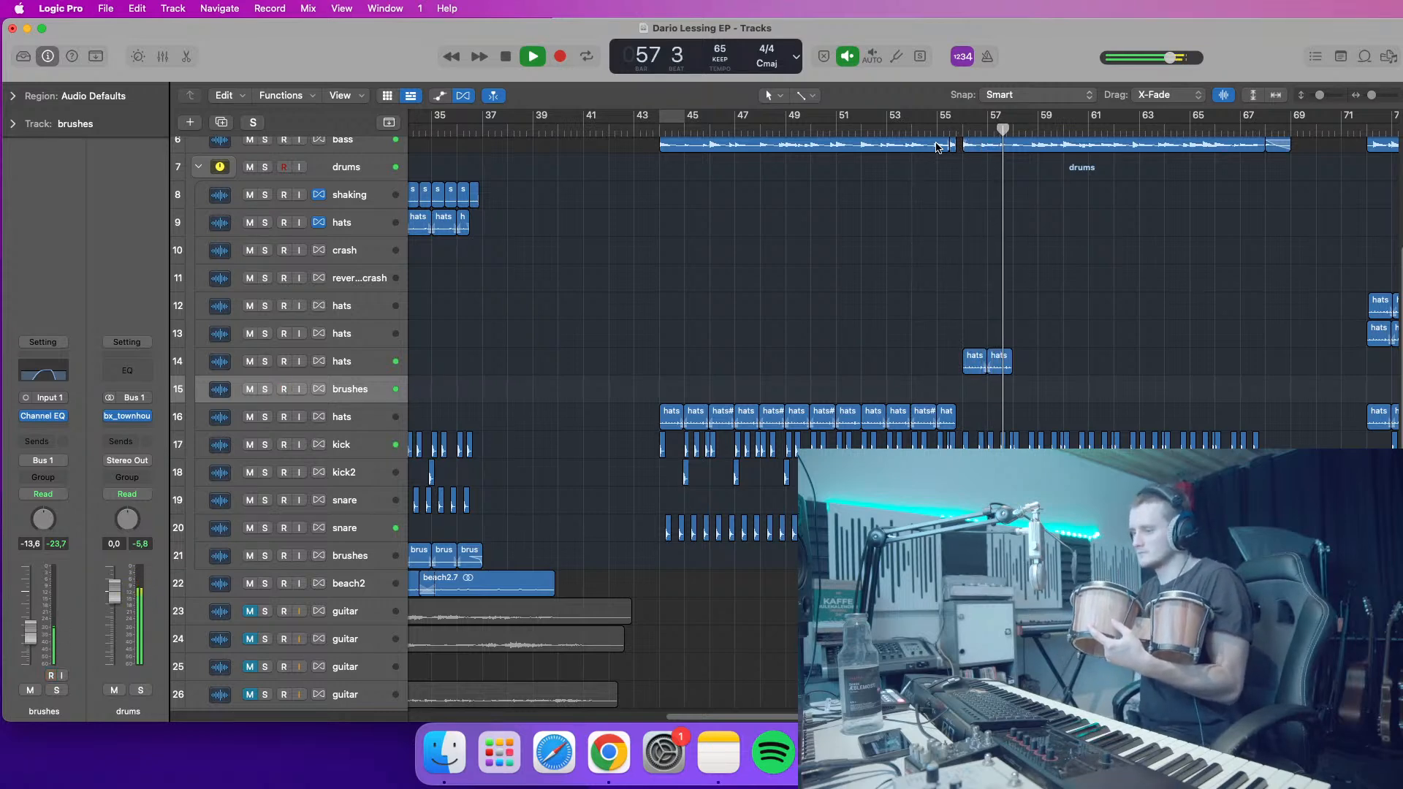
key(space)
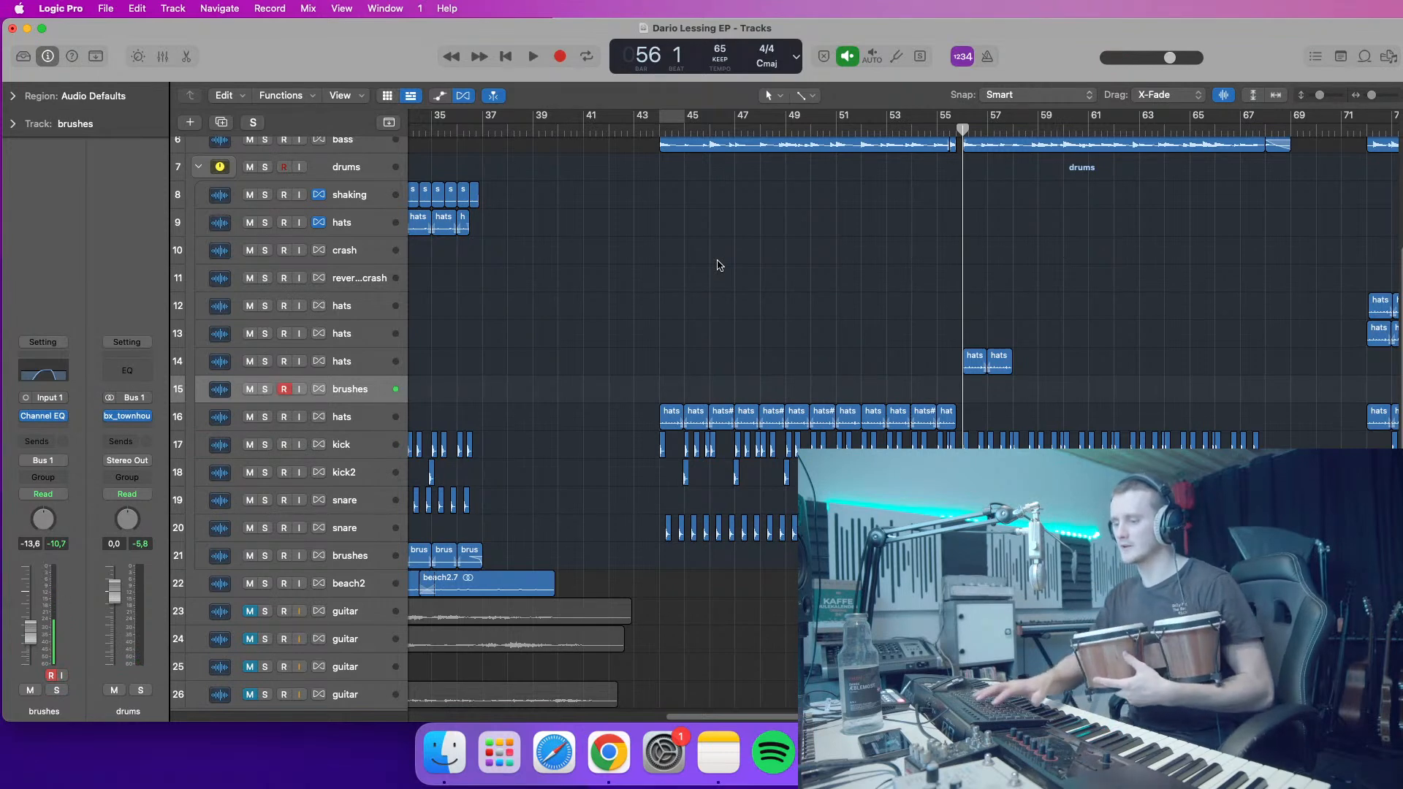
key(r)
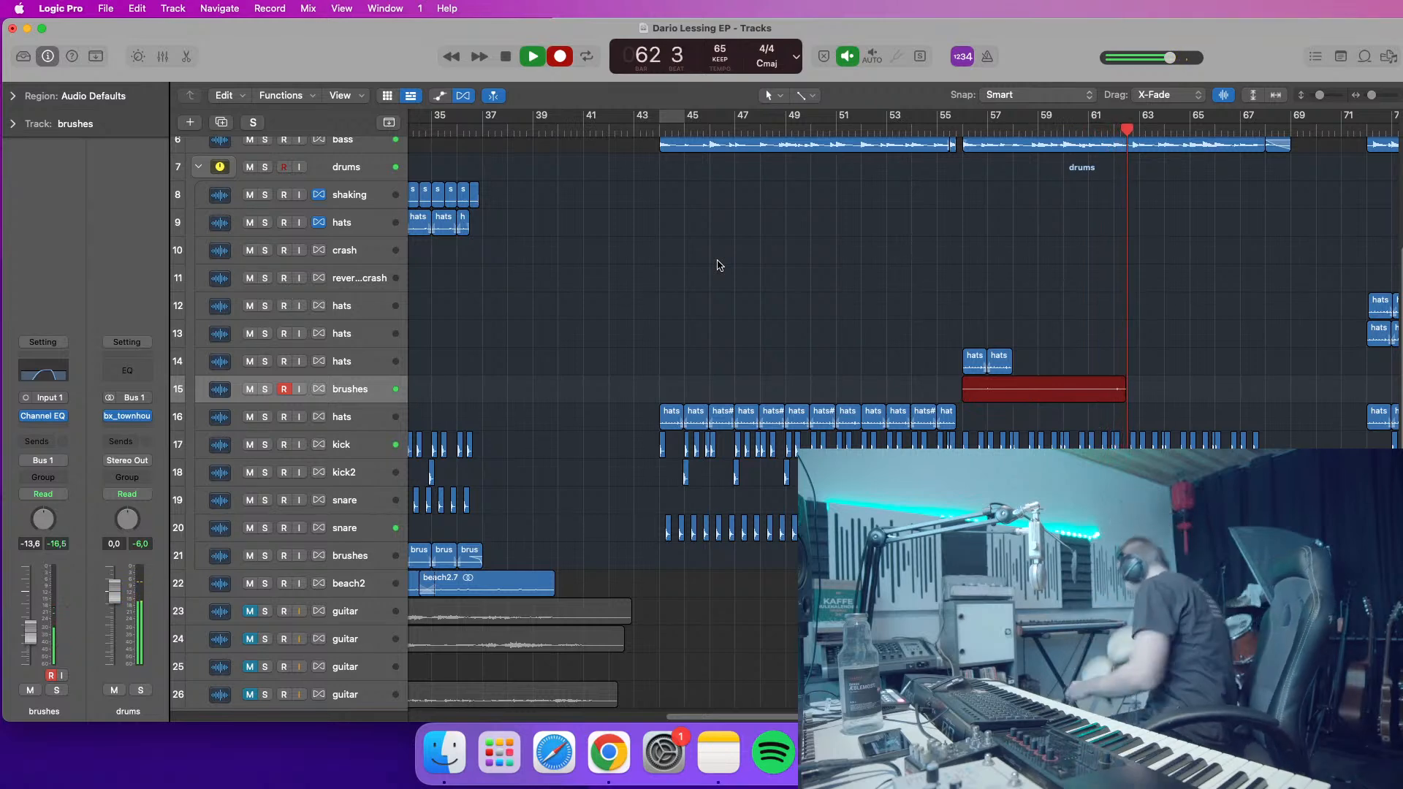
key(space)
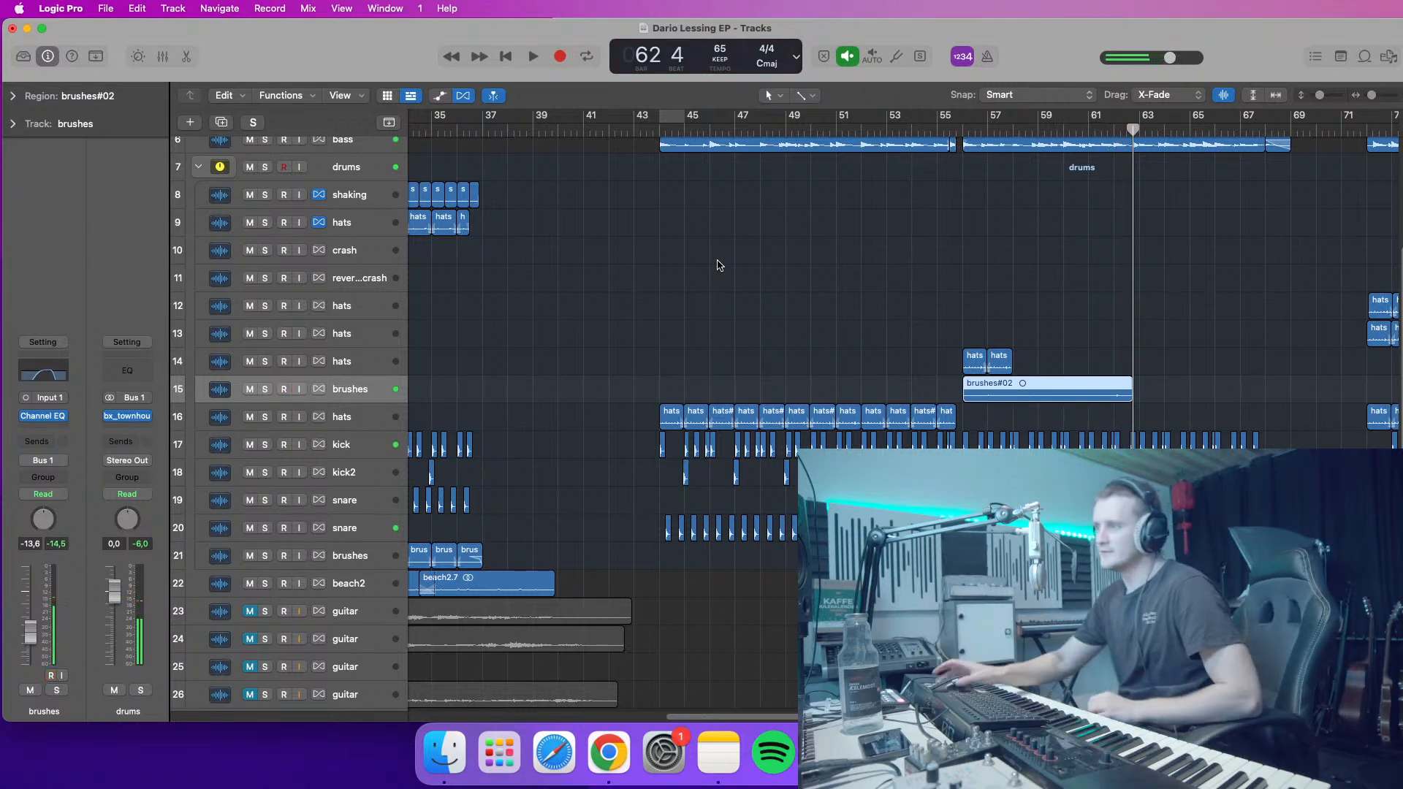
- Play the recorded take from bar 59 and raise the brushes track's volume to -3.6 dB
click(1042, 131)
key(space)
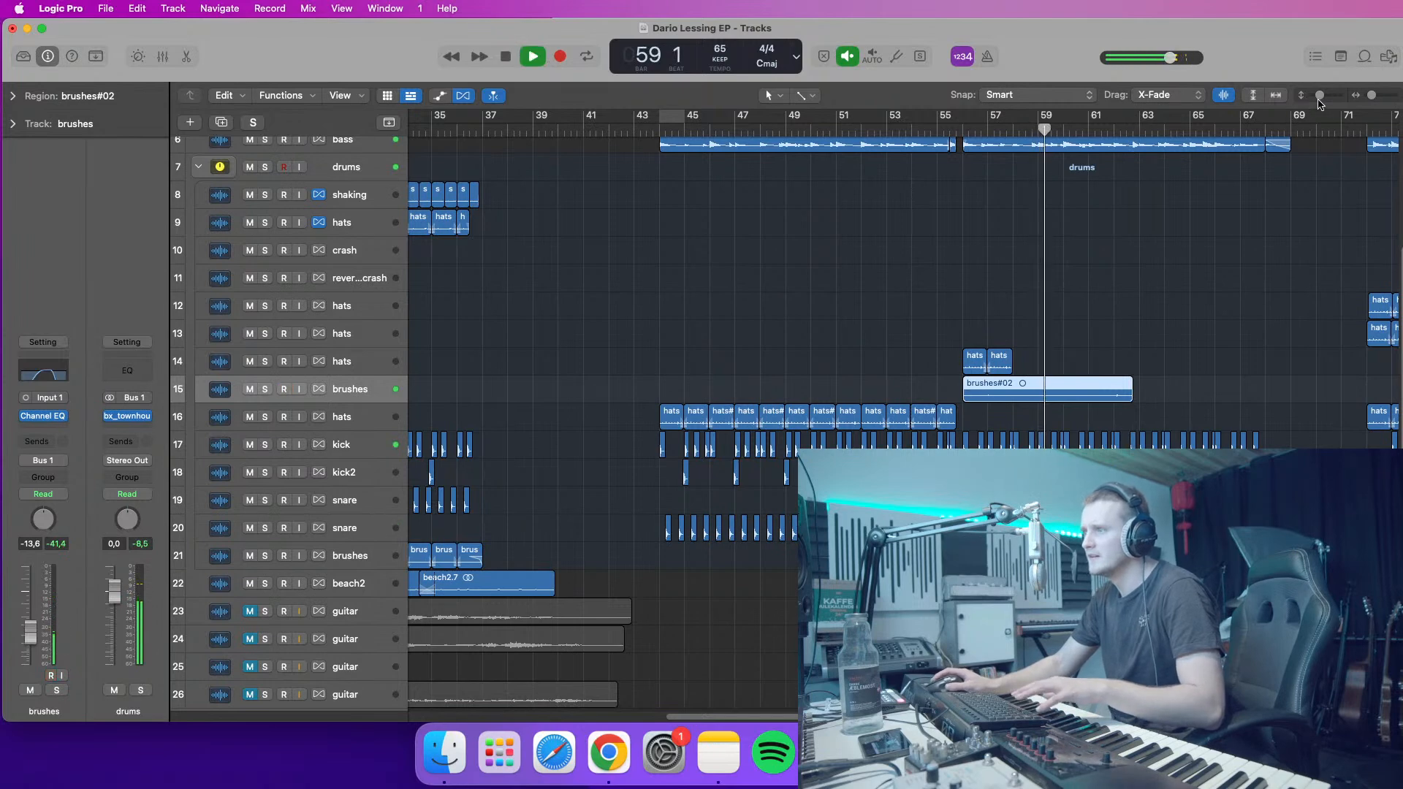
drag(1320, 95, 1327, 95)
drag(347, 415, 356, 415)
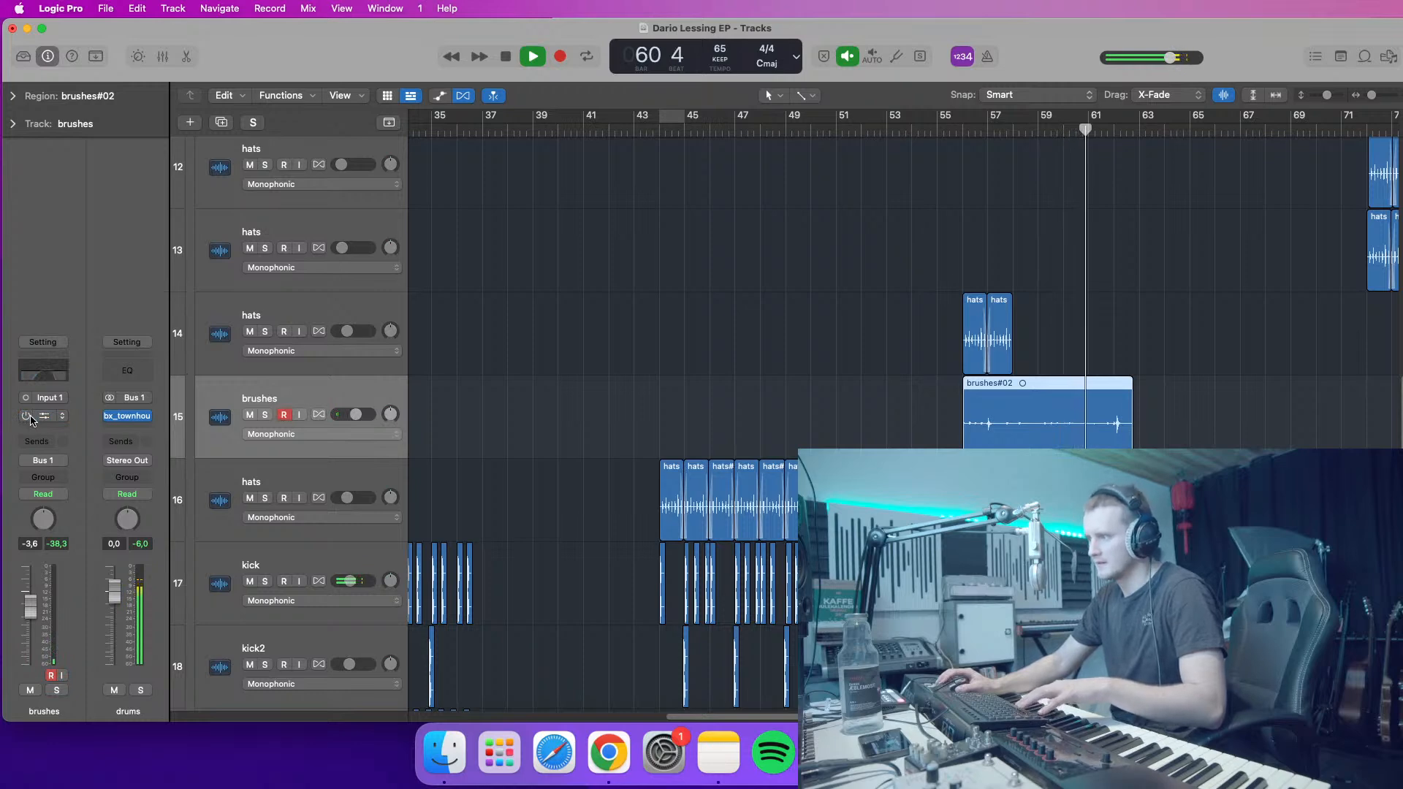
- Open the brushes track's Channel EQ and set its low cut to 224 Hz
click(52, 373)
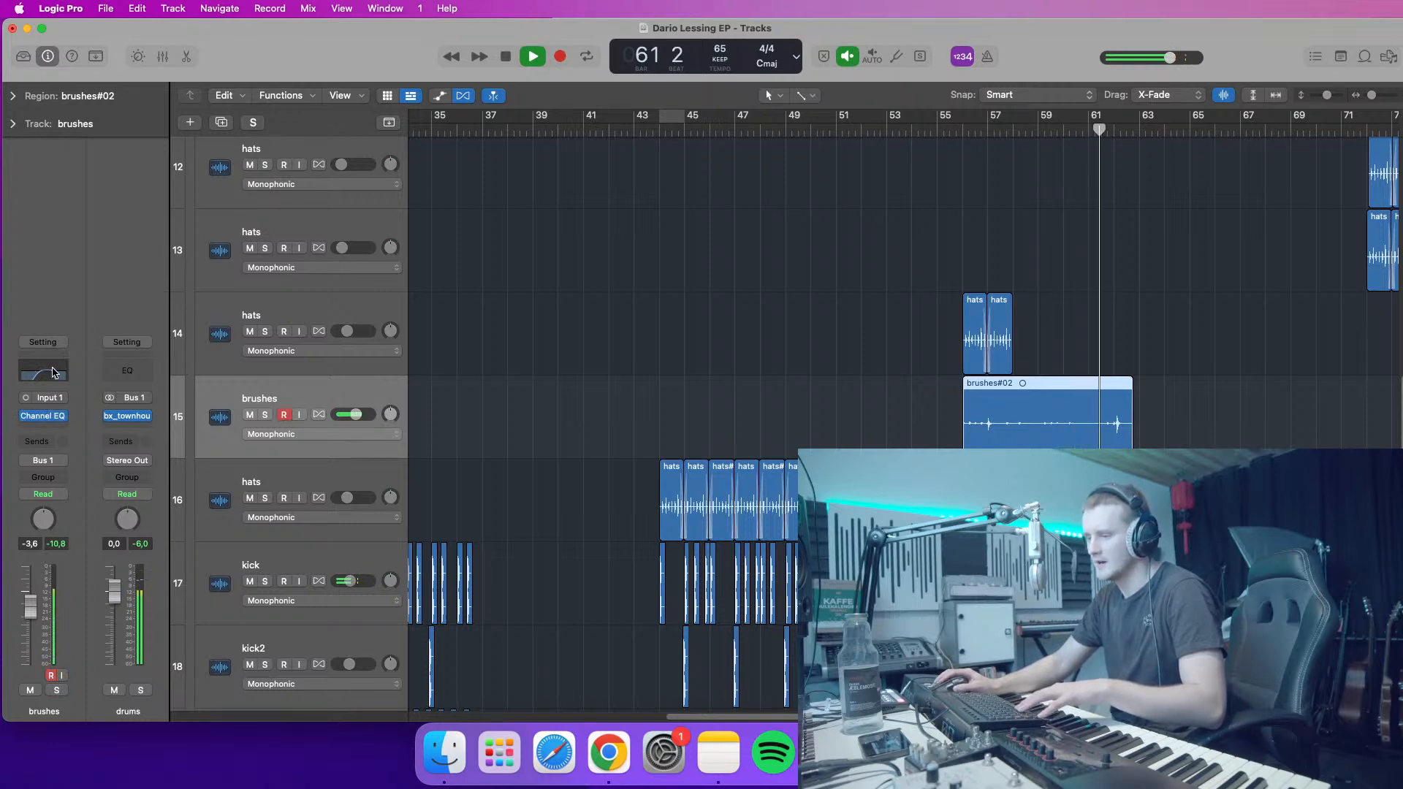
key(space)
drag(948, 455, 900, 454)
drag(1091, 239, 481, 66)
drag(551, 275, 592, 276)
- Play the take from bar 56 with the brushes track soloed and set its volume to -1.2 dB
click(972, 130)
key(space)
drag(589, 69, 1126, 63)
click(264, 415)
drag(356, 415, 359, 417)
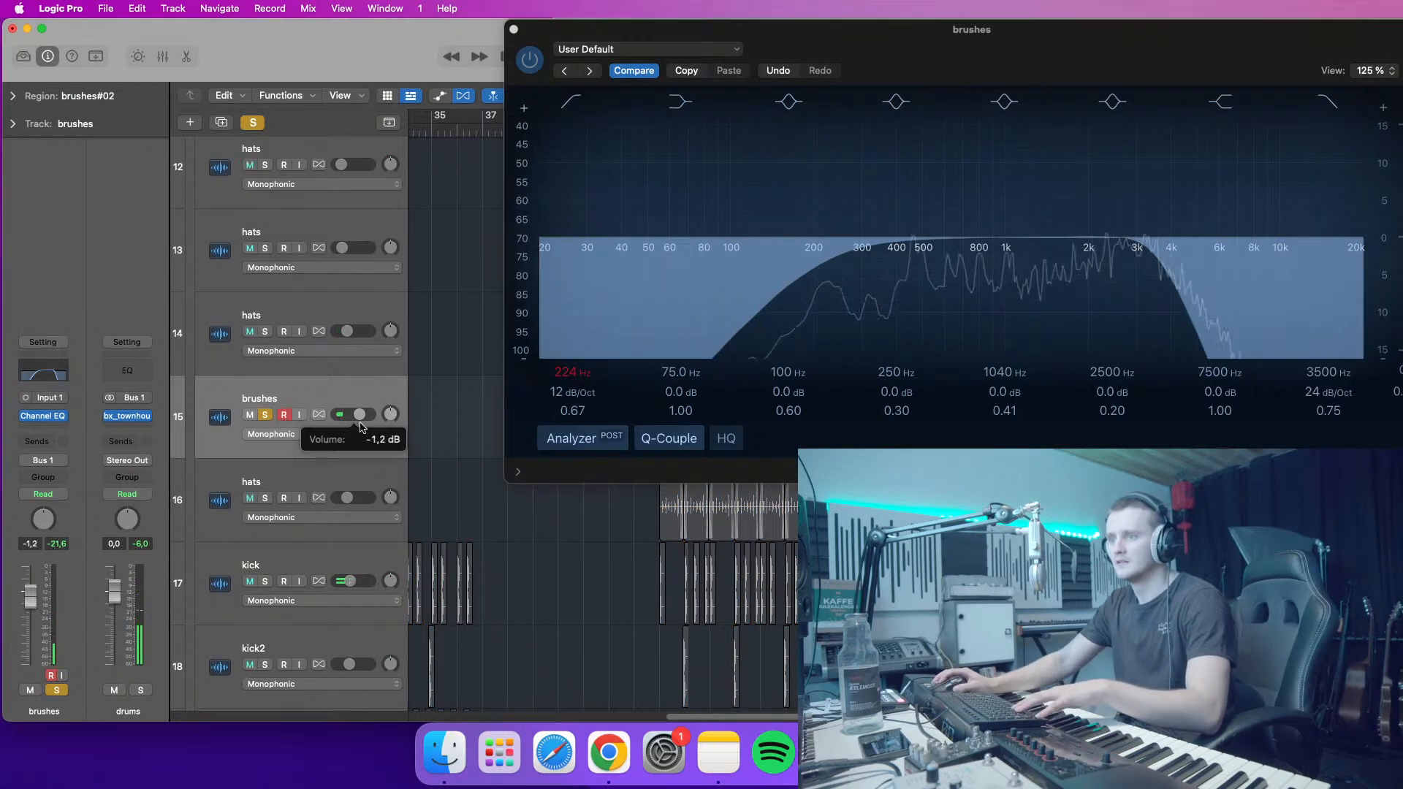
- Raise the low cut further and set the high cut to 3660 Hz in the brushes EQ, and end the solo
drag(1034, 62, 629, 84)
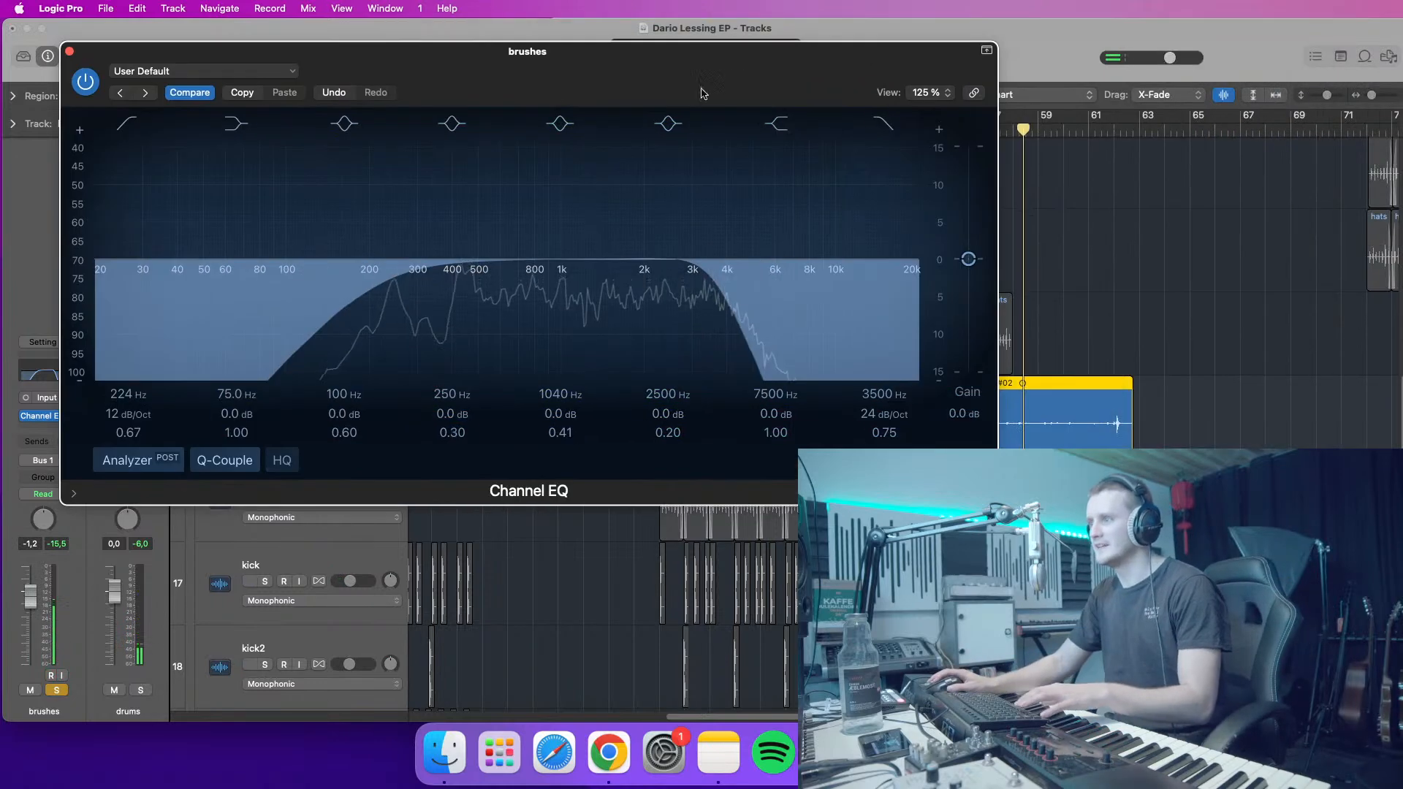
drag(726, 314, 738, 318)
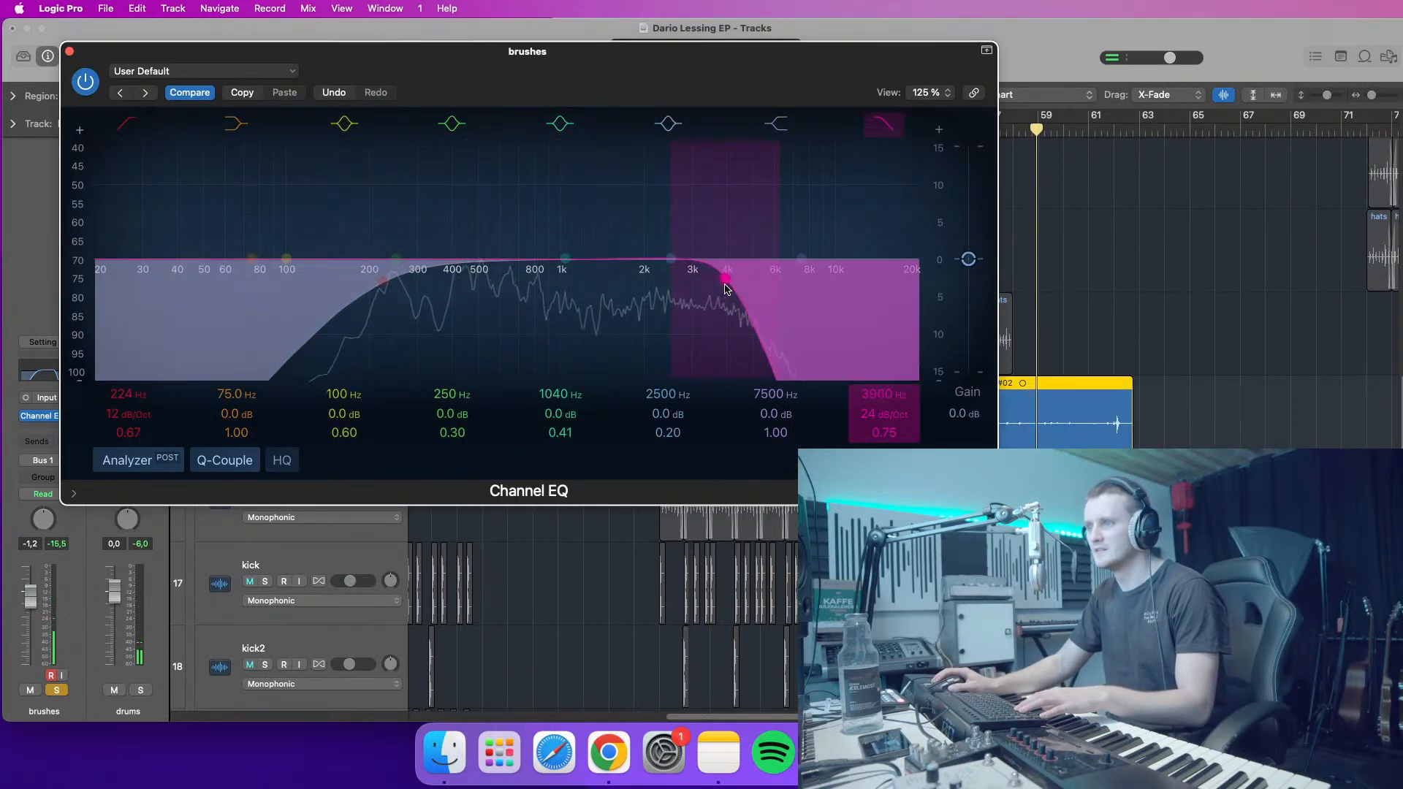
drag(413, 310, 497, 308)
drag(523, 95, 350, 158)
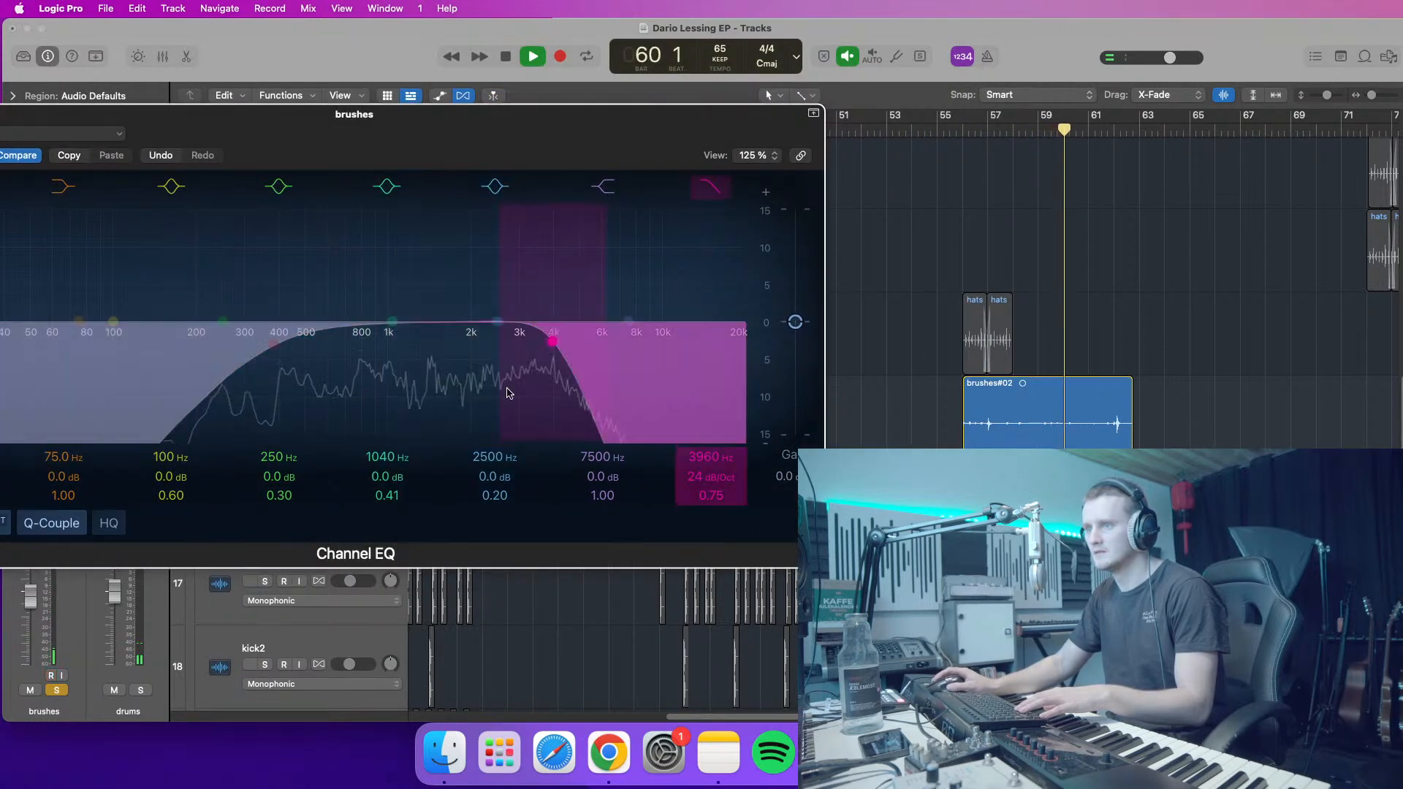
drag(542, 159, 577, 273)
click(253, 122)
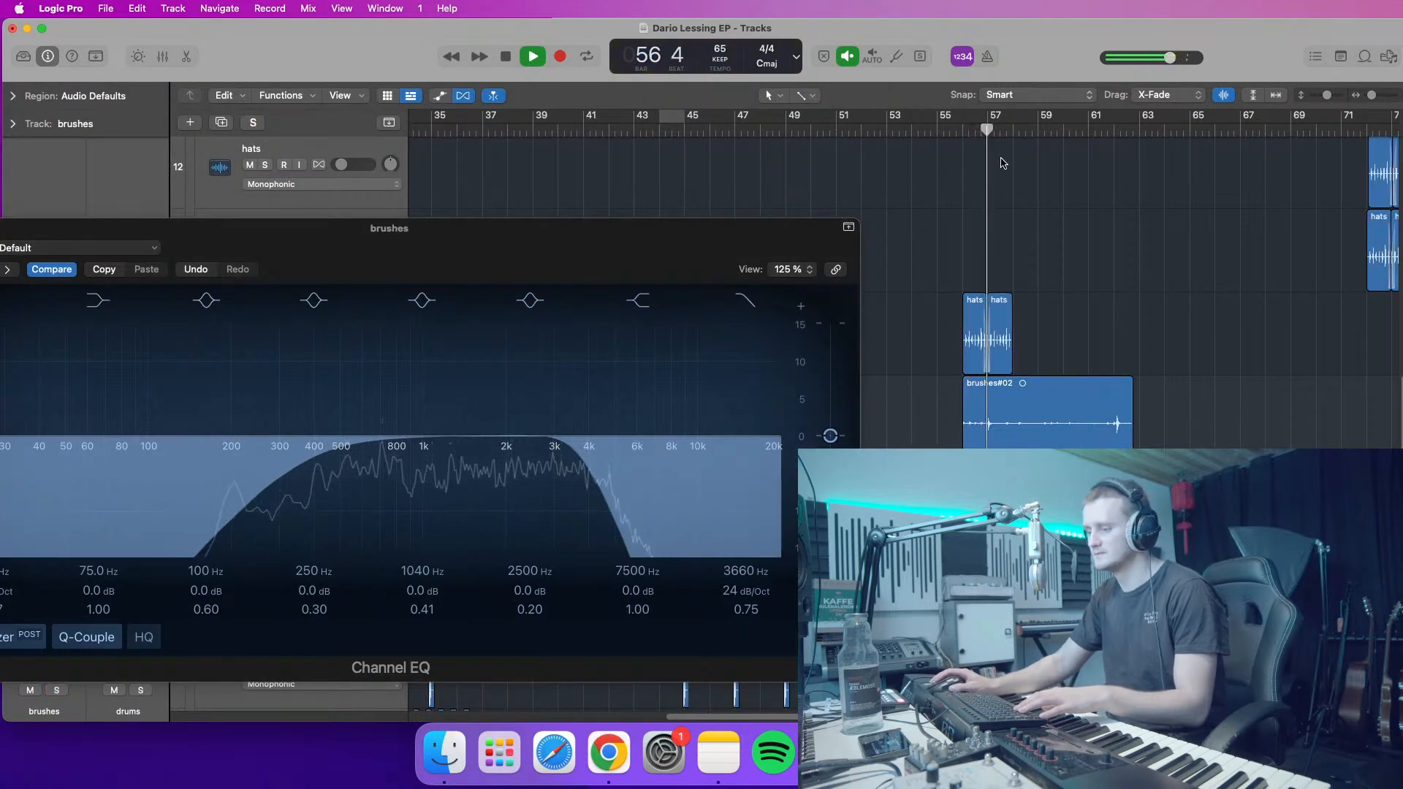
- Set the brushes recording's region gain to +5.6 dB and close the Channel EQ window
drag(1372, 95, 1377, 95)
drag(456, 244, 517, 526)
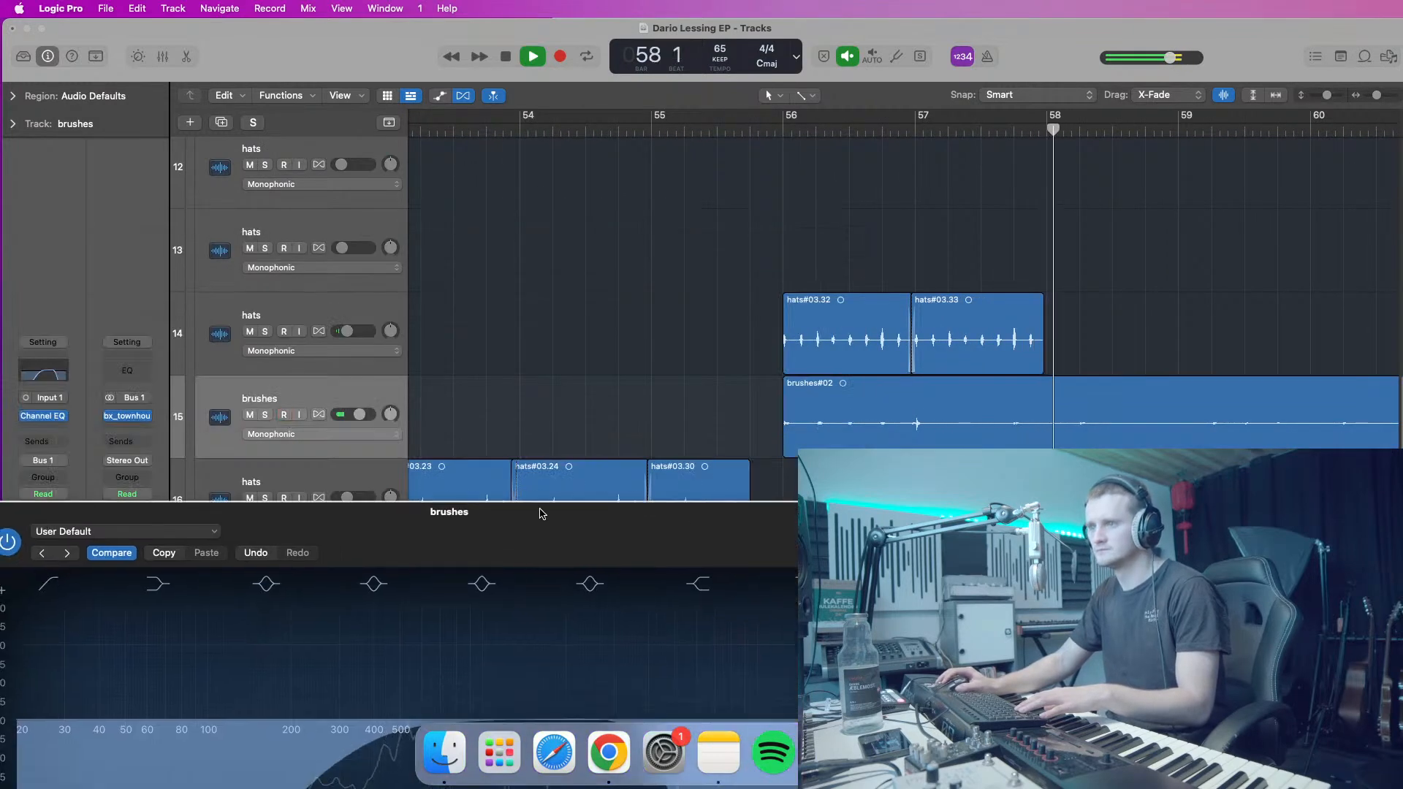
click(814, 421)
click(10, 97)
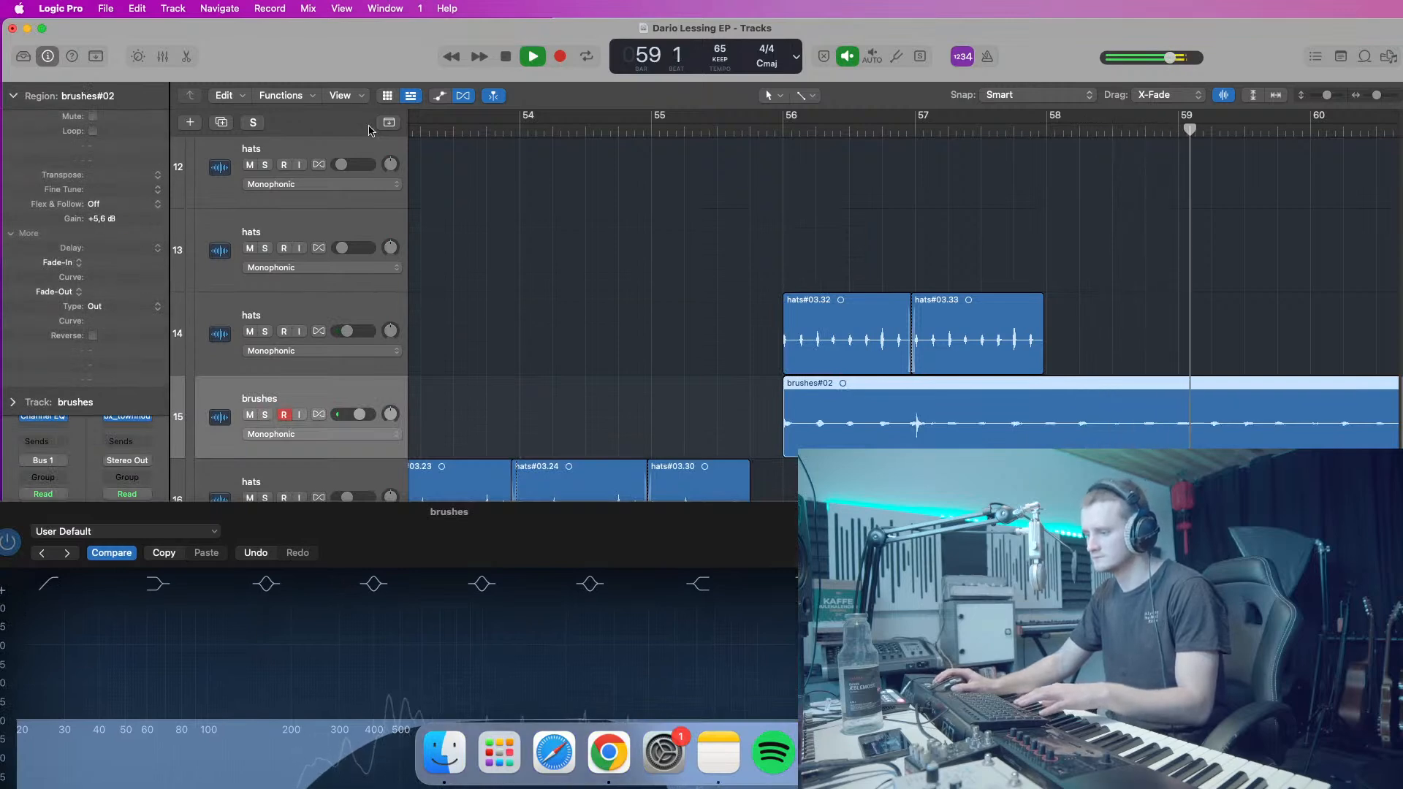
drag(499, 532, 706, 189)
click(203, 168)
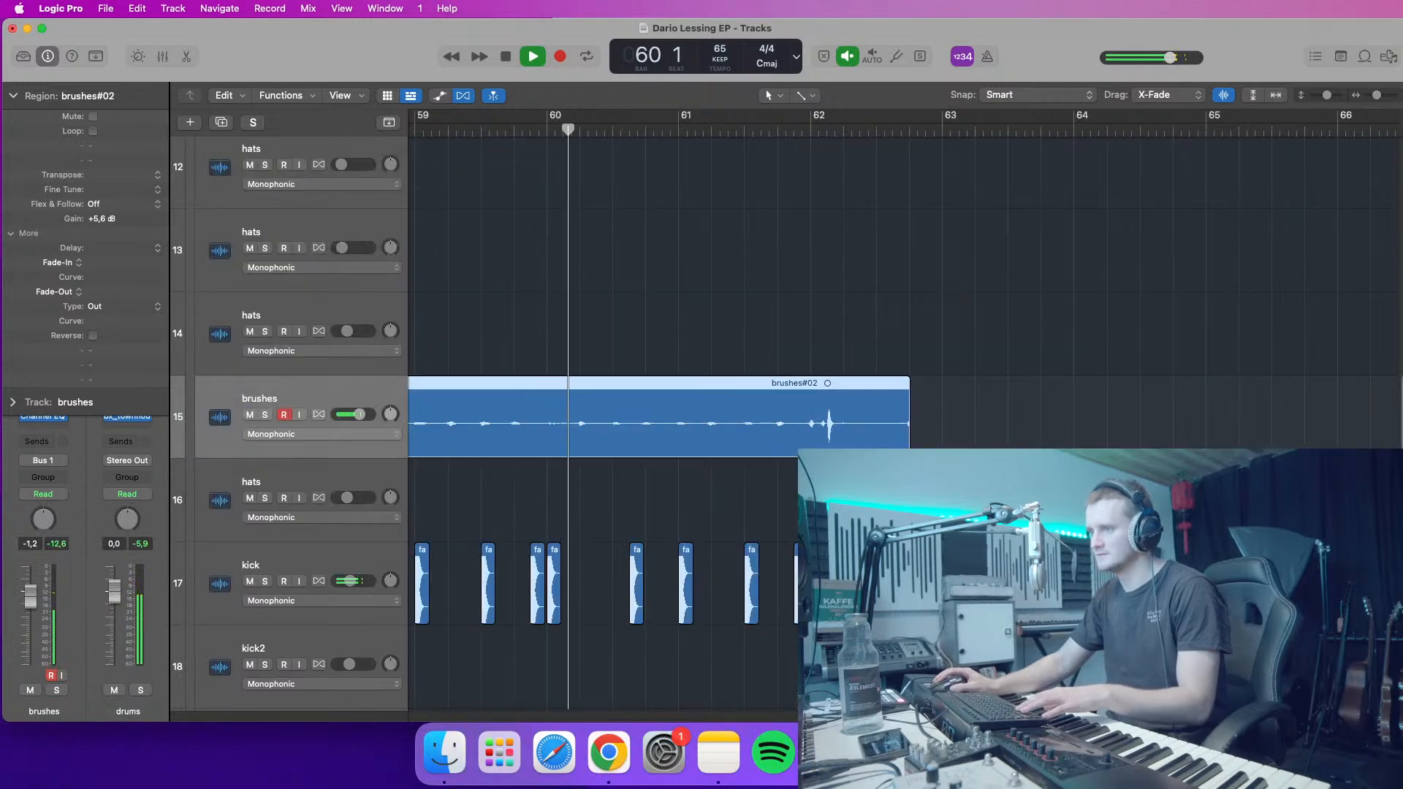
- Audition the brushes recording from bar 59 and split it at beat 3 of bar 59
scroll(777, 646, left, 8)
scroll(777, 646, right, 1)
scroll(837, 408, right, 5)
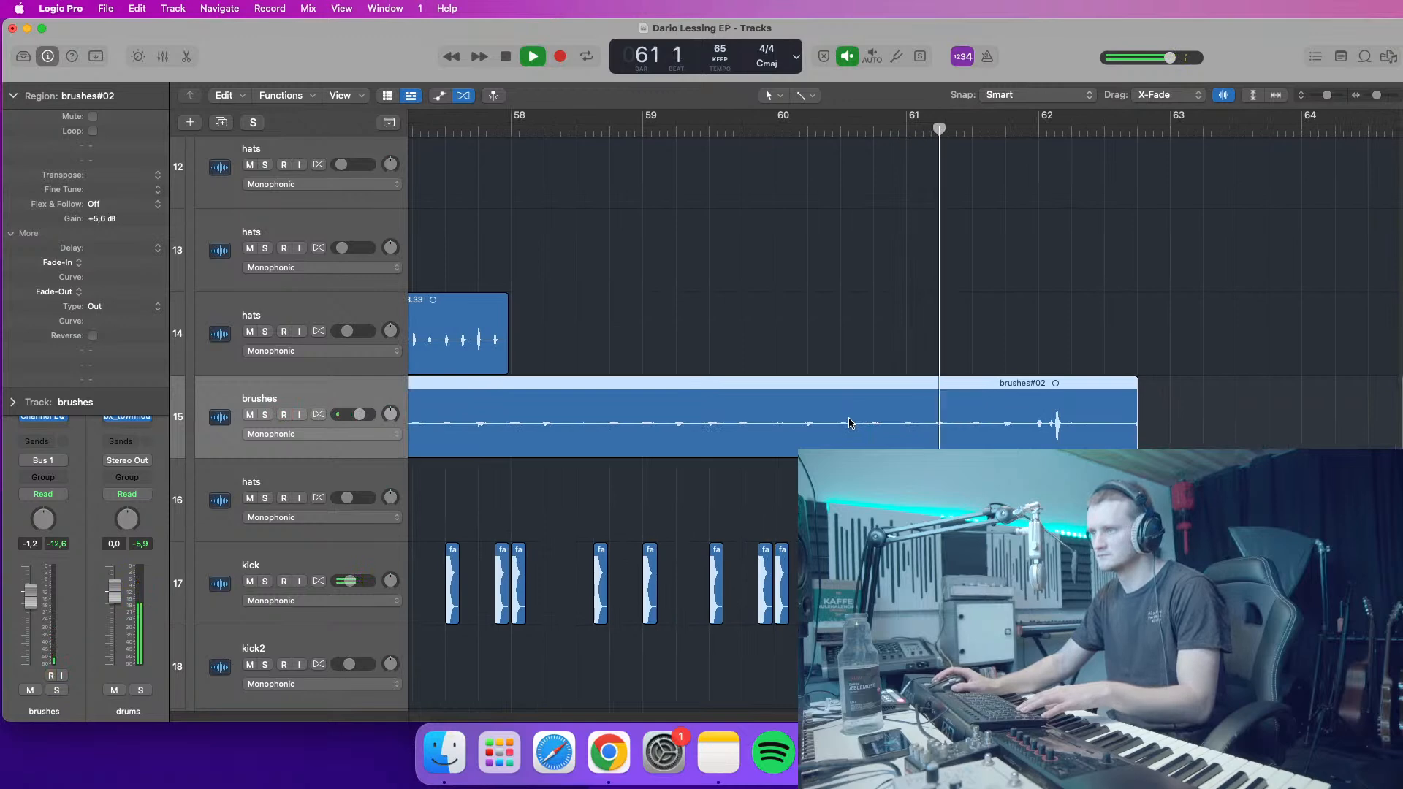
double_click(707, 131)
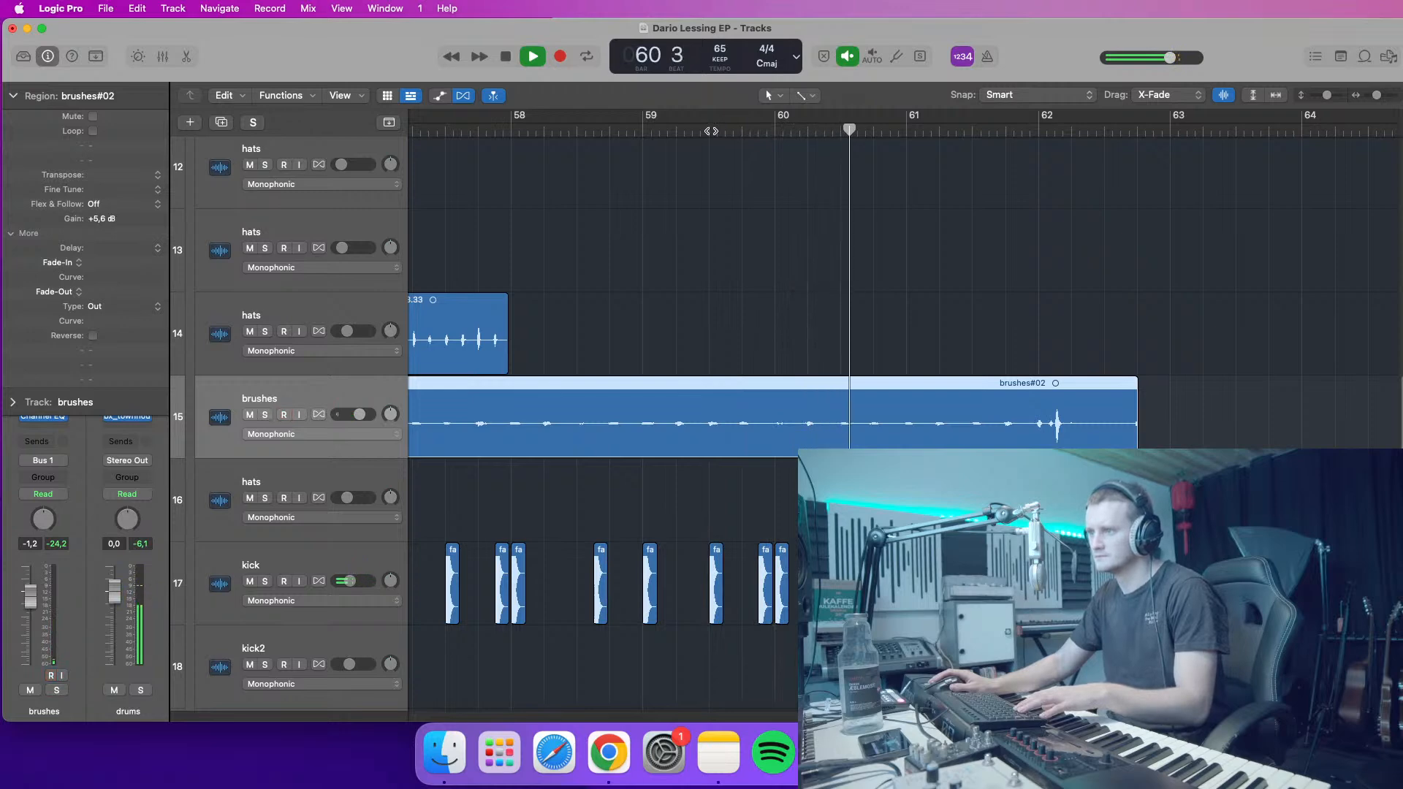
key(space)
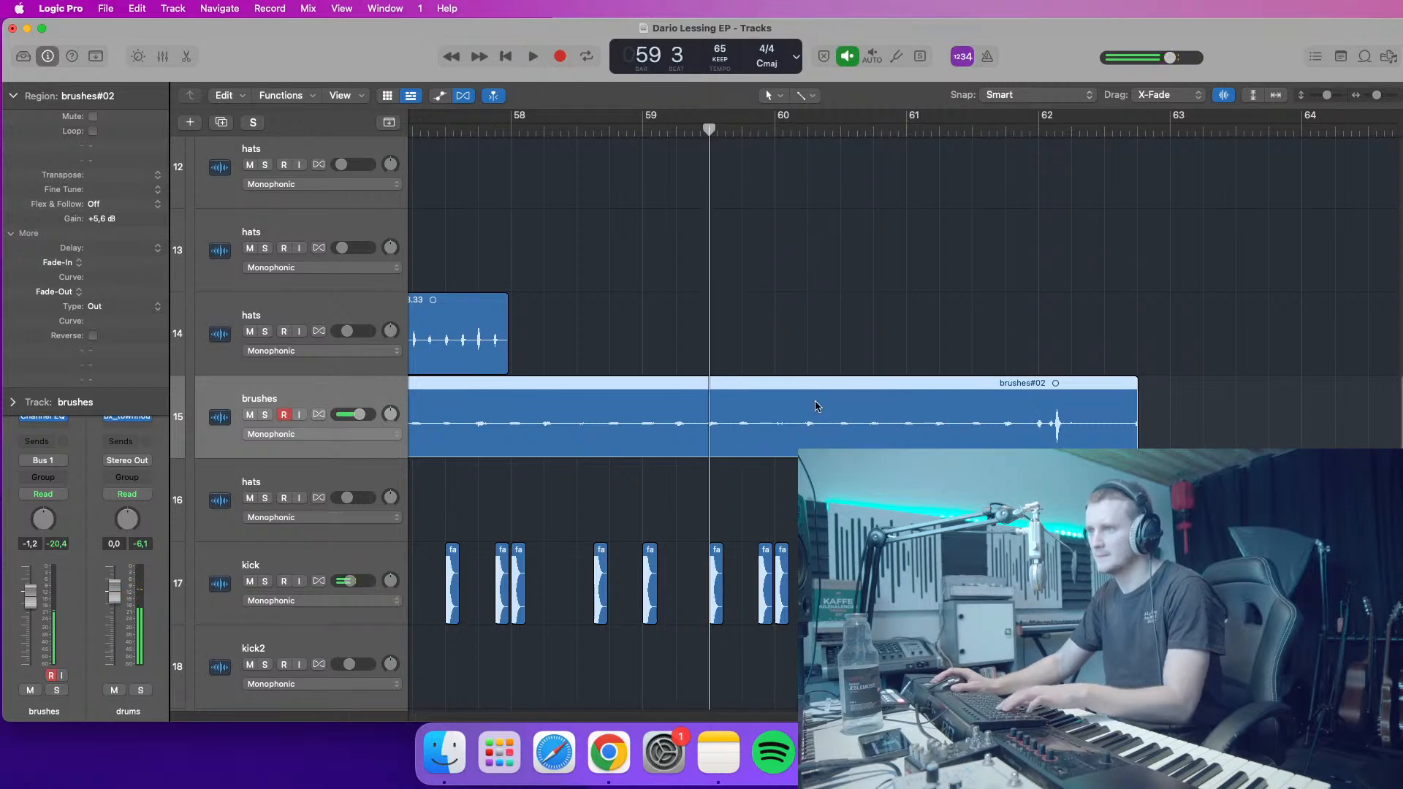
key(super+t)
- Play the second brushes piece from its start and split it again at bar 61
click(903, 132)
click(699, 127)
key(space)
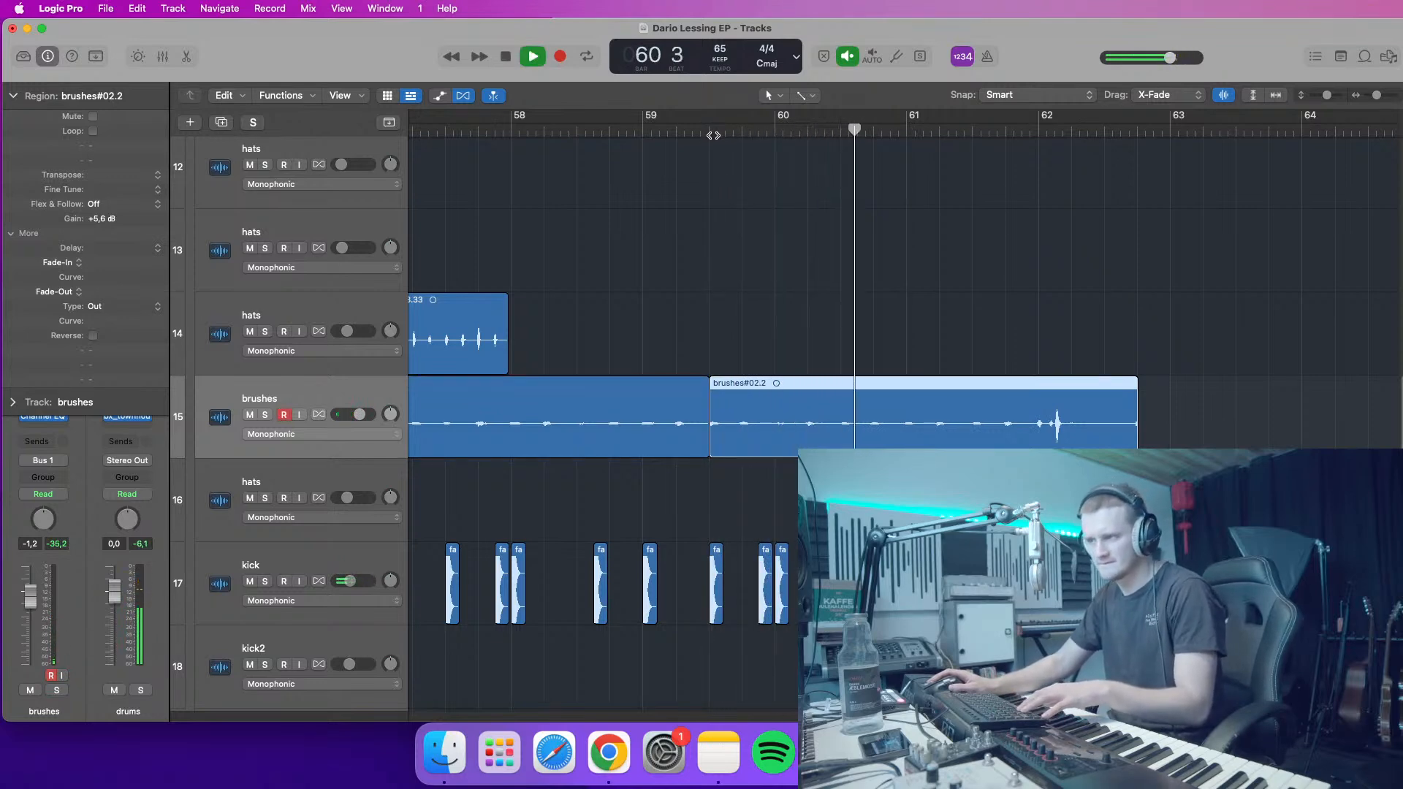
key(space)
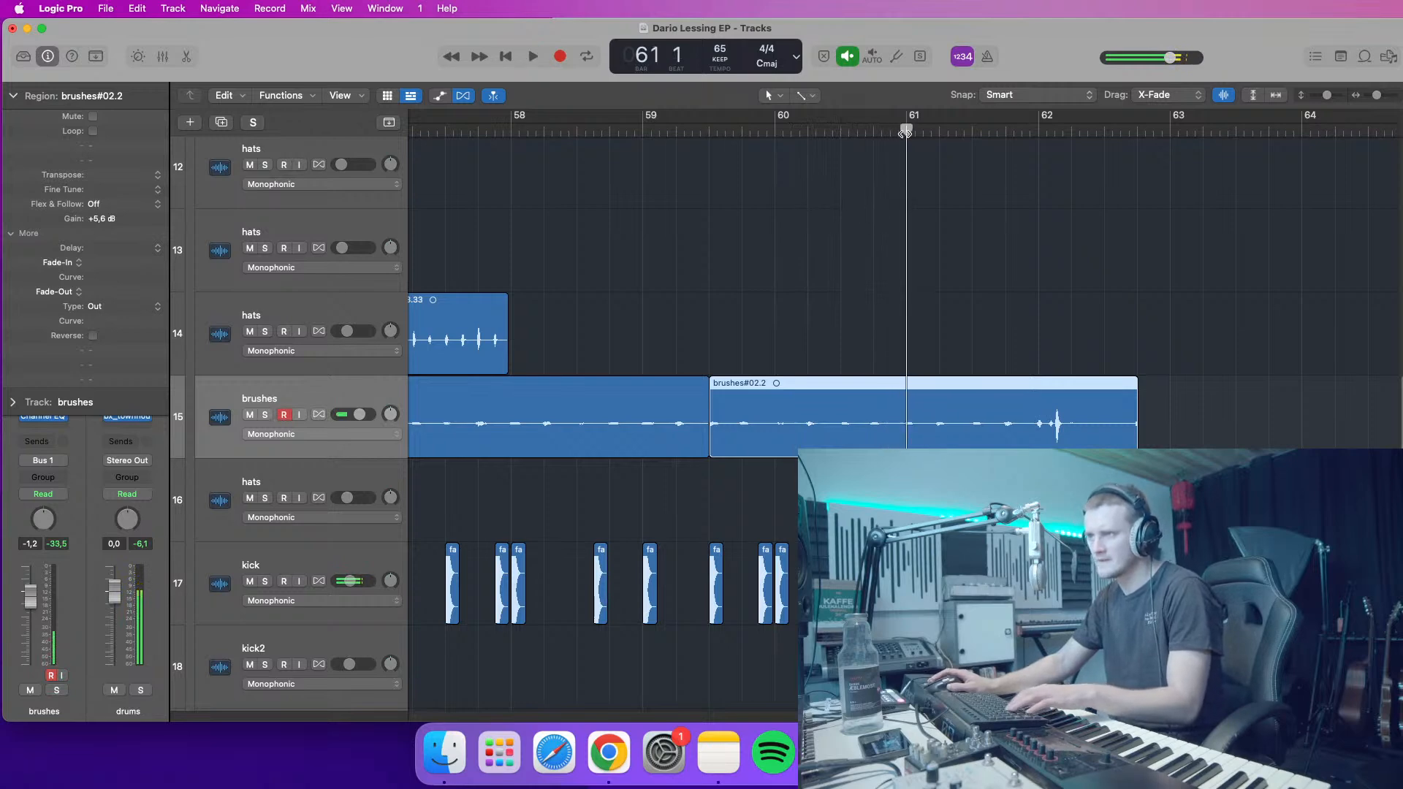
key(super+t)
click(620, 438)
click(1060, 202)
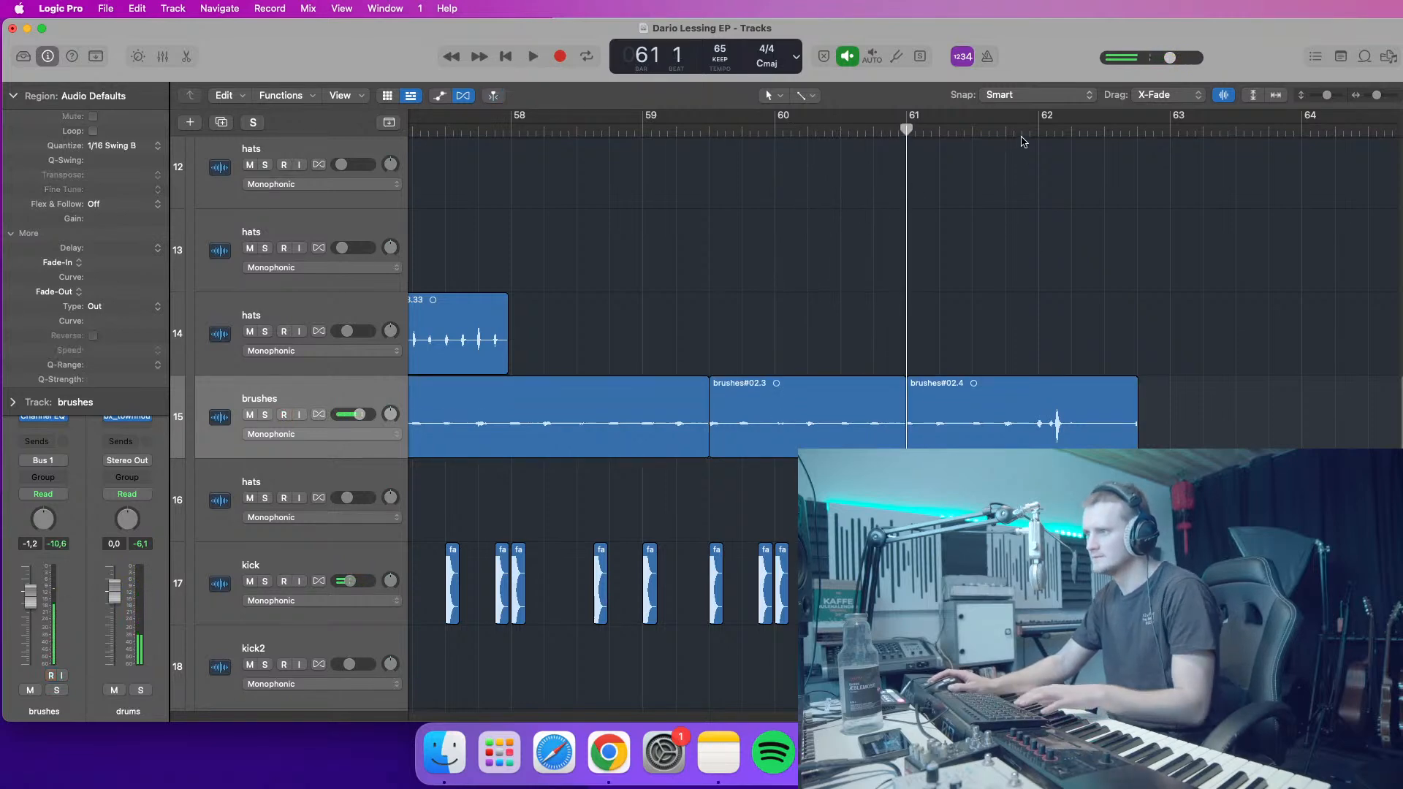
- Delete the brushes pieces before and after the middle slice and move that slice to start at bar 56
key(space)
key(space)
drag(1377, 95, 1375, 95)
click(771, 430)
key(Delete)
click(1053, 424)
key(Delete)
drag(946, 439, 742, 440)
- Play the transition from beat 4 of bar 54 and lower the brushes track's volume to -4.6 dB
click(628, 141)
click(636, 132)
key(space)
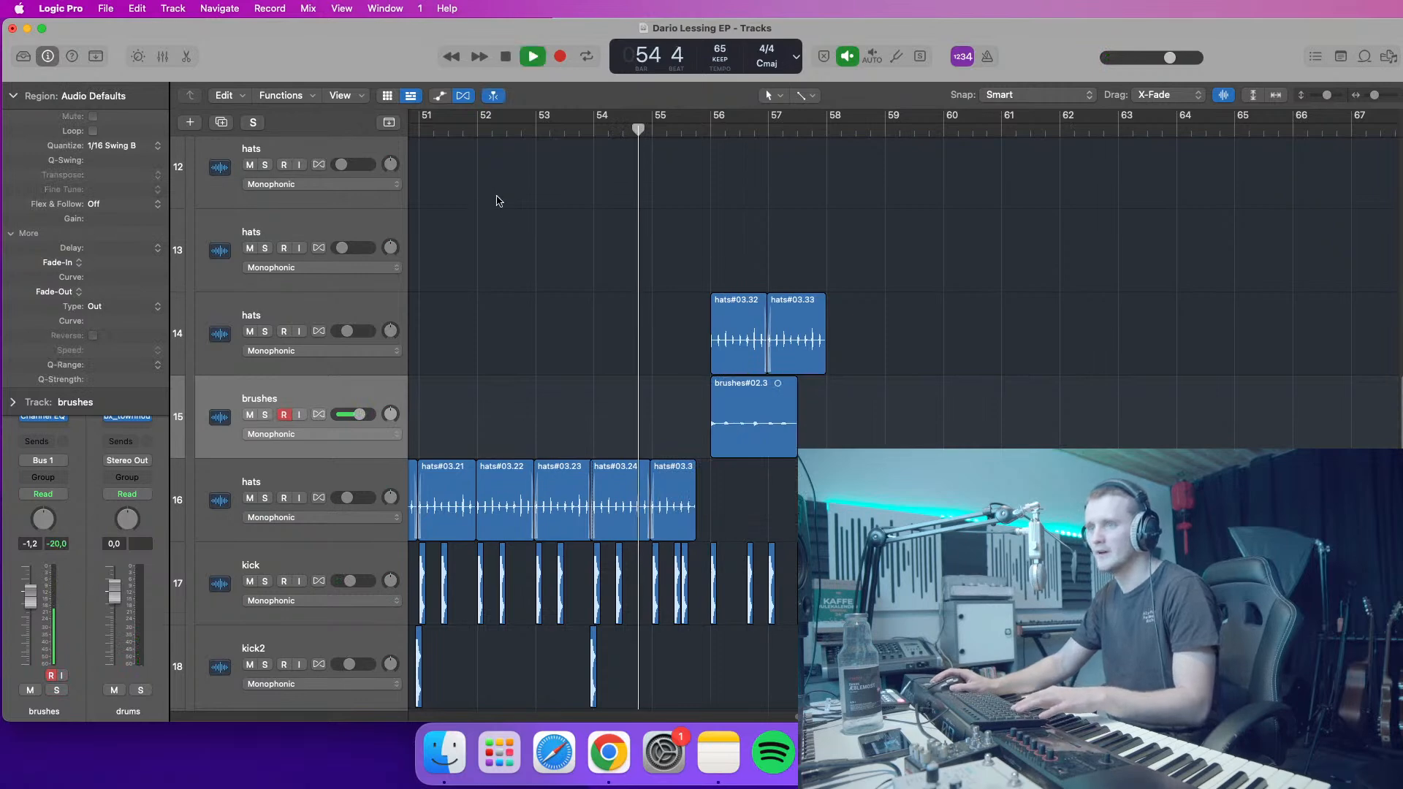
drag(359, 414, 354, 414)
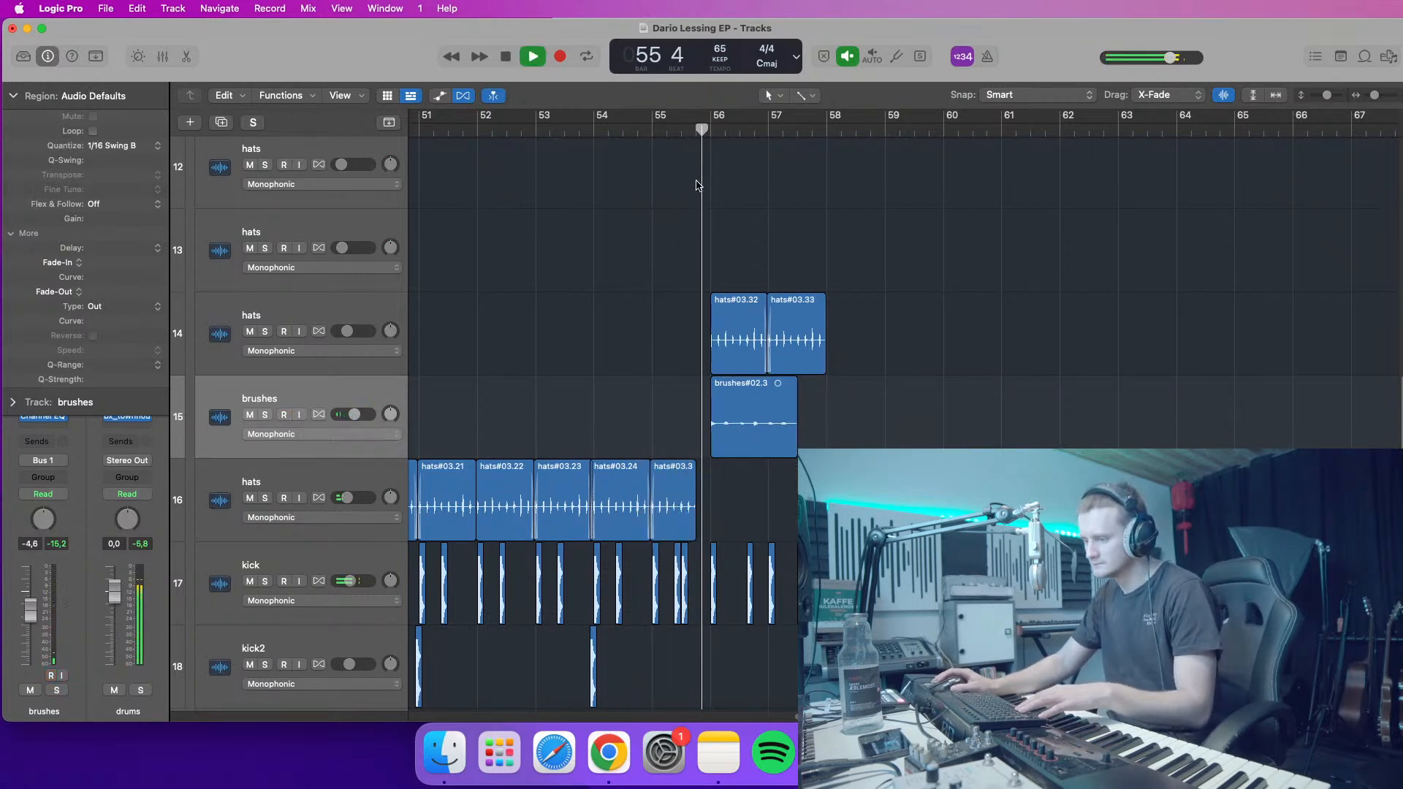
- Lower the brushes track's volume to -9.6 dB and tune its Channel EQ high cut between 3 and 4 kHz, playing from bar 56
drag(355, 414, 351, 414)
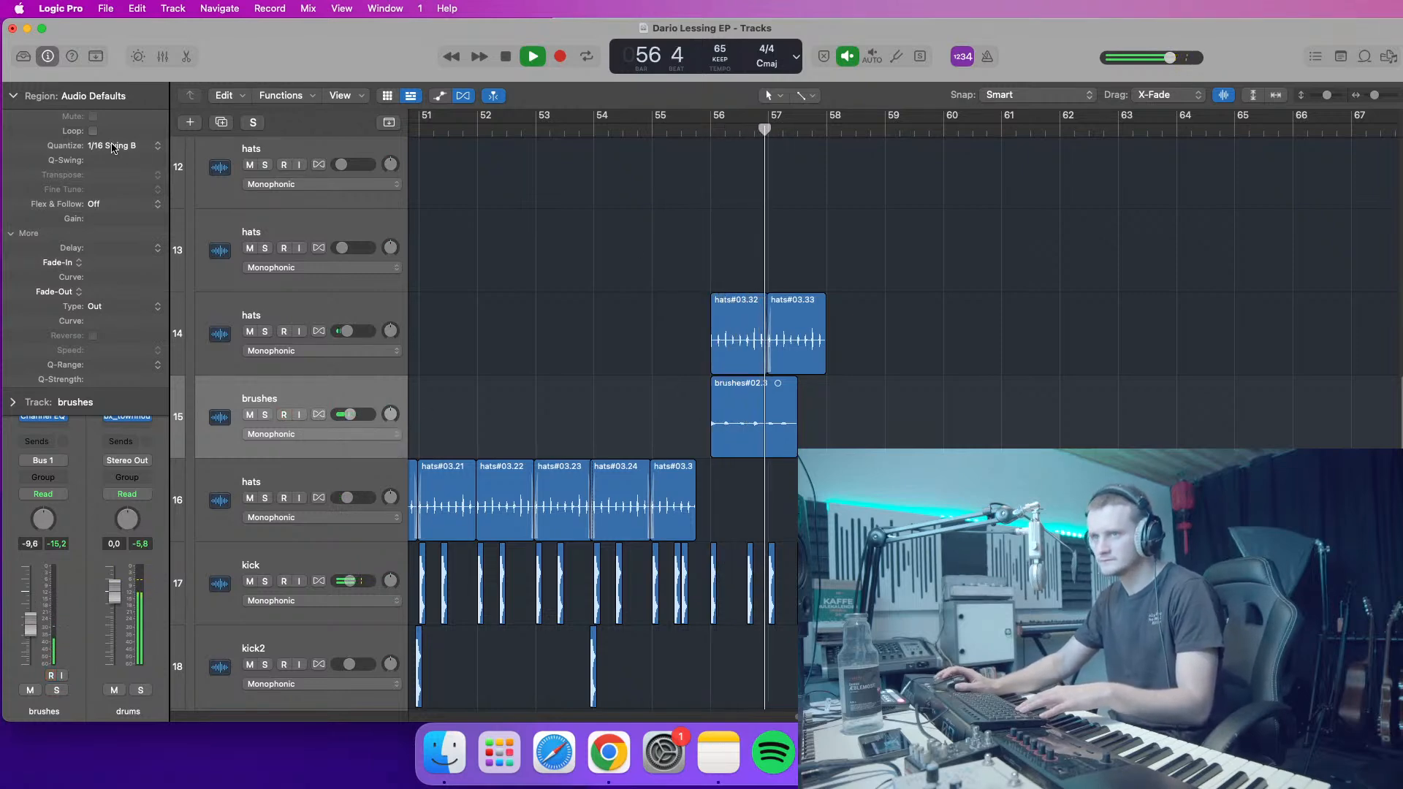
click(13, 95)
click(43, 416)
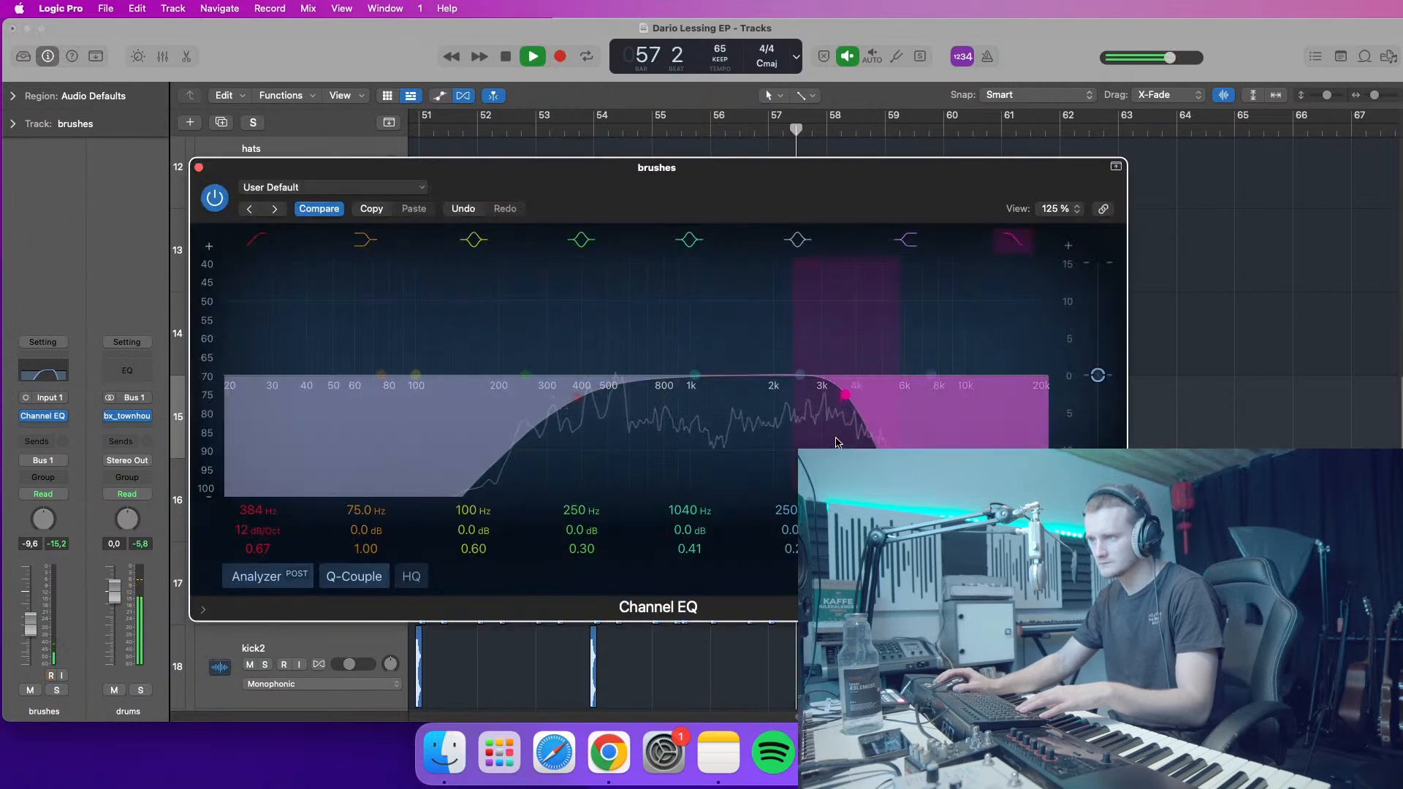
drag(752, 181, 657, 231)
click(711, 131)
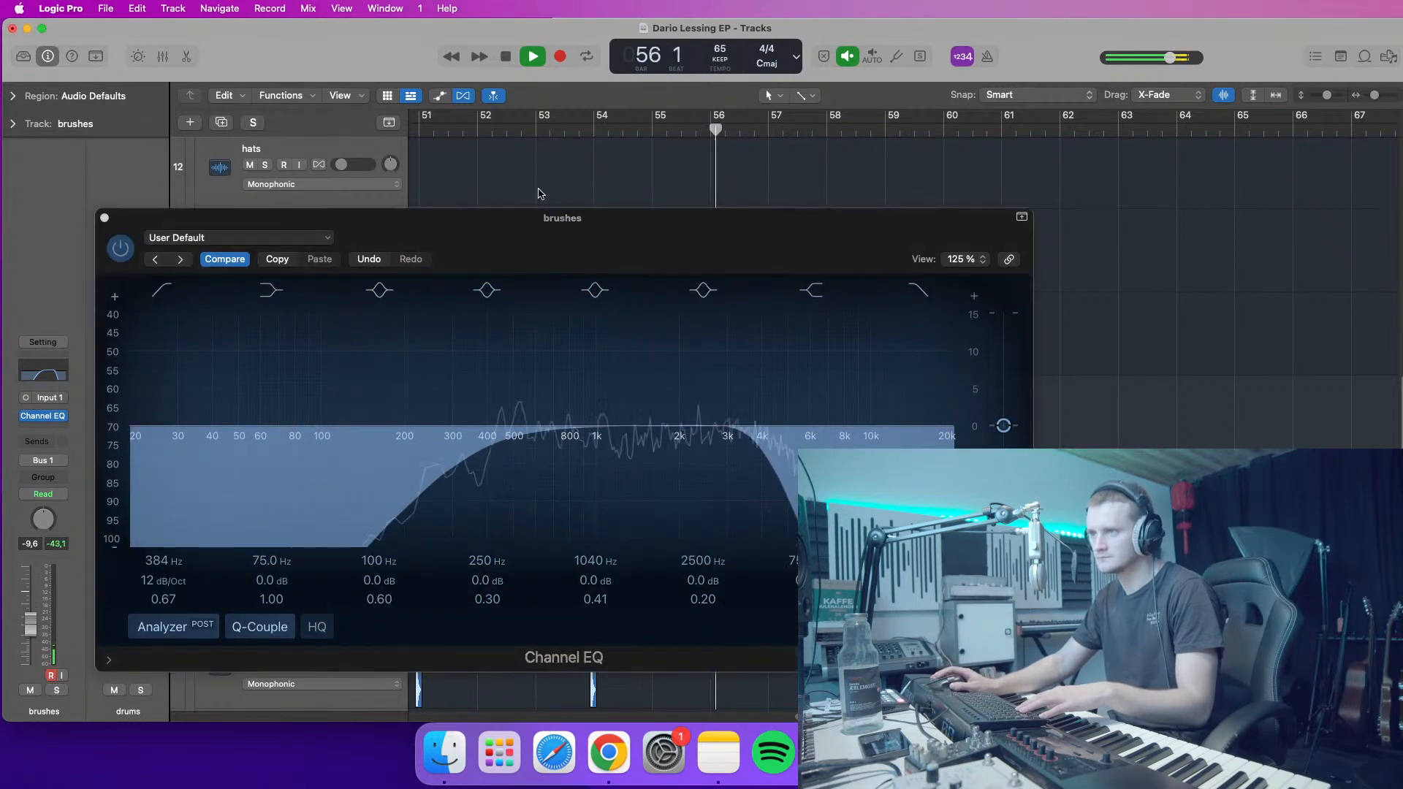
key(v)
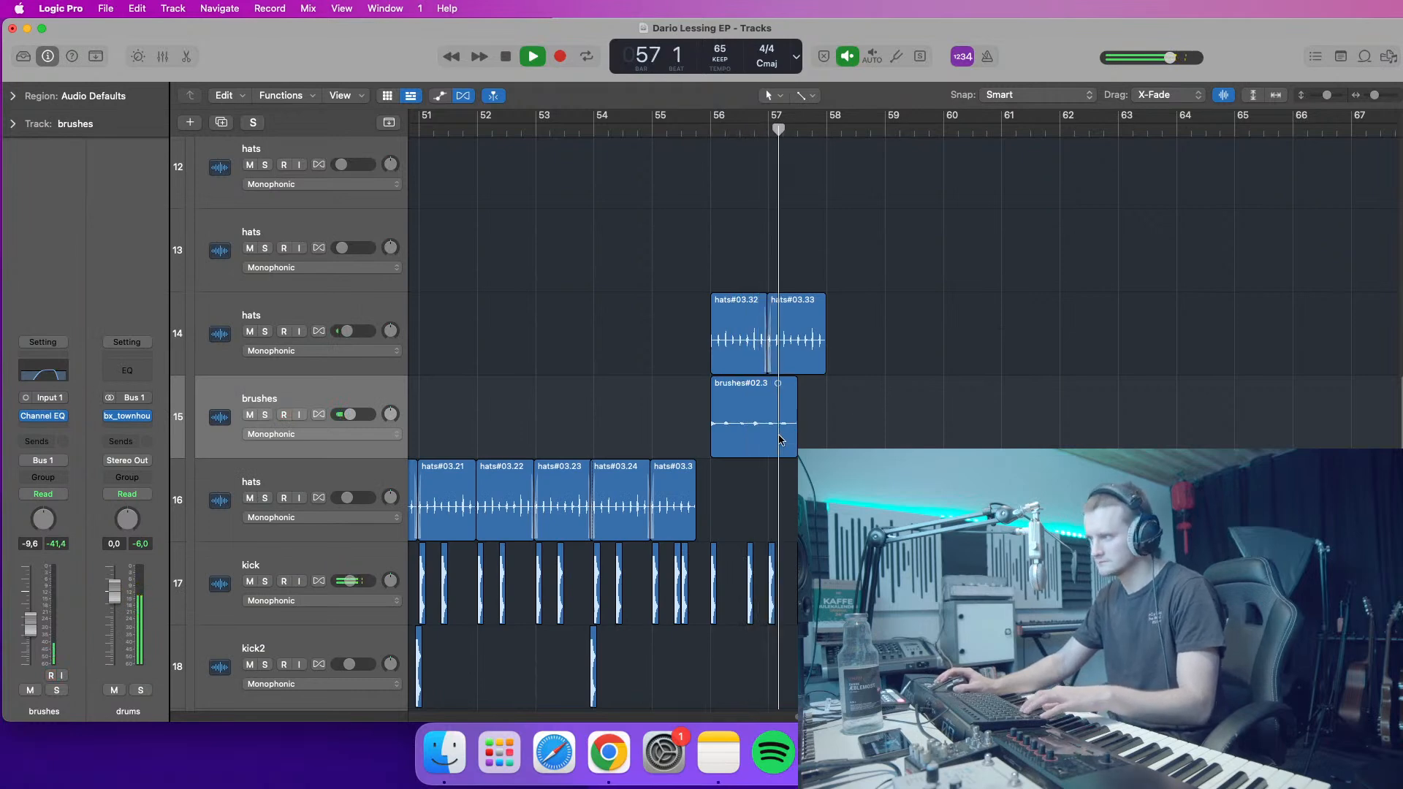
- Copy the brushes slice directly behind the original at beat 3 of bar 57, replay from bar 56 and set the track's volume to -9.0 dB
key(space)
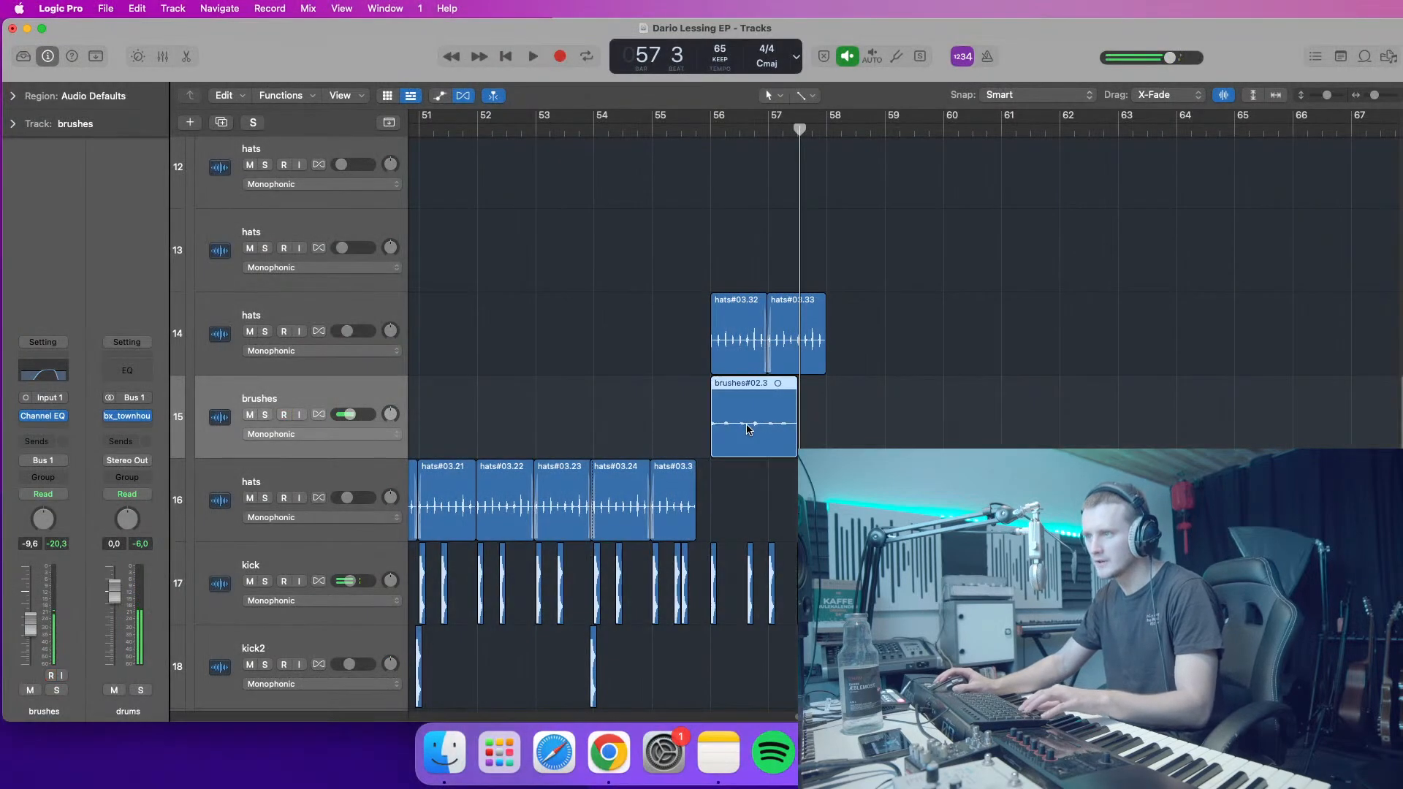
drag(752, 437, 837, 435)
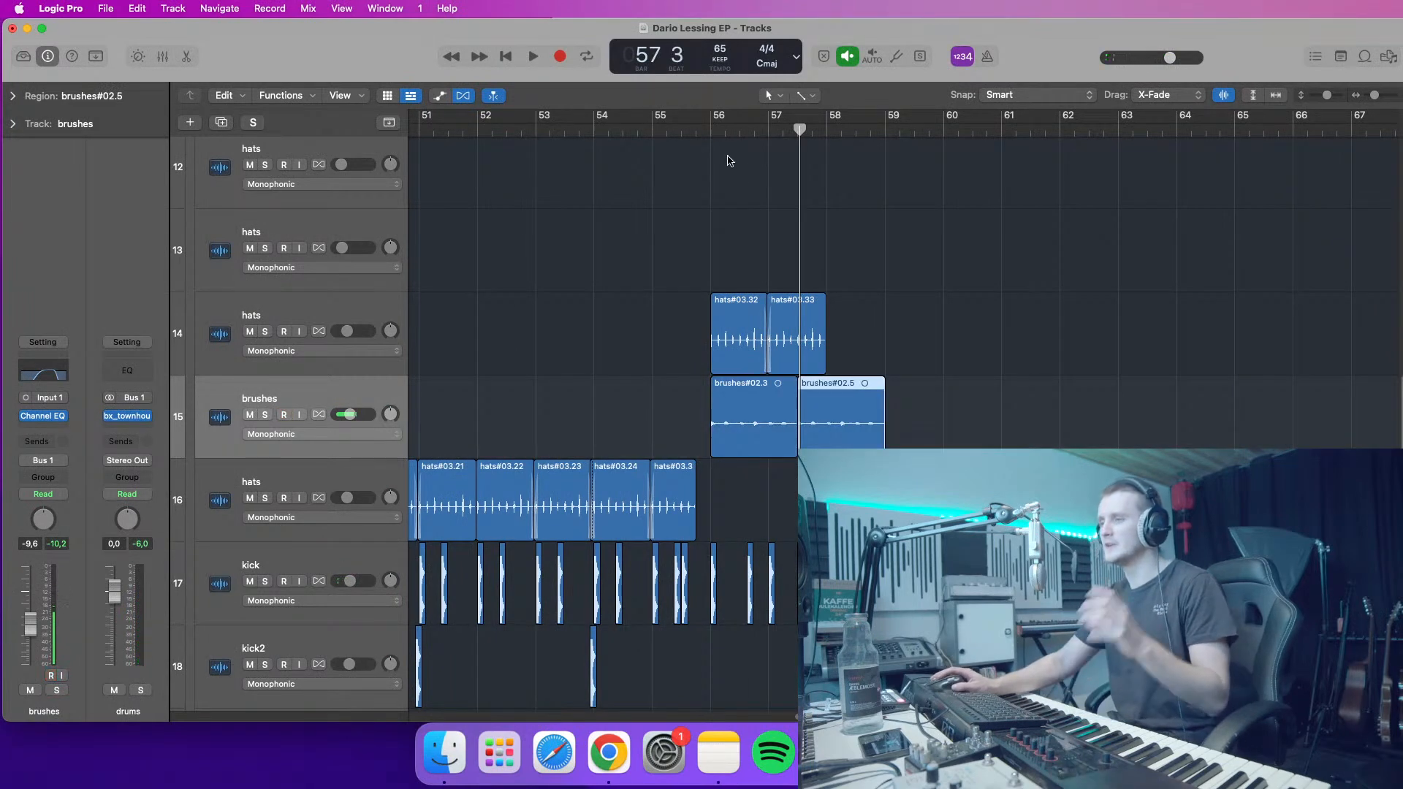
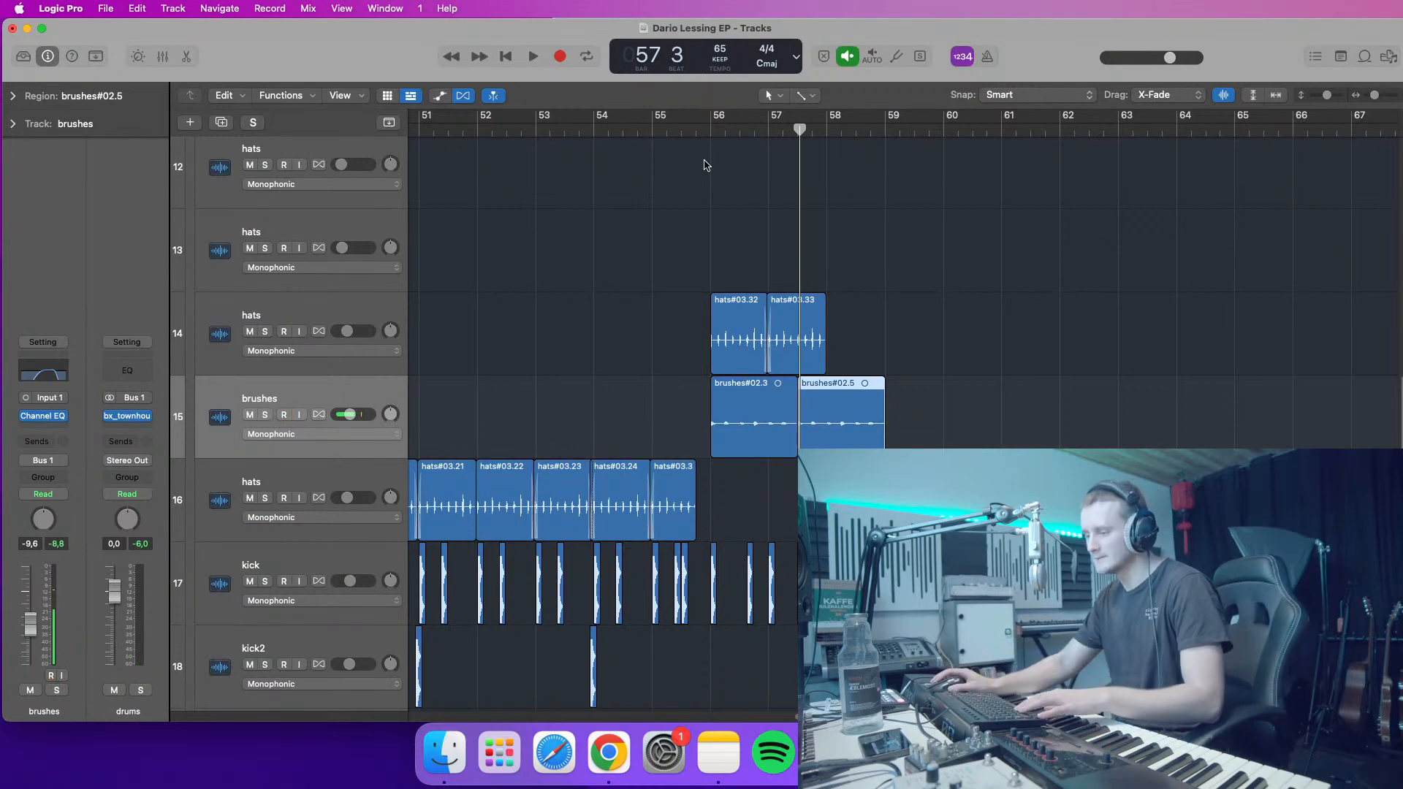
click(703, 133)
key(space)
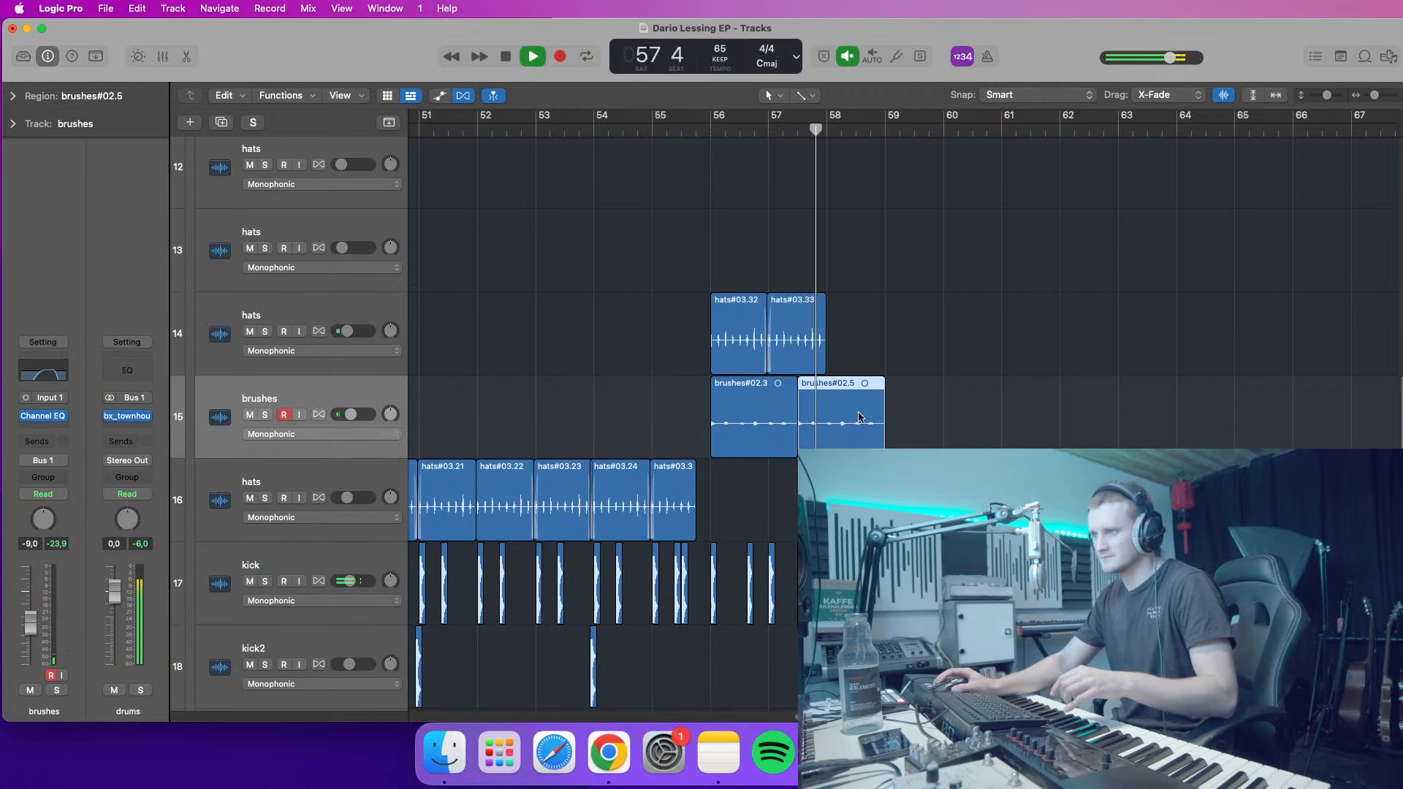
- Duplicate the two hats regions on track 14 to bar 58 and extend the first copy's start to close the gap before it
mouse_move(831, 330)
mouse_down()
mouse_move(735, 338)
mouse_move(851, 337)
mouse_up()
click(798, 126)
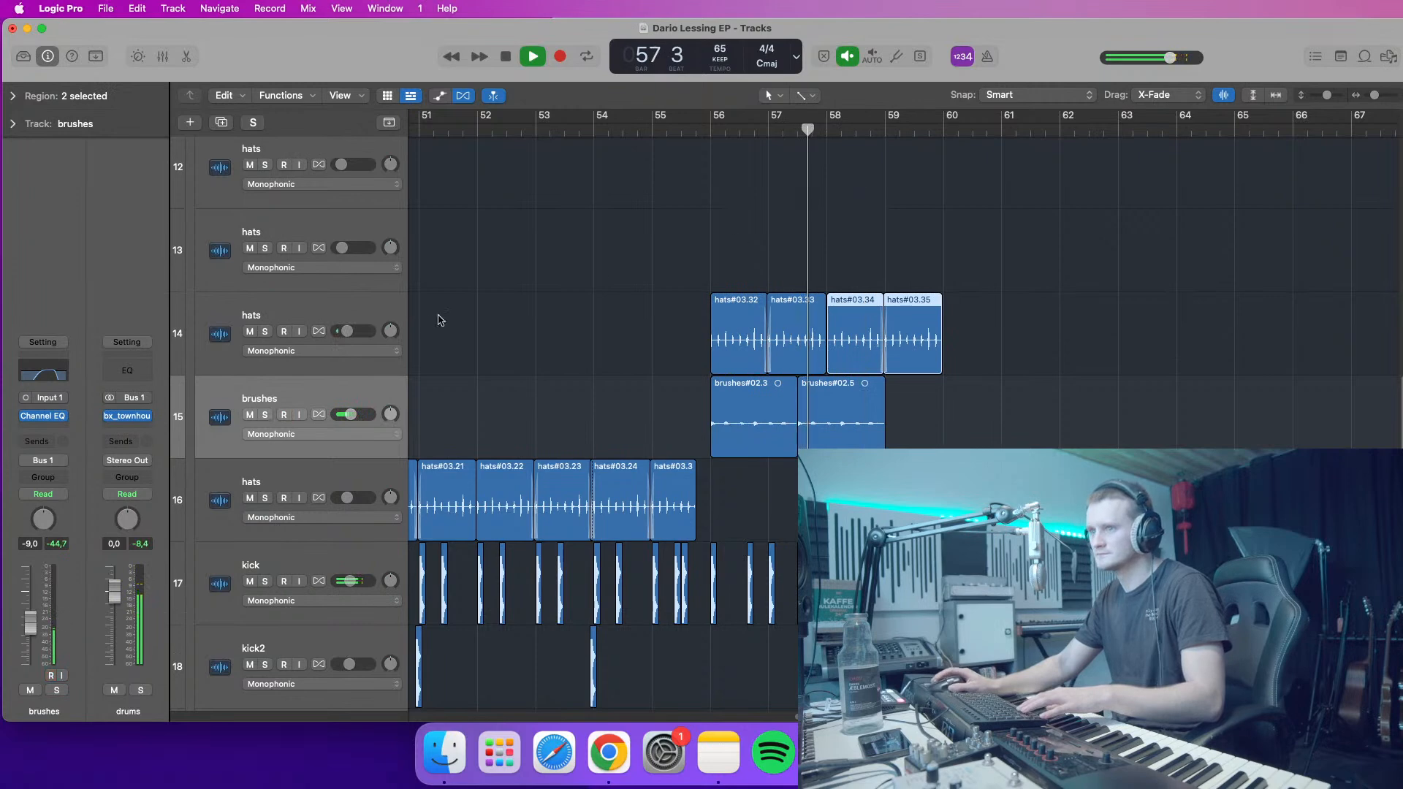
drag(1375, 95, 1381, 96)
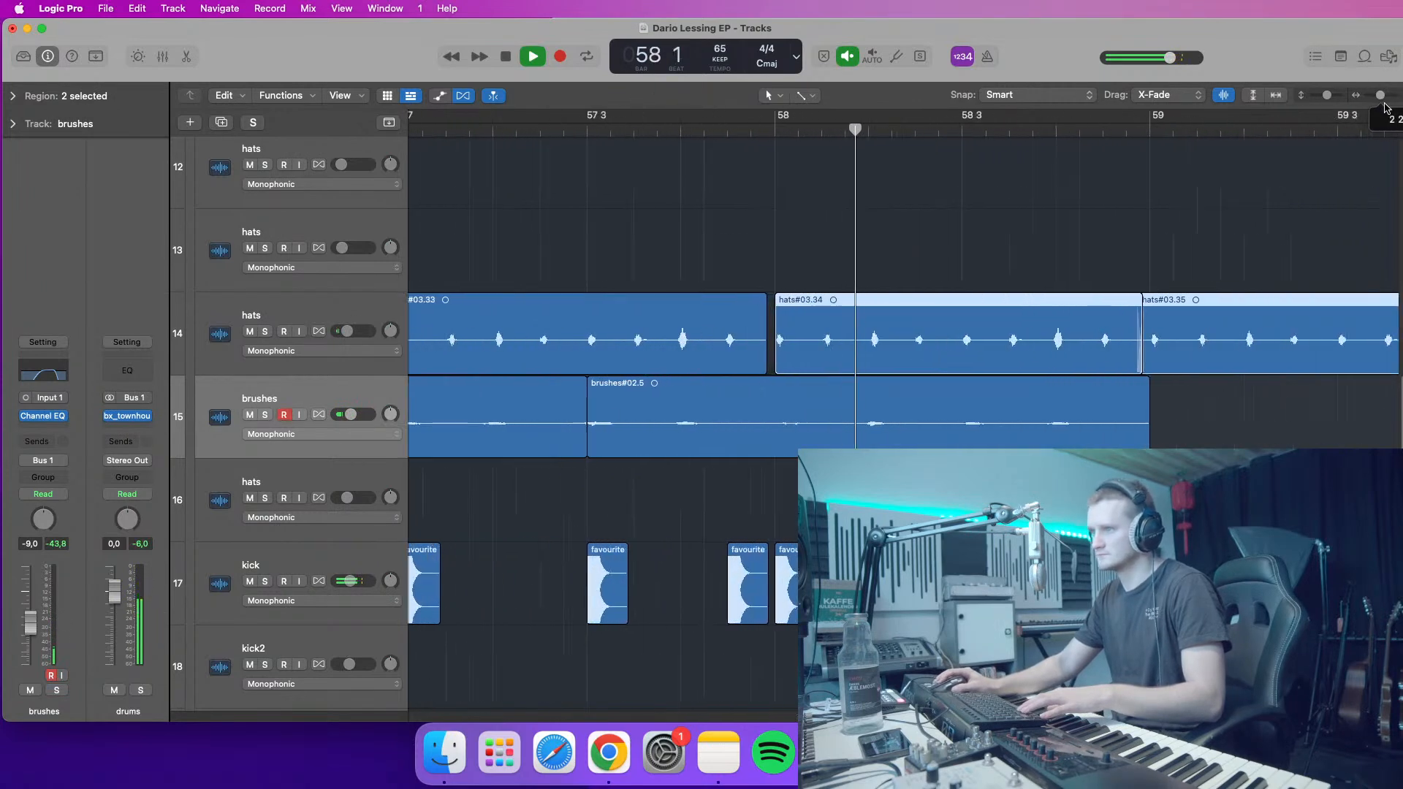
click(719, 286)
drag(777, 352, 766, 352)
drag(1381, 96, 1376, 96)
key(space)
scroll(739, 178, left, 10)
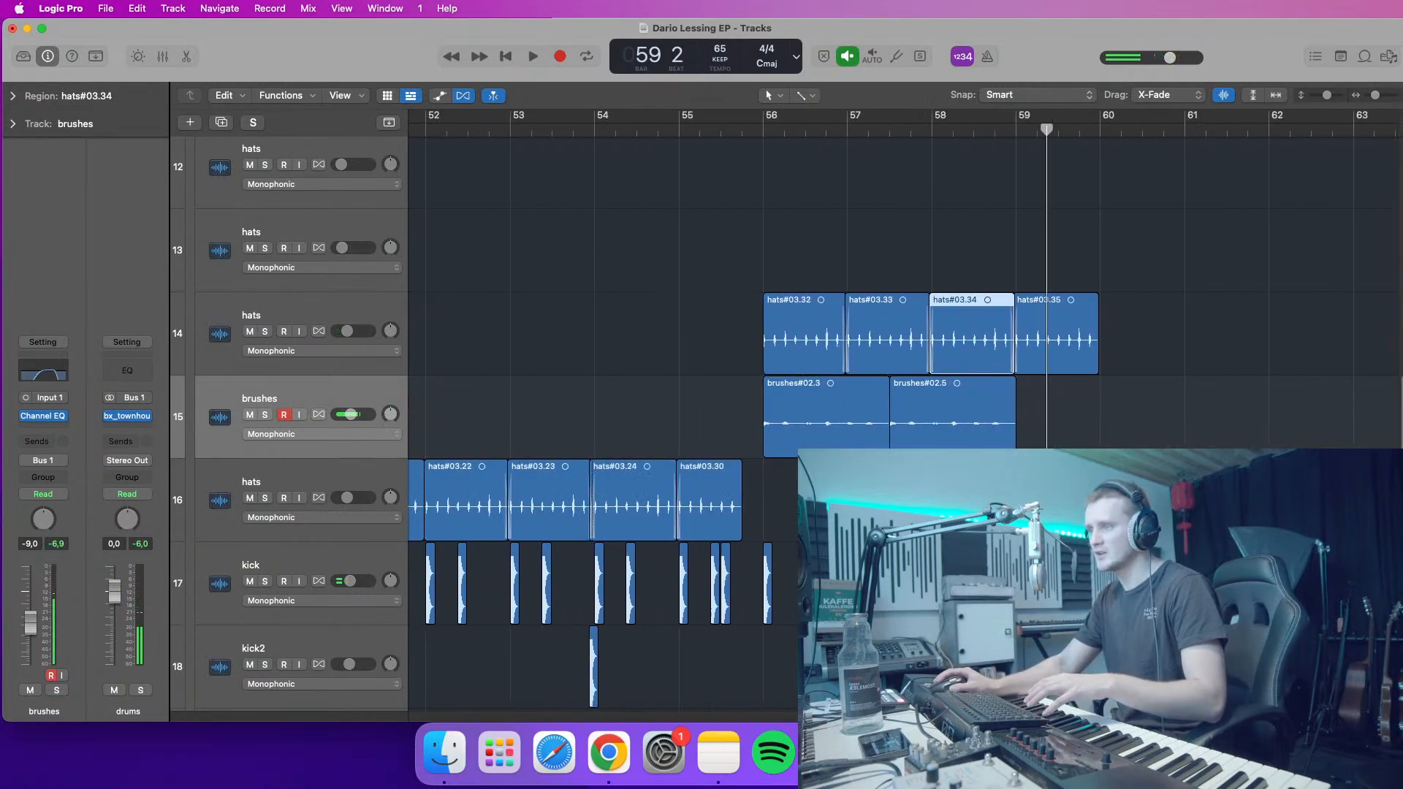
- Play the section from bar 56 and raise the volume of hats track 14 to -5.7 dB
click(696, 131)
drag(347, 332, 352, 331)
key(space)
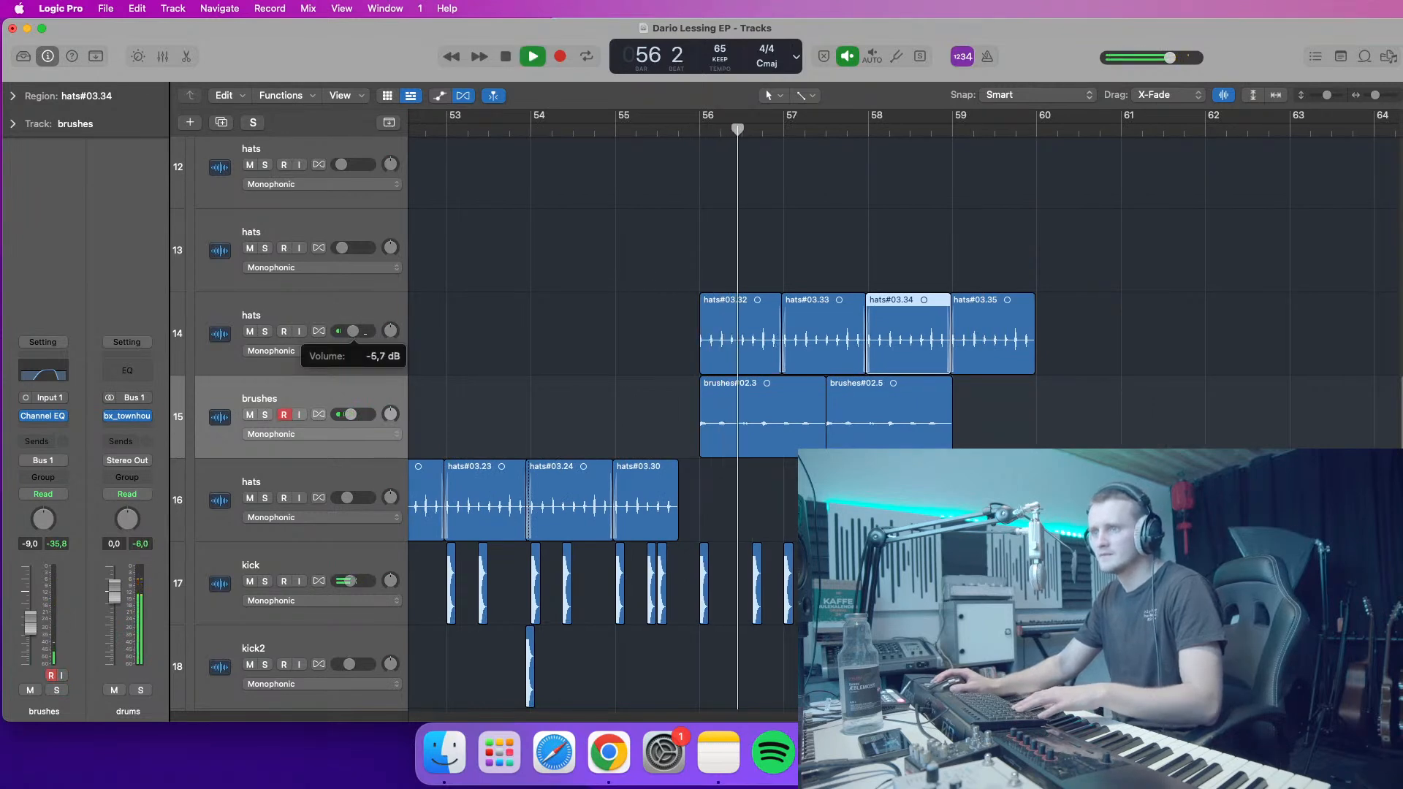
- Set a delay of +1/192 on both brushes regions, replay the transition into bar 56 and lower the brushes track's volume to -10.6 dB
drag(982, 419, 789, 406)
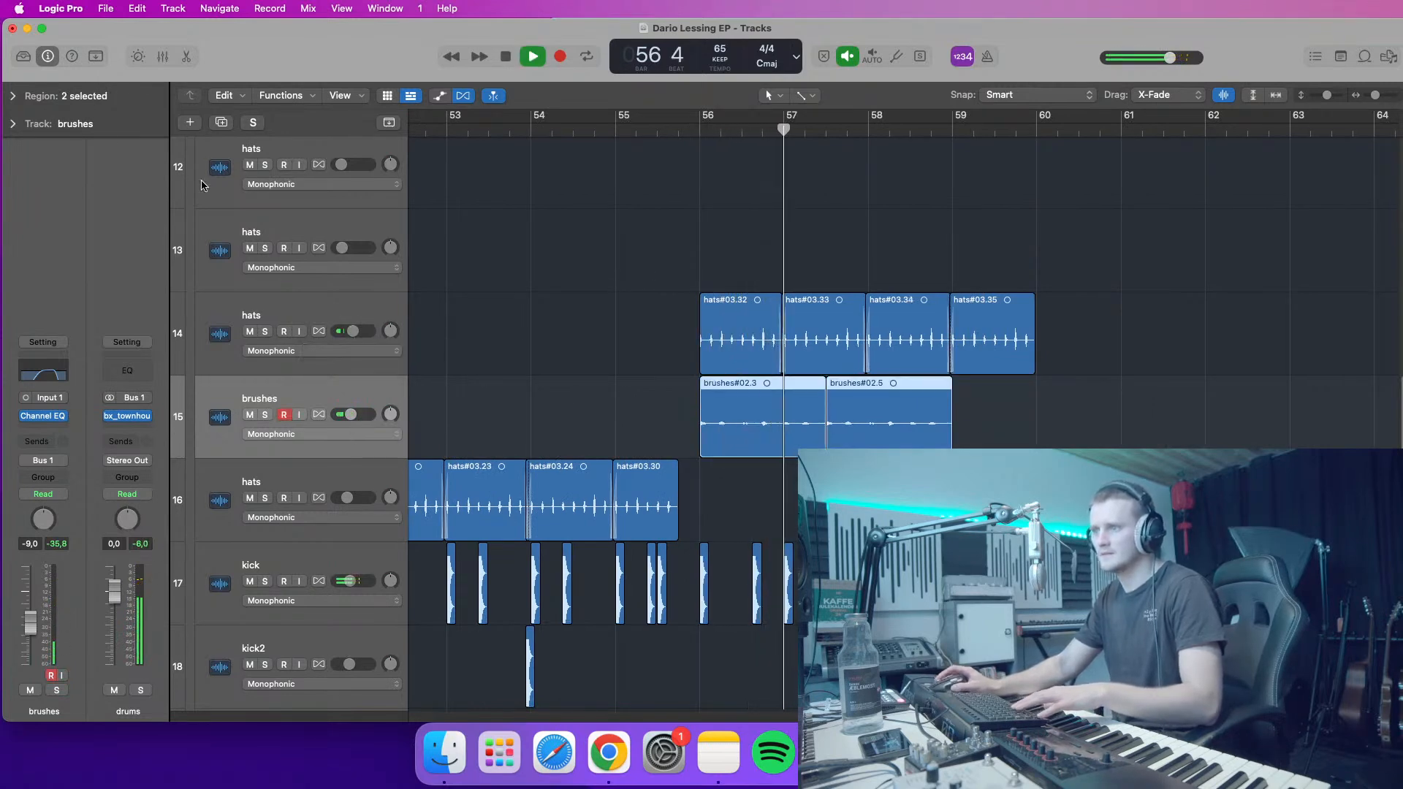
click(14, 95)
key(space)
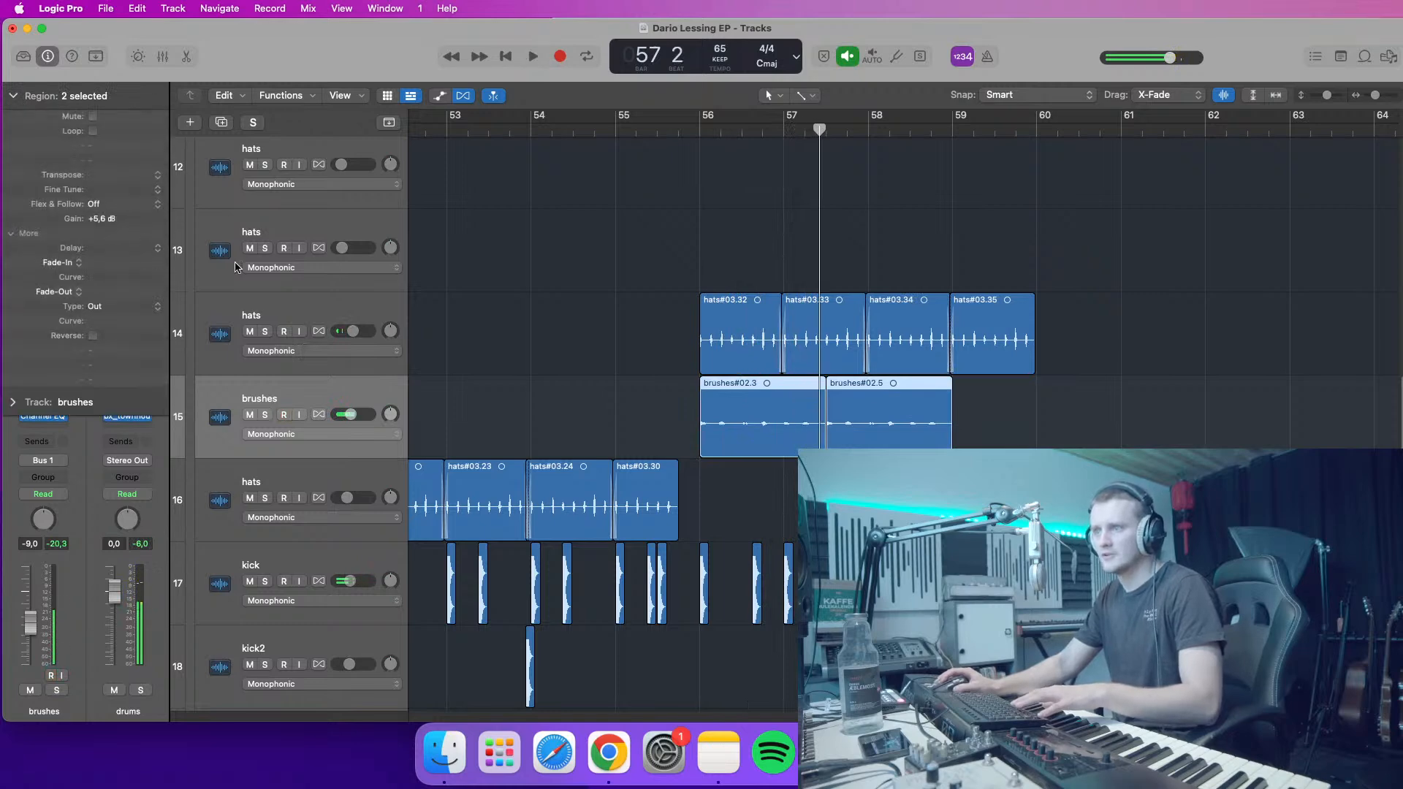
drag(122, 247, 135, 212)
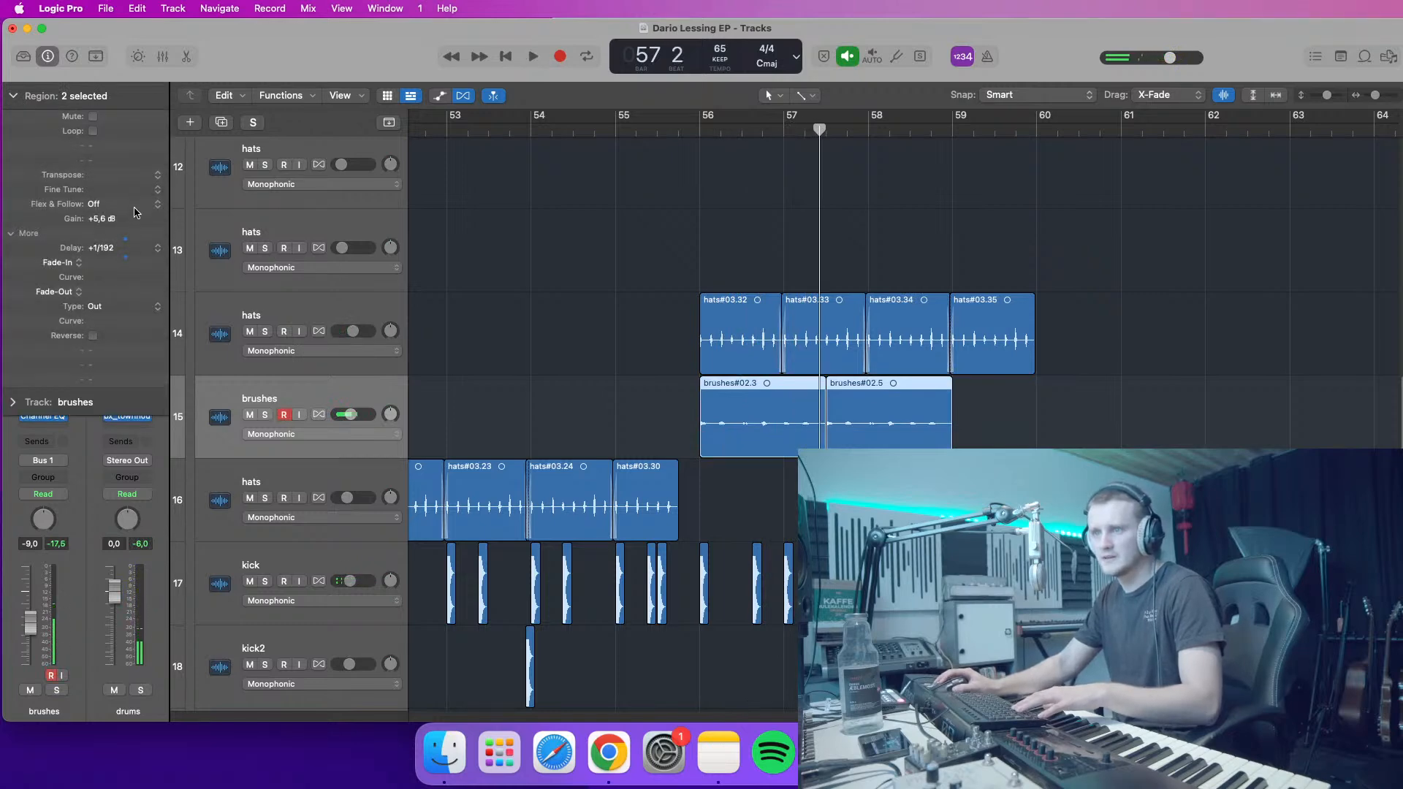
double_click(670, 131)
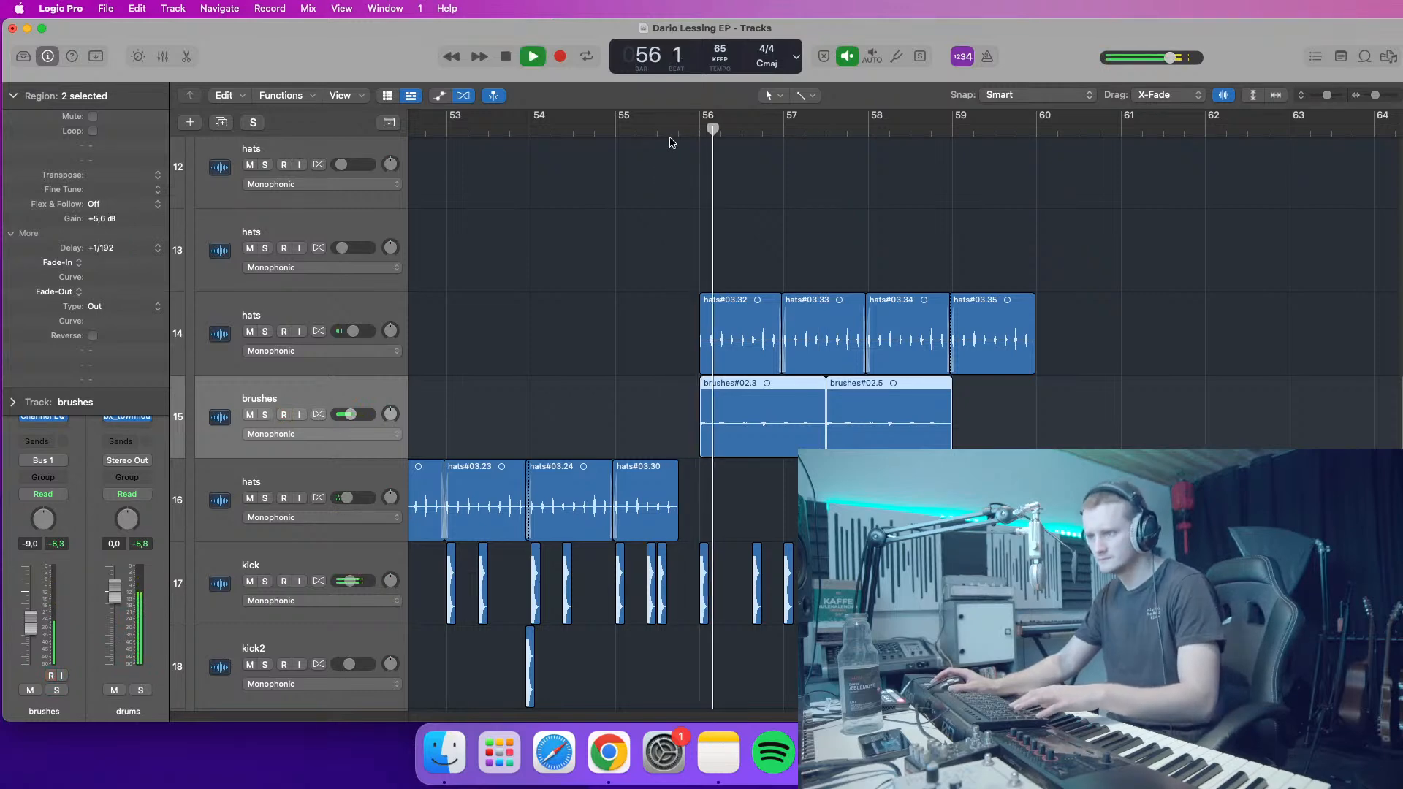
drag(378, 418, 370, 417)
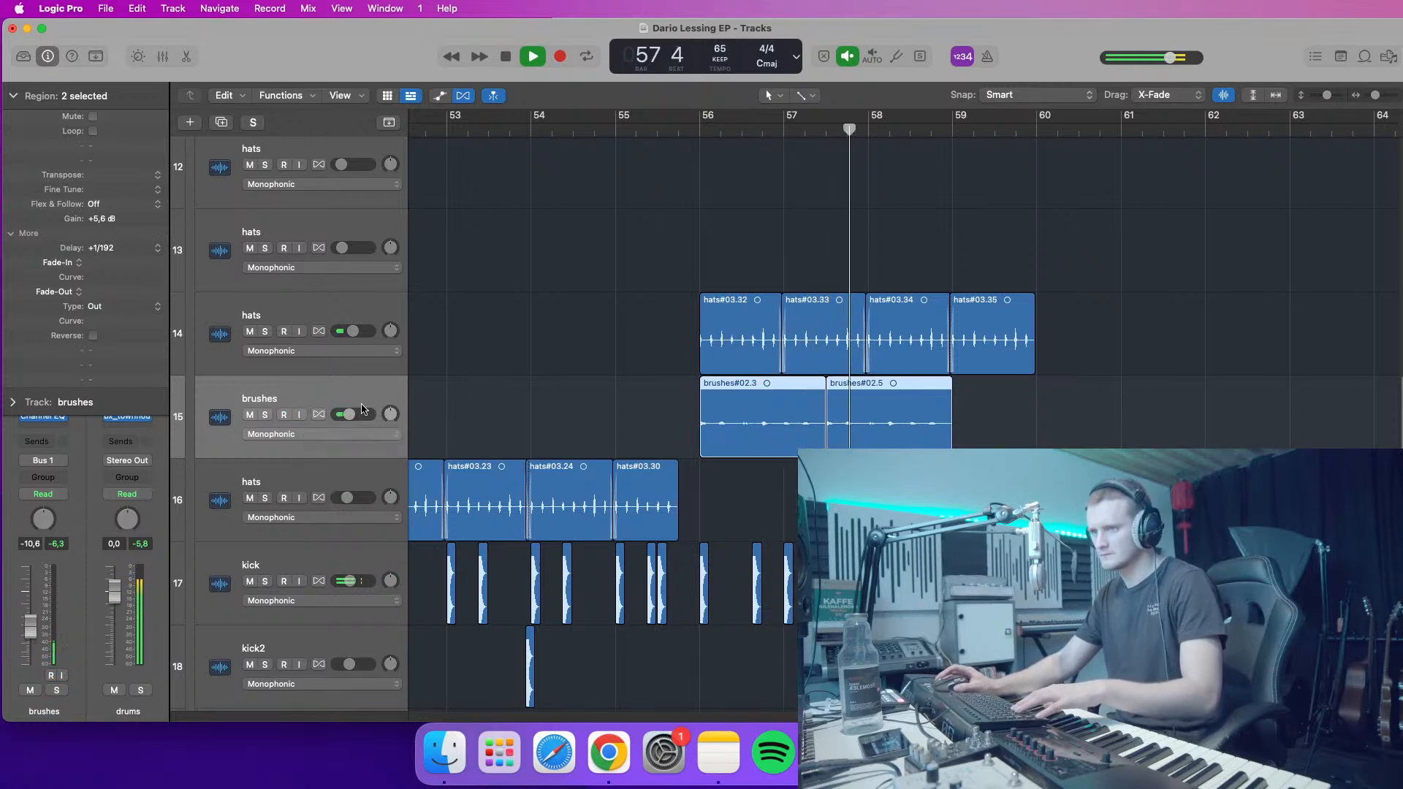
- Try a lower high-cut frequency in the brushes track's Channel EQ and listen to the section again from bar 56
click(13, 96)
click(54, 378)
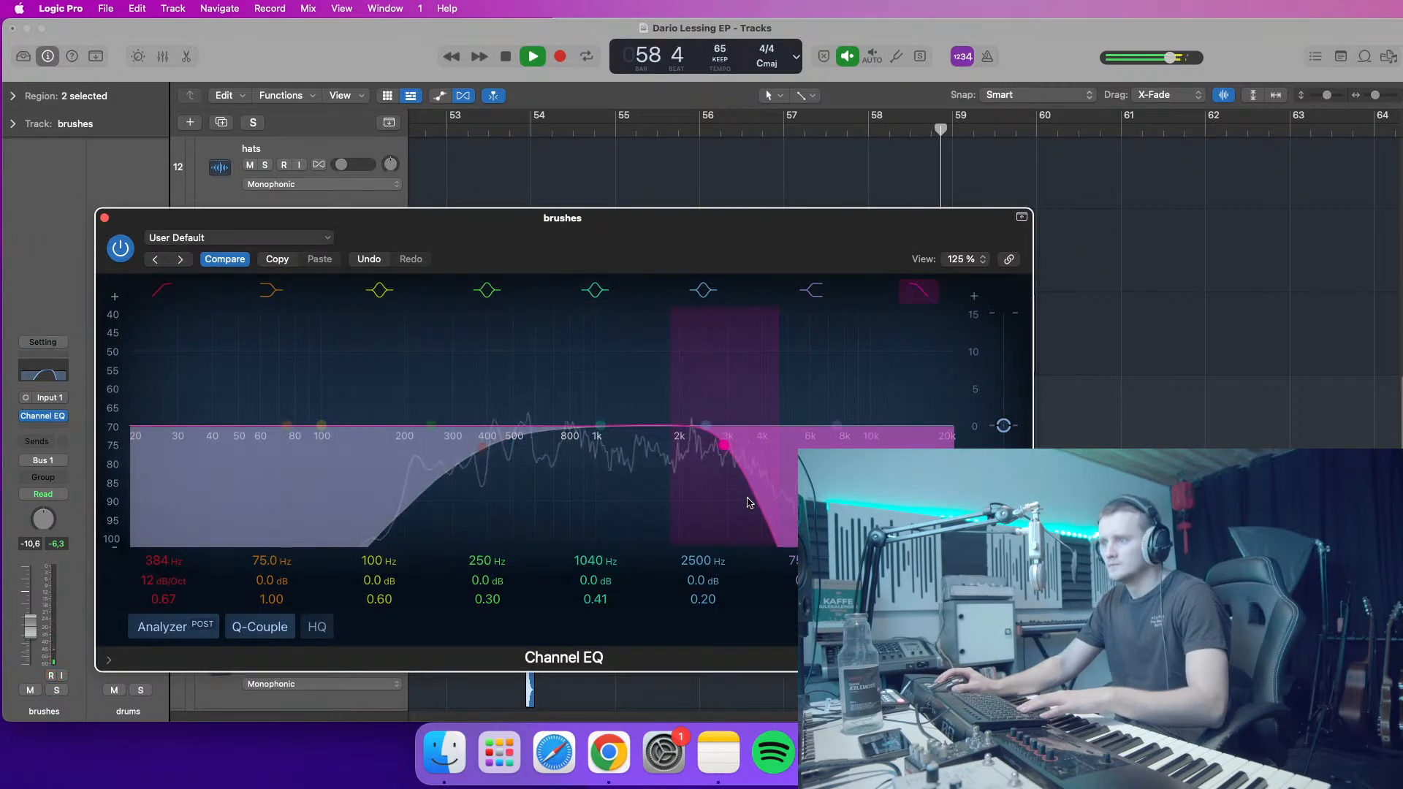
click(693, 128)
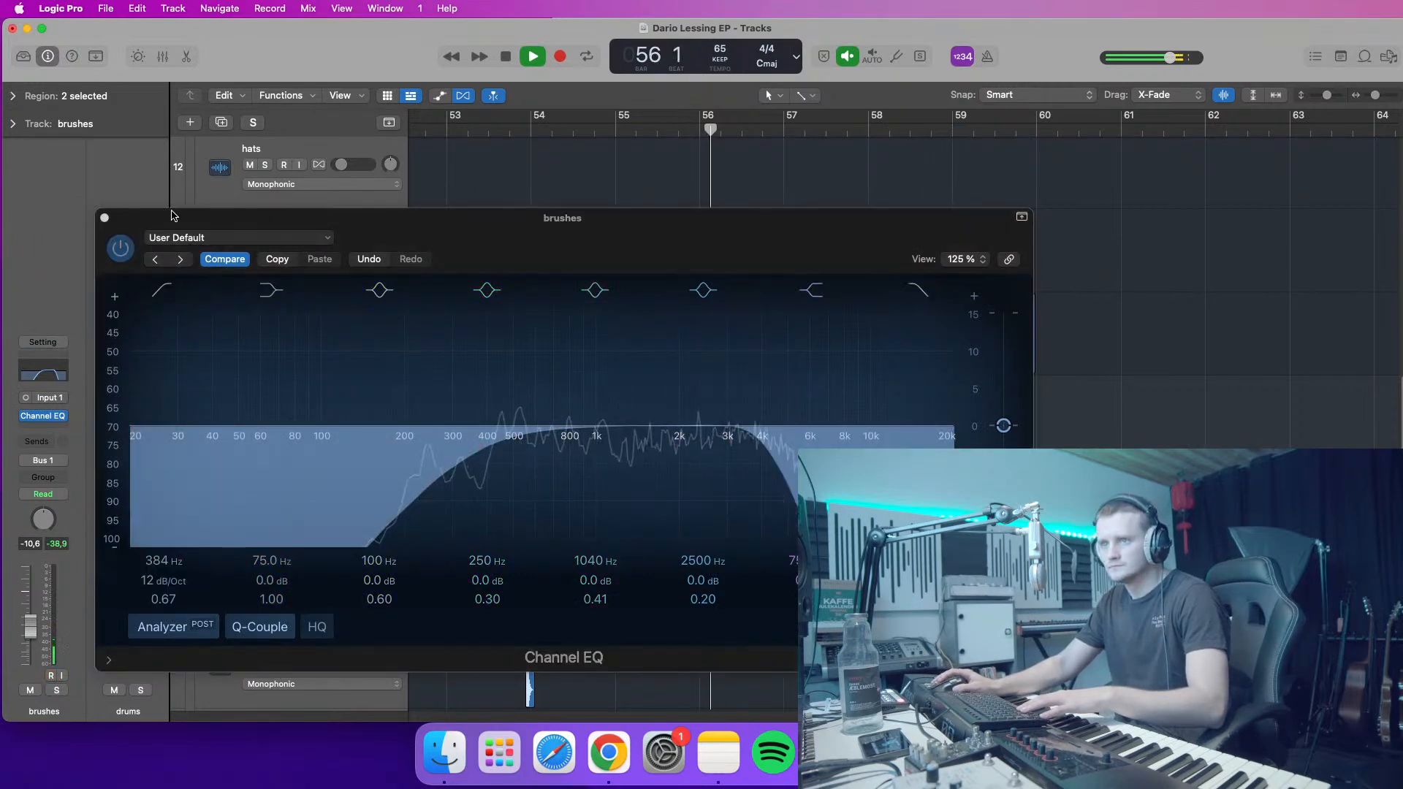
key(super+w)
click(284, 414)
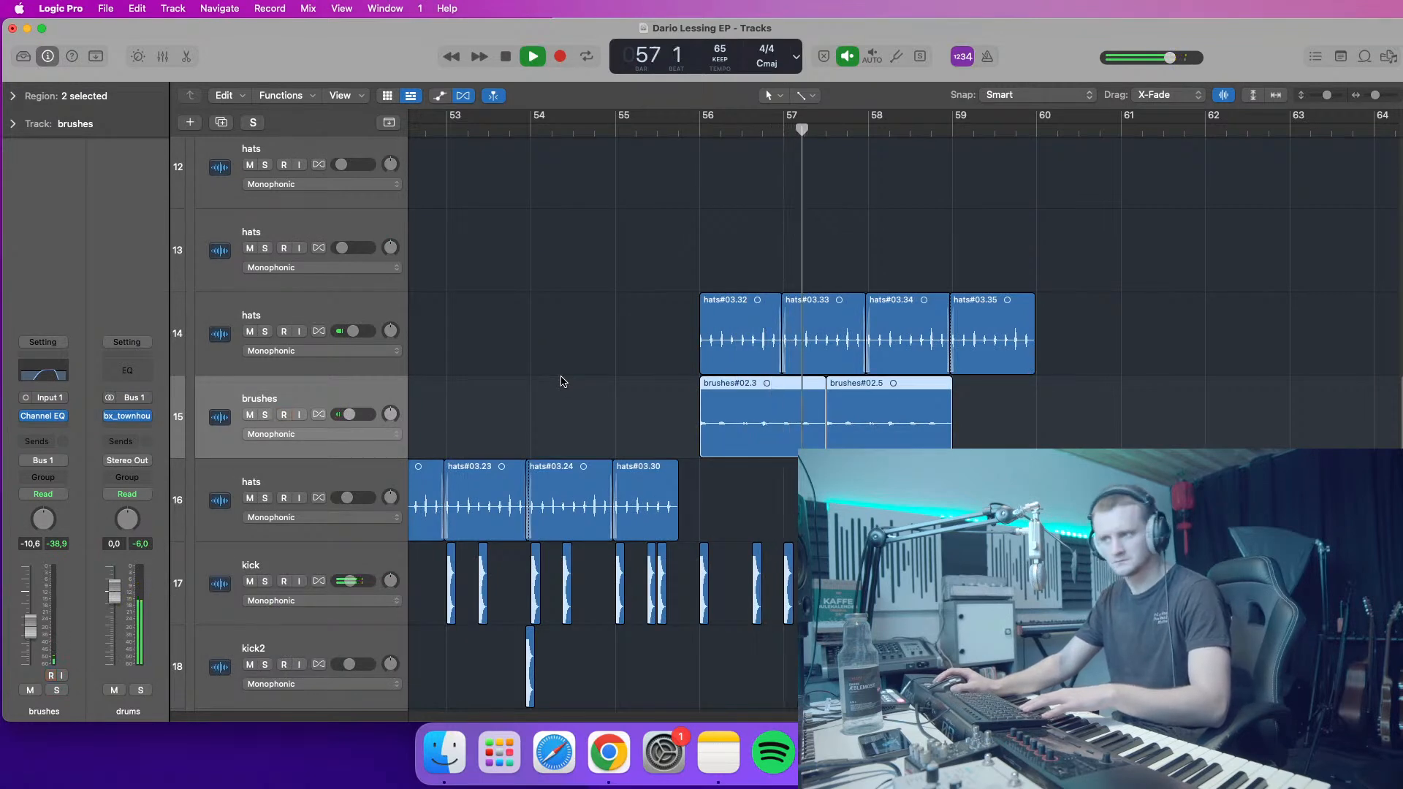
click(284, 414)
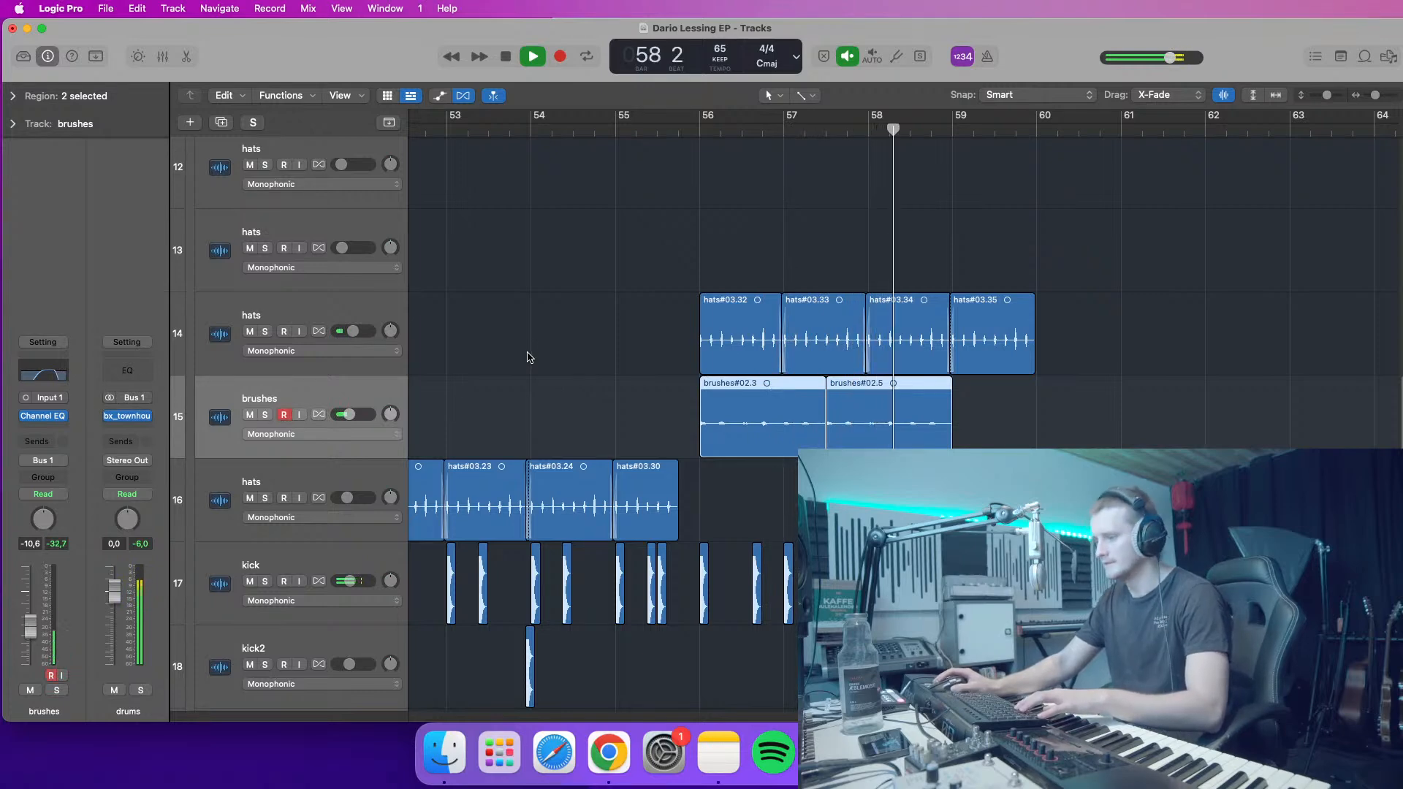
click(284, 414)
key(space)
- Insert a Tremolo on the brushes track, solo the track during playback and set the Tremolo's Rate to 1/2 and Depth to 60%
click(55, 427)
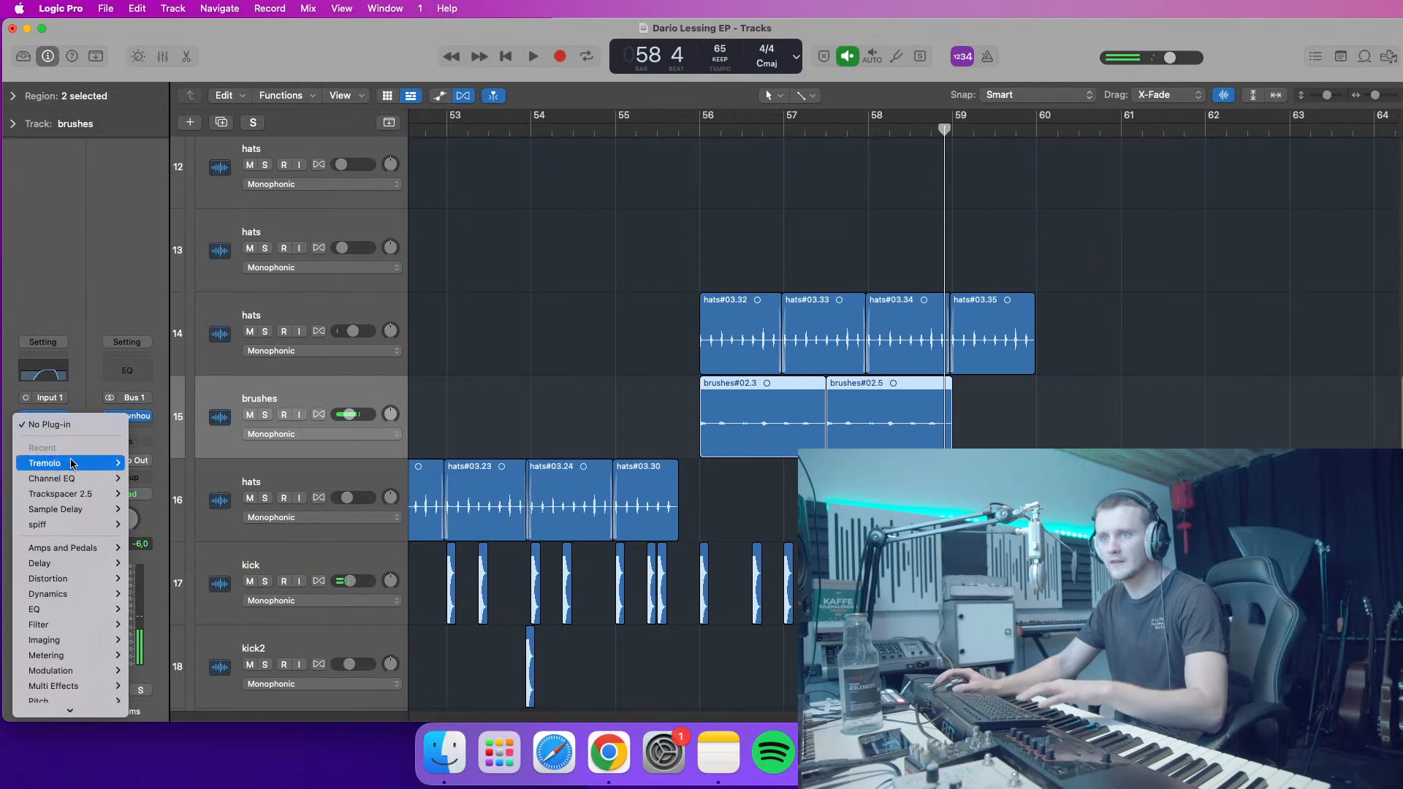
mouse_move(88, 465)
click(152, 479)
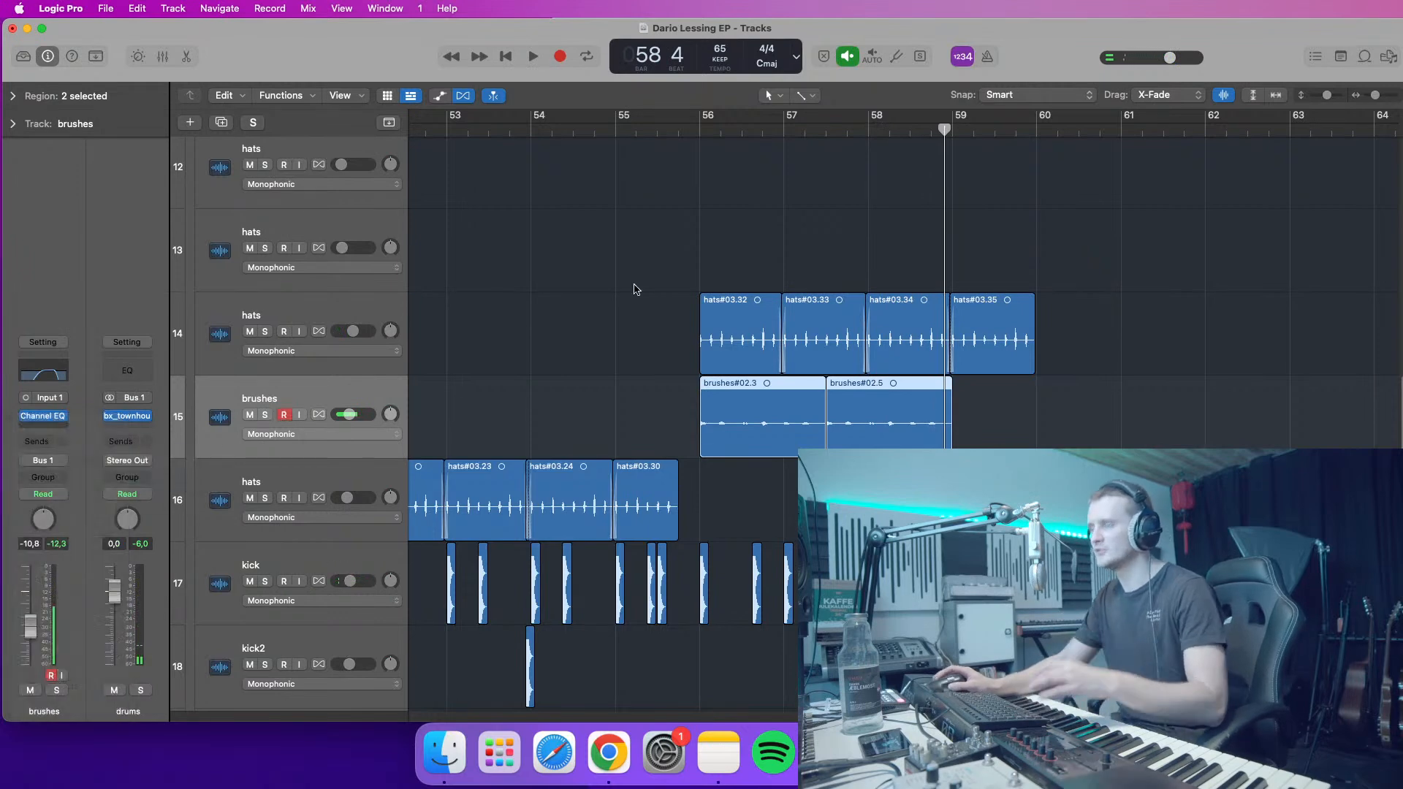
key(space)
drag(707, 312, 695, 432)
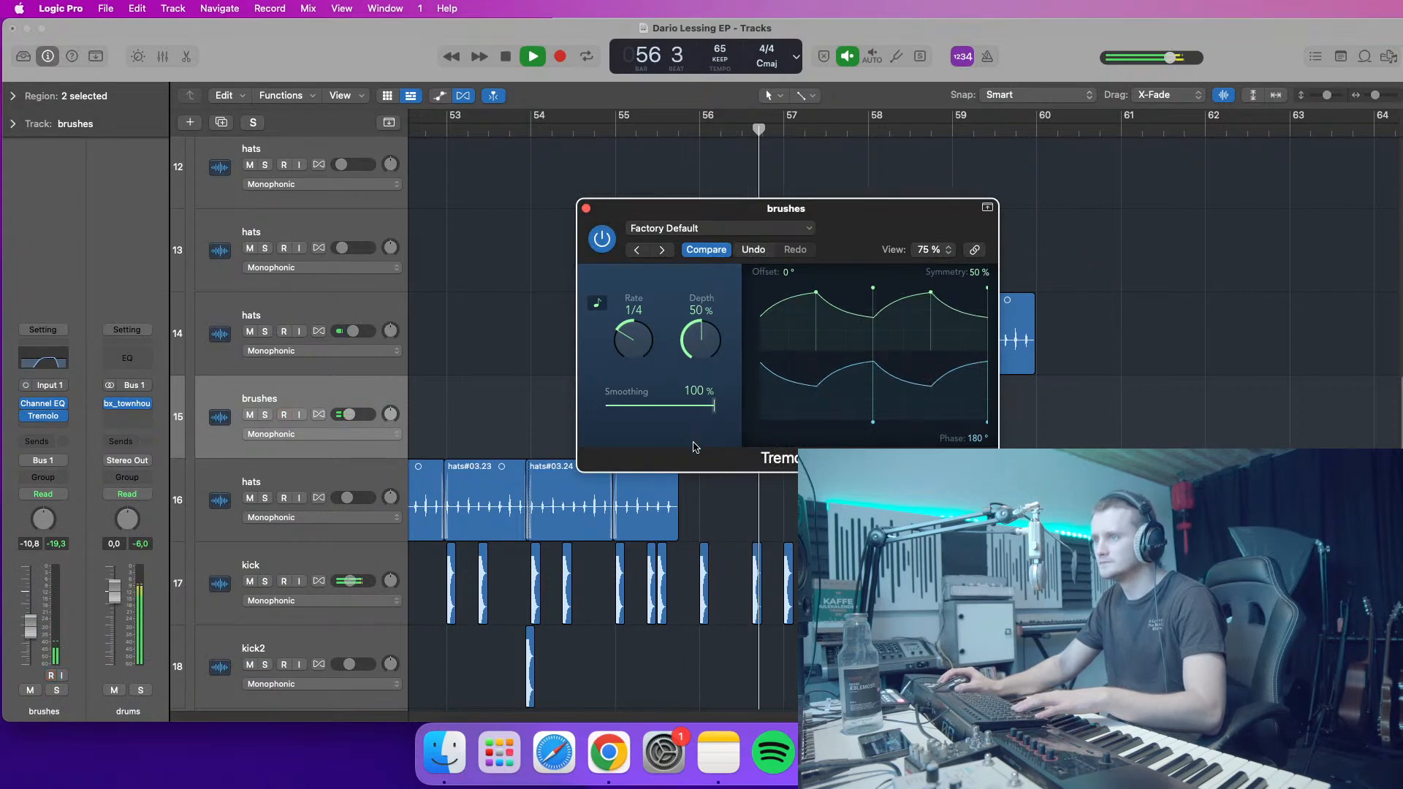
click(264, 414)
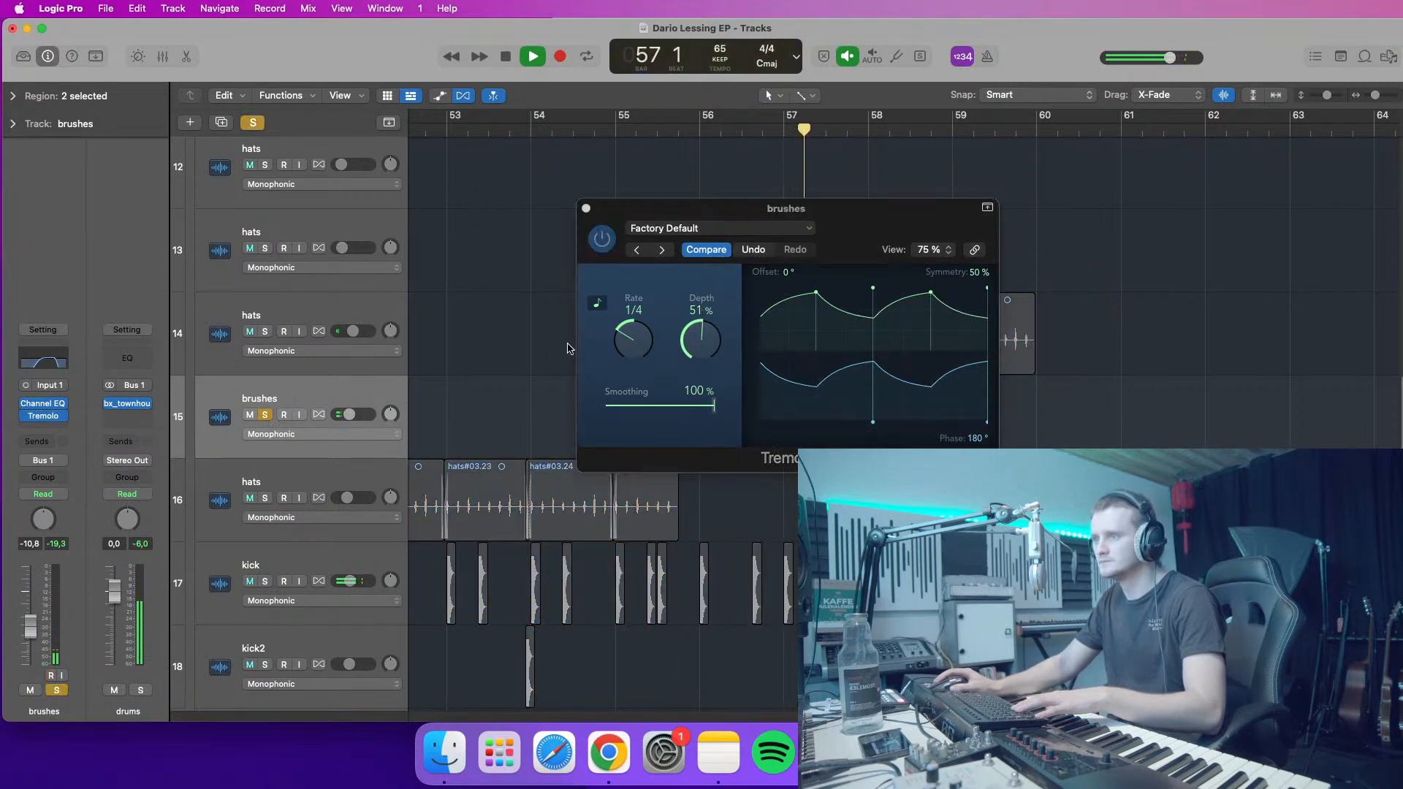
click(629, 347)
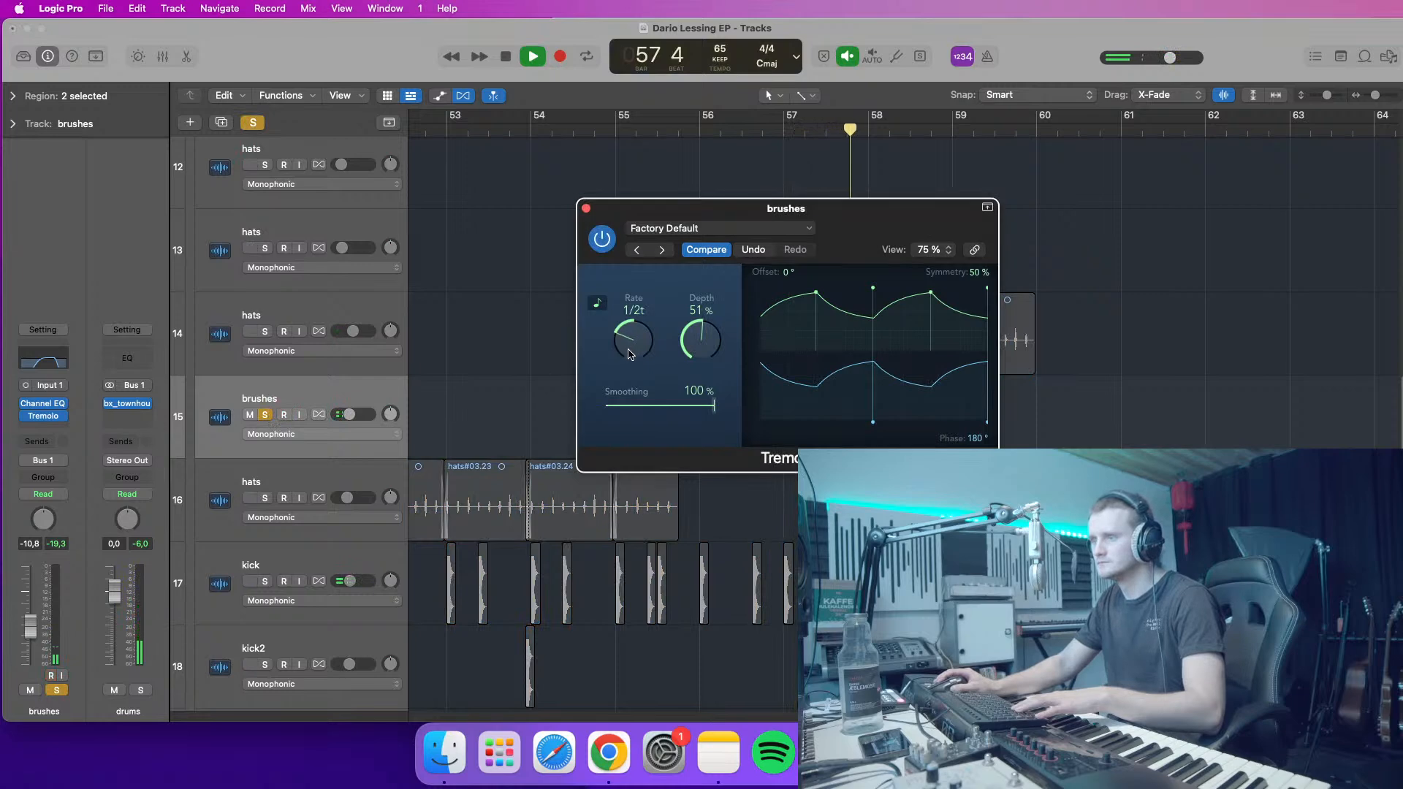
drag(704, 311, 757, 177)
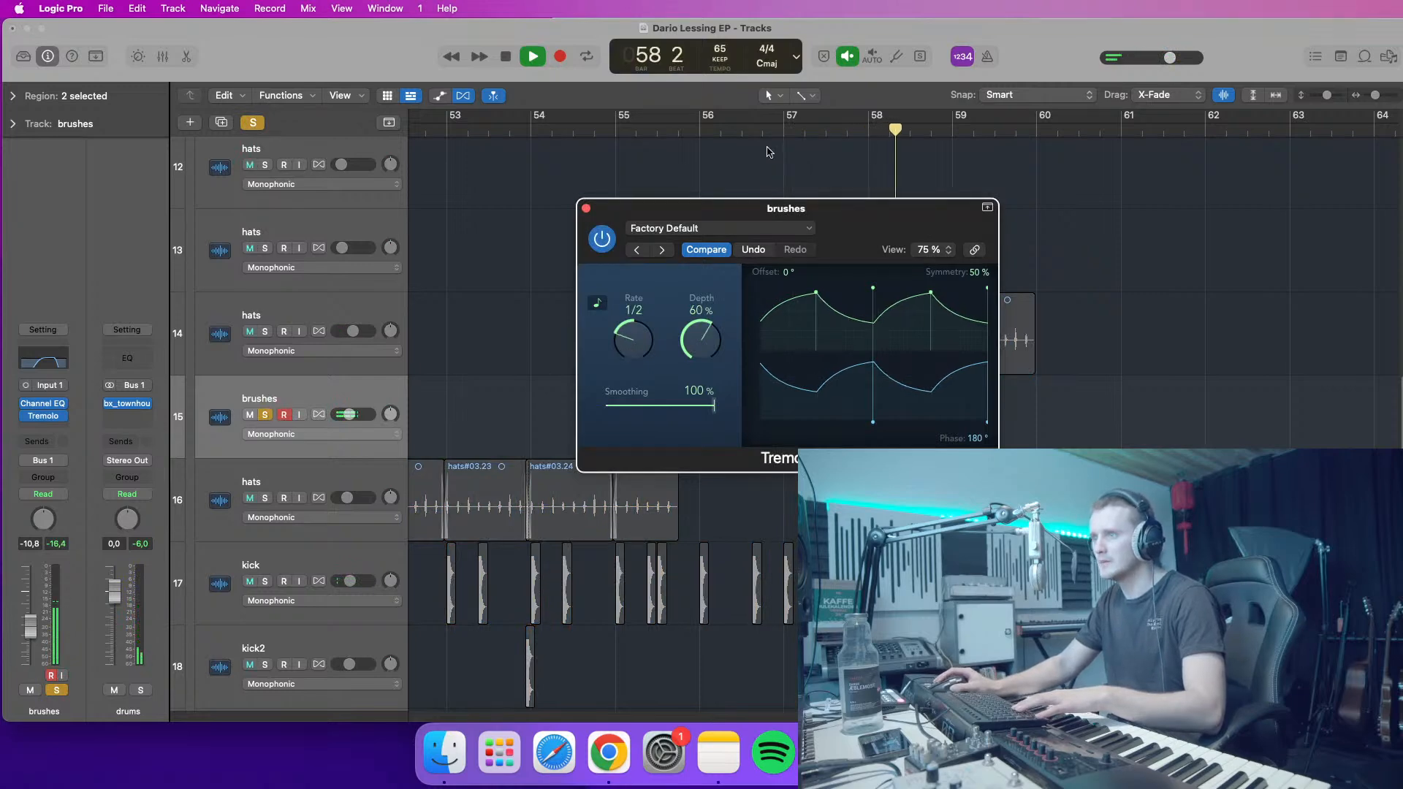
- Try a 69% Tremolo depth from bar 56, solo hats track 14 alongside the brushes, set the depth to 60% and clear all solos
click(703, 126)
drag(706, 346, 715, 323)
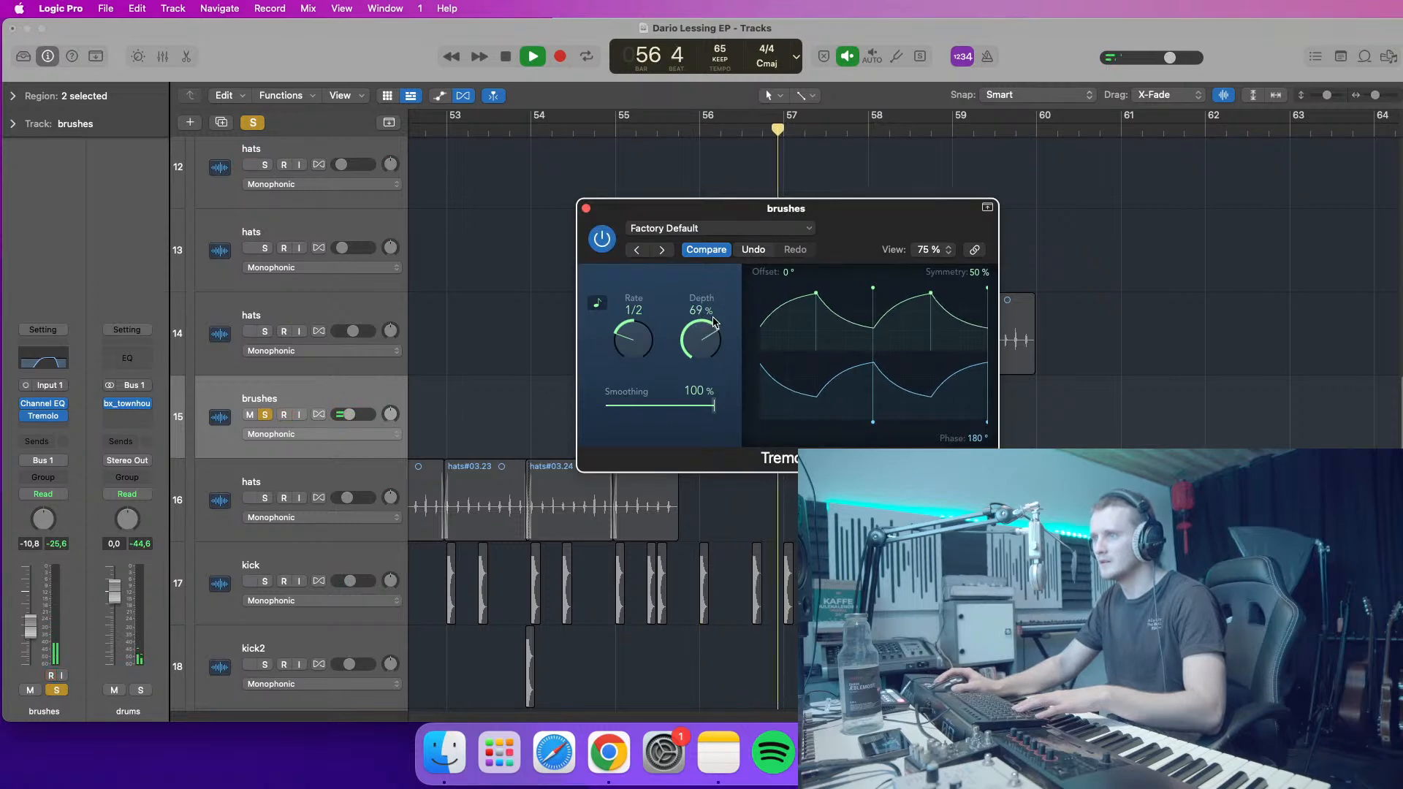
click(288, 316)
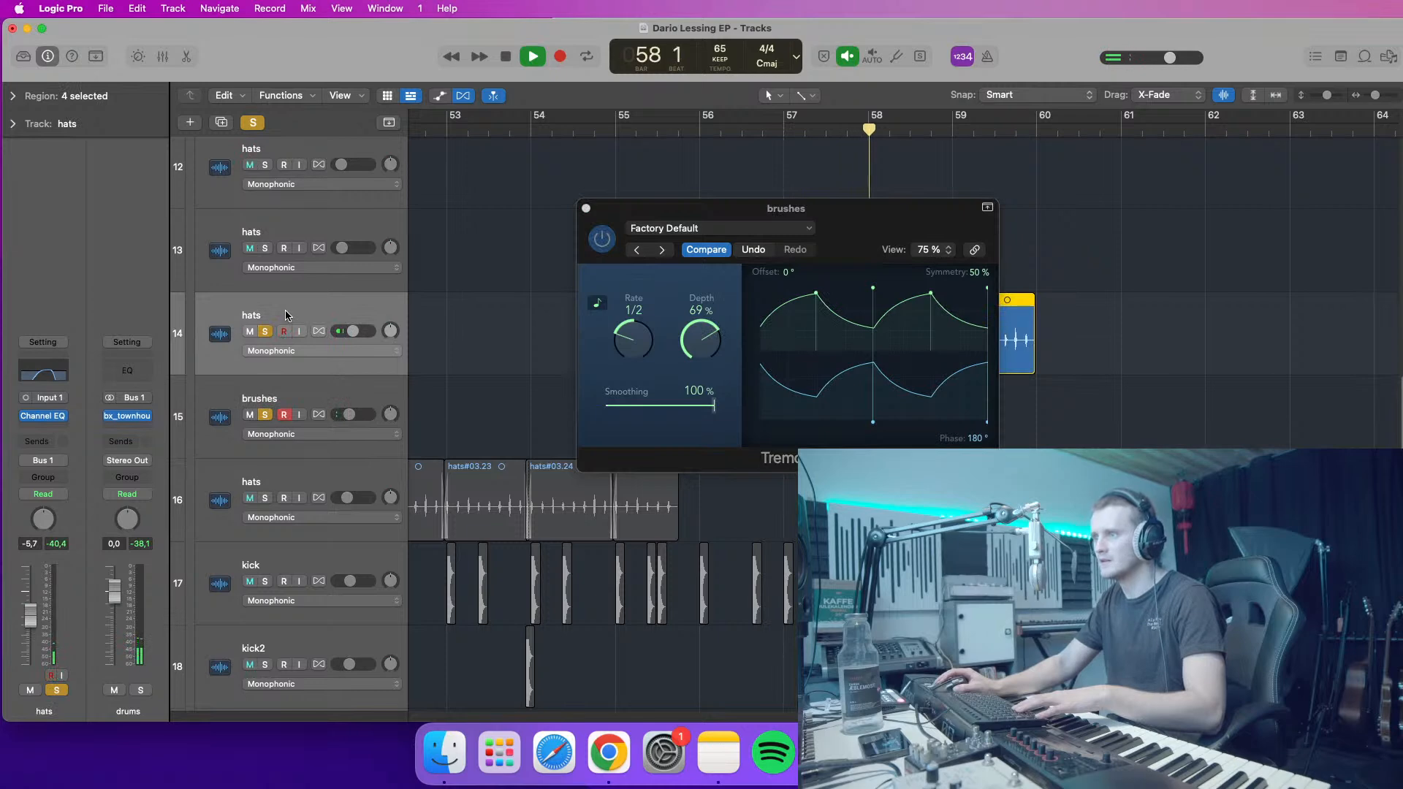
drag(700, 347, 701, 355)
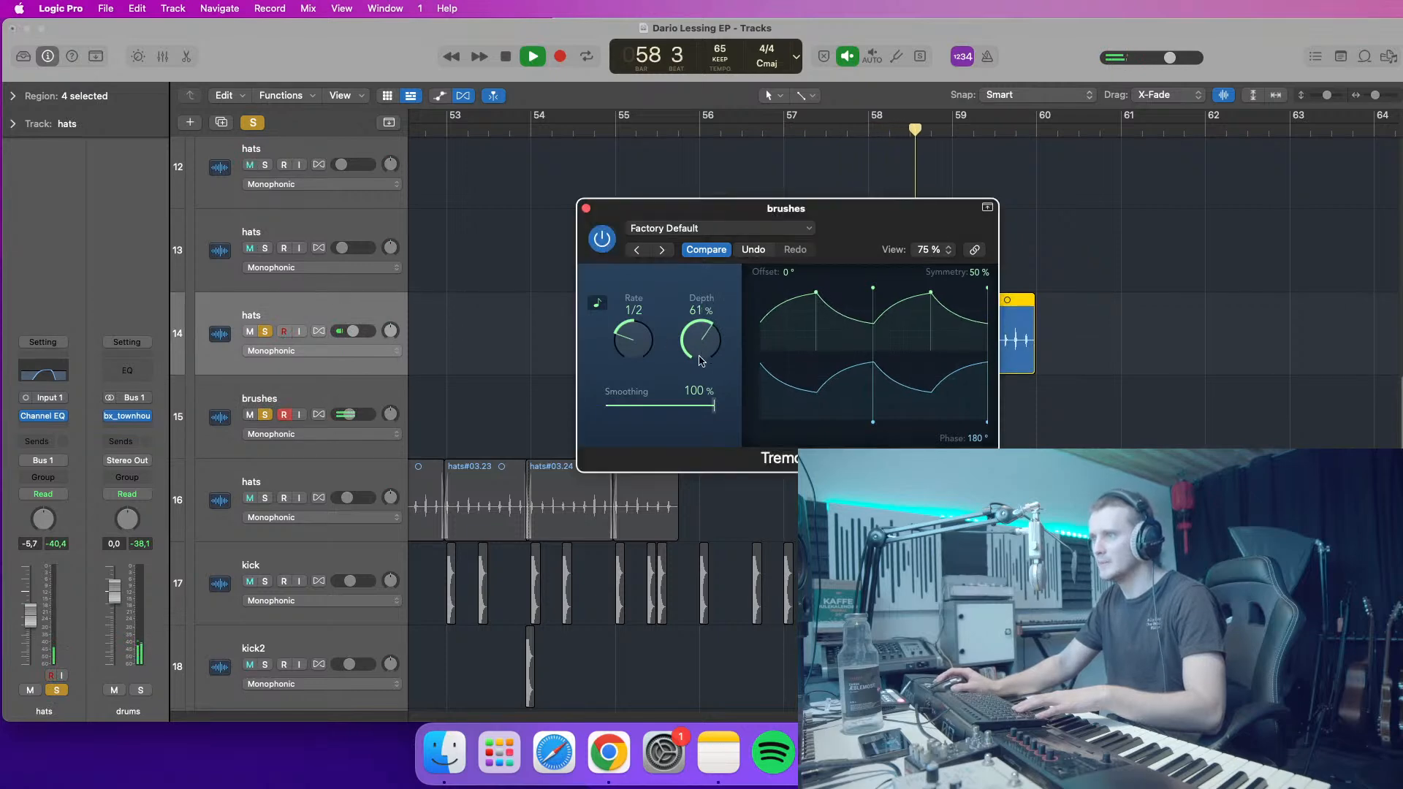
click(253, 122)
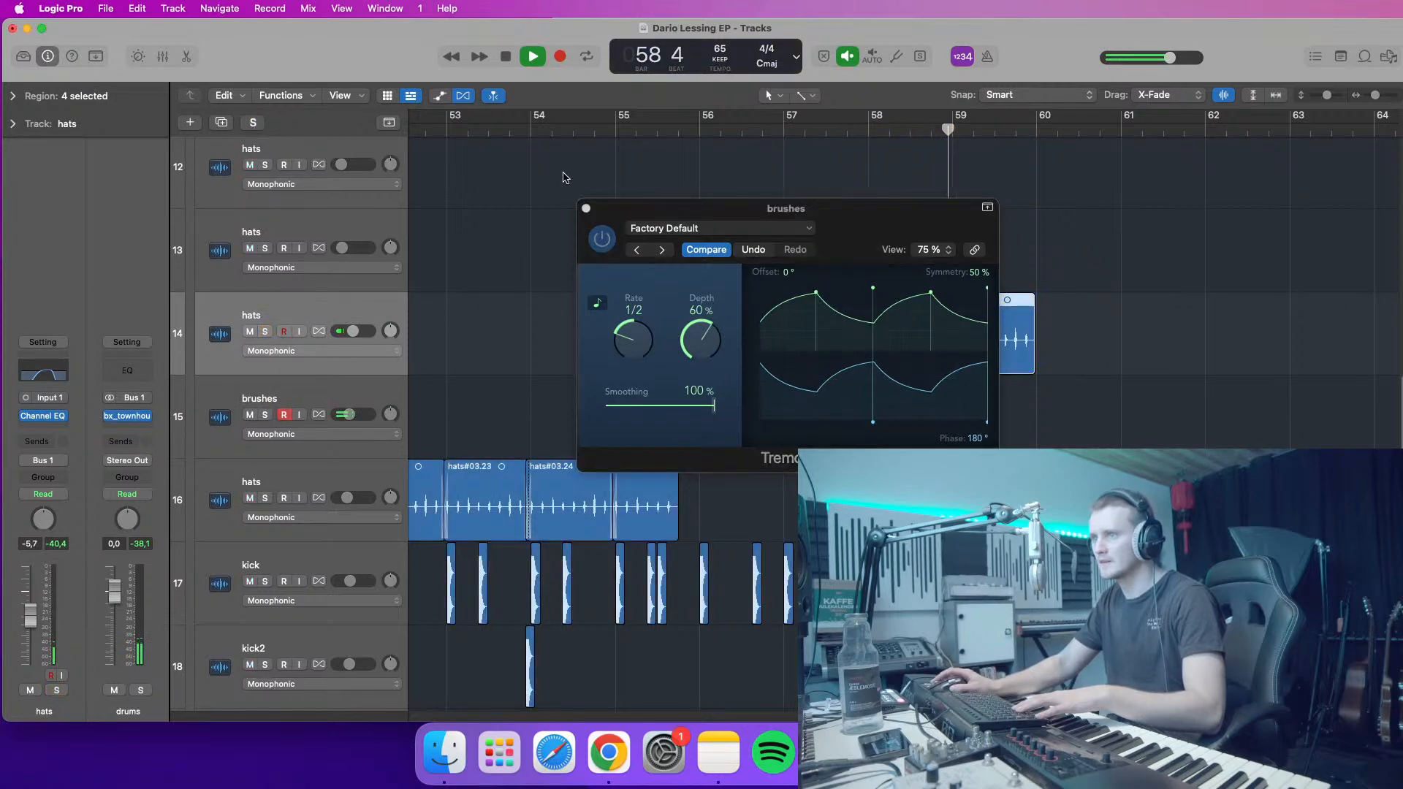
click(586, 210)
- Replay the full drums from bar 56 and set the brushes track's Tremolo depth to 40%
click(700, 132)
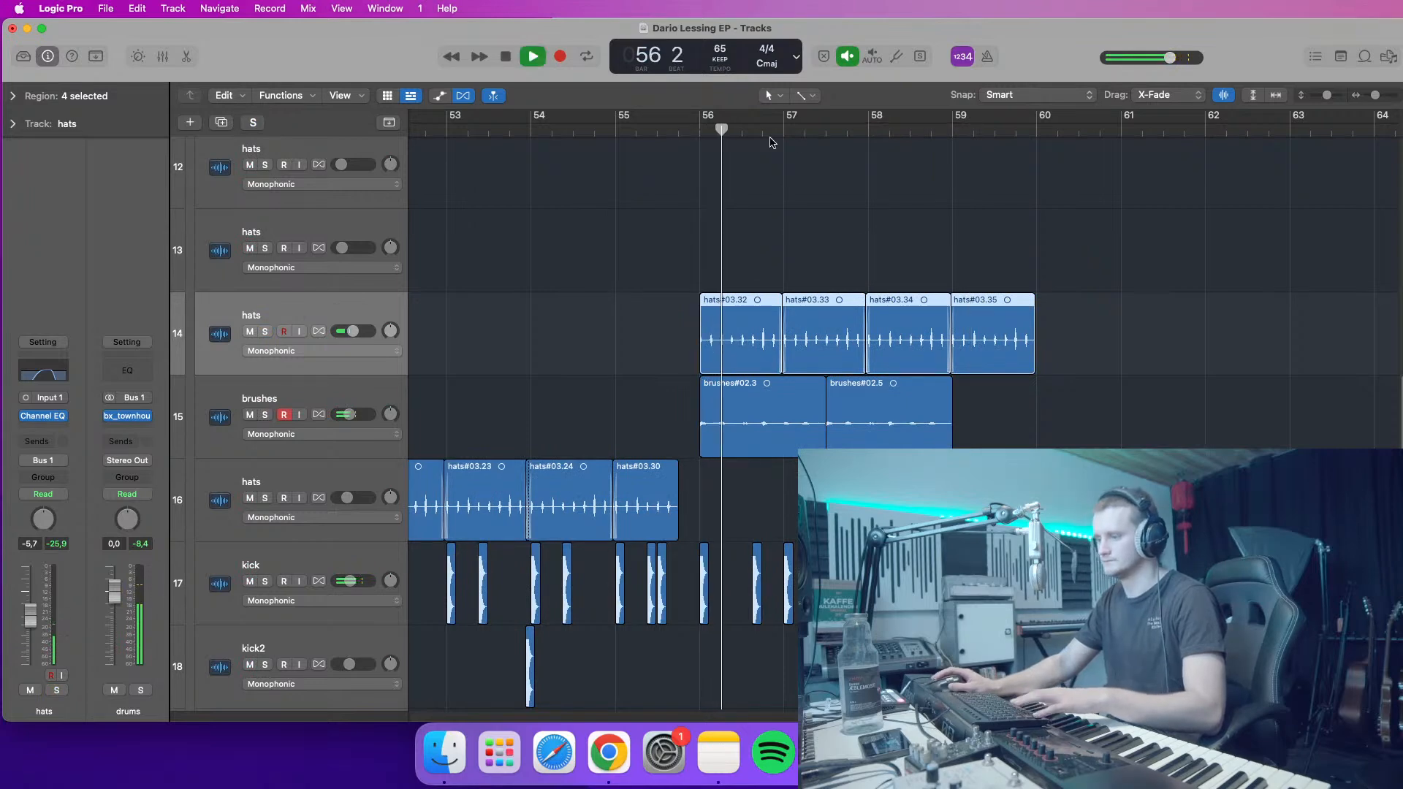
click(318, 395)
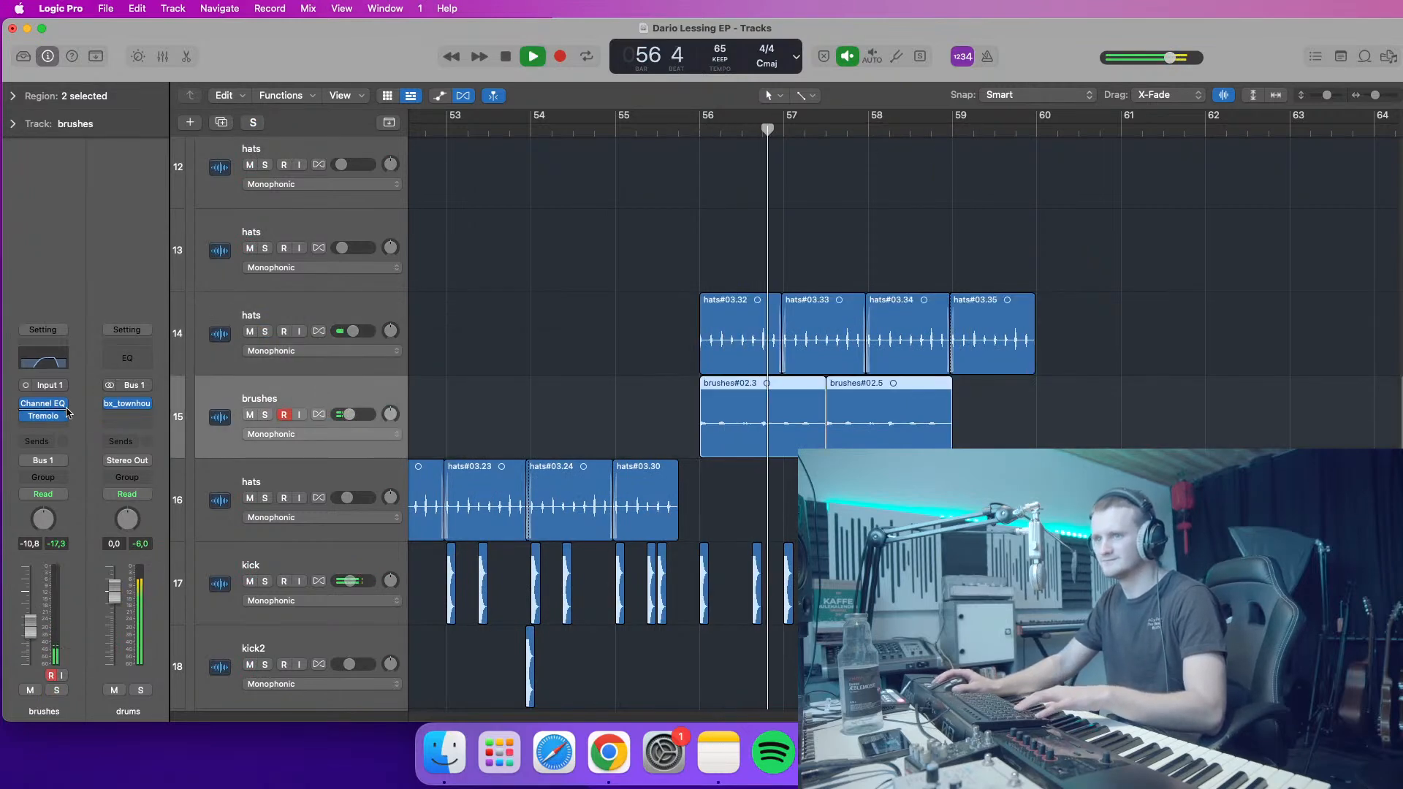
click(68, 414)
drag(683, 369, 683, 385)
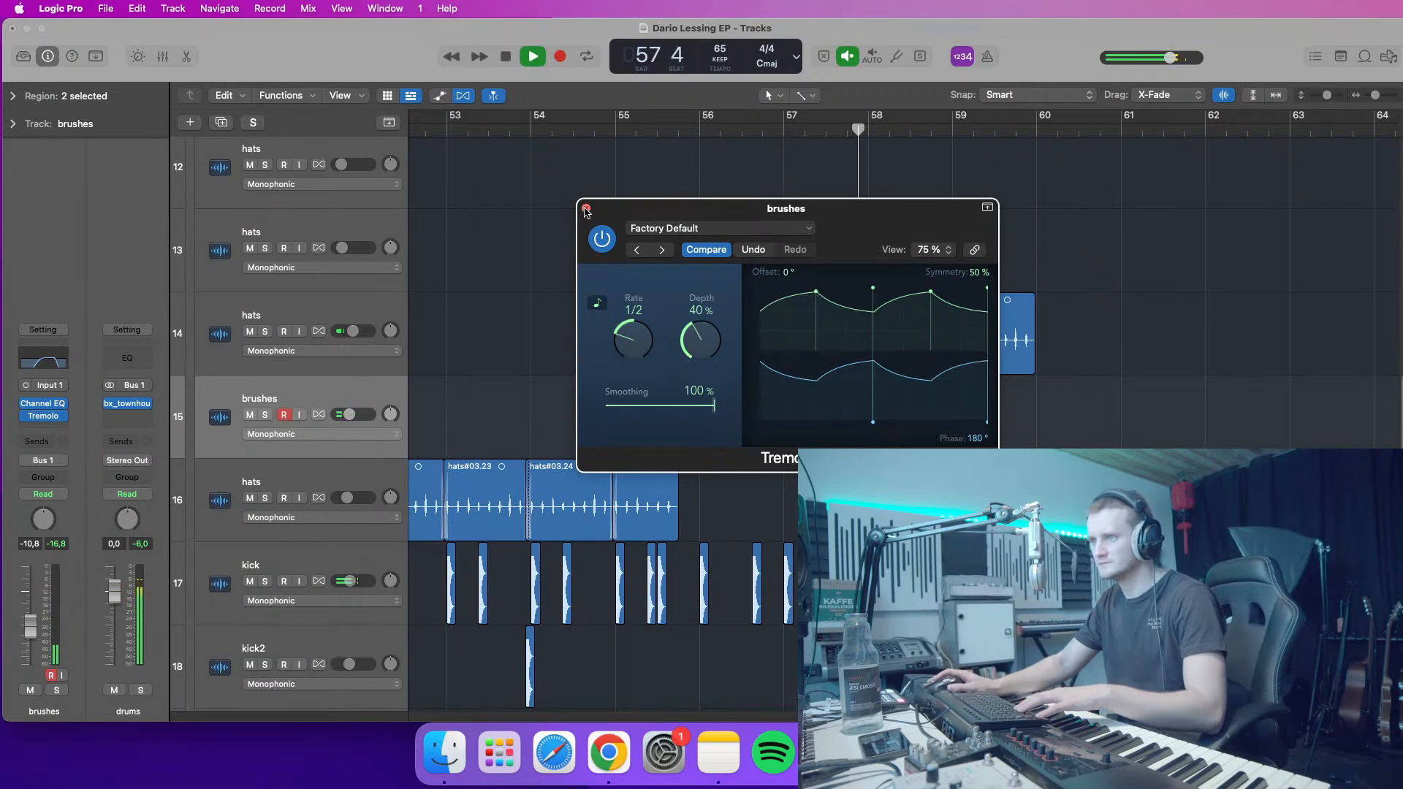
click(586, 210)
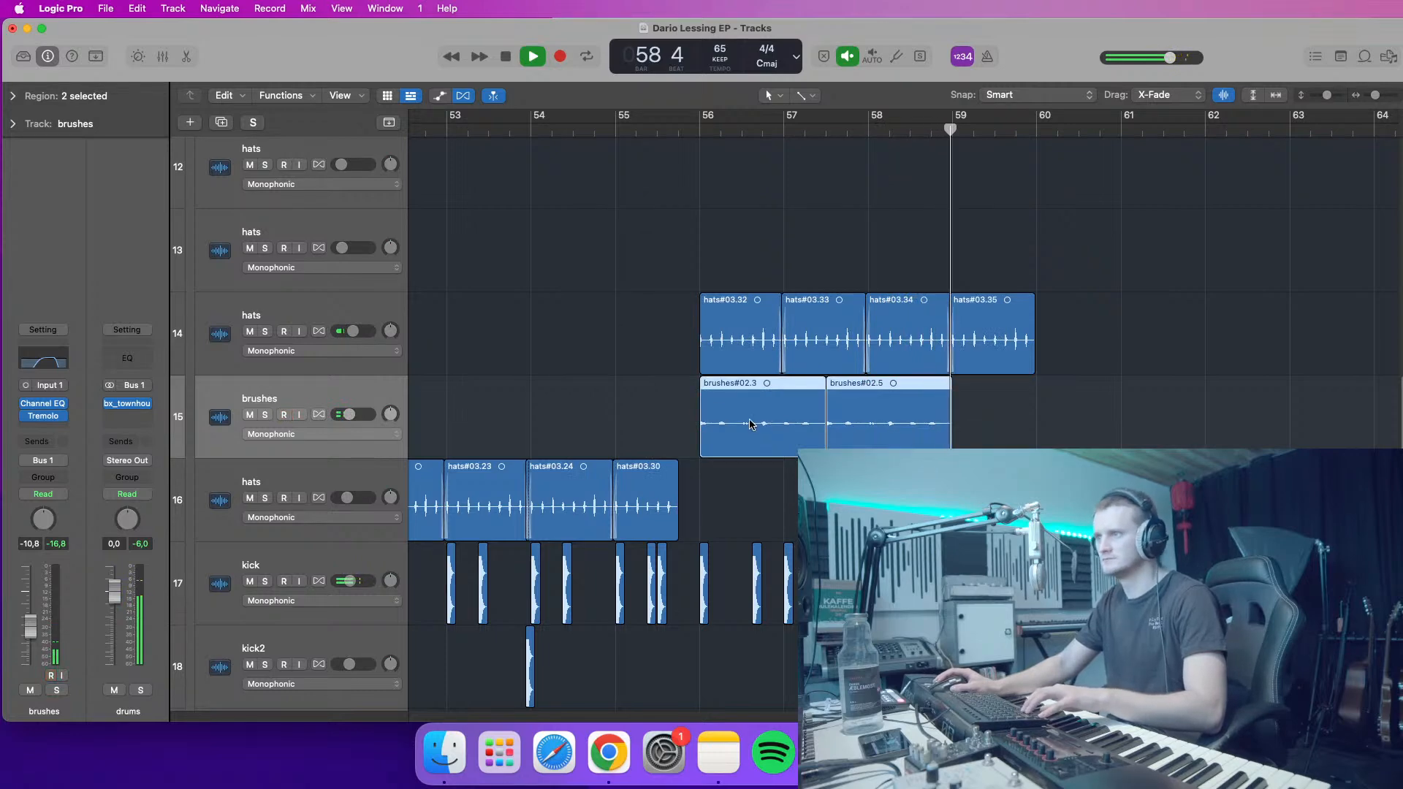
- Repeat the two selected brushes regions once on track 15 up to bar 62 and play the section from bar 56
key(super+r)
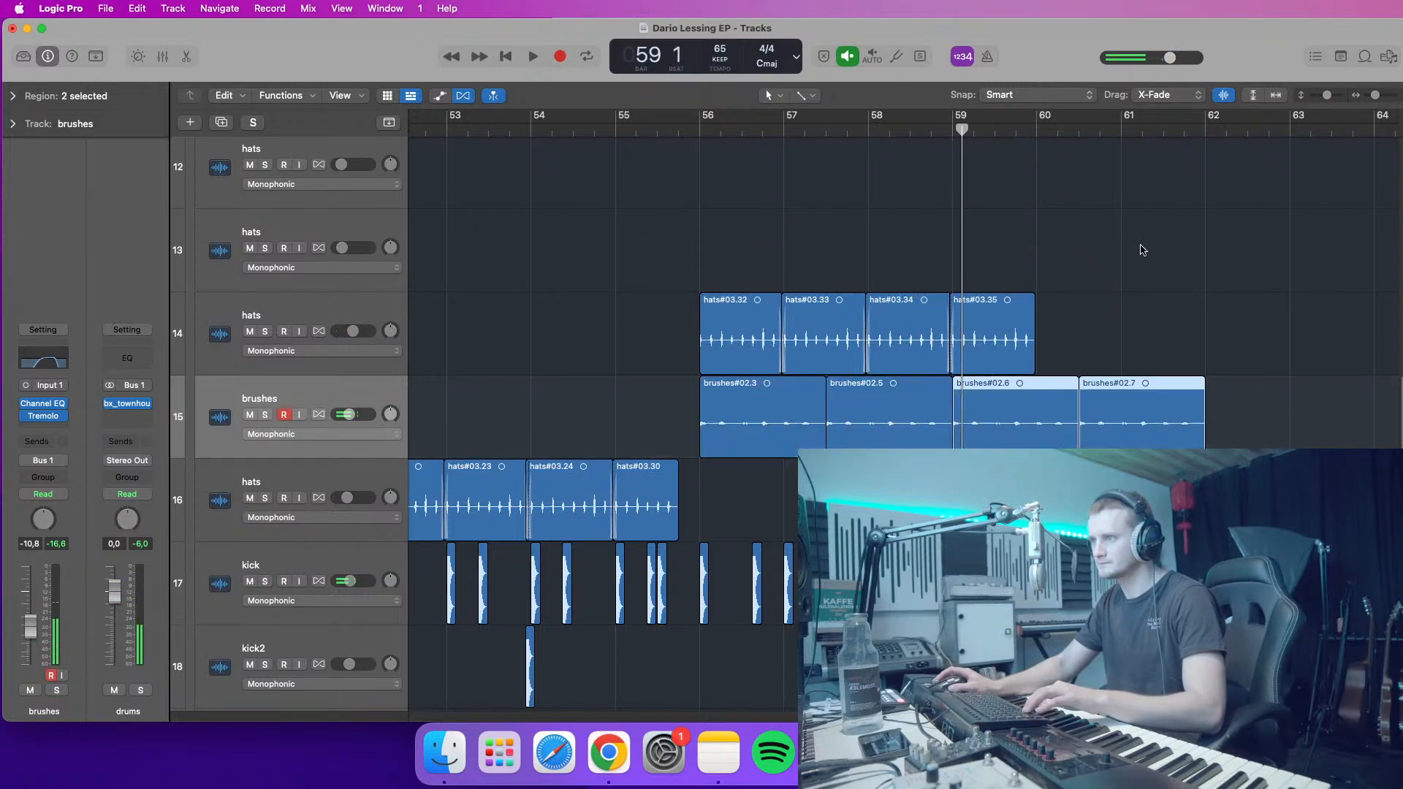
drag(1377, 96, 1327, 120)
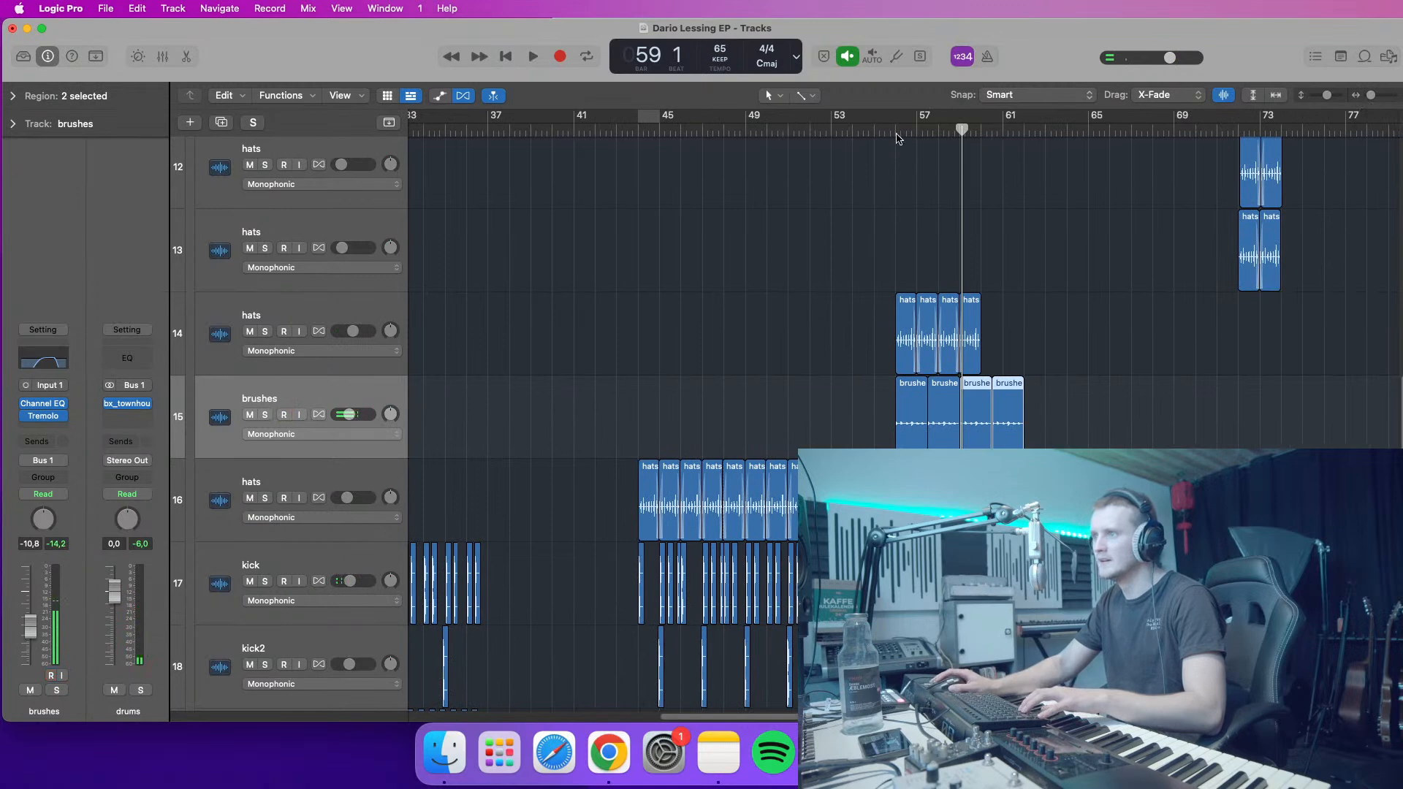
click(896, 130)
key(space)
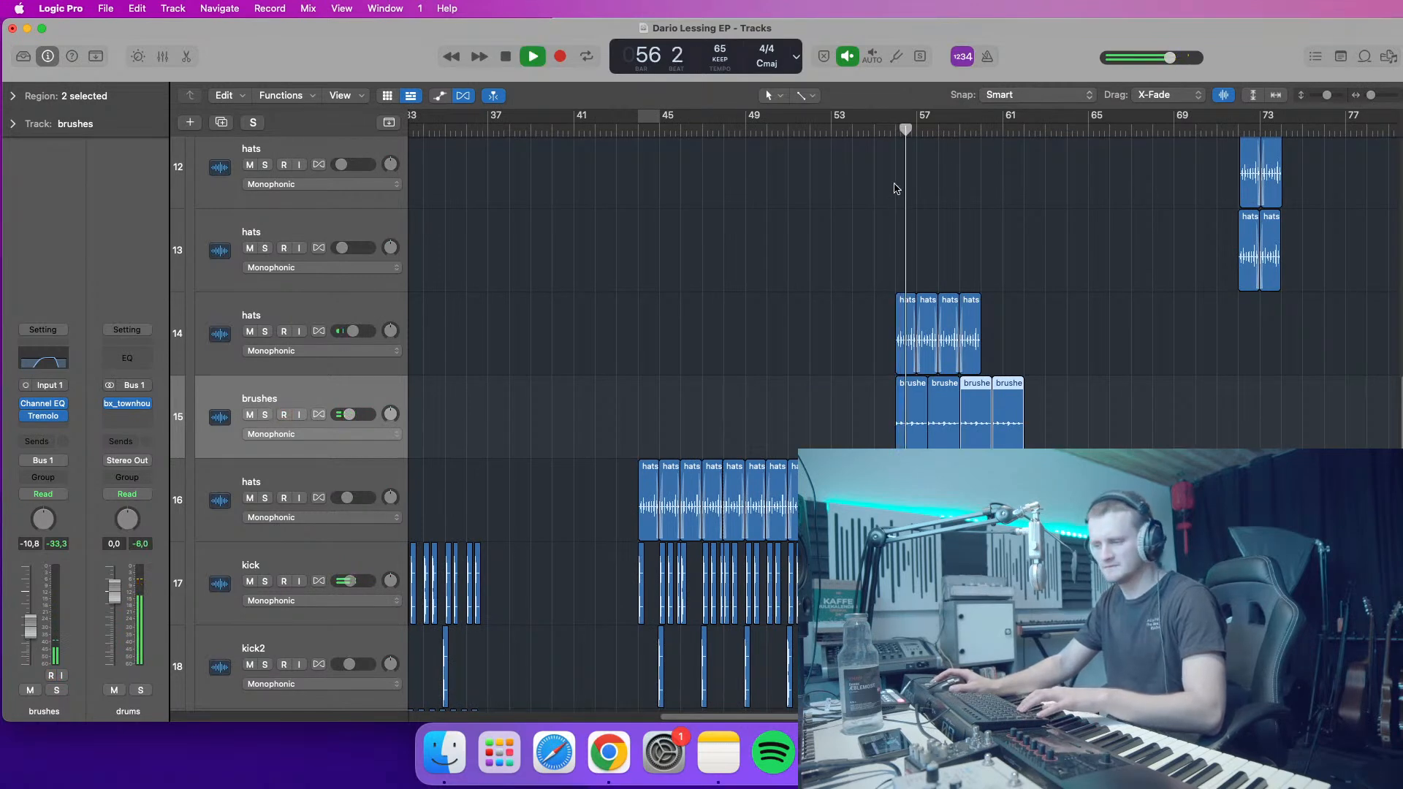
- Select all four brushes regions on track 15 and crossfade the joins between them
drag(1071, 422, 915, 391)
click(1371, 95)
key(space)
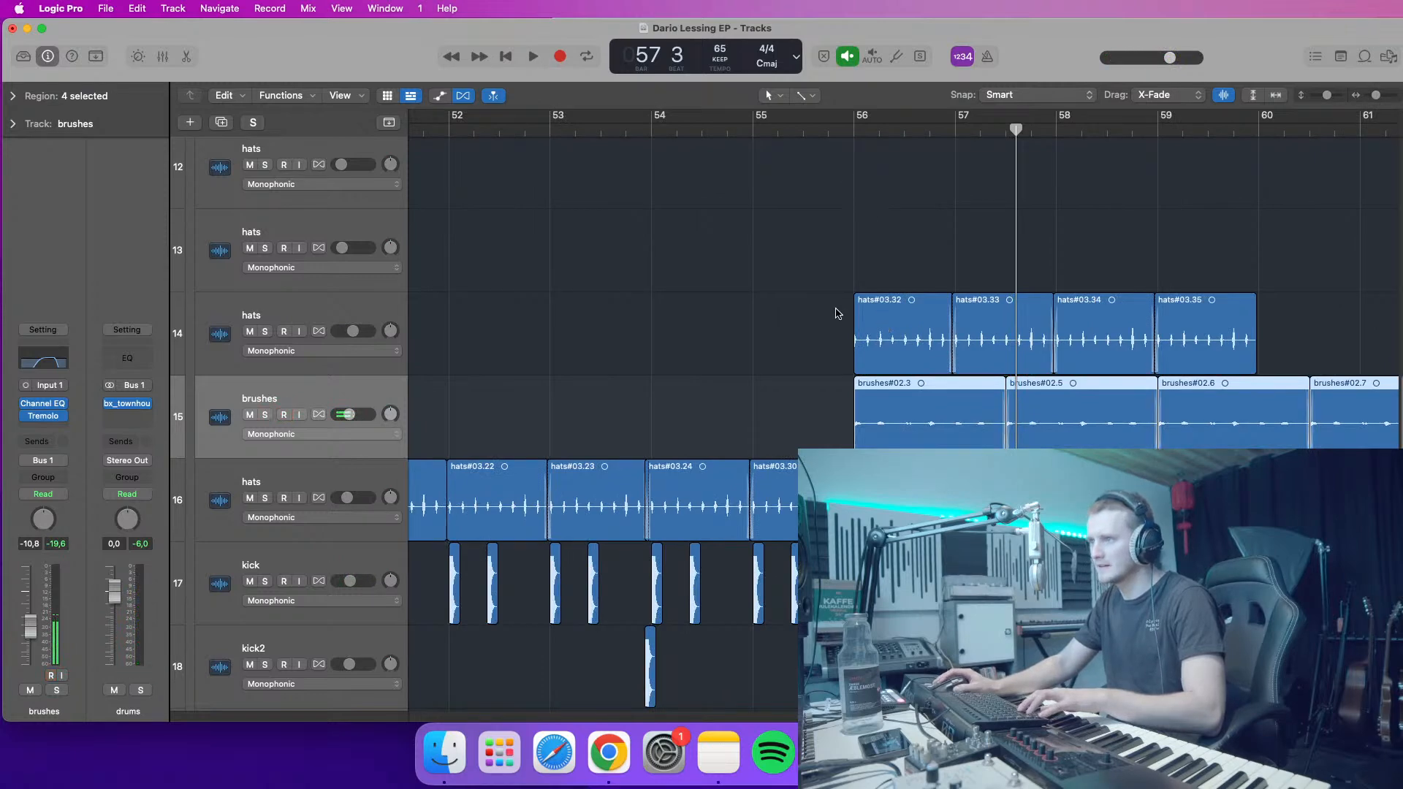
- Fade in the first hats and brushes regions at bar 56, fade out hats#03.30, and play the transition
drag(838, 314, 859, 433)
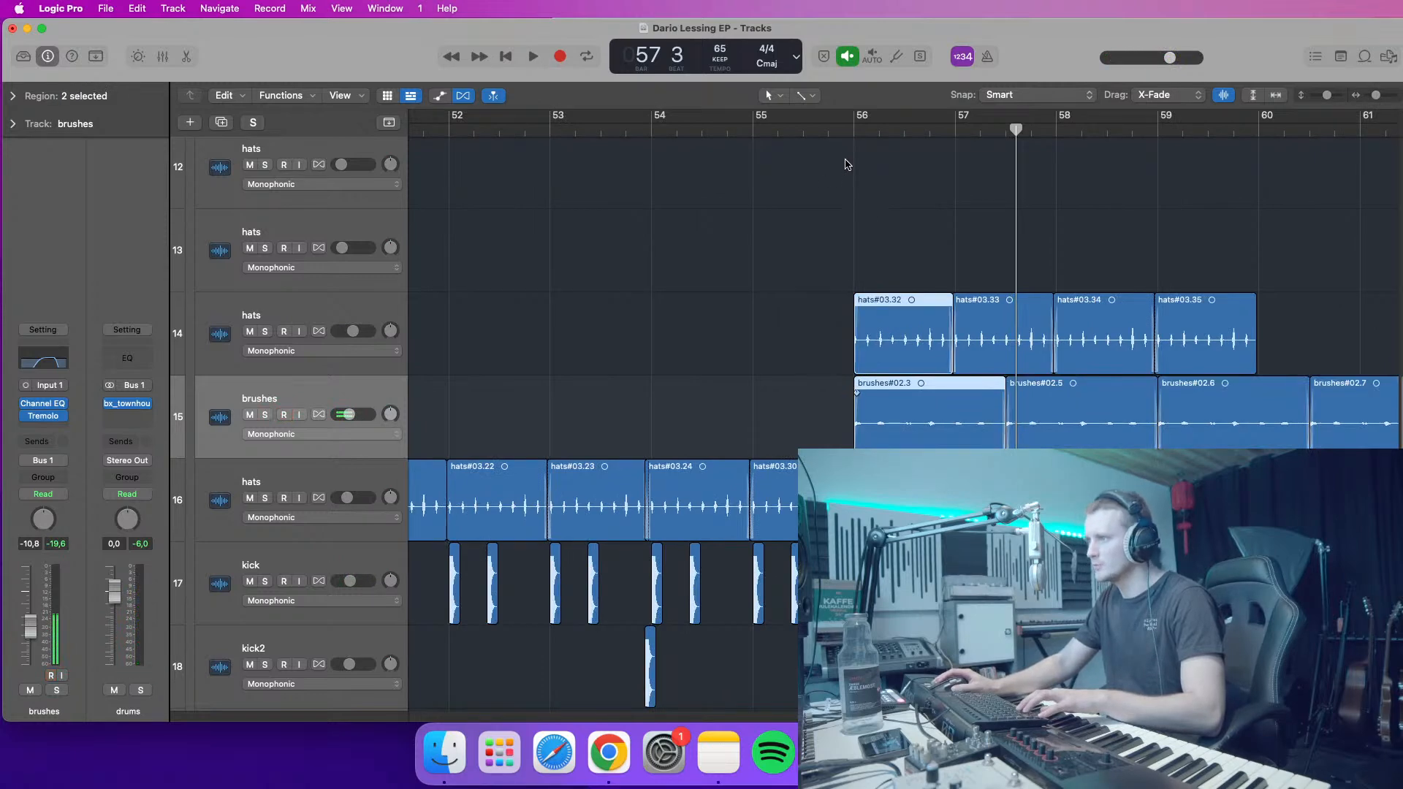
click(842, 136)
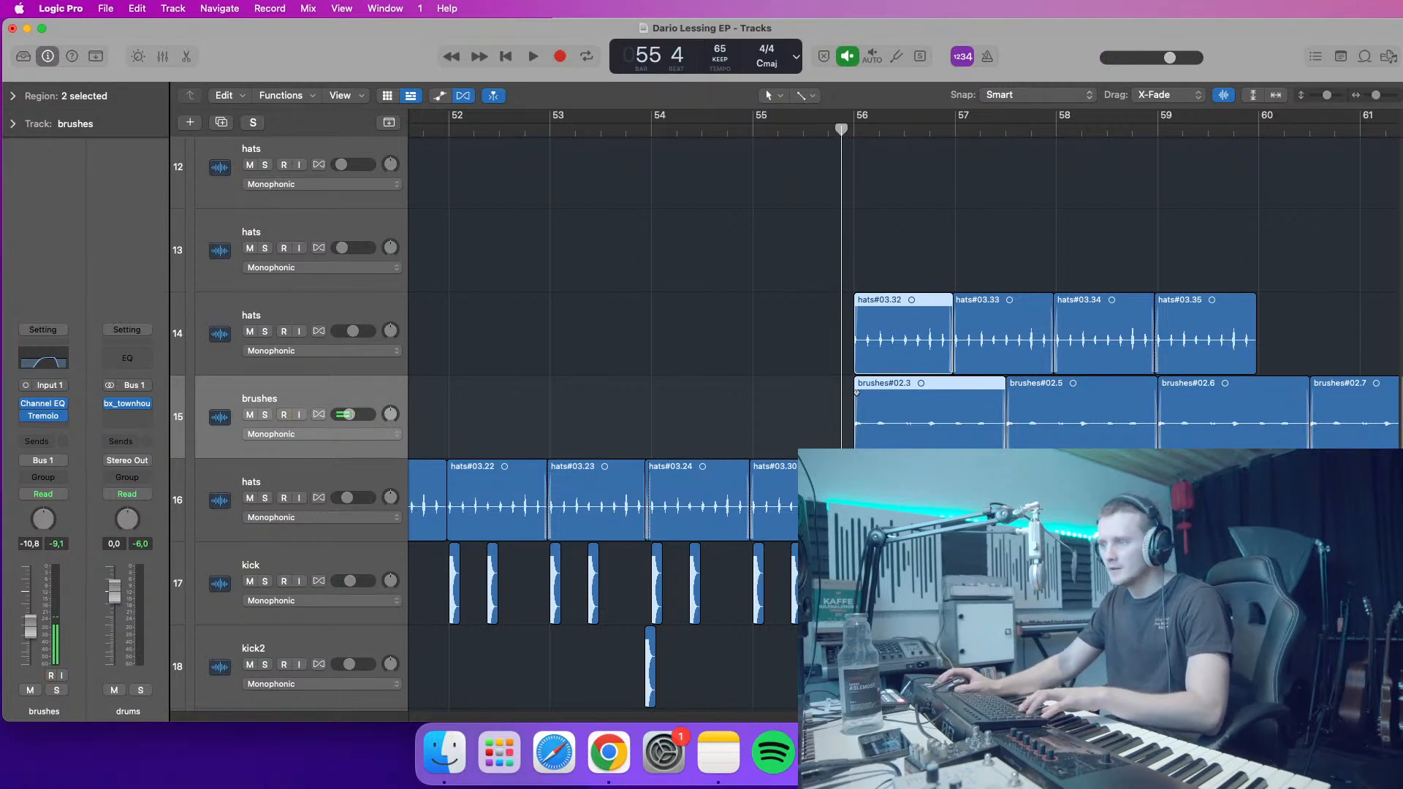
click(845, 491)
key(space)
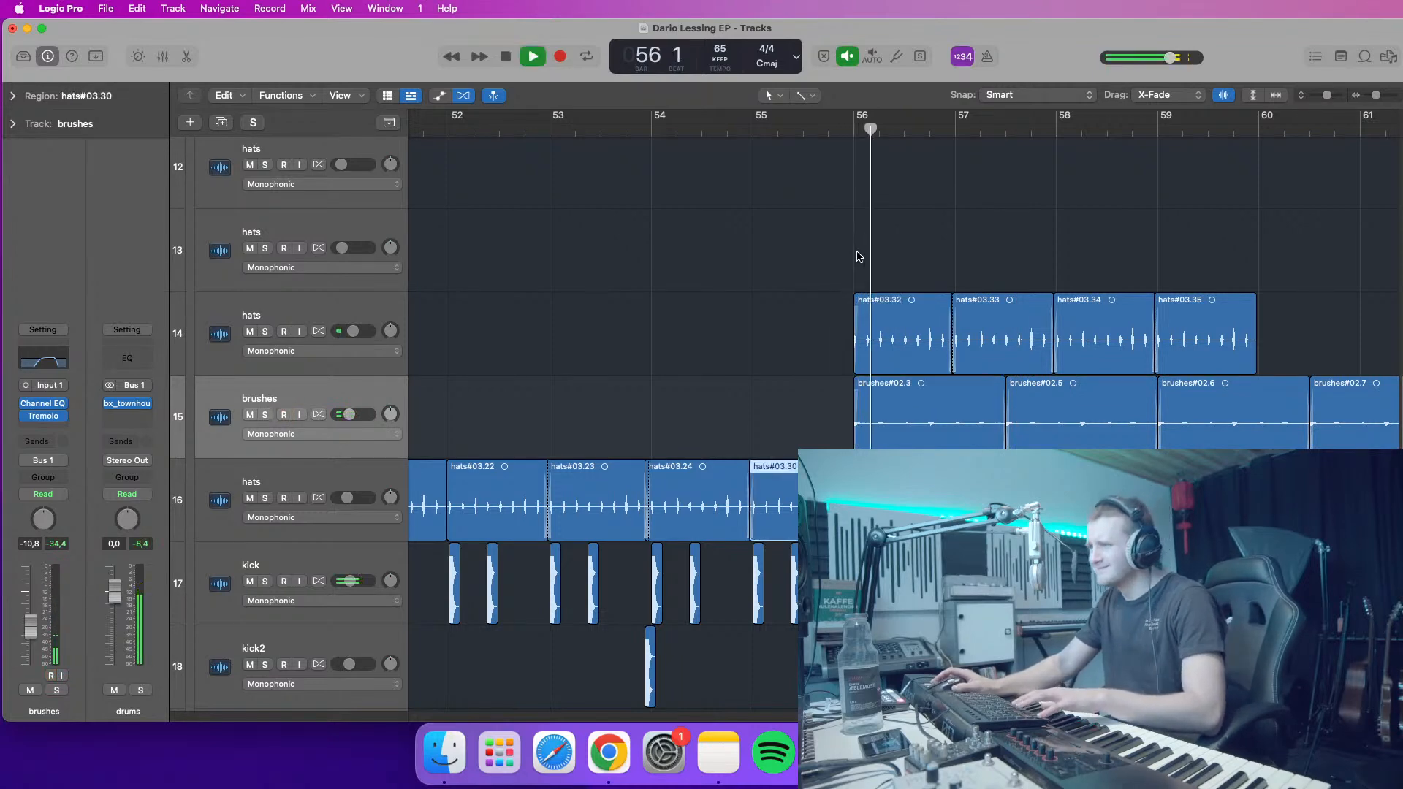
- Set the delay of the four hats regions on track 14 to +13 ticks and replay from bar 56
drag(1327, 95, 1375, 98)
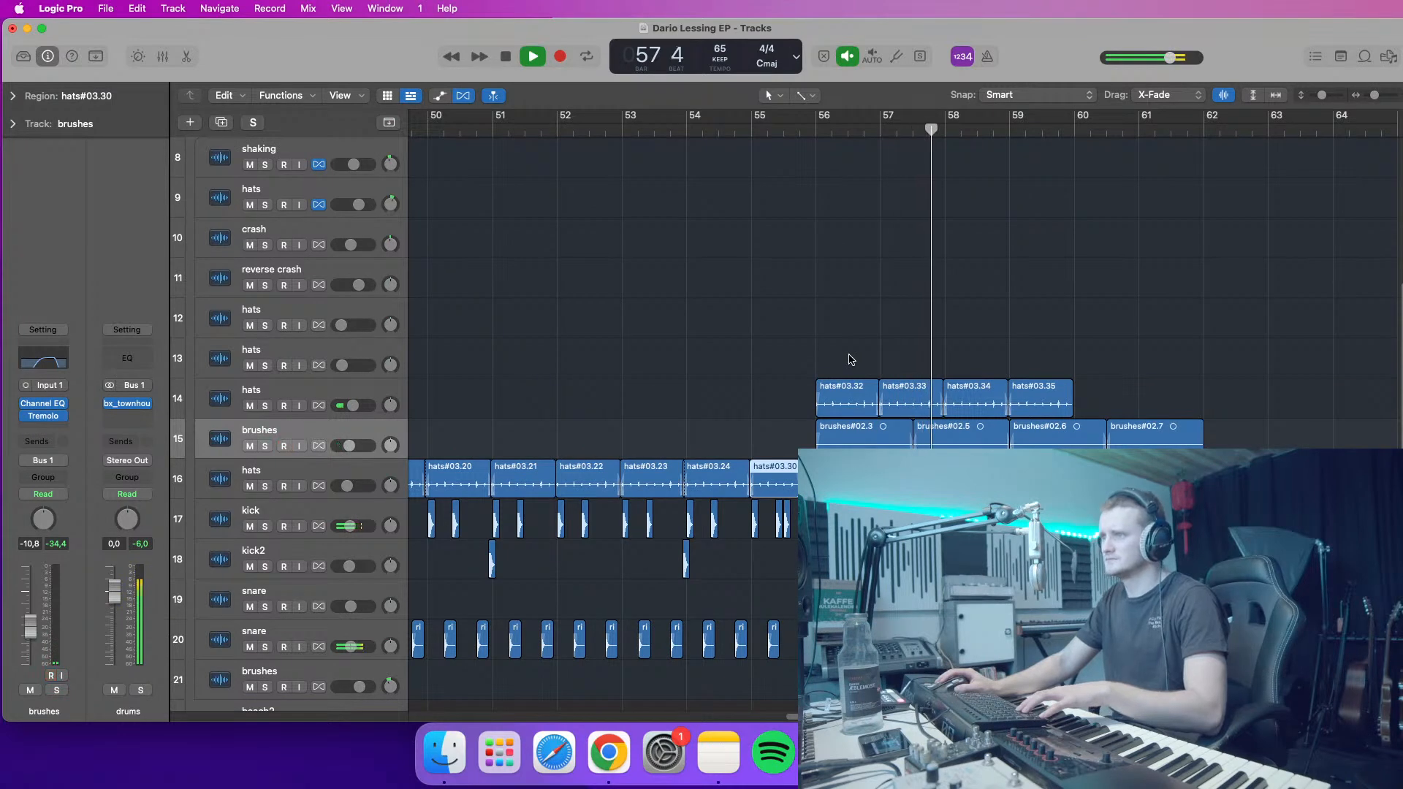
drag(839, 360, 1074, 410)
click(12, 95)
key(space)
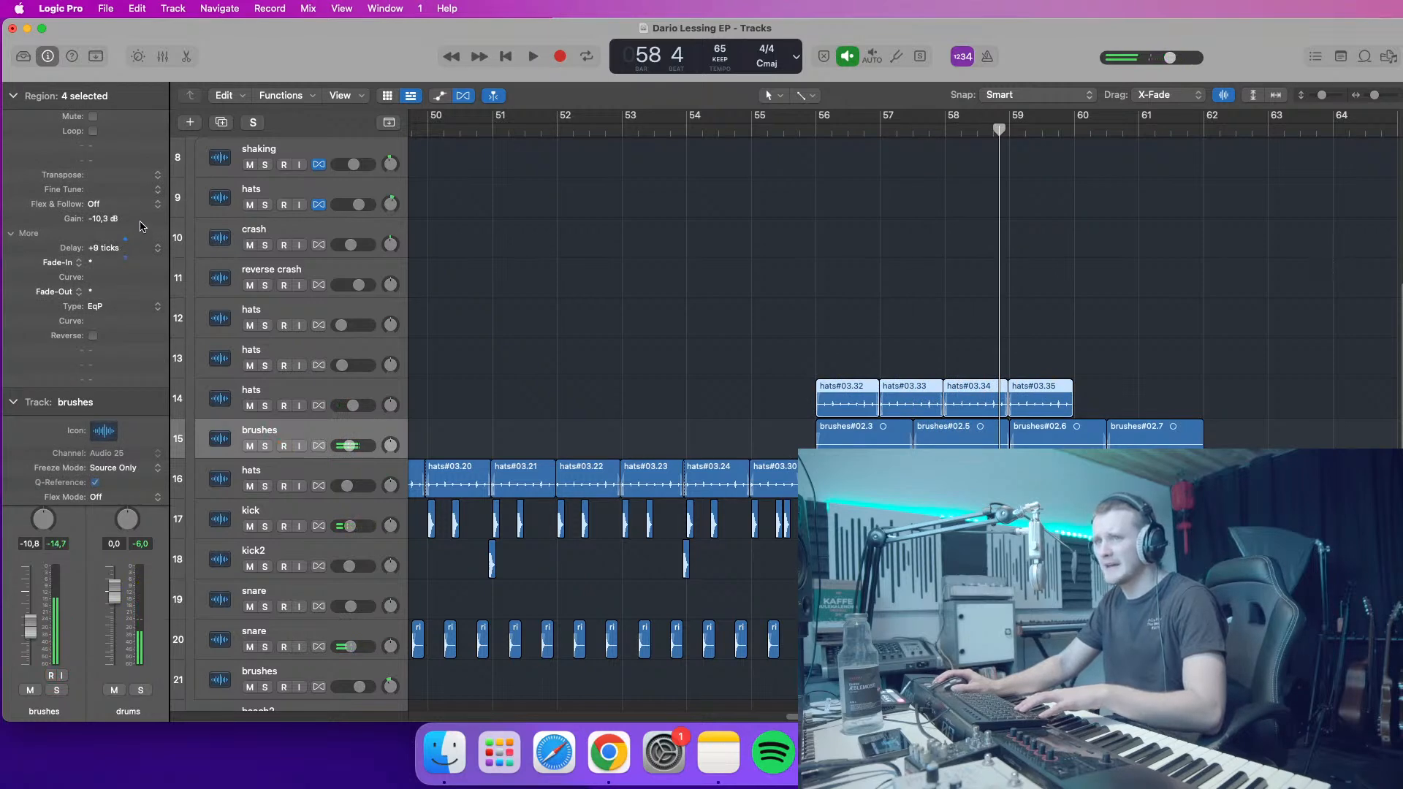
click(717, 479)
drag(762, 337, 1070, 403)
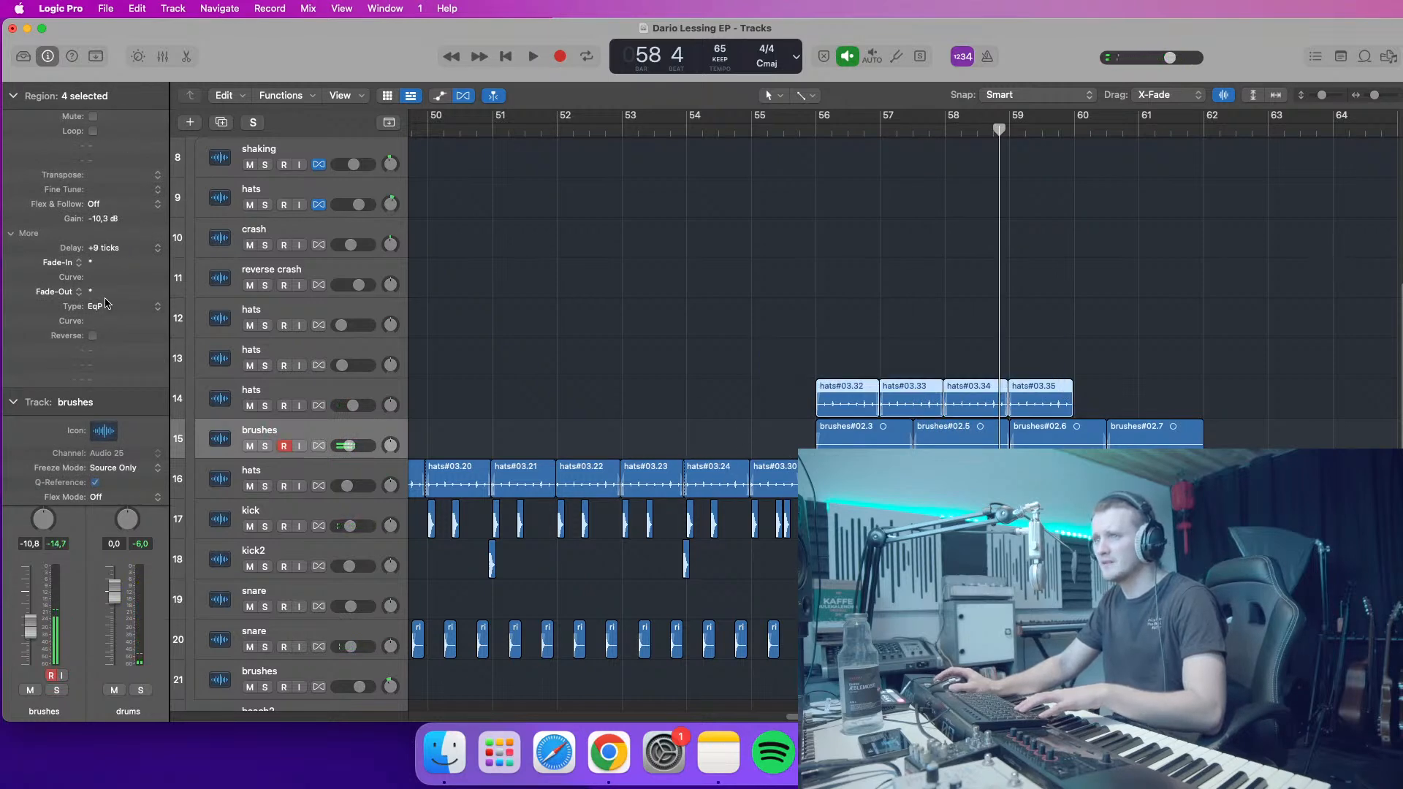
click(820, 129)
key(space)
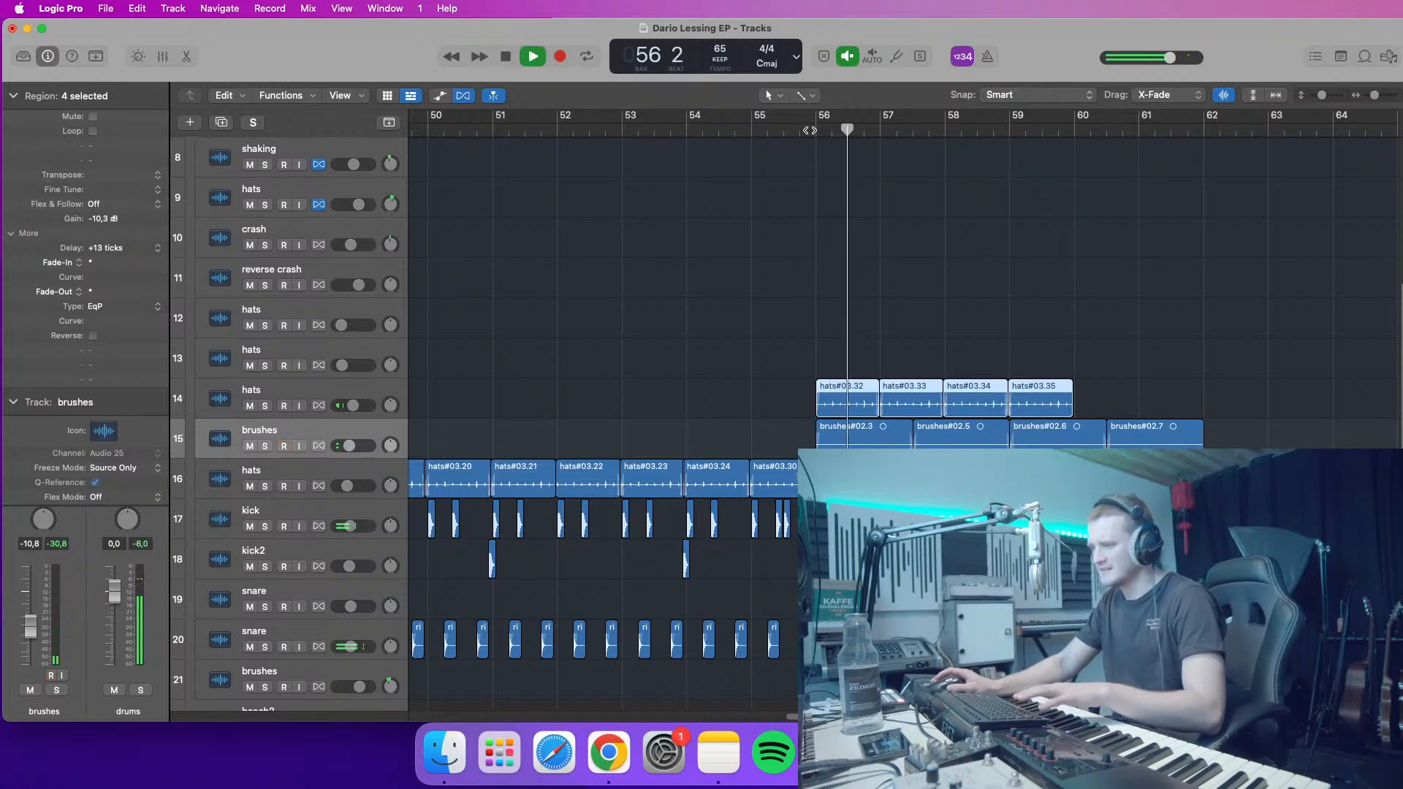
- Play the arrangement from around bar 53 and again from bar 55 to examine the break before bar 56 across all tracks
mouse_move(1375, 96)
mouse_down()
mouse_move(1318, 97)
mouse_move(1372, 96)
mouse_up()
key(space)
key(space)
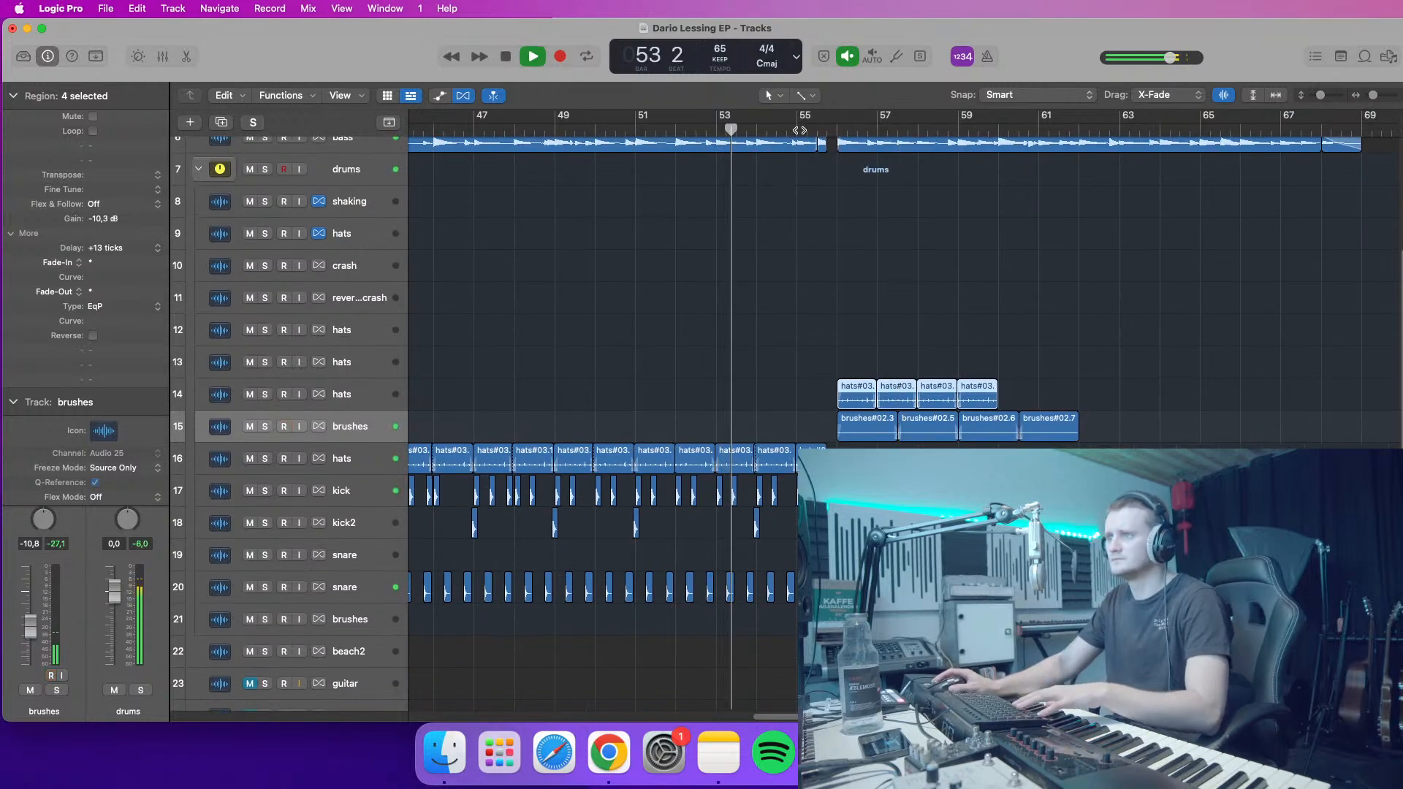
click(801, 130)
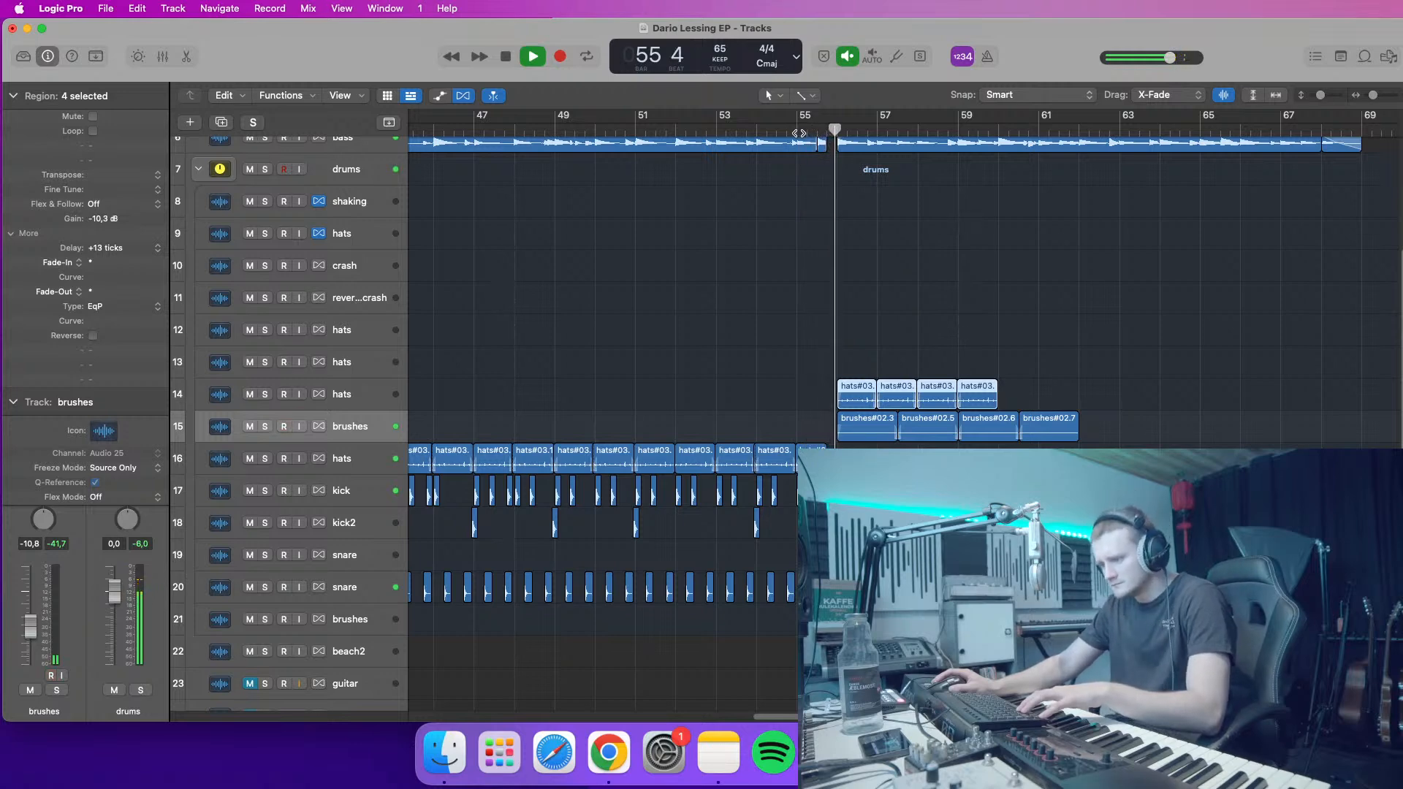
click(799, 133)
drag(1374, 96, 1377, 97)
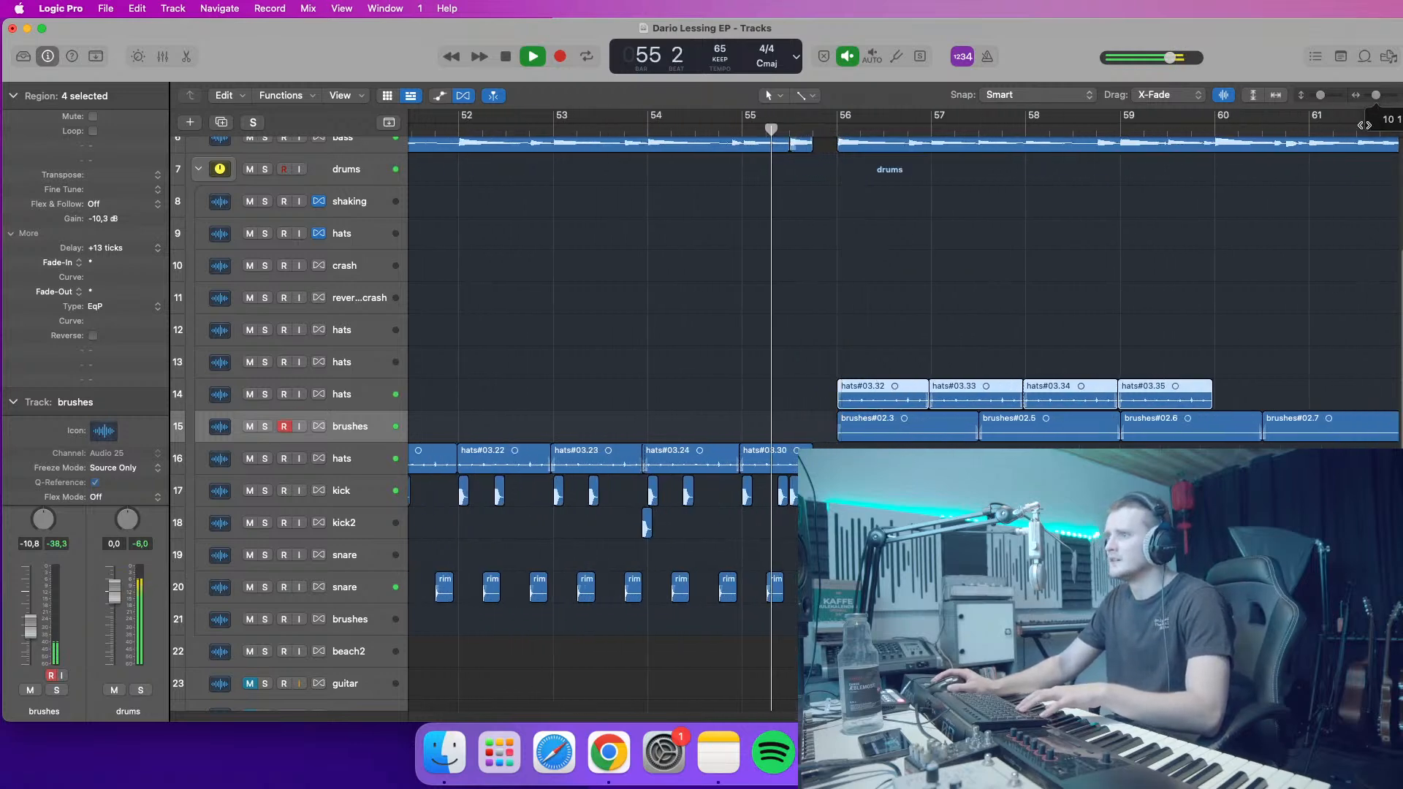
scroll(860, 279, up, 5)
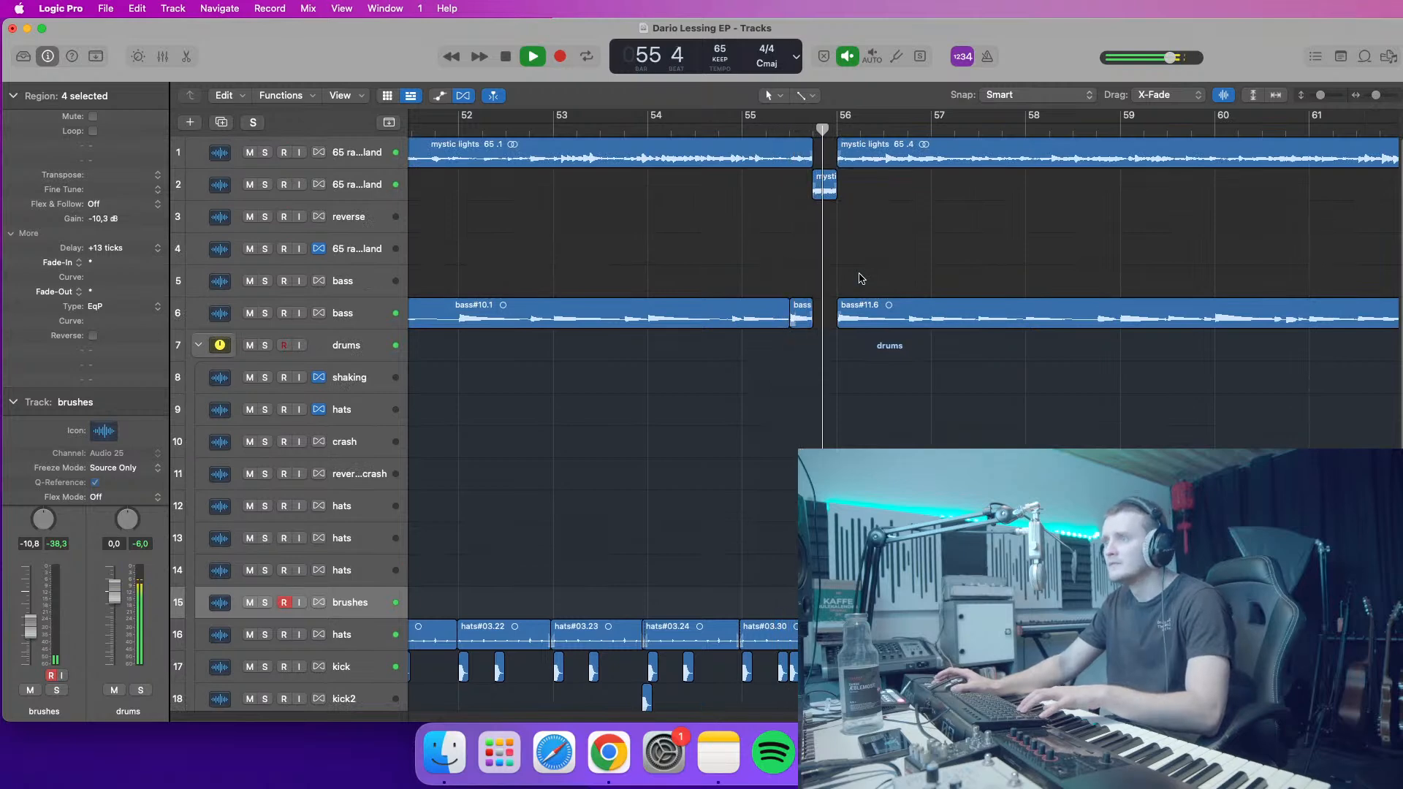
click(792, 131)
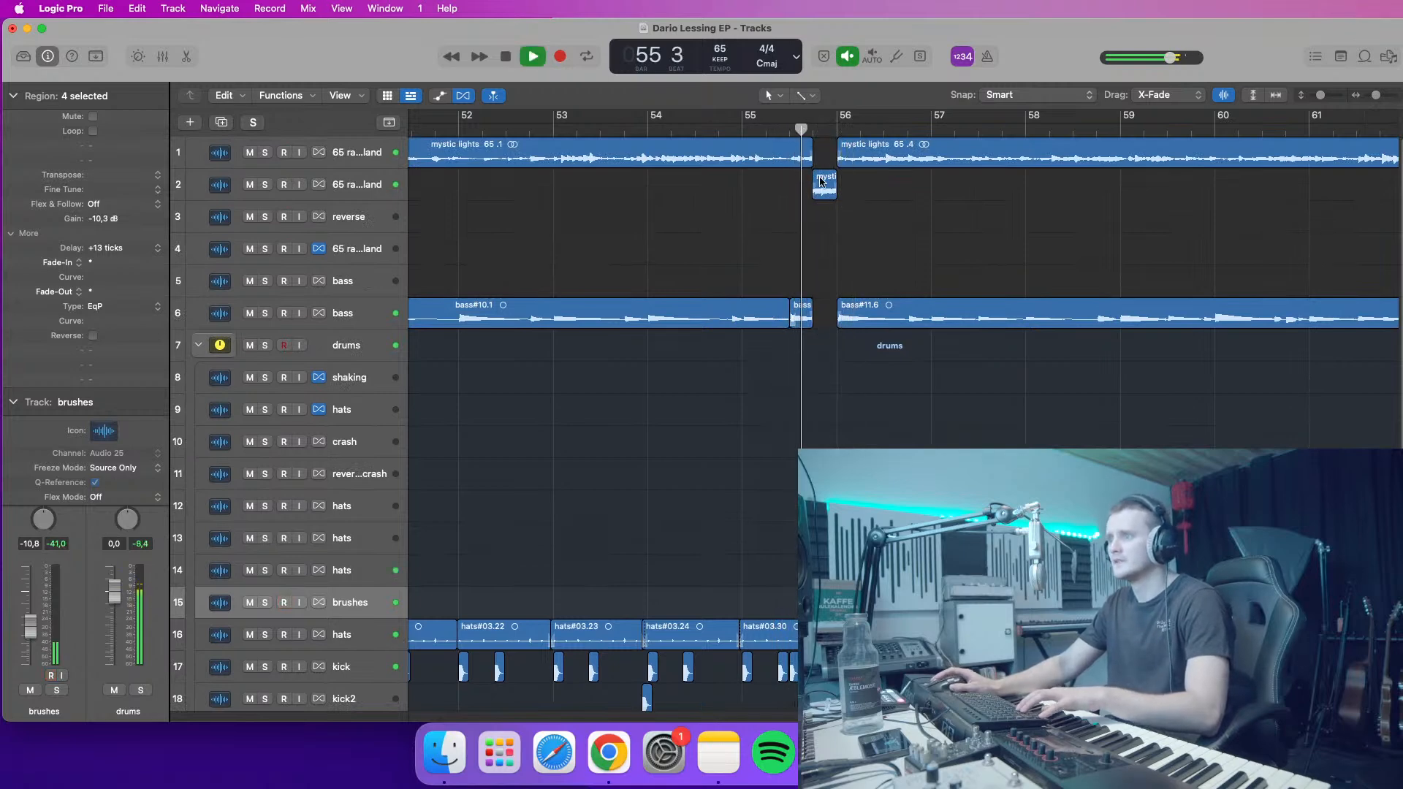
scroll(817, 324, down, 5)
scroll(817, 324, down, 4)
key(space)
- Copy a short brushes slice into the gap before bar 56, reverse it with a fade-in of 444, and play the transition
scroll(824, 231, up, 3)
scroll(824, 231, up, 5)
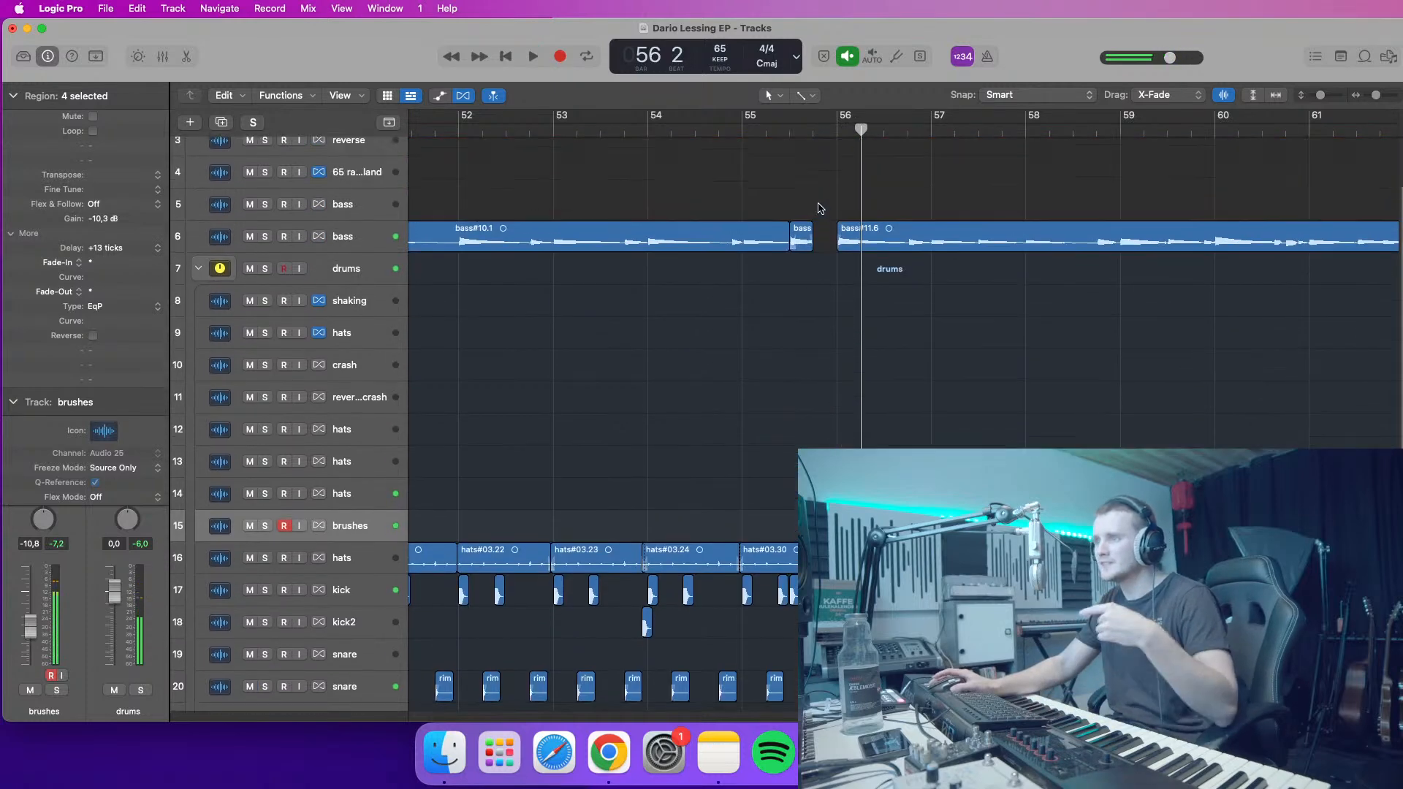
click(811, 133)
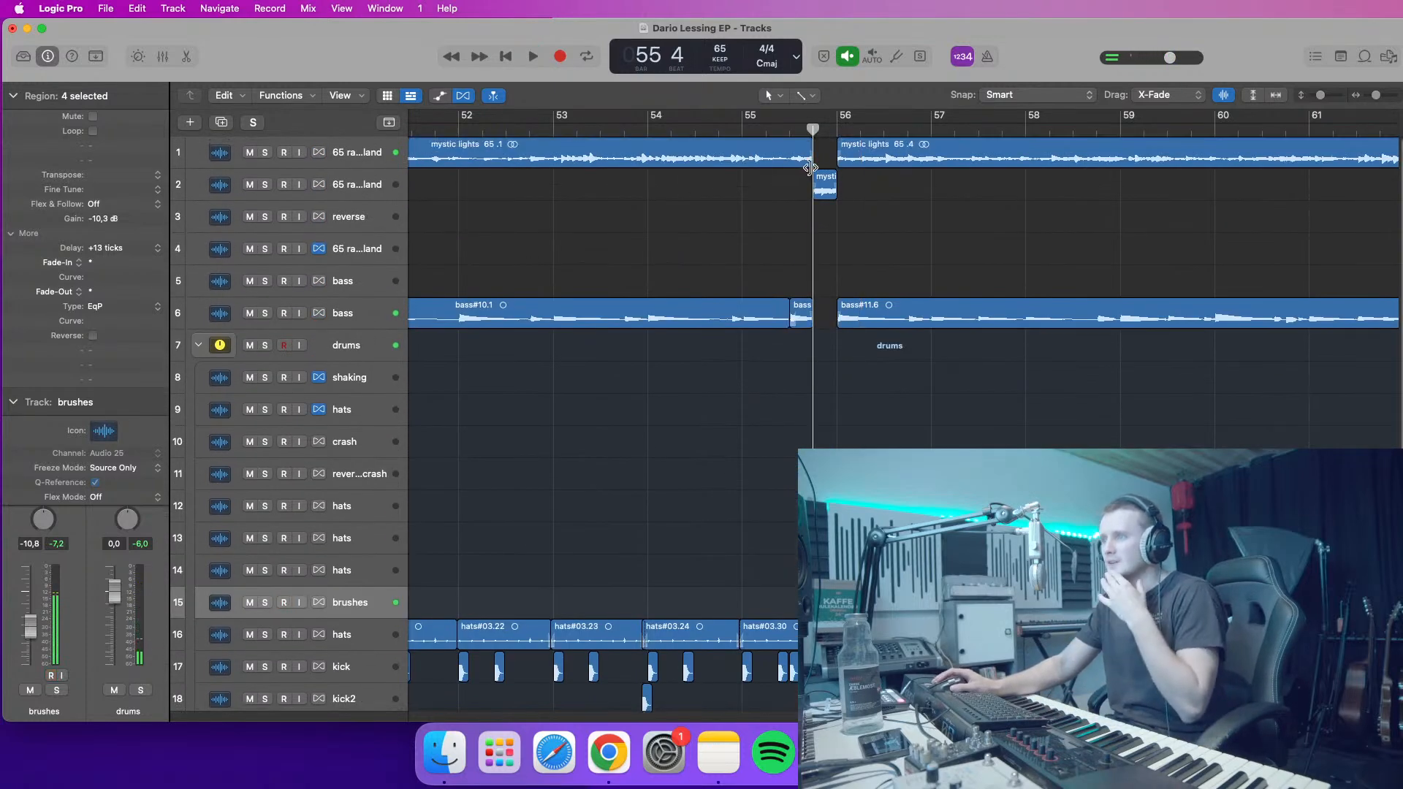
scroll(747, 368, down, 6)
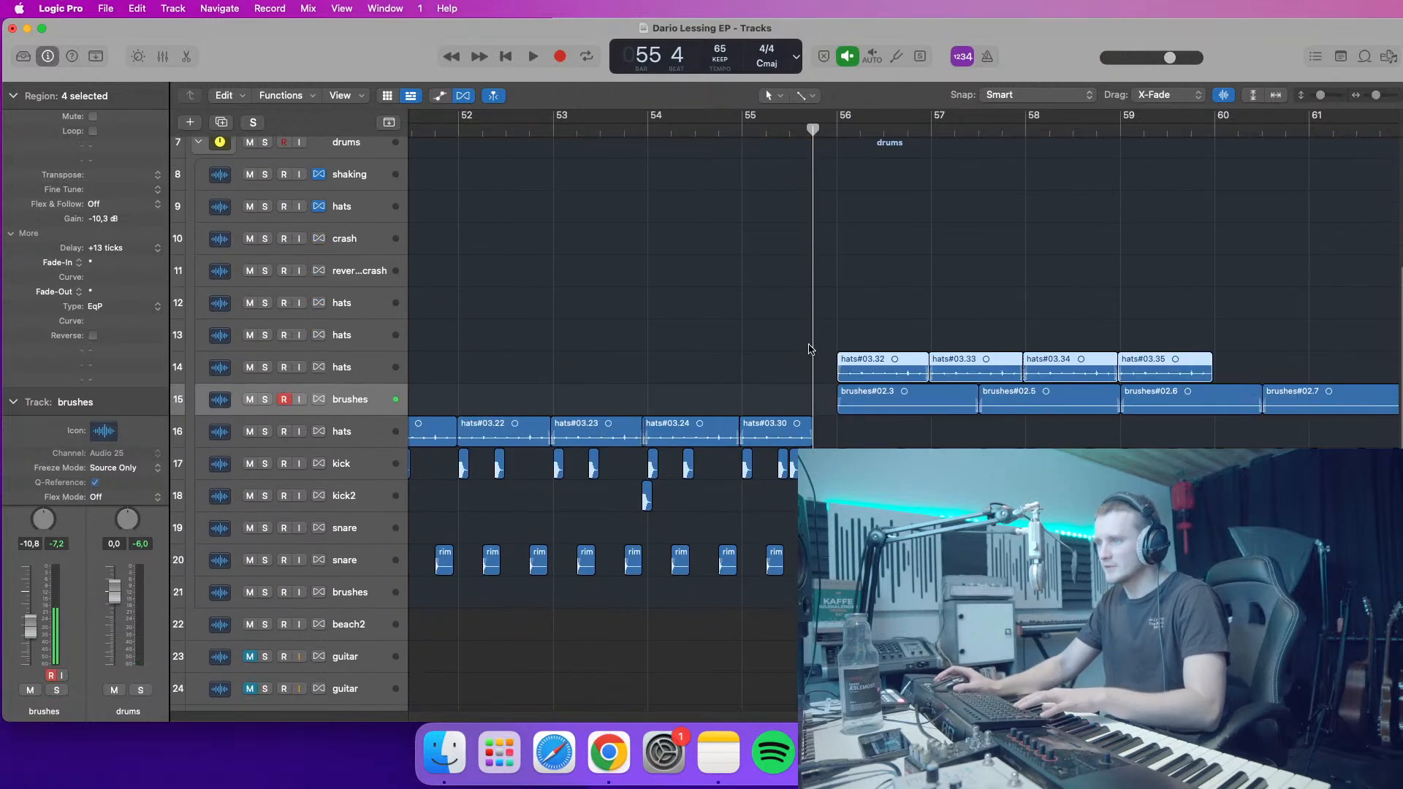
drag(1379, 96, 1323, 95)
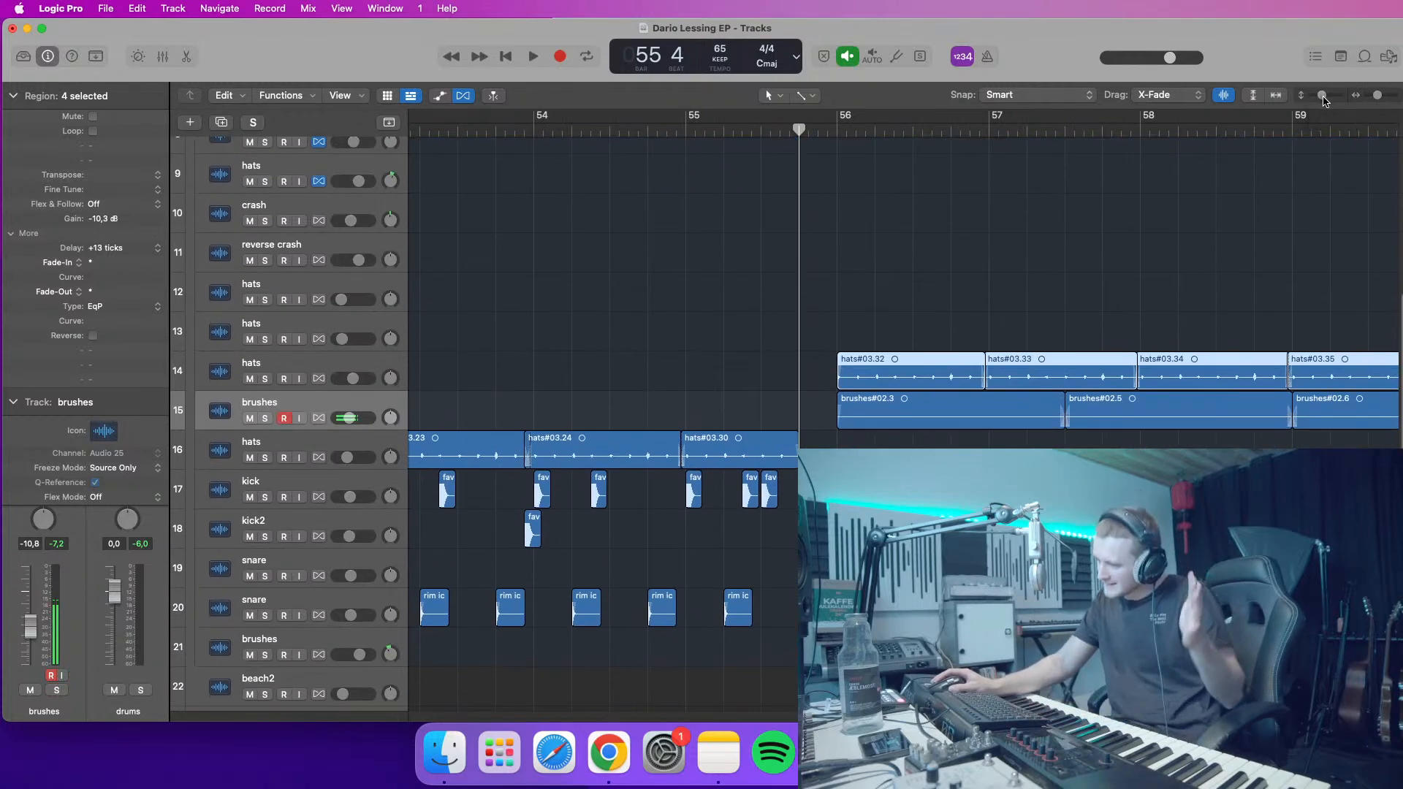
drag(1322, 96, 1327, 95)
click(950, 468)
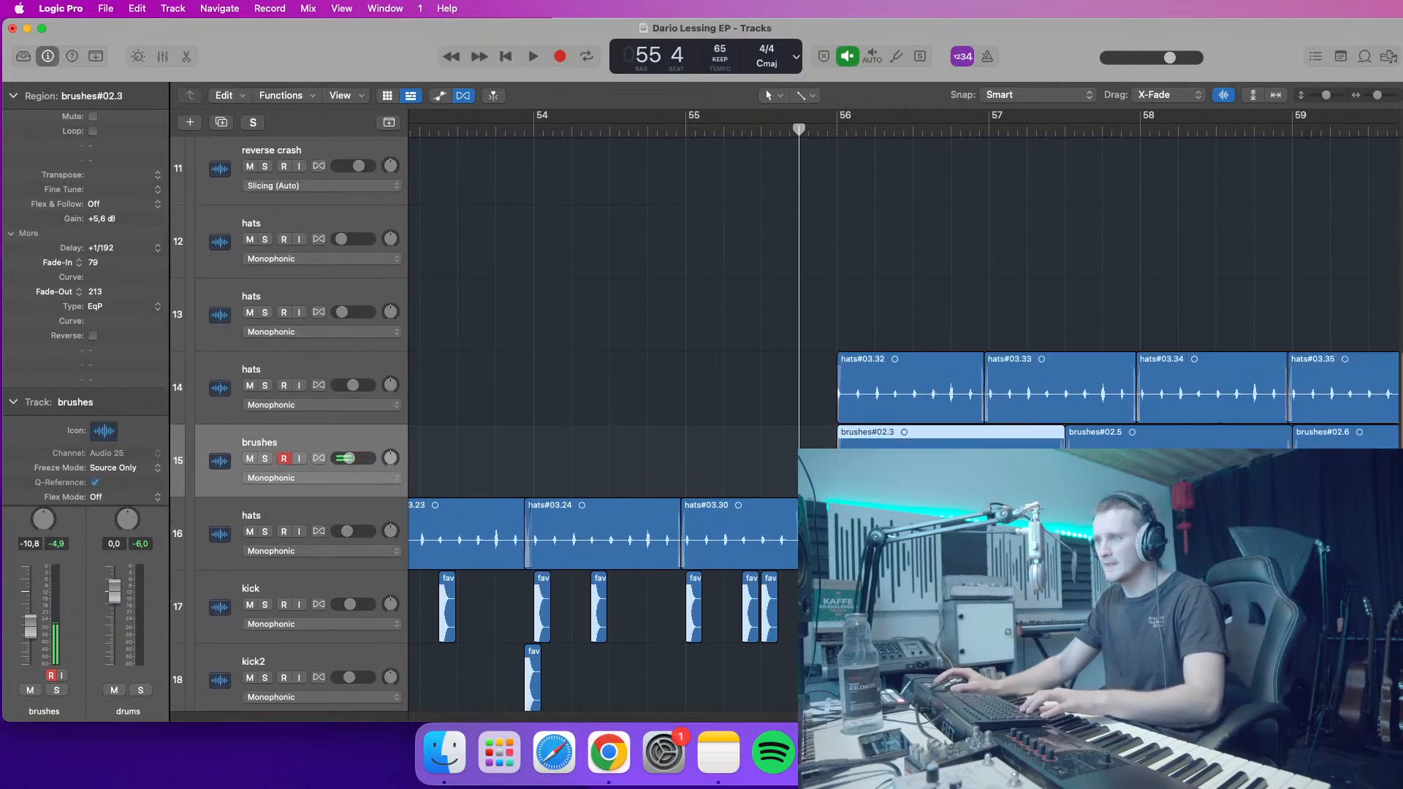
mouse_move(889, 465)
mouse_down()
mouse_move(574, 459)
mouse_move(610, 480)
mouse_move(809, 487)
mouse_up()
key(space)
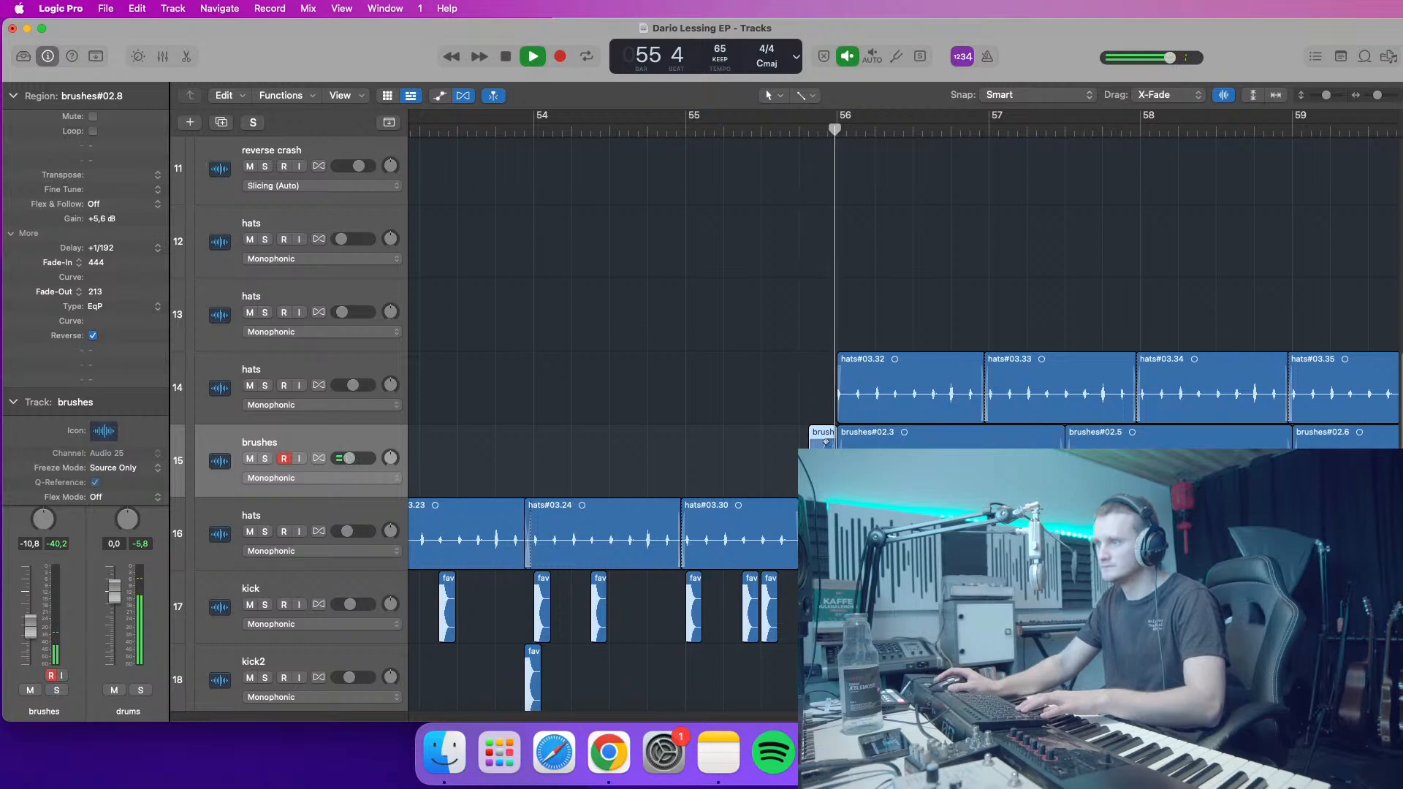
key(space)
key(space)
key(space)
- Try moving the reversed brushes slice slightly later, listen to the transition into bar 56, and undo the move
drag(1378, 95, 1393, 103)
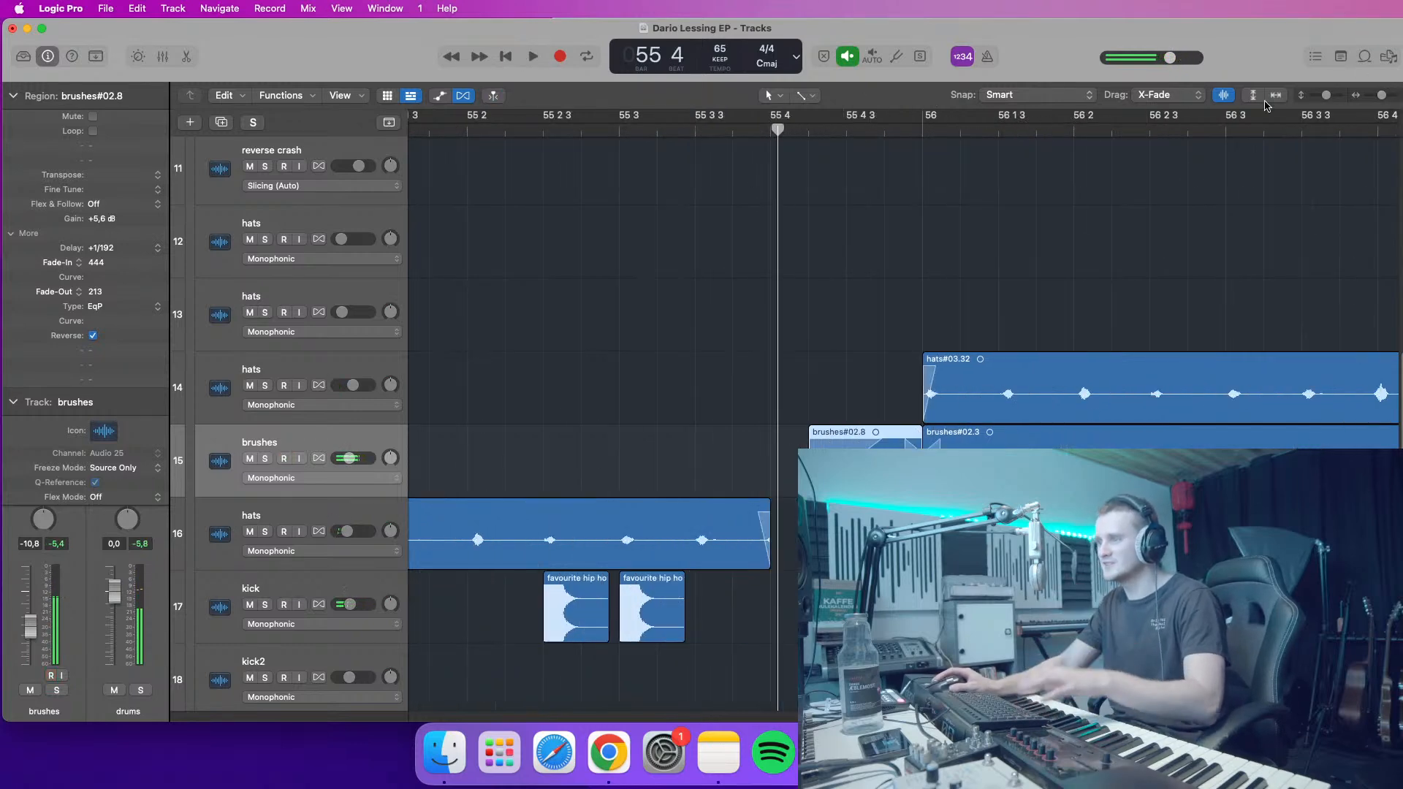
drag(861, 472, 867, 471)
click(769, 153)
key(space)
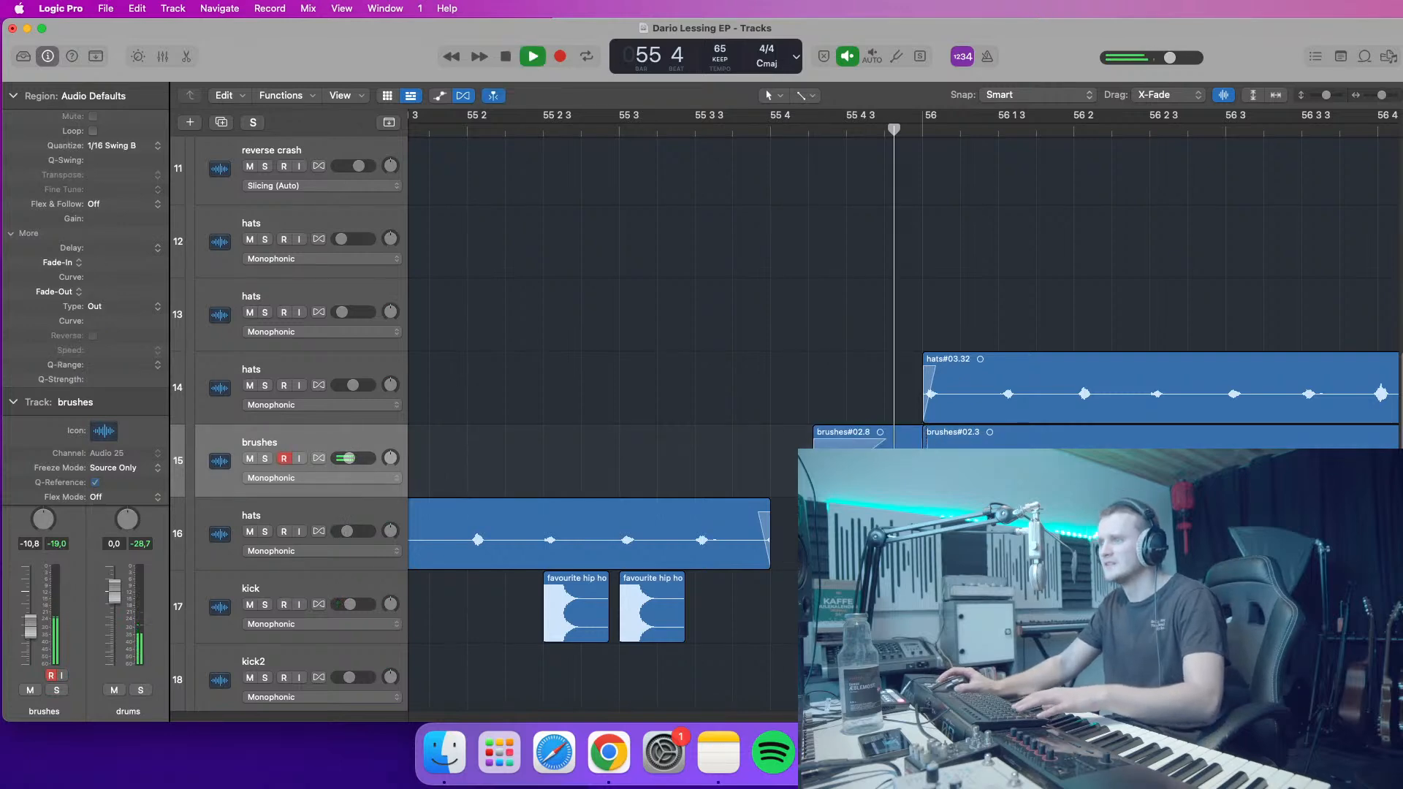
click(683, 127)
key(space)
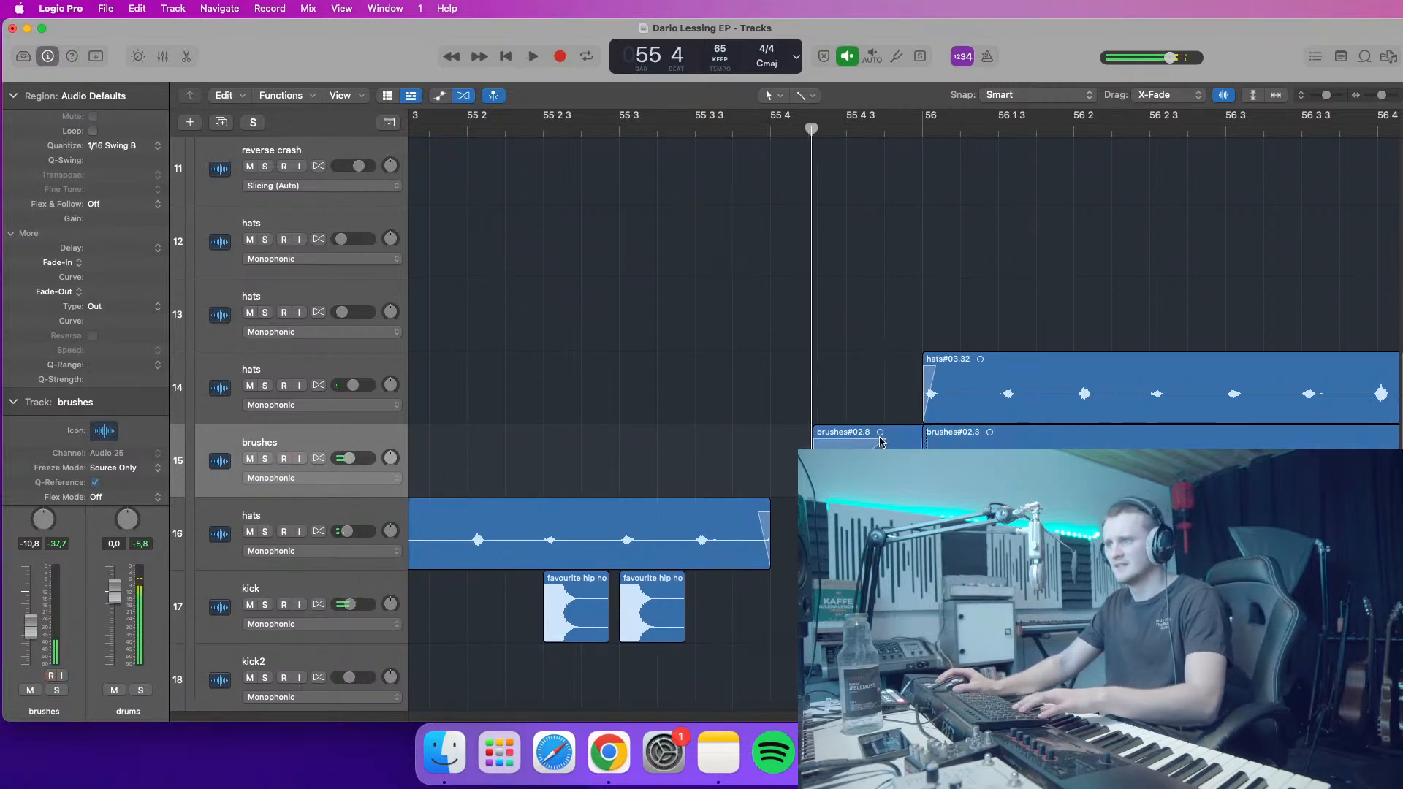
key(super+z)
- Replay the transition from bar 55 beat 3, clear the region selection and collapse the region parameters
key(space)
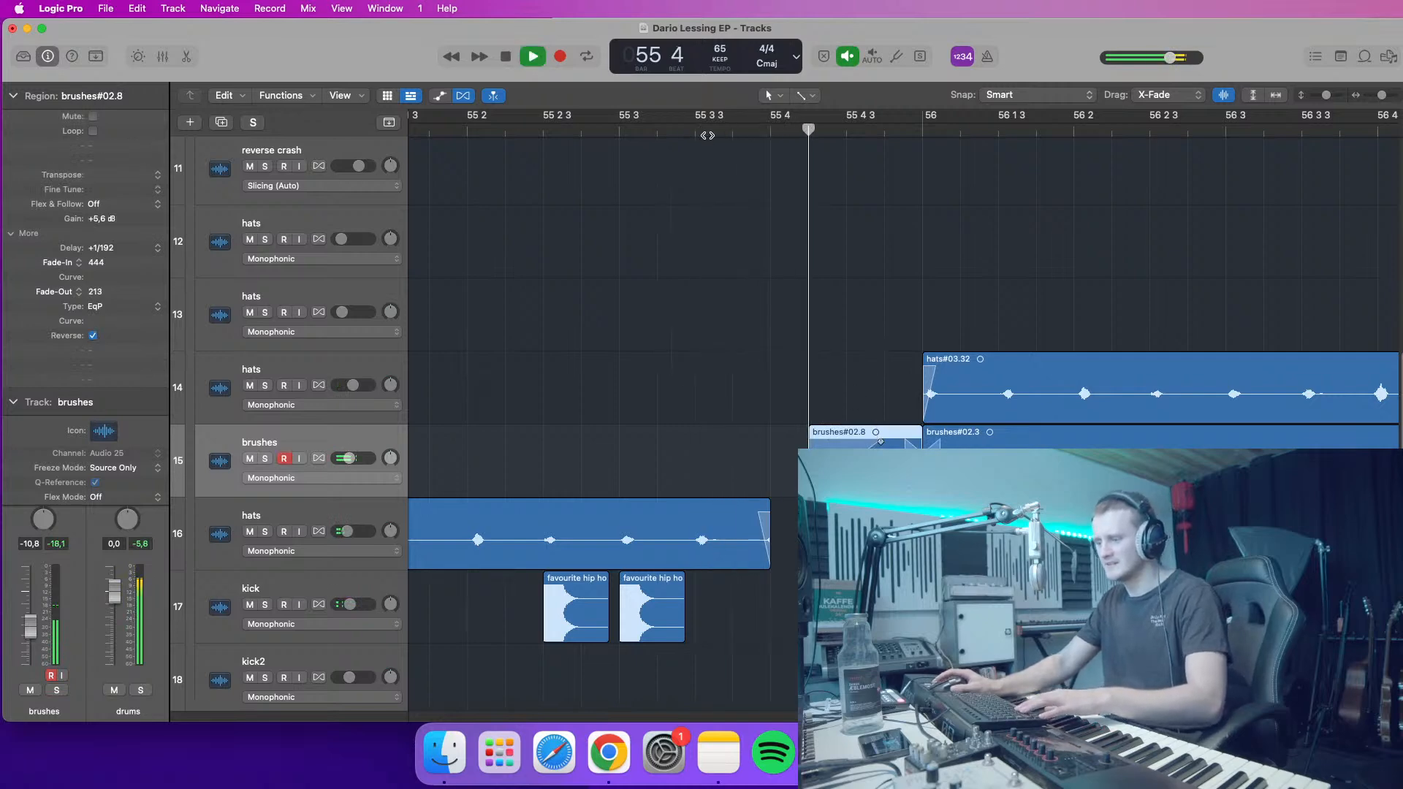
click(713, 130)
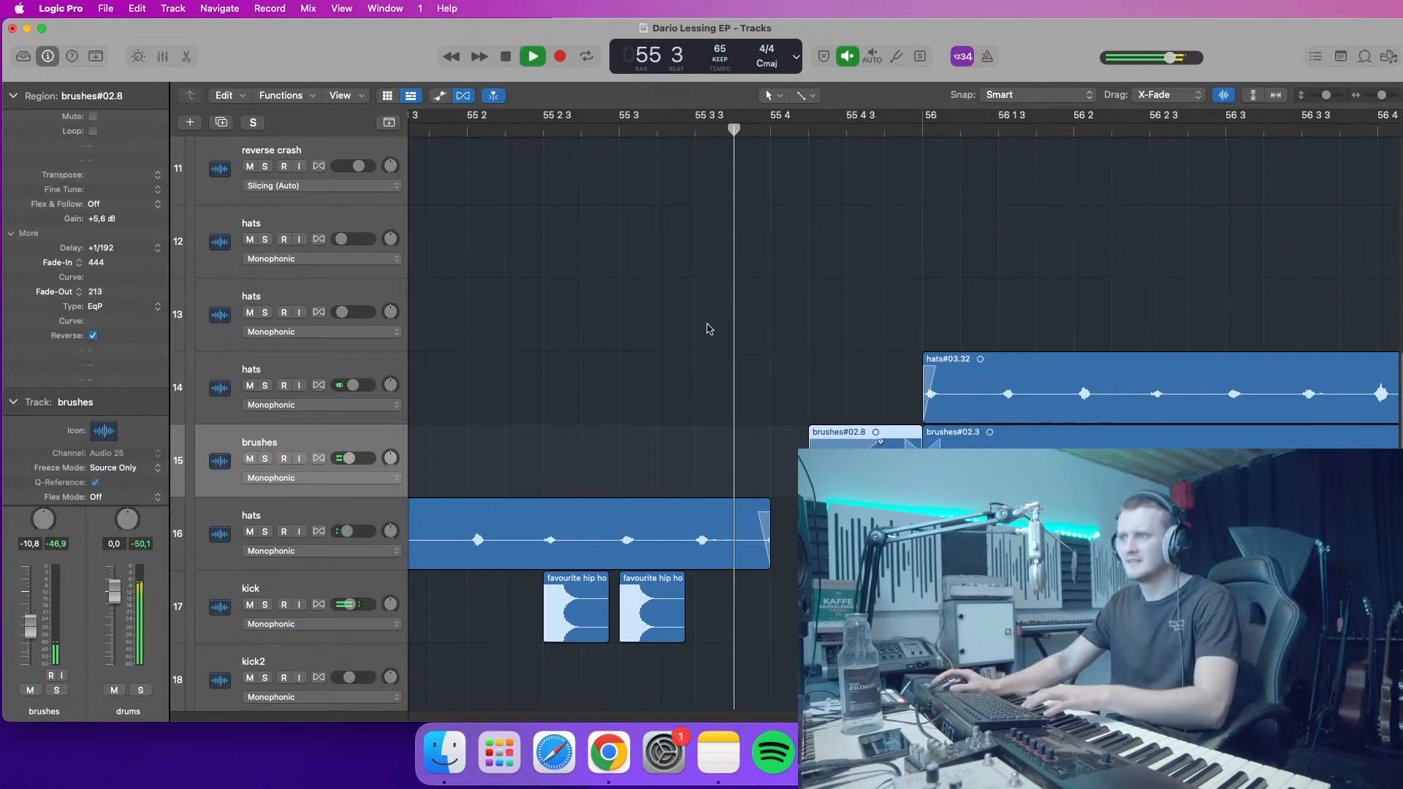
click(705, 231)
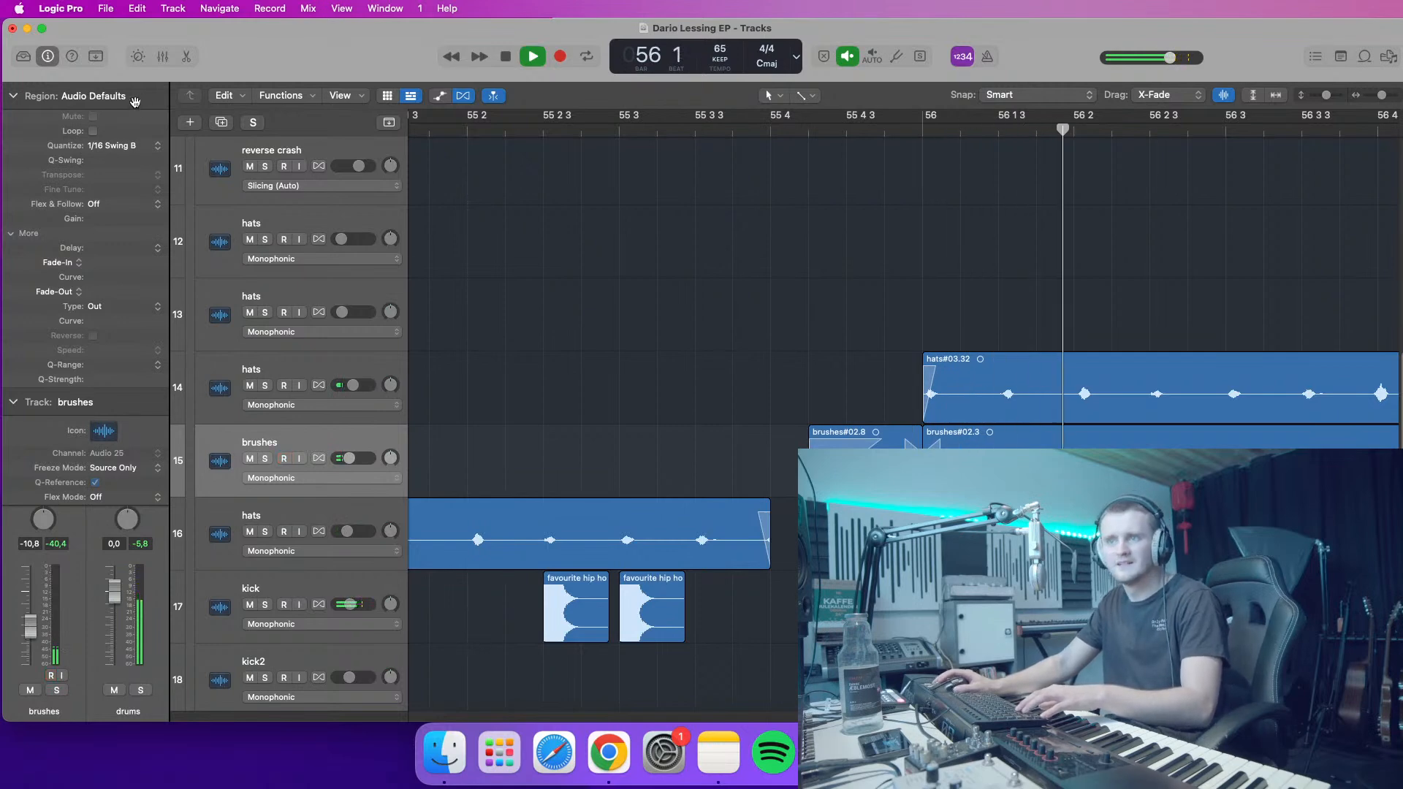
click(13, 96)
key(space)
- Create one audio track on Input 1 and name it "cymbal bottle"
drag(1385, 100, 1381, 99)
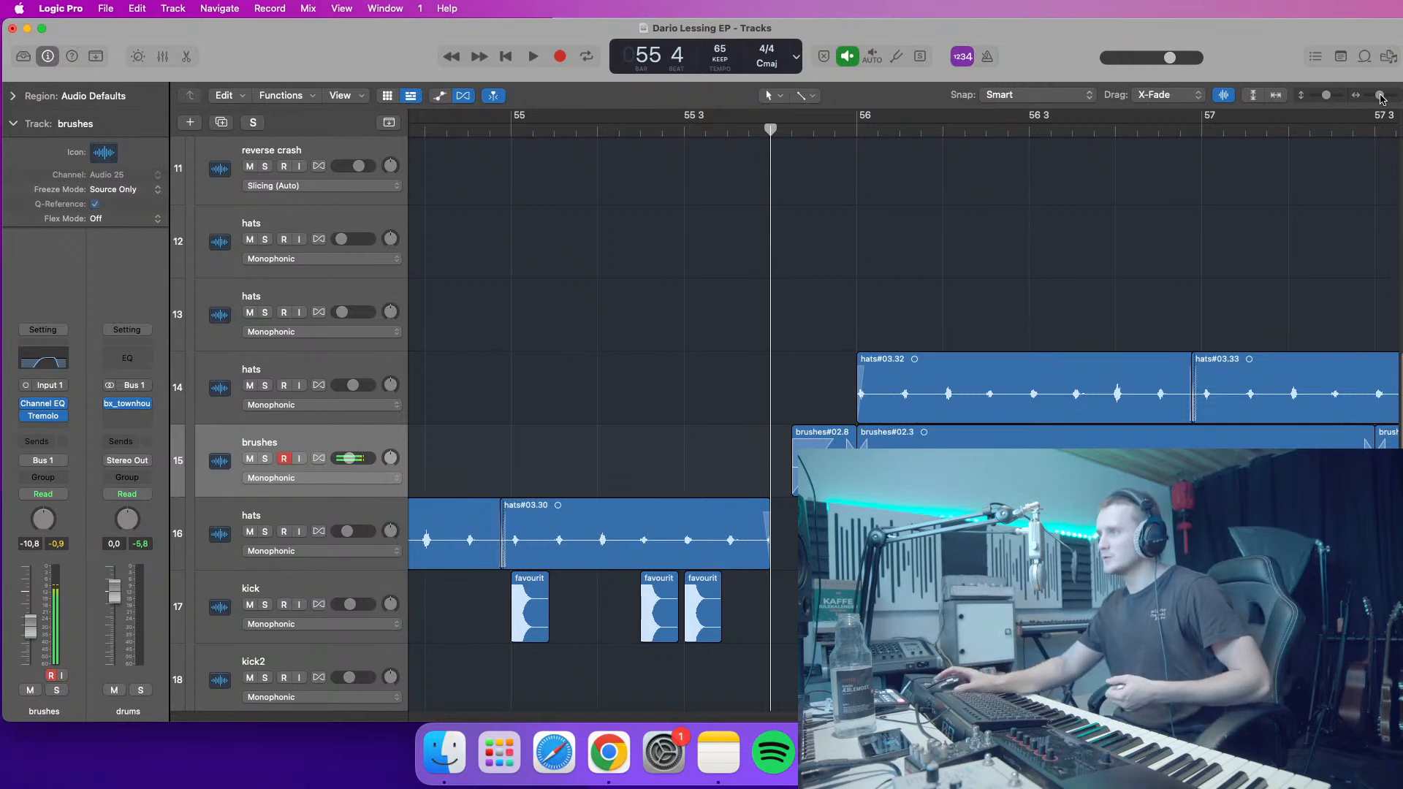
drag(1380, 97, 1378, 96)
click(190, 122)
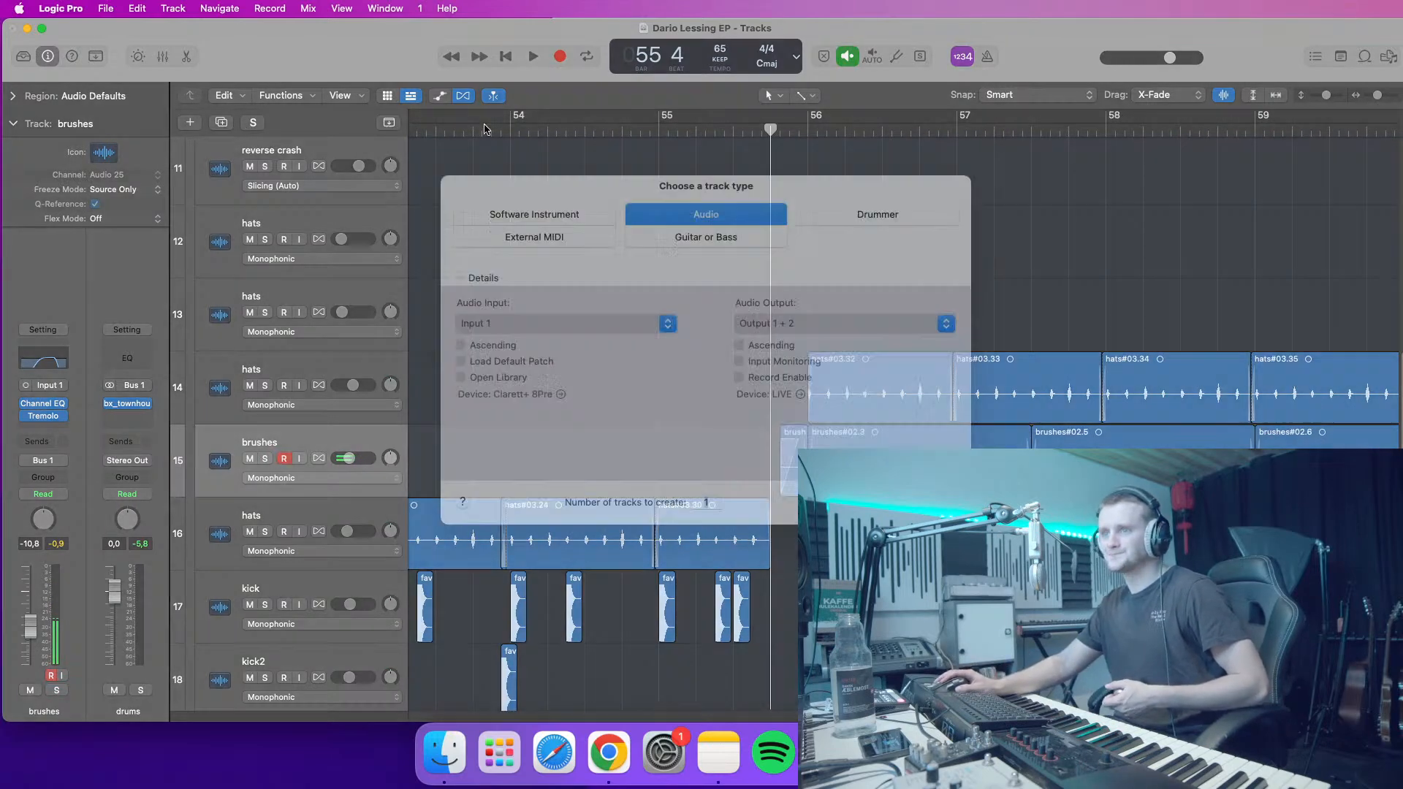
key(Return)
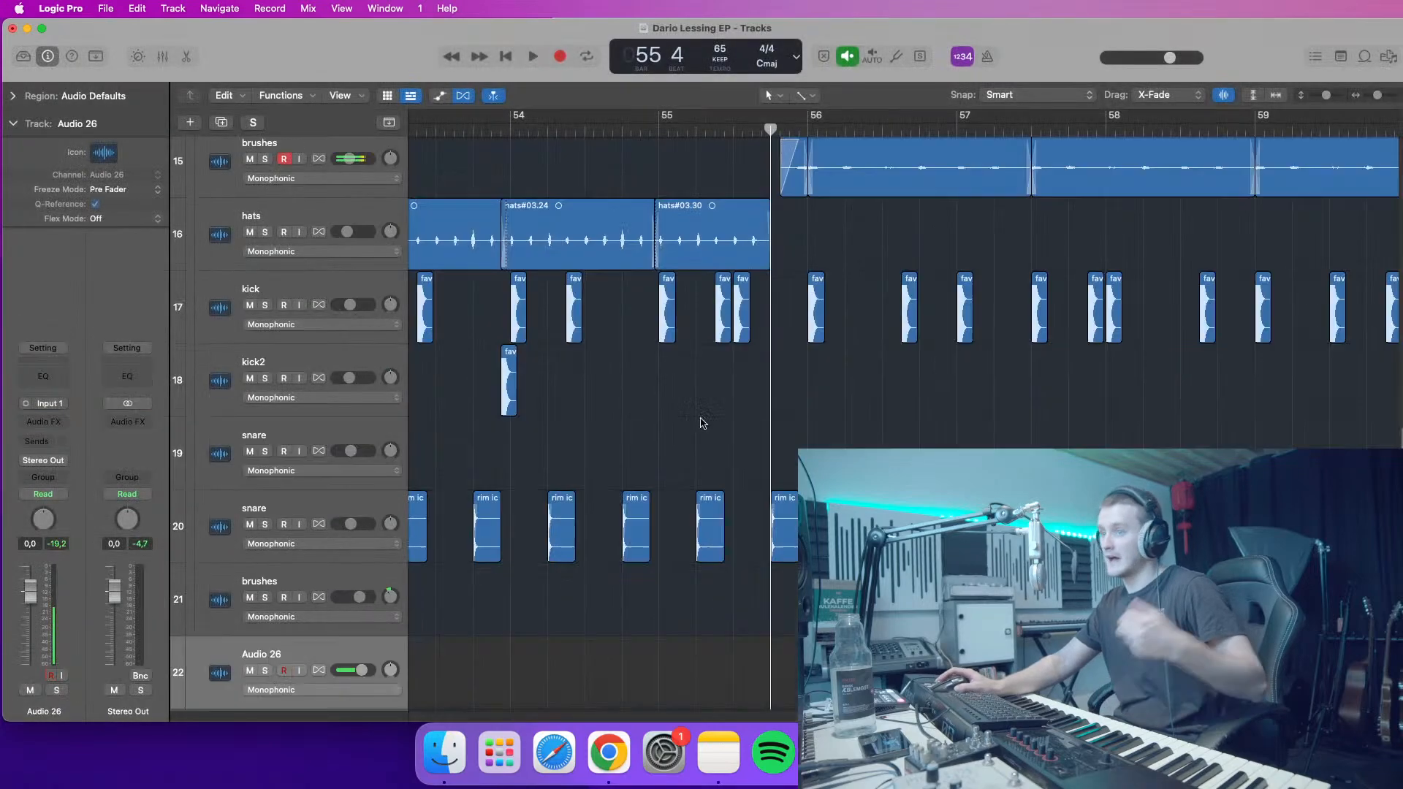
mouse_move(1326, 95)
mouse_down()
mouse_move(1376, 96)
mouse_move(1314, 111)
mouse_up()
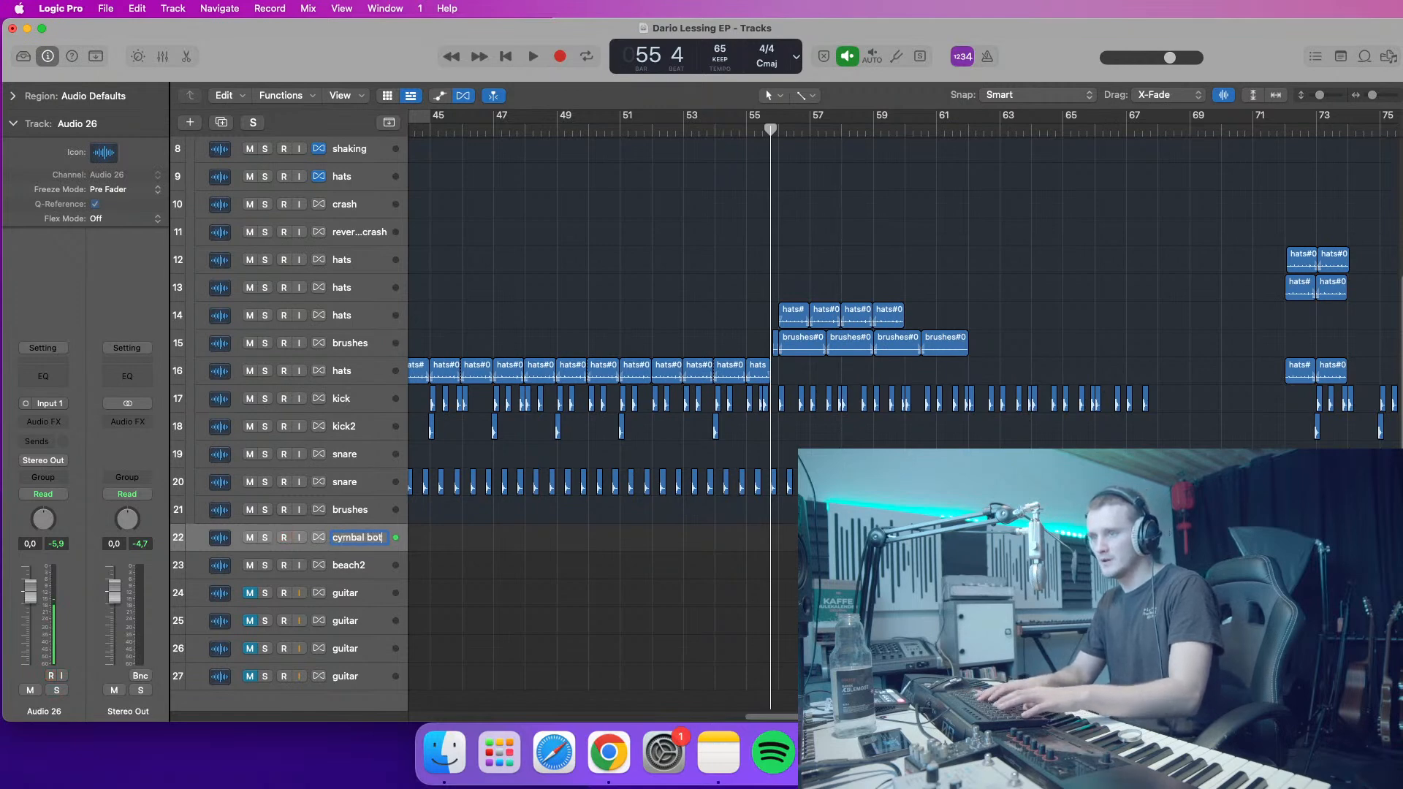
key(Return)
- Move the cymbal bottle track into the drums stack directly below the upper brushes track and set its volume to -4.2 dB
drag(356, 539, 375, 386)
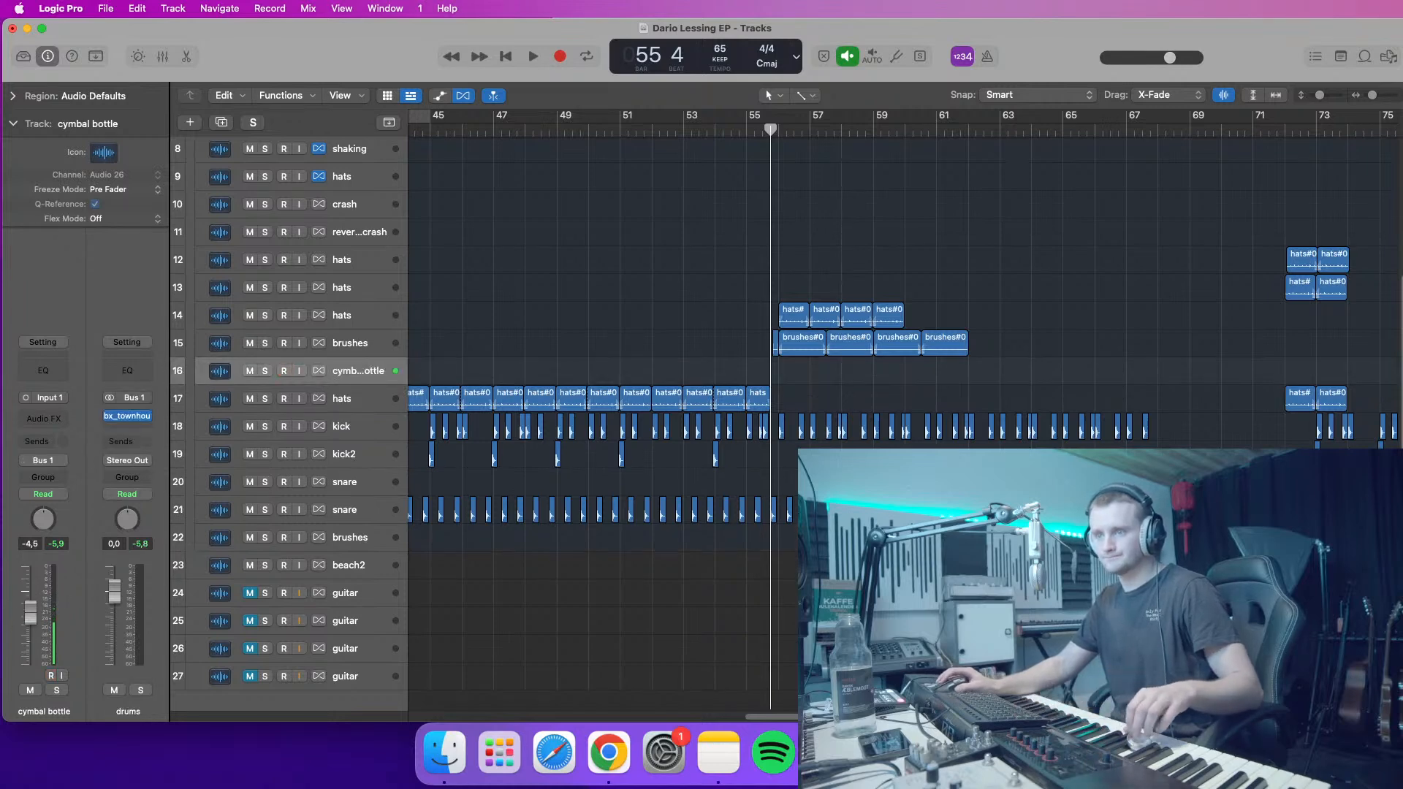
click(283, 8)
click(284, 8)
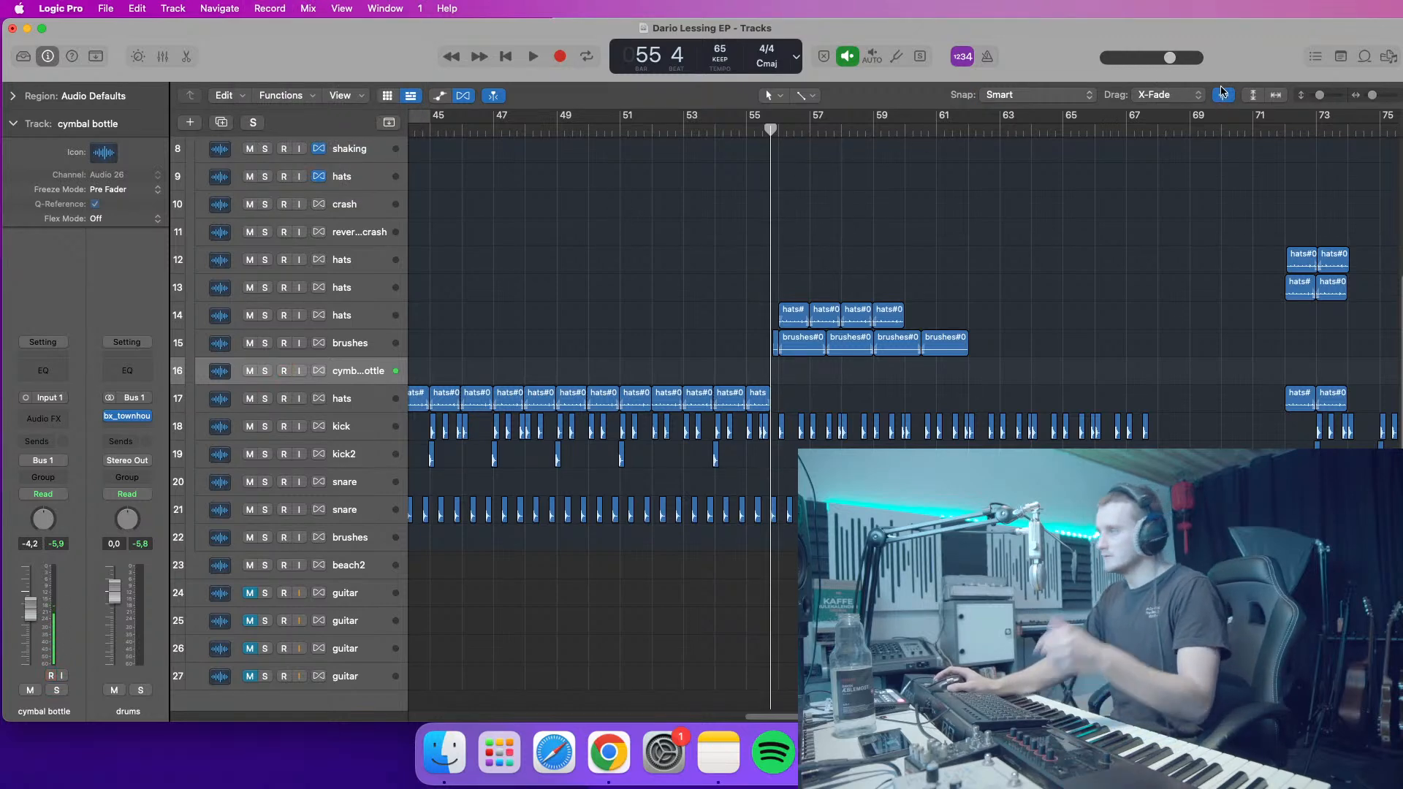
- Record a take on the cymbal bottle track from bar 56 to about bar 63
drag(1320, 97, 1377, 95)
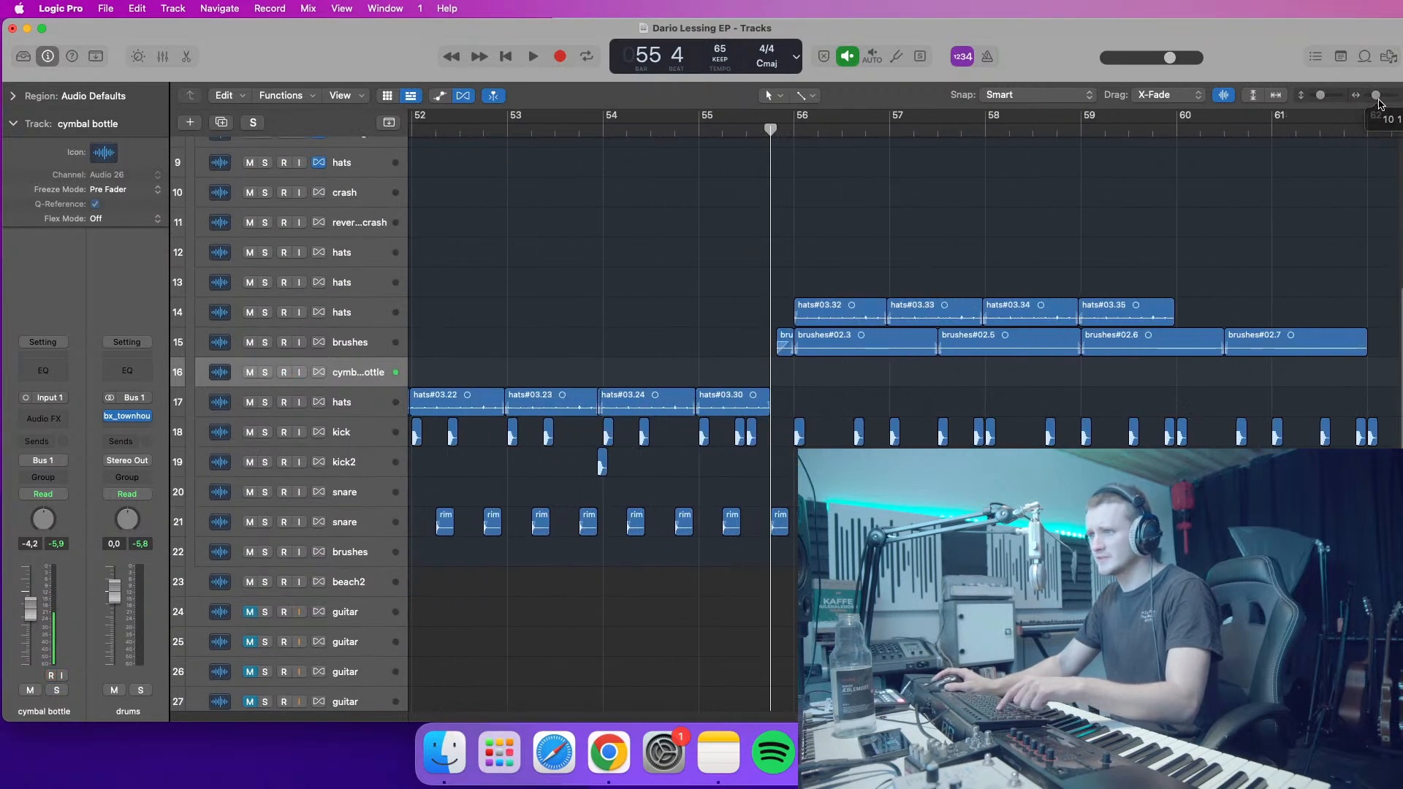
drag(806, 134, 799, 133)
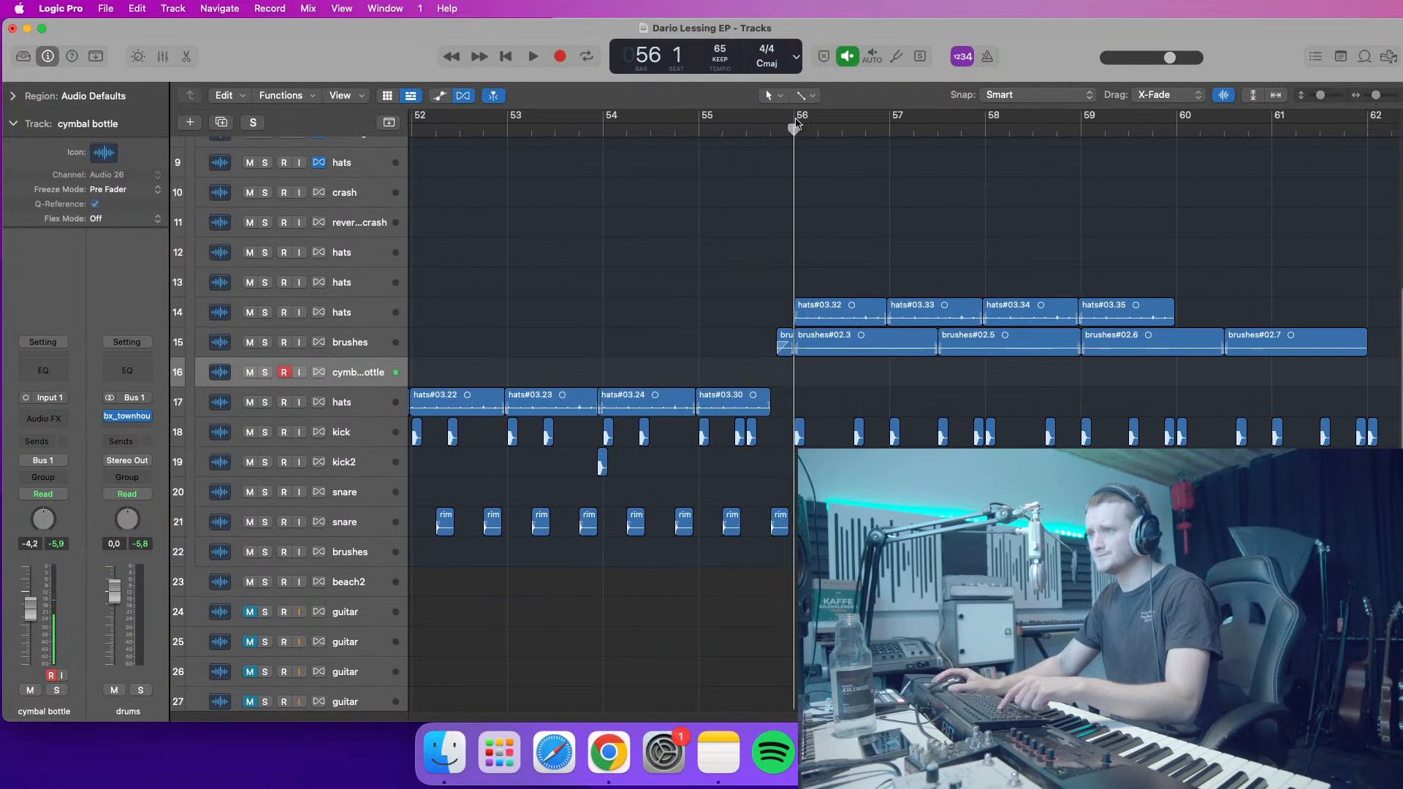
key(r)
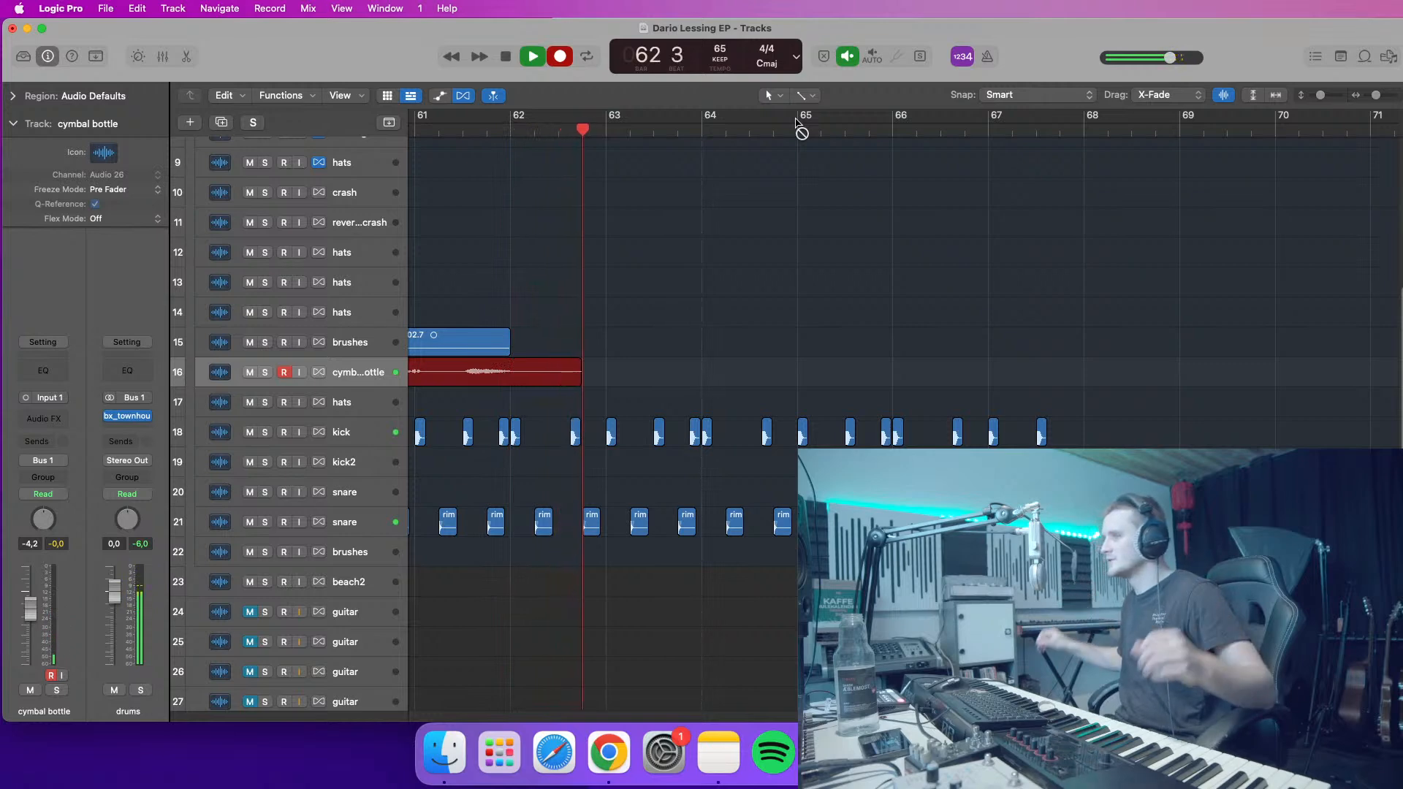
key(space)
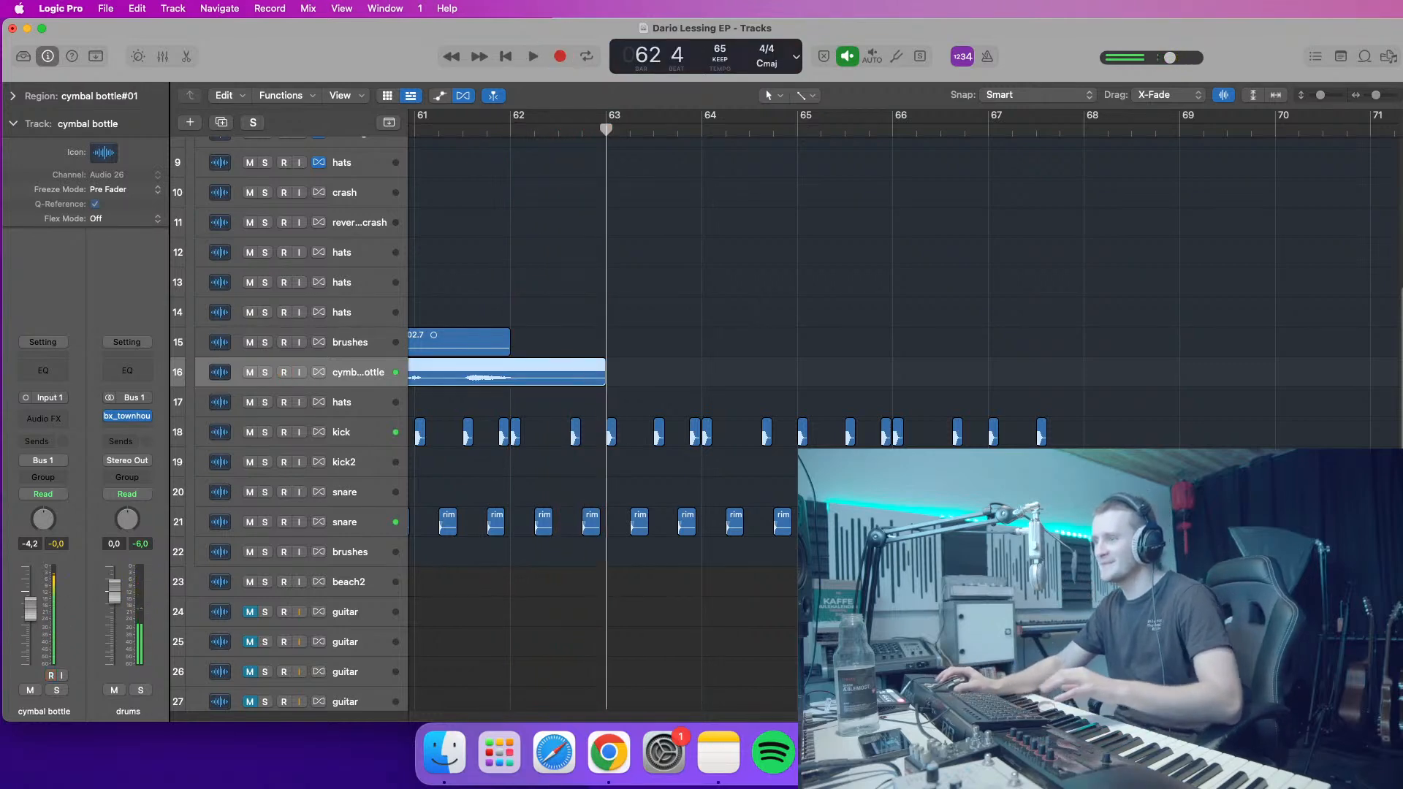
- Audition the cymbal bottle recording around bar 59 and set its track volume to -4.3 dB
scroll(687, 350, left, 6)
click(722, 130)
key(space)
key(space)
drag(1377, 95, 1325, 95)
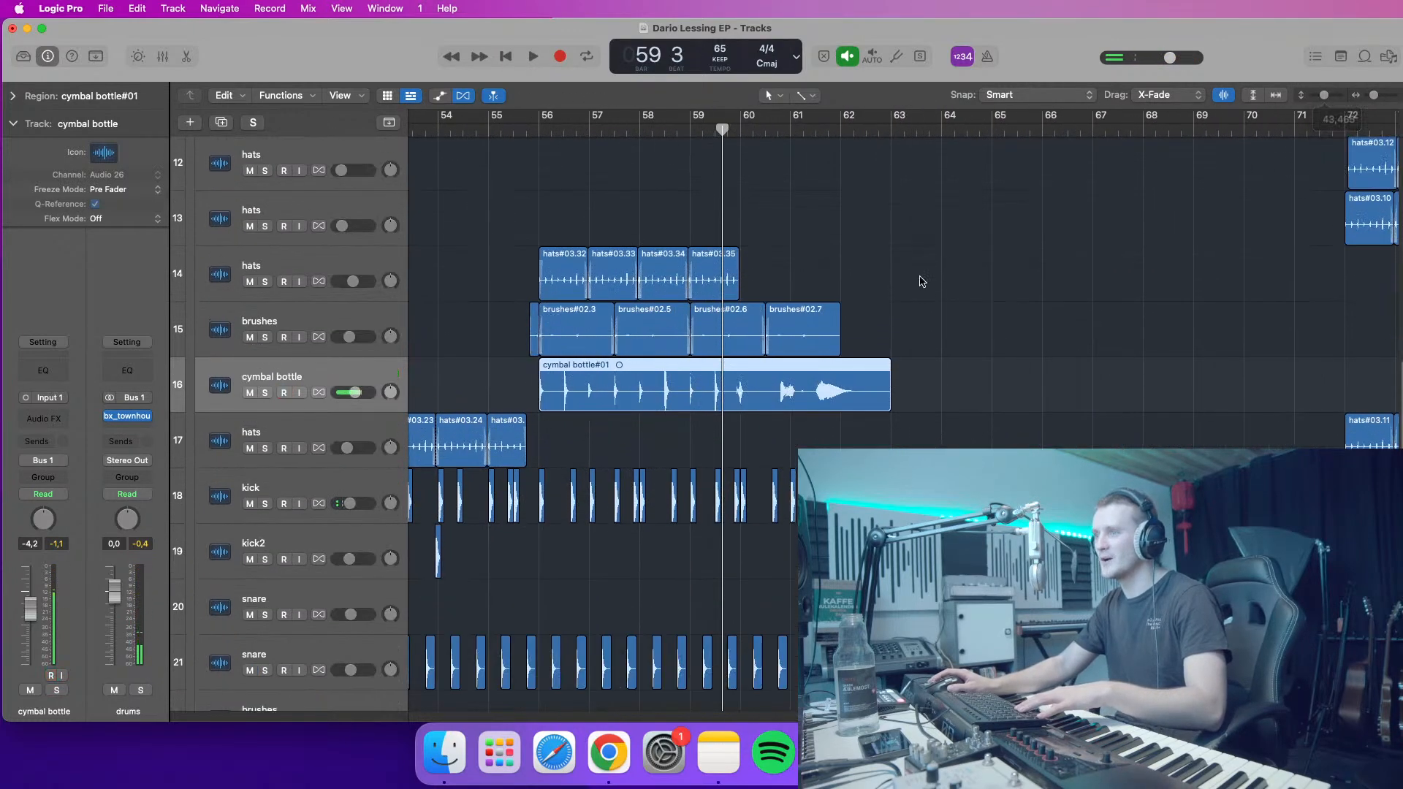
drag(352, 392, 352, 393)
click(496, 145)
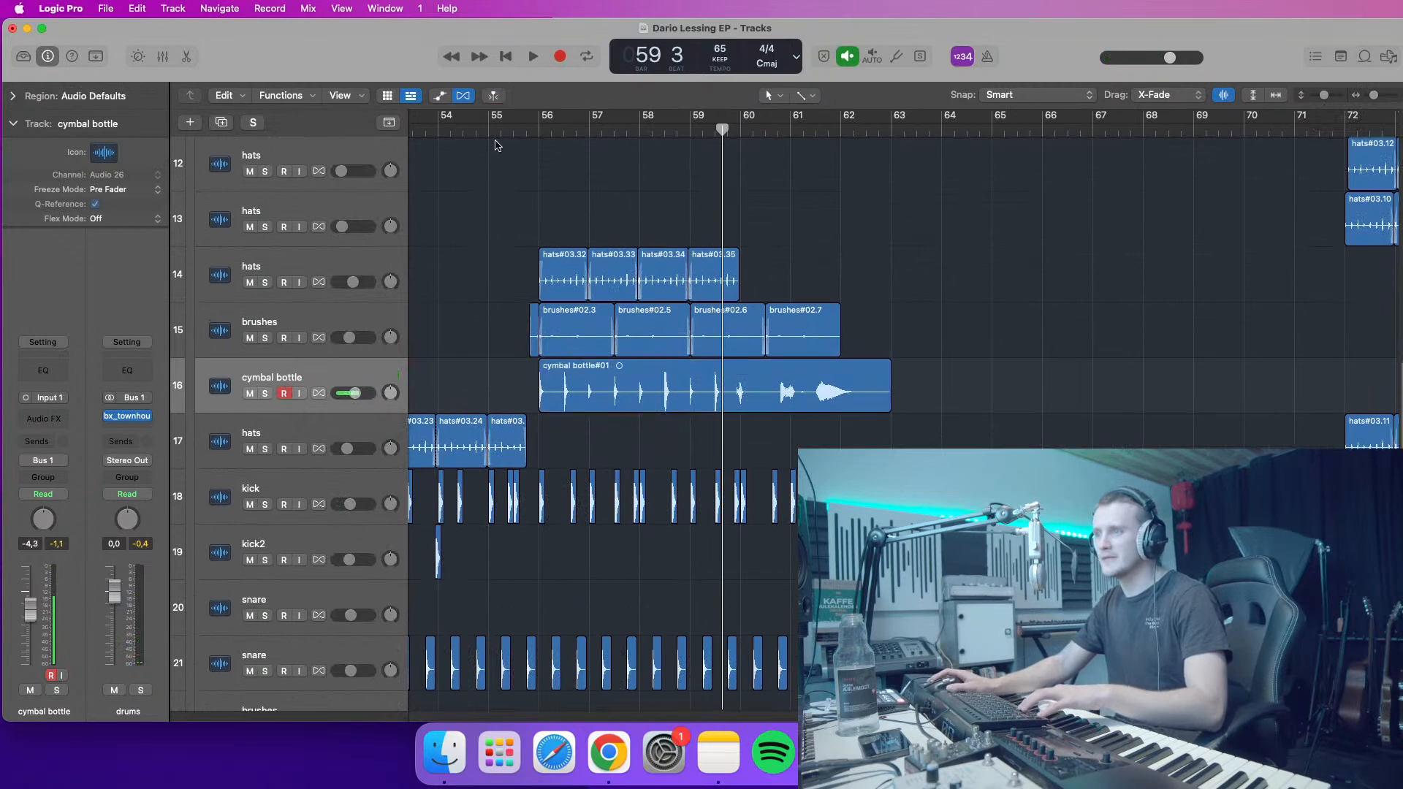
- Play the cymbal bottle recording together with the drums from about bar 55 through bar 61
click(514, 129)
drag(1375, 96, 1379, 96)
key(space)
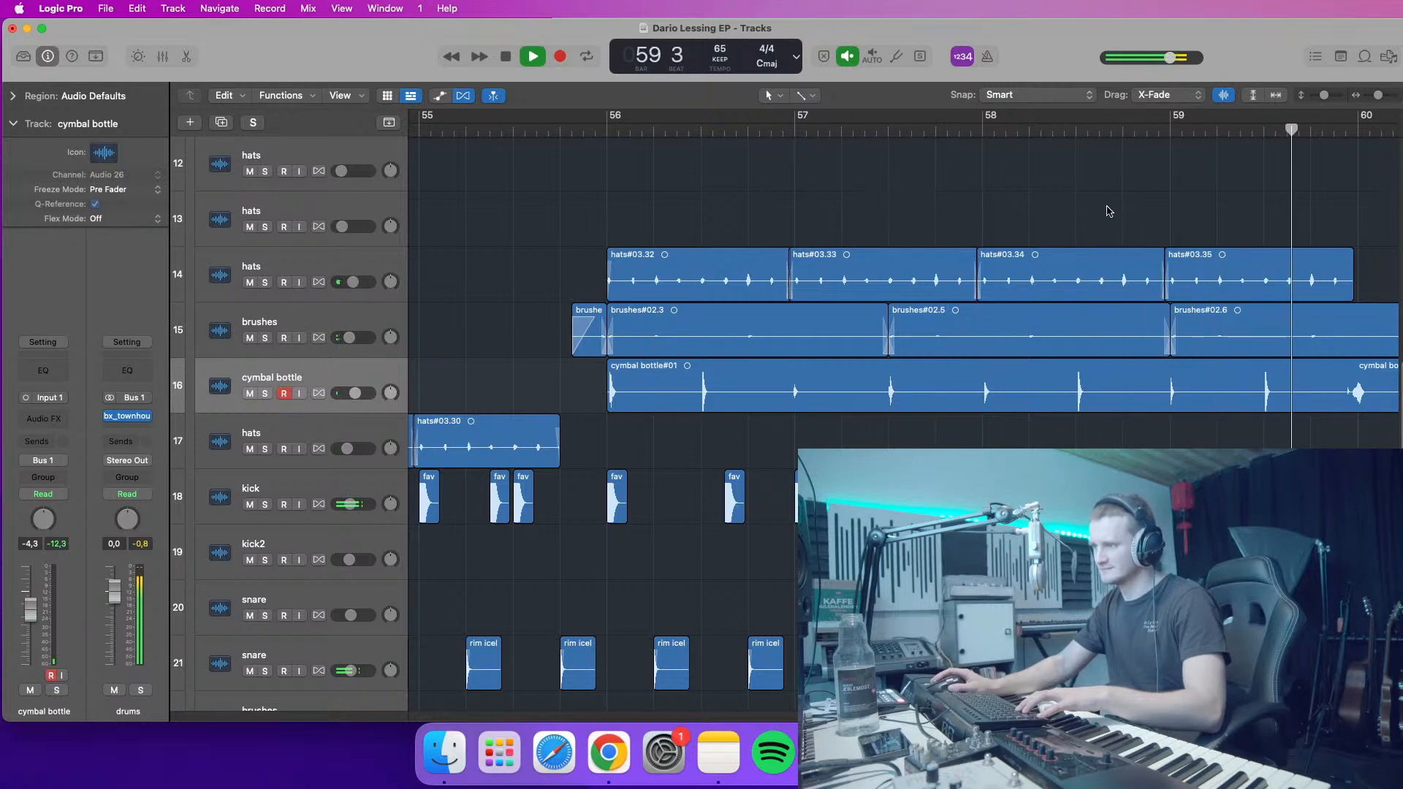
click(885, 130)
key(space)
key(super+Left)
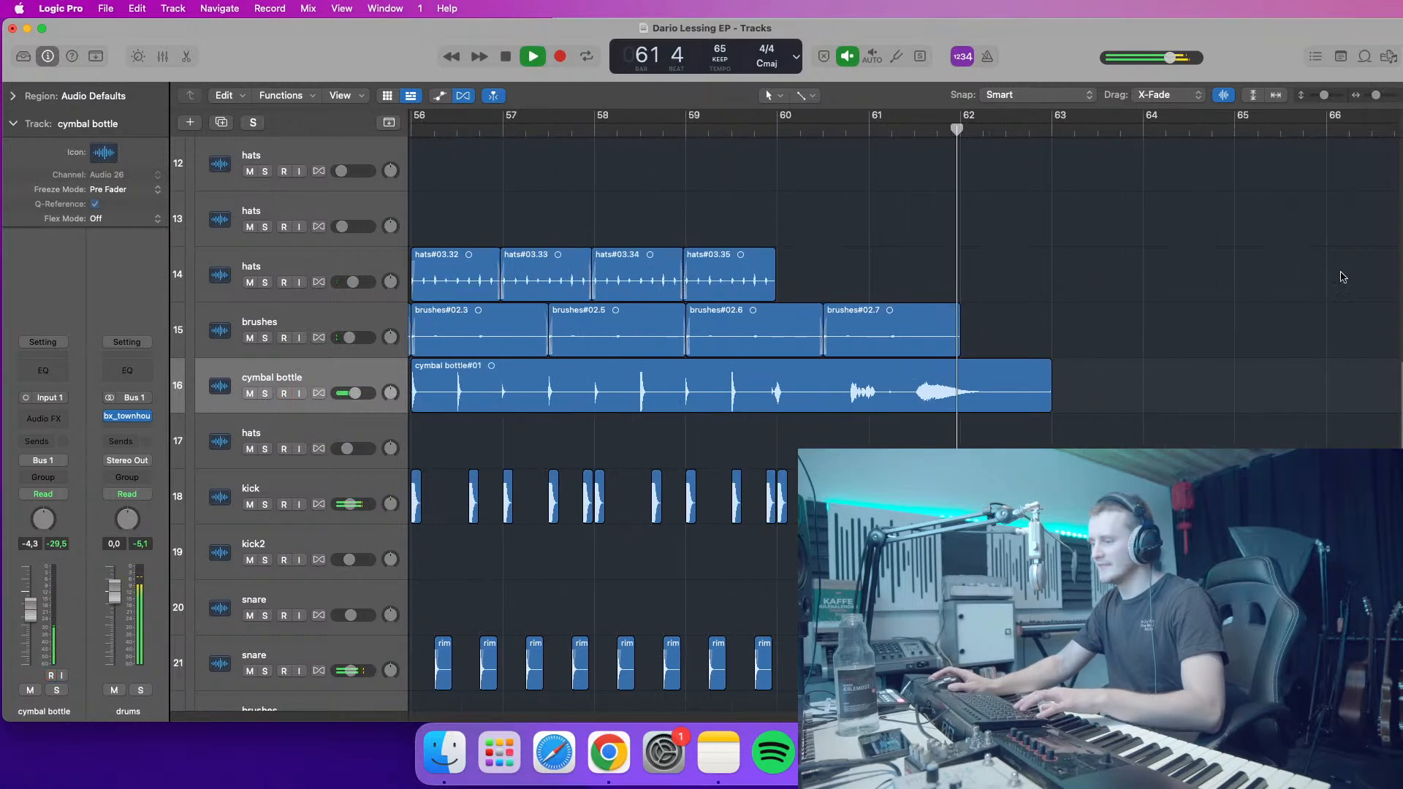
key(space)
- Split the cymbal bottle region at bar 61 beat 3, just before the long swell at its end
scroll(978, 150, left, 3)
drag(983, 130, 990, 132)
click(1059, 402)
key(super+t)
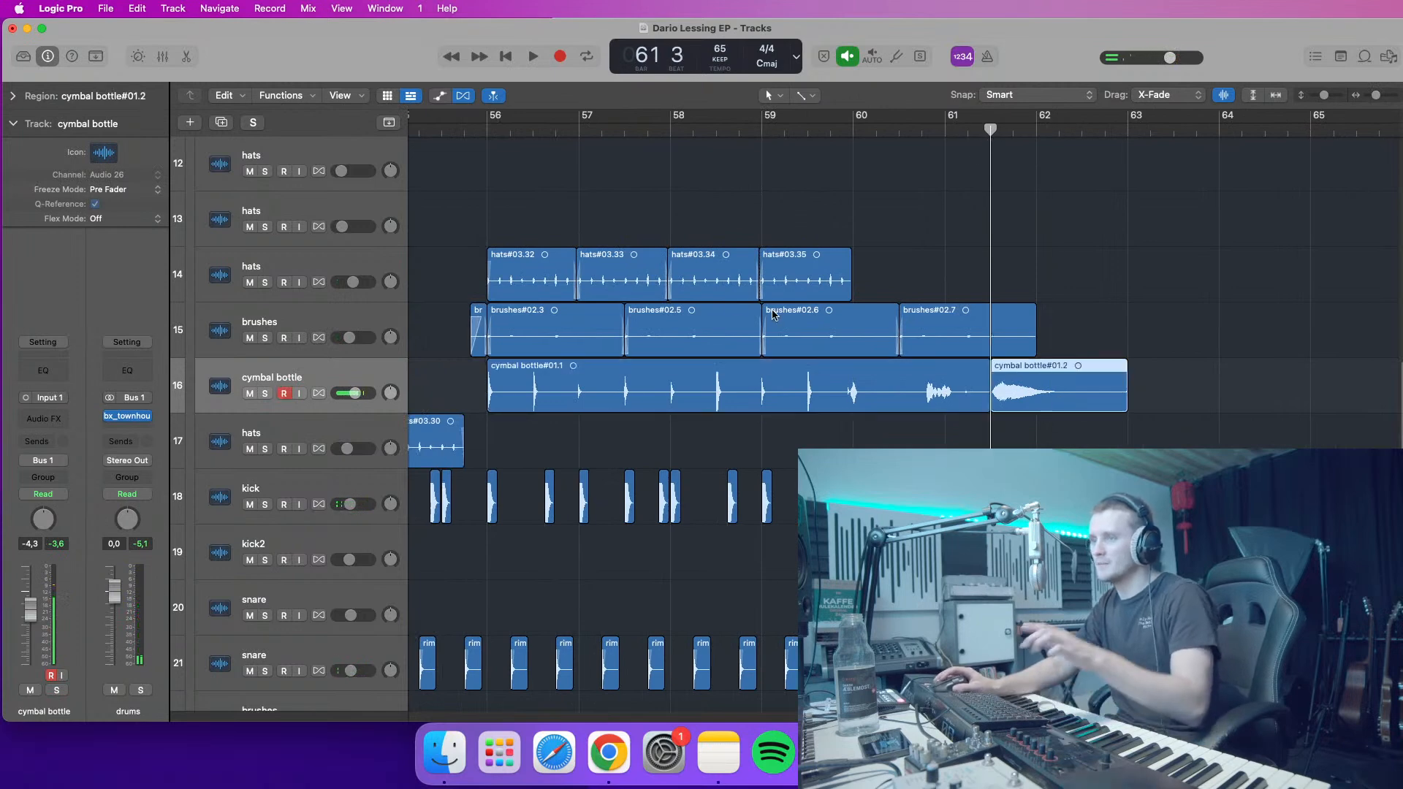
- Play into bar 56 and split the cymbal bottle region right after its first hit
click(465, 128)
key(super+Right)
key(space)
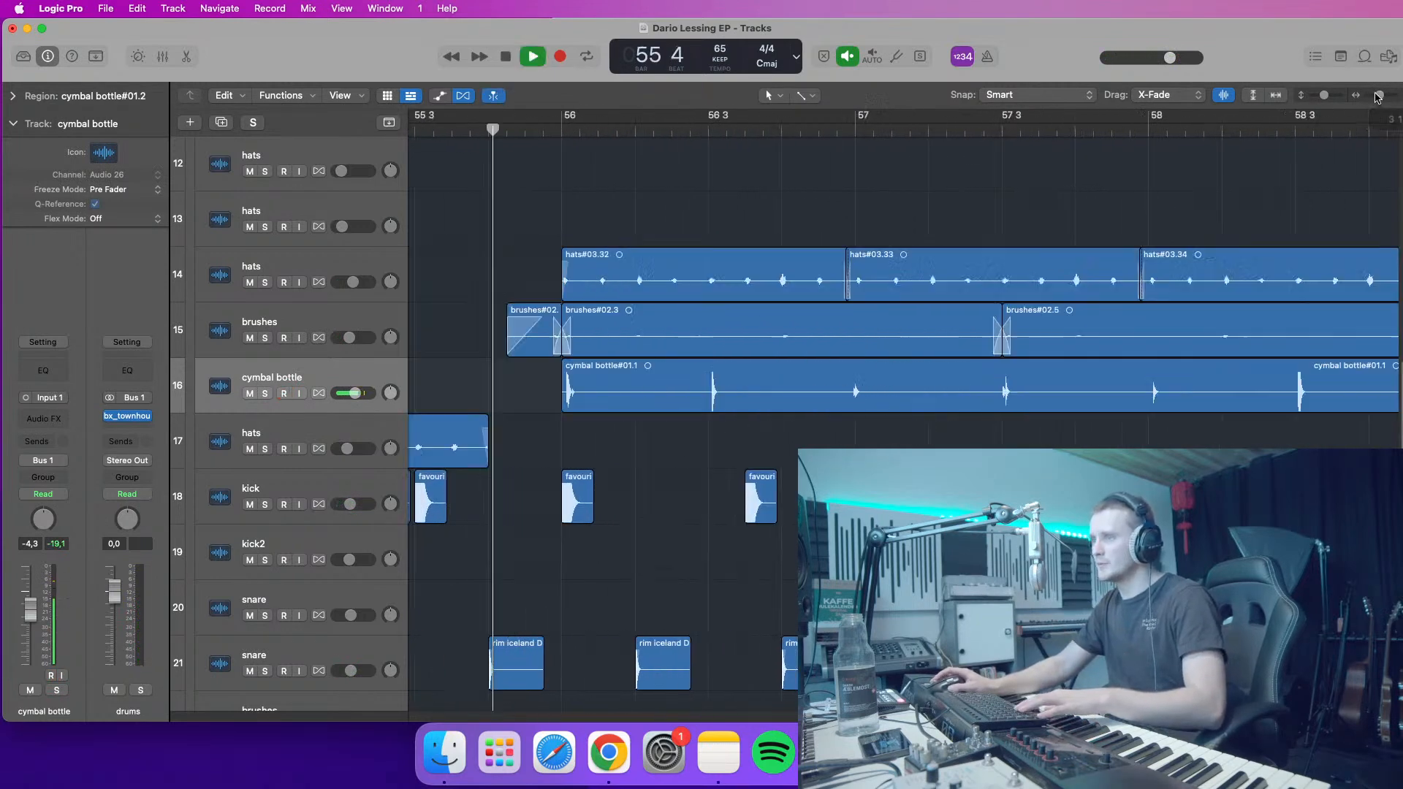
key(space)
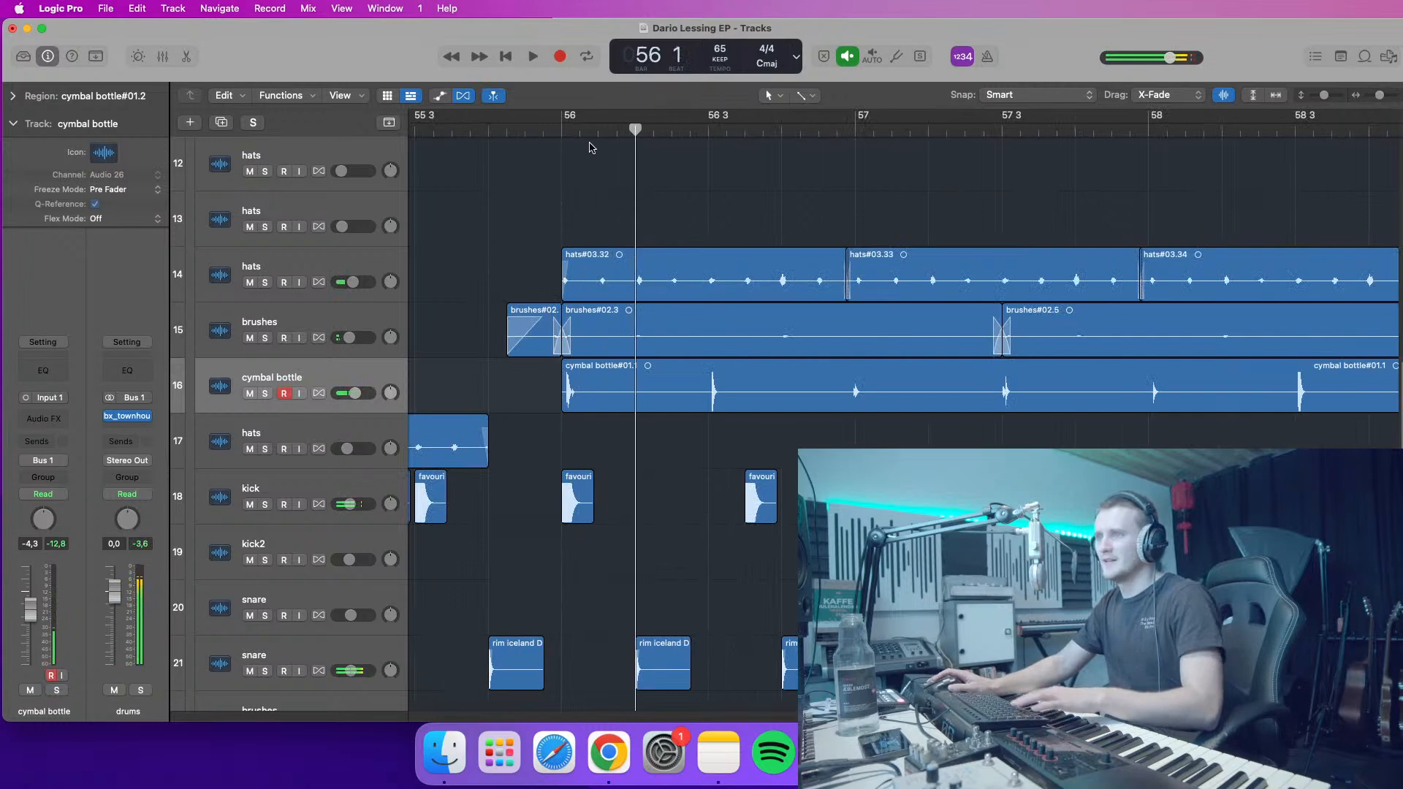
click(619, 391)
key(super+t)
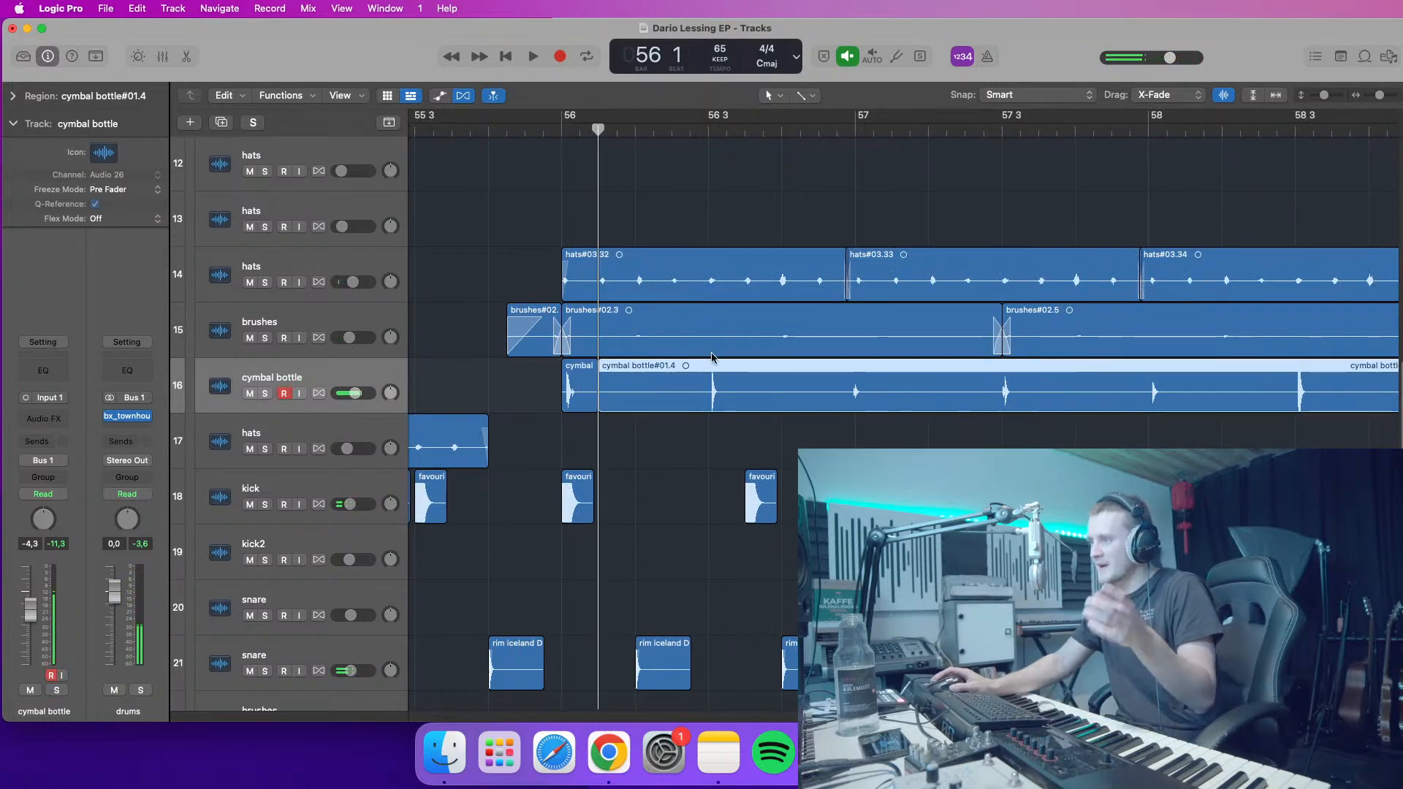
- Duplicate the cymbal bottle track with its settings and name the new track perc
click(559, 131)
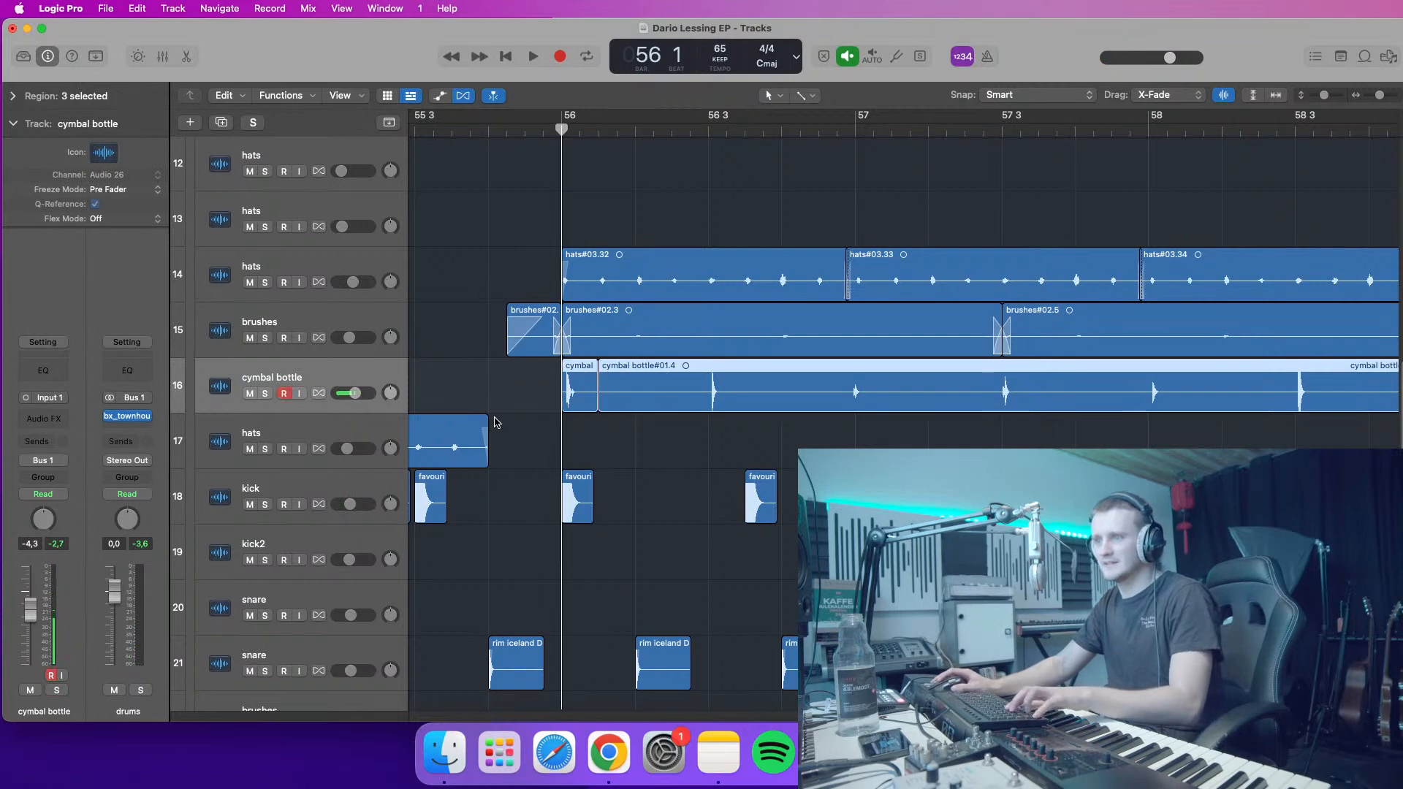
key(super+d)
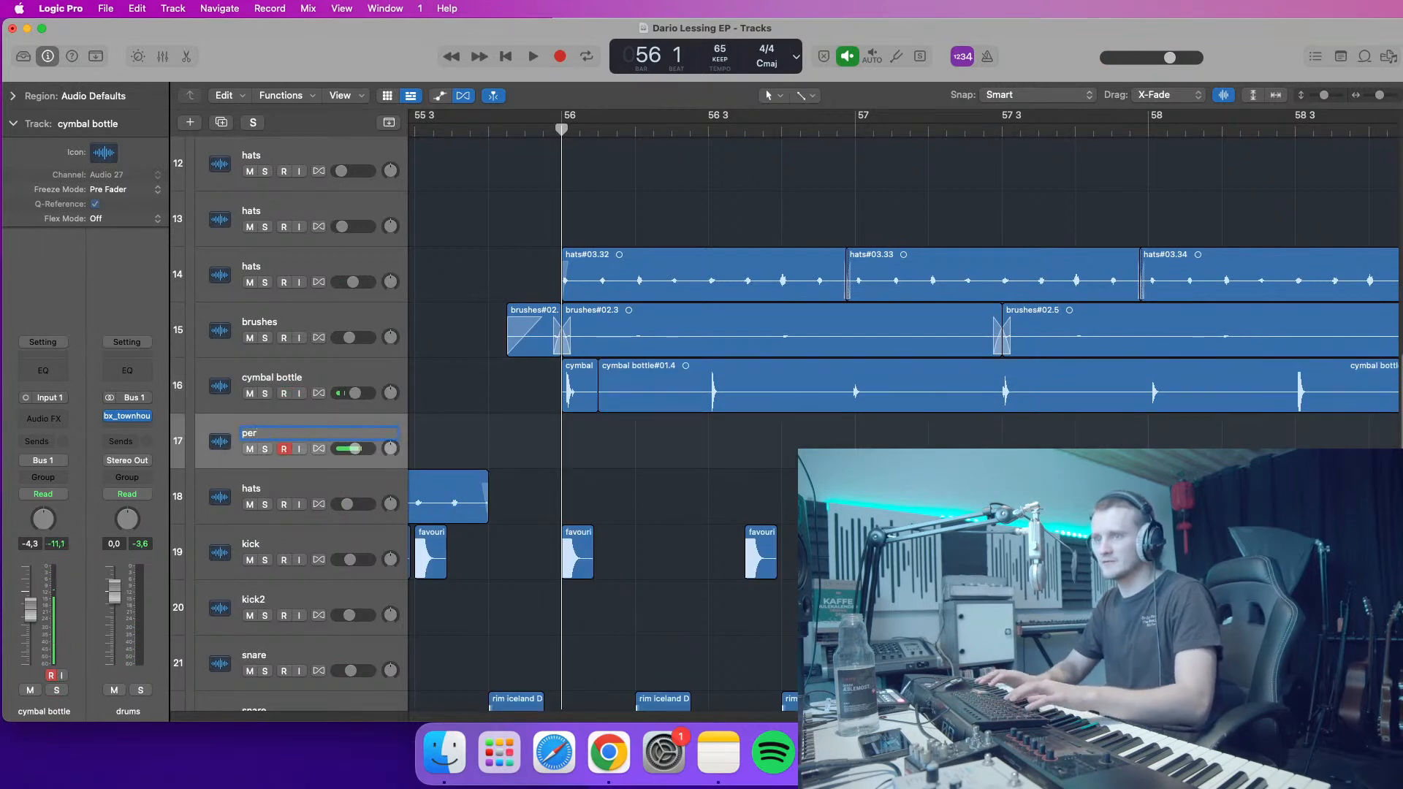
text(c)
key(Return)
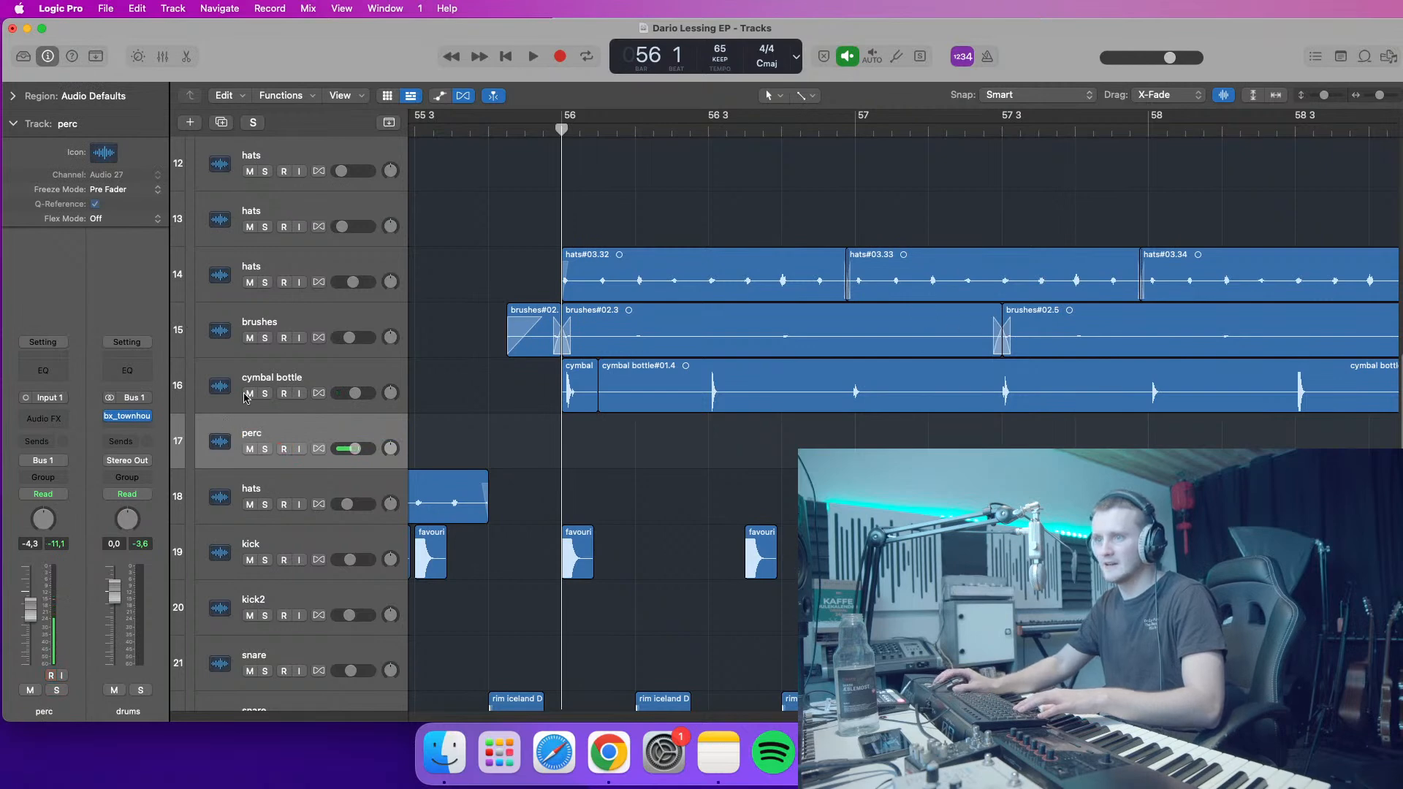
- Move the isolated first hit onto the perc track, mute the cymbal bottle track and play the result
drag(573, 397, 575, 448)
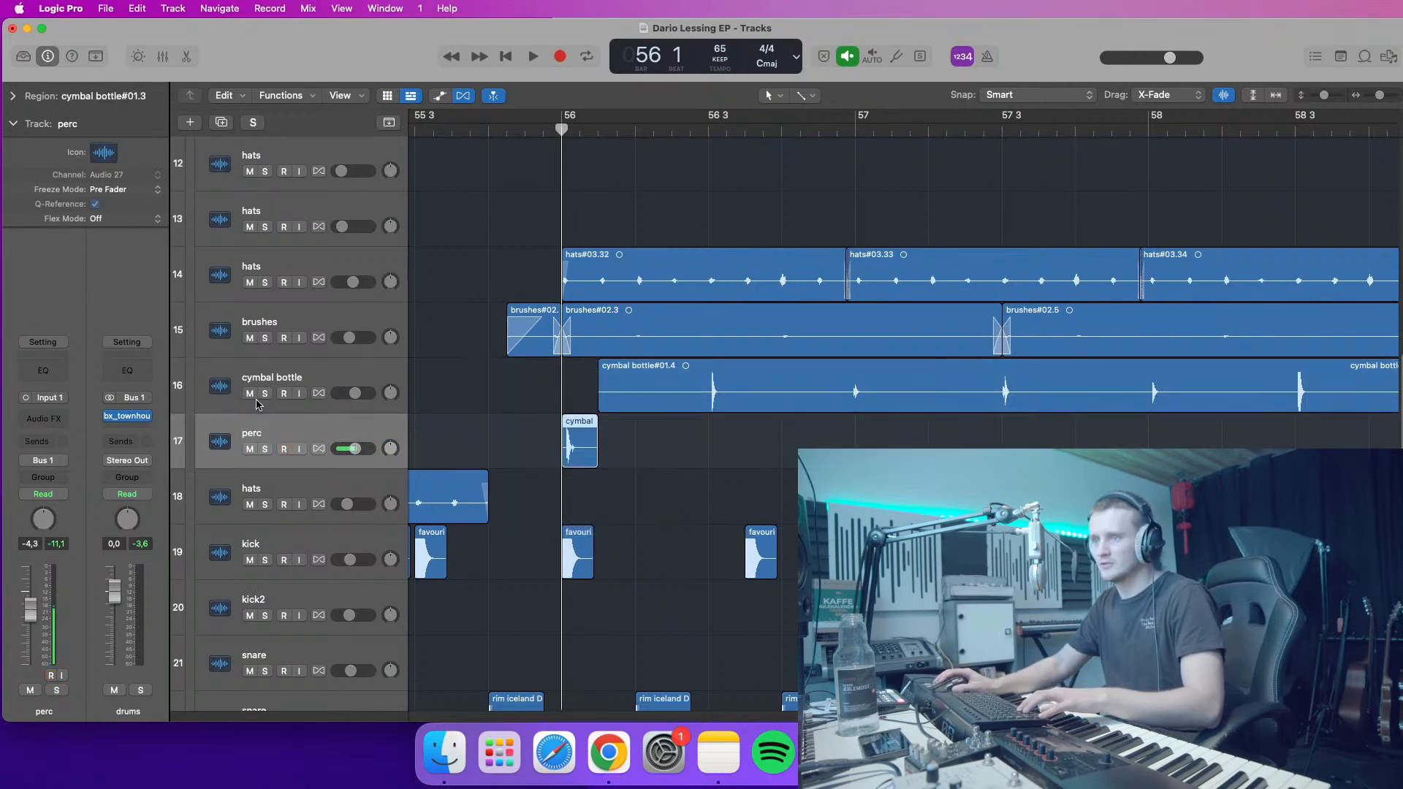
click(250, 393)
drag(1324, 96, 1321, 96)
key(space)
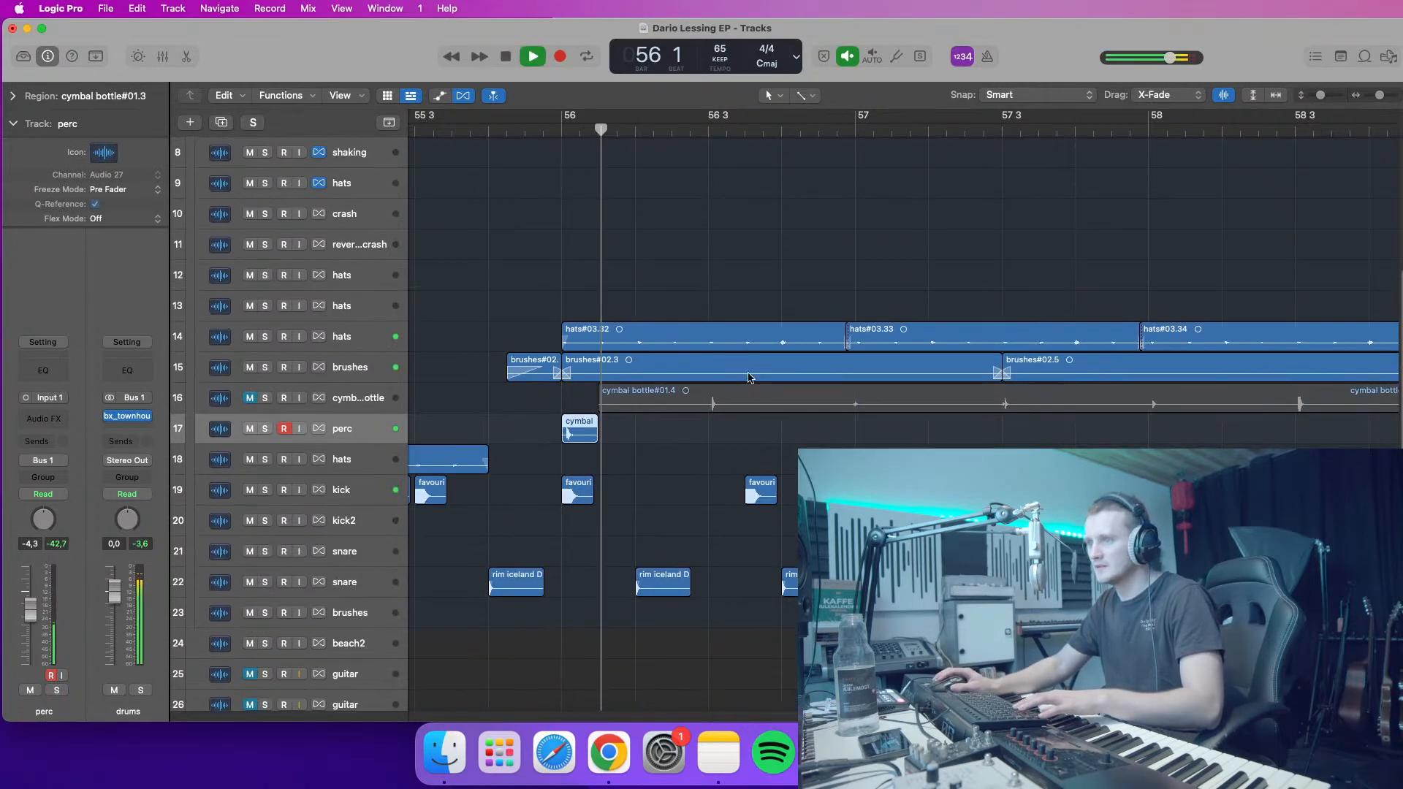
- Move the perc hit later in bar 56, just before beat 2, and listen to it against the drums
click(751, 367)
drag(572, 431, 639, 431)
key(space)
click(556, 122)
key(space)
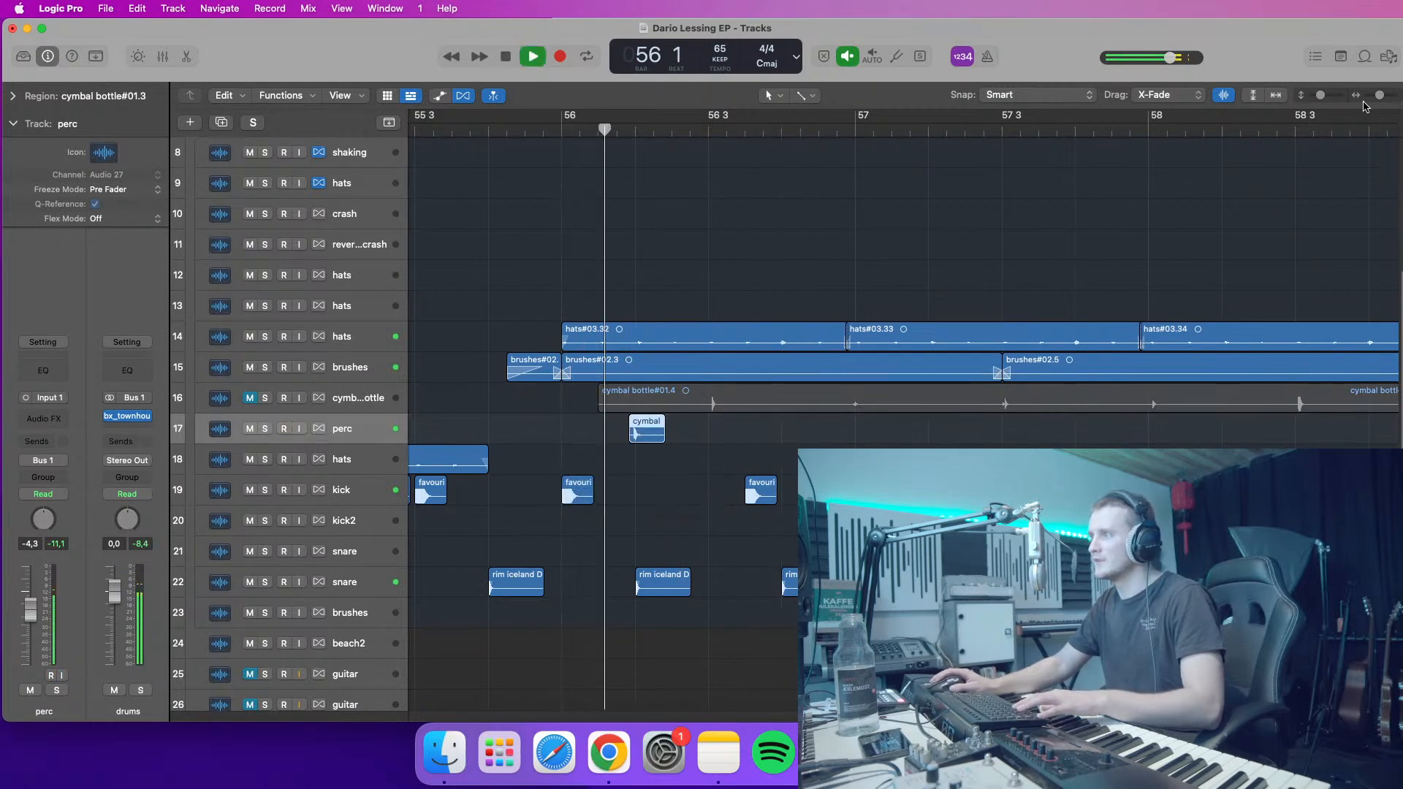
- Move the perc region earlier so its transient falls around 56 1 4, and audition the timing
click(551, 122)
key(space)
key(space)
drag(1380, 95, 1387, 103)
drag(713, 429, 591, 422)
key(space)
key(space)
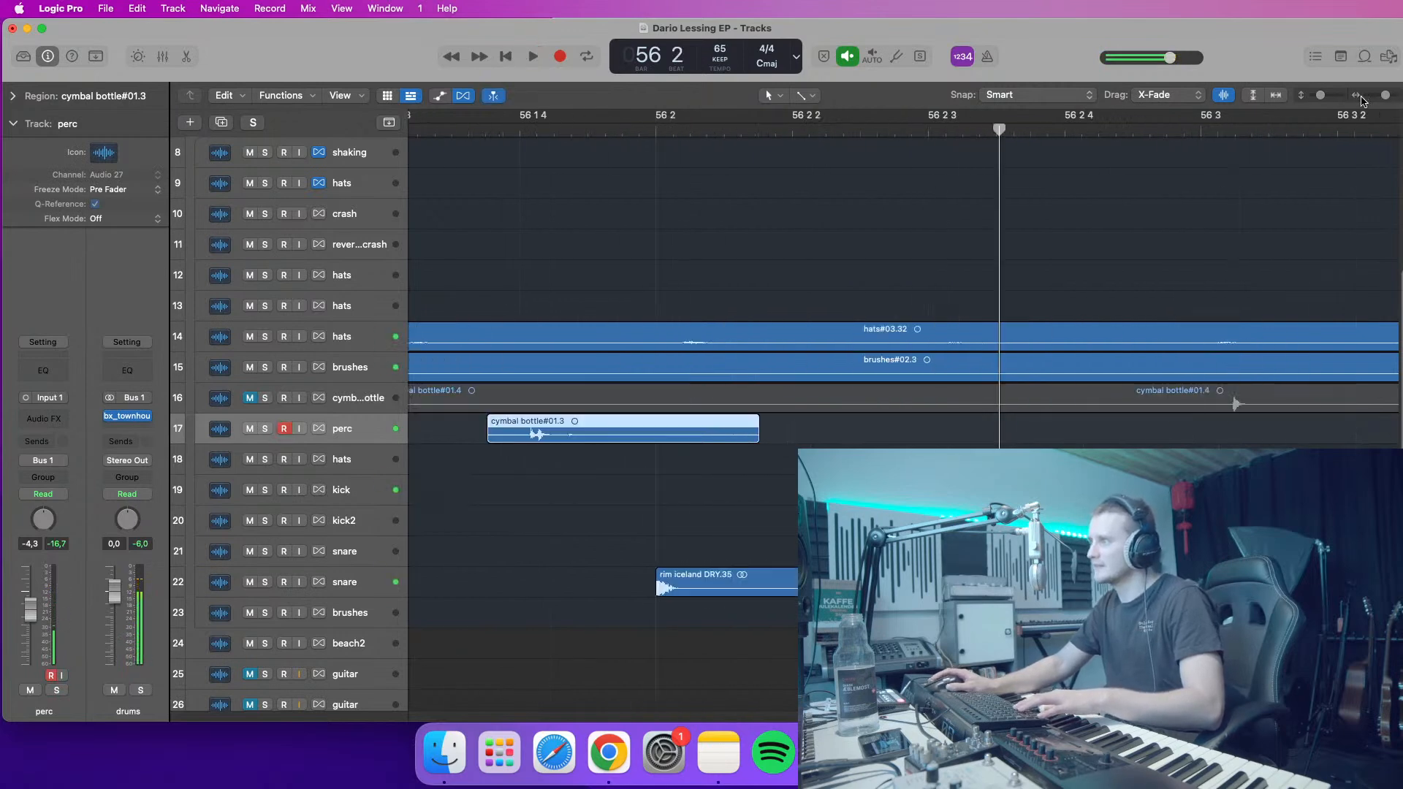
- Lower the perc track's volume to -15.0 dB while auditioning the hit from around bar 56
drag(1384, 98, 1381, 100)
key(comma)
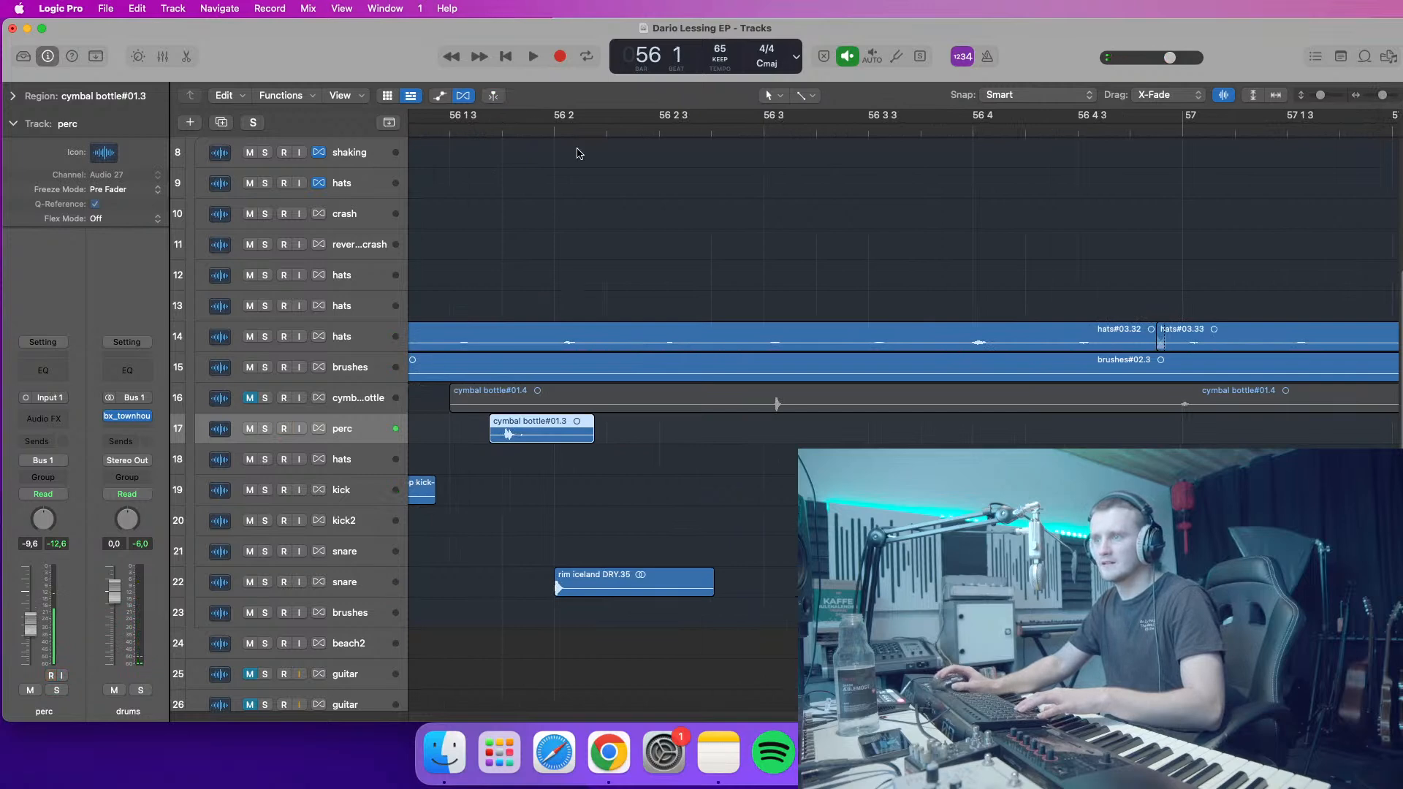
key(space)
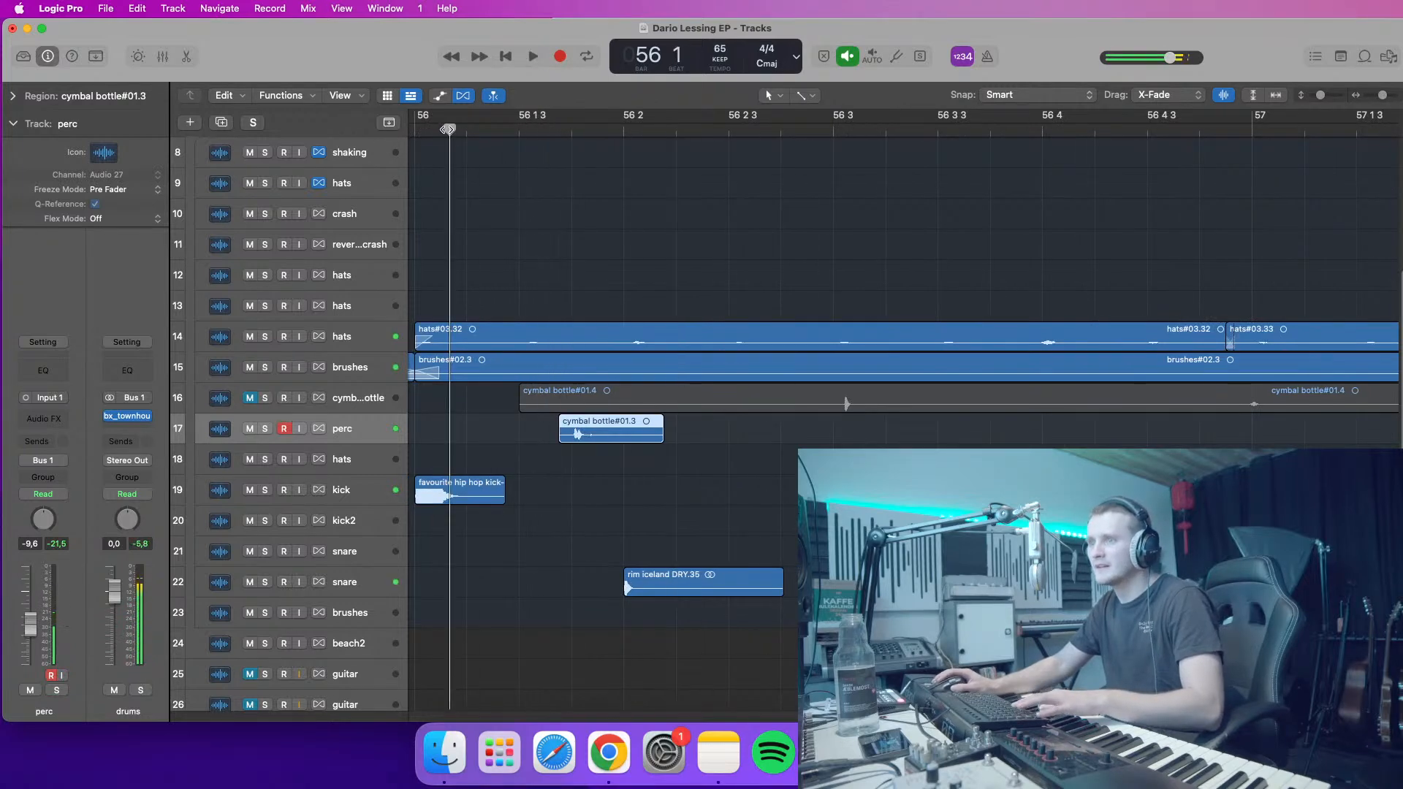
key(space)
key(space)
key(space)
drag(798, 440, 803, 440)
key(space)
click(522, 131)
key(space)
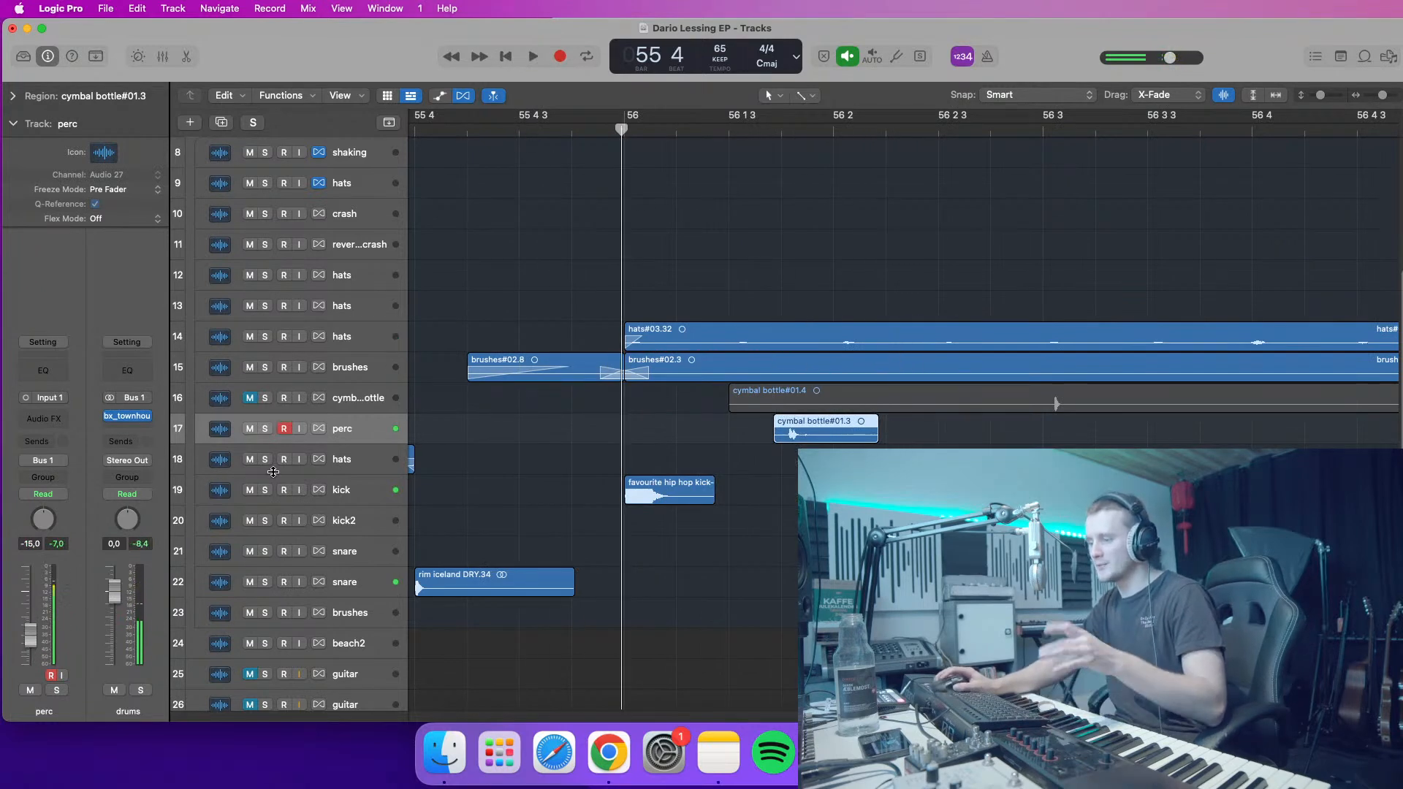
- Add a Channel EQ to the perc track with a 340 Hz low cut, a high cut near 3 kHz and -0.6 dB at 1500 Hz
click(28, 374)
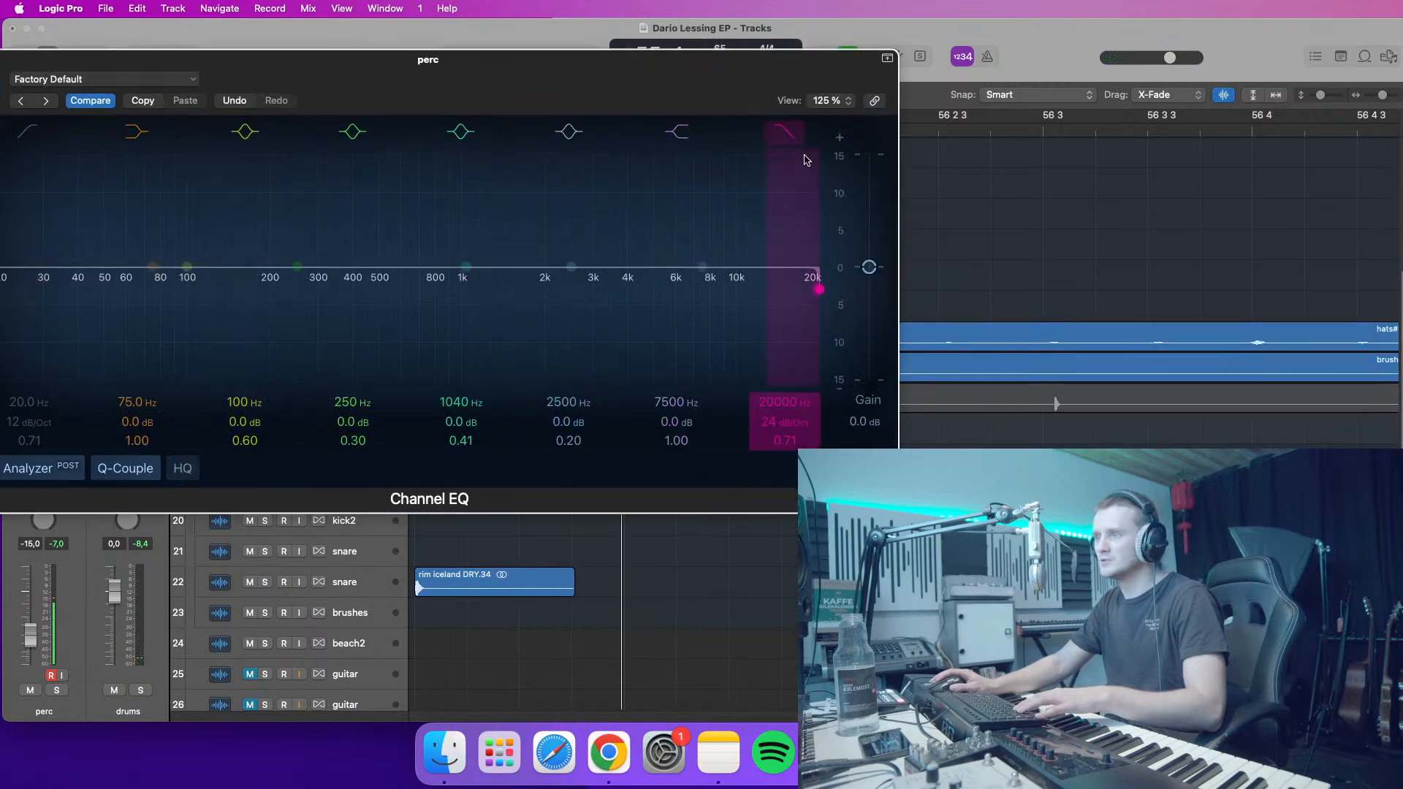
drag(806, 160, 481, 160)
drag(562, 101, 744, 166)
drag(220, 276, 483, 277)
drag(618, 361, 720, 367)
drag(410, 398, 485, 398)
drag(688, 141, 554, 226)
key(space)
key(space)
drag(595, 492, 637, 489)
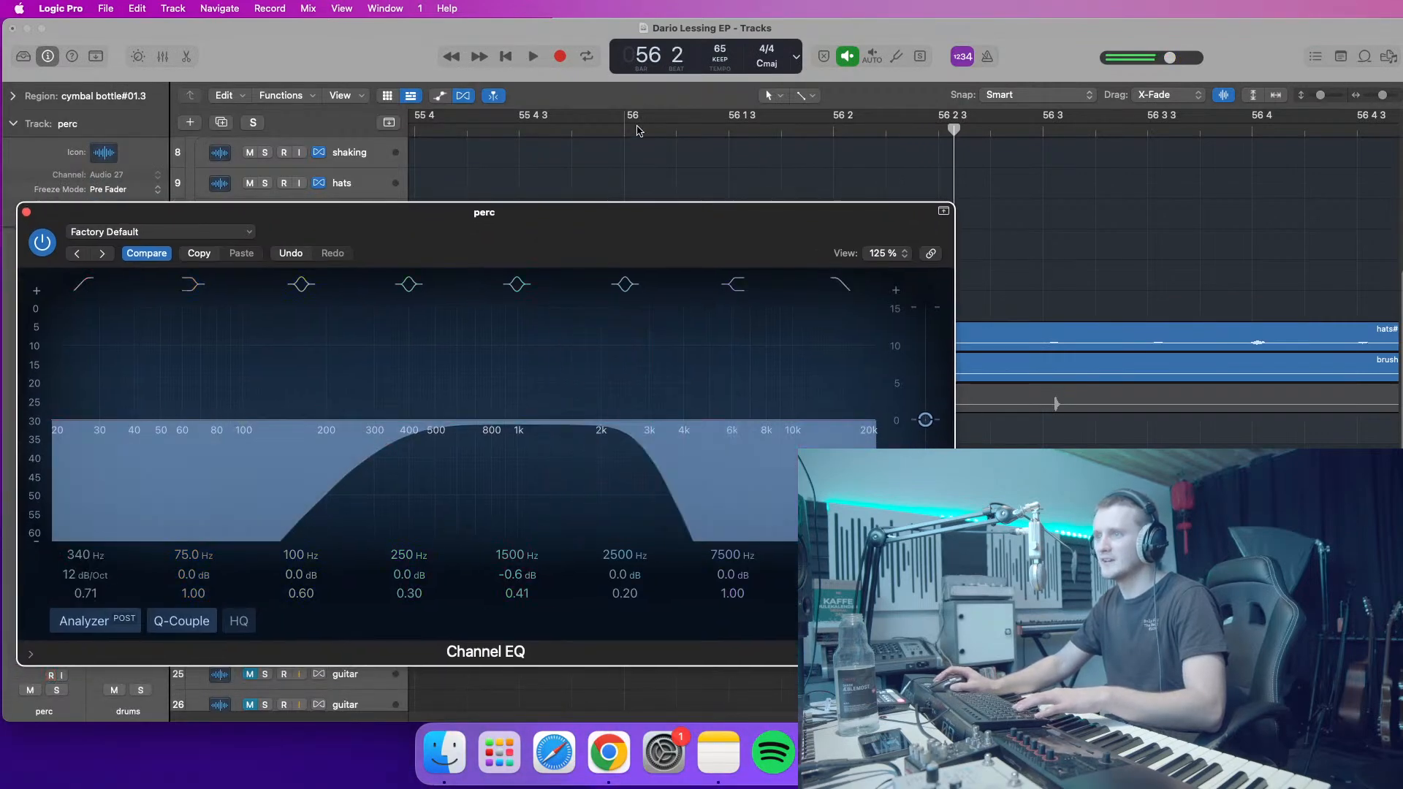
- Raise the perc EQ's high-cut frequency slightly while playing from bar 56, and close the EQ
click(627, 128)
key(space)
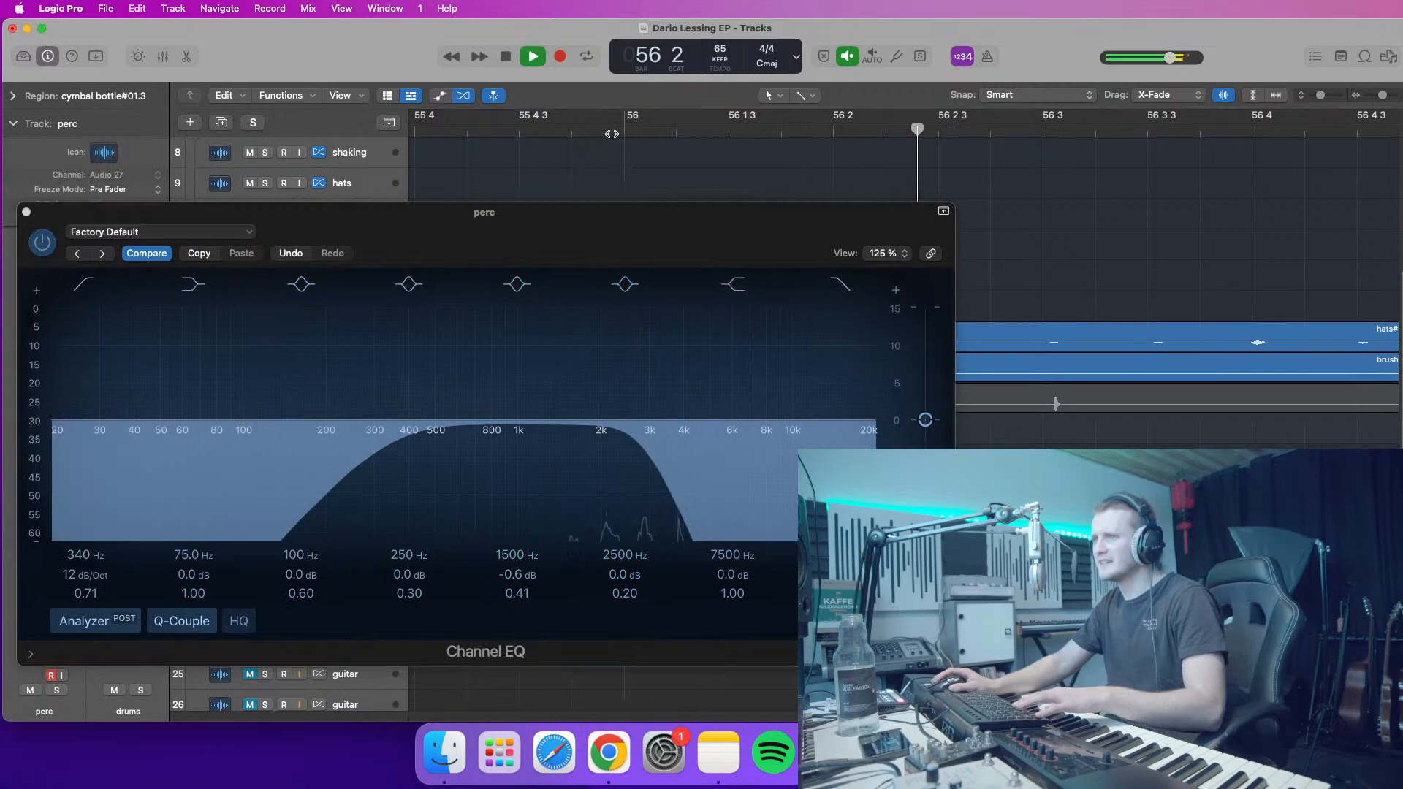
click(644, 483)
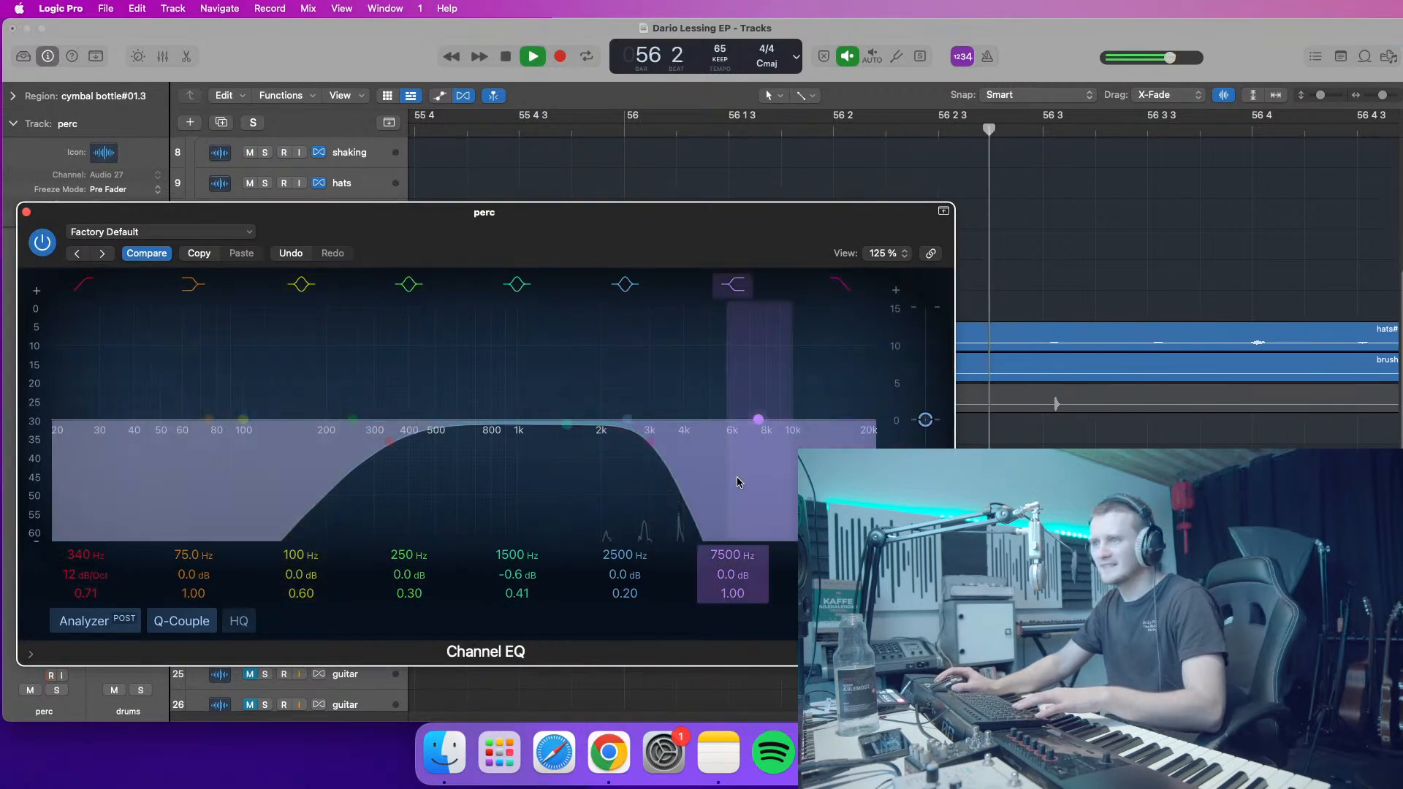
key(space)
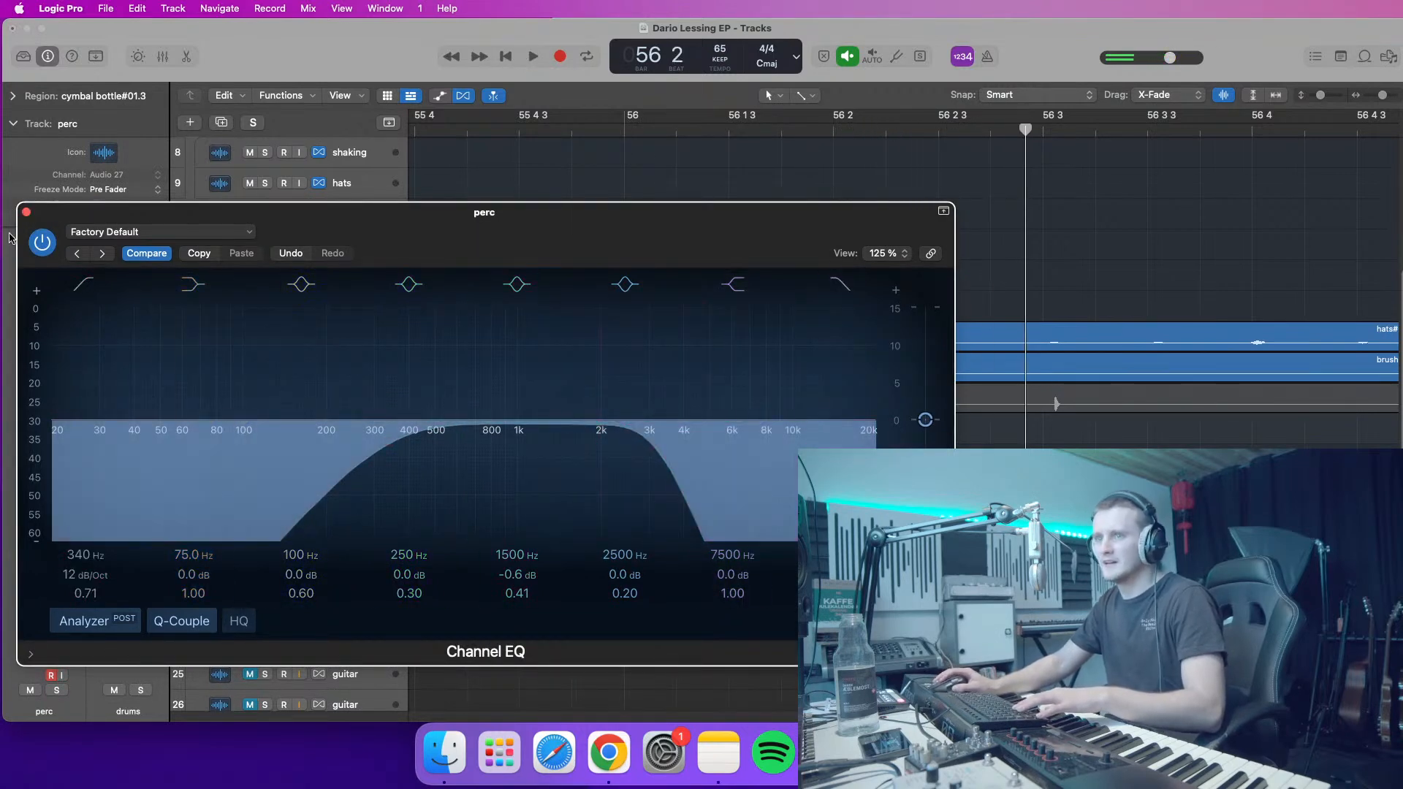
click(26, 212)
- Nudge the perc region slightly earlier before beat 2 of bar 56 and play it back
click(609, 129)
drag(1383, 96, 1388, 97)
drag(1043, 437, 1000, 431)
key(space)
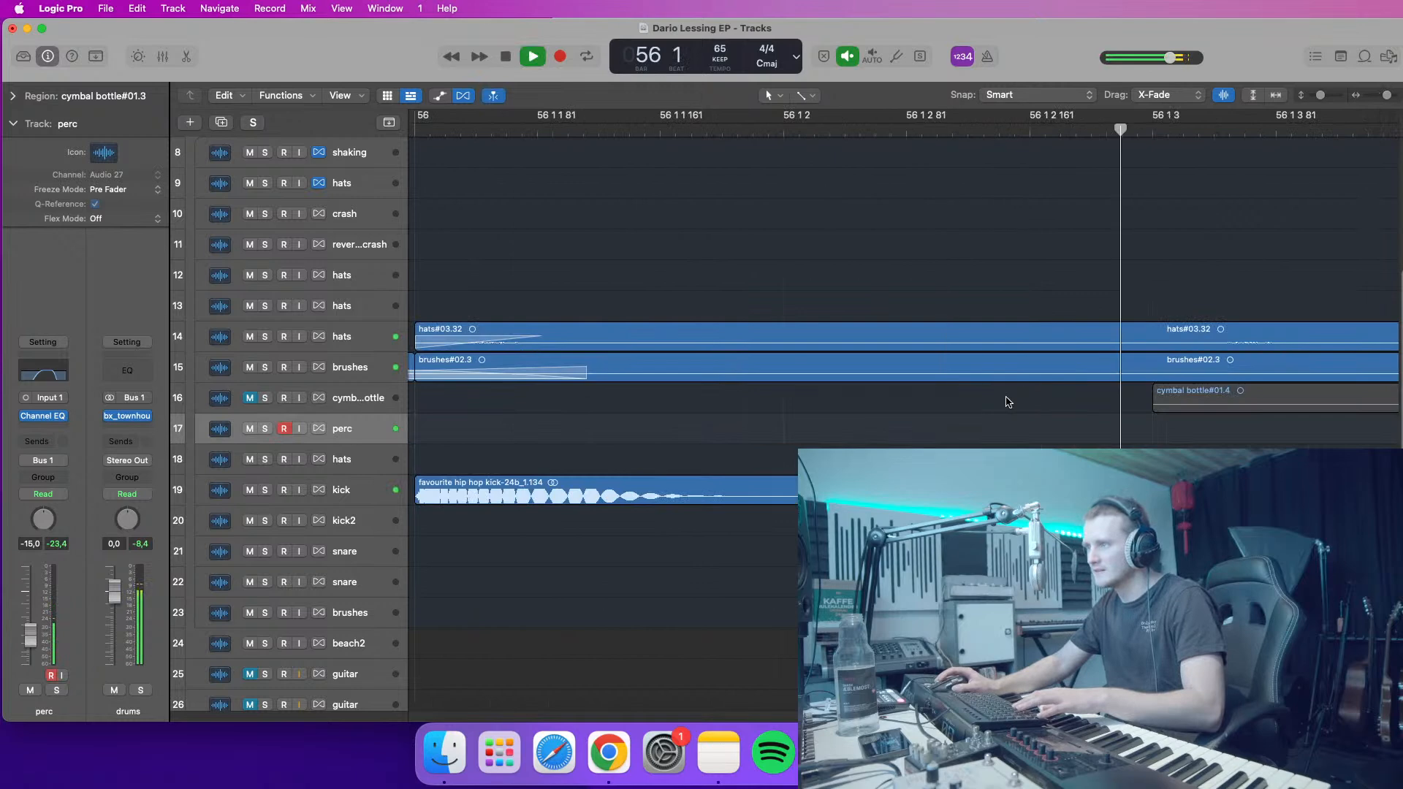
key(space)
- Split the perc region at 56 1 4 and delete the silent part before its transient
drag(1387, 96, 1383, 96)
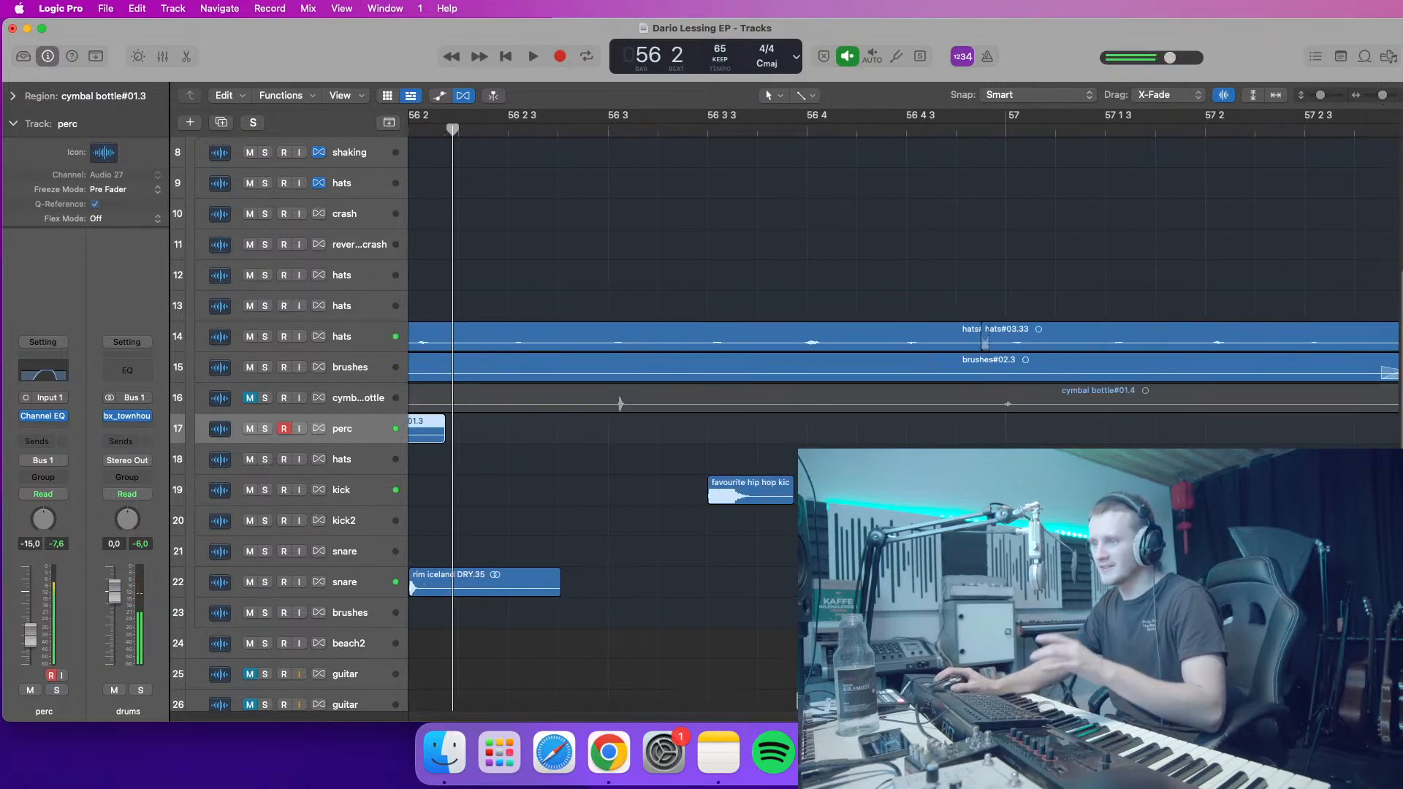
scroll(774, 329, left, 10)
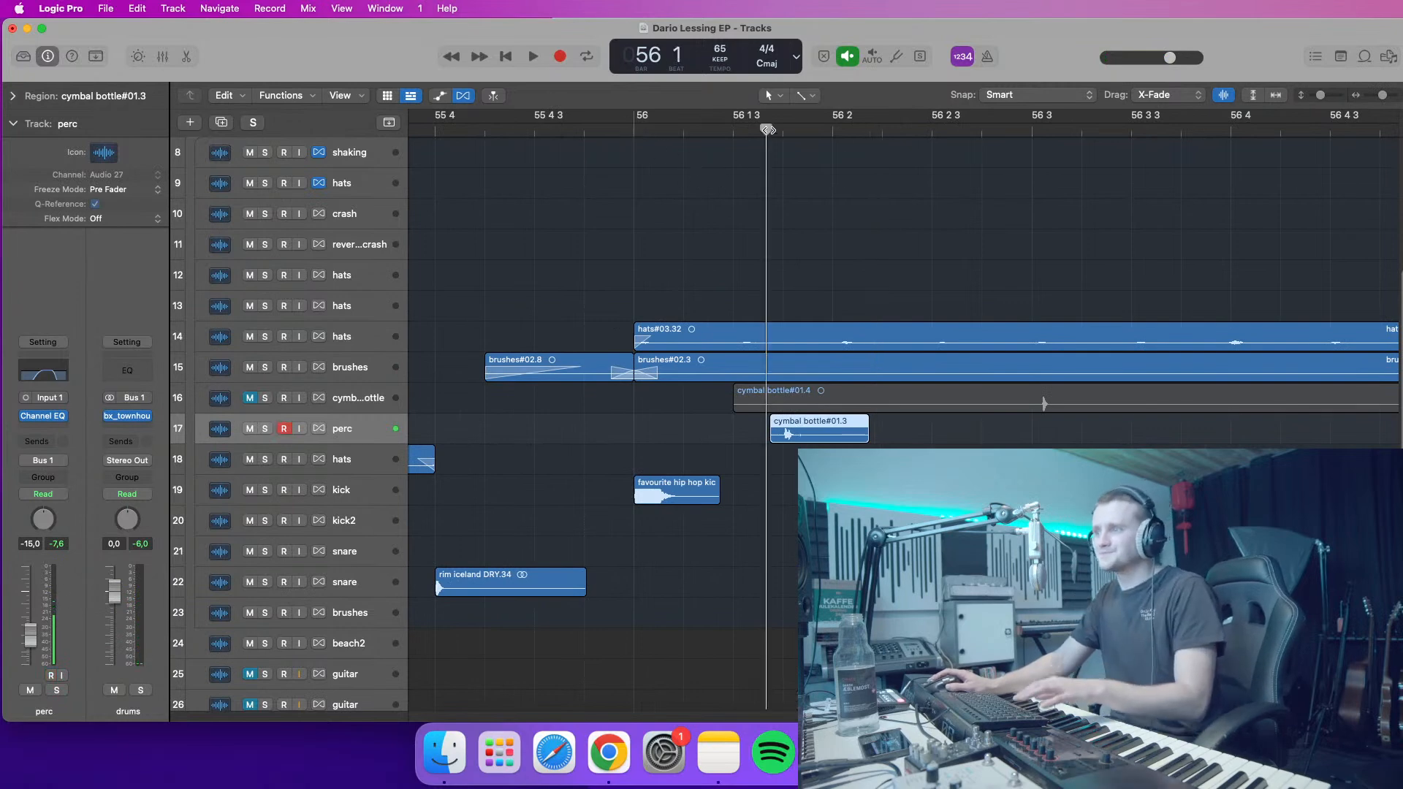
key(space)
click(1396, 97)
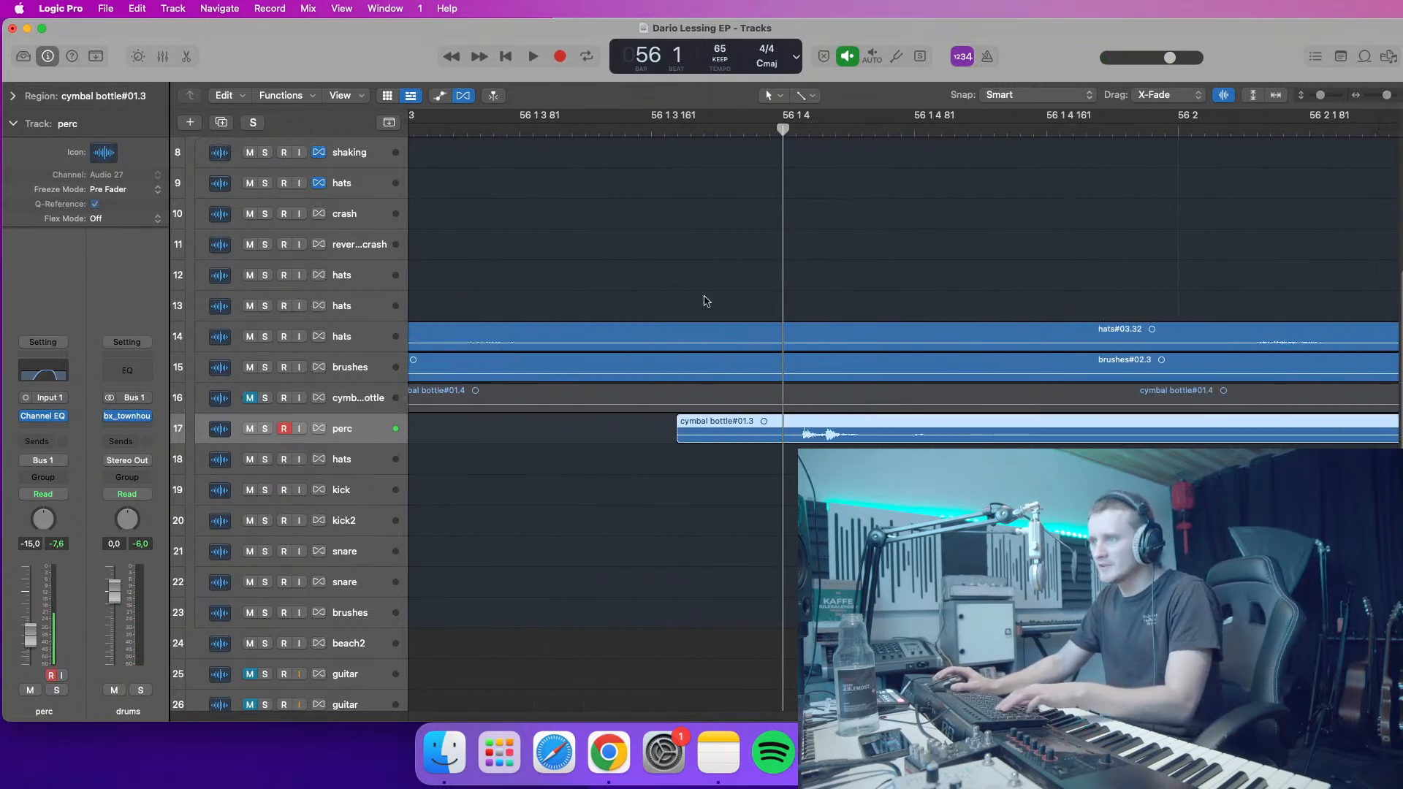
key(super+t)
click(739, 434)
key(BackSpace)
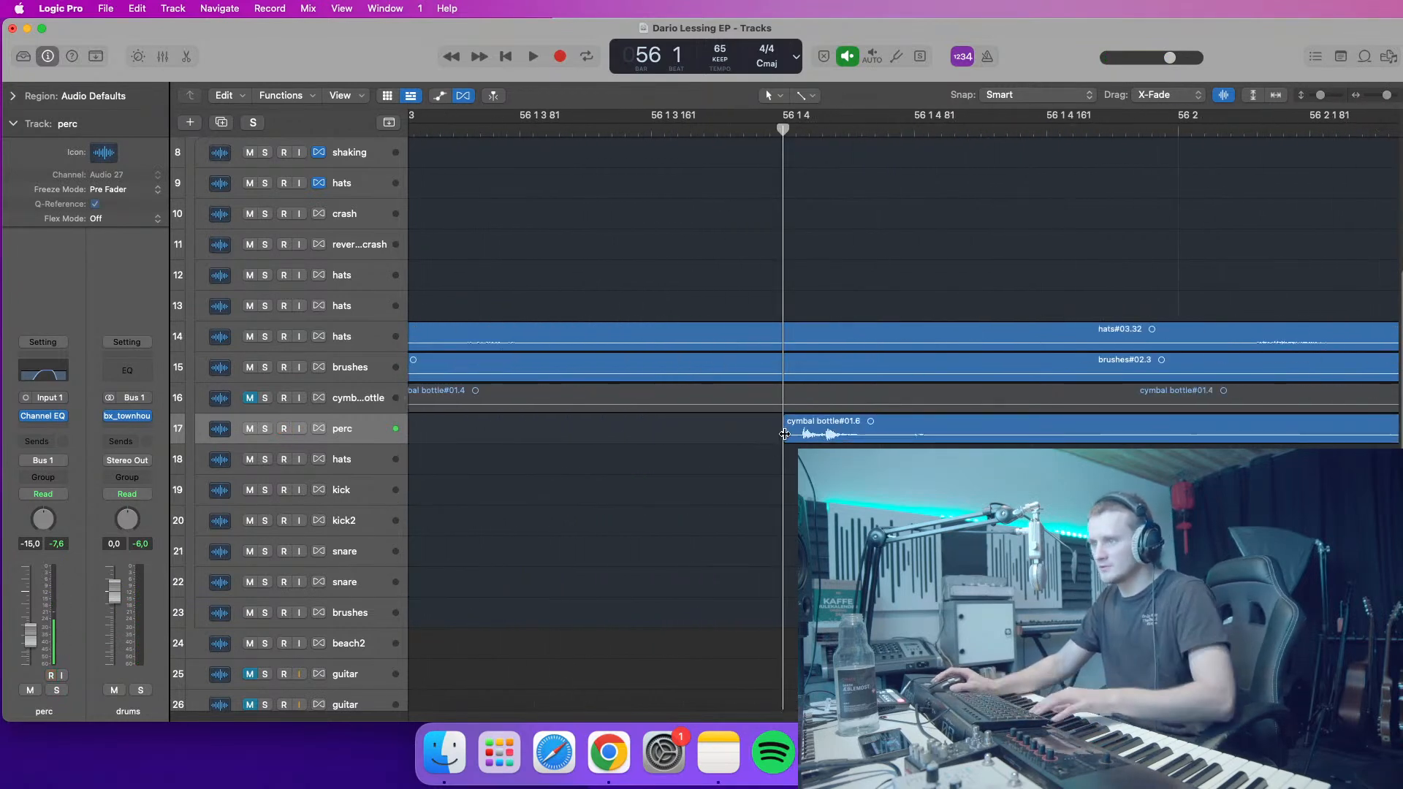
- Add a short fade at the start of the perc region and shorten its end to just past 56 2
click(784, 434)
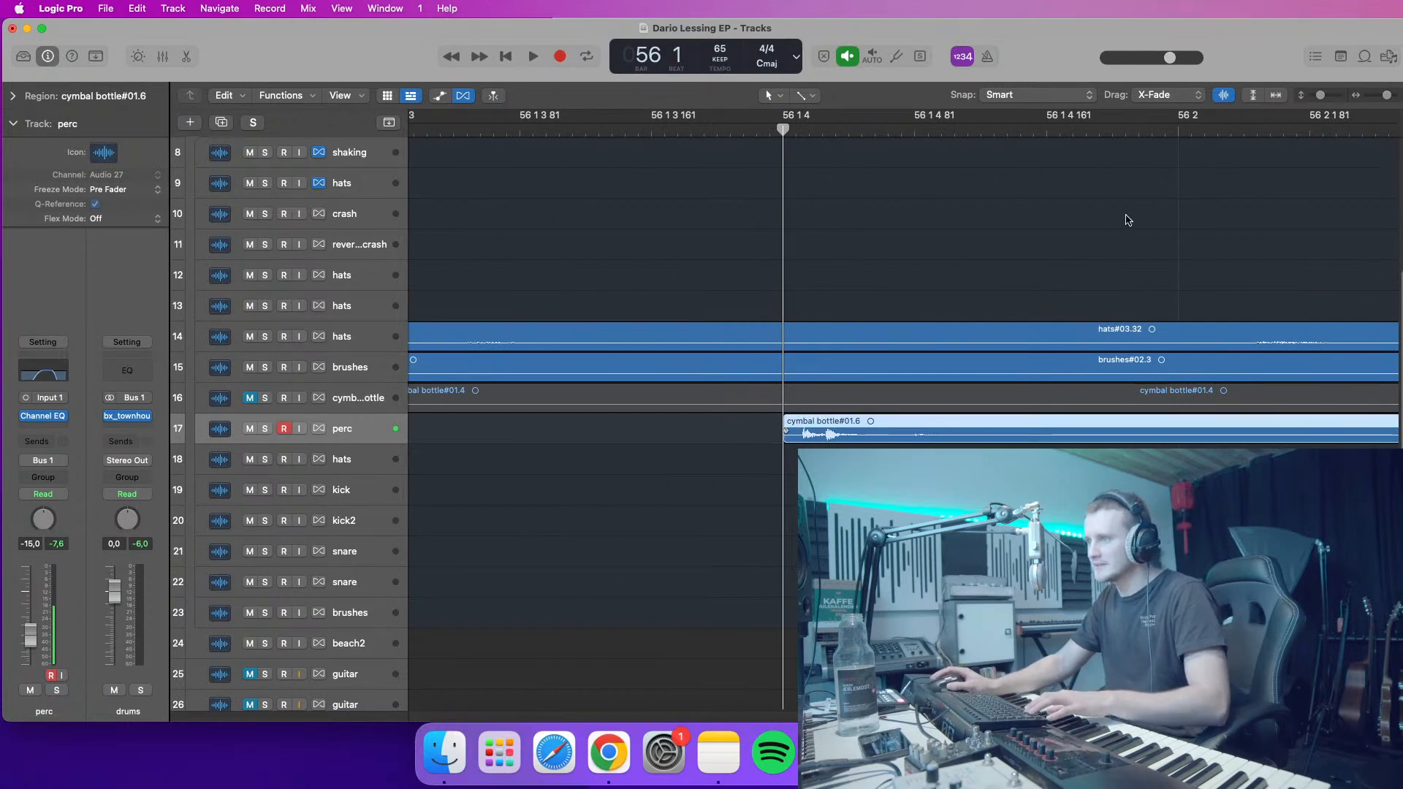
click(1385, 96)
drag(895, 438, 856, 439)
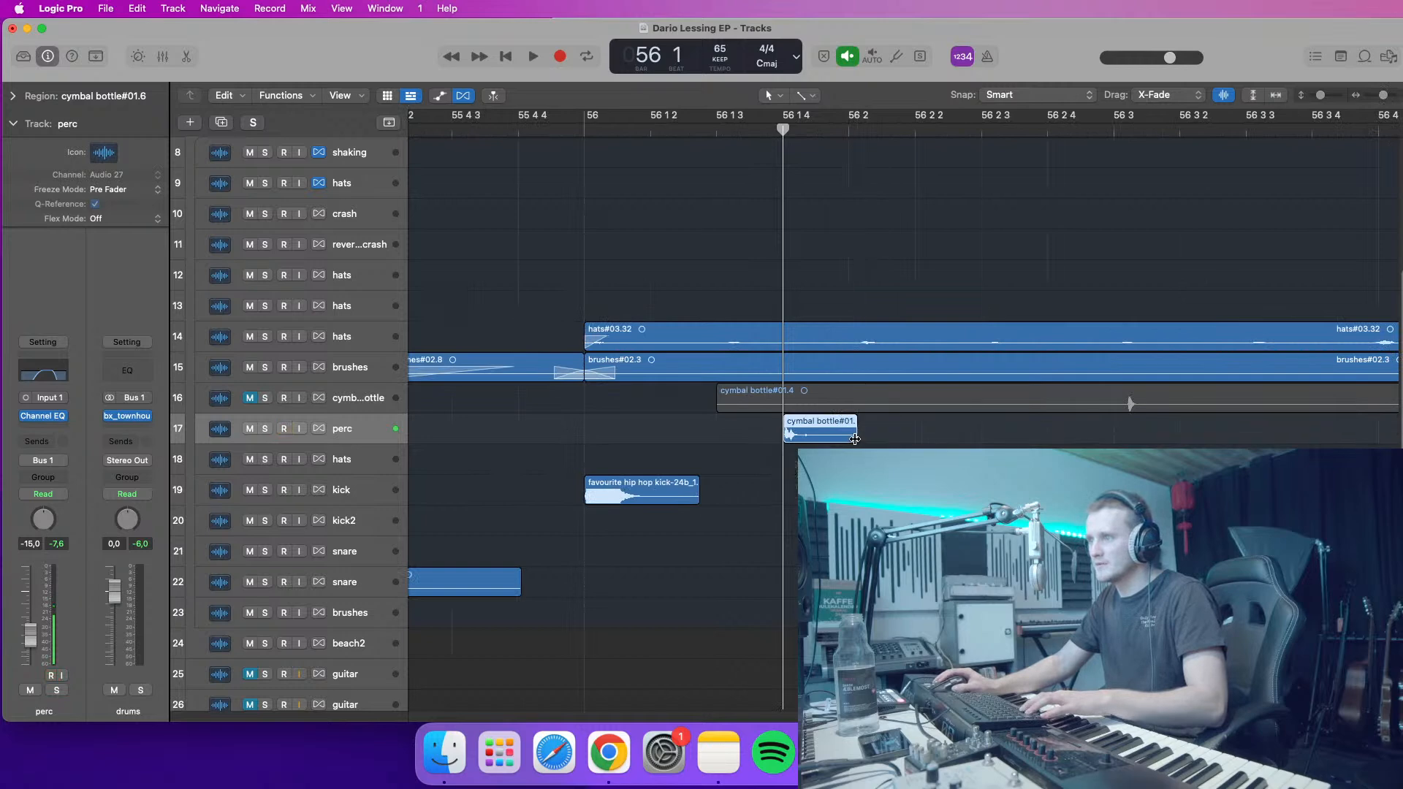
- Pan the perc track to -13 while playing the transition around bar 56
click(511, 130)
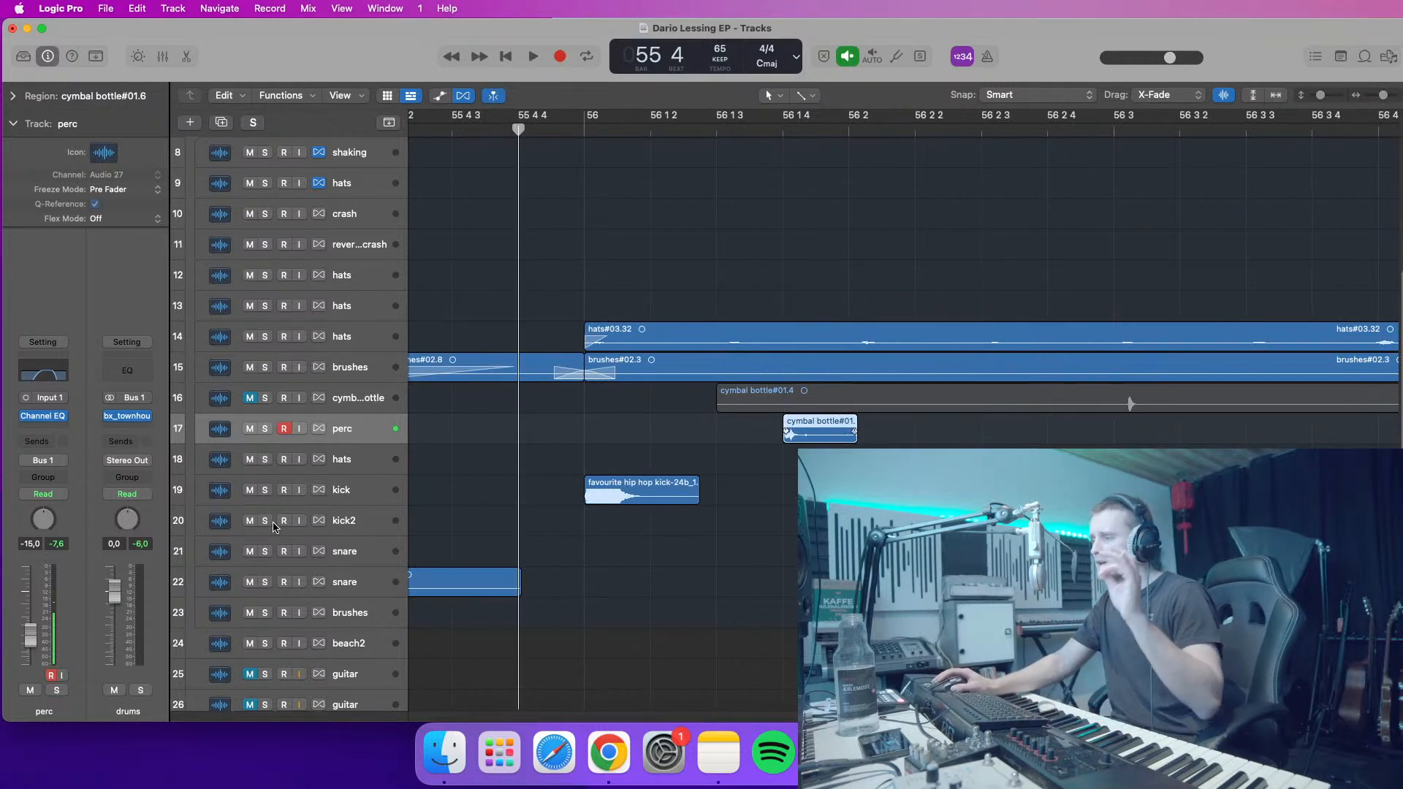
key(space)
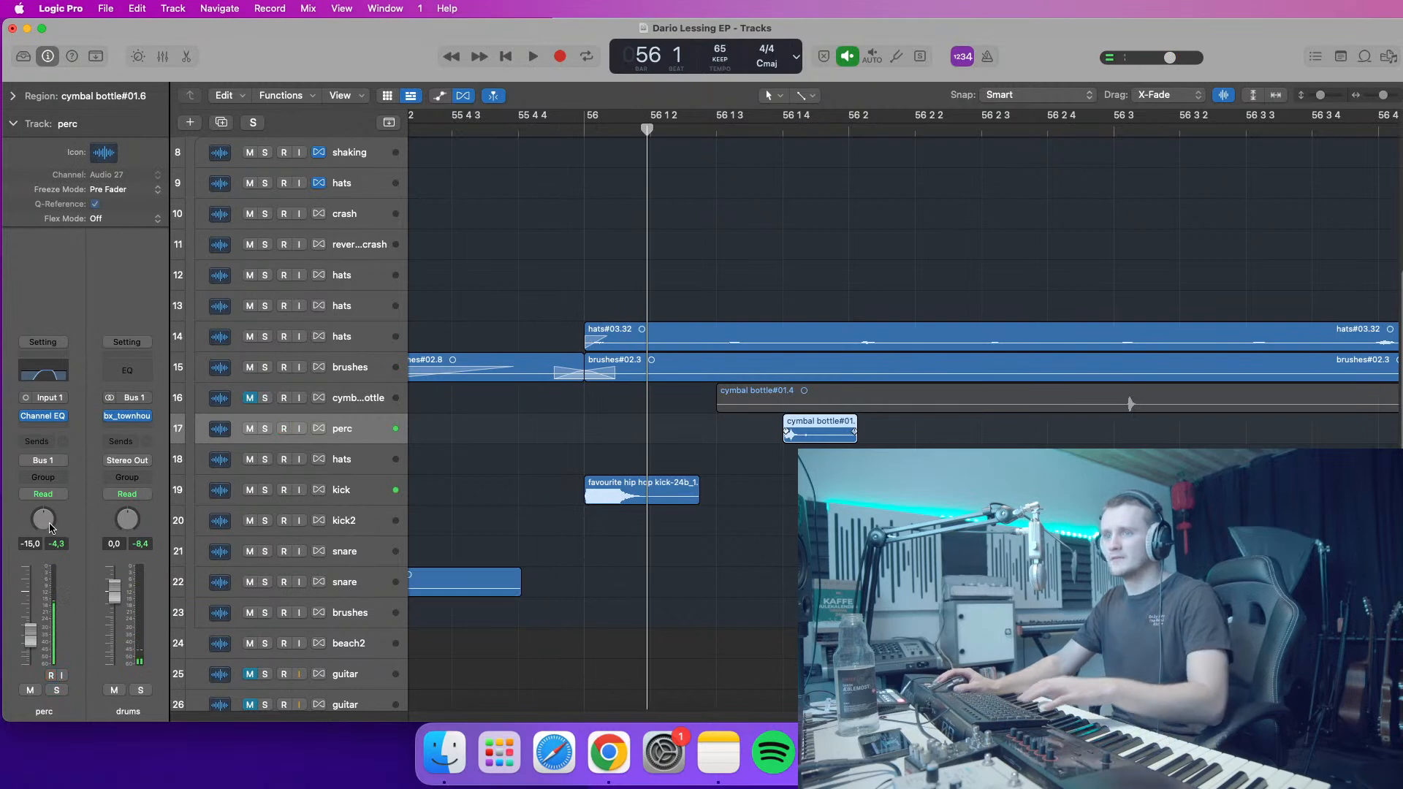
click(581, 125)
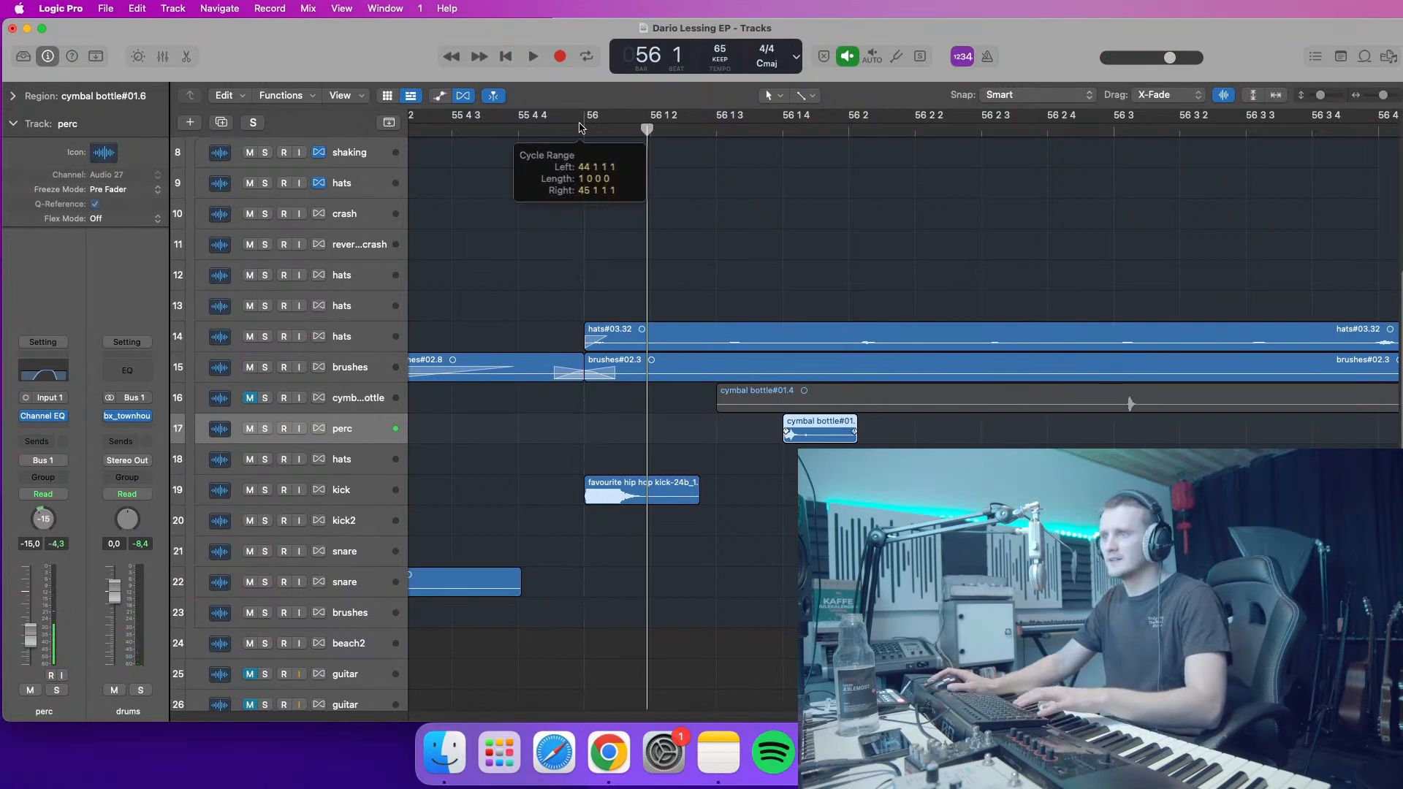
key(space)
click(579, 128)
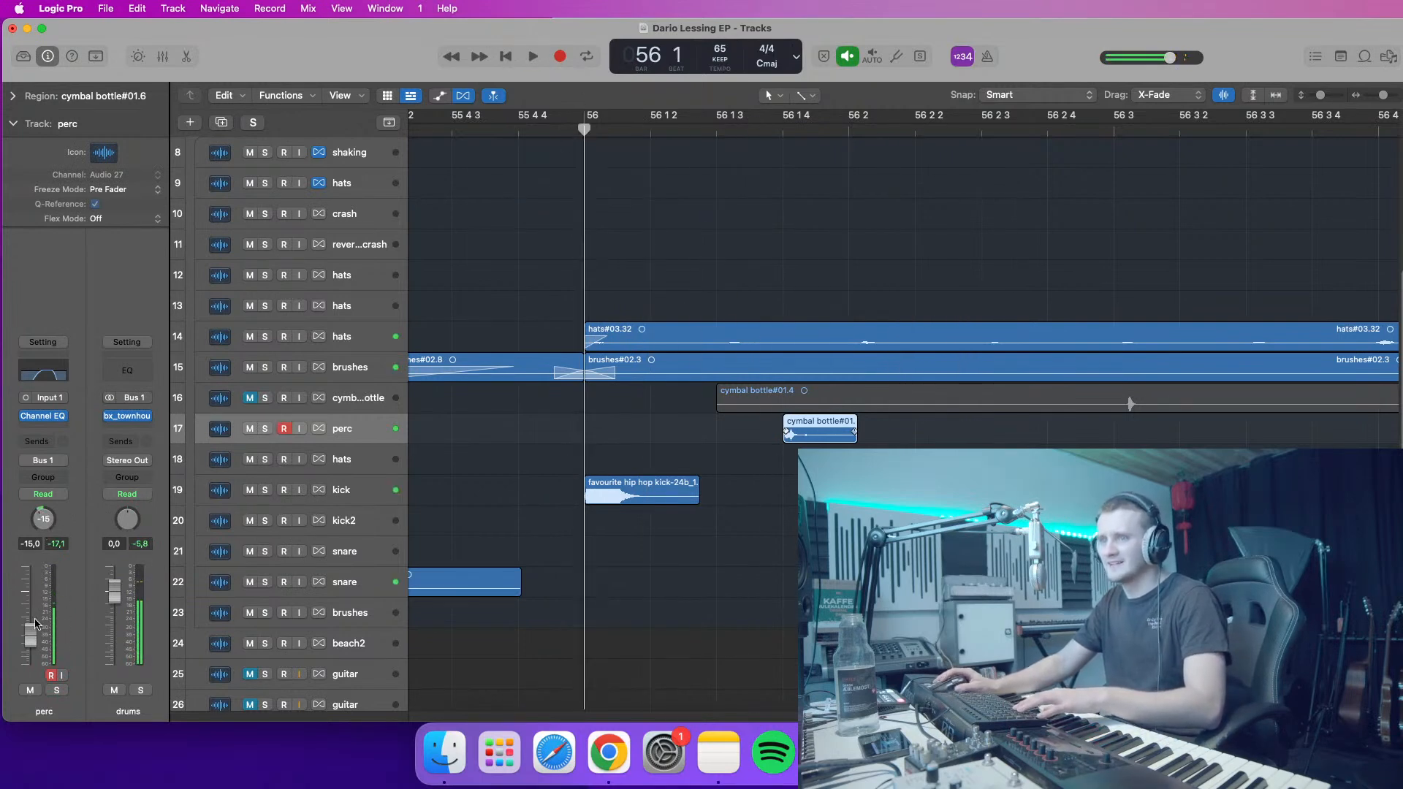
right_click(45, 520)
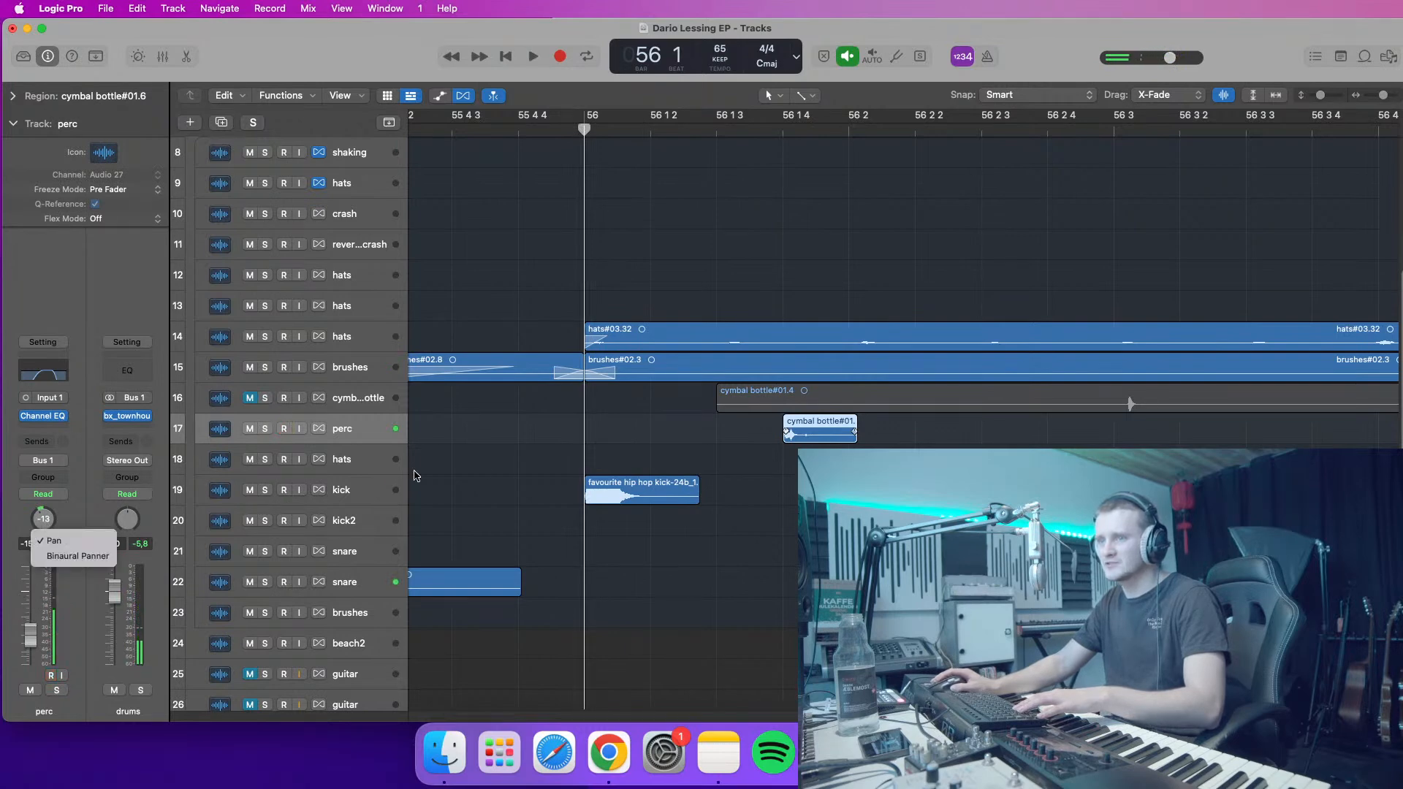
click(502, 469)
key(space)
key(space)
- Lower the perc EQ's high-cut frequency slightly during playback, close the EQ and replay from bar 56
click(51, 377)
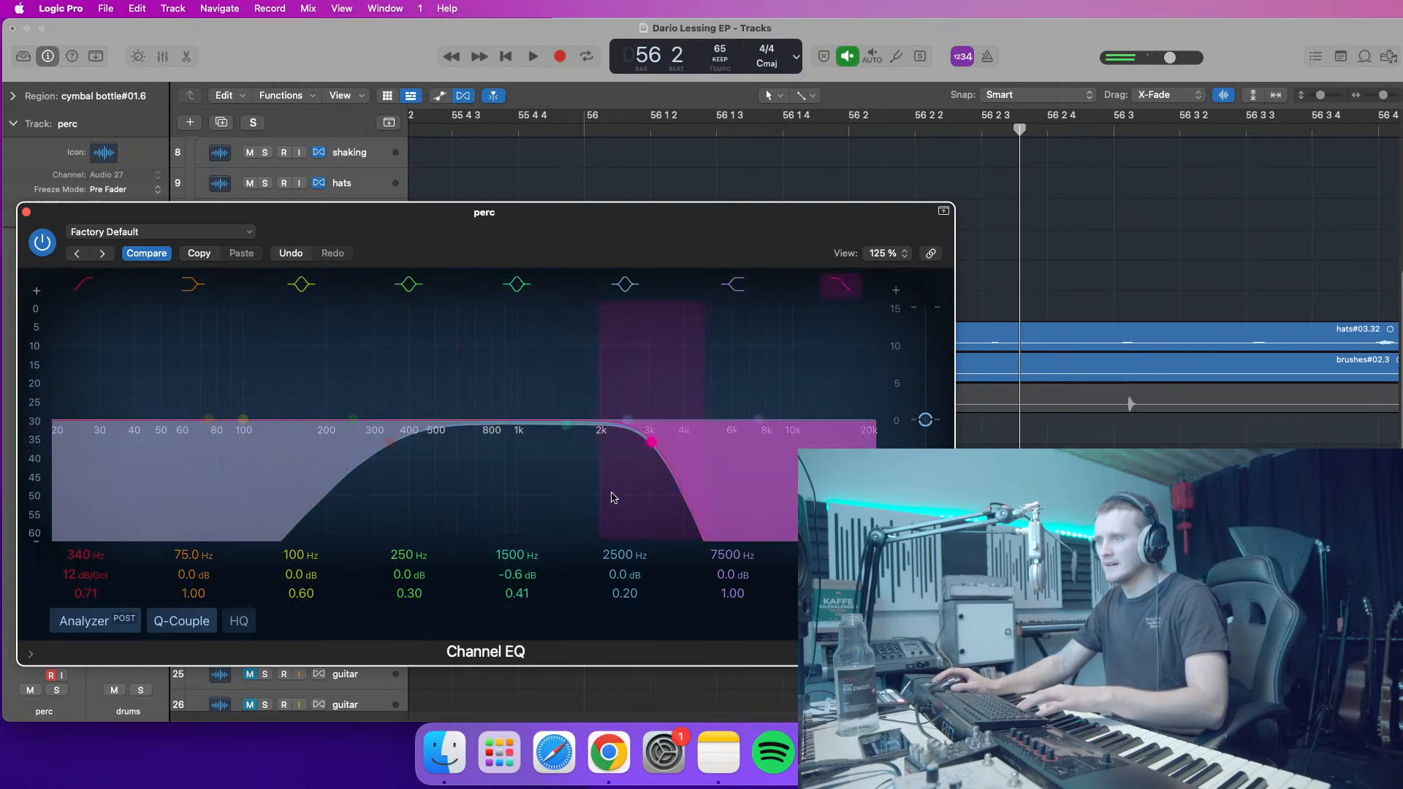
key(space)
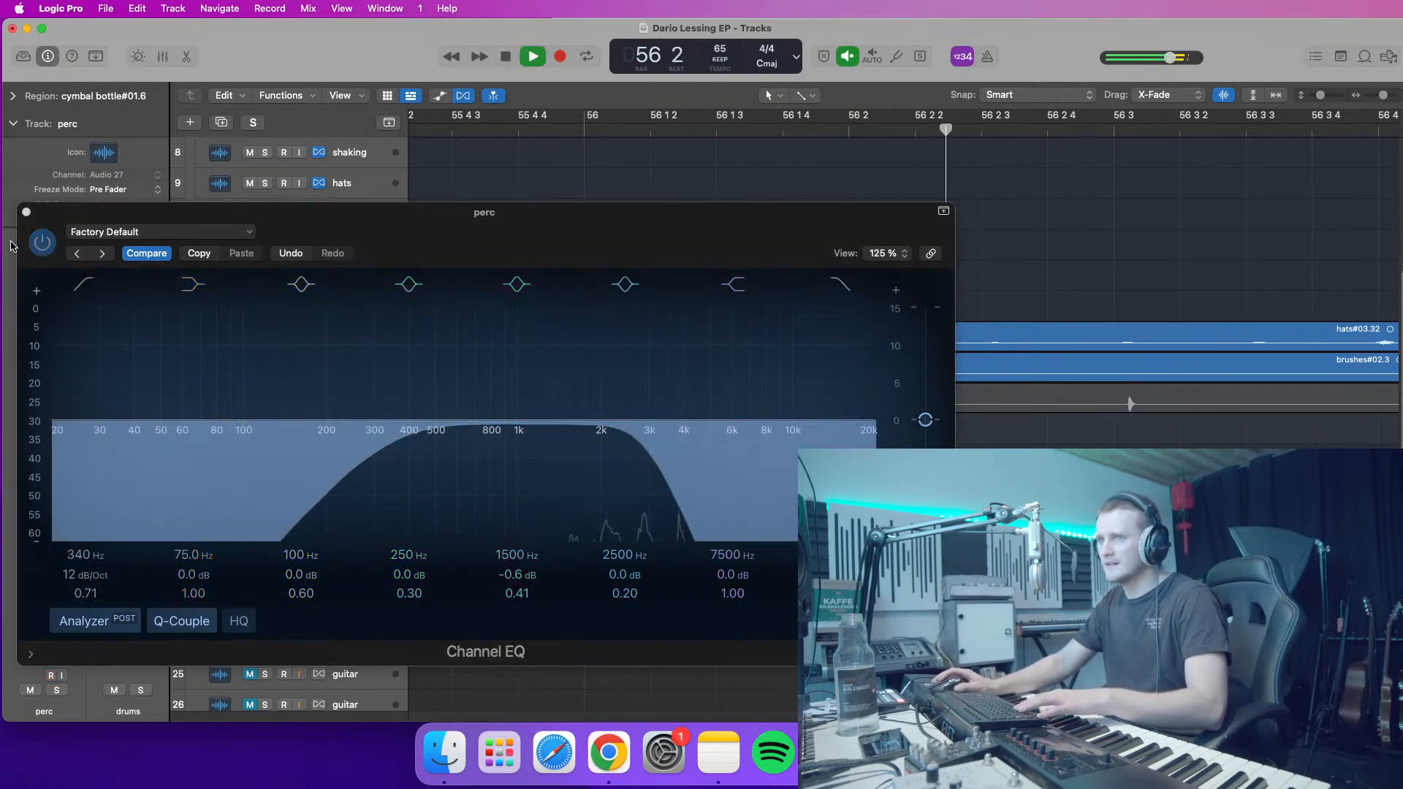
key(space)
click(26, 212)
click(577, 128)
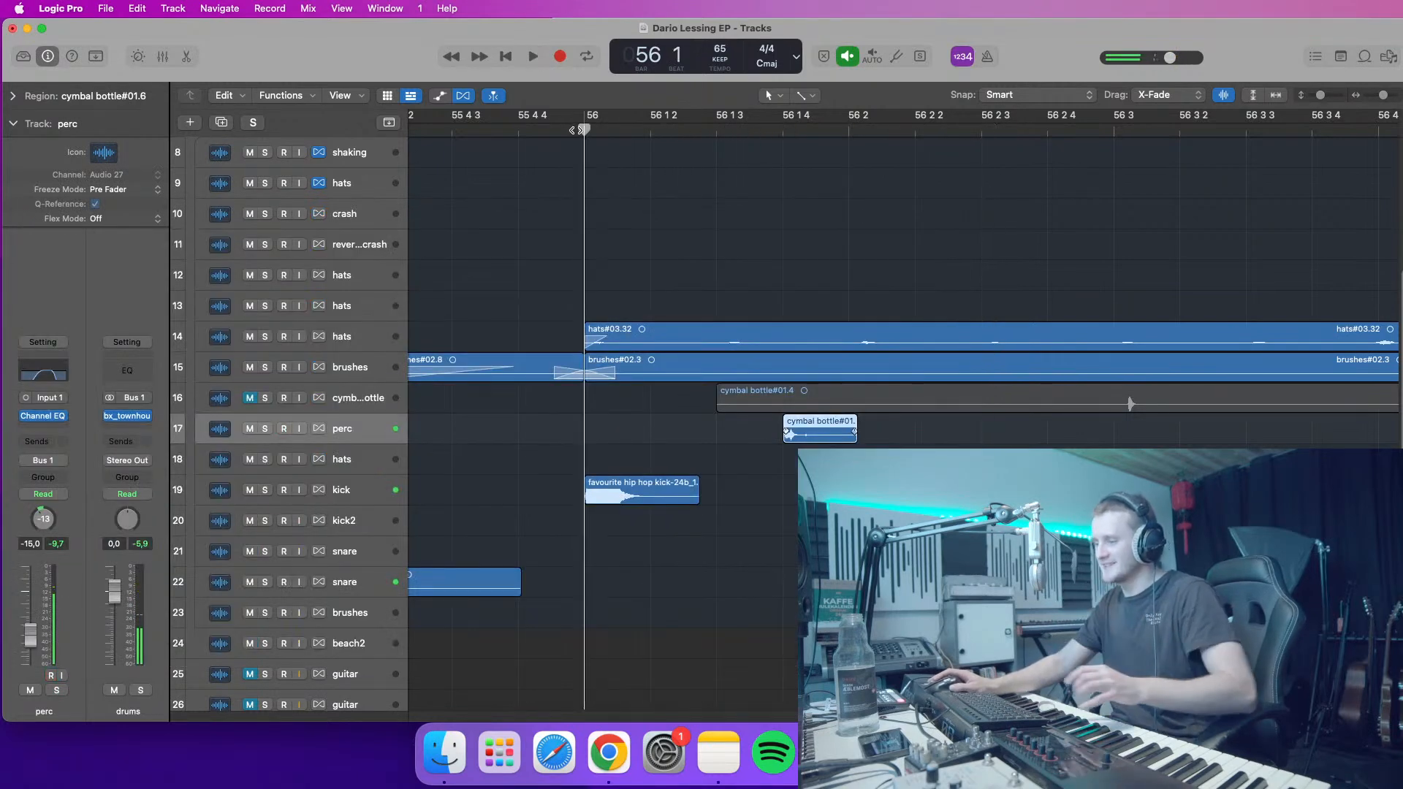
key(space)
- Unmute the cymbal bottle track, duplicate it, and move the take's last region onto the duplicate track at bar 56
click(249, 397)
drag(1387, 100, 1366, 119)
click(343, 403)
key(super+d)
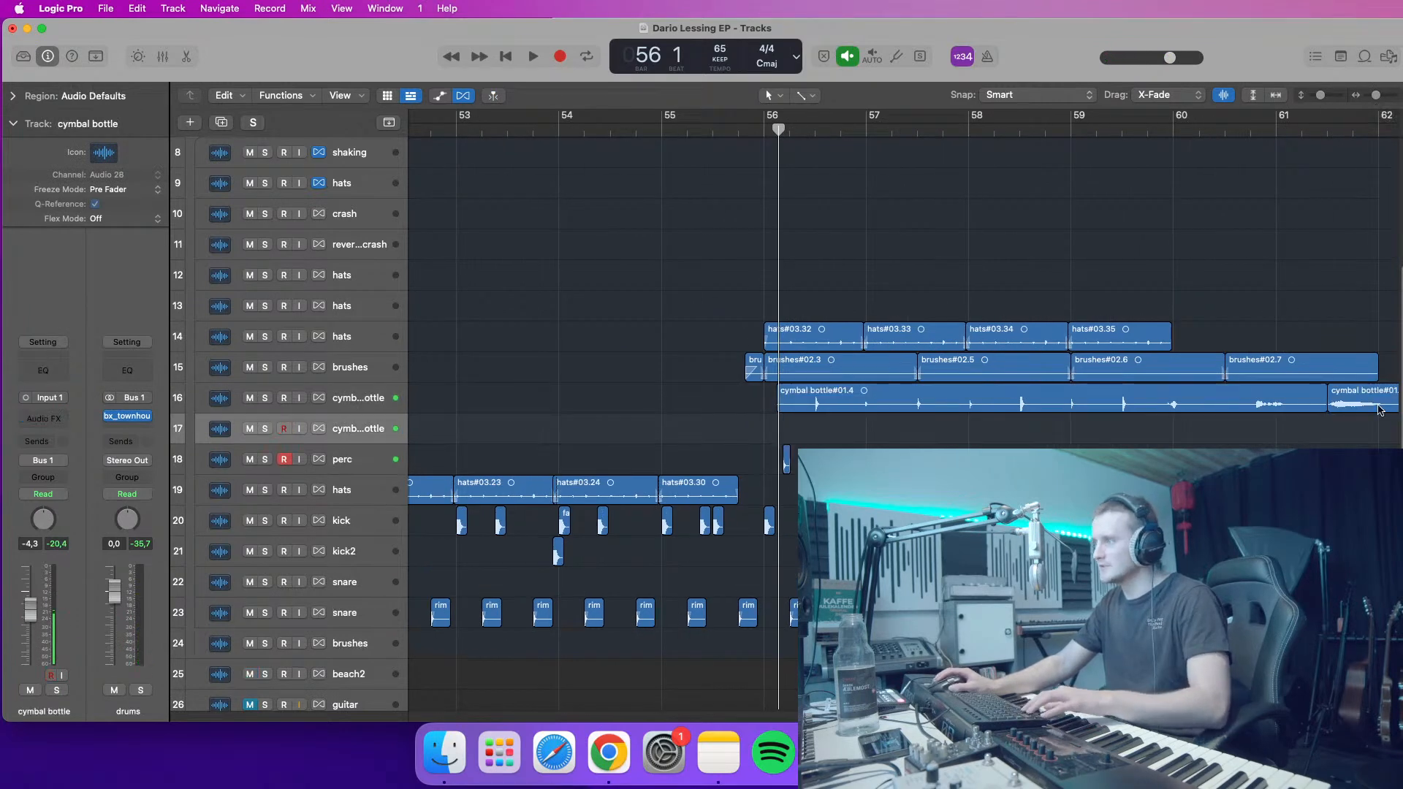
click(1361, 402)
drag(1361, 403, 797, 429)
click(748, 129)
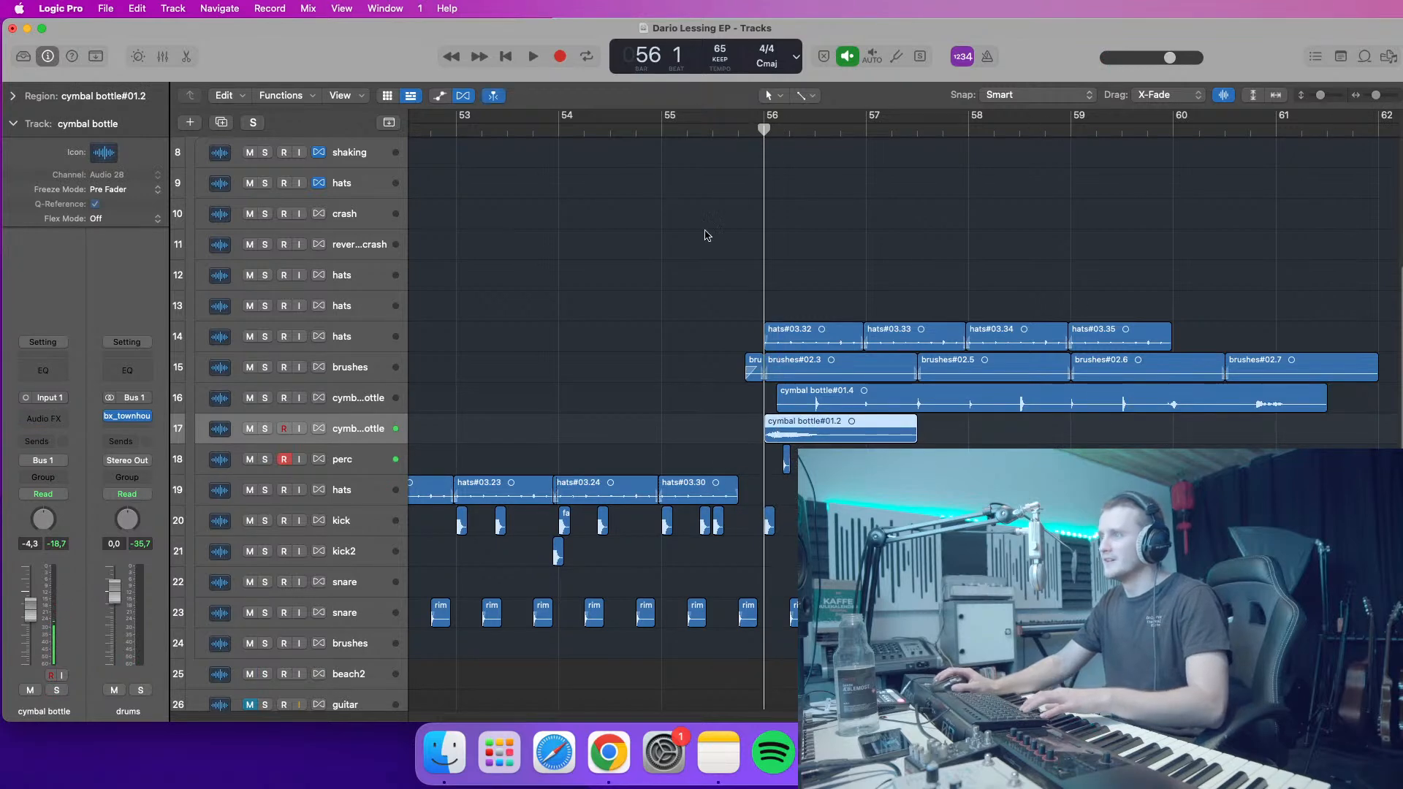
- Mute the original cymbal bottle track, rename the duplicate track as cymbal and play it from bar 56
click(254, 397)
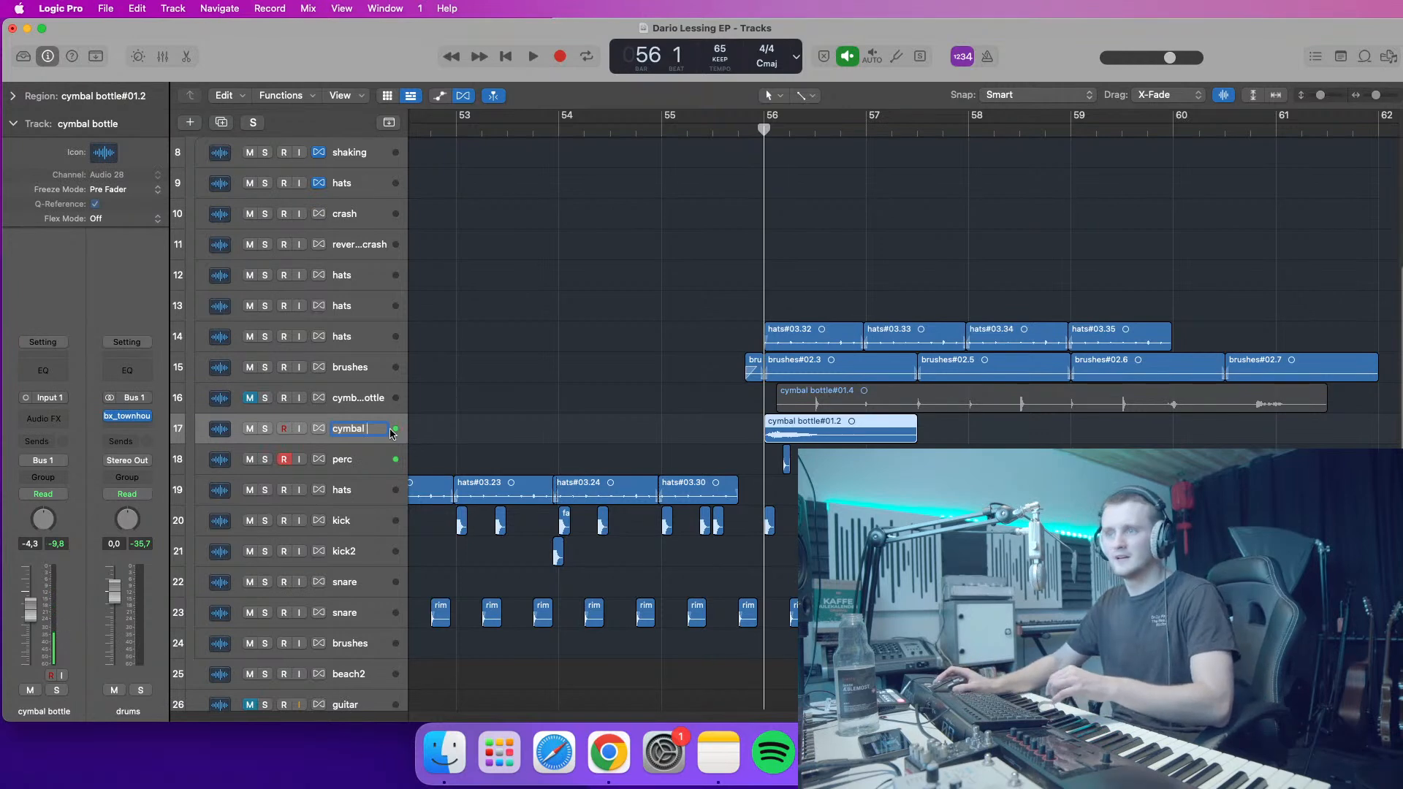
key(Return)
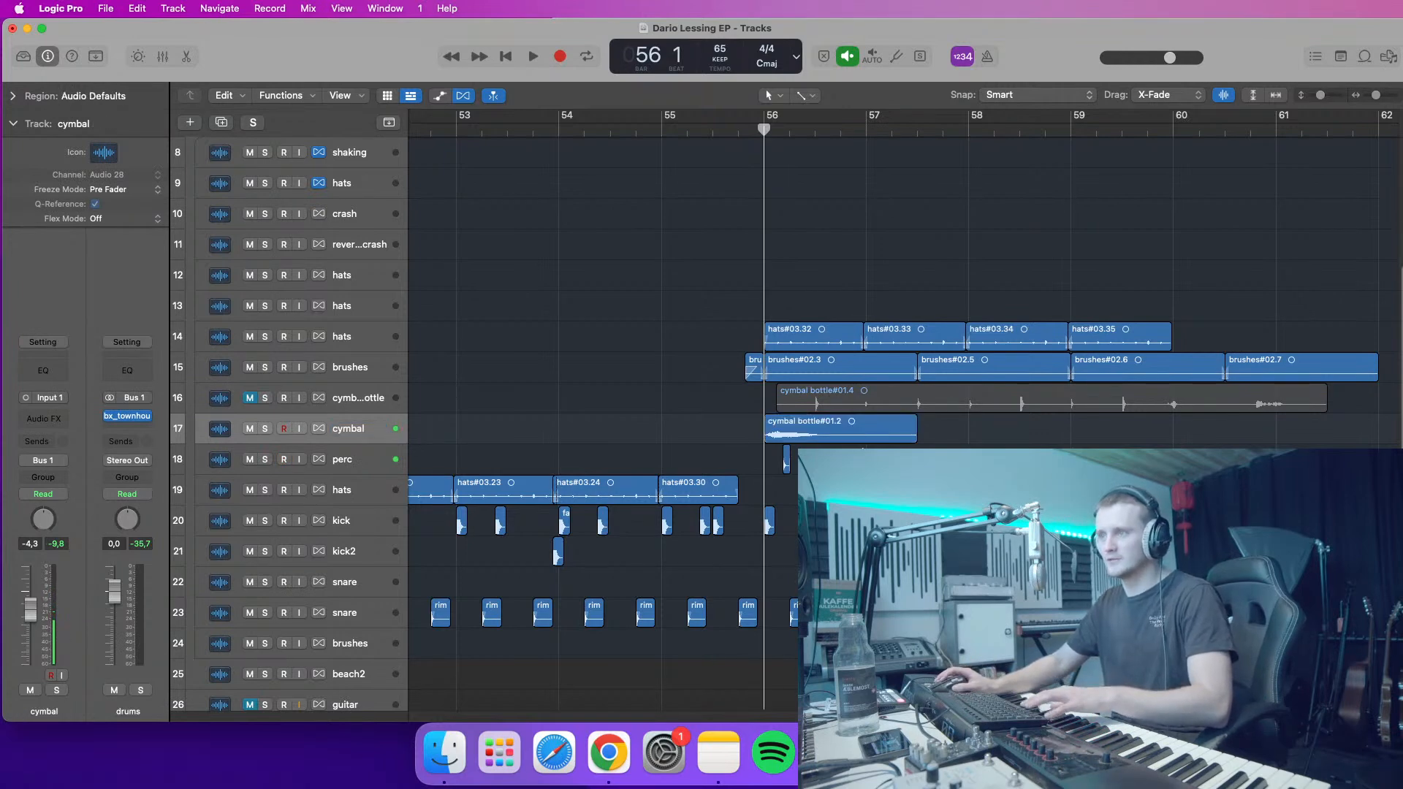
key(space)
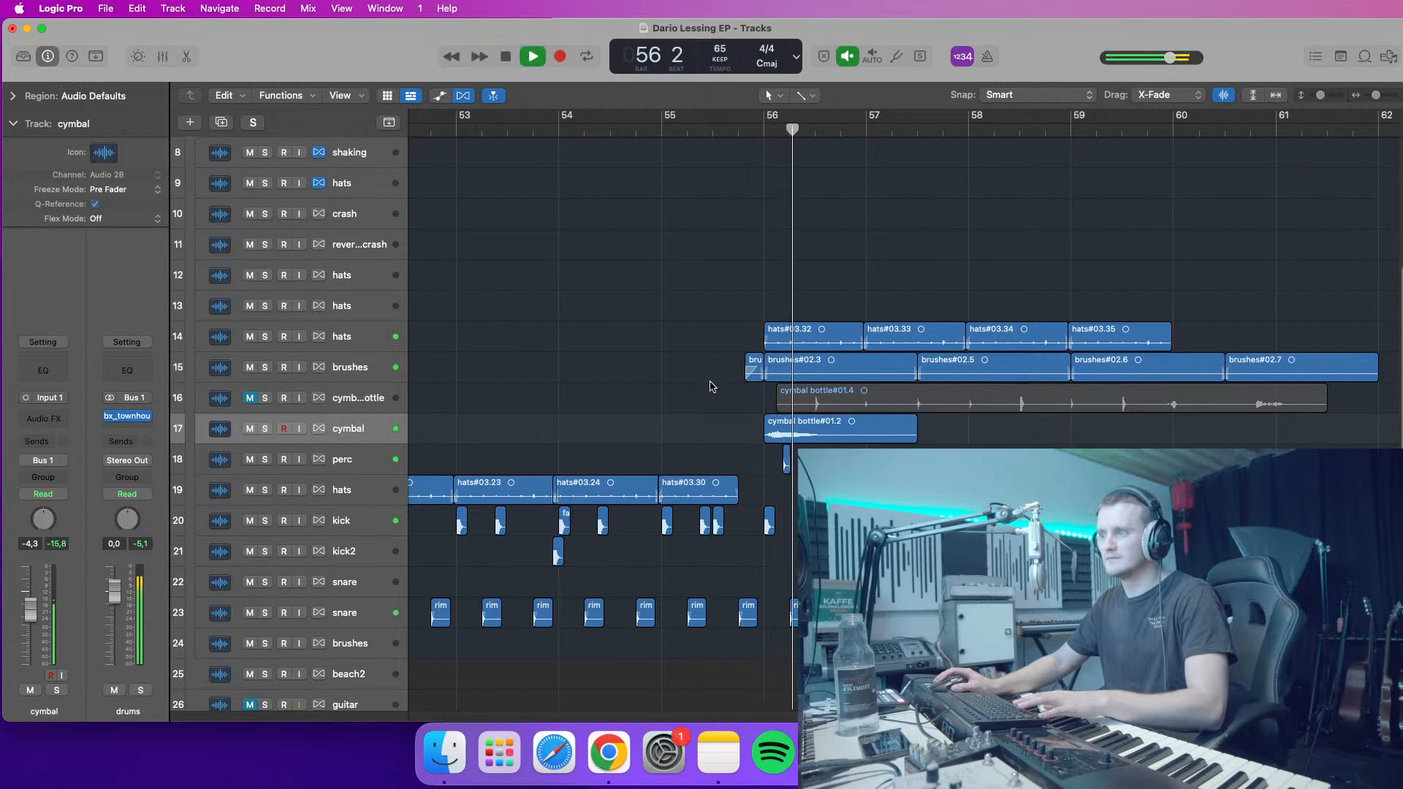
key(space)
- Play the lead-in from bar 55 and nudge the cymbal region to start slightly before bar 56
click(715, 131)
key(space)
drag(1376, 97, 1383, 106)
drag(1087, 439, 1062, 439)
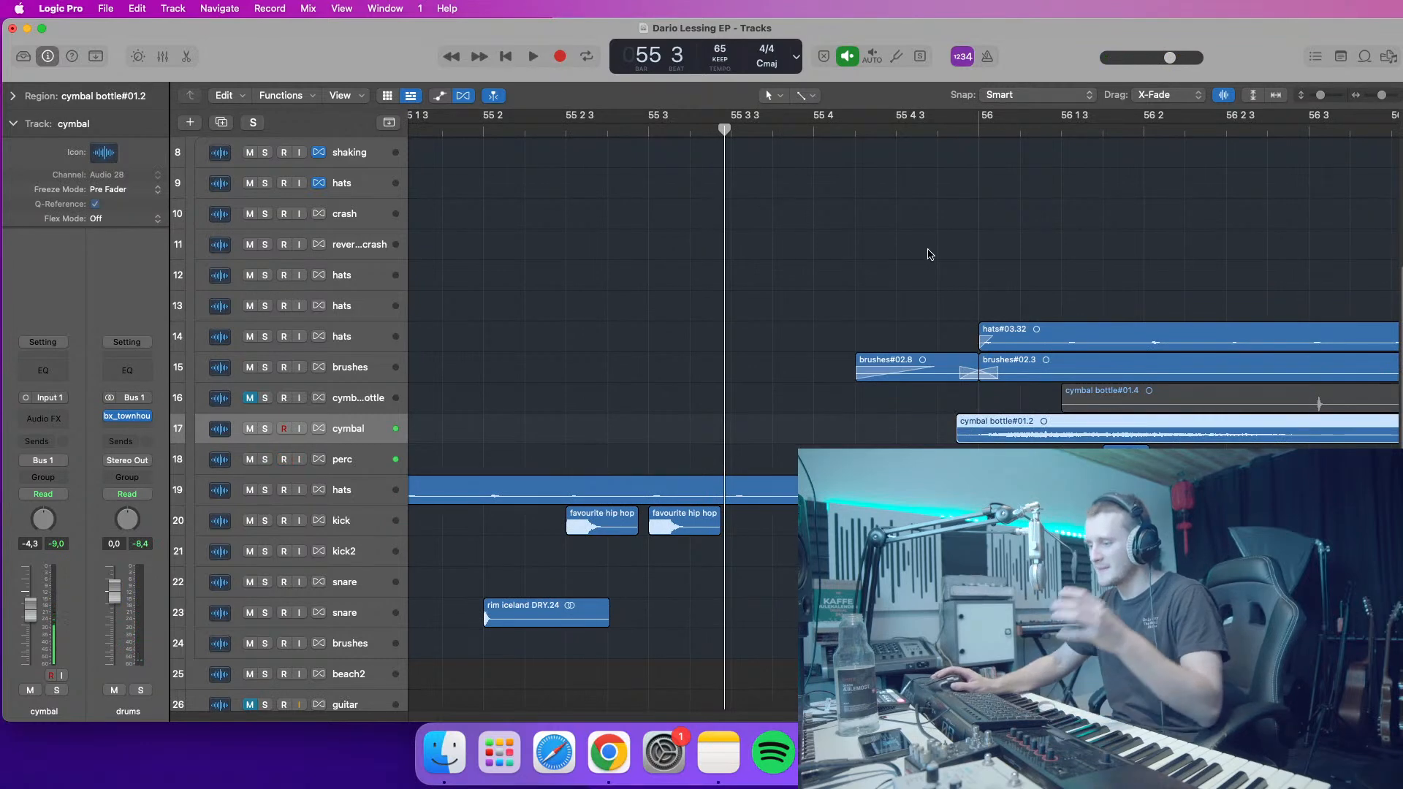
- Add a Channel EQ to the cymbal track with a low cut at 328 Hz and a high cut
click(43, 371)
click(643, 283)
click(643, 283)
click(642, 291)
drag(638, 406, 936, 468)
click(1396, 282)
drag(1392, 380, 1304, 336)
drag(1245, 234, 691, 153)
- Narrow the cymbal EQ during playback by raising the low cut to 1810 Hz and lowering the high cut, and close it
key(space)
drag(762, 367, 748, 358)
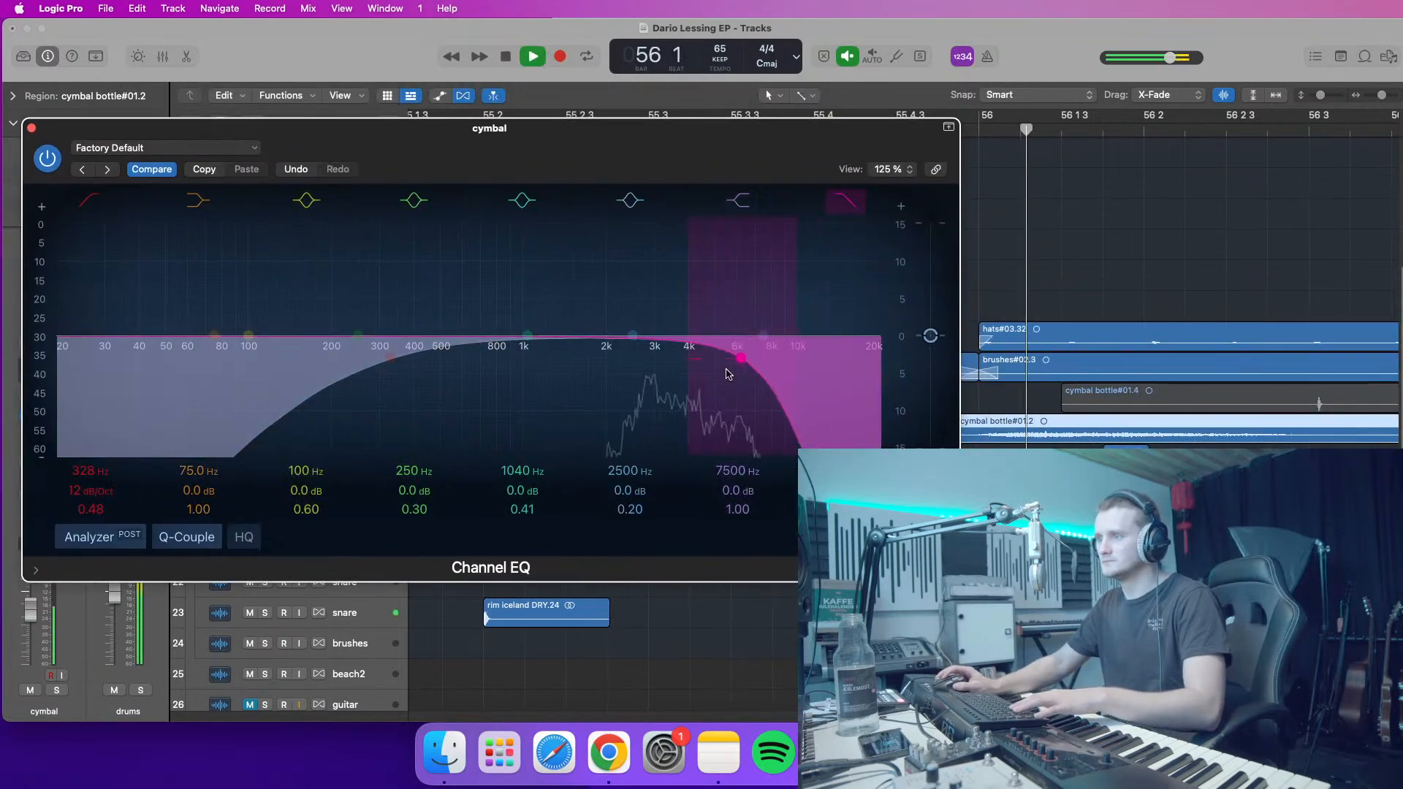
drag(415, 402, 618, 401)
drag(722, 385, 649, 384)
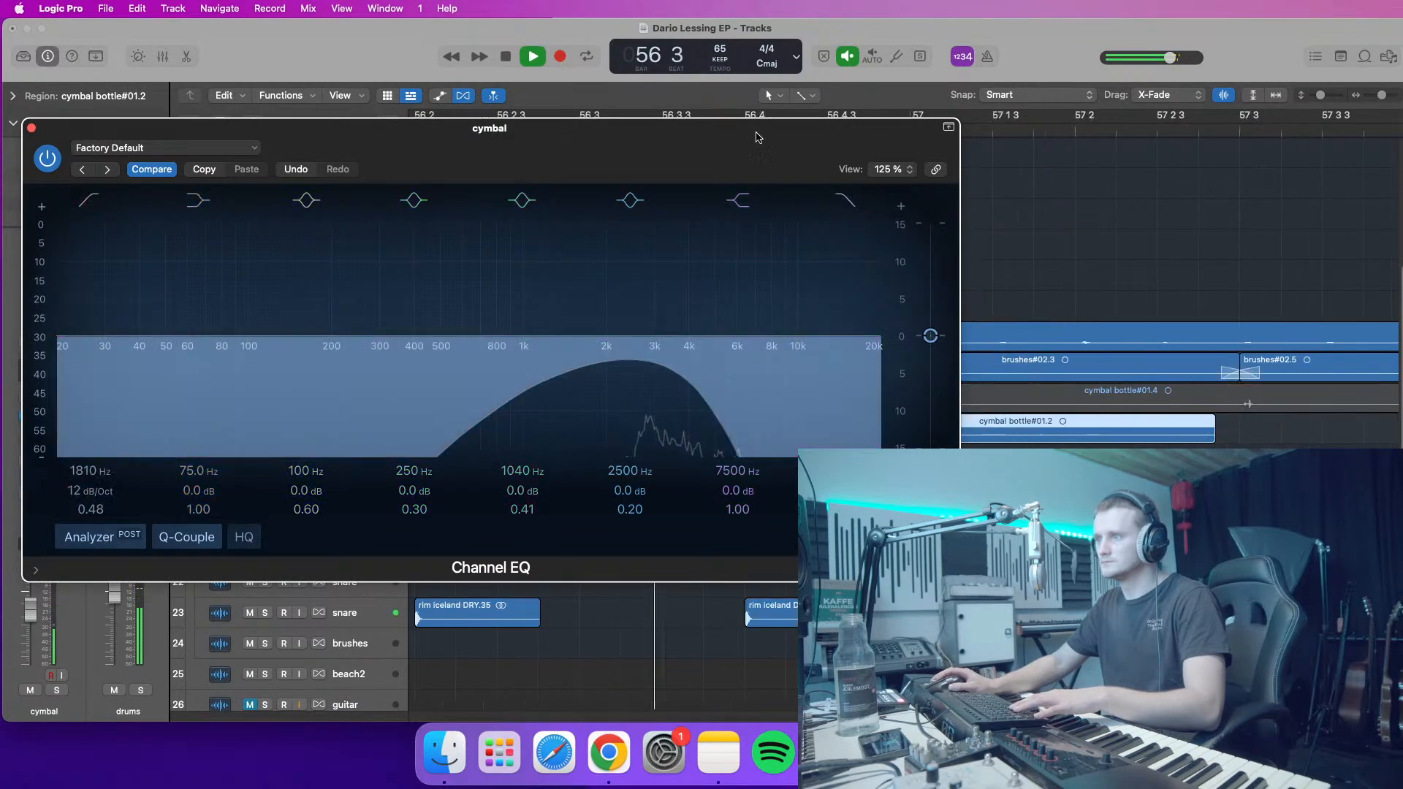
drag(770, 127, 761, 139)
click(657, 96)
key(super+Left)
key(super+Left)
key(super+Left)
key(super+Left)
drag(401, 193, 824, 229)
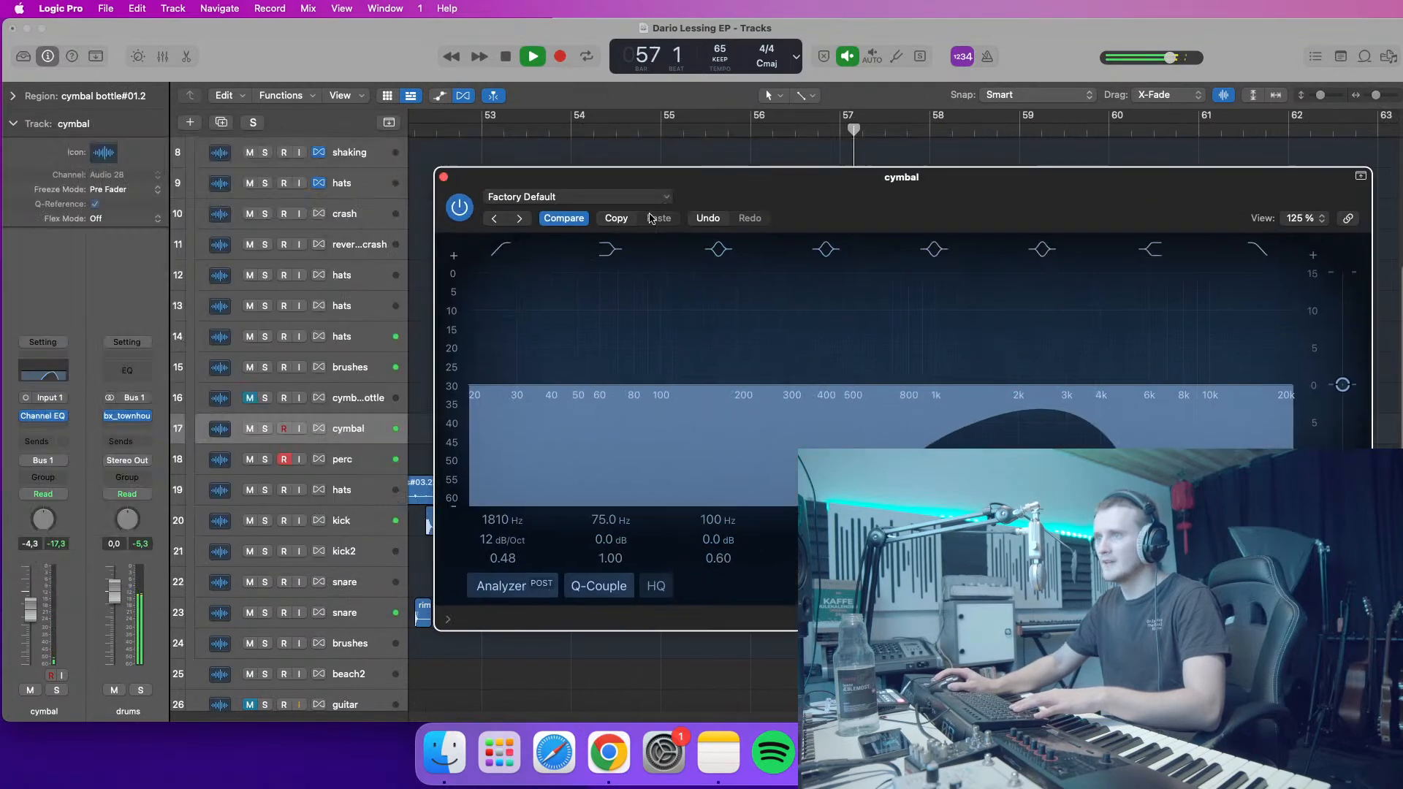
click(444, 177)
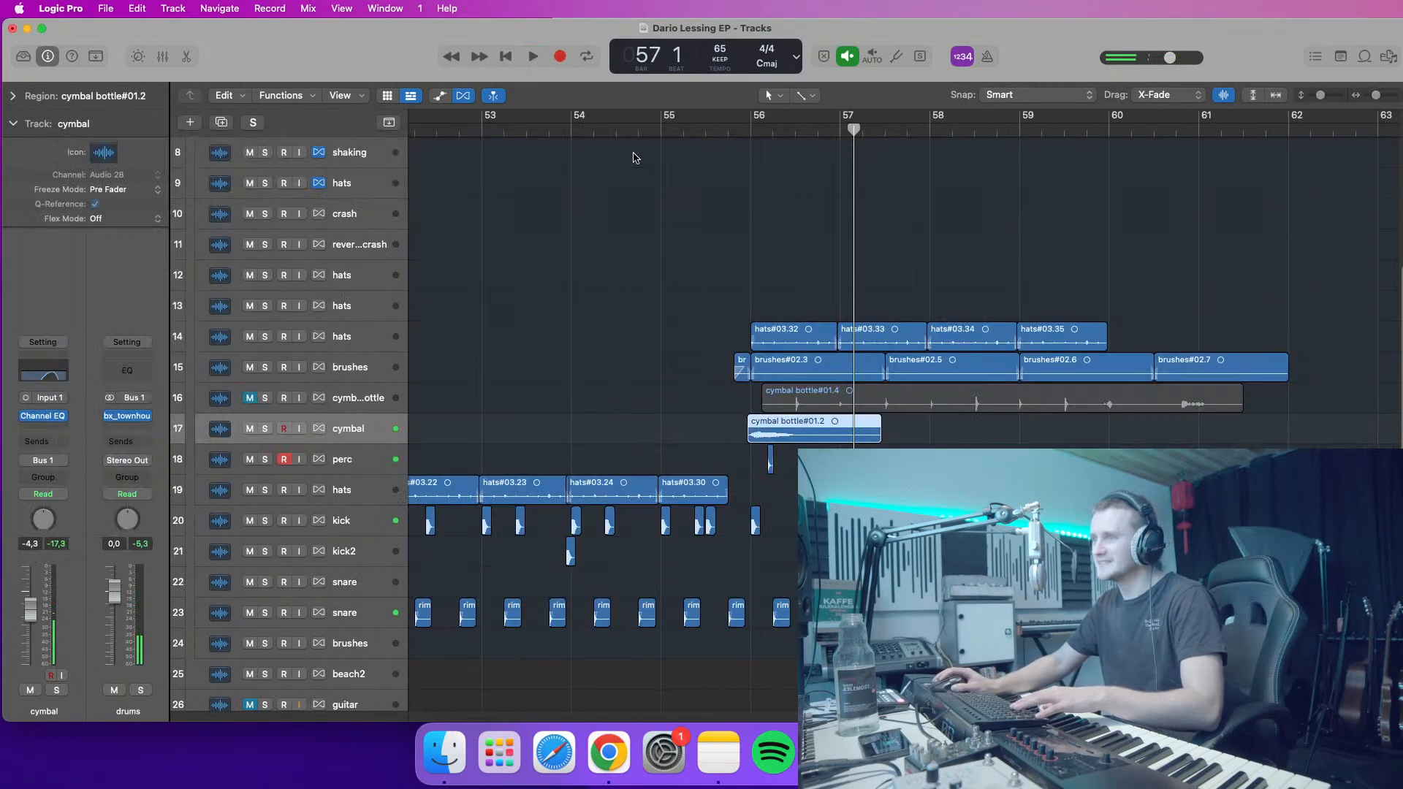
- Play the cymbal hit back and insert the Native Instruments Raum reverb as Mono->Stereo on the cymbal track
click(726, 128)
key(space)
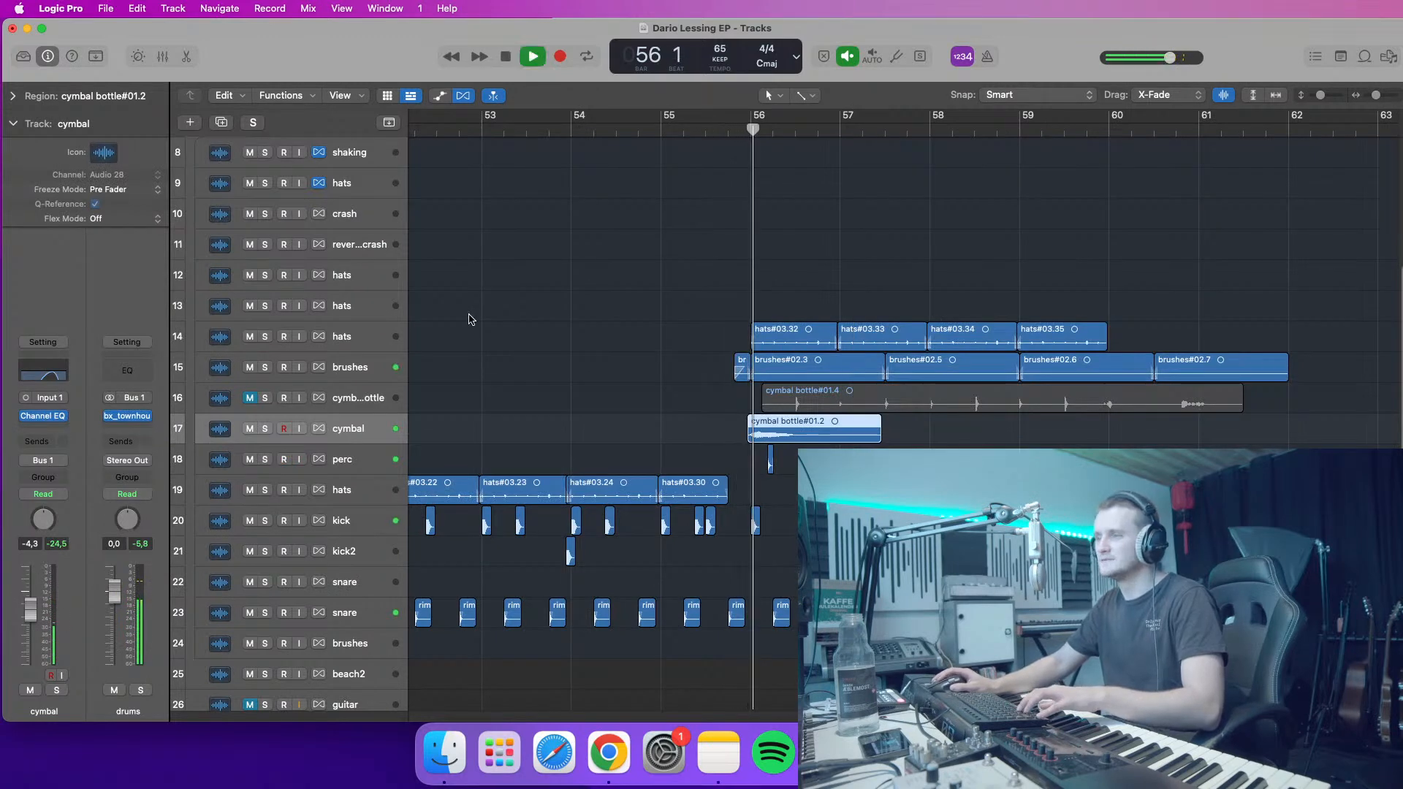
key(space)
click(51, 417)
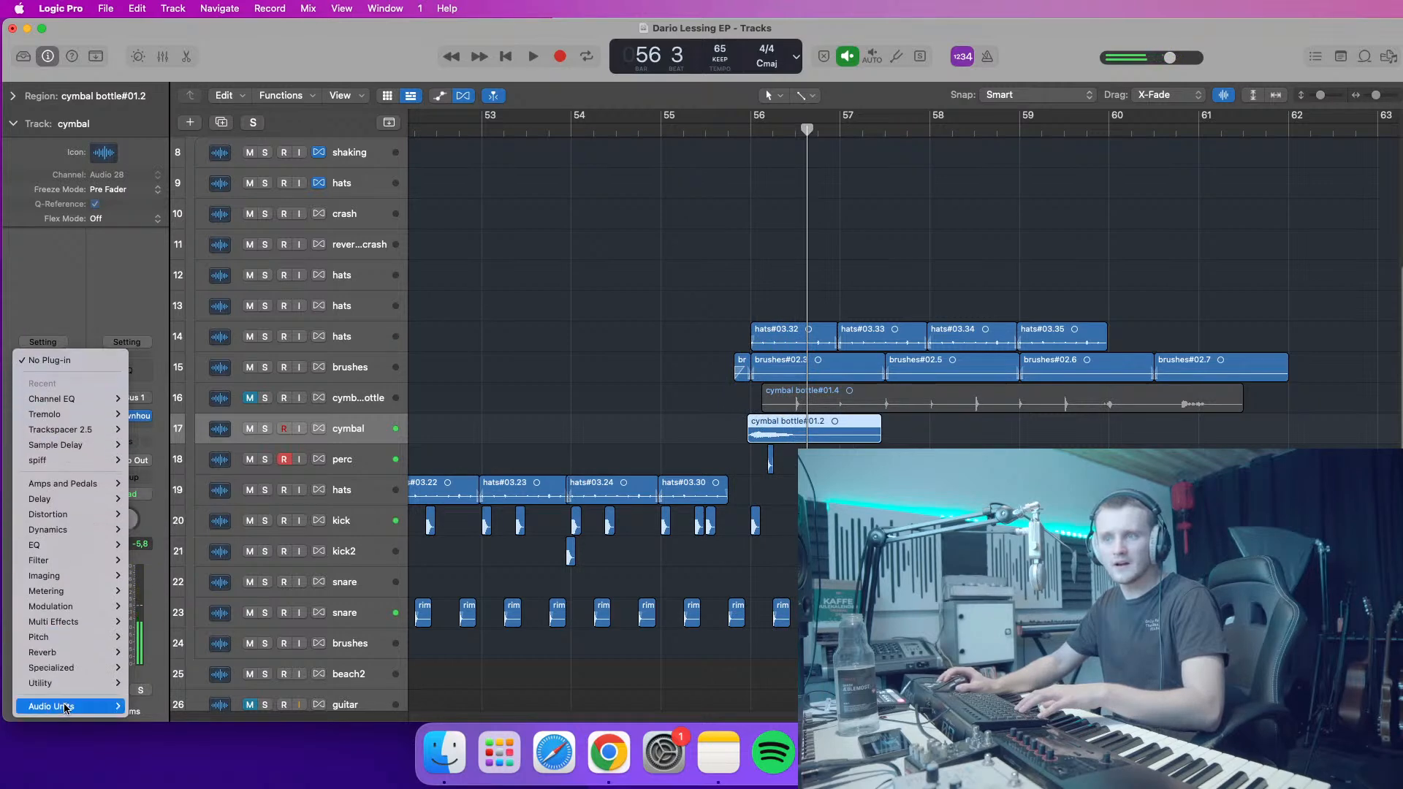
mouse_move(70, 704)
mouse_move(169, 492)
mouse_move(282, 492)
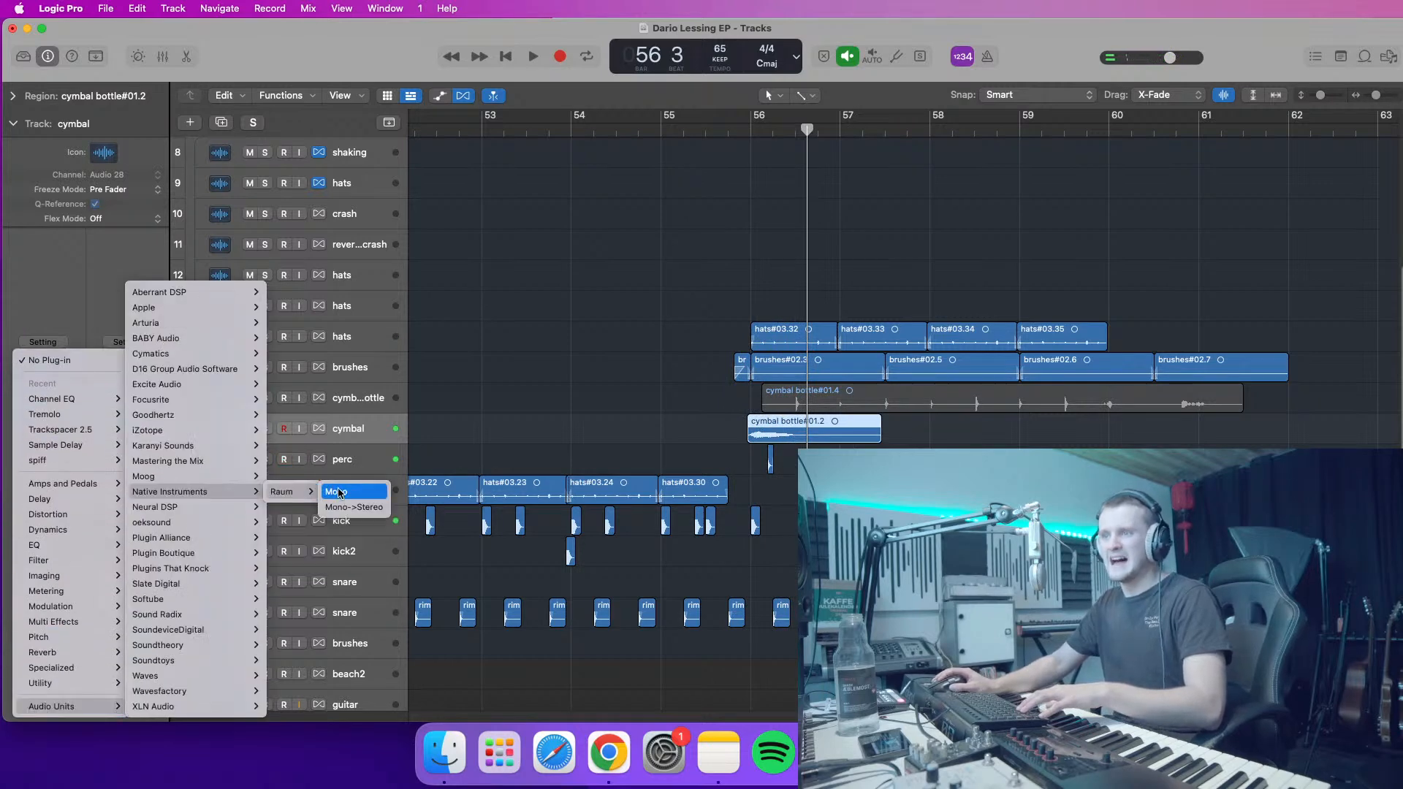
click(340, 508)
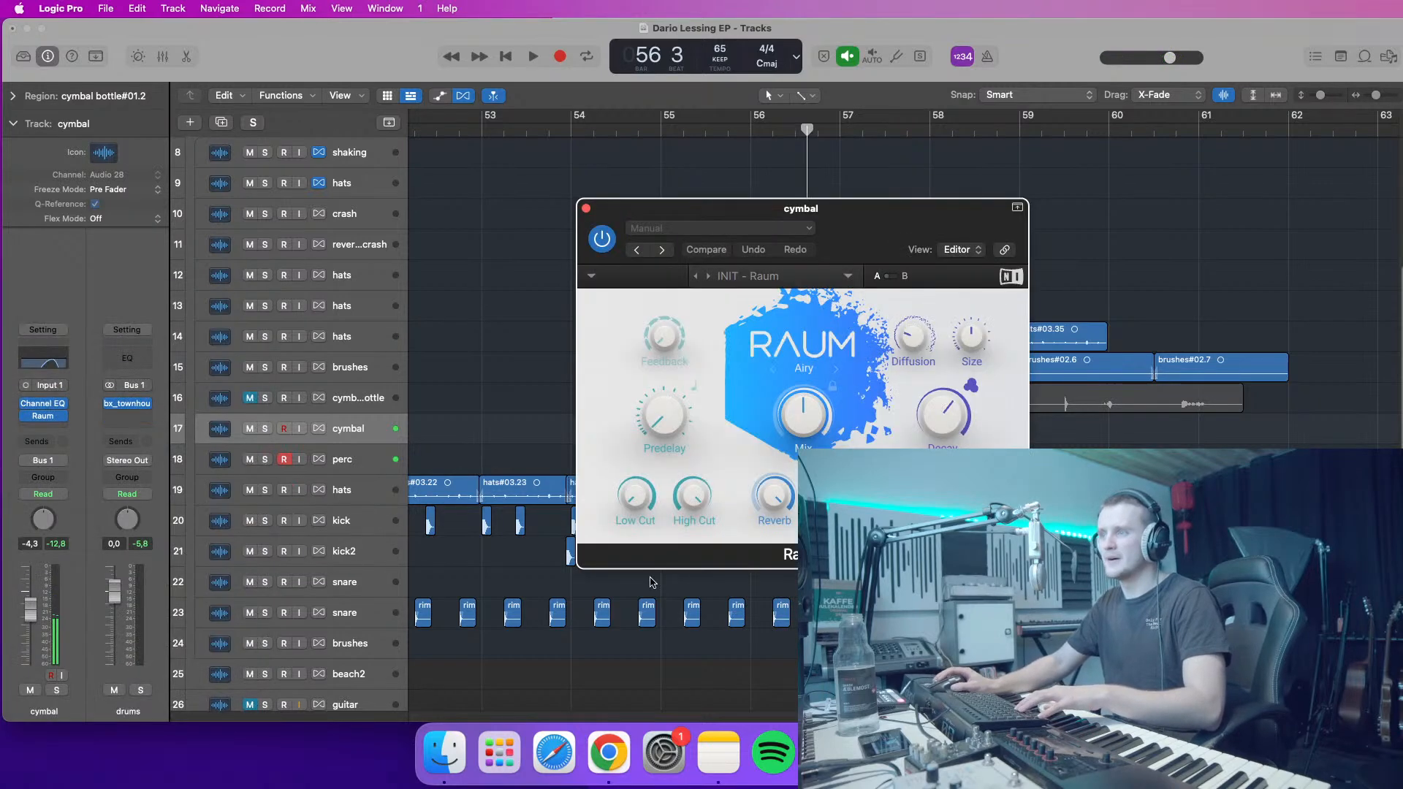
drag(859, 223, 613, 214)
- Lower Raum's High Cut to about the middle of its range while playing the cymbal hit
key(space)
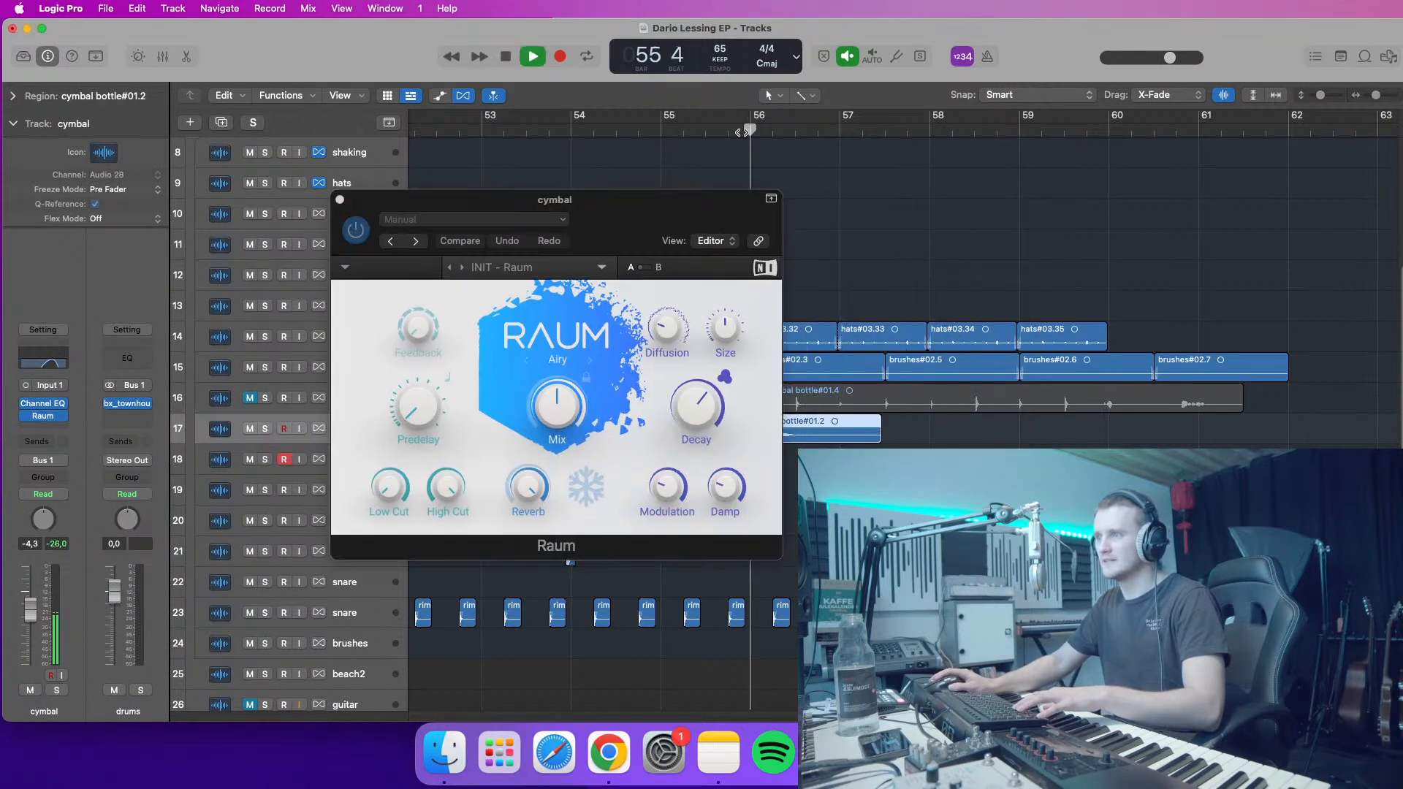
drag(452, 493, 429, 687)
key(space)
drag(667, 222, 528, 224)
drag(756, 132, 744, 135)
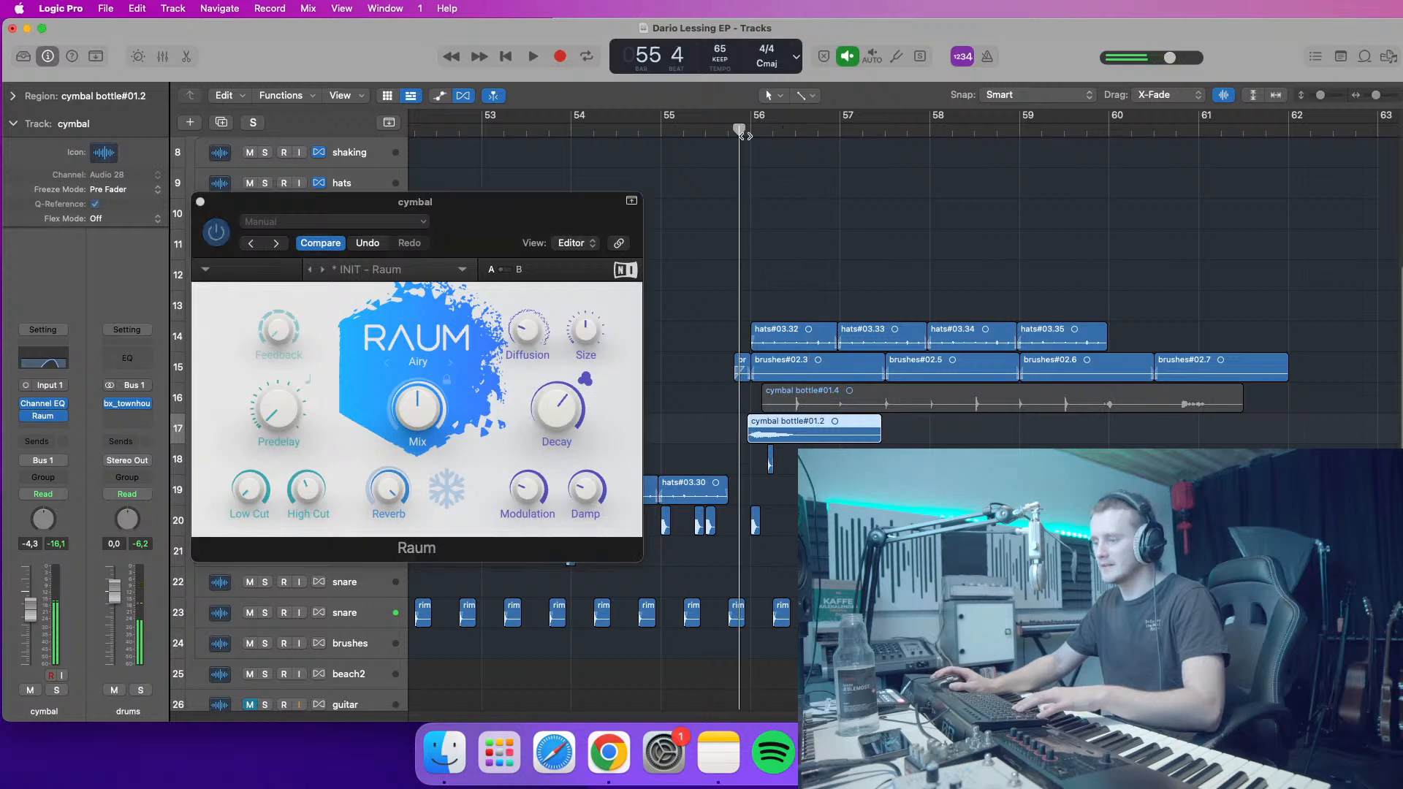
- Set the cymbal region's gain to -10.4 dB, play it back, and close the reverb and region settings
click(28, 101)
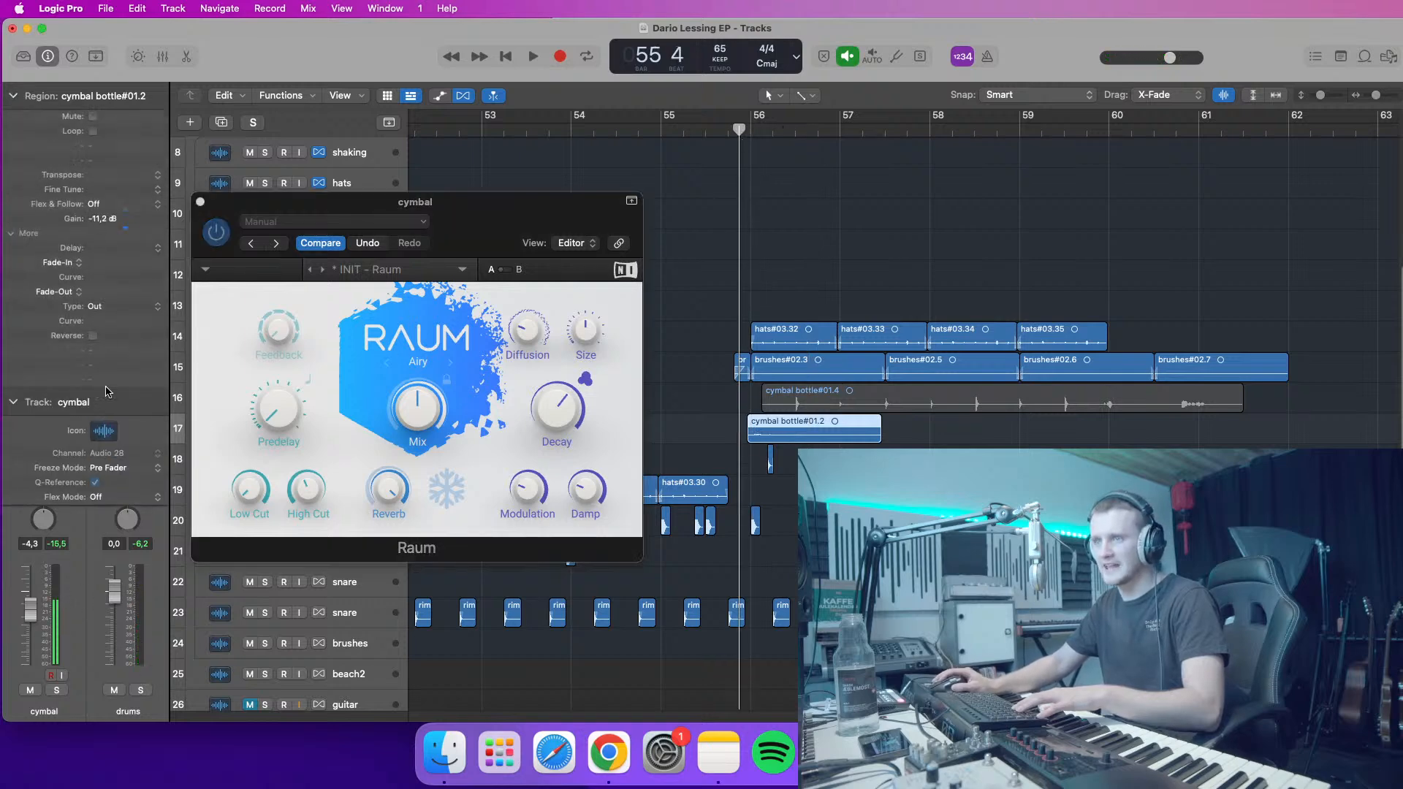
key(space)
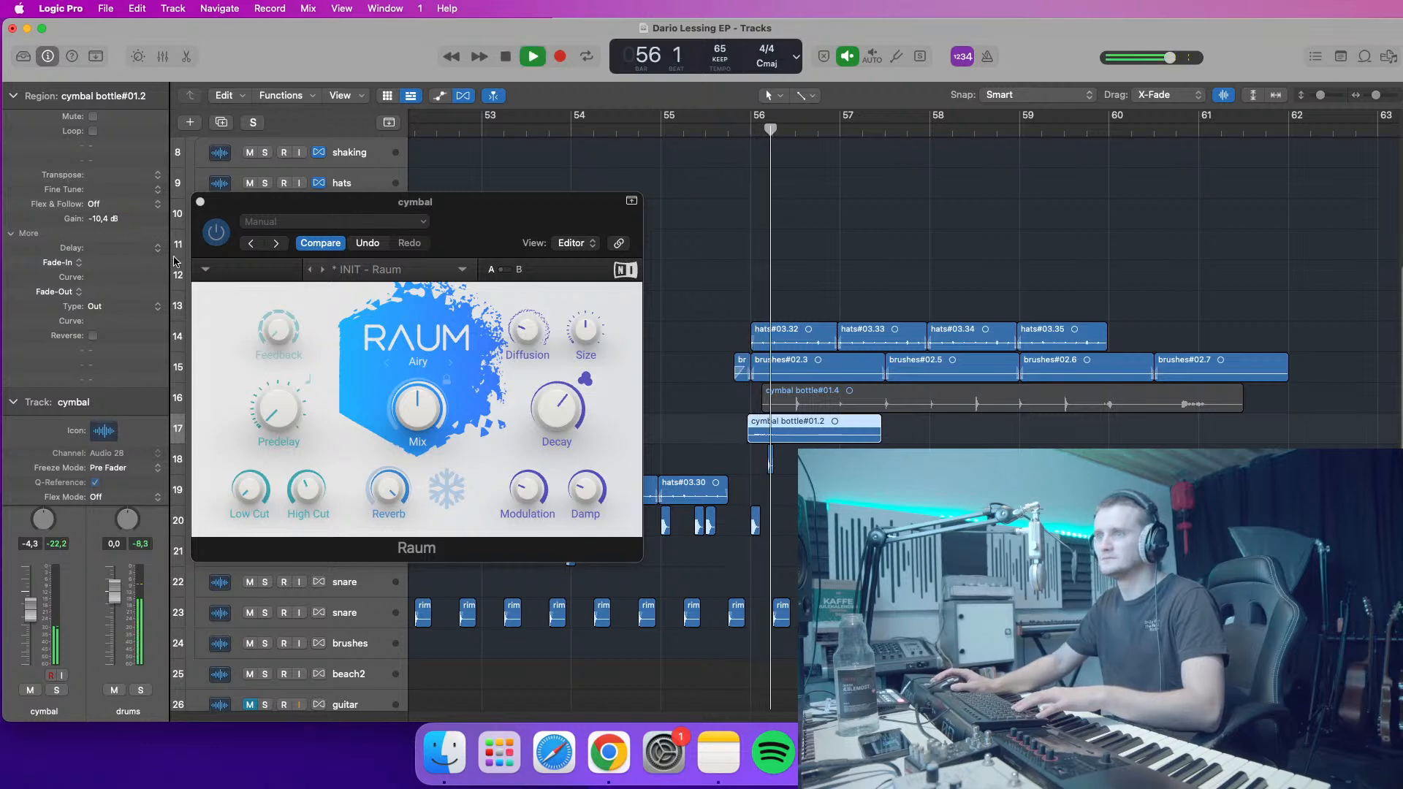
click(200, 202)
key(space)
click(13, 96)
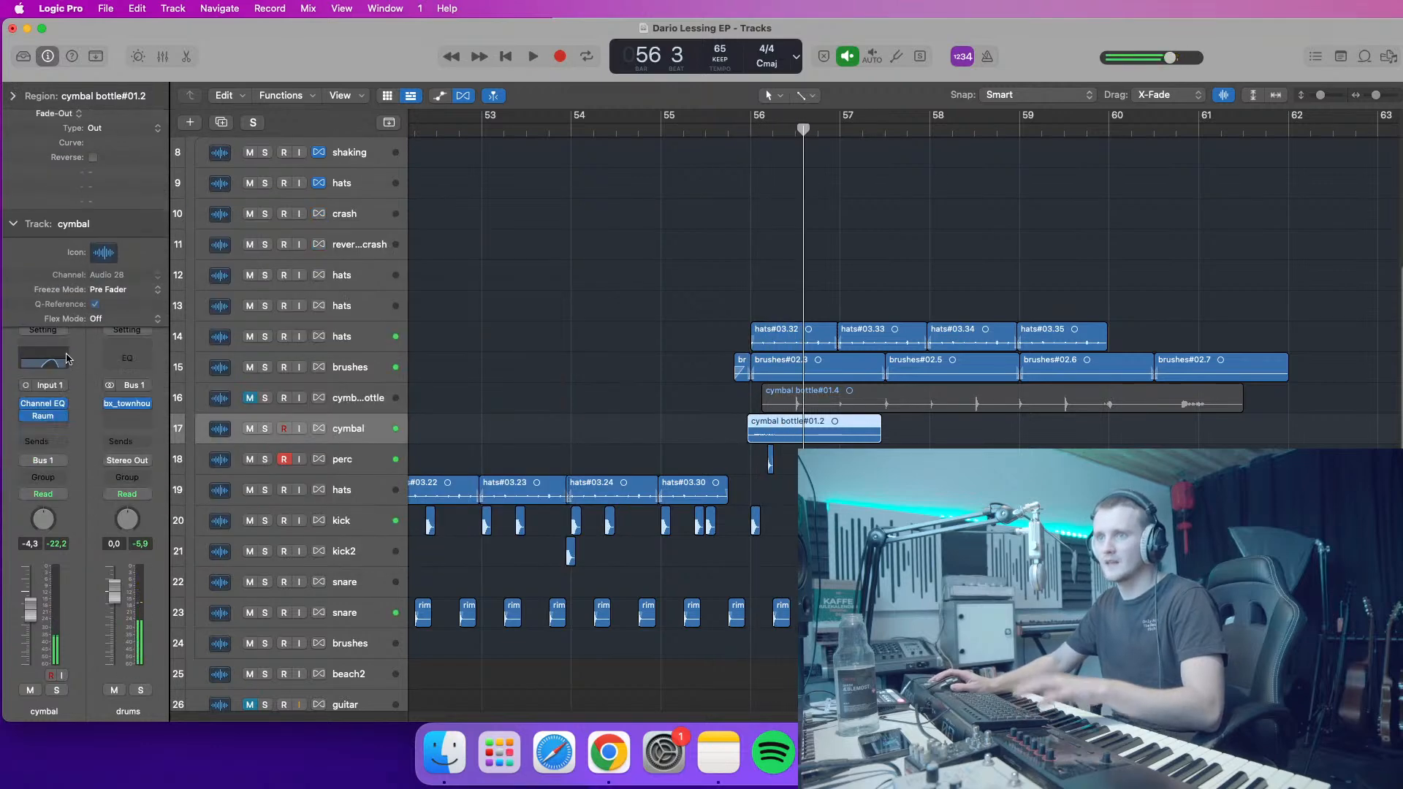
- Lower the cymbal EQ's low cut to 640 Hz and shift its high cut down during repeated playback, and close it
click(50, 366)
drag(987, 429, 896, 429)
drag(1084, 430, 1050, 429)
double_click(764, 135)
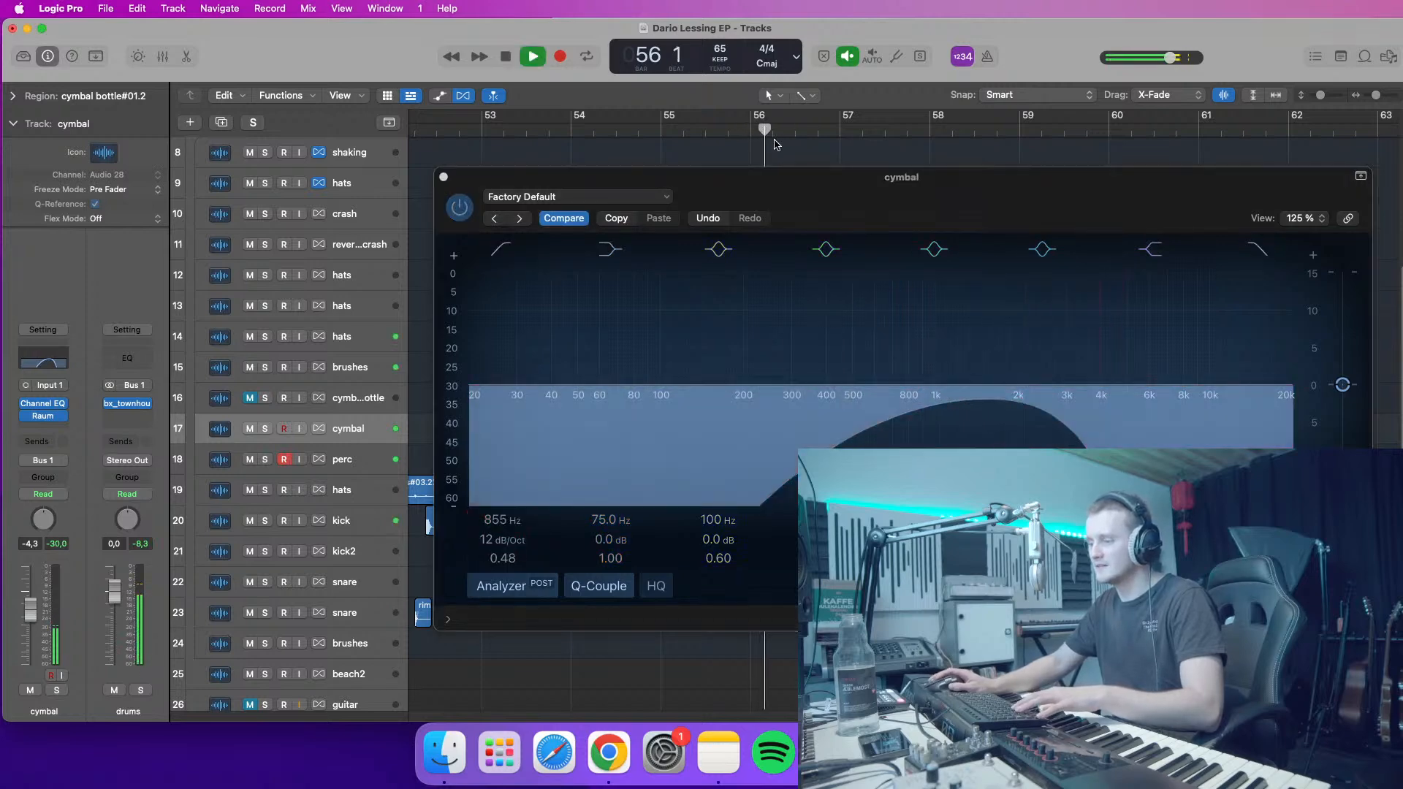
drag(916, 422, 881, 424)
drag(1047, 425, 994, 425)
key(space)
click(731, 131)
double_click(731, 131)
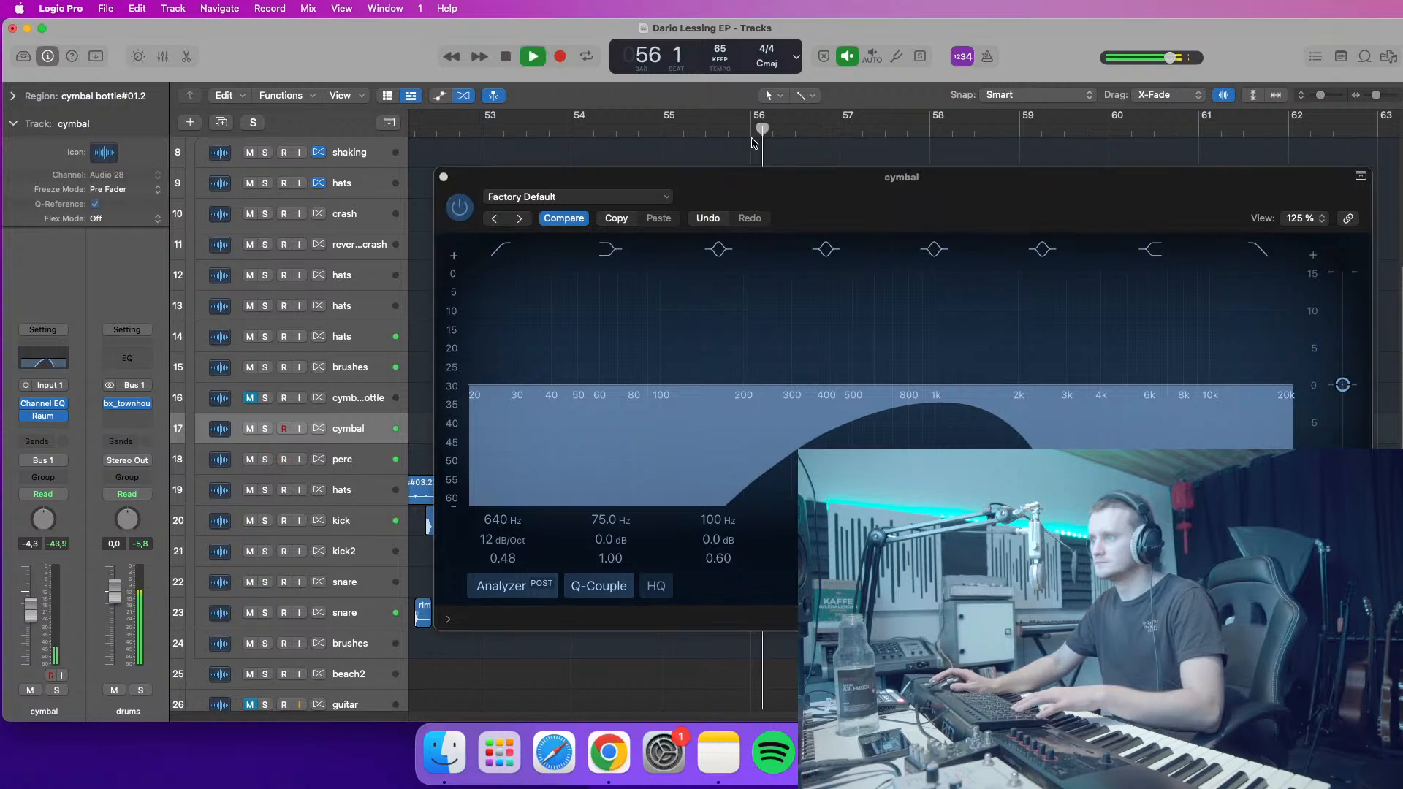
drag(974, 430, 1009, 431)
click(443, 177)
- Lower the cymbal track's volume to -11 dB during playback and open its Raum reverb
click(714, 129)
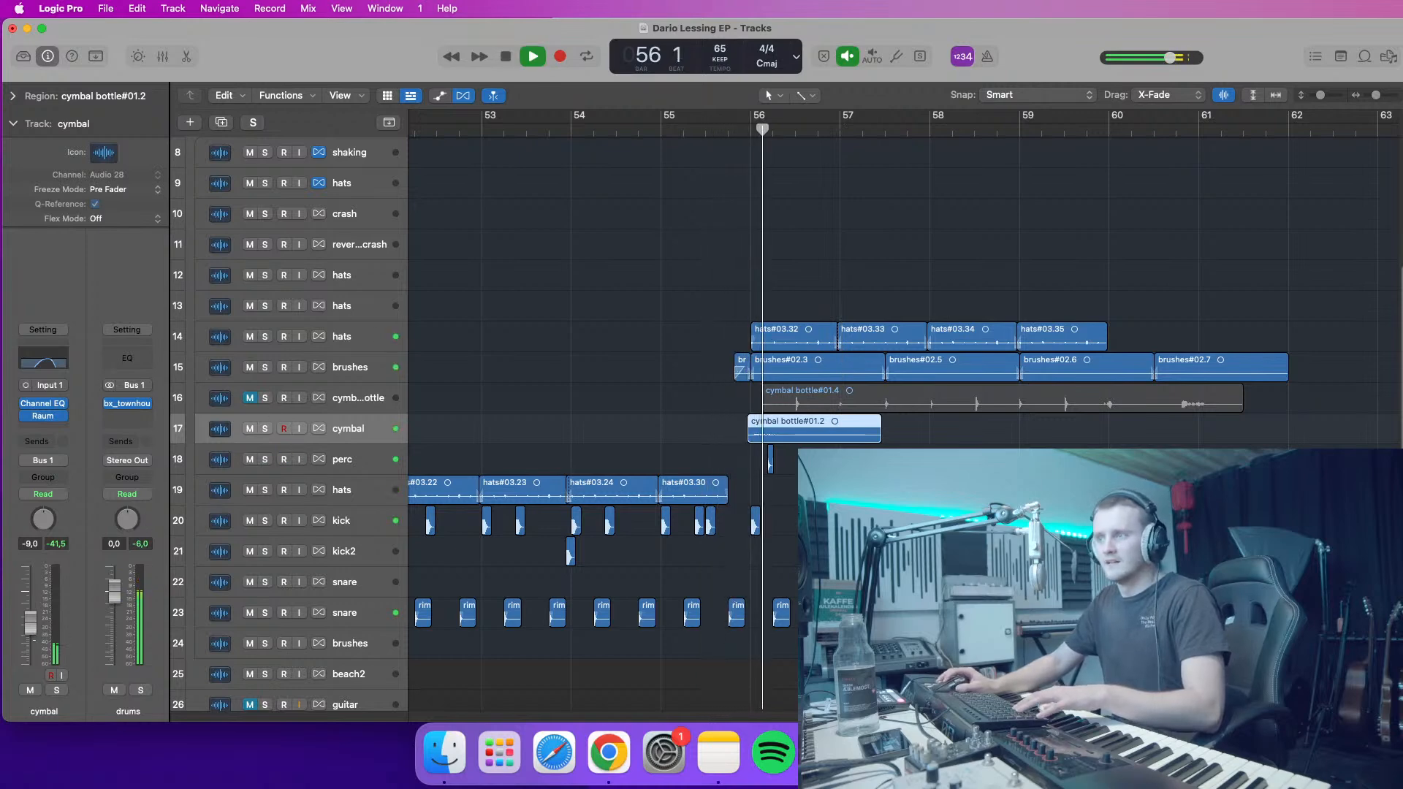
click(45, 417)
key(space)
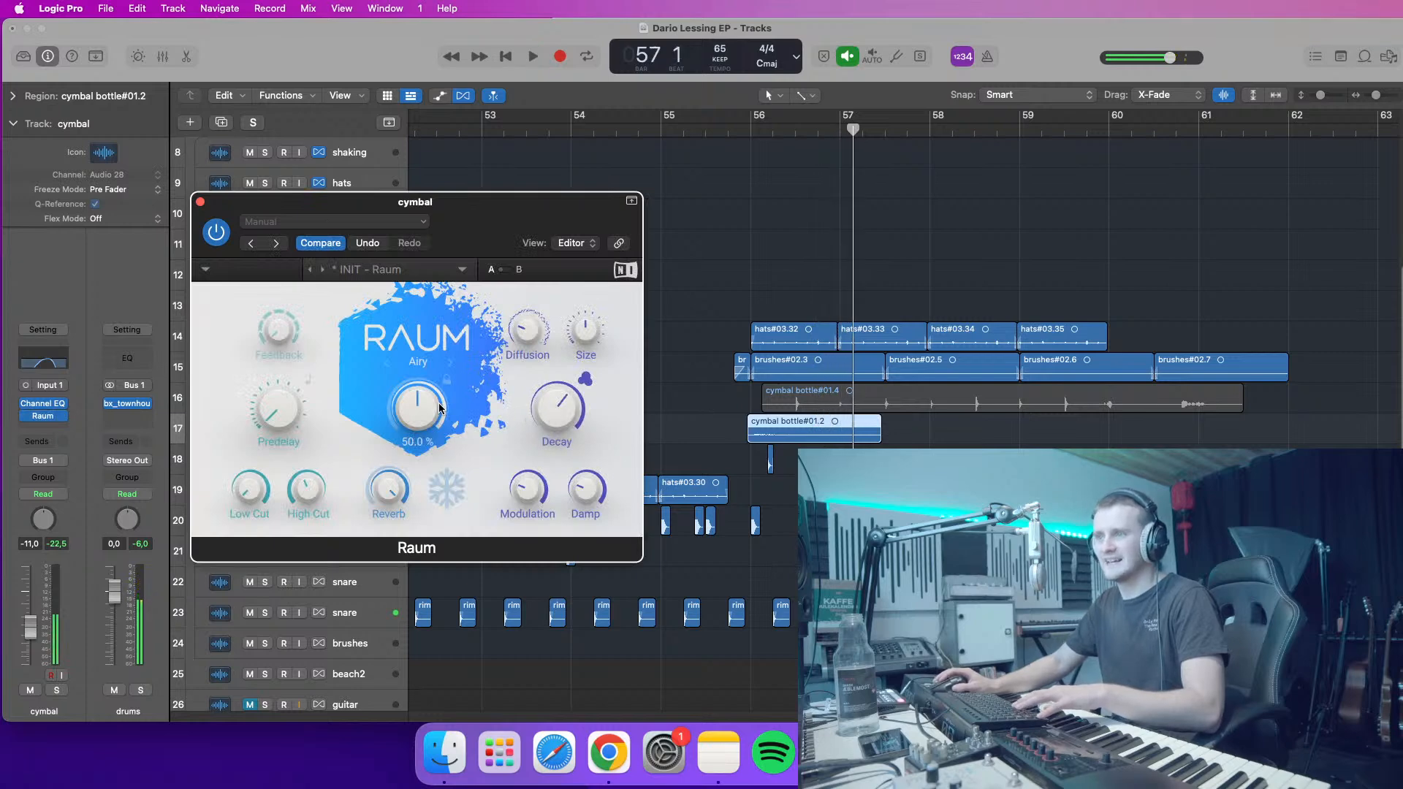
- Reduce Raum's Mix to 31.5 % and play the cymbal hit from just before bar 56
click(730, 133)
key(space)
key(space)
drag(424, 406, 425, 421)
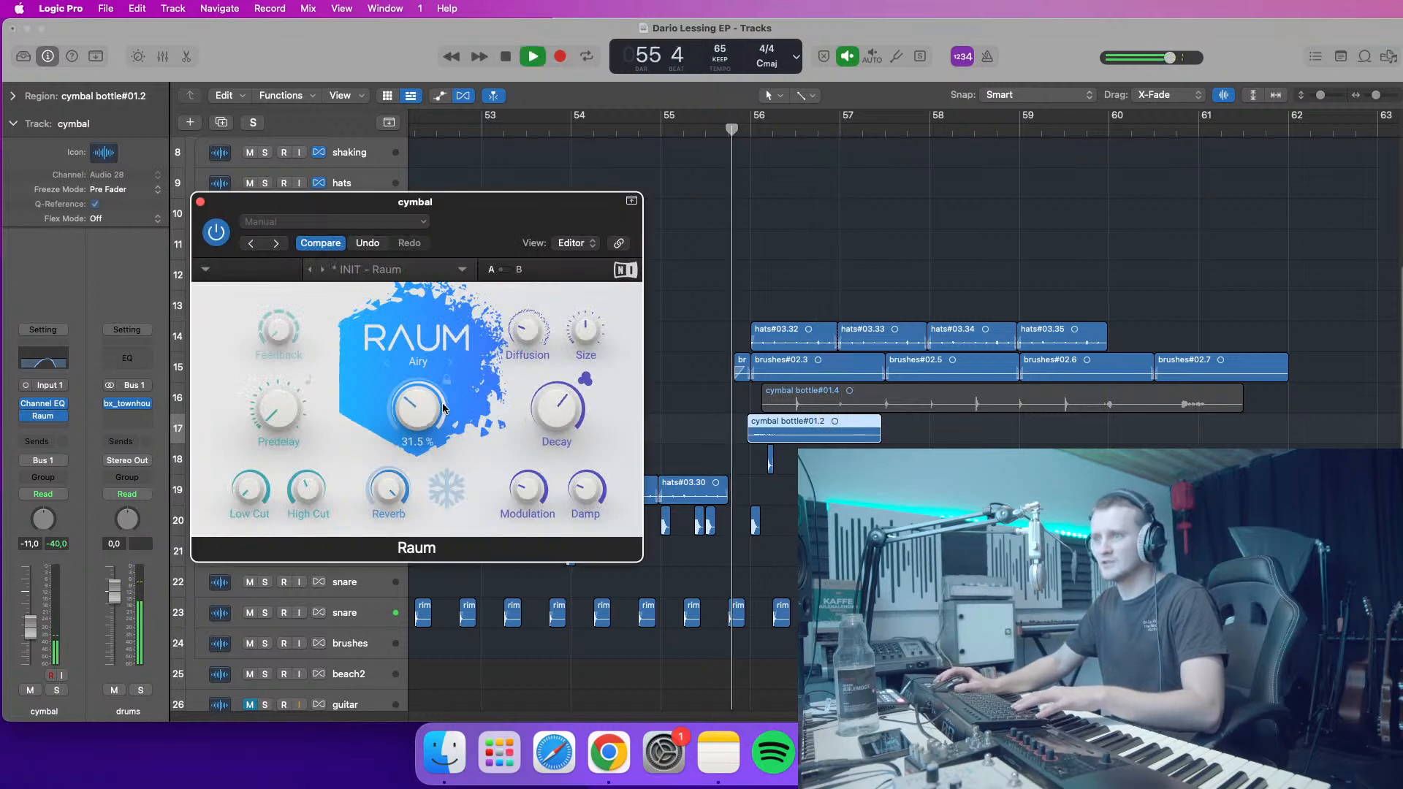
key(space)
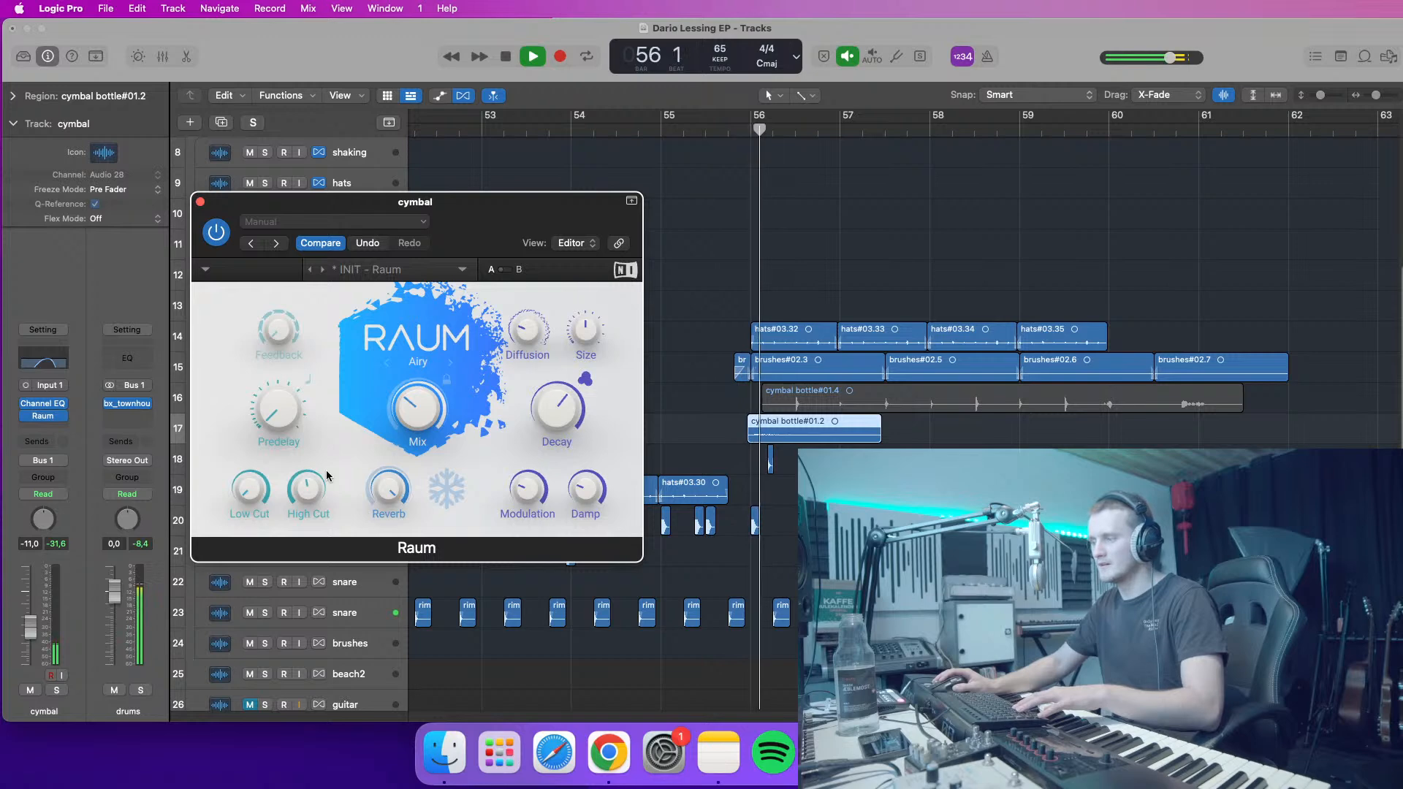
- Raise Raum's Low Cut and High Cut slightly, play the result and close the reverb
drag(326, 470, 312, 484)
key(space)
click(324, 480)
key(space)
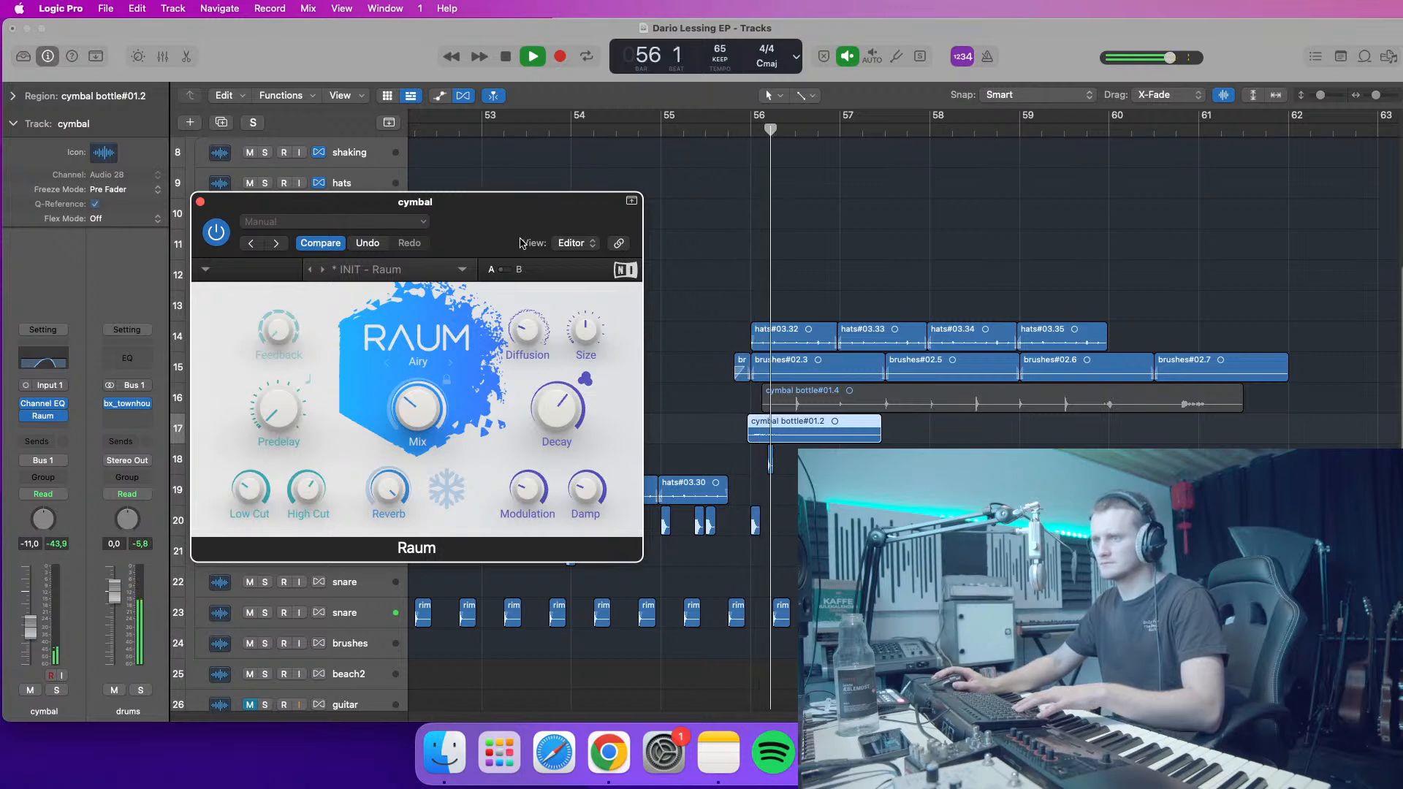
click(200, 202)
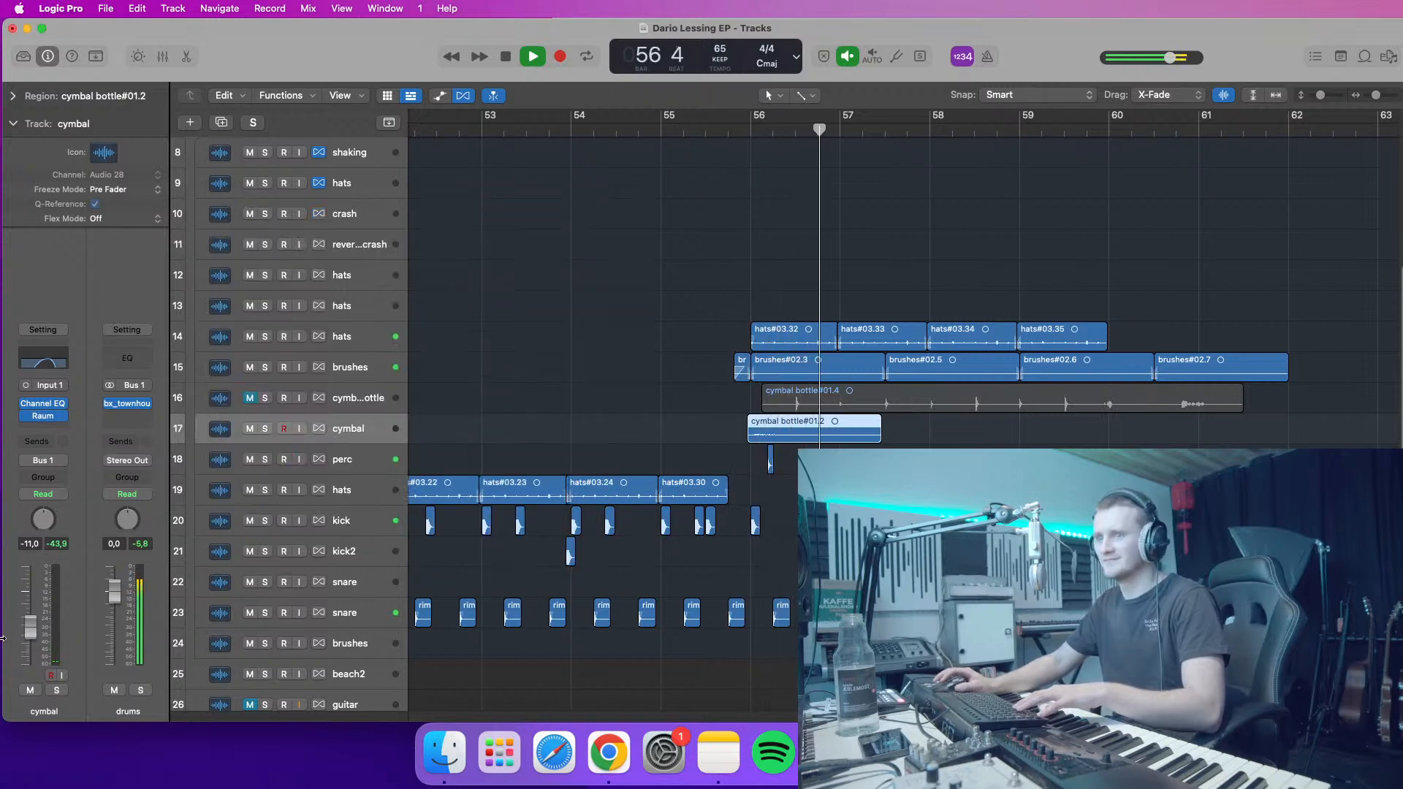
- Lower the cymbal track's volume to -13 dB and trim the unmuted cymbal bottle region to end just past bar 60
key(space)
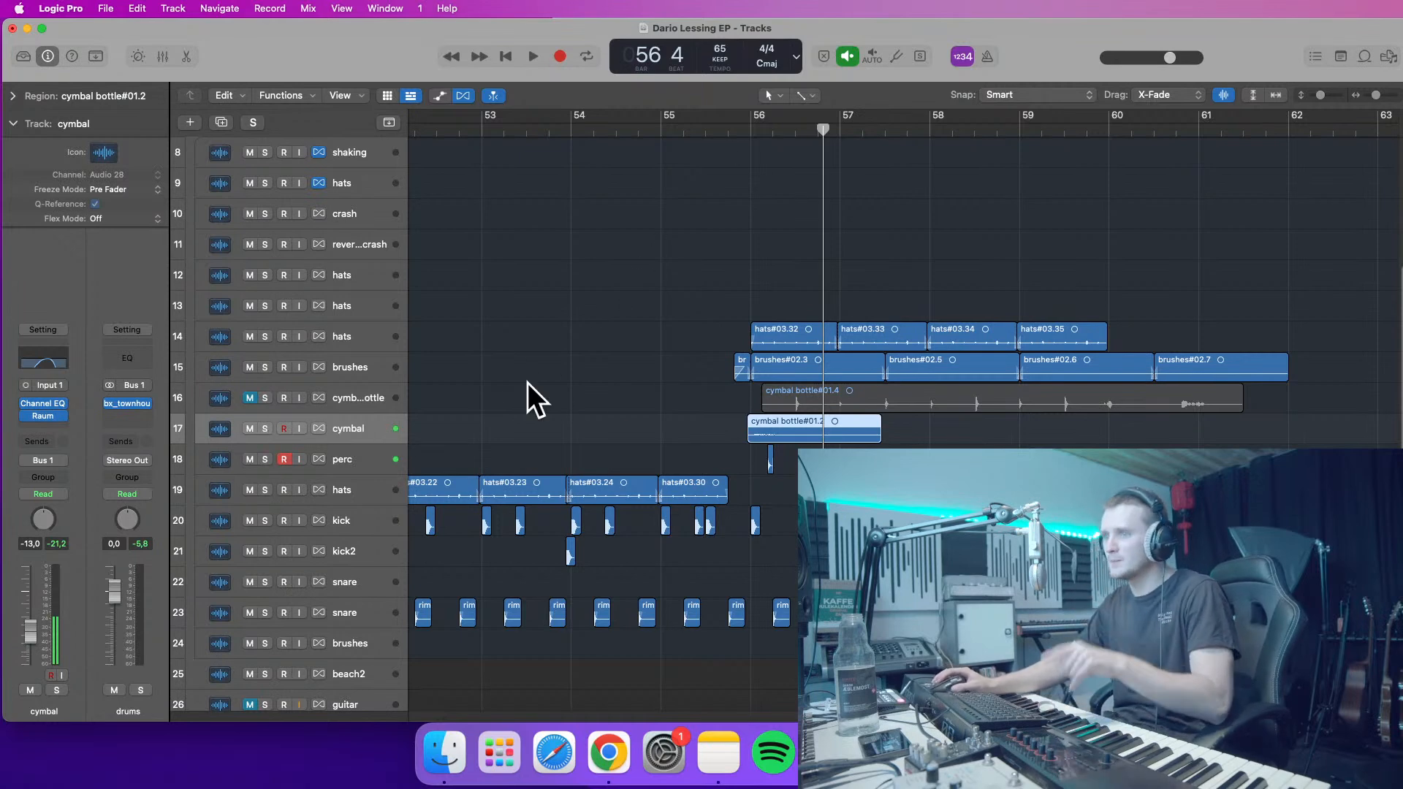
click(1342, 97)
drag(1246, 407, 1143, 407)
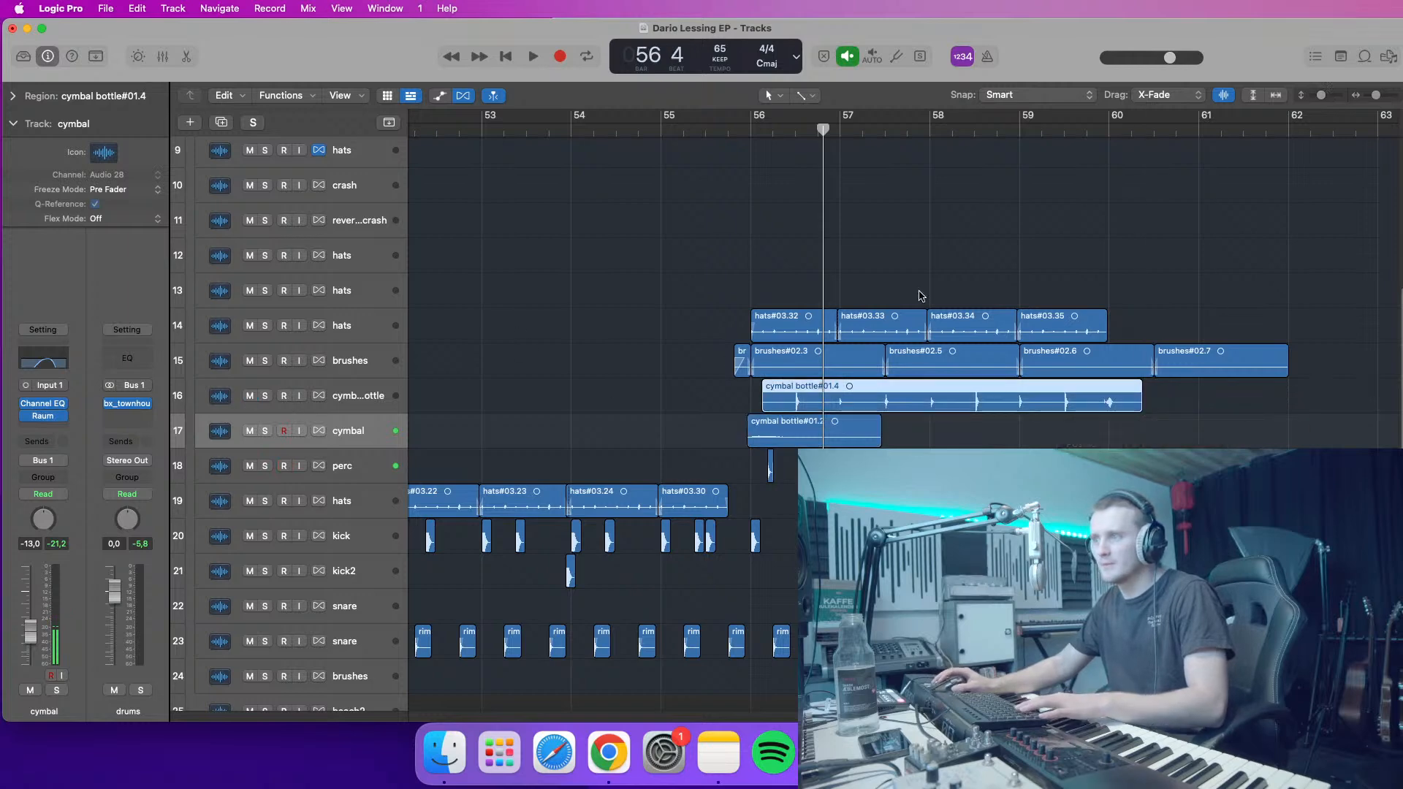
click(1332, 100)
key(space)
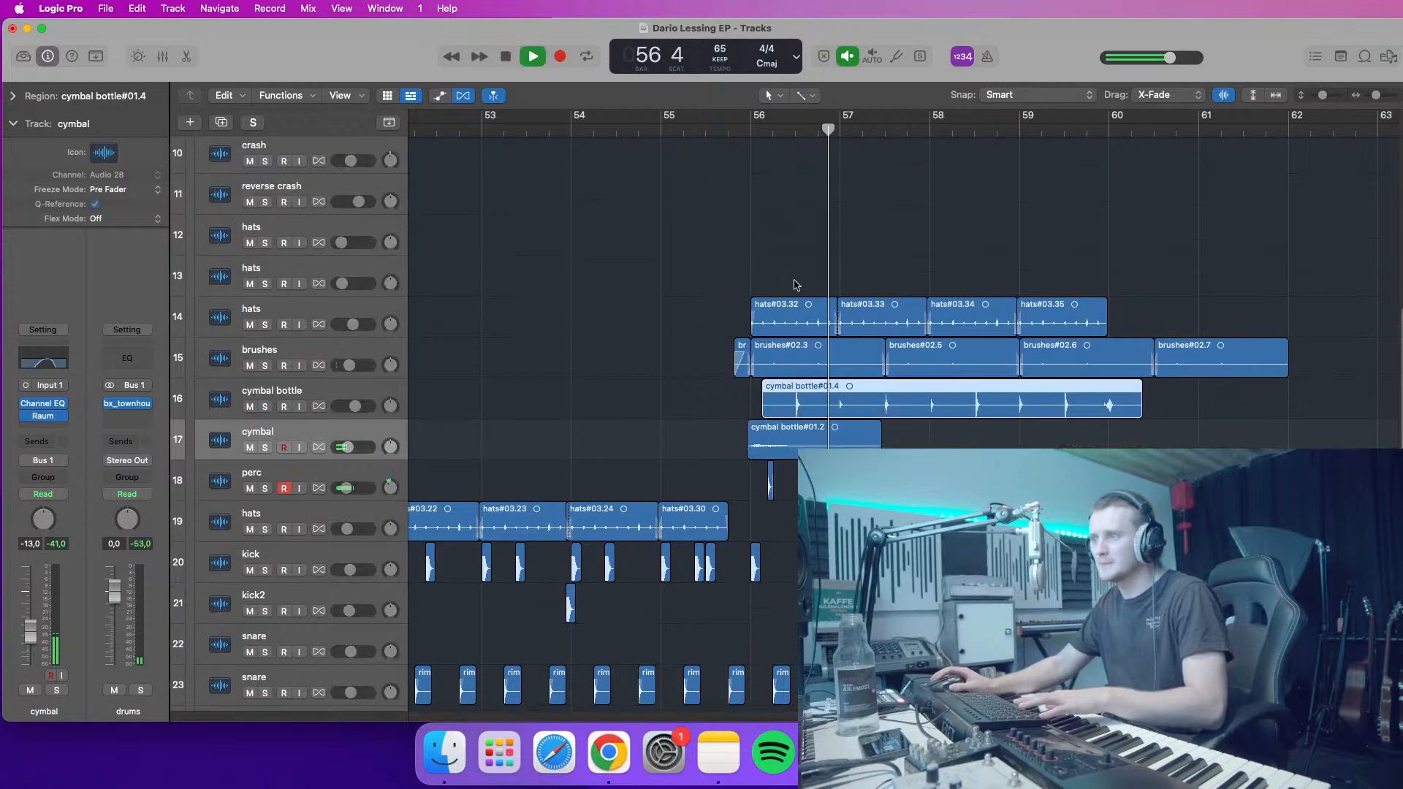
key(space)
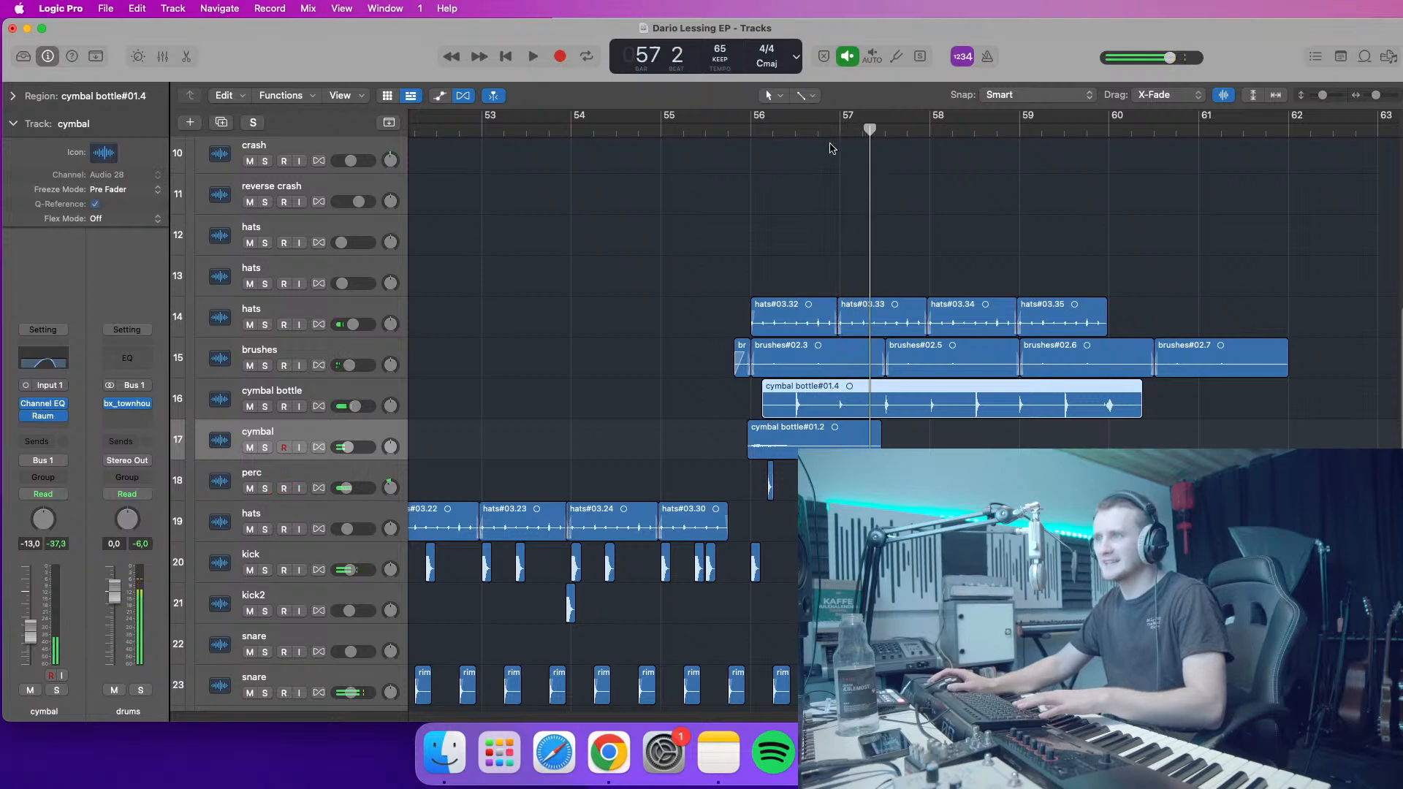
- Slice out the hit at bar 57 from the cymbal bottle region and place a copy of it on the perc track
drag(1377, 95, 1382, 95)
key(space)
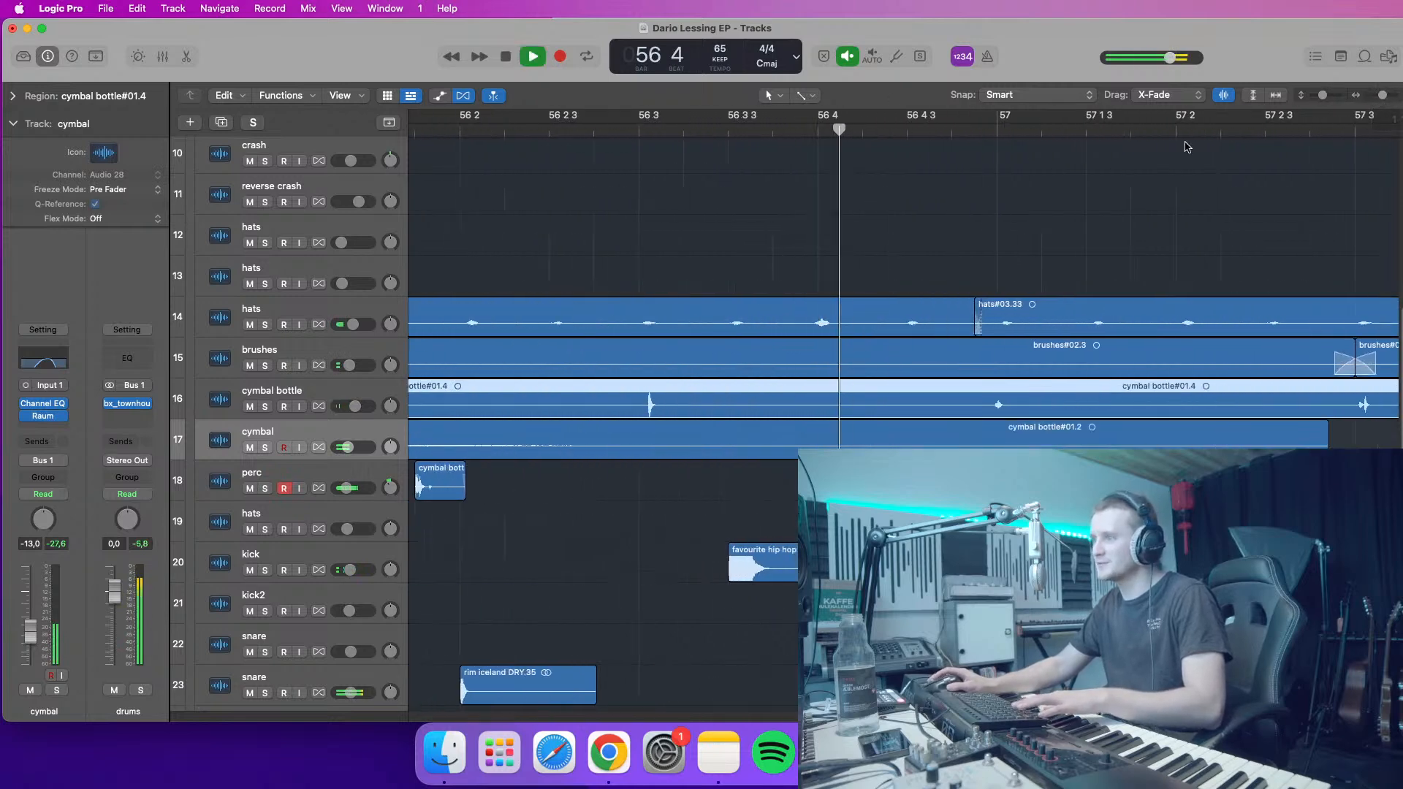
key(space)
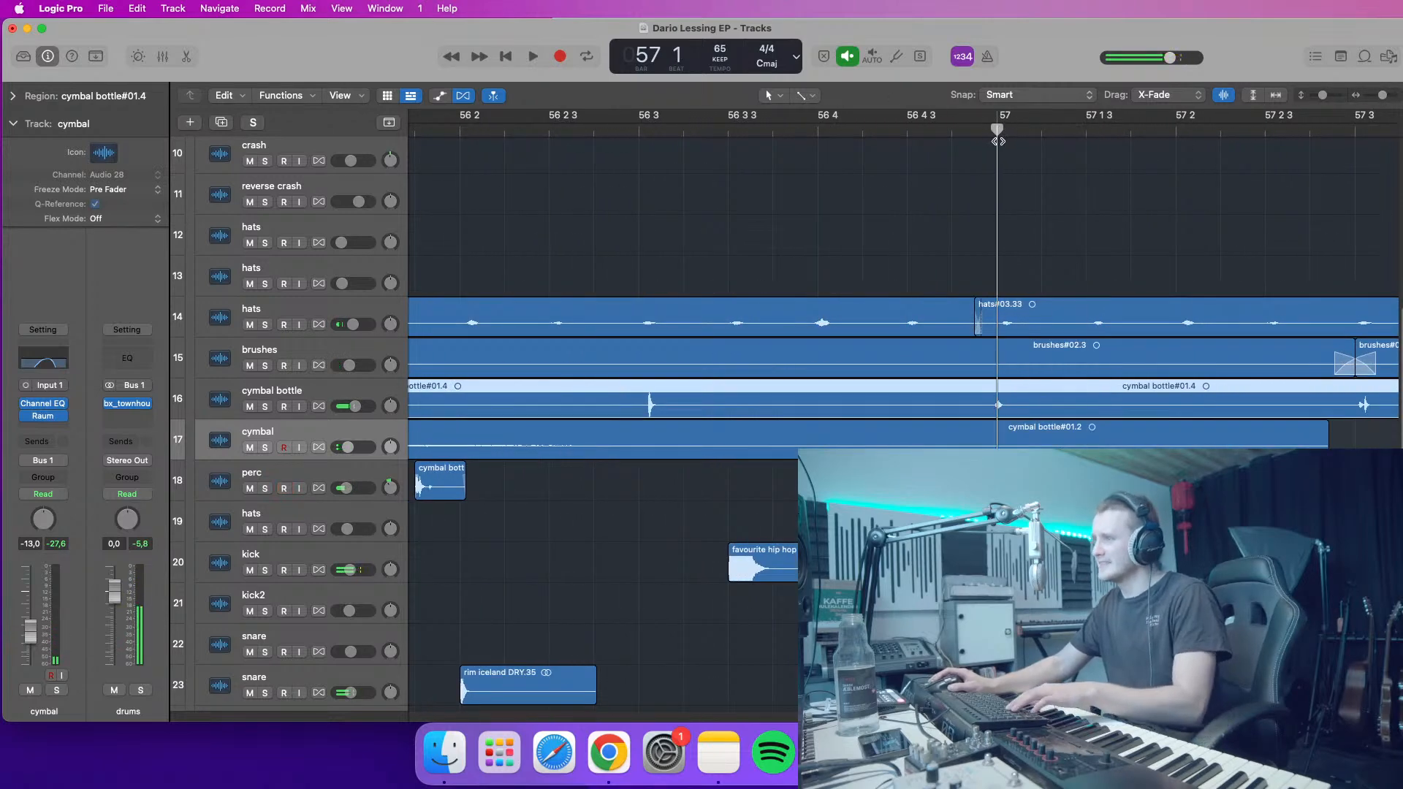
drag(1383, 95, 1388, 96)
drag(997, 132, 975, 177)
key(super+t)
key(space)
key(space)
drag(1384, 95, 1364, 88)
drag(1280, 406, 1242, 479)
- Mute the cymbal bottle track and replay the passage from just before bar 57
key(space)
drag(1380, 95, 1375, 97)
drag(1174, 117, 1035, 131)
key(space)
click(1035, 132)
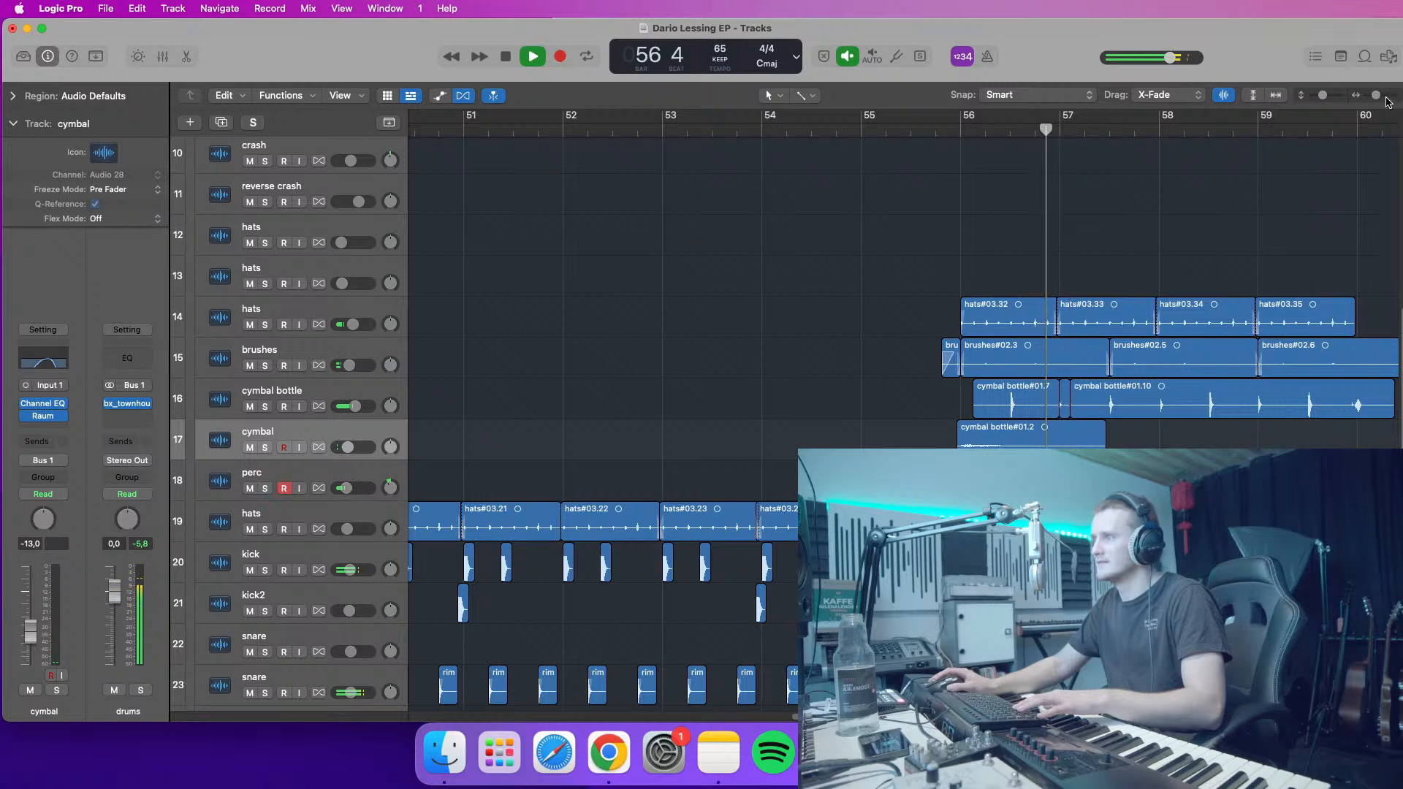
key(super+Right)
click(249, 407)
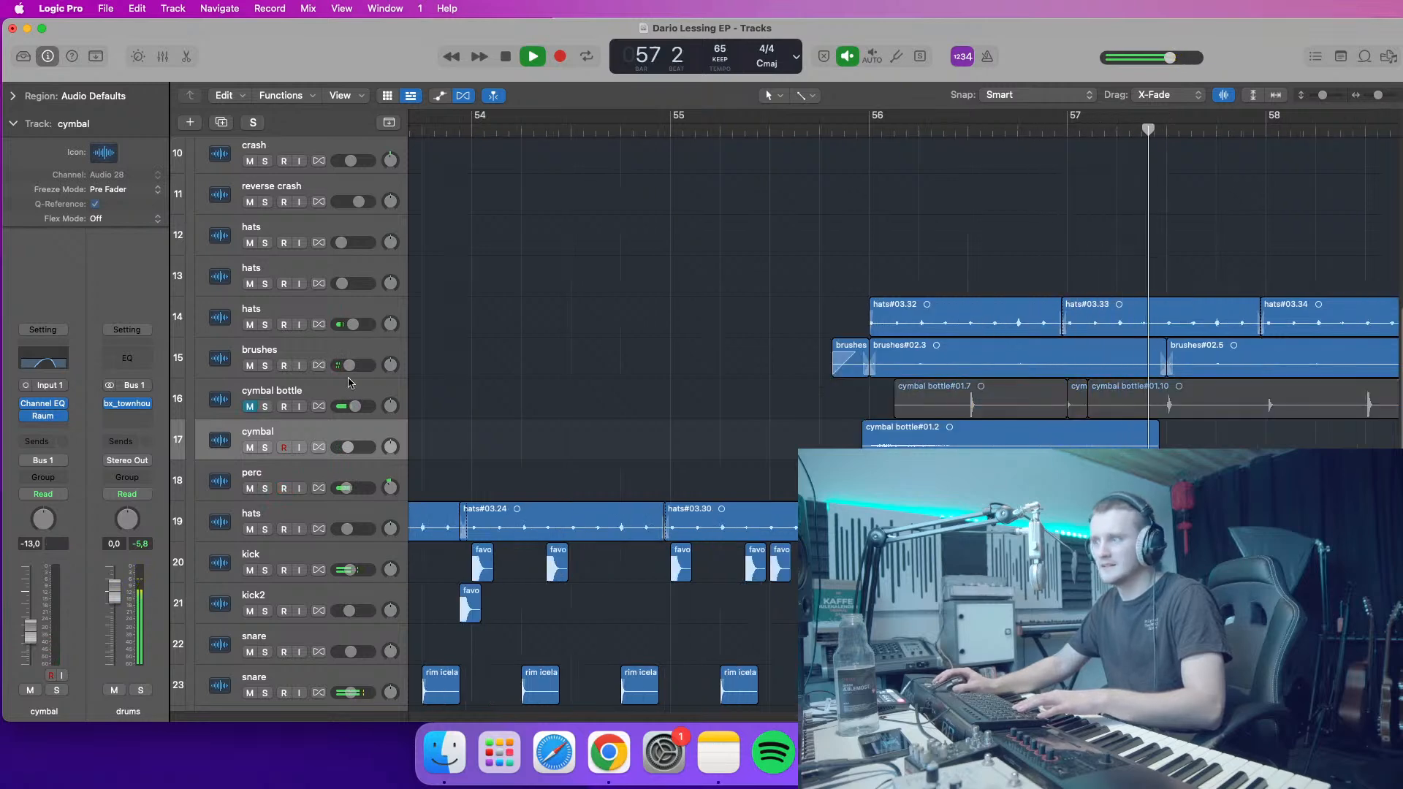
click(1031, 131)
click(1031, 131)
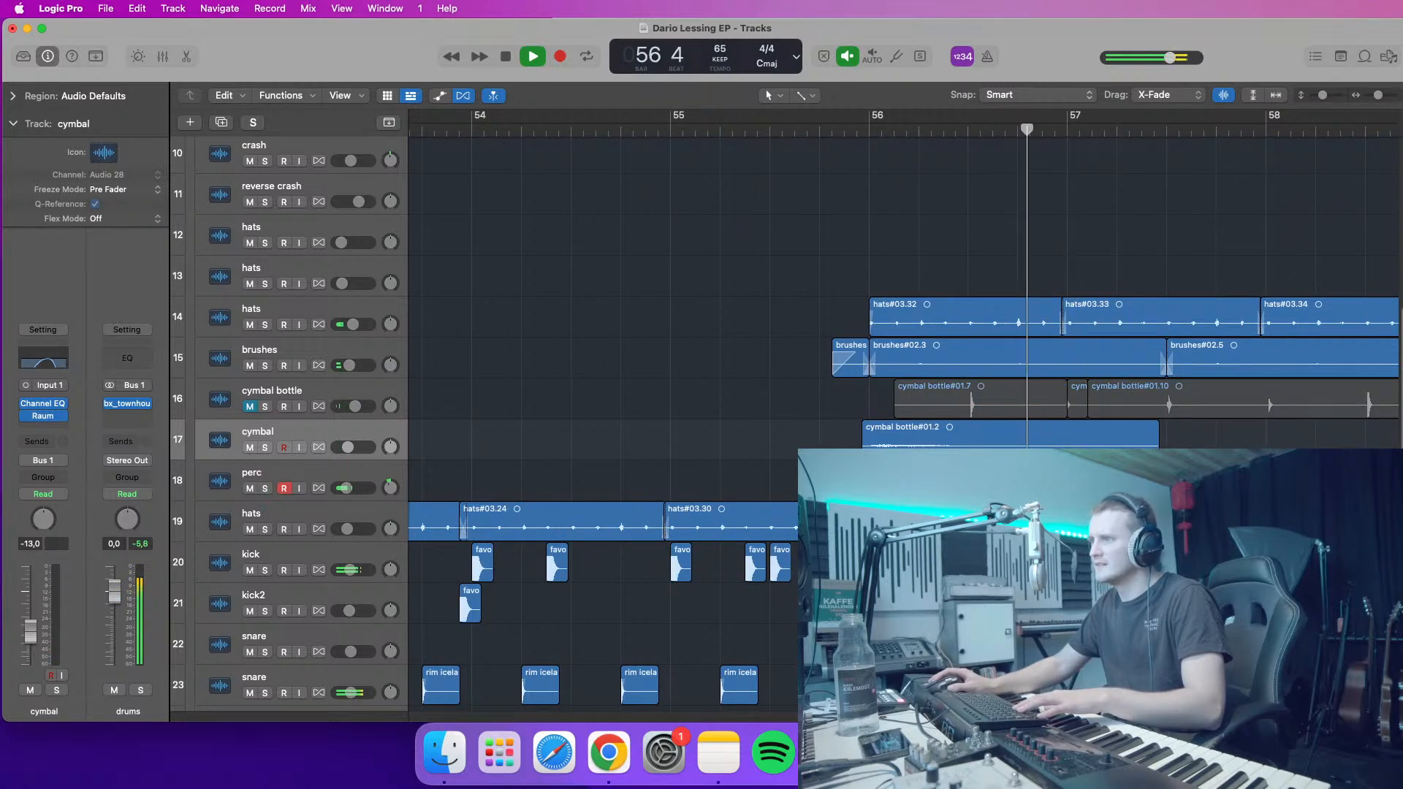
- Shift the copied perc hit to just after bar 57 and check its timing with repeated playback
key(space)
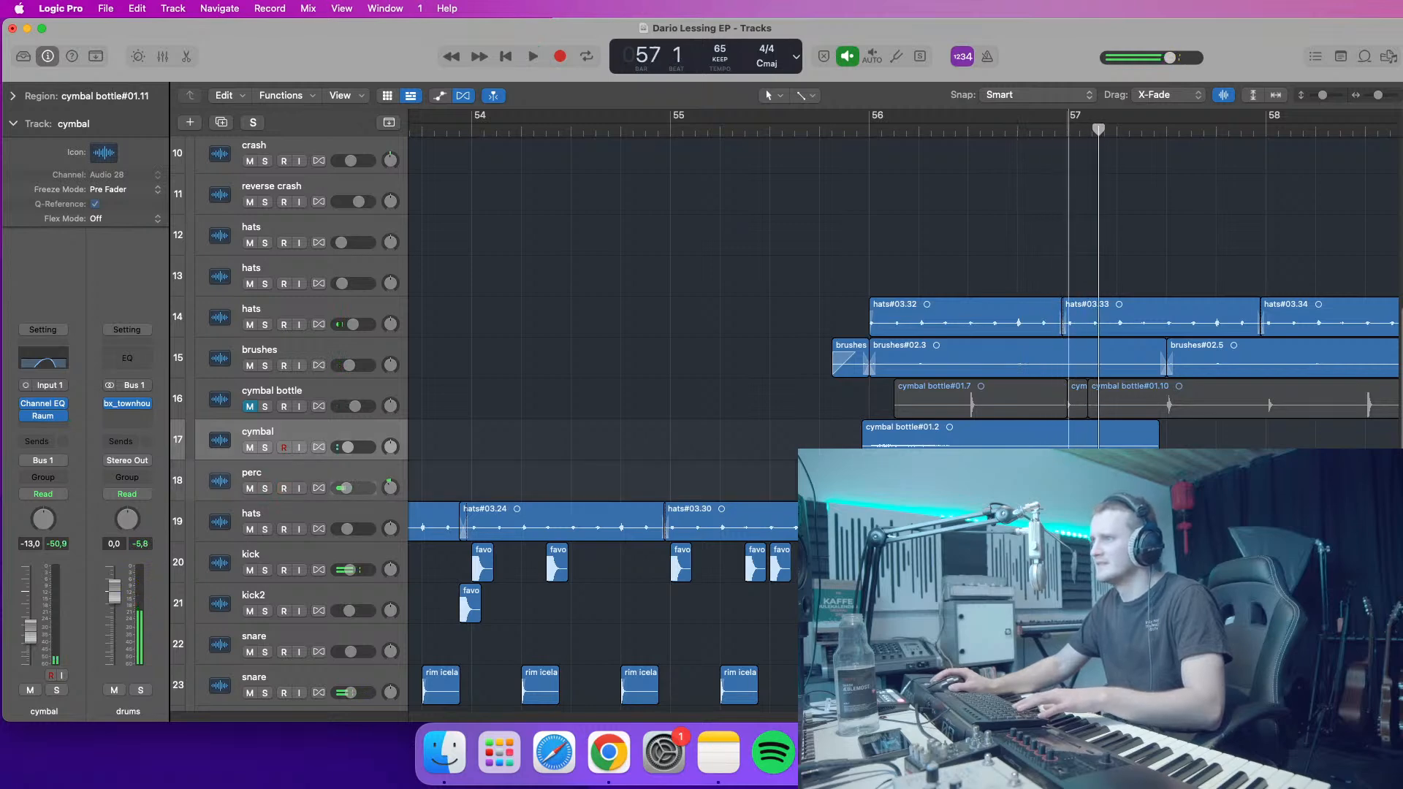
key(space)
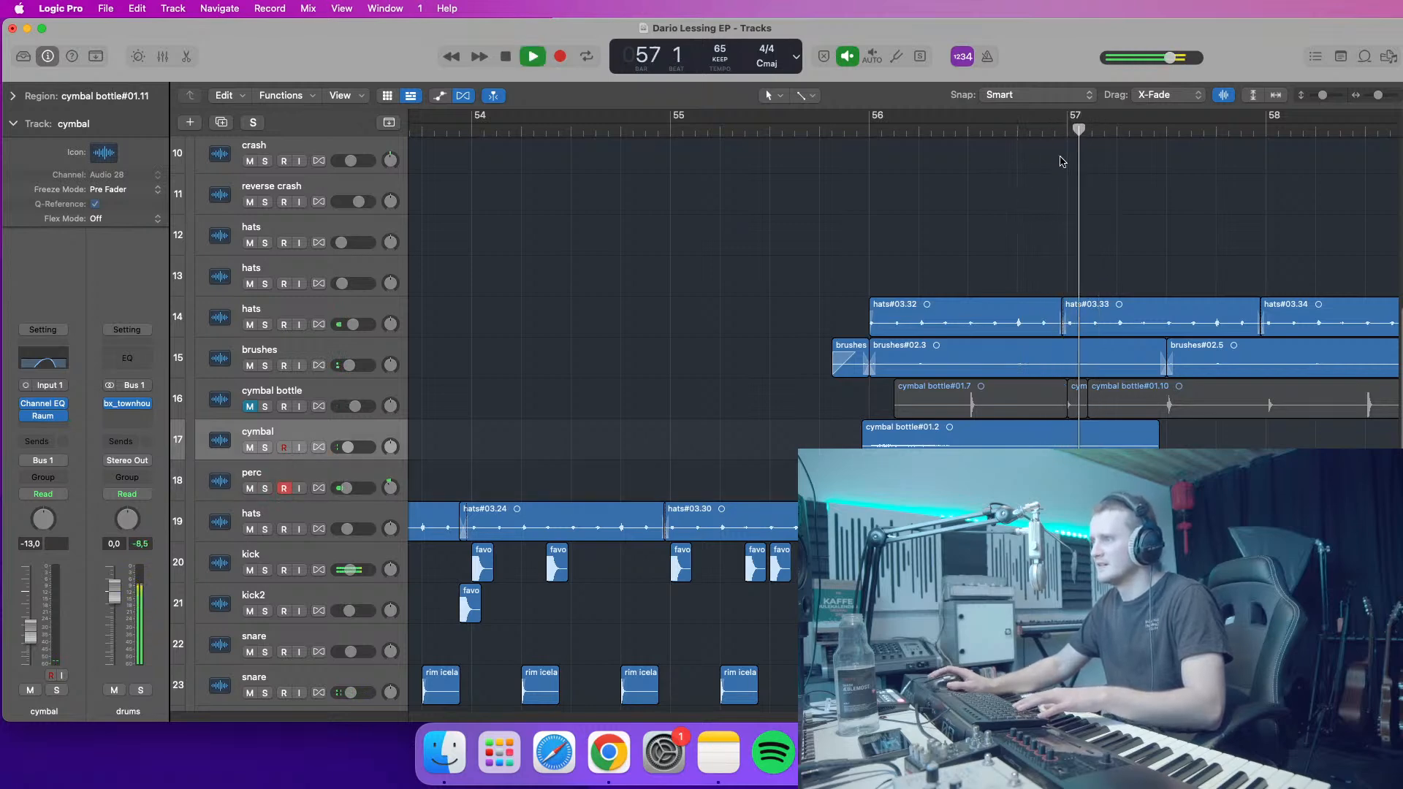
key(space)
key(space)
drag(1379, 95, 1384, 96)
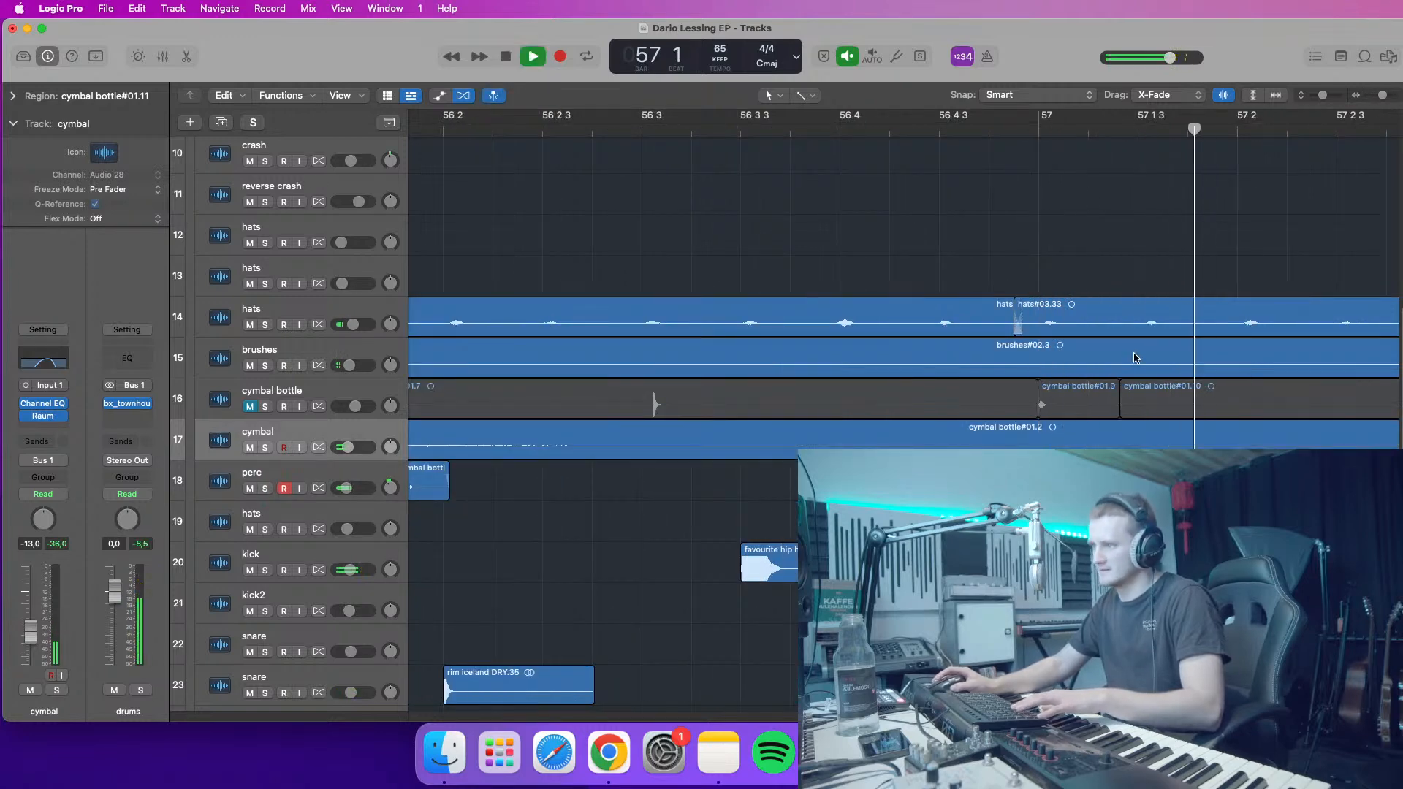
key(space)
key(space)
key(space)
click(1024, 132)
key(space)
drag(1383, 95, 1380, 96)
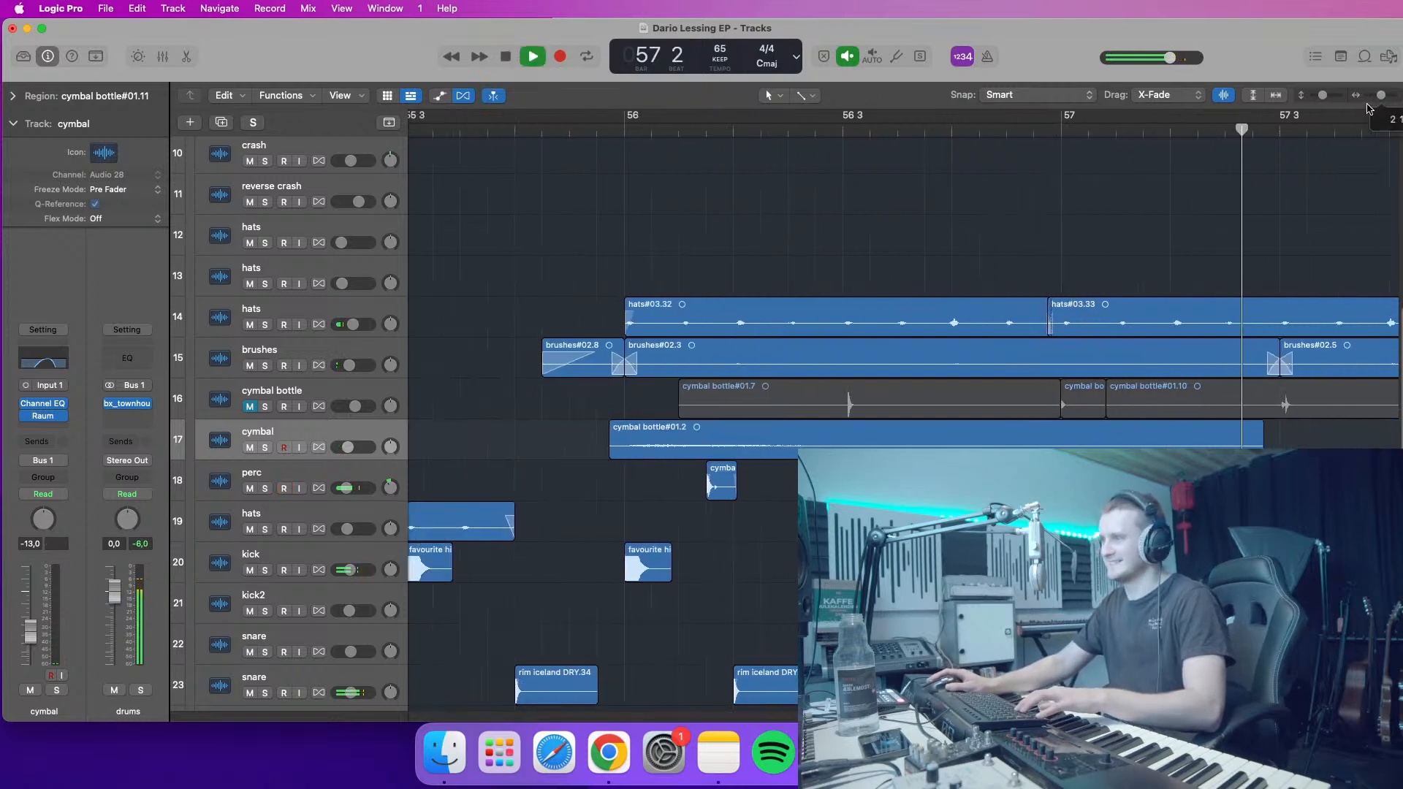
key(space)
- Set the copied perc hit's region gain to +3.2 dB and play it back along with the bar 56 hit
scroll(870, 436, down, 1)
click(20, 101)
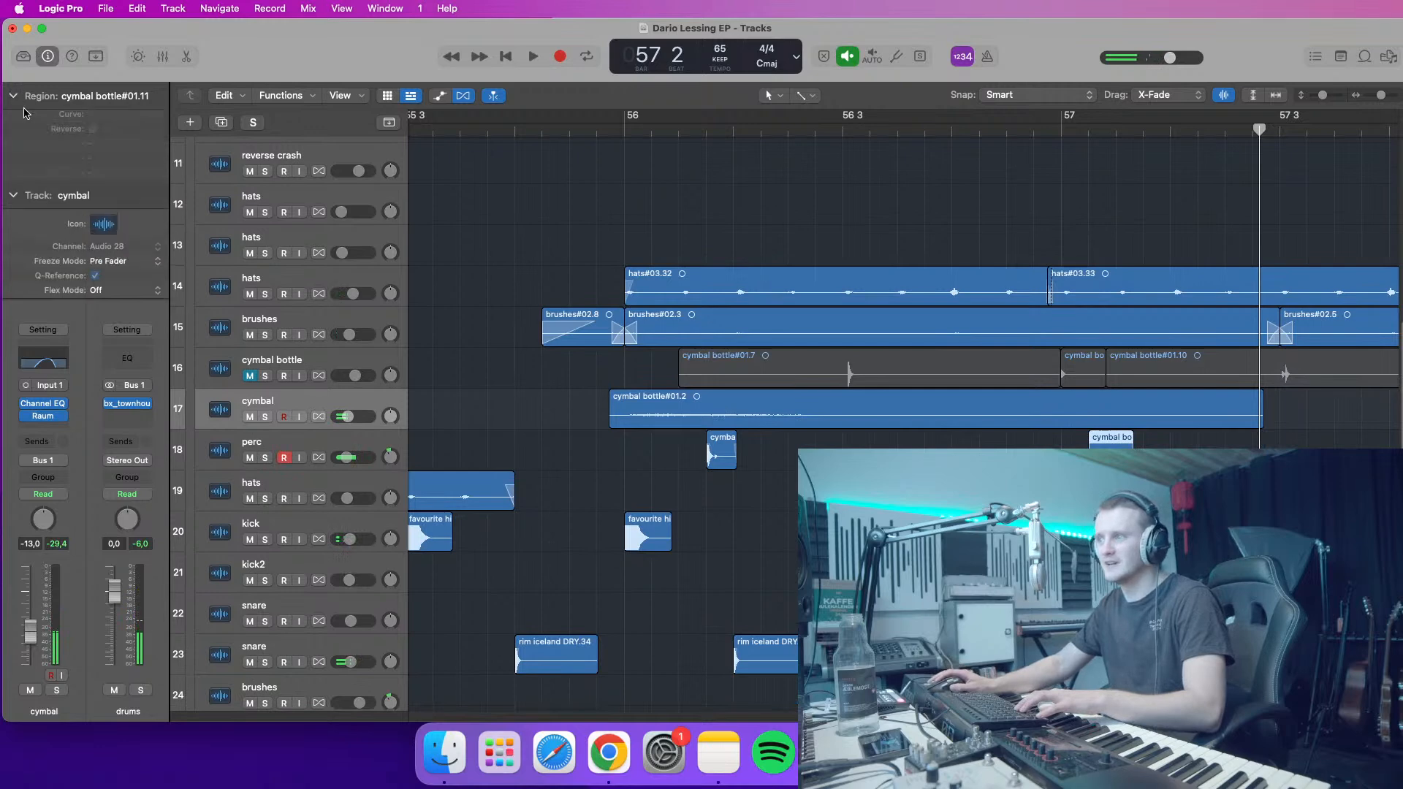
key(space)
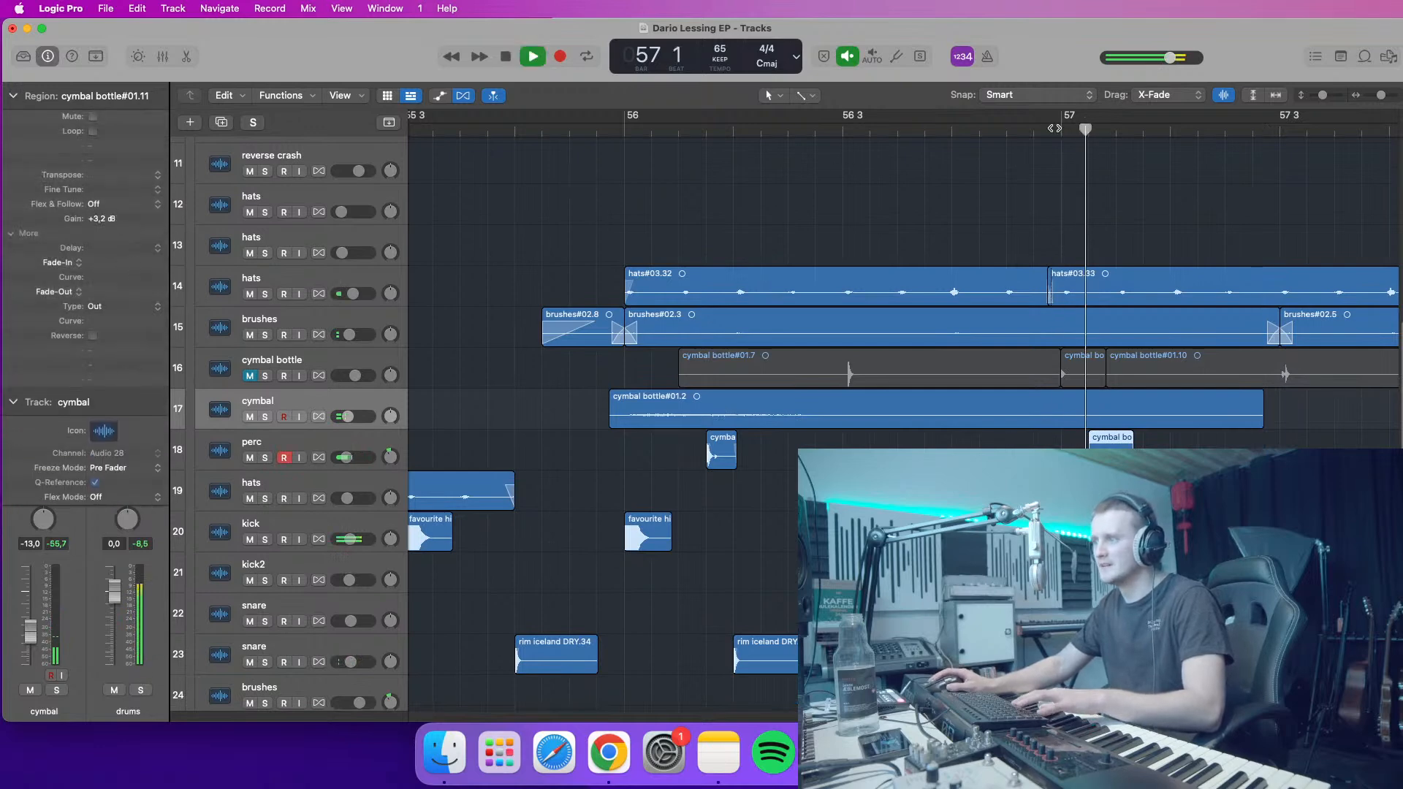
key(space)
click(701, 133)
key(space)
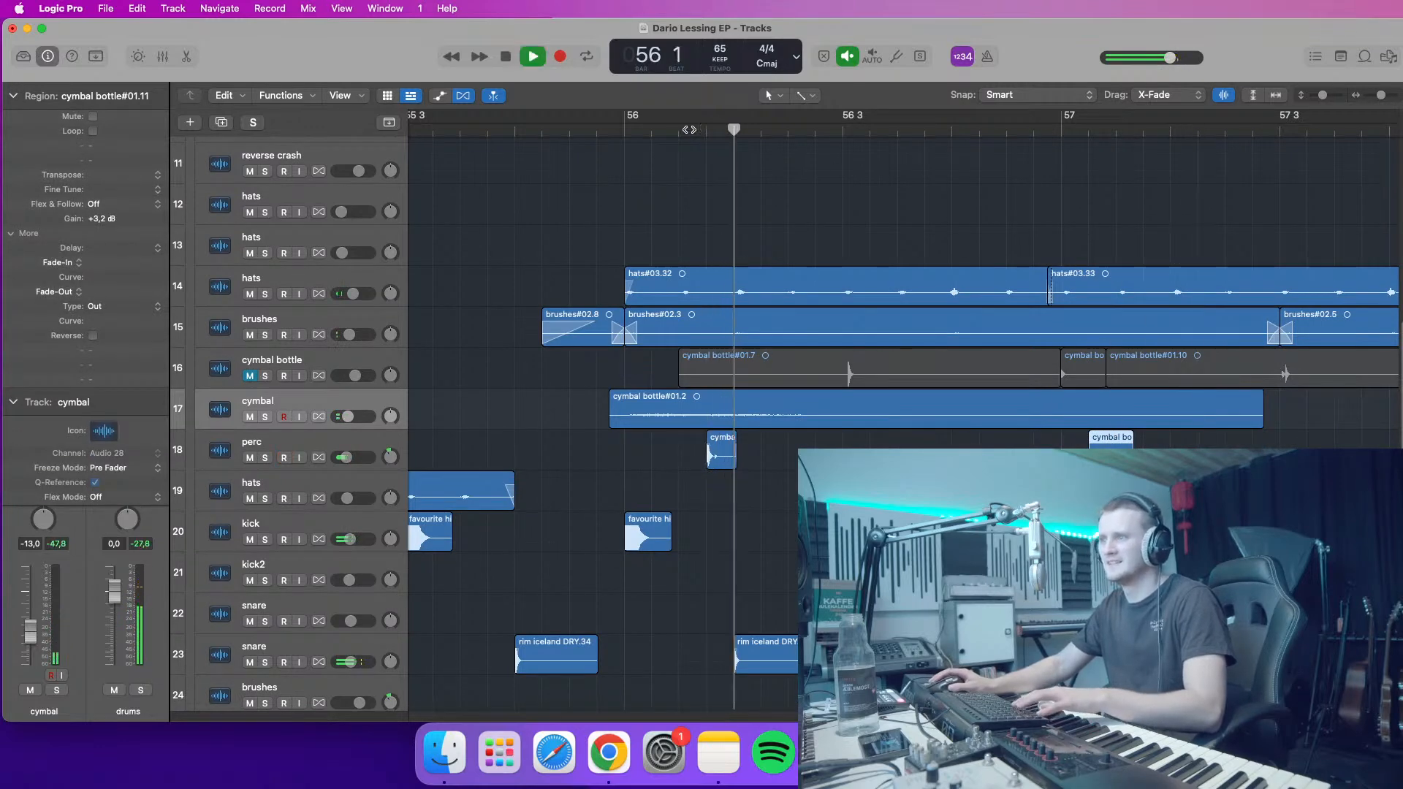
key(space)
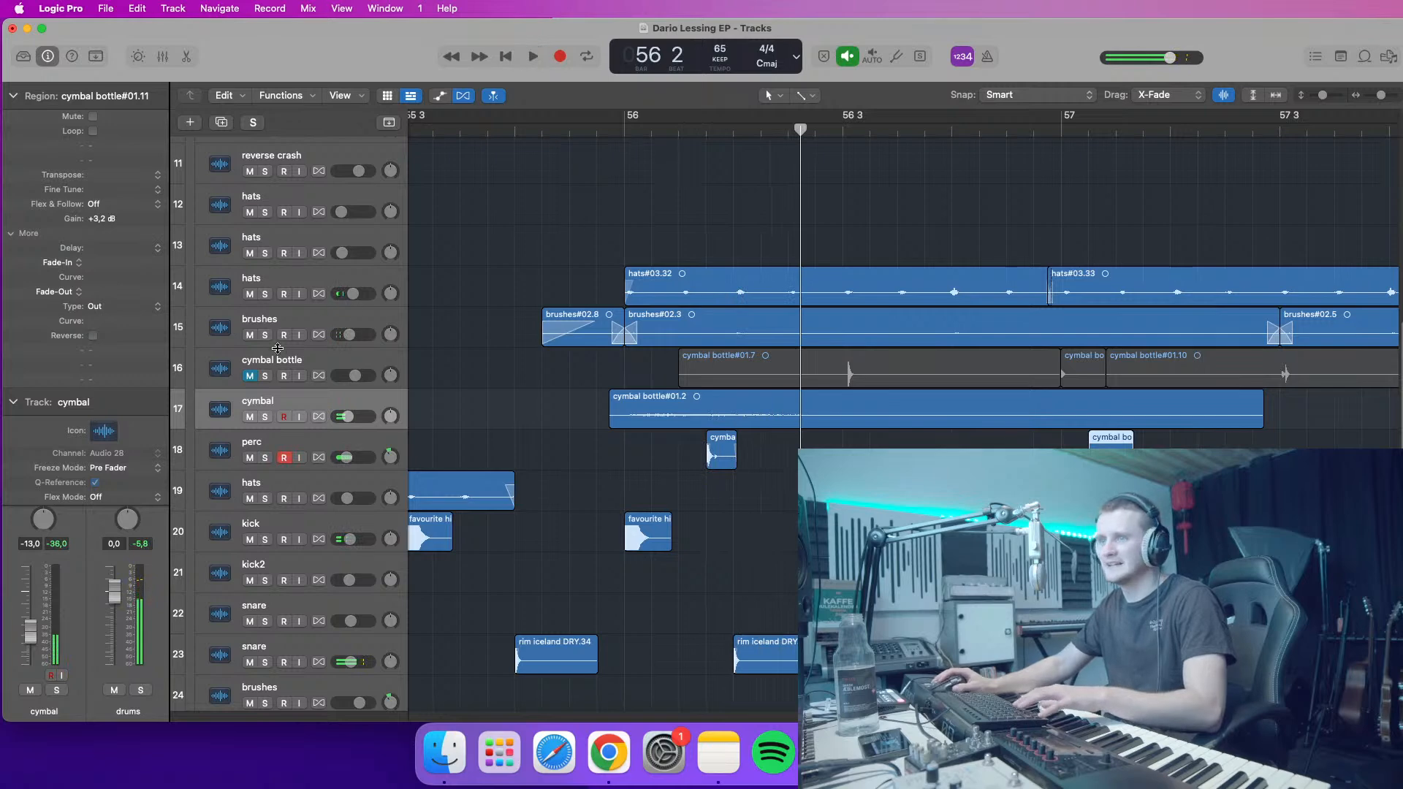
- Unmute the cymbal bottle track and delete its leftover slice at bar 57 and the region before it
click(250, 376)
drag(1381, 101, 1377, 97)
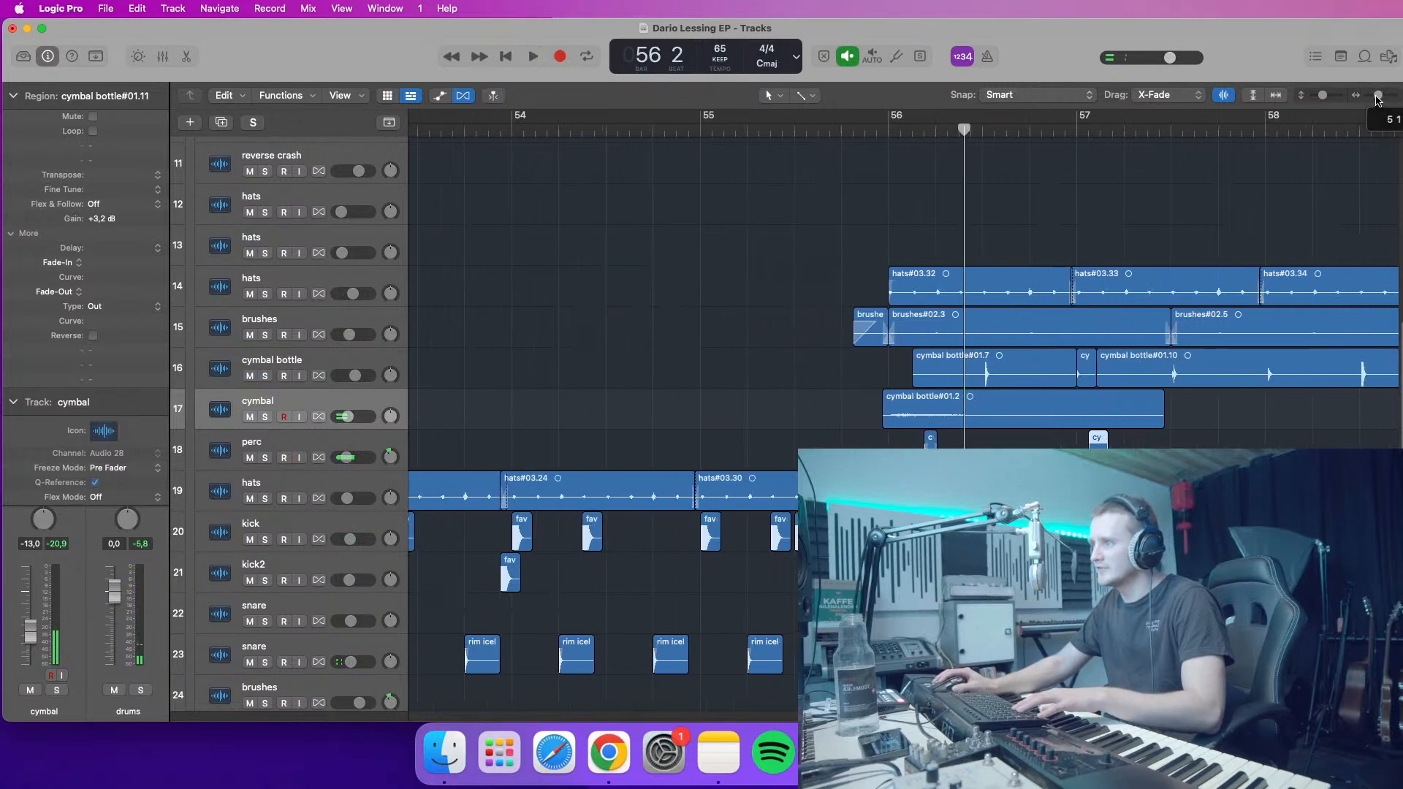
key(Delete)
click(1253, 127)
key(space)
key(space)
key(period)
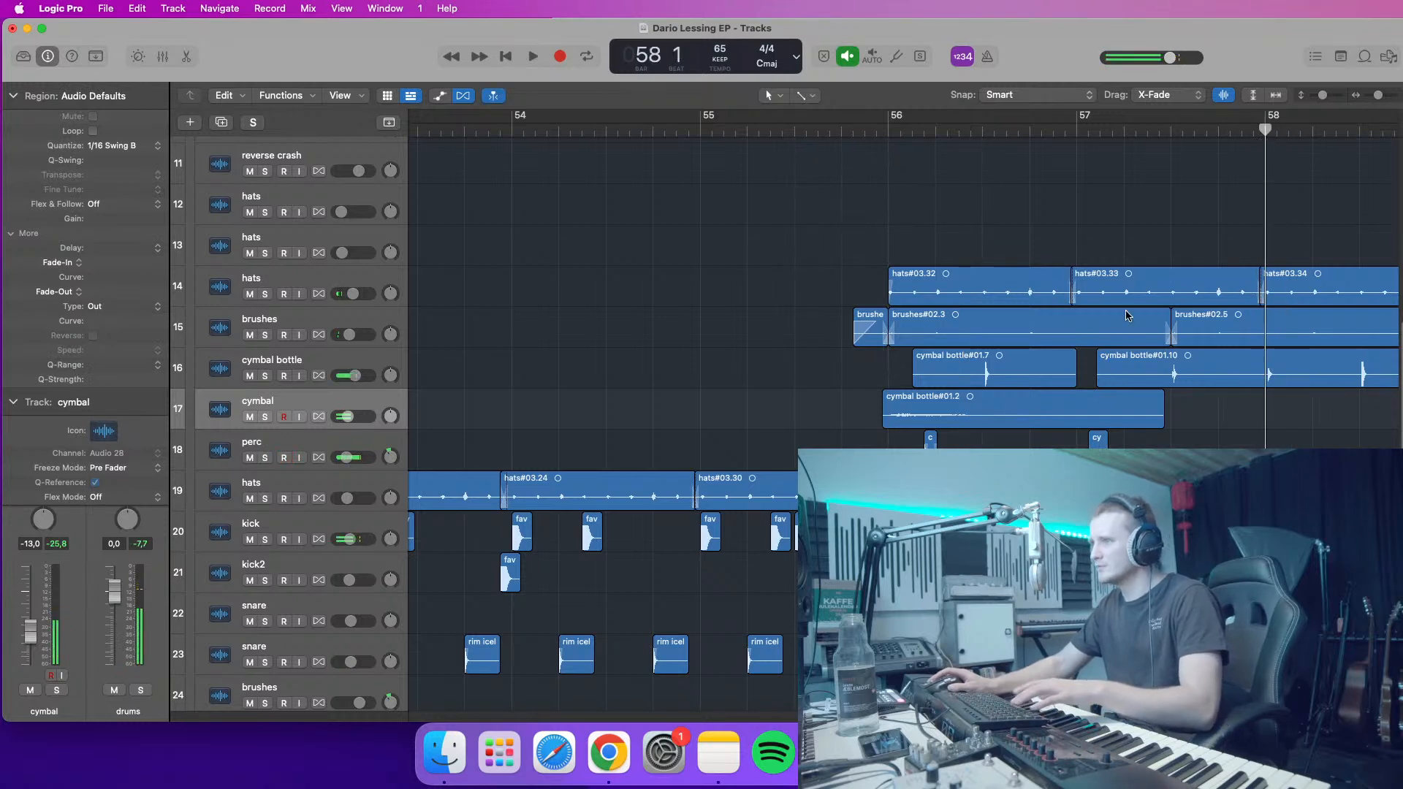
click(1053, 371)
key(Delete)
- Split the remaining cymbal bottle region at bar 58 and delete the part before the split
click(1202, 369)
key(super+t)
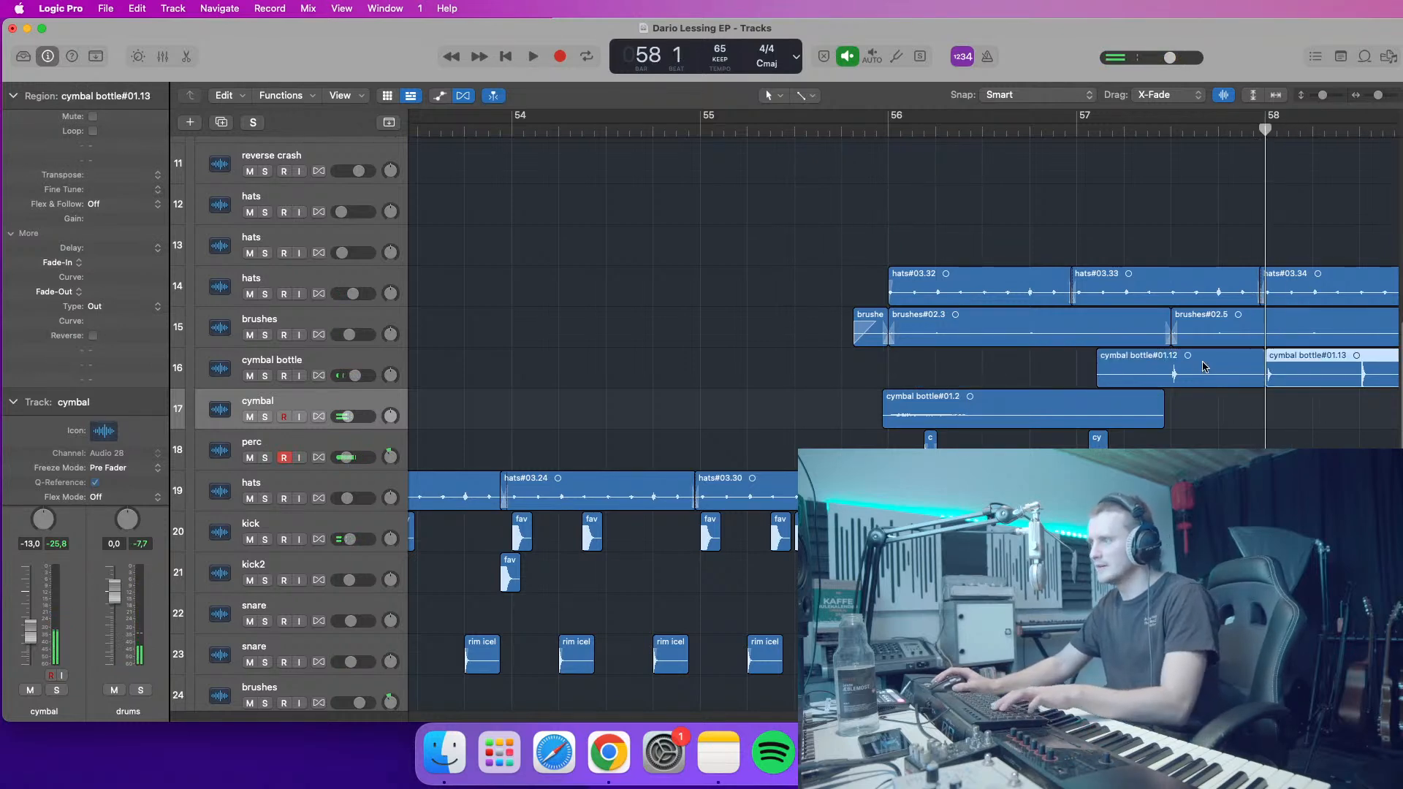
click(1204, 367)
key(Delete)
- Play the remaining cymbal bottle hits around bars 58 and 59 to compare them for use as perc
key(space)
key(space)
drag(627, 133, 604, 132)
key(space)
key(space)
drag(449, 133, 420, 135)
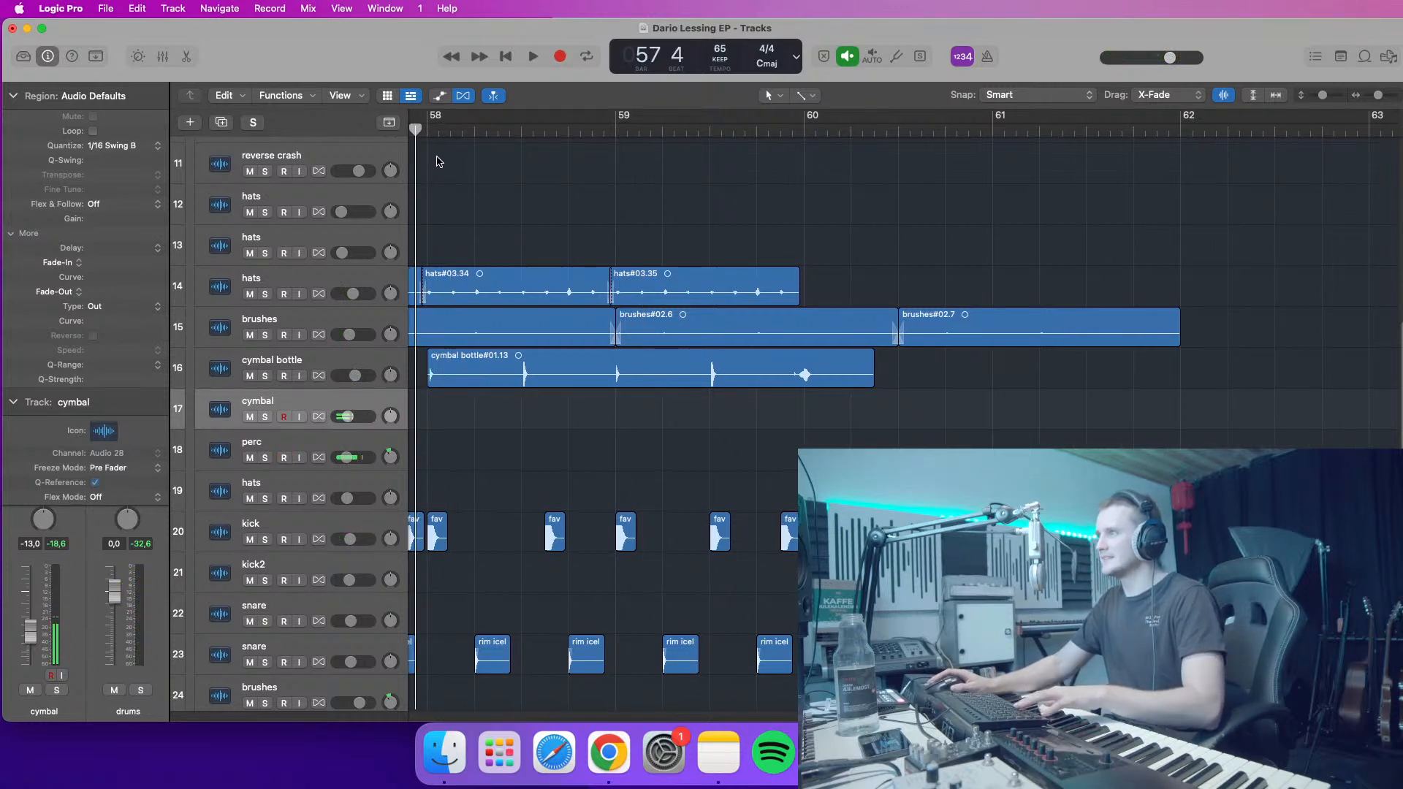
key(space)
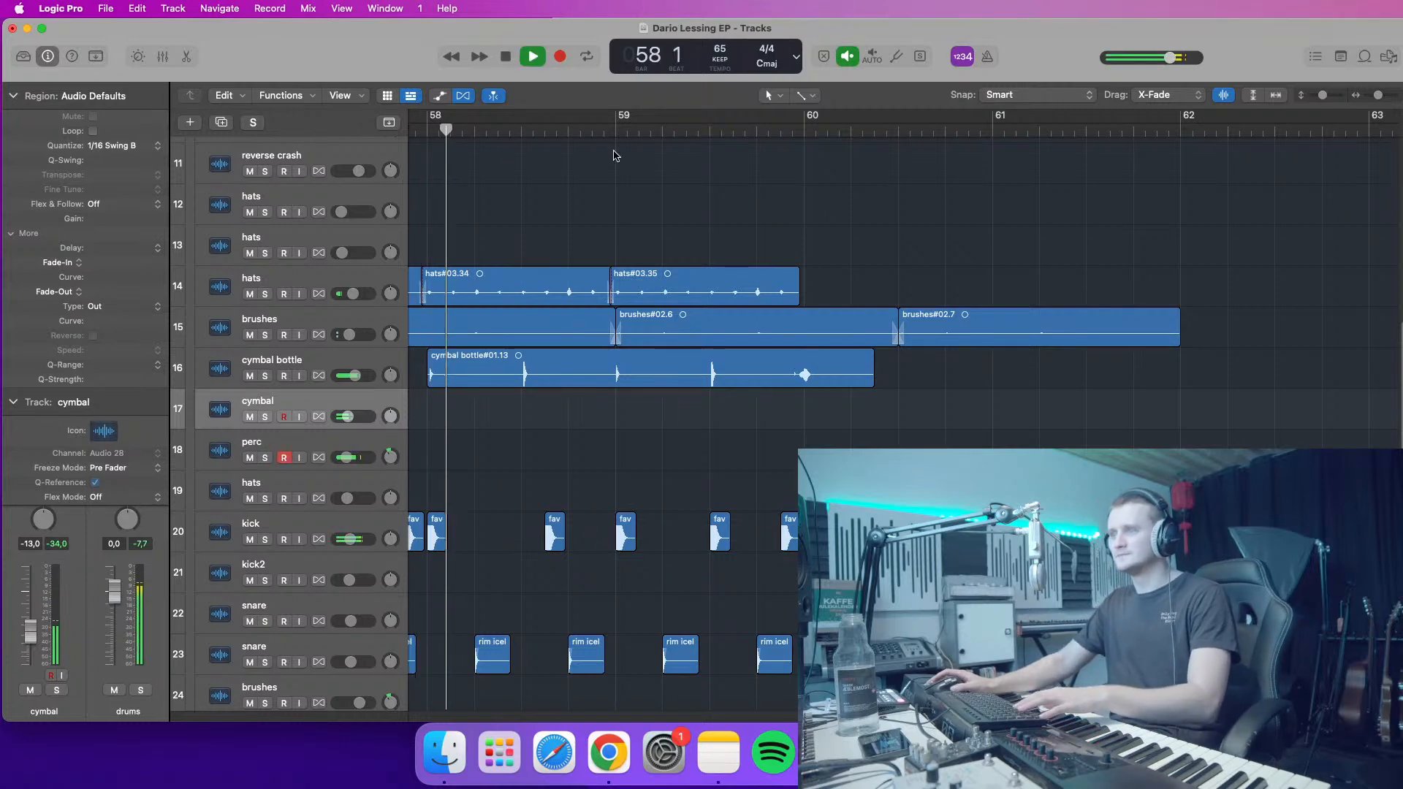
click(704, 133)
click(609, 135)
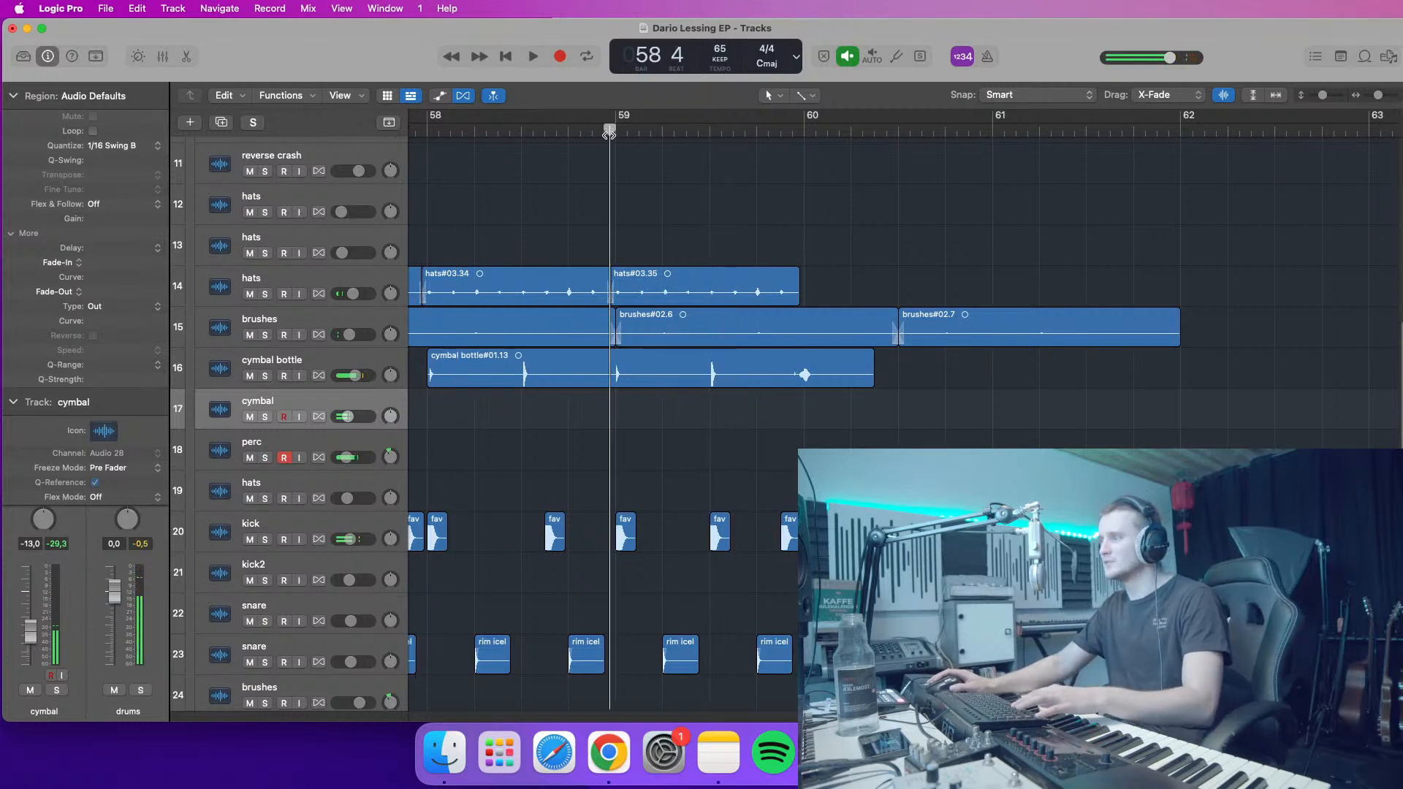
key(space)
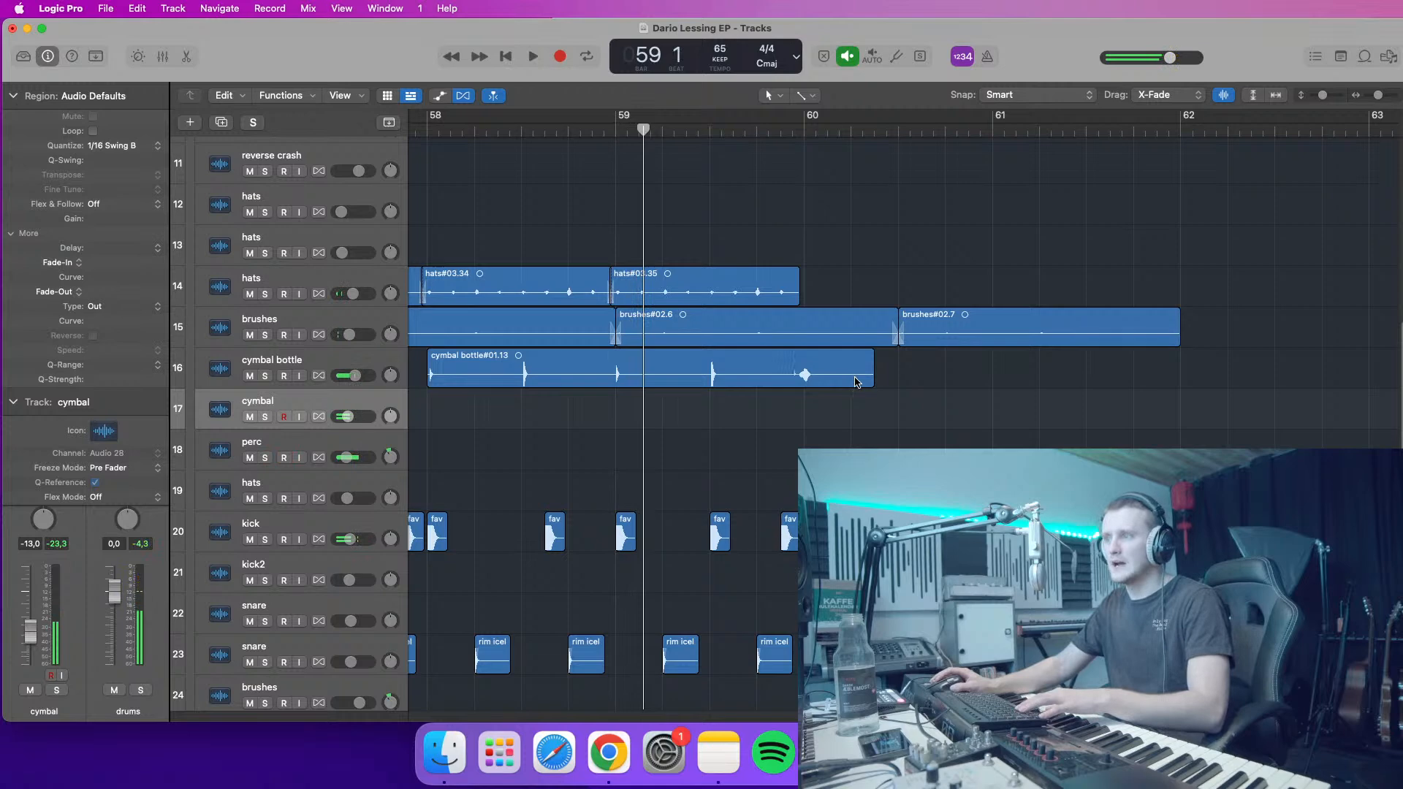
- Shorten the cymbal bottle region at bar 58 from its end so that only its first hit is kept
drag(862, 378, 509, 379)
scroll(1042, 341, left, 10)
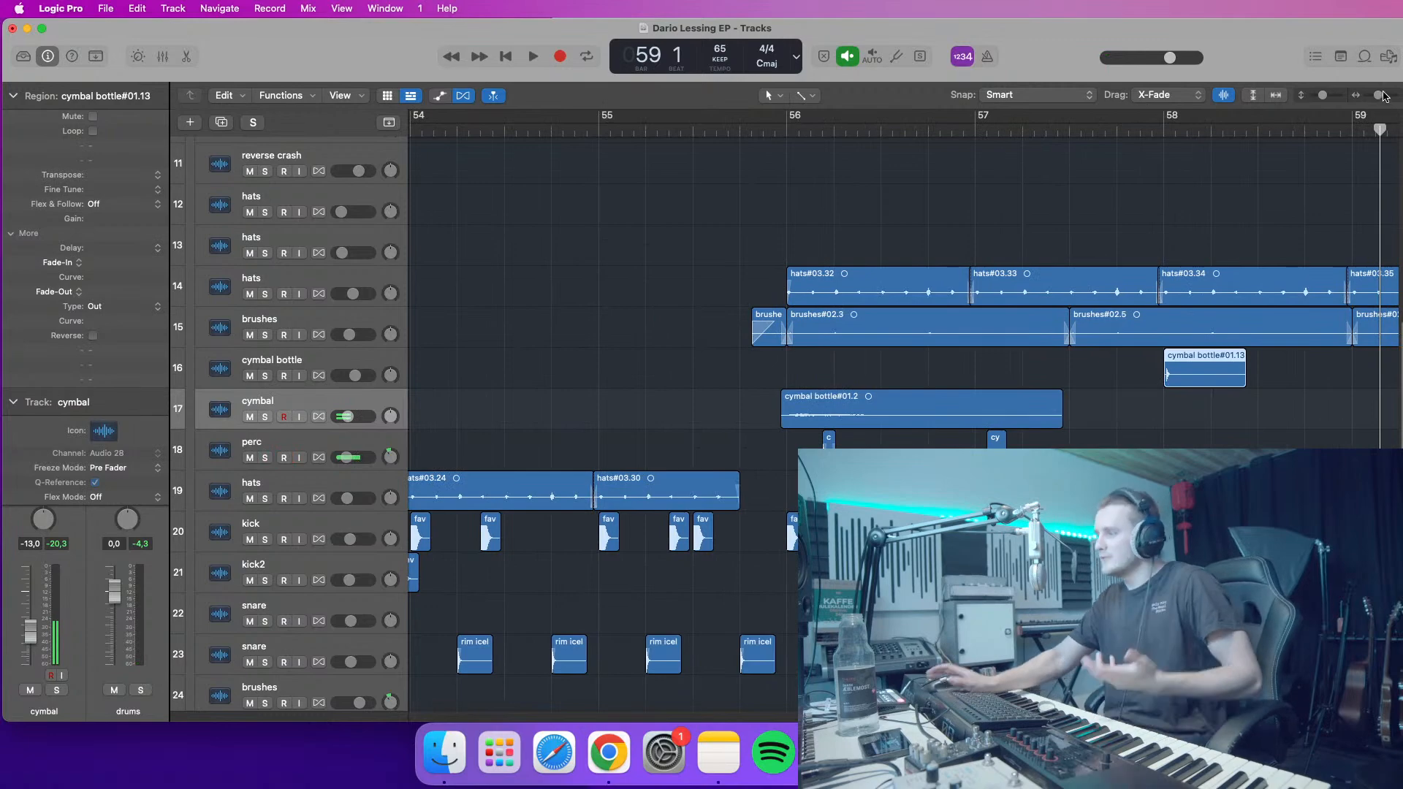
mouse_move(1379, 96)
mouse_down()
mouse_move(1366, 106)
mouse_move(1377, 117)
mouse_up()
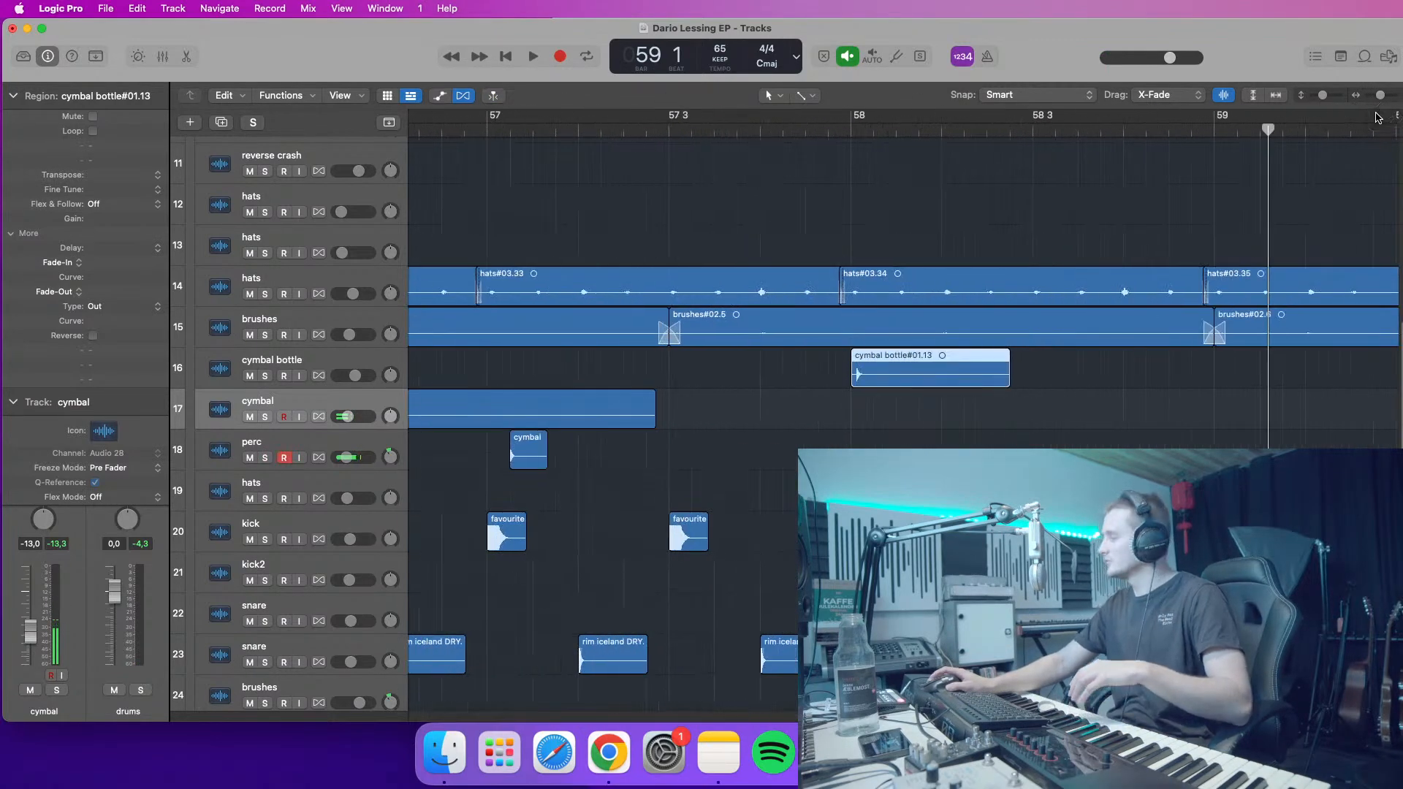
drag(1324, 96, 1377, 98)
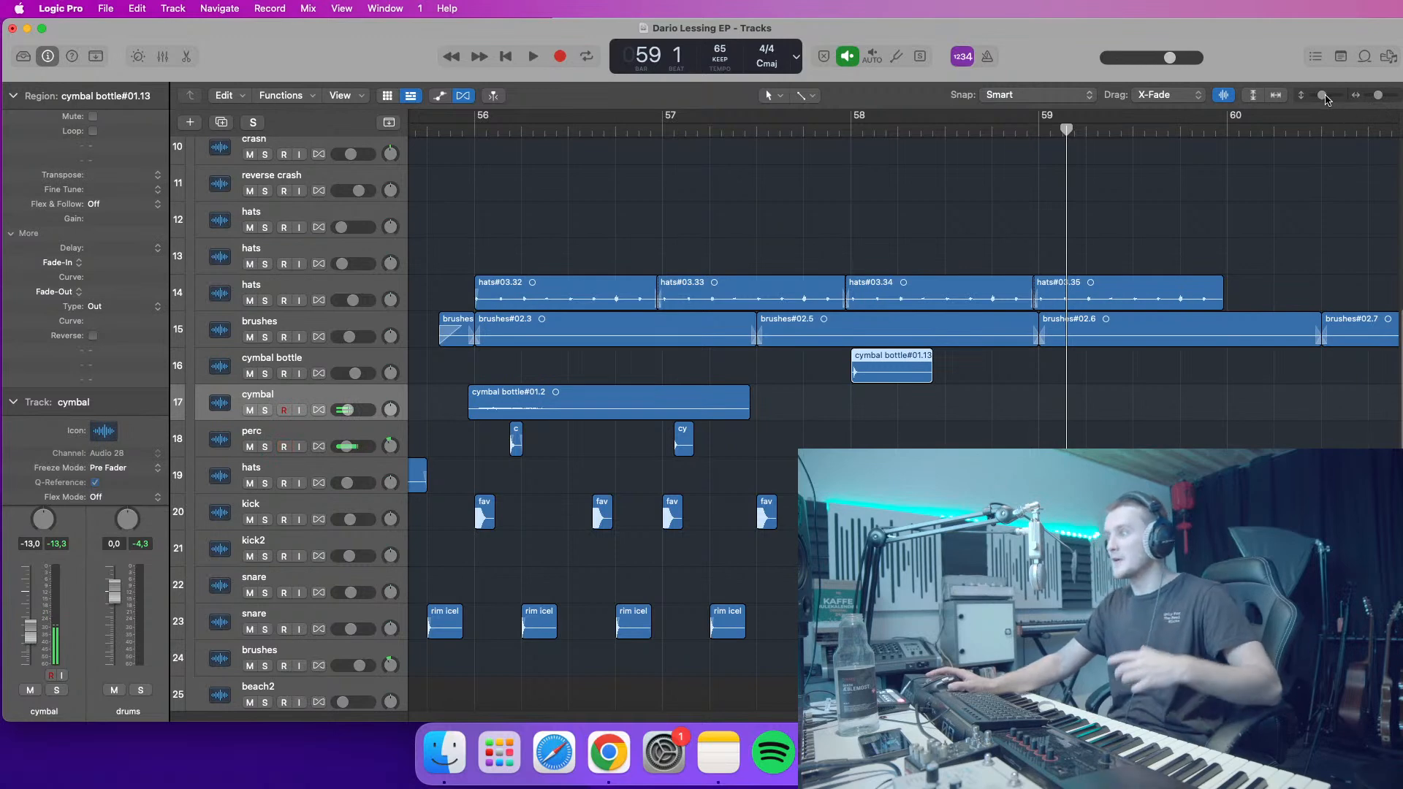
drag(1325, 95, 1381, 97)
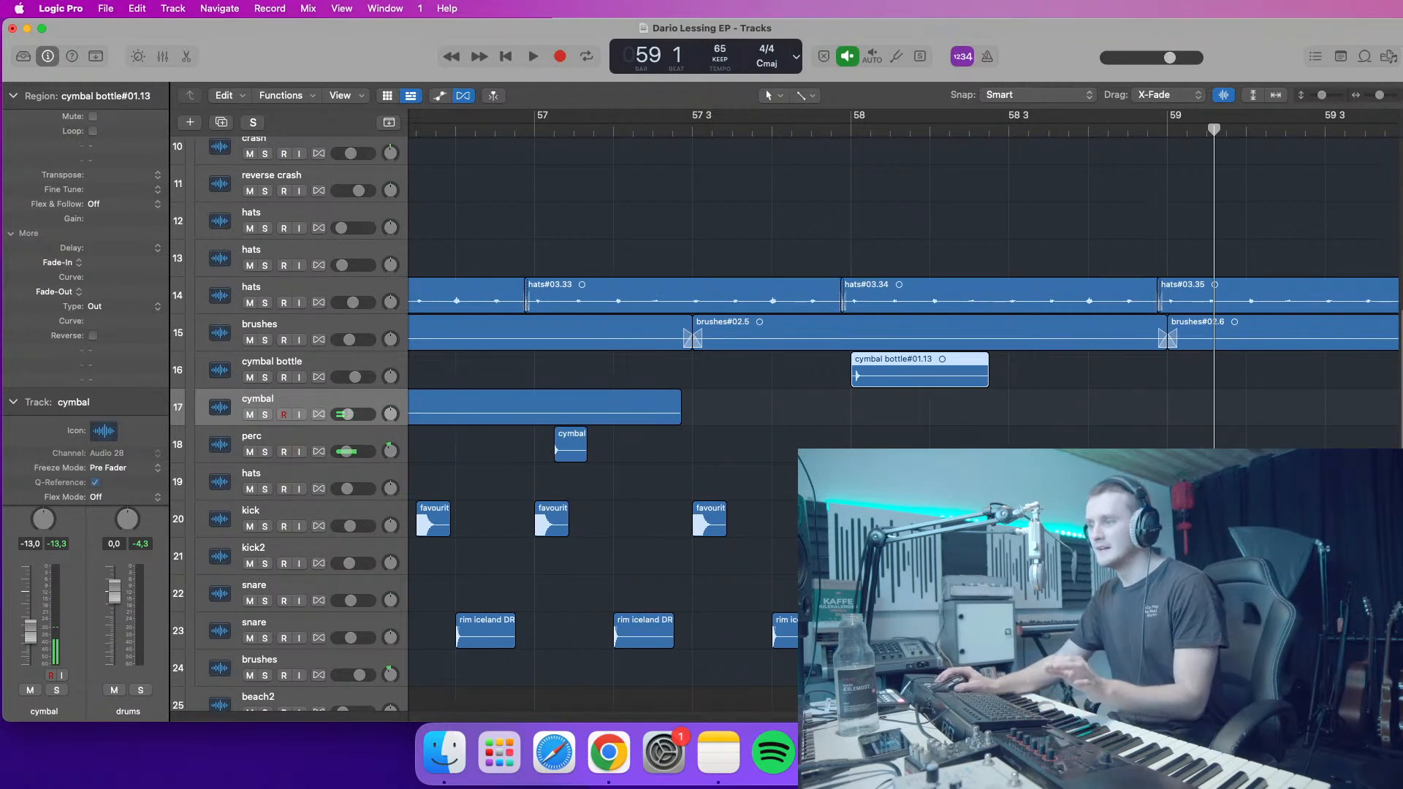
- Split the cymbal bottle region exactly at the hit's waveform start just after bar 58 and delete the silence before it
scroll(731, 328, left, 3)
click(1012, 131)
drag(1380, 96, 1325, 98)
click(1231, 144)
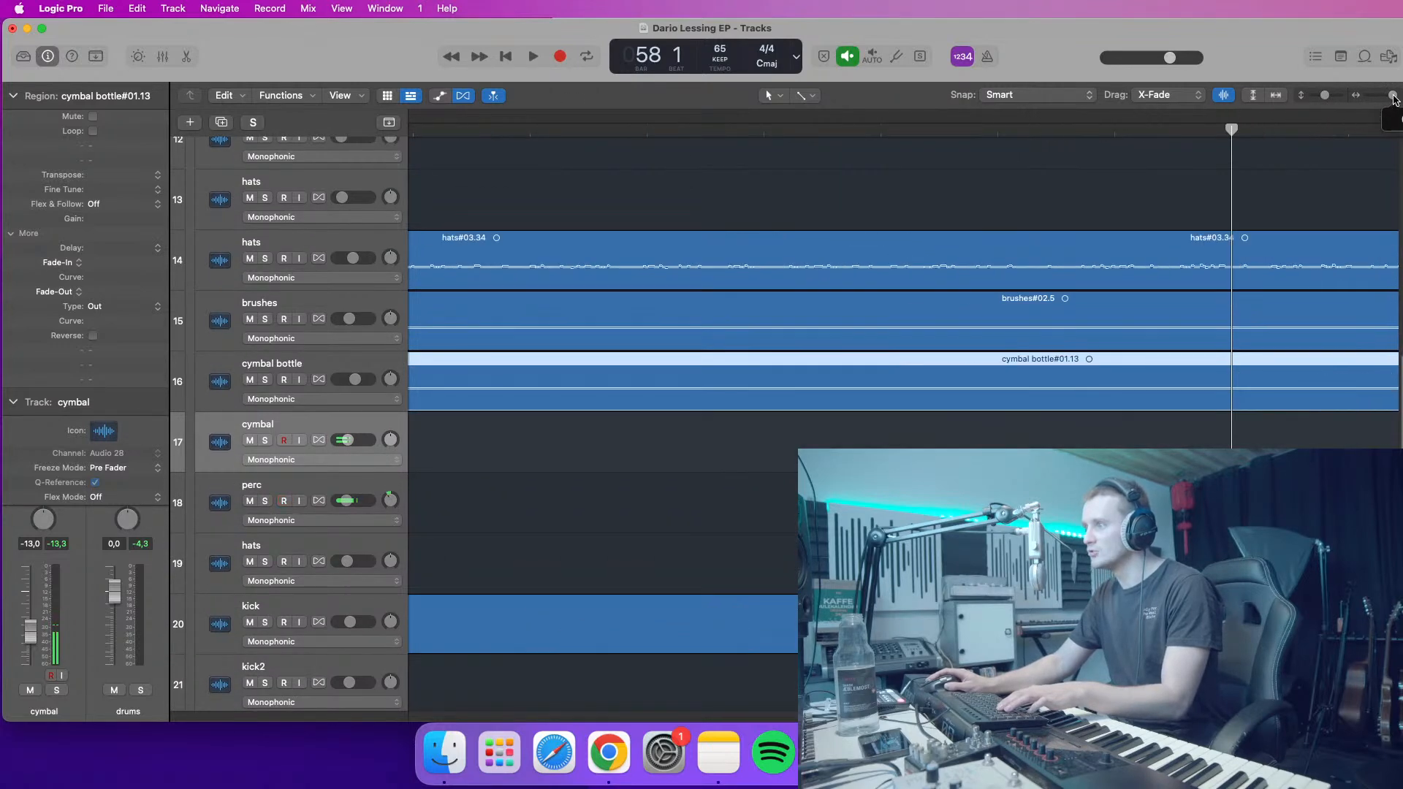
scroll(903, 293, left, 10)
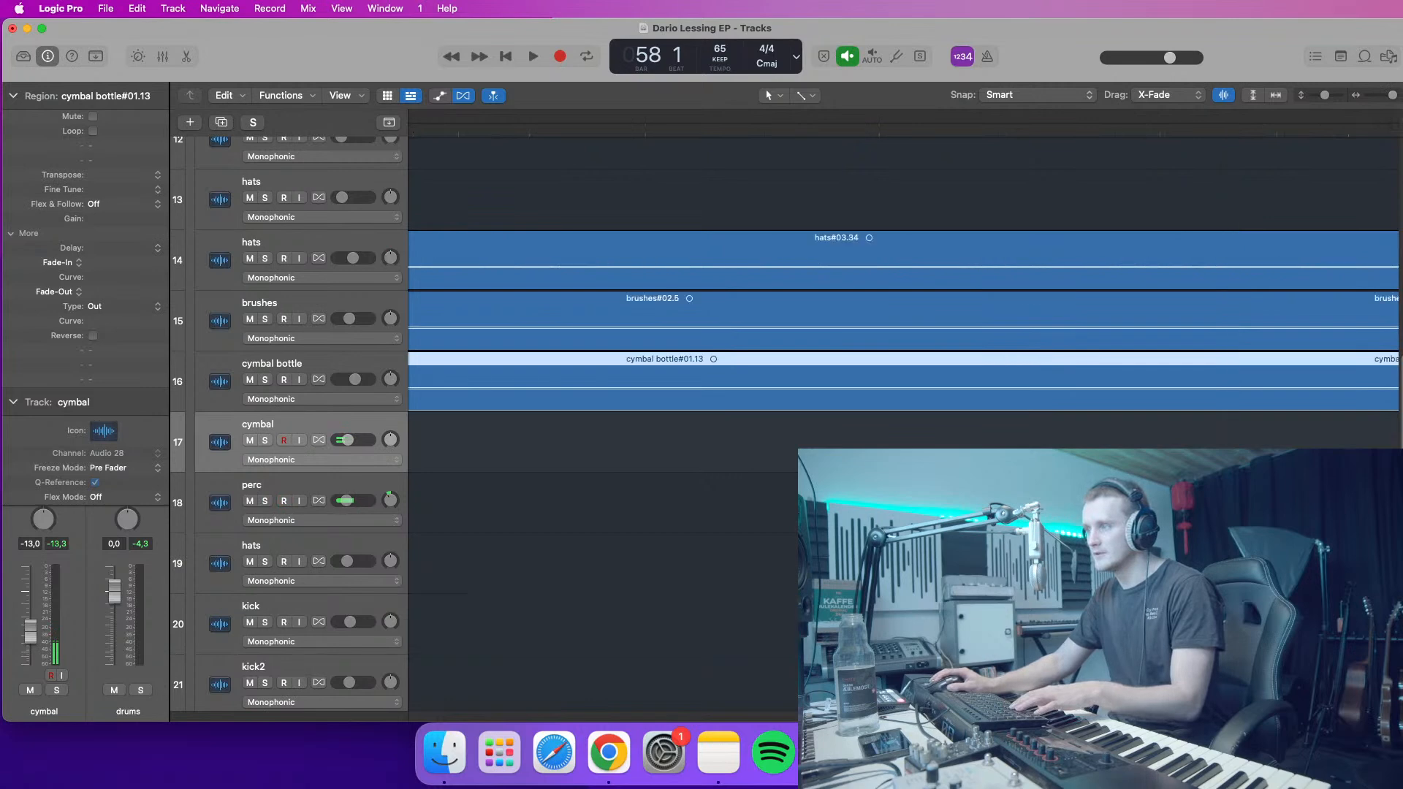
drag(1393, 98, 1377, 108)
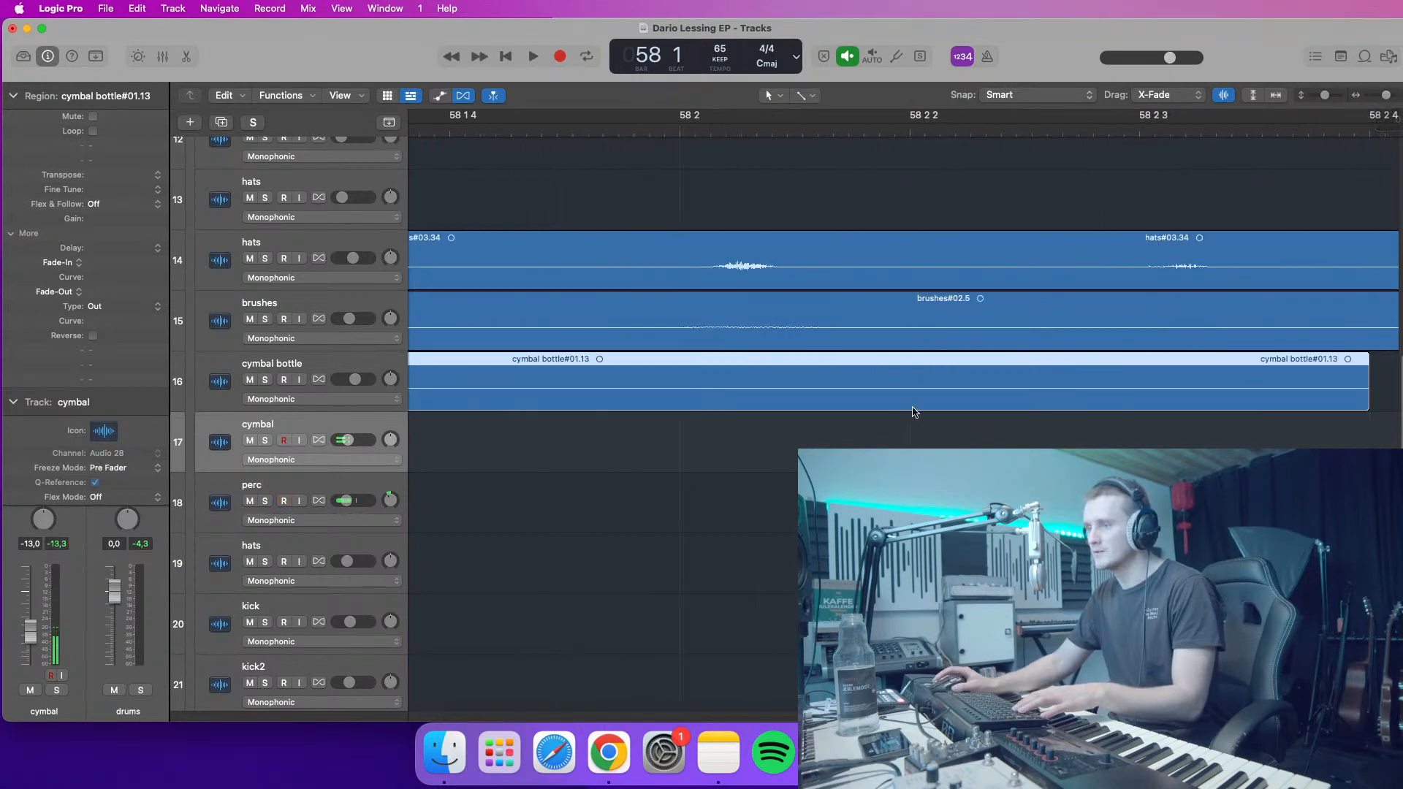
scroll(904, 293, left, 10)
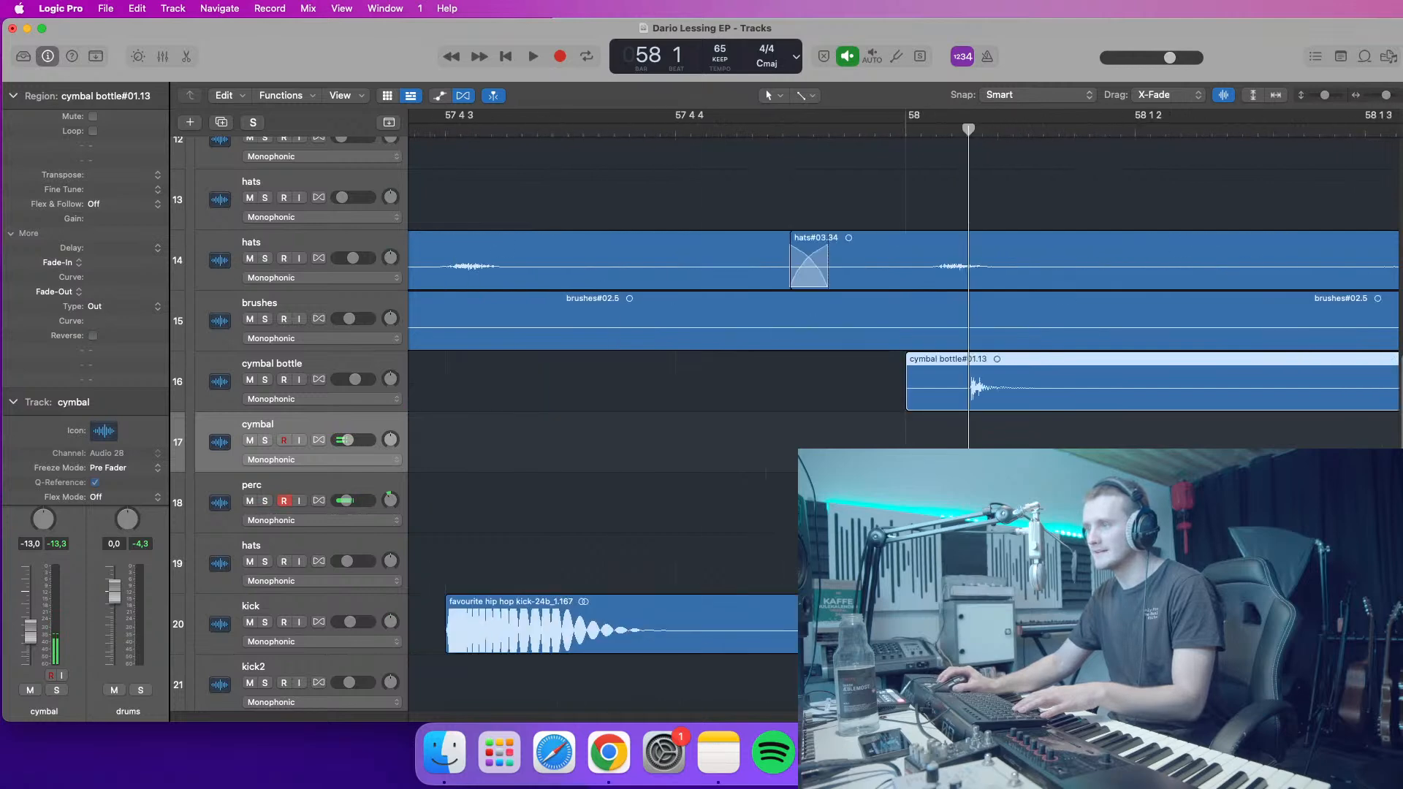
drag(1386, 95, 1397, 106)
drag(1149, 131, 1161, 147)
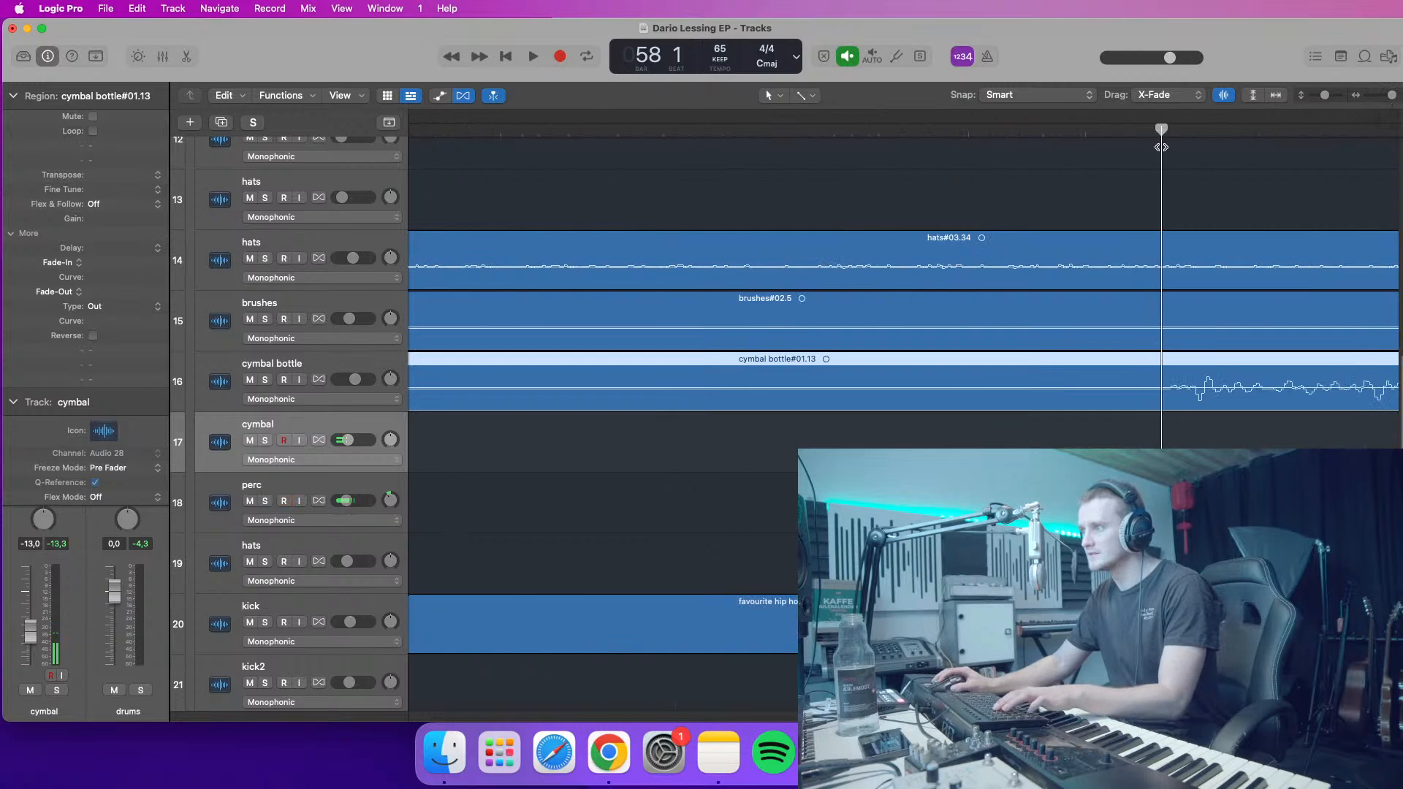
key(super+t)
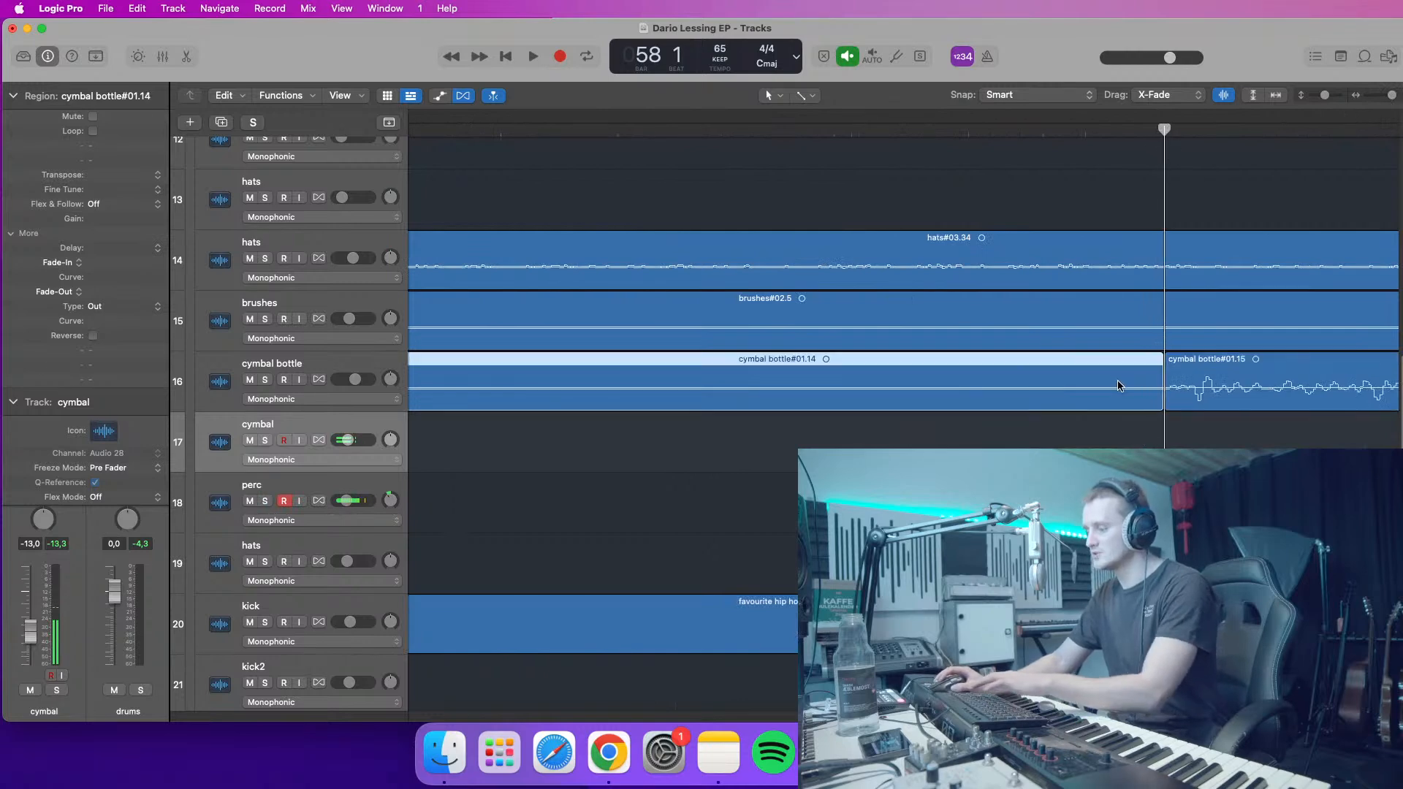
key(Delete)
click(1167, 395)
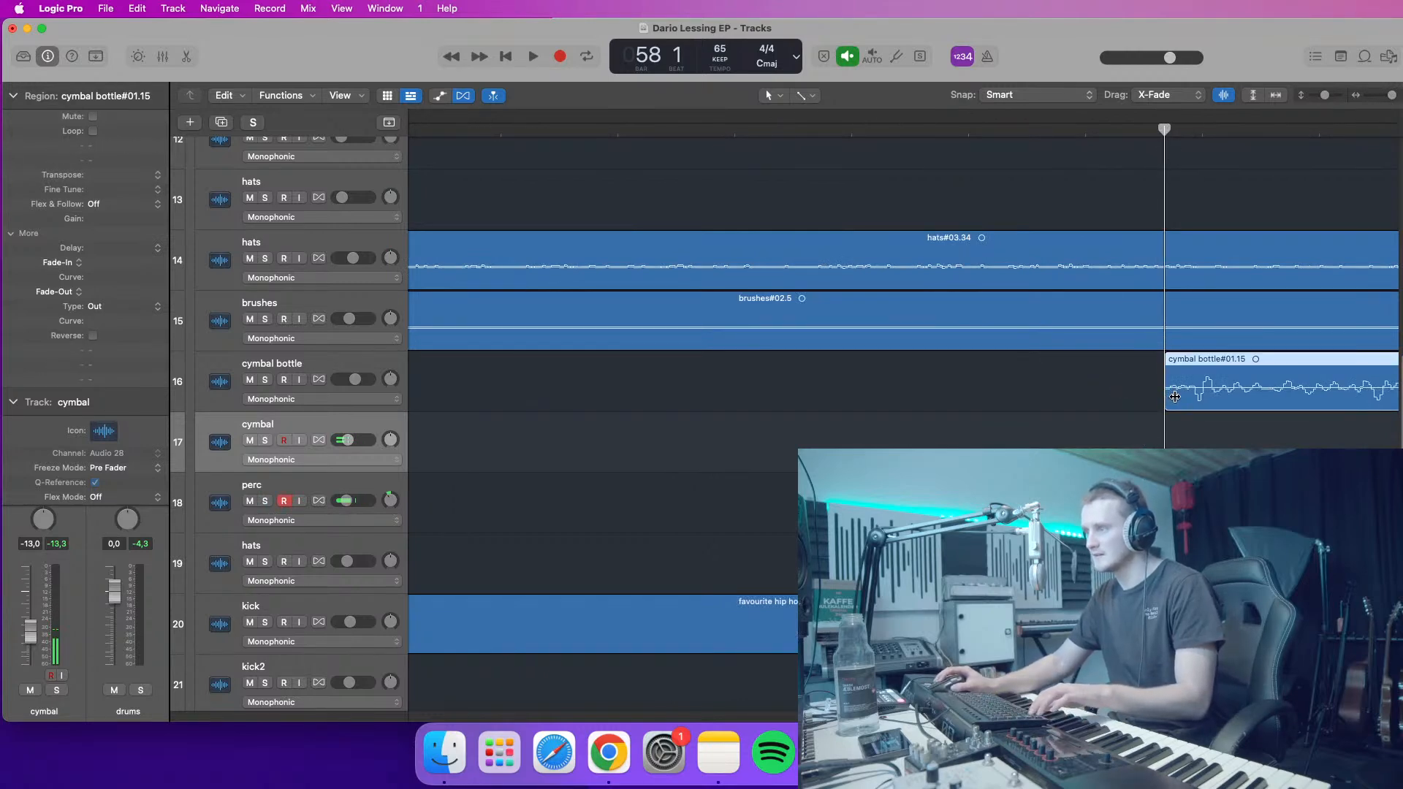
- Give the cymbal bottle hit a fade-in of 1, move it to start exactly at bar 56, and play it with the drums
drag(1256, 380, 1299, 370)
drag(1392, 95, 1377, 95)
drag(1198, 398, 938, 398)
click(871, 130)
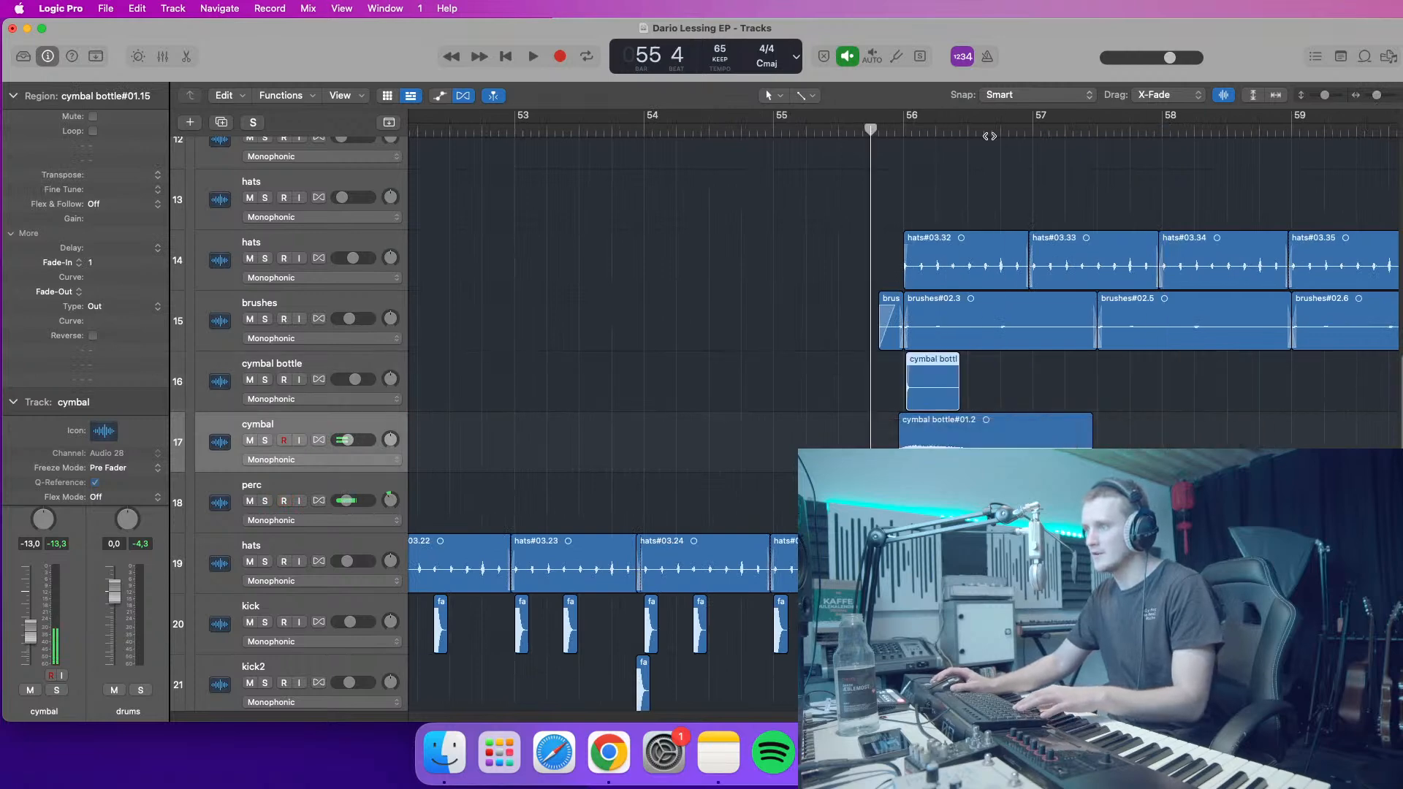
drag(1382, 96, 1388, 100)
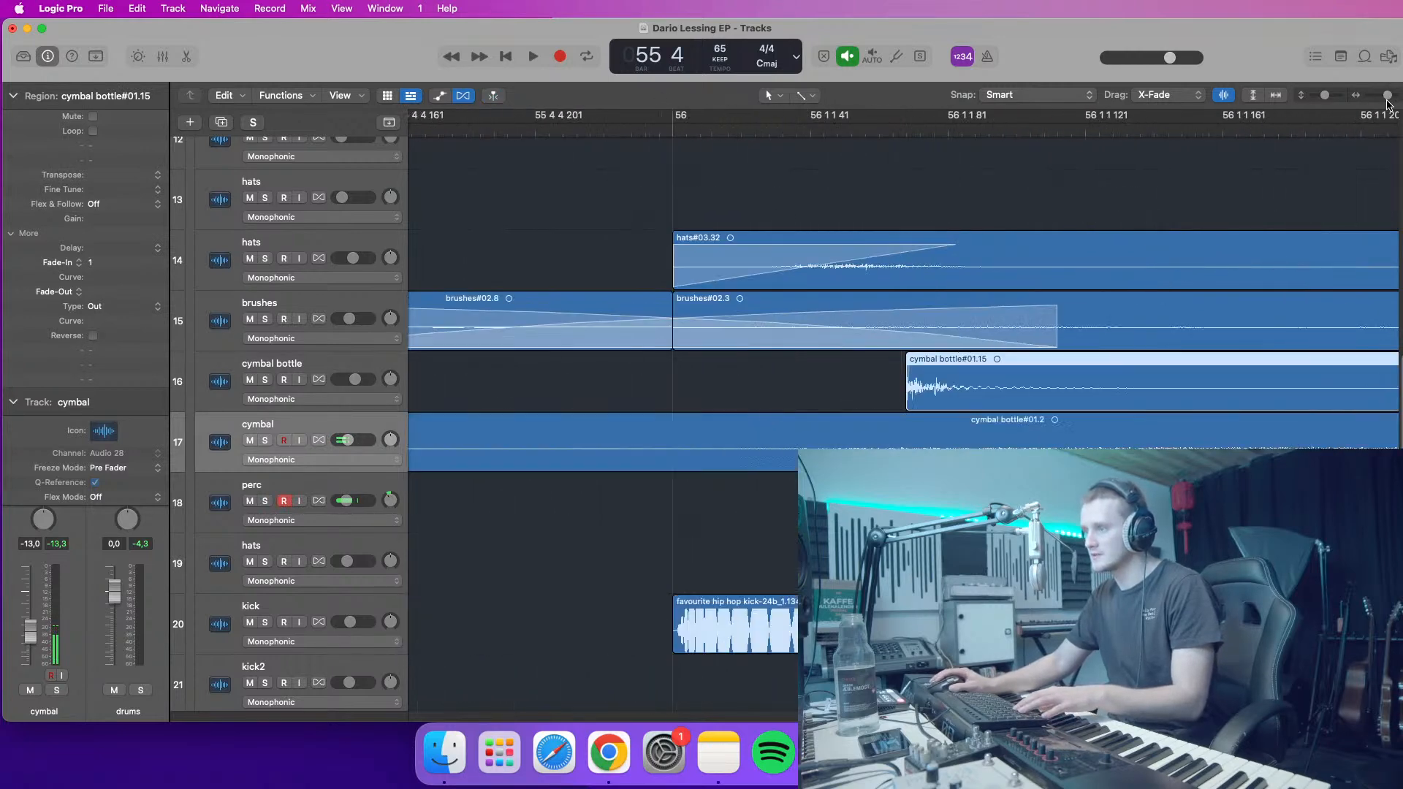
drag(955, 379, 725, 378)
key(space)
drag(1388, 96, 1381, 98)
key(space)
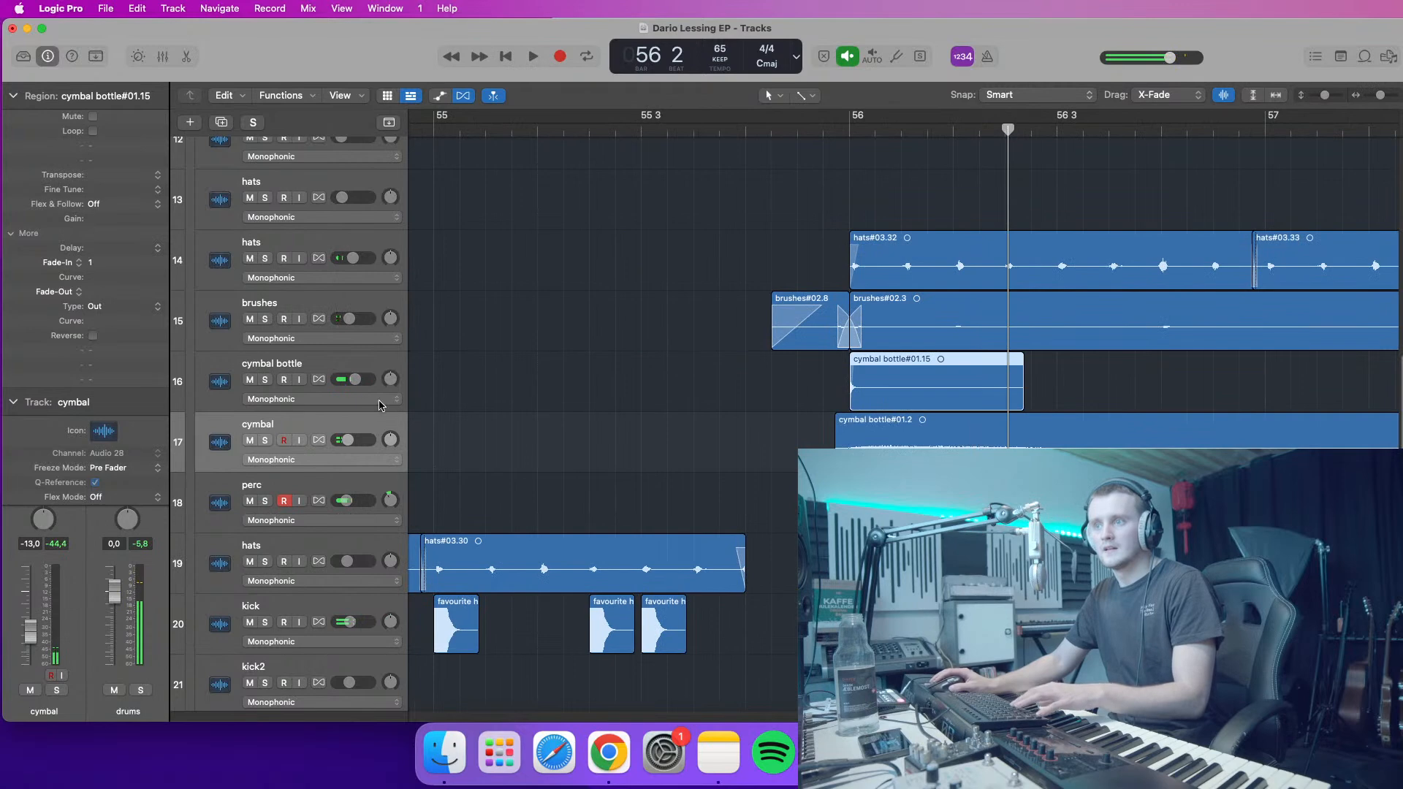
- Turn on Flex for the cymbal bottle track, transpose the hit at bar 56 by +10, and play it
click(352, 368)
click(783, 365)
click(884, 381)
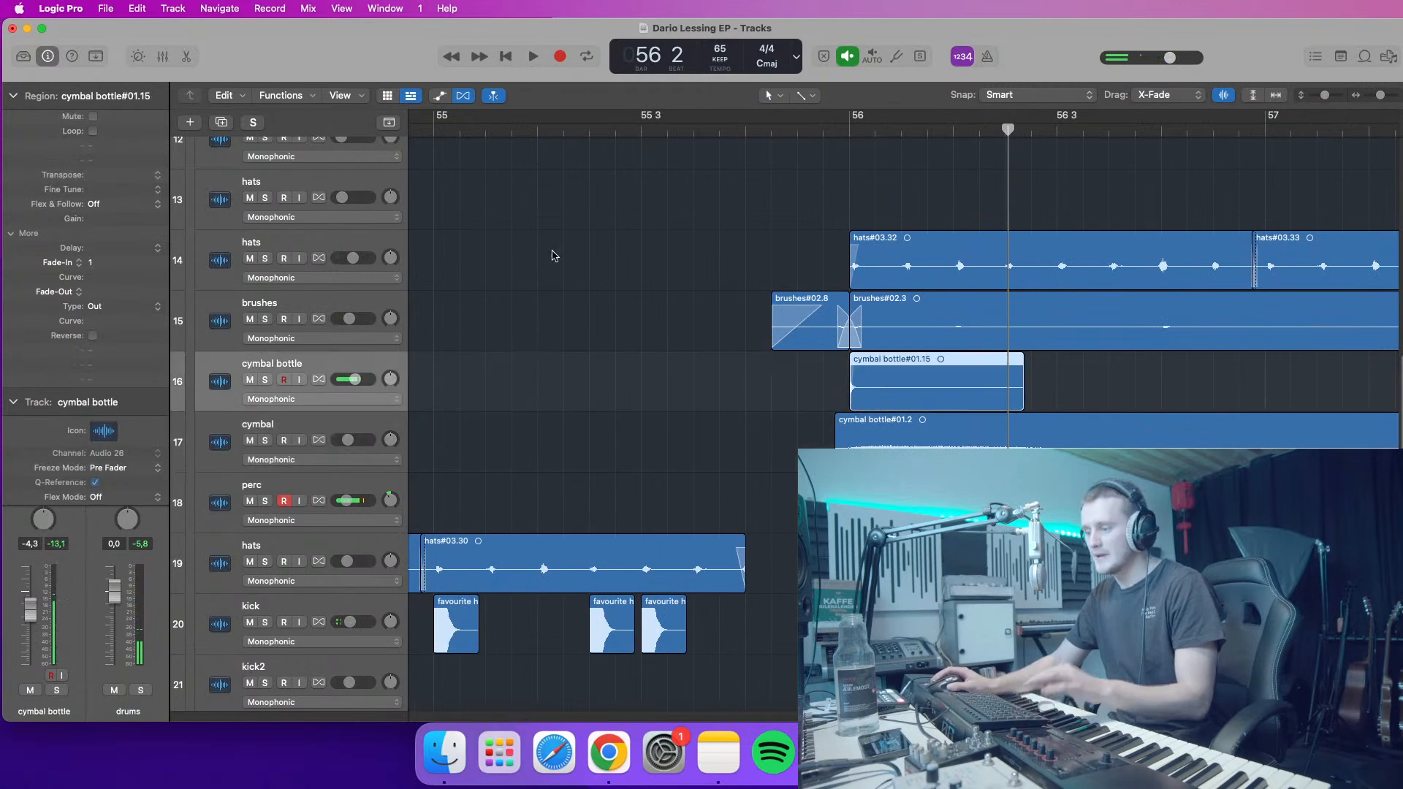
drag(130, 175, 142, 165)
click(825, 128)
key(space)
key(space)
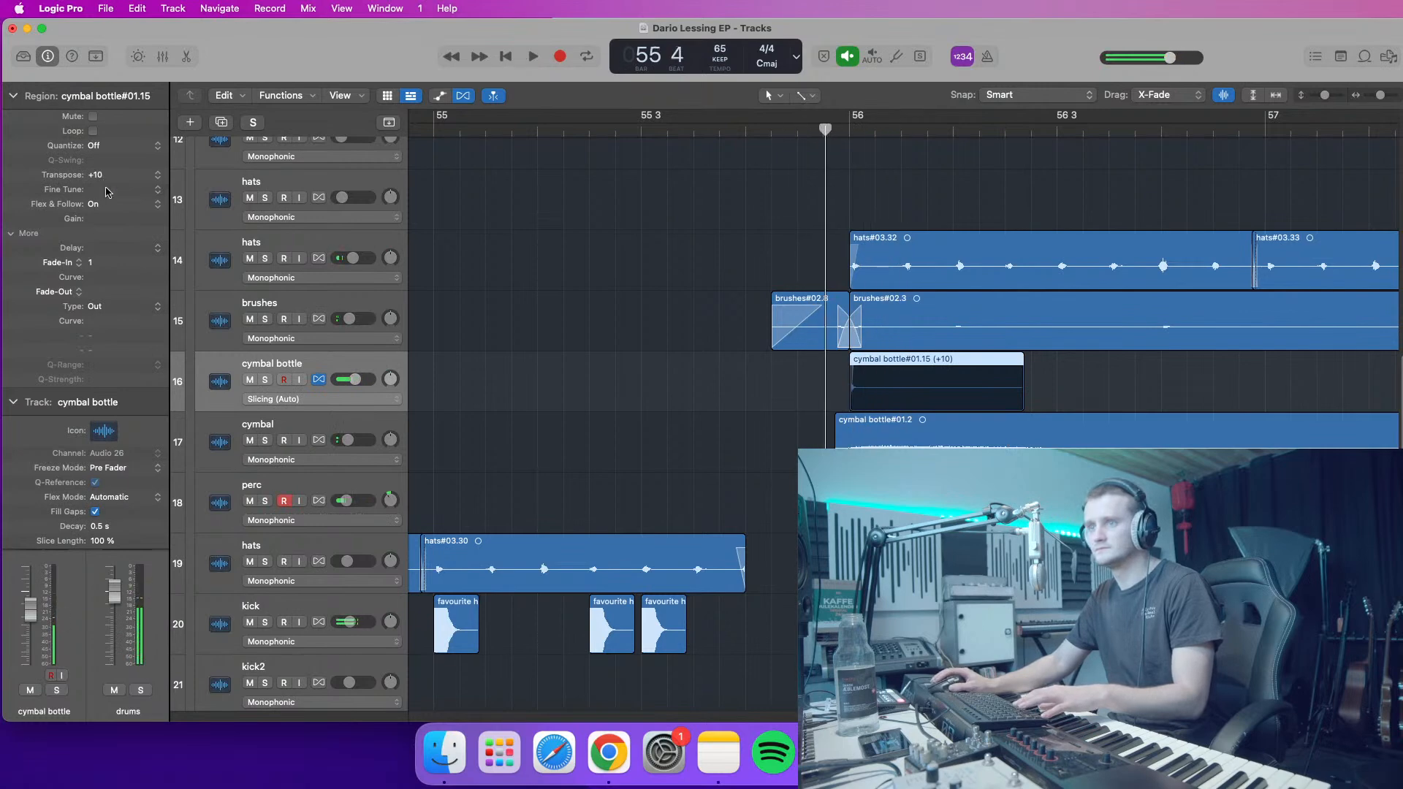
- Set the cymbal bottle hit's transposition to +8 and play it from just before bar 56
key(space)
key(space)
click(749, 142)
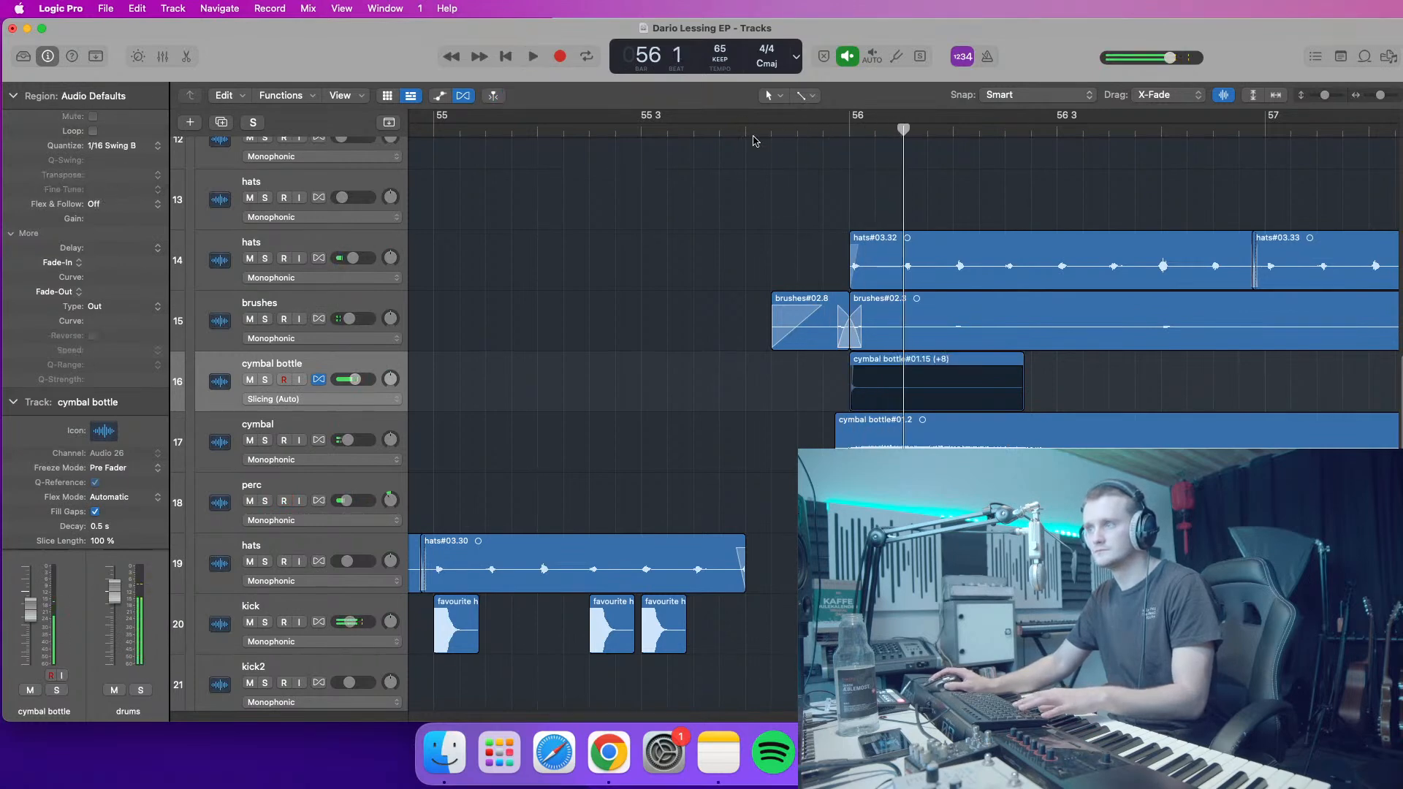
key(space)
key(space)
- Insert the Raum reverb on the cymbal bottle track, close its window, and play the hit
click(12, 97)
click(43, 418)
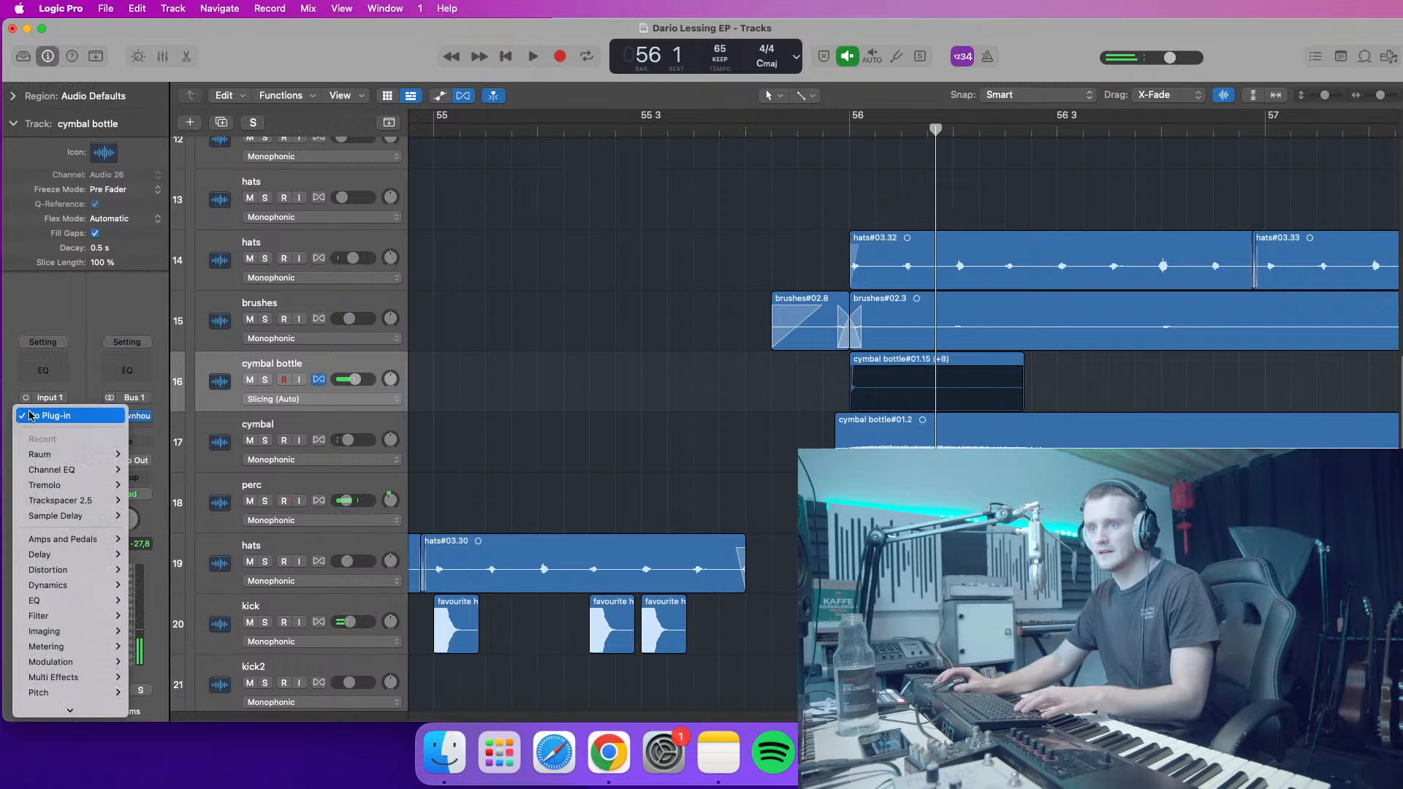
mouse_move(110, 455)
click(182, 469)
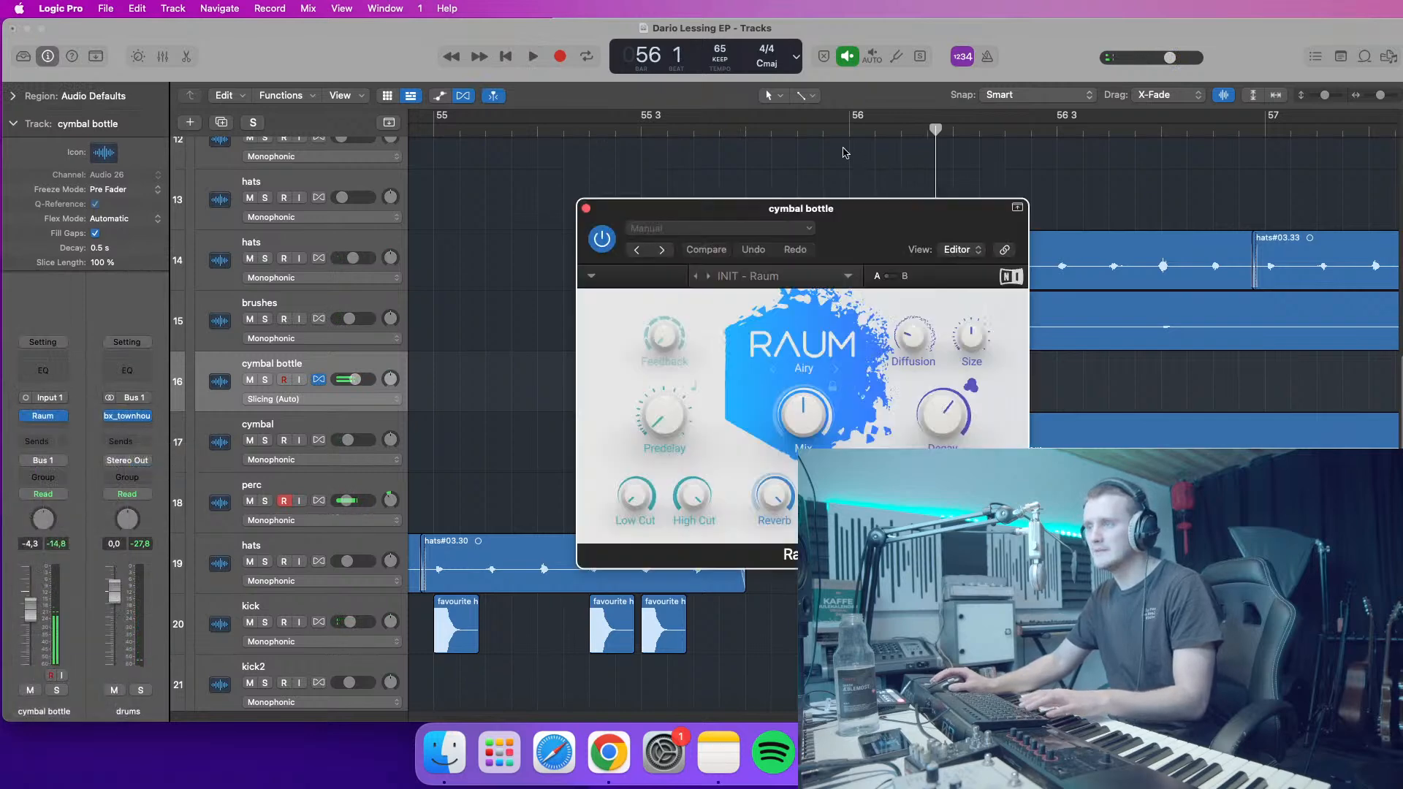
key(space)
key(super+w)
key(space)
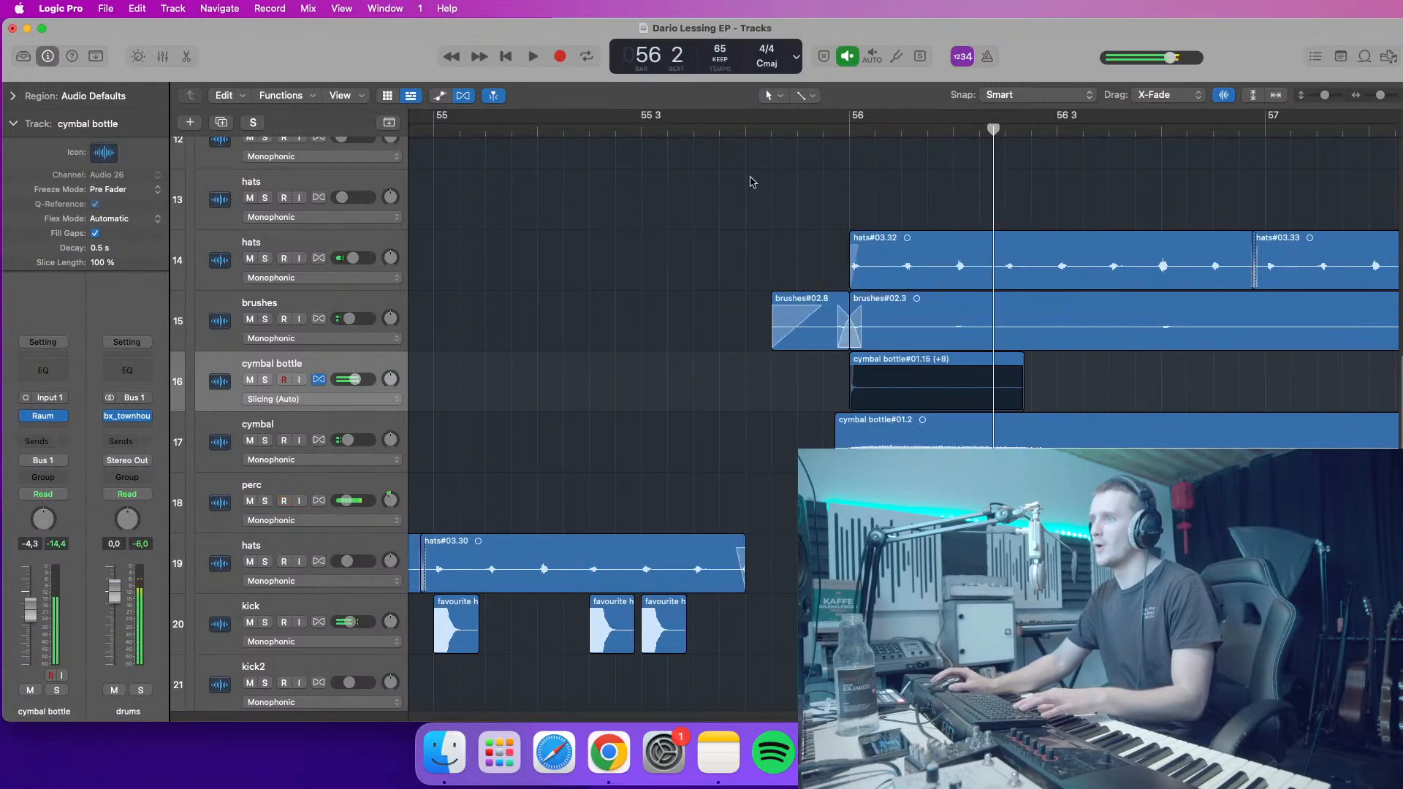
- Lower the cymbal bottle track's volume to -11.6 dB while playing the hit in the drum mix
click(741, 138)
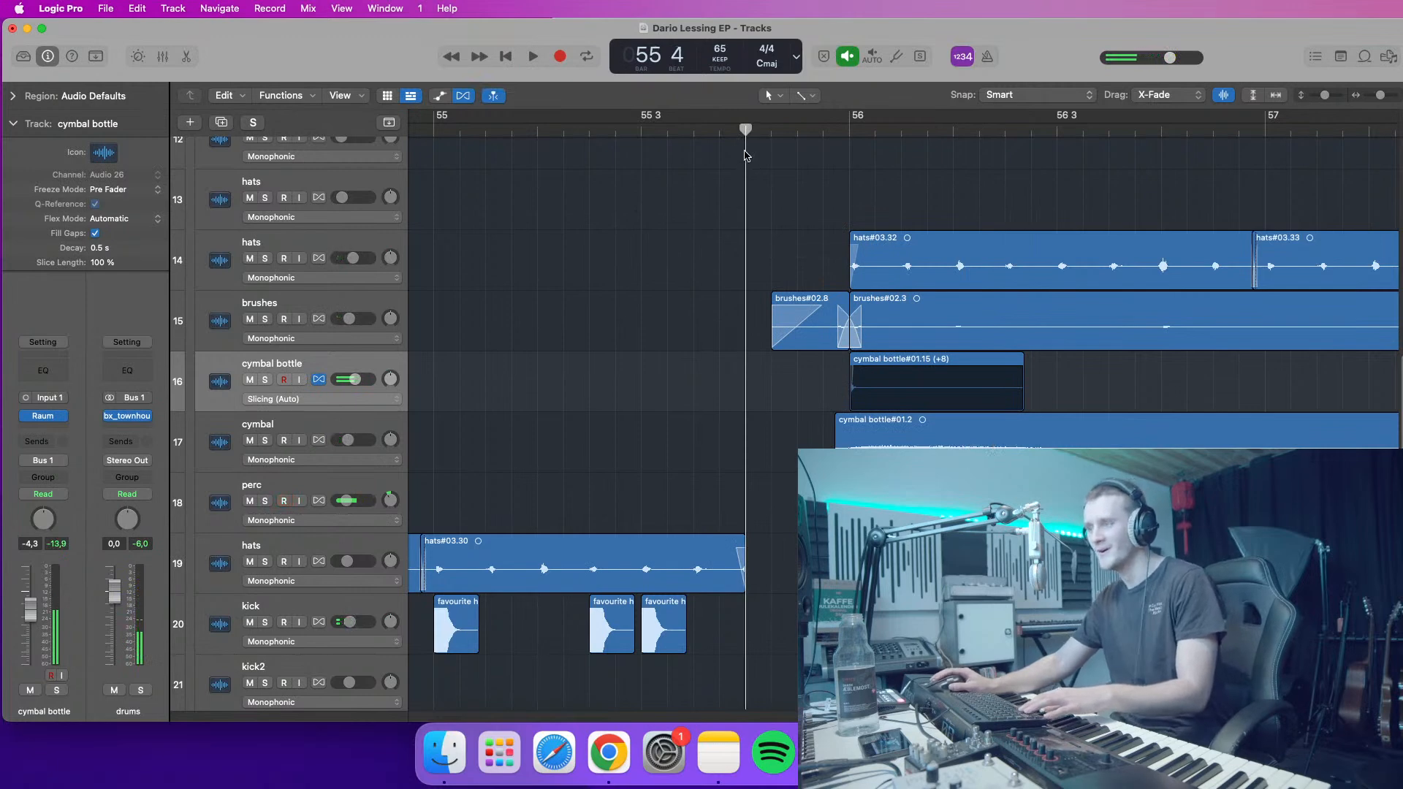
key(space)
key(space)
click(696, 138)
drag(355, 379, 351, 380)
key(space)
key(space)
key(space)
key(space)
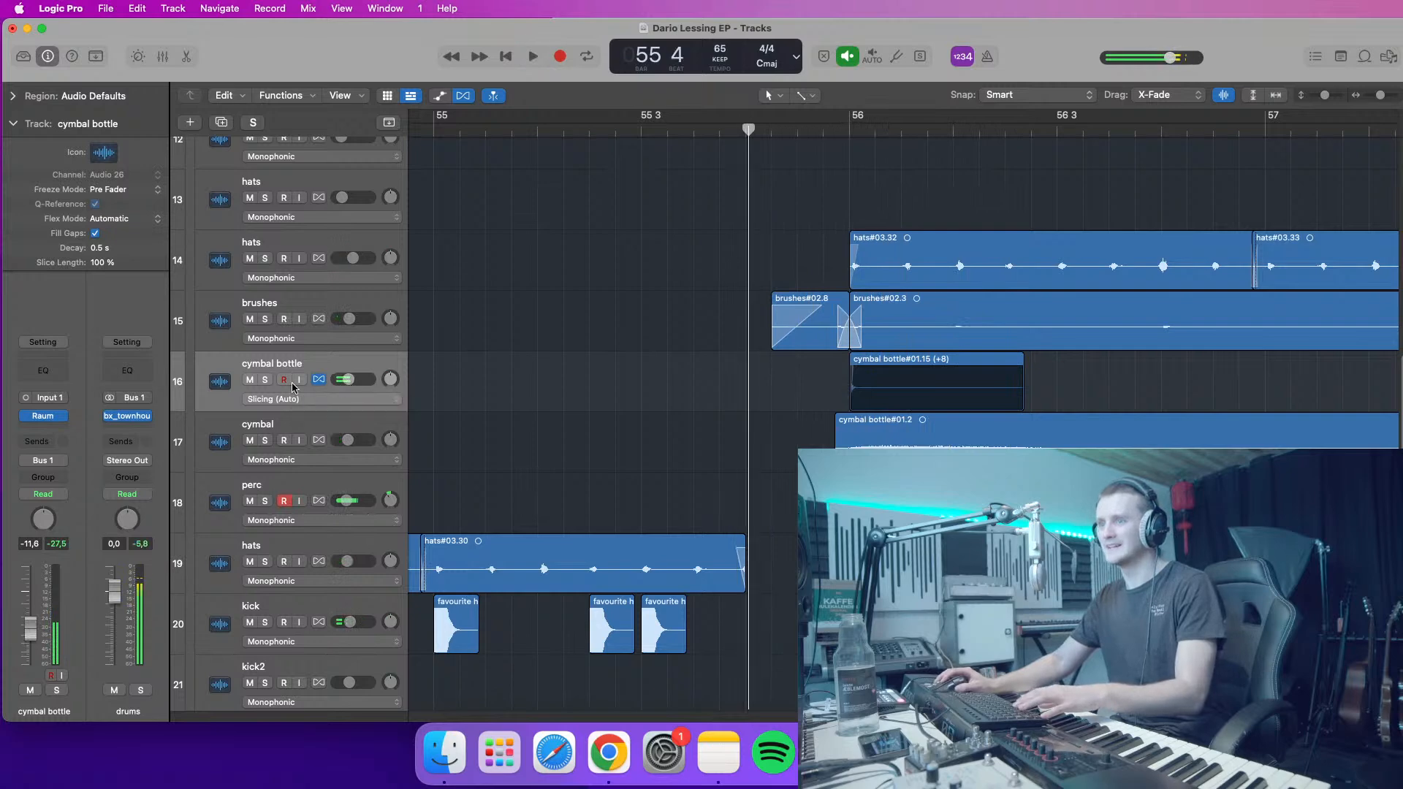
- Play the cymbal bottle and cymbal tracks soloed together around bar 56, and clear the solos
click(265, 380)
click(265, 440)
key(space)
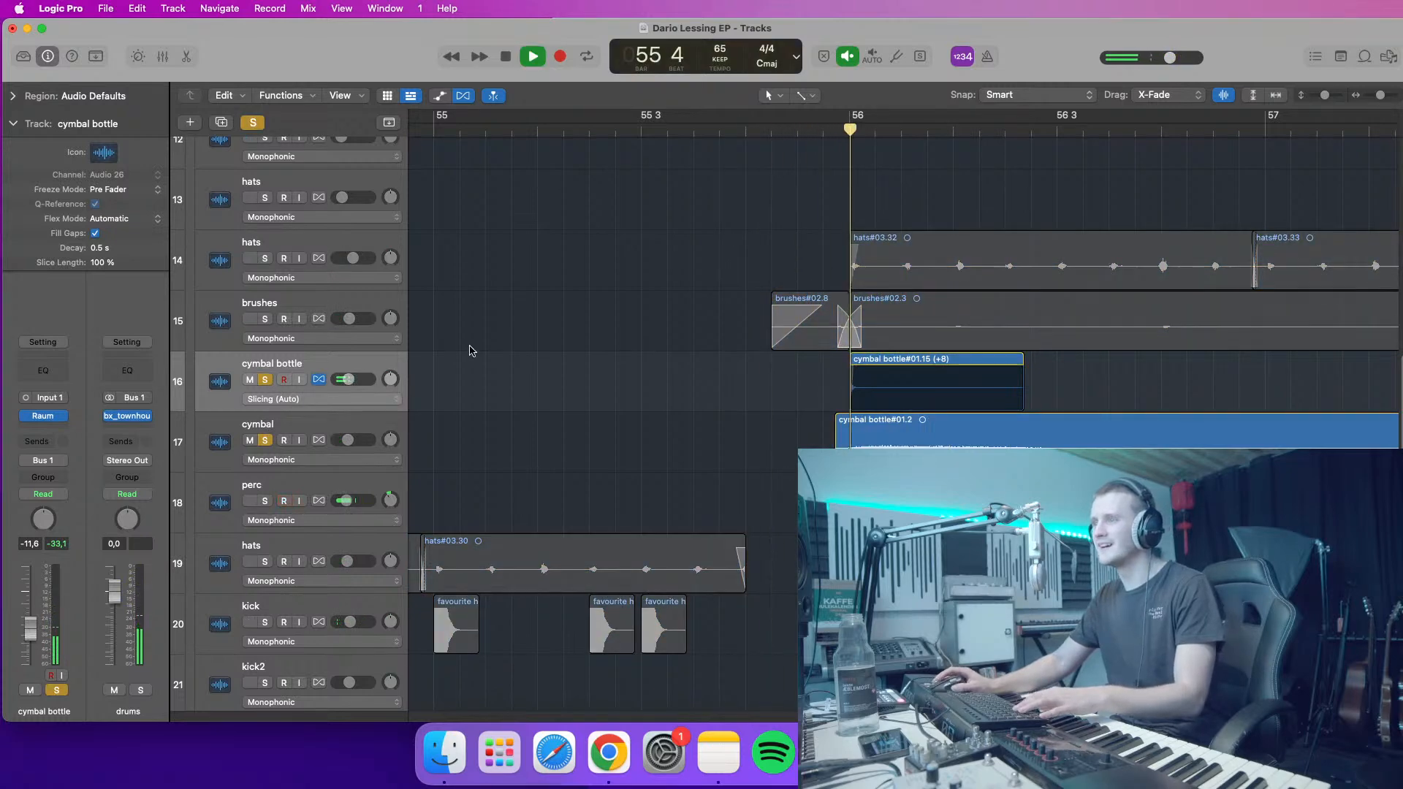
click(826, 128)
key(space)
click(252, 124)
key(space)
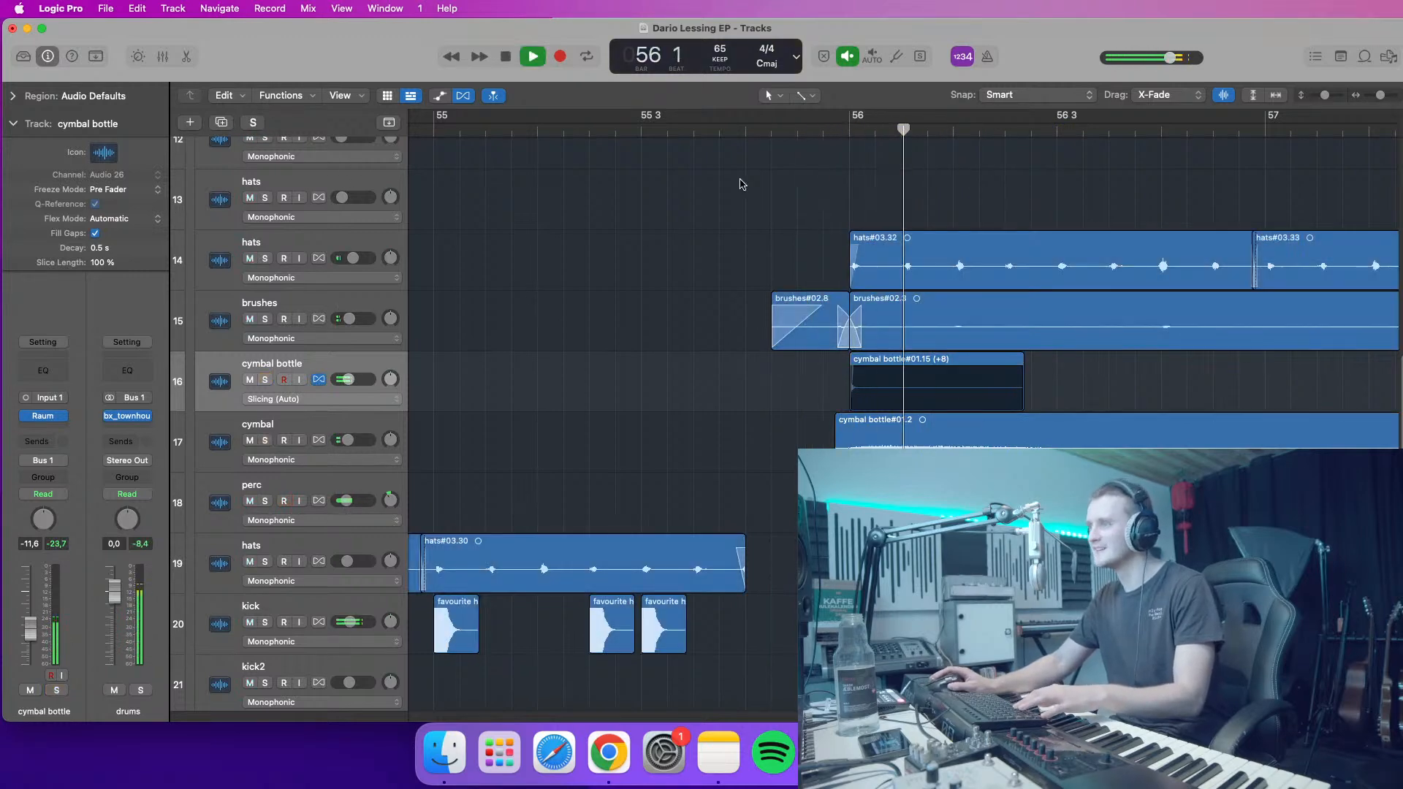
- Listen to the hit in the full drum mix and check the Raum settings on the cymbal bottle track
key(space)
key(space)
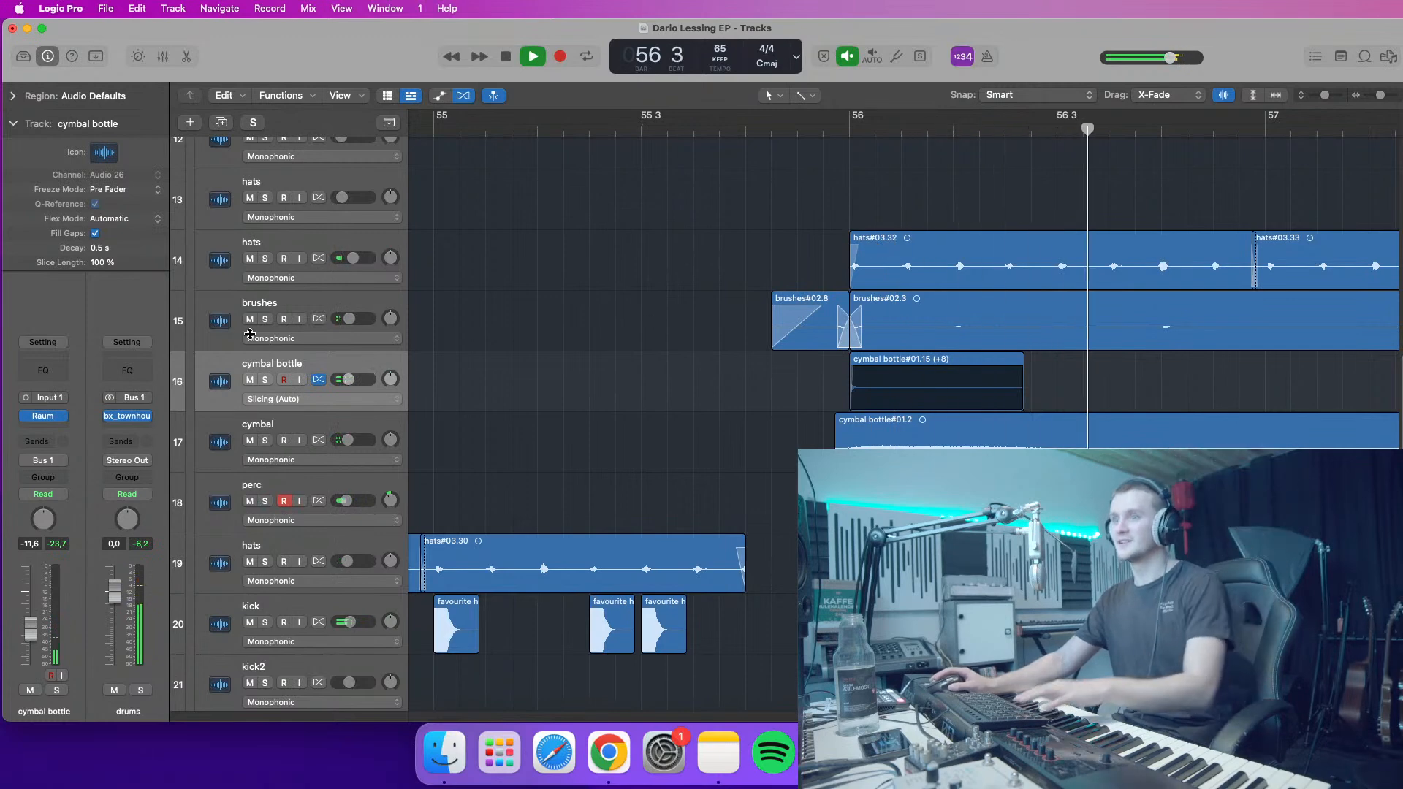
key(space)
click(46, 415)
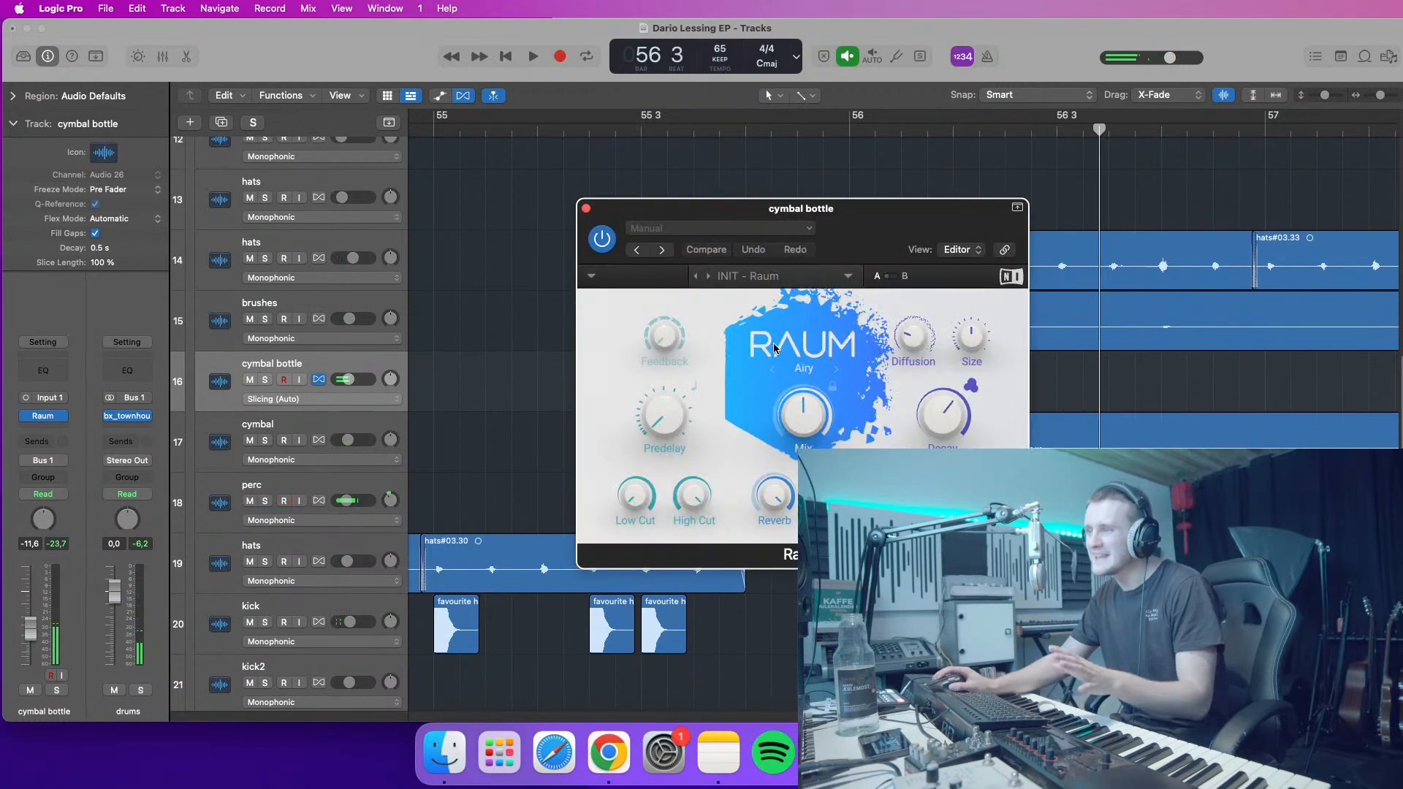
click(586, 209)
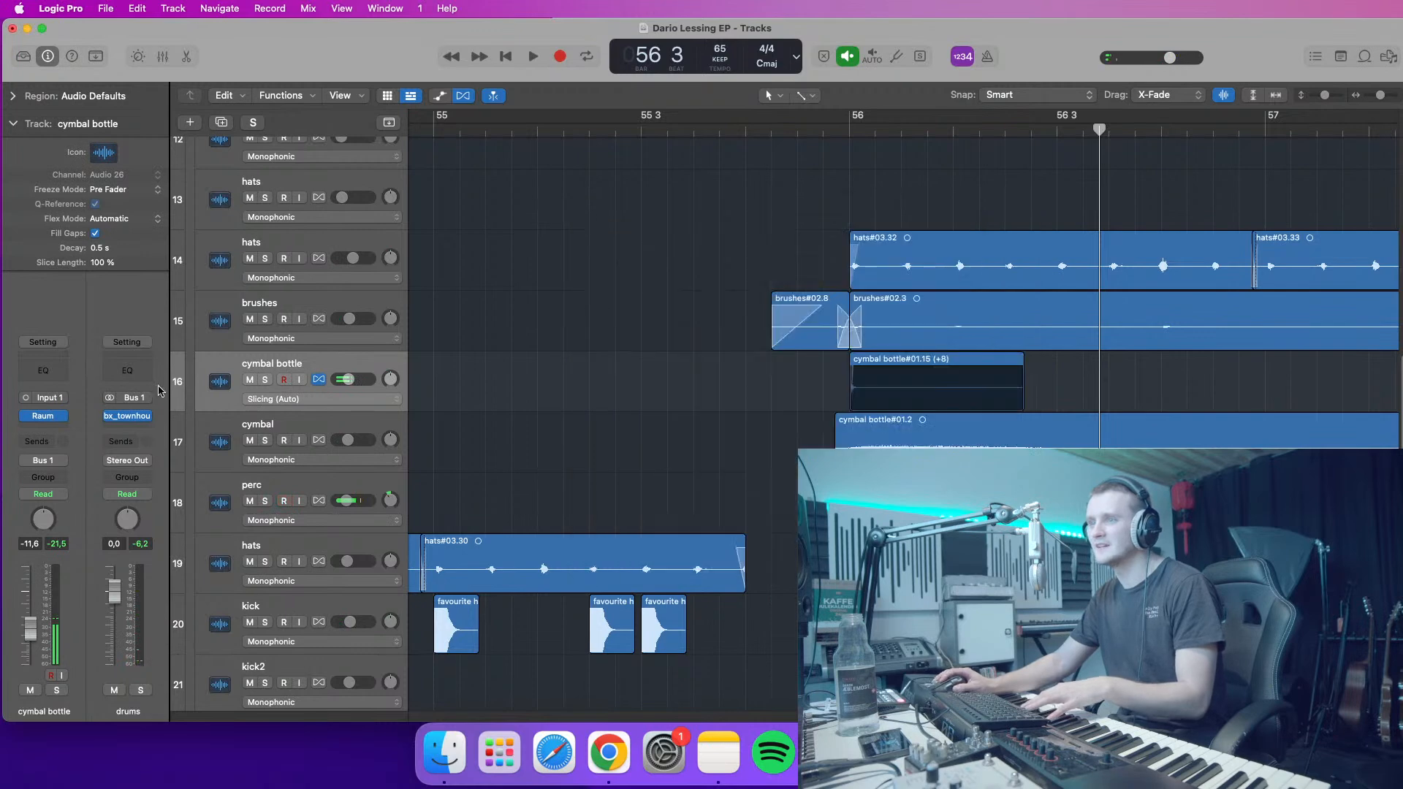
- Add a Channel EQ to the cymbal bottle track and set its low cut to 398 Hz at 12 dB/Oct
click(57, 373)
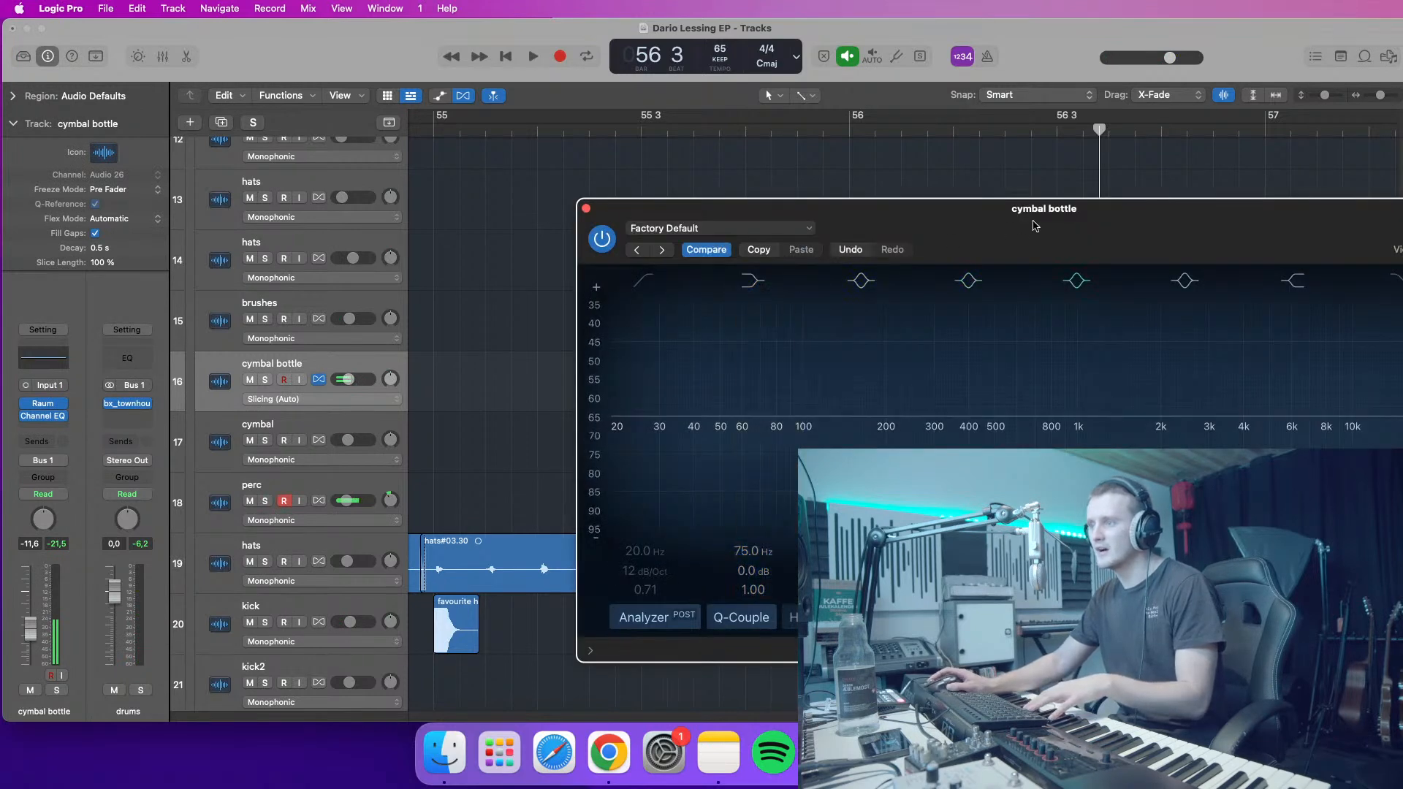
click(779, 135)
key(space)
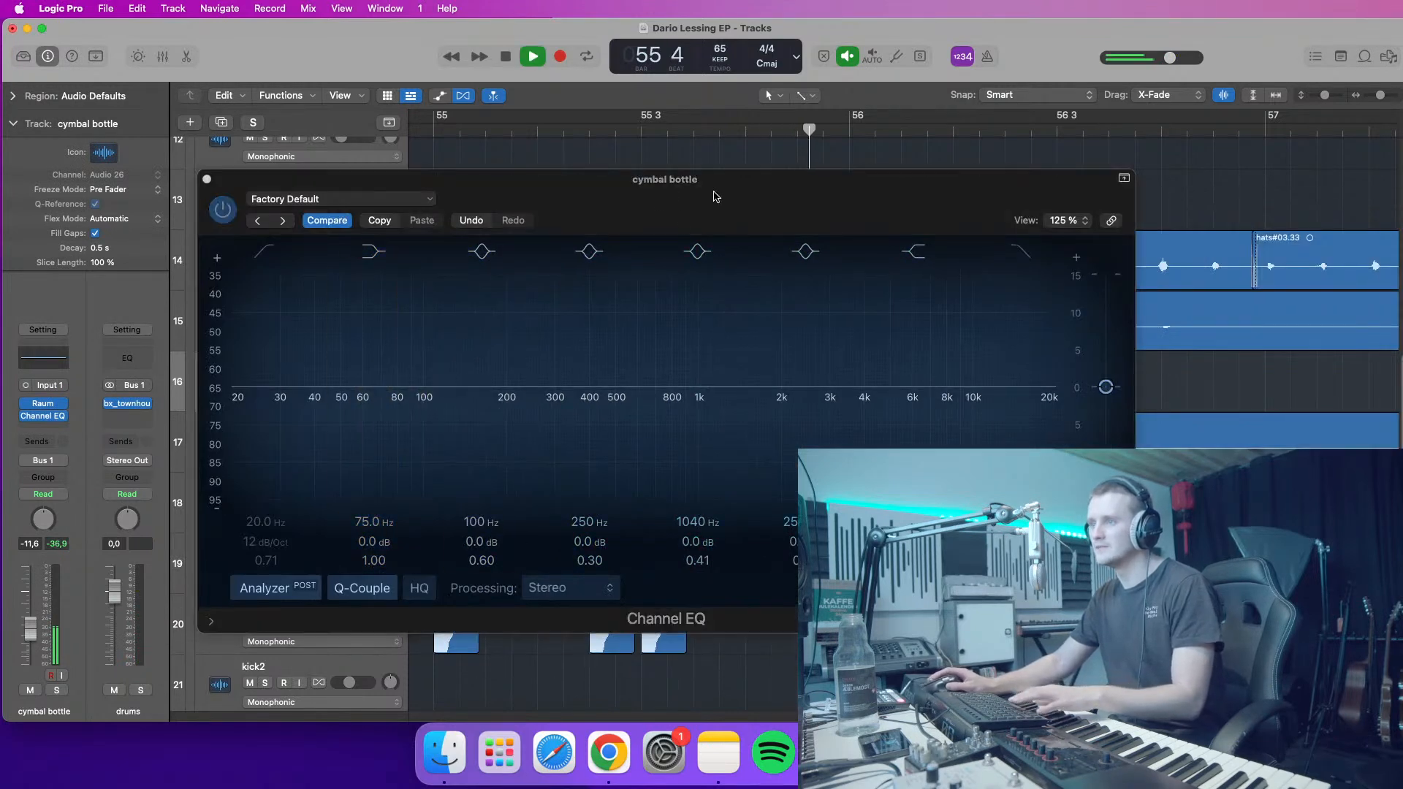
click(280, 256)
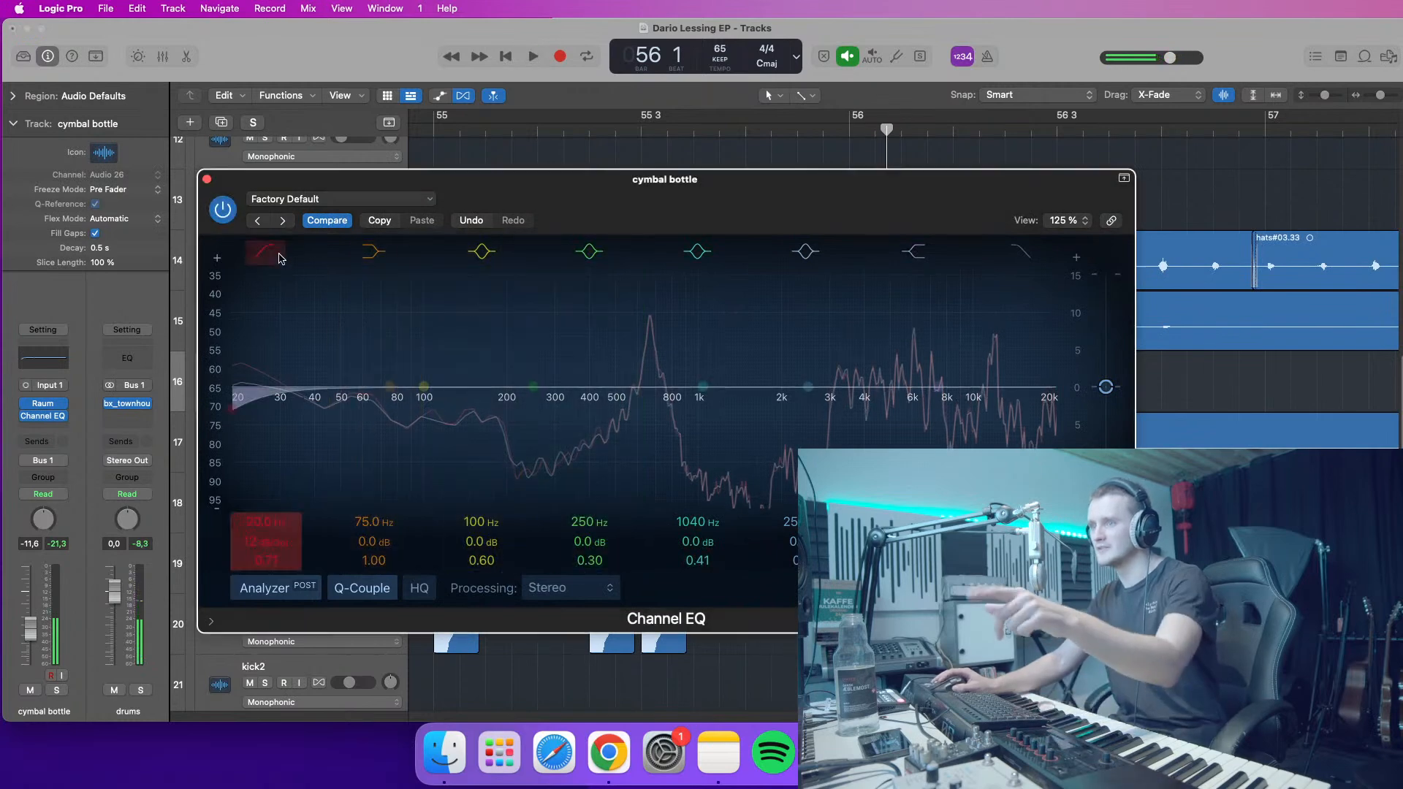
drag(284, 331, 610, 362)
drag(717, 214, 602, 210)
- Cut the ringing peak of the cymbal bottle by 6.7 dB at 670 Hz in the Channel EQ
drag(587, 385, 535, 296)
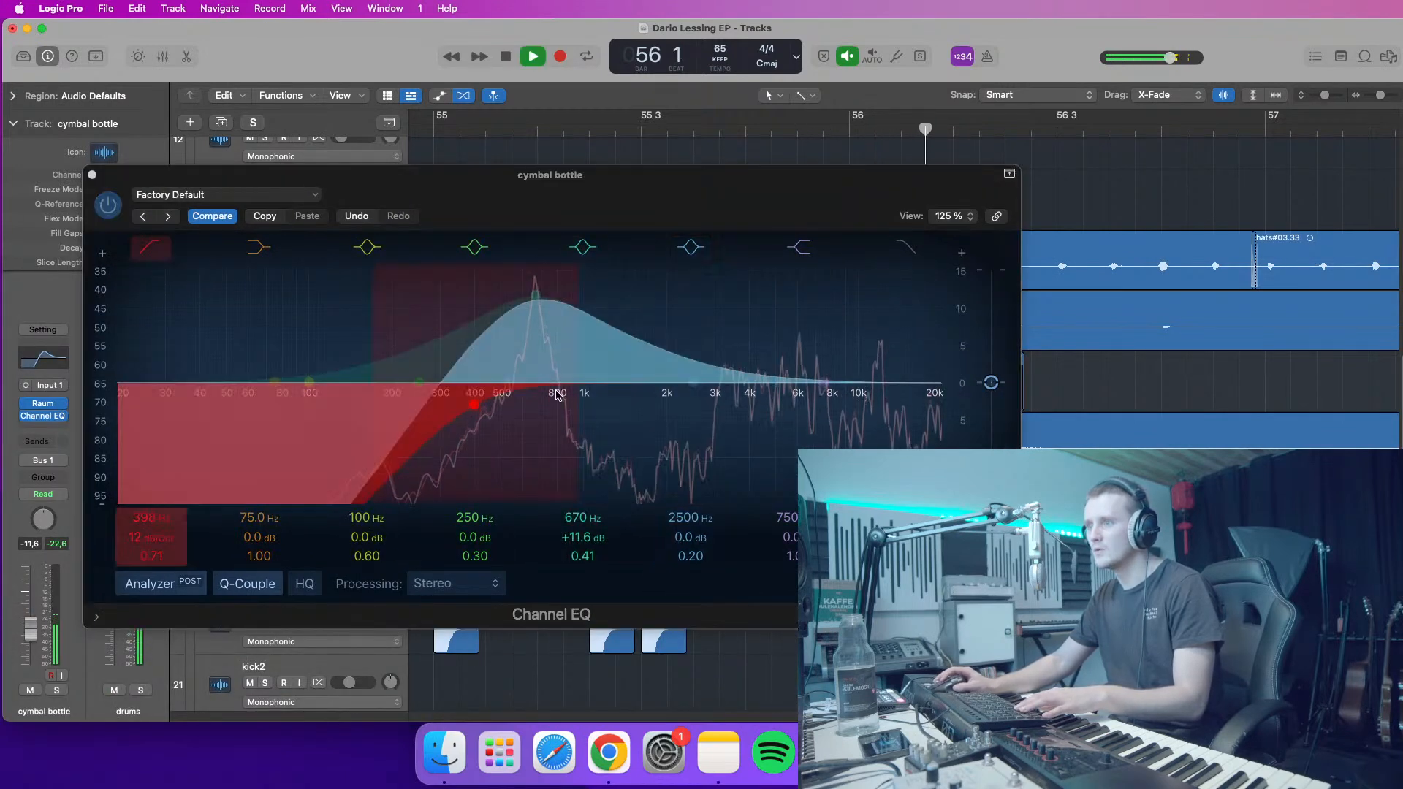
drag(583, 536, 583, 577)
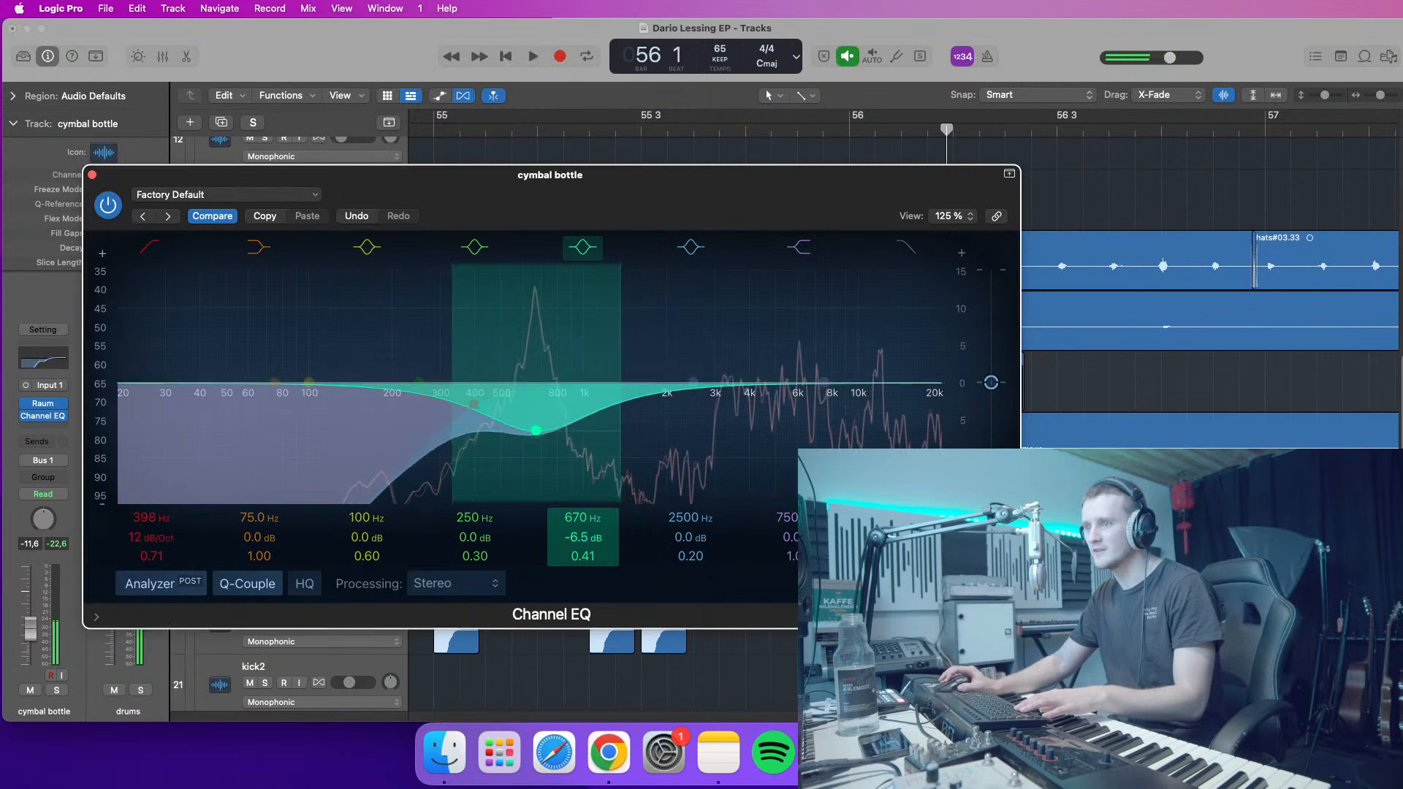
click(796, 130)
key(space)
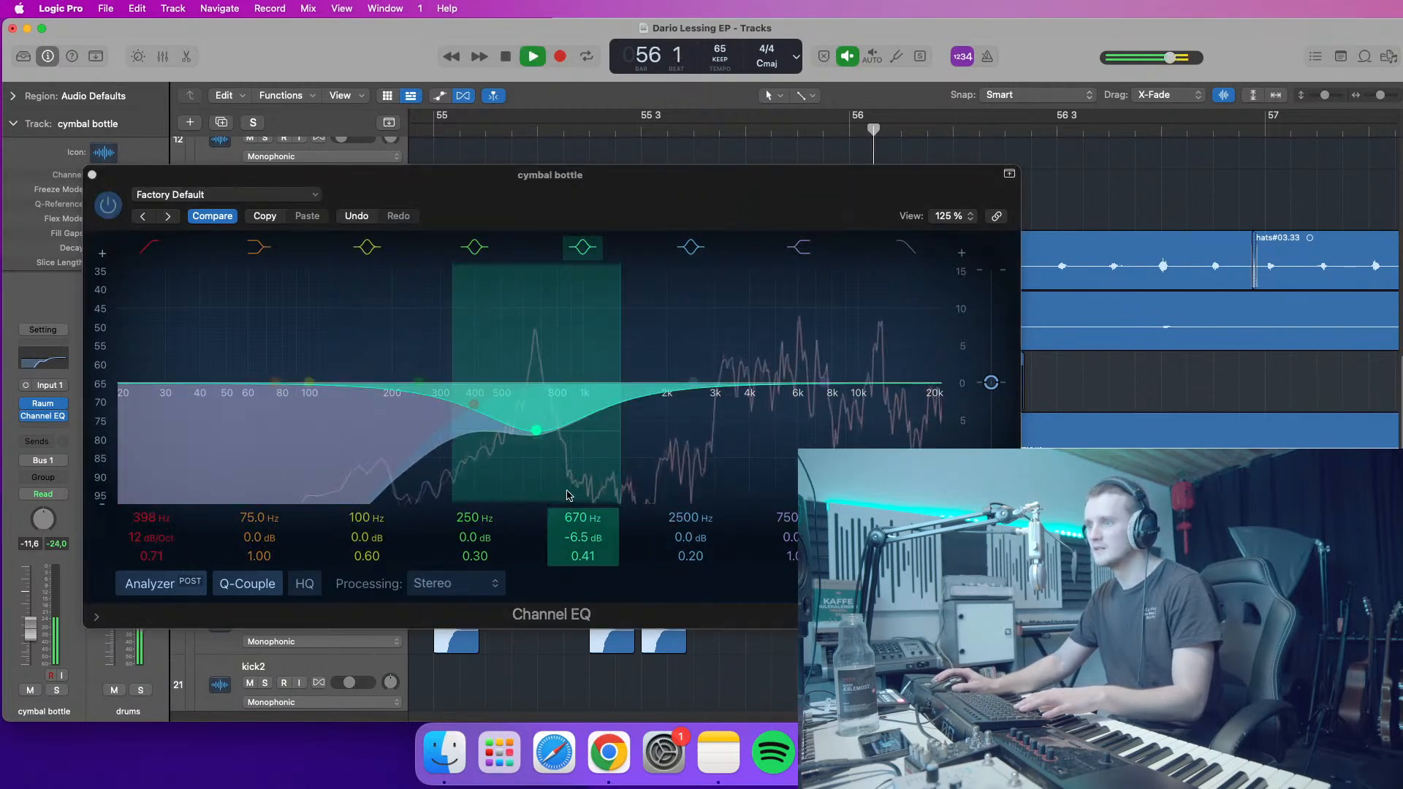
drag(578, 530, 578, 531)
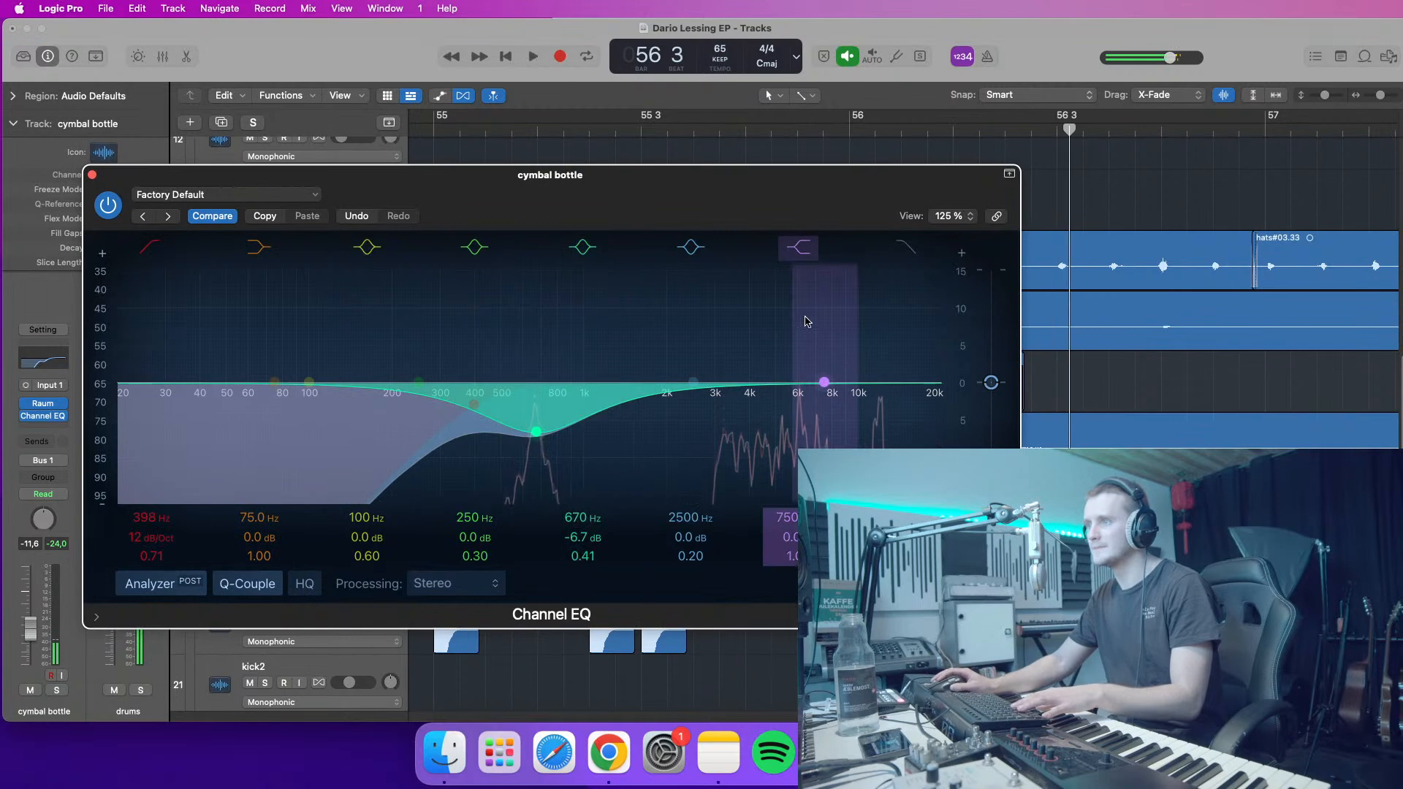
- Replay the hit and shift the Channel EQ's midrange cut to 660 Hz
click(821, 130)
key(space)
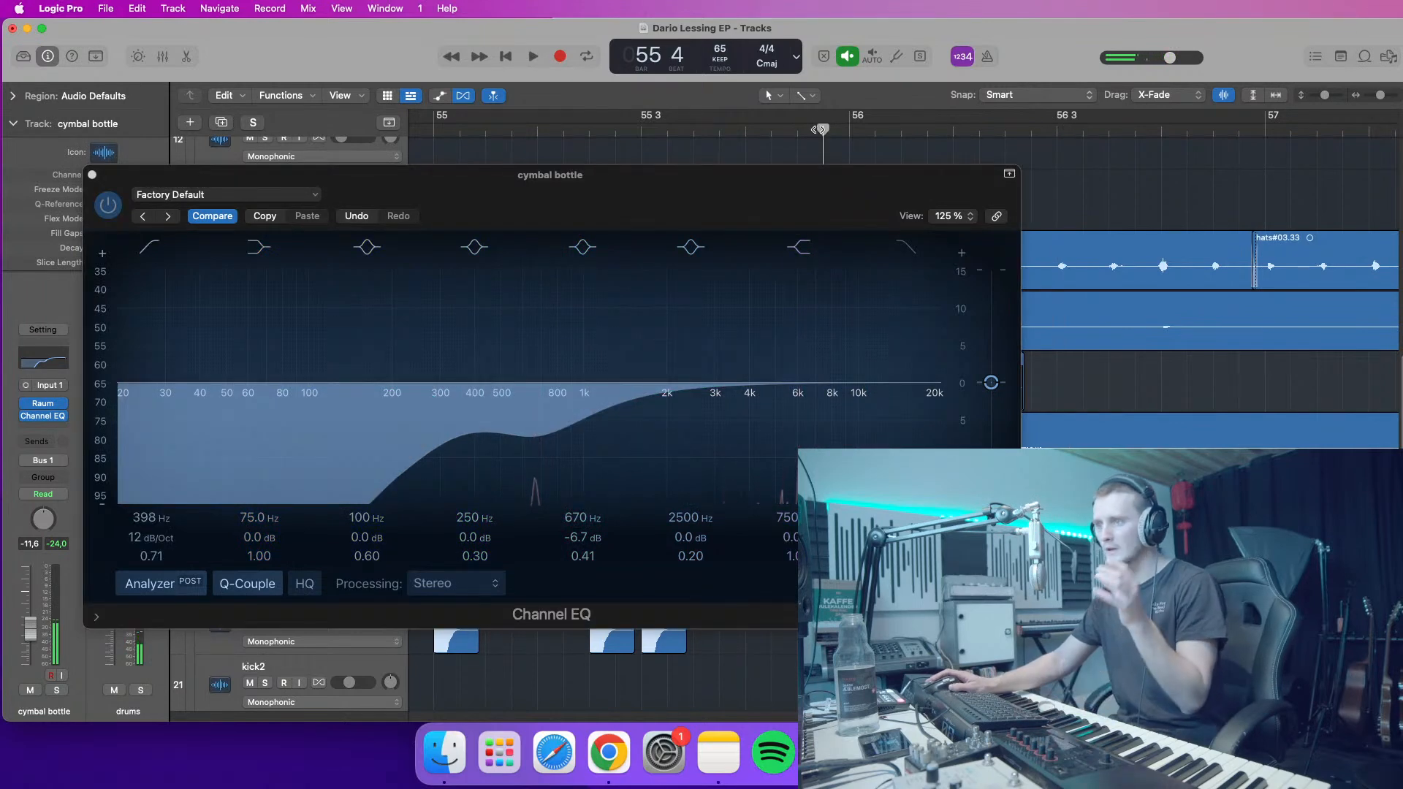
key(space)
drag(586, 434, 538, 434)
click(831, 132)
key(space)
key(space)
- Lower the Channel EQ's high shelf by about 2 dB on the cymbal bottle track, replay the hit, and close the EQ
drag(919, 332, 916, 350)
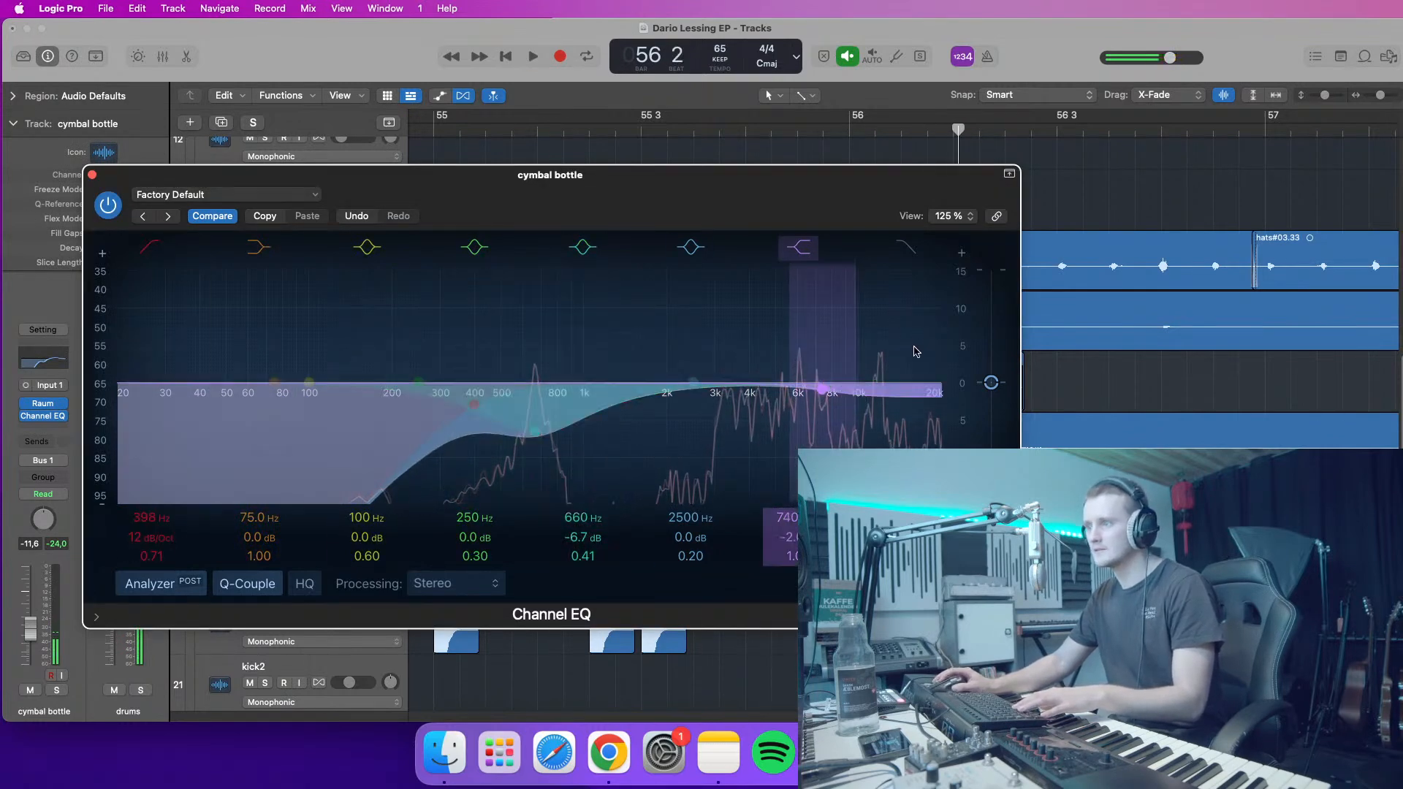
click(819, 126)
drag(786, 189, 784, 181)
key(space)
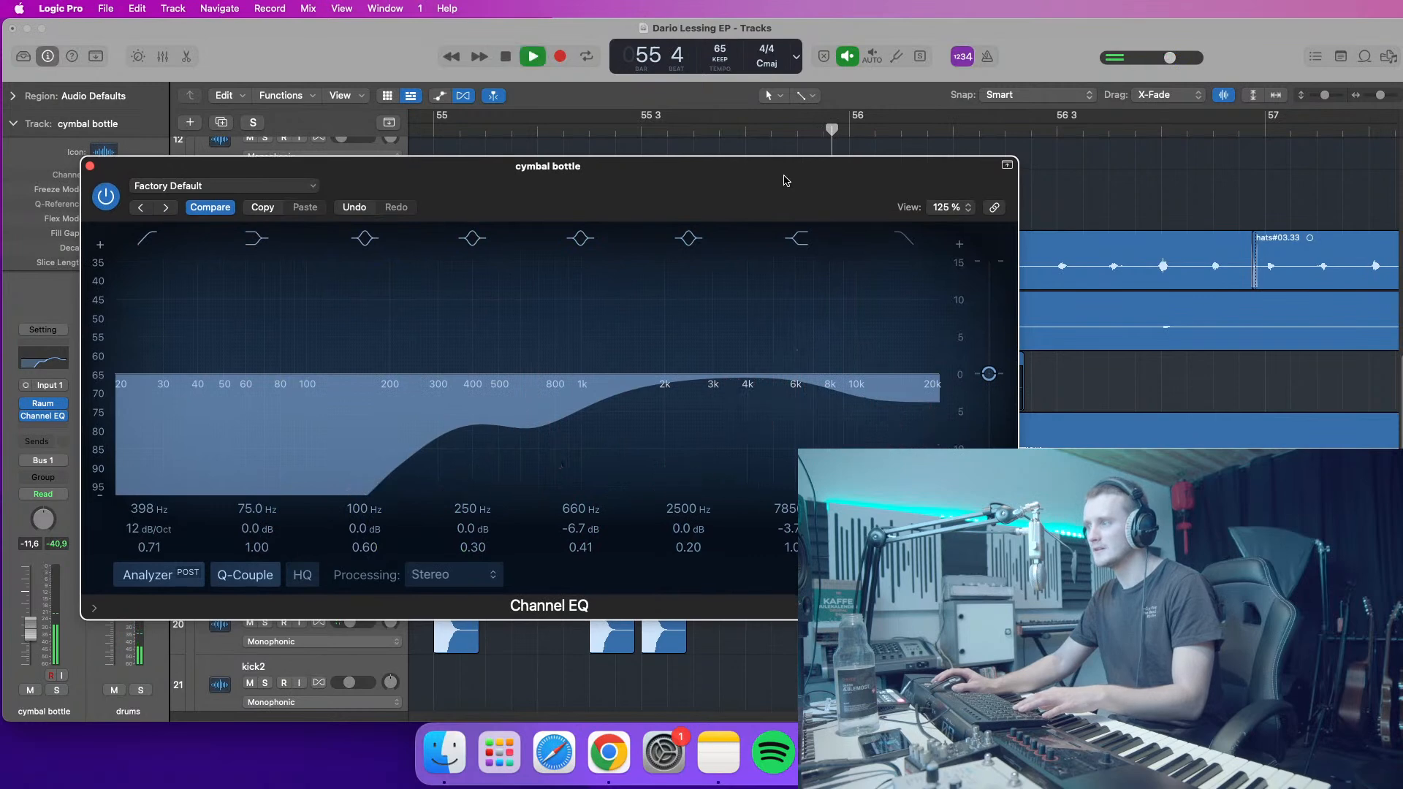
click(838, 130)
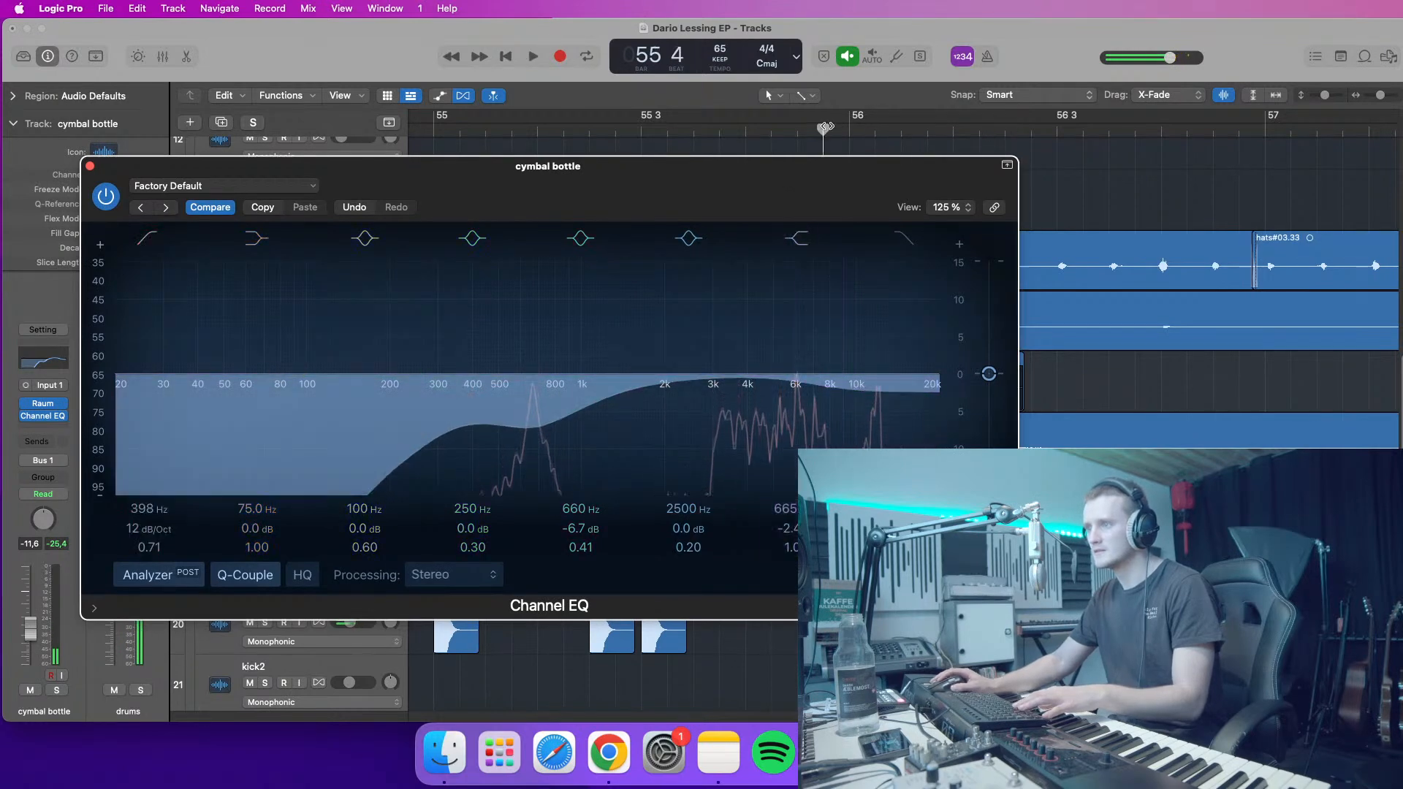
key(space)
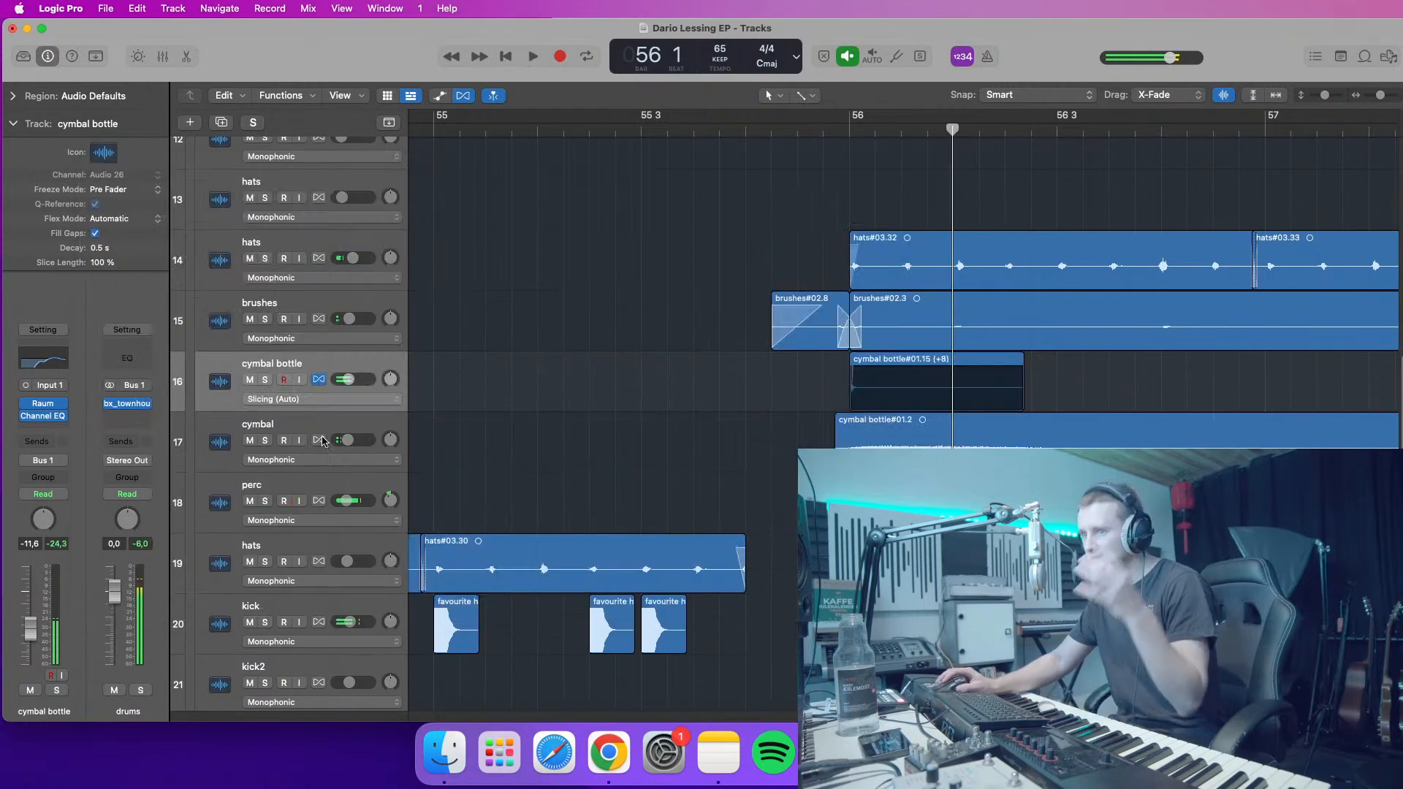
- Set the gain of the cymbal bottle hit region at bar 56 to -3.6 dB and play it in the mix
click(929, 356)
click(13, 95)
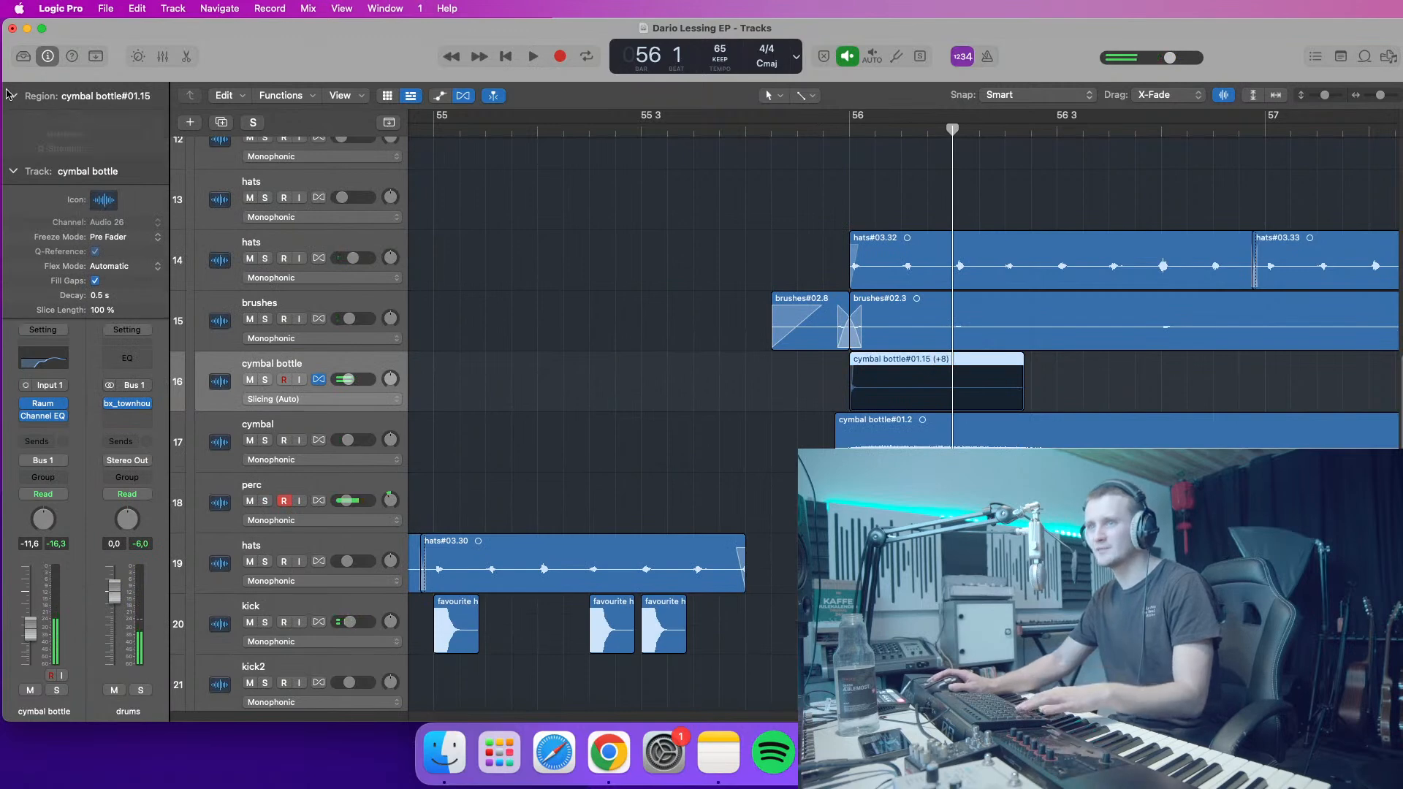
click(771, 129)
key(space)
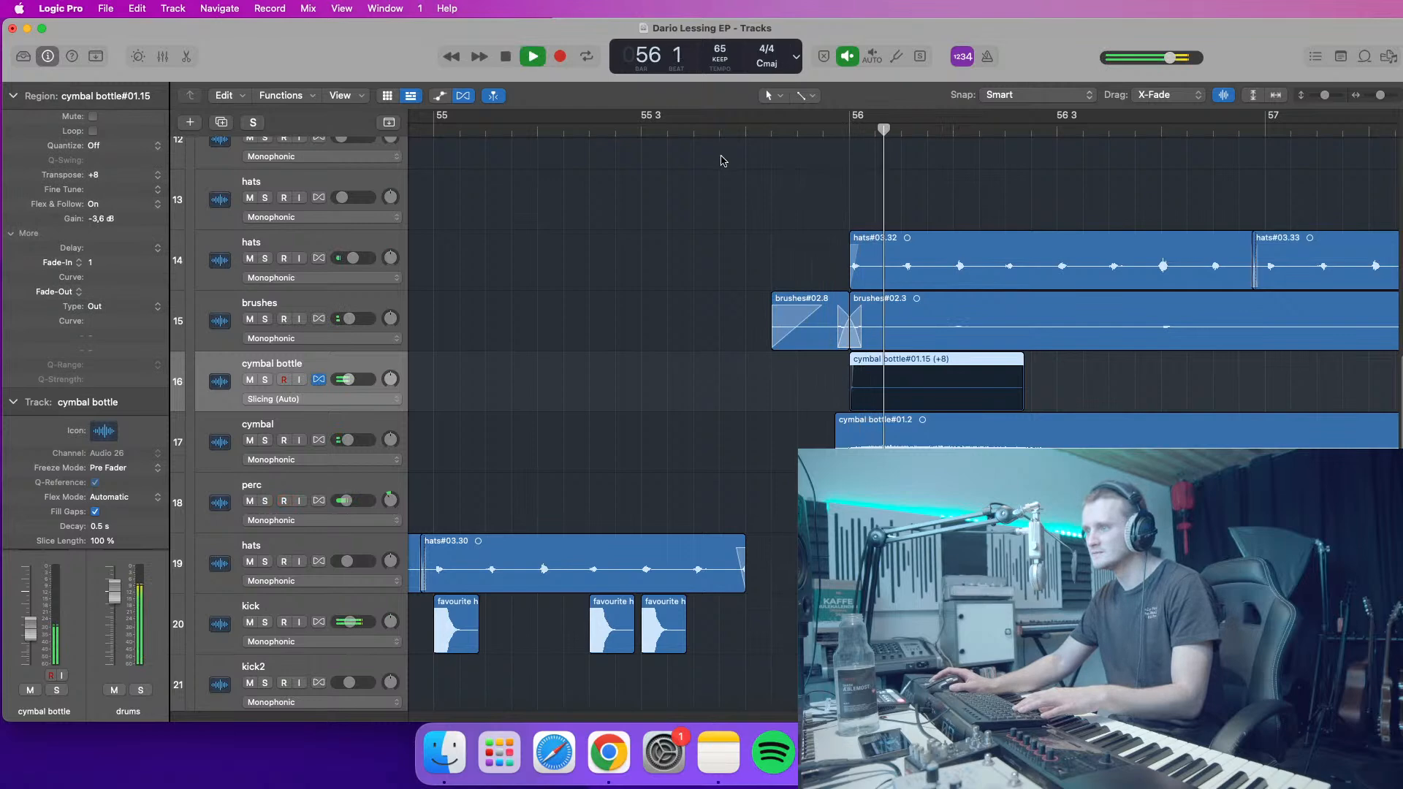
click(782, 144)
click(784, 130)
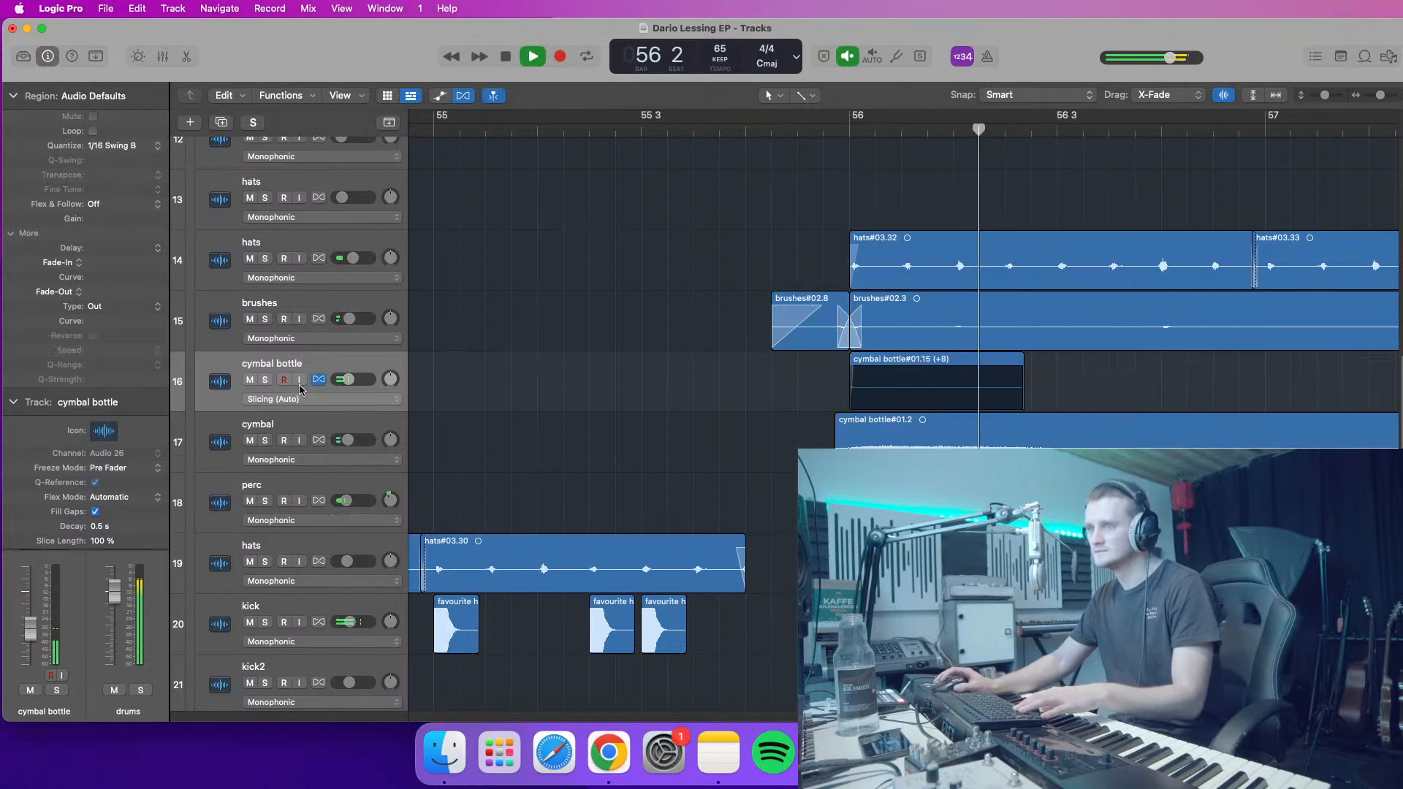
- Give the cymbal region at bar 56 a fade-in of 51, paste a copy at bar 55 on the cymbal track, and reverse it
click(885, 438)
key(space)
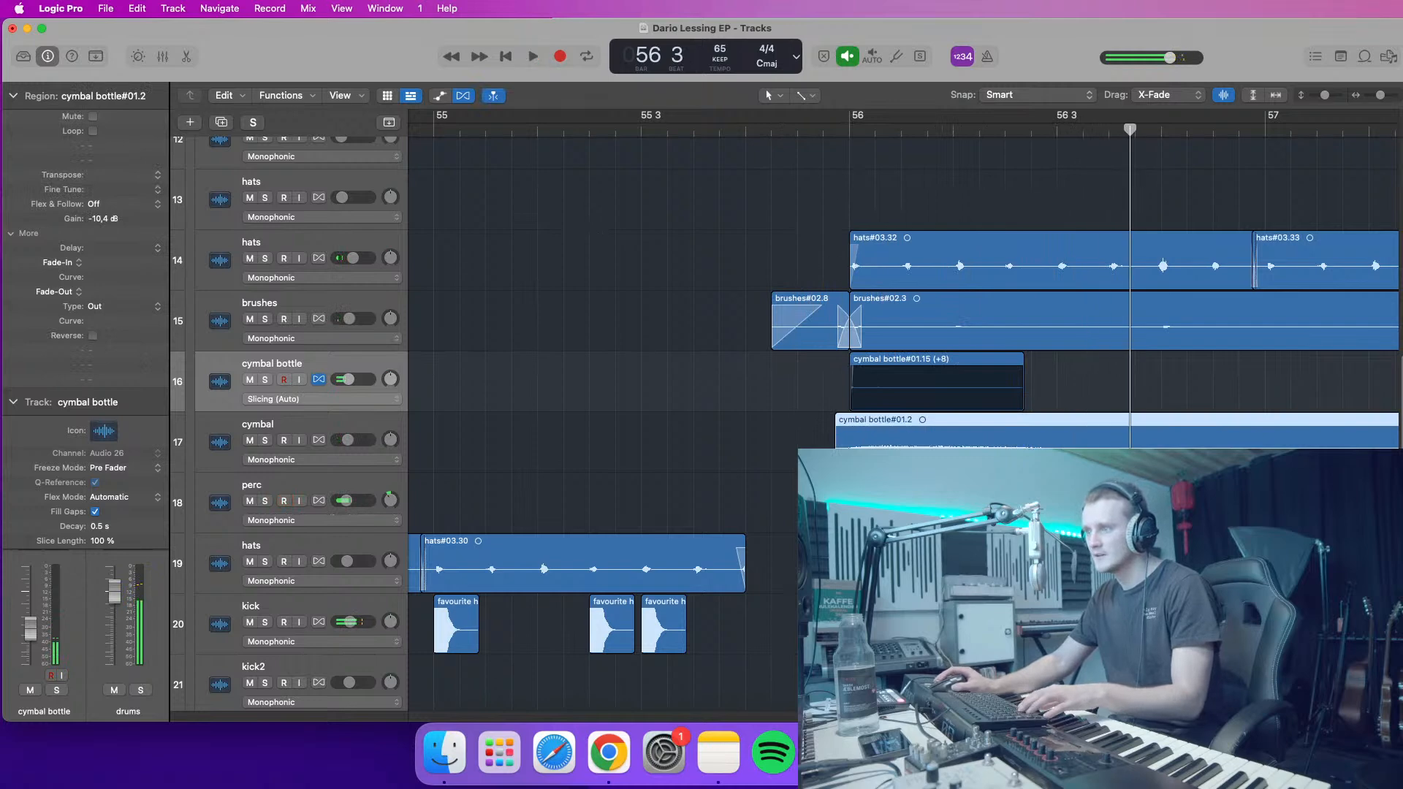
click(461, 130)
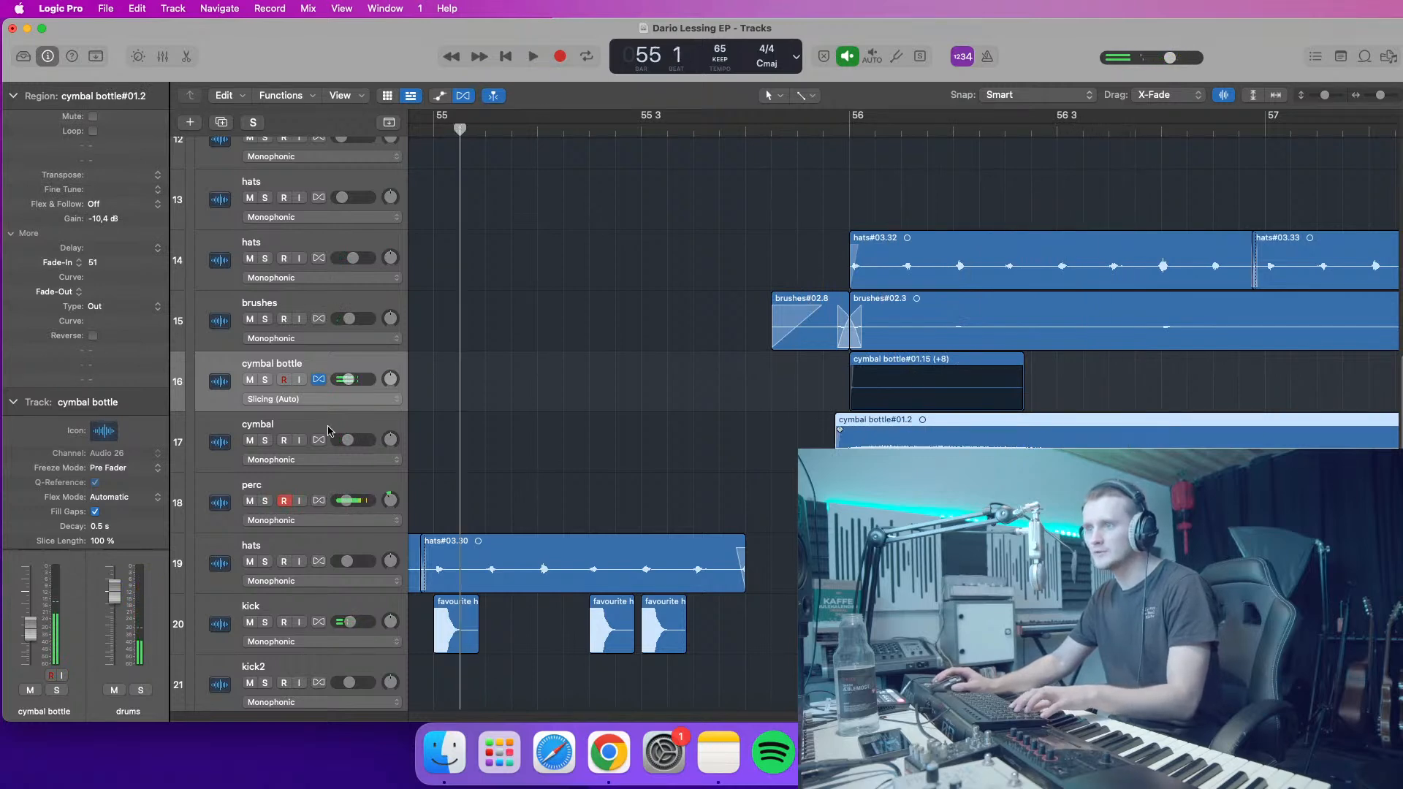
click(329, 422)
key(super+v)
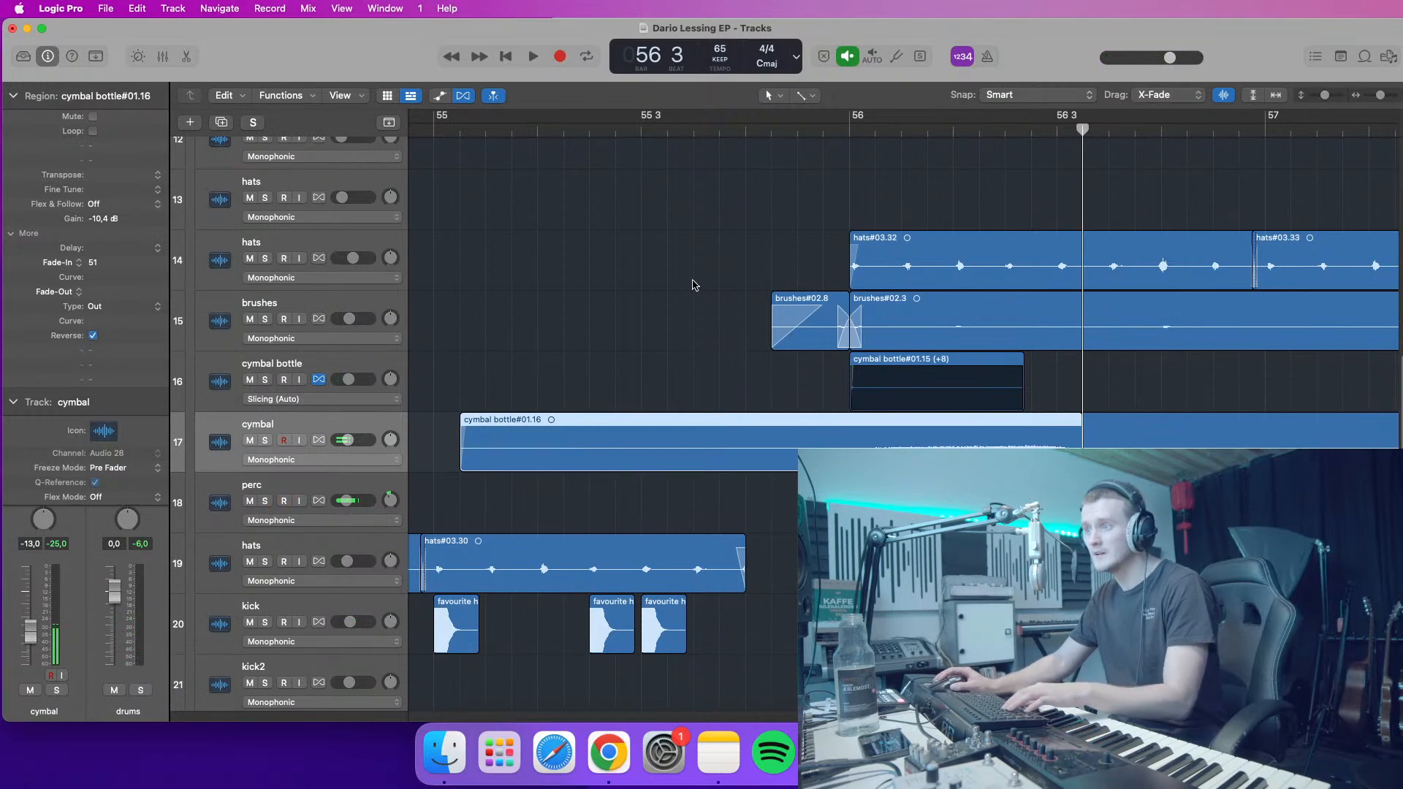
- Slide the reversed cymbal copy earlier across bar 56, split it at bar 56, and play the transition
drag(702, 472, 619, 472)
click(848, 133)
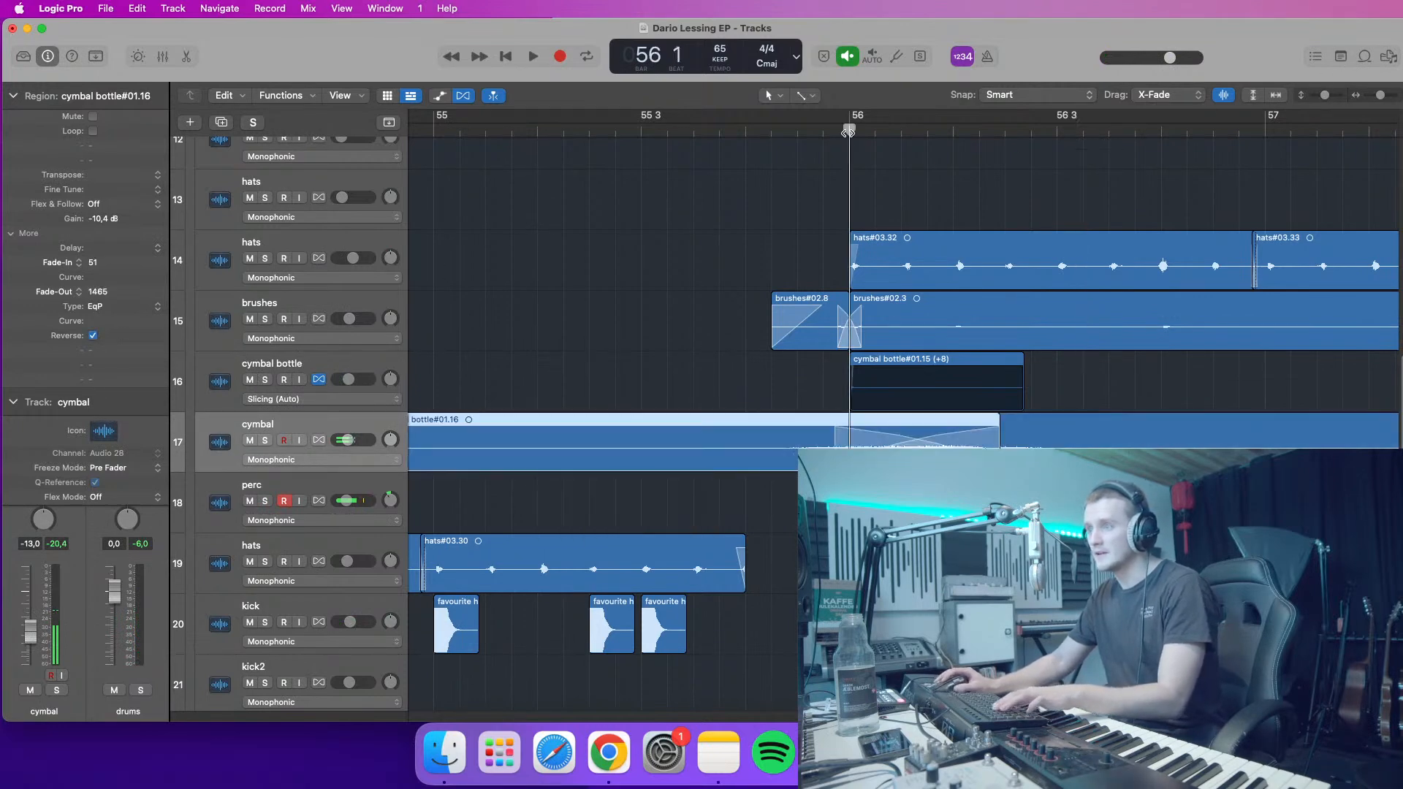
key(super+t)
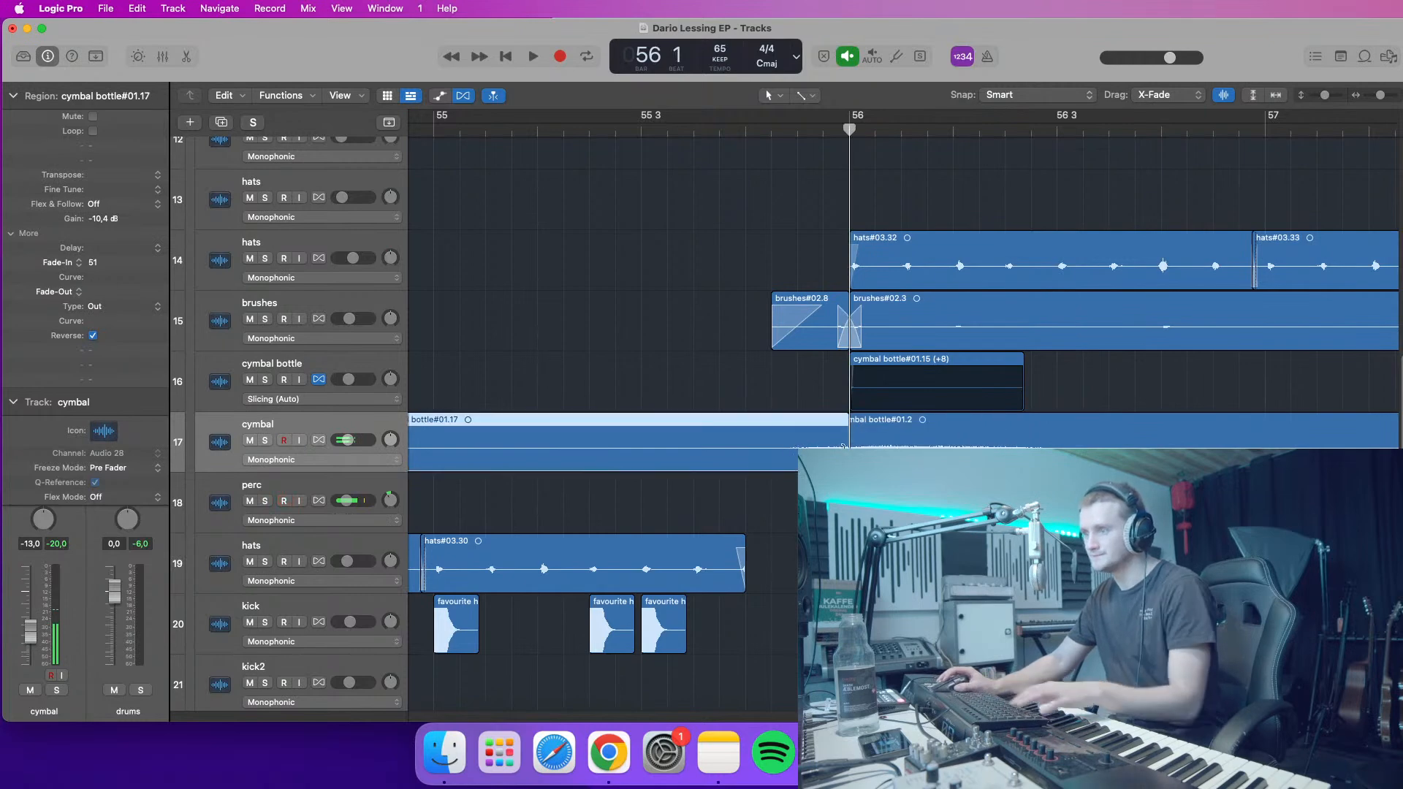
double_click(747, 132)
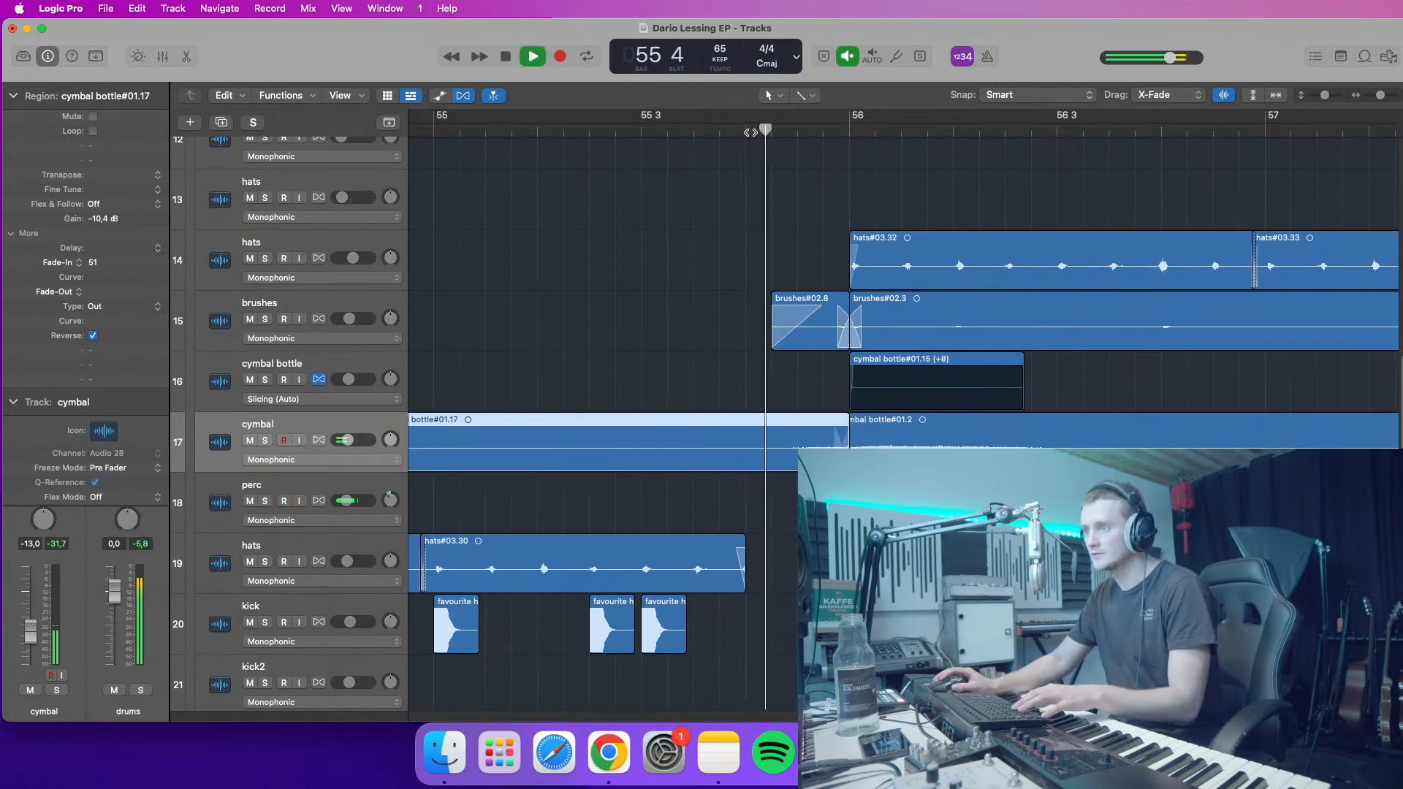
click(621, 132)
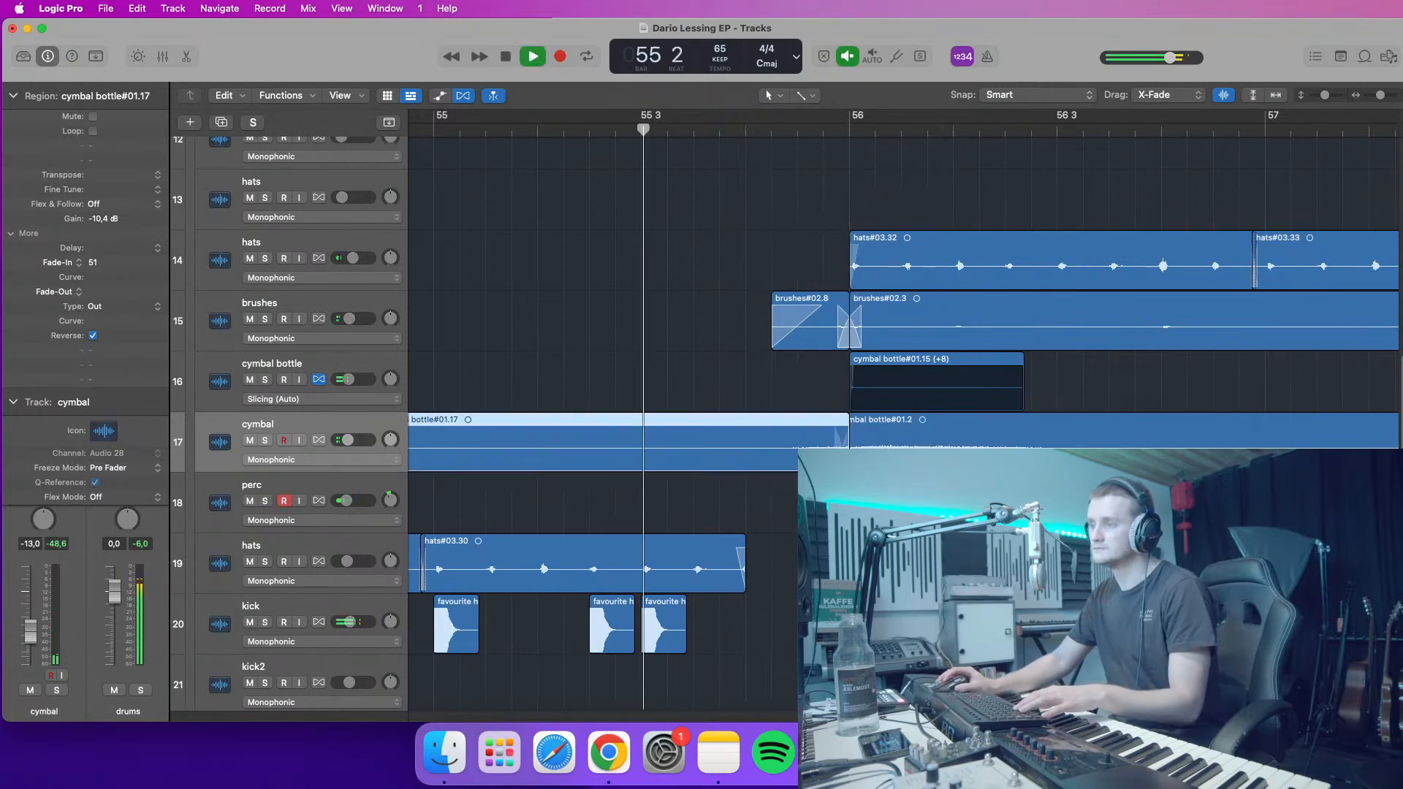
- Extend the reversed cymbal region's end slightly past bar 56 to make a crossfade of 218, and play it
key(space)
drag(848, 464, 858, 464)
key(space)
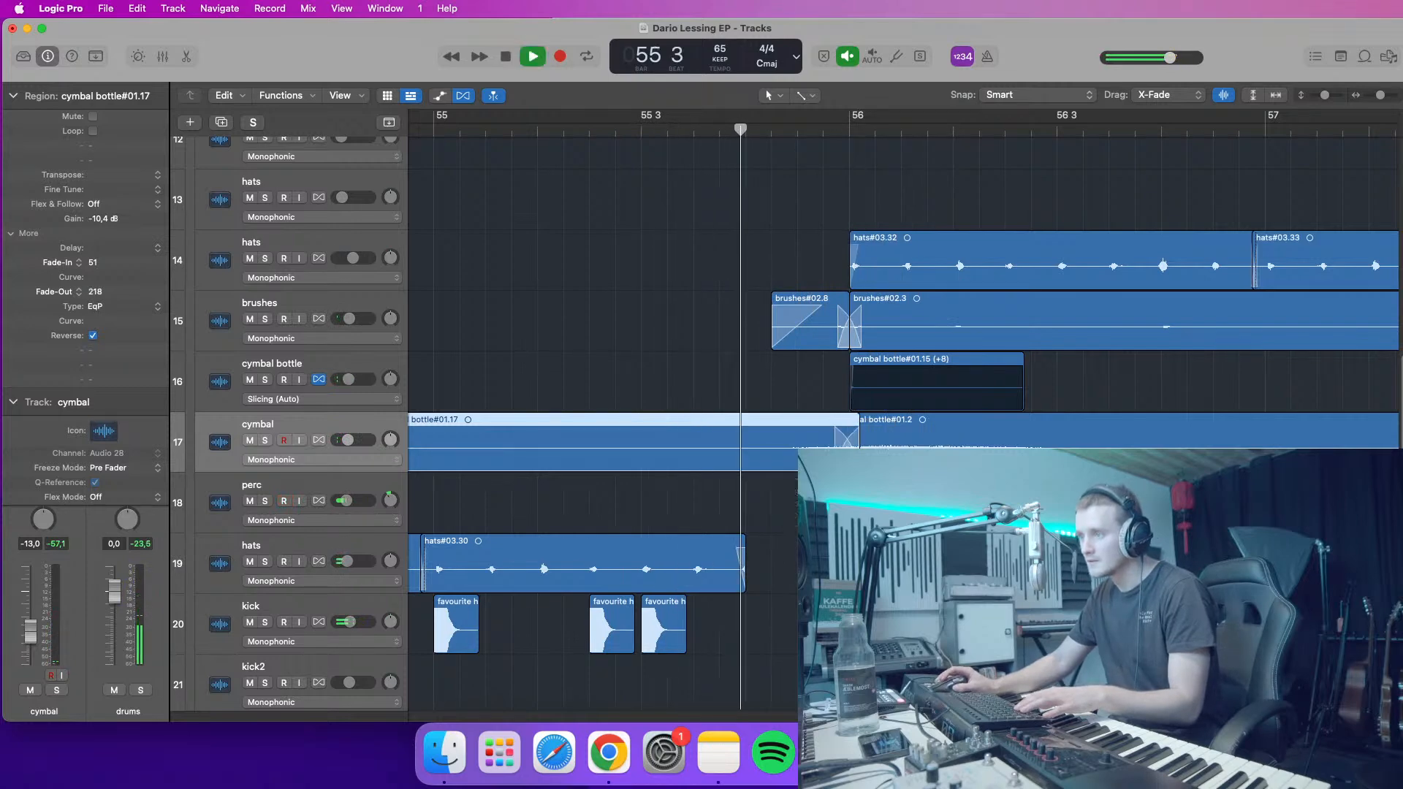
drag(1381, 95, 1376, 95)
scroll(903, 424, left, 8)
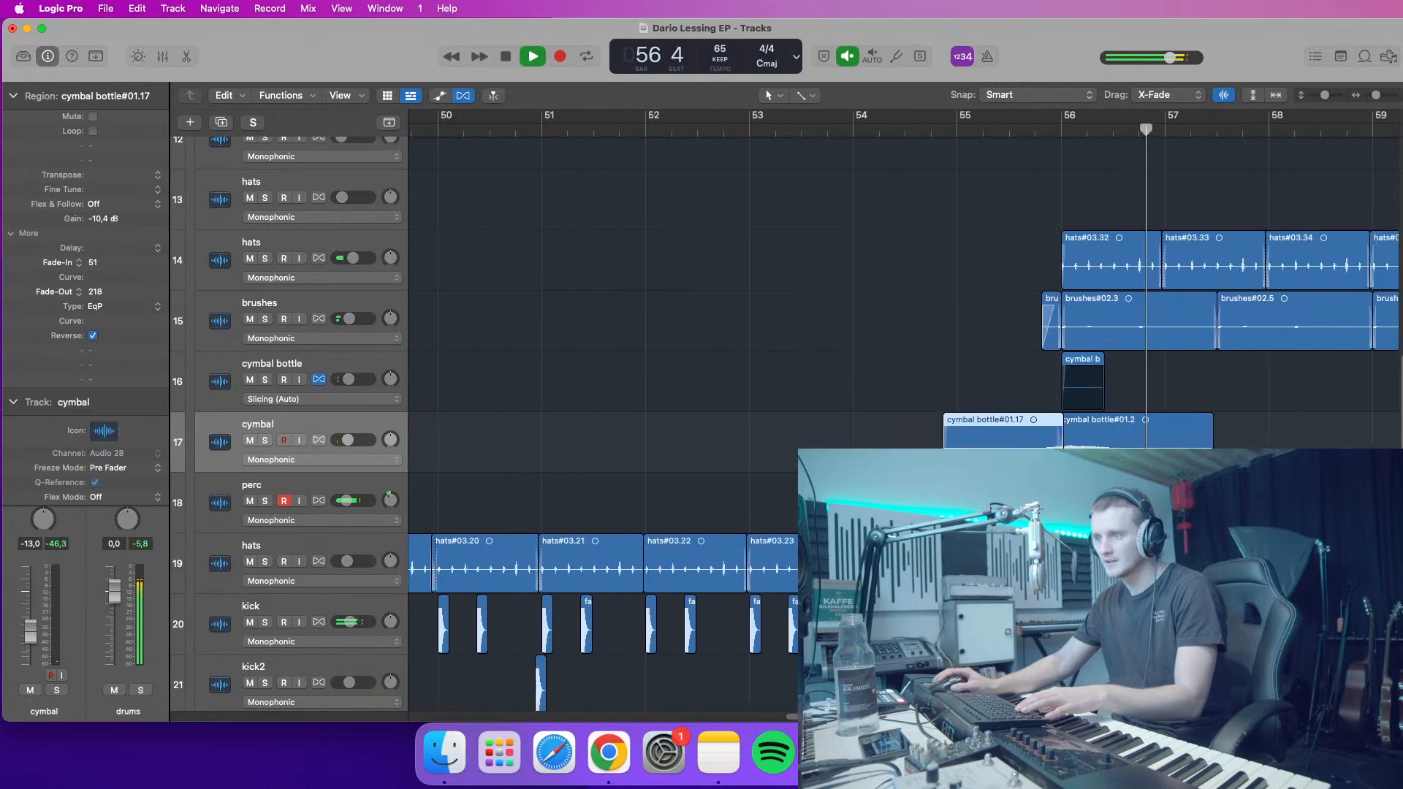
- Trim the start of the reversed cymbal region to just after bar 55 and play it into bar 56
click(978, 129)
key(space)
click(953, 129)
click(846, 431)
drag(945, 462, 978, 462)
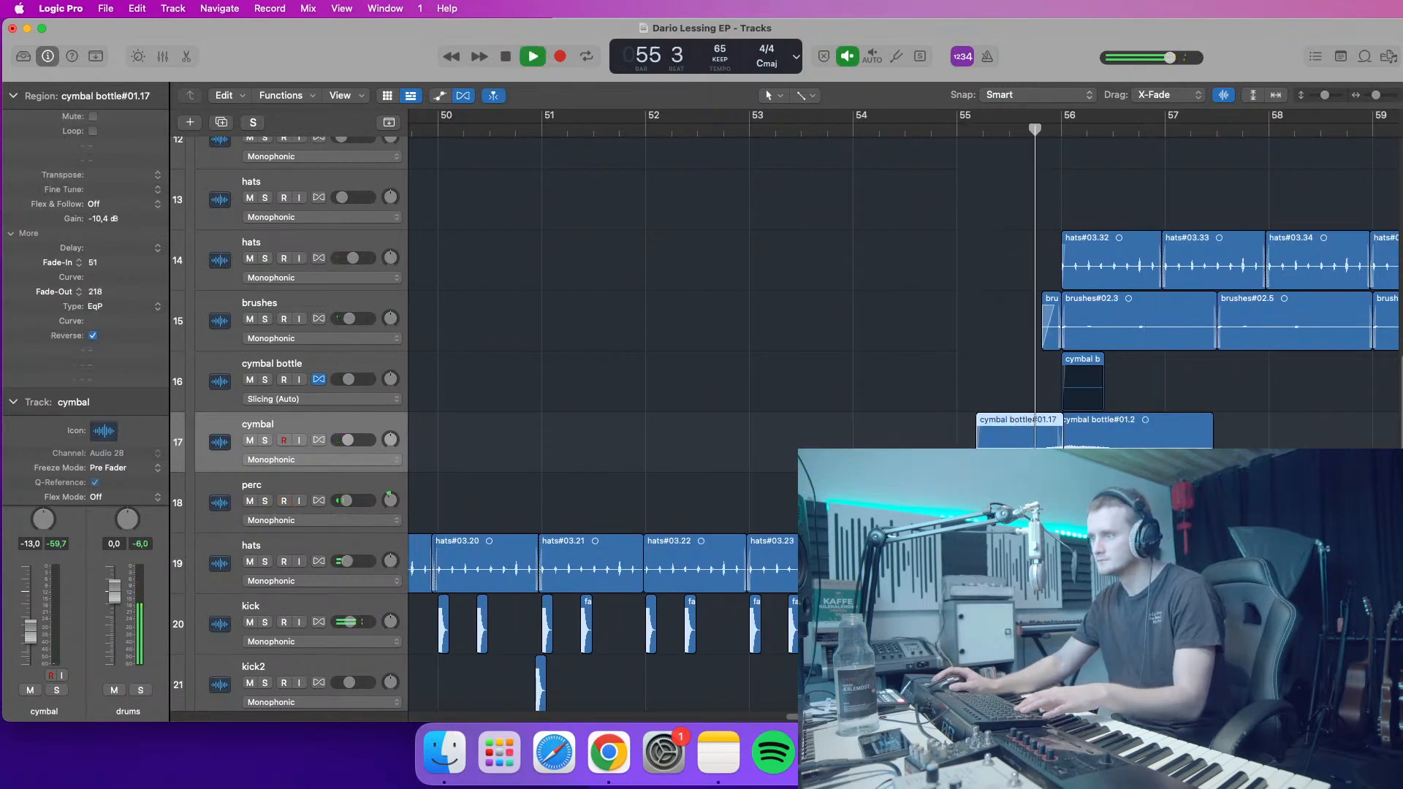
click(1012, 162)
click(1011, 130)
key(space)
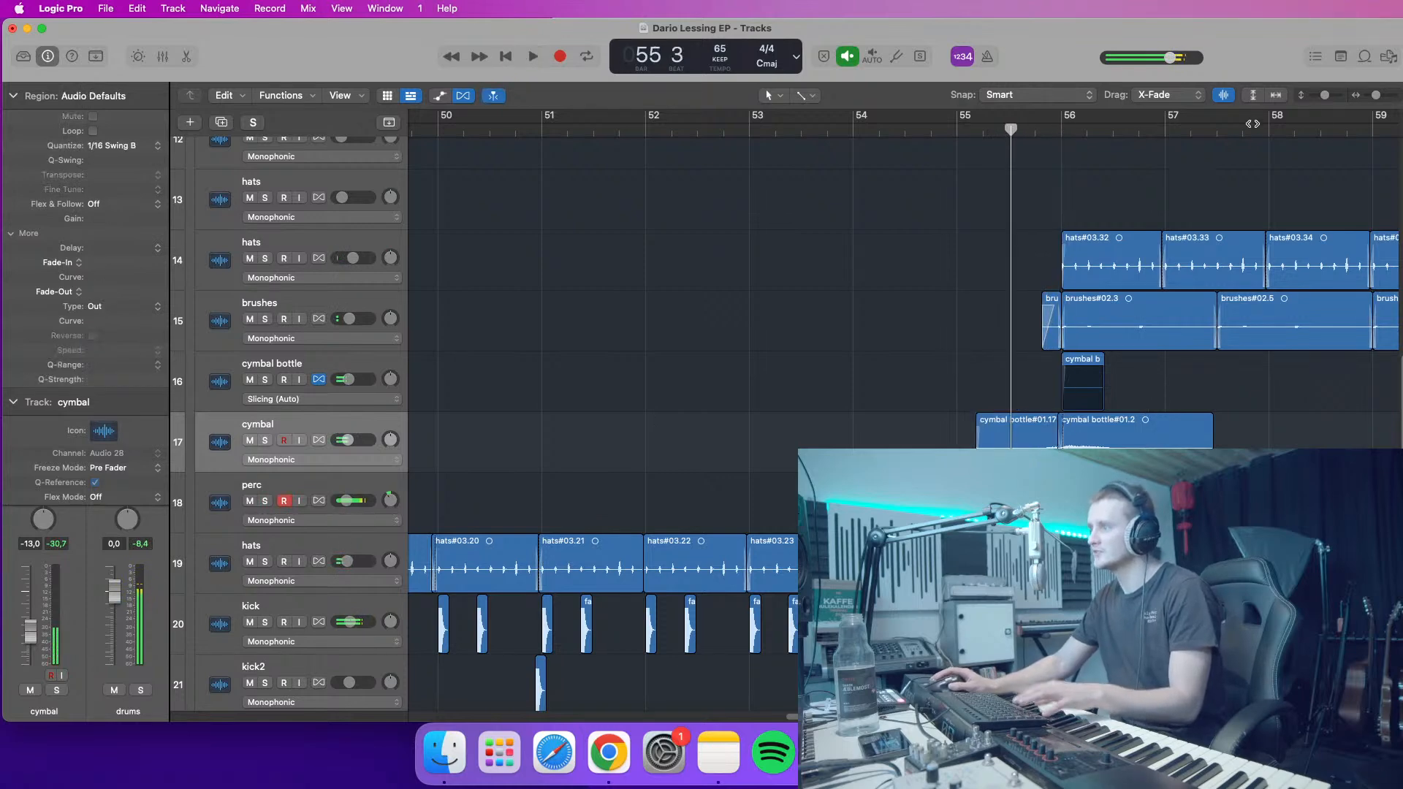
- Split the reversed cymbal region at 55 4 and delete the part before the split
drag(1377, 97, 1388, 108)
click(1182, 129)
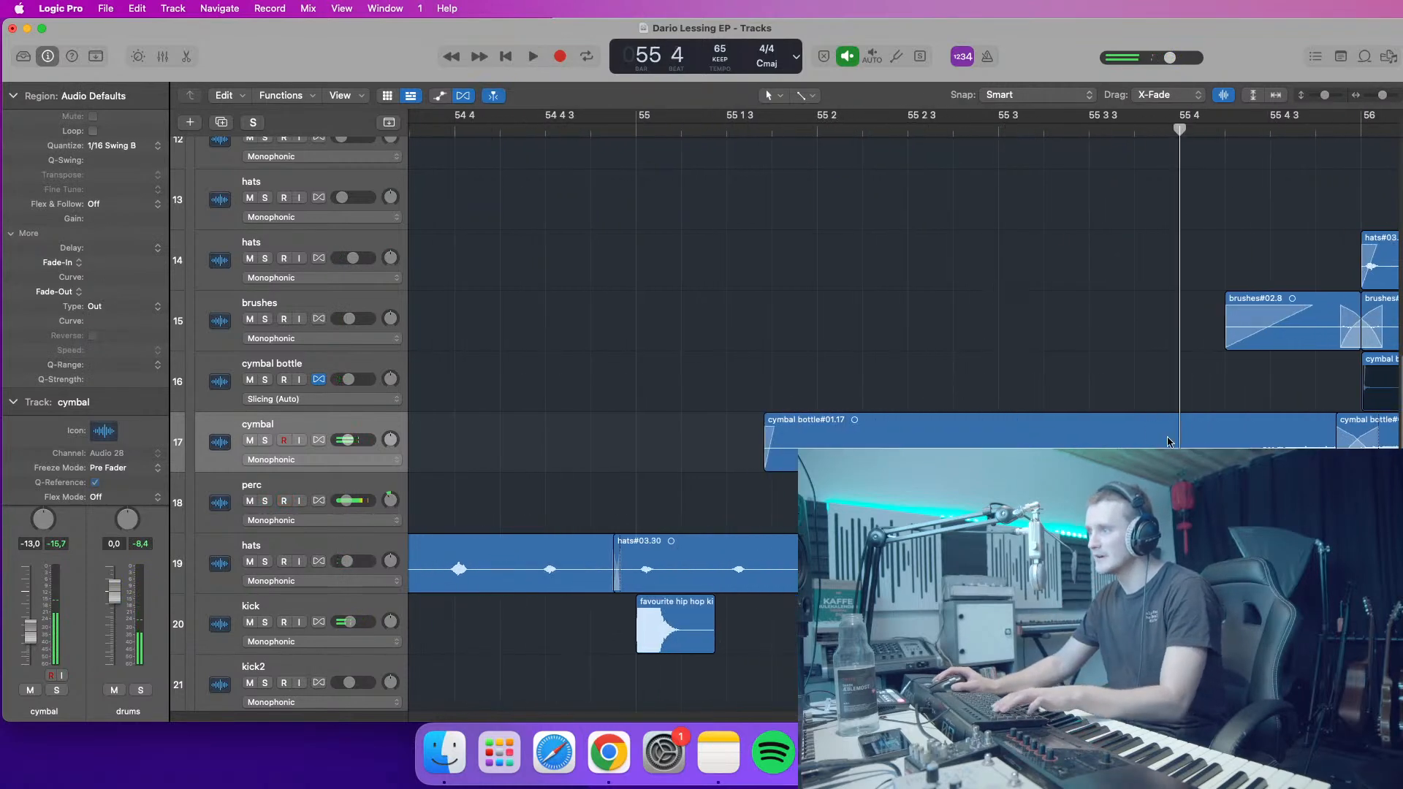
click(1169, 441)
key(super+t)
key(BackSpace)
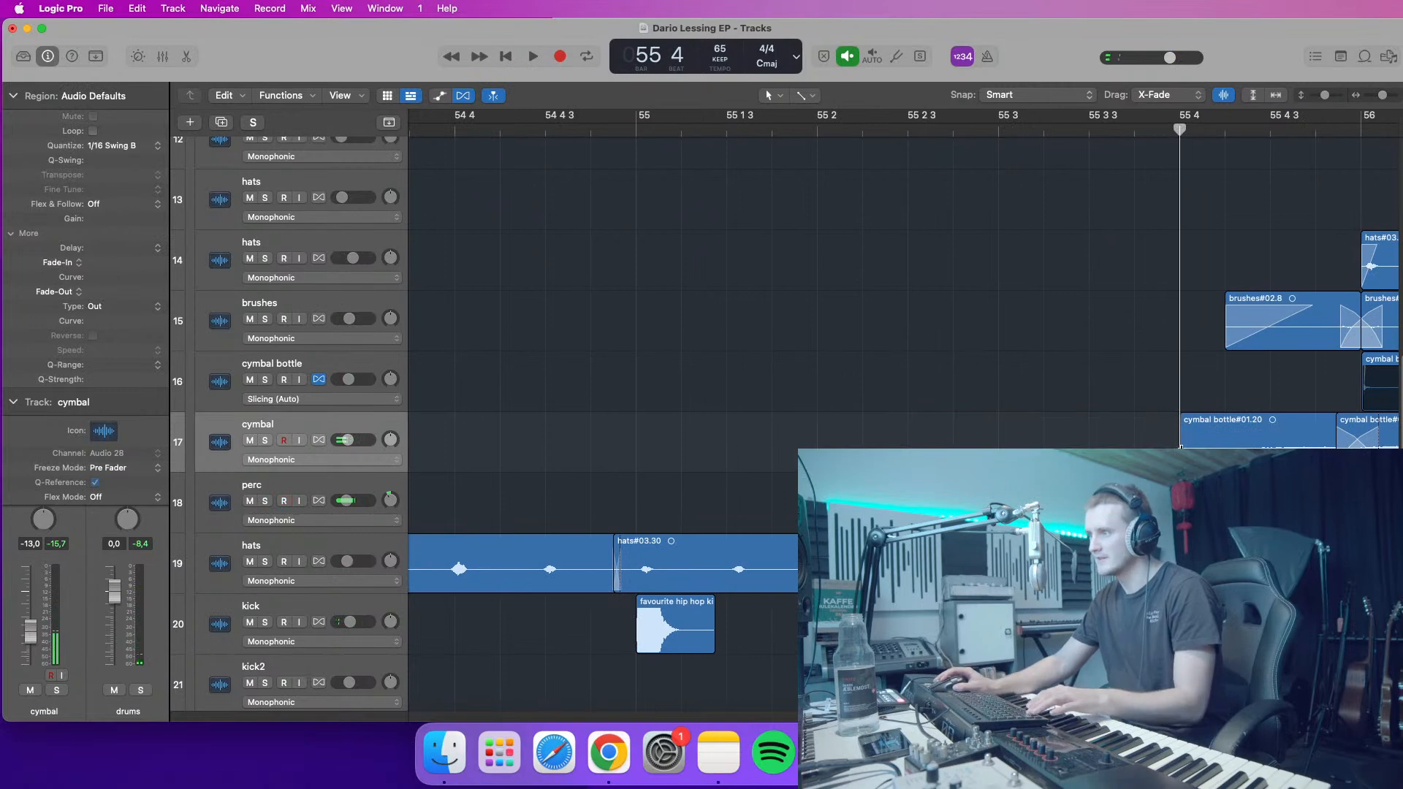
- Give the shortened reversed cymbal region a fade-in of 922 and play it into bar 56
drag(1181, 448, 1323, 430)
key(space)
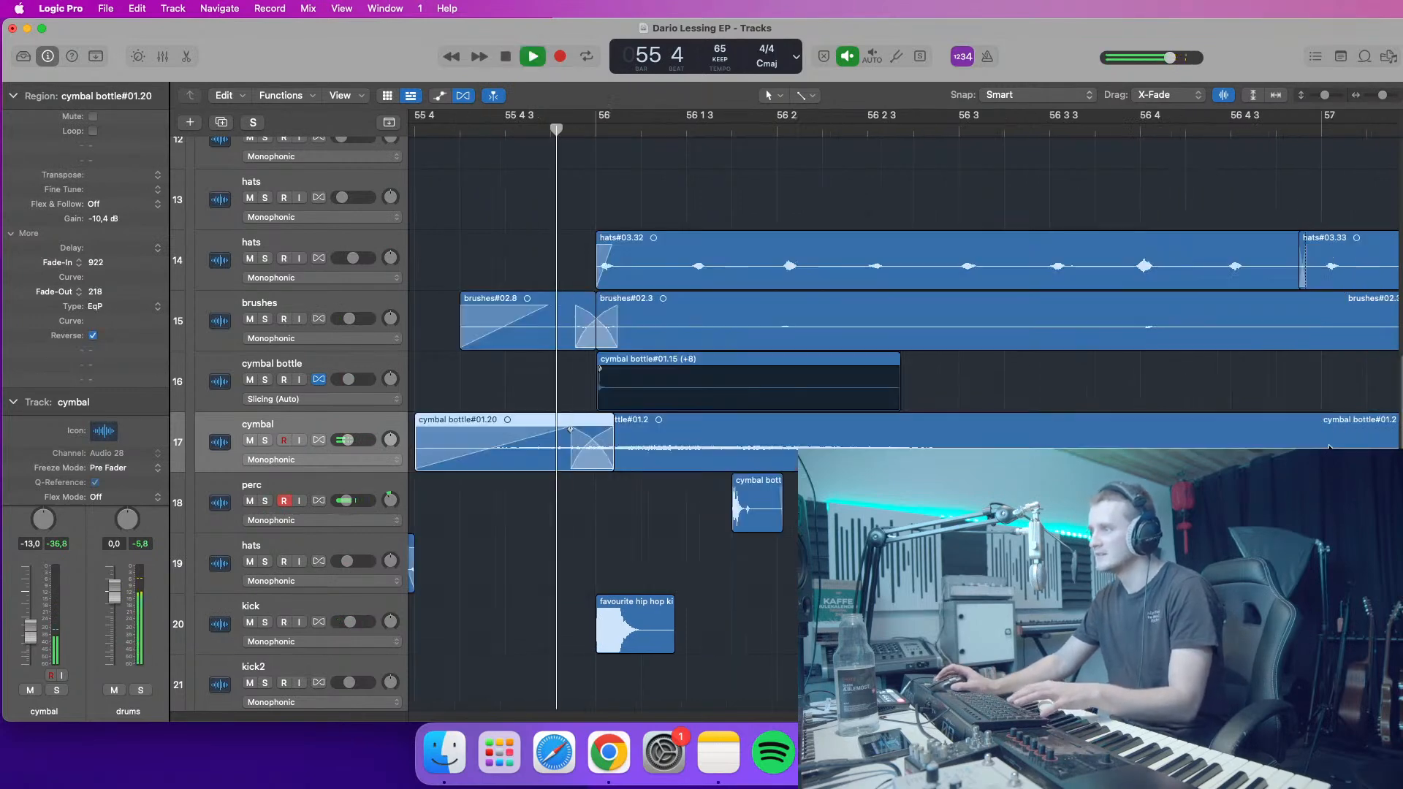
drag(1384, 96, 1381, 101)
key(space)
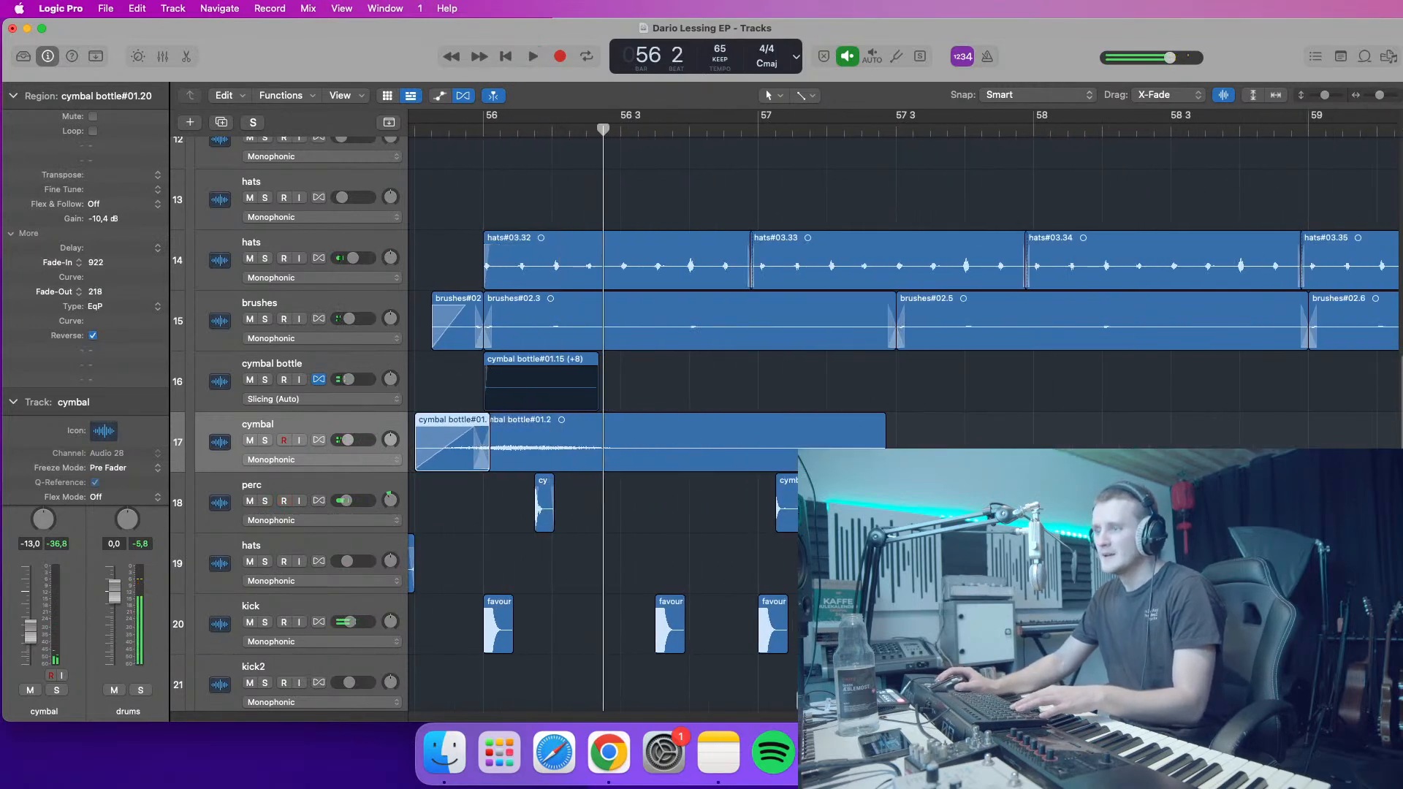
scroll(666, 462, left, 4)
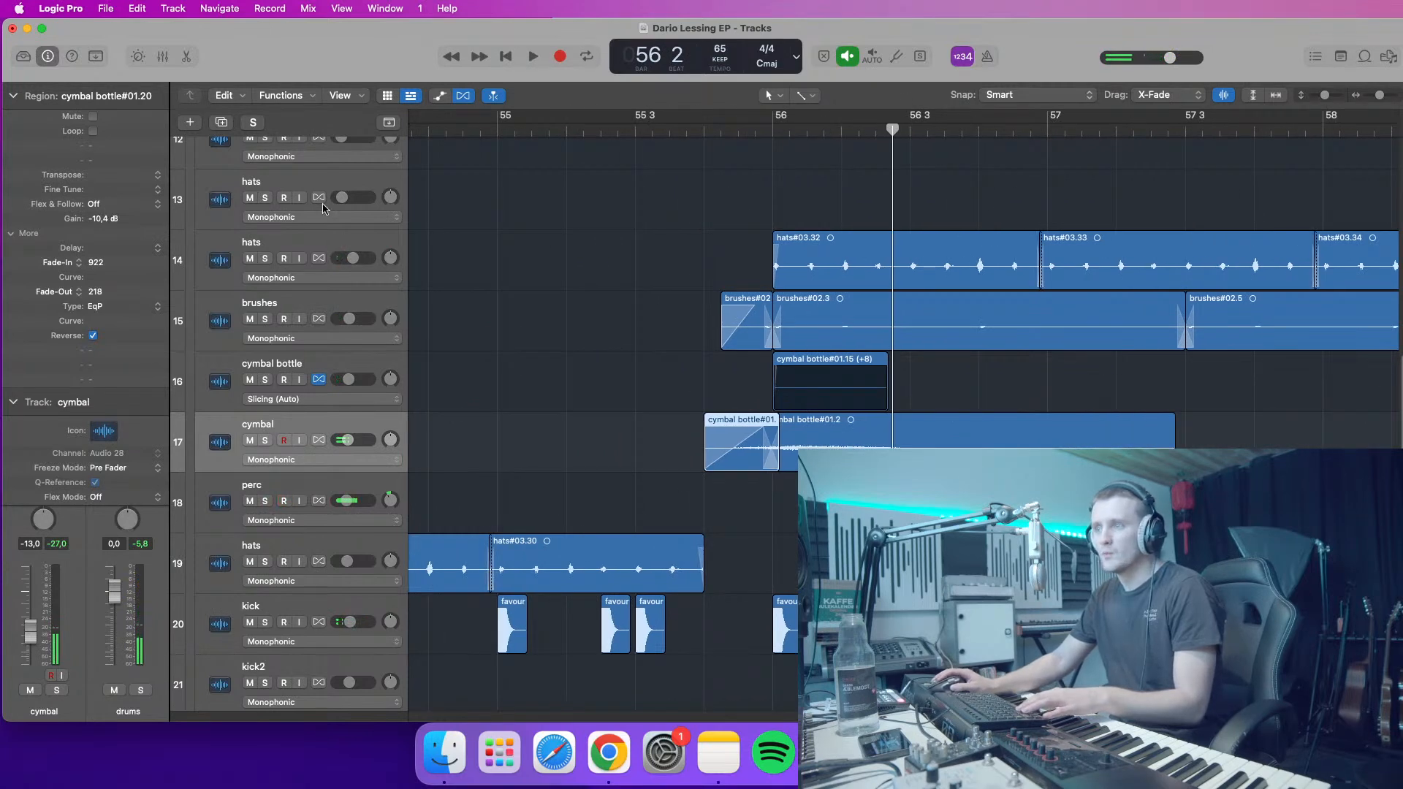
double_click(688, 128)
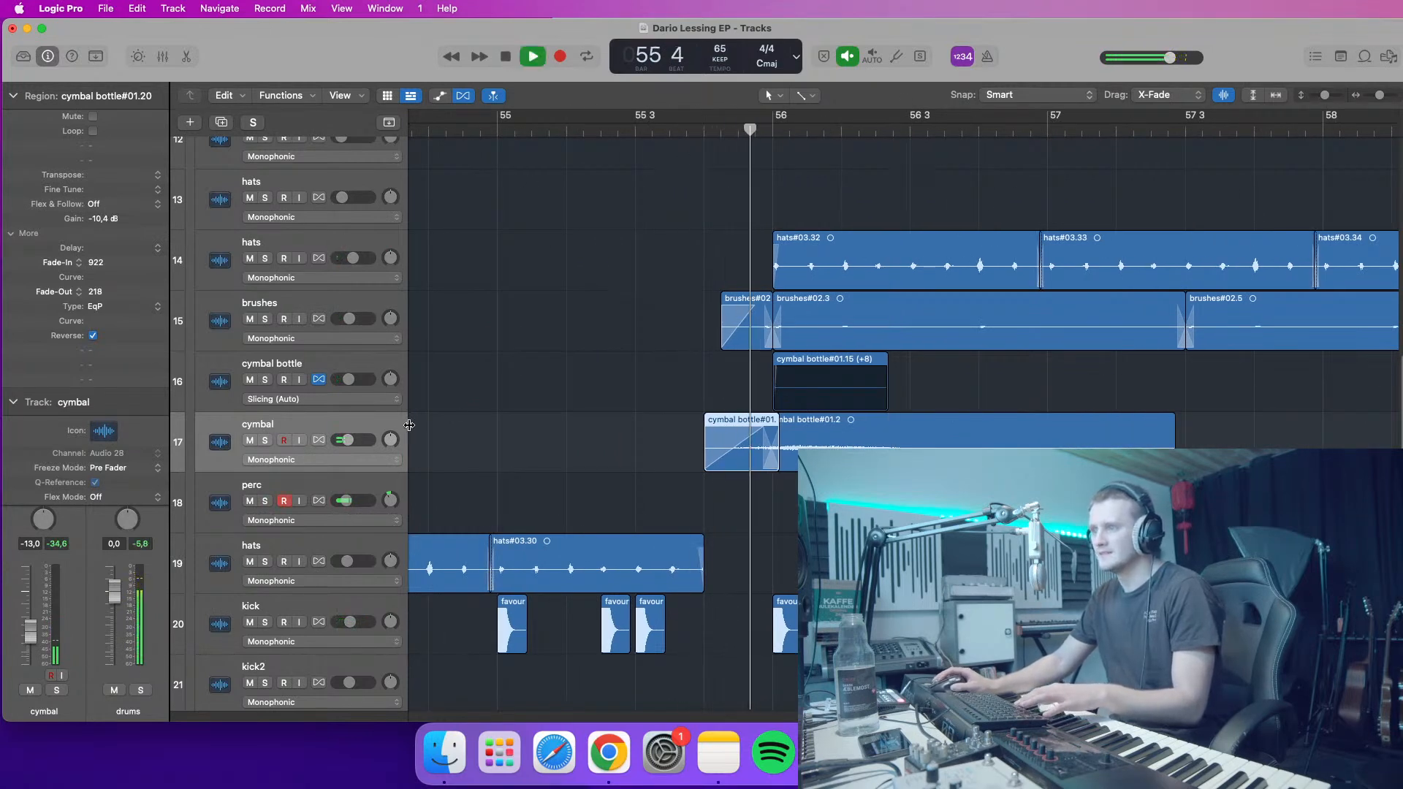
- Delete the reversed cymbal region before bar 56 and play the transition without it
drag(700, 478, 717, 467)
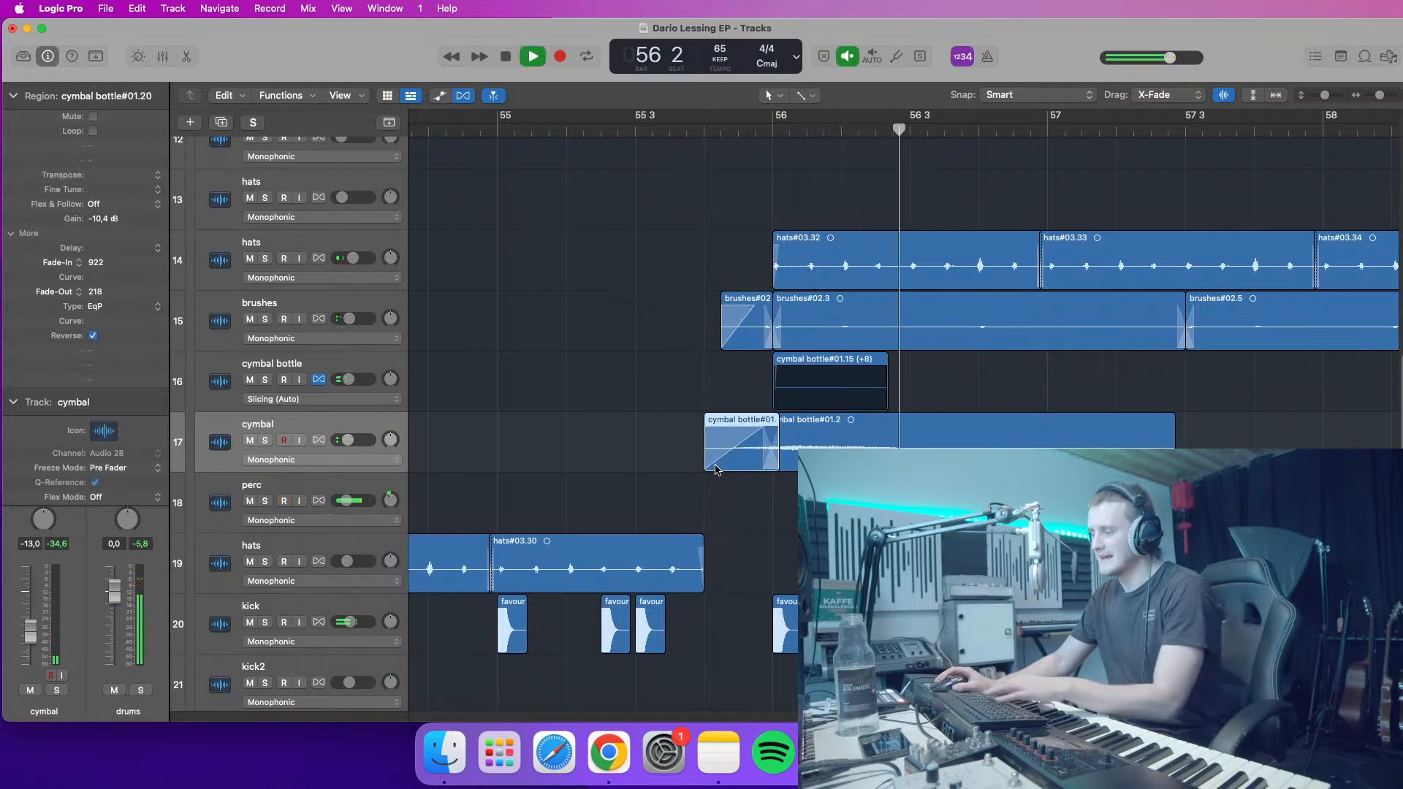
key(BackSpace)
click(689, 131)
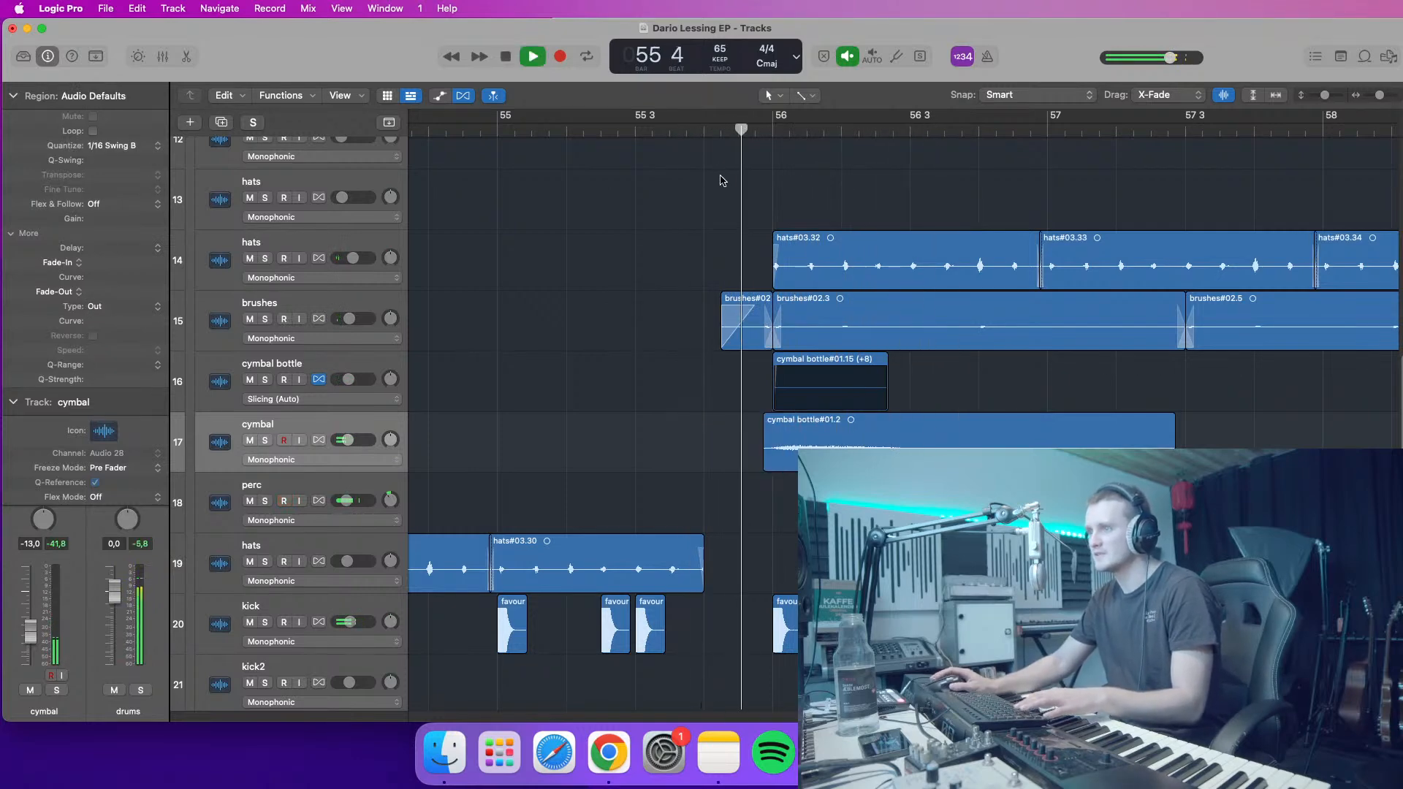
- Set the gain of the reversed brushes region before bar 56 to +11.9 dB and replay the transition
click(746, 347)
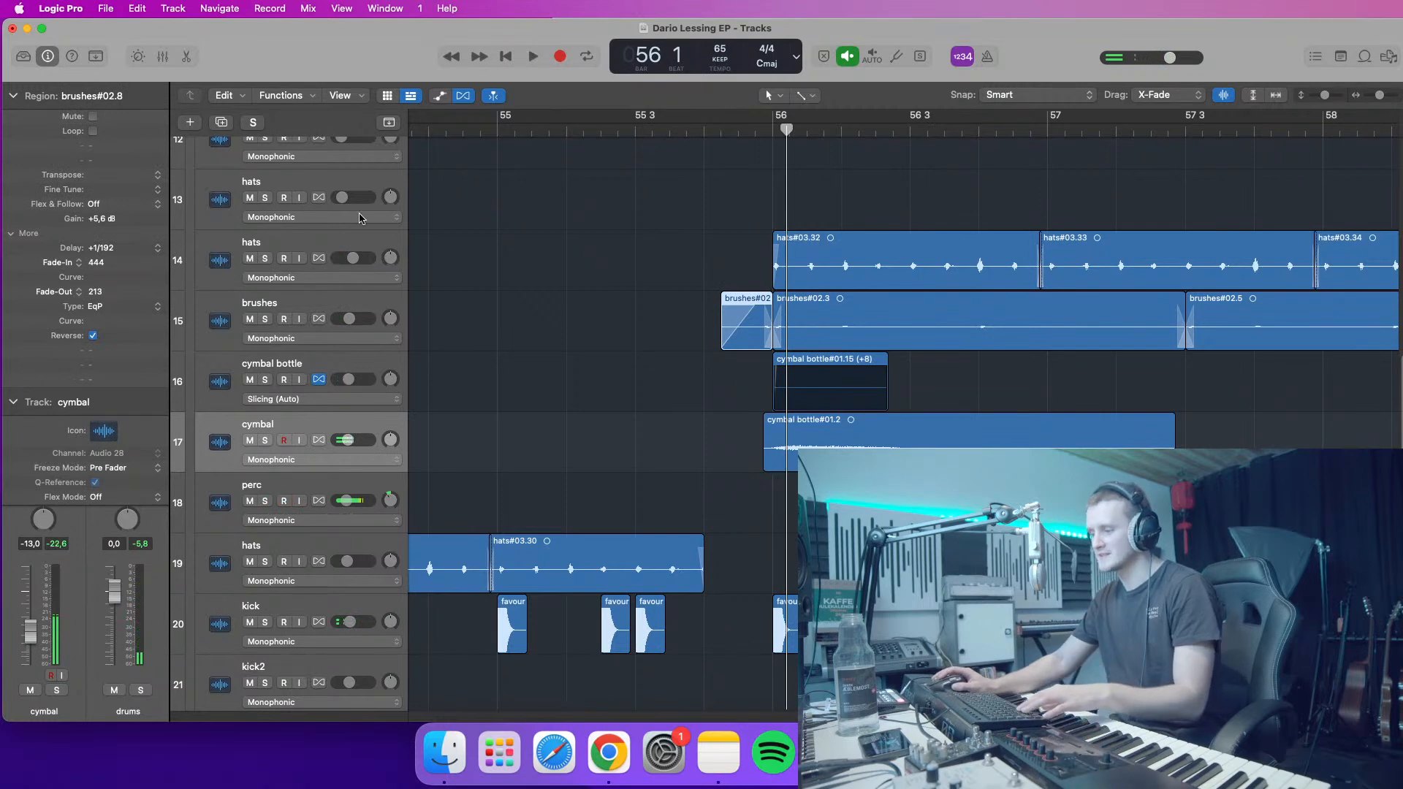
click(613, 132)
key(space)
key(space)
click(737, 395)
click(746, 343)
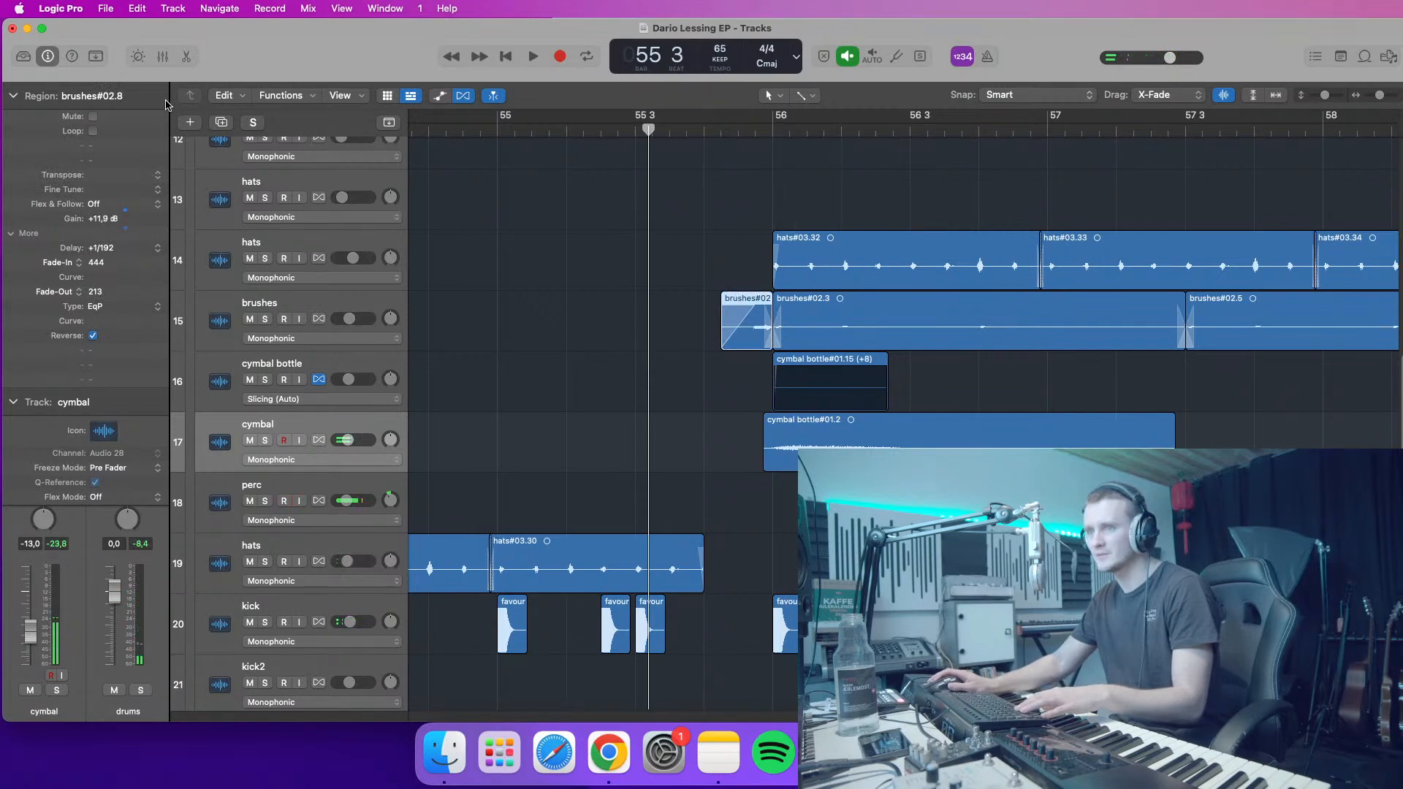
key(space)
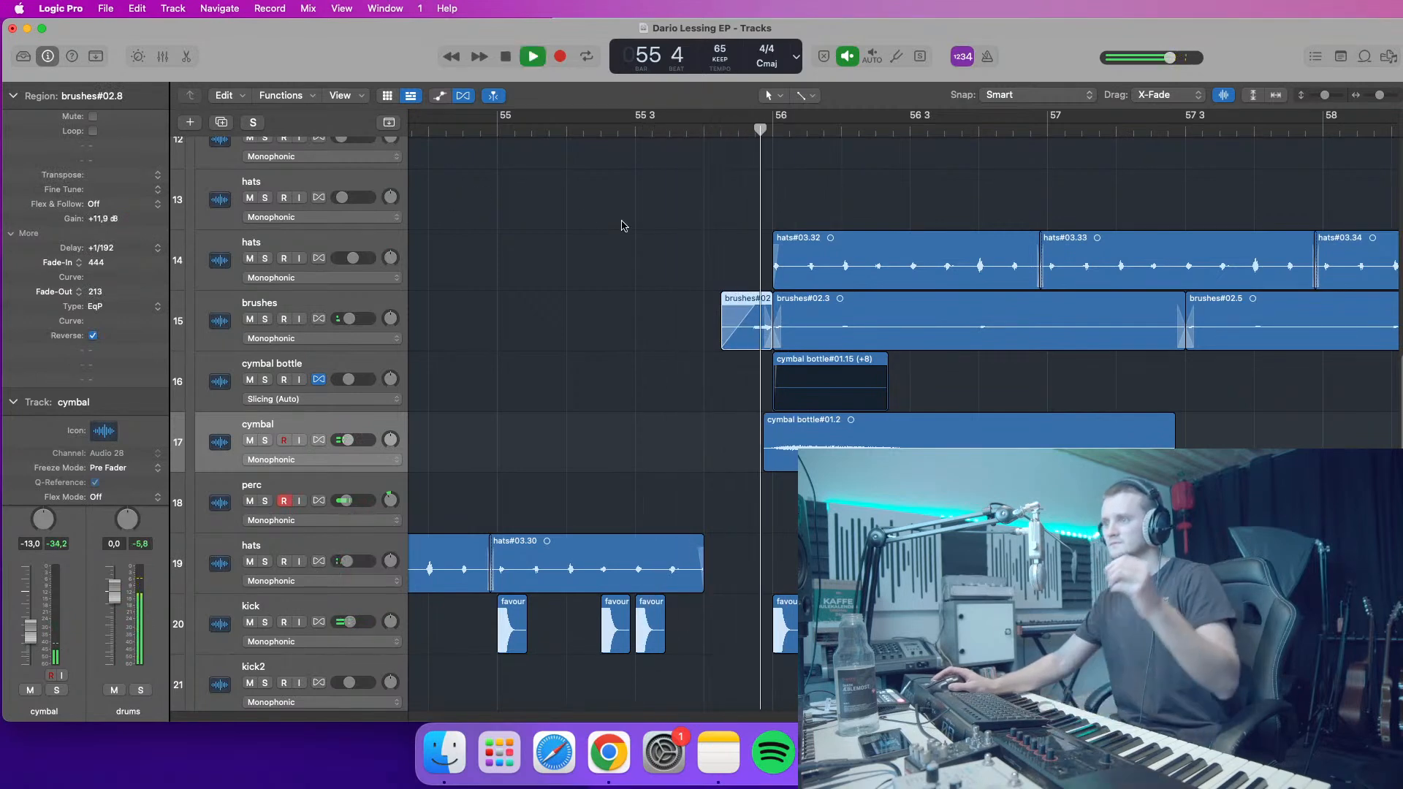
click(672, 133)
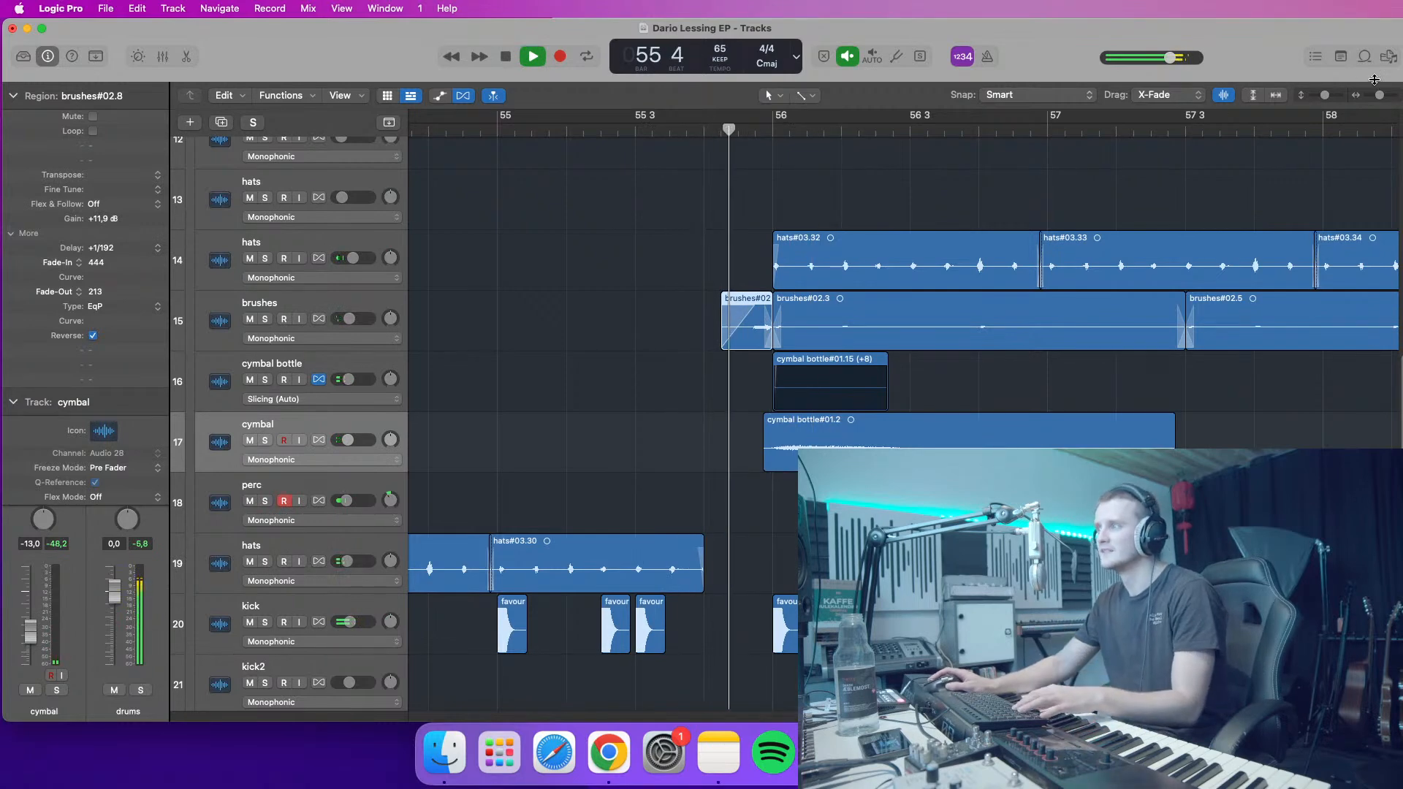
drag(1381, 96, 1383, 96)
click(669, 133)
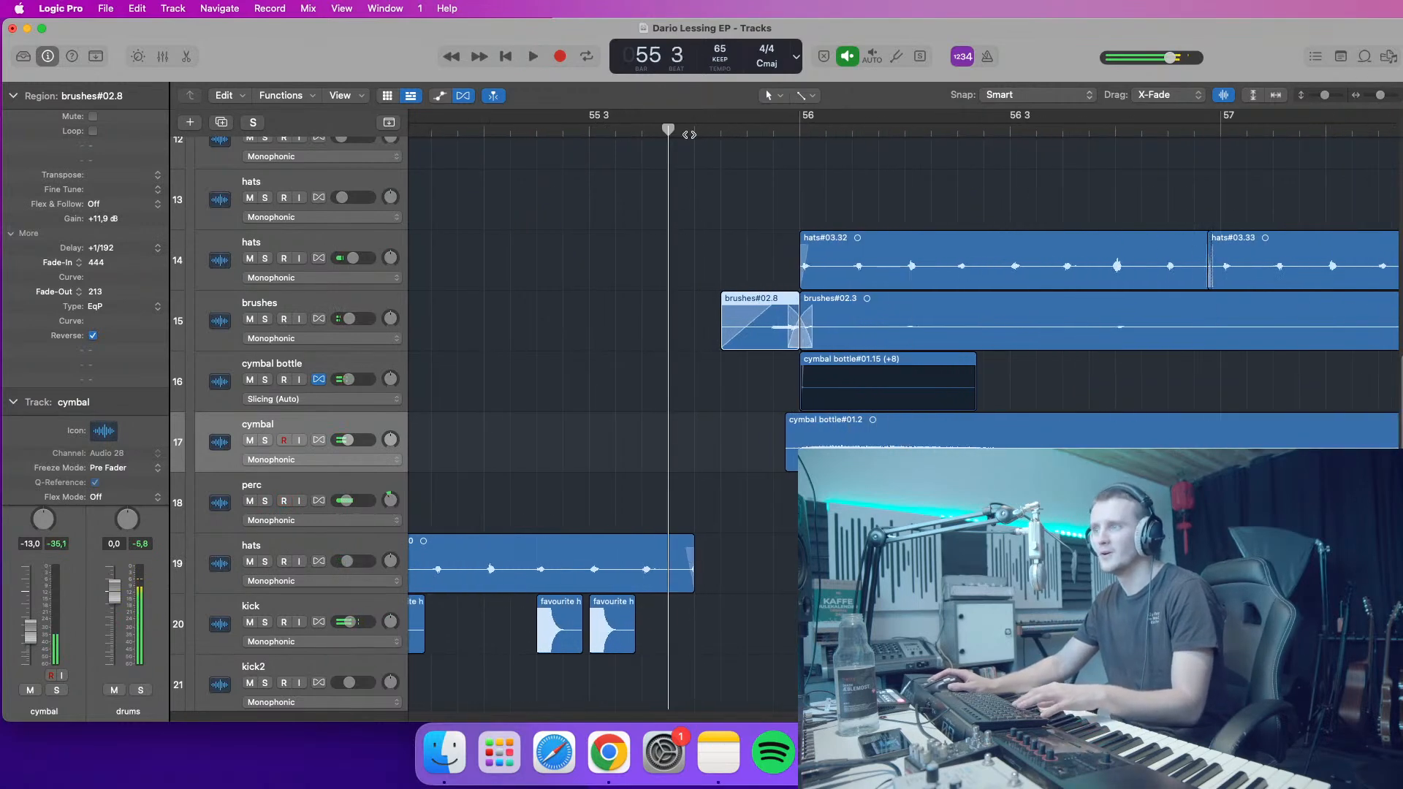
key(super+Right)
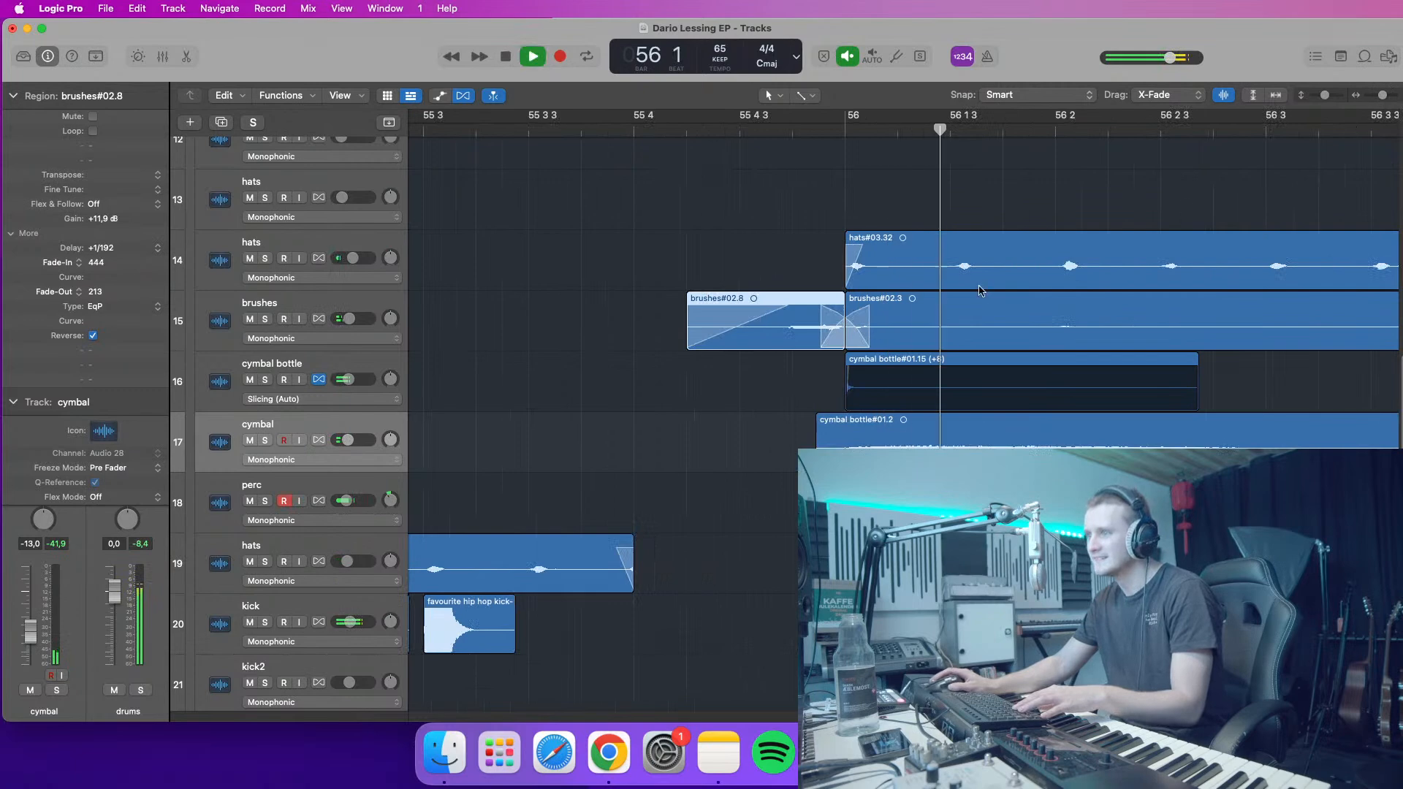
key(space)
- Lower the cymbal track's volume to -15.6 dB and play from just before bar 56
click(885, 432)
shift+click(358, 377)
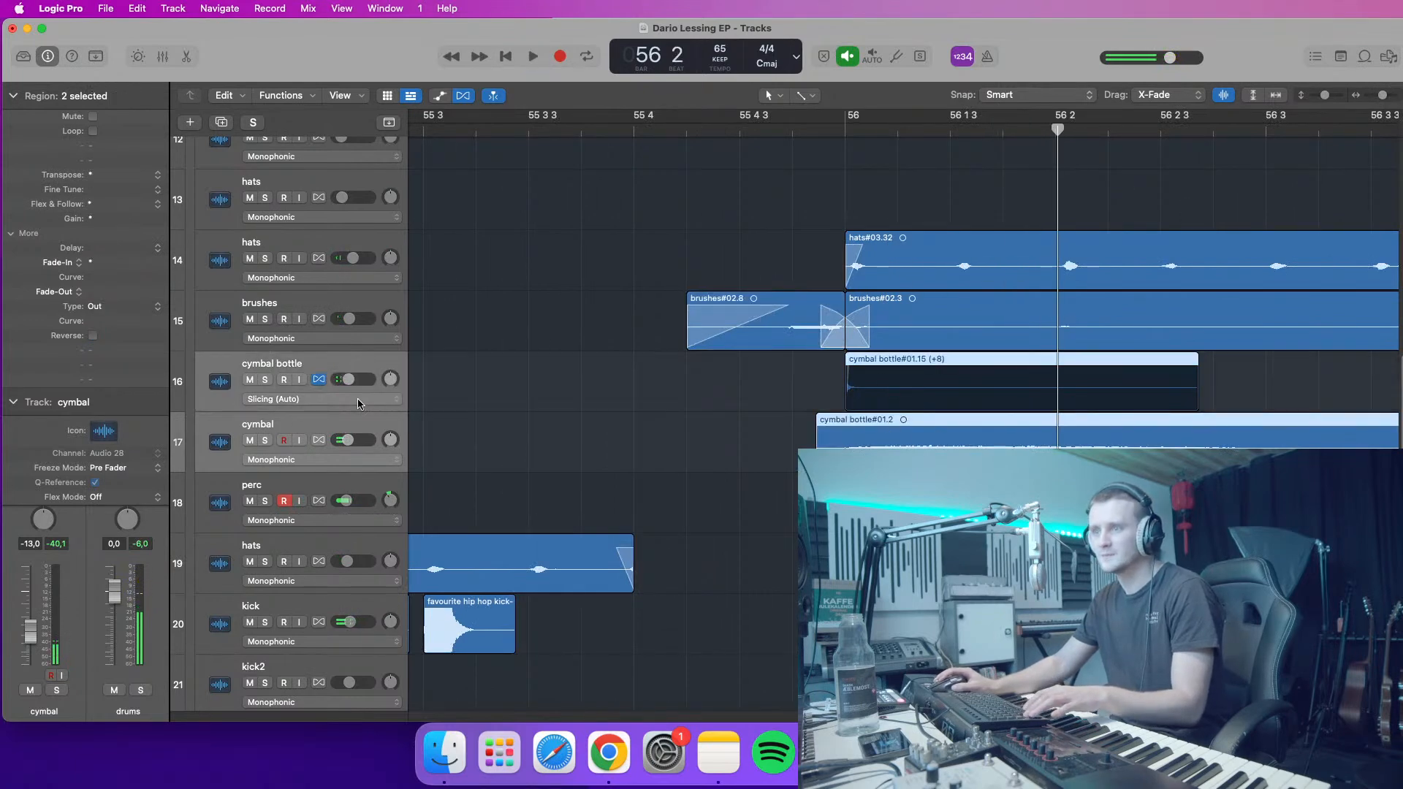
click(358, 432)
drag(349, 440, 346, 441)
double_click(754, 130)
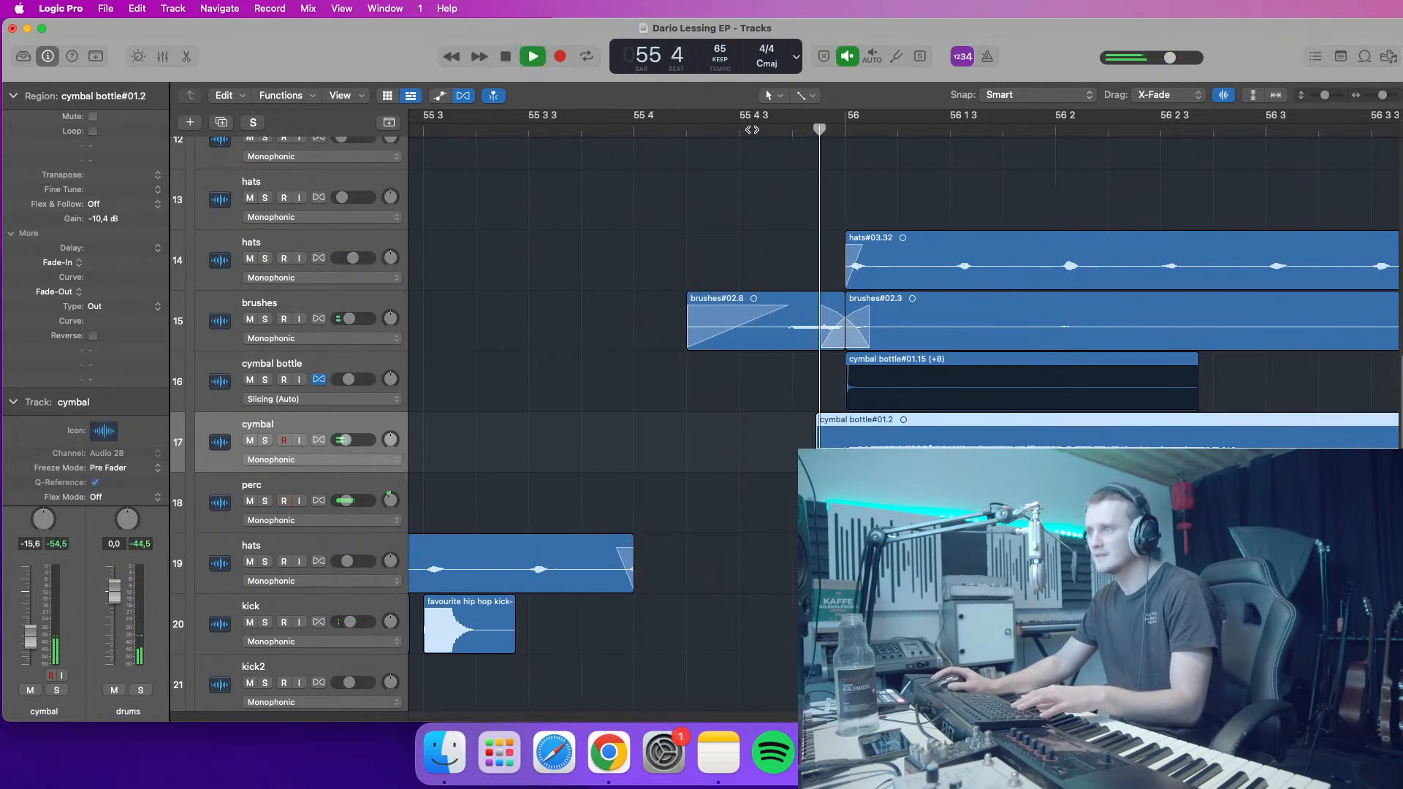
- Set the cymbal bottle track's volume to -11.8 dB while replaying the lead-in to bar 56
click(684, 130)
key(space)
drag(350, 379, 352, 377)
key(space)
click(491, 130)
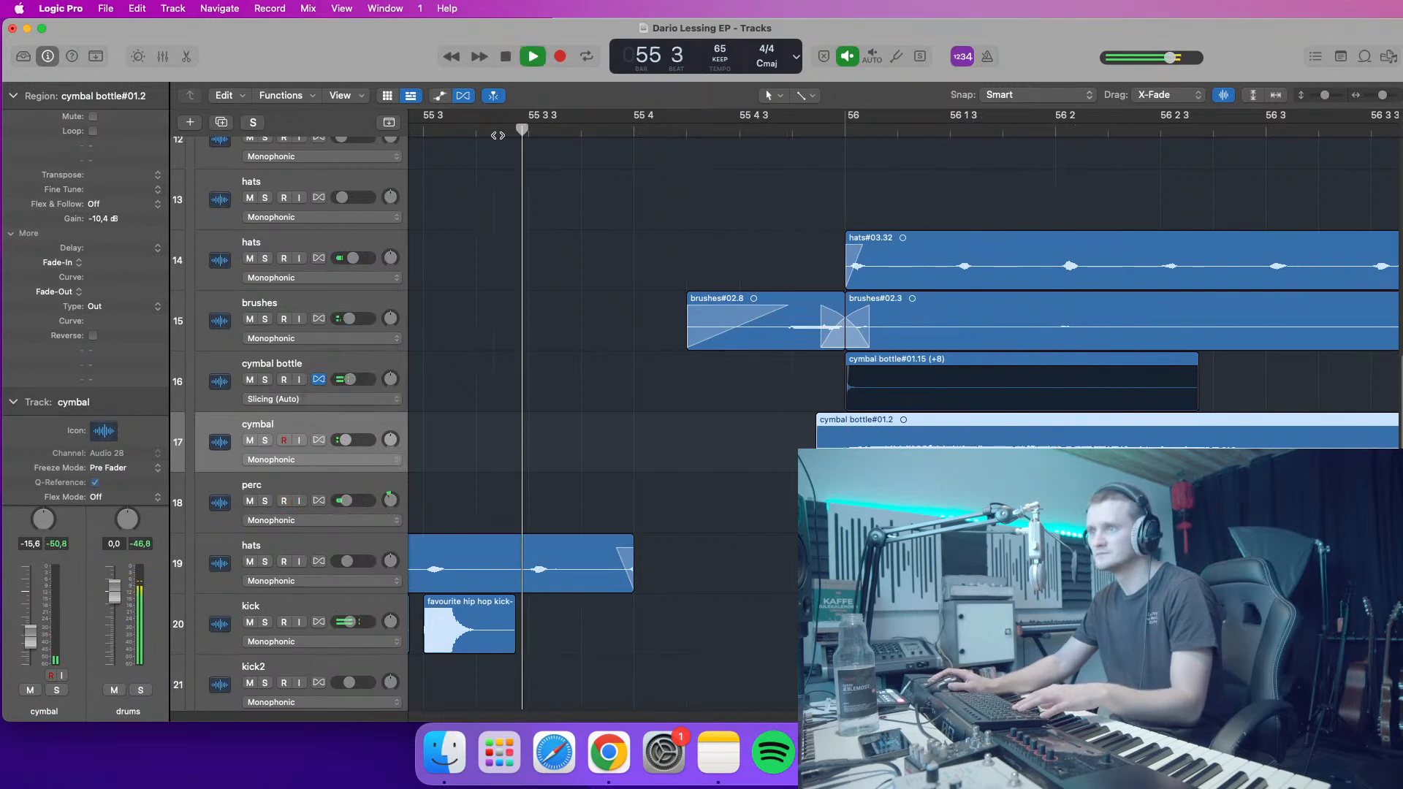
click(13, 96)
drag(1382, 95, 1372, 97)
drag(350, 379, 349, 379)
click(364, 390)
shift+click(363, 421)
key(shift+space)
- Enable the high cut in the cymbal bottle track's Channel EQ, lower its frequency to about 13 kHz, and play the result
click(346, 367)
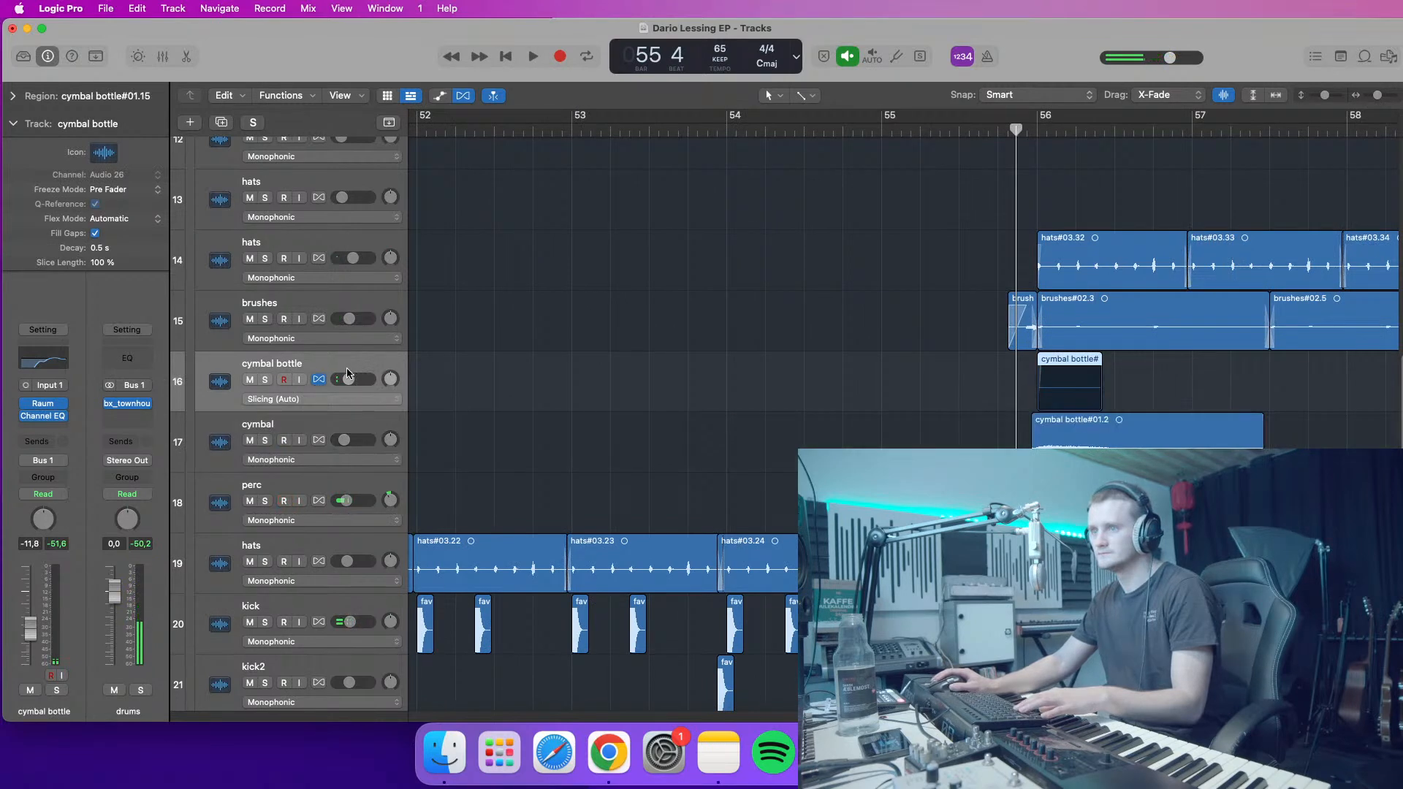
click(44, 358)
click(904, 238)
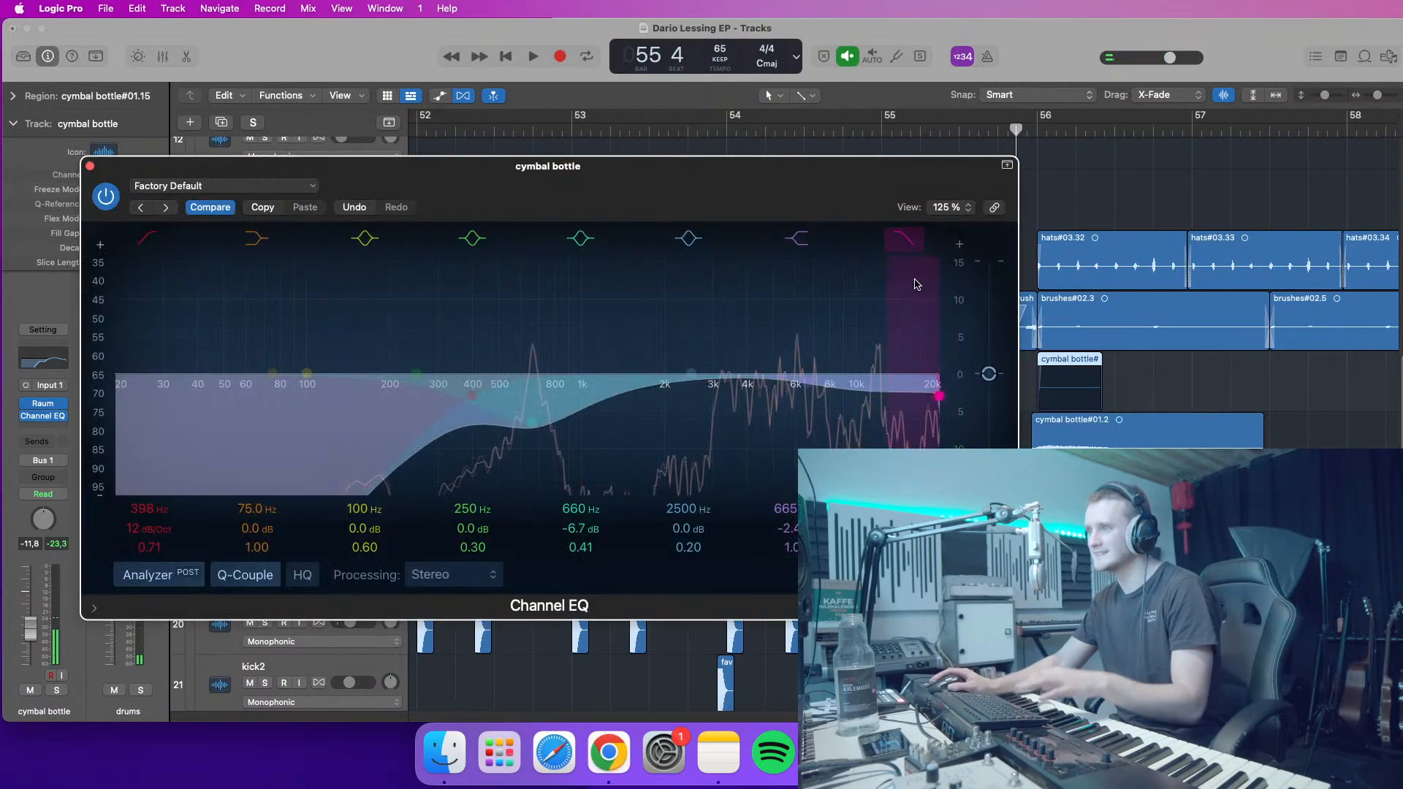
key(space)
key(space)
drag(934, 386, 909, 386)
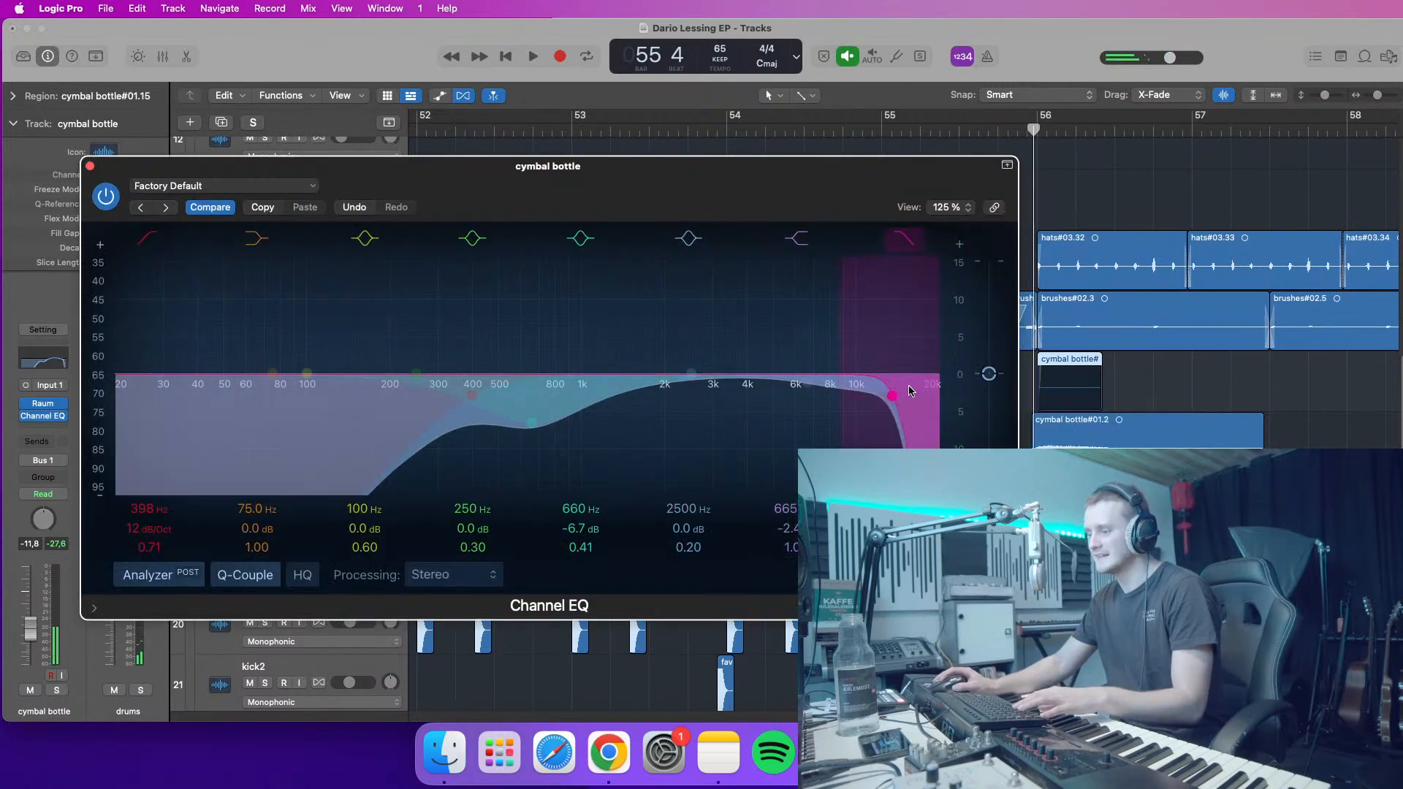
key(super+w)
key(space)
key(space)
key(space)
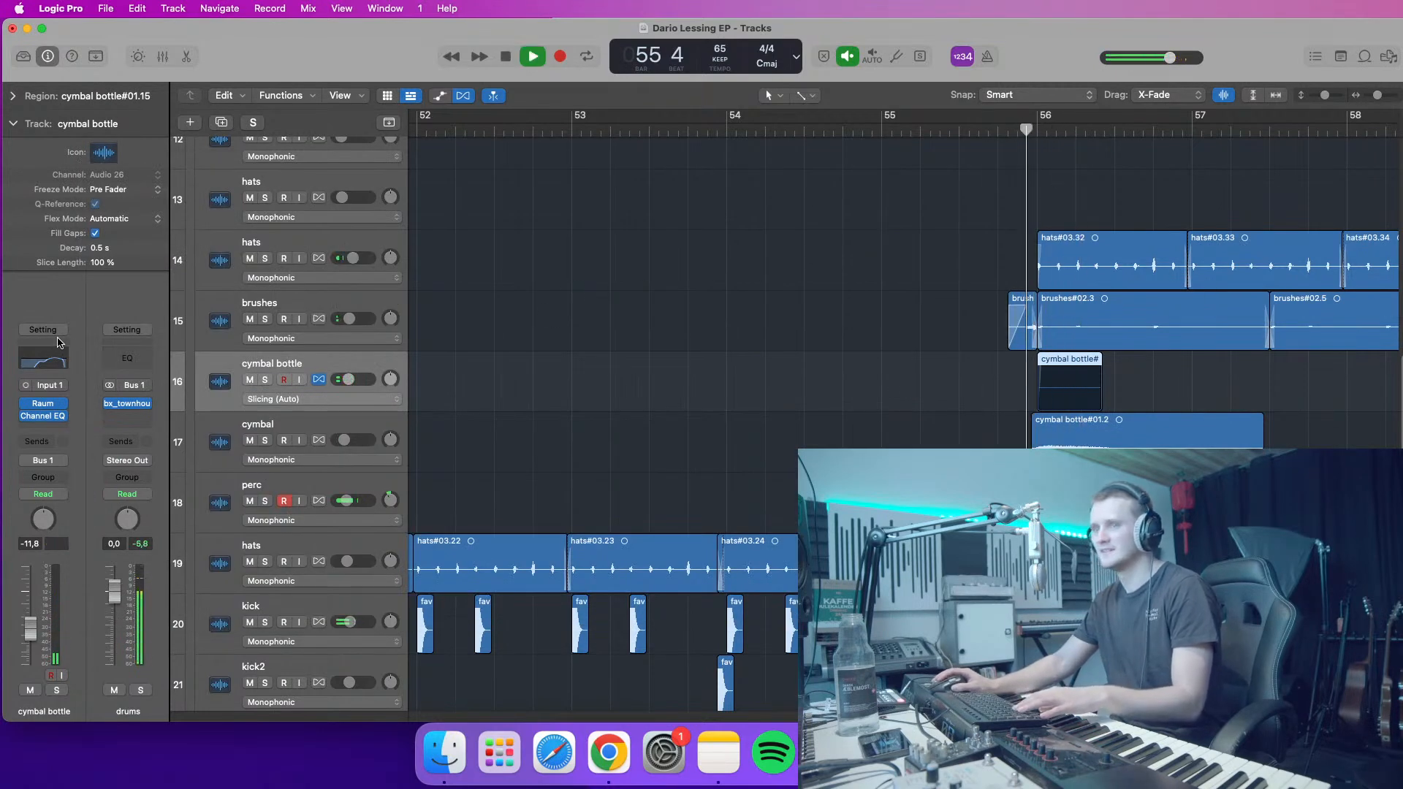
- Lower the cymbal bottle EQ's high cut to about 10 kHz during playback, close the EQ, and replay the transition
click(58, 354)
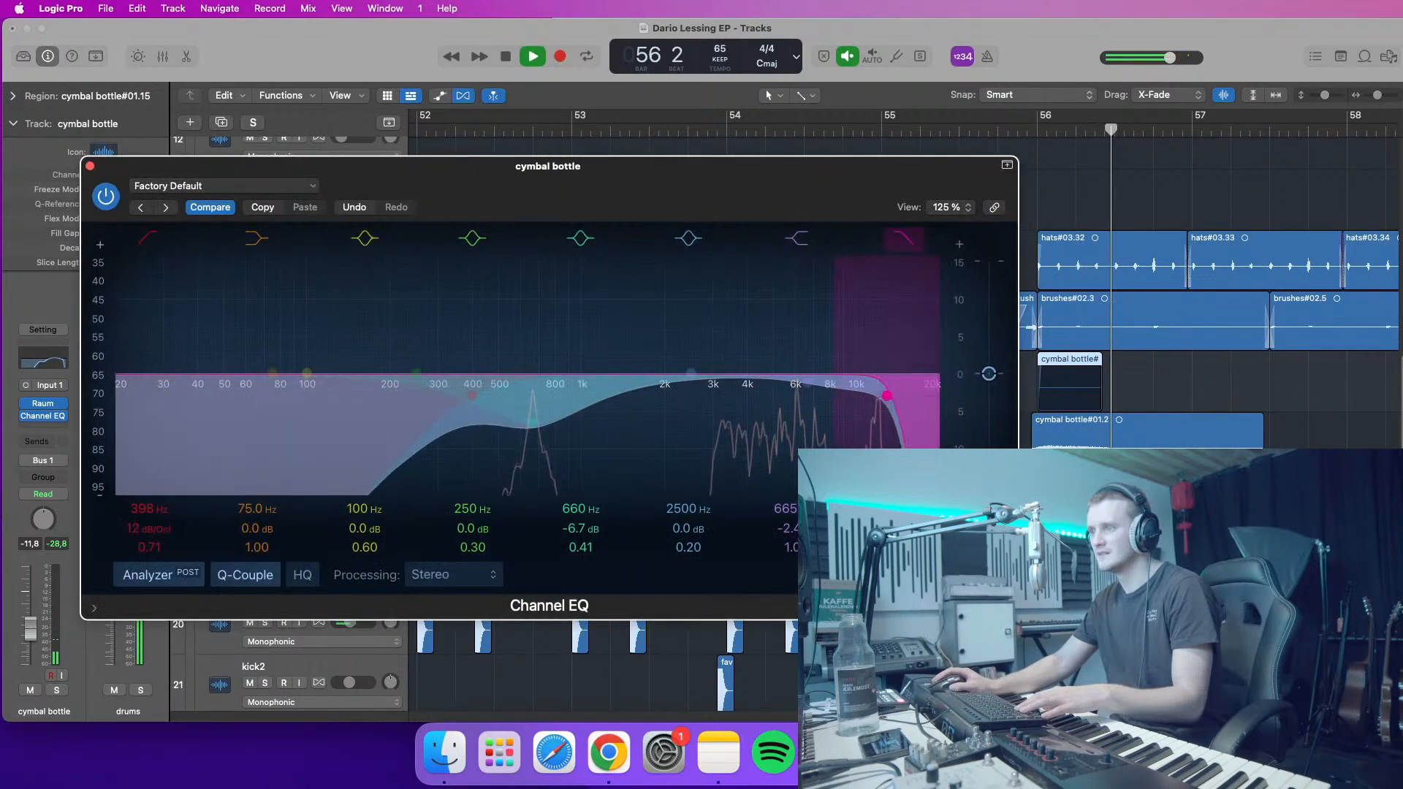
click(989, 129)
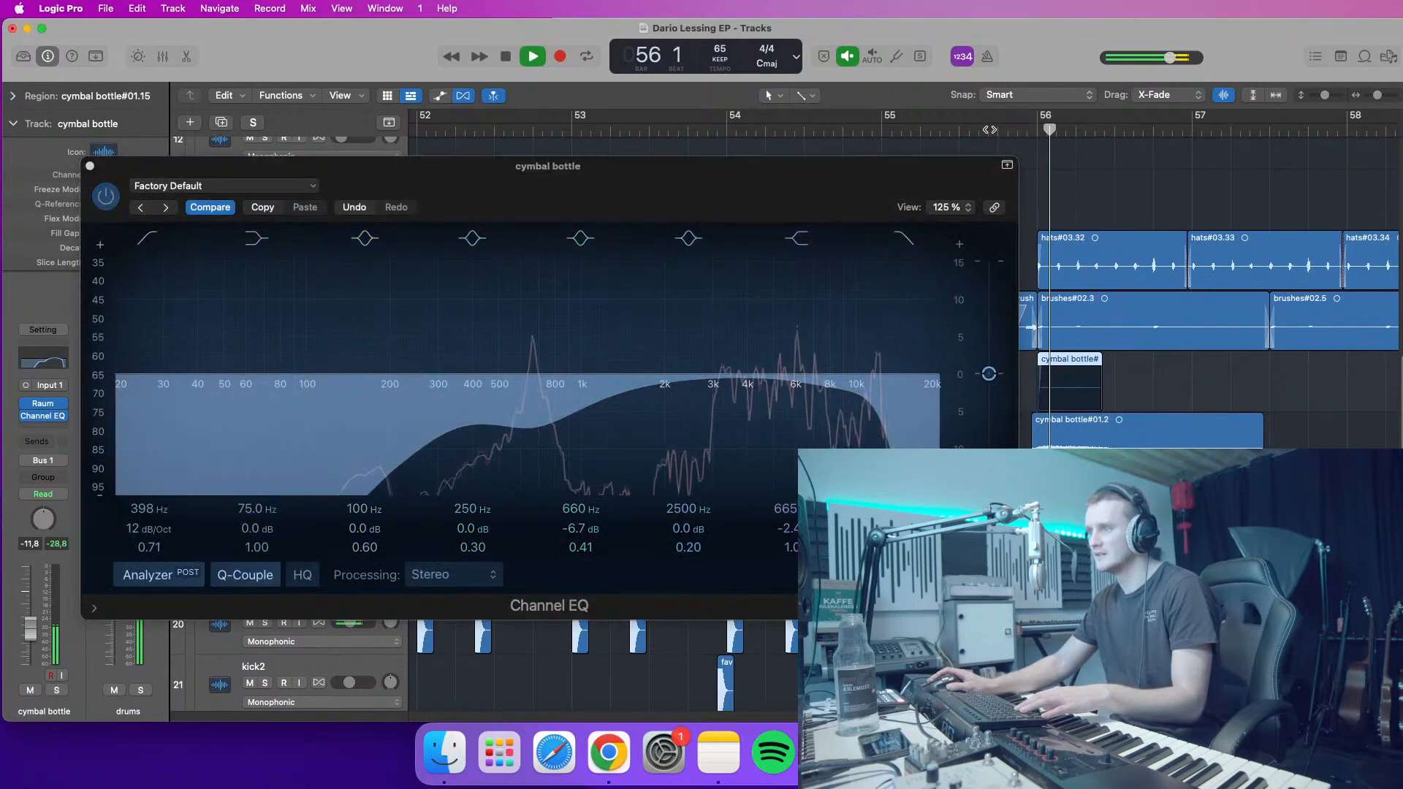
click(1010, 129)
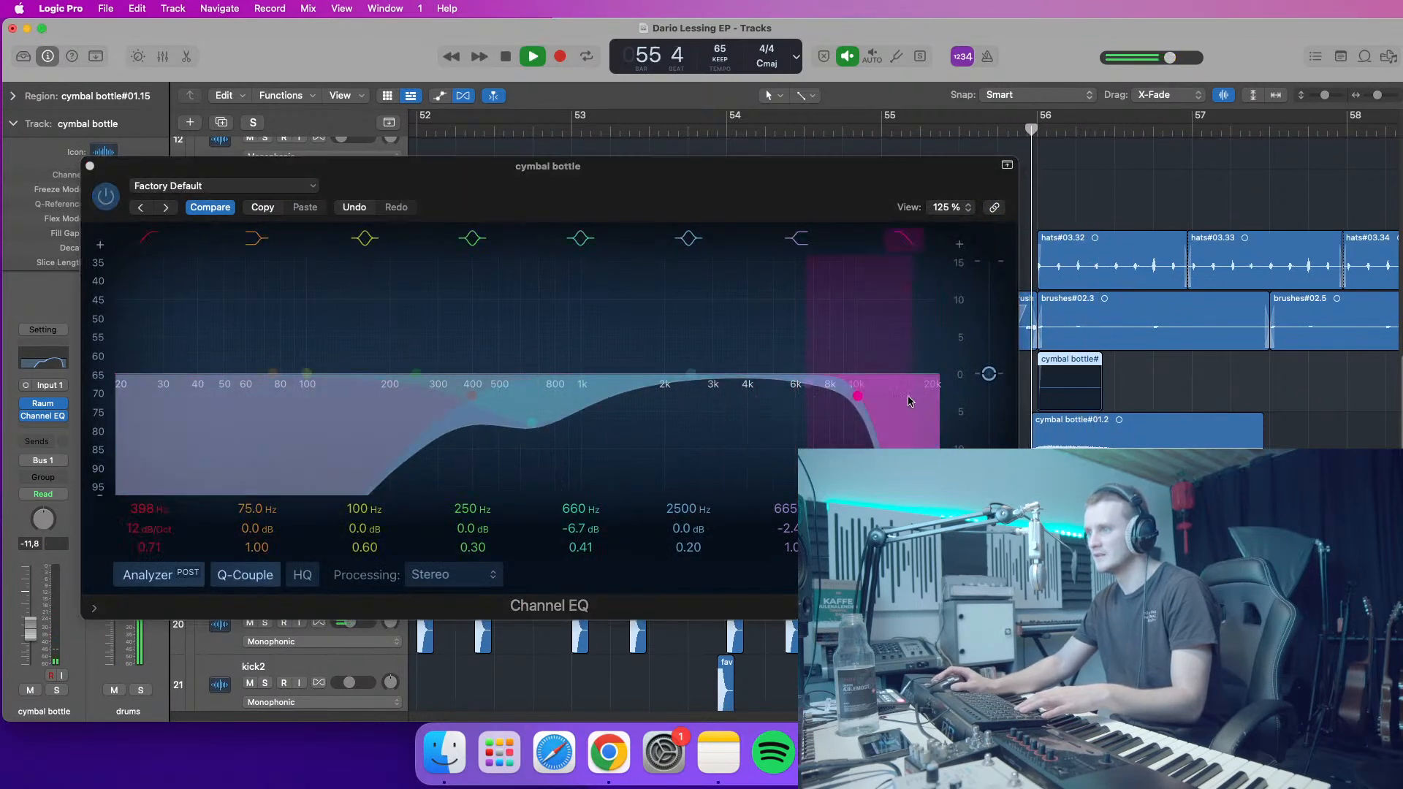
click(946, 130)
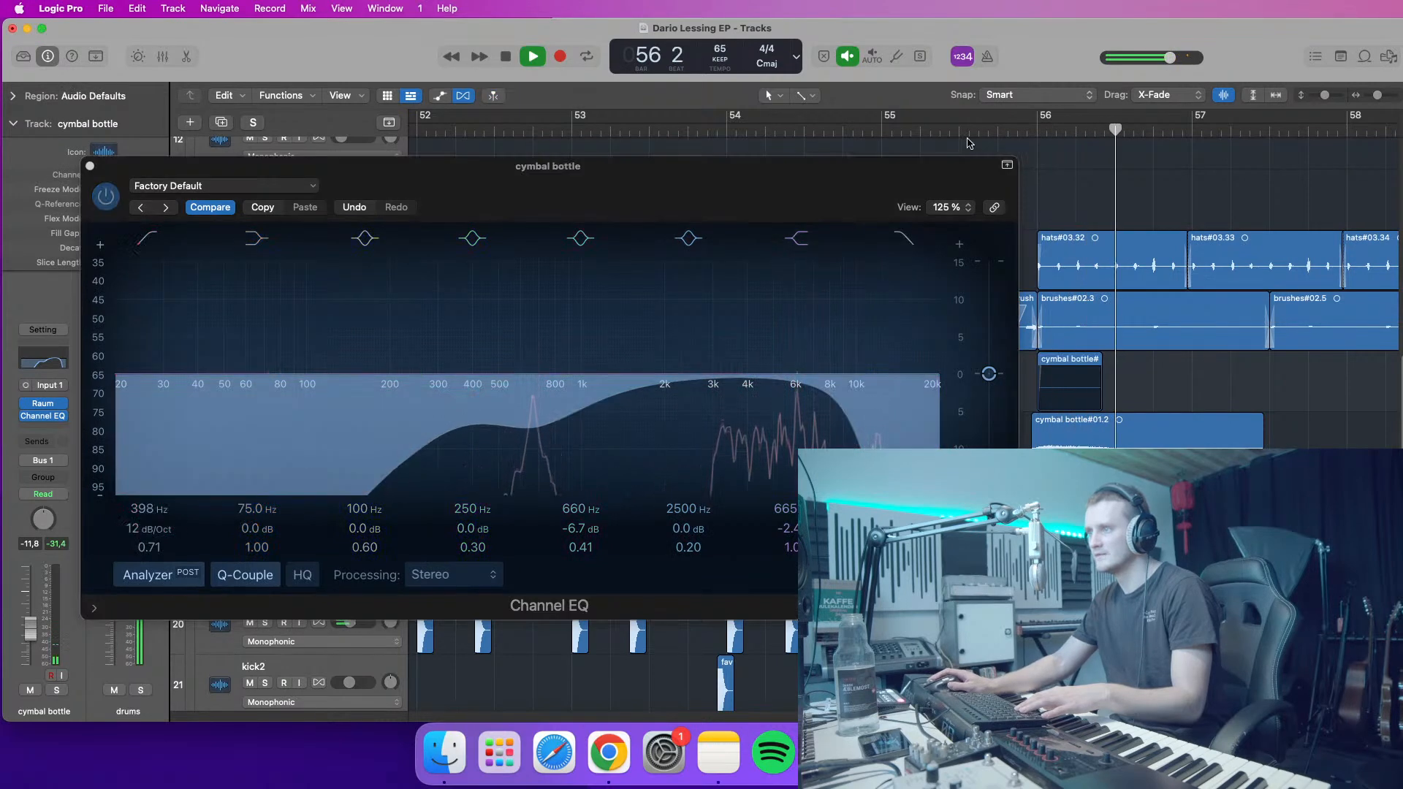
click(90, 166)
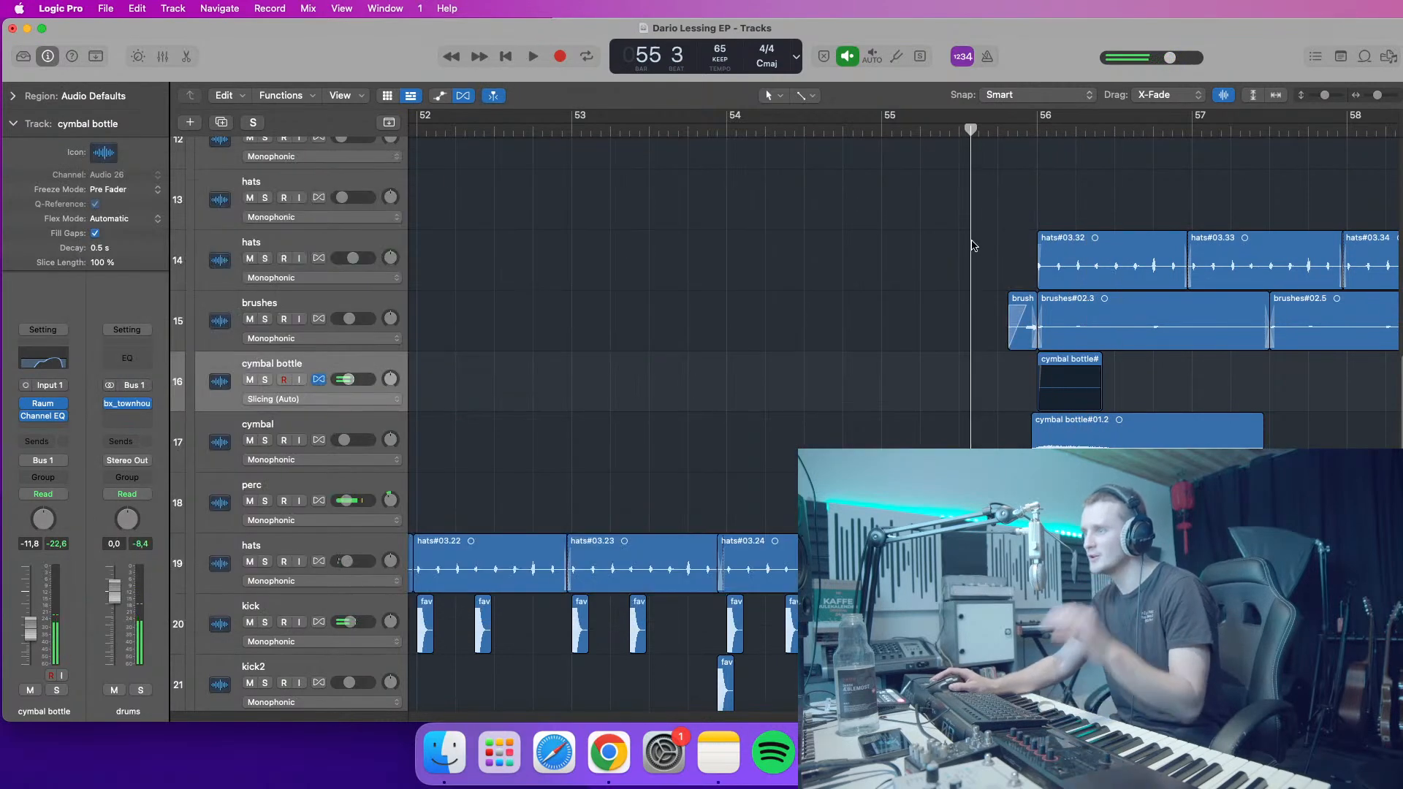
key(space)
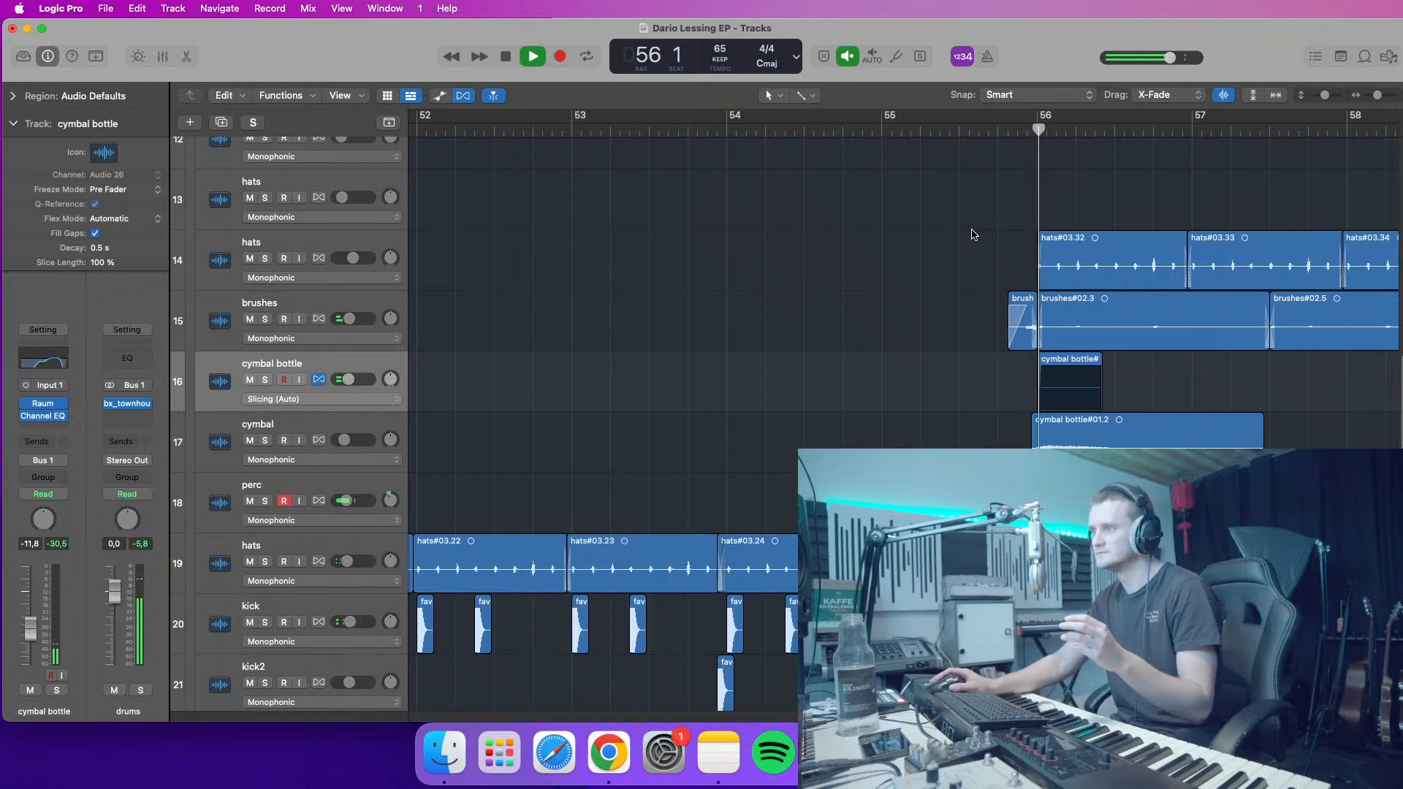
- Show the region parameters of the reversed brushes lead-in region on the brushes track and replay the transition into bar 56
key(space)
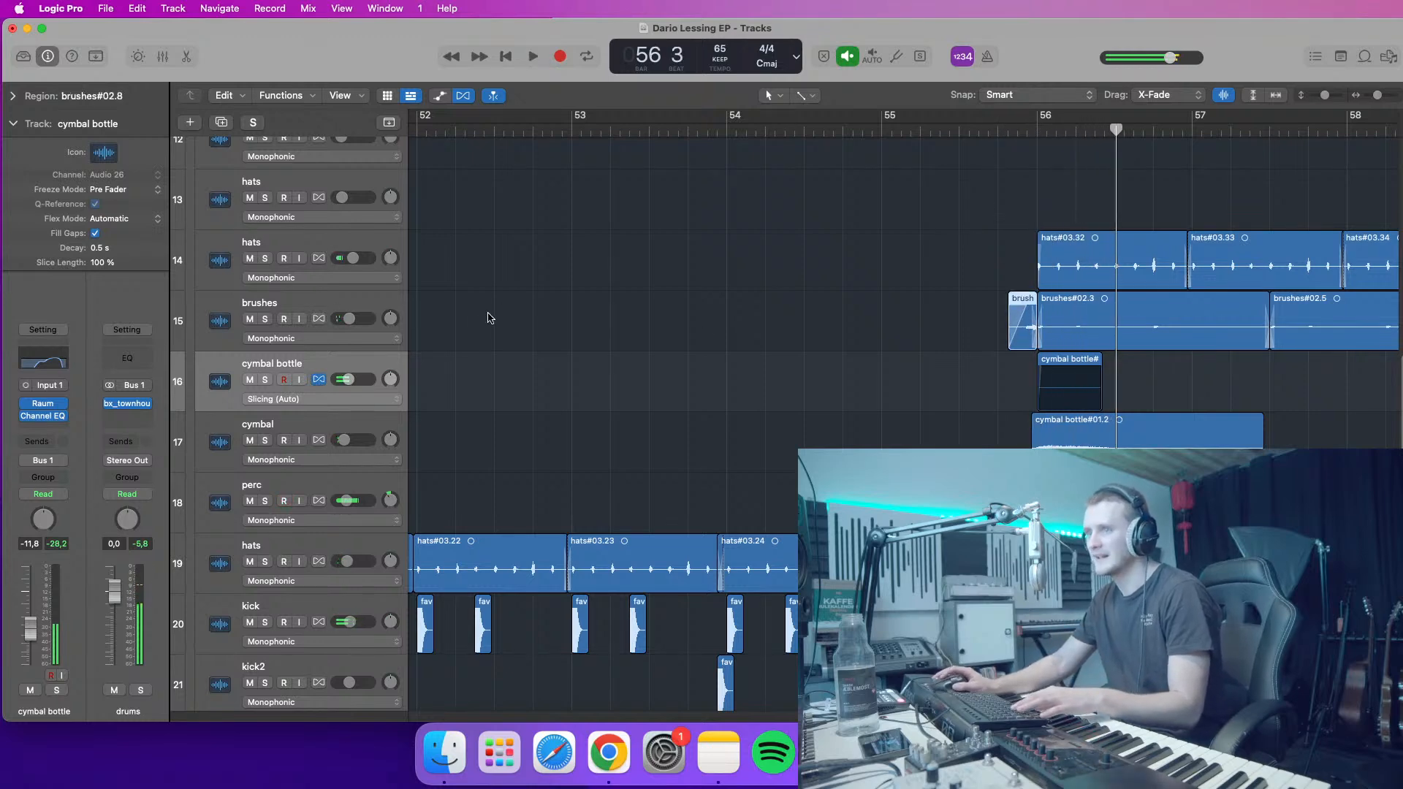
click(324, 305)
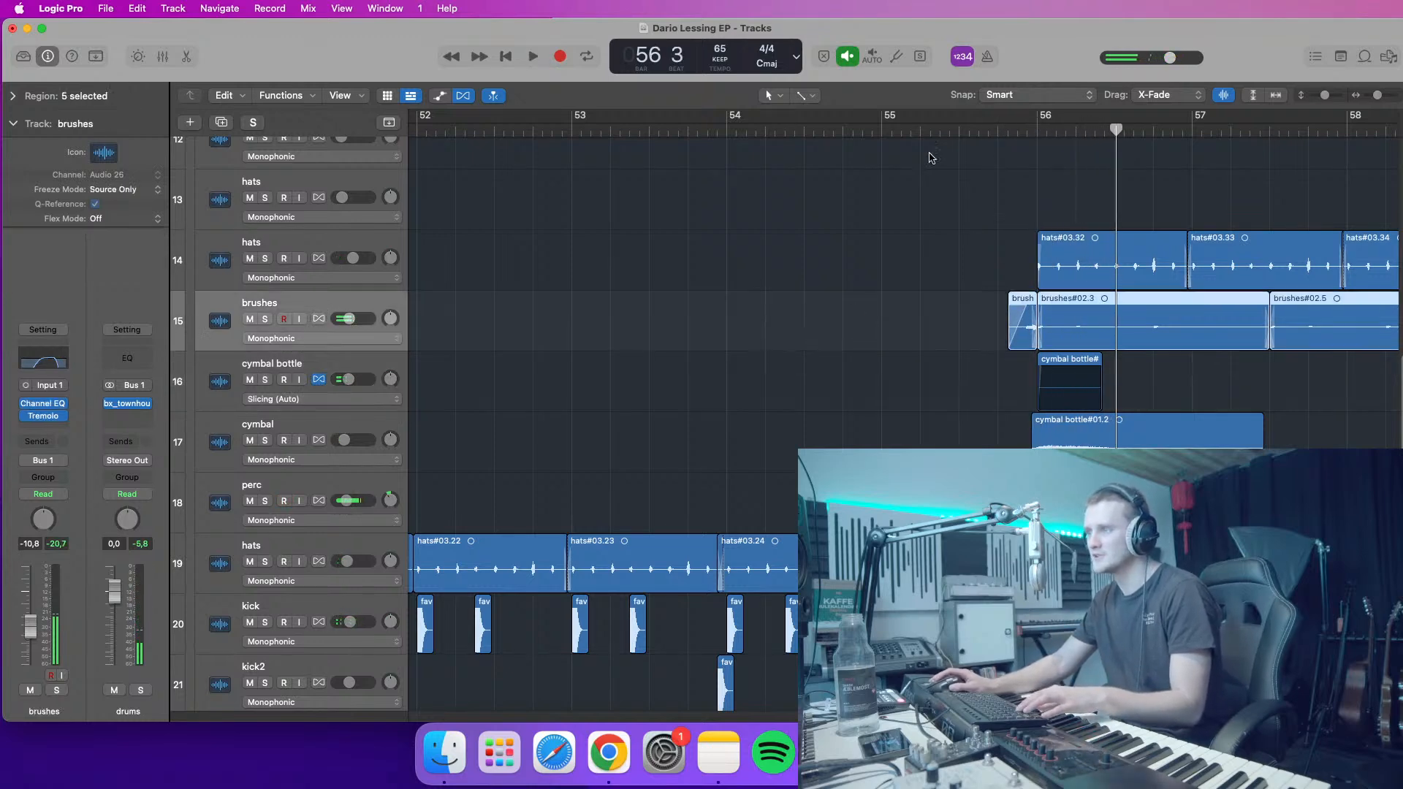
click(774, 370)
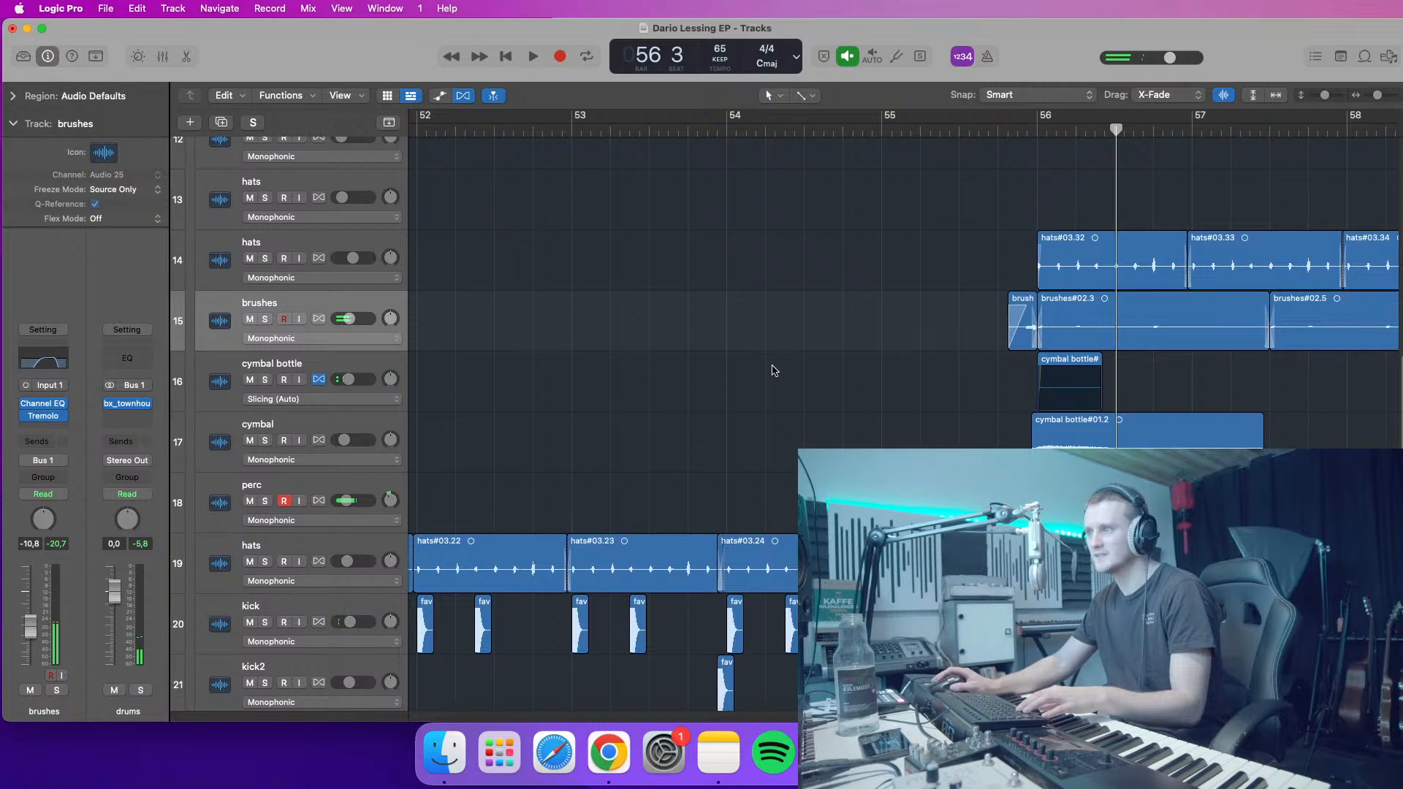
click(10, 97)
click(995, 133)
key(space)
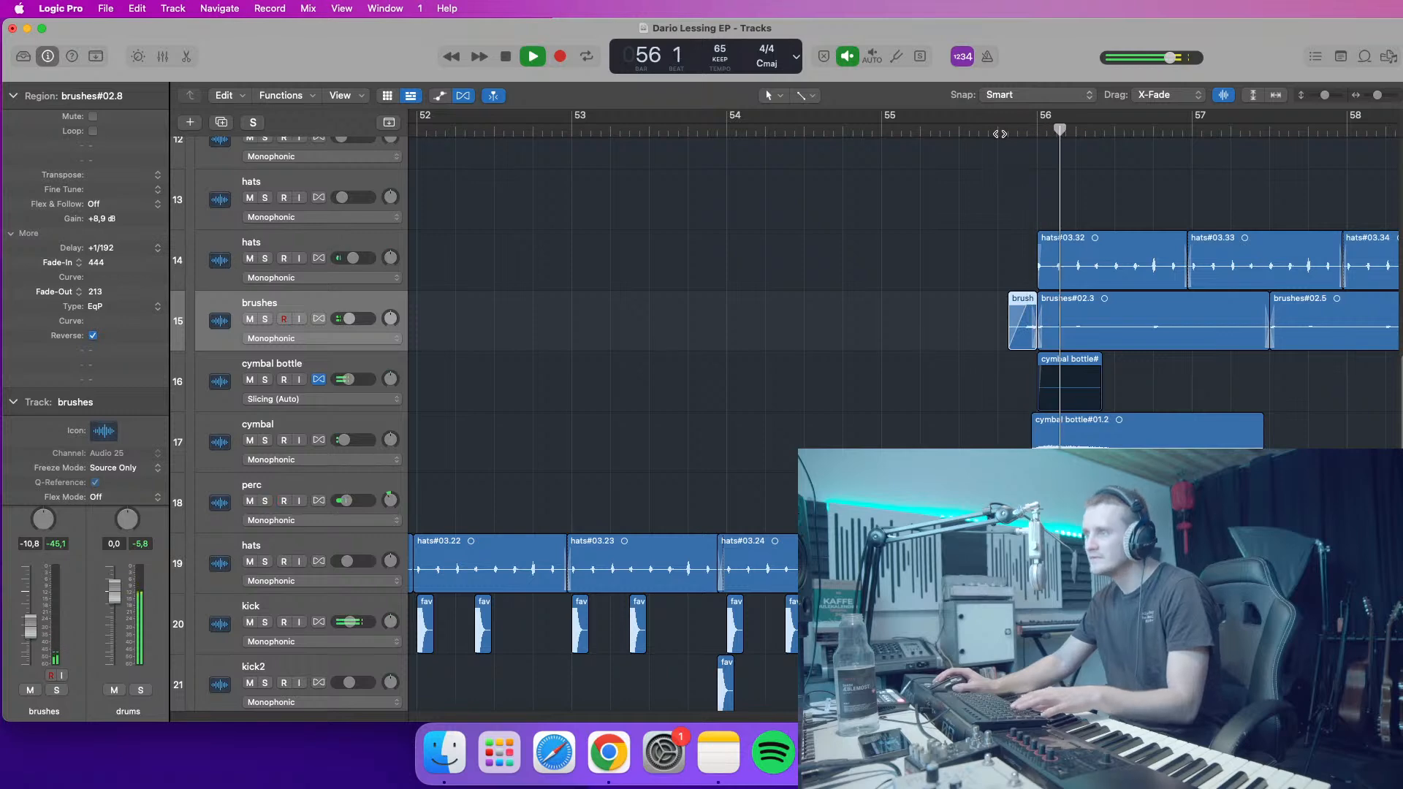
- Lower the cymbal bottle track's volume slightly while replaying the brushes lead-in and transition at bar 56
click(1000, 134)
drag(1379, 96, 1375, 99)
key(space)
scroll(787, 407, left, 5)
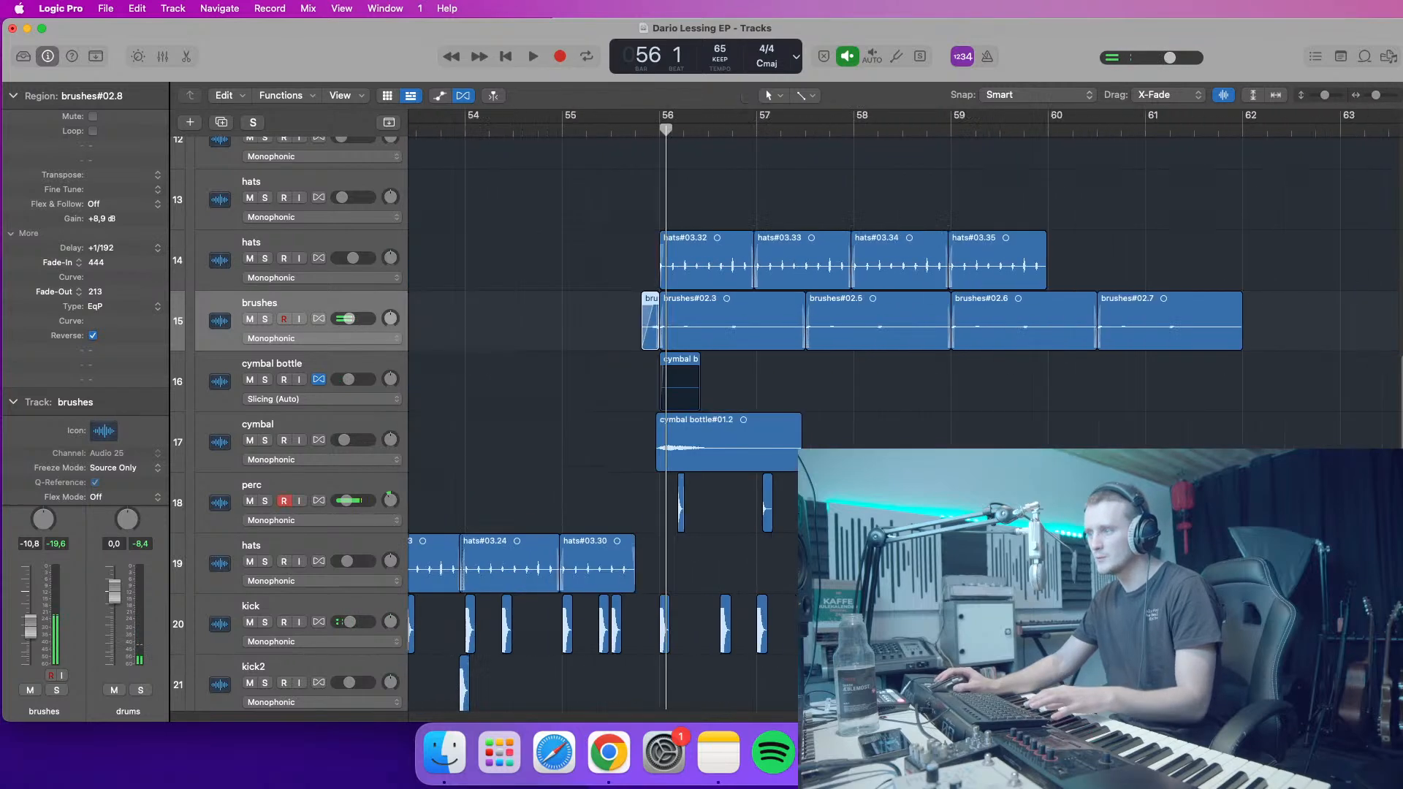
double_click(701, 133)
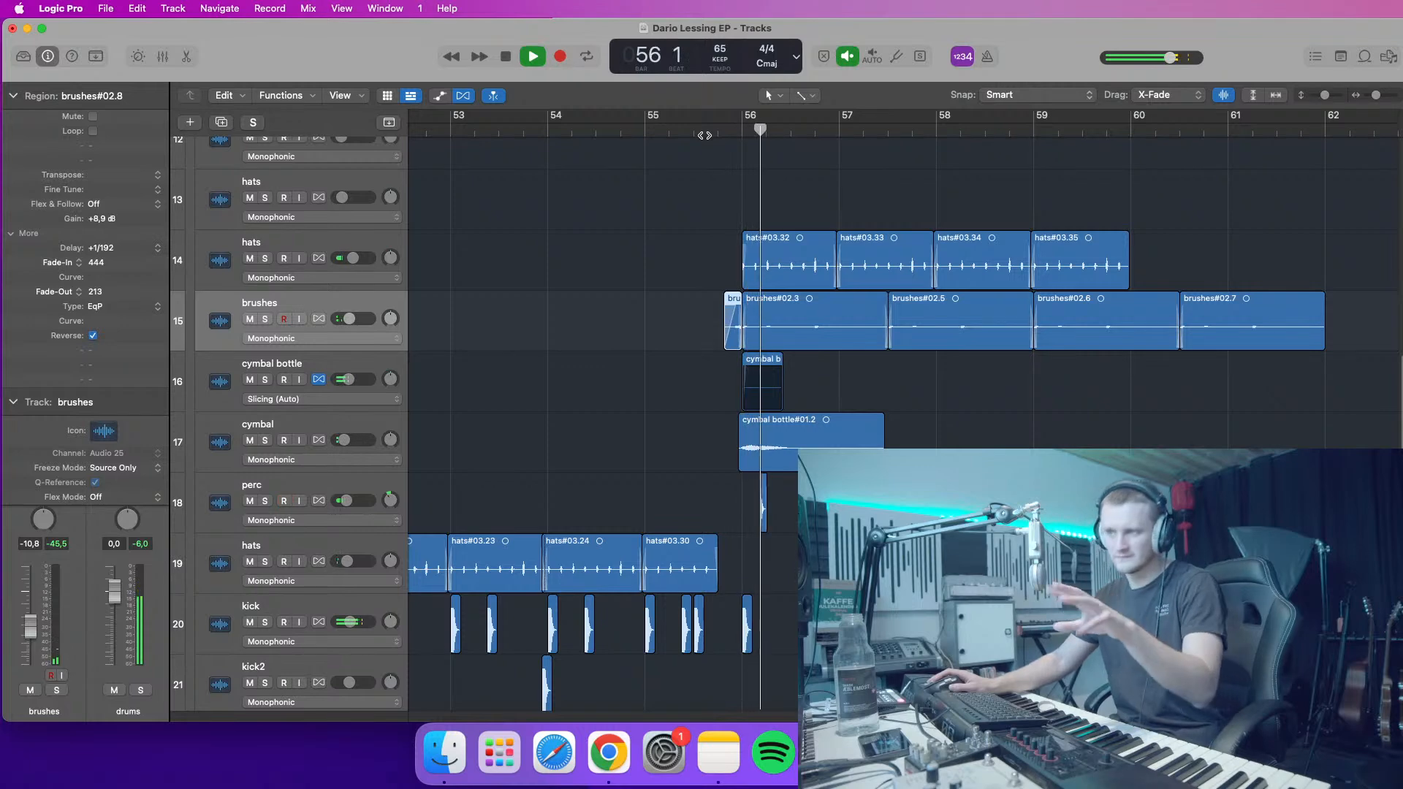
drag(348, 379, 350, 379)
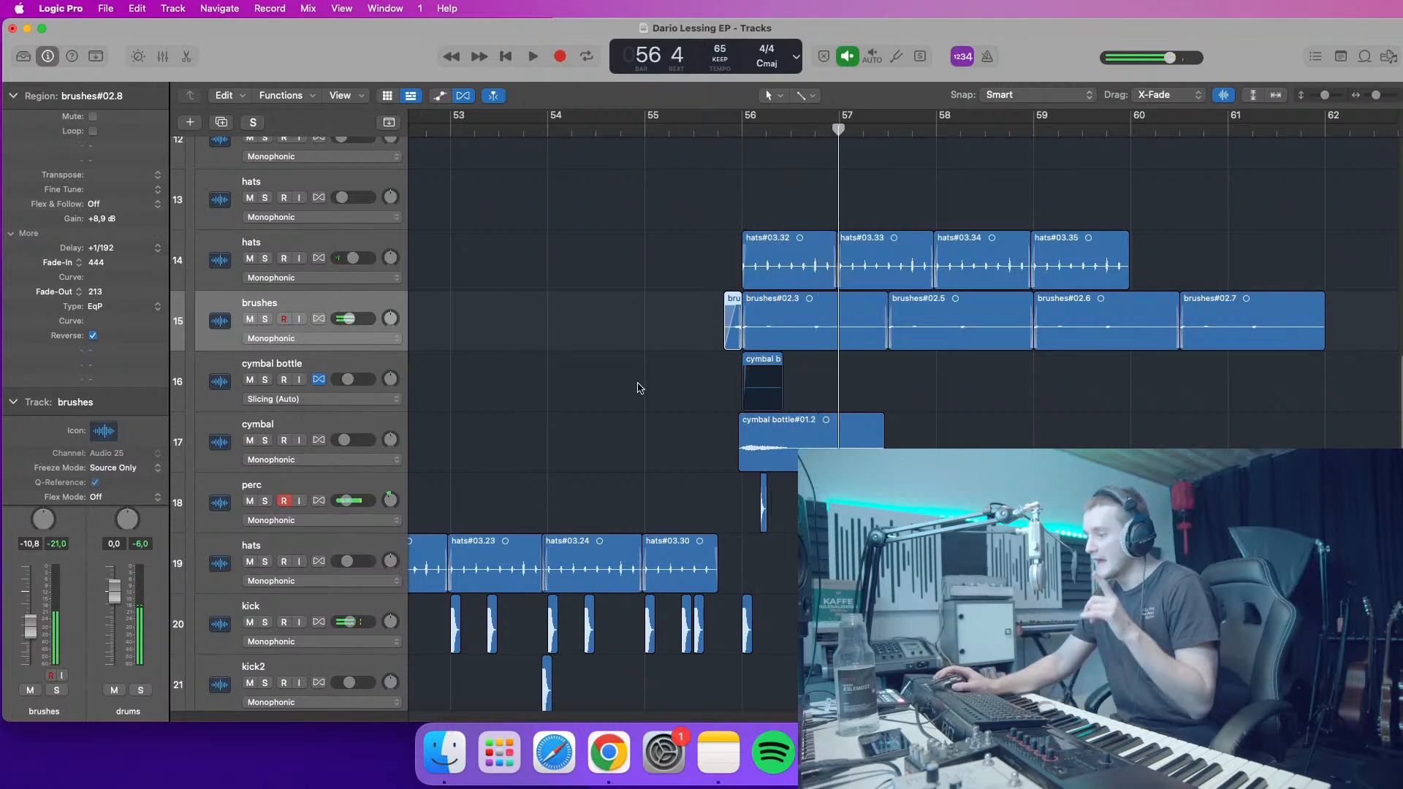
- Create an audio track named room cymbal between the cymbal and perc tracks, with its output routed to Bus 1
click(377, 485)
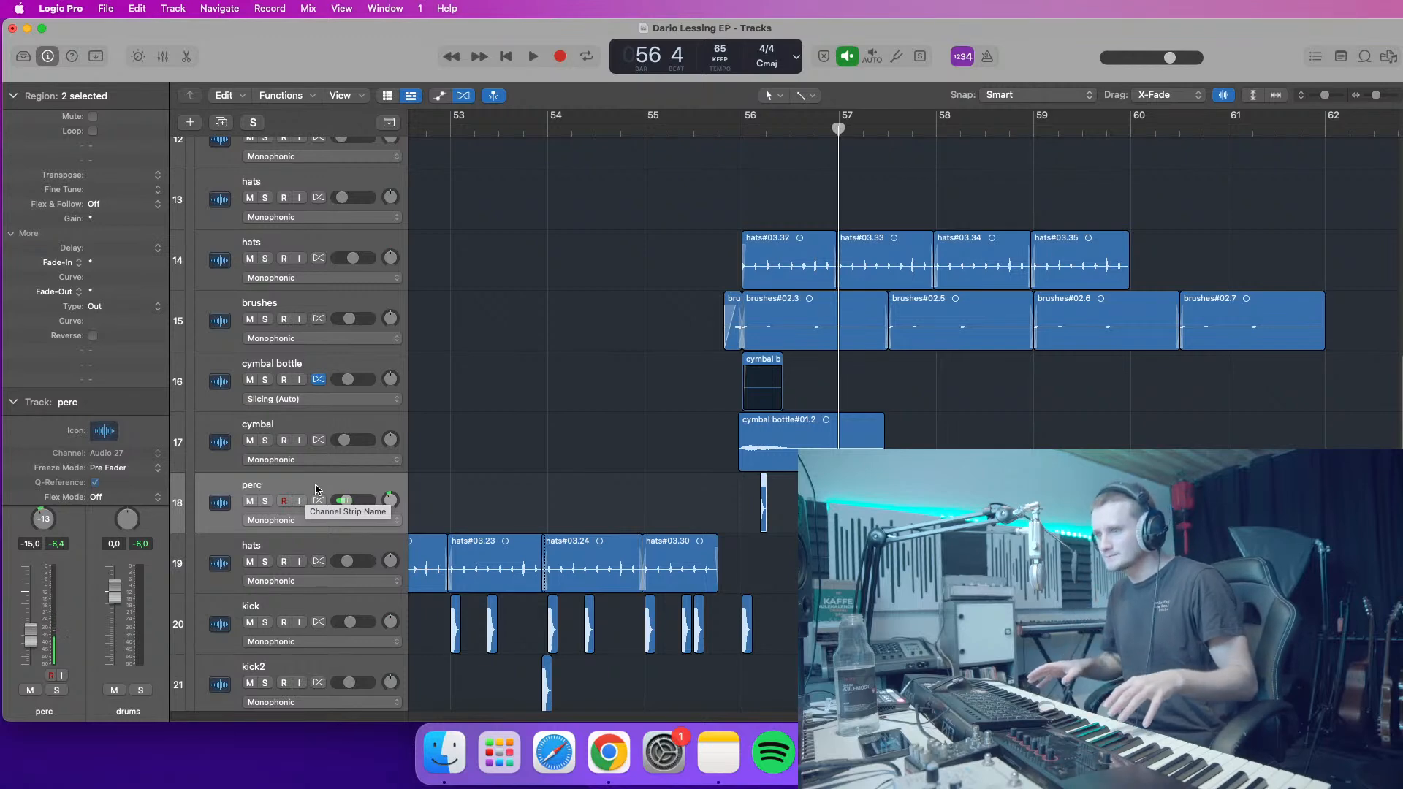
click(11, 94)
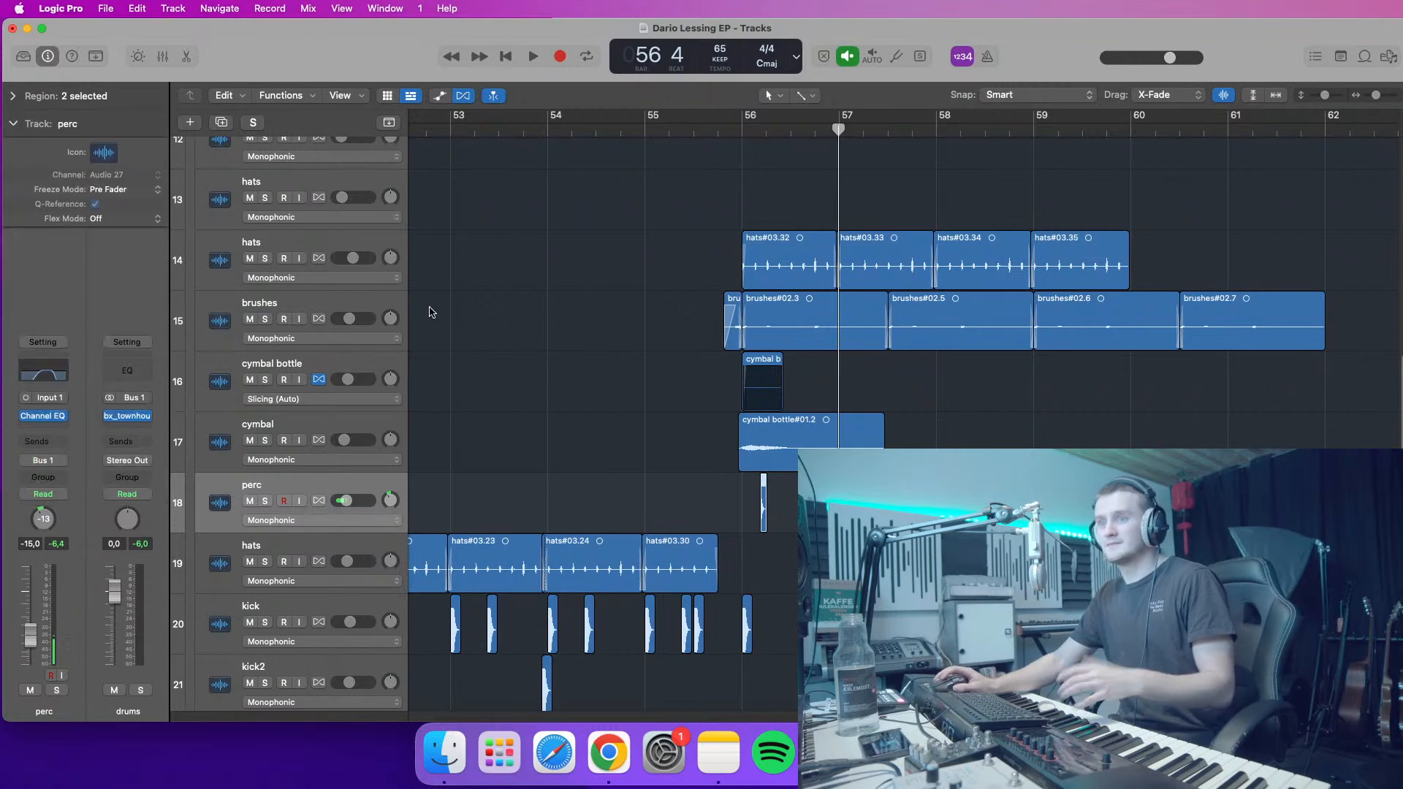
click(193, 125)
key(Return)
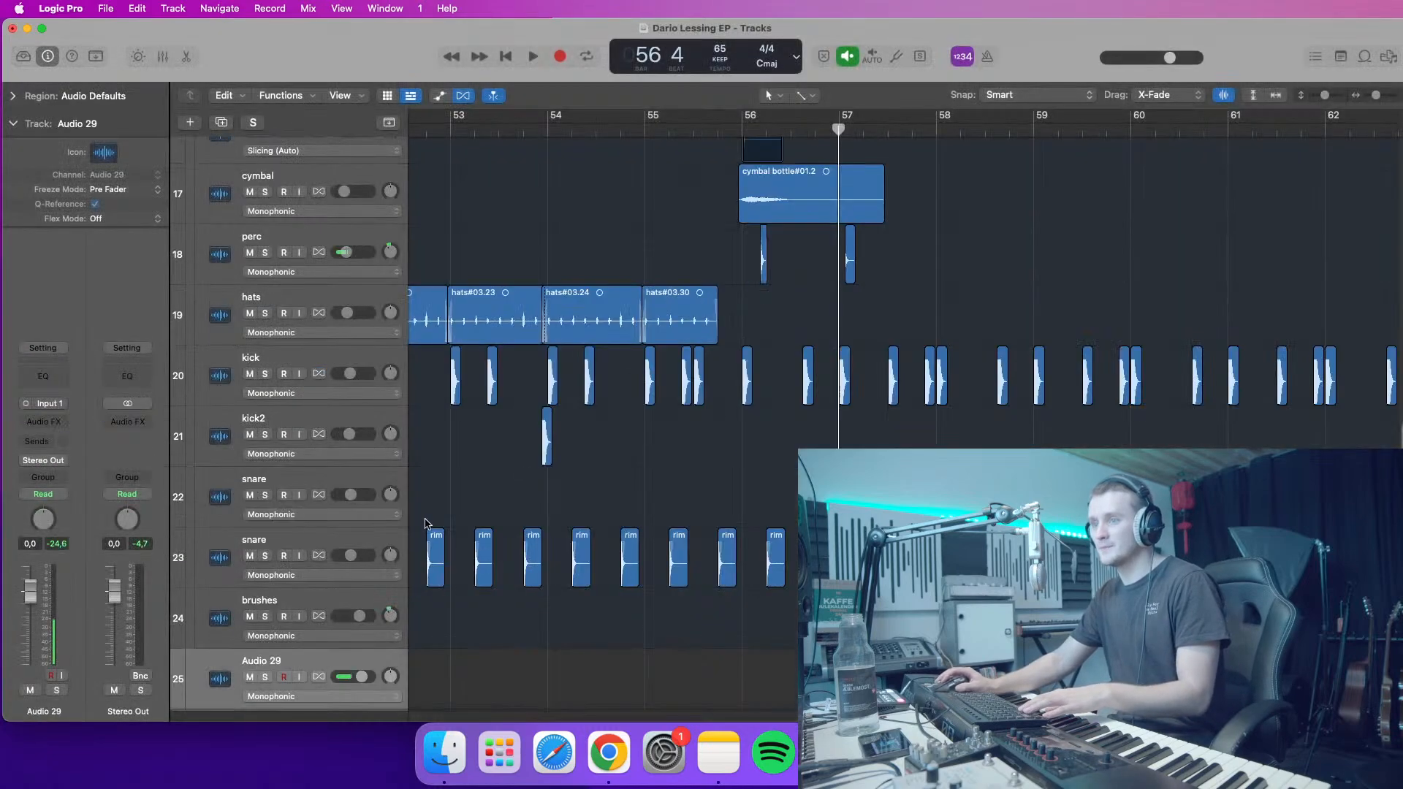
drag(340, 665, 354, 316)
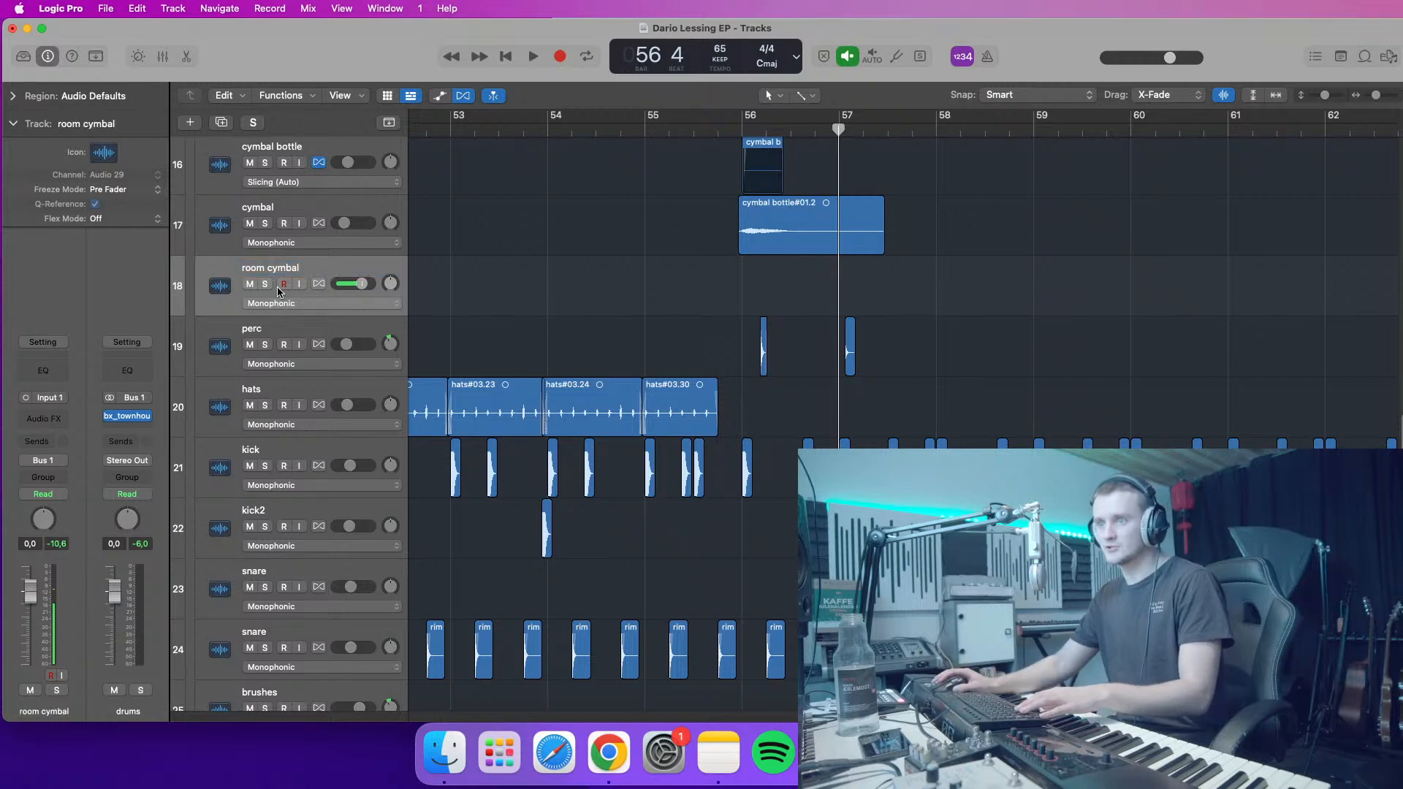
- Record a room cymbal take from bar 56 to about bar 62 on the new track
drag(756, 127, 748, 128)
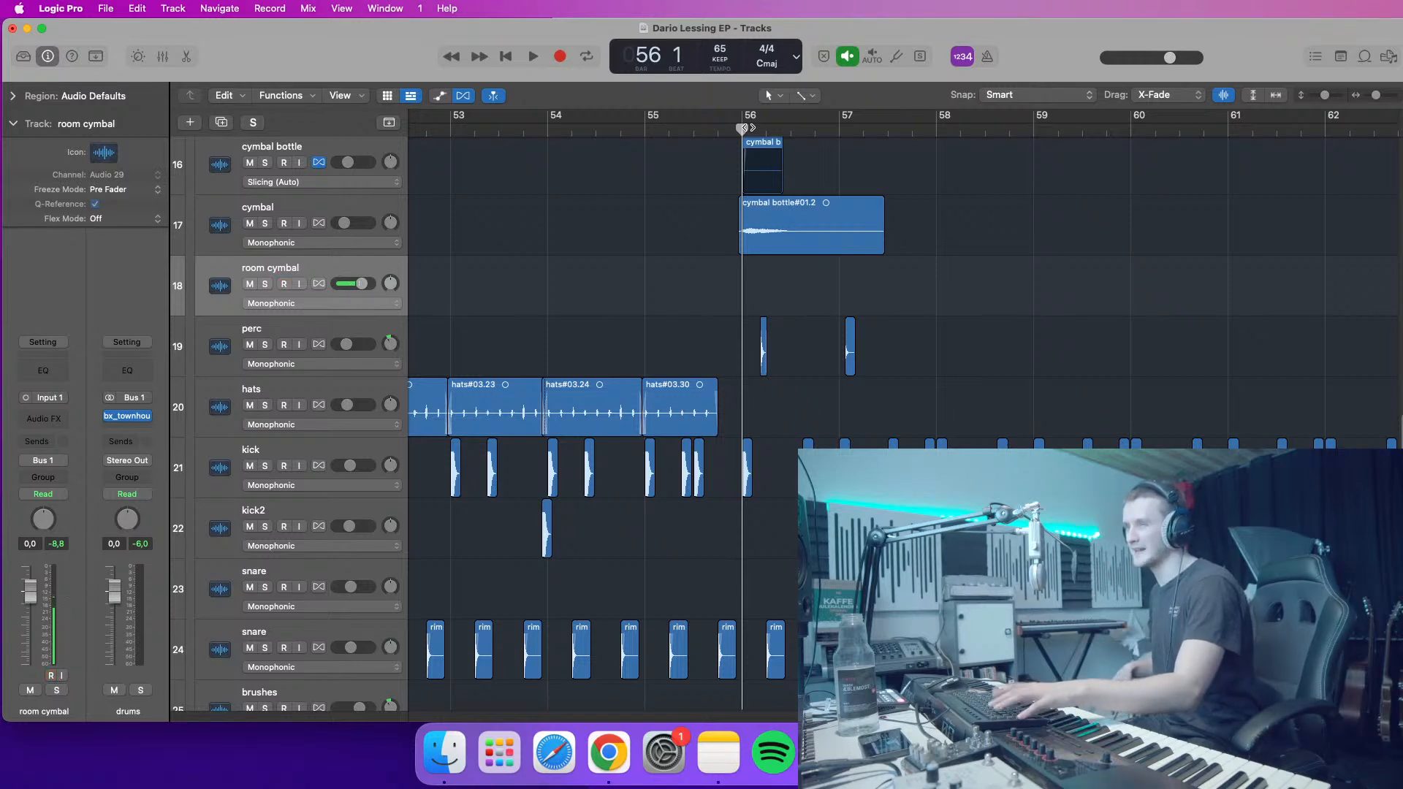
key(r)
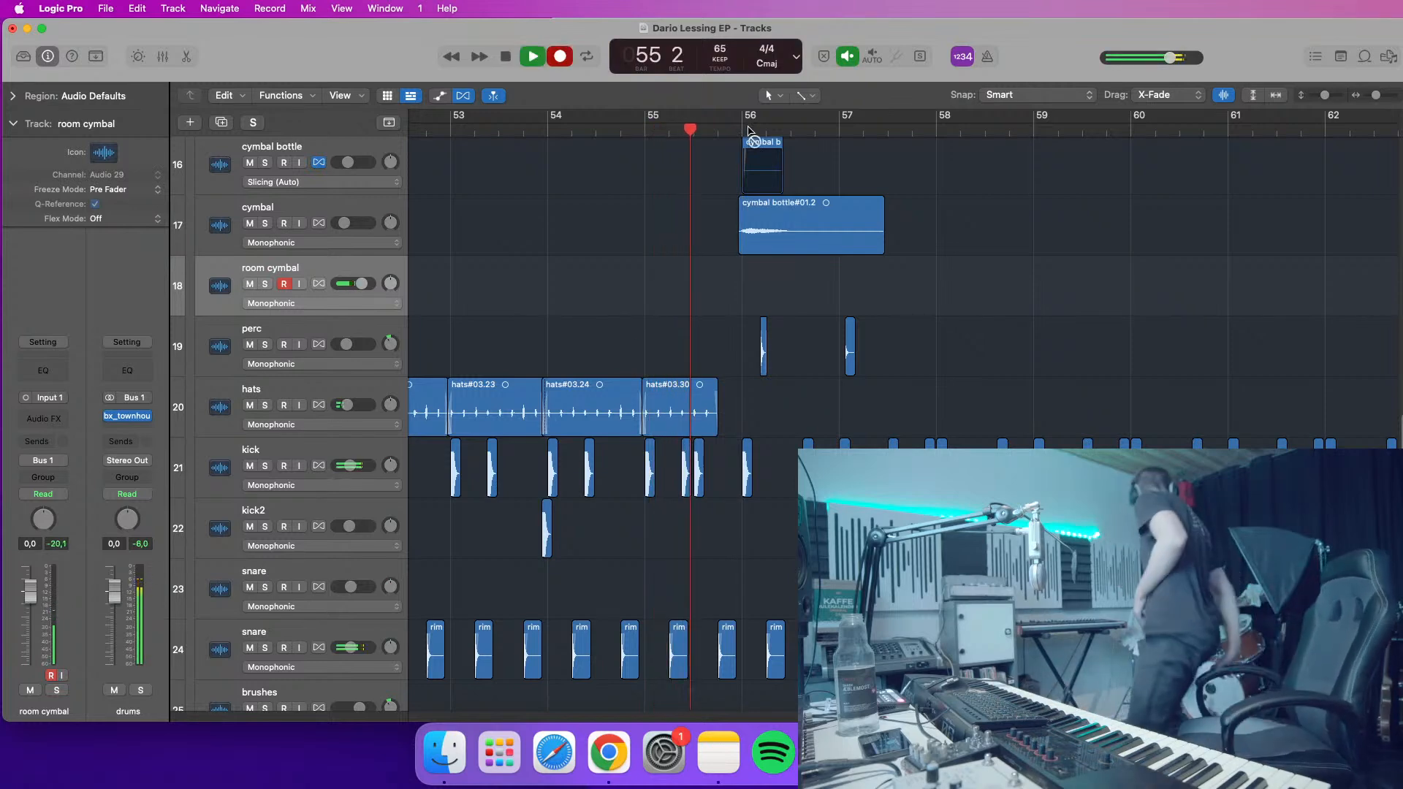
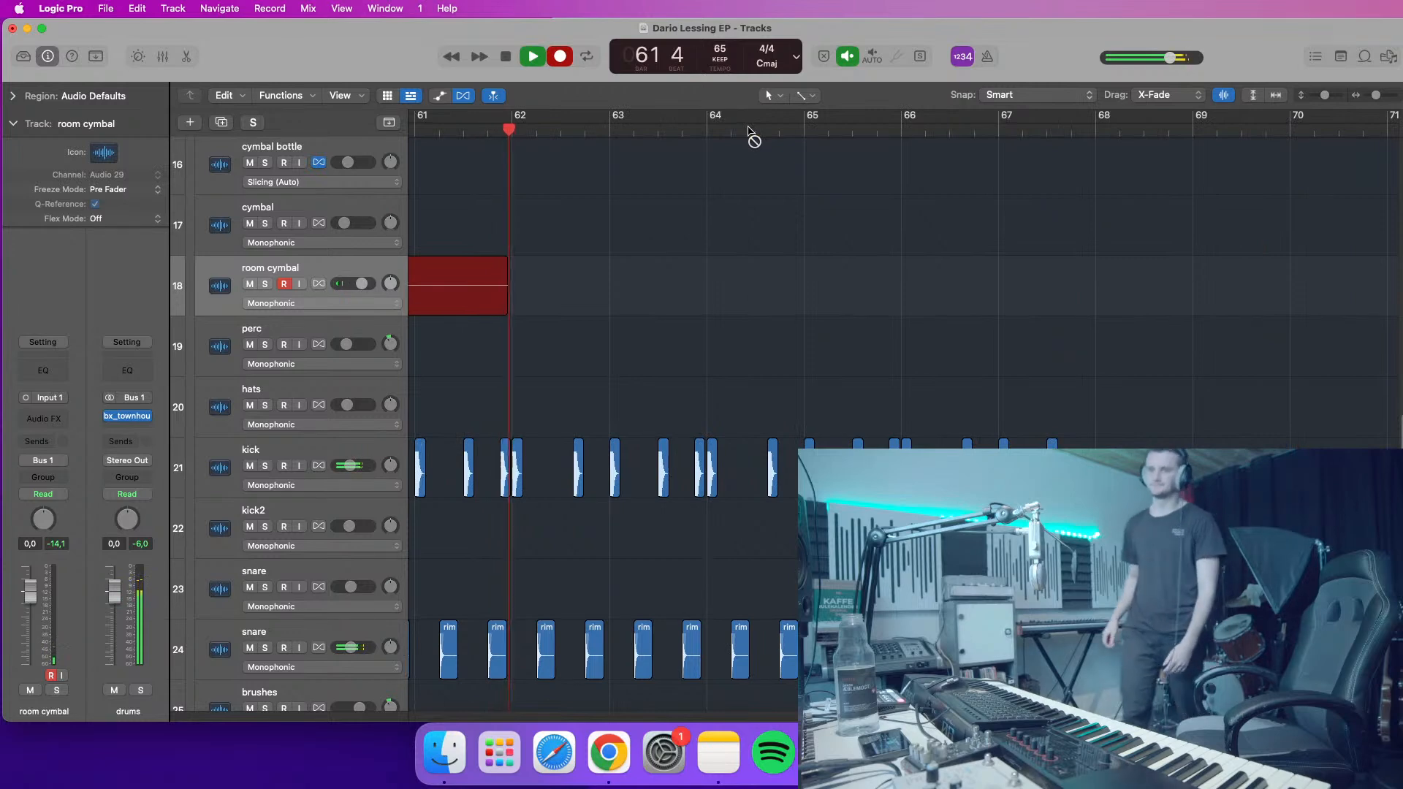
key(space)
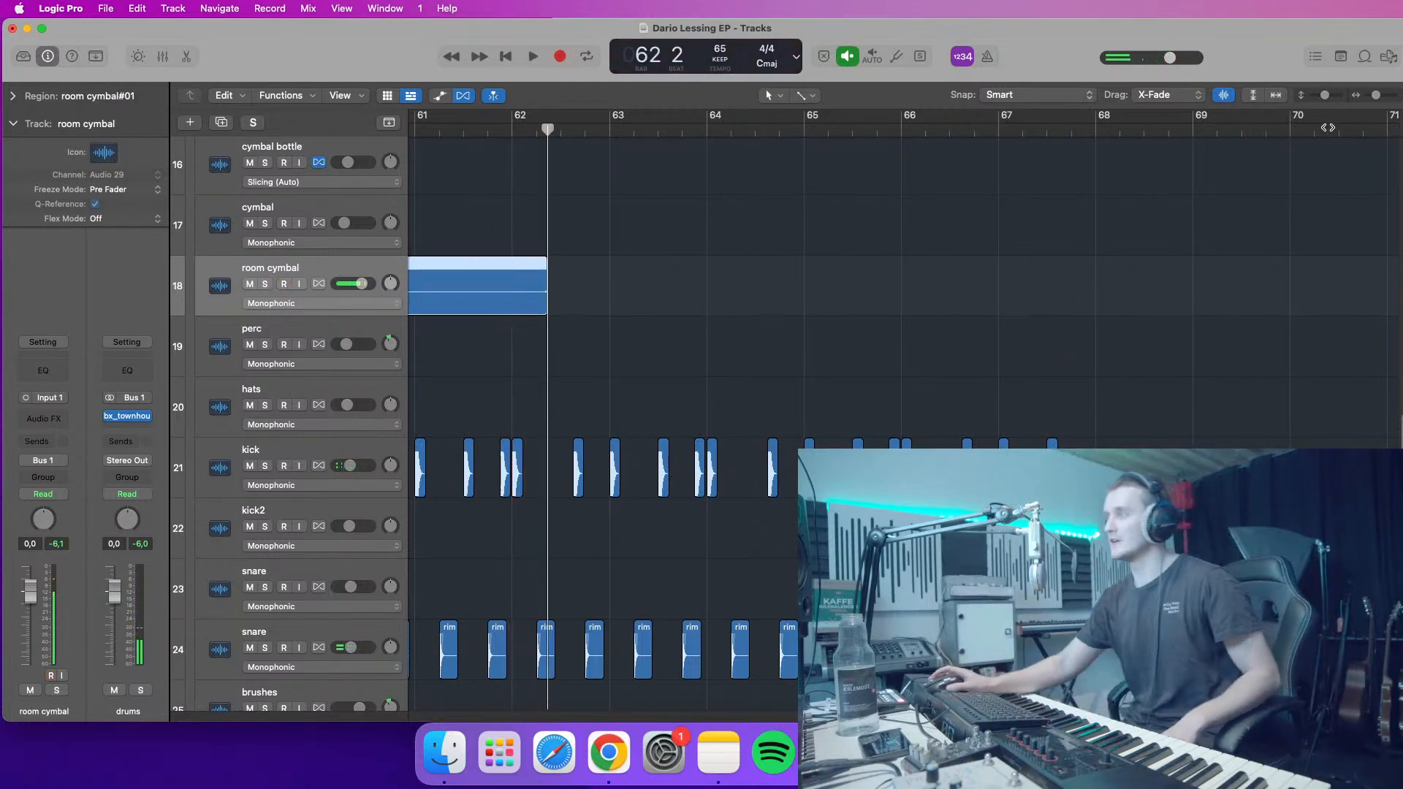
- Set the room cymbal track's volume to -2.0 dB and play the take from around bar 56
scroll(731, 329, left, 10)
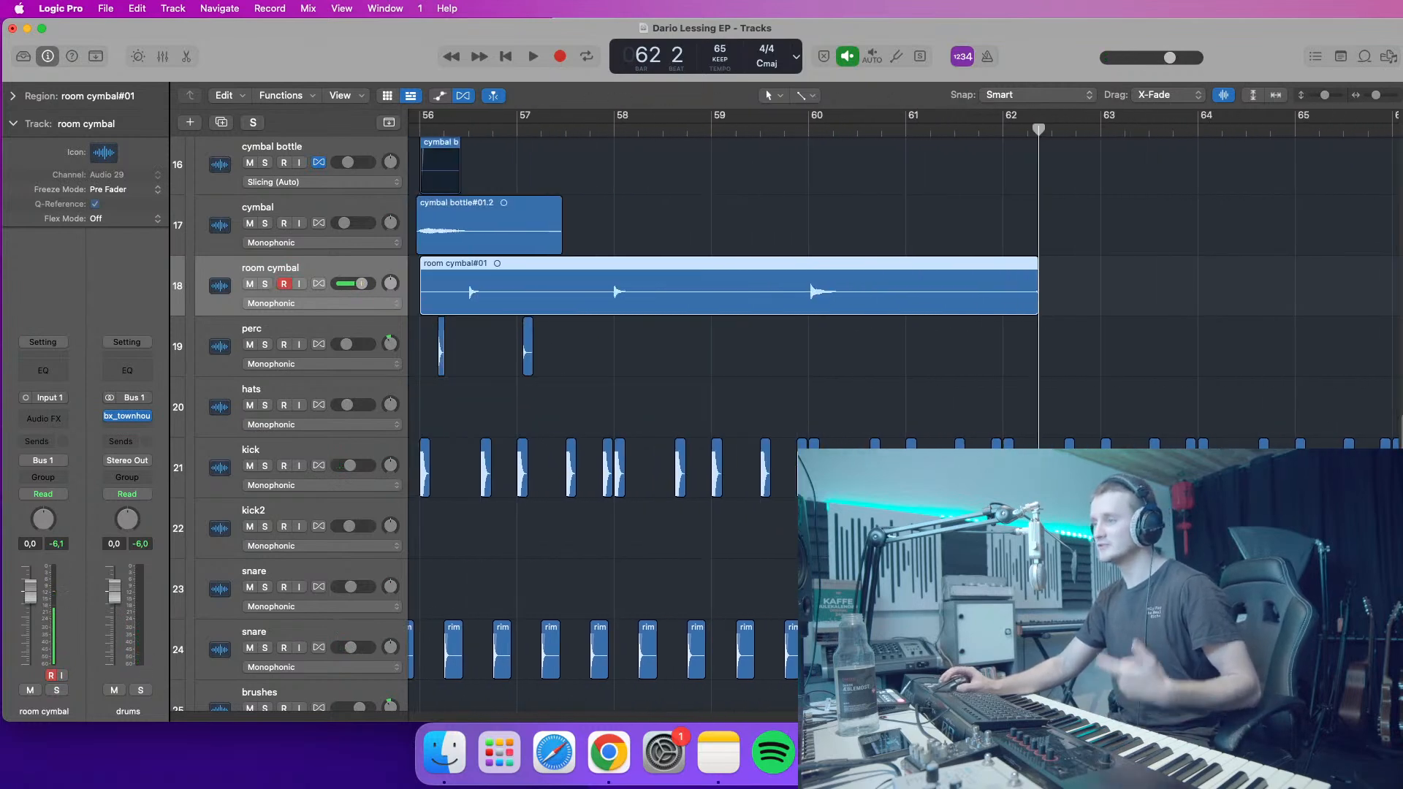
scroll(731, 329, left, 8)
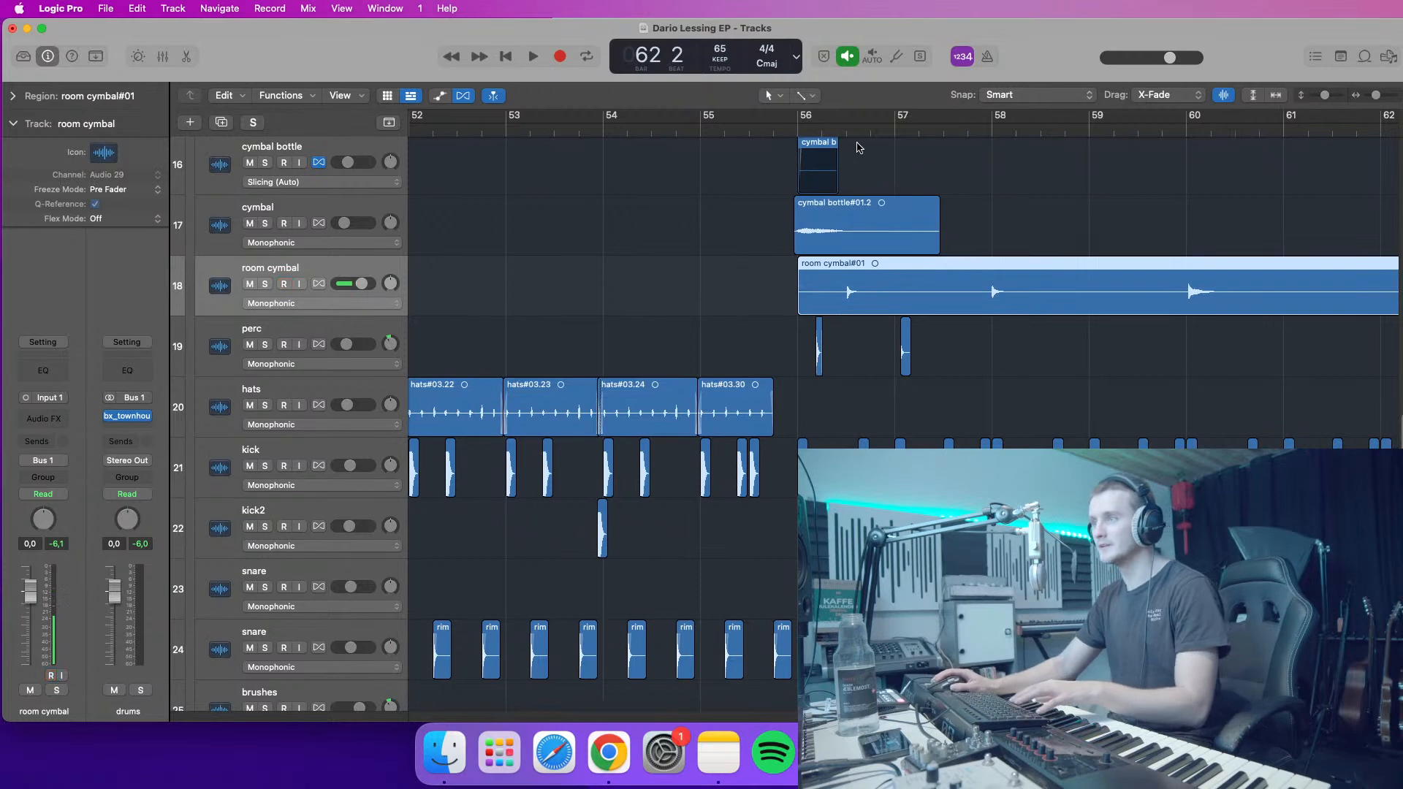
drag(361, 284, 358, 284)
key(space)
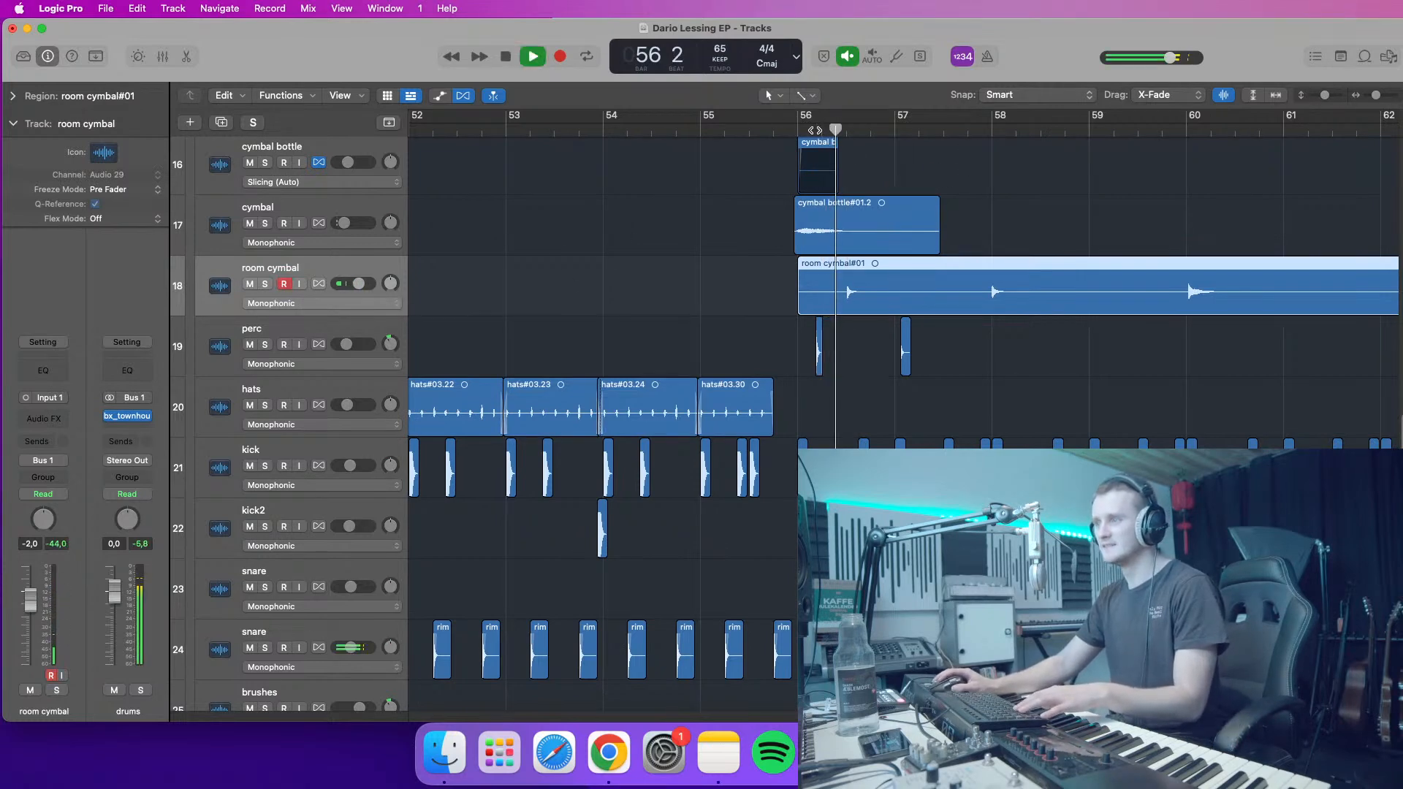
- Solo the room cymbal track and audition the recorded hits in bars 56 and 58
click(266, 285)
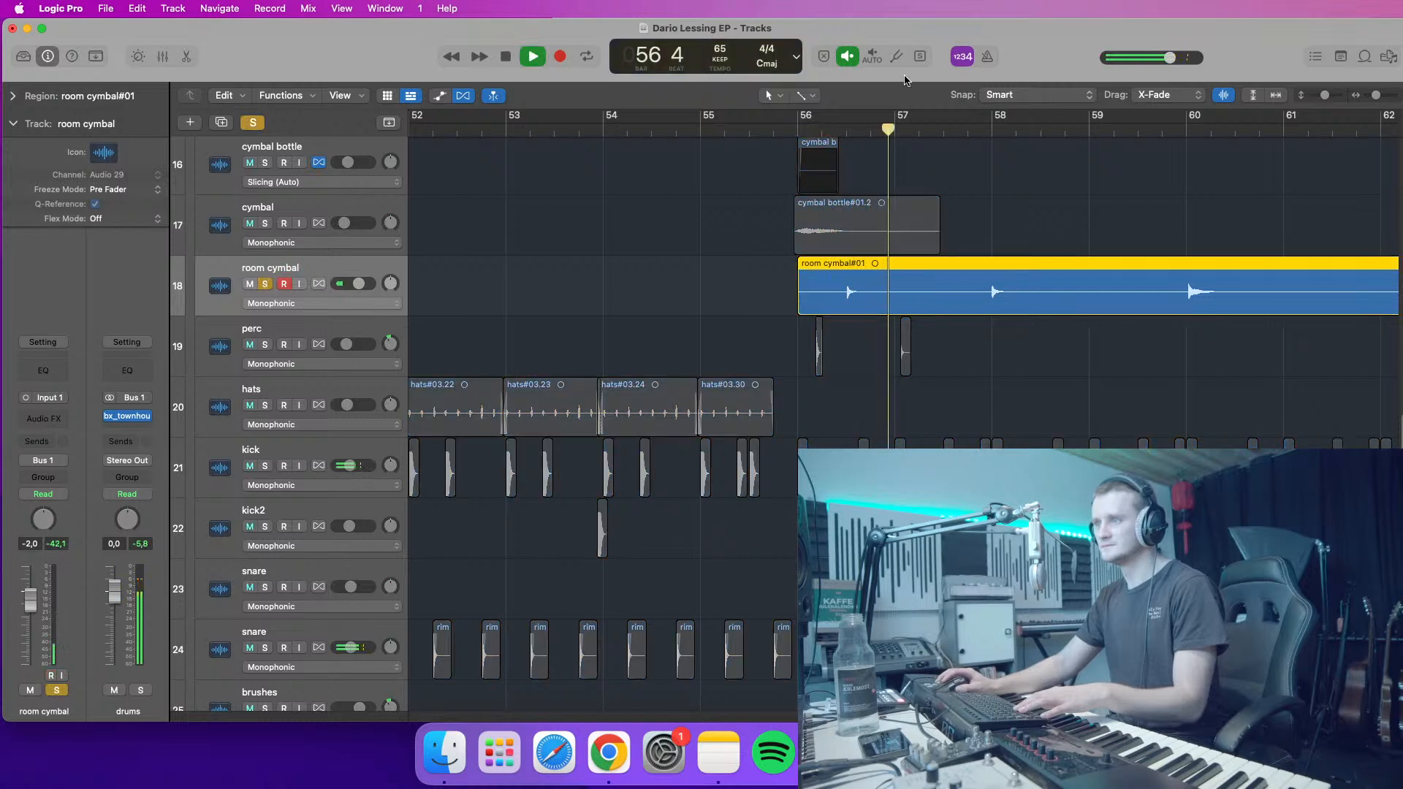
key(space)
click(1176, 130)
click(990, 131)
click(844, 131)
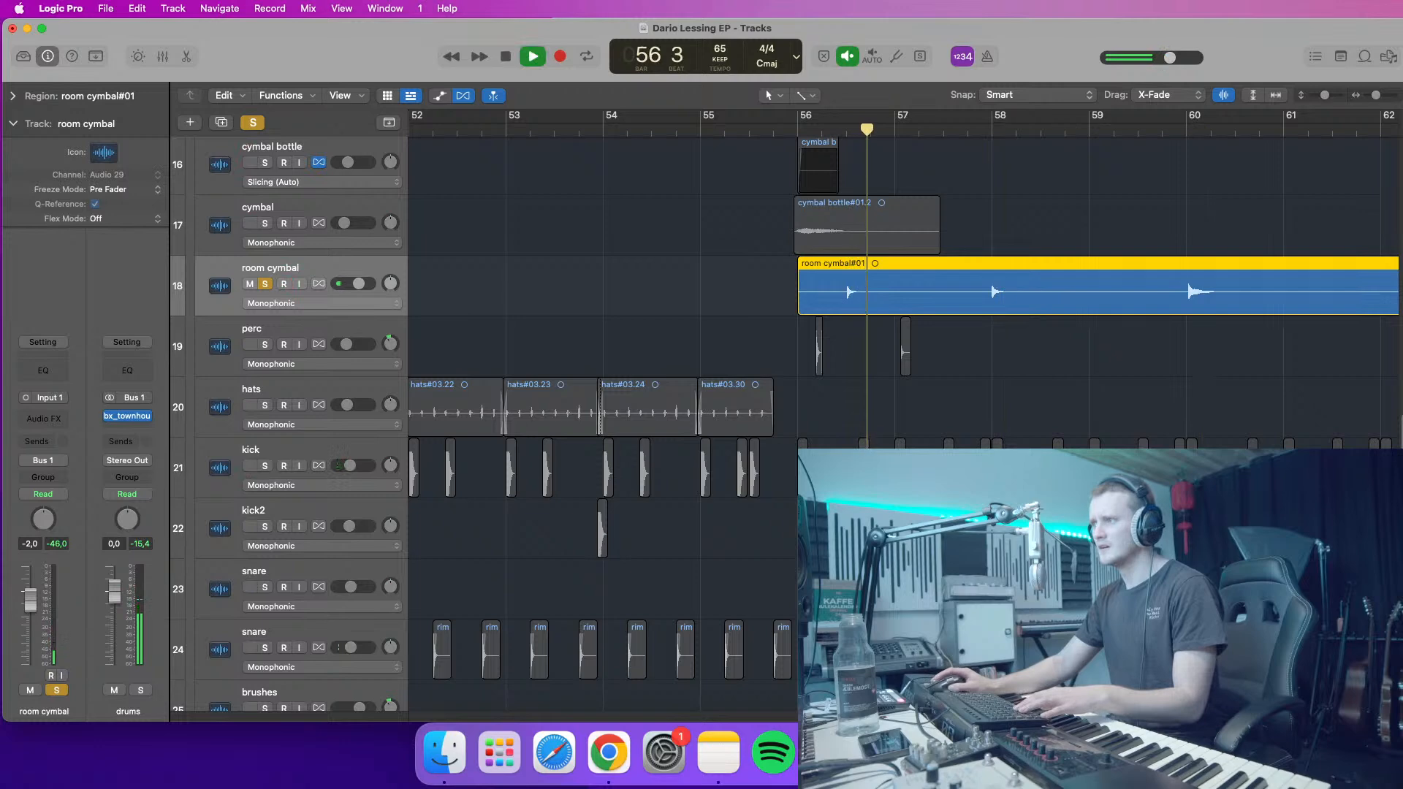
click(977, 131)
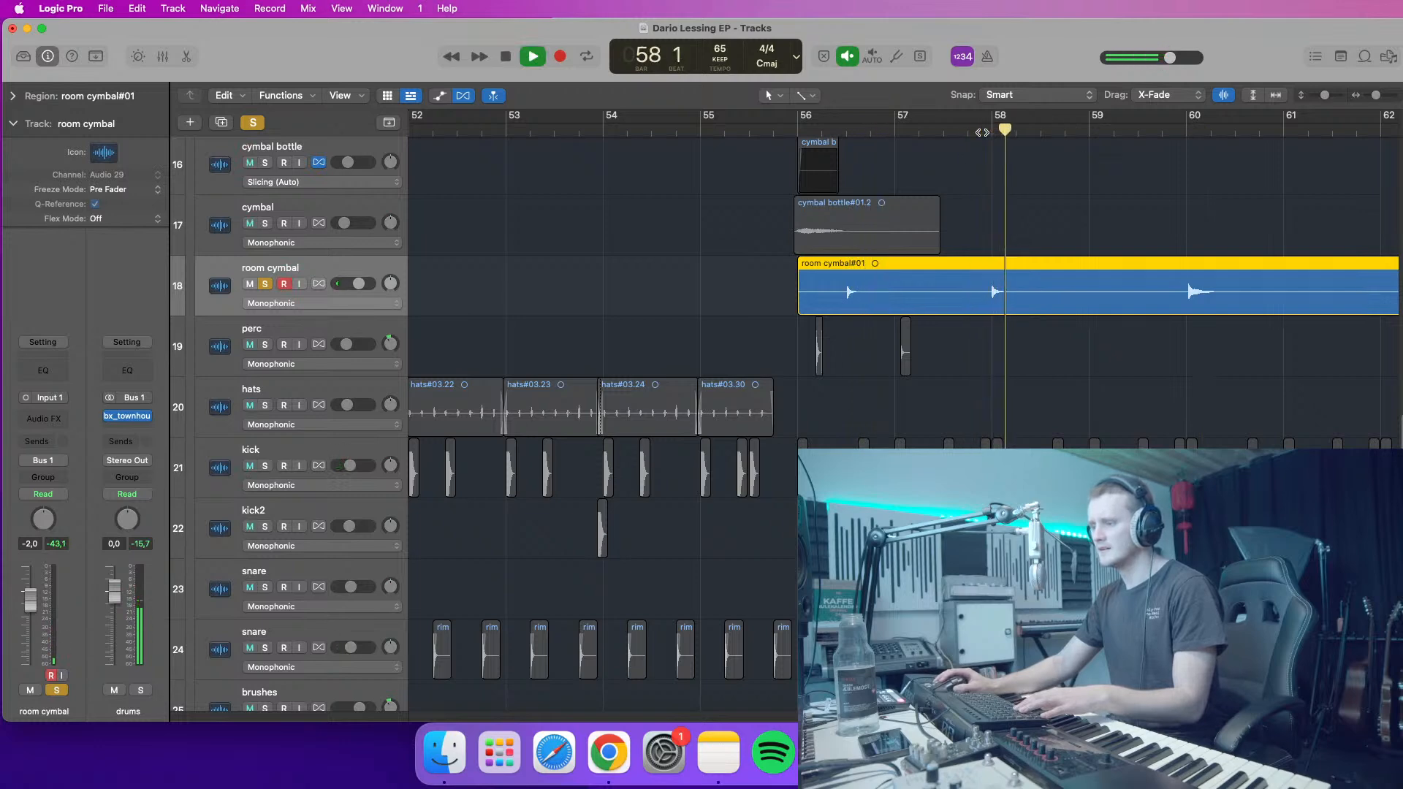
key(space)
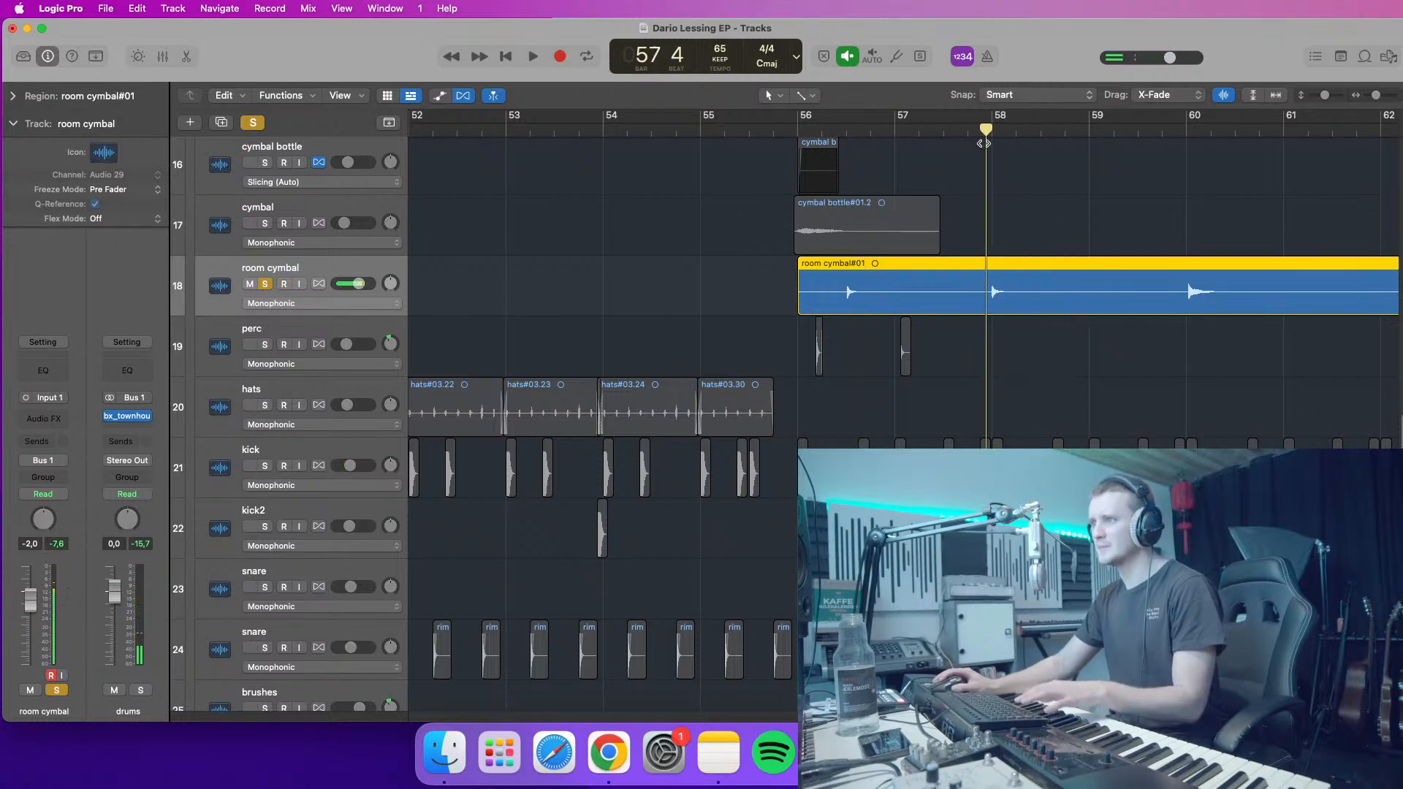
key(space)
- Clear the solo, set the room cymbal track's volume to -9.0 dB, and play the bar 58 hit with the drums
click(252, 122)
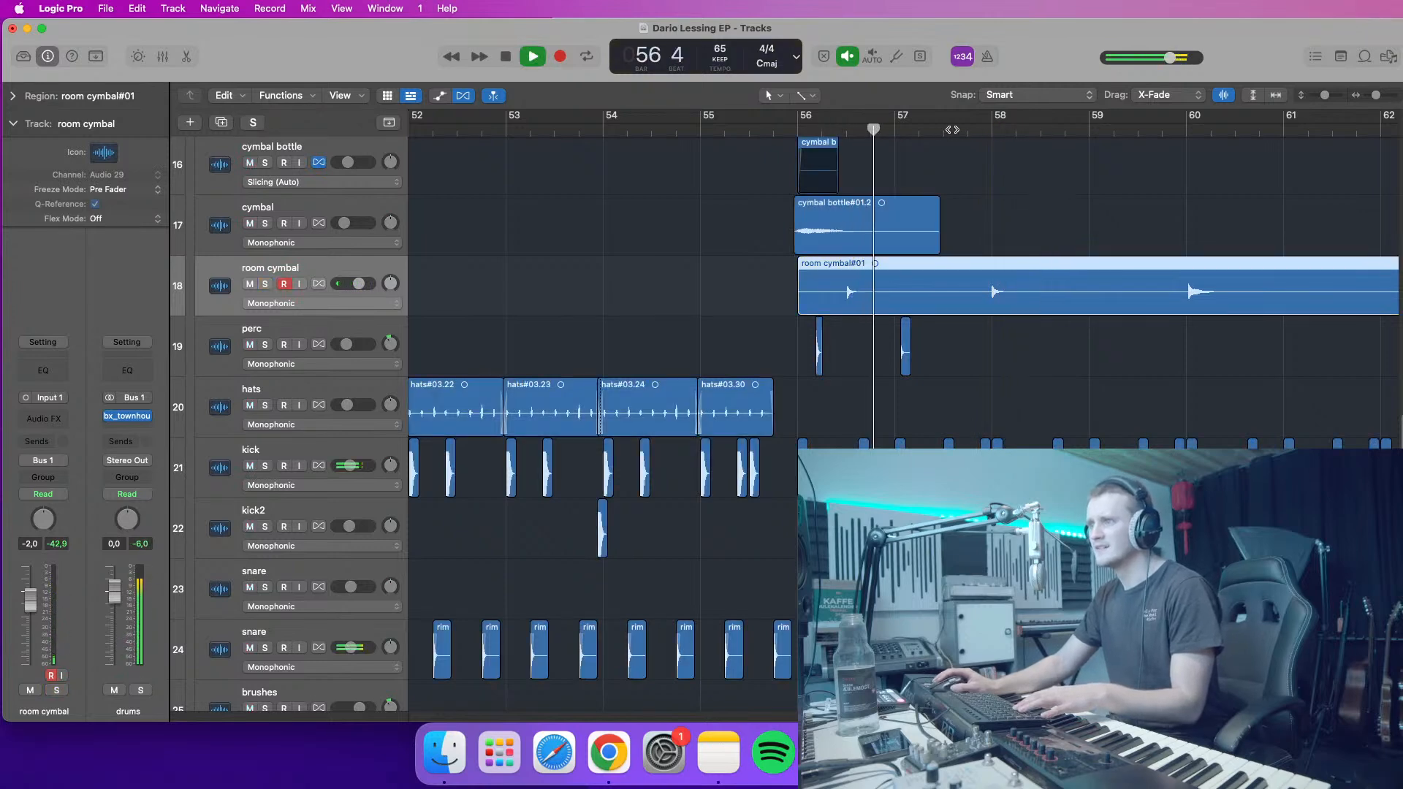
click(978, 129)
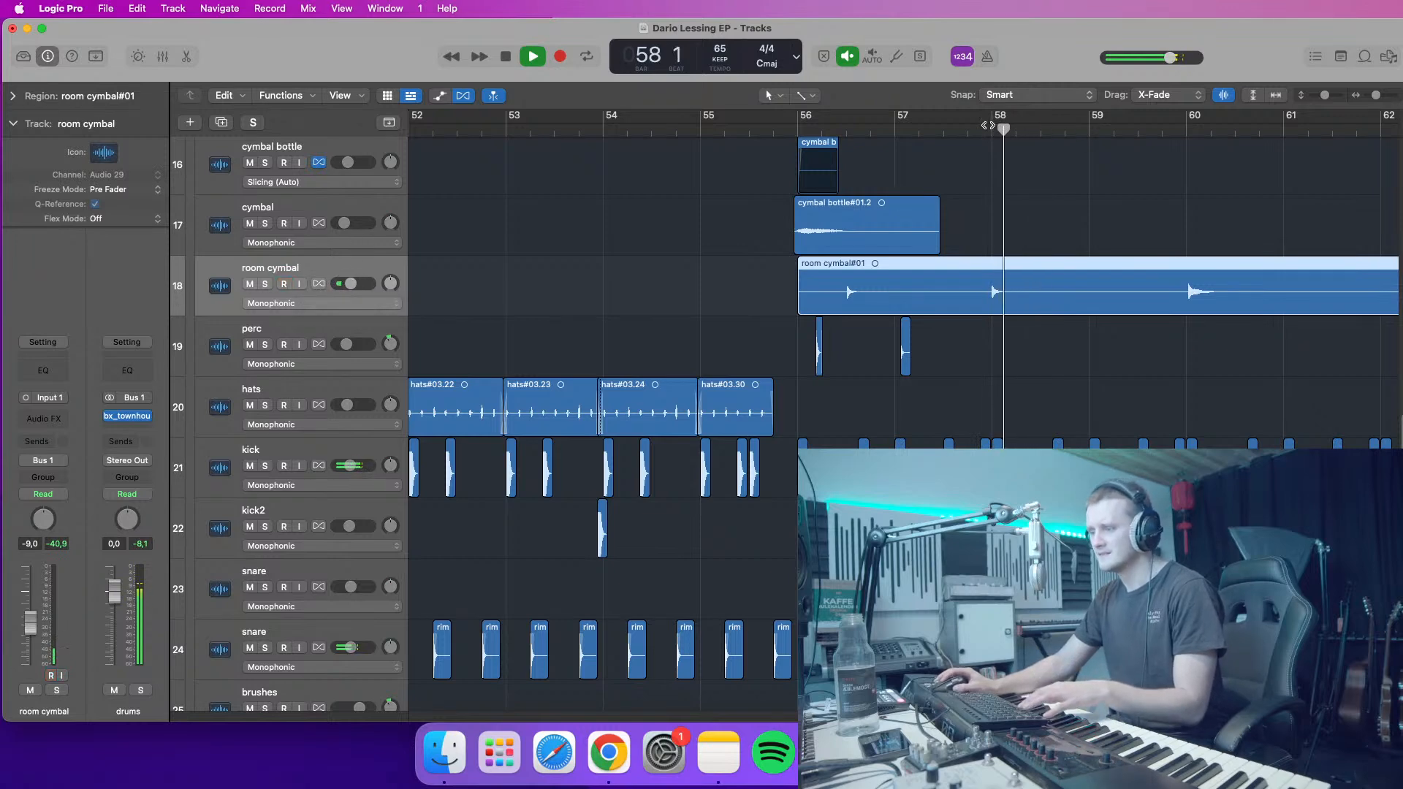
- Split the room cymbal recording exactly at the attack of the hit near bar 58
drag(1375, 95, 1386, 96)
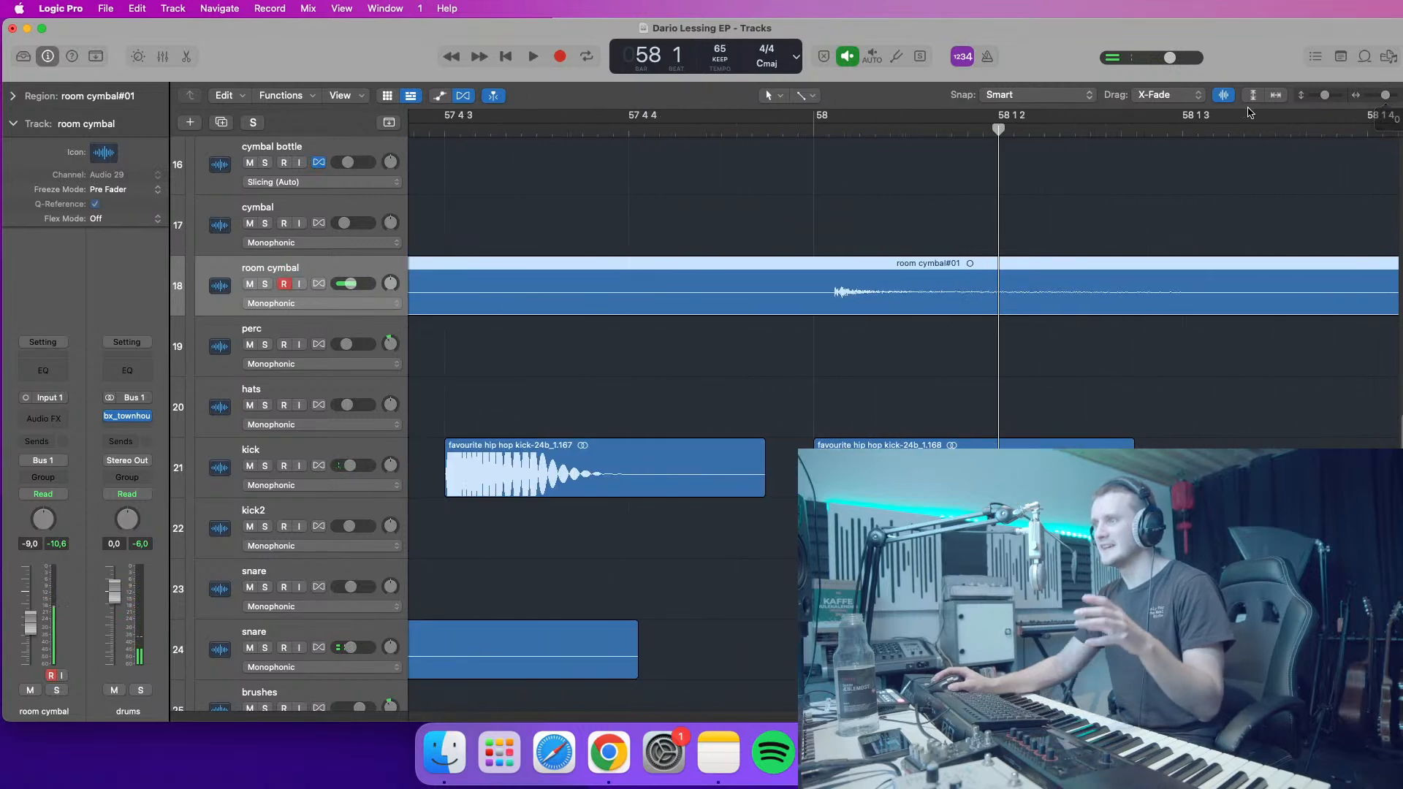
click(826, 130)
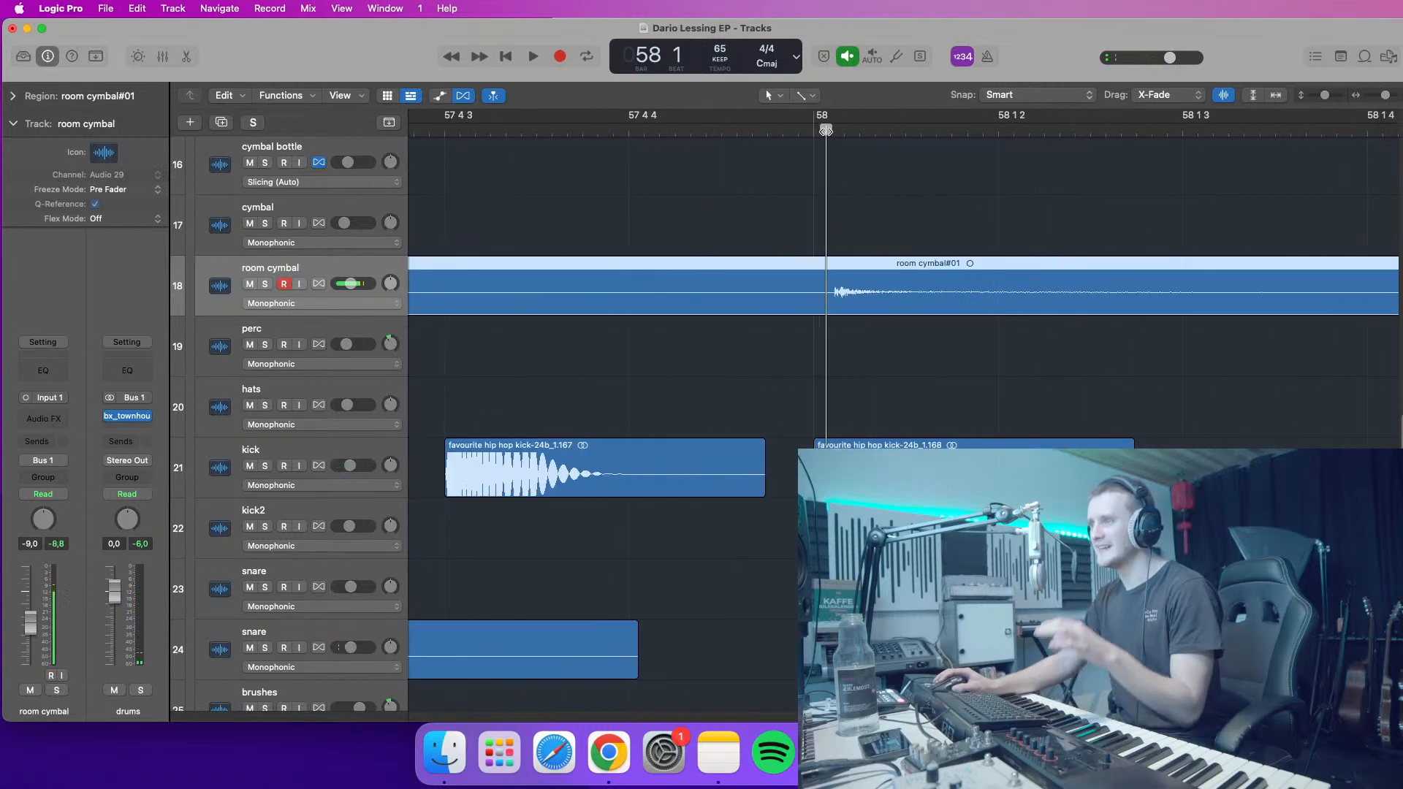
drag(1388, 96, 1329, 100)
click(1020, 127)
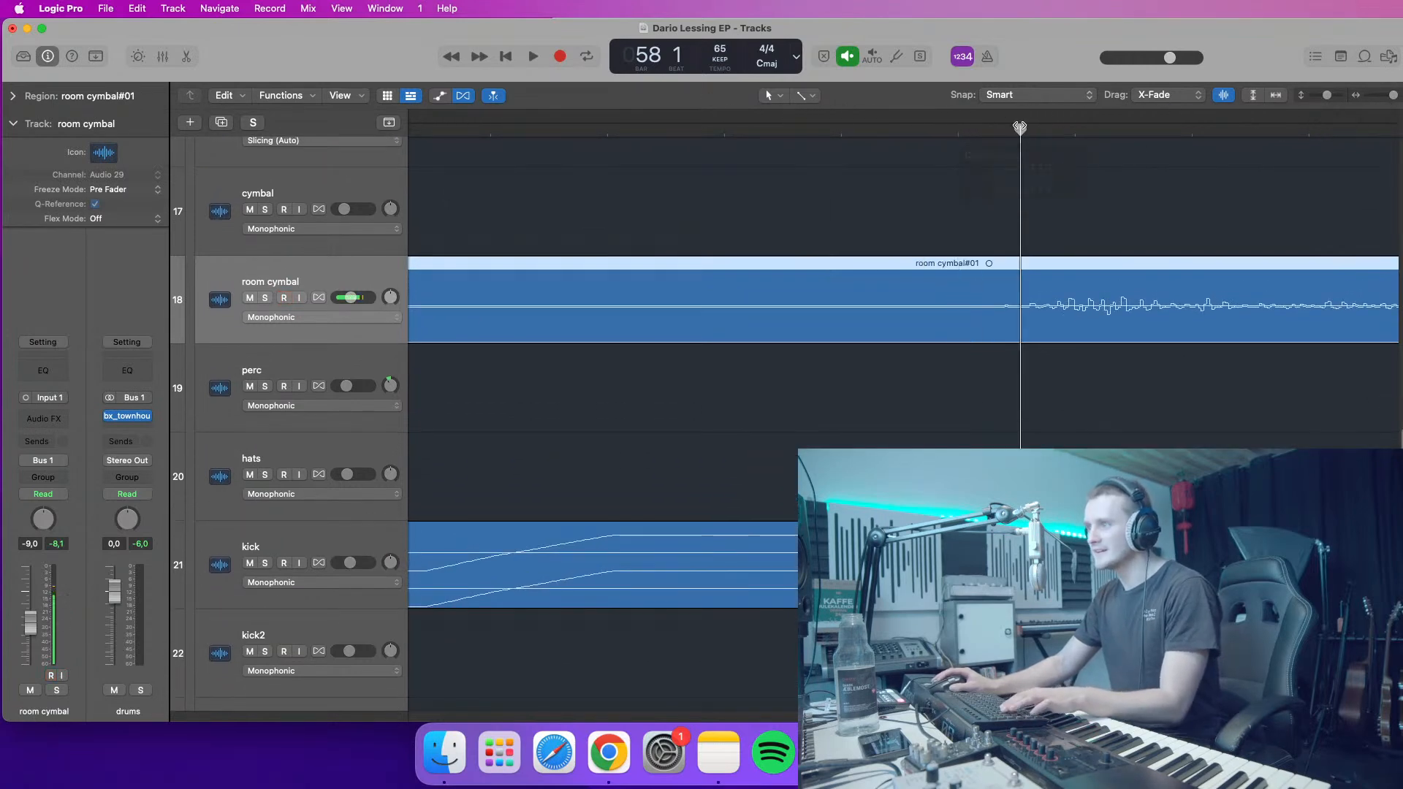
key(super+t)
- Compare the room cymbal hits at bars 60 and 58 by playing each within the drum arrangement
drag(1396, 100, 1379, 101)
drag(1242, 127, 1247, 133)
key(space)
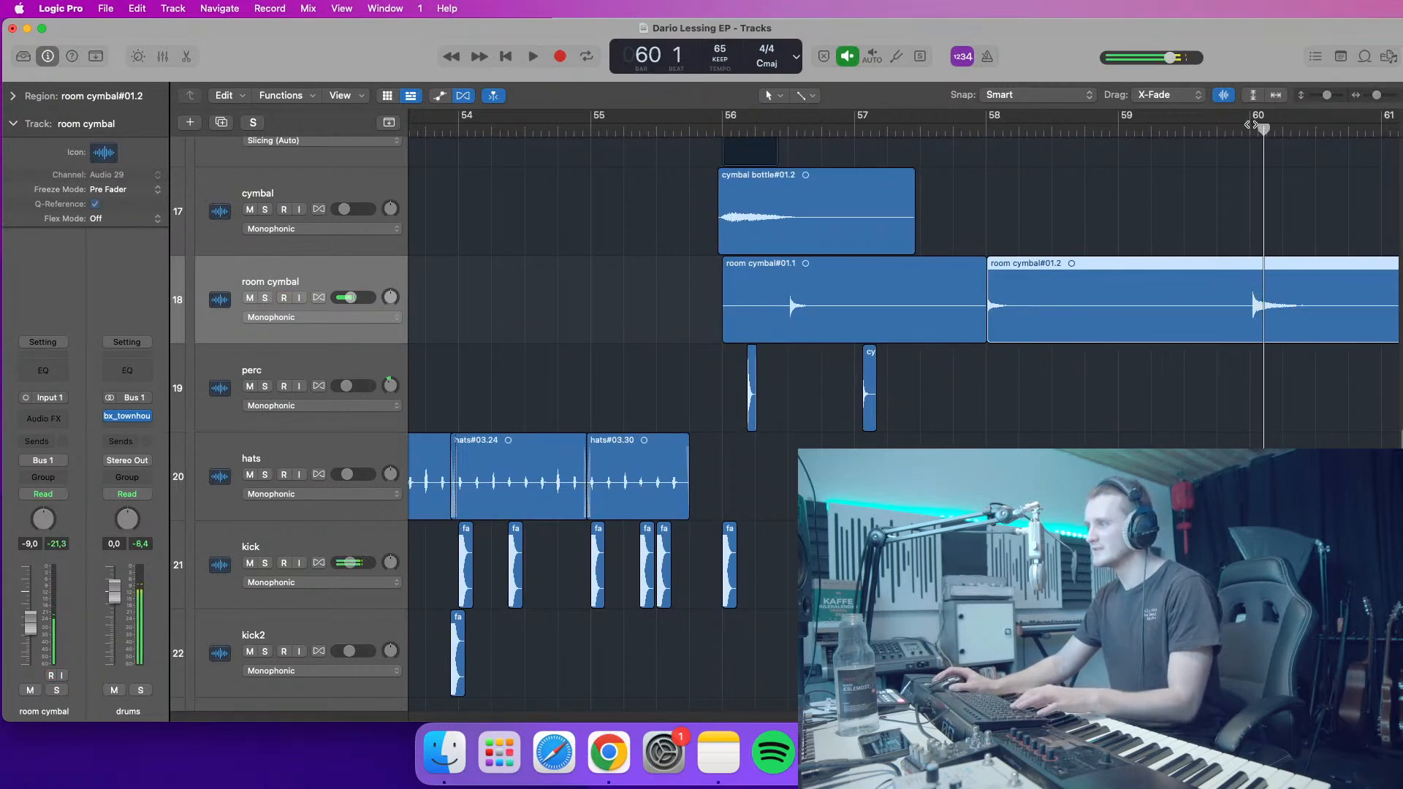
key(space)
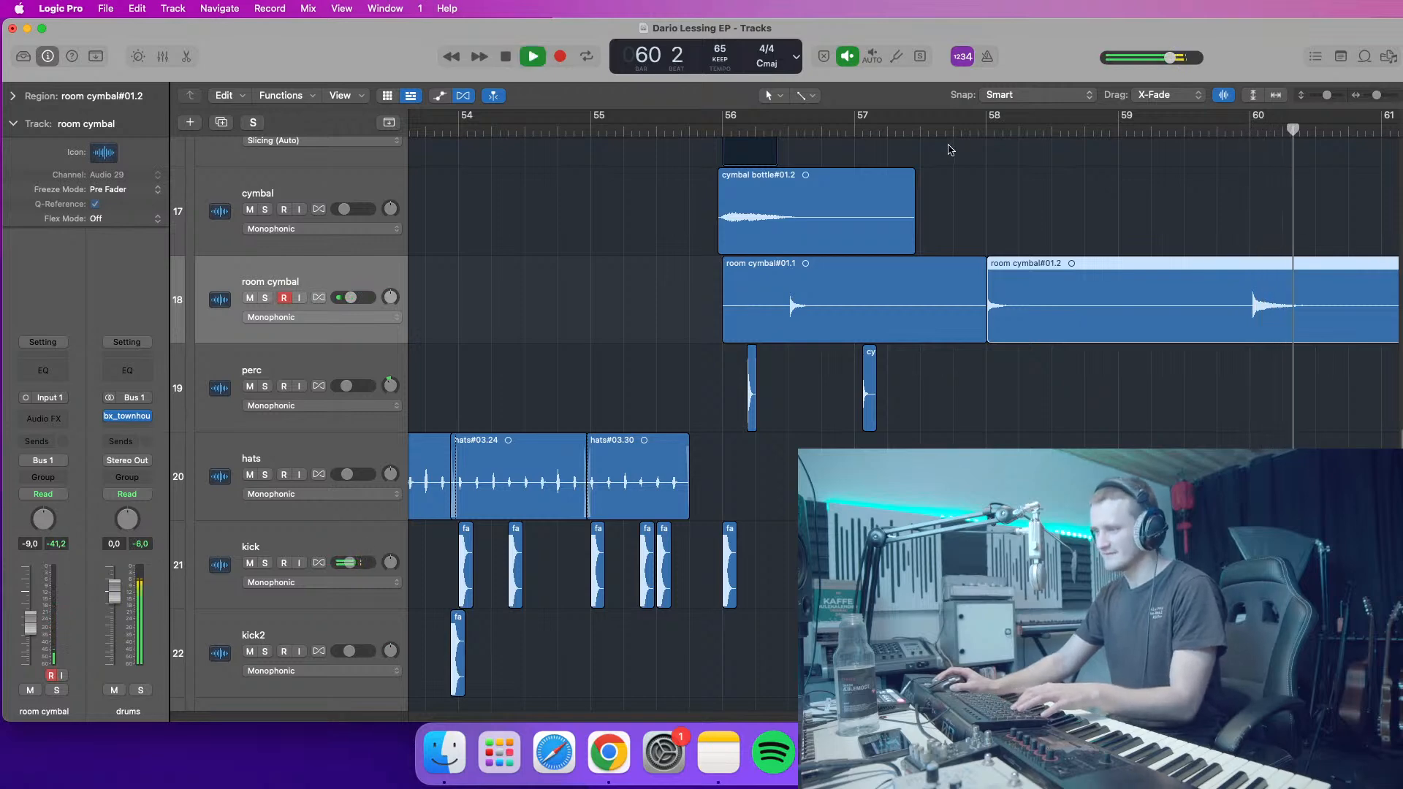
key(space)
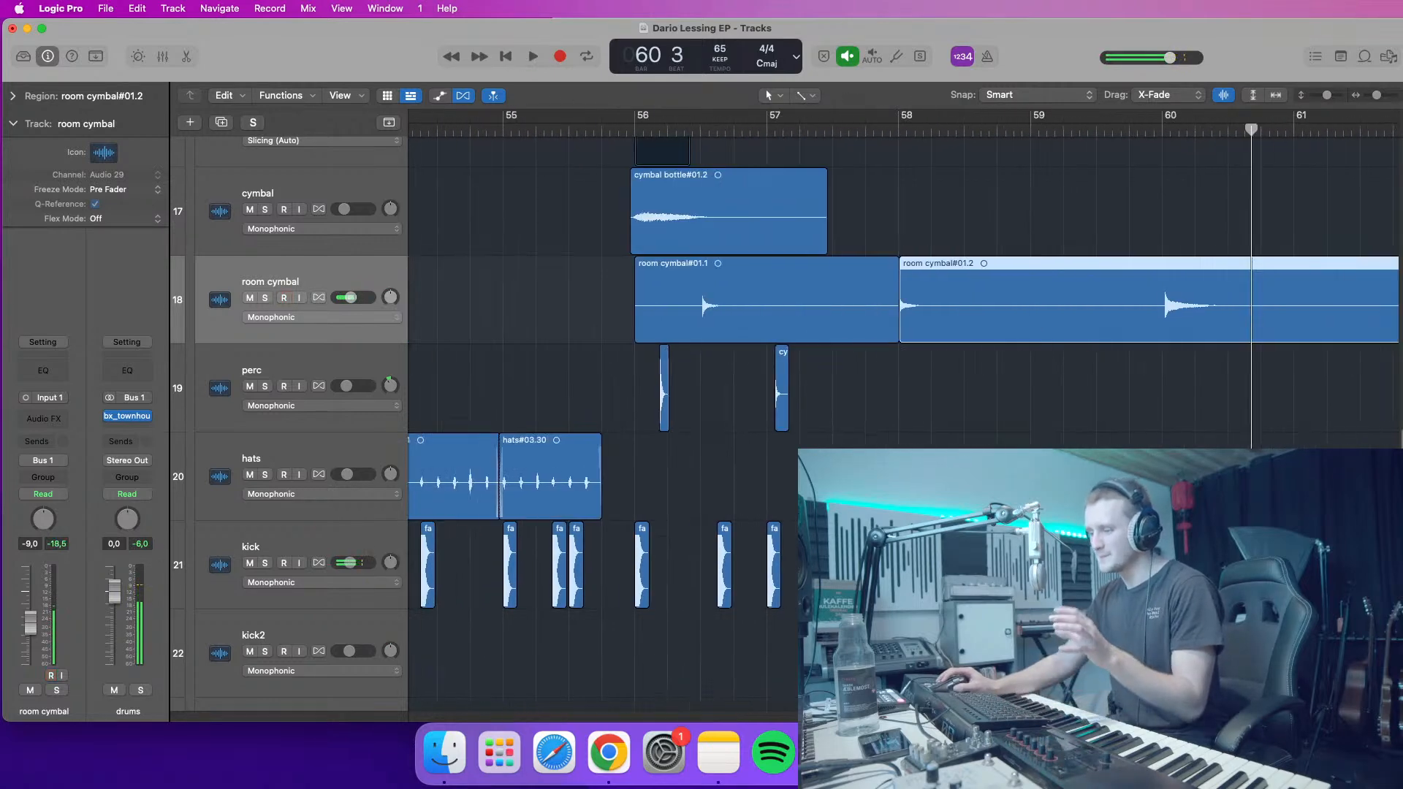
click(896, 130)
key(space)
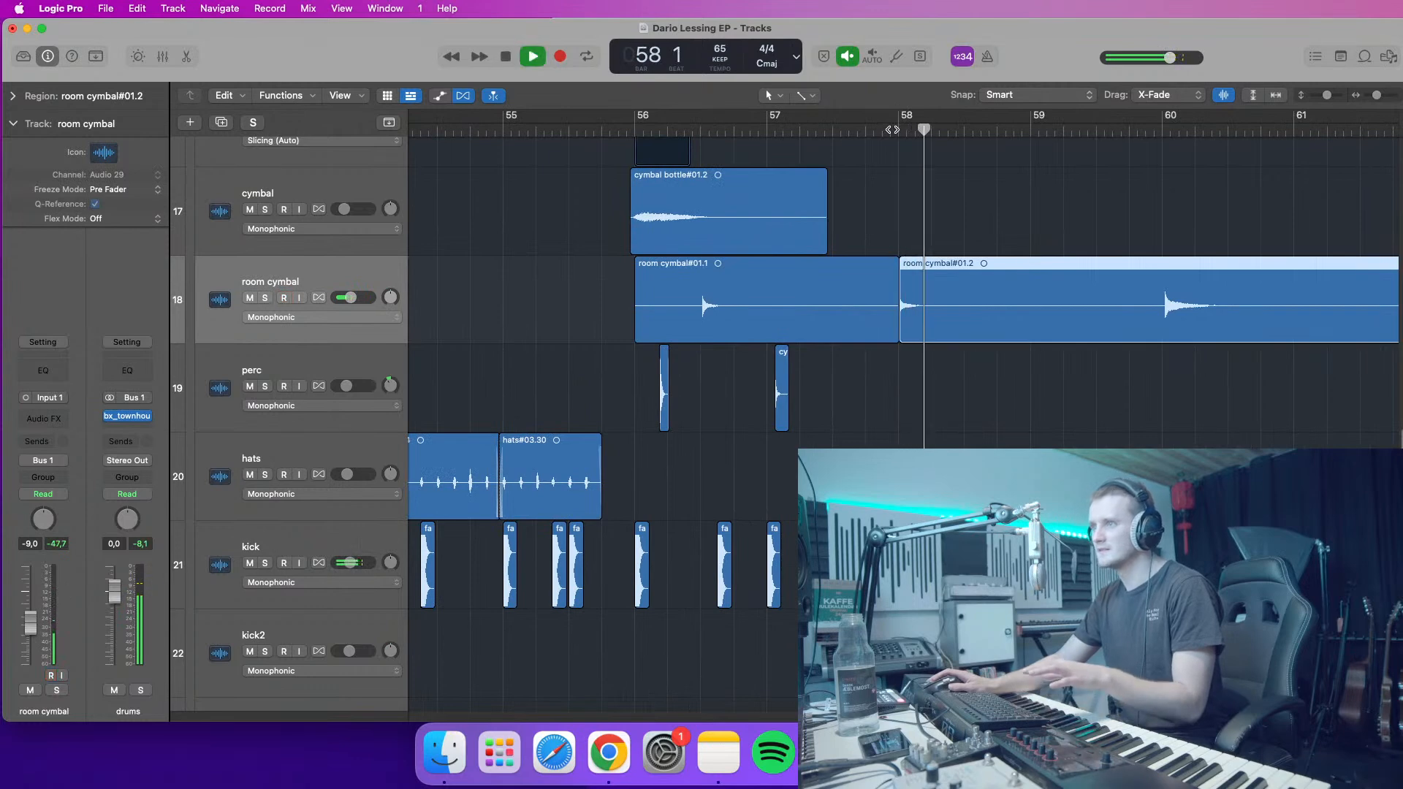
key(space)
- Split the room cymbal recording just before bar 60 and delete the sections before and after the bar 58 hit
click(1153, 135)
key(super+t)
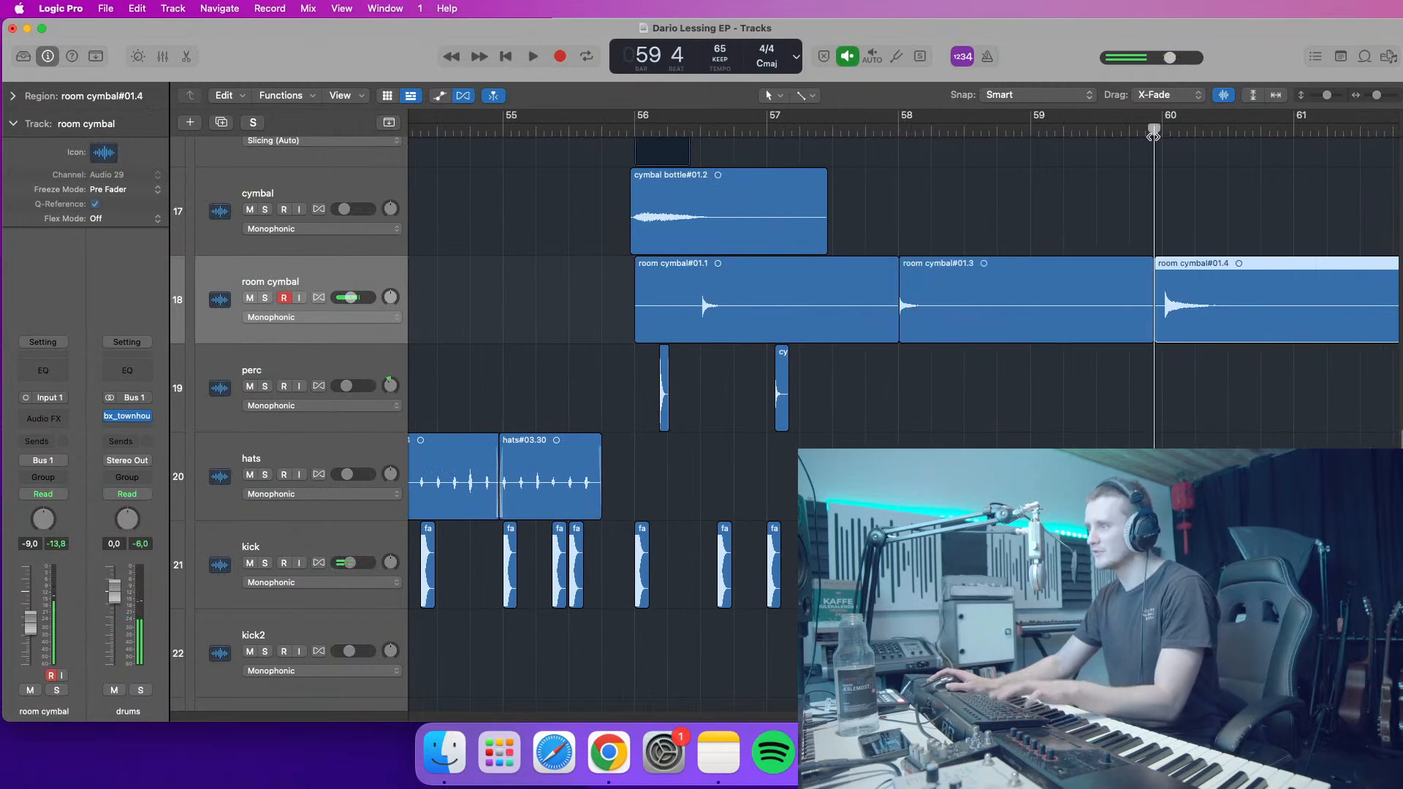
key(Delete)
click(871, 296)
key(Delete)
- Move the remaining room cymbal region from bar 58 to bar 56
click(950, 316)
key(Delete)
click(638, 136)
key(super+v)
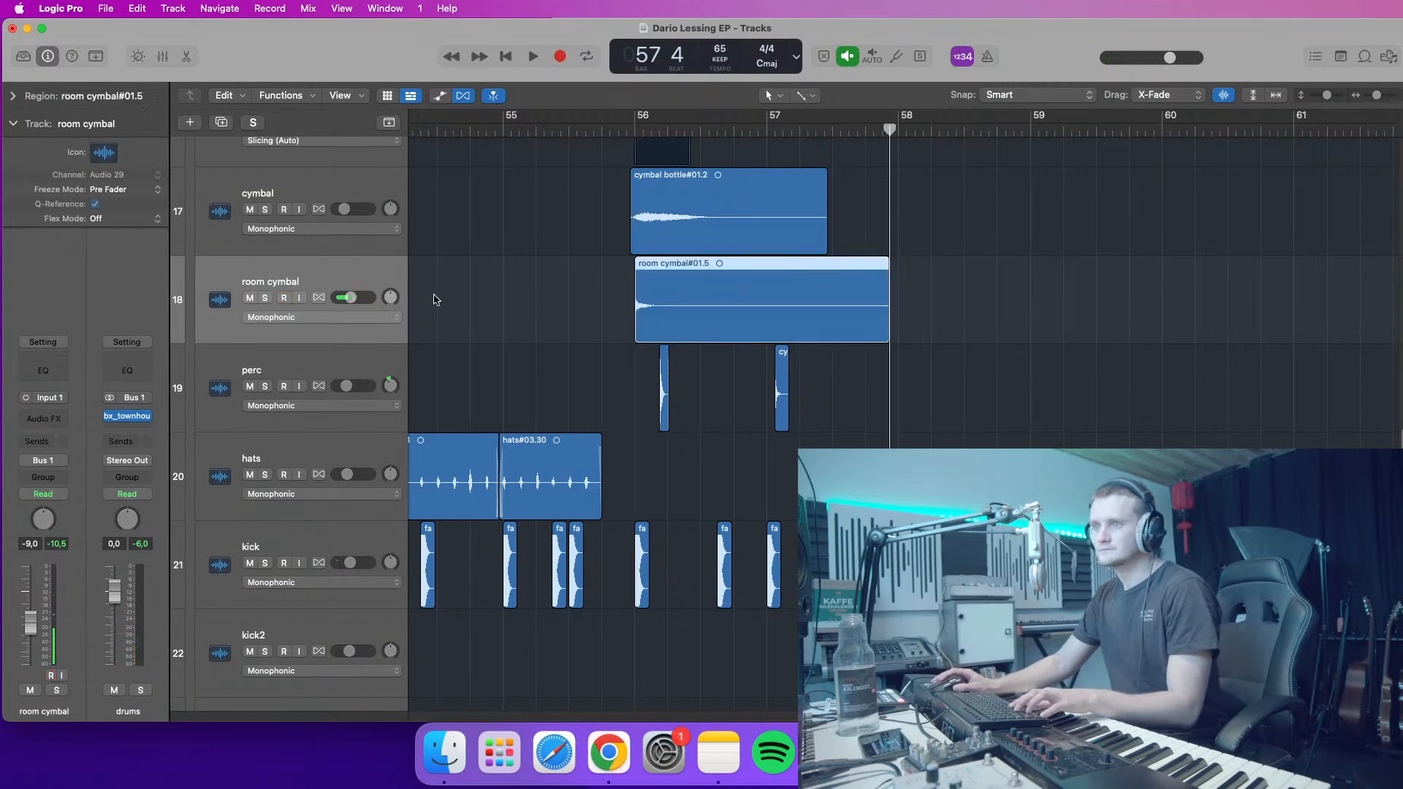
- Nudge the room cymbal region slightly past bar 56, so it starts just behind the cymbal bottle hit
key(space)
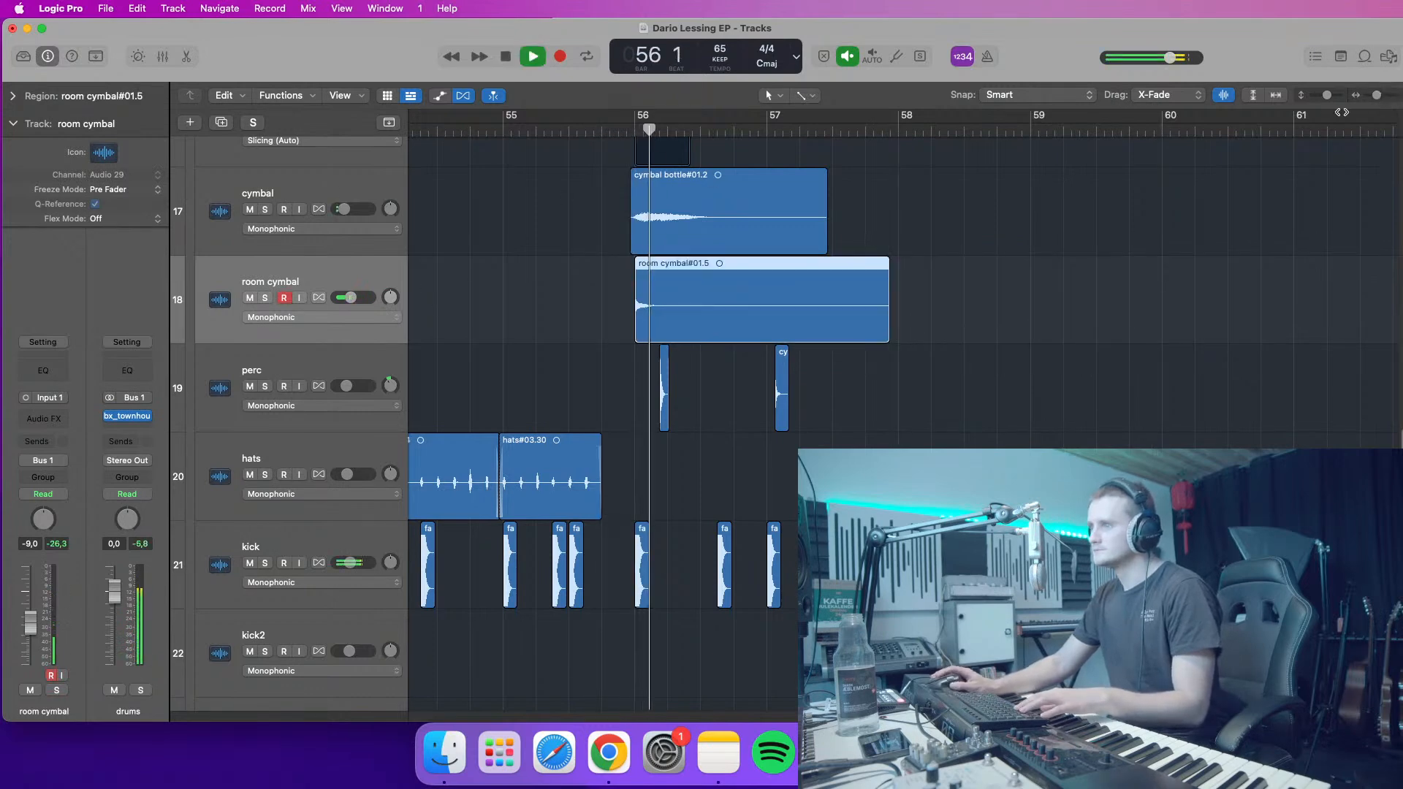
key(space)
drag(1381, 98, 1388, 95)
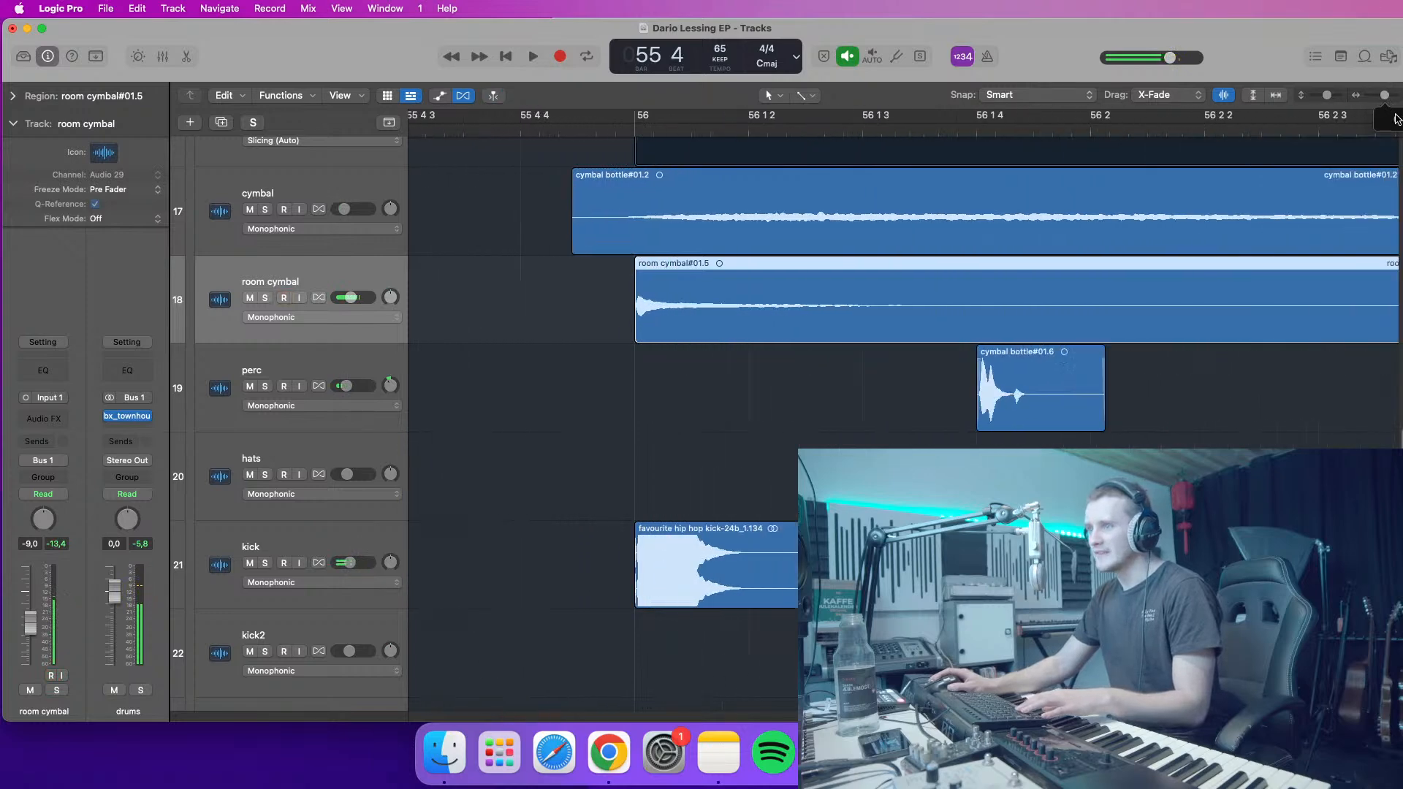
scroll(804, 351, up, 2)
drag(667, 365, 676, 371)
scroll(673, 370, up, 3)
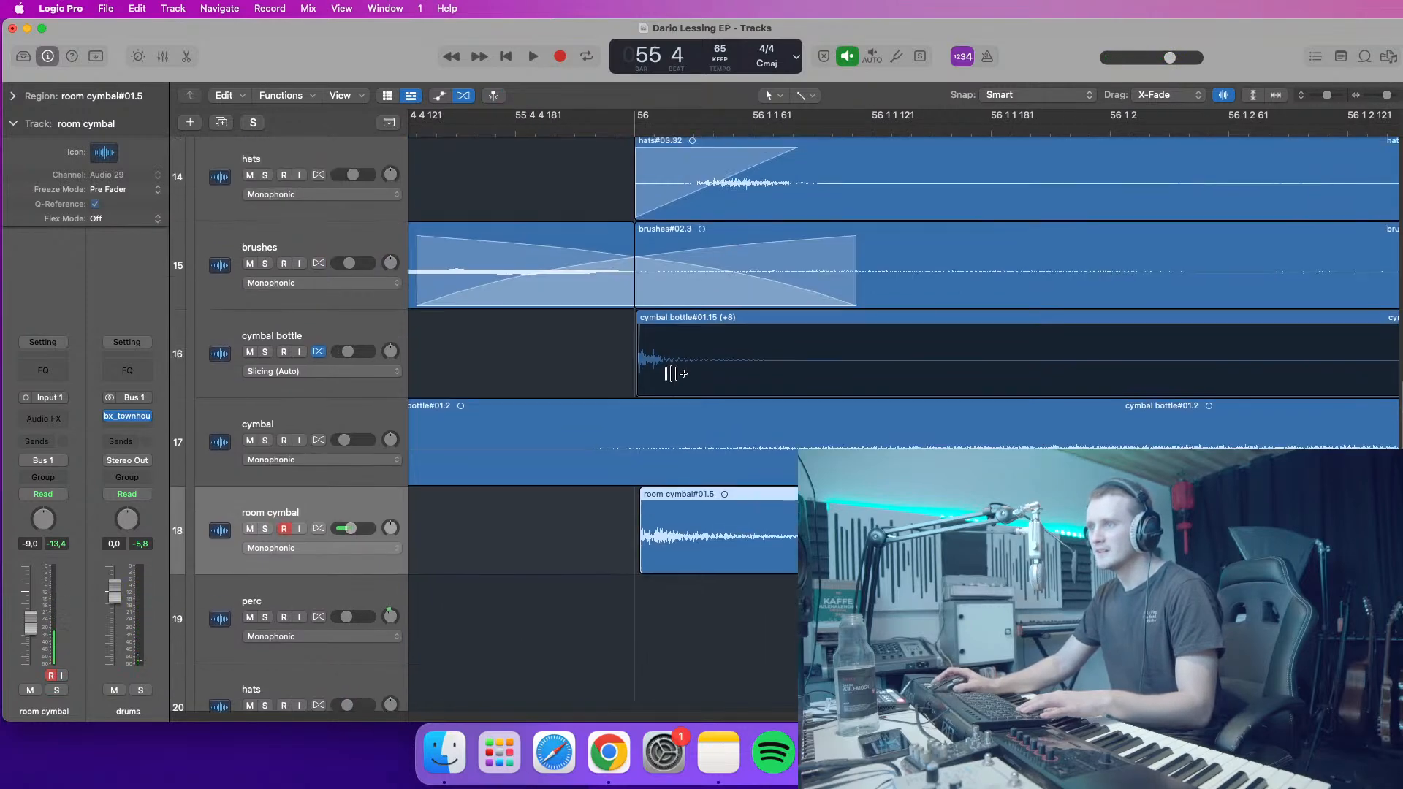
drag(690, 499, 697, 500)
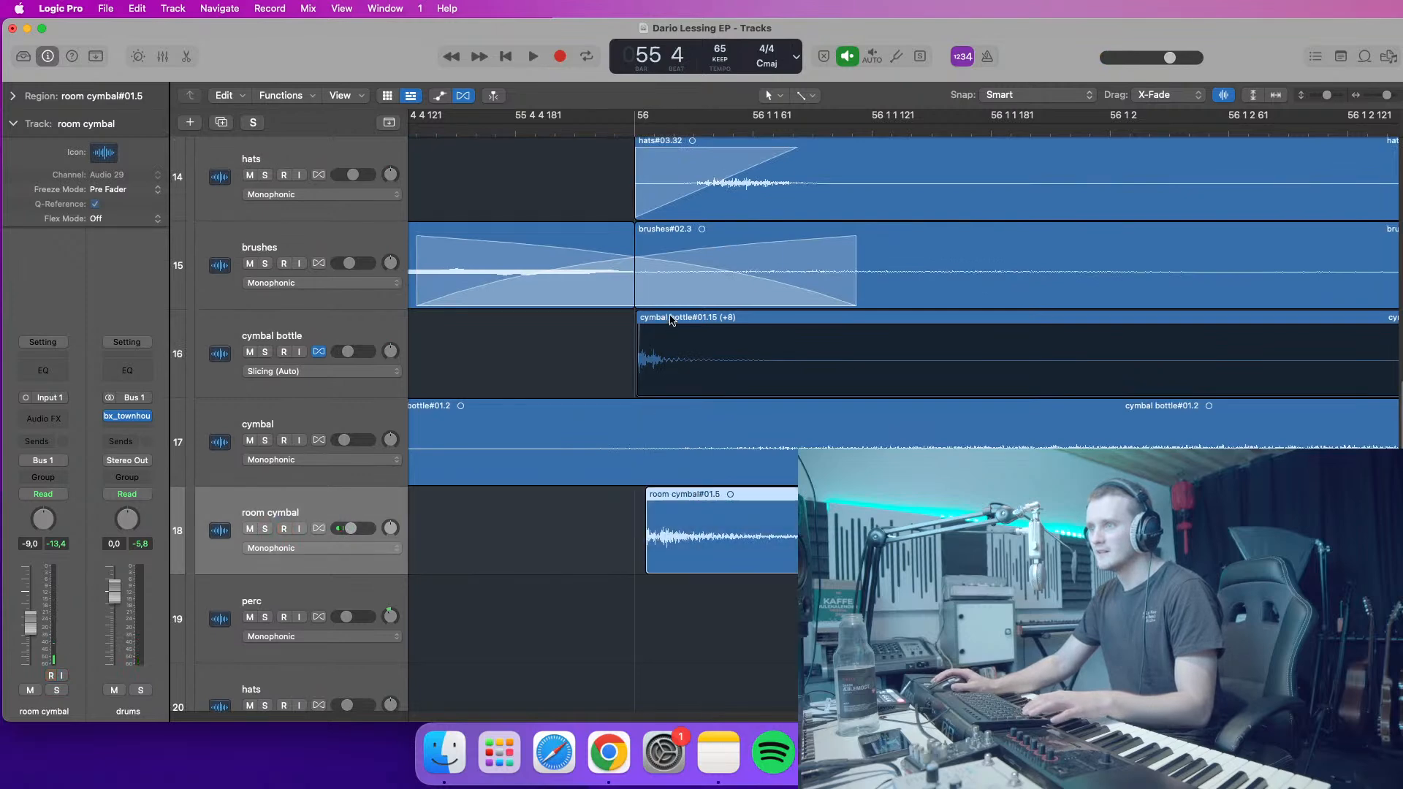
key(space)
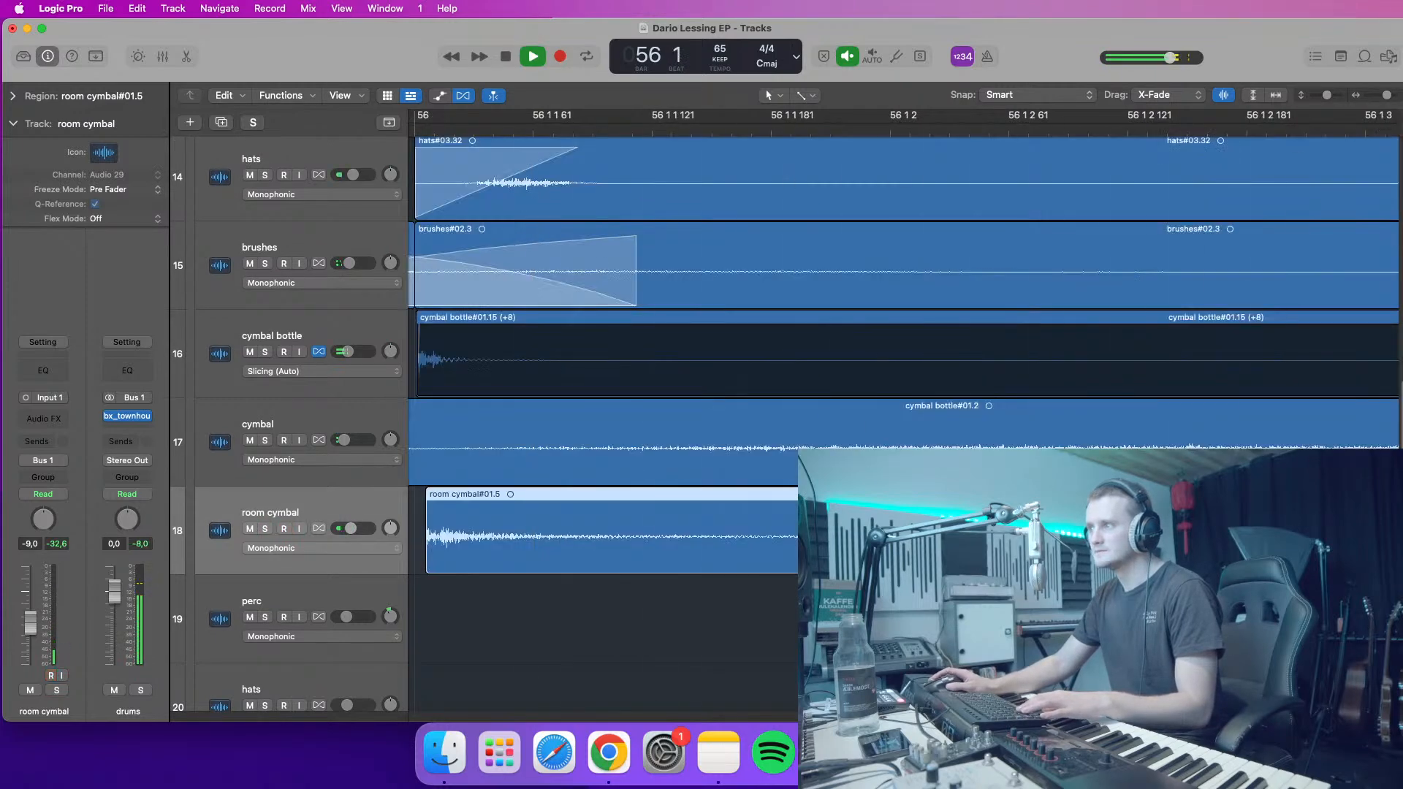
- Set the room cymbal track's volume to -11.4 dB while playing the bar 56 hit
drag(1389, 96, 1379, 106)
drag(350, 529, 348, 529)
key(space)
- Duplicate the cymbal bottle track with its effects and move the room cymbal region onto the duplicate at bar 56
click(326, 316)
key(super+d)
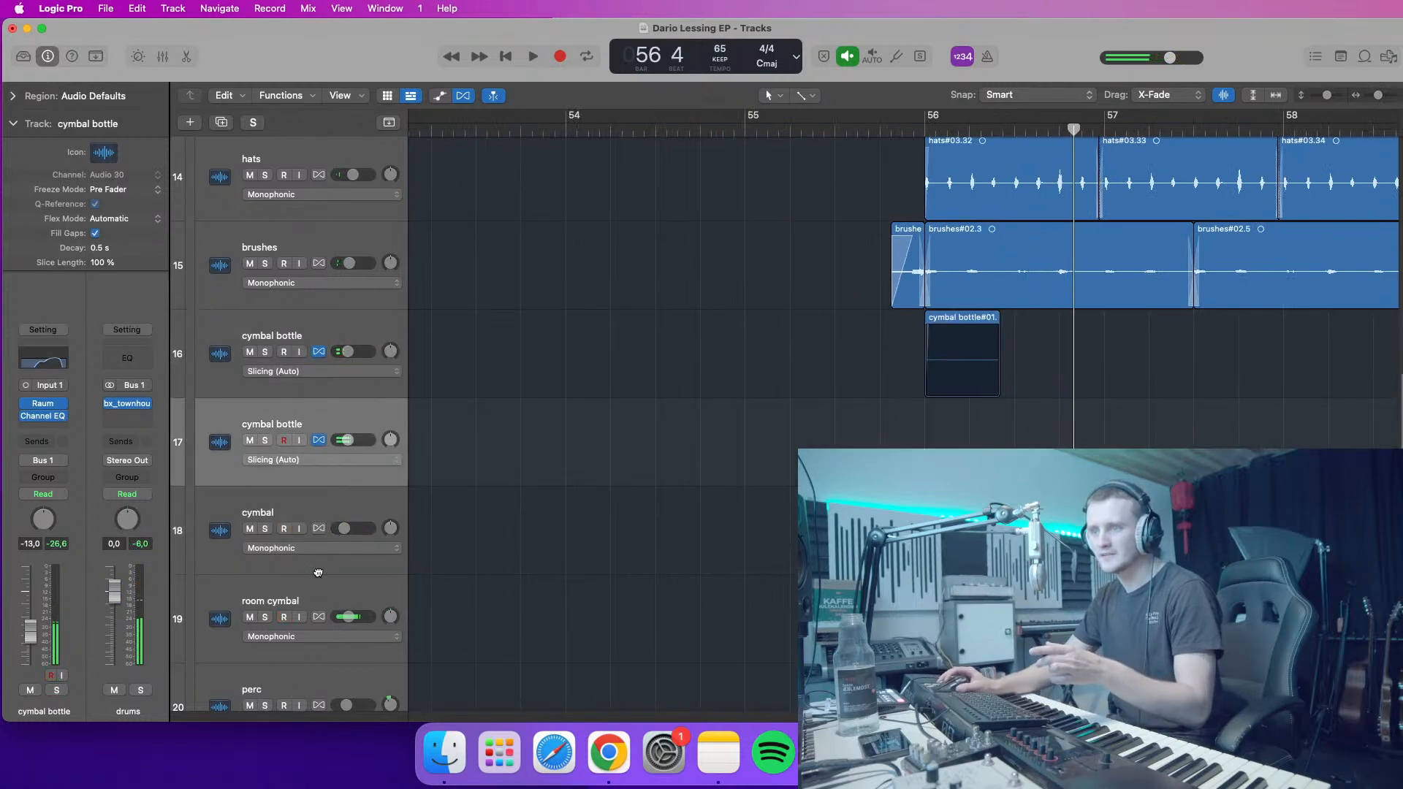
drag(318, 589, 326, 404)
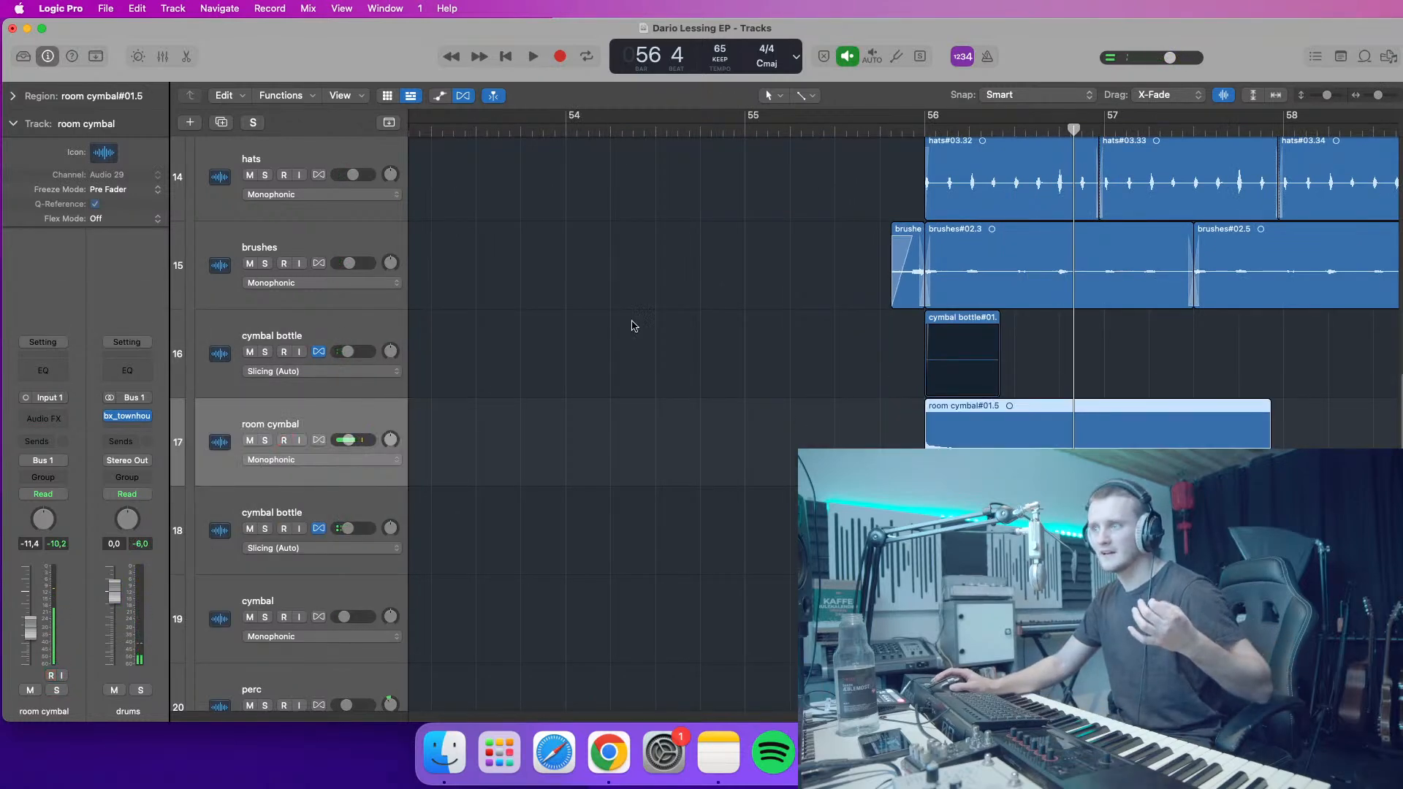
key(Delete)
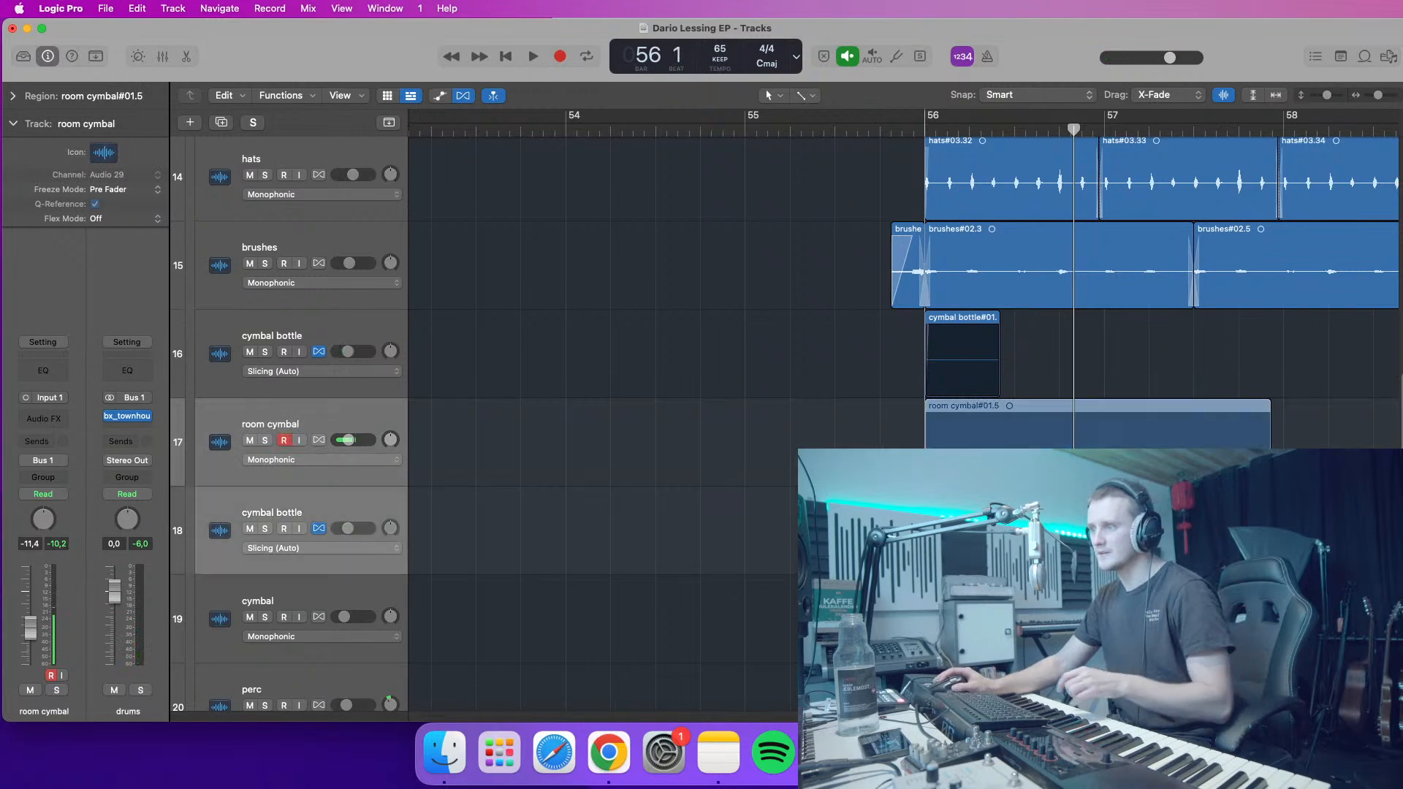
key(comma)
key(space)
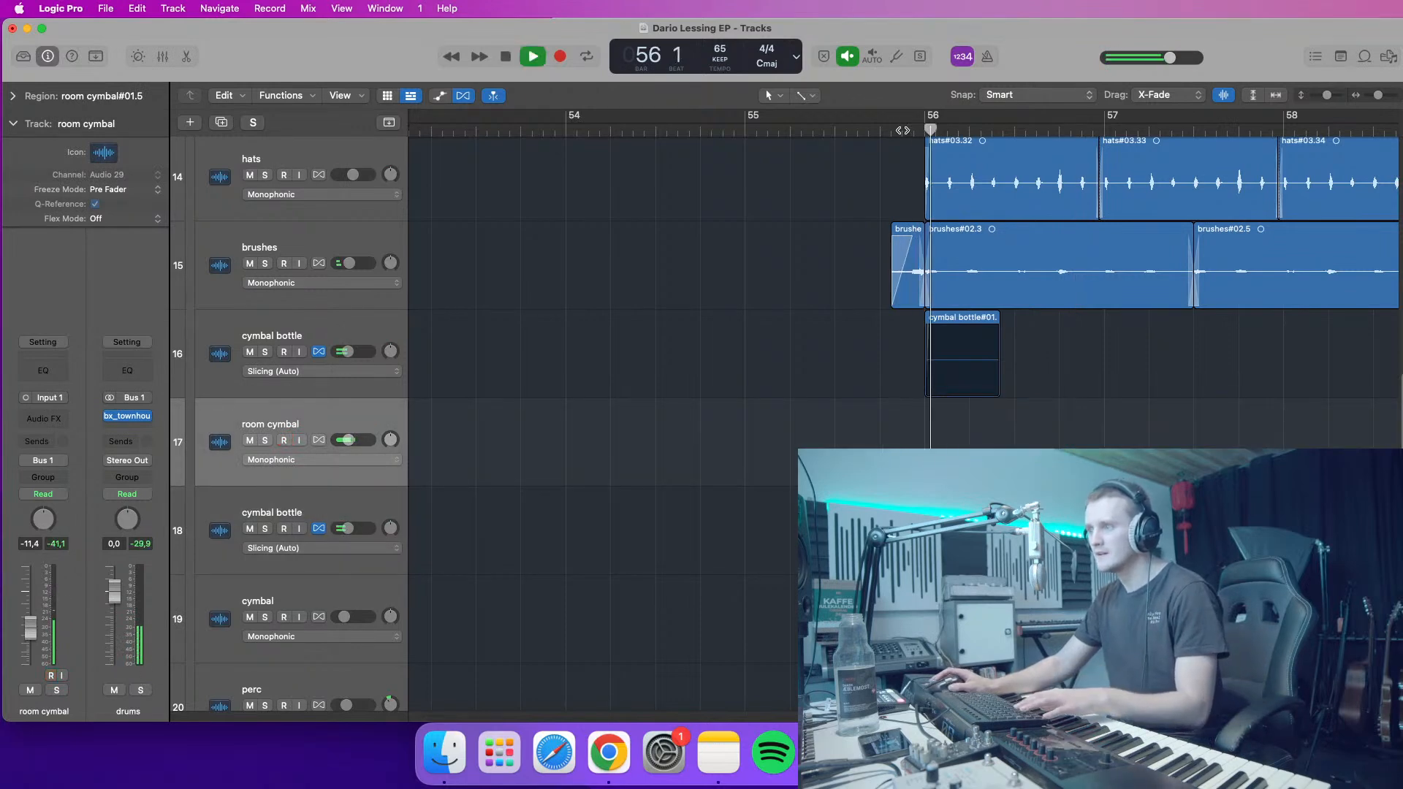
key(space)
- Adjust the Channel EQ on the duplicated cymbal bottle track while playing the bar 56 hit
click(326, 503)
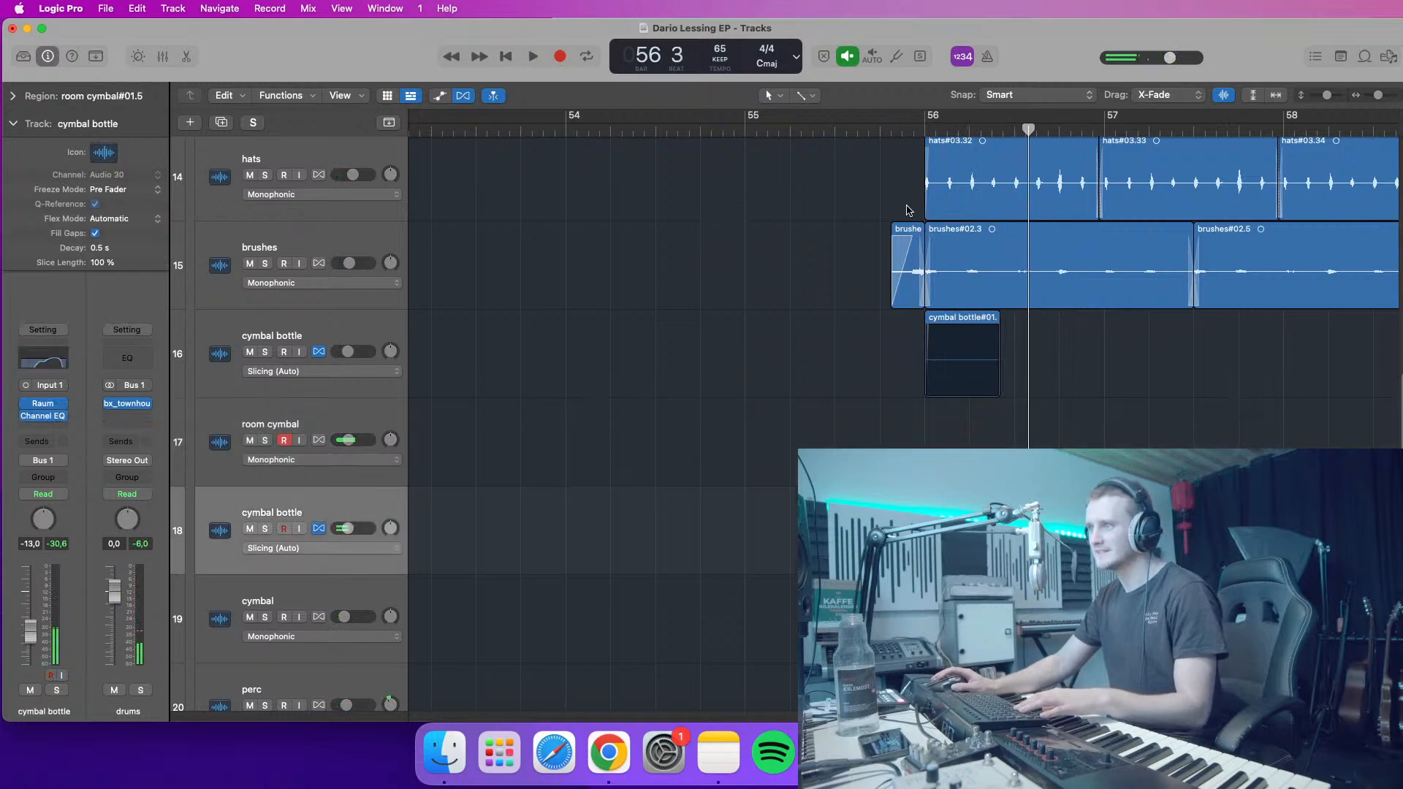
click(43, 364)
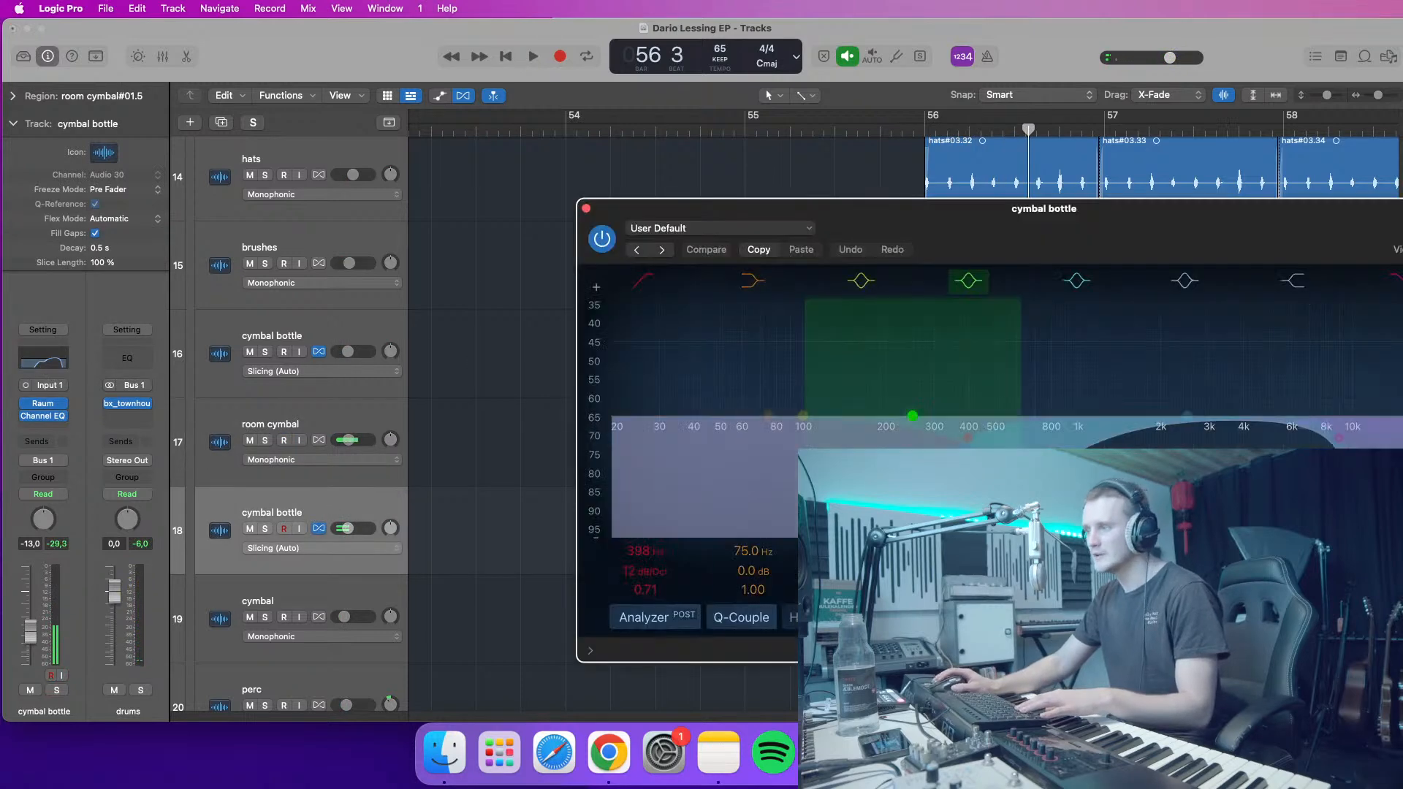
key(space)
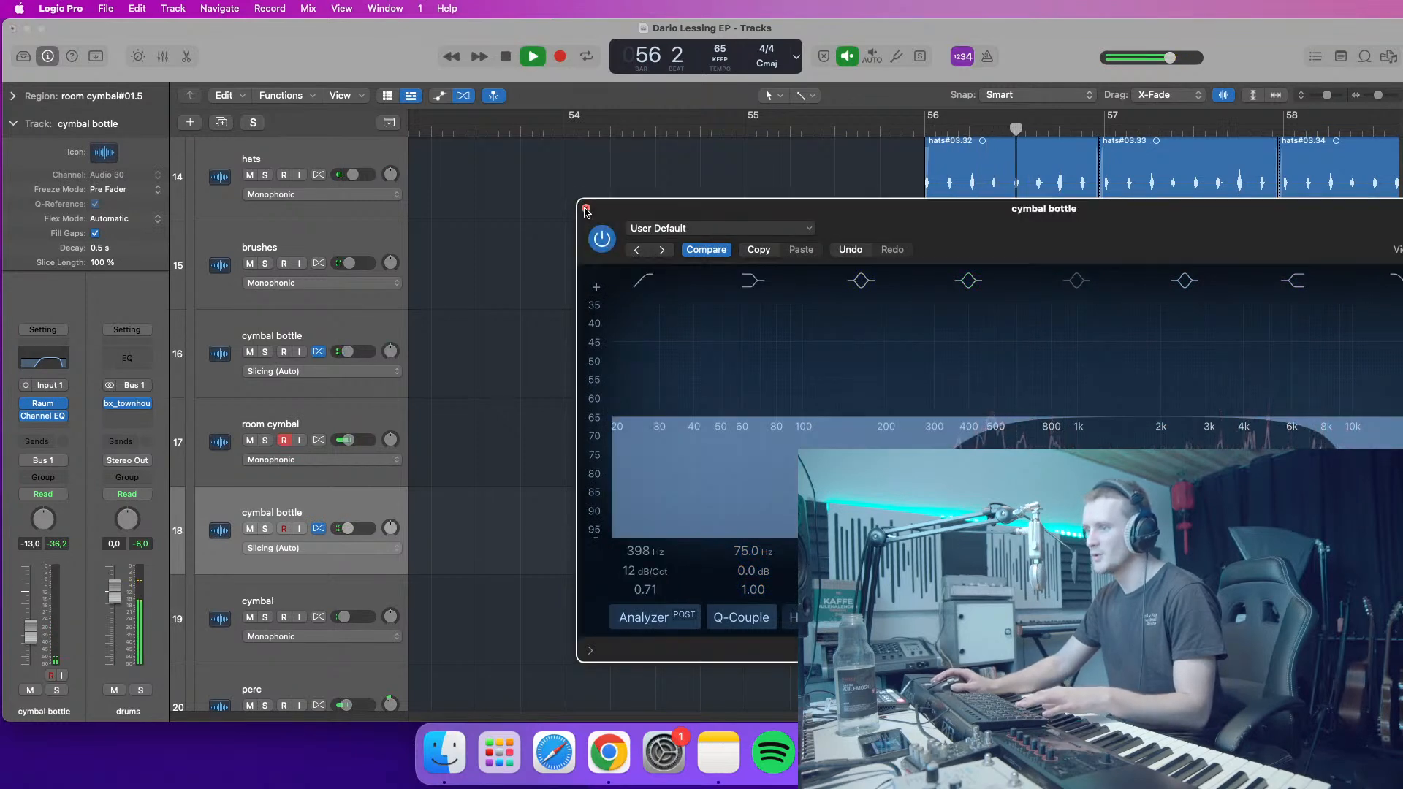
key(v)
key(space)
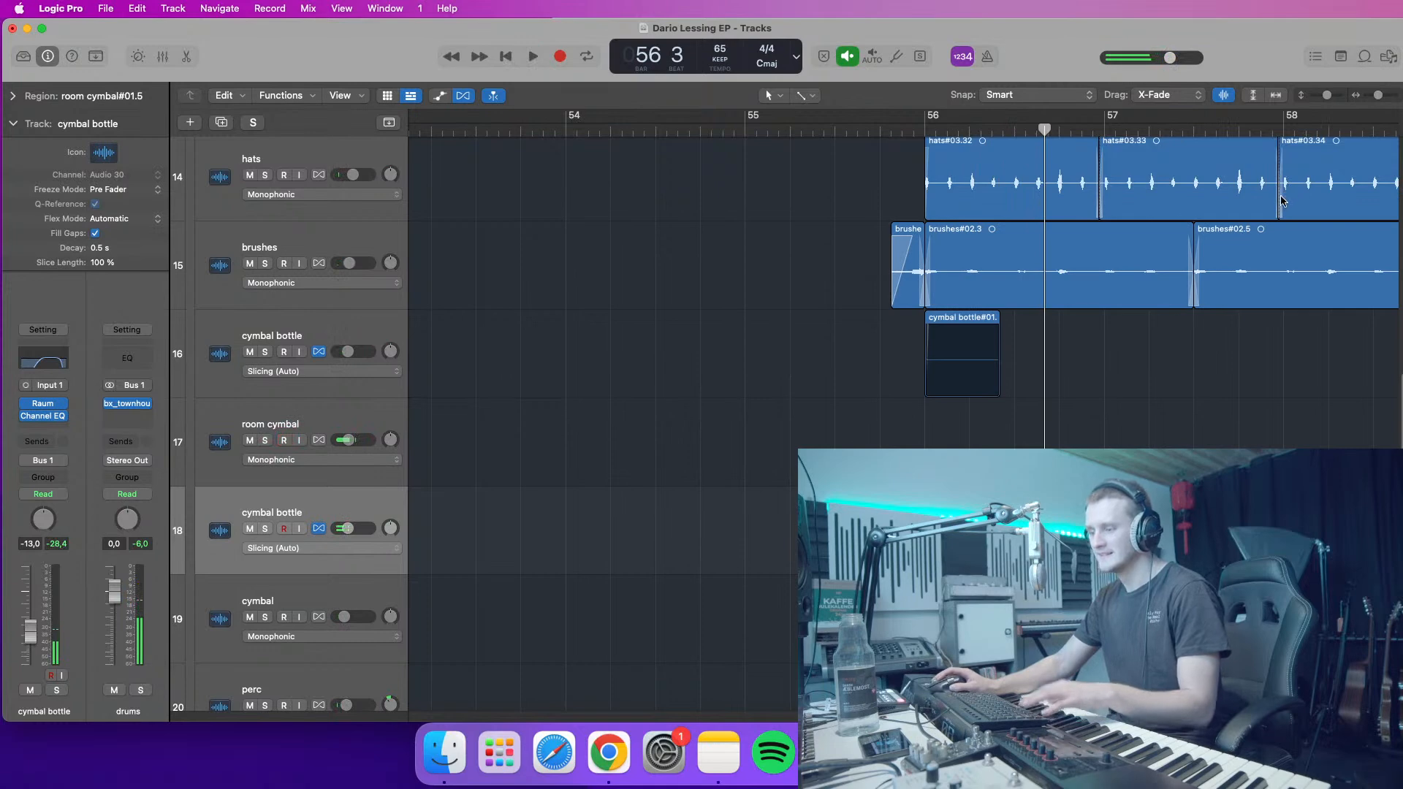
- Rename the duplicated cymbal bottle track "room cymbal" and delete the old, empty room cymbal track
mouse_move(1326, 97)
mouse_down()
mouse_move(1356, 102)
mouse_move(1326, 96)
mouse_up()
scroll(1127, 228, right, 5)
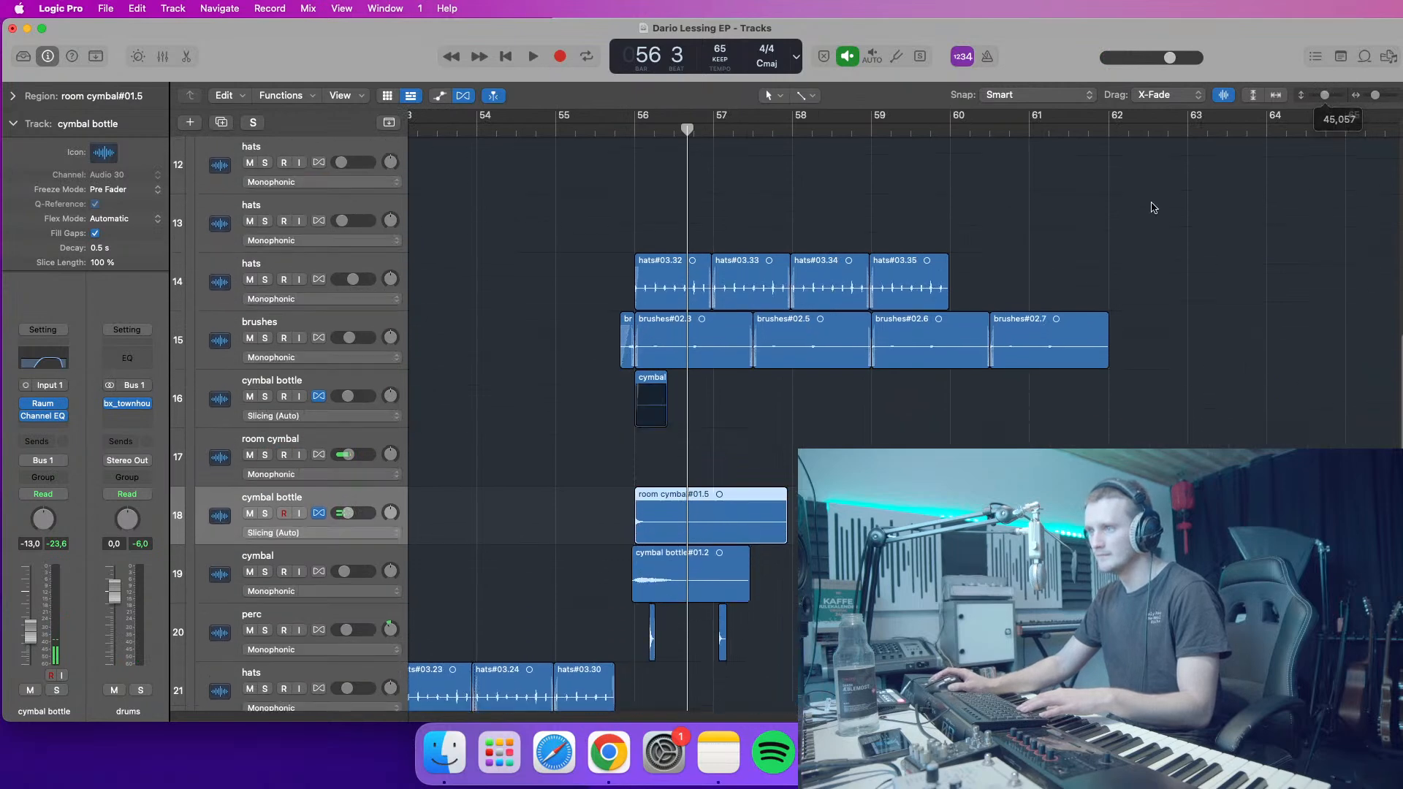
scroll(690, 221, down, 1)
click(340, 404)
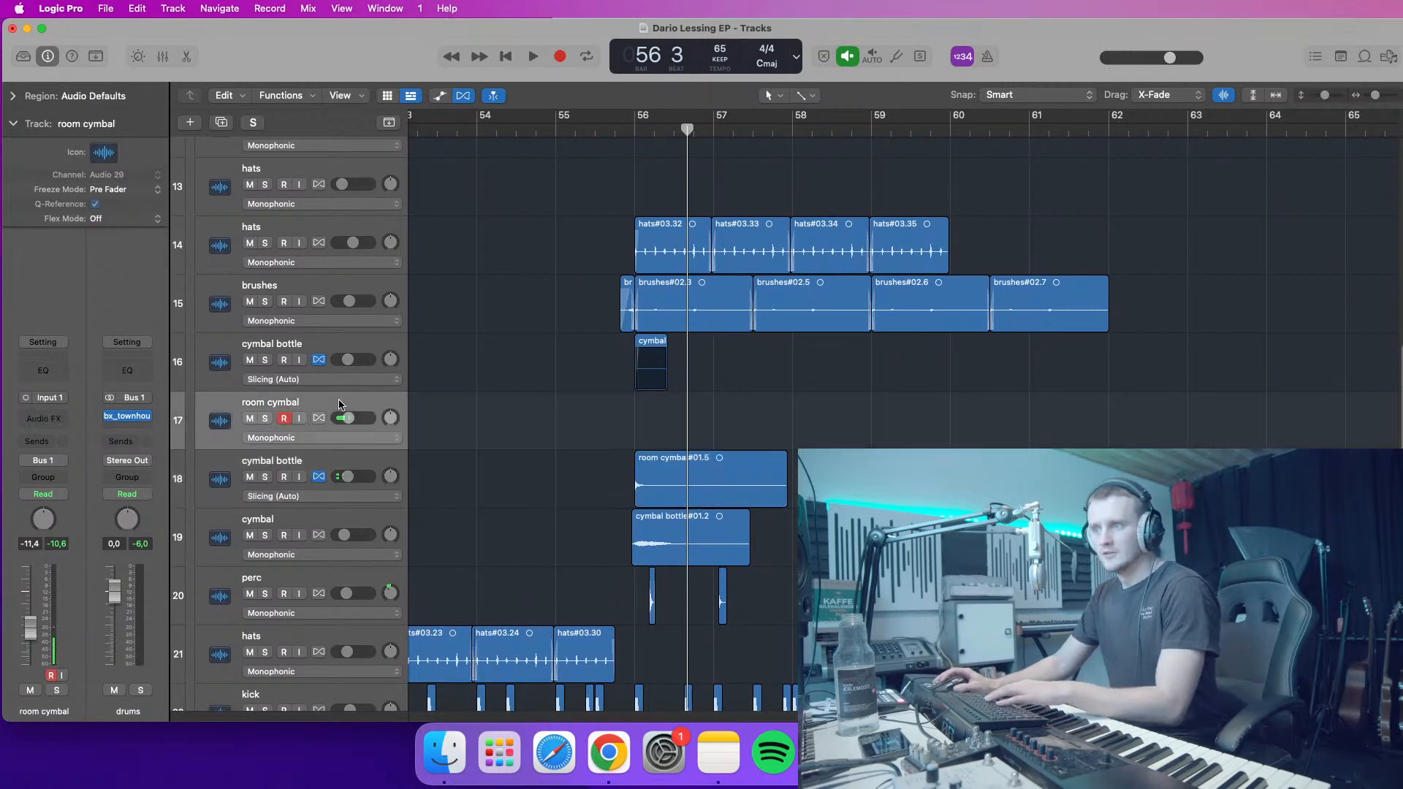
double_click(331, 461)
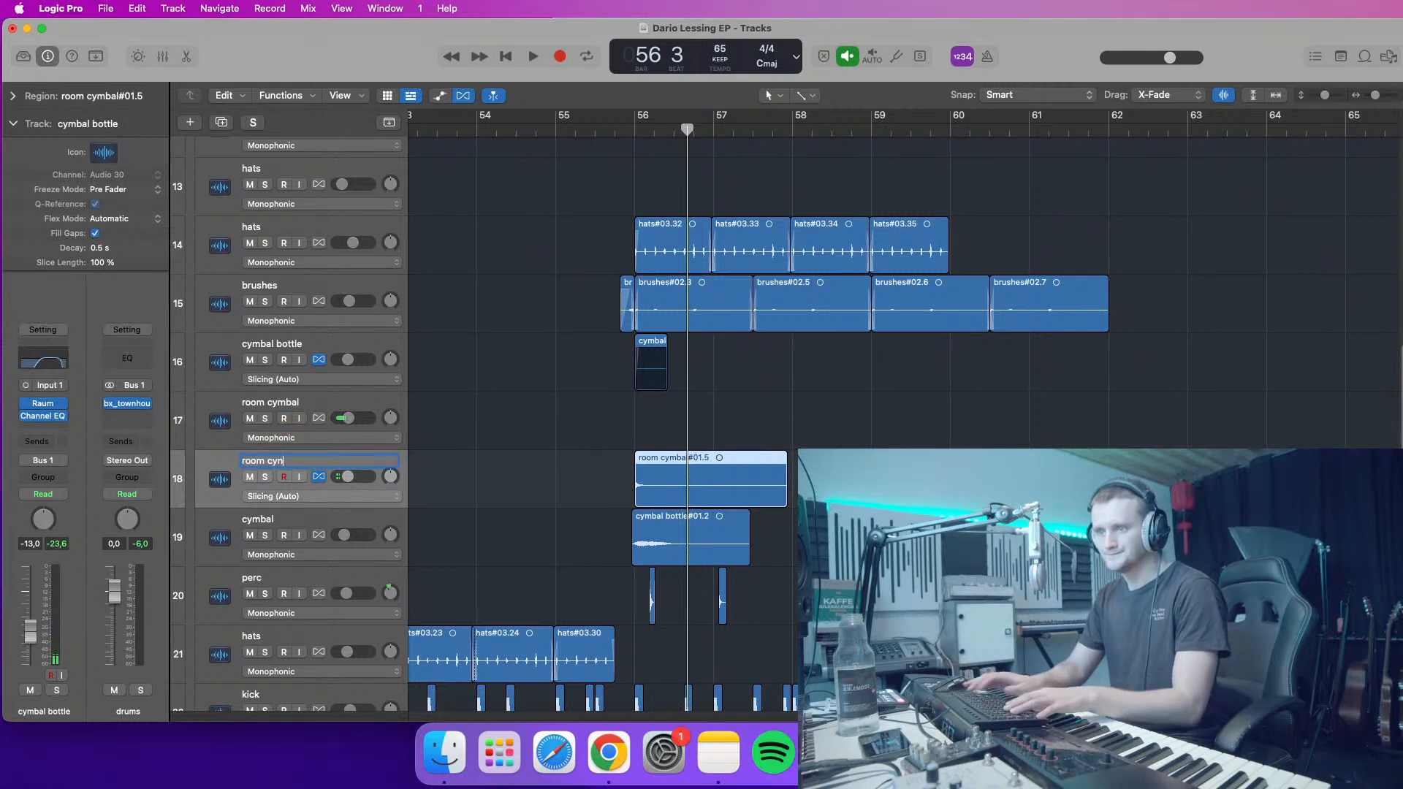
click(338, 414)
key(super+BackSpace)
- Lower the new room cymbal track's volume slightly and replay the bar 56 transition with its region parameters shown
key(space)
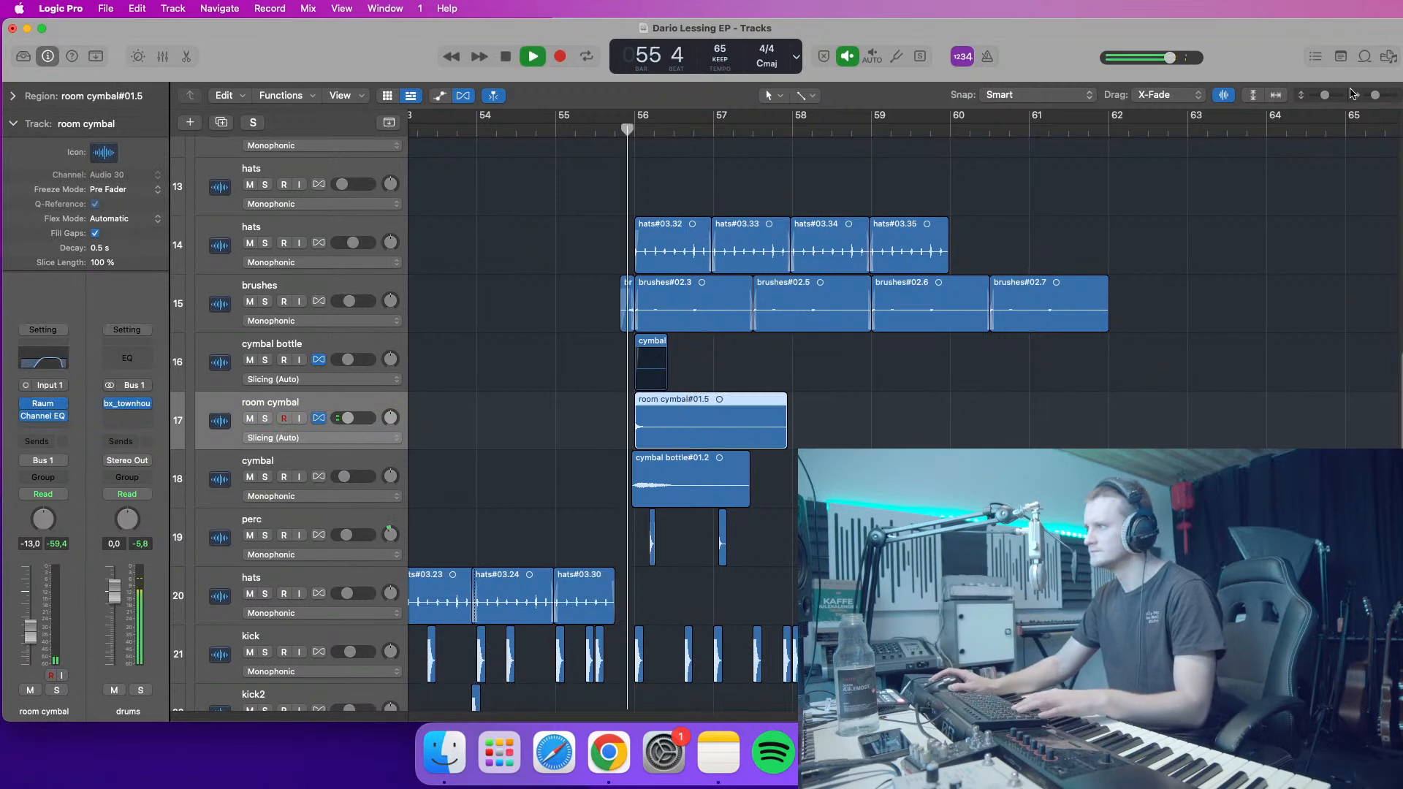
drag(1376, 95, 1380, 95)
key(space)
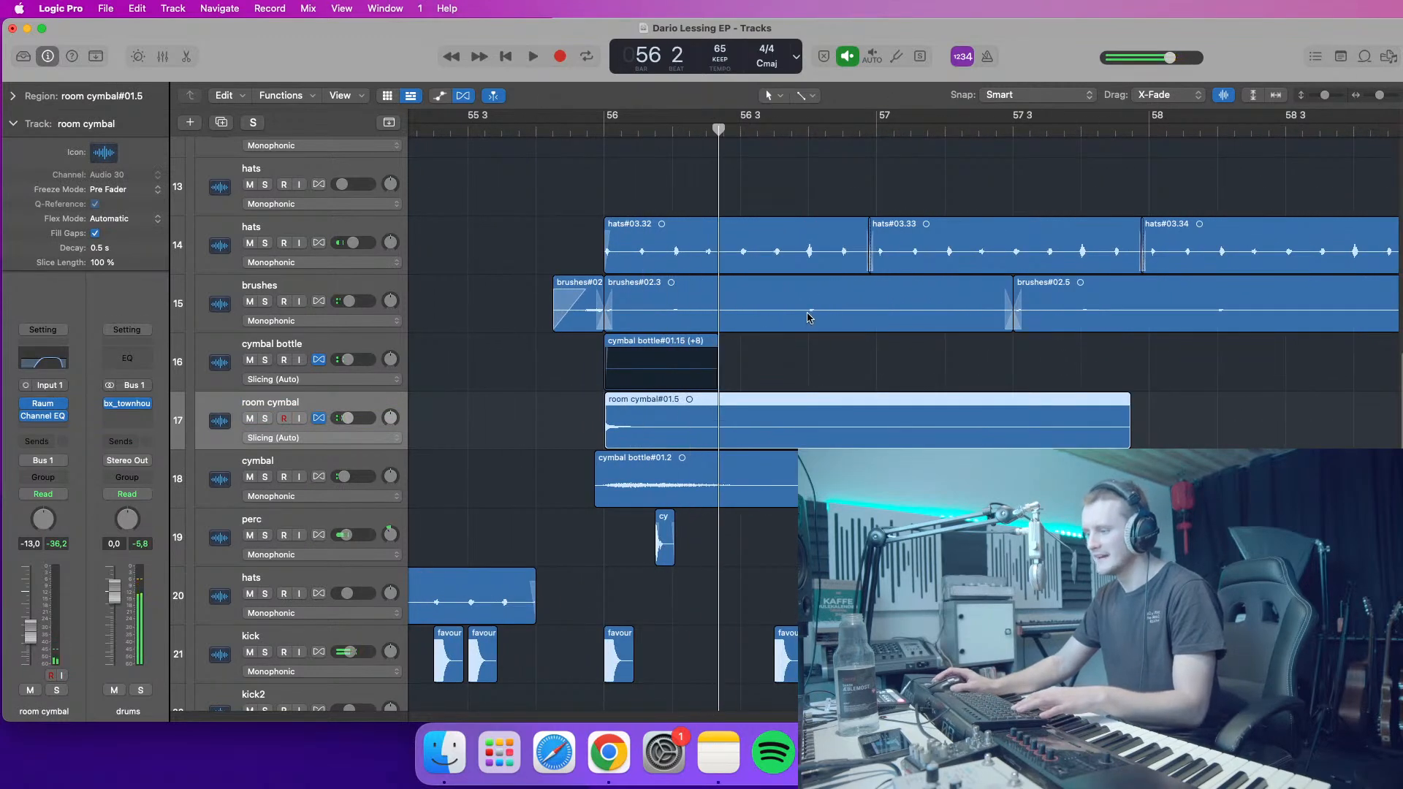
drag(347, 418, 343, 418)
click(13, 95)
key(space)
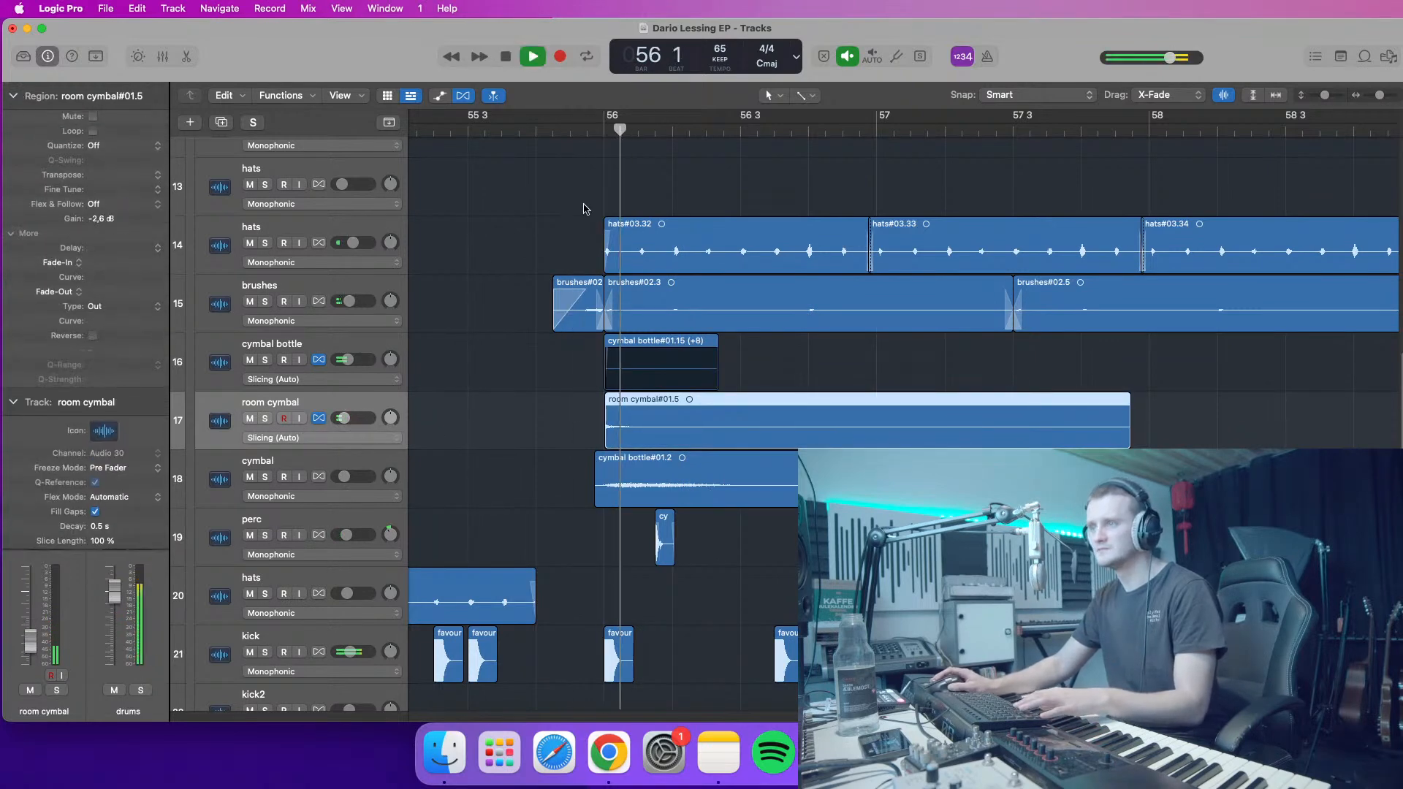
key(space)
key(space)
key(space)
- Select the cymbal bottle and room cymbal regions together, nudge them slightly later at bar 56 and play the transition
drag(1380, 95, 1391, 96)
shift+click(682, 348)
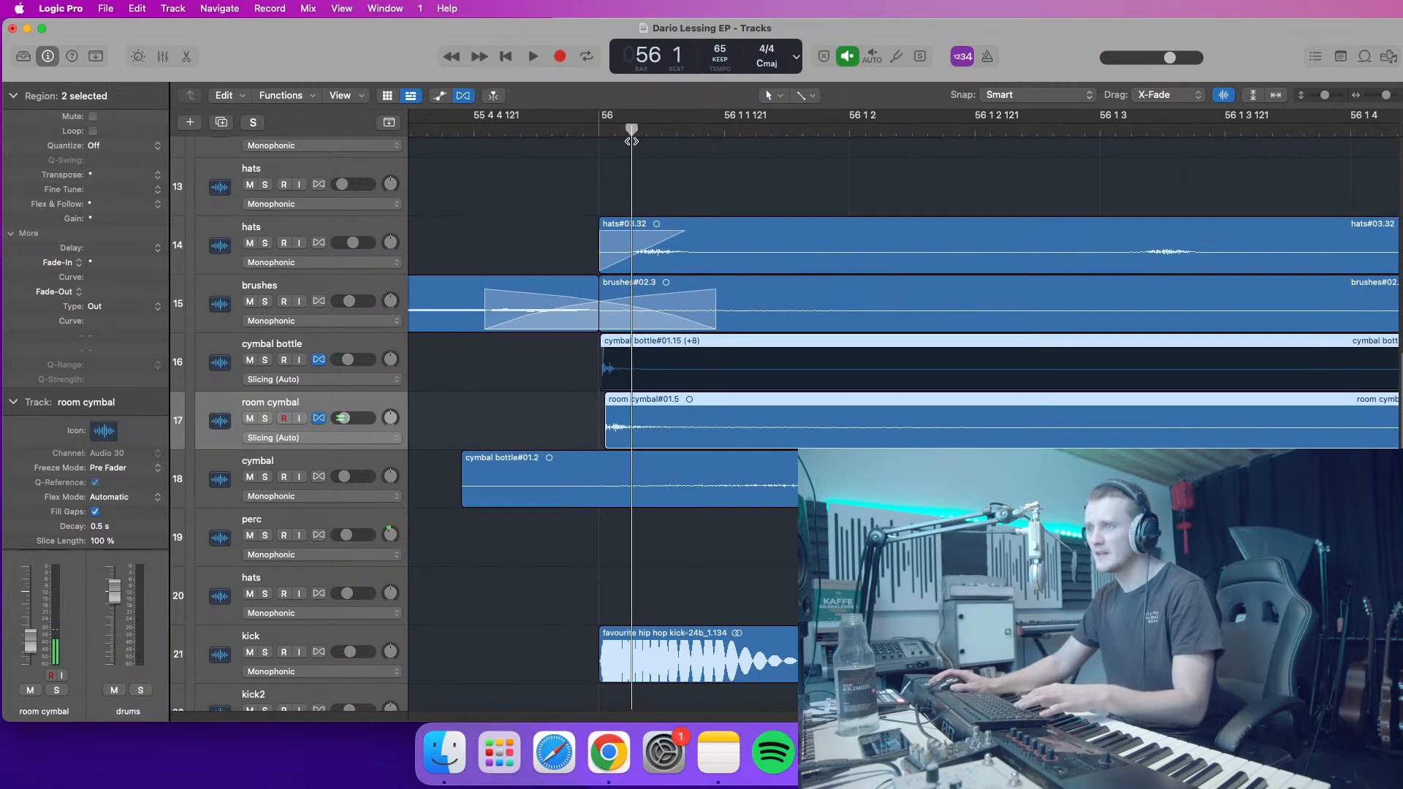
drag(656, 350, 664, 350)
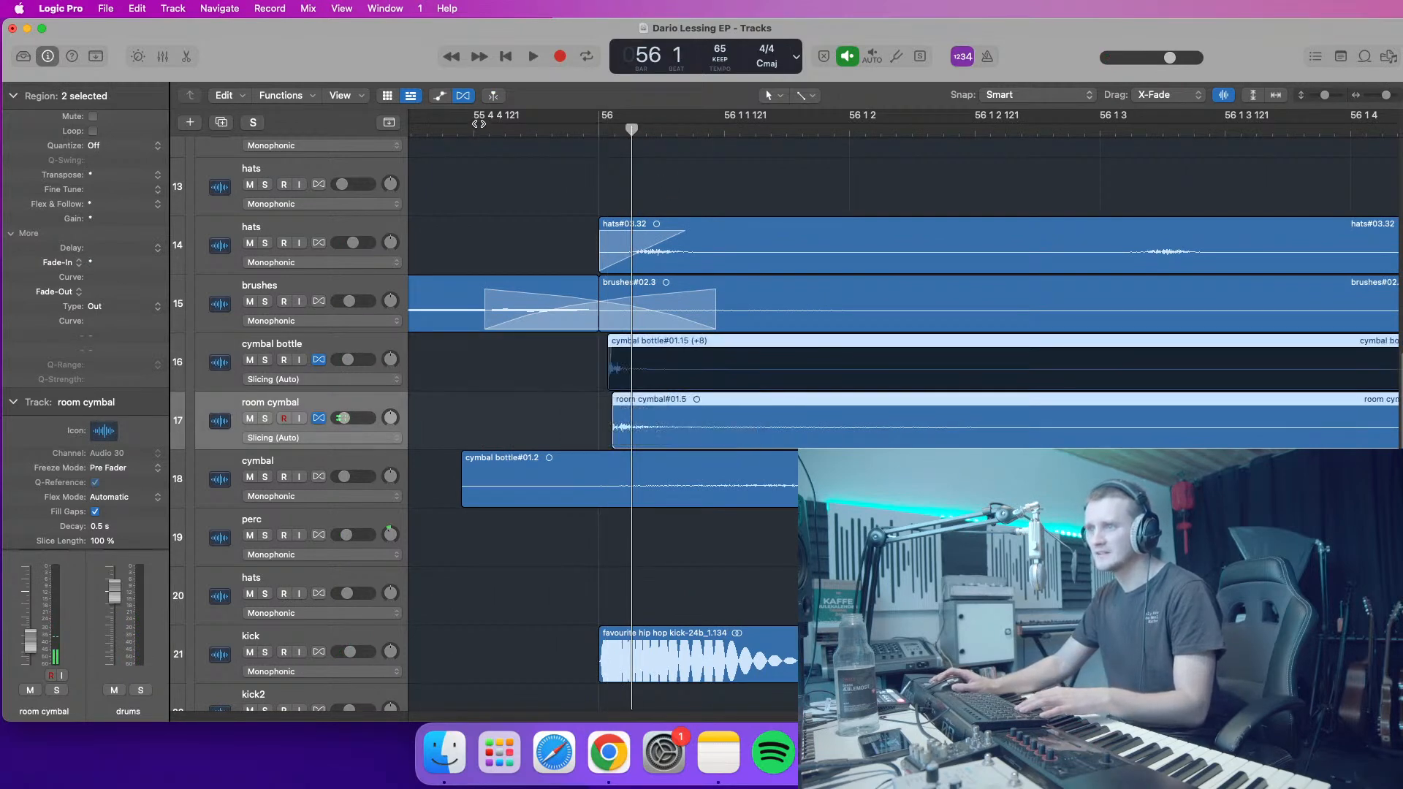
key(space)
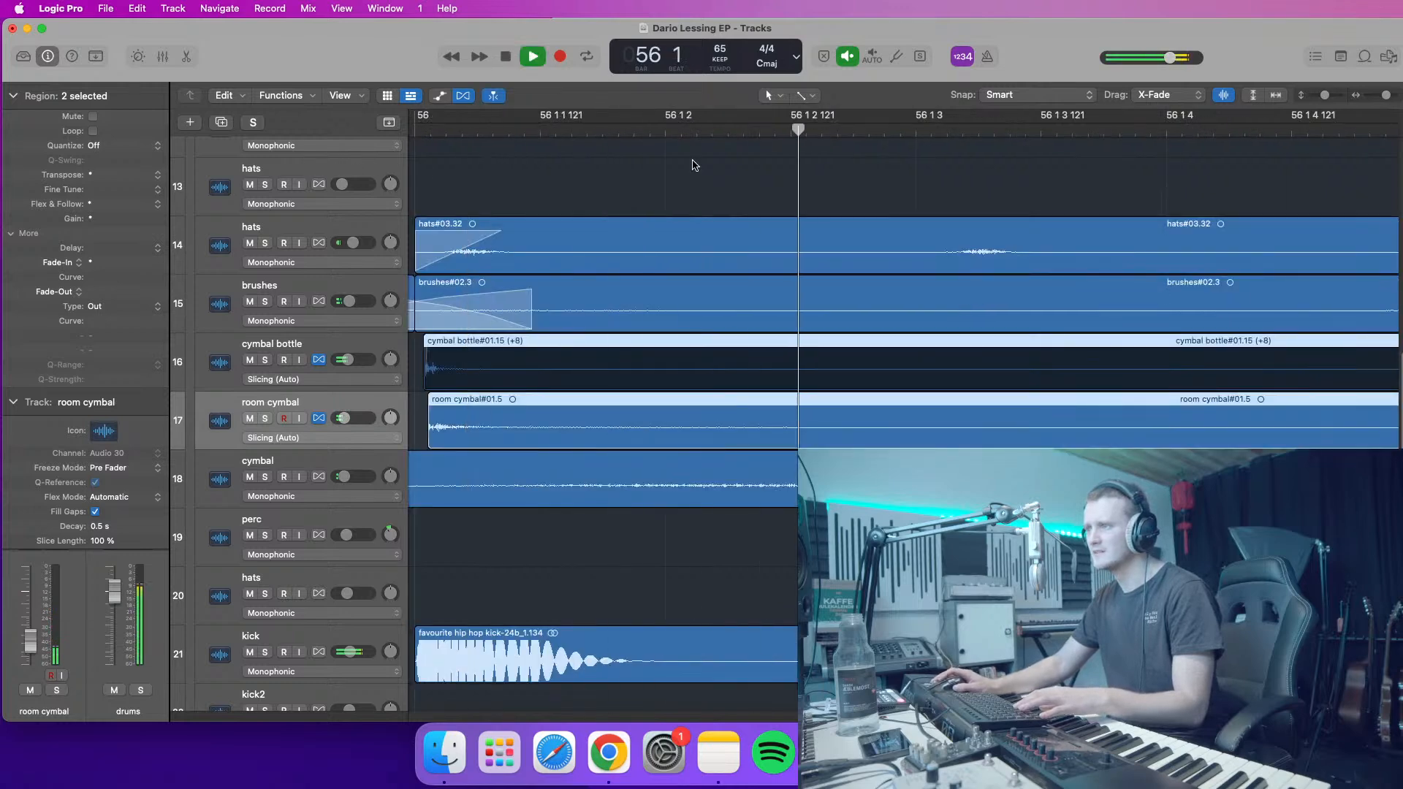
drag(1385, 95, 1381, 95)
key(space)
drag(470, 133, 433, 140)
key(space)
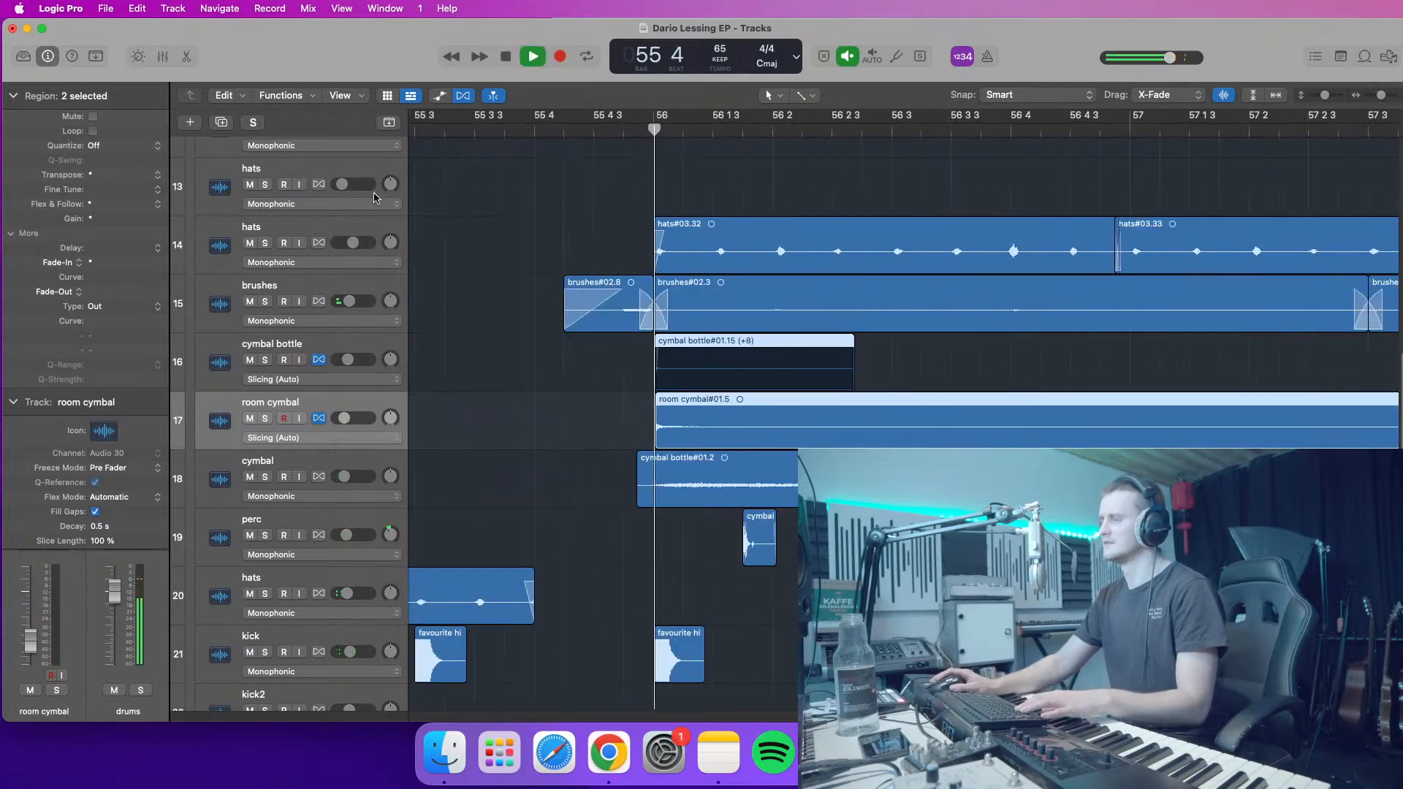
key(space)
- Fine-tune the shared start of the cymbal bottle and room cymbal regions just after bar 56 and play the result
drag(677, 346, 681, 352)
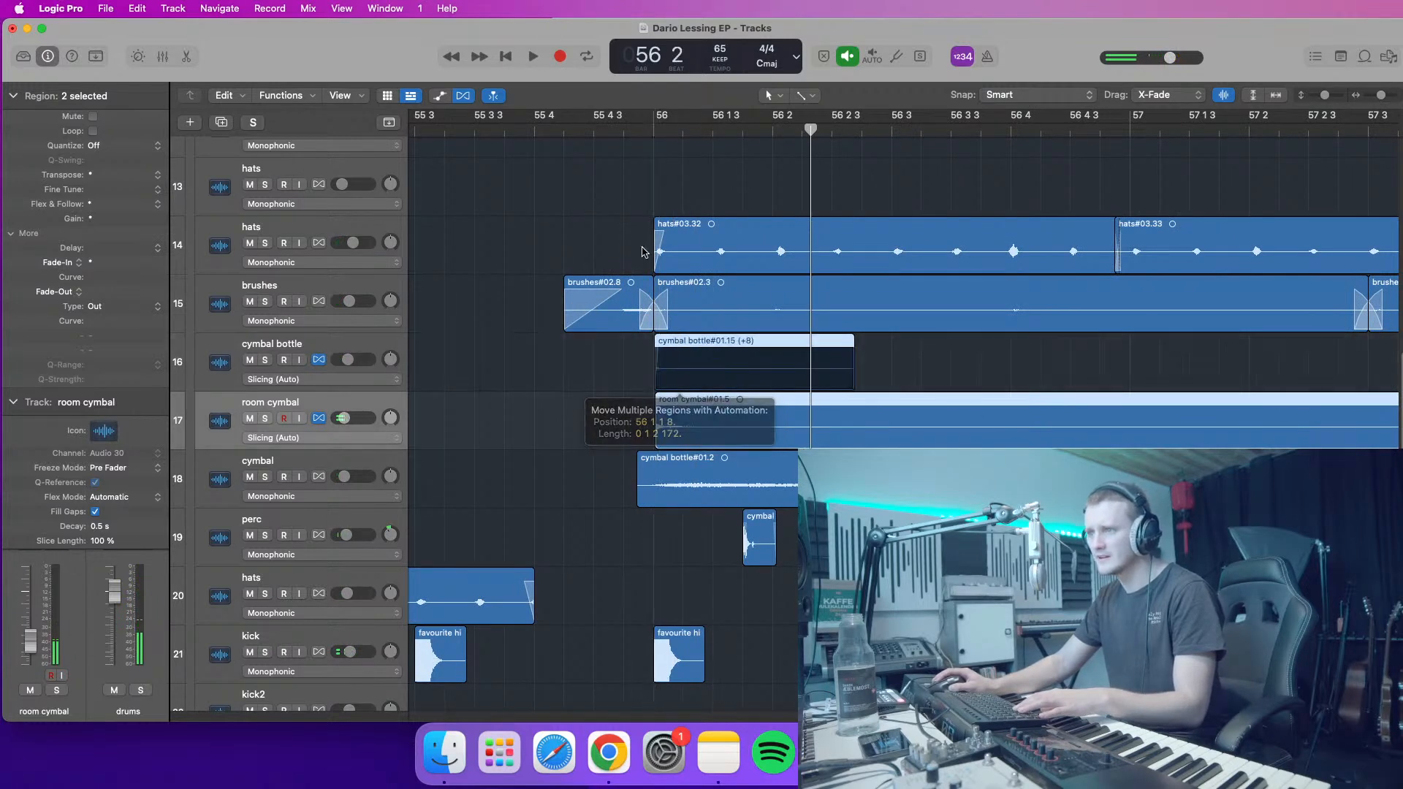
click(608, 128)
drag(1380, 95, 1386, 96)
drag(756, 340, 771, 343)
key(space)
drag(1387, 95, 1377, 95)
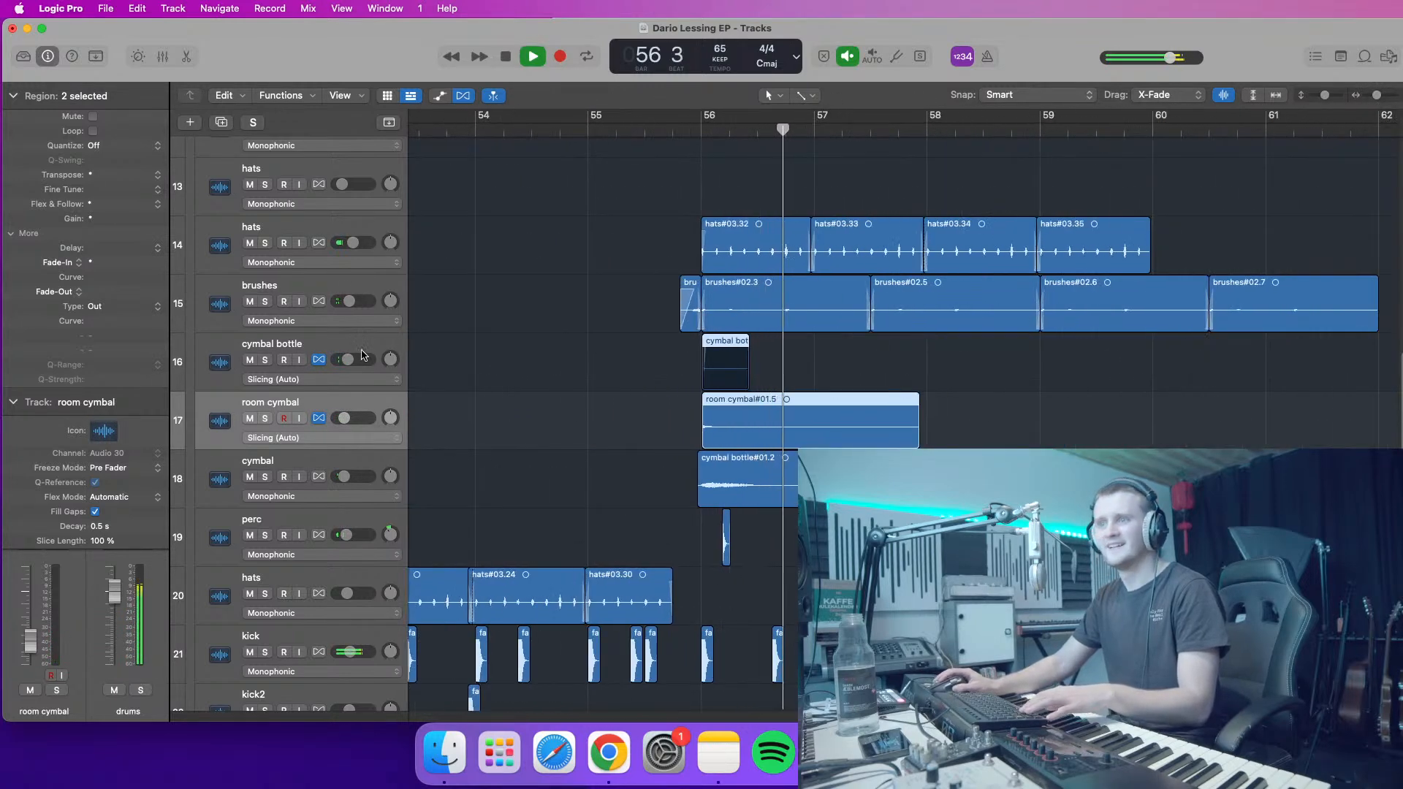
- Set the cymbal bottle track's volume to -13.2 dB during playback around bar 56
click(363, 356)
click(678, 130)
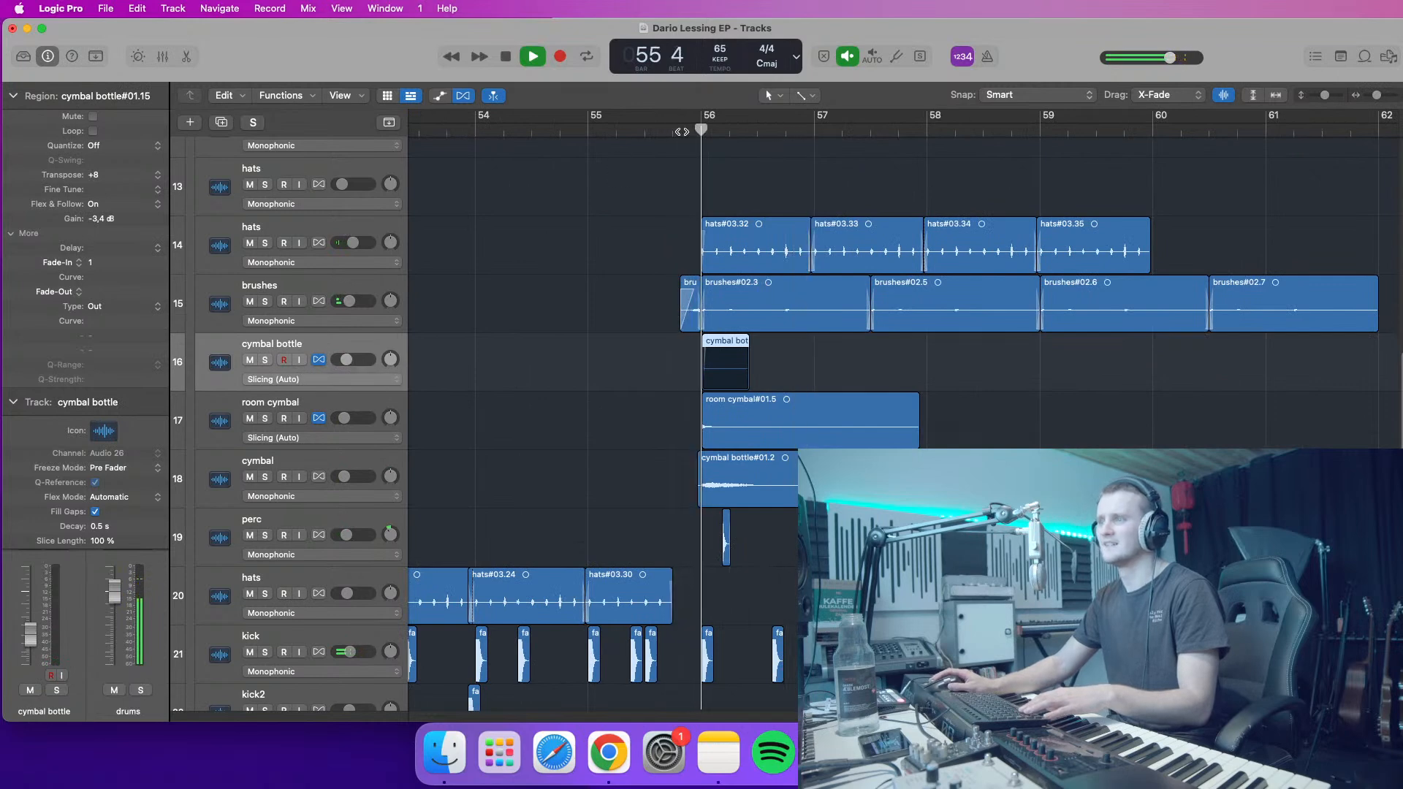
drag(349, 359, 351, 359)
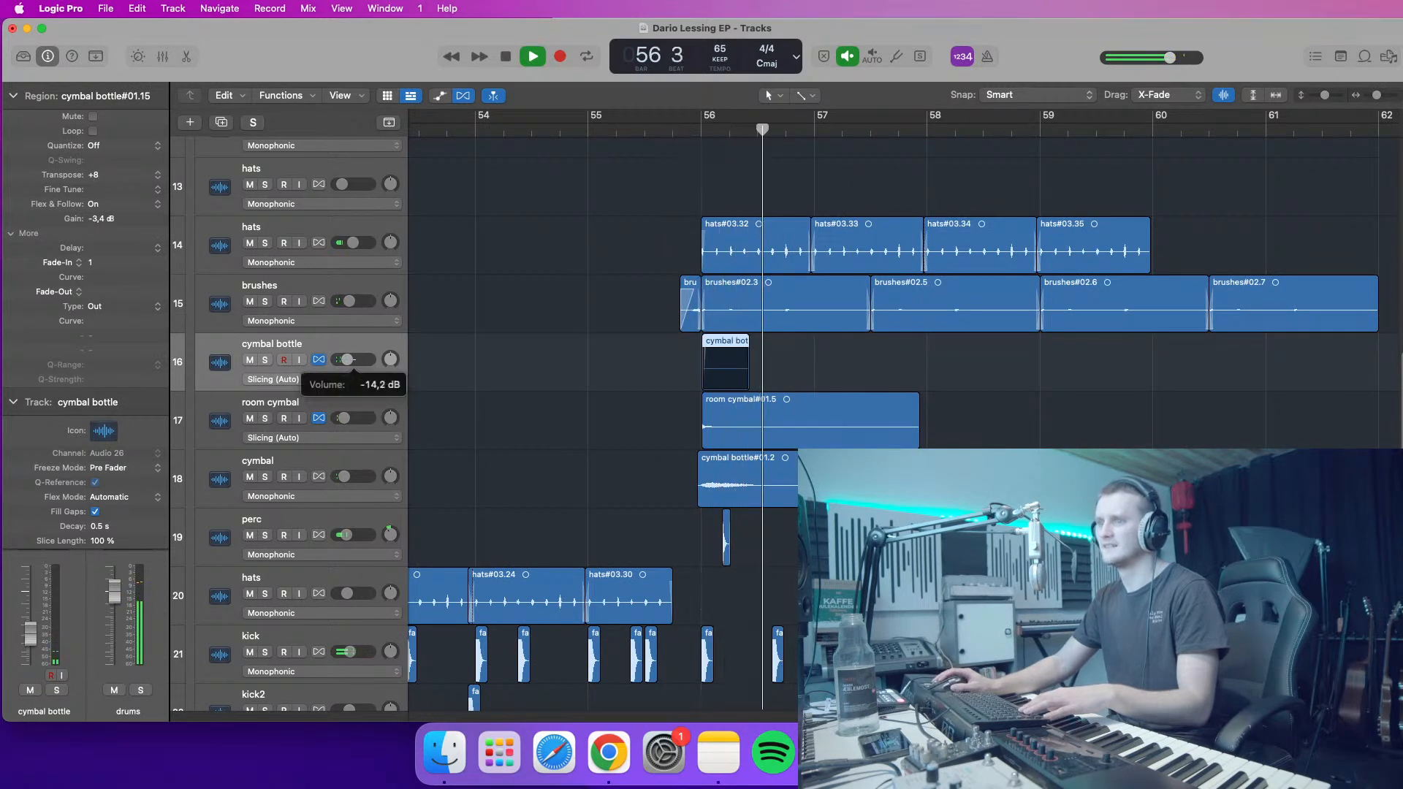
click(704, 130)
drag(1377, 95, 1375, 96)
- Inspect the Raum reverb settings on the cymbal bottle track while playing the bar 56 hit
click(13, 95)
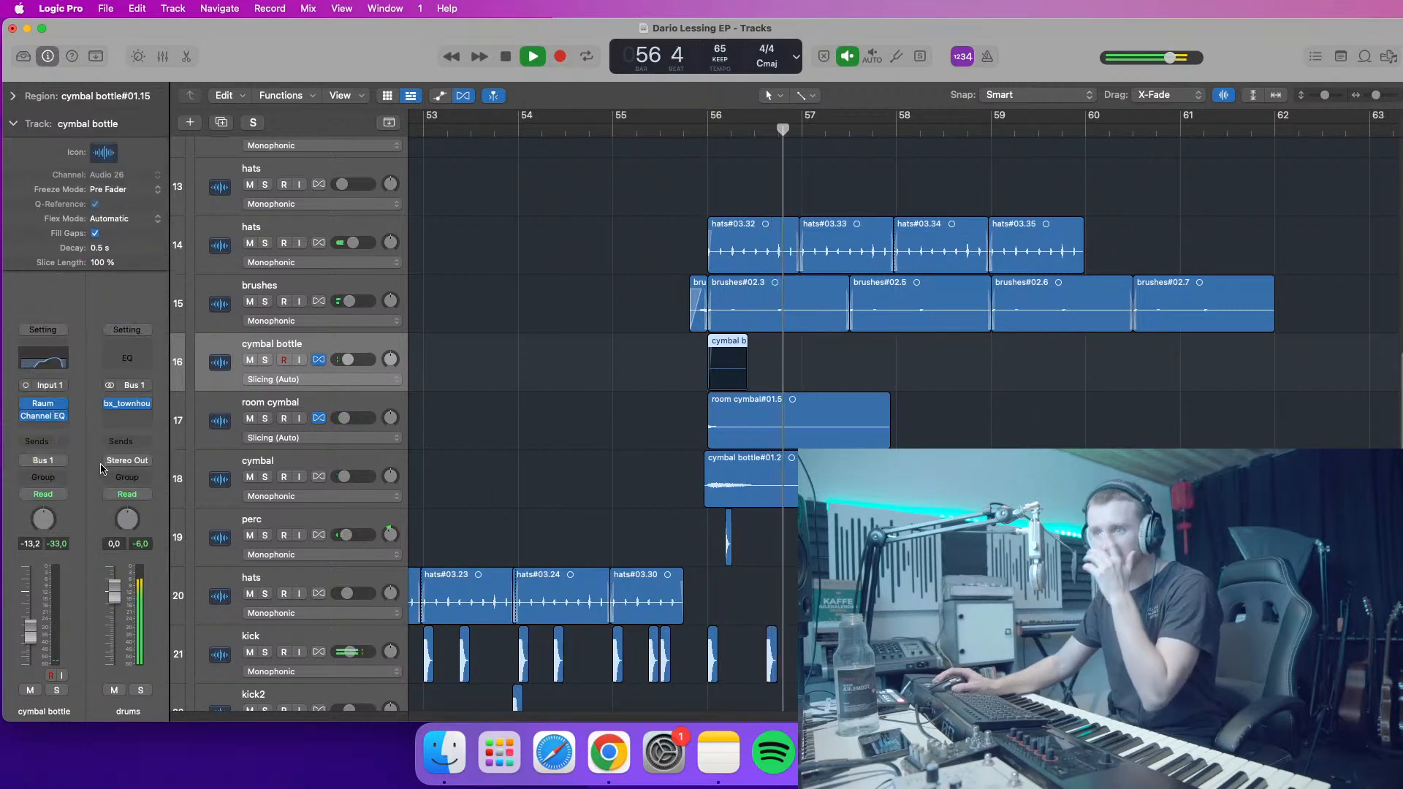
click(43, 404)
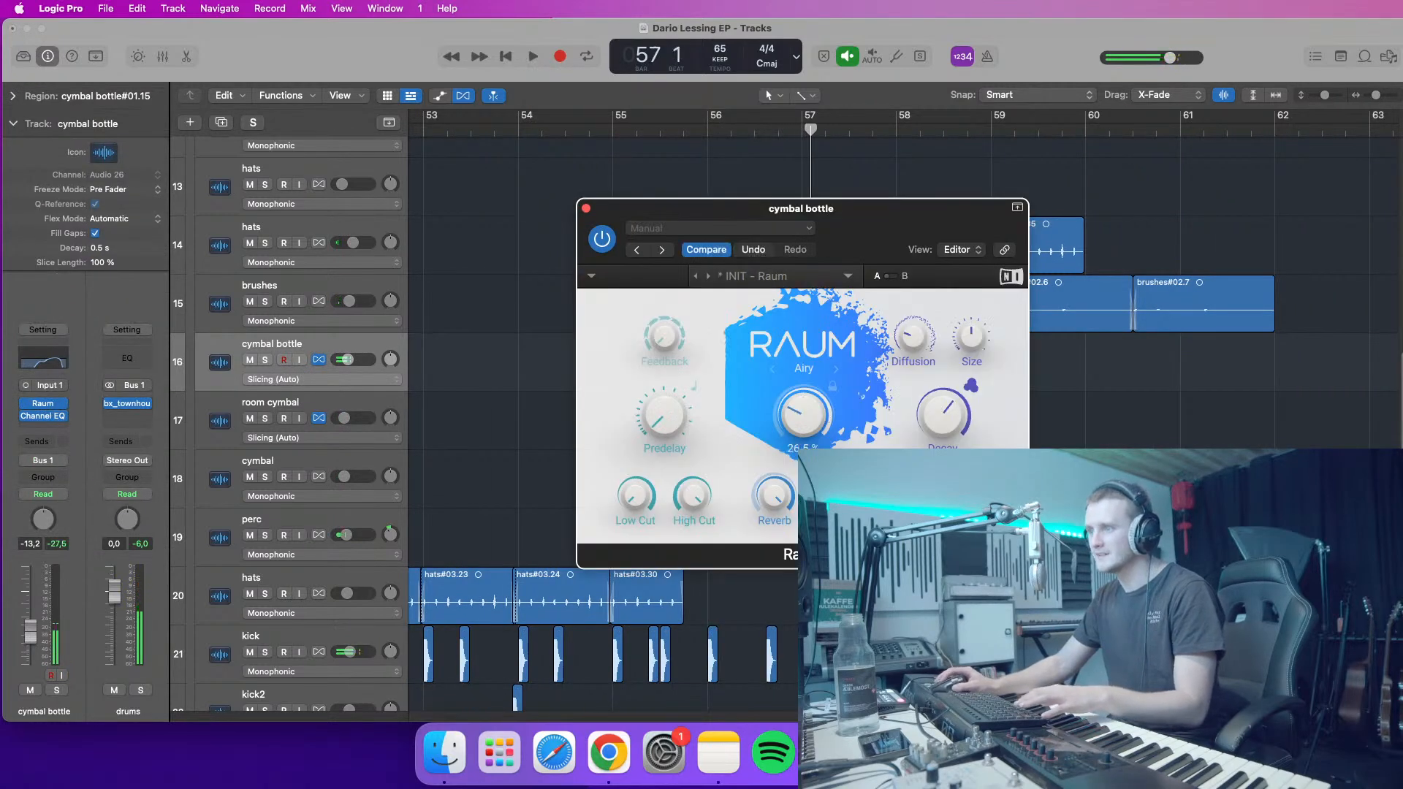
mouse_move(813, 234)
mouse_down()
mouse_move(986, 187)
mouse_move(472, 164)
mouse_up()
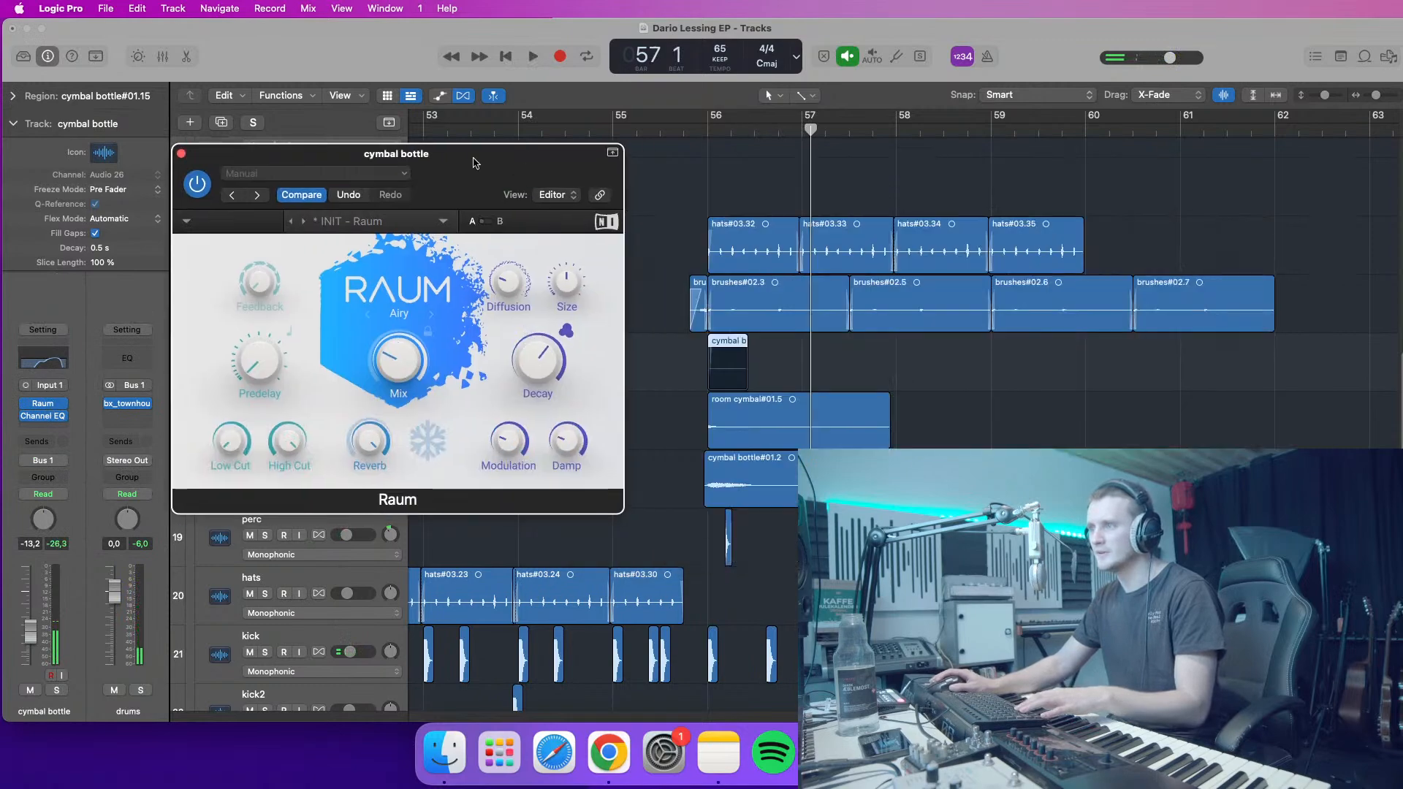
click(709, 136)
key(space)
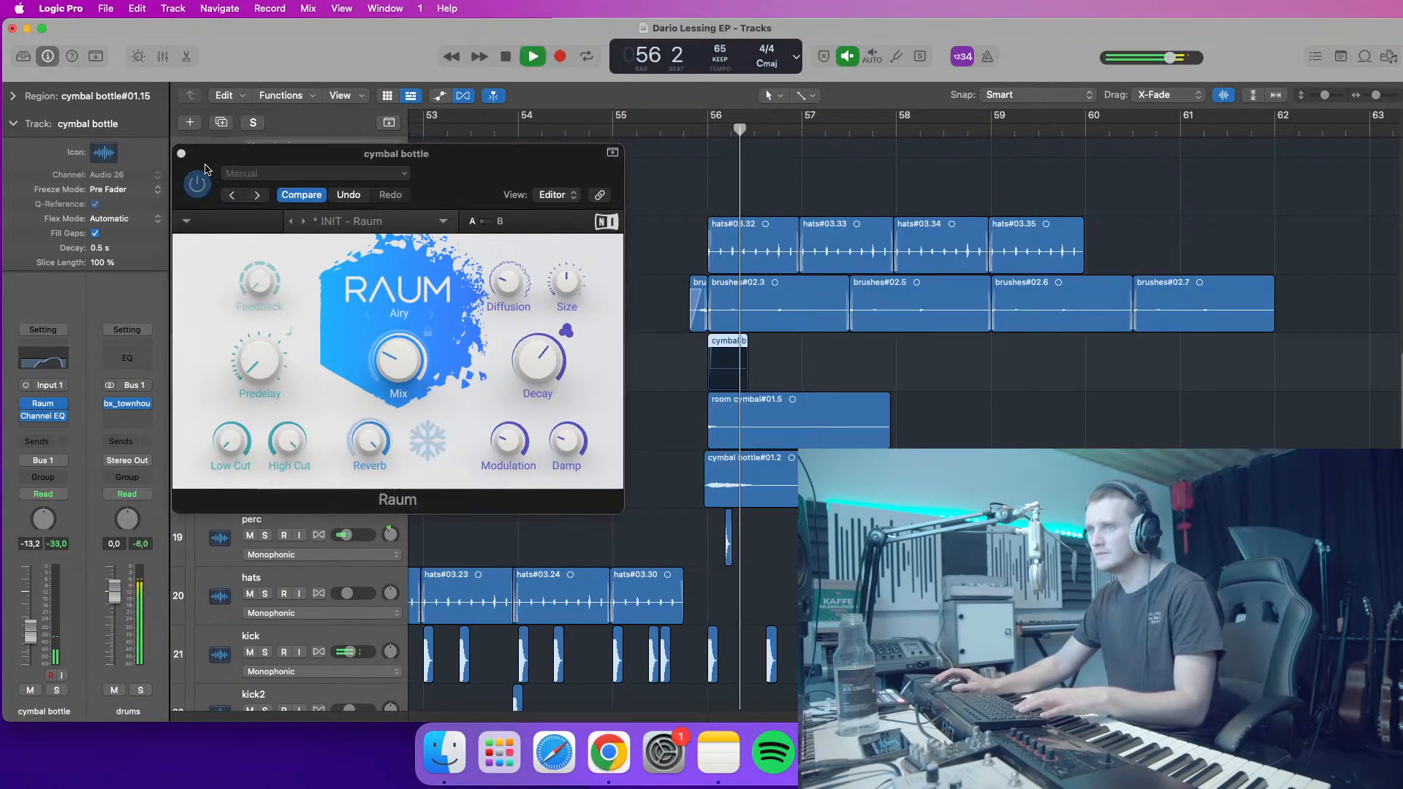
click(182, 157)
key(space)
- Play the full arrangement before bar 56 and around bar 44 to judge where another cymbal hit fits
drag(1325, 95, 1276, 120)
drag(596, 123, 553, 122)
key(space)
drag(1376, 97, 1374, 96)
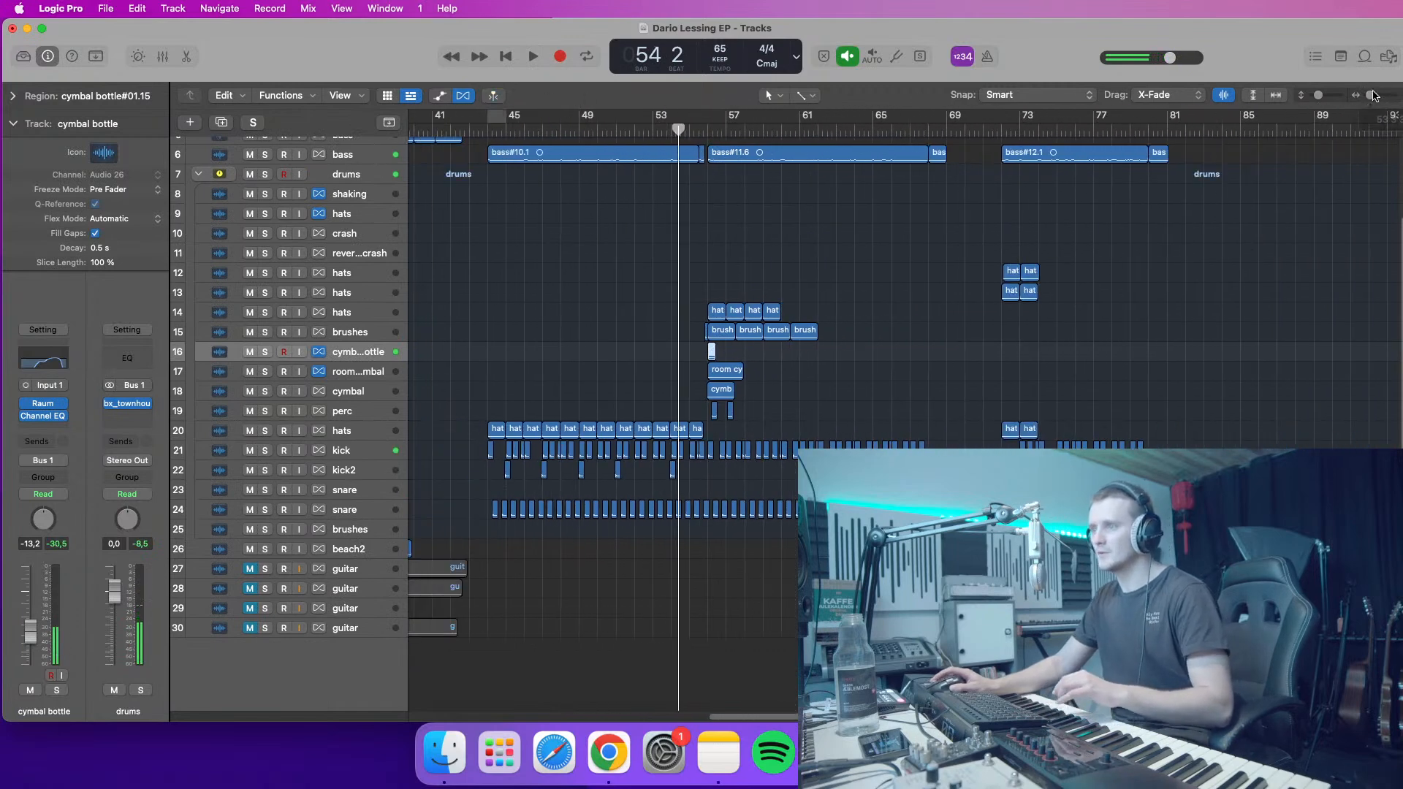
scroll(649, 185, left, 3)
click(569, 139)
key(space)
key(space)
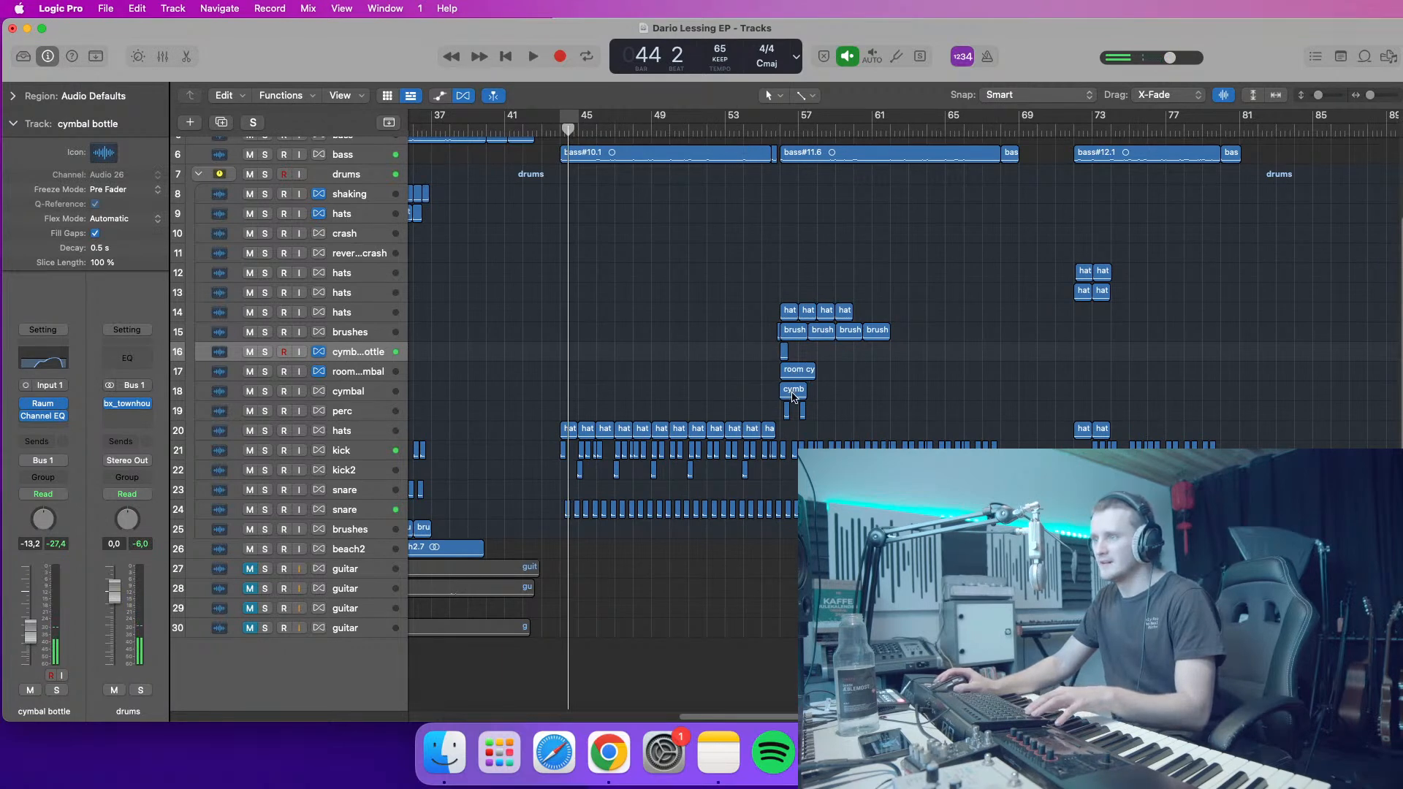
- Copy the room cymbal region from bar 56 to bar 44 on its track and play the lead-in to it
drag(796, 378, 574, 381)
click(556, 134)
key(space)
click(560, 132)
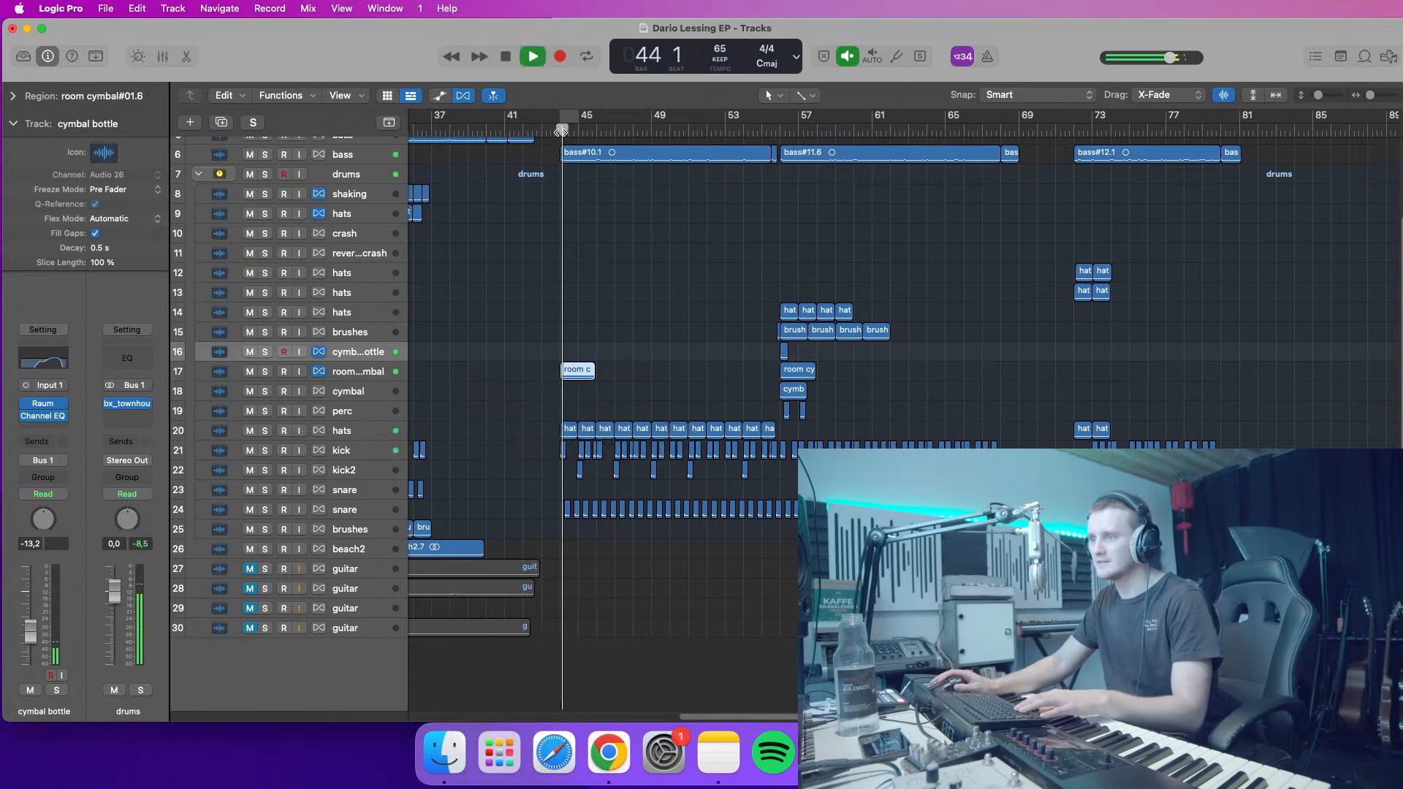
click(557, 134)
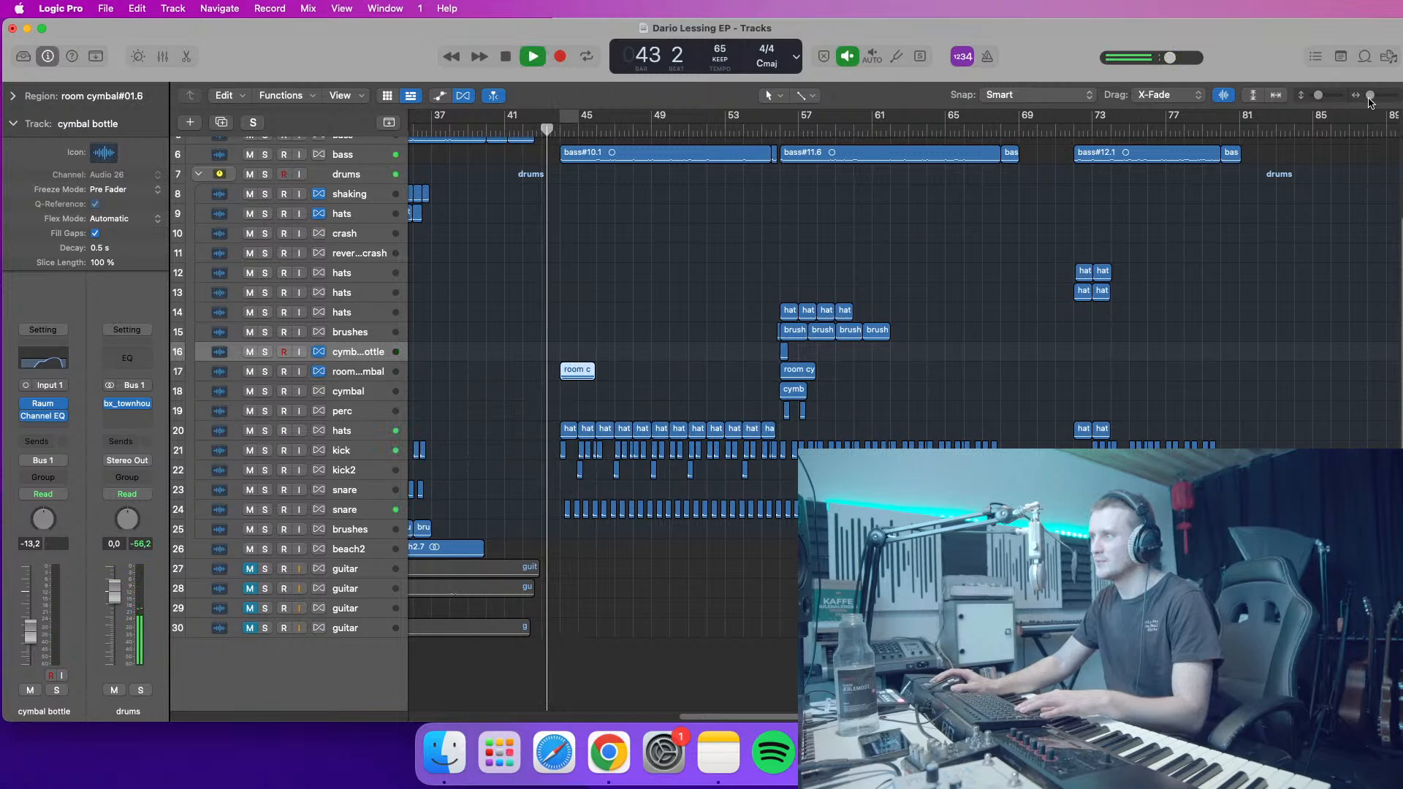
- Delete the copied room cymbal region at bar 44 and play the section from there without it
drag(1369, 99, 1381, 97)
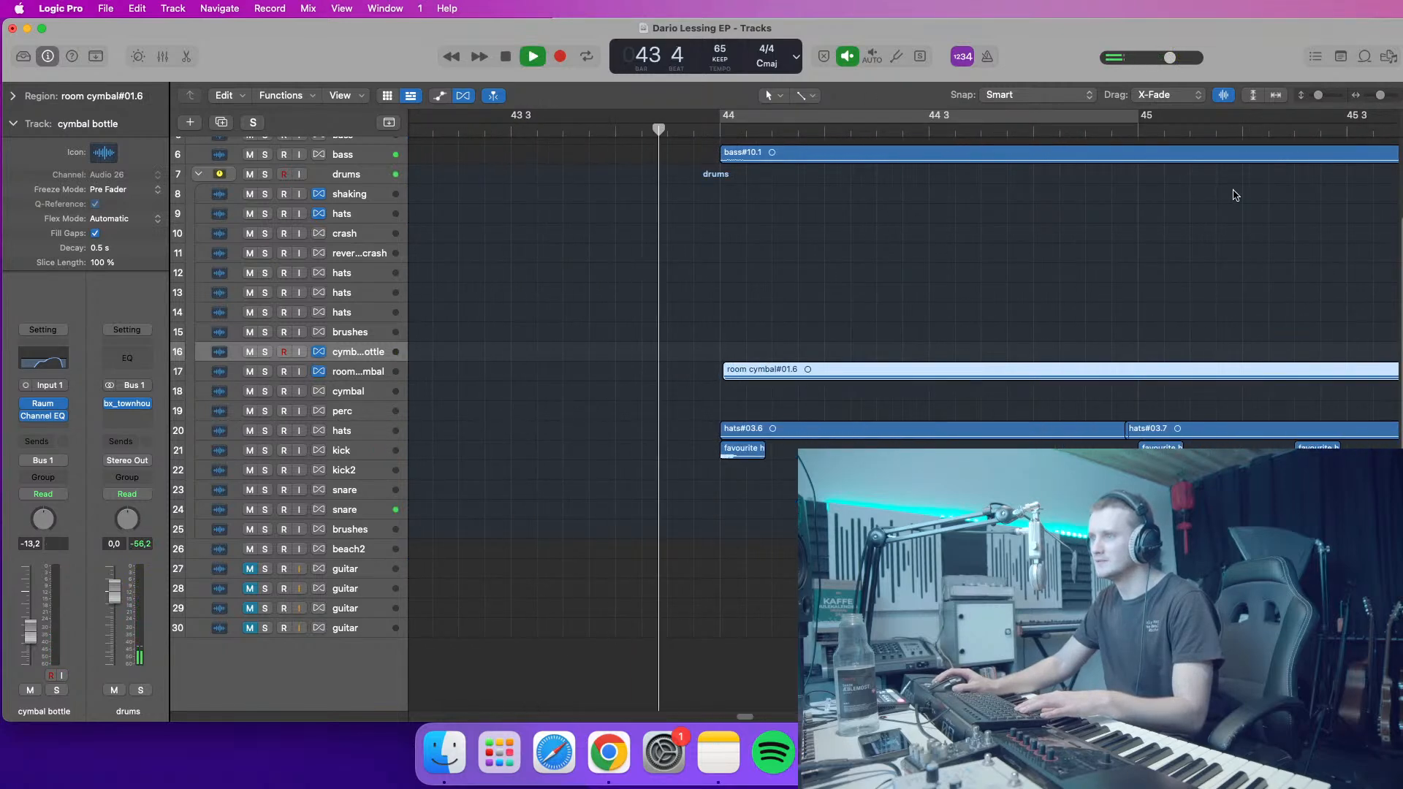
key(space)
click(1106, 353)
click(1101, 366)
key(Delete)
click(720, 132)
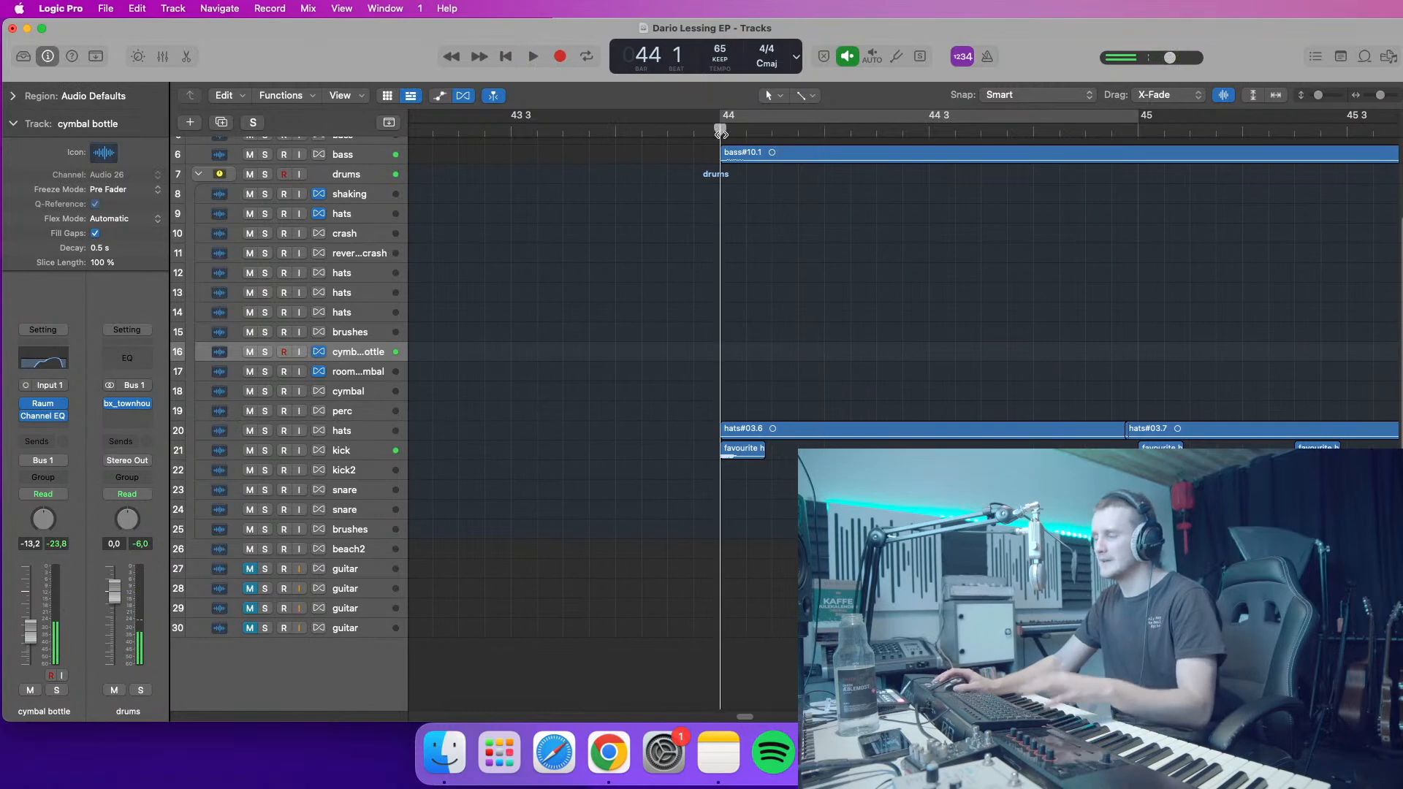
key(space)
- Play the groove at bar 56, copy its four brushes regions to bar 44 on the same track, and play from bar 44
mouse_move(1381, 96)
mouse_down()
mouse_move(1314, 111)
mouse_move(1370, 108)
mouse_up()
key(space)
click(962, 132)
key(space)
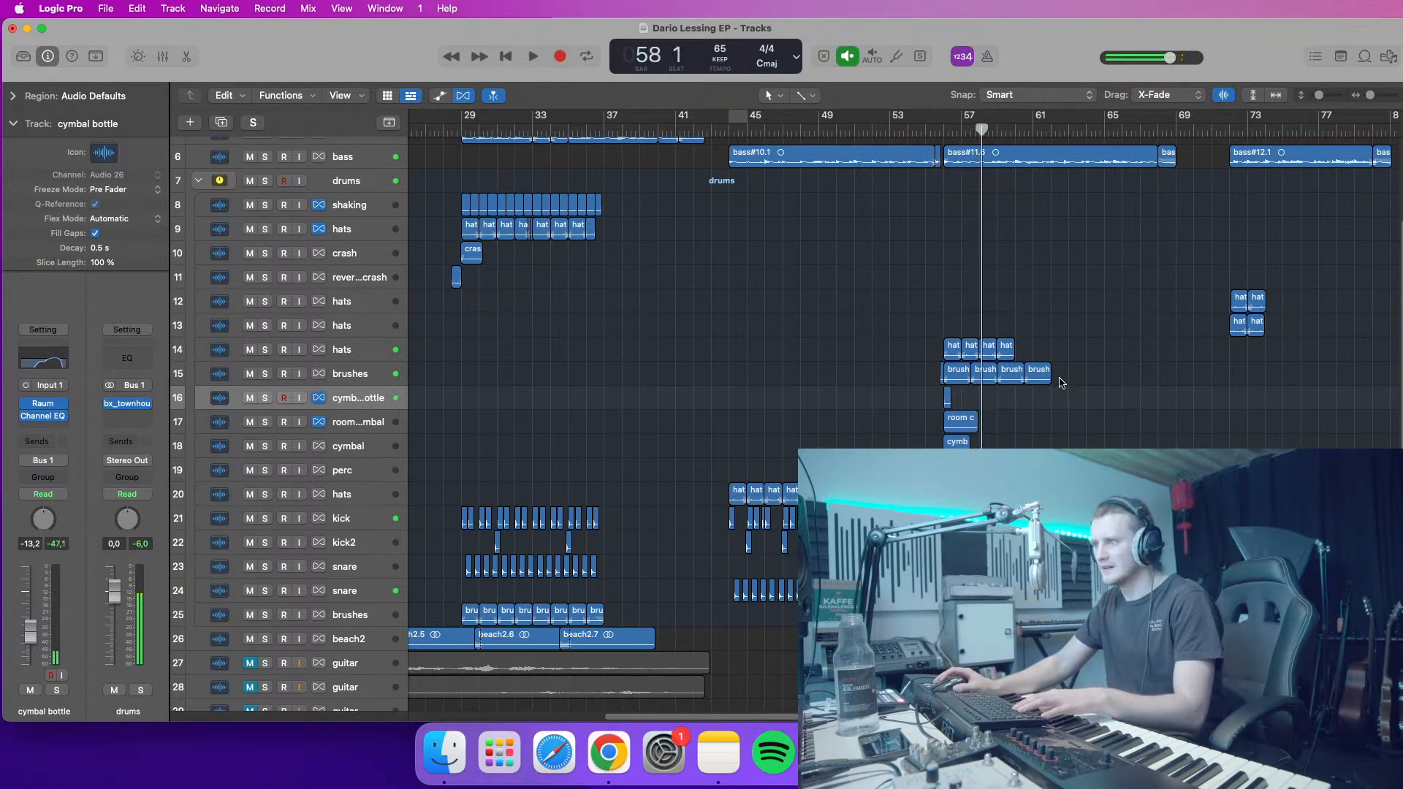
drag(960, 378, 747, 381)
click(731, 130)
key(space)
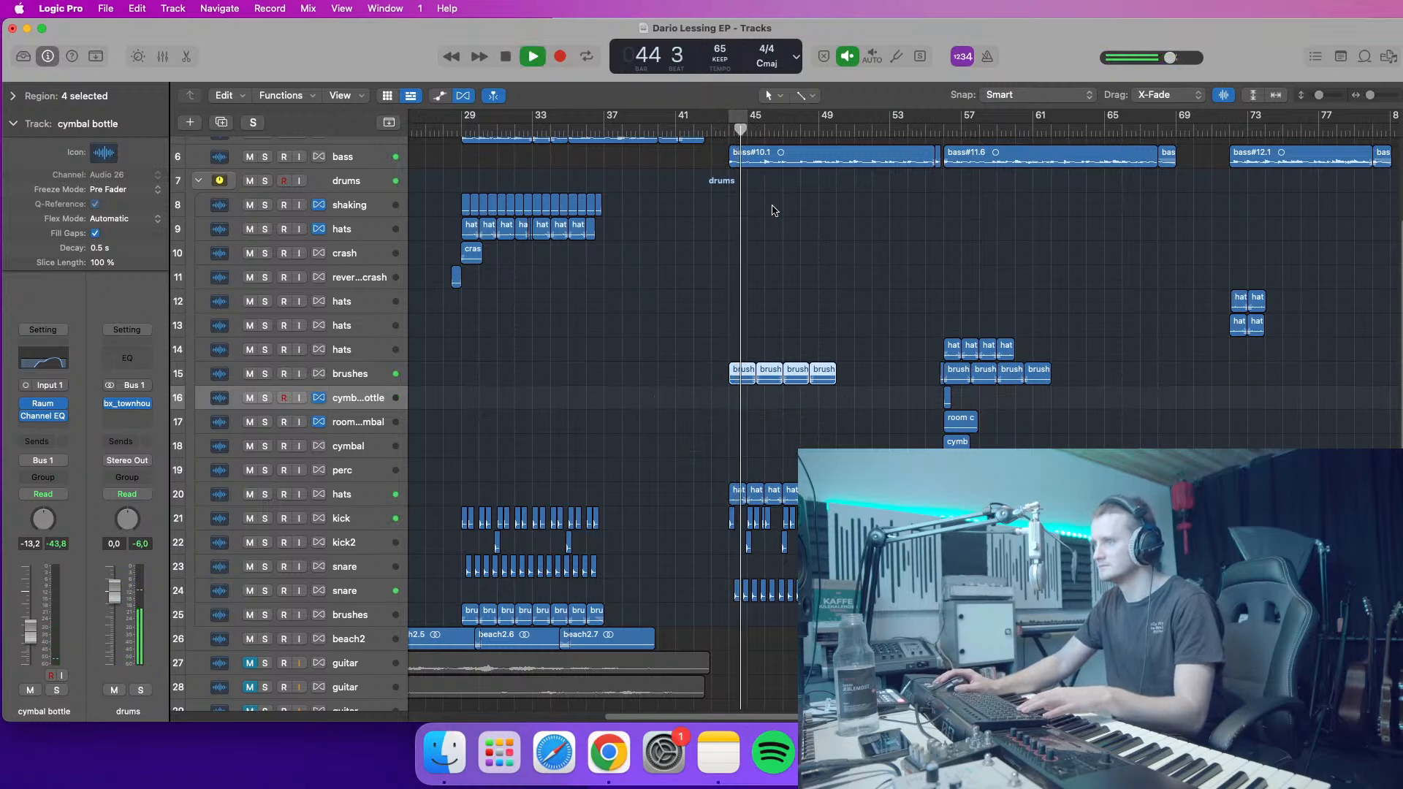
- Mute the hats track above the kick while the brushes play from bar 44
drag(1370, 97, 1374, 97)
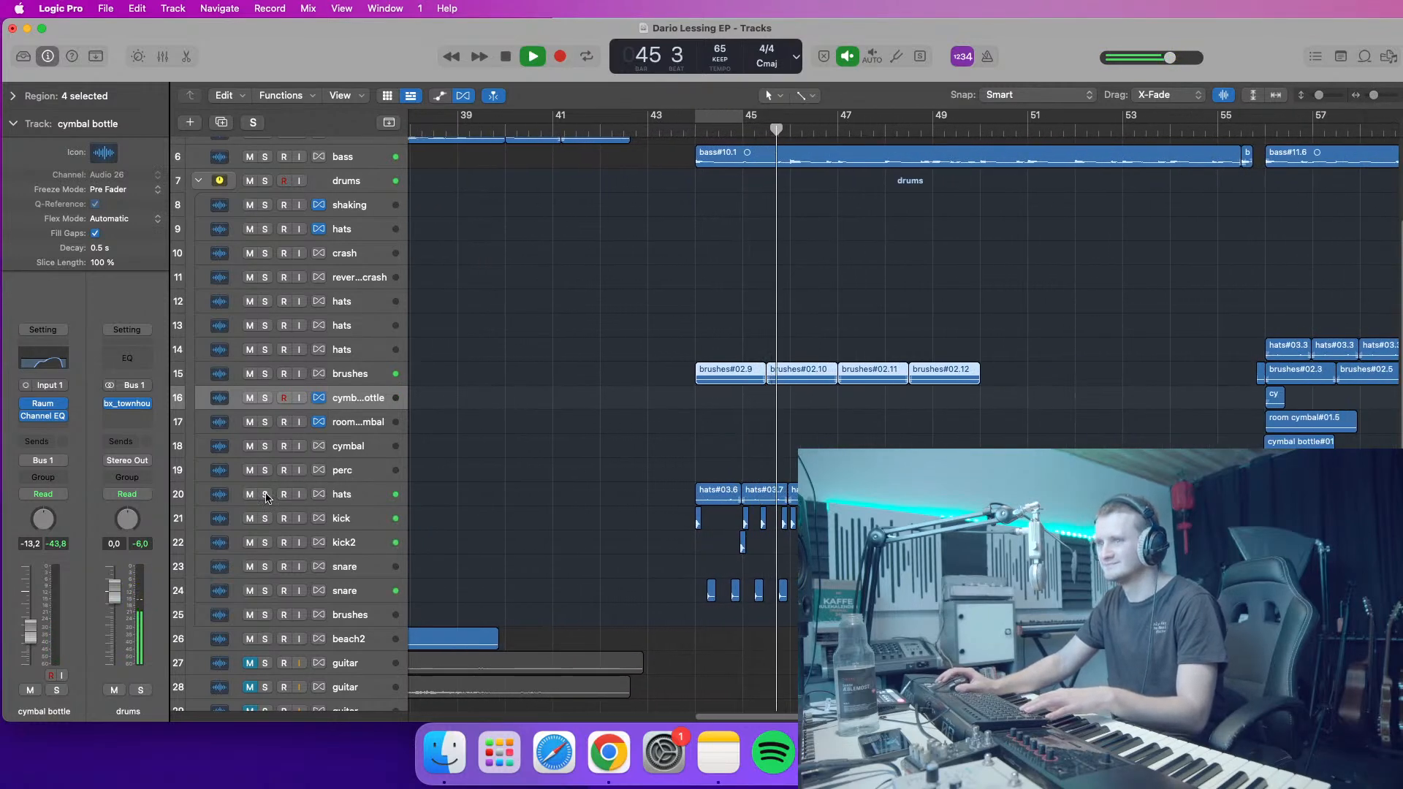
click(248, 495)
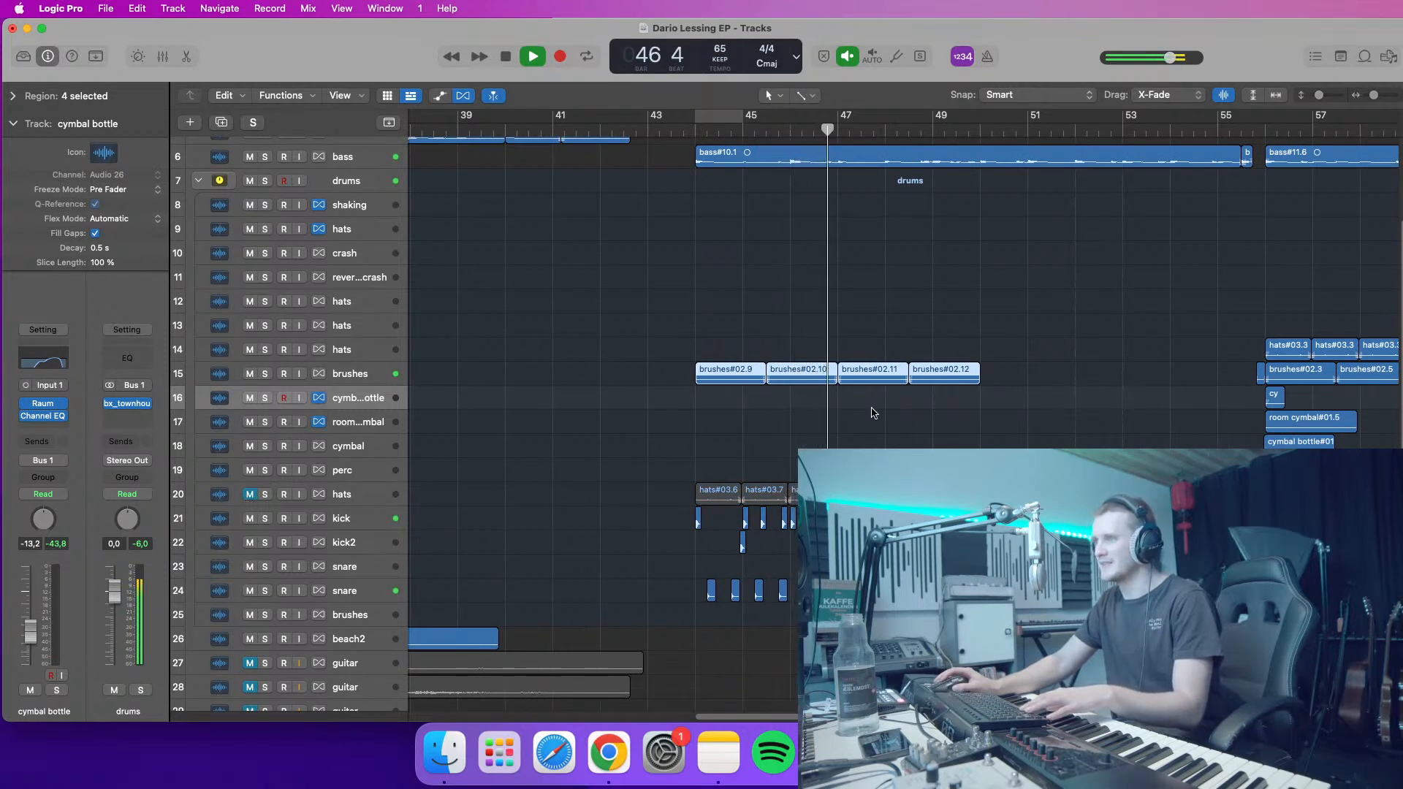
key(space)
- Play the groove around bars 7 to 9 and from bar 44 to compare the two sections
drag(1374, 95, 1354, 110)
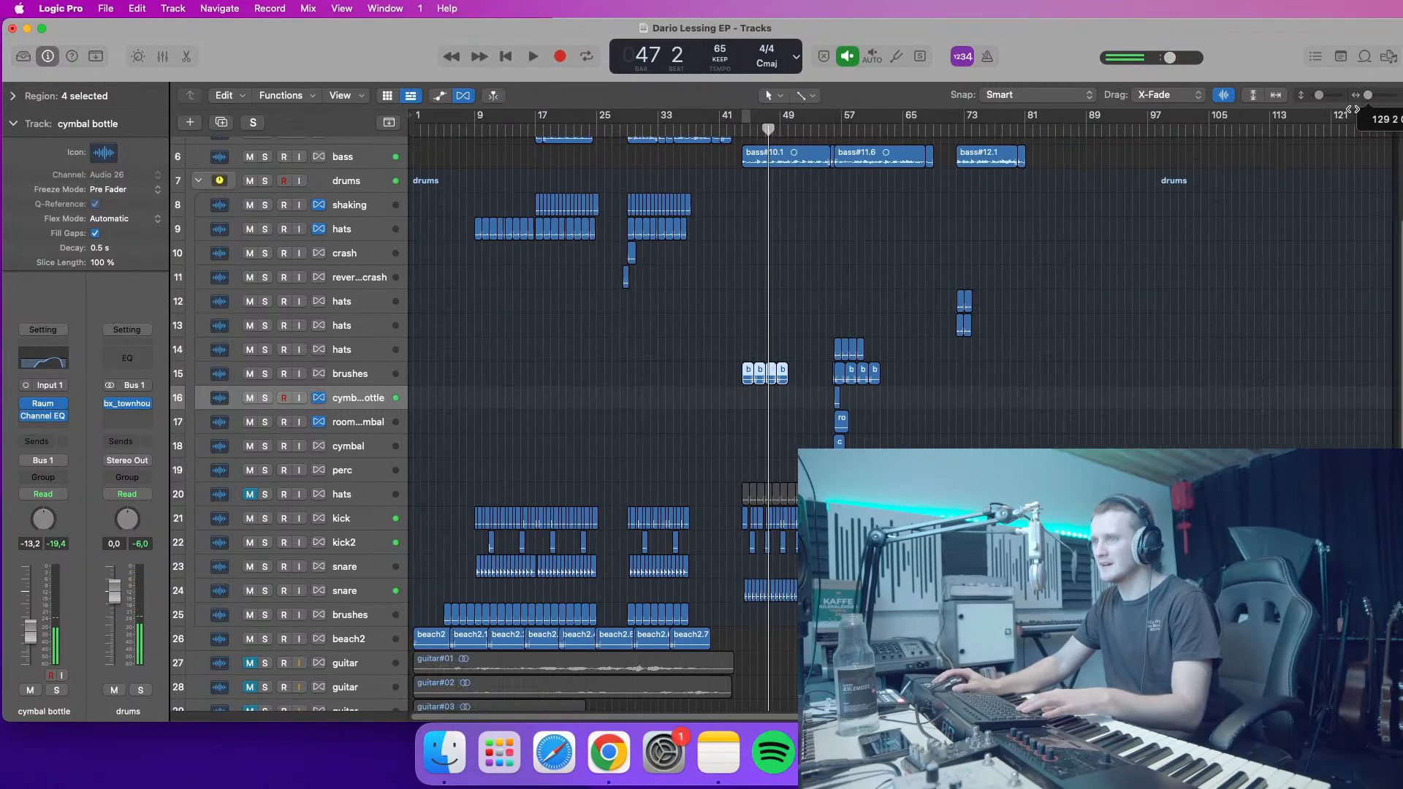
click(475, 130)
key(space)
click(460, 129)
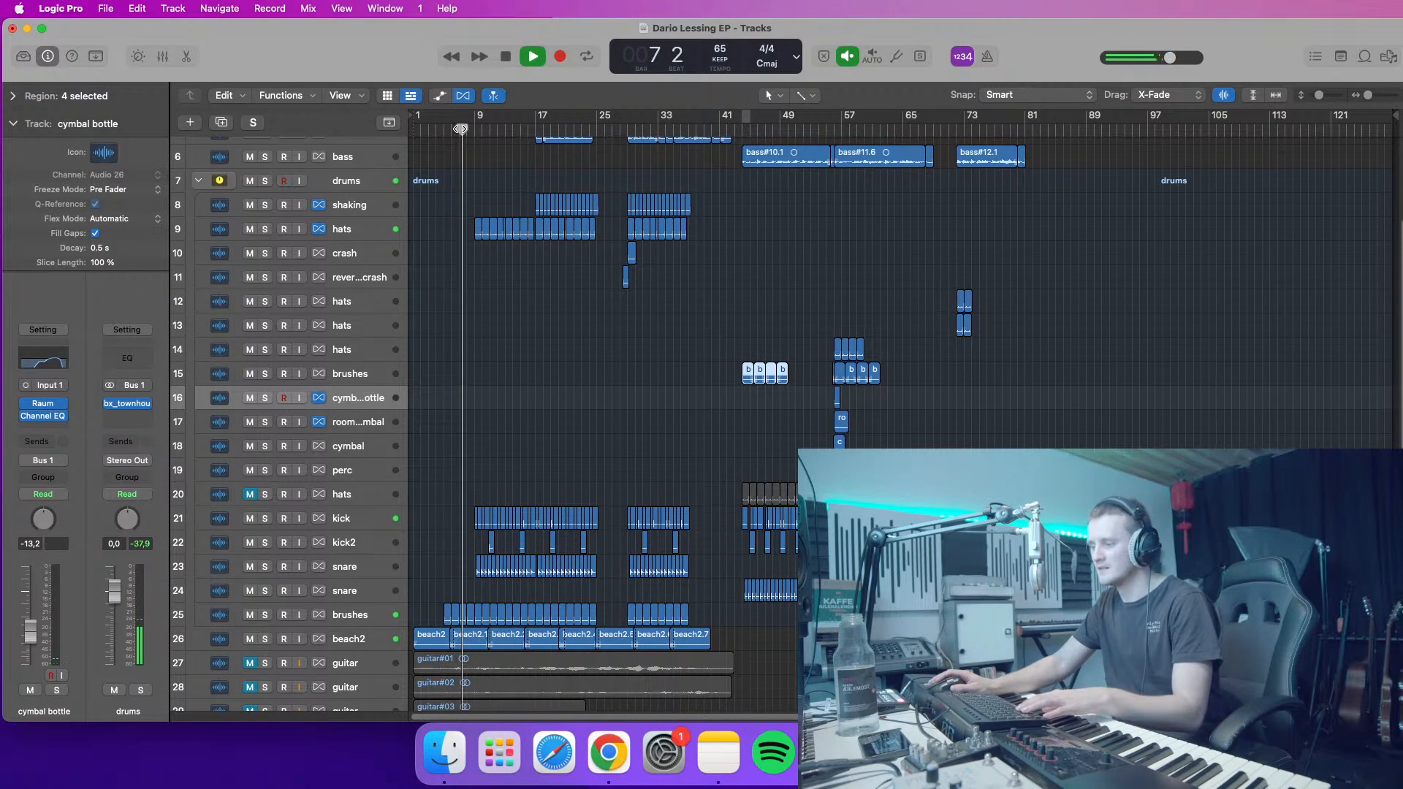
key(space)
click(741, 130)
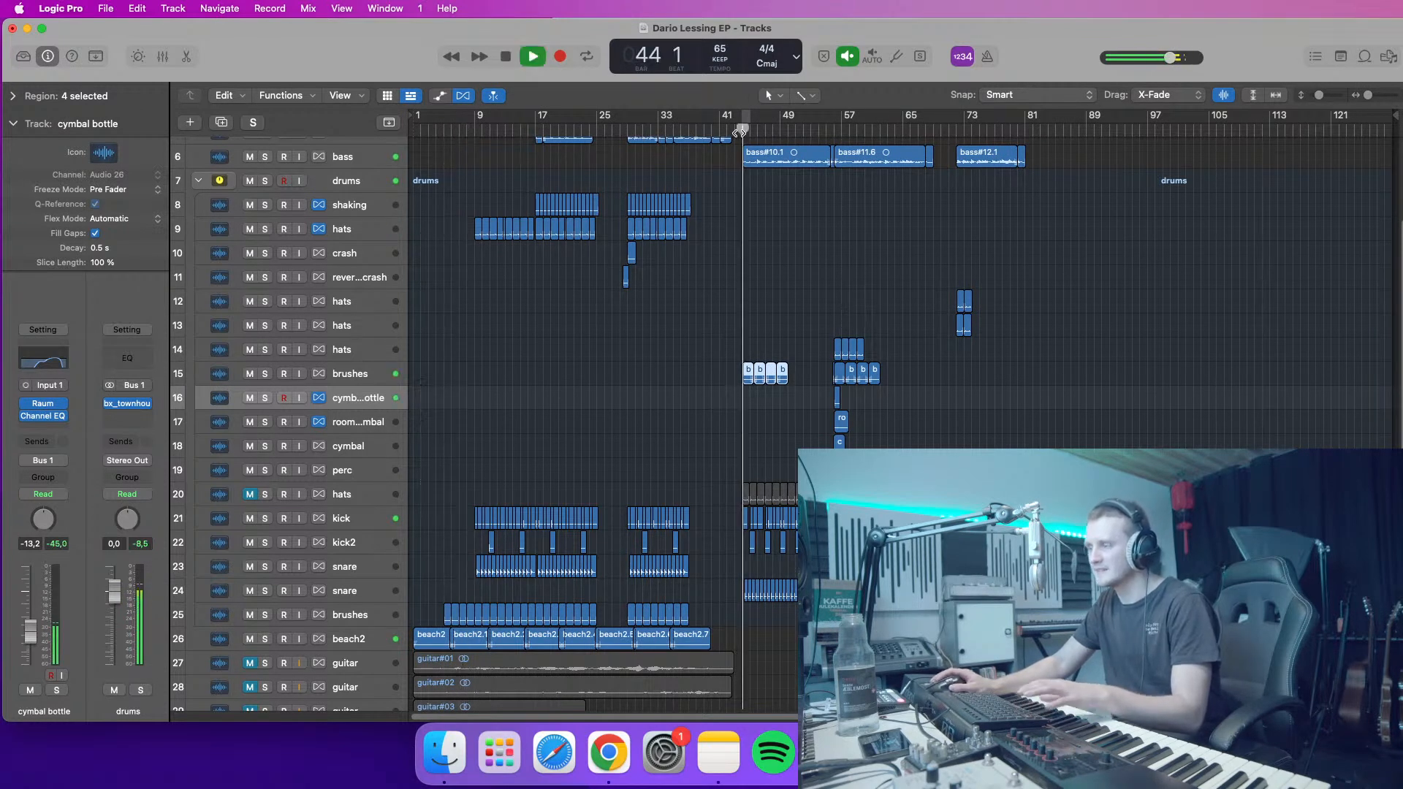
key(space)
- Delete the hats regions between bars 44 and 50 on the muted hats track
drag(1367, 96, 1374, 97)
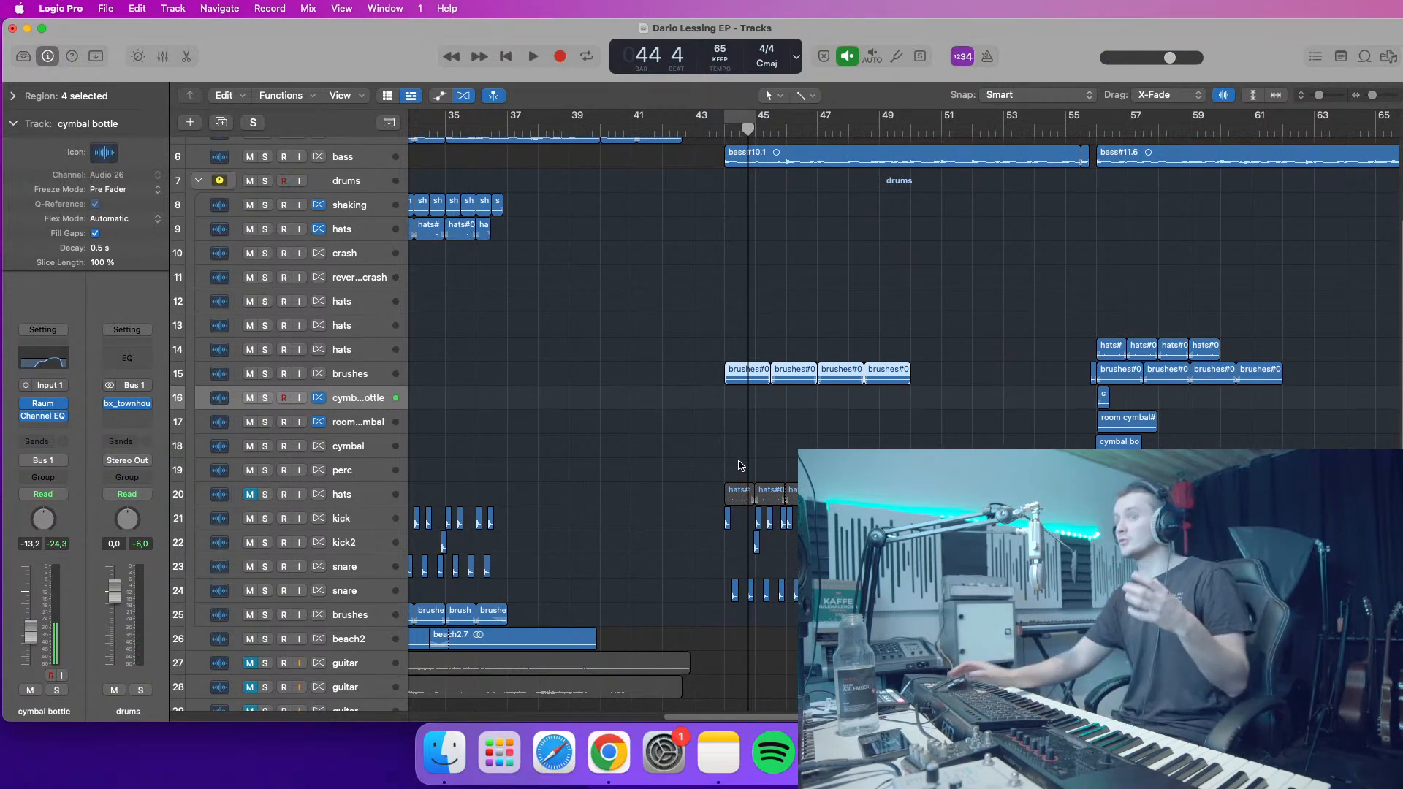
drag(727, 457, 870, 501)
key(Delete)
- Copy the four brushes regions starting at bar 44 to bar 50 and play the transition into them
mouse_move(949, 409)
mouse_down()
mouse_move(749, 368)
mouse_move(928, 377)
mouse_up()
click(914, 129)
key(space)
click(875, 129)
key(space)
scroll(1162, 241, up, 3)
drag(1320, 95, 1319, 107)
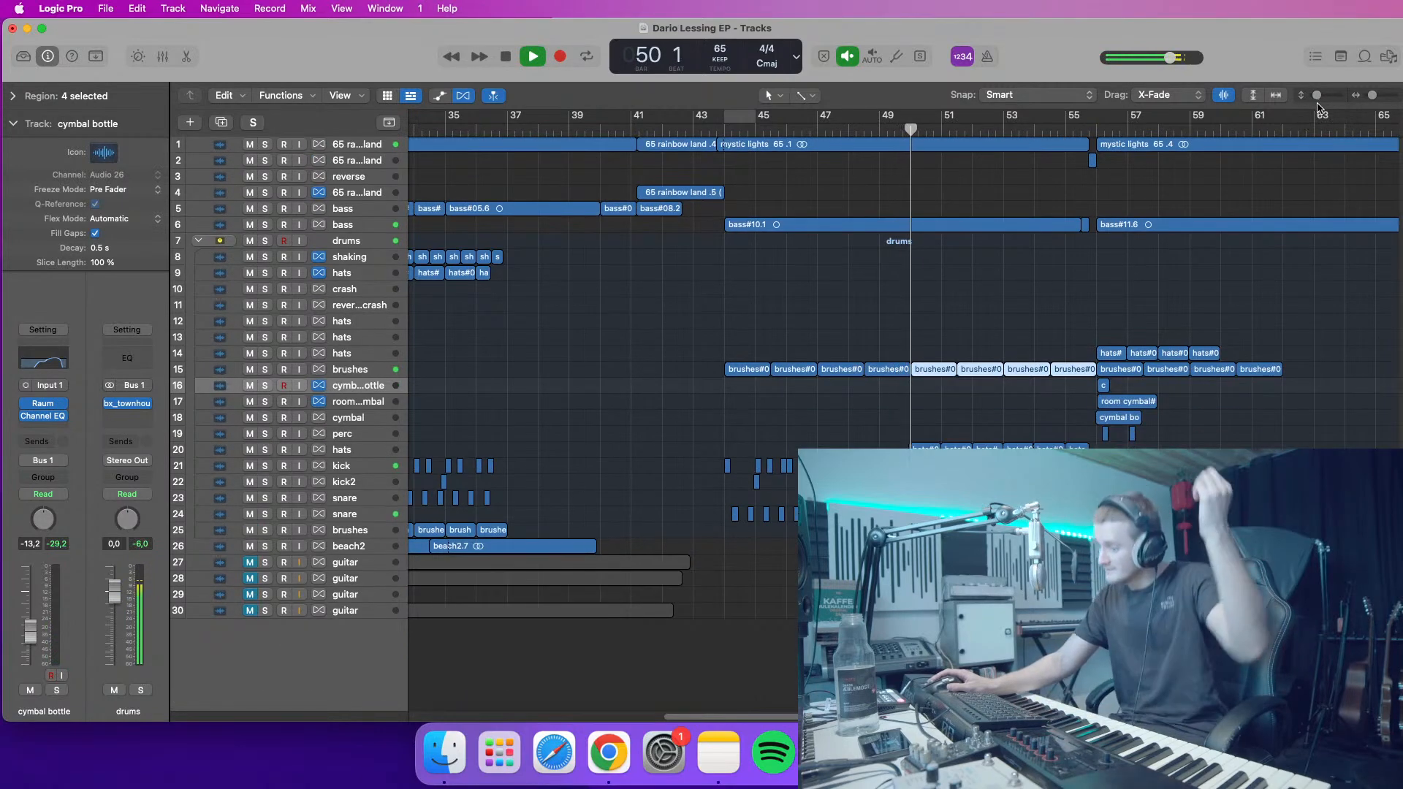
- Play the end of bar 49 into bar 50 repeatedly to judge how the brushes lead into the hats
click(896, 129)
mouse_move(1378, 96)
mouse_down()
mouse_move(1320, 95)
mouse_move(1379, 96)
mouse_up()
click(890, 124)
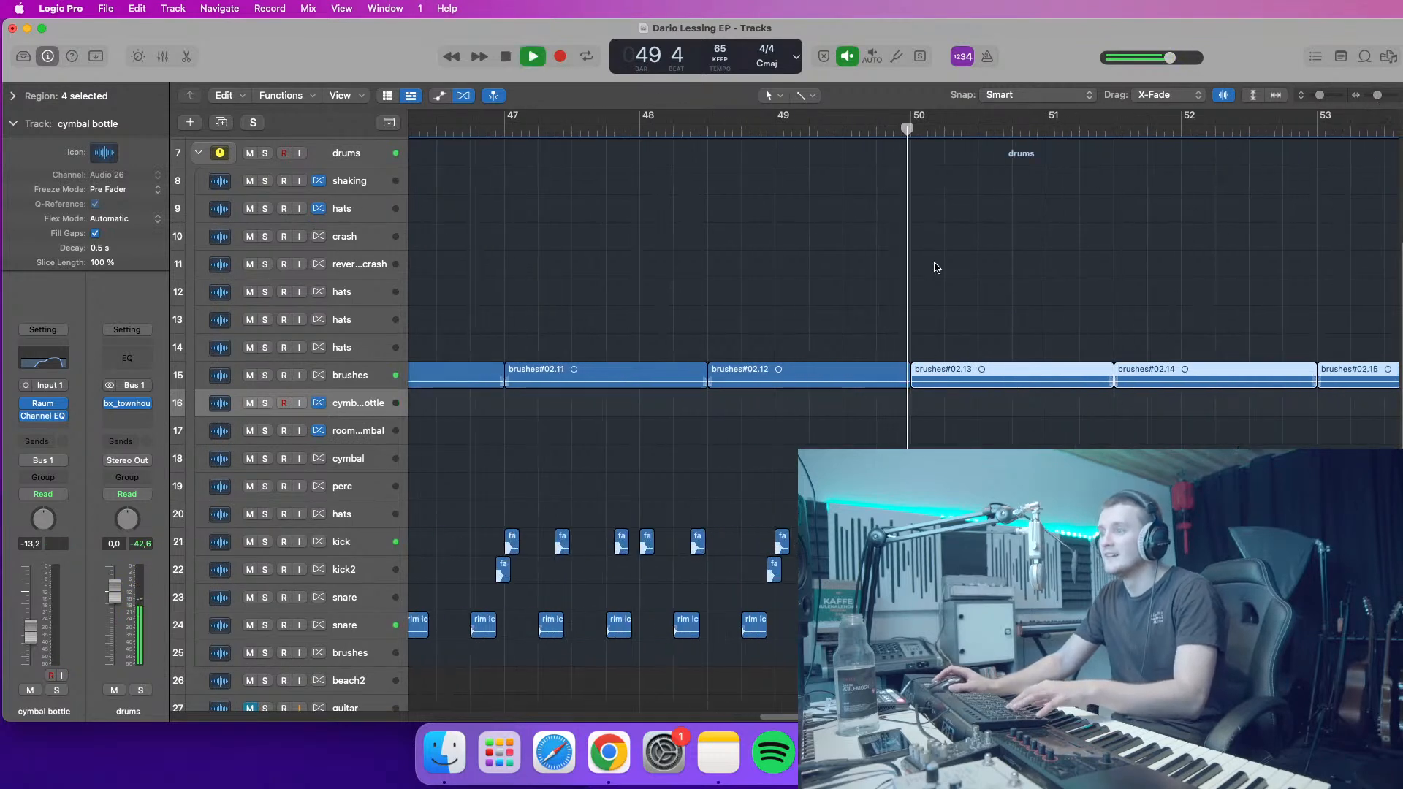
click(840, 132)
drag(1320, 96, 1324, 97)
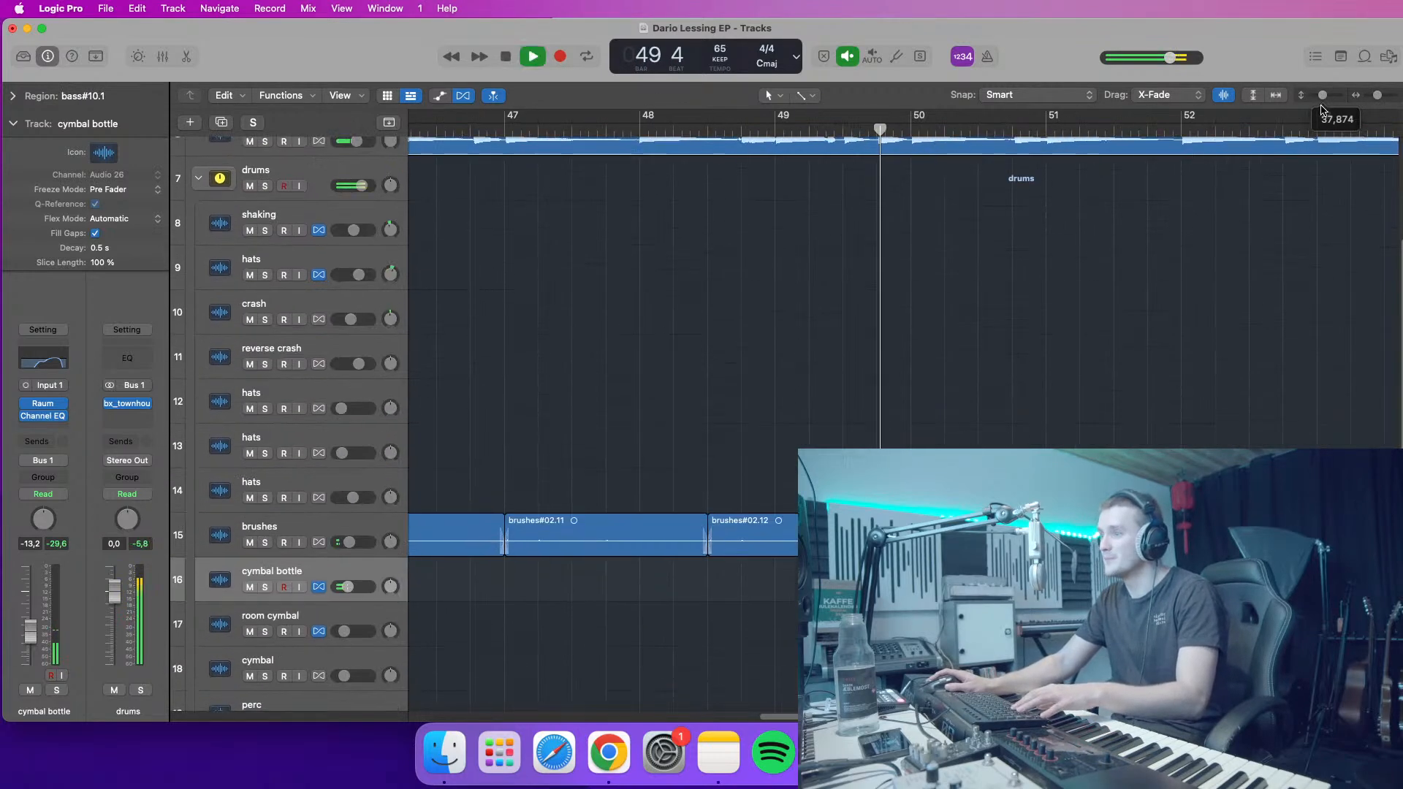
scroll(903, 424, down, 3)
key(space)
click(819, 131)
key(space)
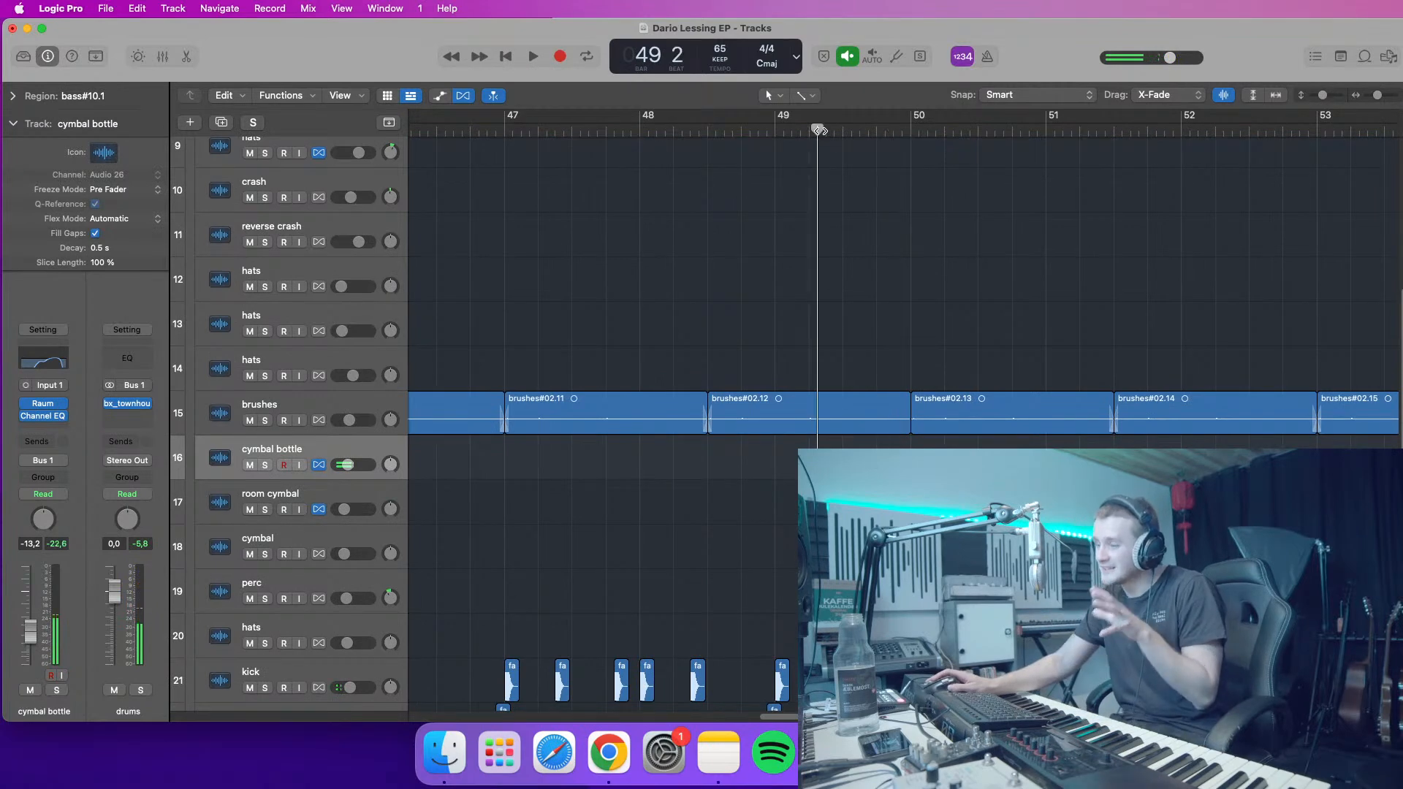
- Try to split the brushes region at beat 4 of bar 49 and reverse the short piece before bar 50
scroll(870, 241, down, 1)
key(space)
key(super+t)
click(903, 382)
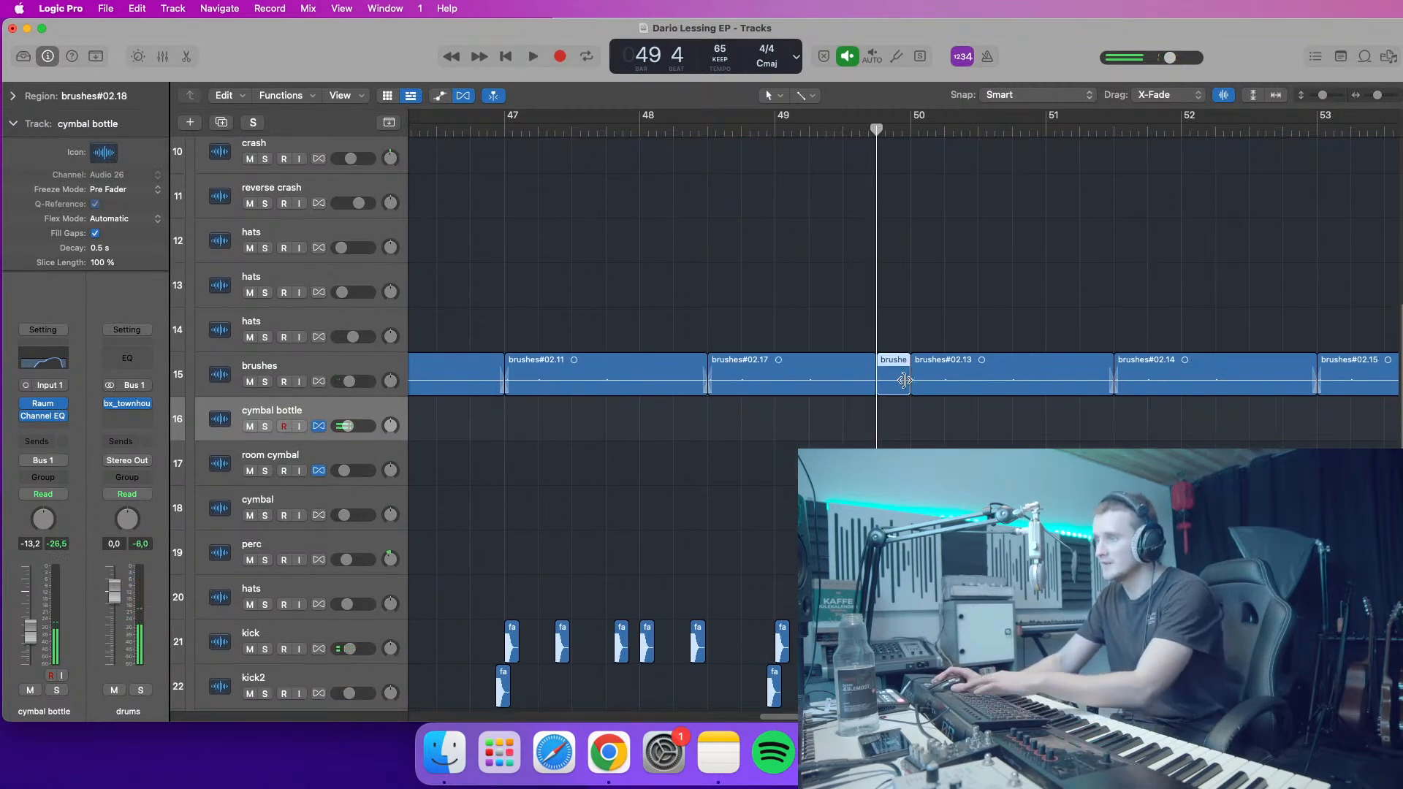
click(14, 95)
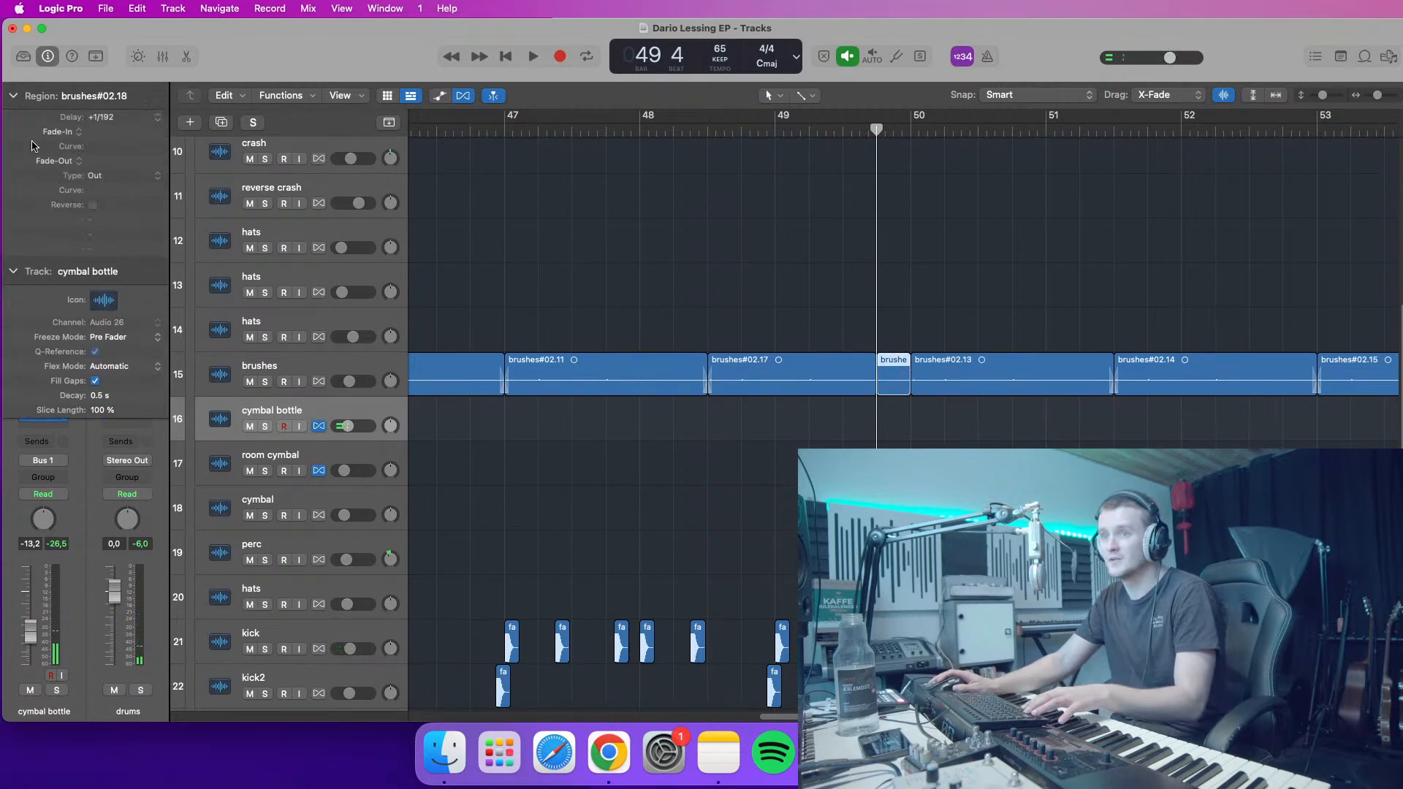
click(820, 130)
key(space)
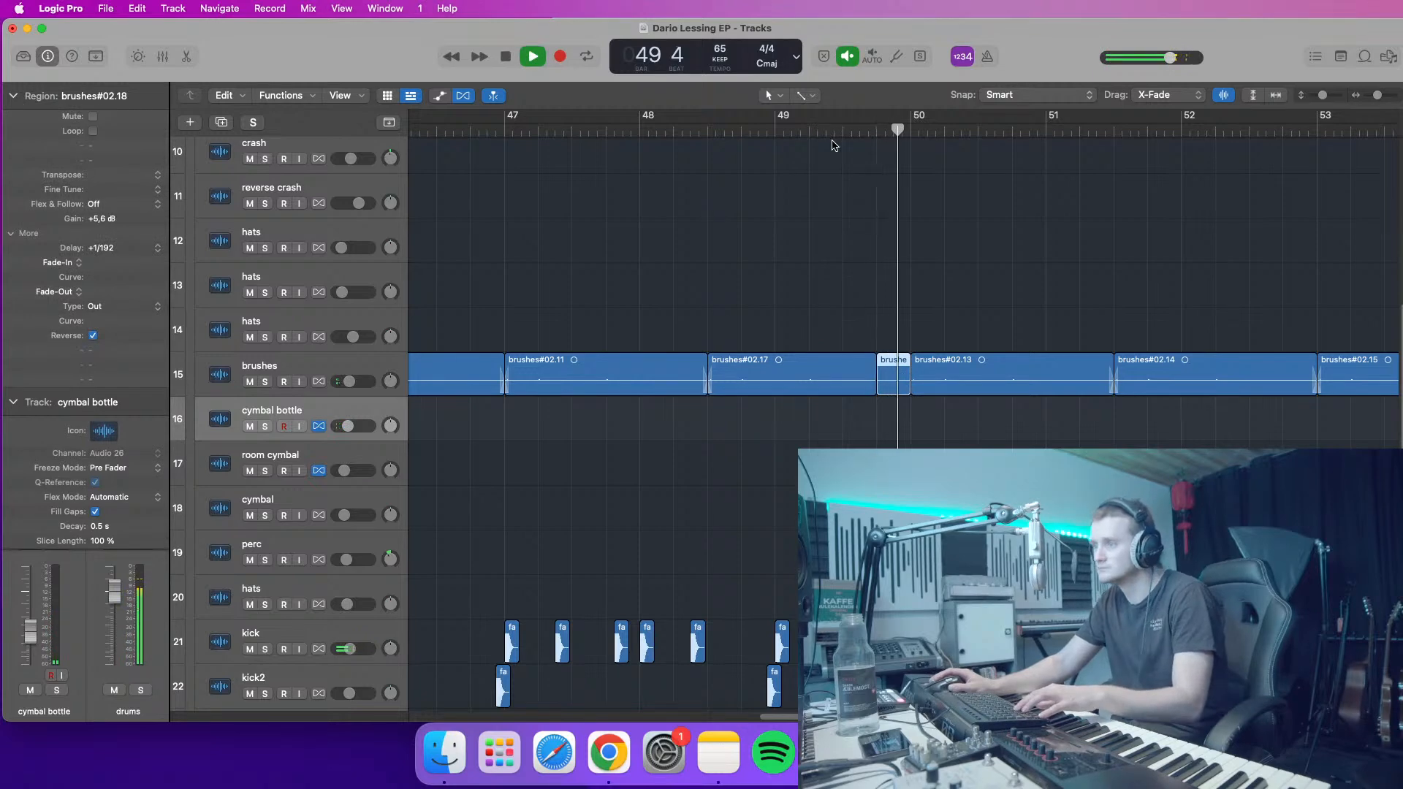
key(space)
key(super+z)
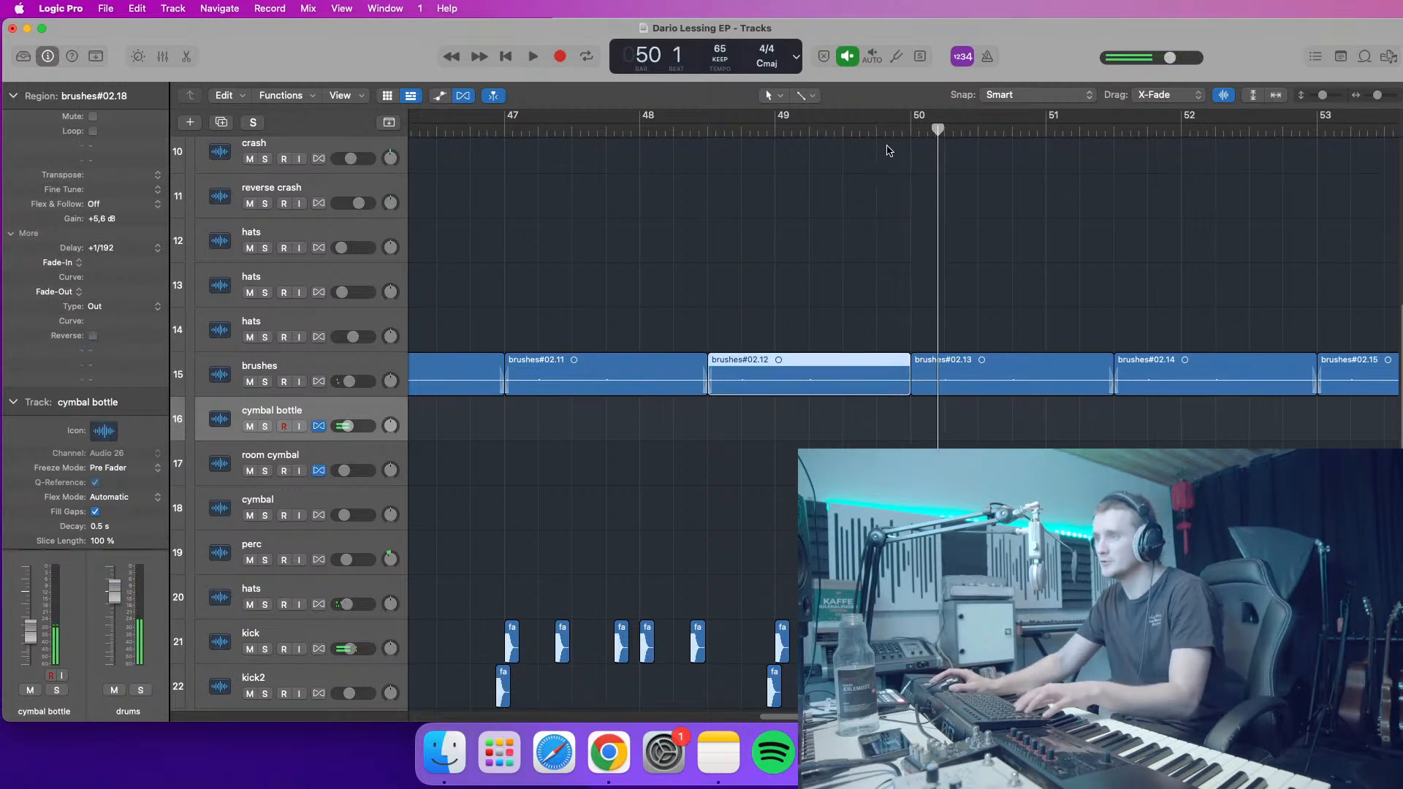
- Split the brushes region at beat 4 of bar 49, delete the short piece before bar 50, and play the gap
click(877, 132)
key(super+t)
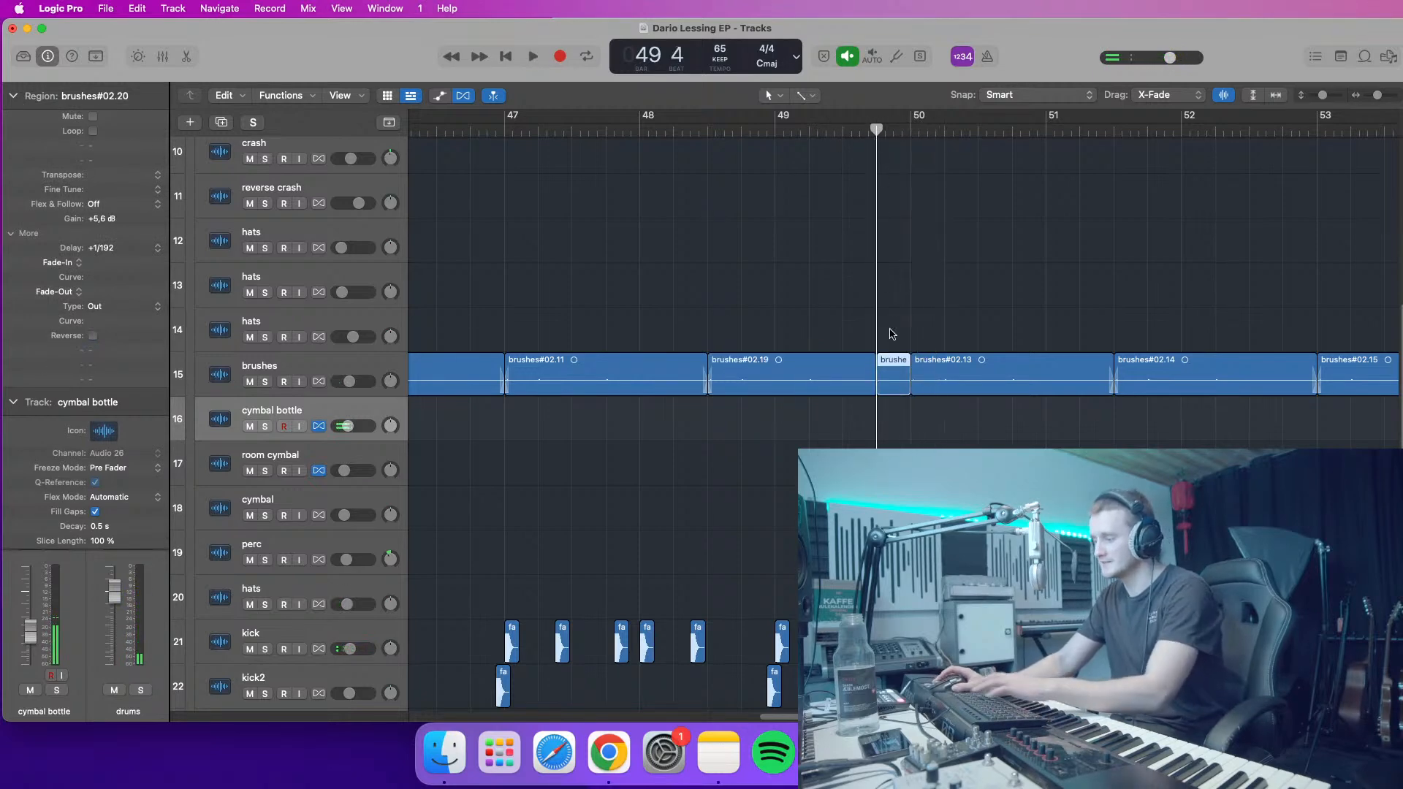
key(Delete)
click(842, 129)
key(space)
scroll(850, 226, down, 2)
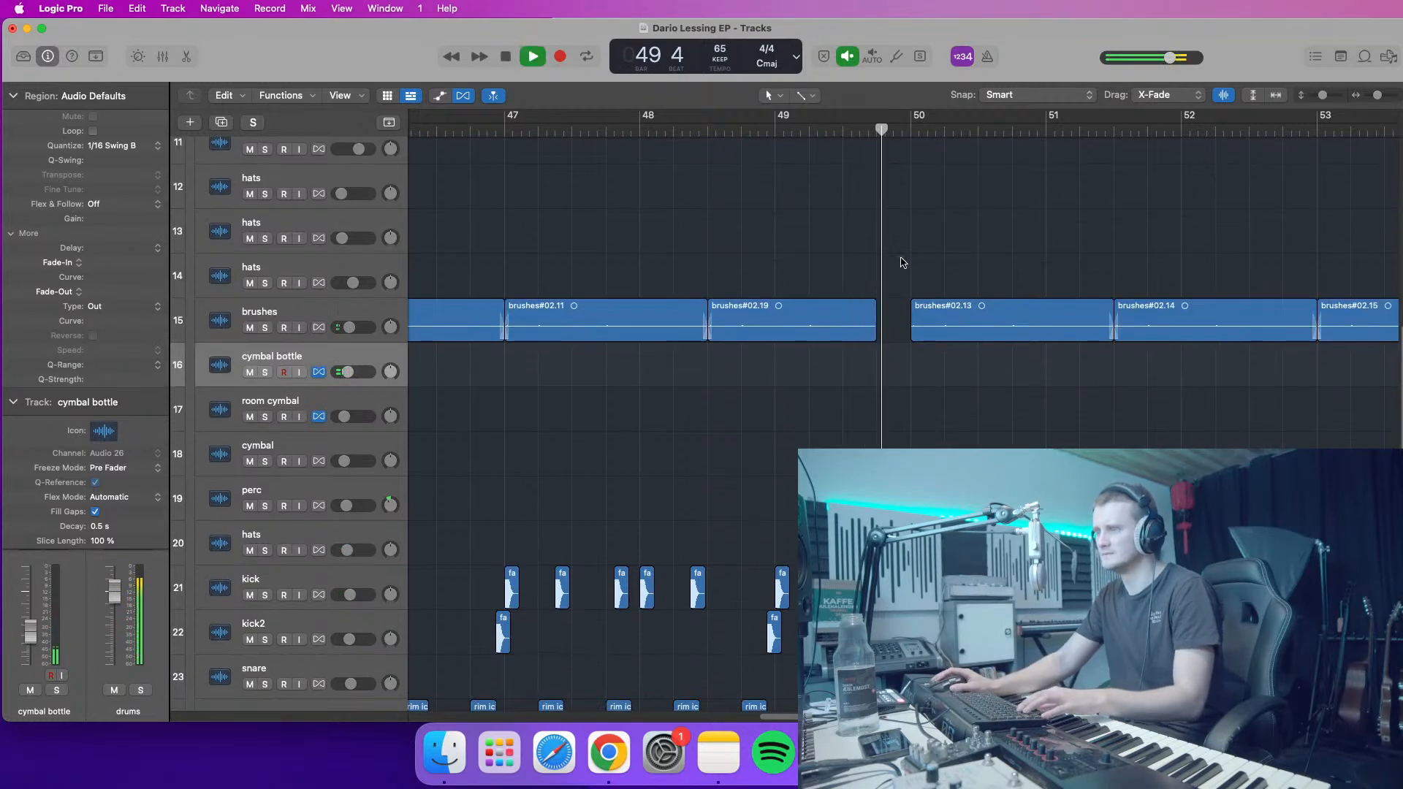
key(space)
key(space)
scroll(864, 375, down, 4)
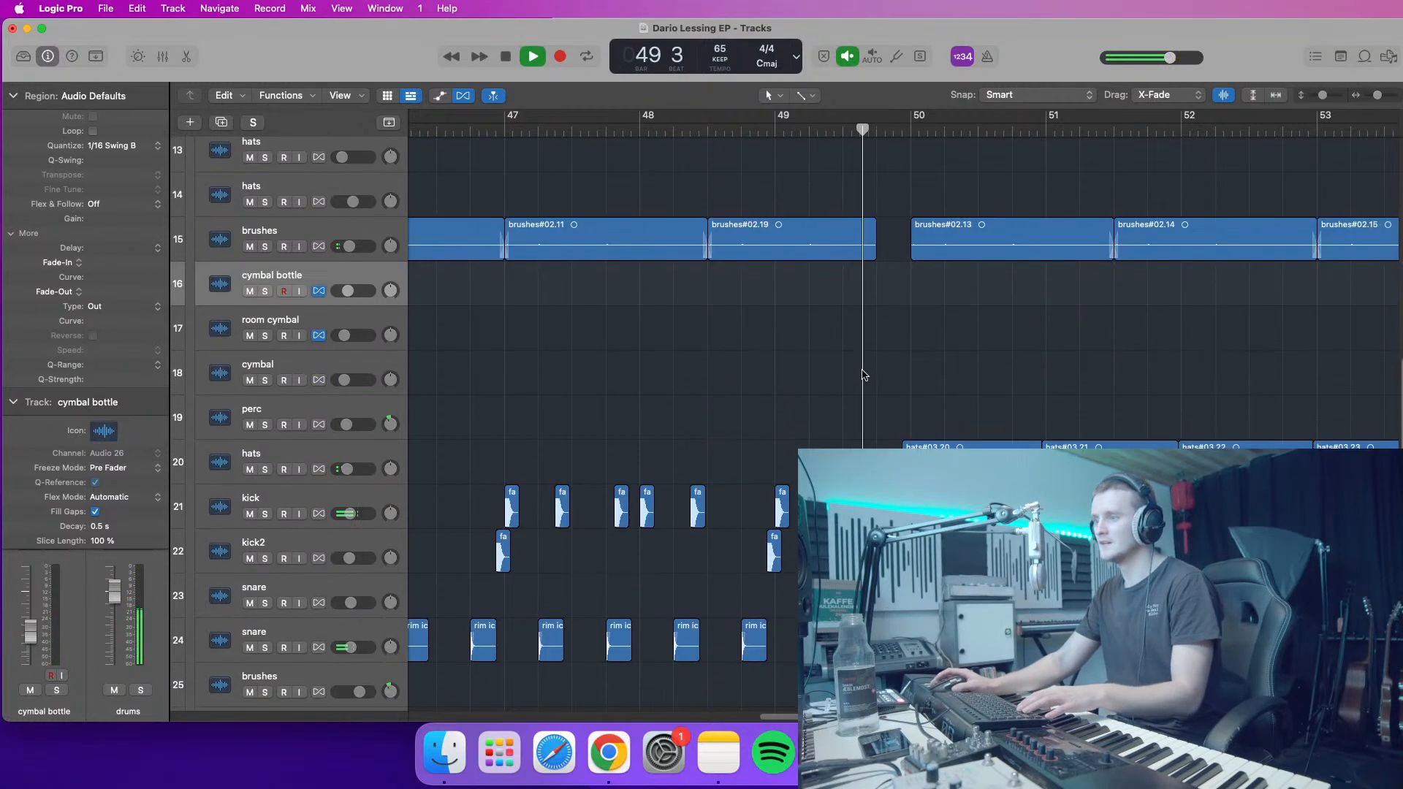
key(space)
- Add a fade-out of 59 to the brushes region ending before bar 50 and play the transition
click(873, 251)
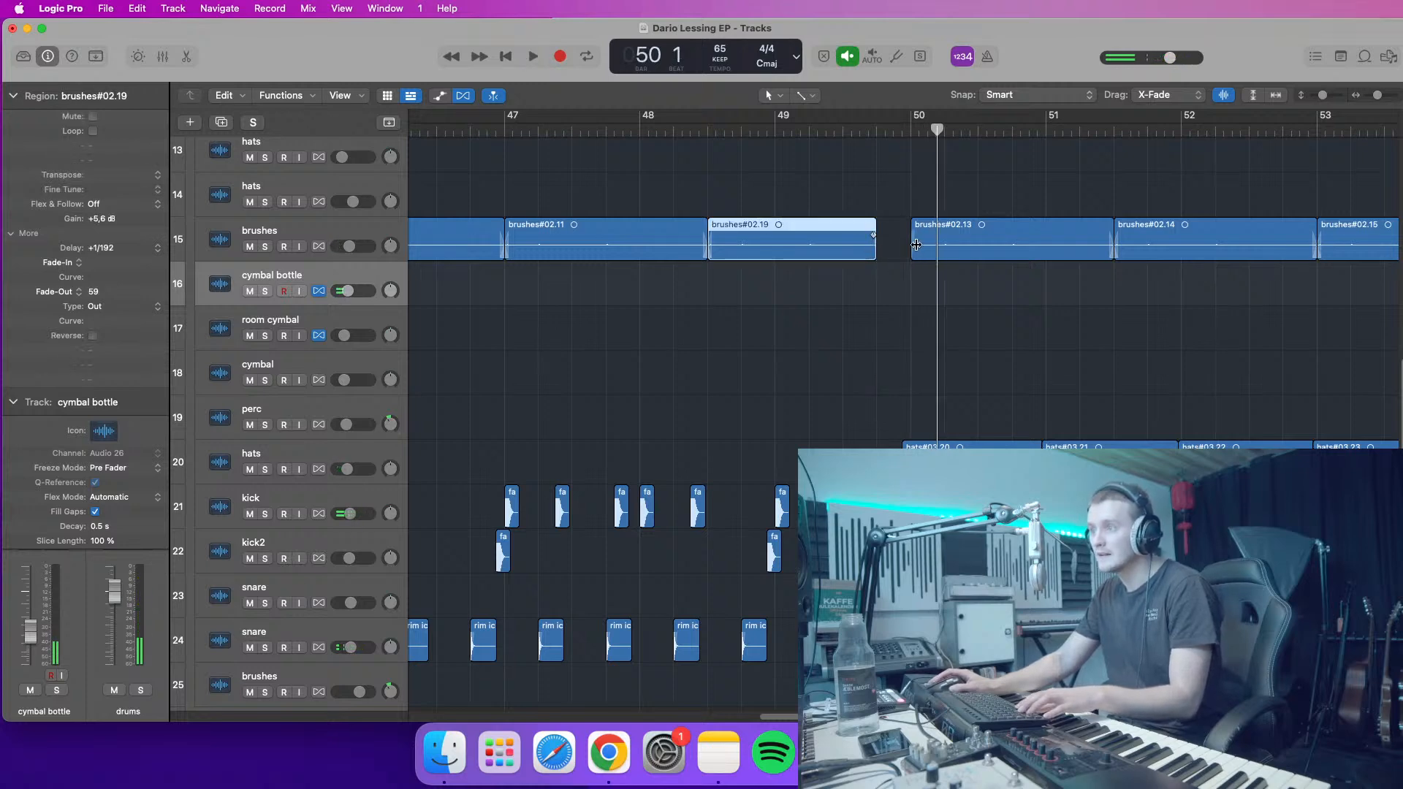
click(840, 127)
key(space)
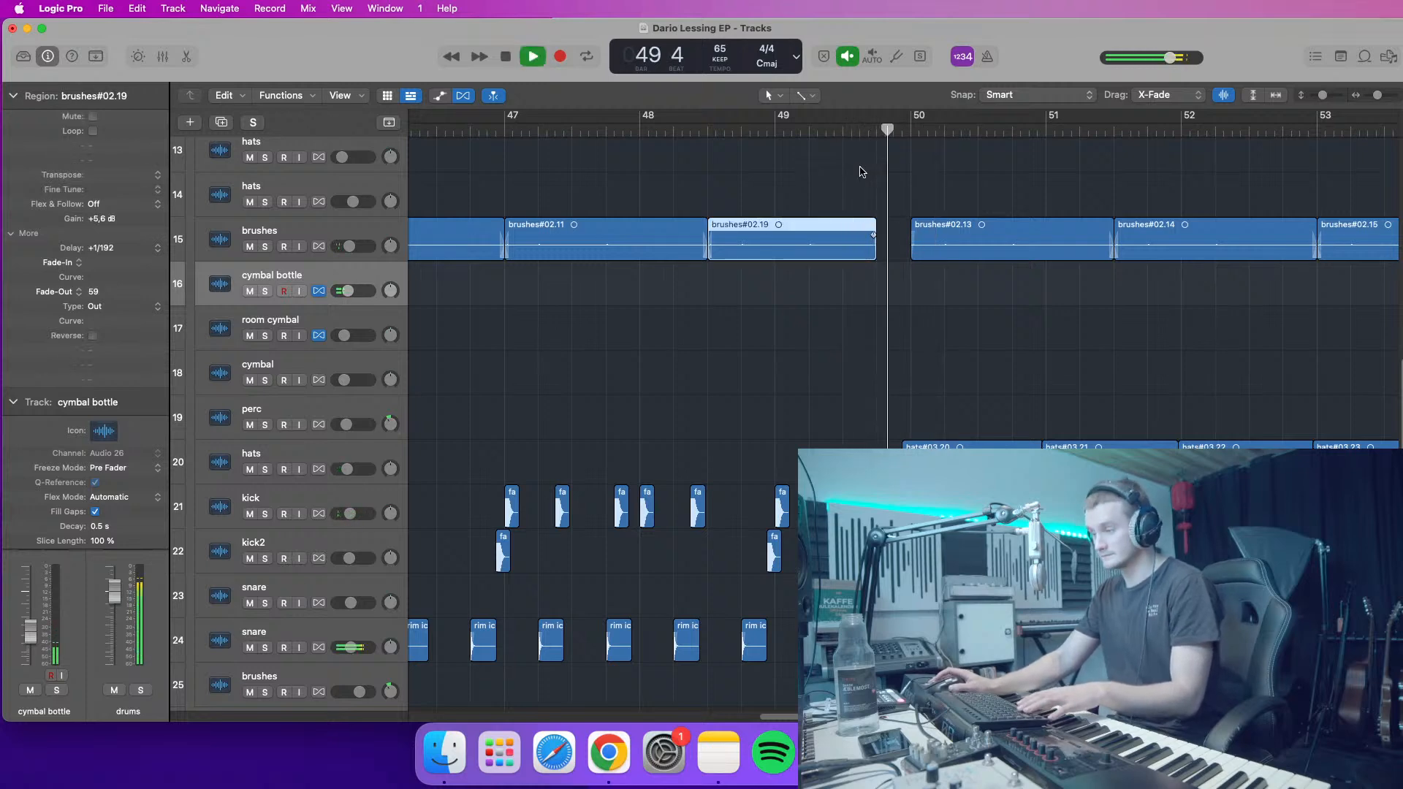
click(845, 128)
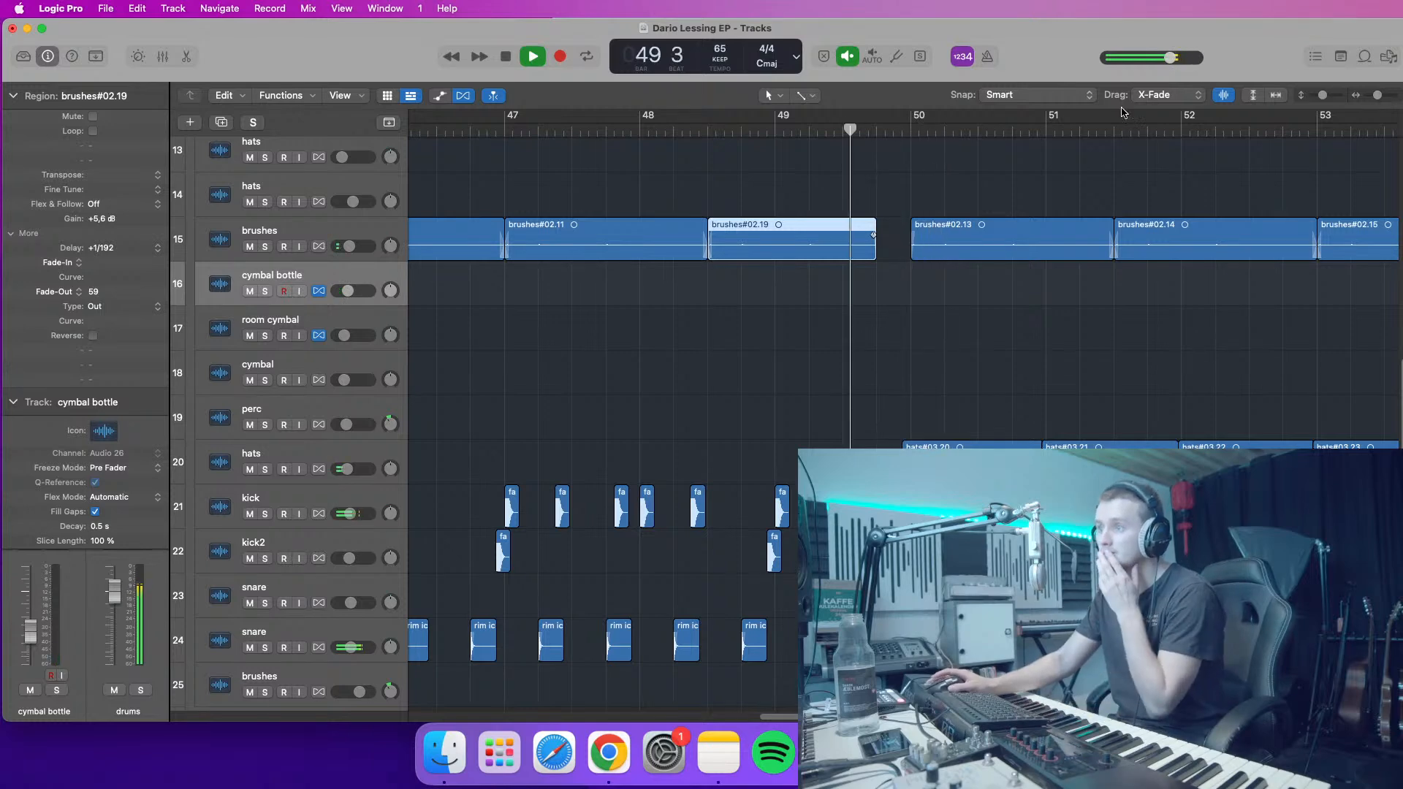
- Play from the end of bar 49 into bar 50 repeatedly with all tracks to judge the pause before the hats enter
drag(1323, 96, 1320, 96)
scroll(1188, 213, up, 5)
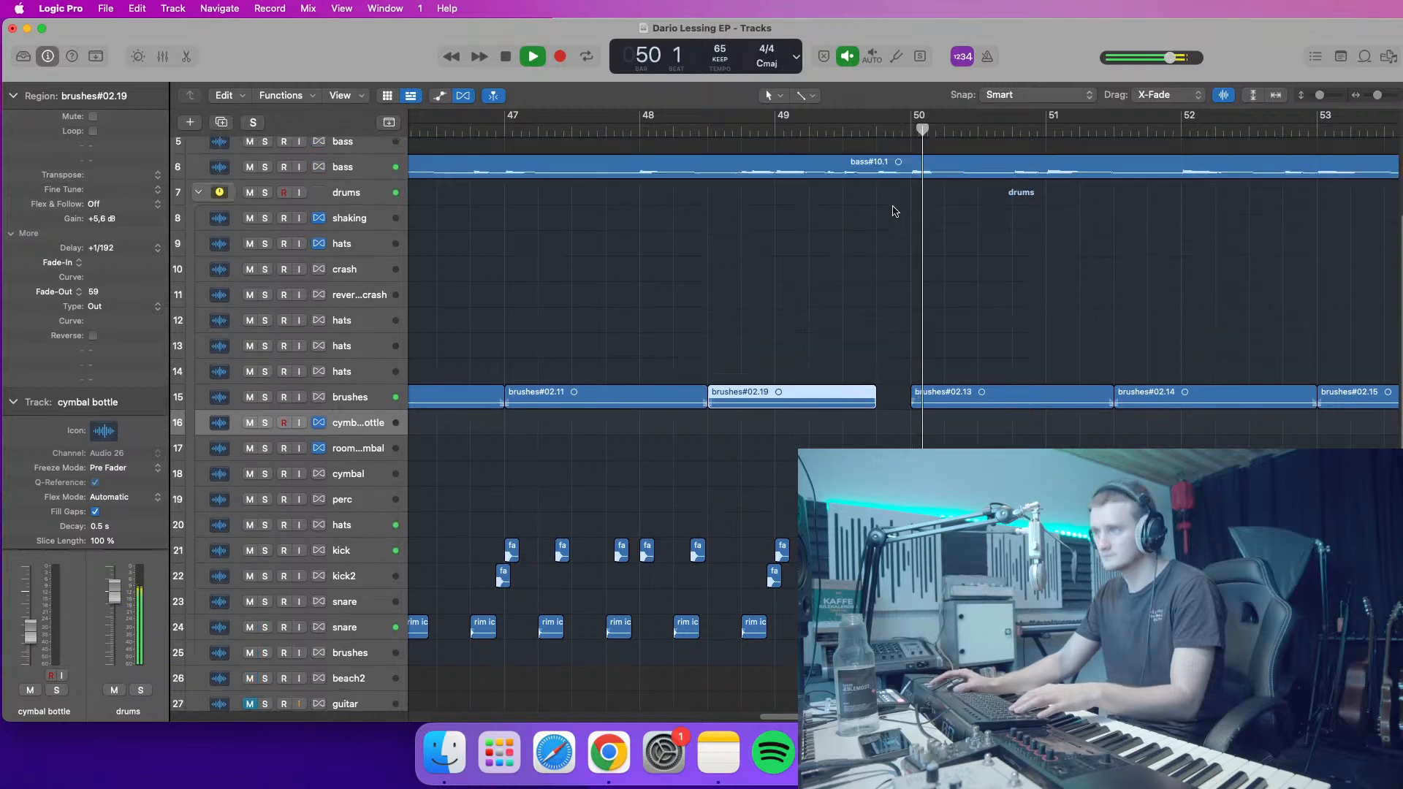
scroll(880, 198, up, 5)
click(870, 128)
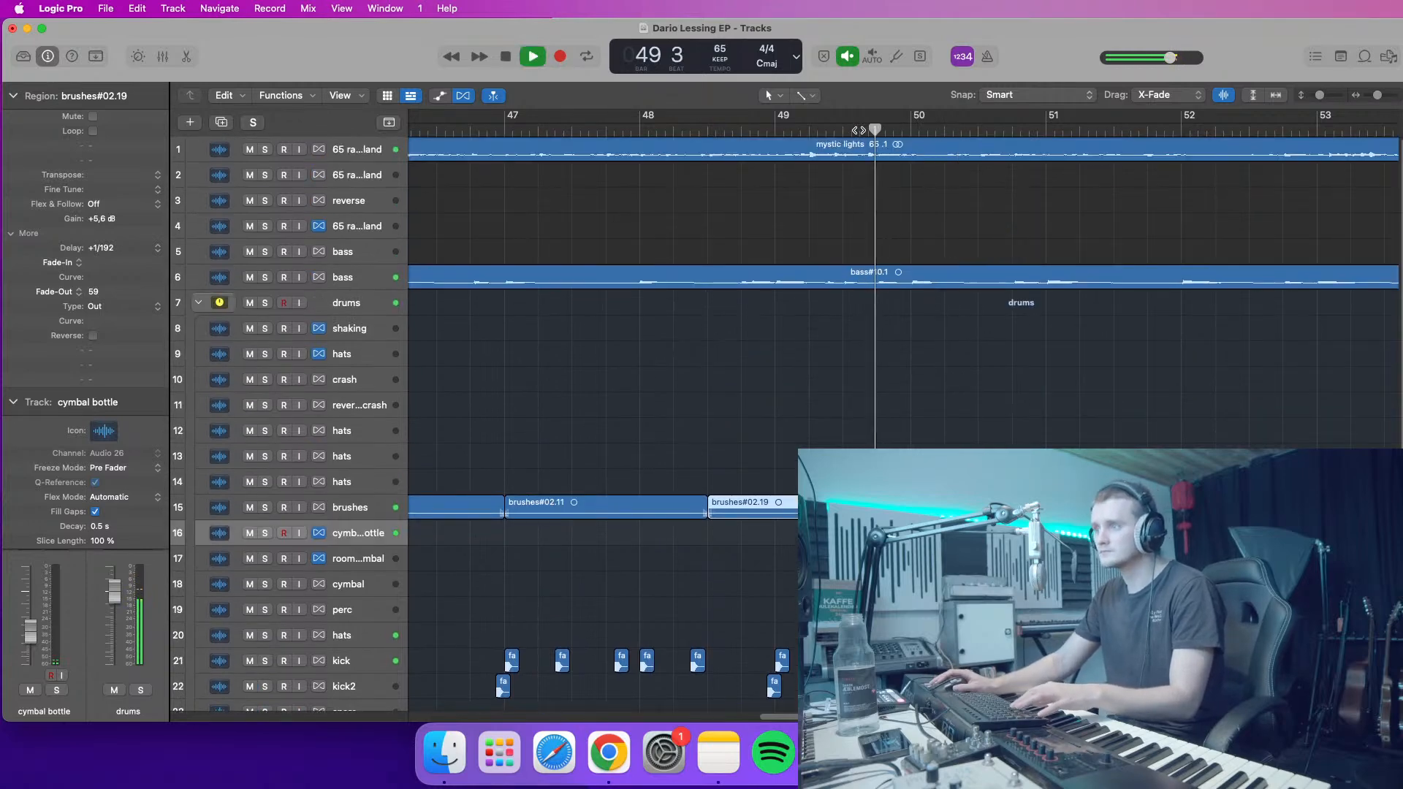
click(838, 129)
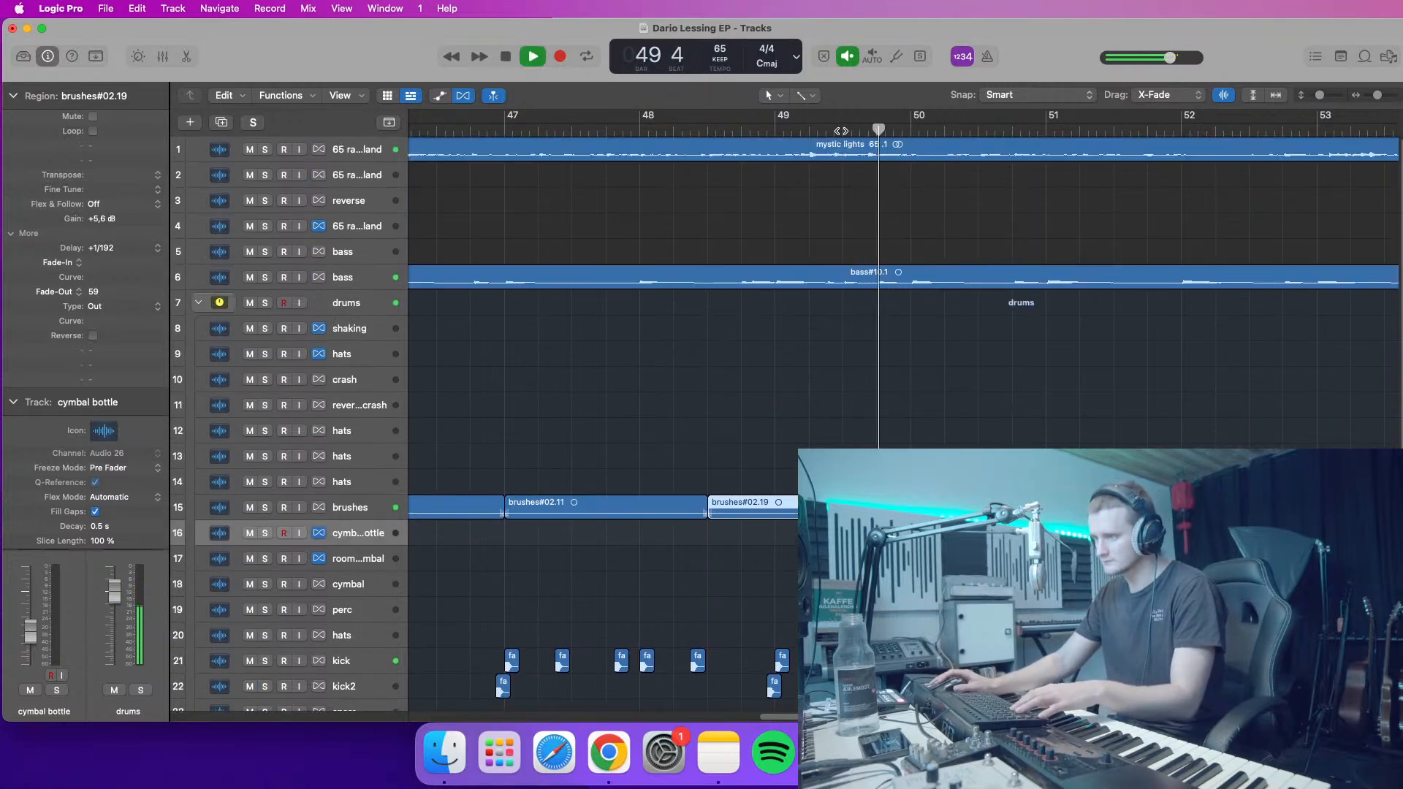
drag(1378, 96, 1320, 95)
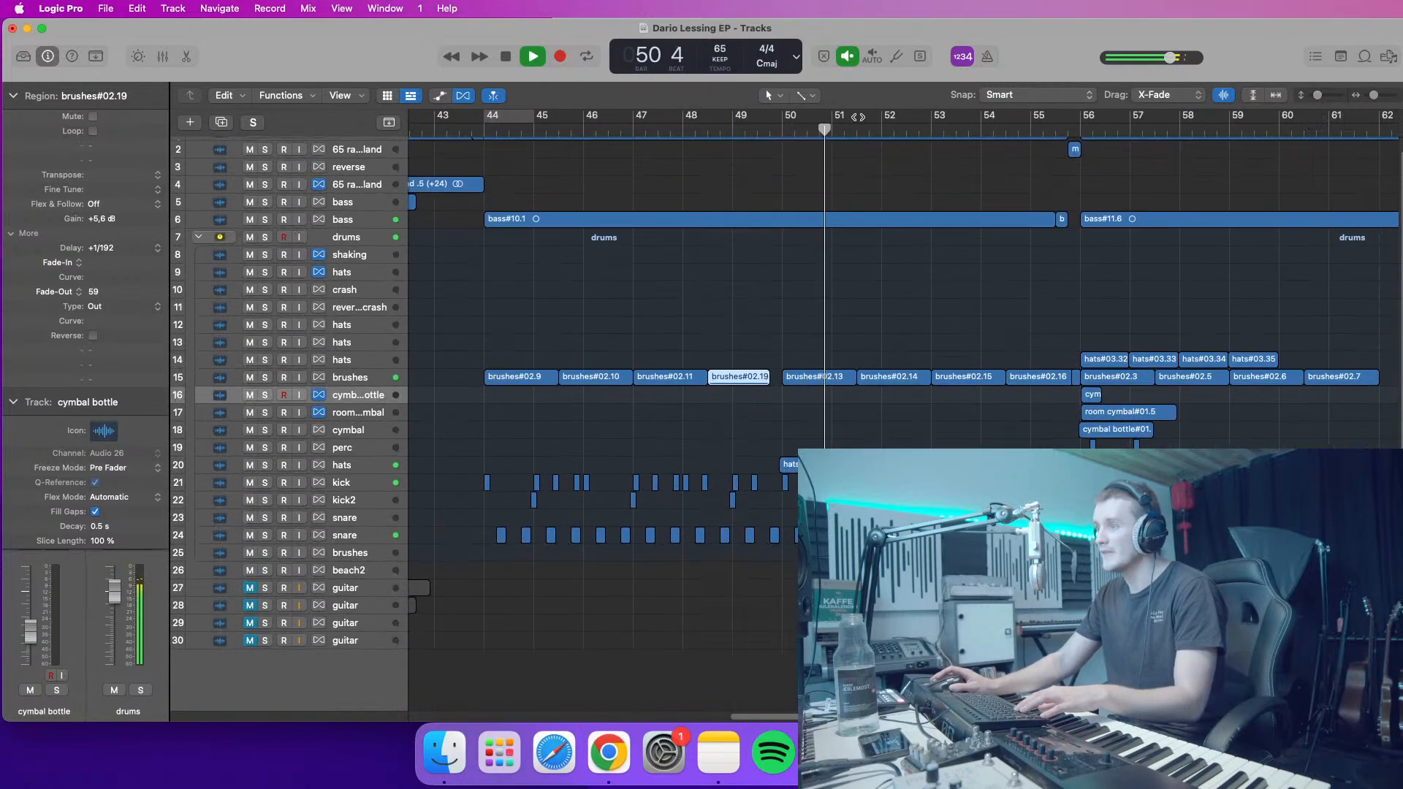
key(space)
click(770, 135)
key(space)
drag(769, 135, 758, 134)
key(space)
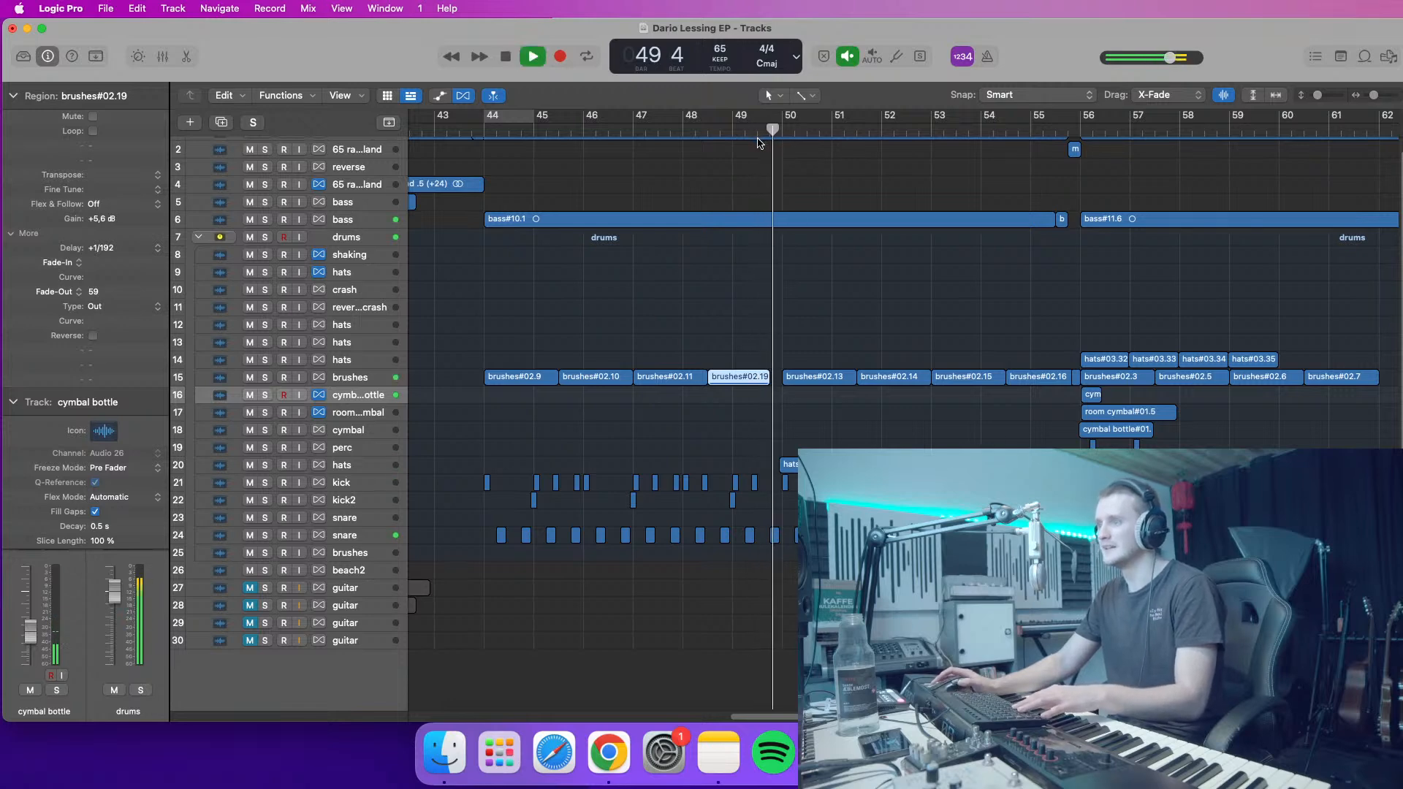
click(761, 131)
key(space)
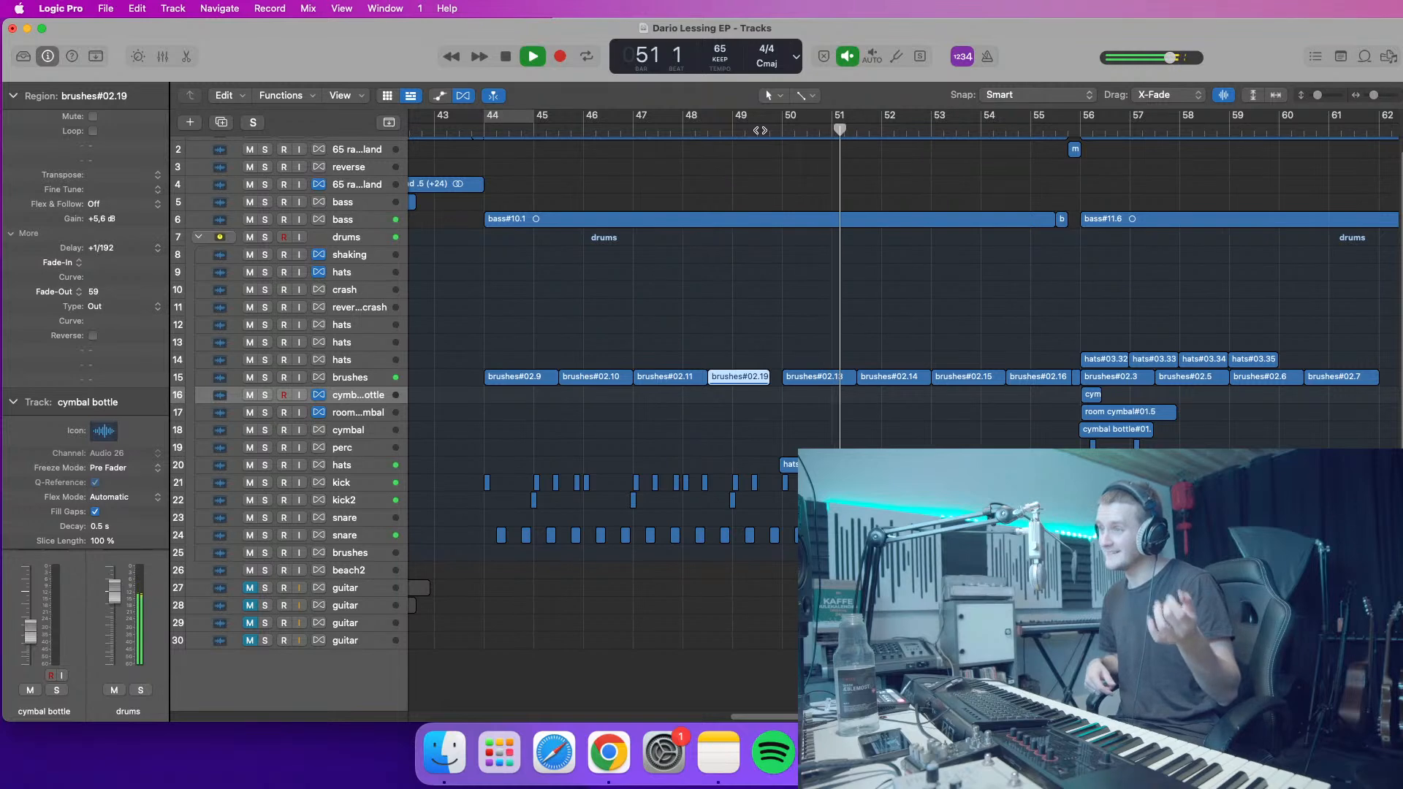
click(760, 131)
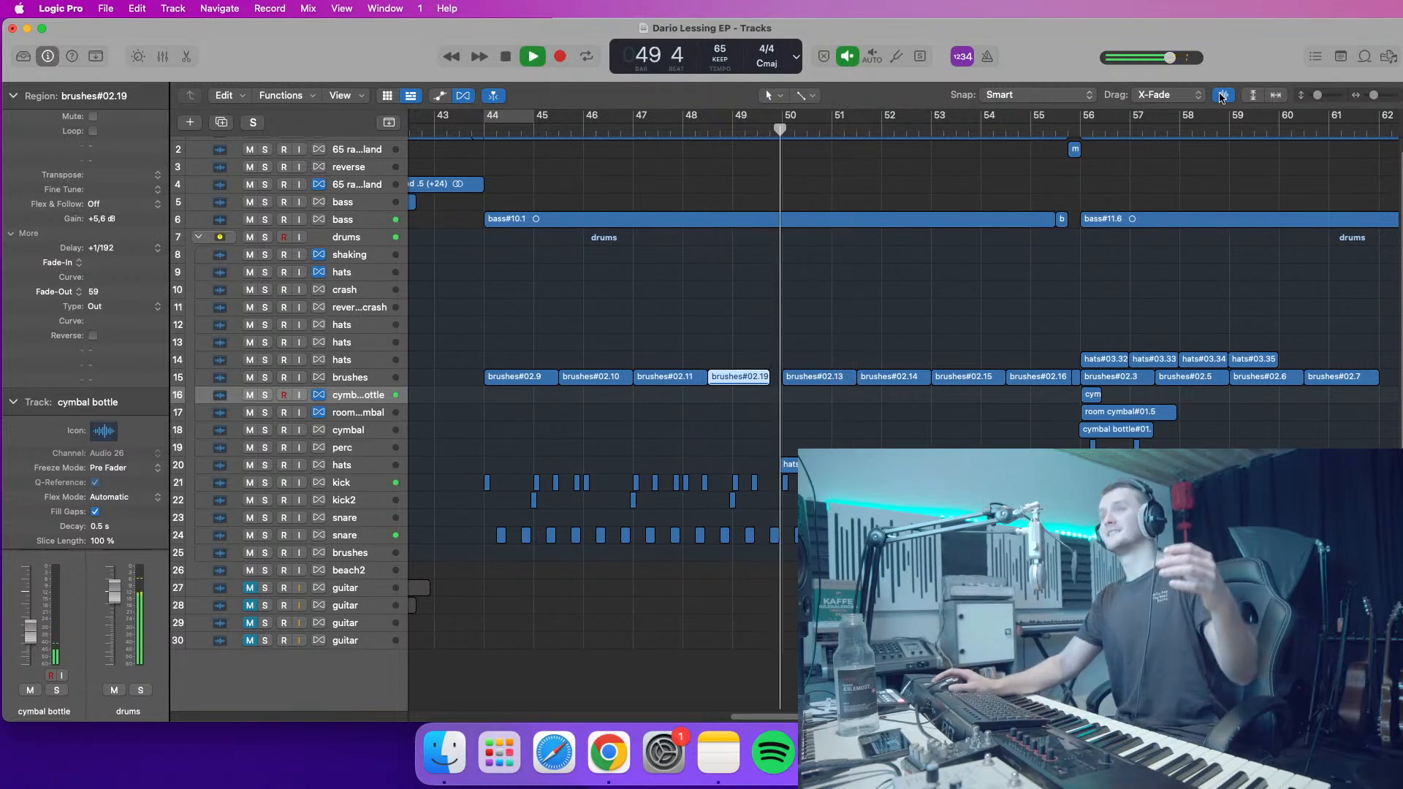
key(space)
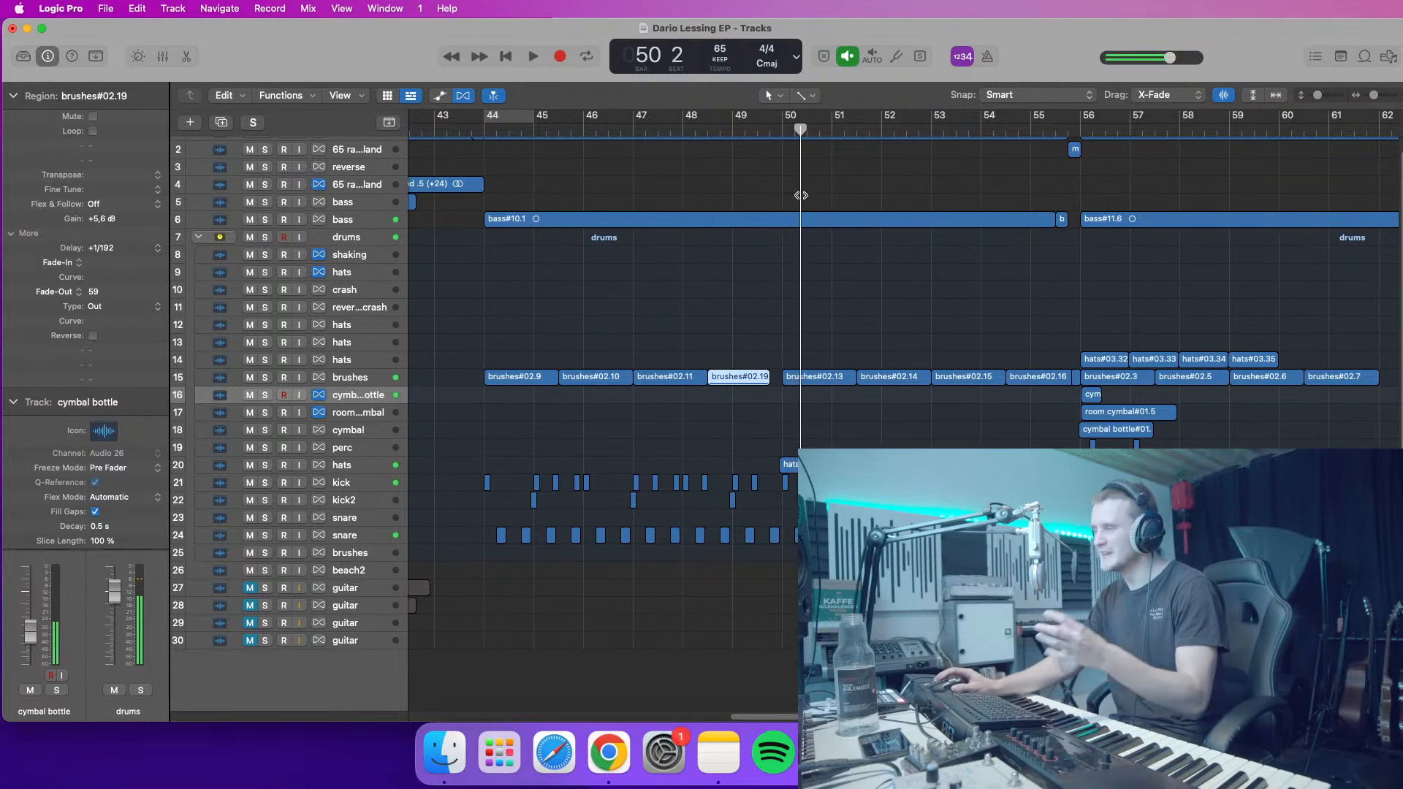
- Solo the bass track below the other bass and play it from beat 4 of bar 49
click(770, 131)
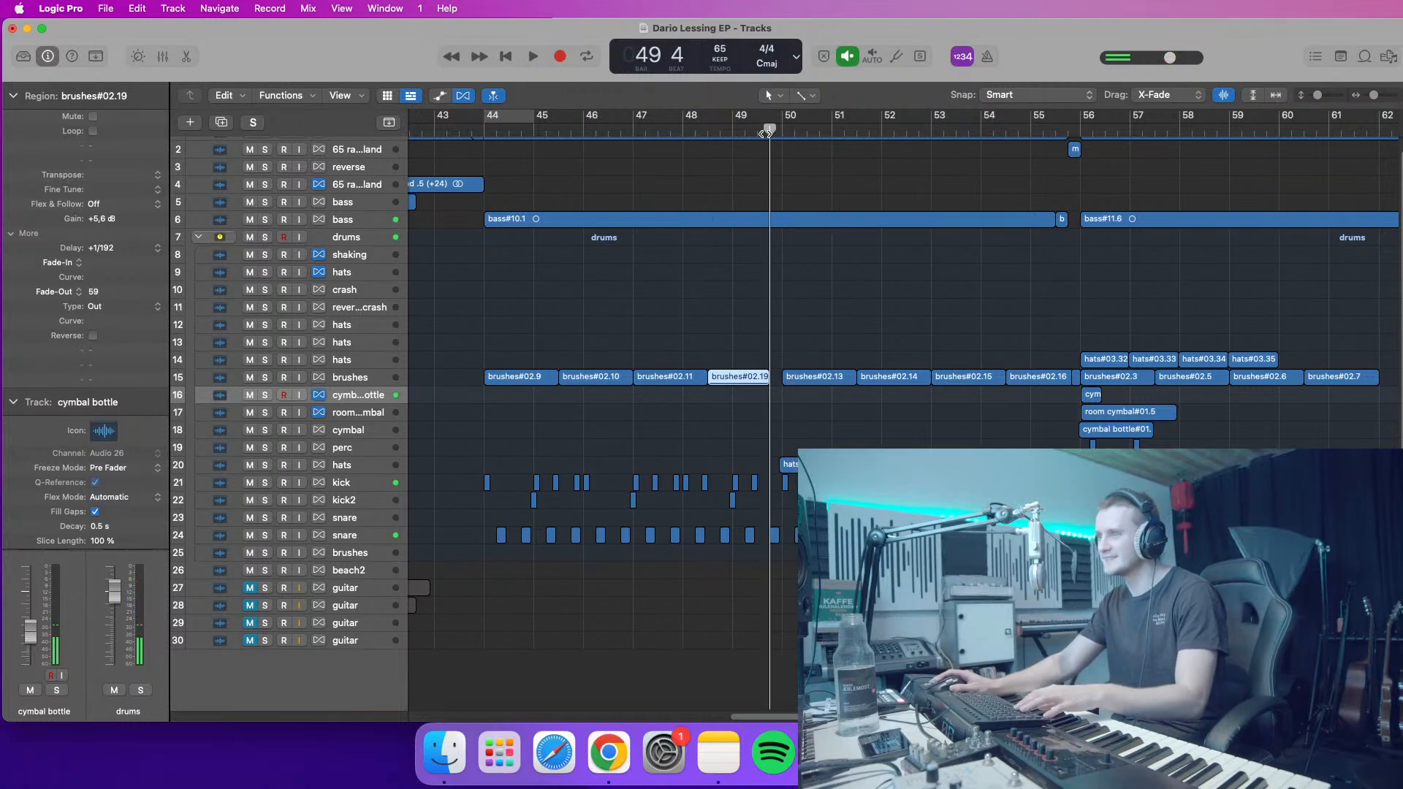
drag(1318, 96, 1323, 97)
scroll(931, 278, up, 3)
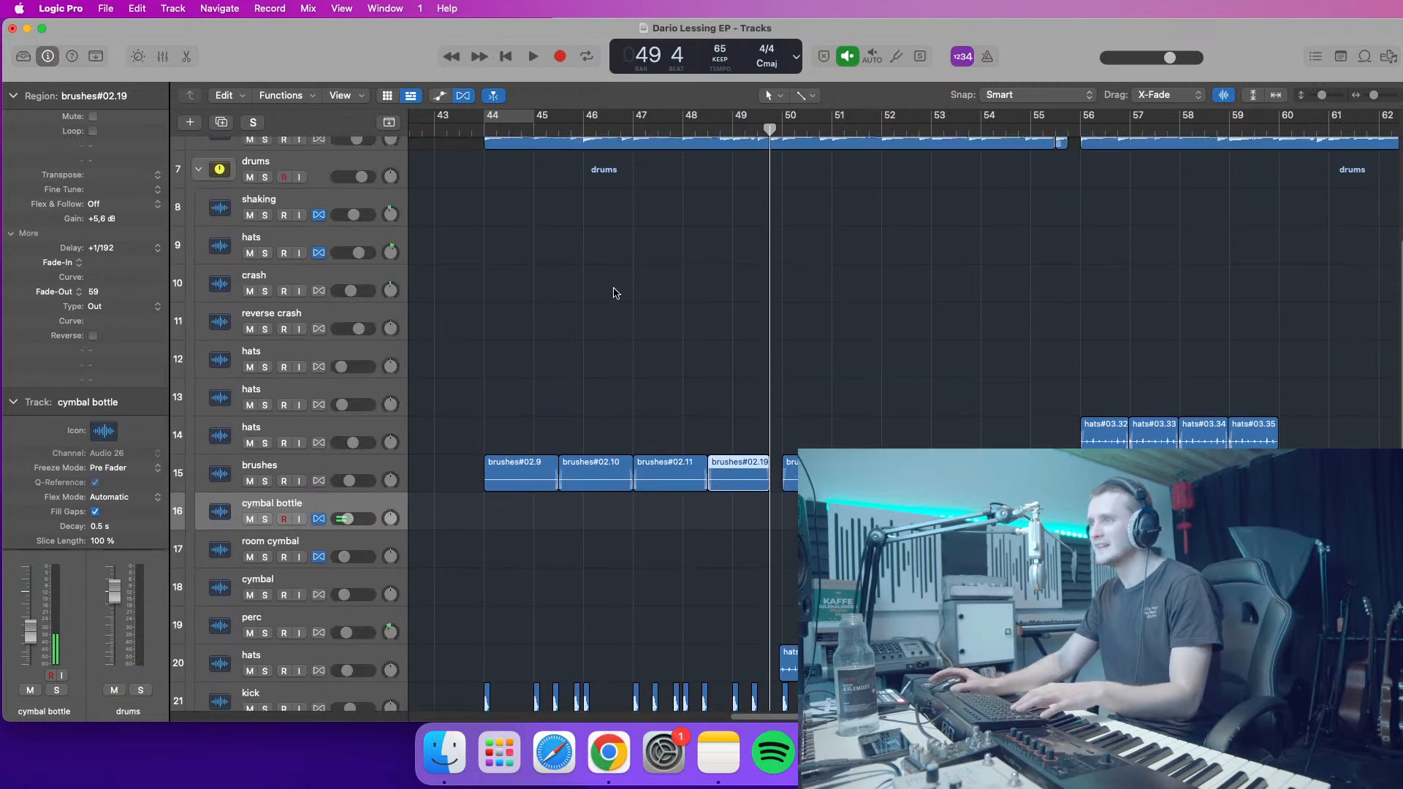
scroll(613, 294, up, 4)
click(265, 270)
key(space)
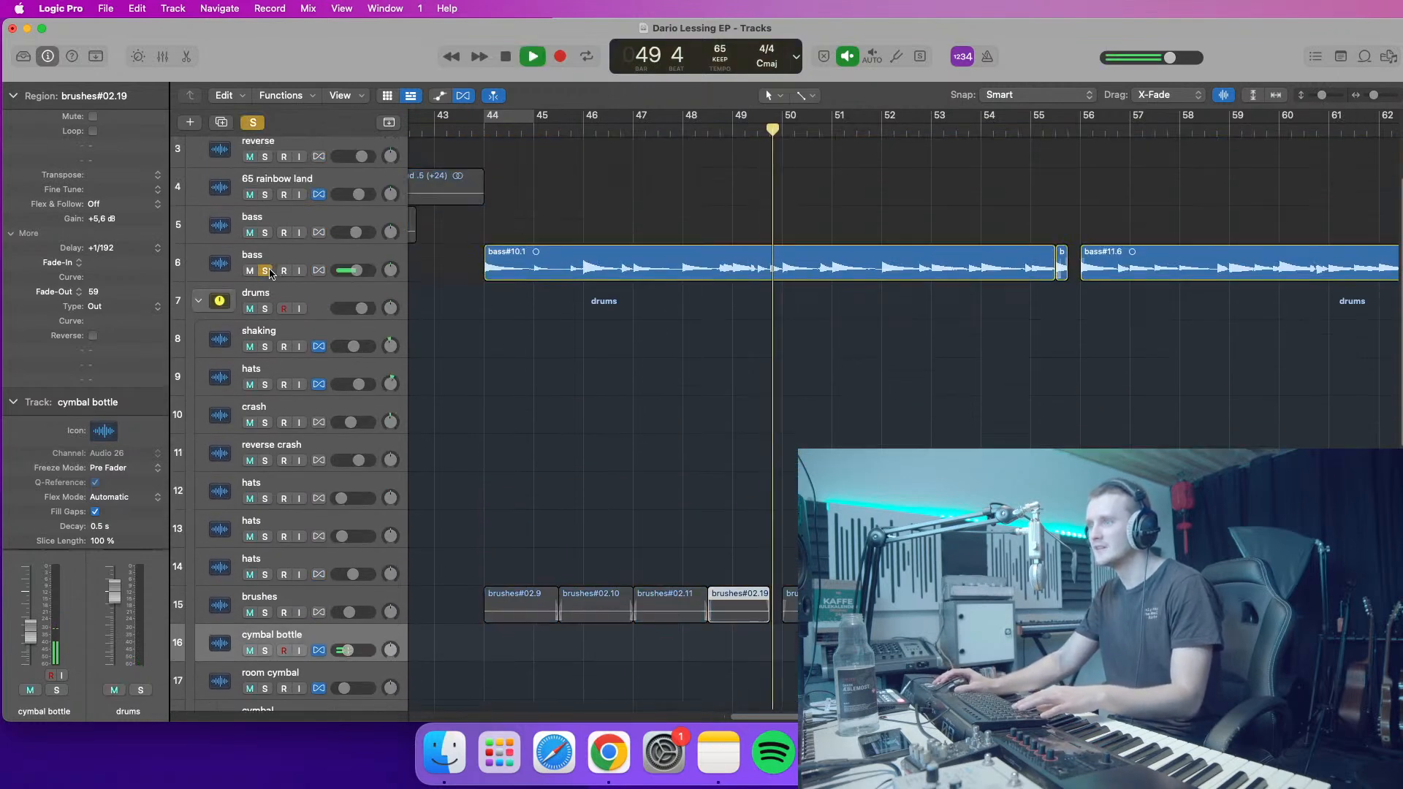
- Replay bar 49 with the bass alone, clear its solo, and play the gap before bar 50 with all tracks
click(737, 131)
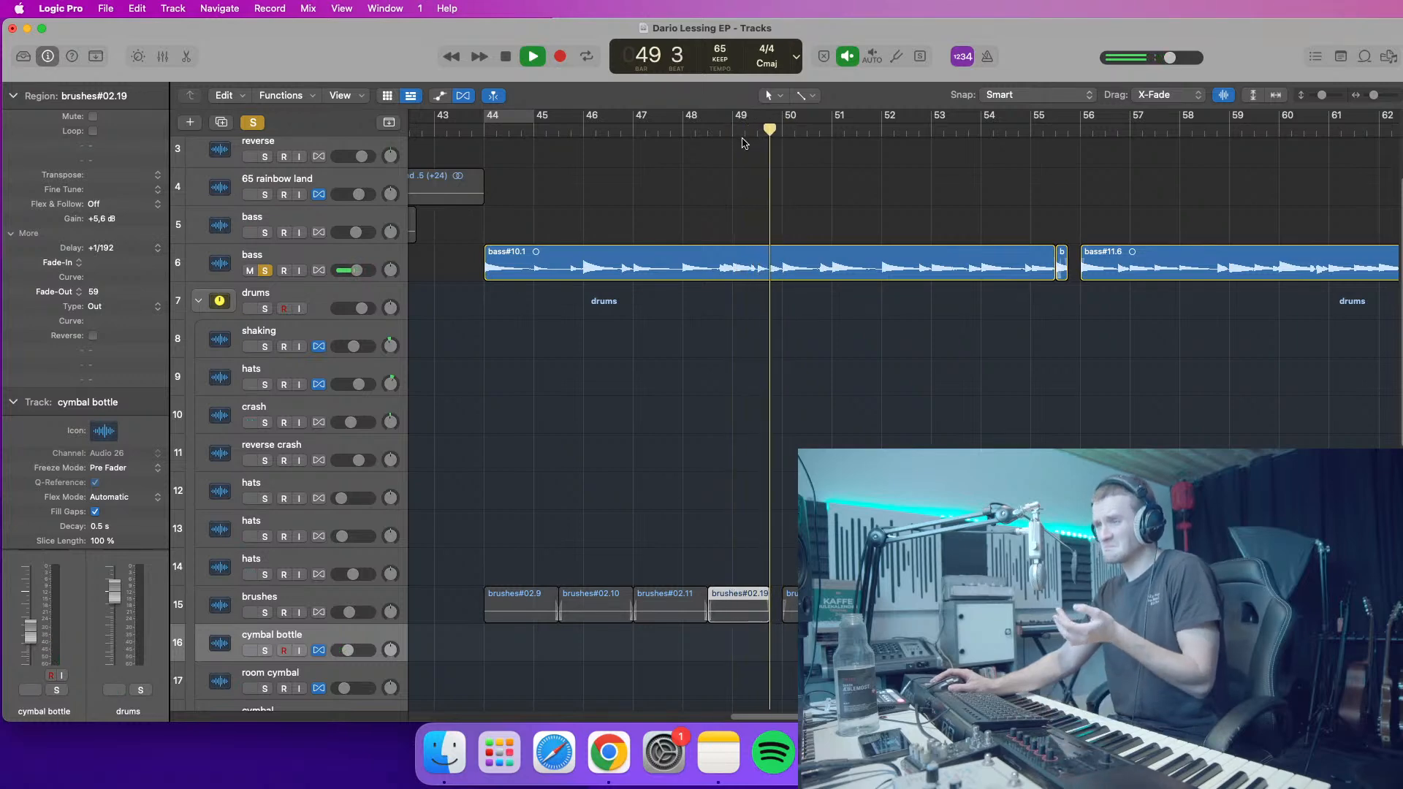
click(252, 123)
click(758, 132)
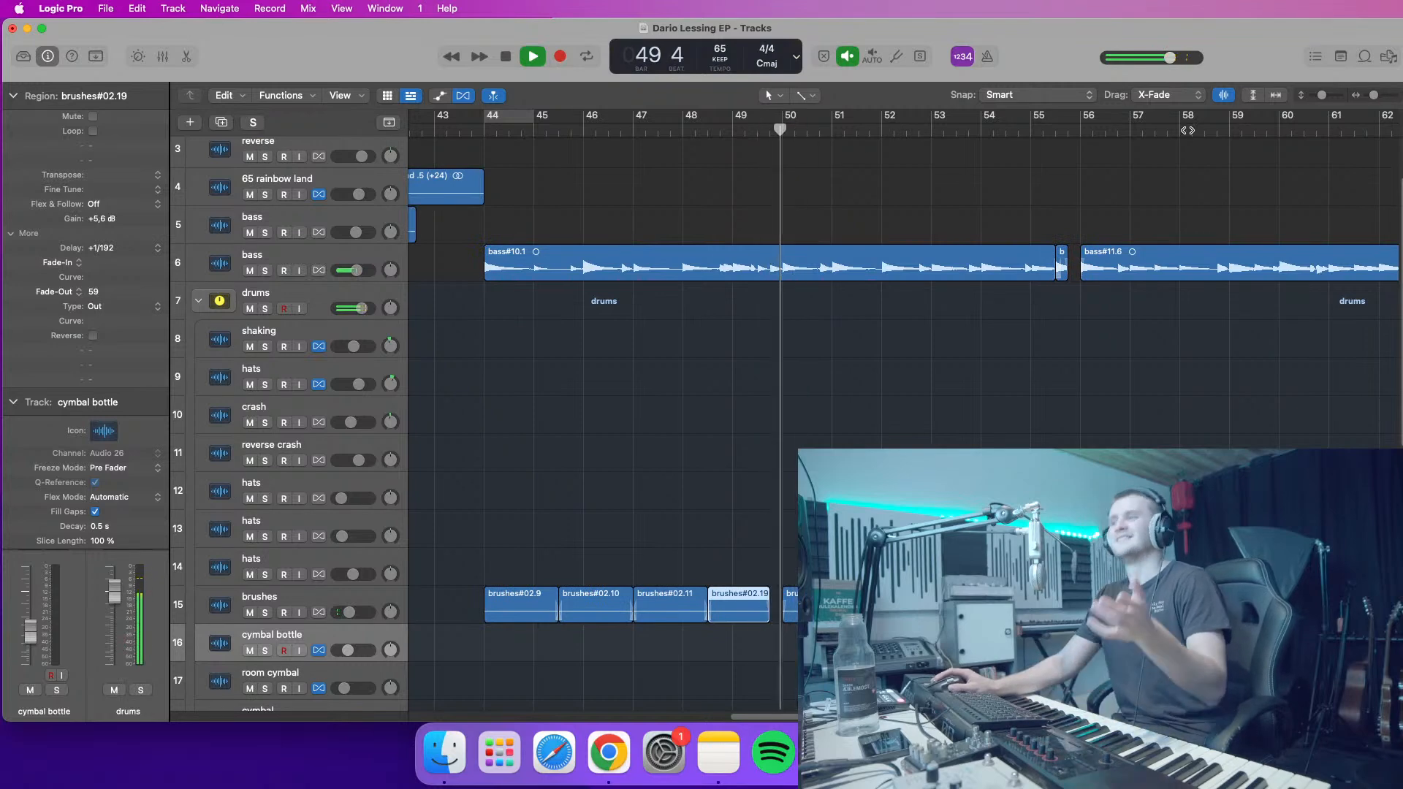
- Play the section around bar 56 from bars 56, 54 and 55 to judge how the arrangement enters there
drag(1321, 96, 1315, 109)
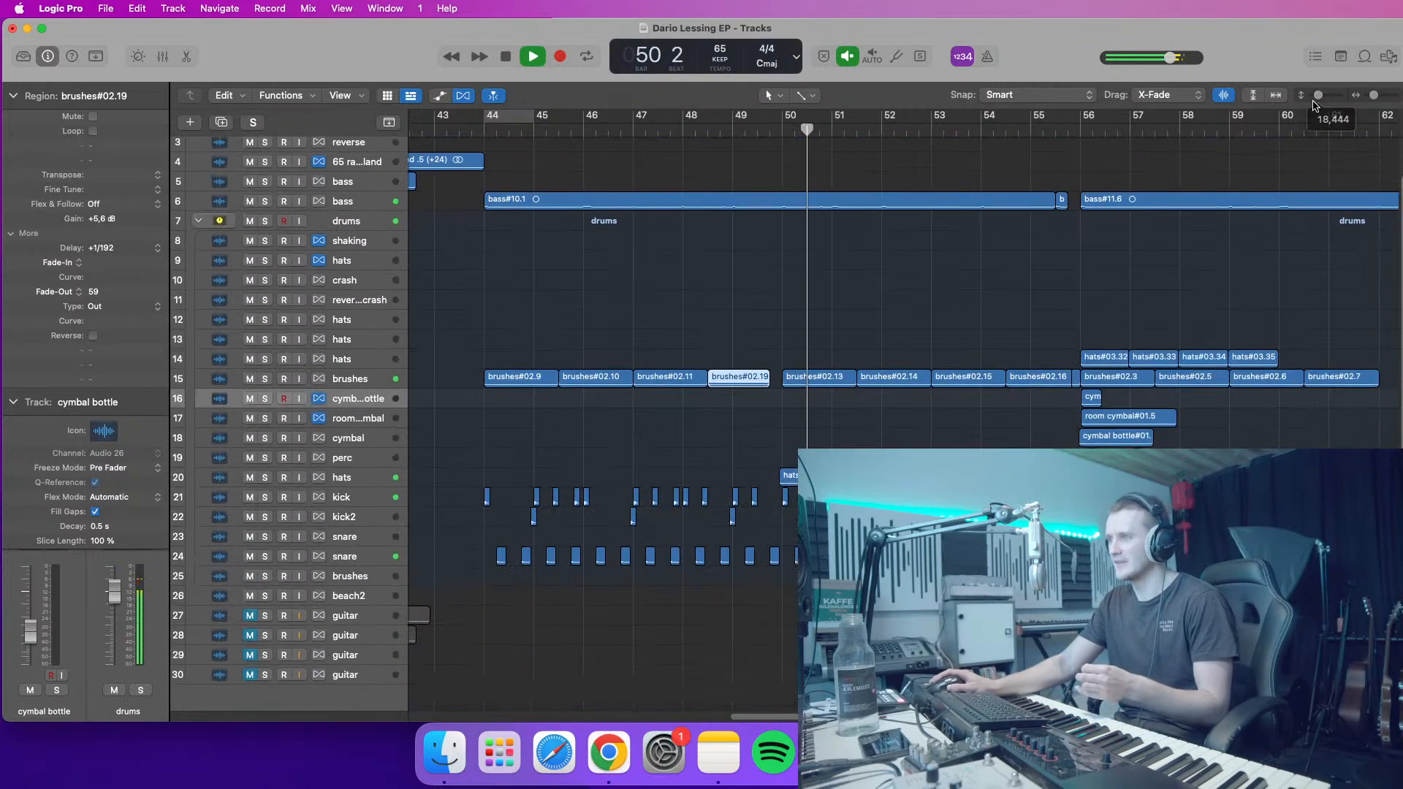
click(1084, 130)
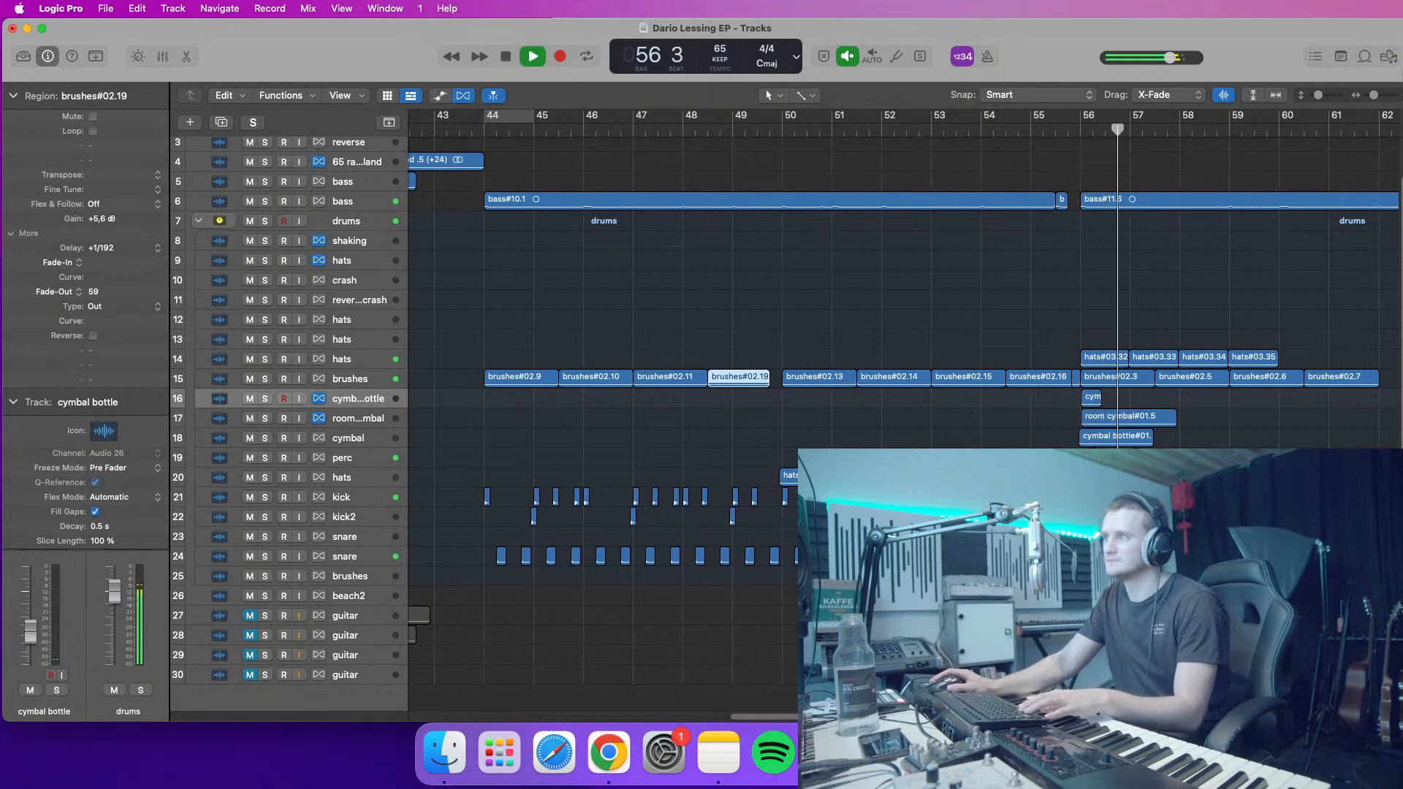
click(994, 129)
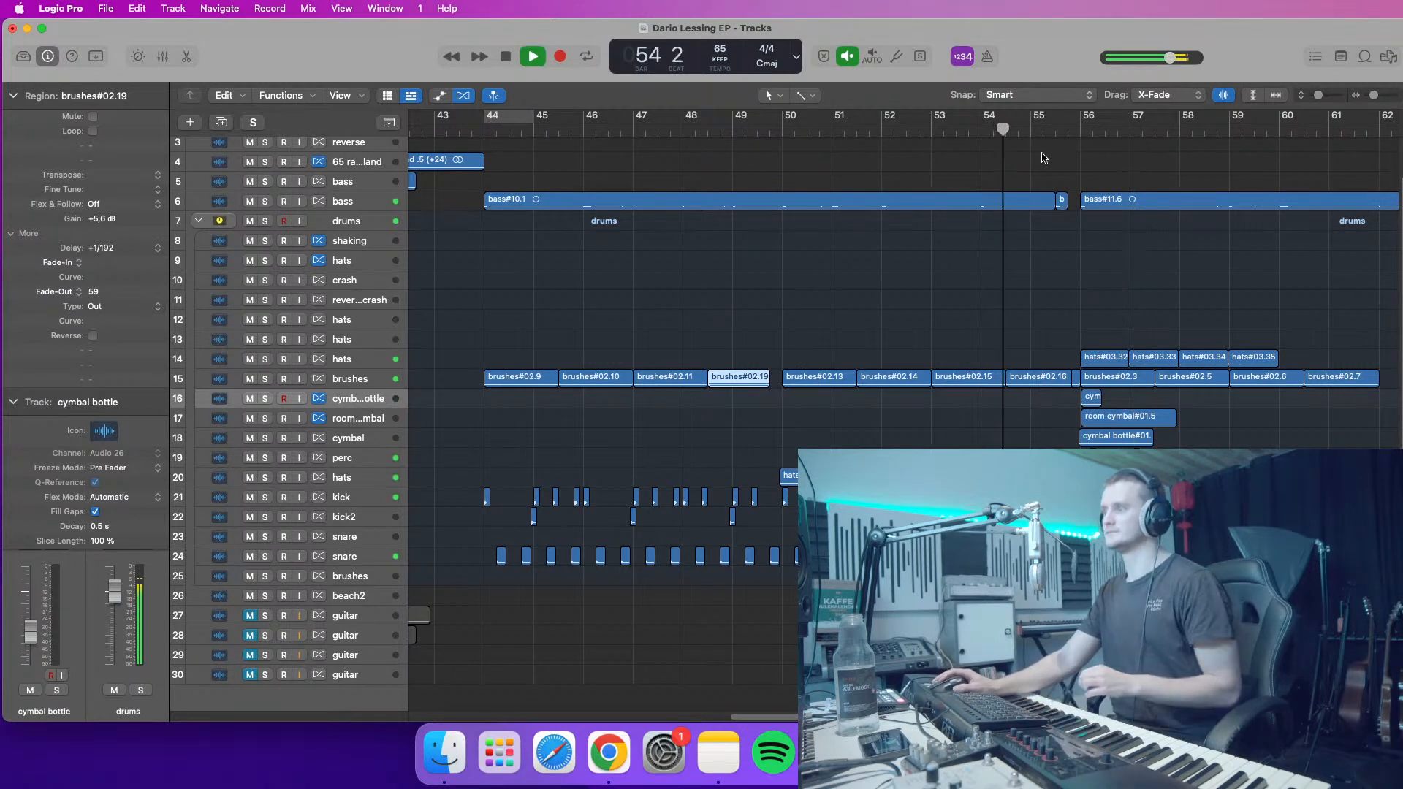
drag(1374, 96, 1376, 96)
drag(779, 717, 808, 717)
scroll(819, 468, right, 5)
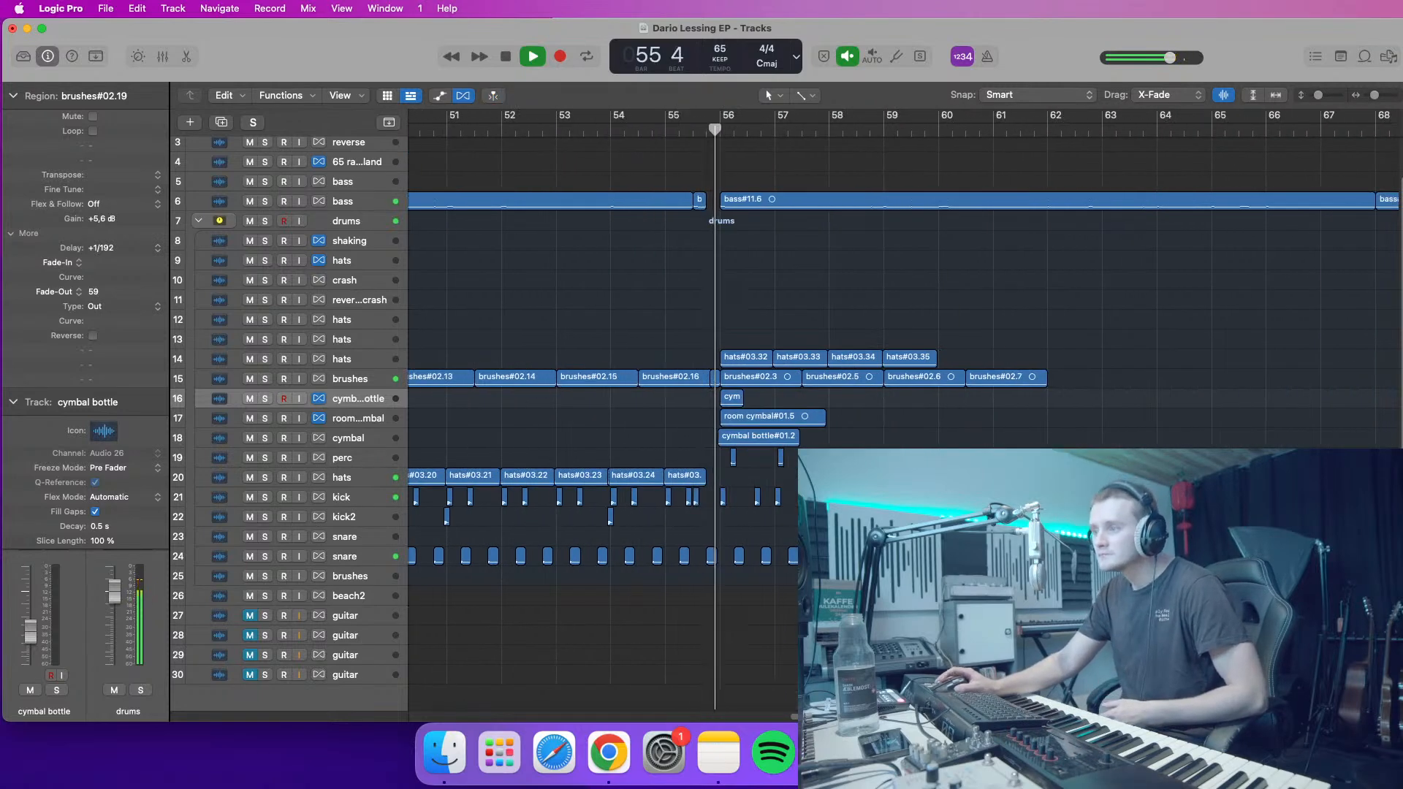
click(677, 130)
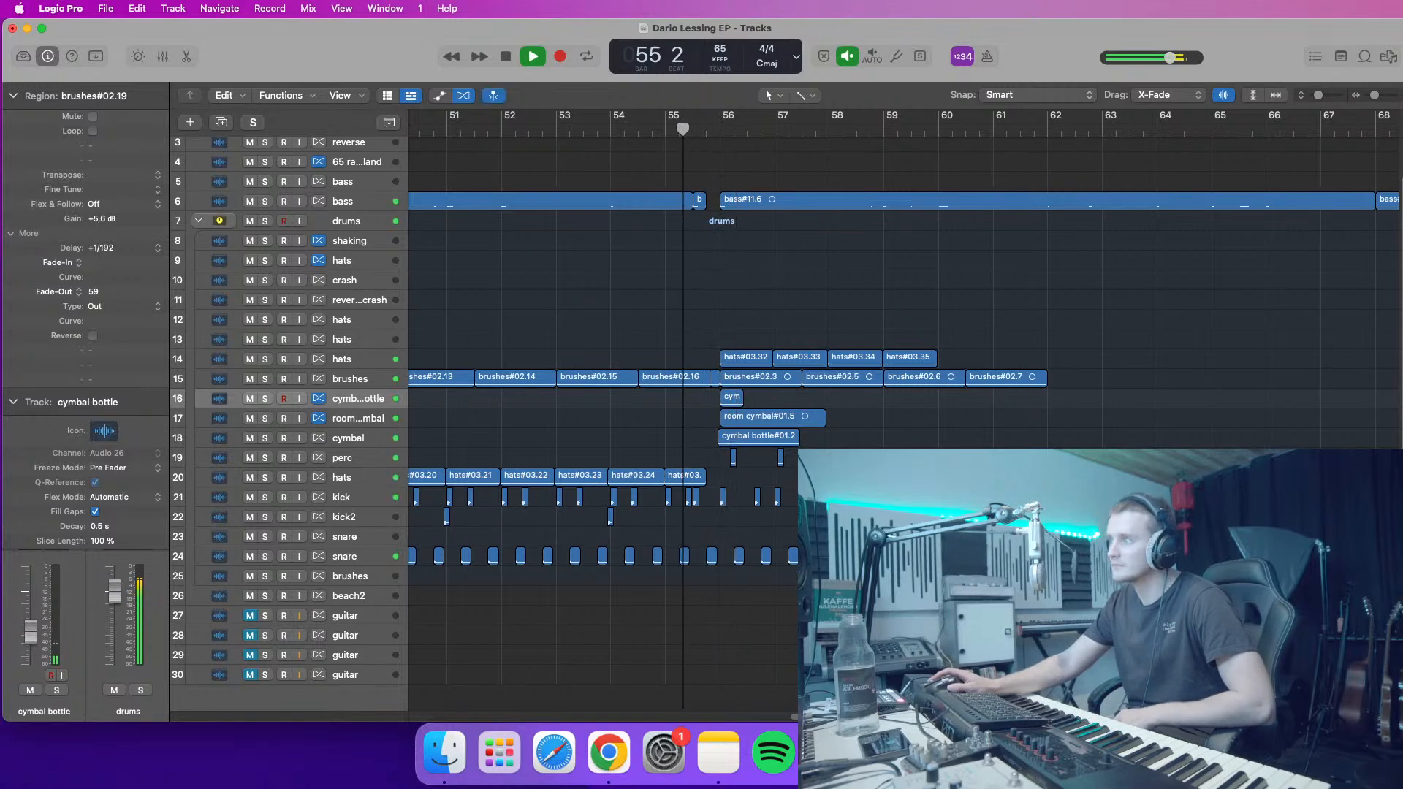
- Select the cymbal bottle, room cymbal and cymbal regions at bar 56 and replay the transition from bar 55
drag(1319, 96, 1321, 96)
key(space)
drag(840, 467, 732, 421)
drag(859, 442, 734, 423)
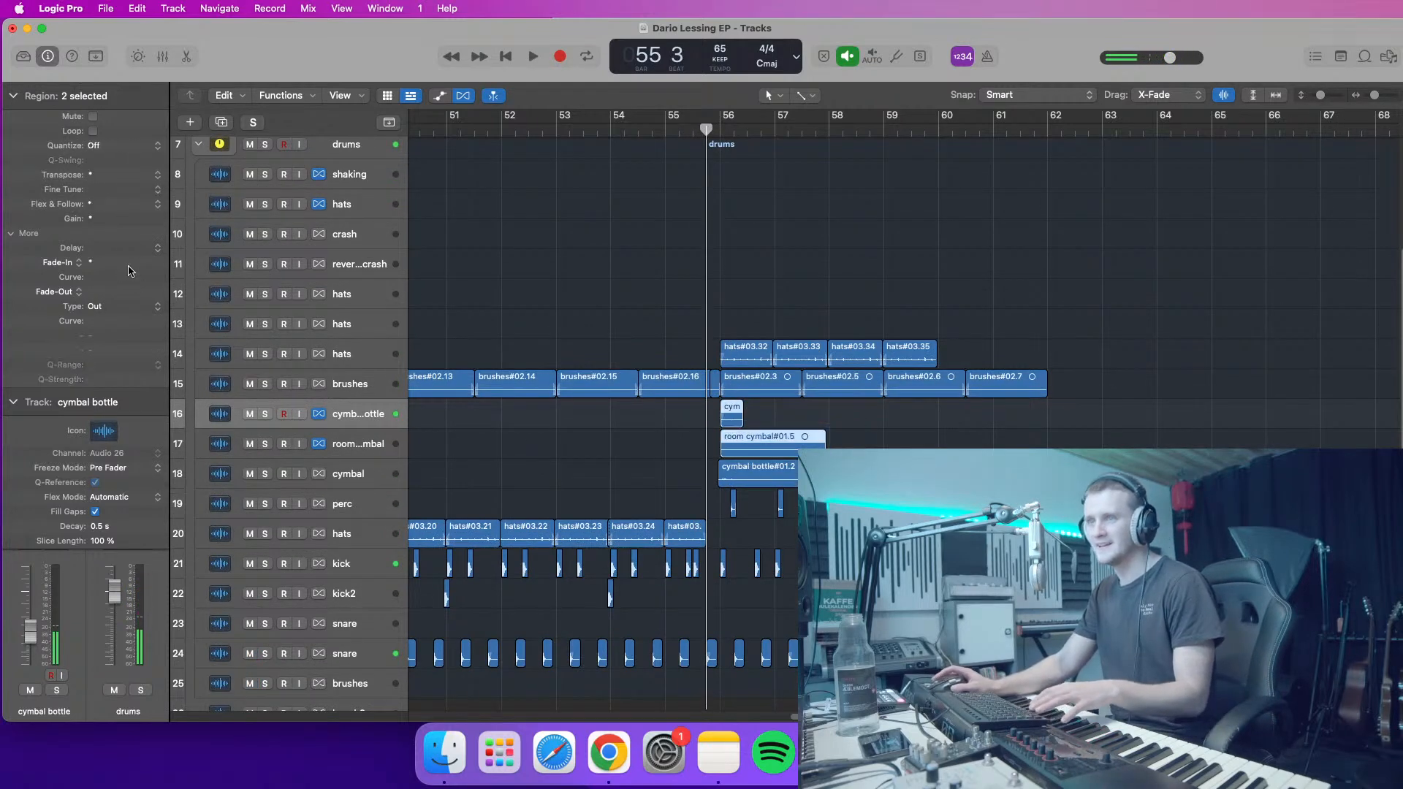
key(space)
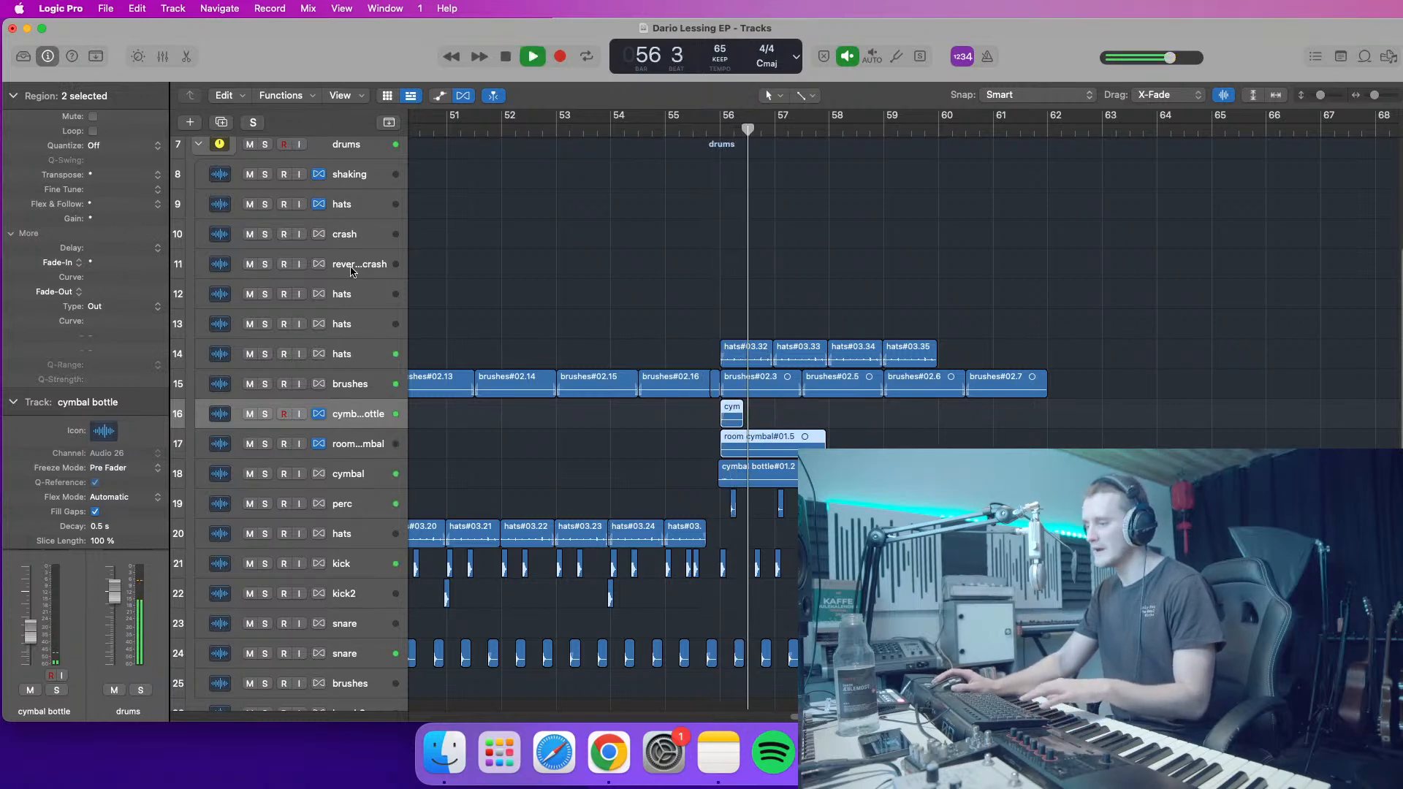
drag(864, 463, 707, 424)
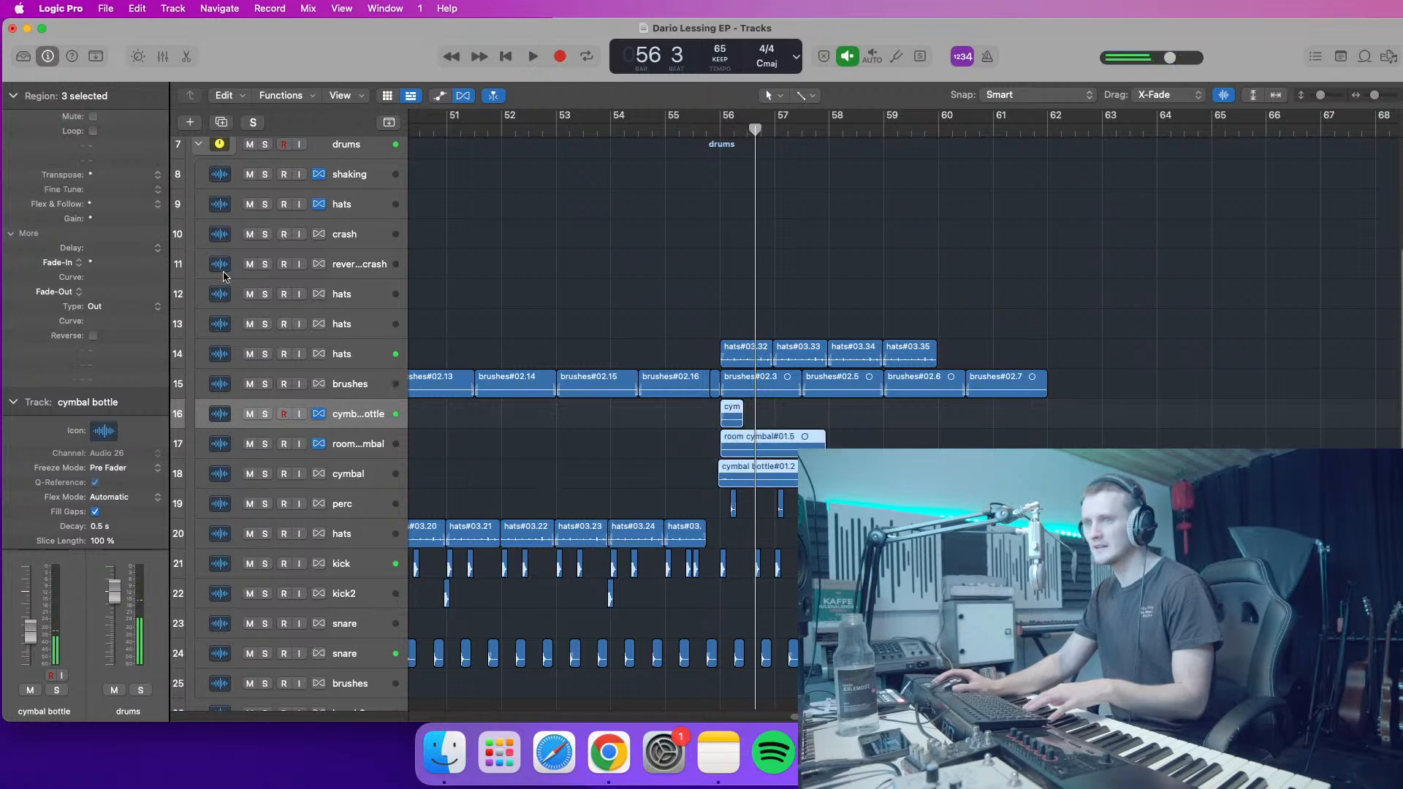
click(711, 115)
key(space)
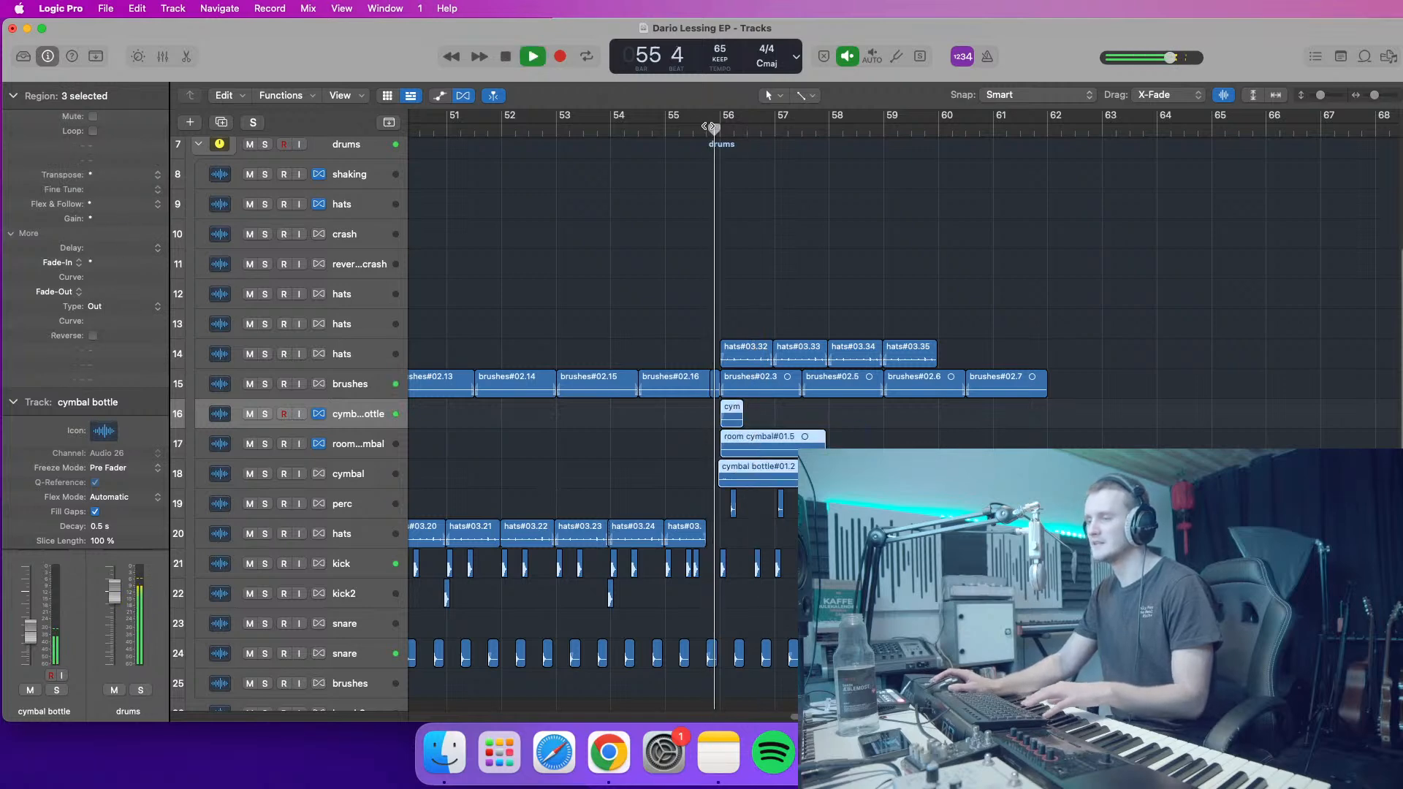
key(comma)
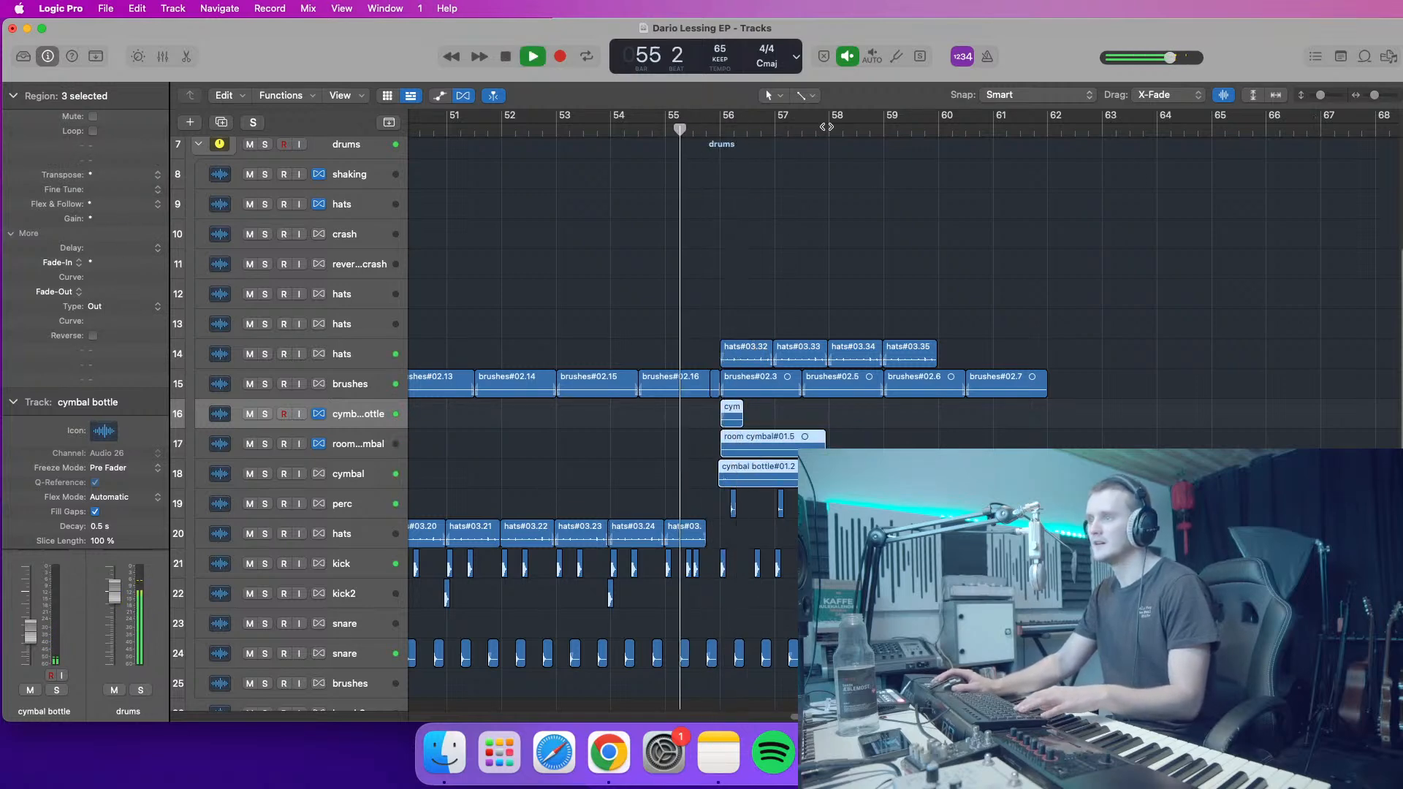
- Split the brushes region at beat 4 of bar 55 and delete the piece following the cut
drag(1375, 96, 1391, 102)
key(space)
click(655, 379)
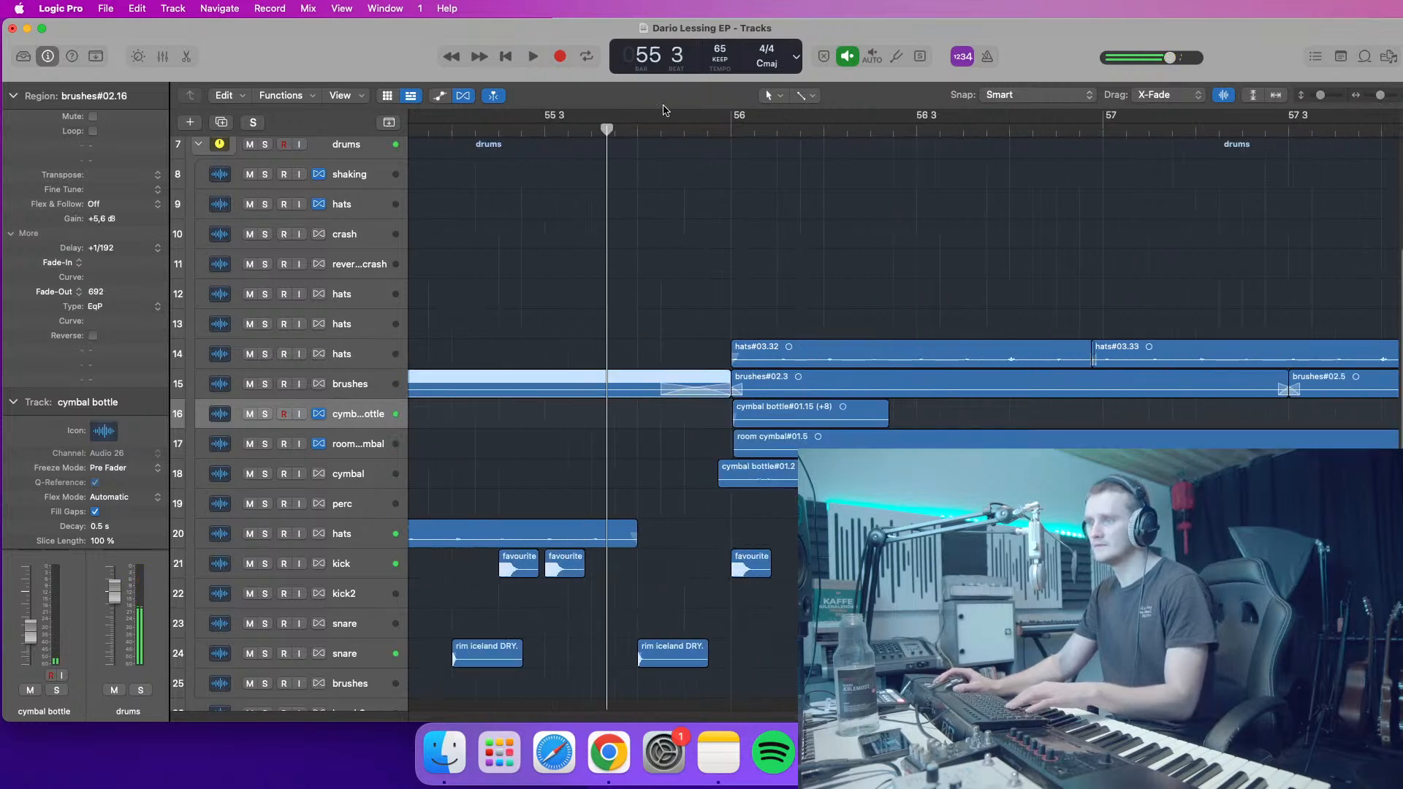
click(641, 121)
key(super+t)
key(Delete)
key(space)
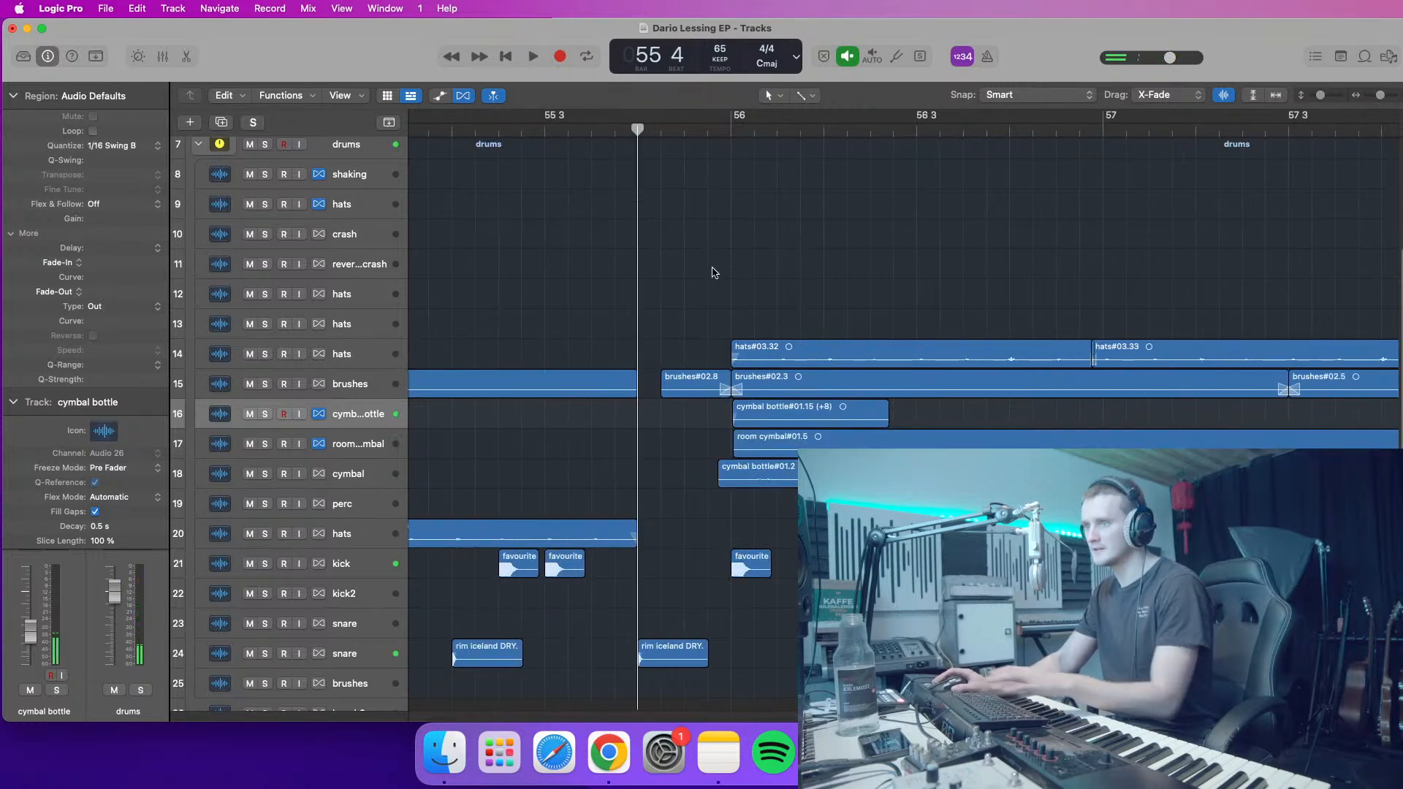
- Trim the start of the short reversed brushes piece before bar 56 and play the transition from beat 3 of bar 55
drag(663, 392, 685, 391)
click(558, 122)
key(space)
click(692, 433)
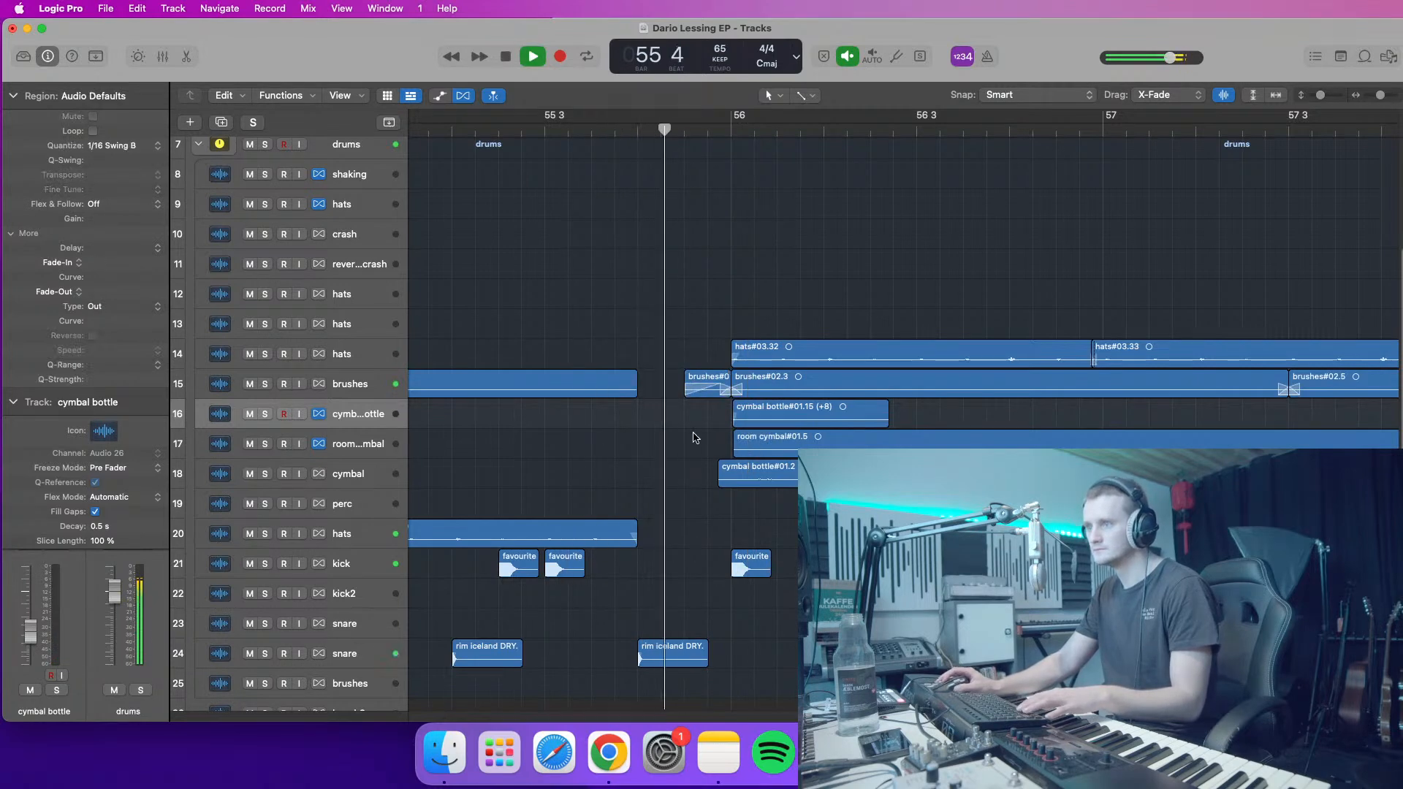
click(709, 398)
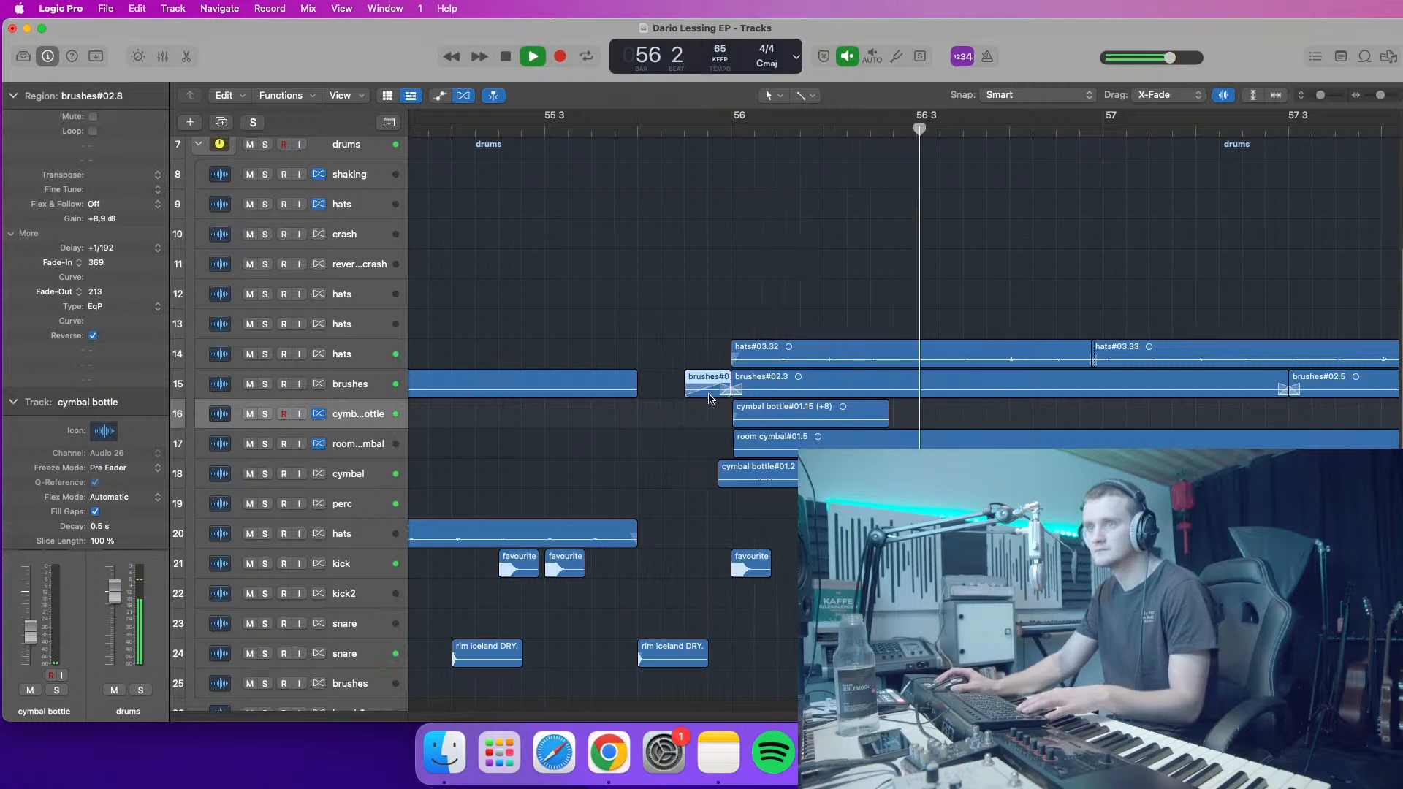
click(832, 390)
click(570, 140)
click(579, 126)
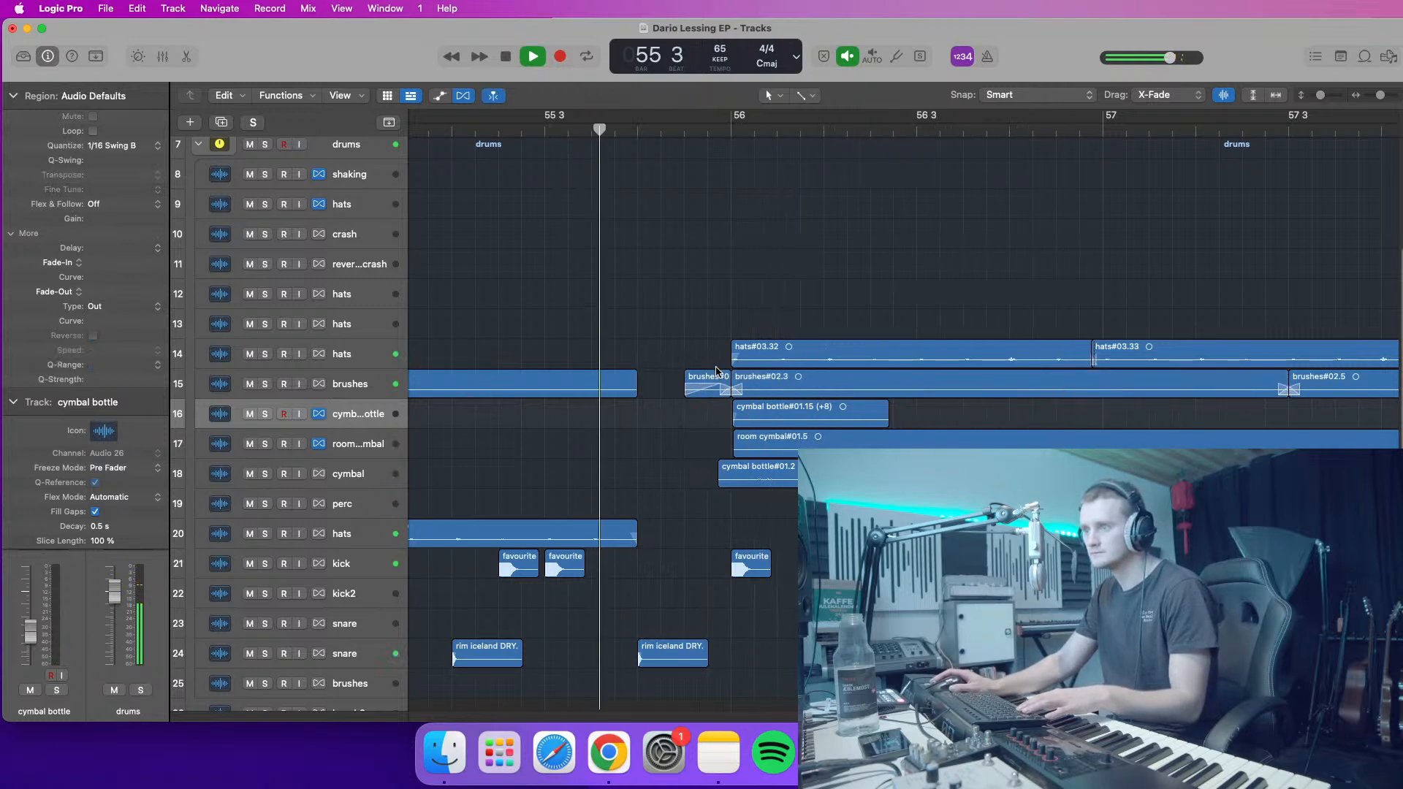
- Add a fade-out of 43 to the brushes region ending at beat 4 of bar 55 and replay the gap
click(633, 391)
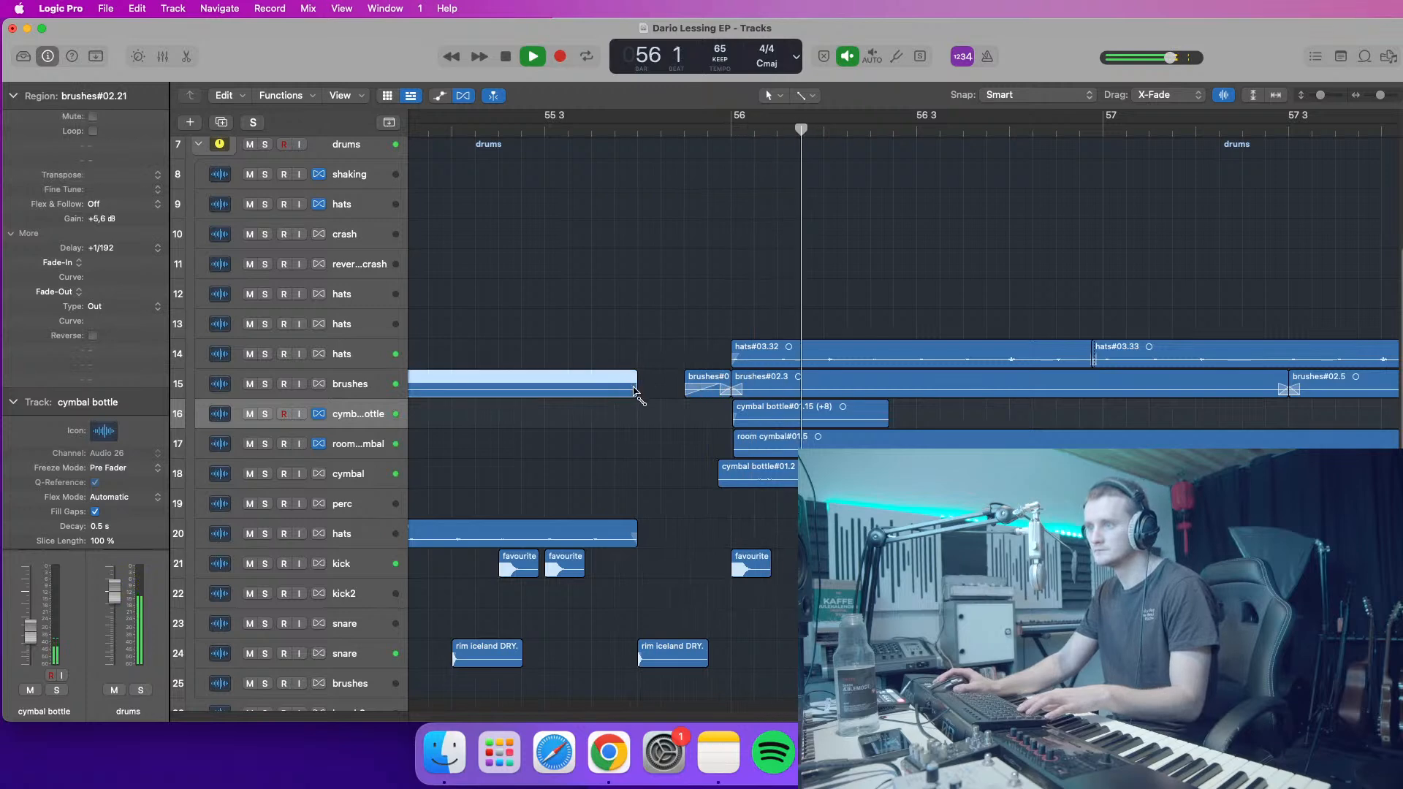
click(592, 130)
drag(638, 395, 633, 393)
click(556, 126)
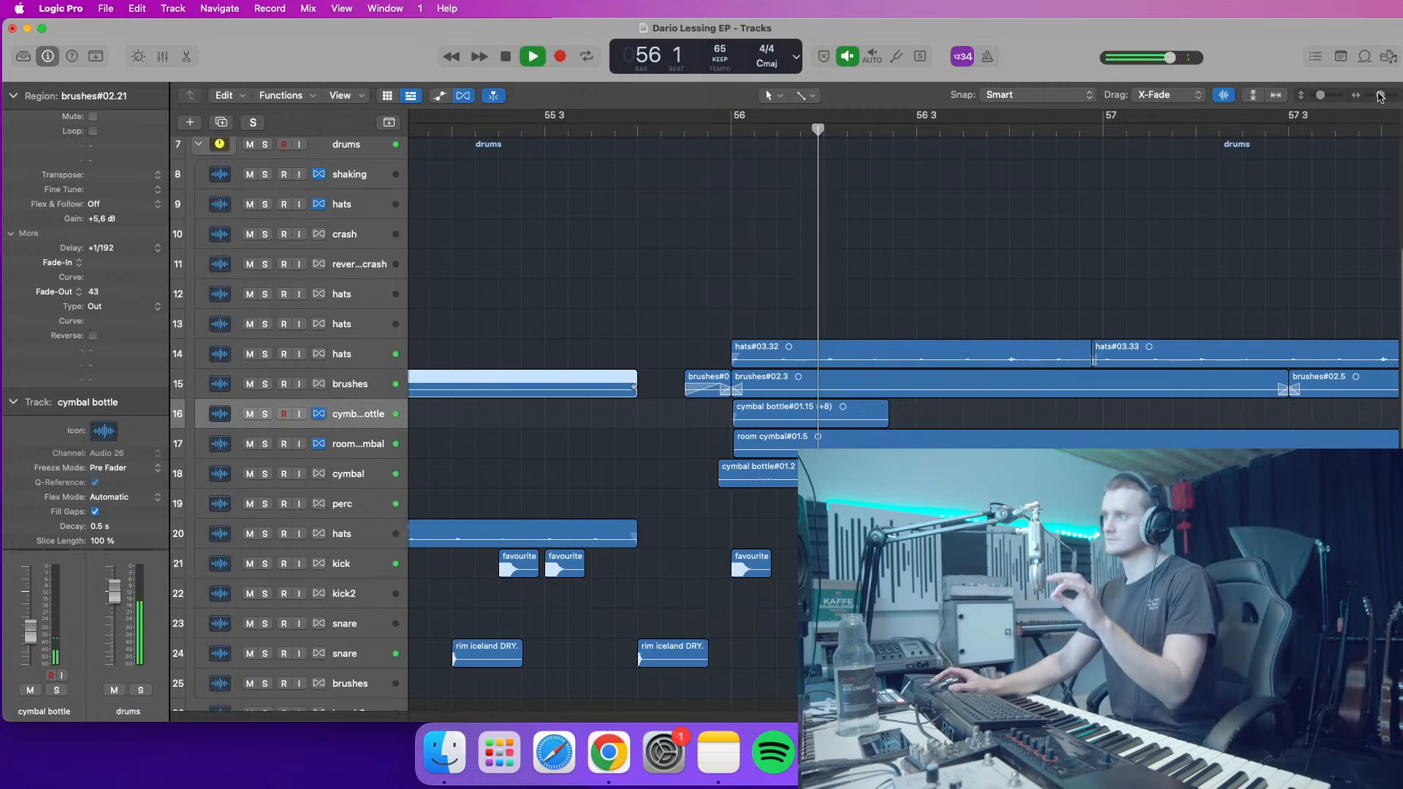
- Compare the hit at bar 56 with the cymbal track muted and unmuted
drag(1380, 96, 1378, 95)
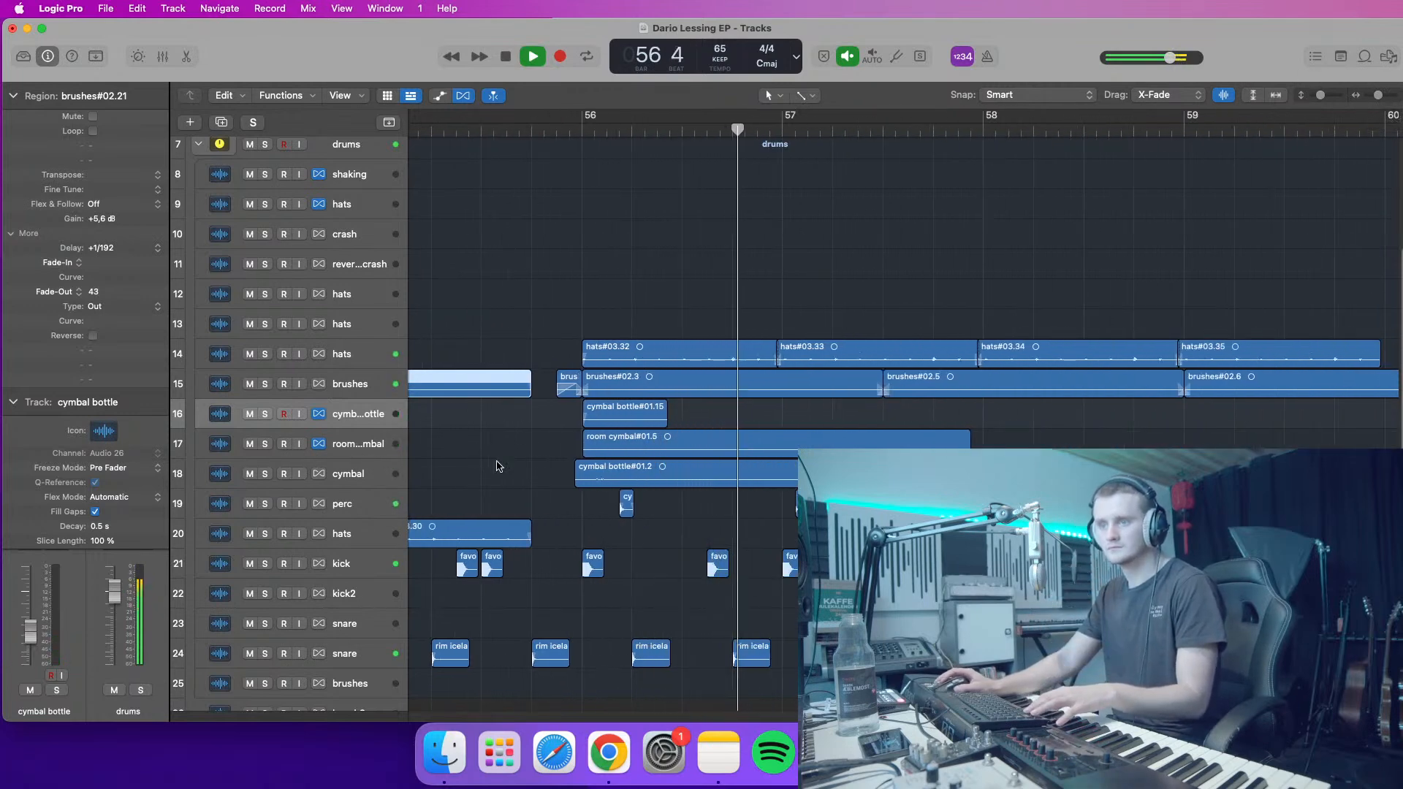
click(618, 439)
click(583, 137)
click(583, 134)
click(250, 474)
click(583, 132)
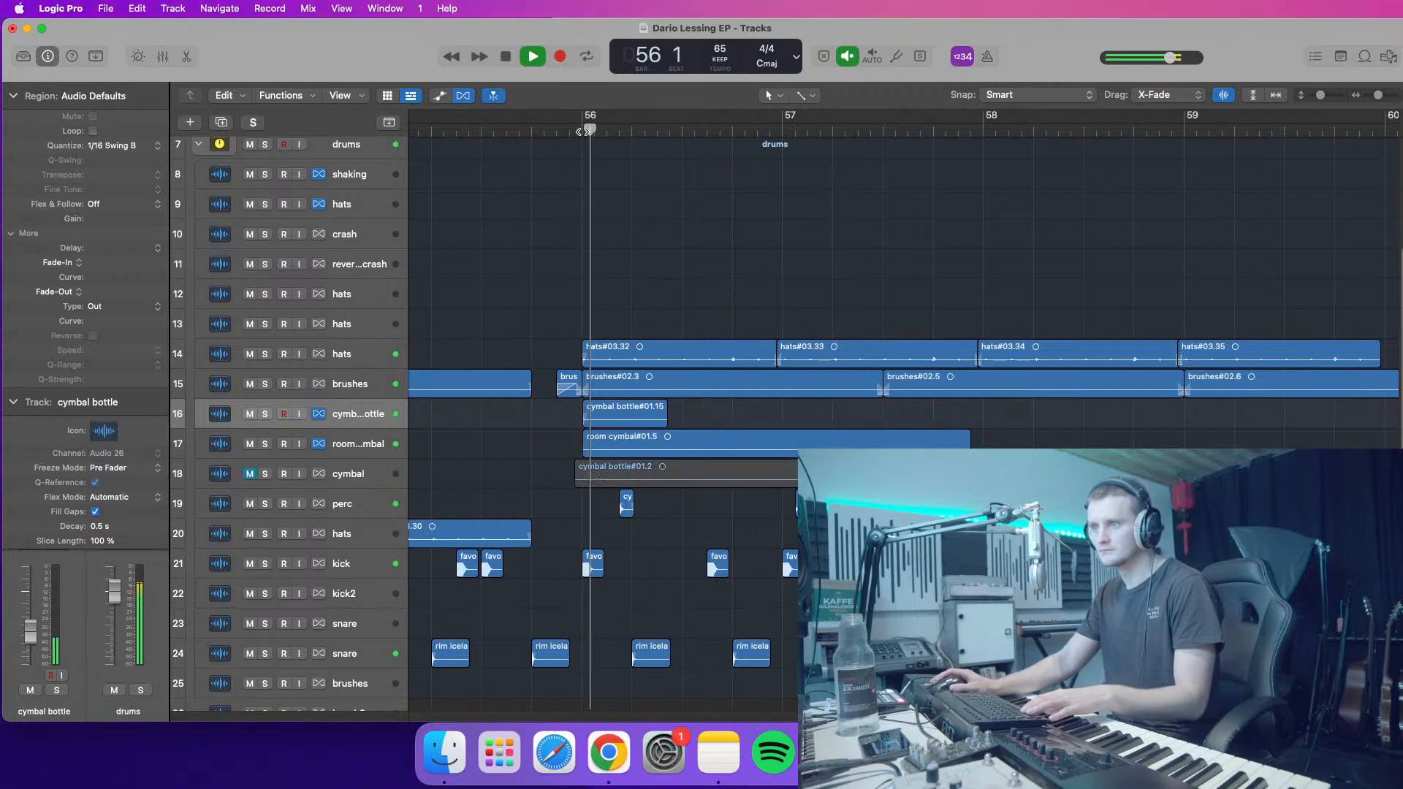
click(574, 132)
click(250, 474)
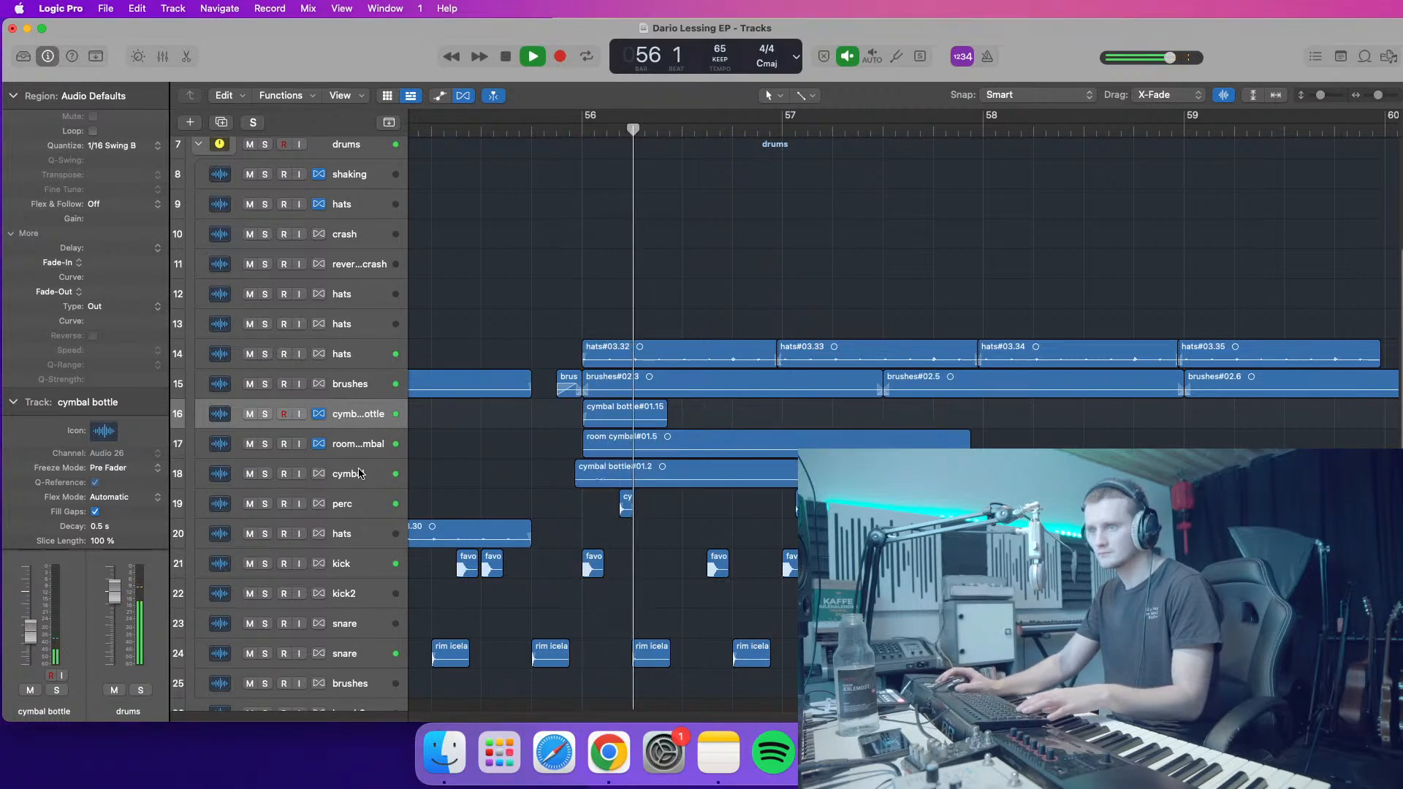
- Set the cymbal track's volume to -18.0 dB and play the transition into bar 56
click(359, 474)
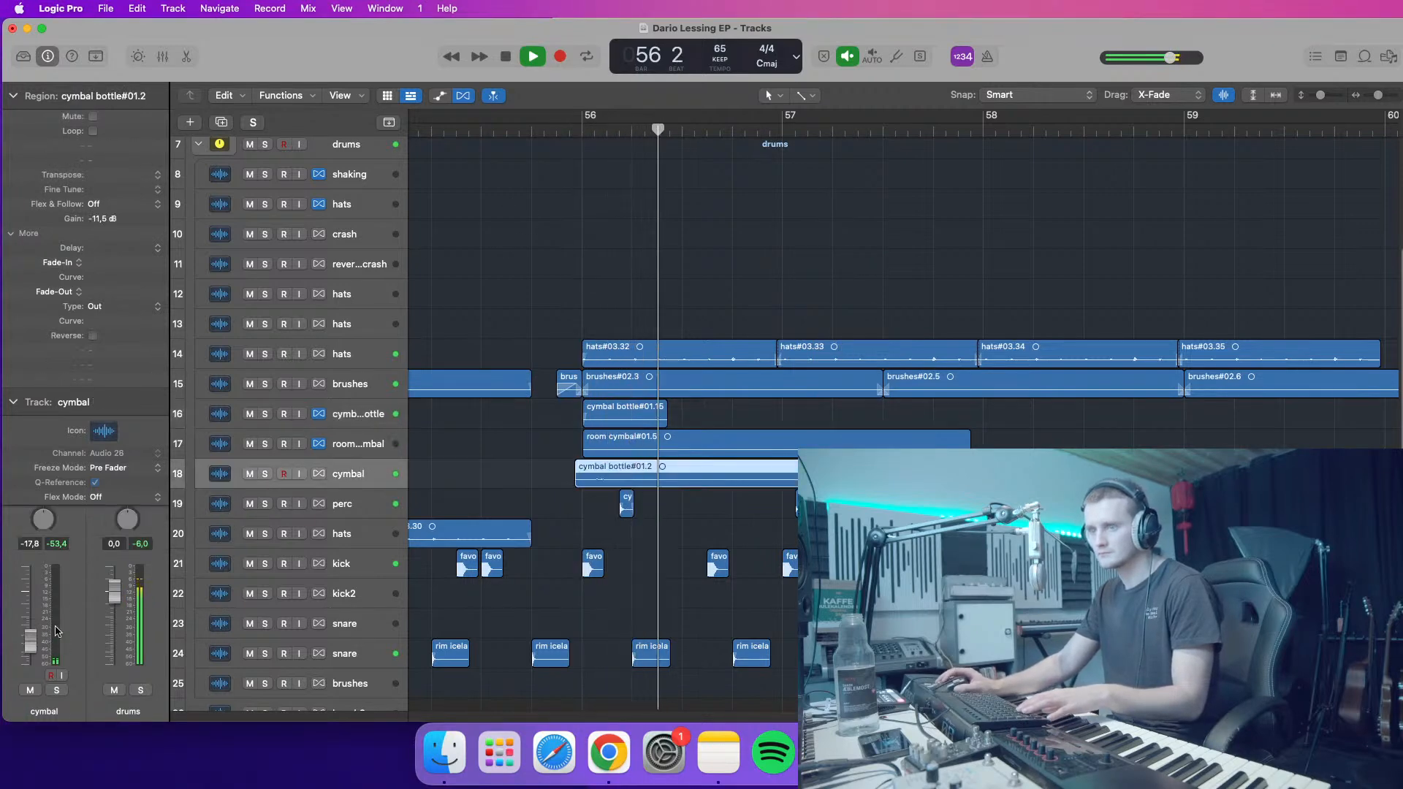
click(13, 96)
mouse_move(1379, 95)
mouse_down()
mouse_move(1316, 97)
mouse_move(1380, 96)
mouse_up()
scroll(976, 294, up, 3)
key(space)
scroll(1059, 340, down, 3)
key(space)
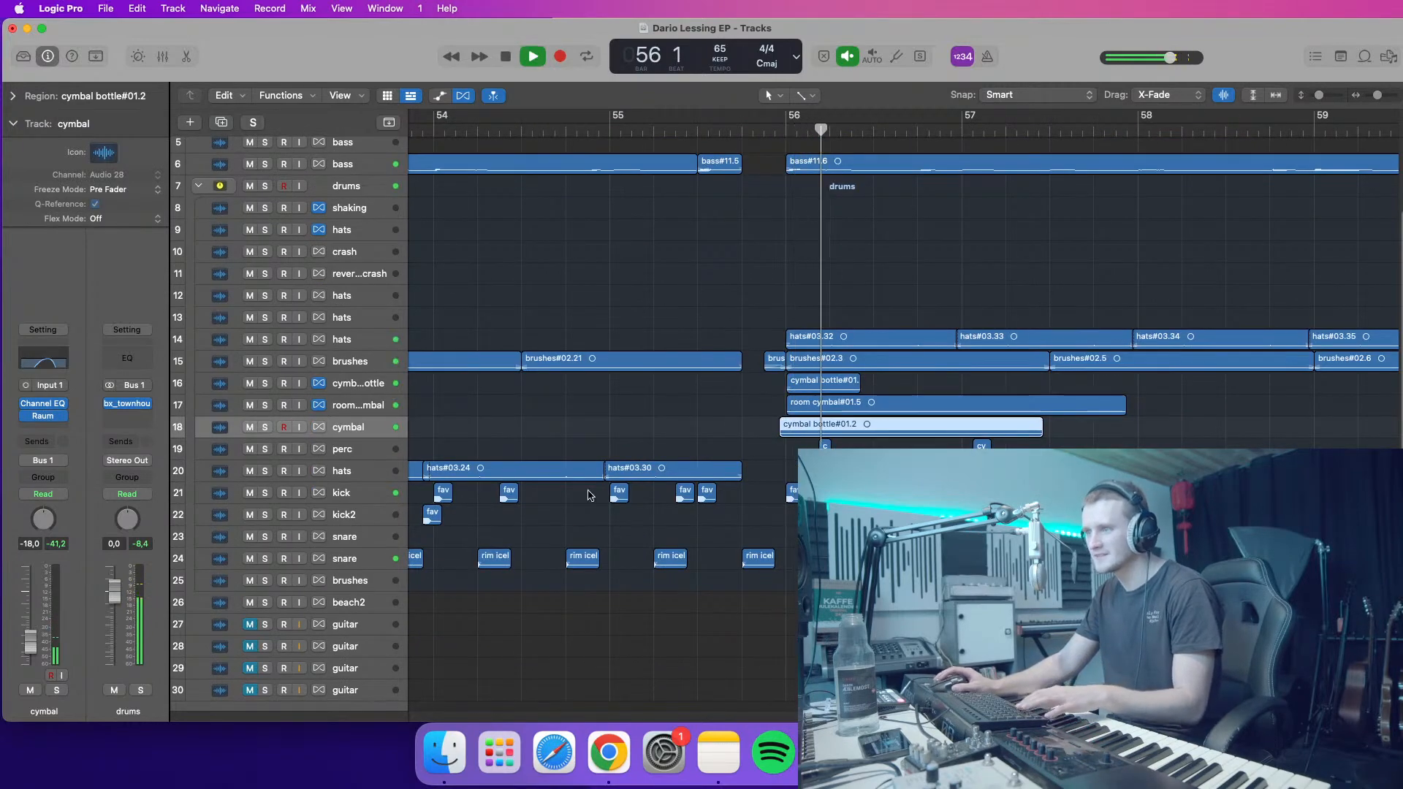
- Copy the two perc regions from bars 56 and 57 two bars on, starting in bar 58, and play them
key(Down)
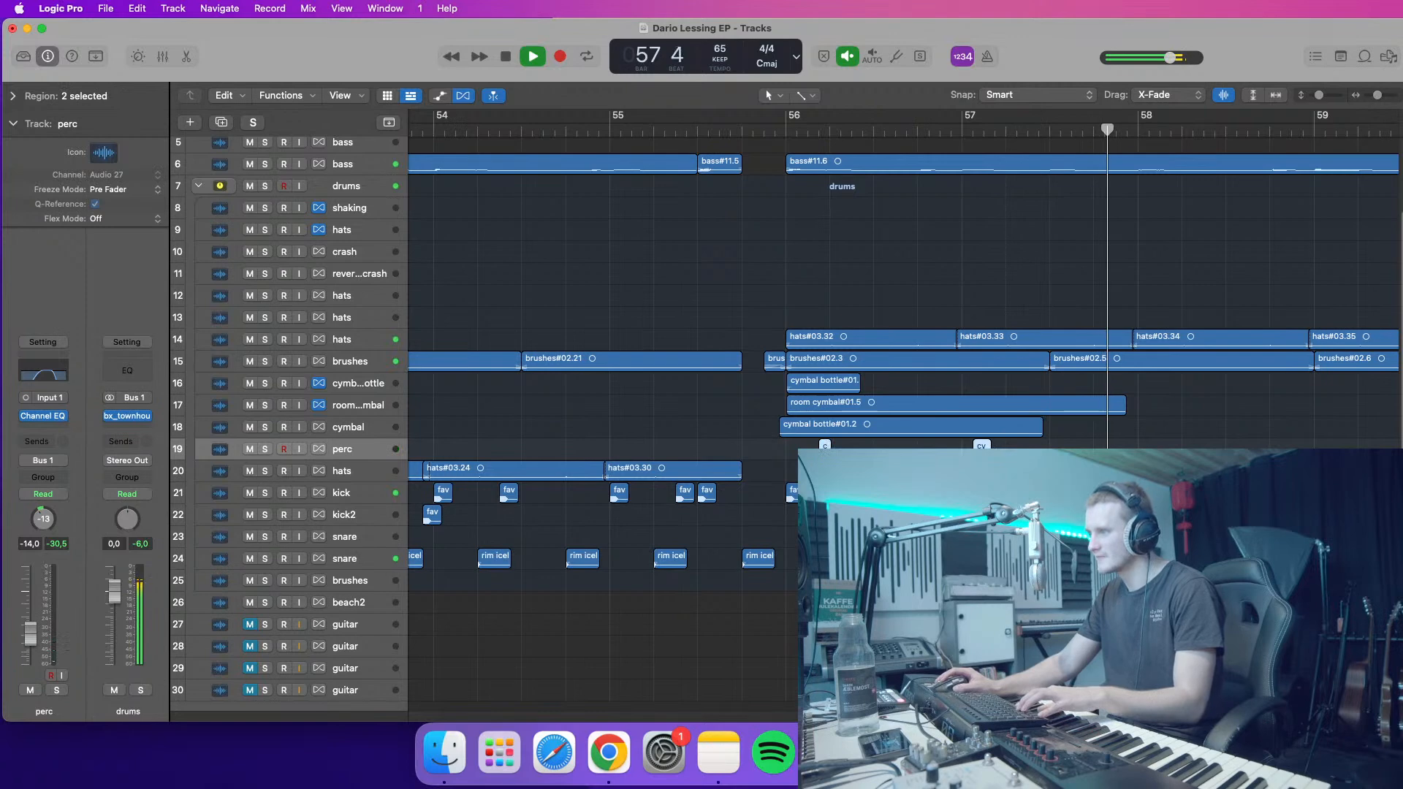
key(space)
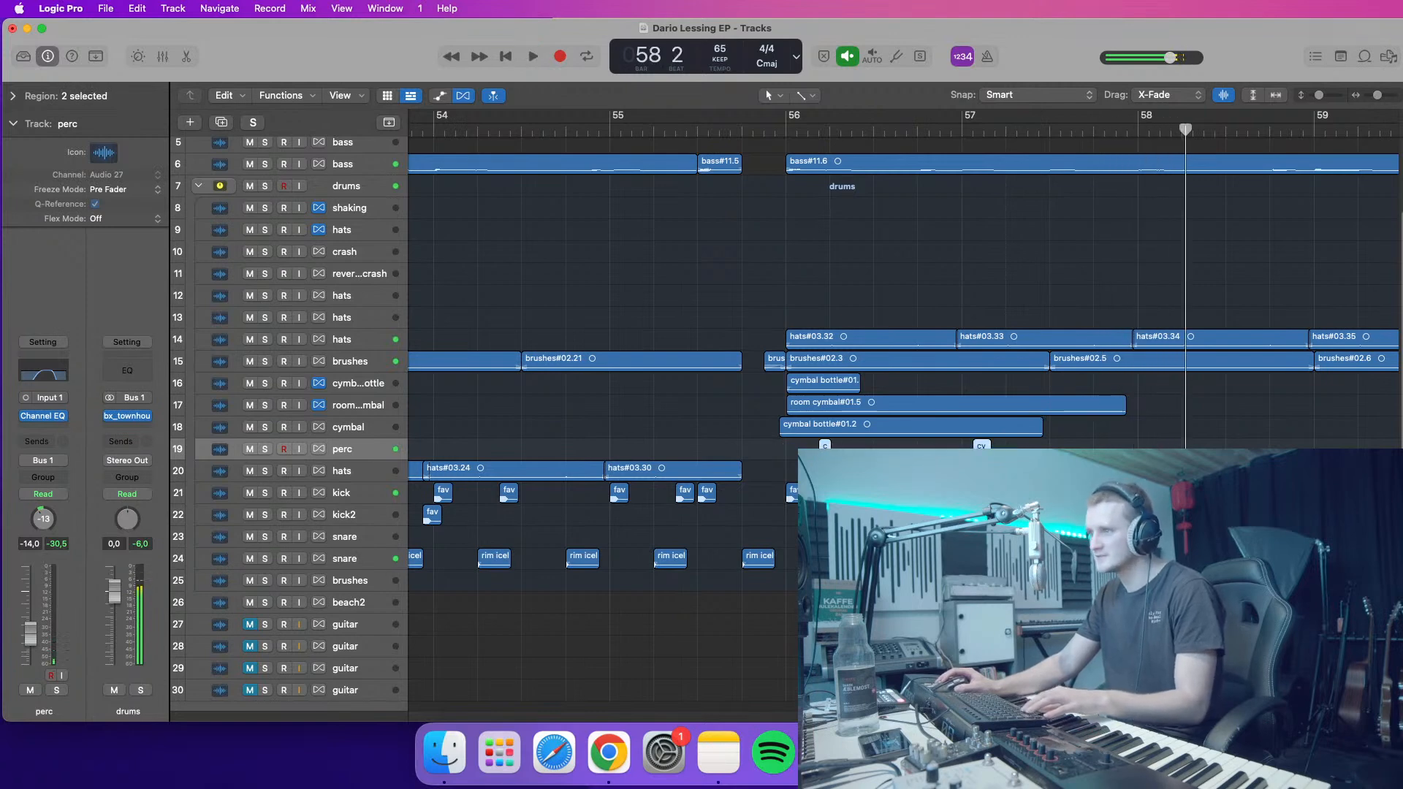
drag(826, 447, 1232, 449)
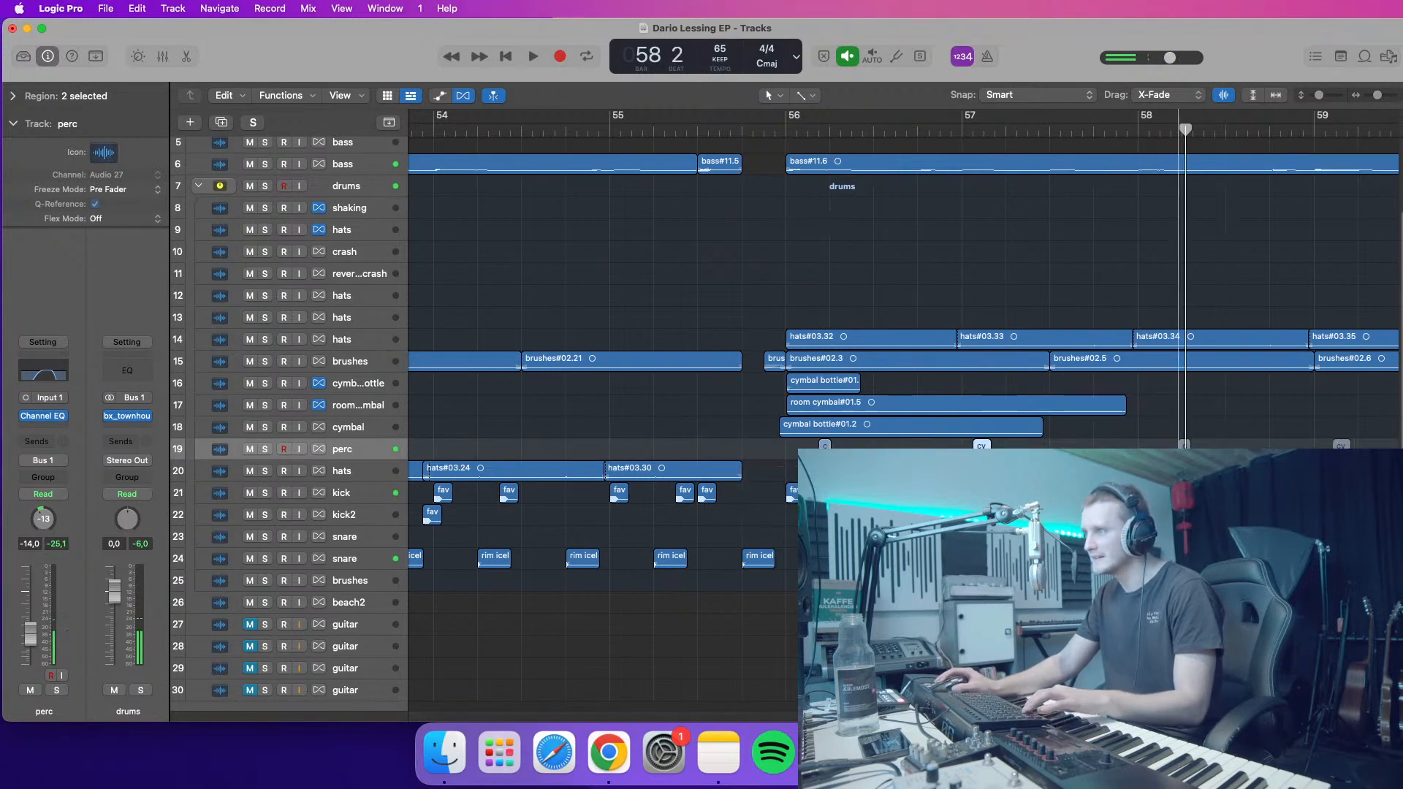
click(1140, 132)
key(space)
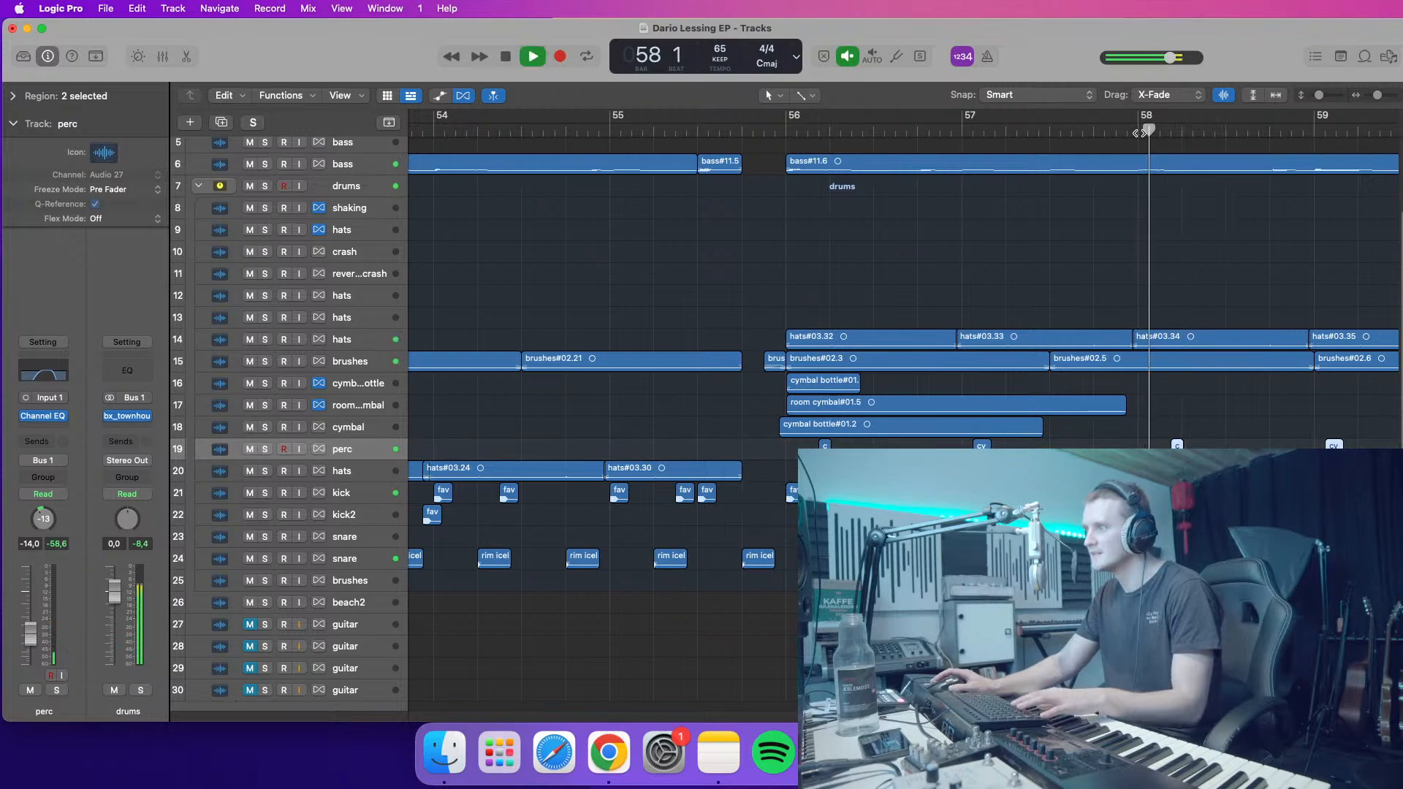
scroll(1178, 382, right, 6)
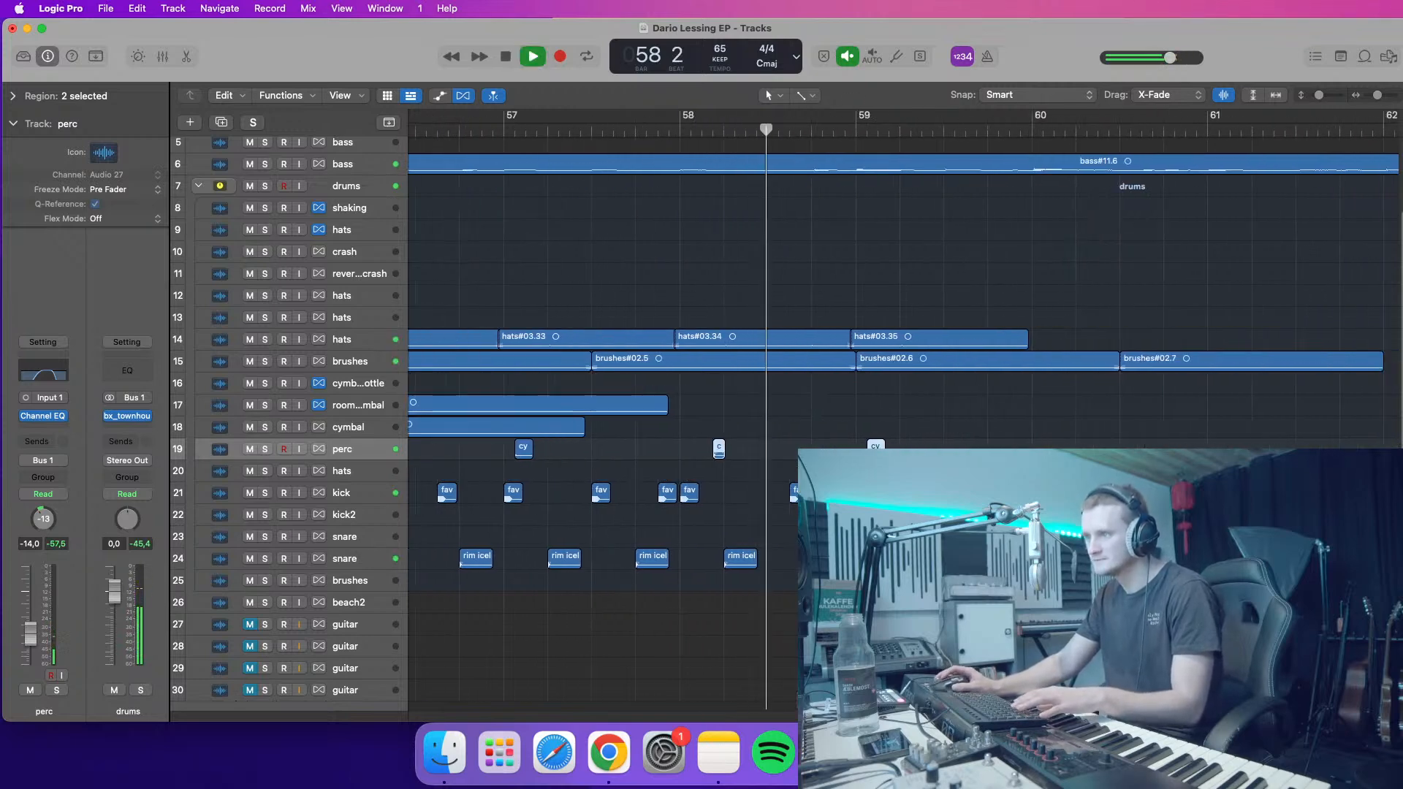
scroll(658, 293, left, 3)
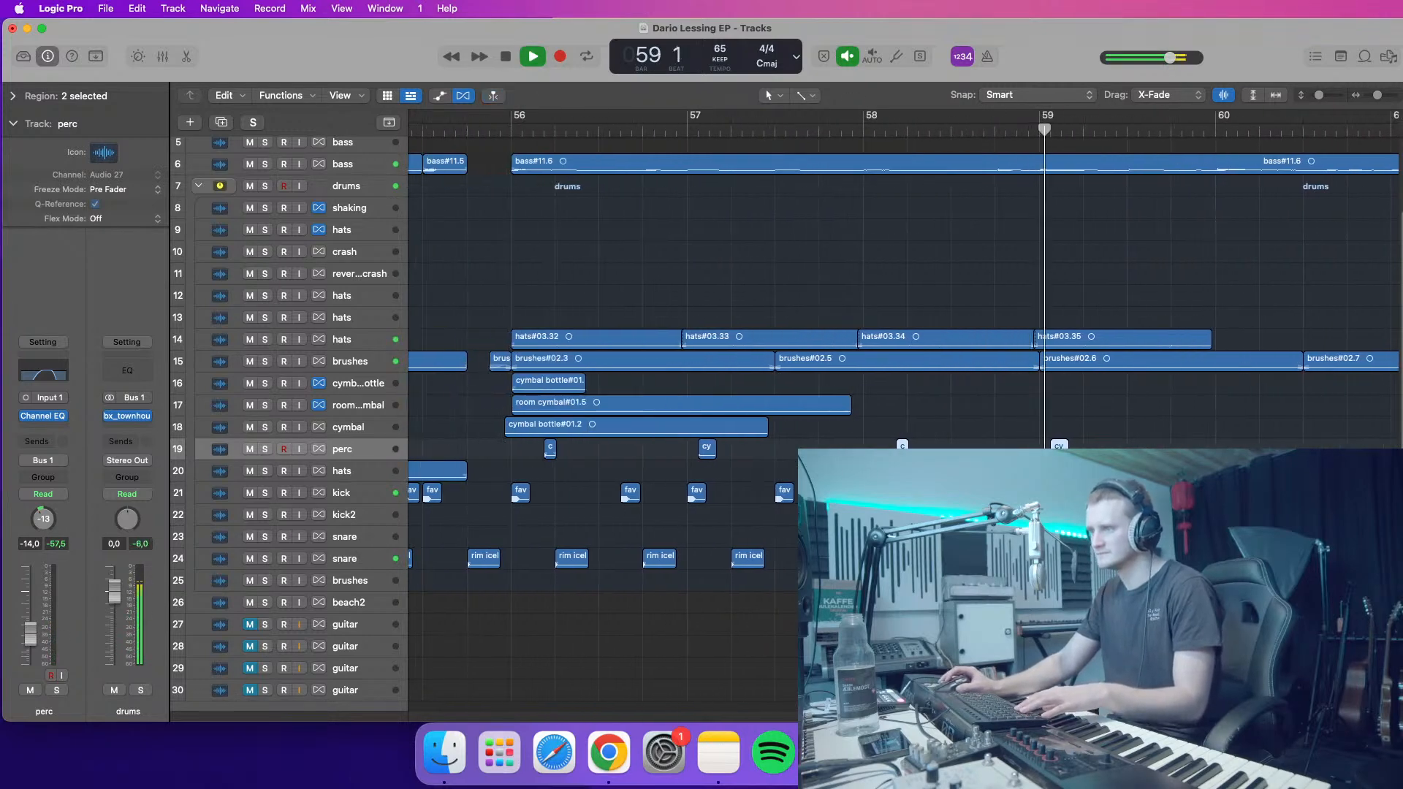
scroll(1099, 438, right, 1)
click(1101, 427)
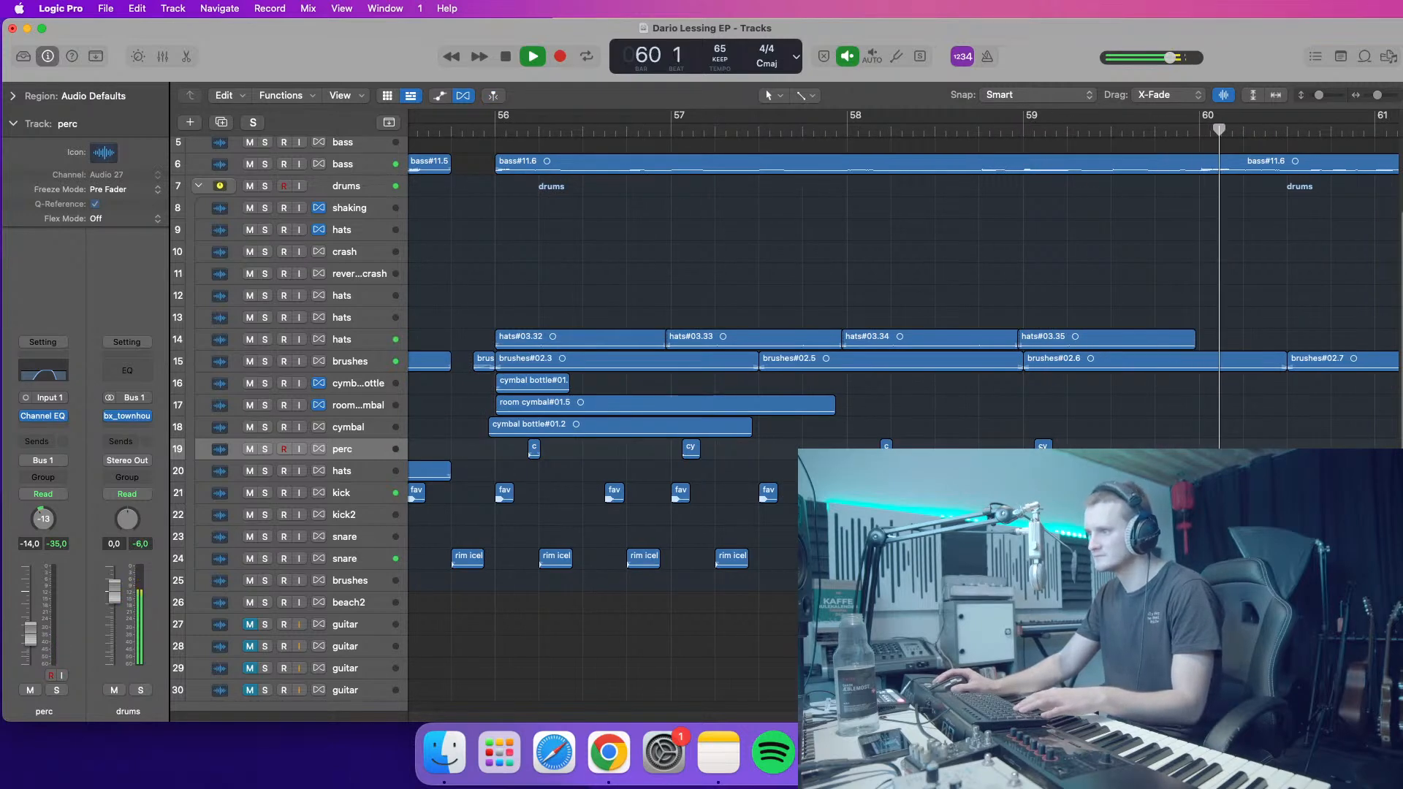
- Copy the four perc regions from bars 56 to 59 on from bar 60, and play from bars 60 and 56
key(space)
drag(1378, 97, 1375, 102)
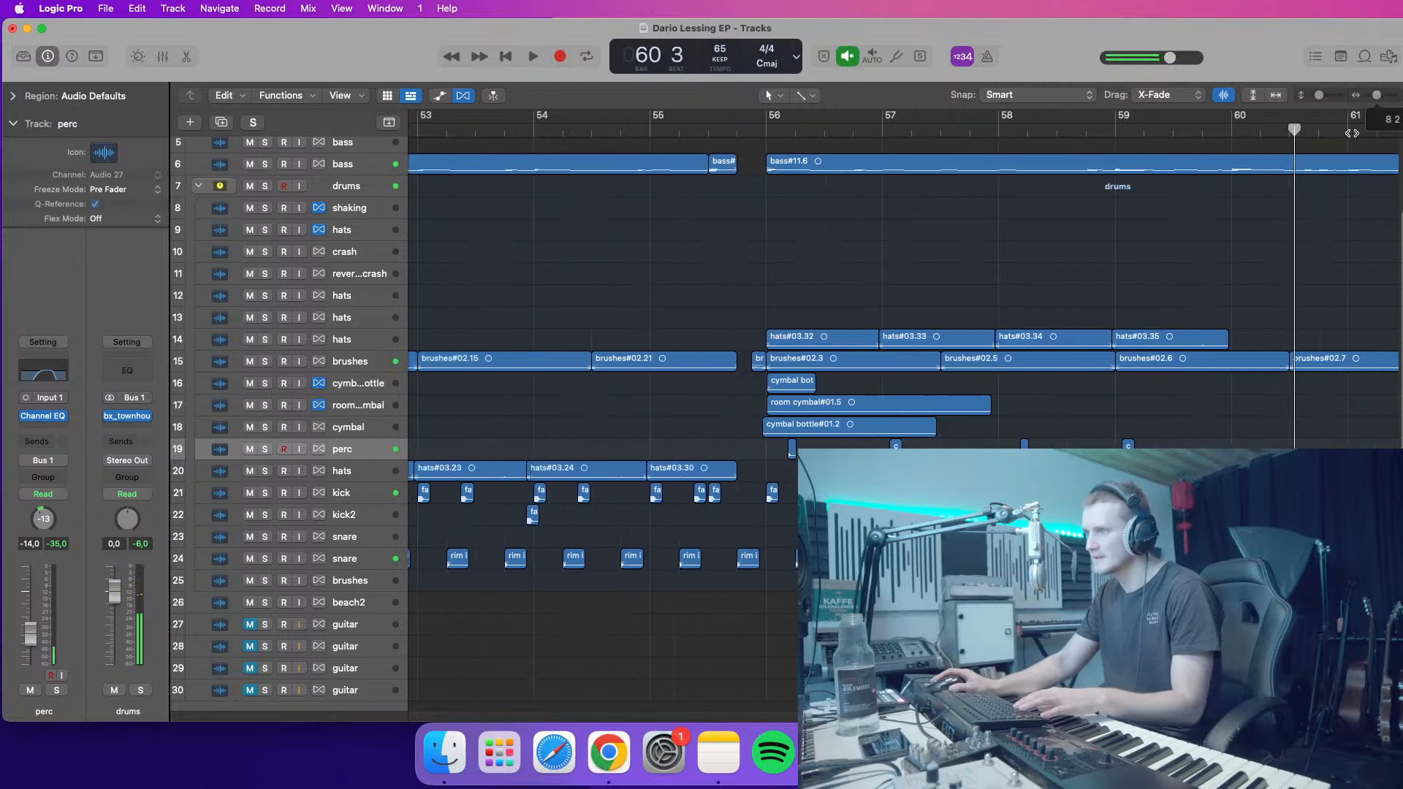
drag(791, 457, 1155, 458)
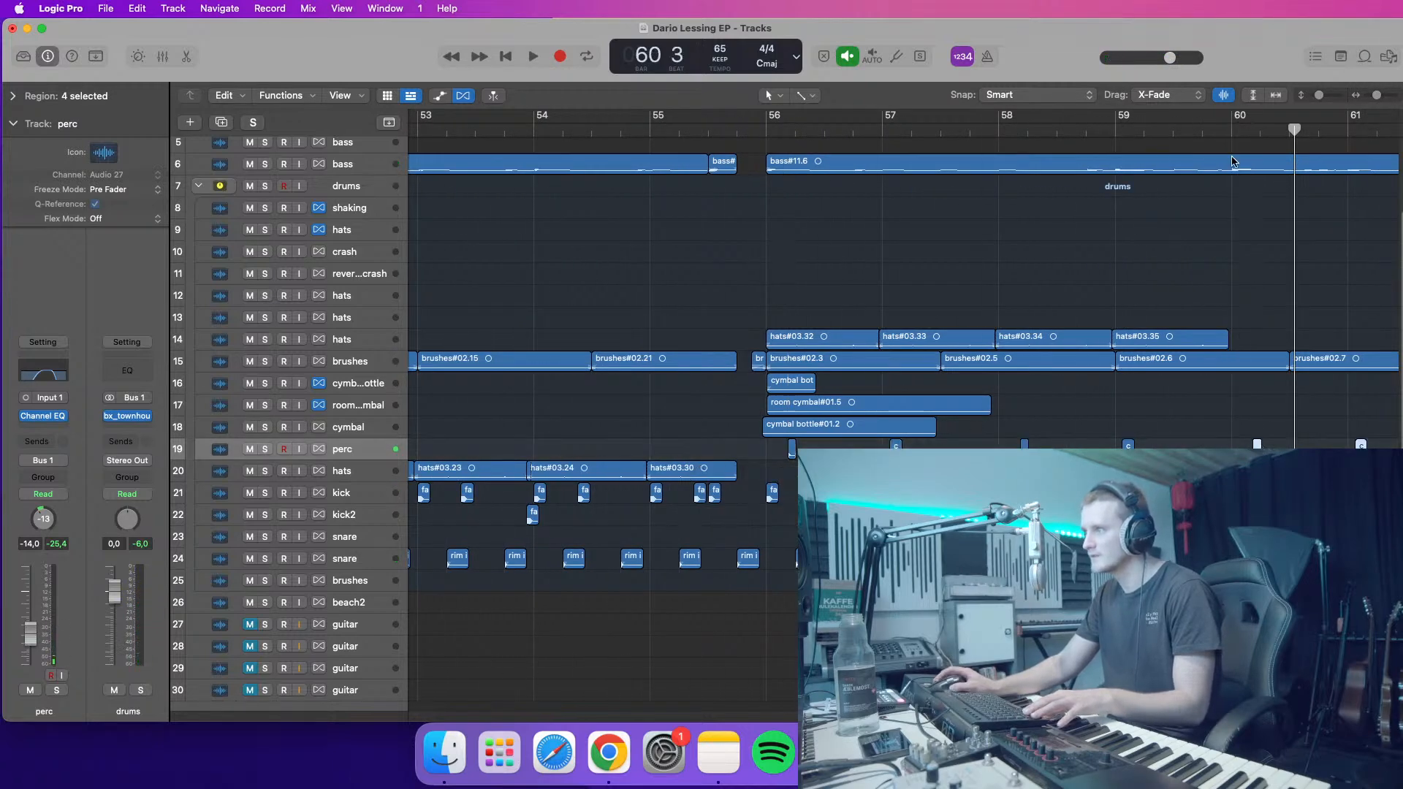
double_click(1235, 132)
click(1234, 135)
click(775, 135)
click(753, 136)
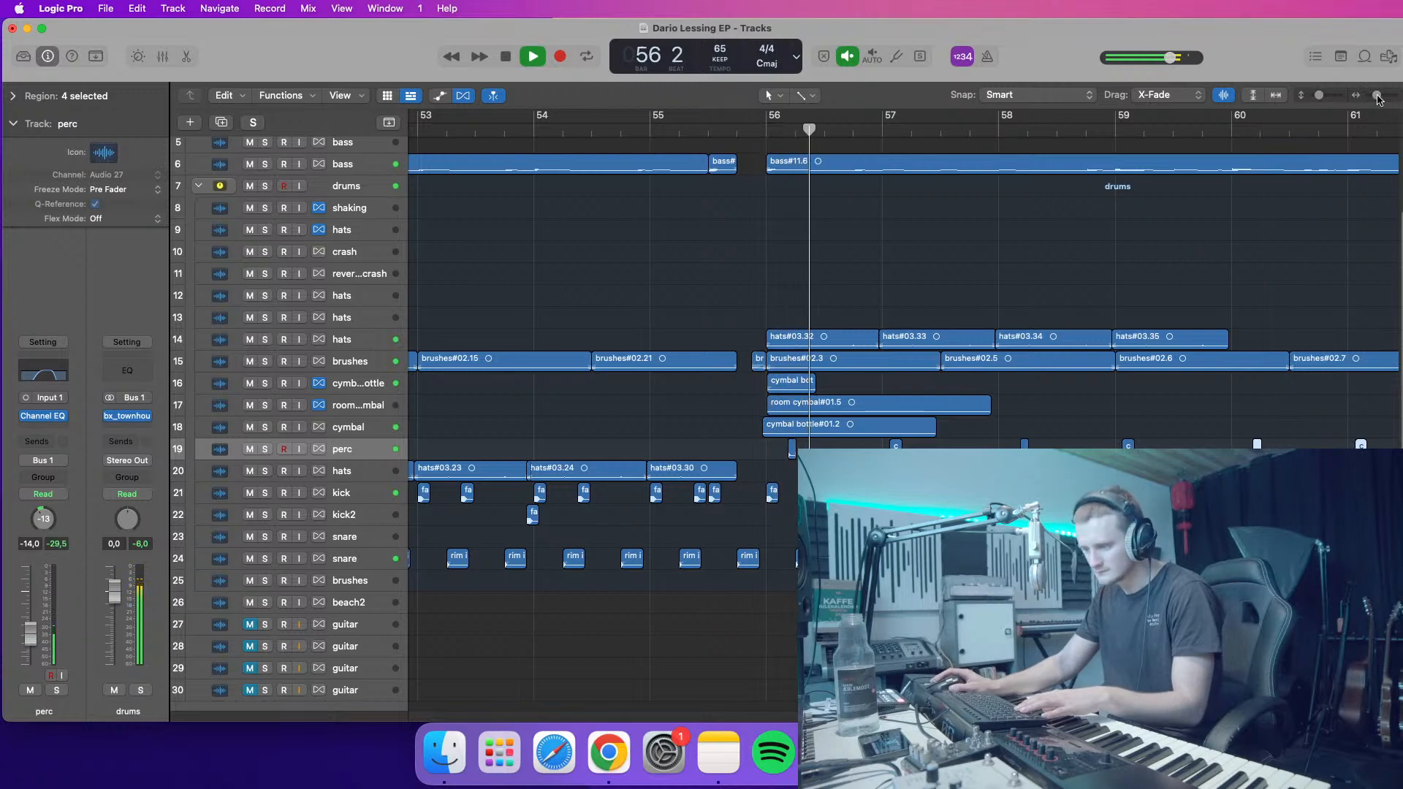
drag(1378, 95, 1374, 96)
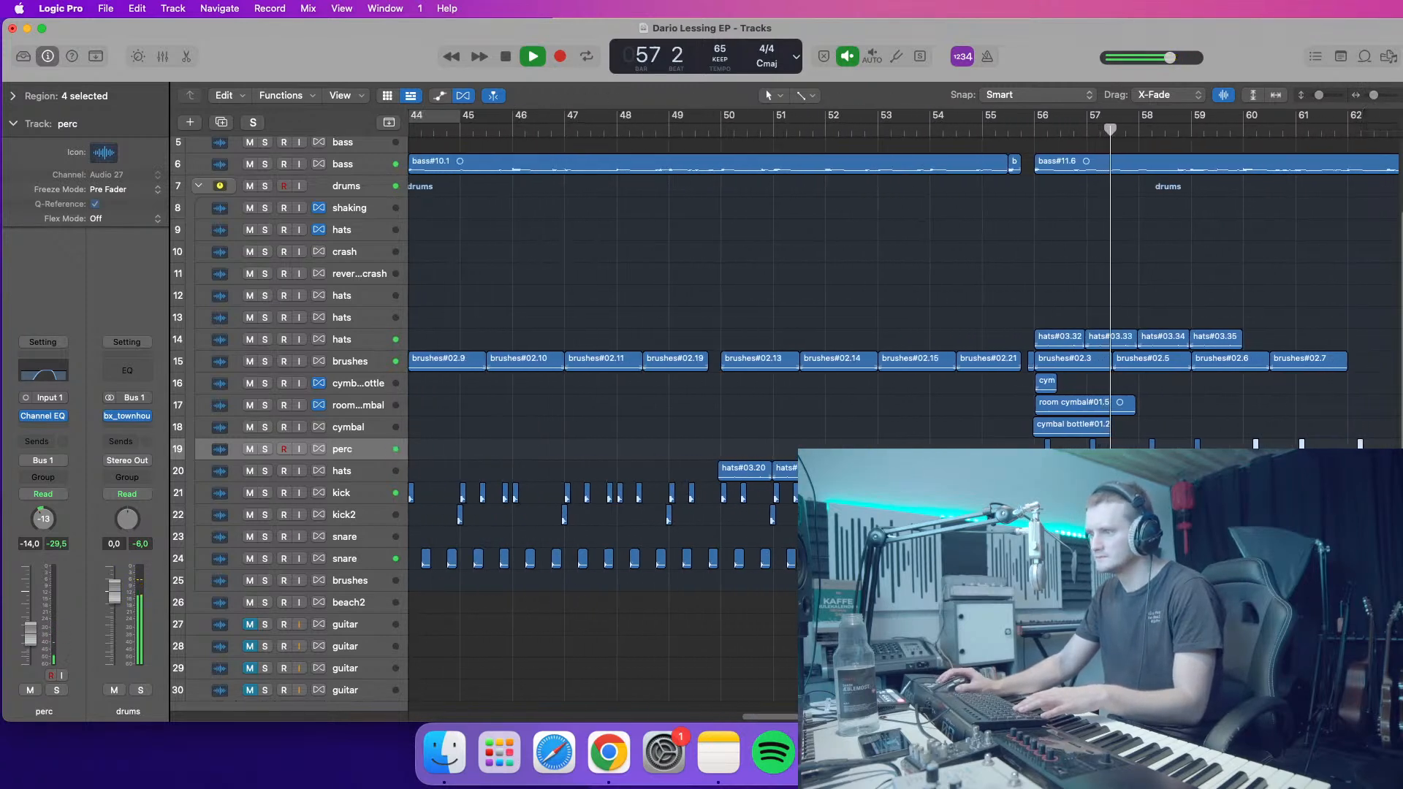
- Set the delay of the eight perc regions starting in bar 56 to +10 ticks and play them from bar 56
scroll(903, 409, down, 1)
scroll(904, 409, right, 6)
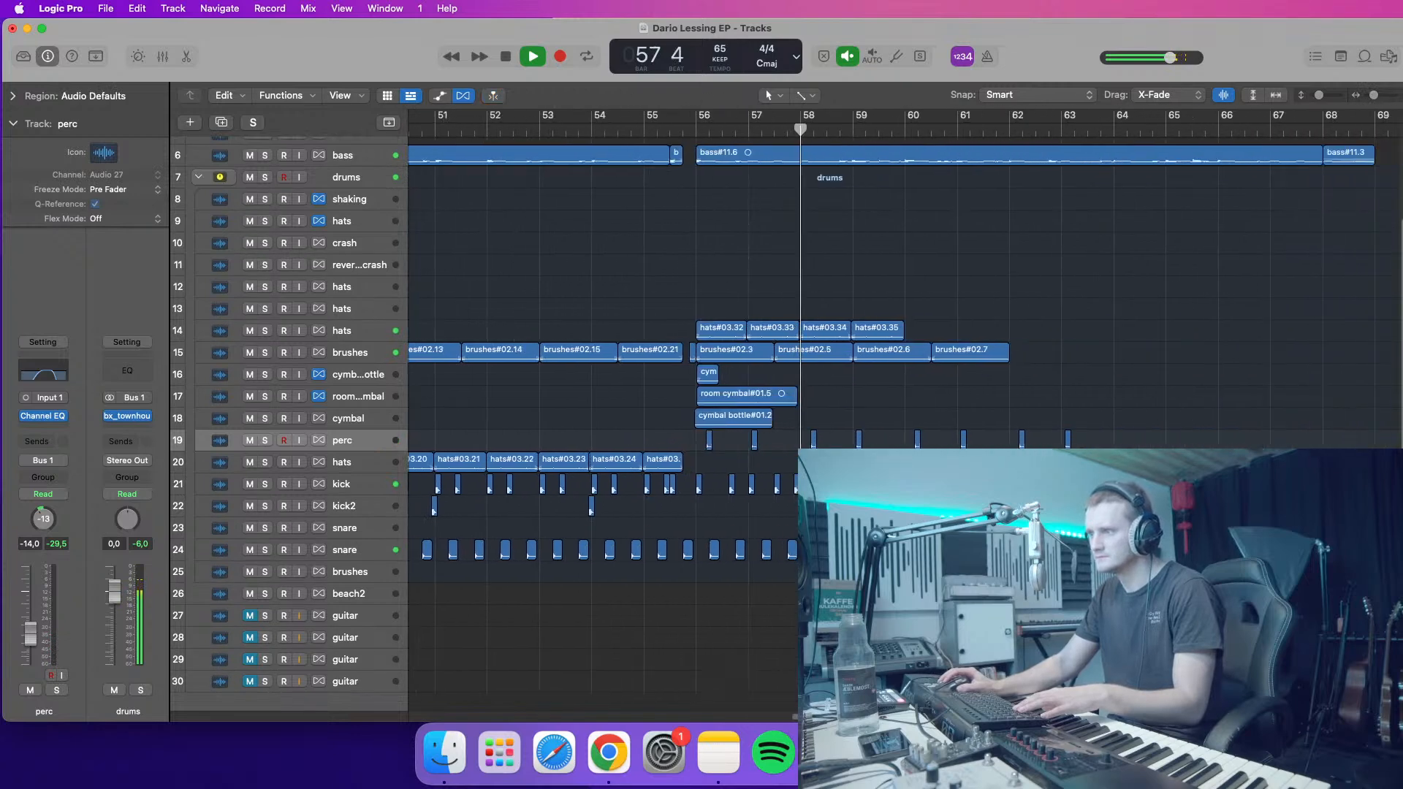
drag(1082, 445, 703, 465)
key(space)
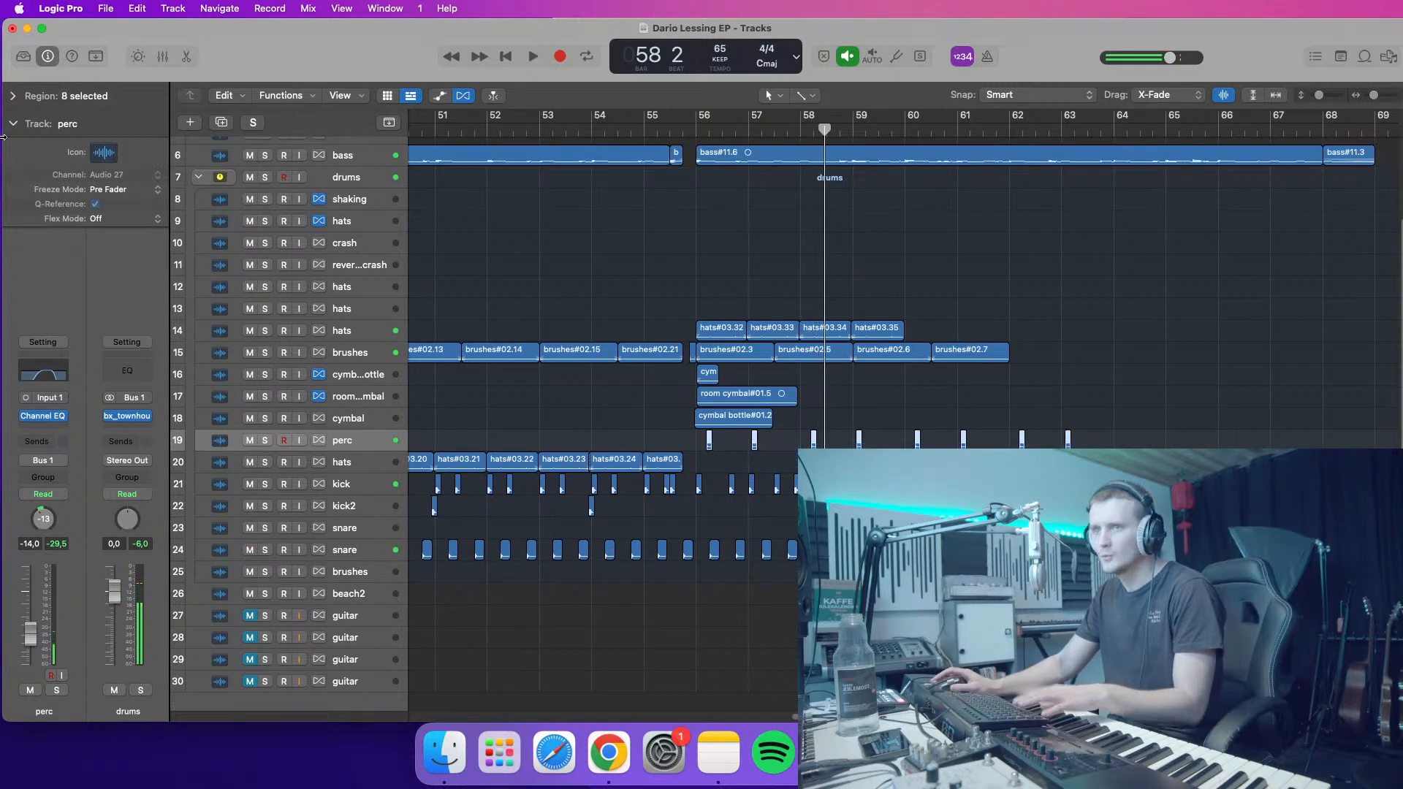
click(13, 93)
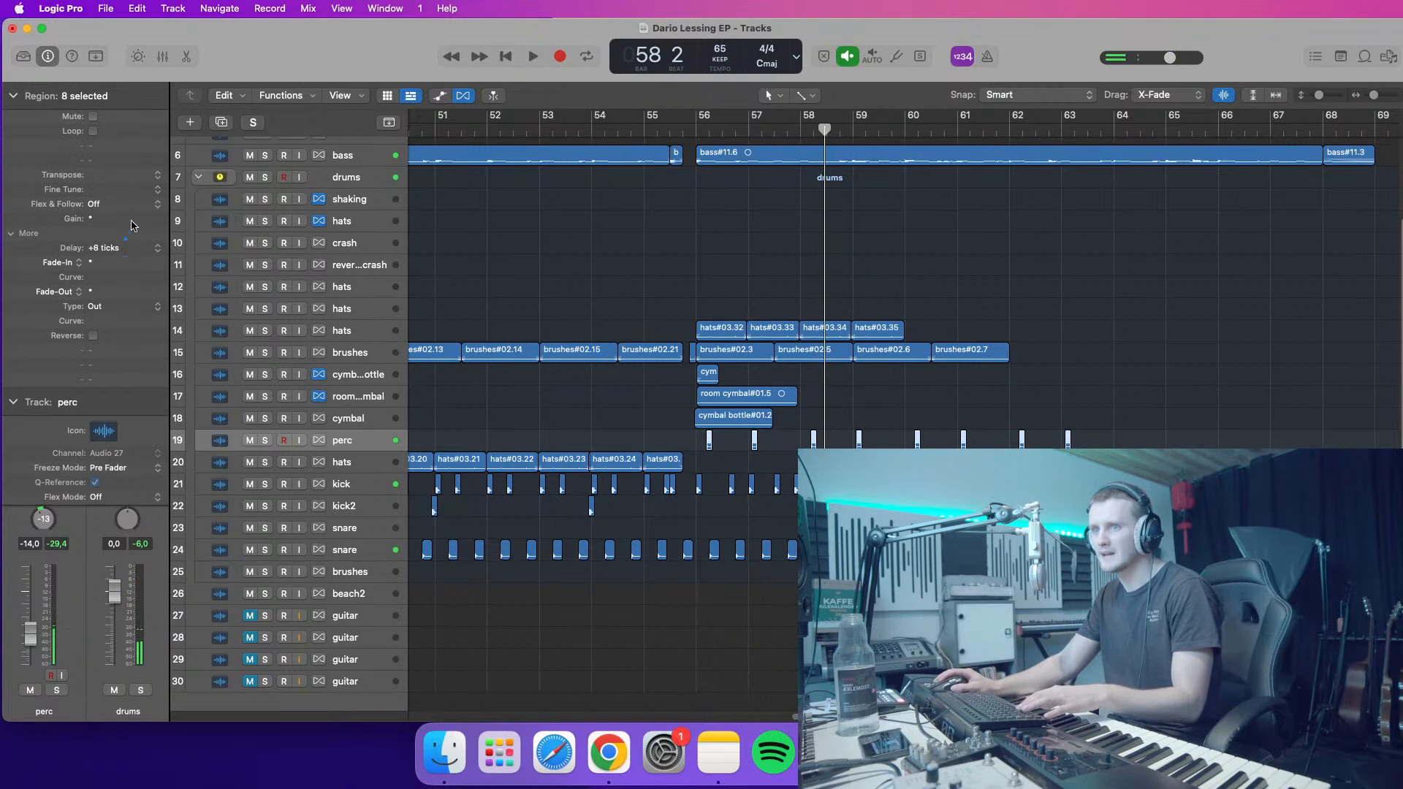
double_click(708, 131)
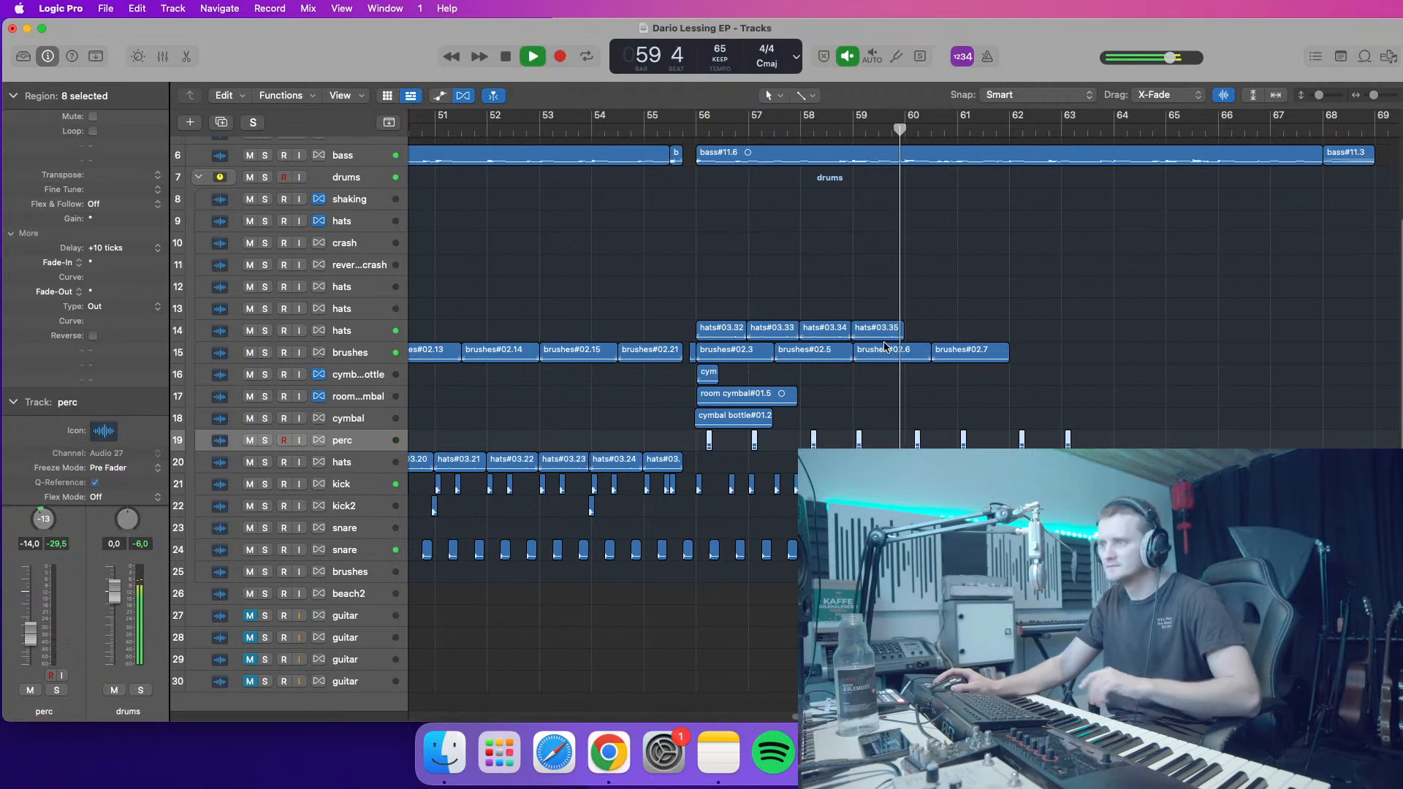
- Copy the four hats regions from bars 56 to 59 on from bar 60, play from just before it, and select the first copy
mouse_move(922, 318)
mouse_down()
mouse_move(720, 333)
mouse_move(943, 333)
mouse_move(928, 332)
mouse_up()
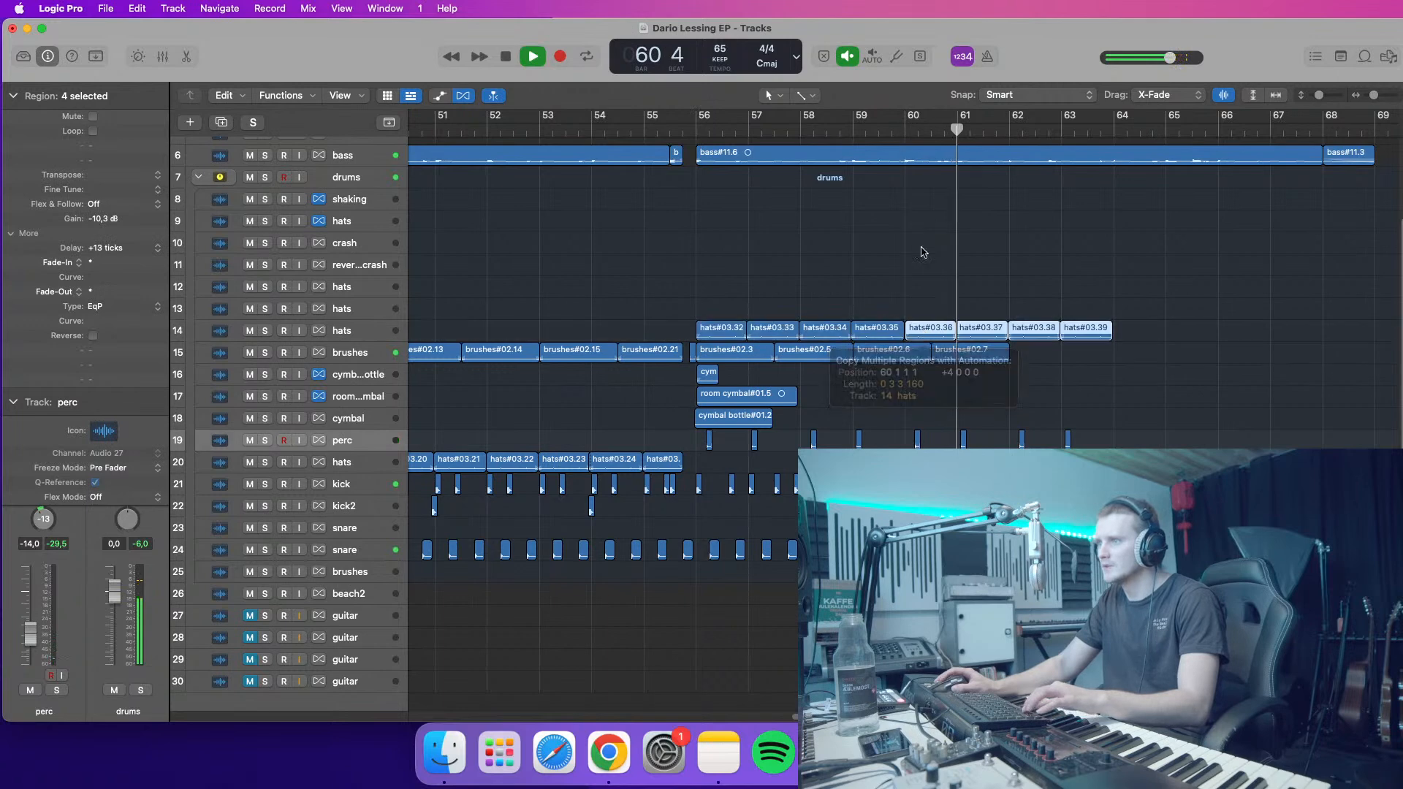
click(893, 130)
drag(1320, 95, 1323, 96)
click(934, 269)
click(908, 357)
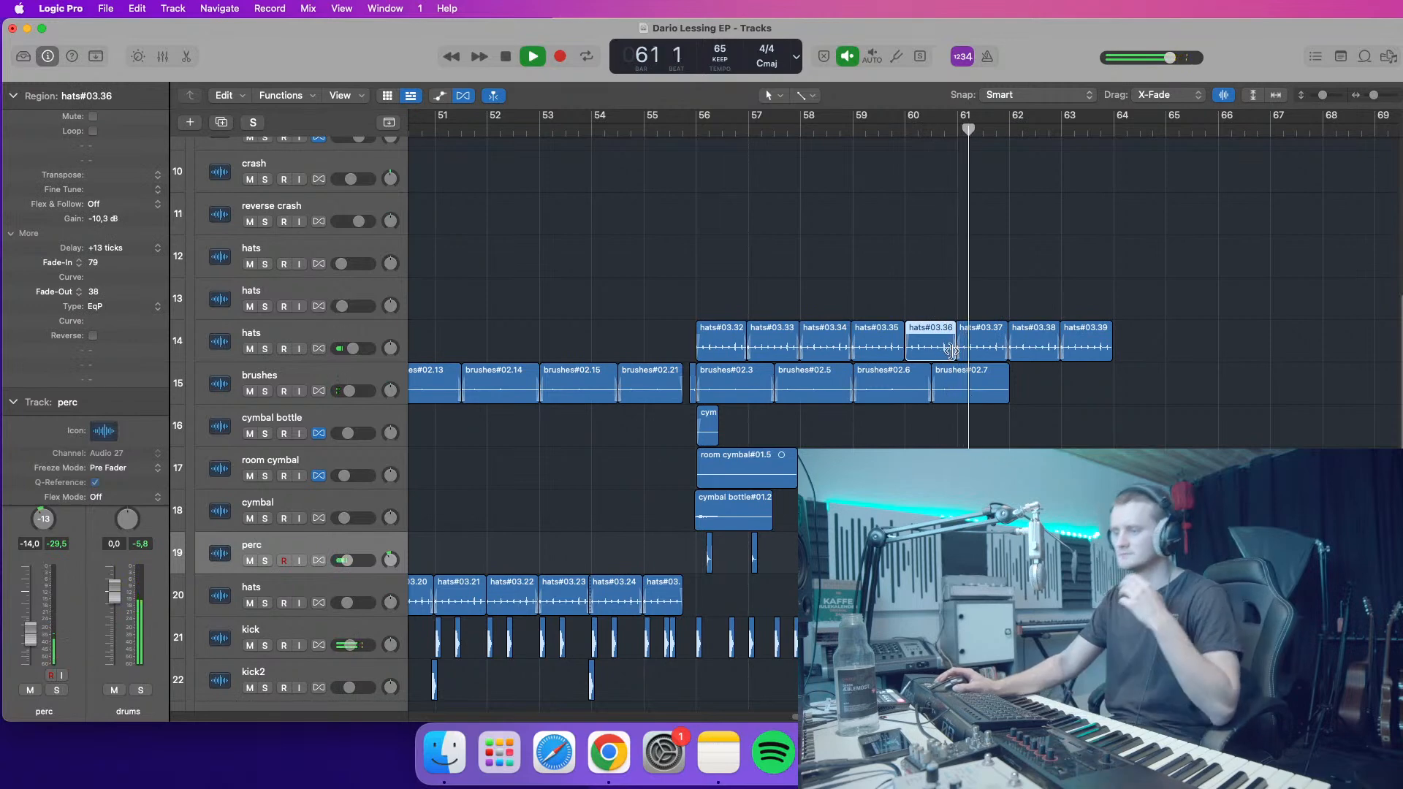
- Play the copied hats with the other drums around bars 61 and 62 and inspect the regions up close
drag(1323, 96, 1320, 96)
click(986, 134)
drag(1374, 96, 1379, 96)
key(space)
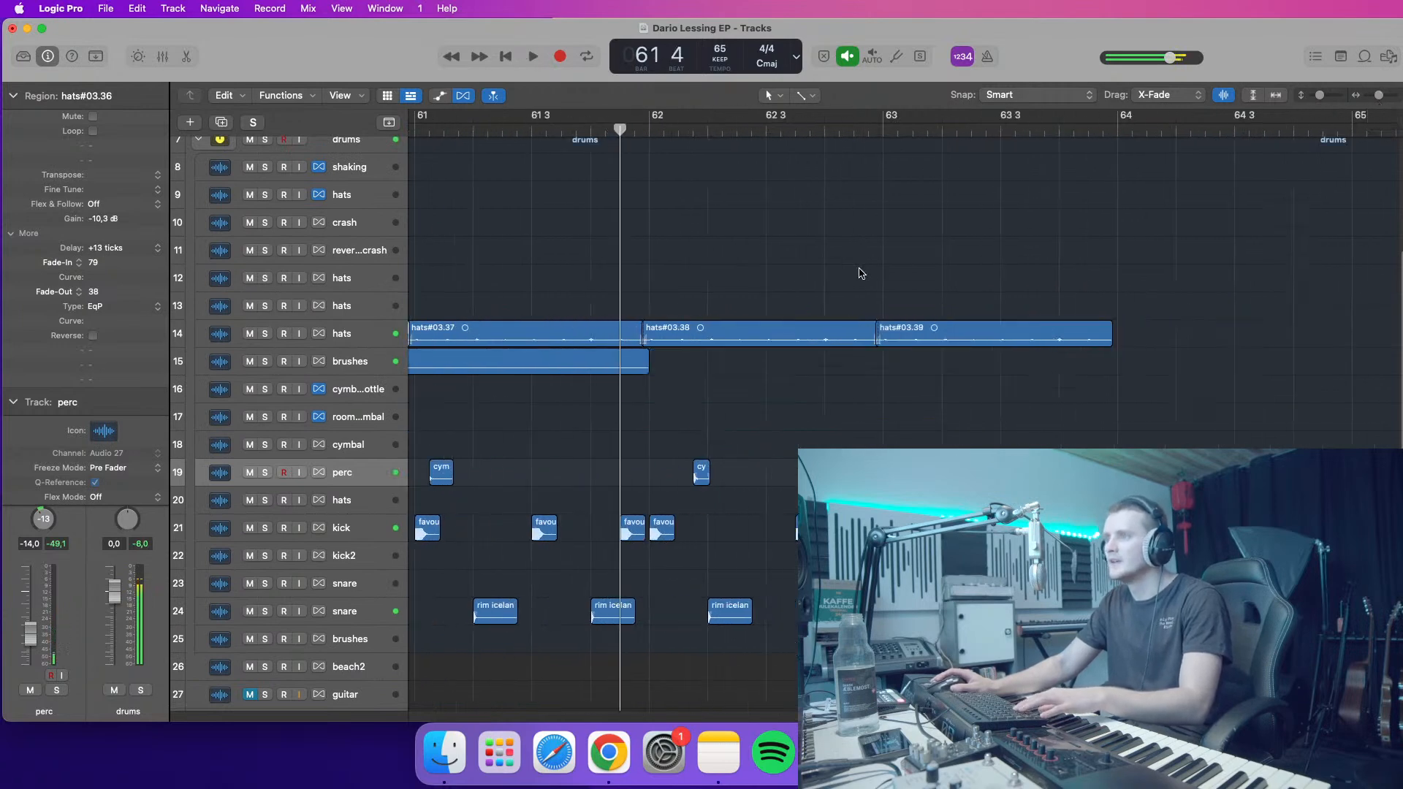
scroll(889, 297, left, 5)
key(space)
key(space)
- Open the audio preferences
click(60, 8)
mouse_move(146, 55)
click(248, 73)
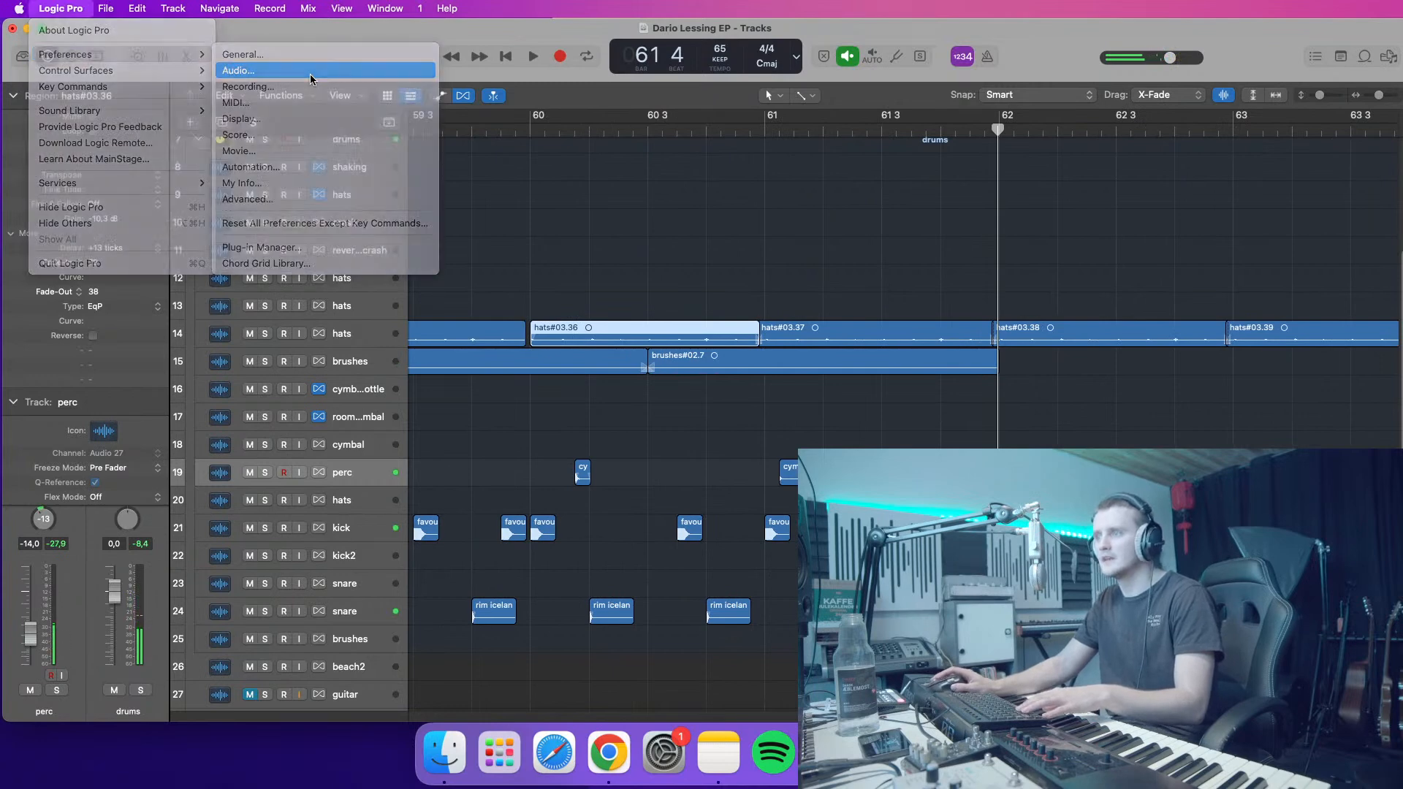
- Set the audio output device to LIVE in the audio preferences, apply it and close the preferences window
click(452, 283)
click(468, 267)
click(467, 283)
click(460, 301)
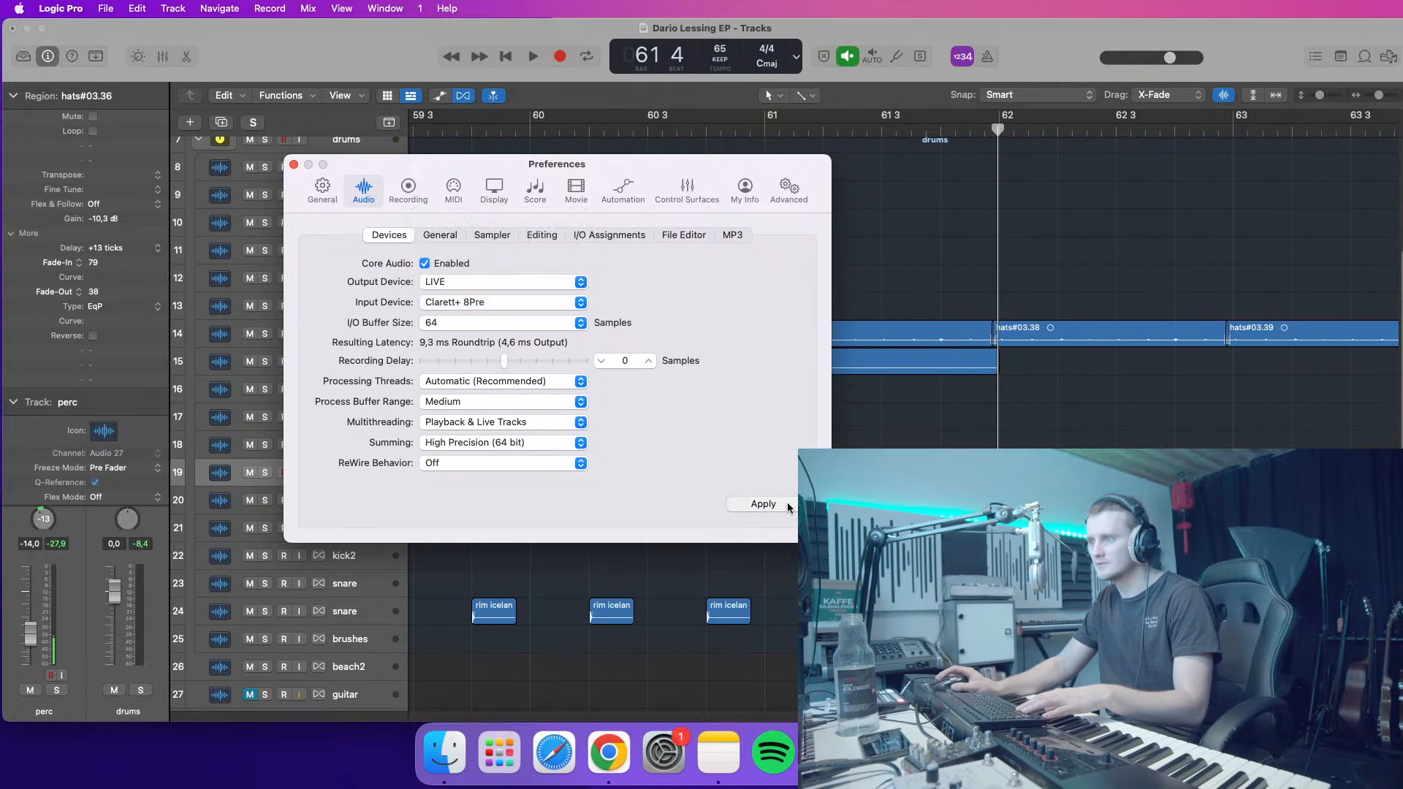
click(948, 441)
key(space)
click(294, 165)
- Duplicate the four brushes regions on track 15 so the copies run from bar 62 to 68, and play the transition
click(870, 128)
drag(1384, 100, 1374, 102)
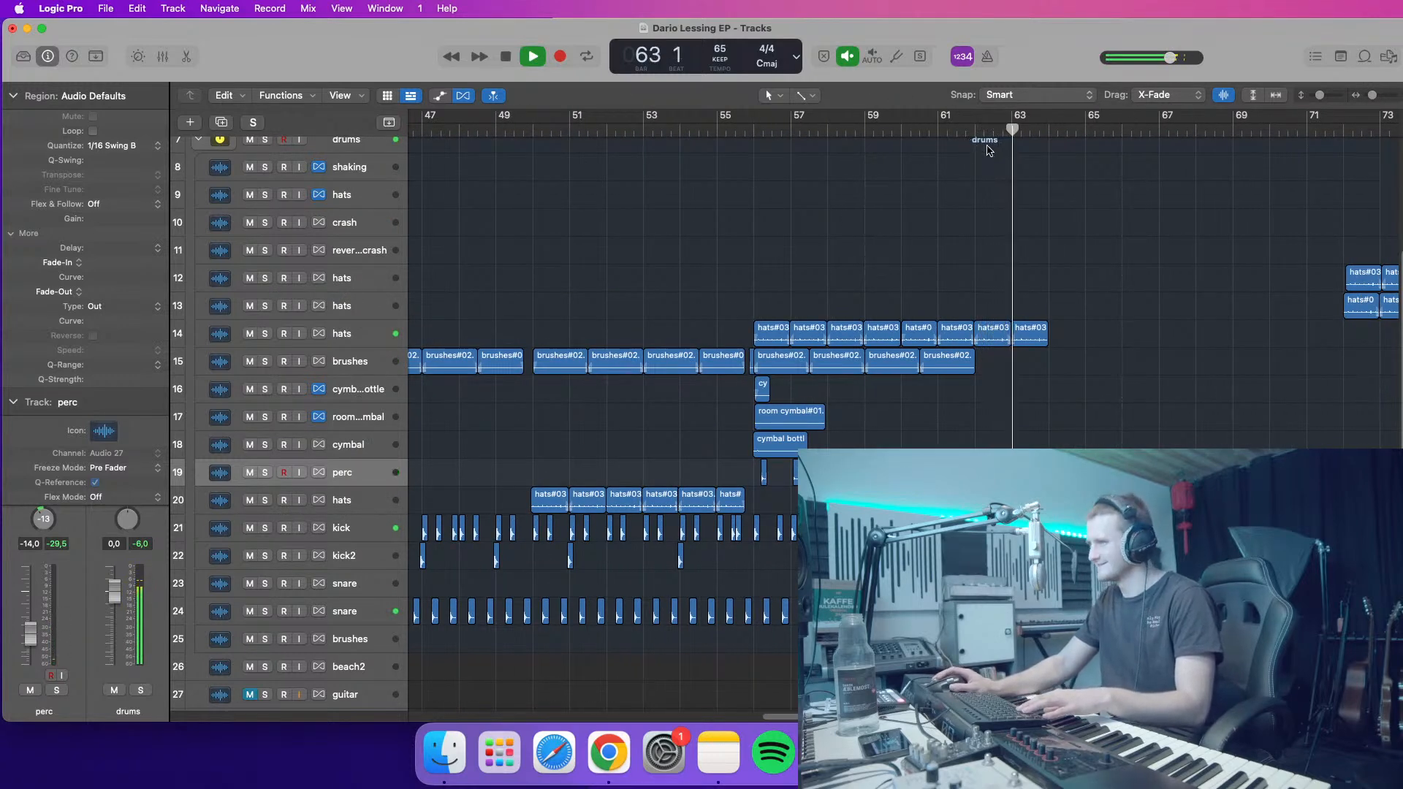
click(752, 130)
mouse_move(984, 370)
mouse_down()
mouse_move(782, 366)
mouse_move(1011, 364)
mouse_up()
key(space)
click(964, 132)
key(space)
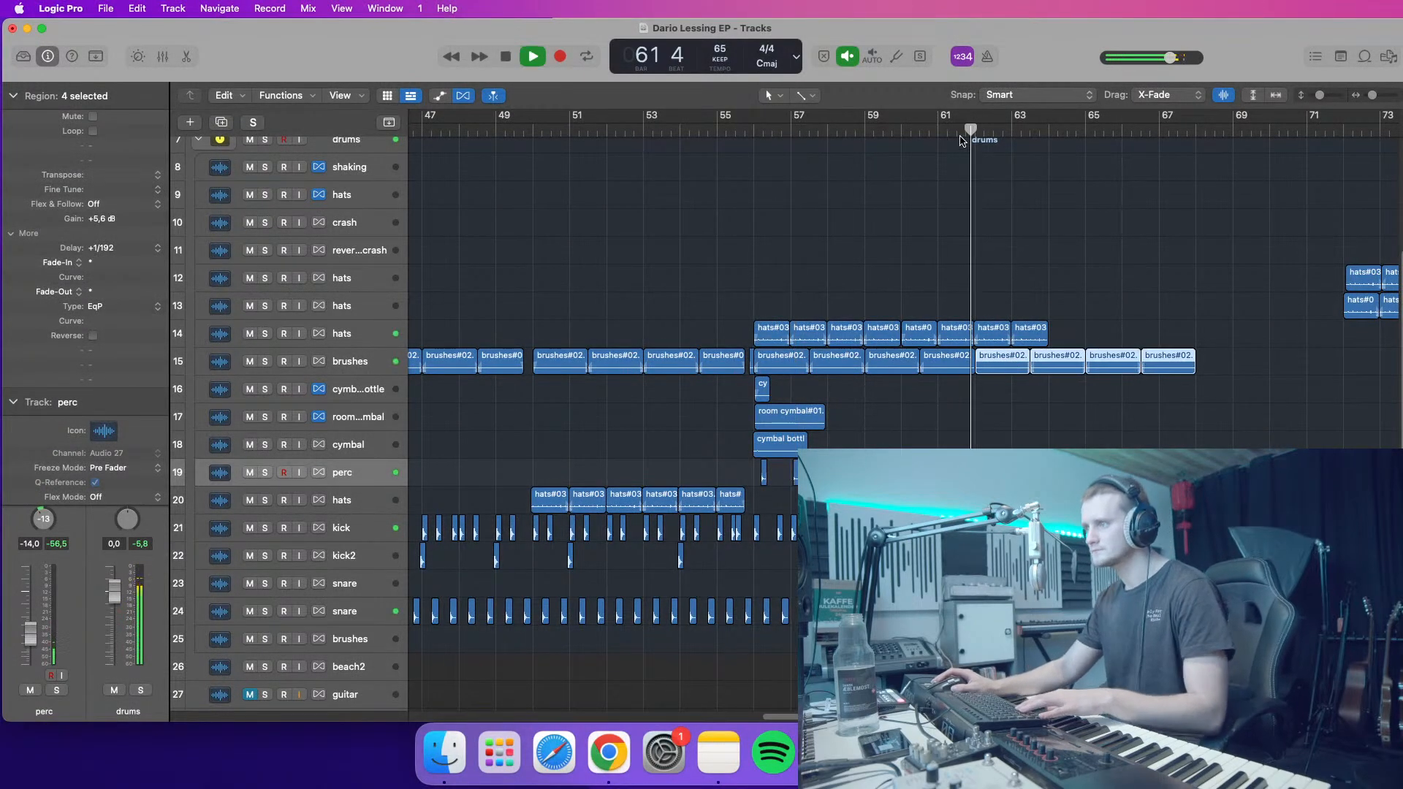
- Split the hats and brushes regions on tracks 14 and 15 at 61.3 and delete the pieces up to bar 62
click(936, 130)
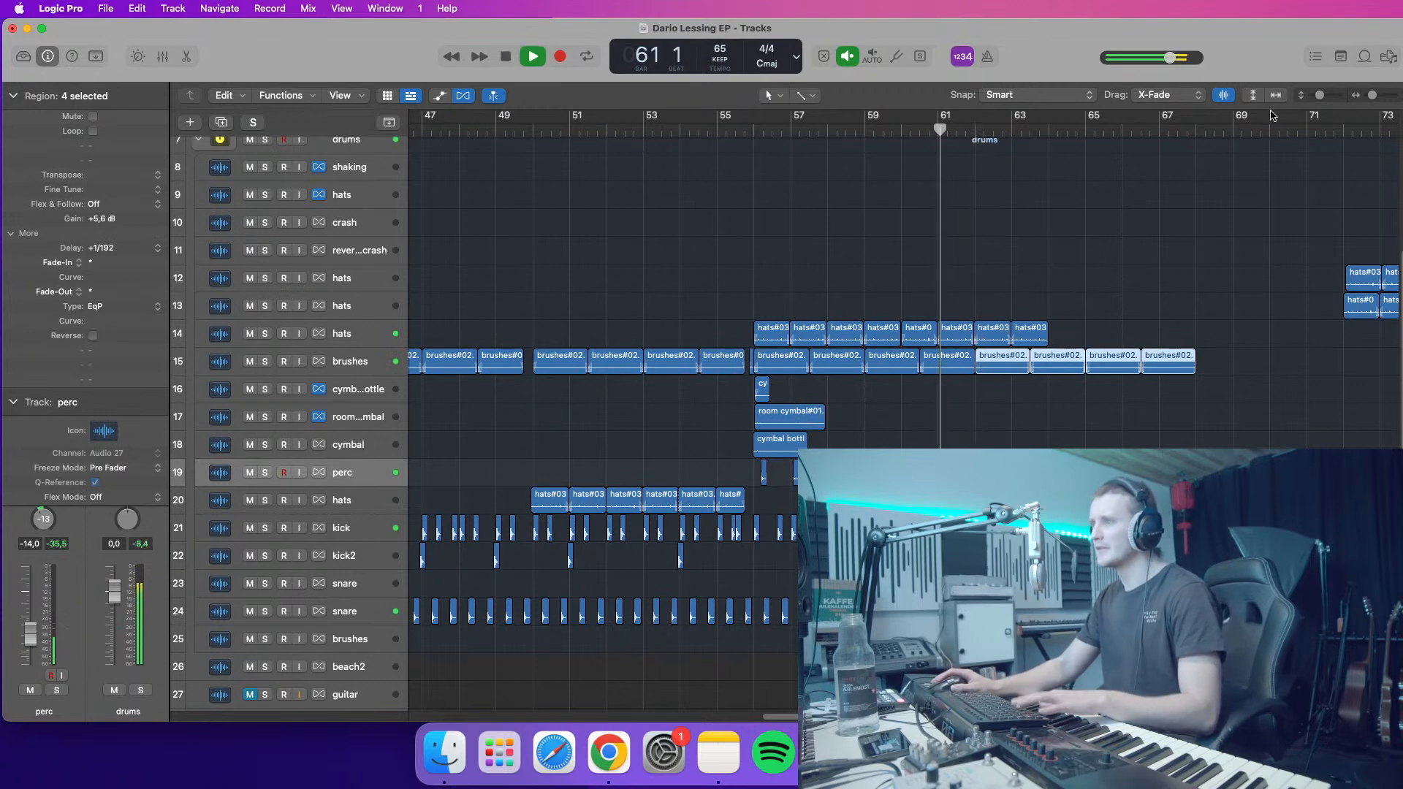
drag(1366, 101, 1371, 101)
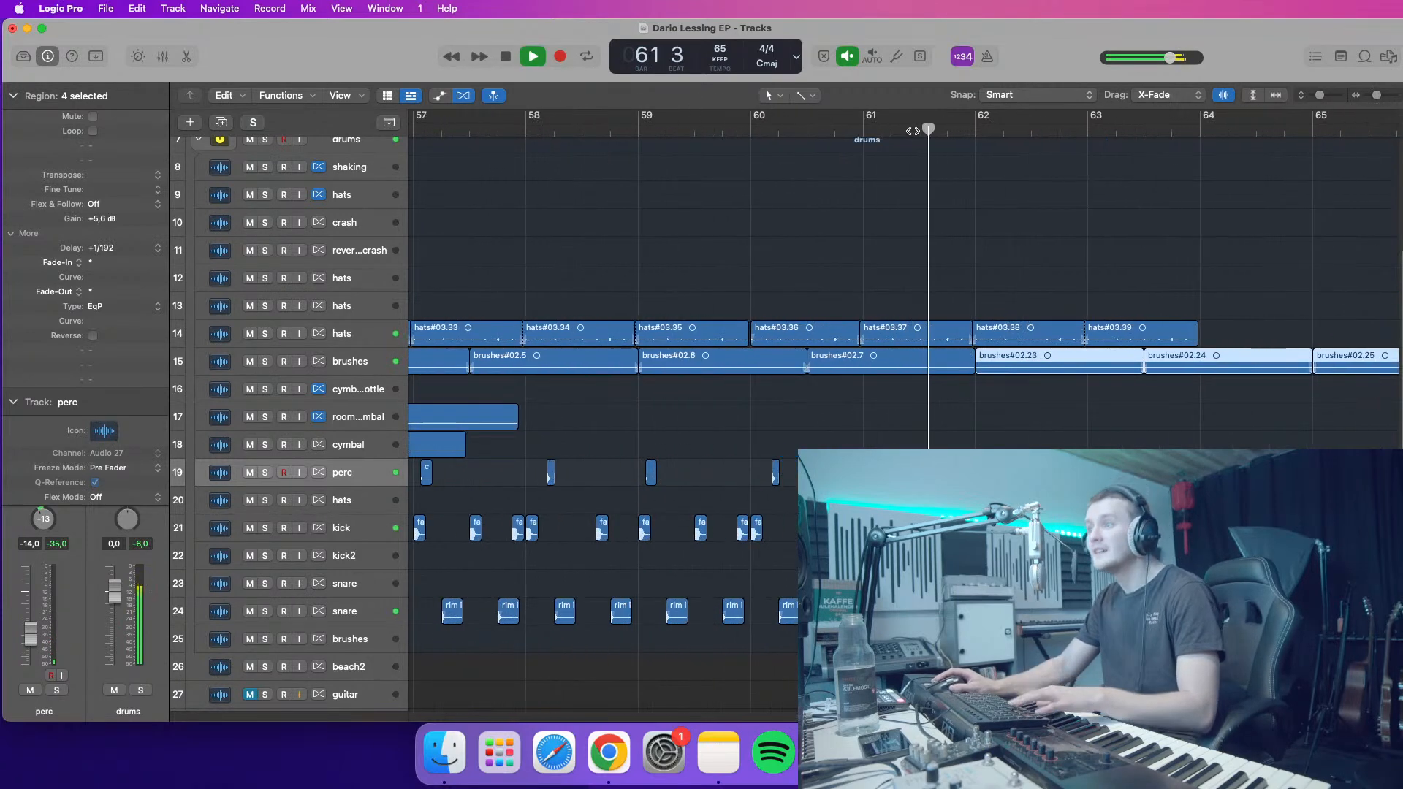
key(space)
click(921, 132)
drag(941, 238, 942, 366)
key(super+t)
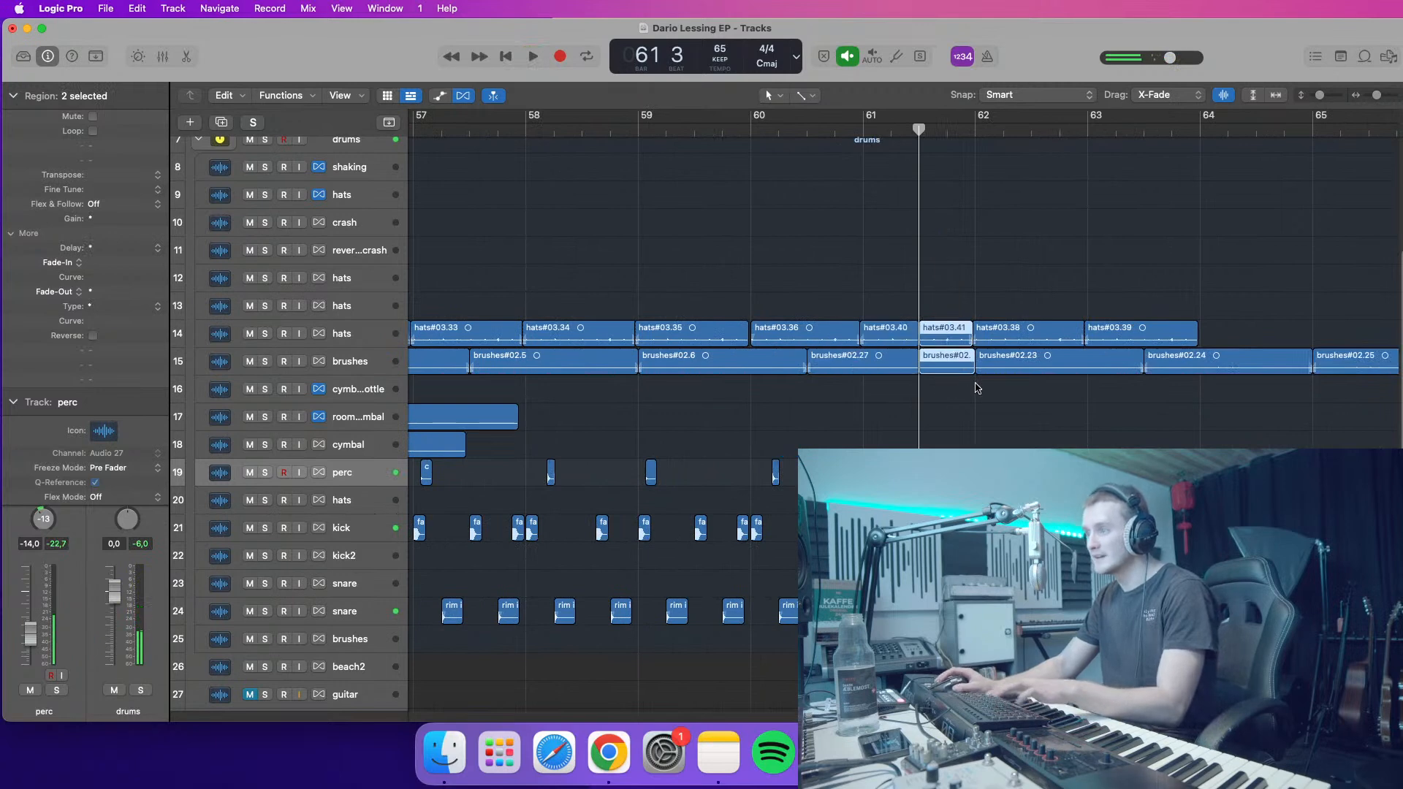
key(Delete)
- Play the arrangement from bar 61 to check the gap in the hats and brushes
click(858, 130)
key(space)
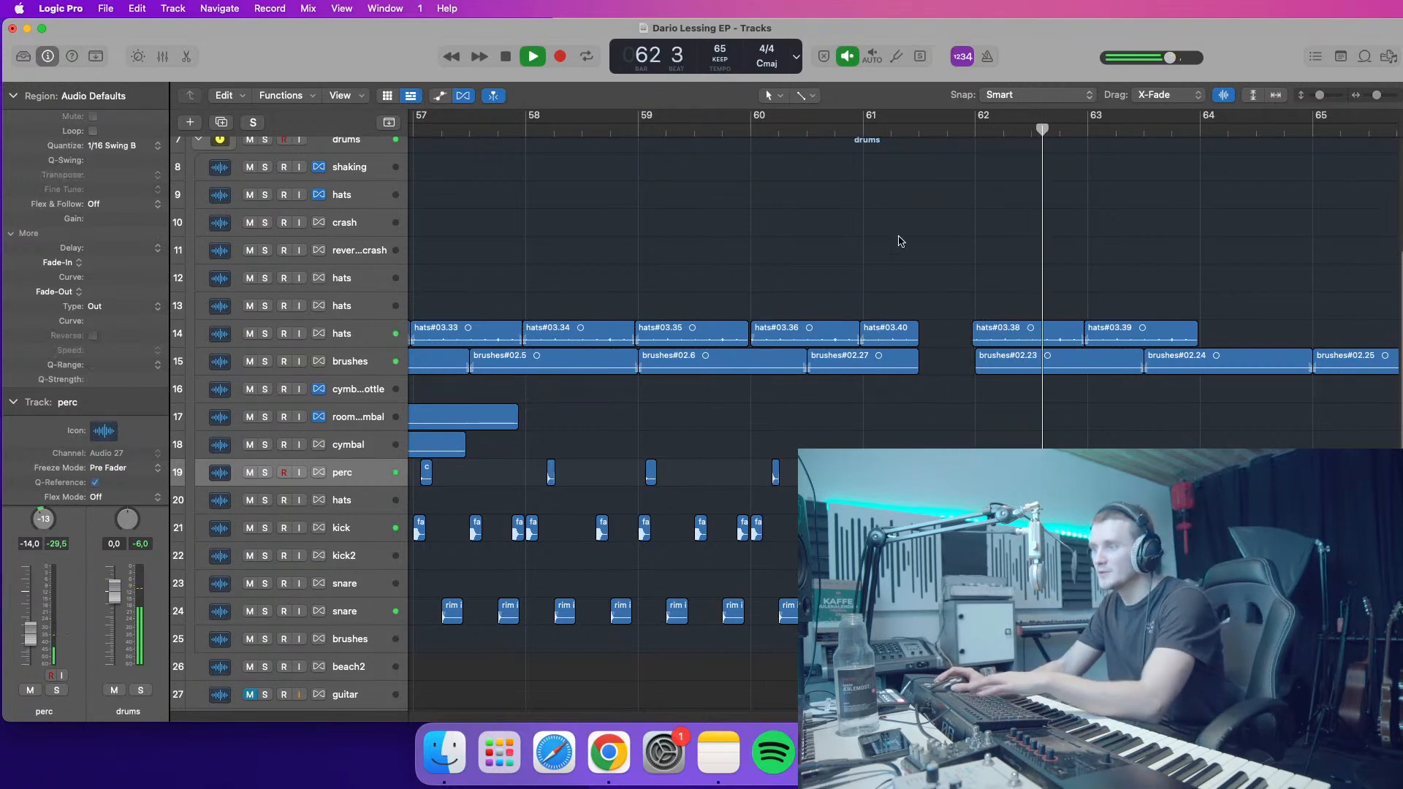
click(865, 130)
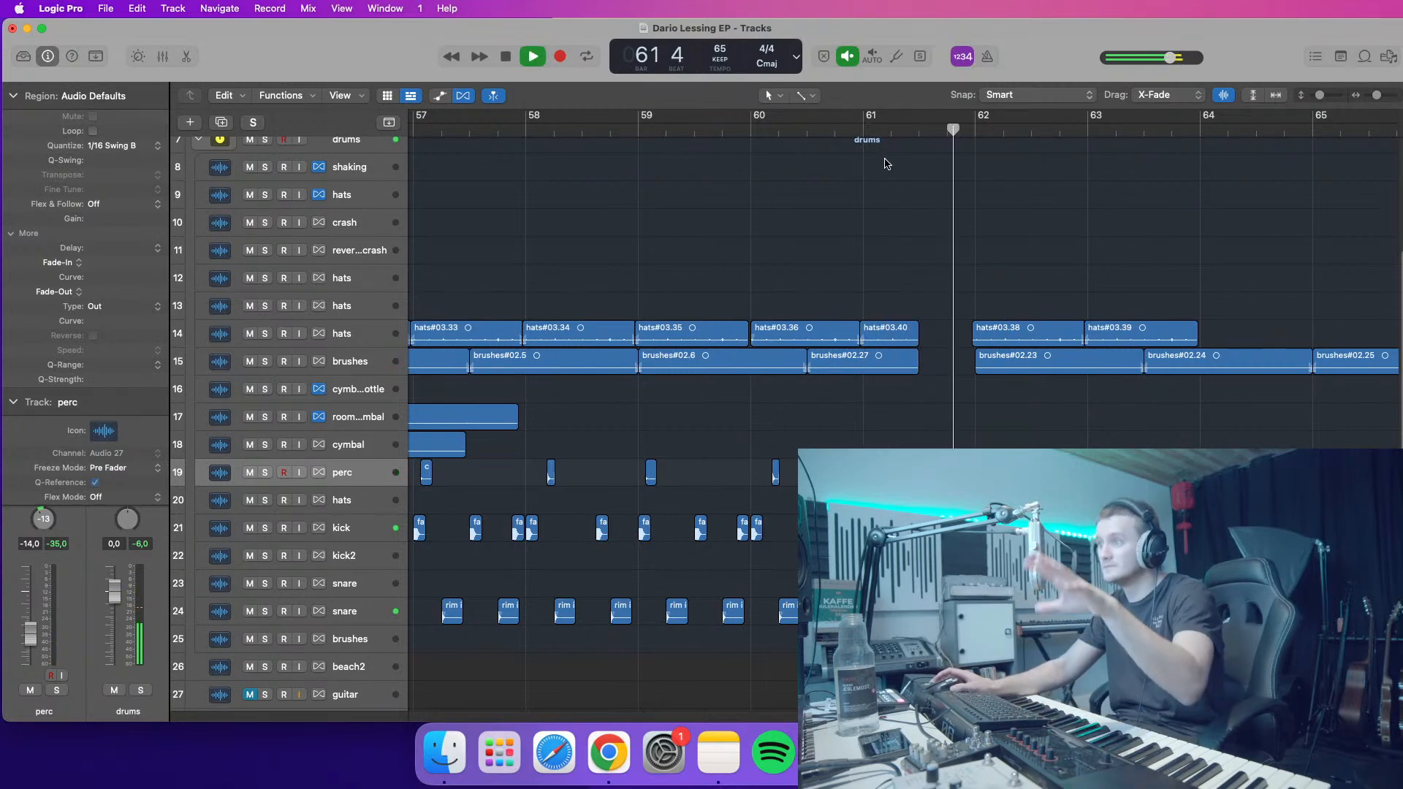
key(space)
key(space)
- Split the bass region on track 6 at 61.3 and trim the second piece so it starts at bar 62
drag(1377, 96, 1356, 109)
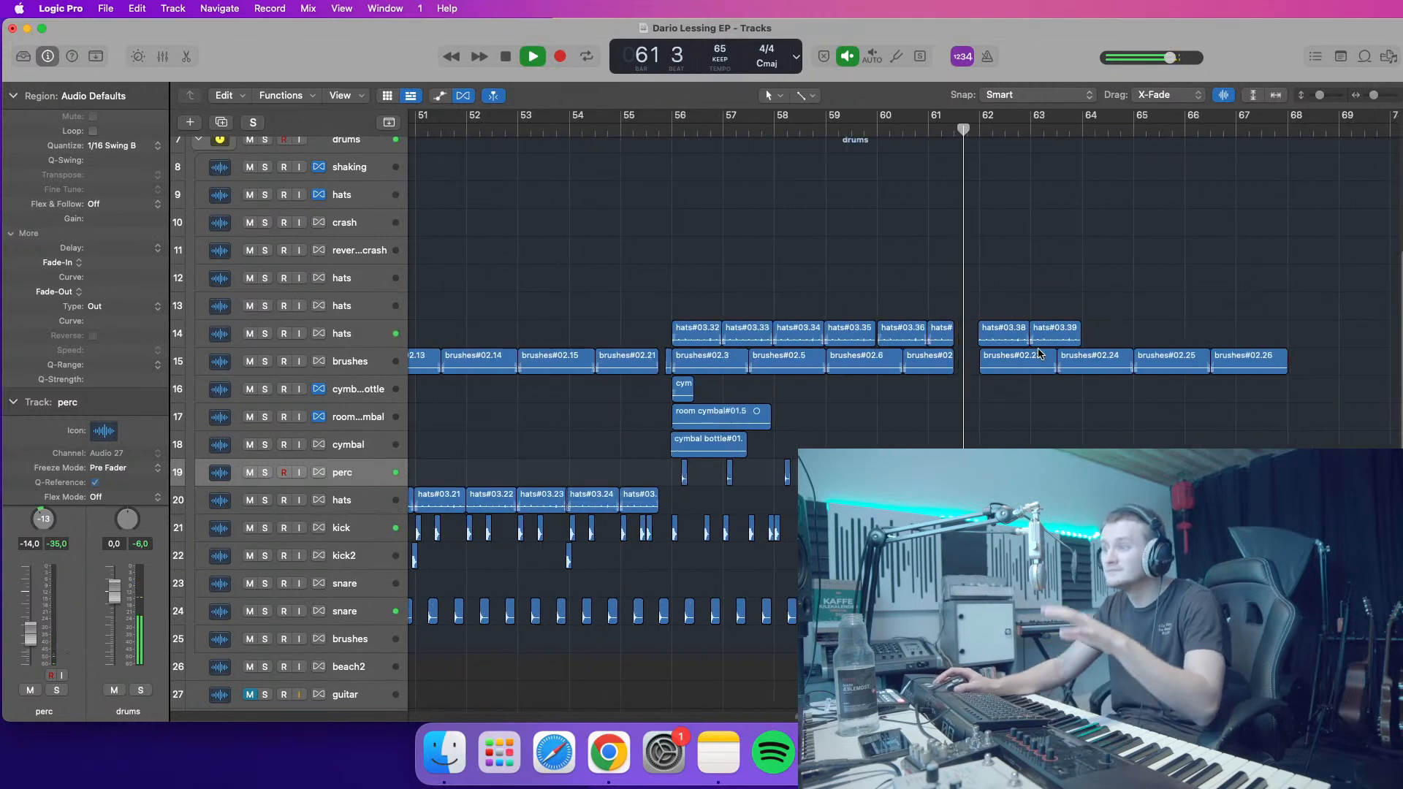
scroll(1015, 324, up, 4)
click(934, 132)
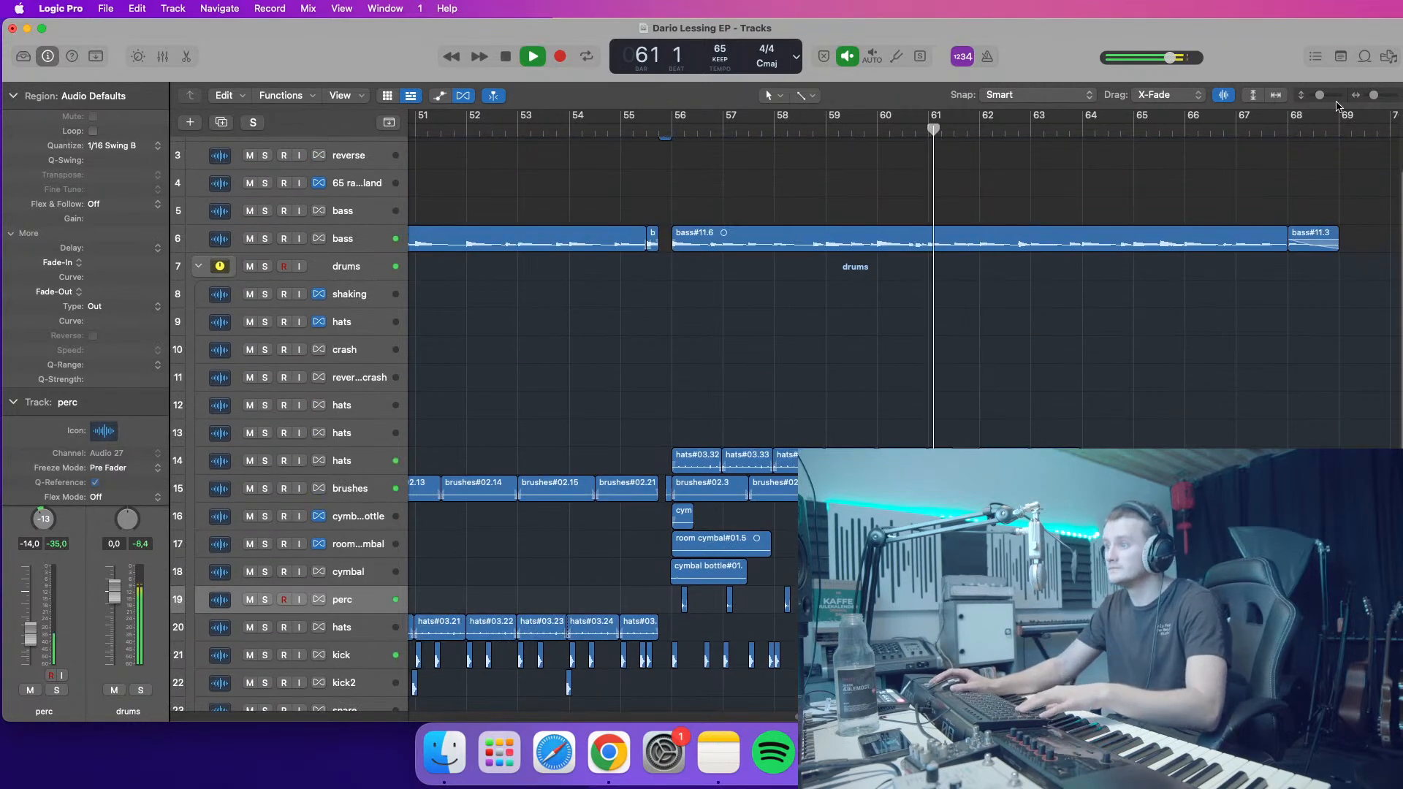
drag(1371, 96, 1379, 96)
key(space)
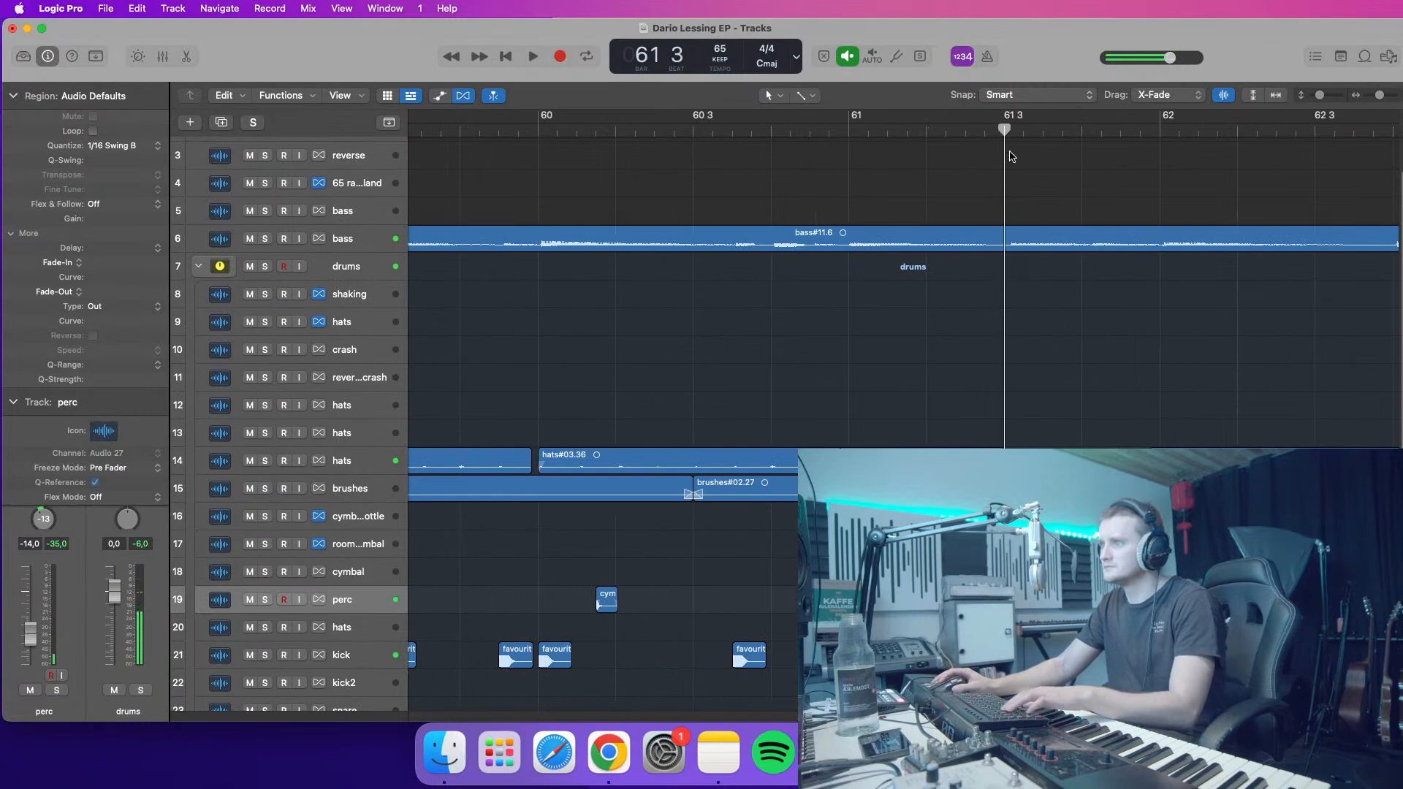
click(1030, 245)
key(super+t)
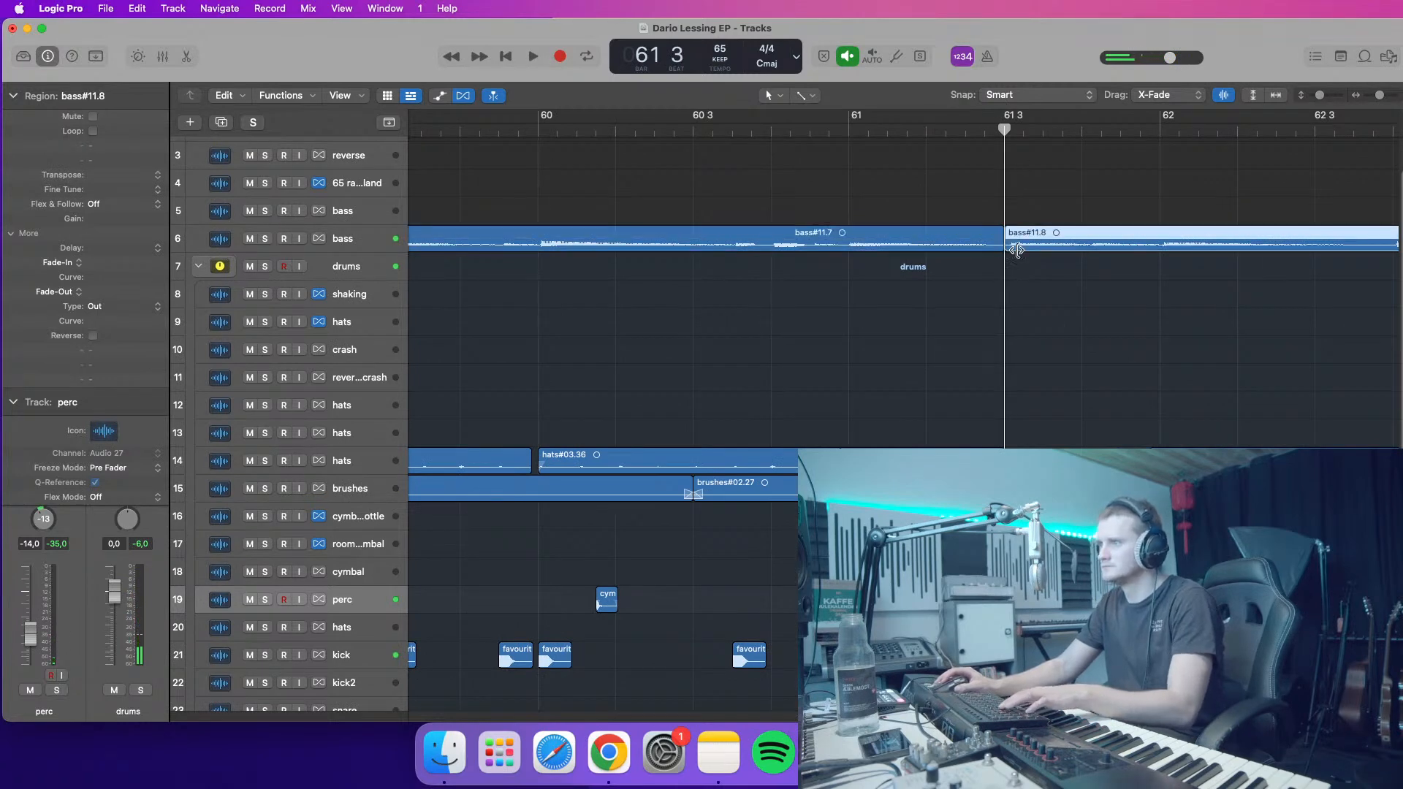
drag(1011, 247, 1082, 247)
key(space)
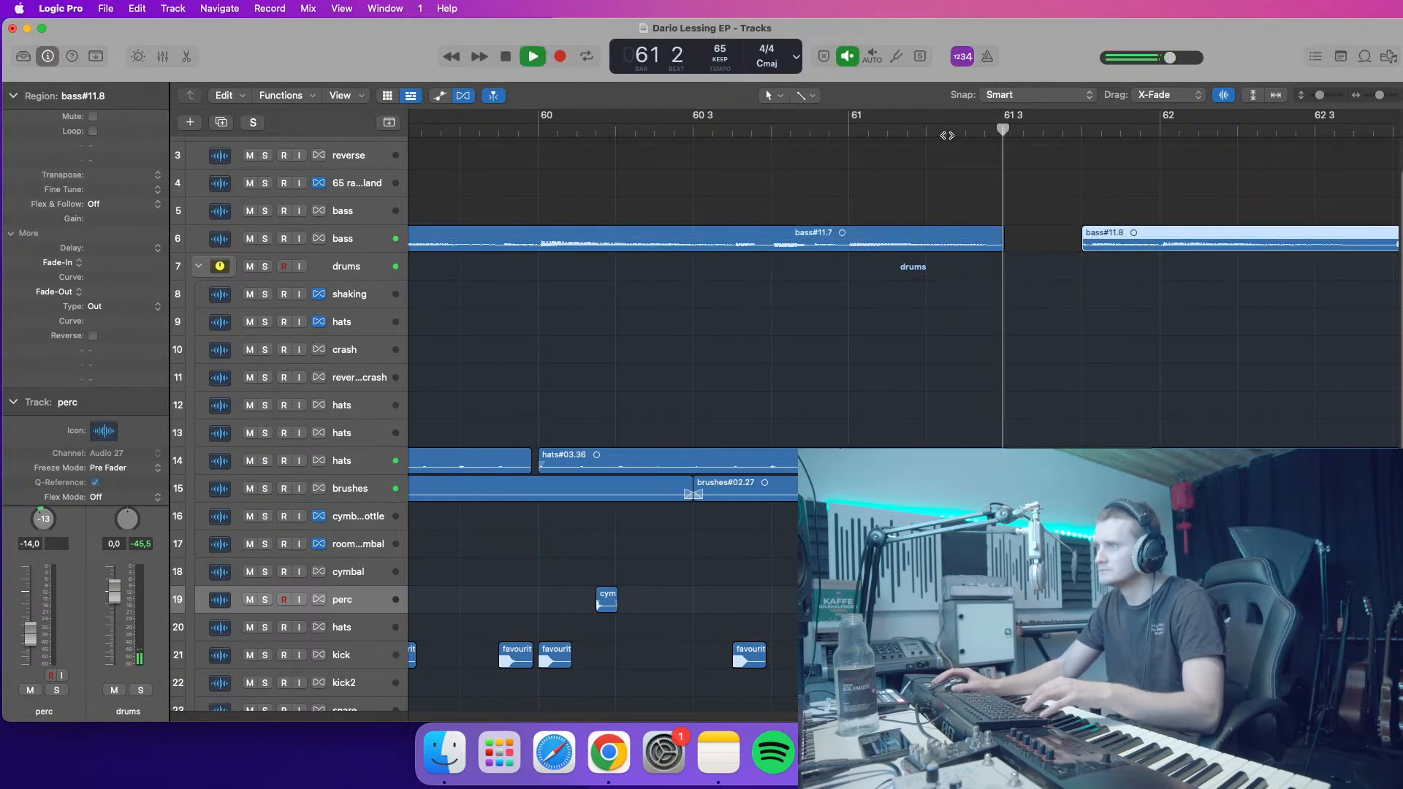
drag(1084, 249, 1162, 250)
key(space)
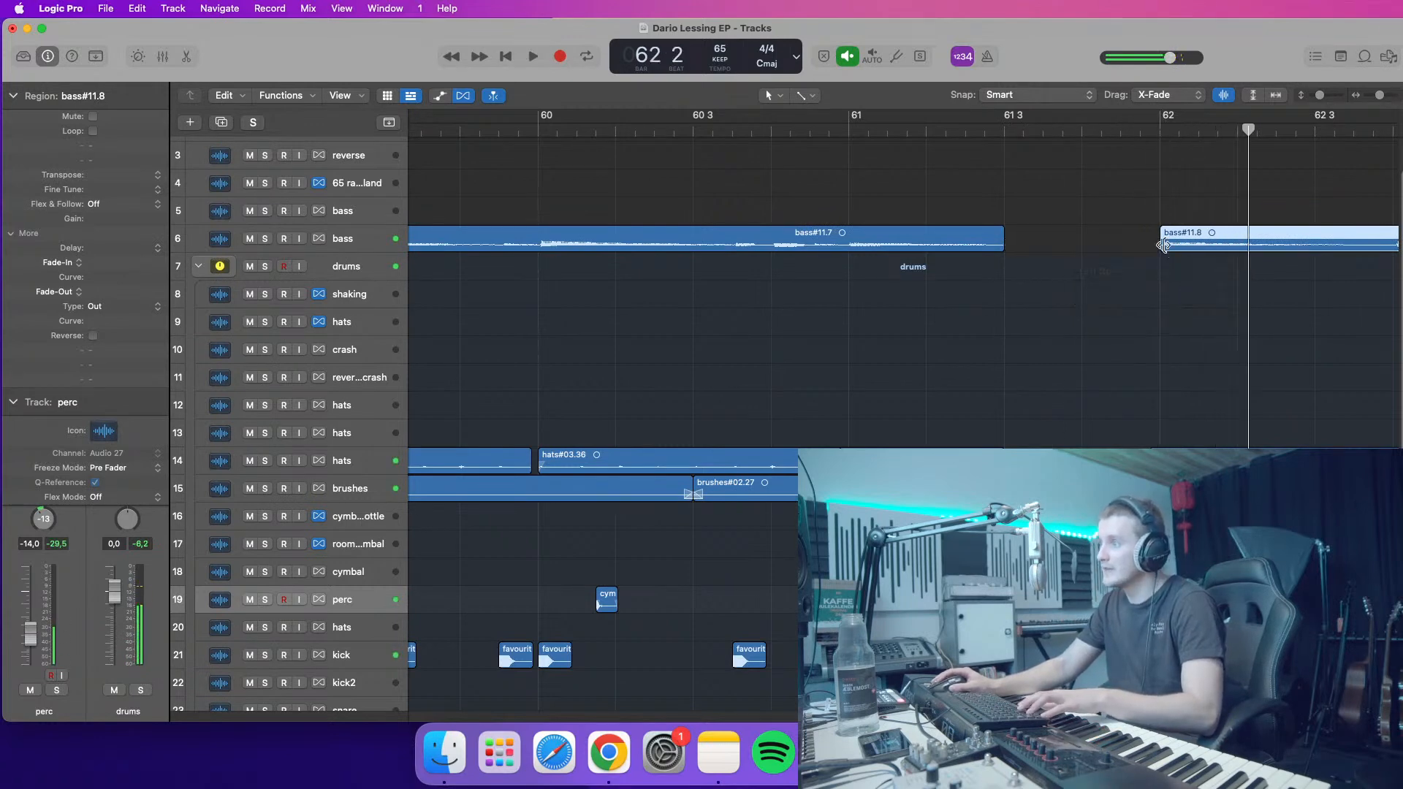
- Add a fade-out of 34 to the bass region ending at 61.3 and play the passage
click(1002, 246)
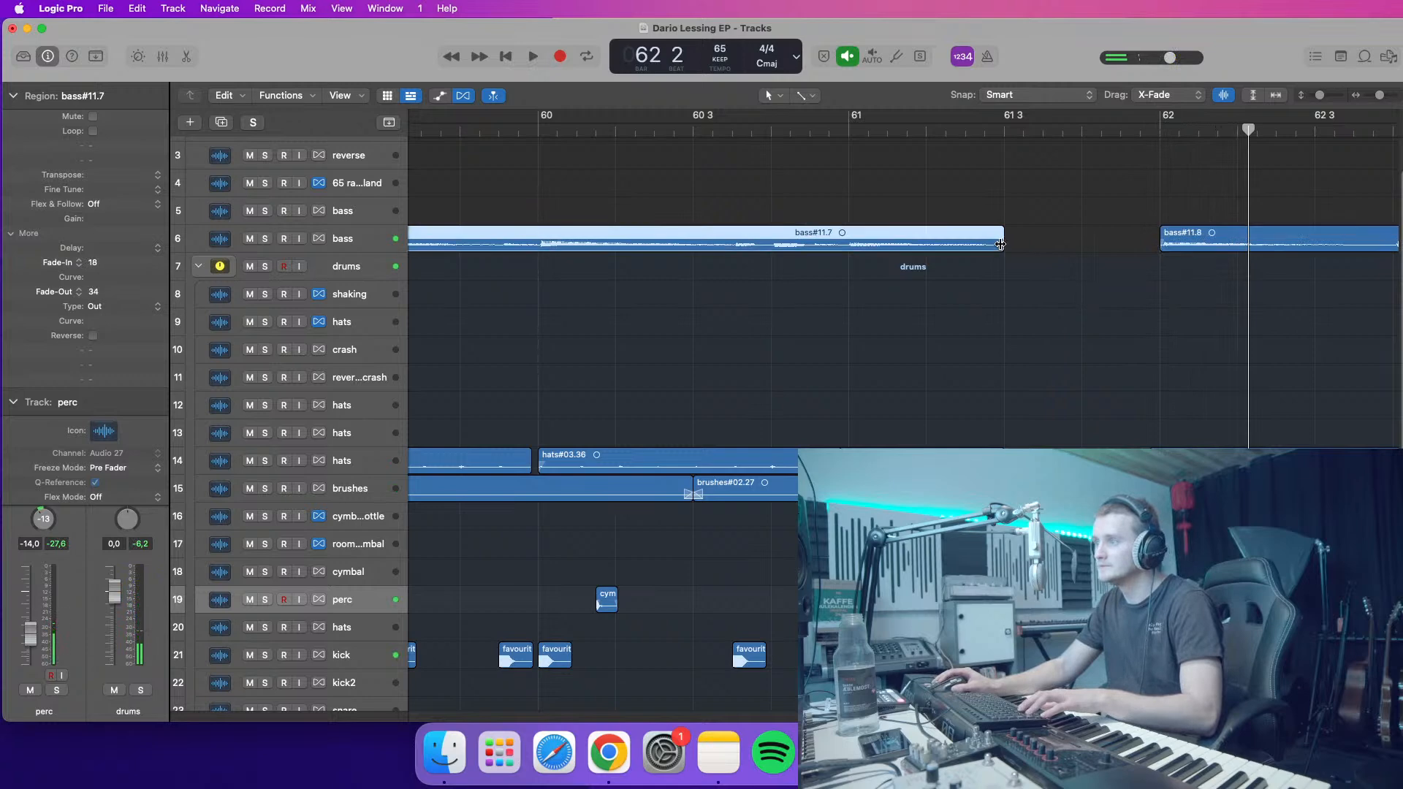
click(915, 128)
key(space)
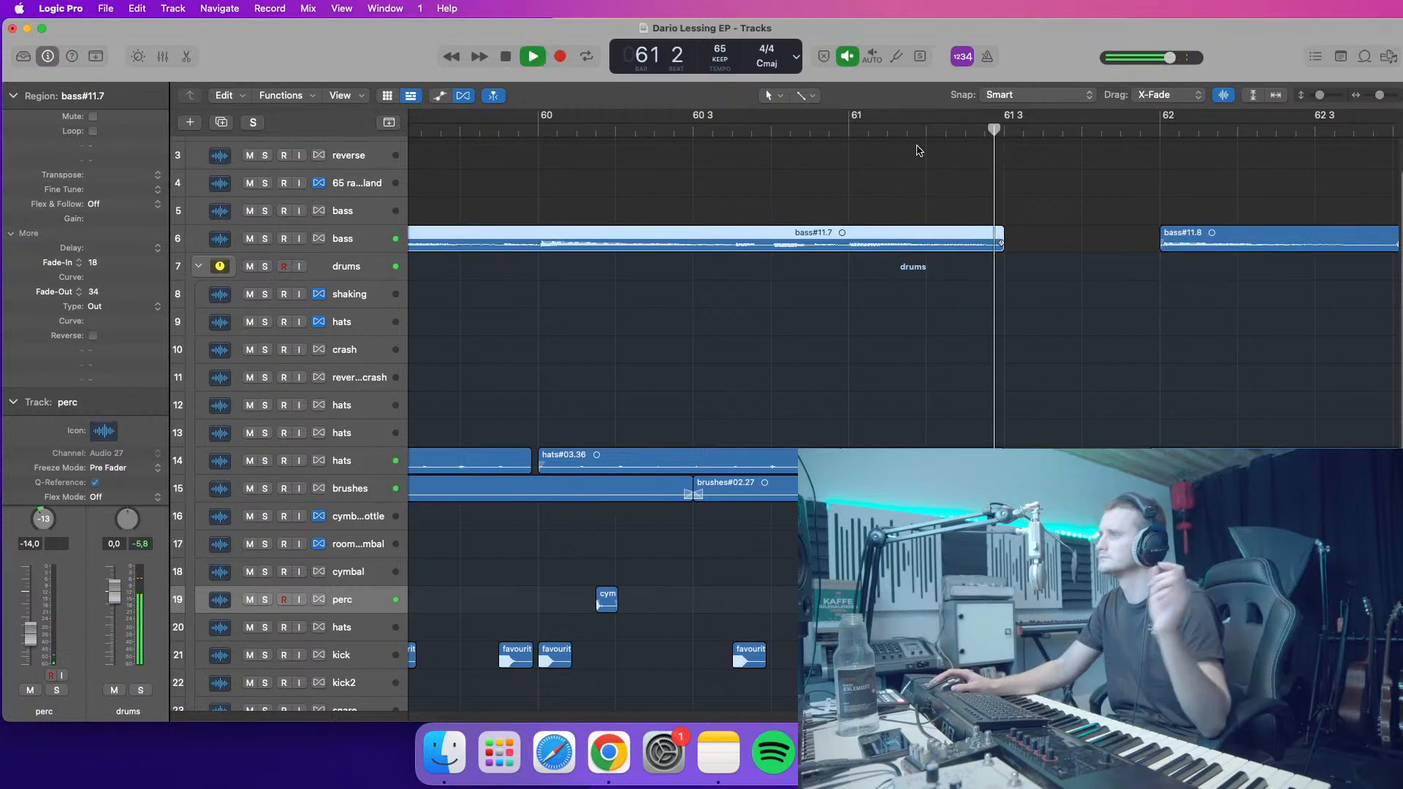
drag(1320, 96, 1318, 95)
key(space)
- Split the mystic lights region on track 1 at 61.3 and at bar 62
click(1004, 129)
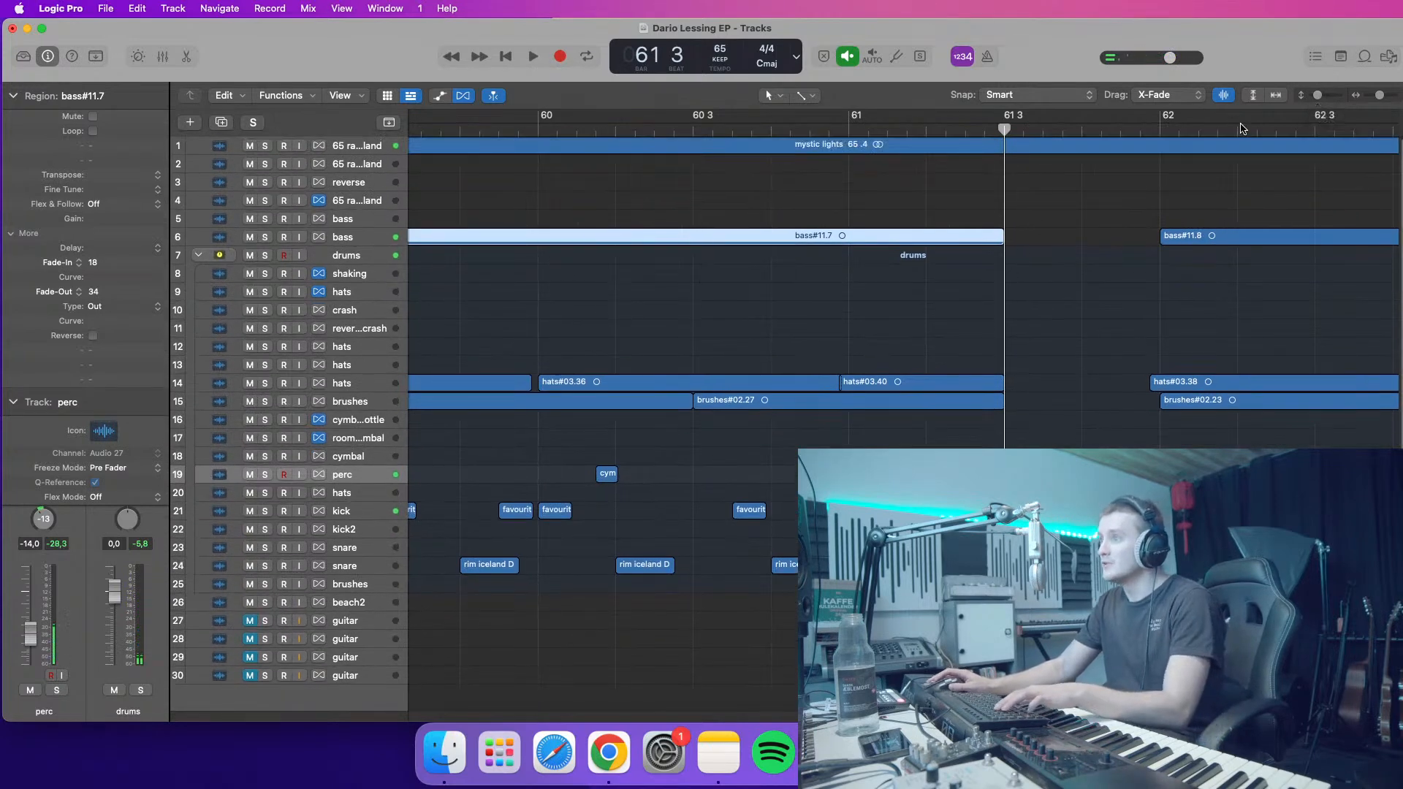
click(1326, 95)
scroll(1168, 179, up, 2)
click(1055, 164)
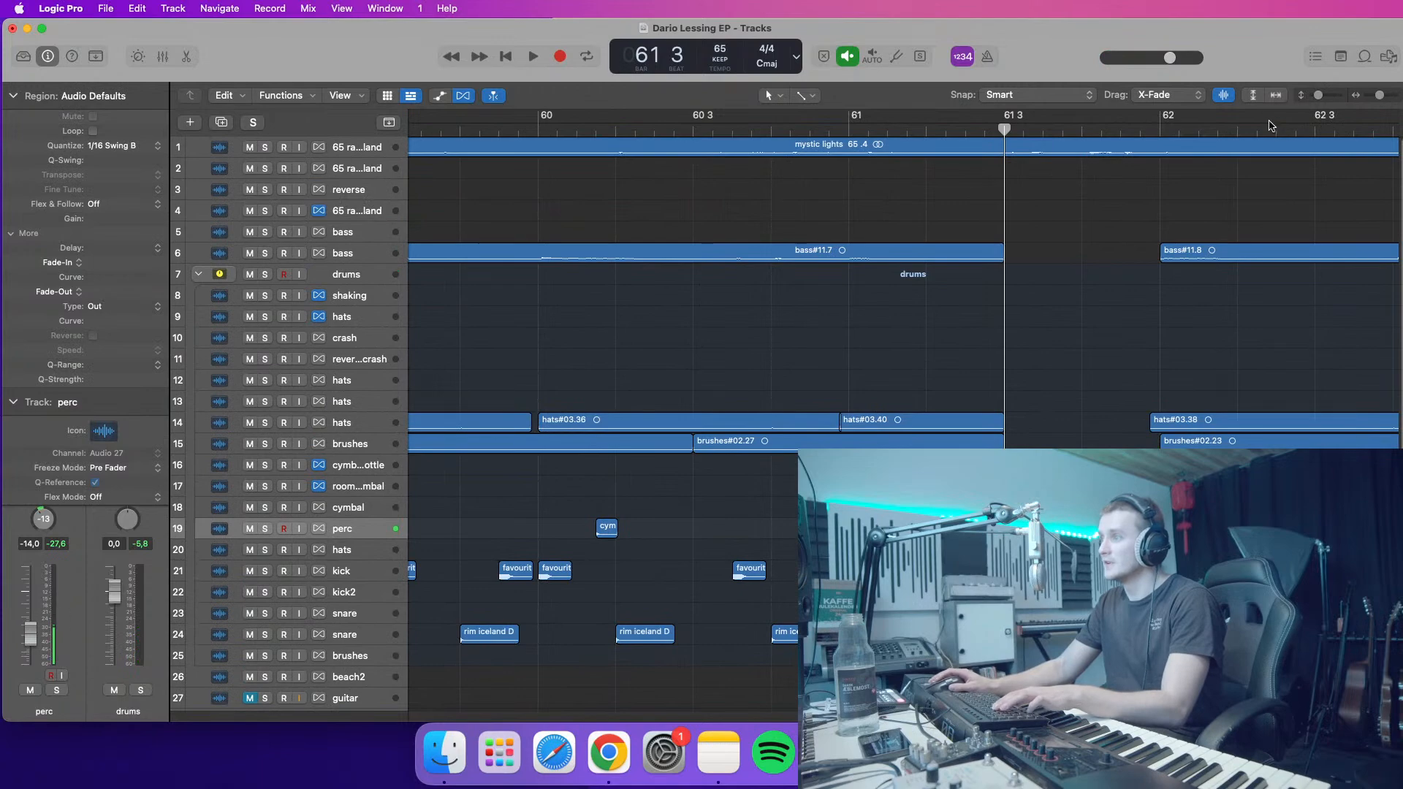
click(1324, 95)
click(1173, 146)
key(super+t)
click(1166, 130)
key(super+t)
click(1102, 174)
scroll(1069, 178, down, 5)
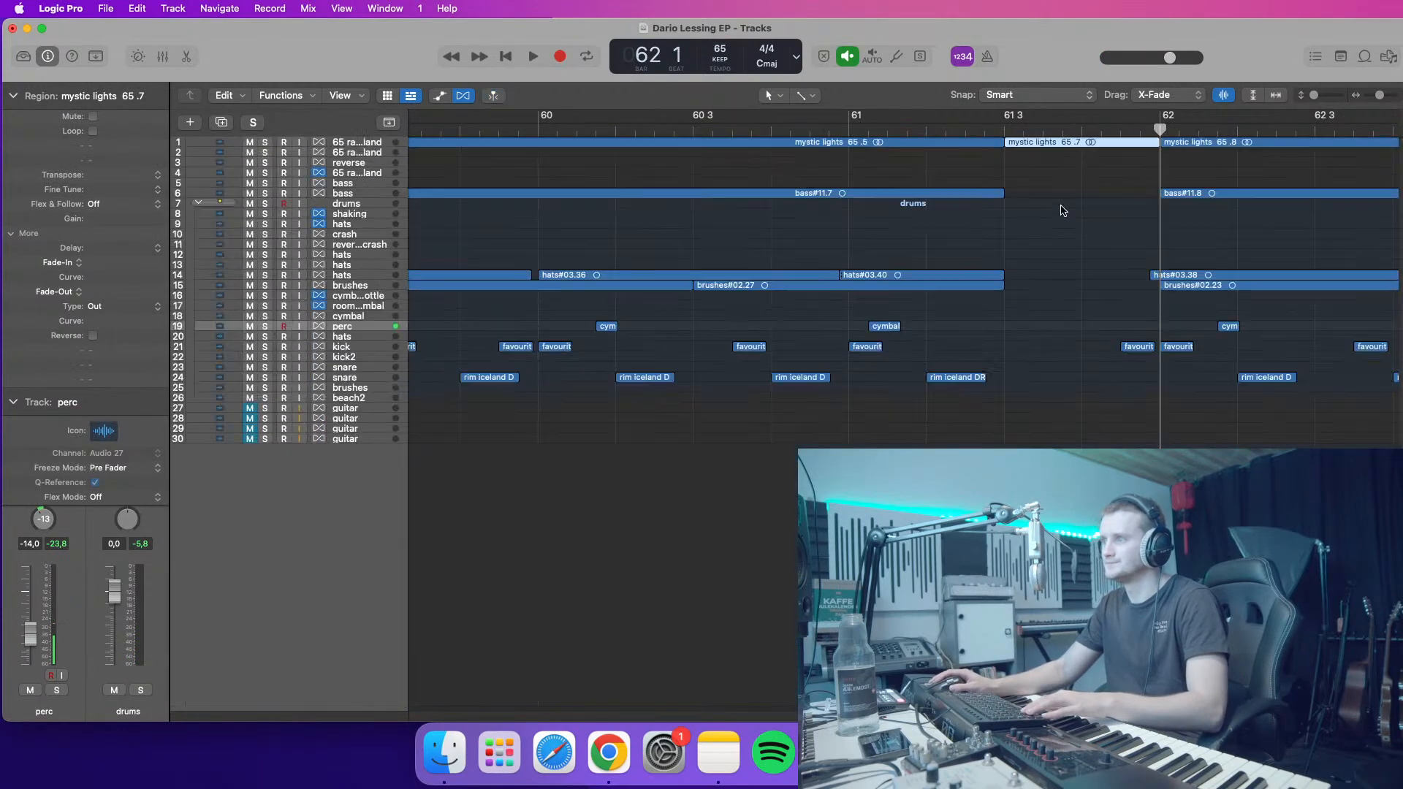
- Copy the mystic lights piece between 61.3 and 62 to track 2, delete the original on track 1 and play it back
drag(1044, 146, 1043, 155)
click(985, 131)
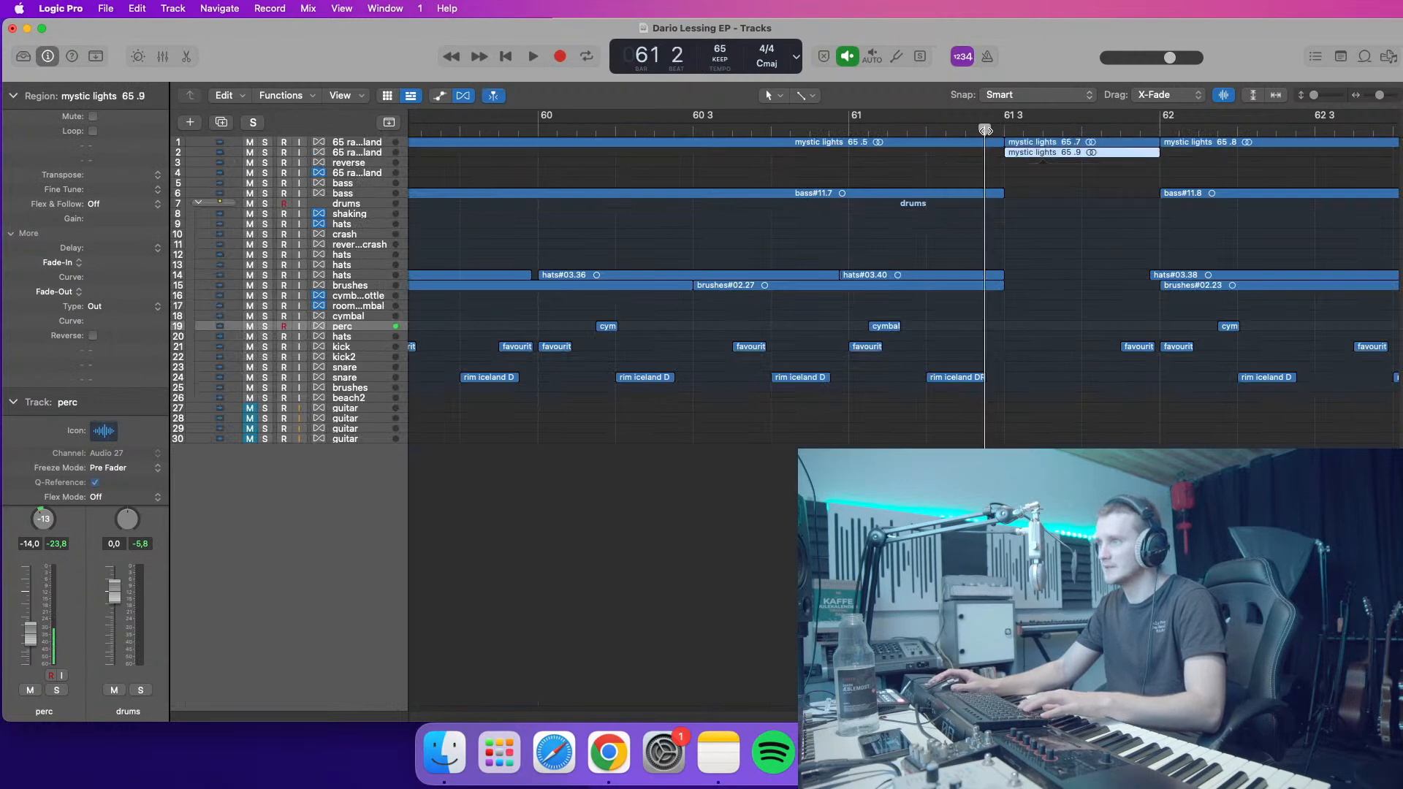
click(1022, 144)
key(Delete)
key(space)
drag(1315, 98, 1324, 100)
scroll(1029, 247, up, 10)
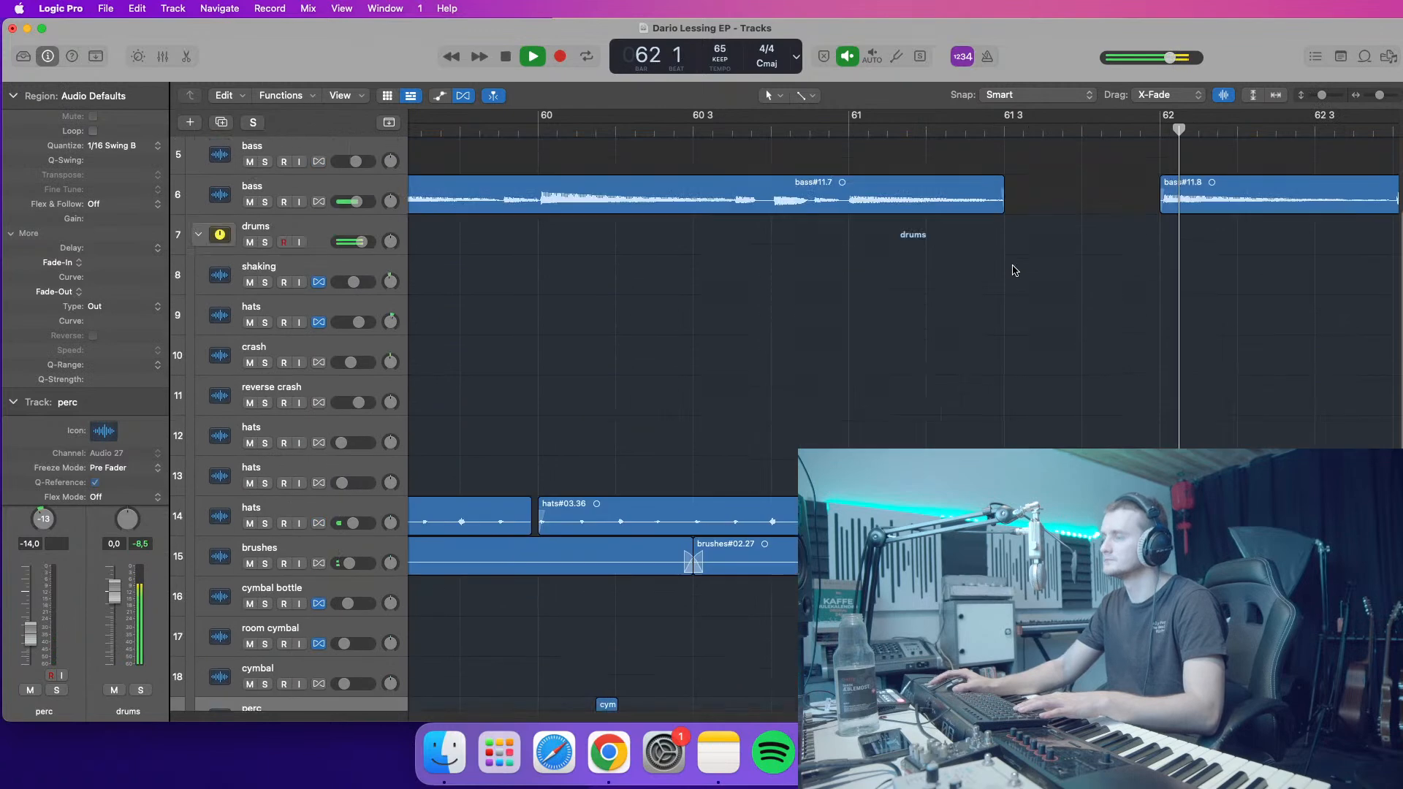
key(space)
key(space)
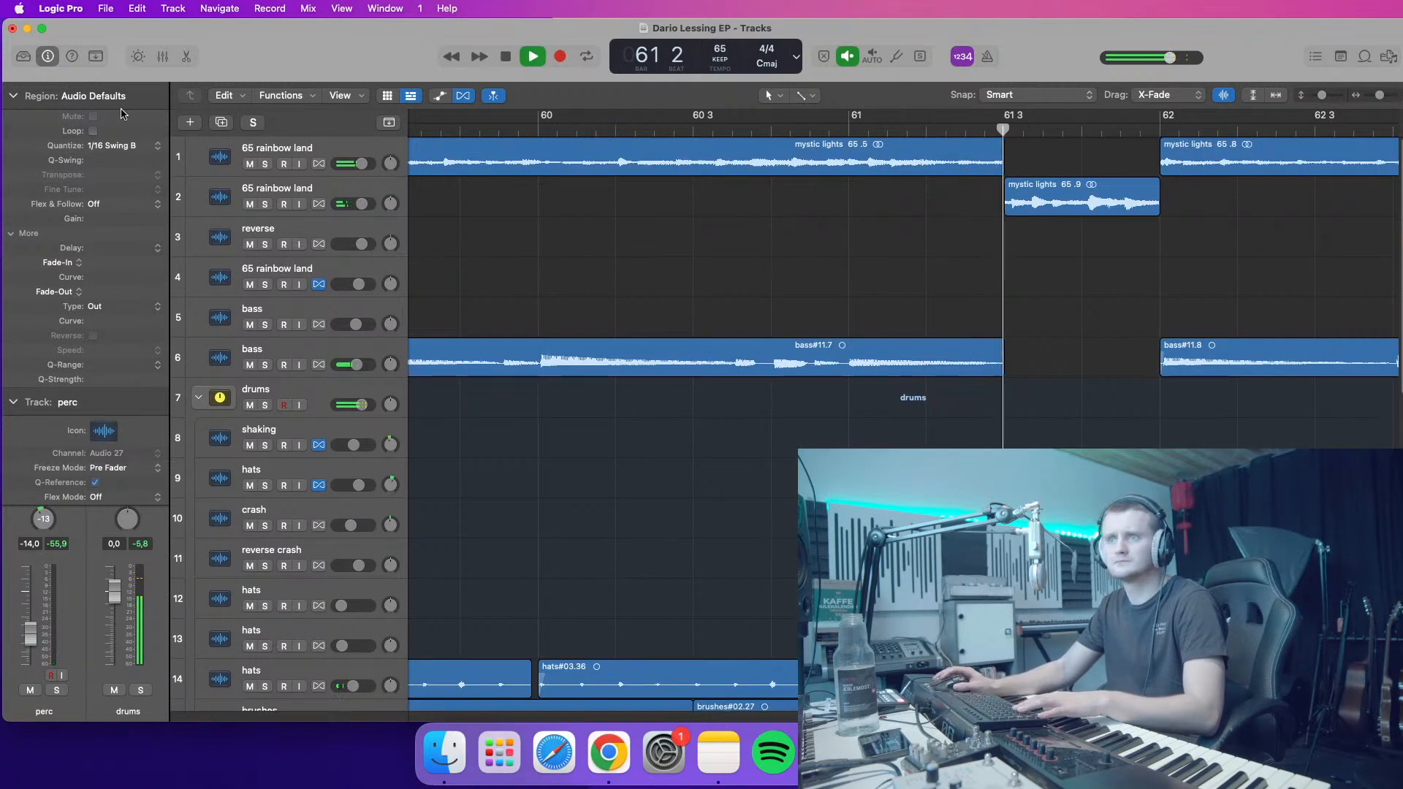
- Collapse the region inspector, select the 65 rainbow land track 2 and play the passage leading into 61.3
click(13, 96)
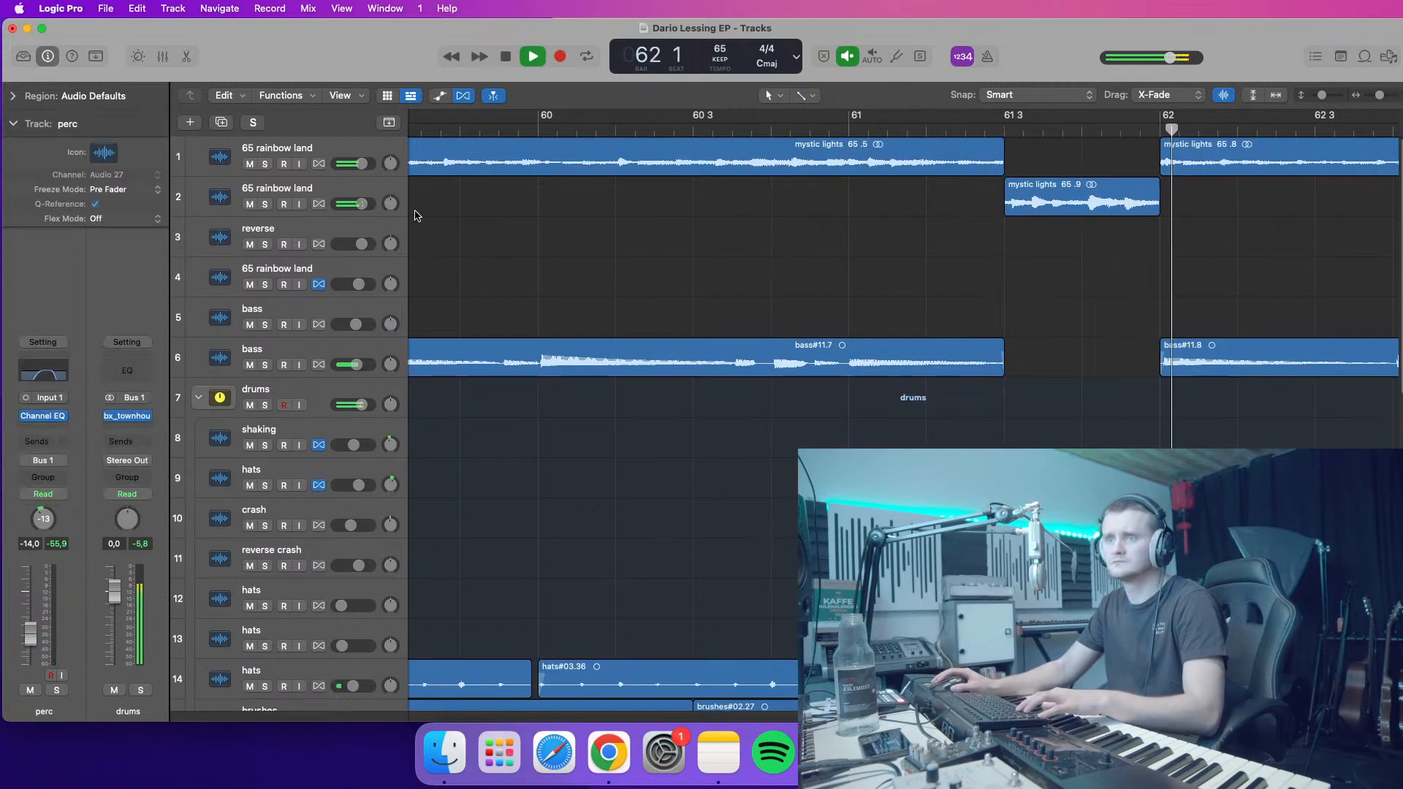
click(349, 190)
key(space)
click(962, 125)
key(space)
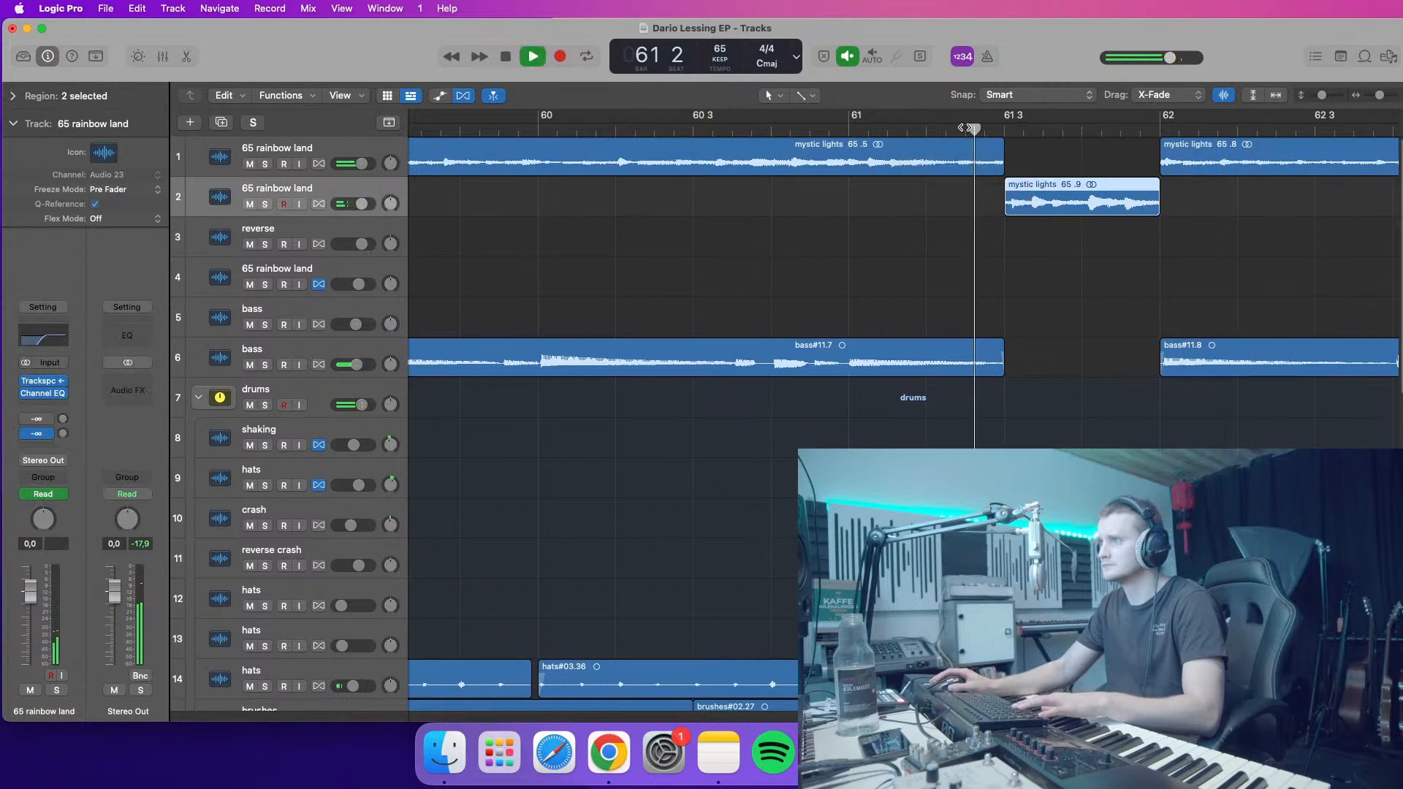
click(854, 126)
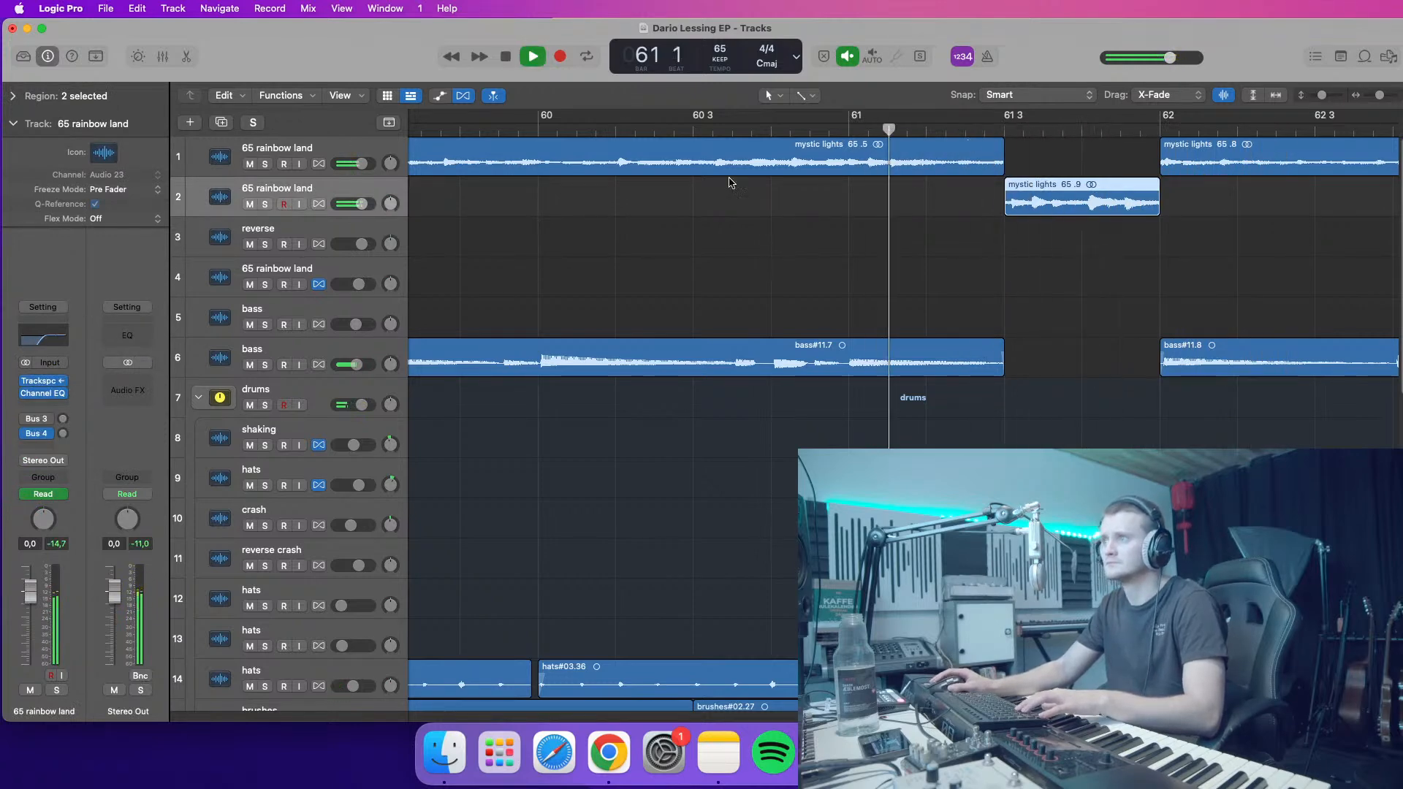
- Solo the 65 rainbow land track 2, listen to its piece from 61.3 and turn the solo off again
click(265, 204)
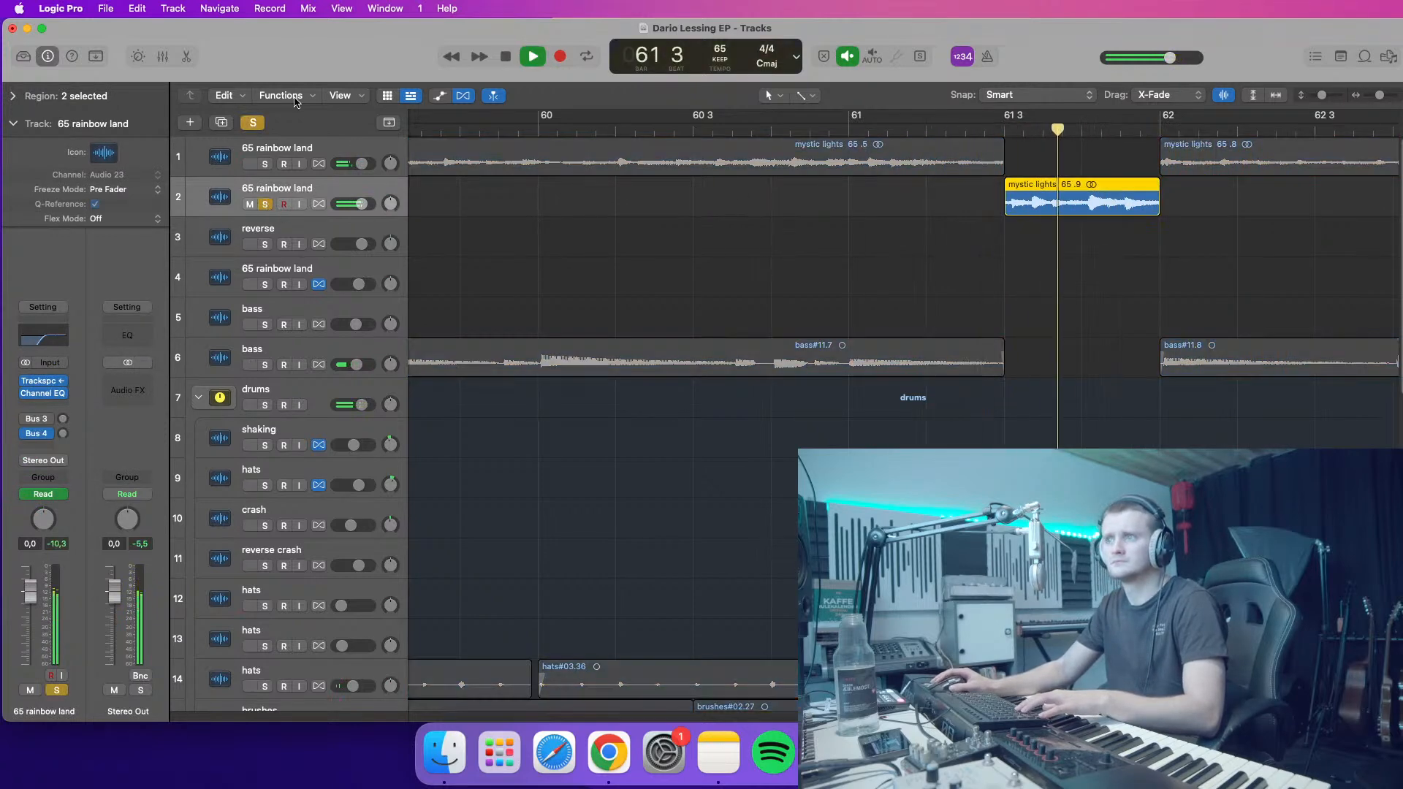
click(270, 8)
click(299, 118)
click(1002, 125)
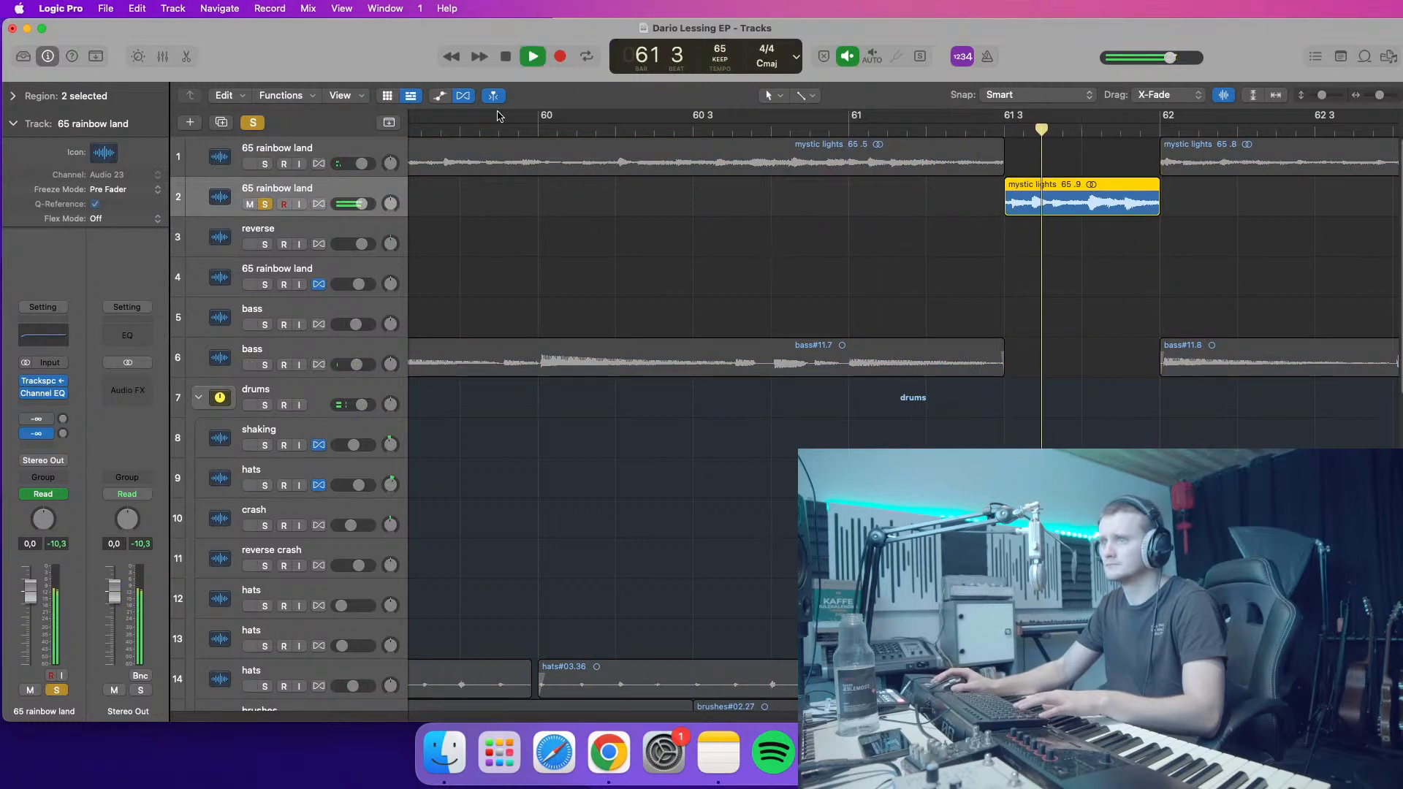
click(255, 126)
key(space)
- Show automation, delete track 2's low-cut frequency points at 61.3 and at the piece's end at bar 62, and hide automation again
key(a)
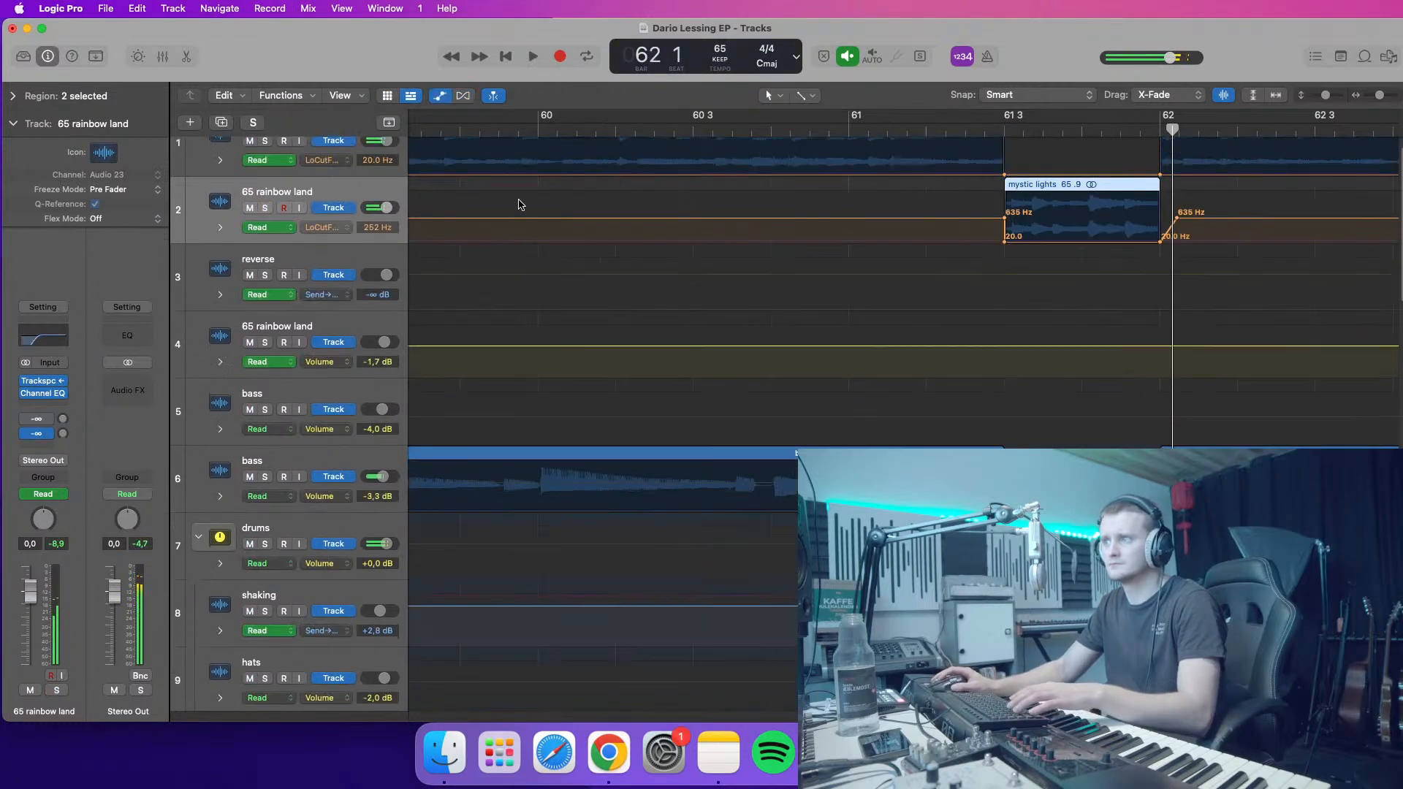
click(1004, 222)
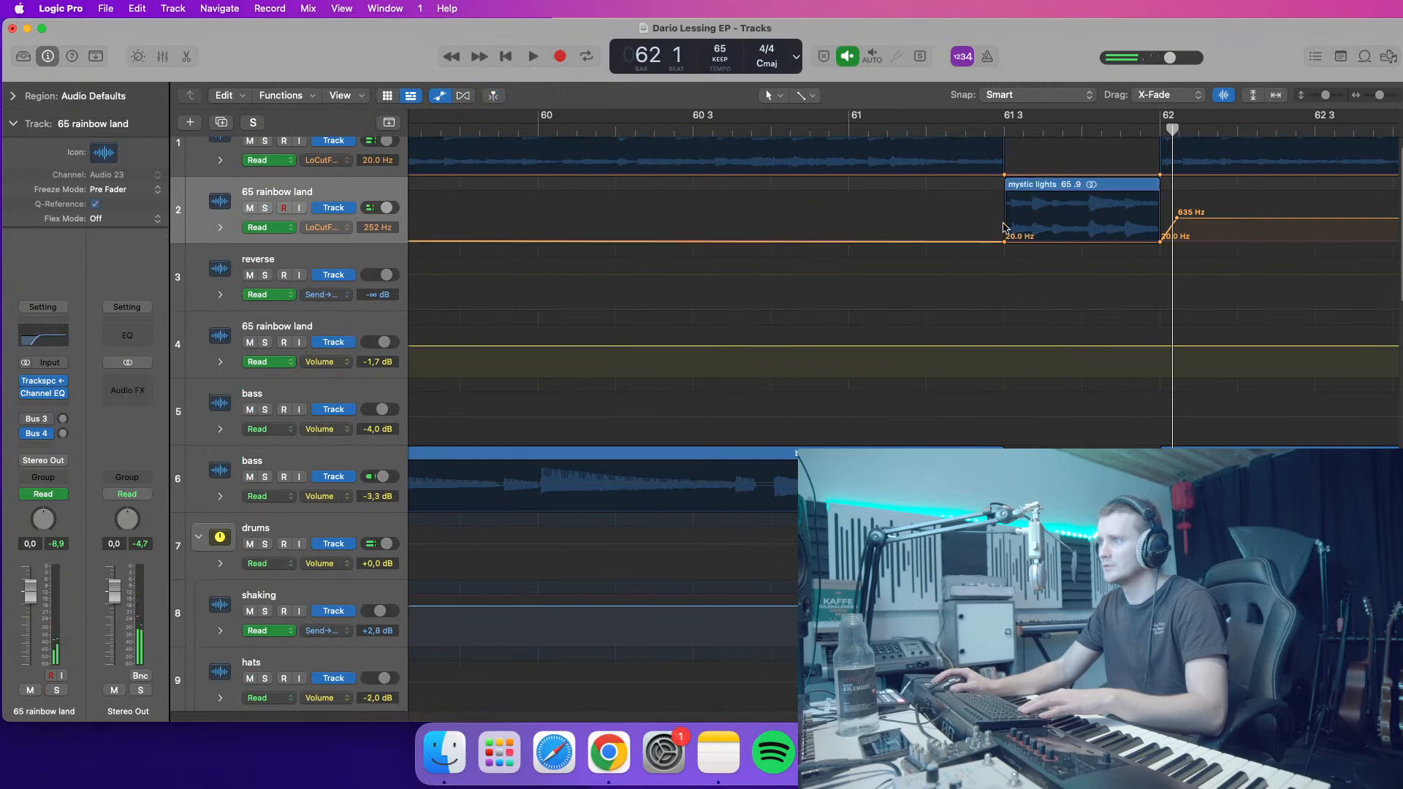
click(1005, 242)
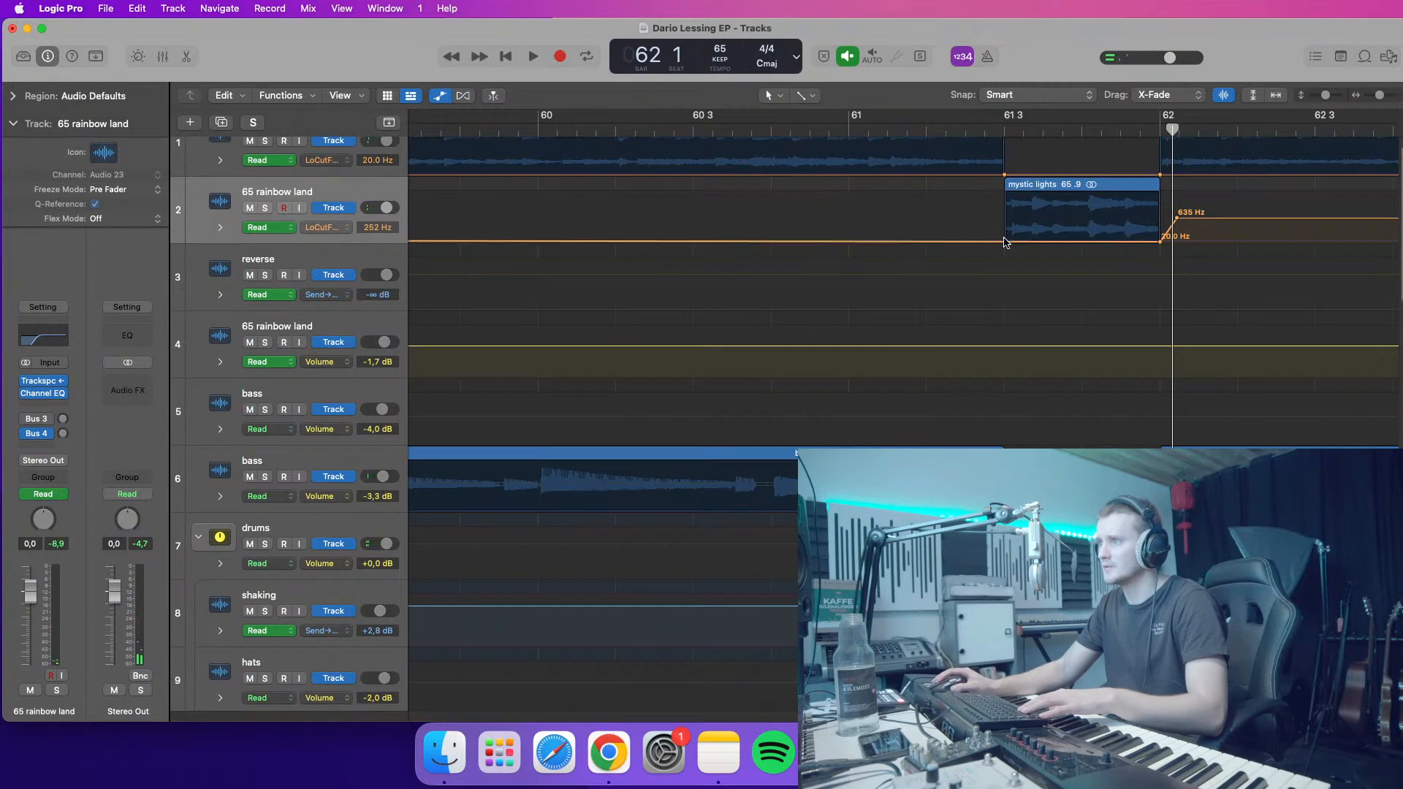
click(1159, 242)
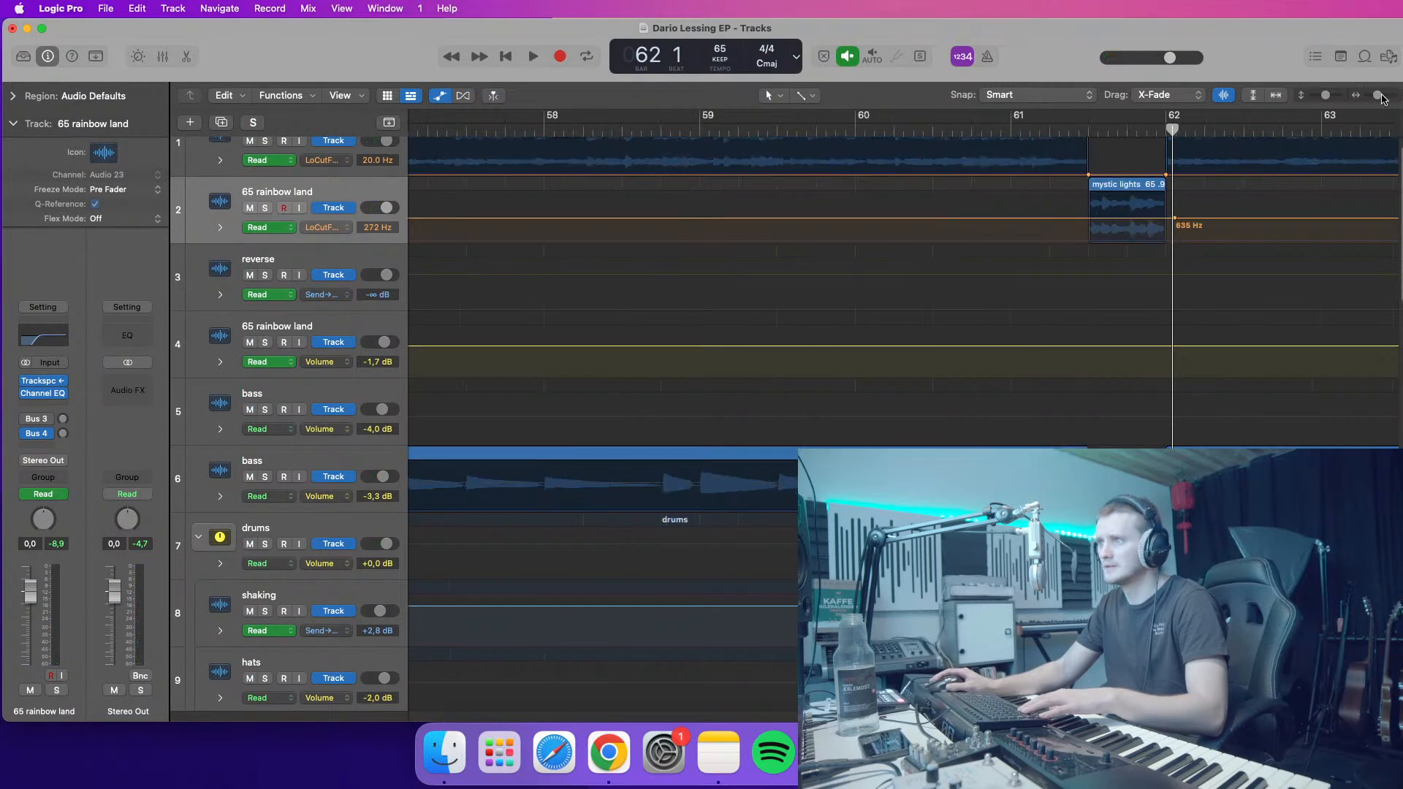
drag(1381, 101, 1371, 104)
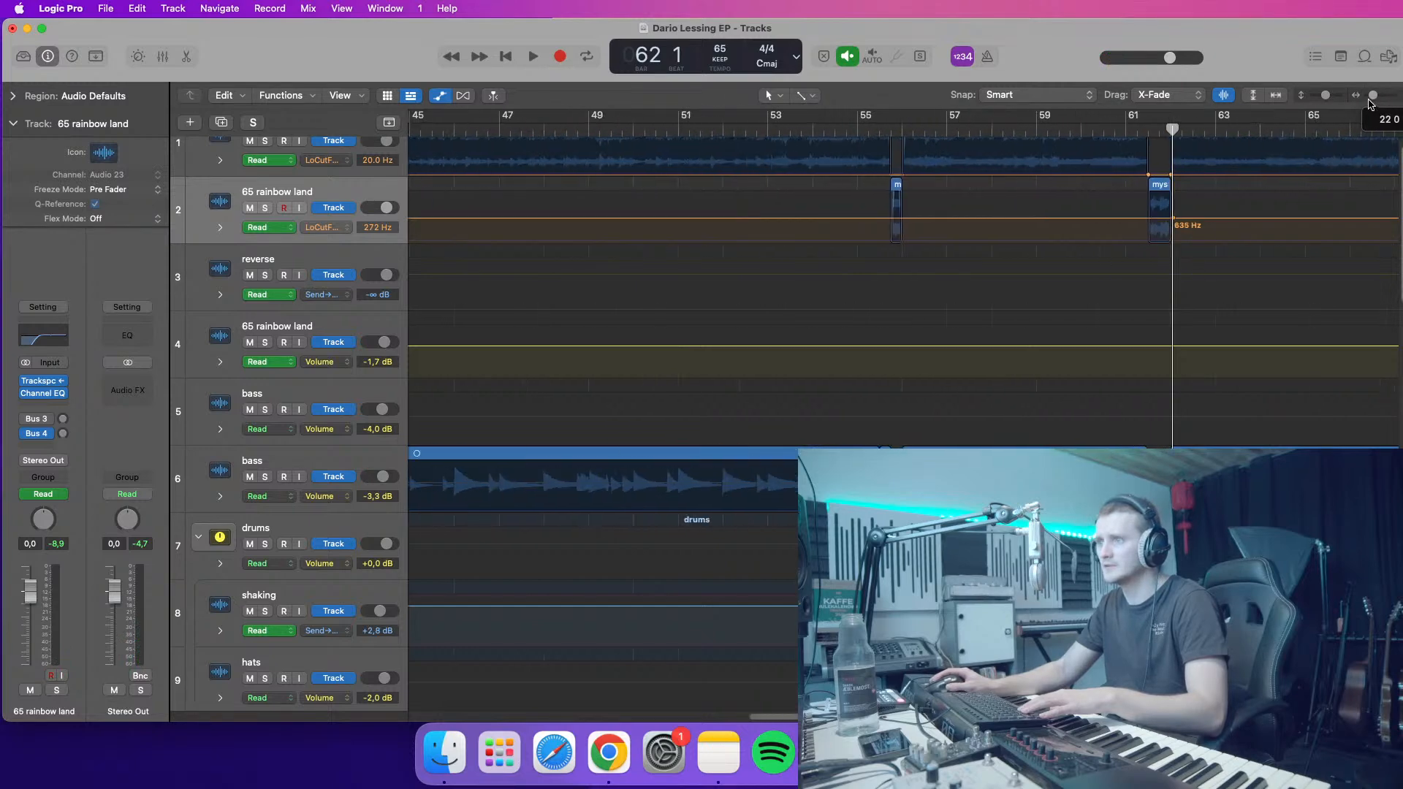
key(space)
click(1132, 129)
key(a)
- Play the transition into 61.3 repeatedly to check the filtered mystic lights piece
drag(1374, 96, 1390, 110)
key(space)
scroll(903, 410, left, 5)
click(823, 130)
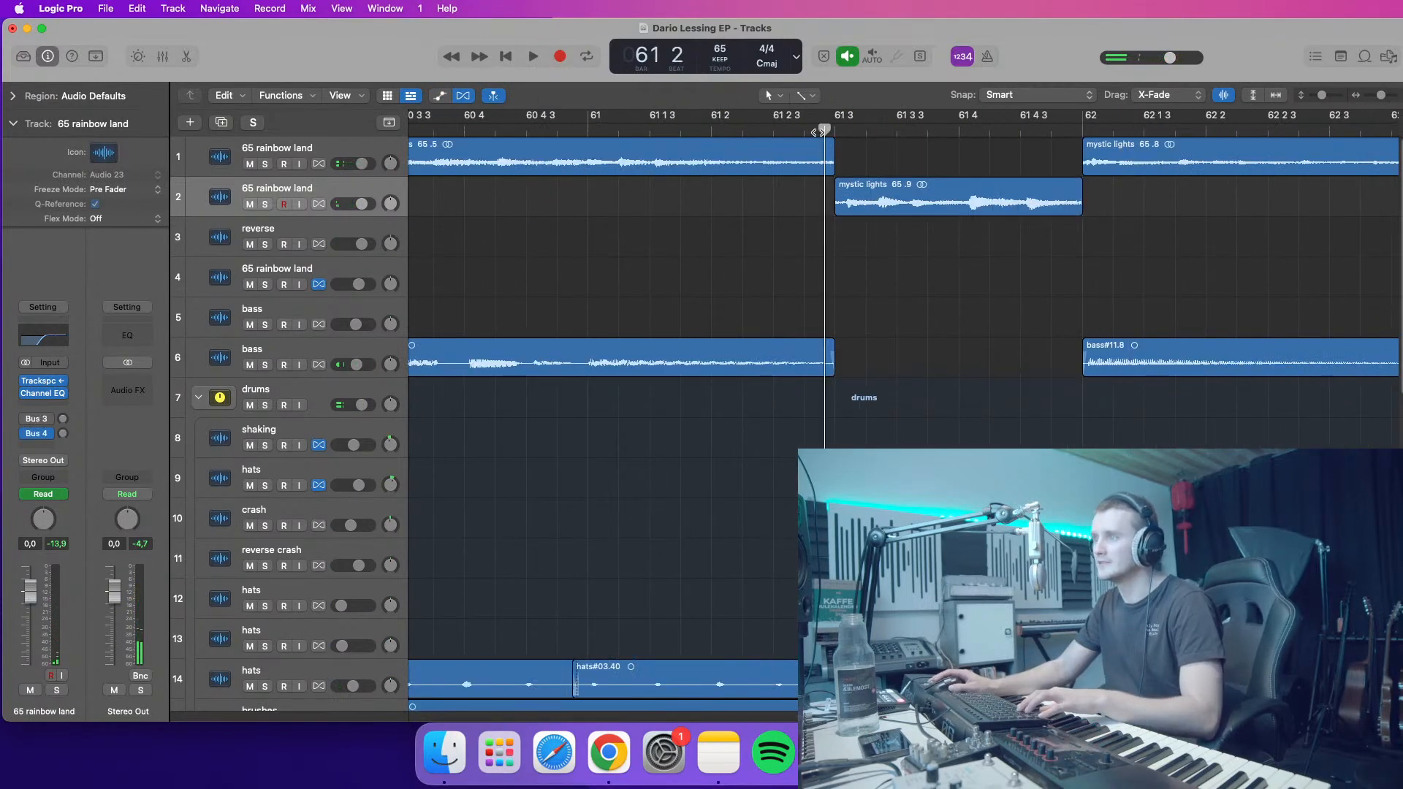
key(space)
key(space)
click(777, 140)
key(space)
click(777, 132)
key(space)
click(773, 130)
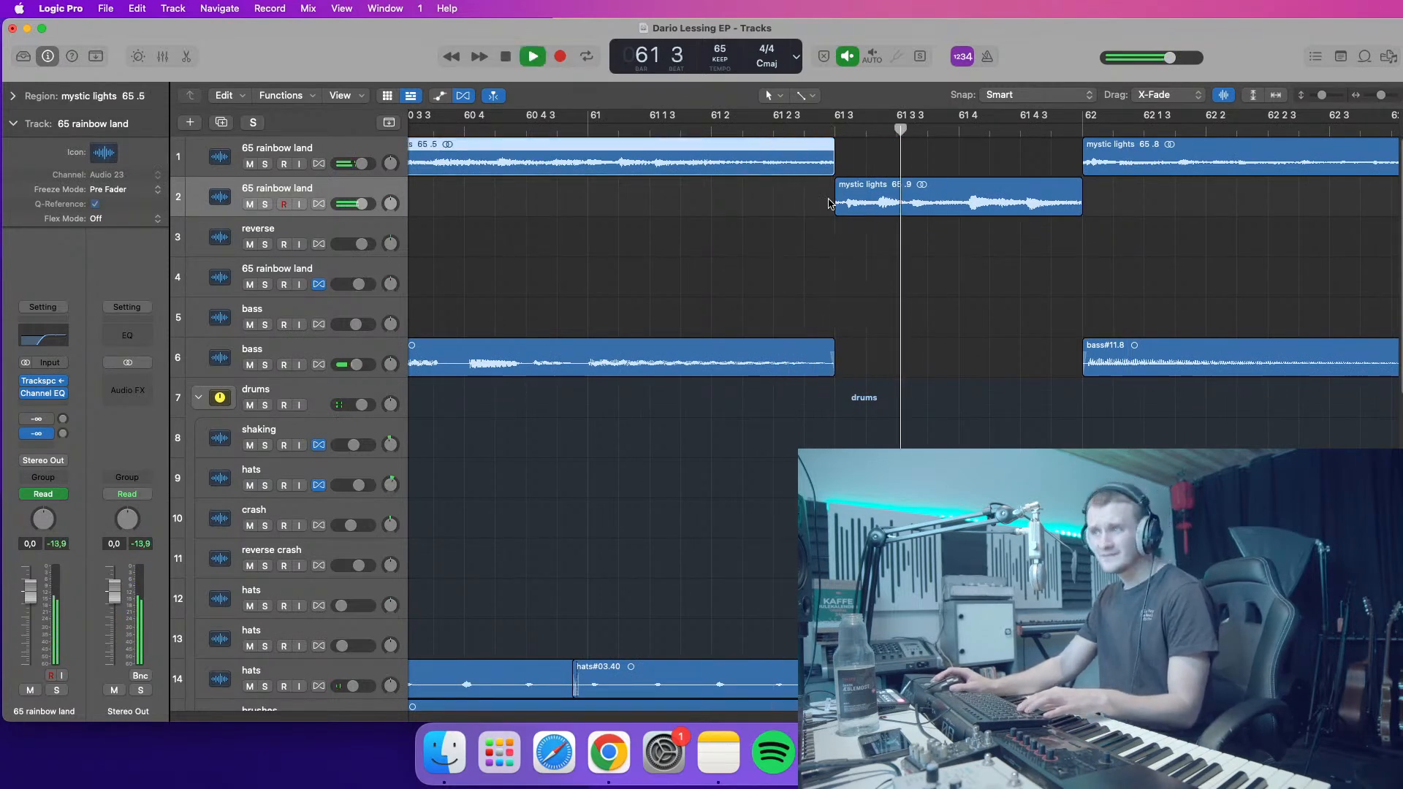
- Split the mystic lights piece on track 2 at 61.4.3 and move its end part to track 1
key(space)
drag(1032, 130, 1025, 140)
click(1038, 201)
key(super+t)
click(1038, 200)
drag(1038, 196, 1038, 155)
- Extend the start of the bass region at bar 62 back to 61.4.3 and play the passage
drag(1085, 369, 1026, 365)
click(959, 130)
key(space)
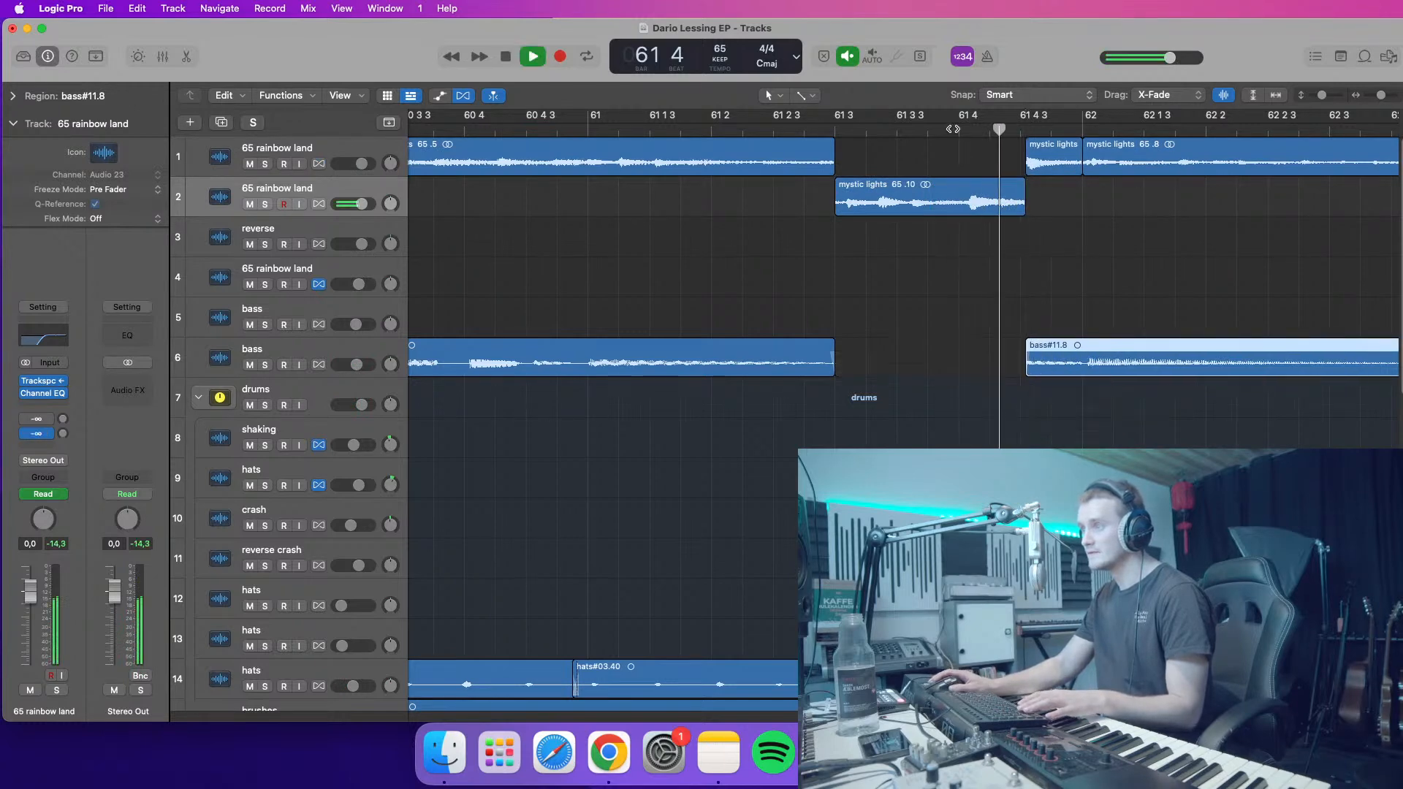
- Play the break from 61.3 past bar 62 to check the mystic lights and bass transitions
click(804, 129)
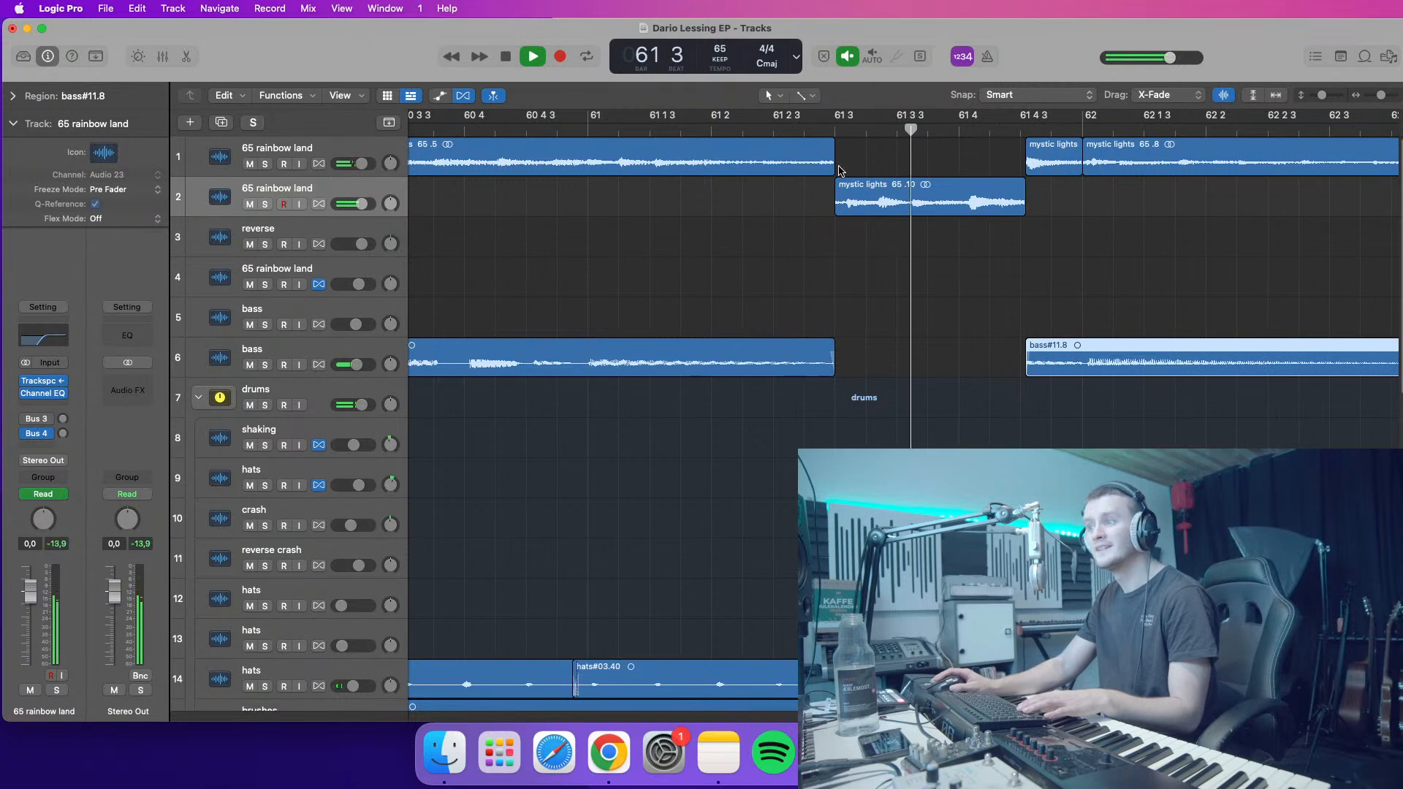
key(space)
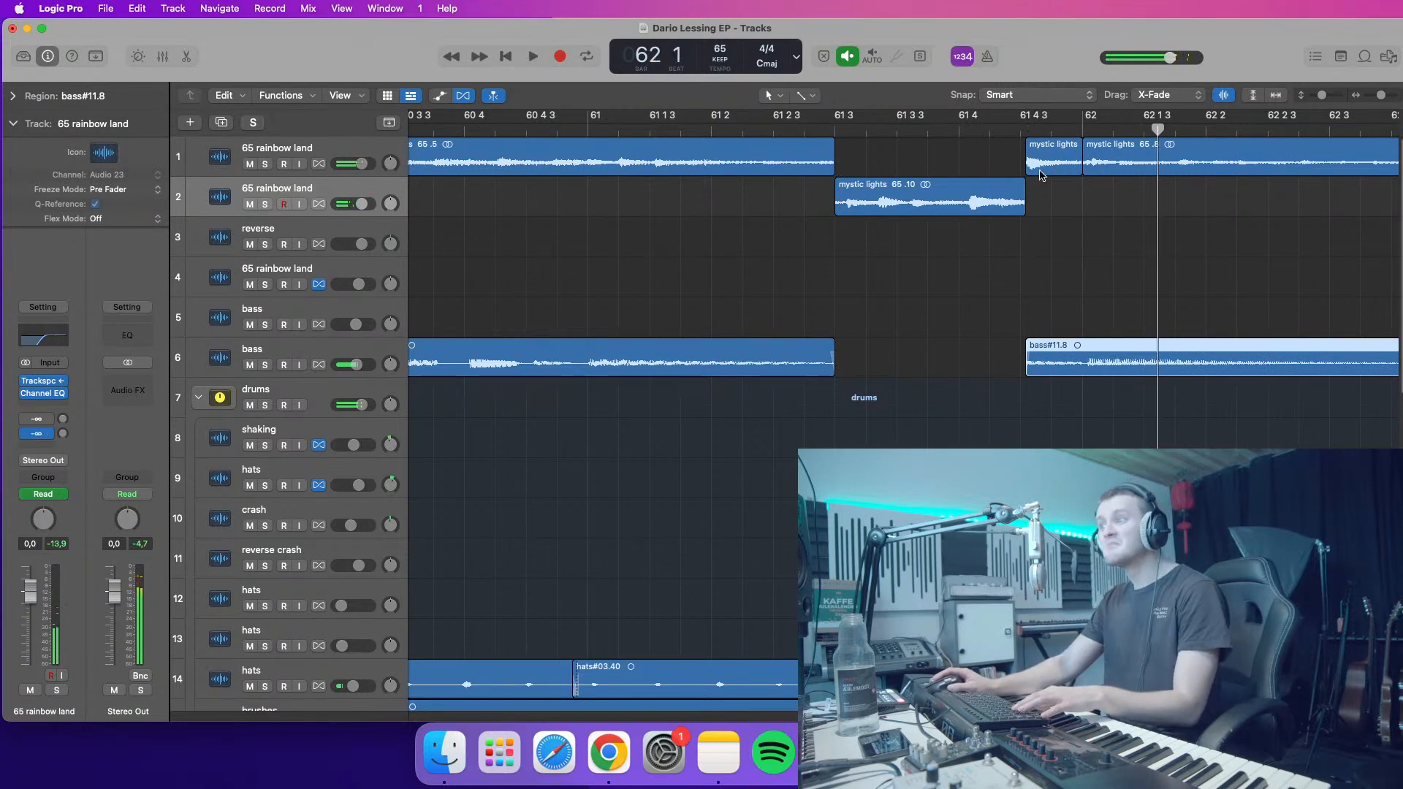
click(811, 126)
key(space)
key(space)
- Add short fades to the mystic lights edges on tracks 1 and 2 at 61.3 and 61.4.3, and play the break
drag(1380, 96, 1386, 96)
key(space)
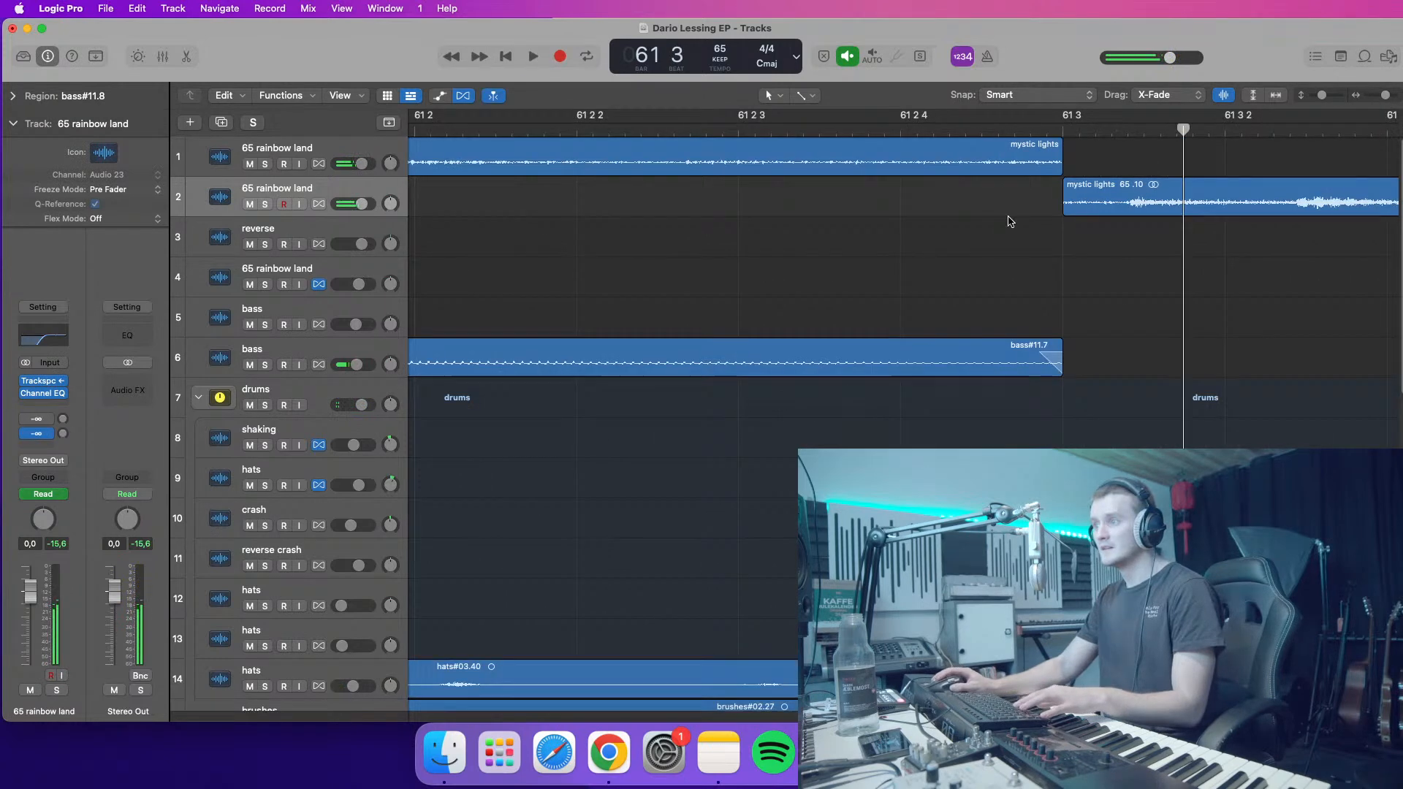
click(1065, 205)
click(1060, 165)
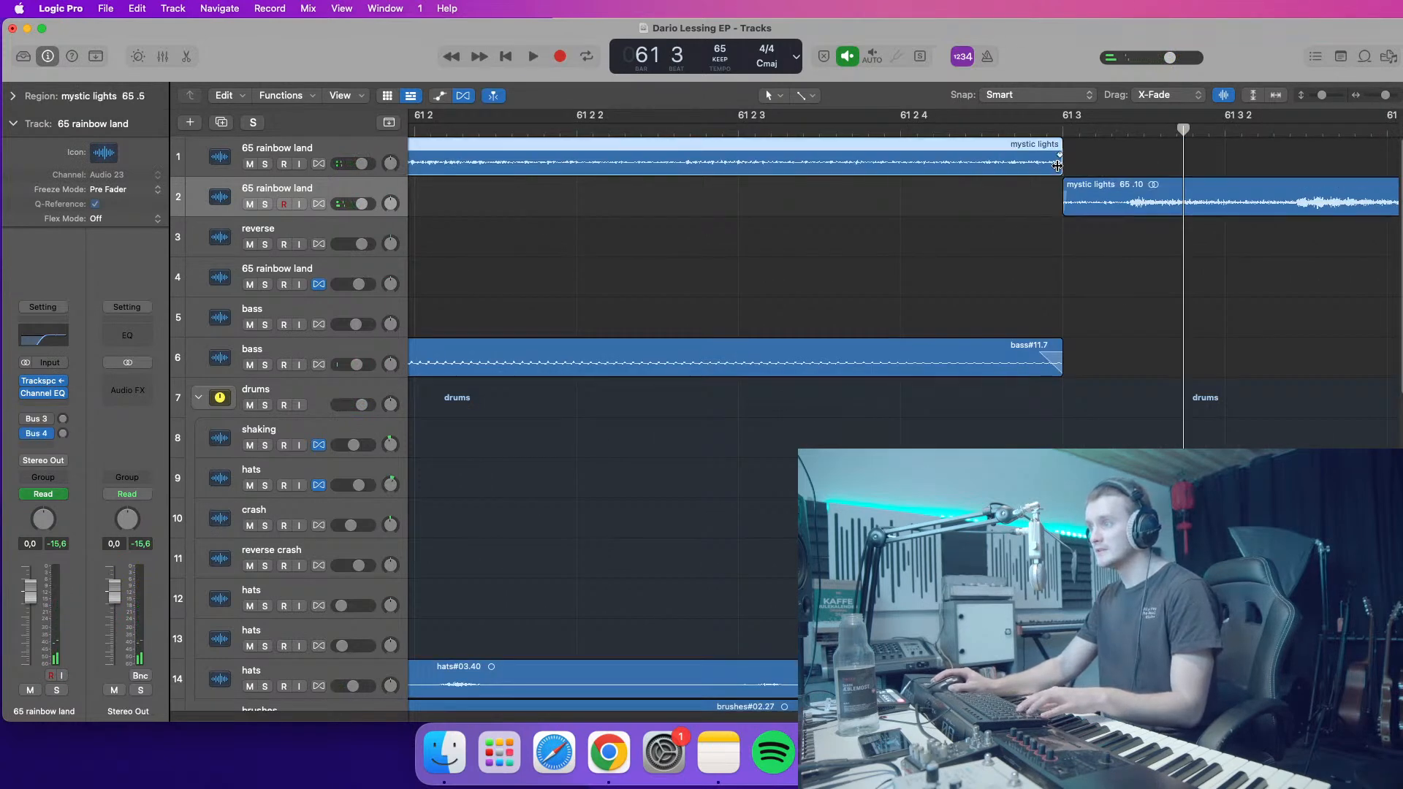
key(space)
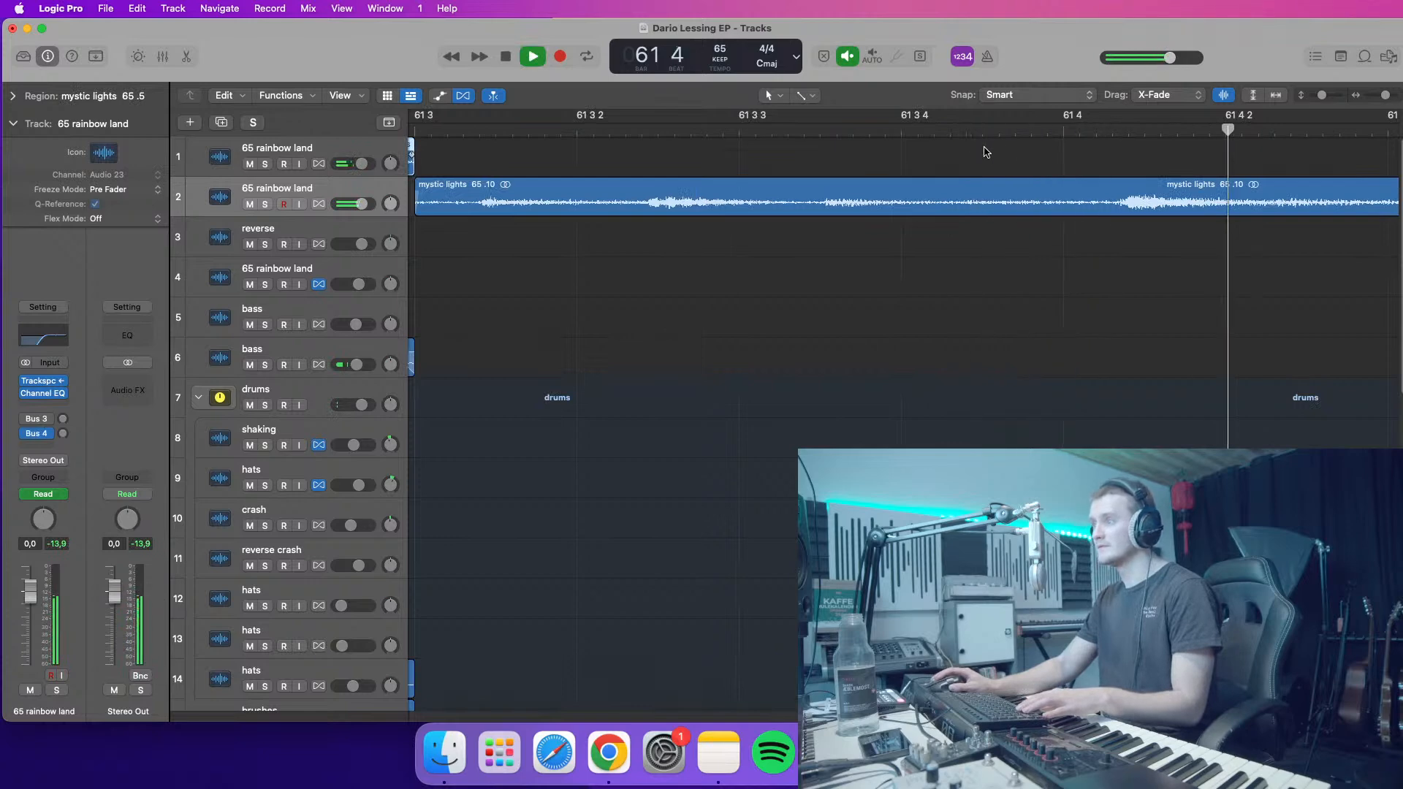
key(space)
click(763, 204)
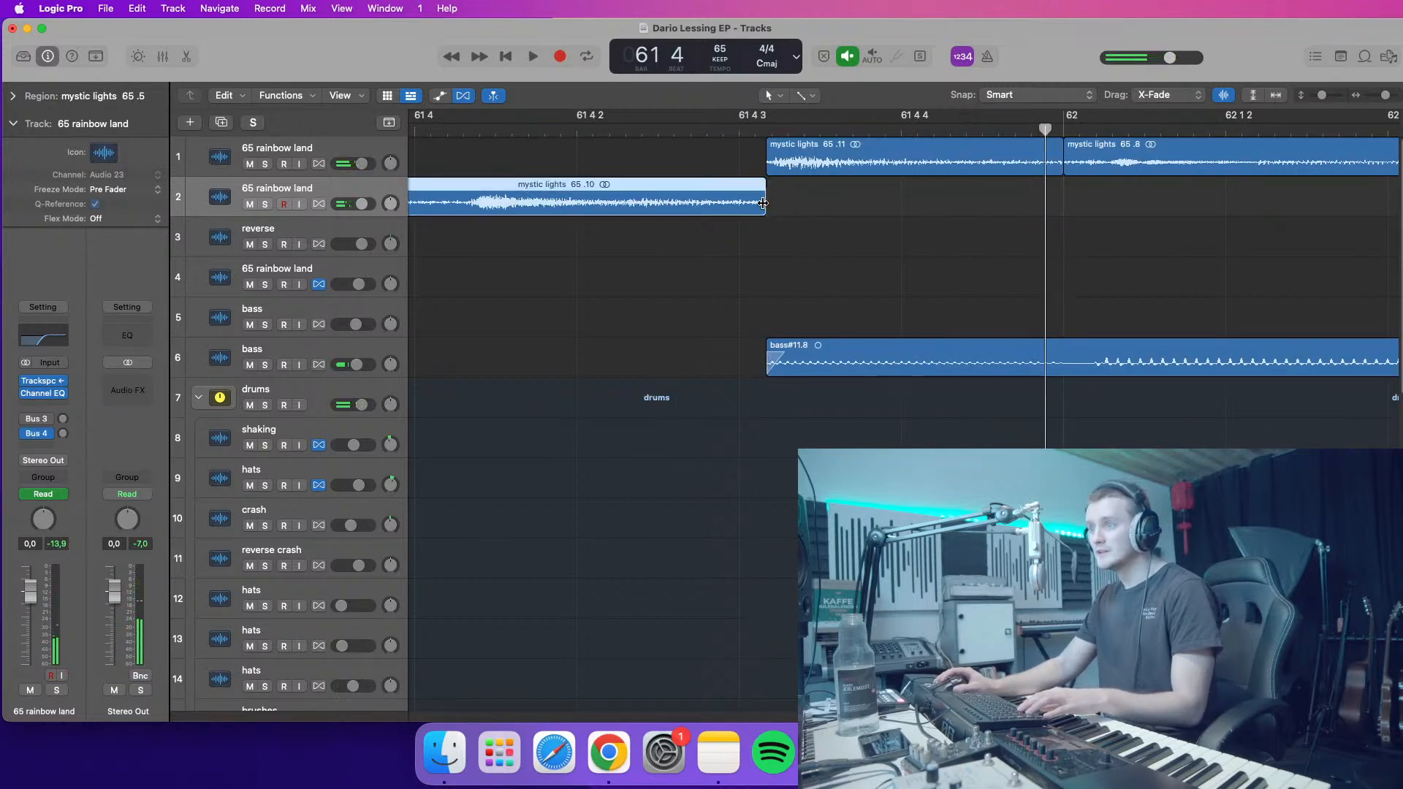
click(769, 166)
click(717, 134)
key(space)
- Show automation, flatten track 1's low-cut frequency spike before bar 62 to 20 Hz, hide automation again and play
drag(1387, 96, 1369, 96)
scroll(601, 245, left, 5)
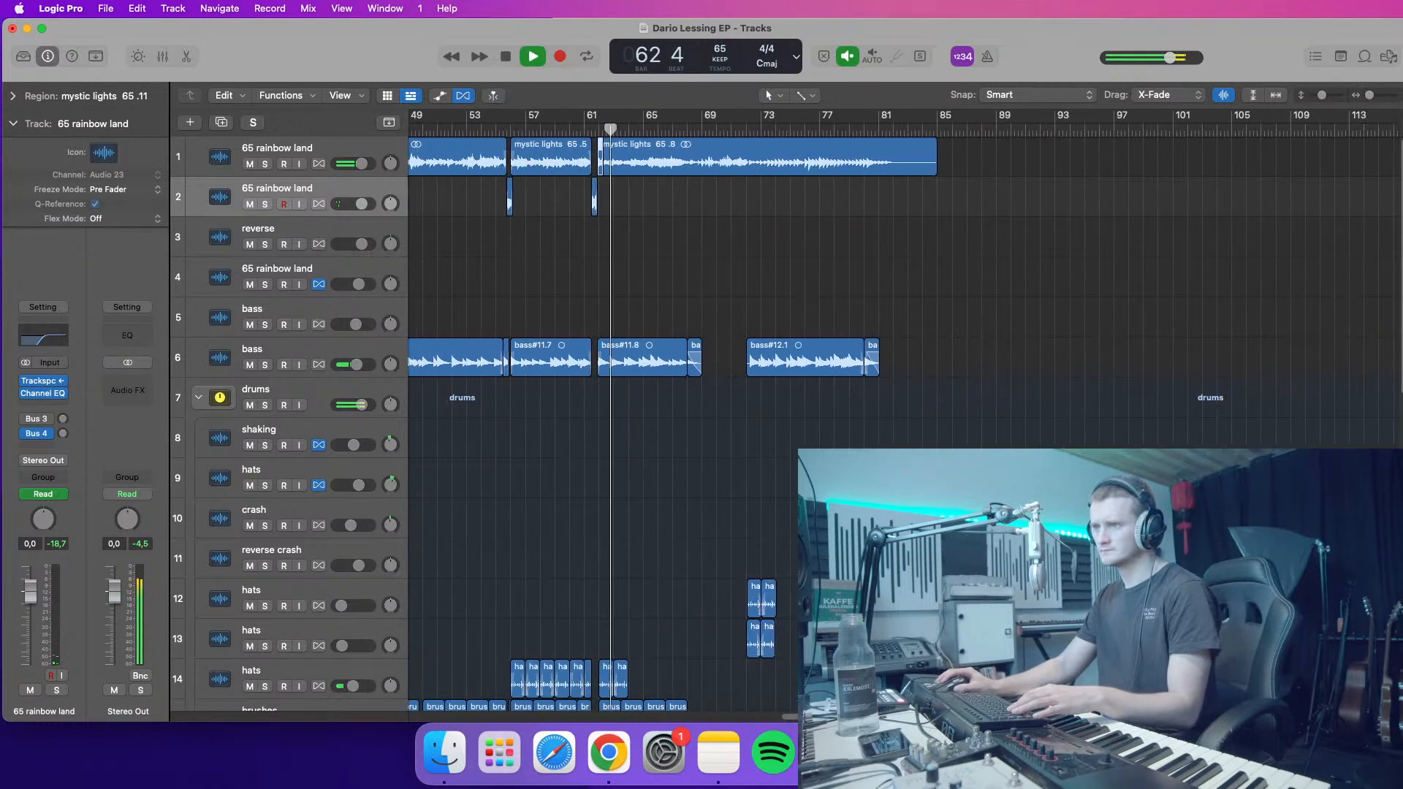
key(a)
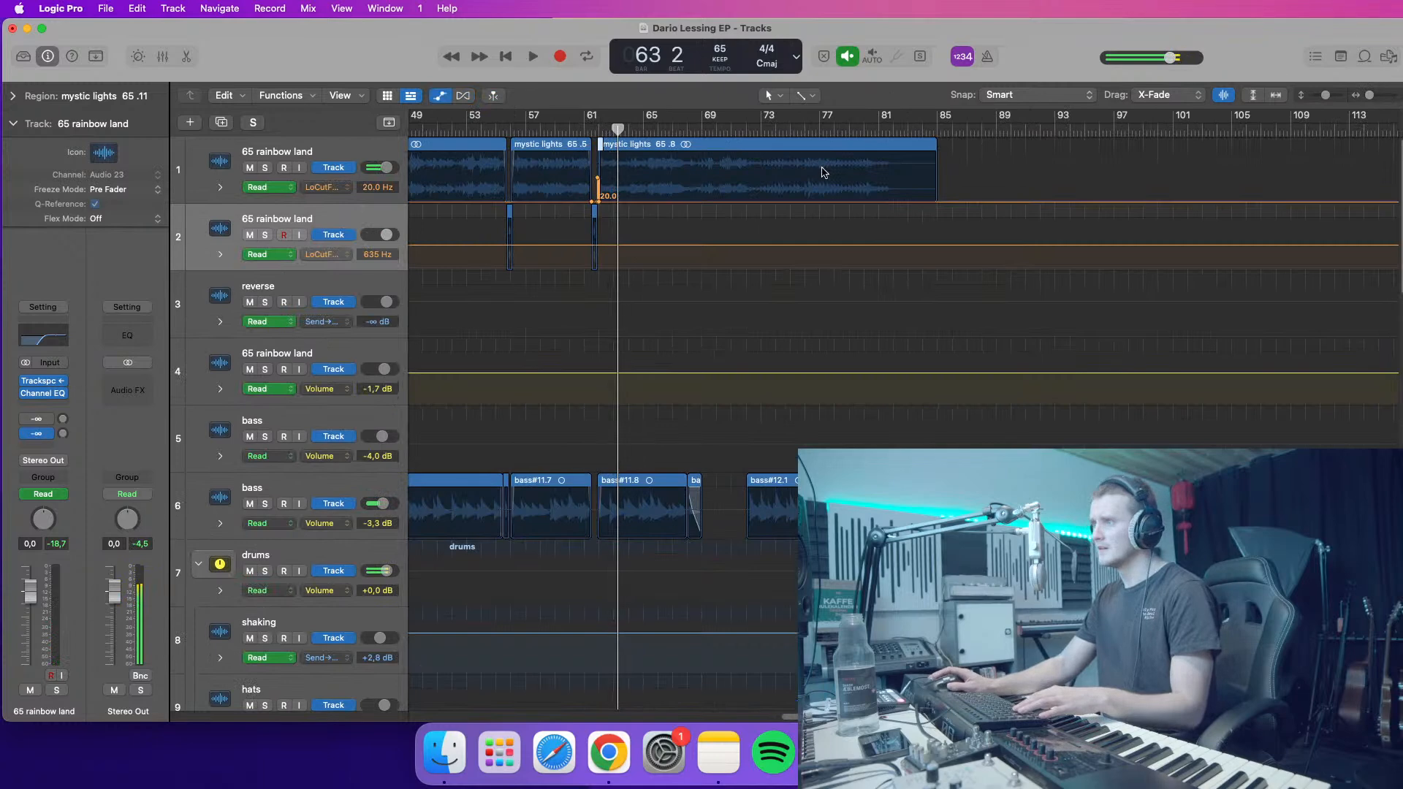
click(599, 135)
drag(1370, 96, 1379, 96)
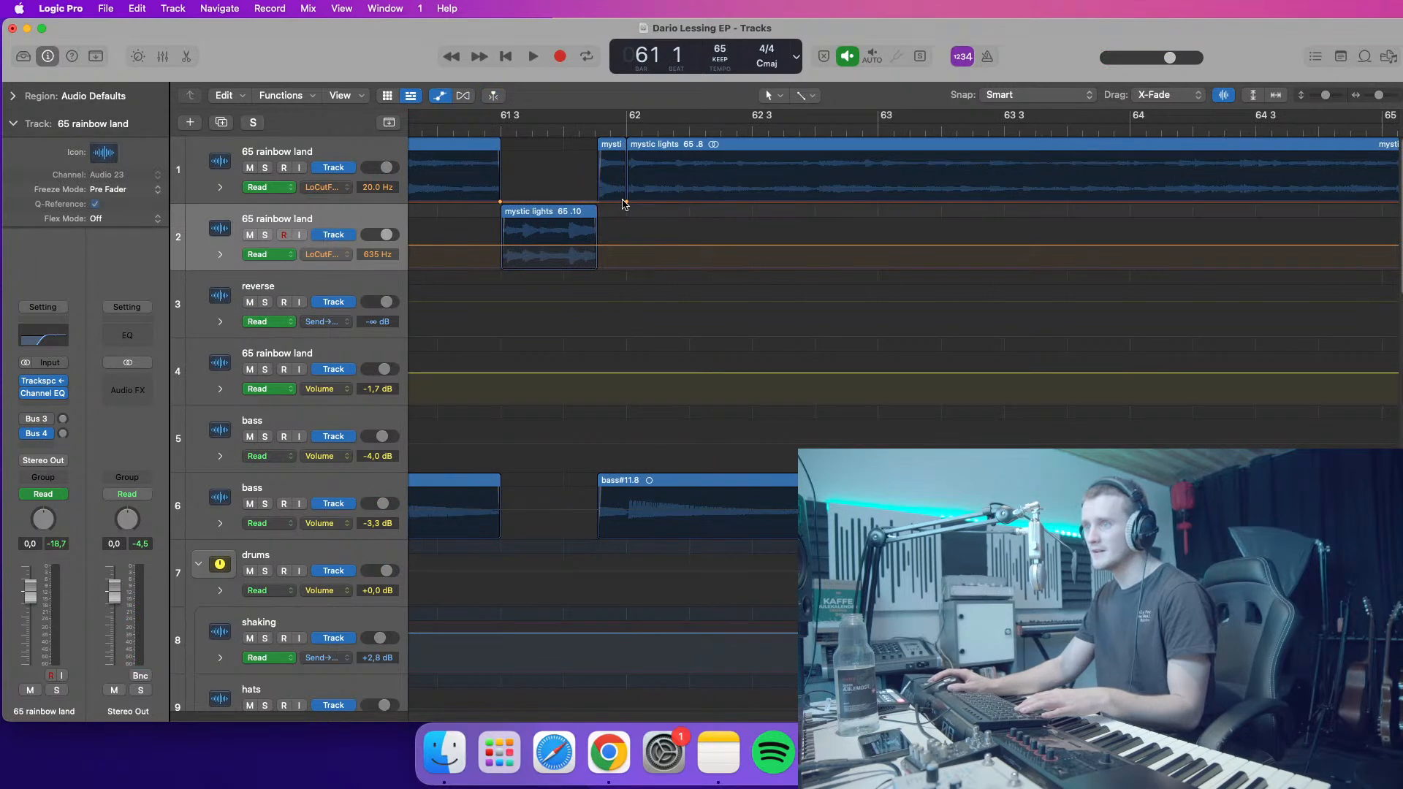
key(a)
key(space)
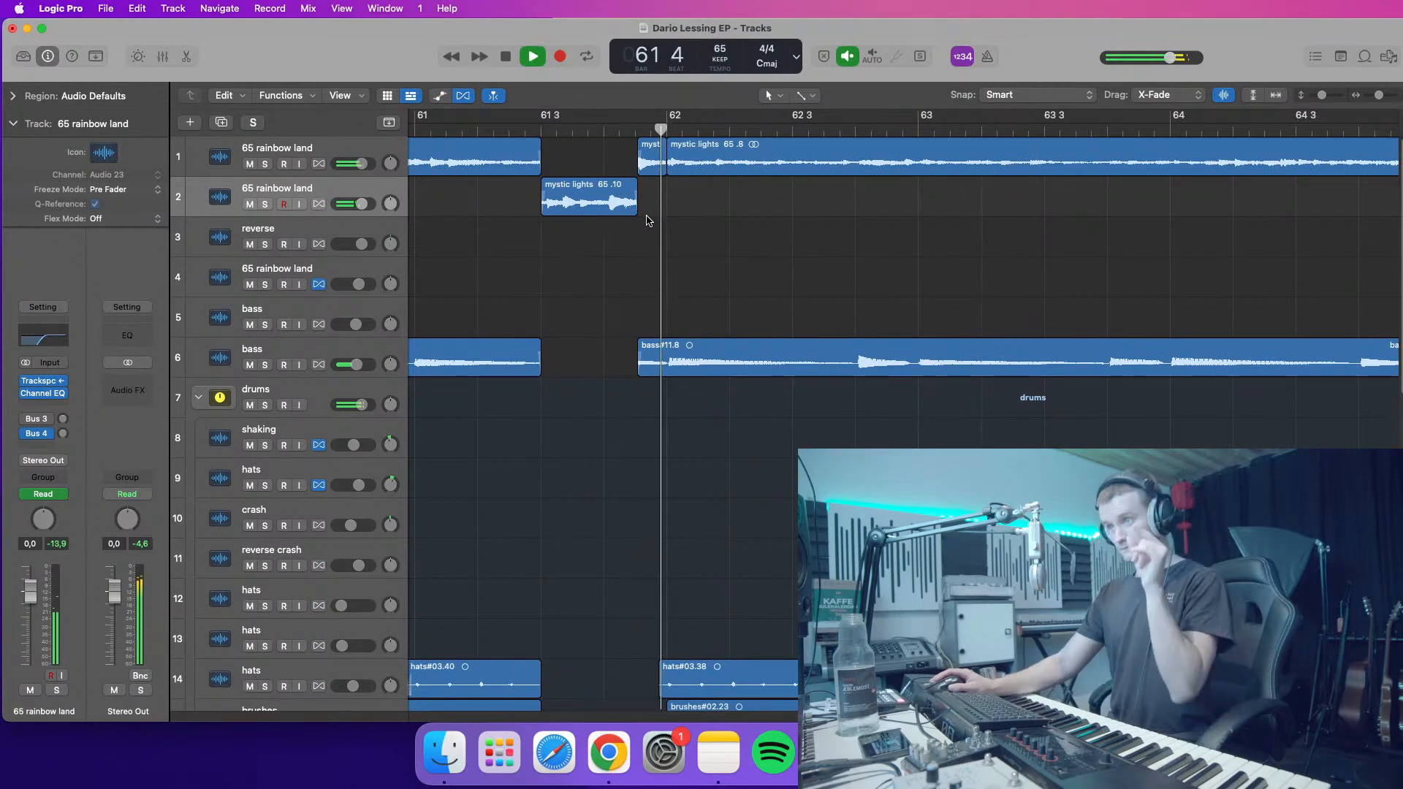
- Add a fade-in to the mystic lights piece at 61.4.3 on track 1 and play it
click(543, 132)
drag(1376, 97, 1382, 97)
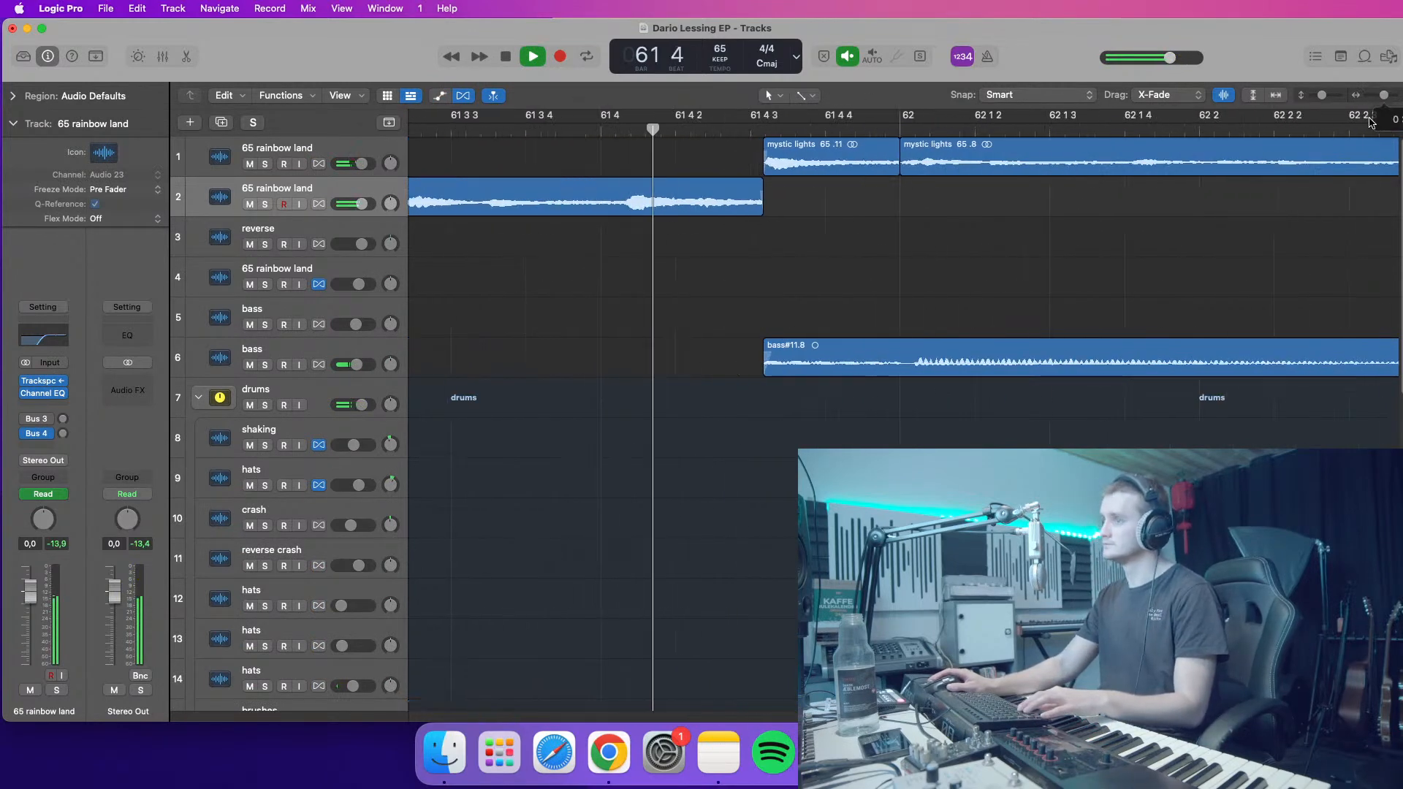
key(space)
drag(765, 154, 771, 155)
right_click(771, 156)
click(780, 181)
click(634, 132)
key(space)
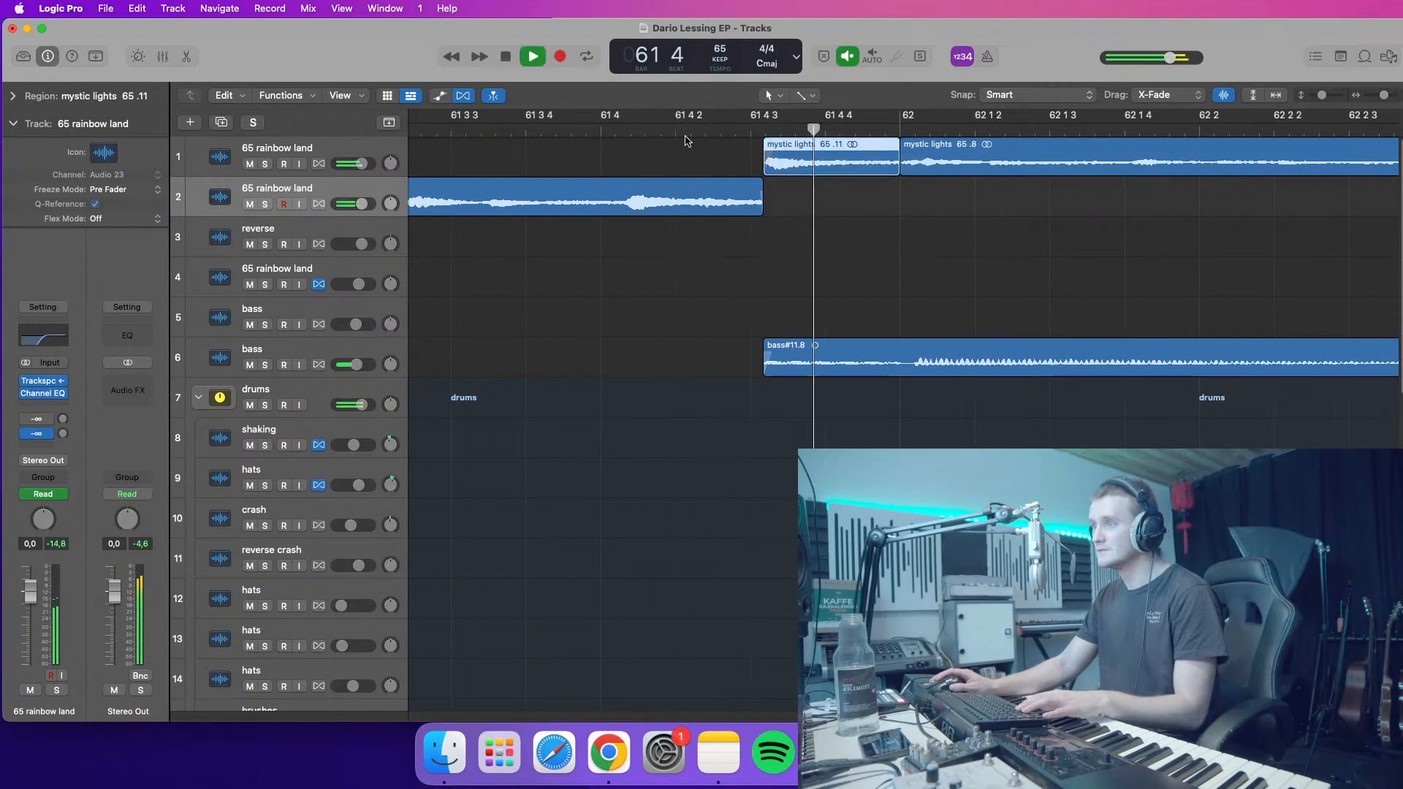
- Try different fade-in lengths on the mystic lights piece at 61.4.3, playing the break to compare them
drag(714, 123, 707, 123)
click(611, 133)
key(space)
key(space)
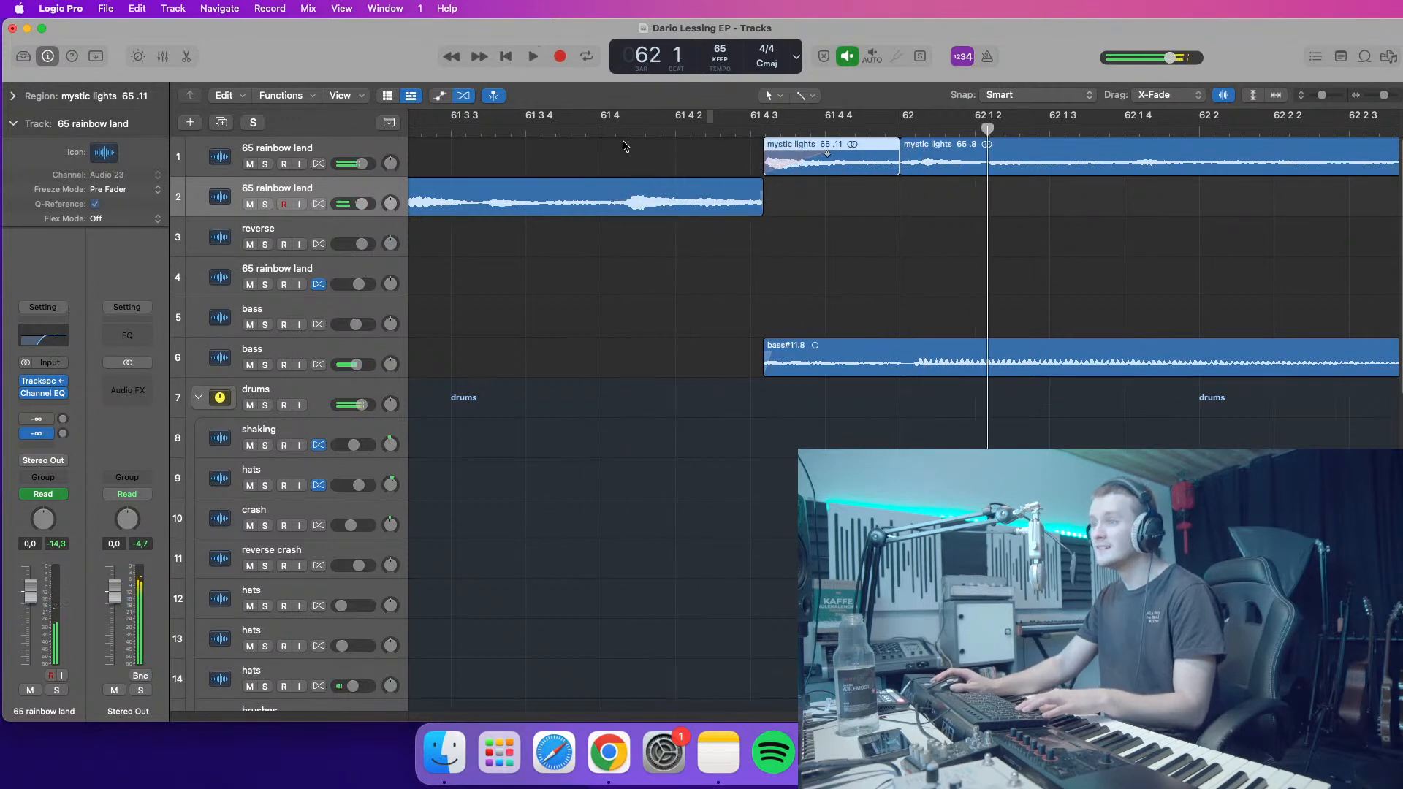
drag(740, 132, 540, 134)
key(space)
key(space)
key(space)
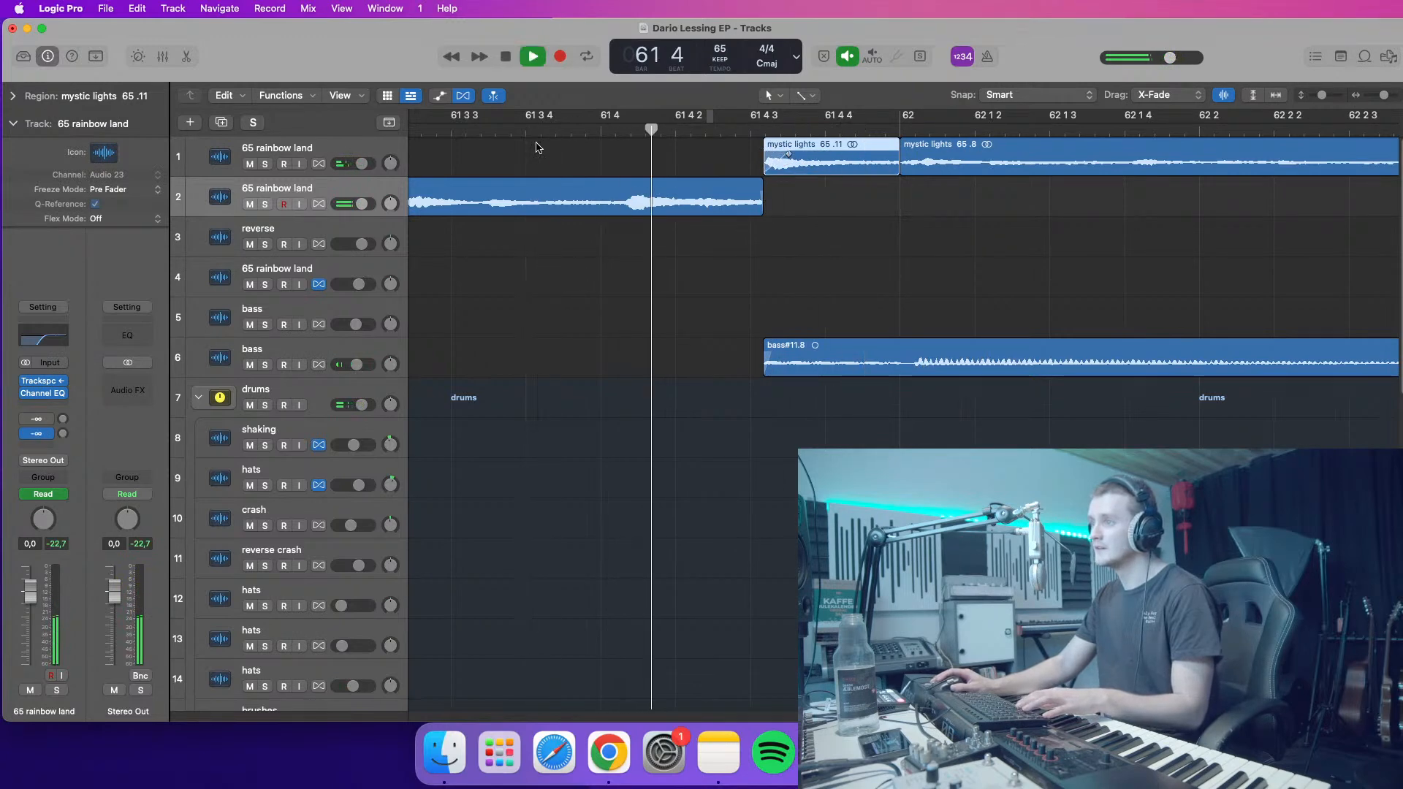
key(space)
- Remove the mystic lights piece at 61.4.3 from track 1 and extend track 2's piece to bar 62
click(788, 187)
click(813, 168)
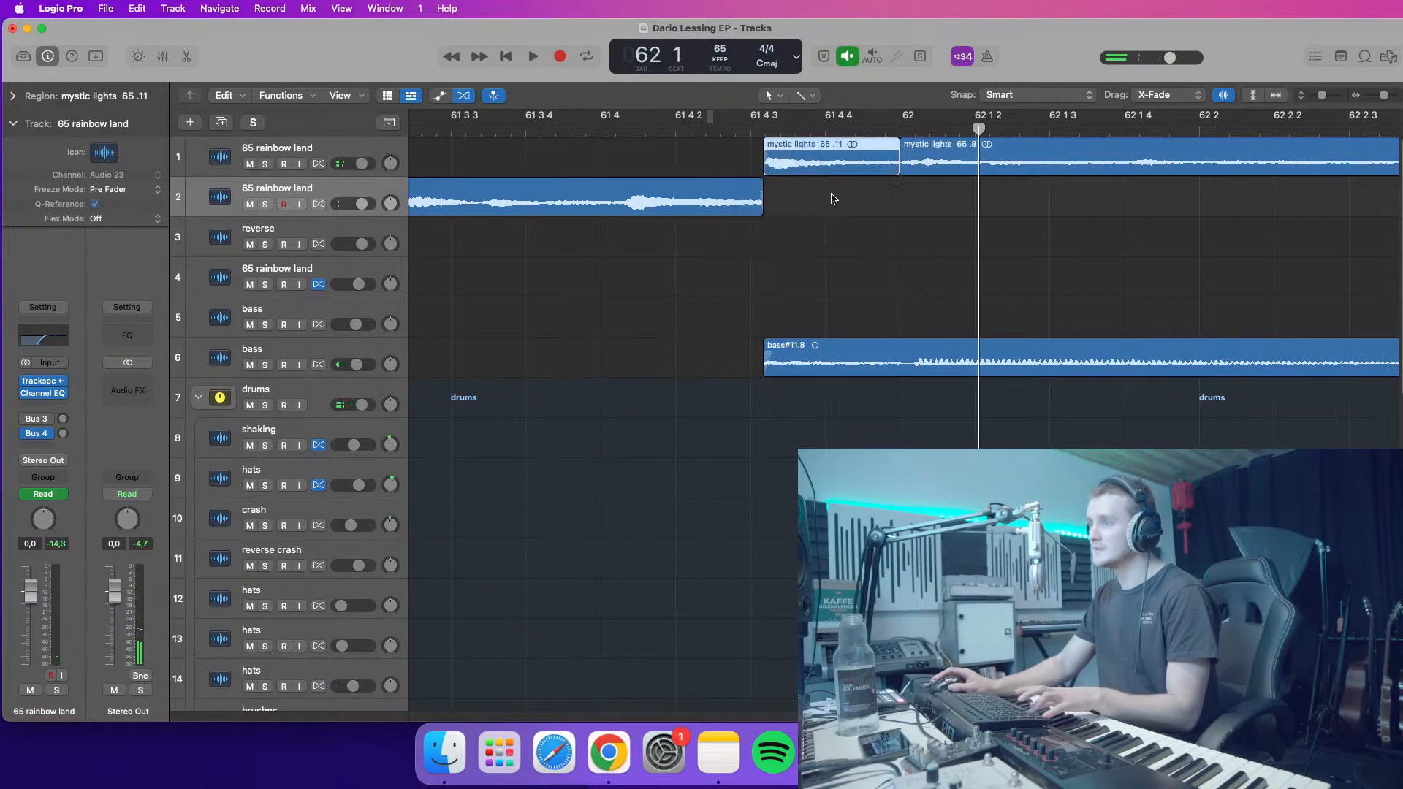
drag(810, 175, 899, 210)
key(Delete)
- Show automation, ramp track 2's low-cut frequency from 635 Hz at 61.4.3 down to 20 Hz at bar 62, and play it
key(a)
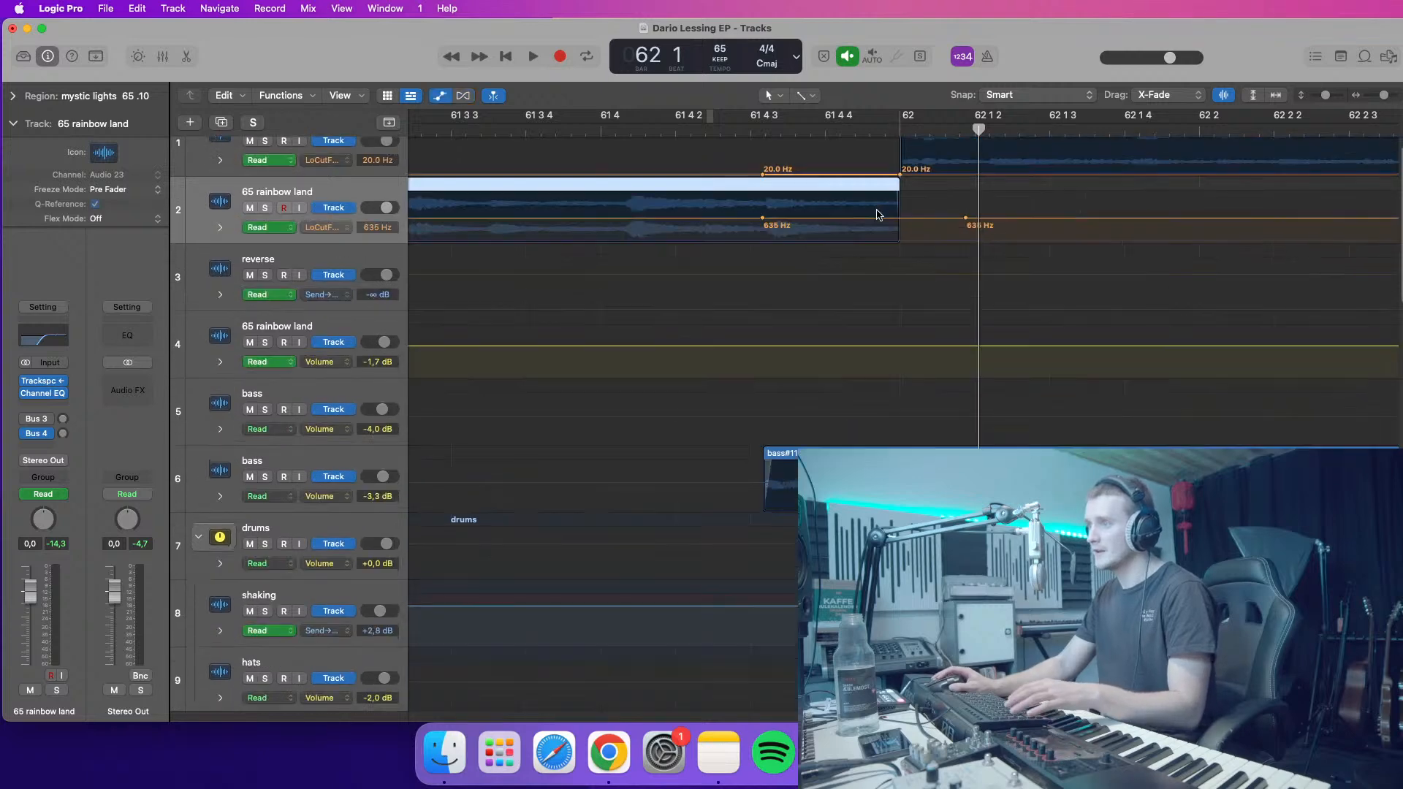
click(904, 222)
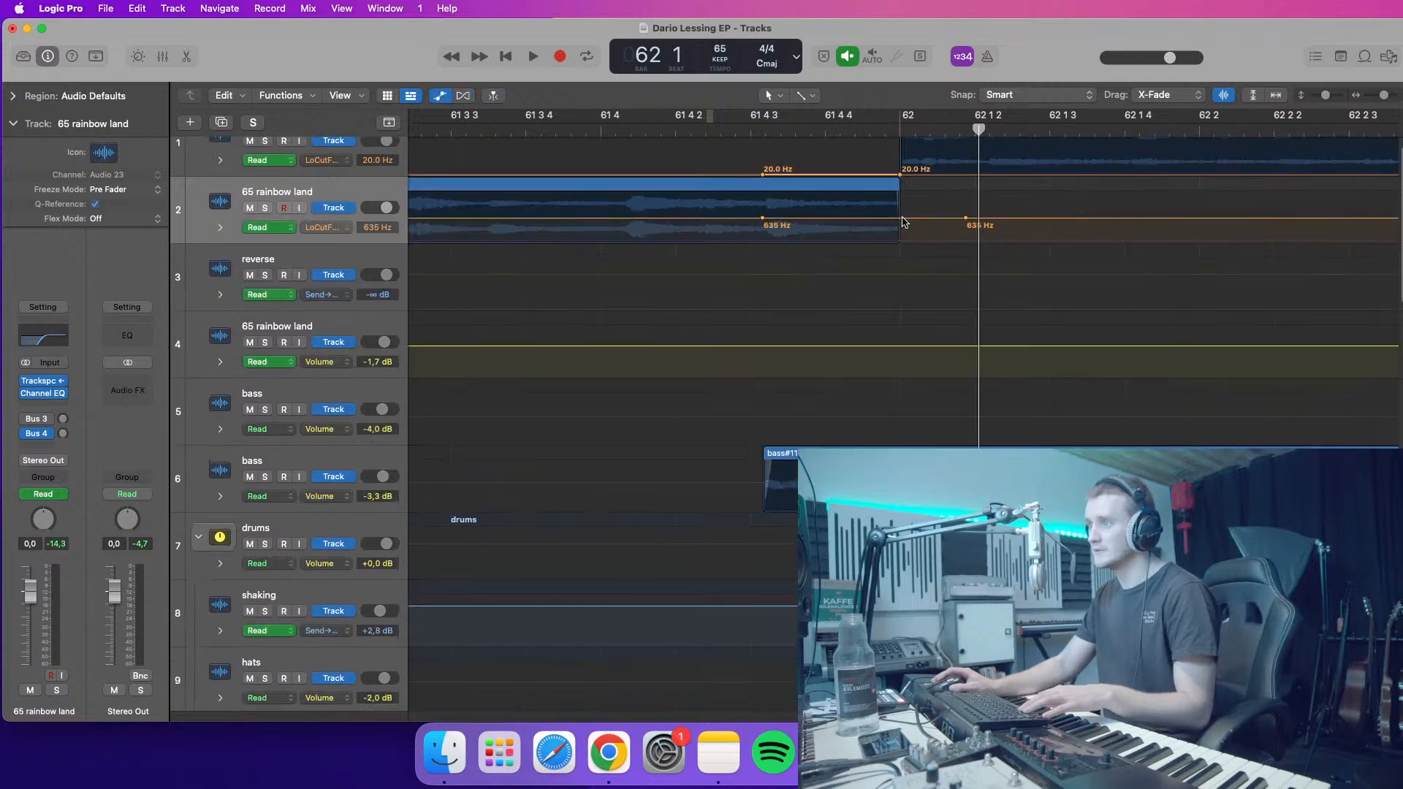
drag(903, 217, 899, 241)
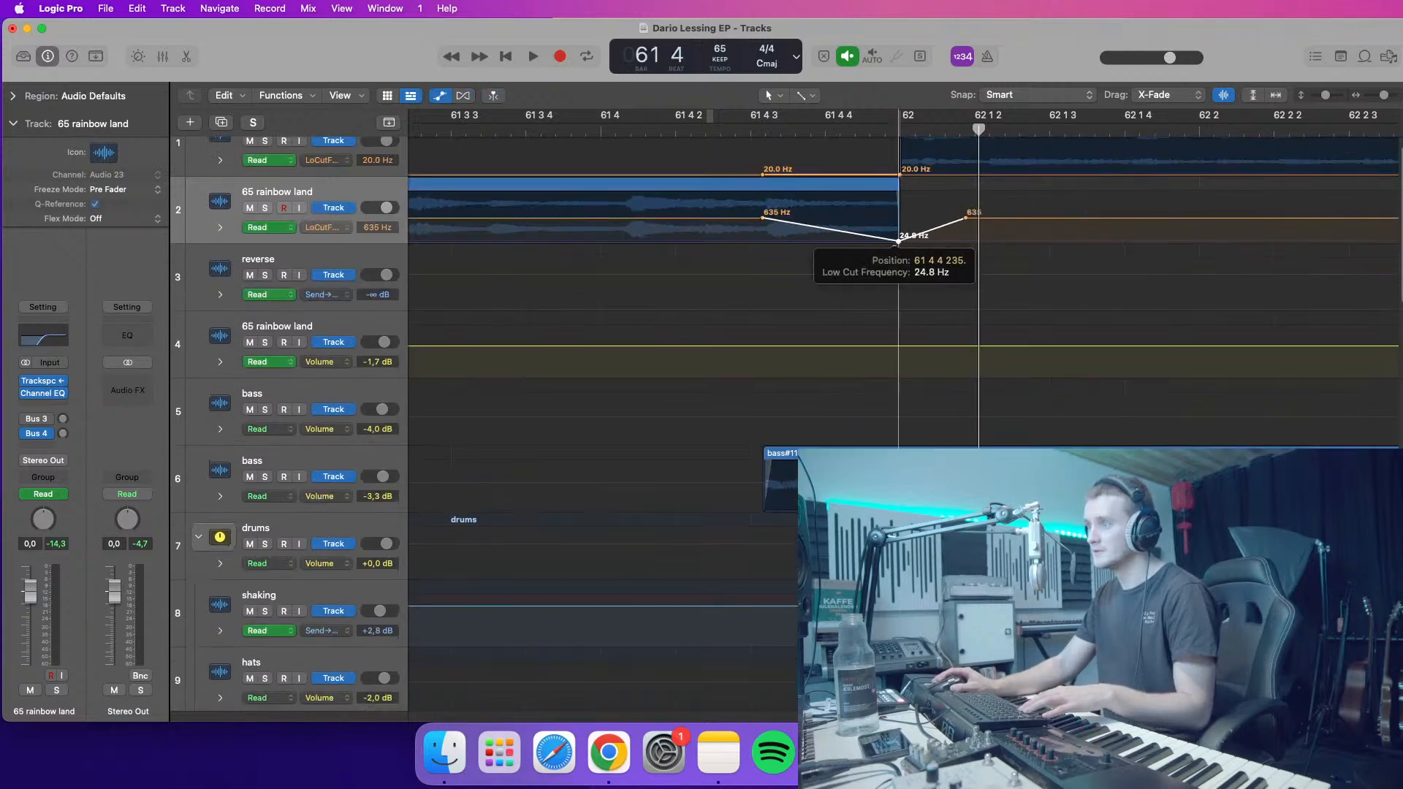
double_click(525, 125)
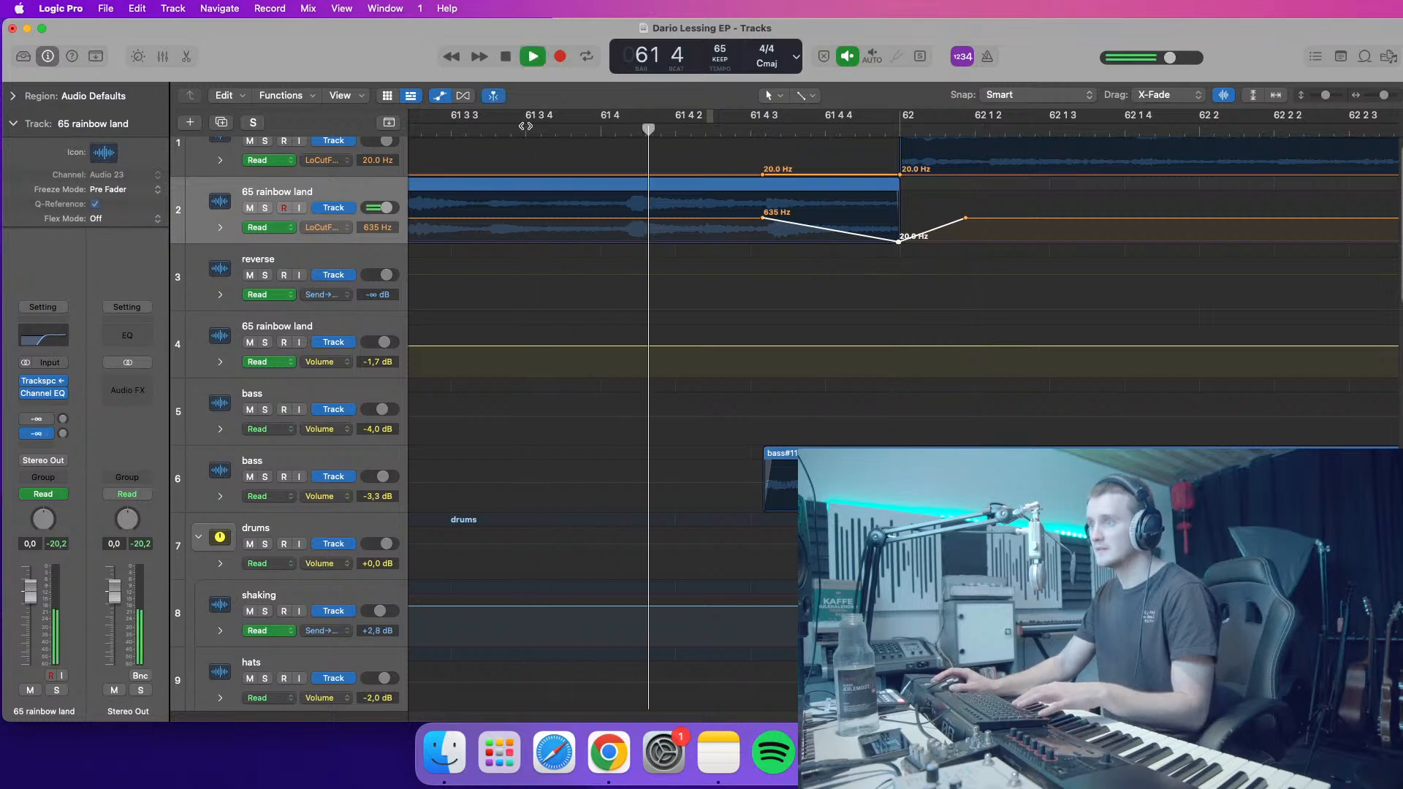
key(space)
- Start track 2's low-cut ramp slightly before 61.4.3, move its 20 Hz point ahead of bar 62, and play the result
drag(765, 223, 761, 223)
double_click(605, 134)
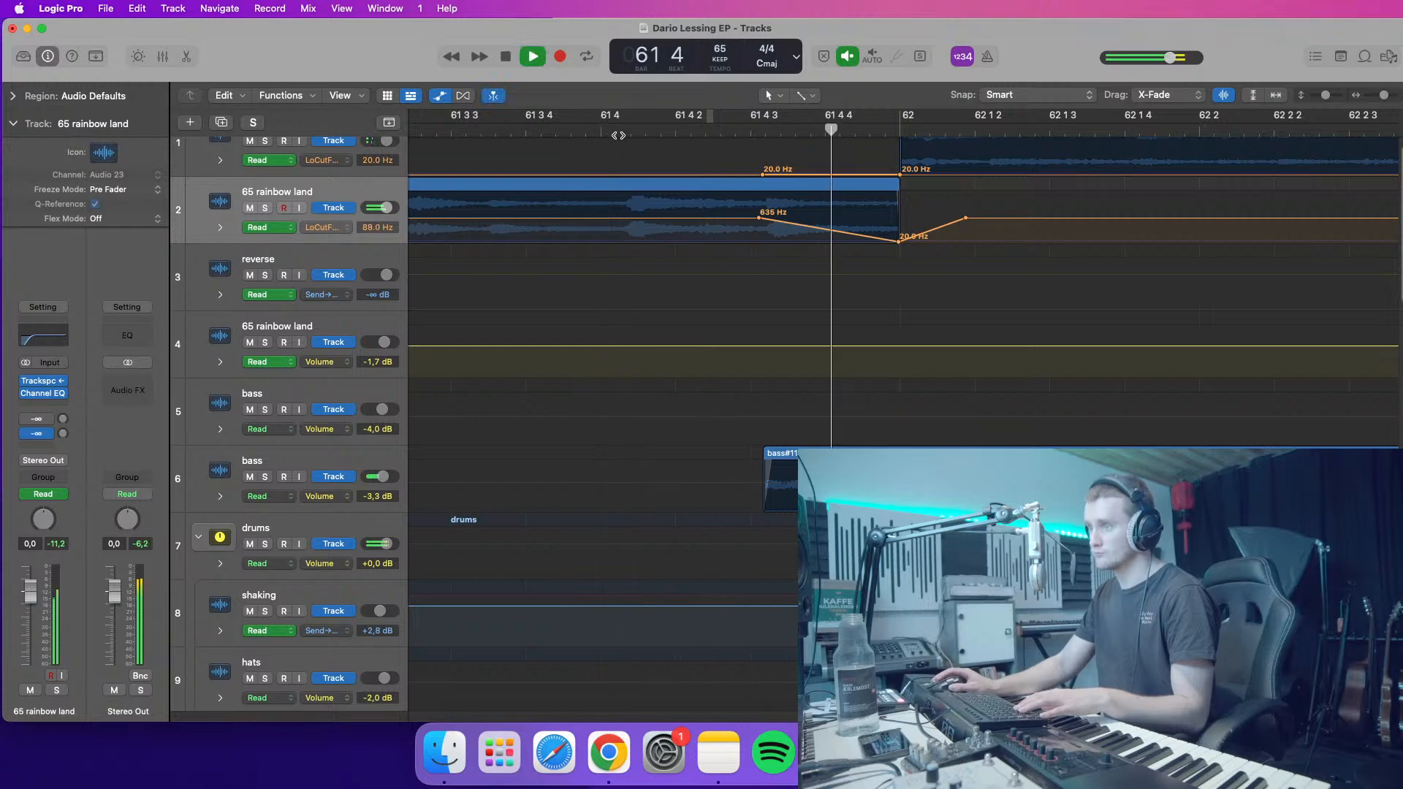
drag(899, 241, 864, 241)
double_click(739, 126)
key(space)
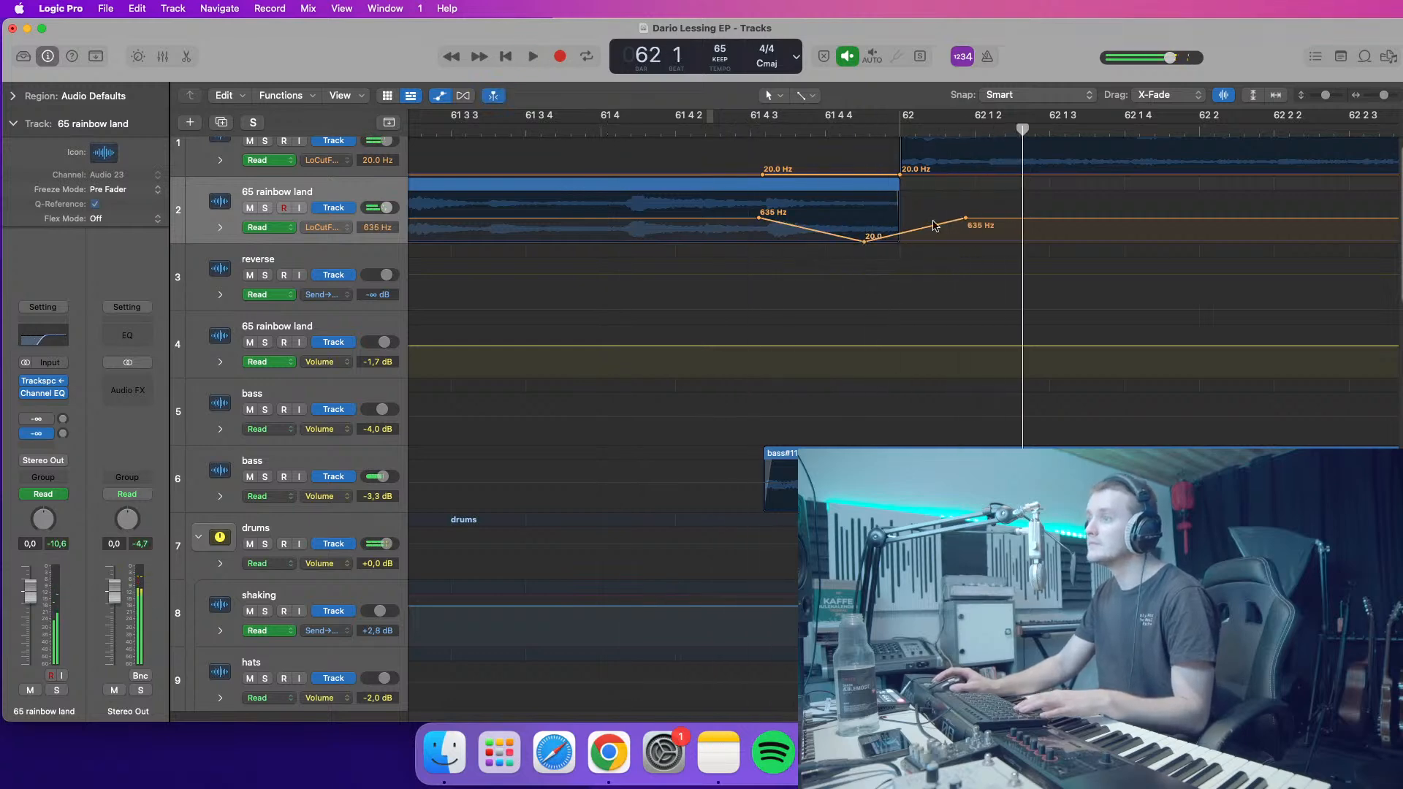
- Hide automation, add a short fade-in to track 1's mystic lights region at bar 62, and play the transition
key(a)
click(901, 166)
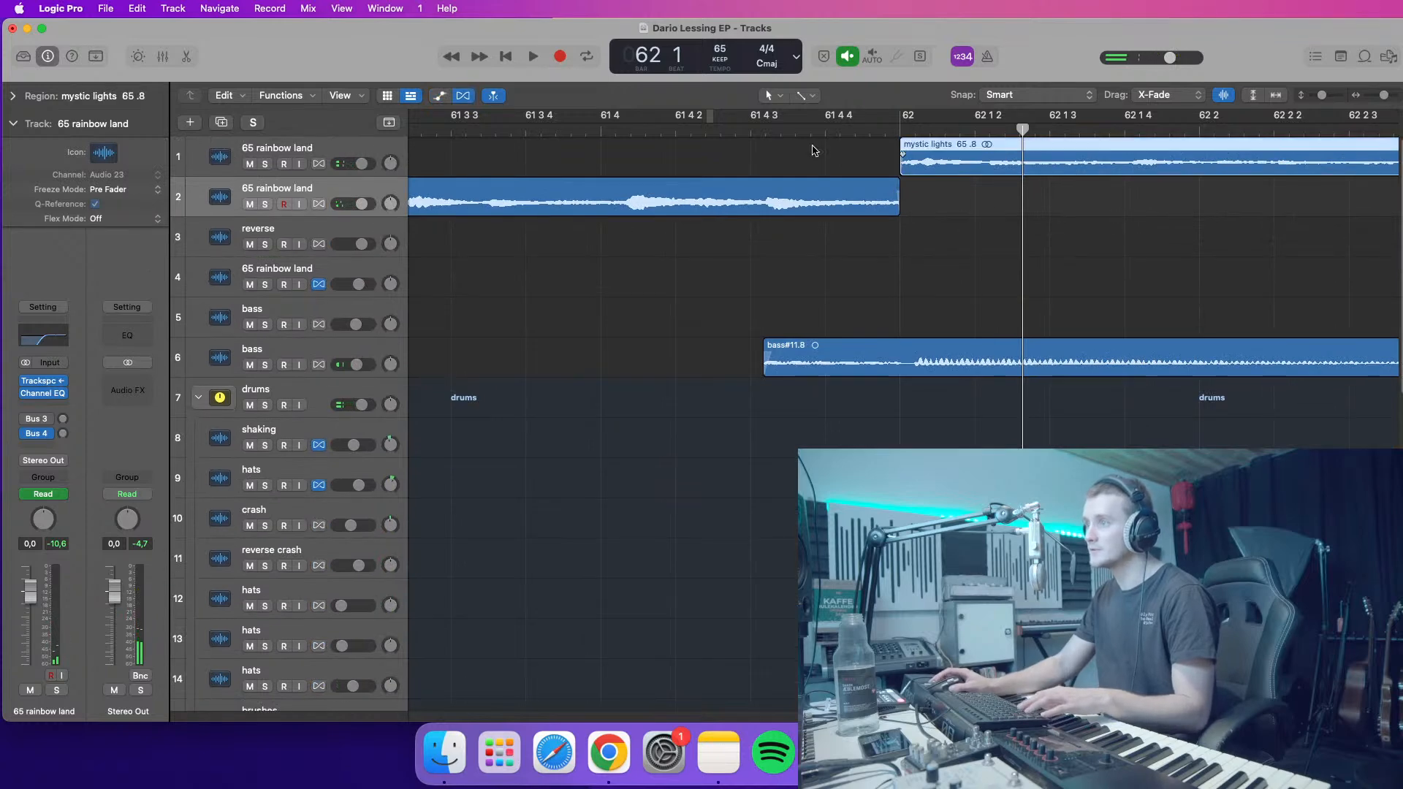
double_click(752, 128)
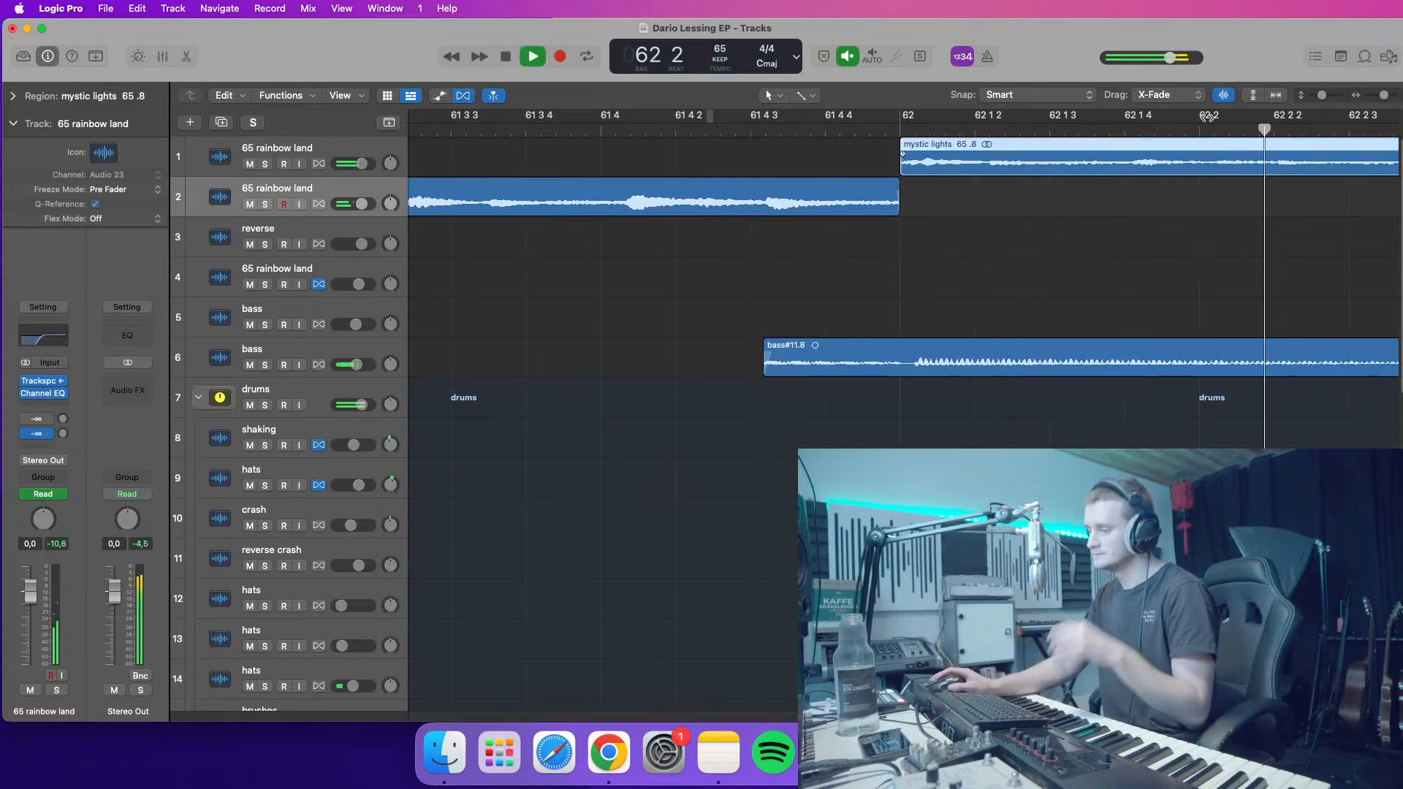
- Copy the four hats regions on tracks 12 and 13 near bar 72, and track 20's six hats regions from bar 50, to bar 62
drag(1384, 95, 1318, 97)
click(1310, 96)
drag(931, 136, 881, 134)
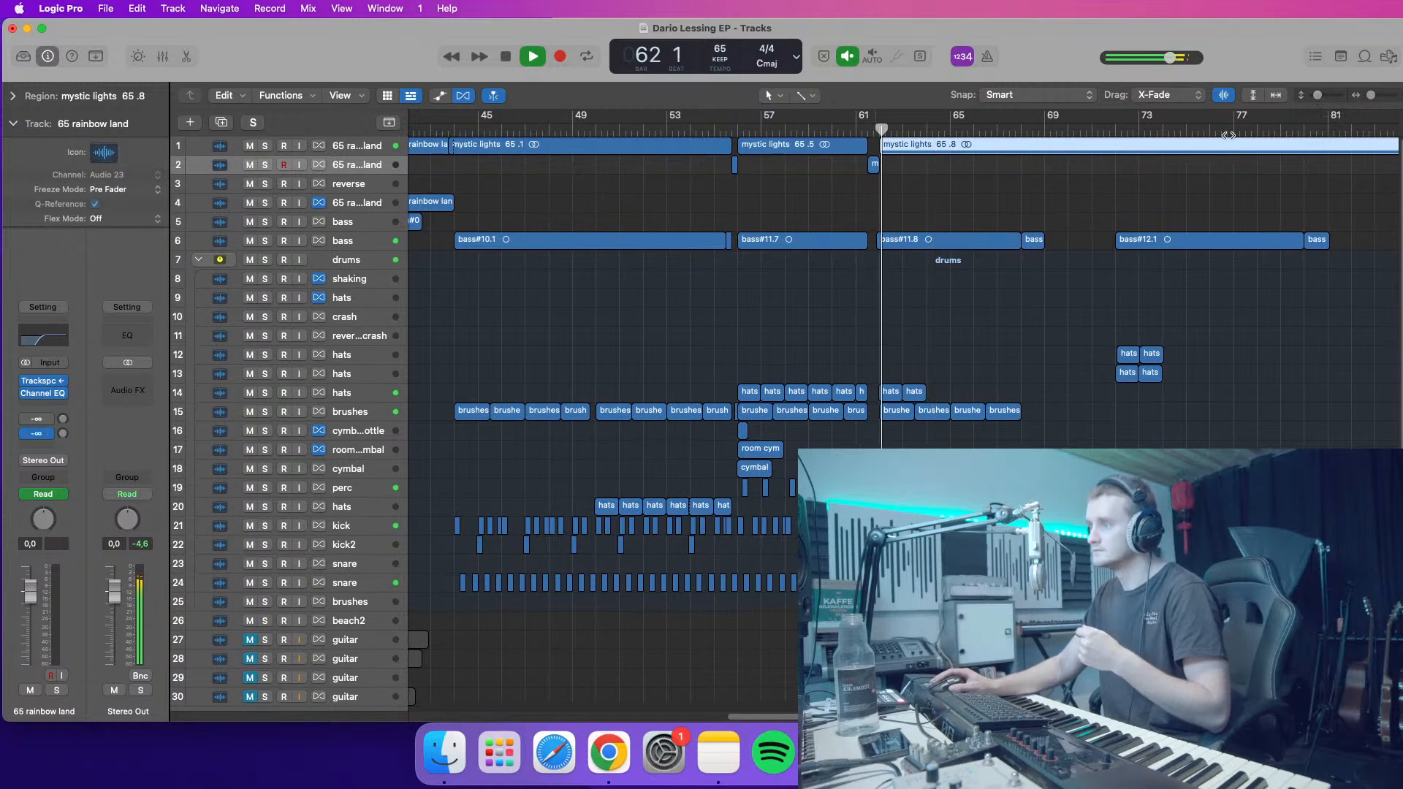
drag(1318, 96, 1319, 96)
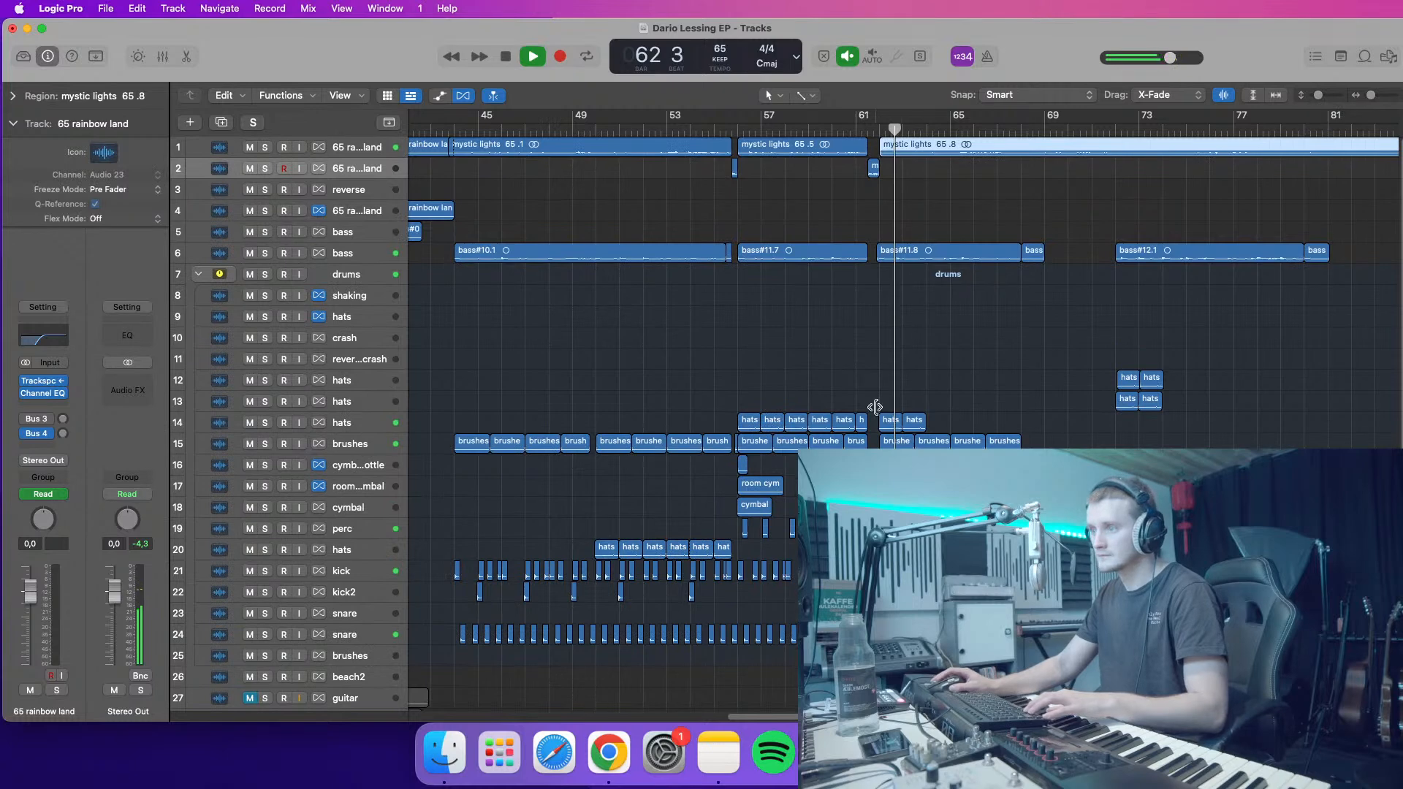
drag(1184, 408, 892, 406)
key(space)
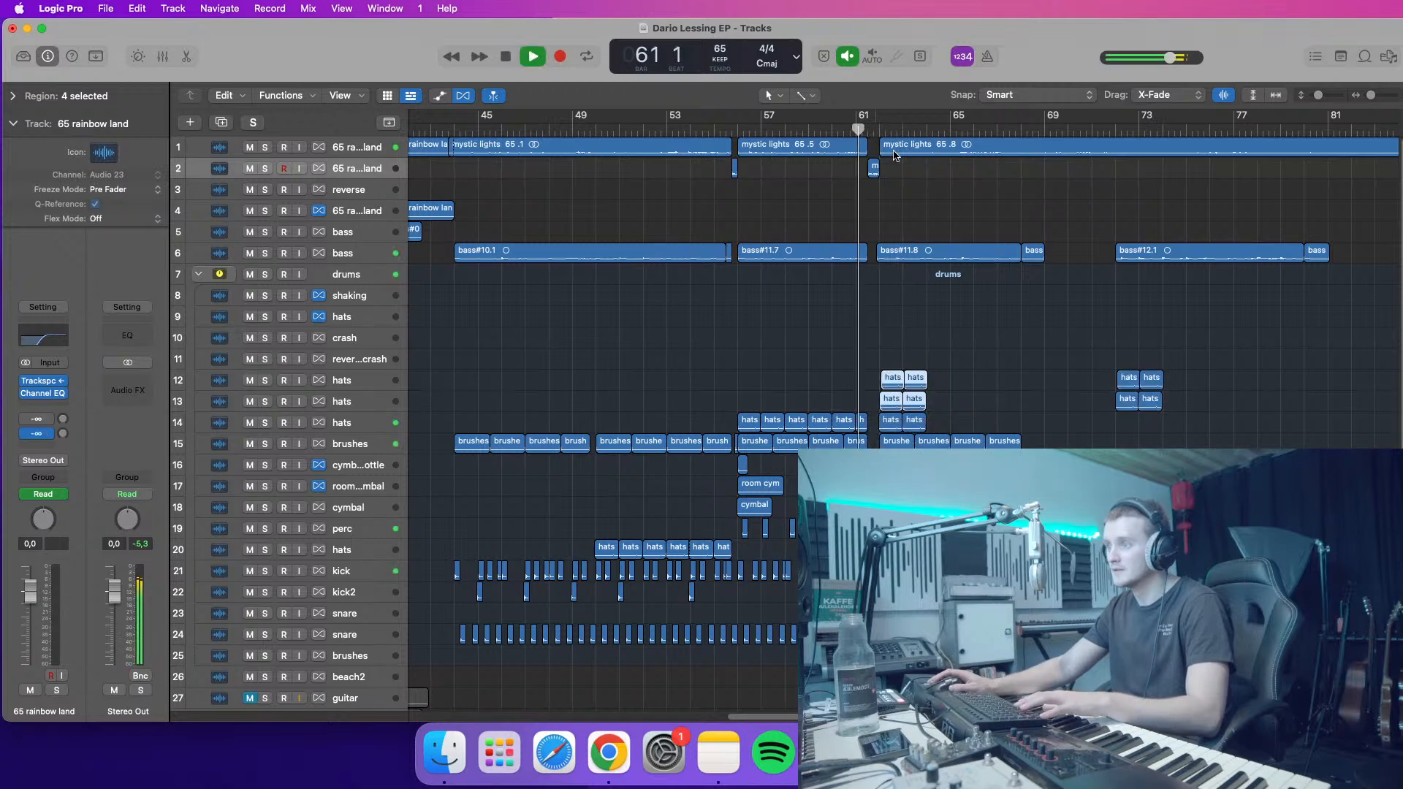
drag(581, 544, 717, 553)
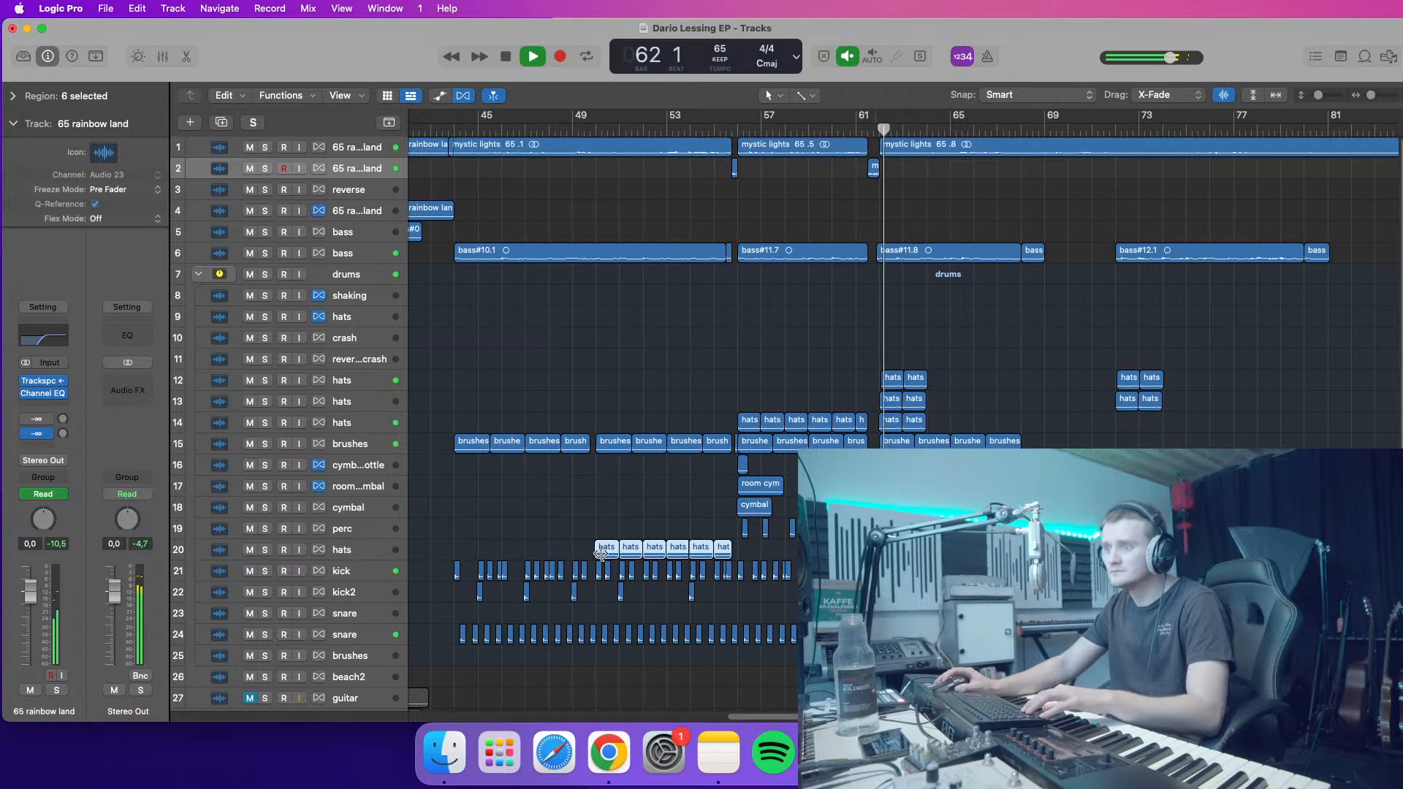
drag(607, 555, 890, 554)
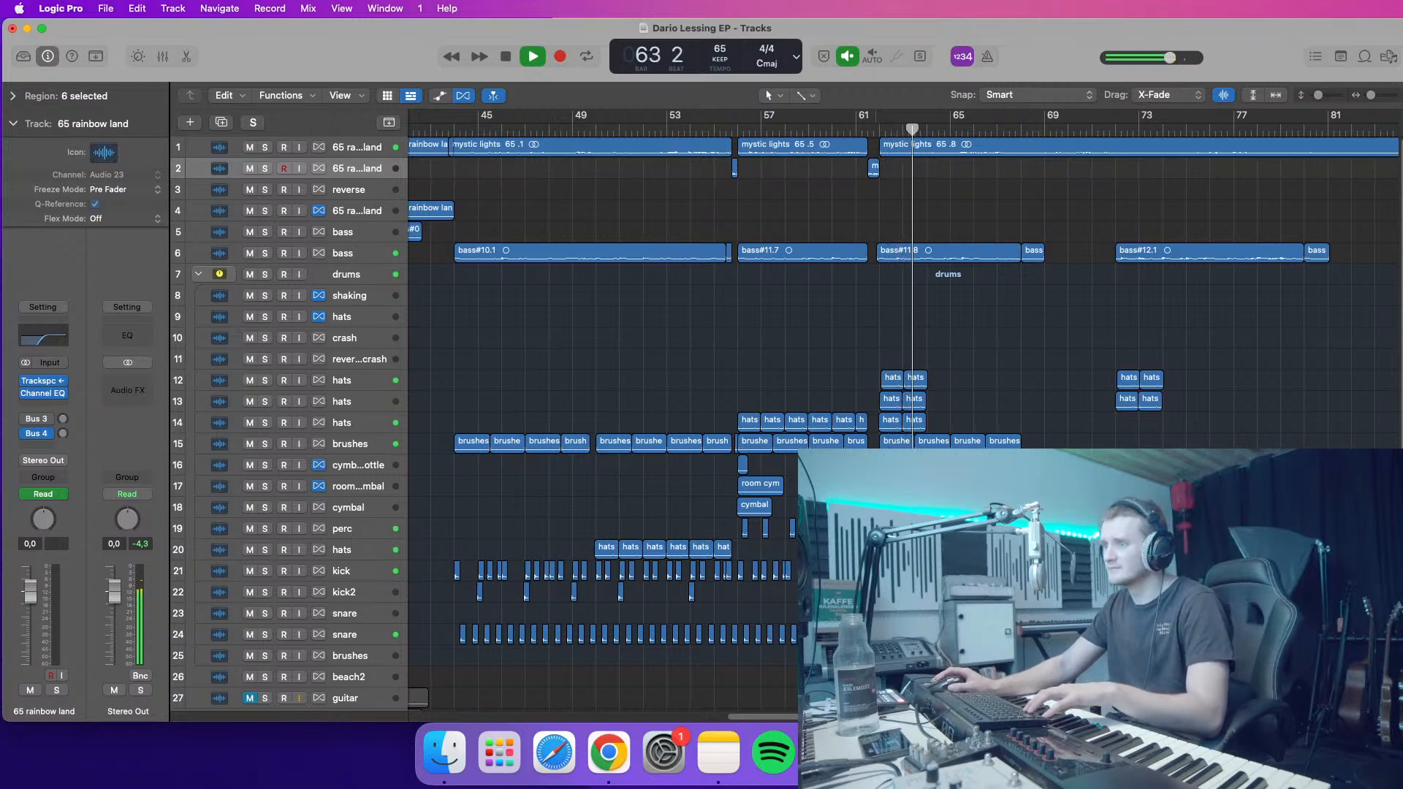
- Play track 20's hats from about bar 53, lower the high-cut frequency in their Channel EQ, and close the EQ
click(678, 132)
click(378, 550)
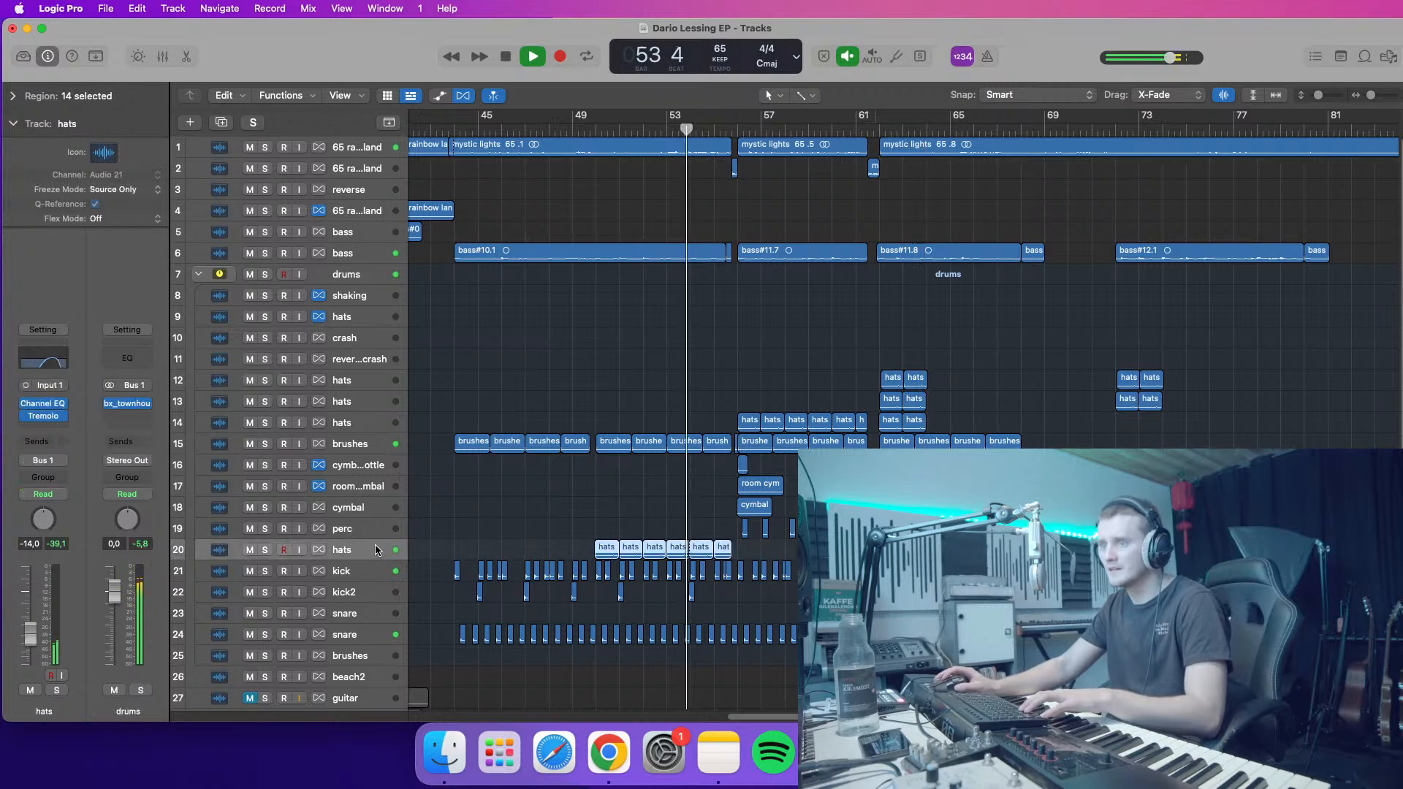
click(46, 359)
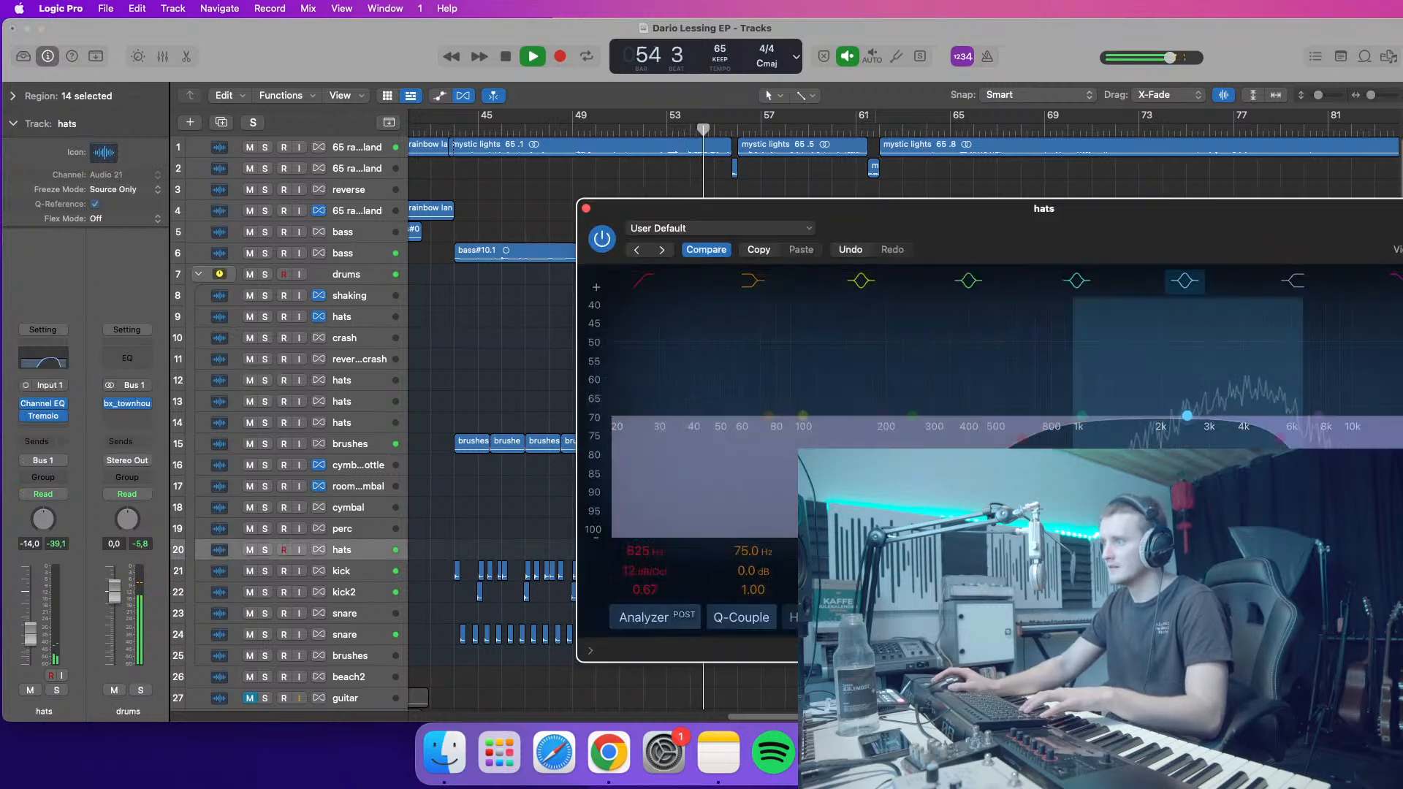
drag(1272, 441, 1248, 441)
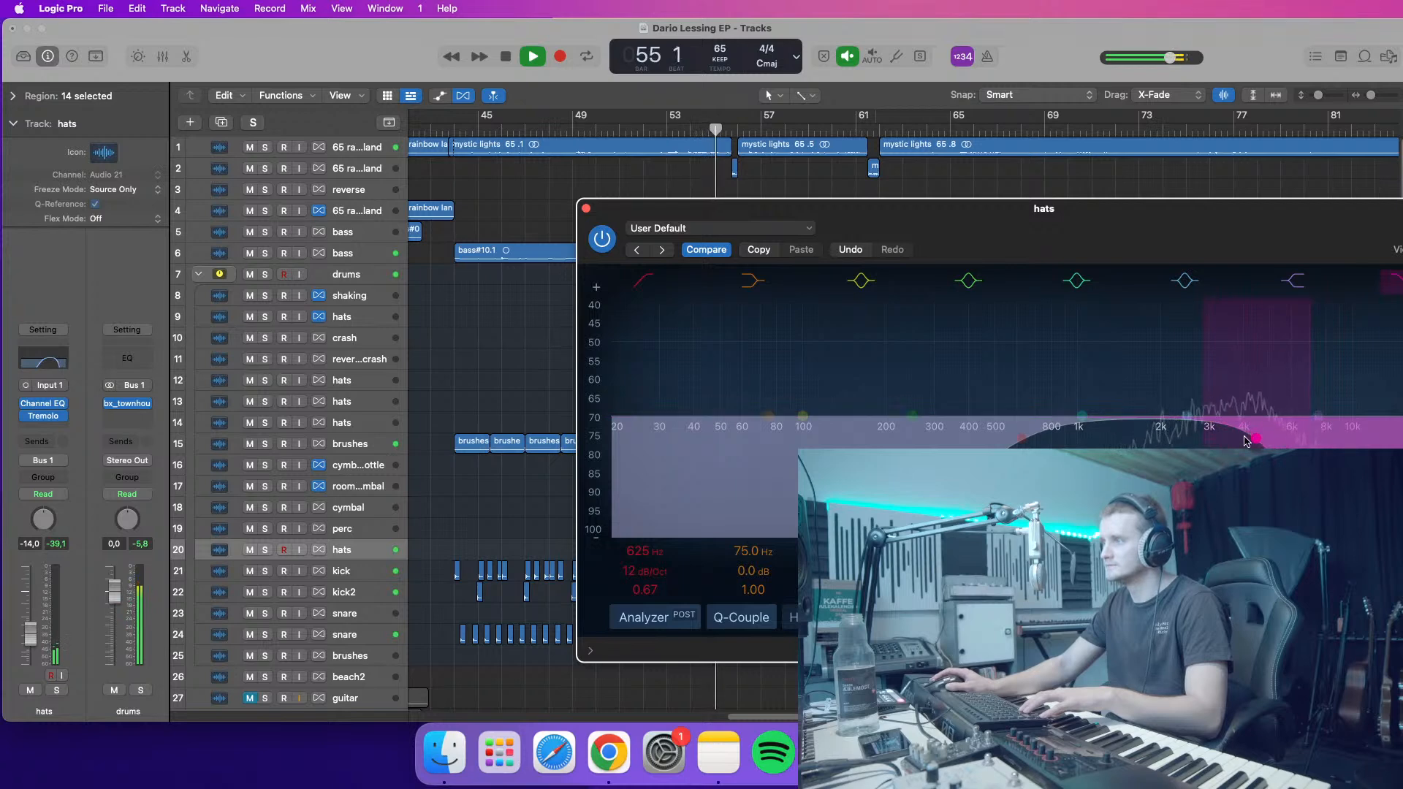
click(879, 132)
click(586, 209)
- Delete the two track 14 hats regions at bar 62 and replay from there
drag(937, 429, 872, 419)
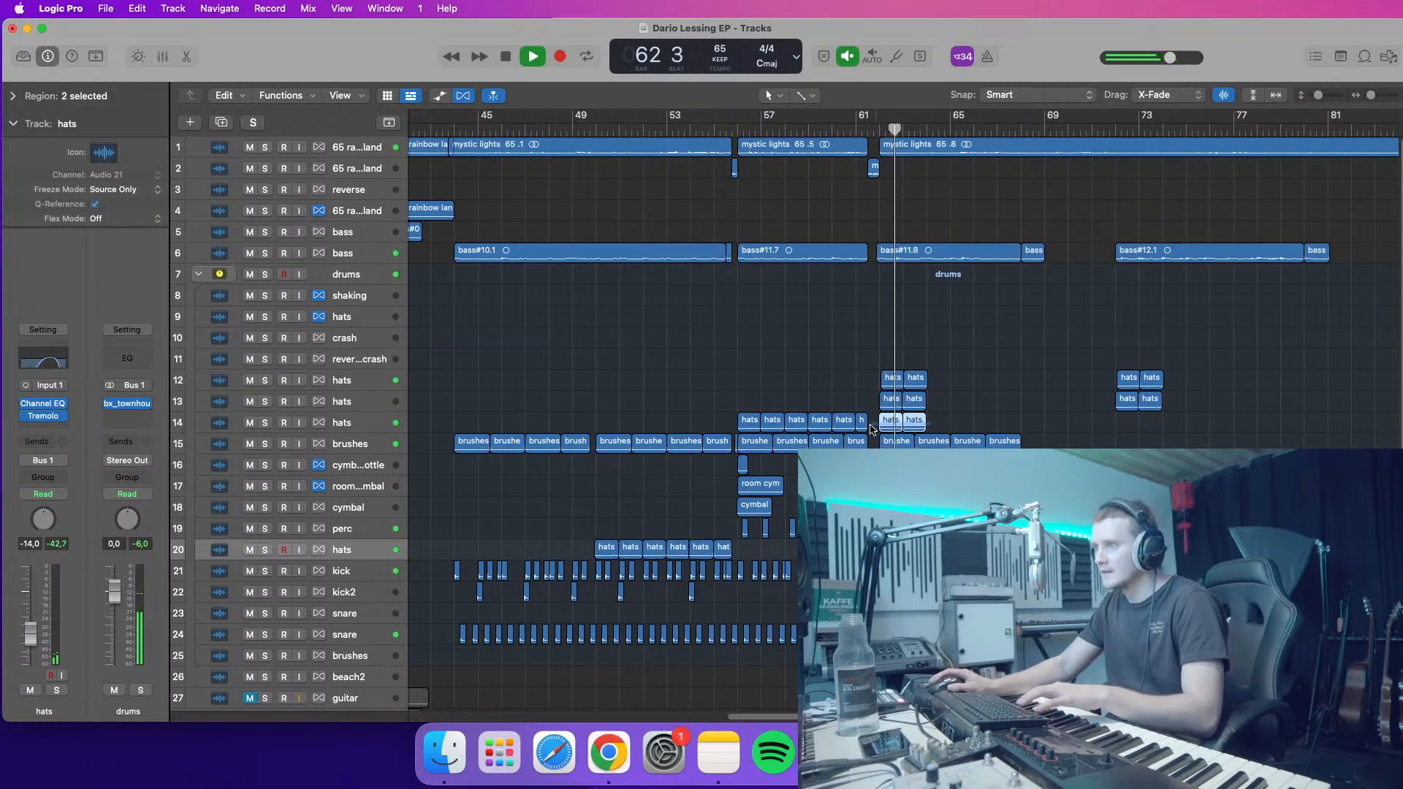
key(Delete)
click(878, 129)
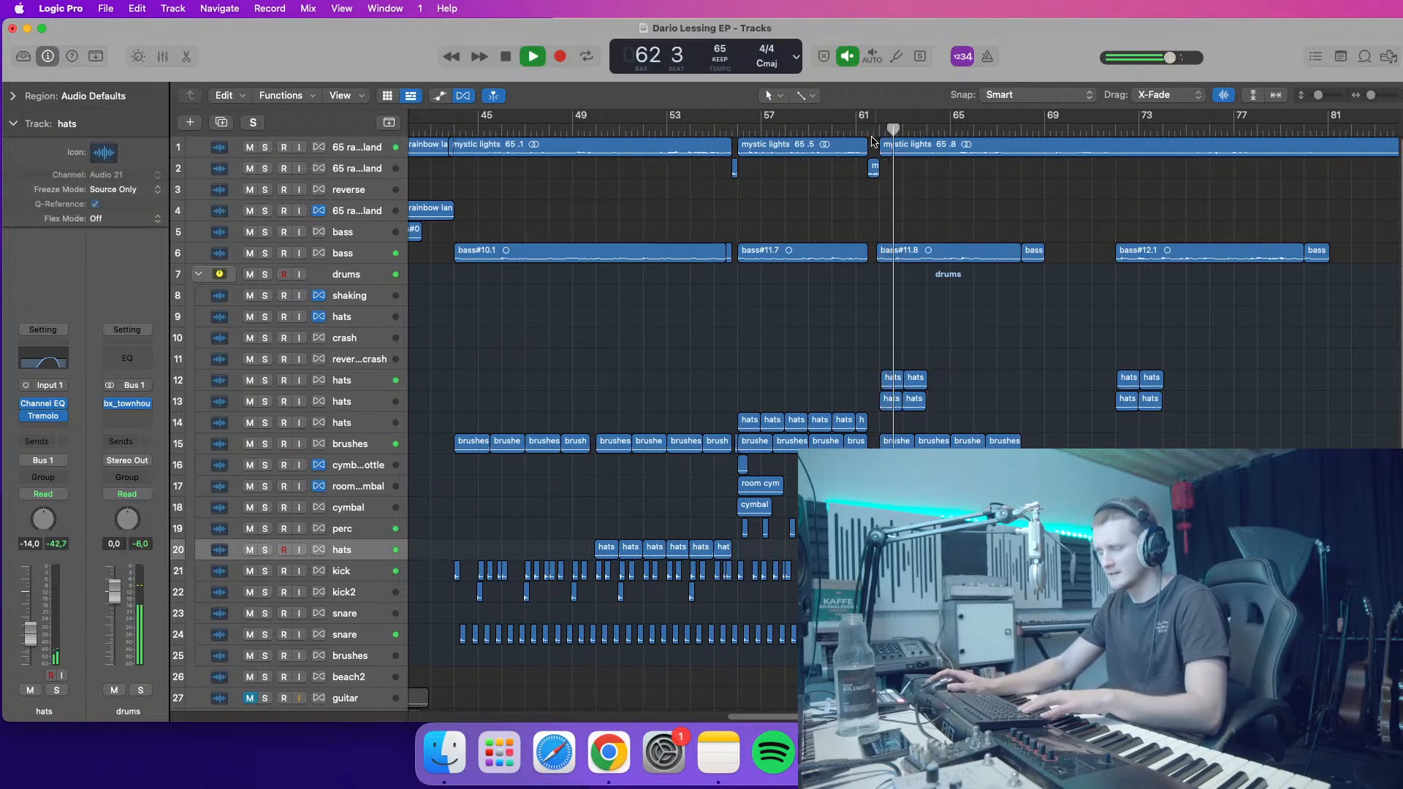
- Play from just before bar 62 and look over the surrounding drum regions
click(871, 133)
drag(1371, 95, 1378, 95)
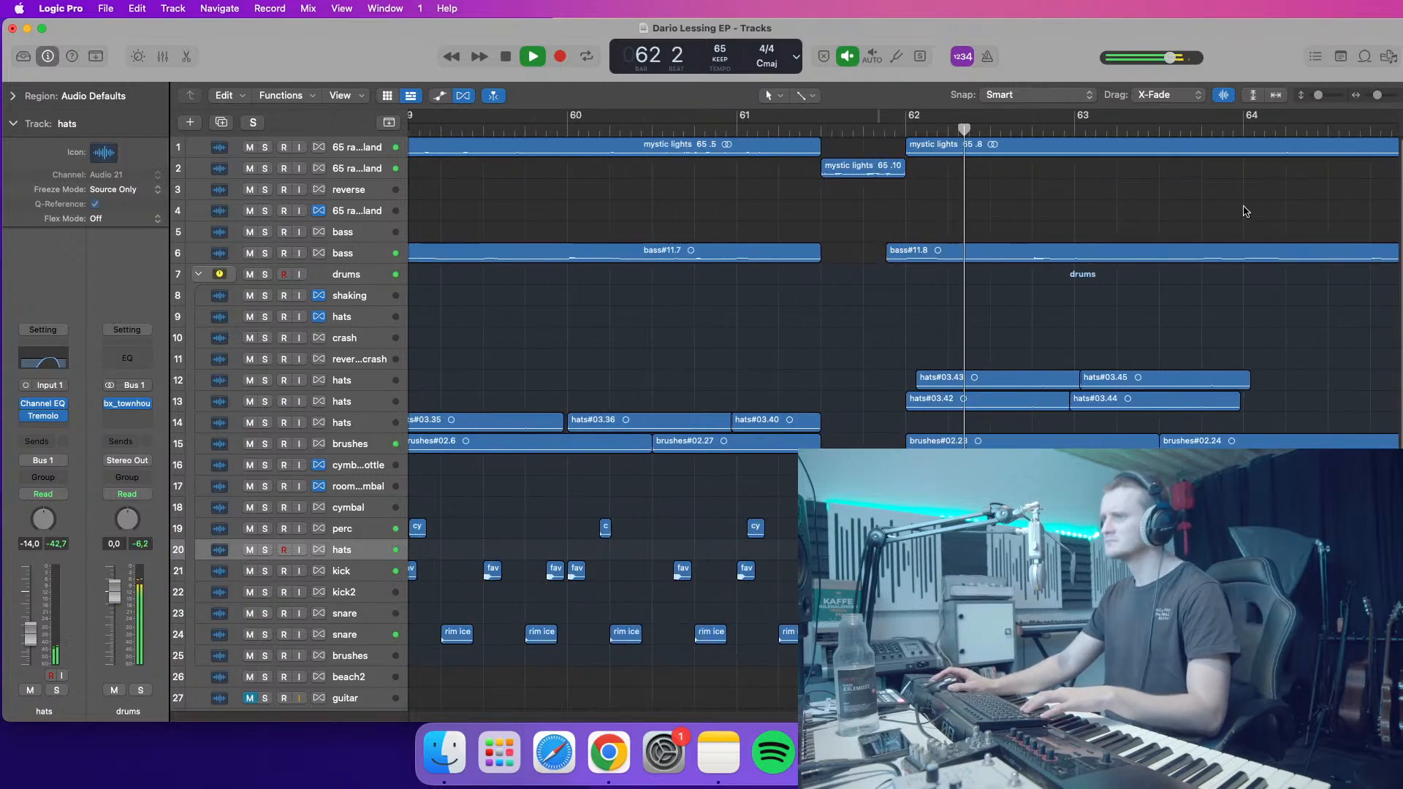
drag(1378, 95, 1367, 107)
scroll(1018, 419, down, 3)
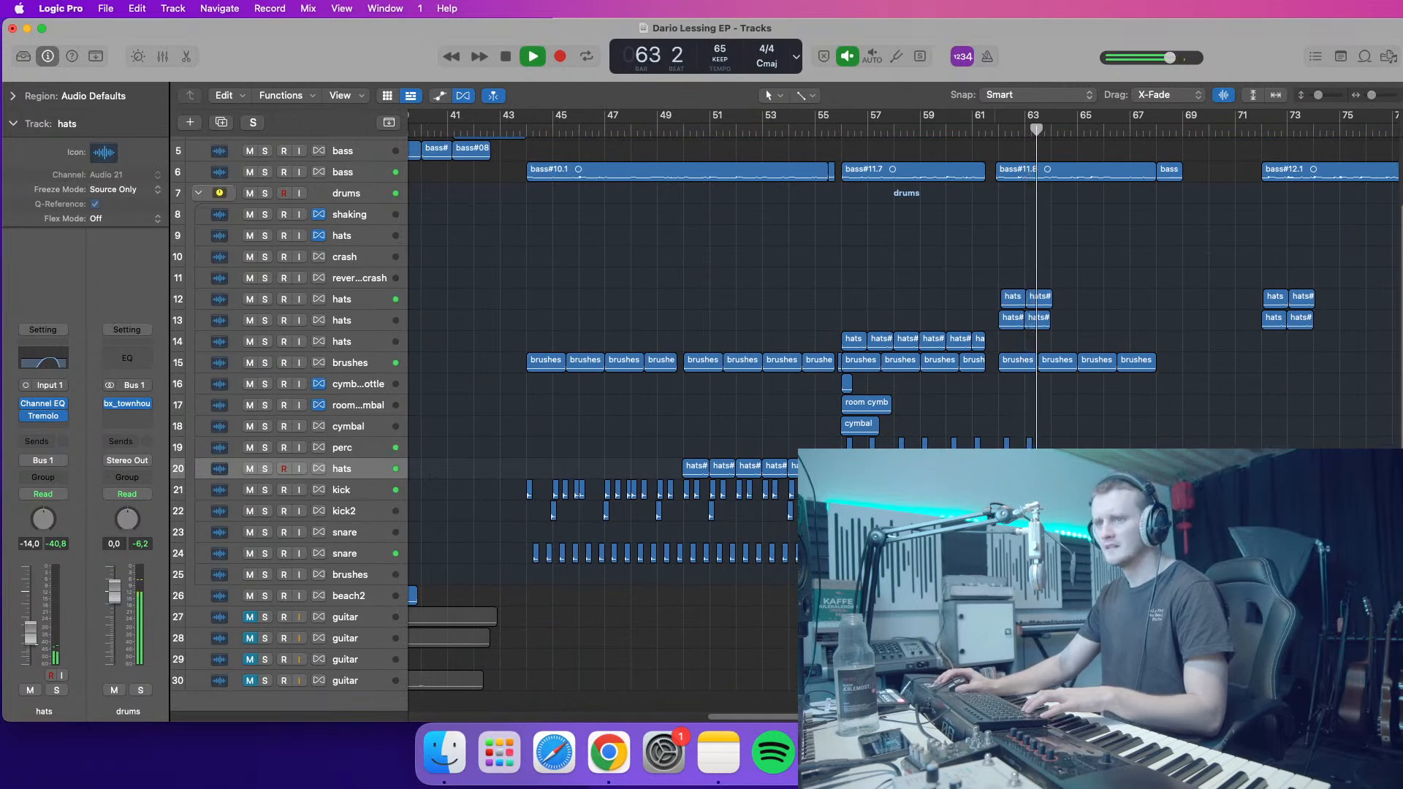
- Copy the four hats regions on tracks 12 and 13 from bar 62 to bar 64 and replay from bar 62
mouse_move(1065, 339)
mouse_down()
mouse_move(1009, 300)
mouse_move(1009, 322)
mouse_move(1067, 324)
mouse_move(1071, 343)
mouse_up()
key(space)
click(1050, 130)
key(space)
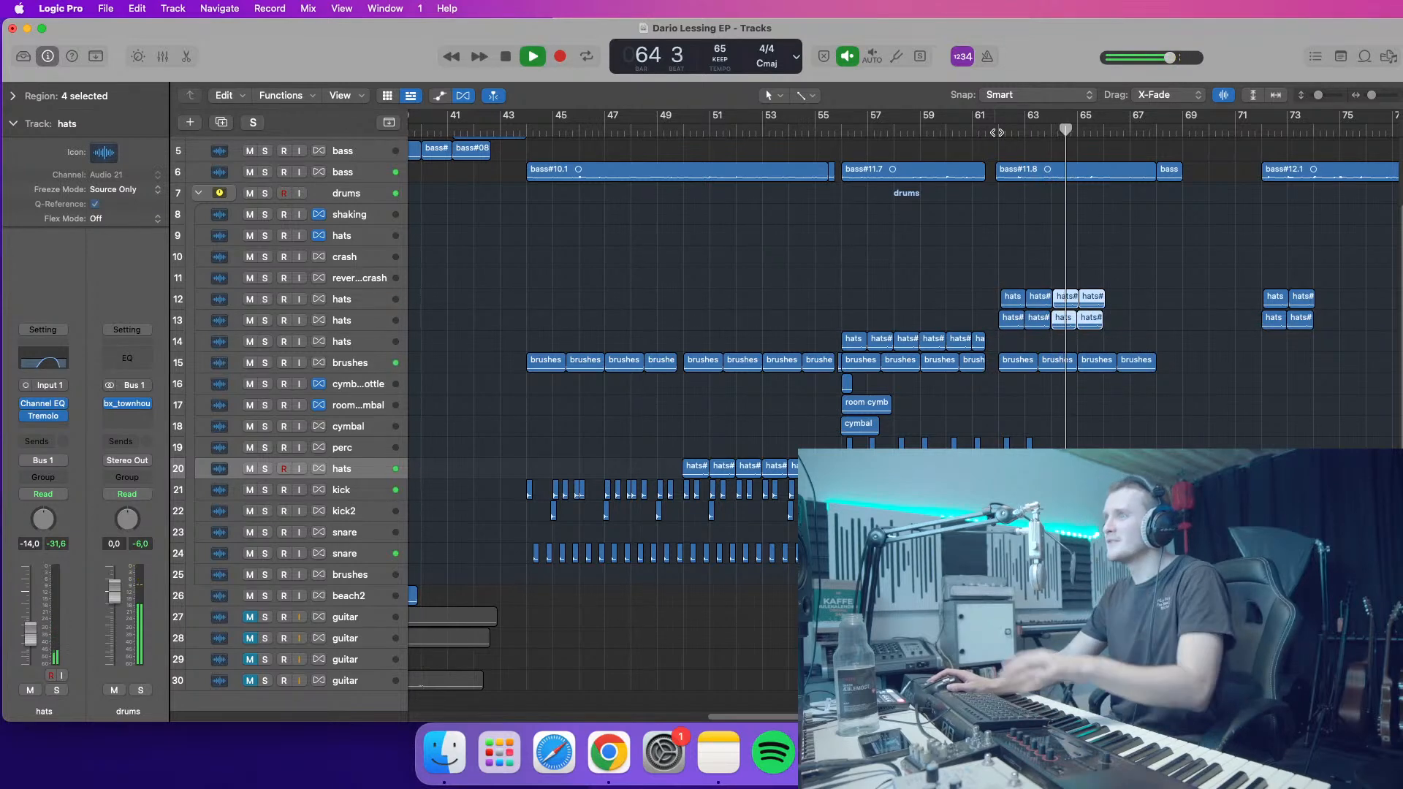
scroll(995, 132, up, 3)
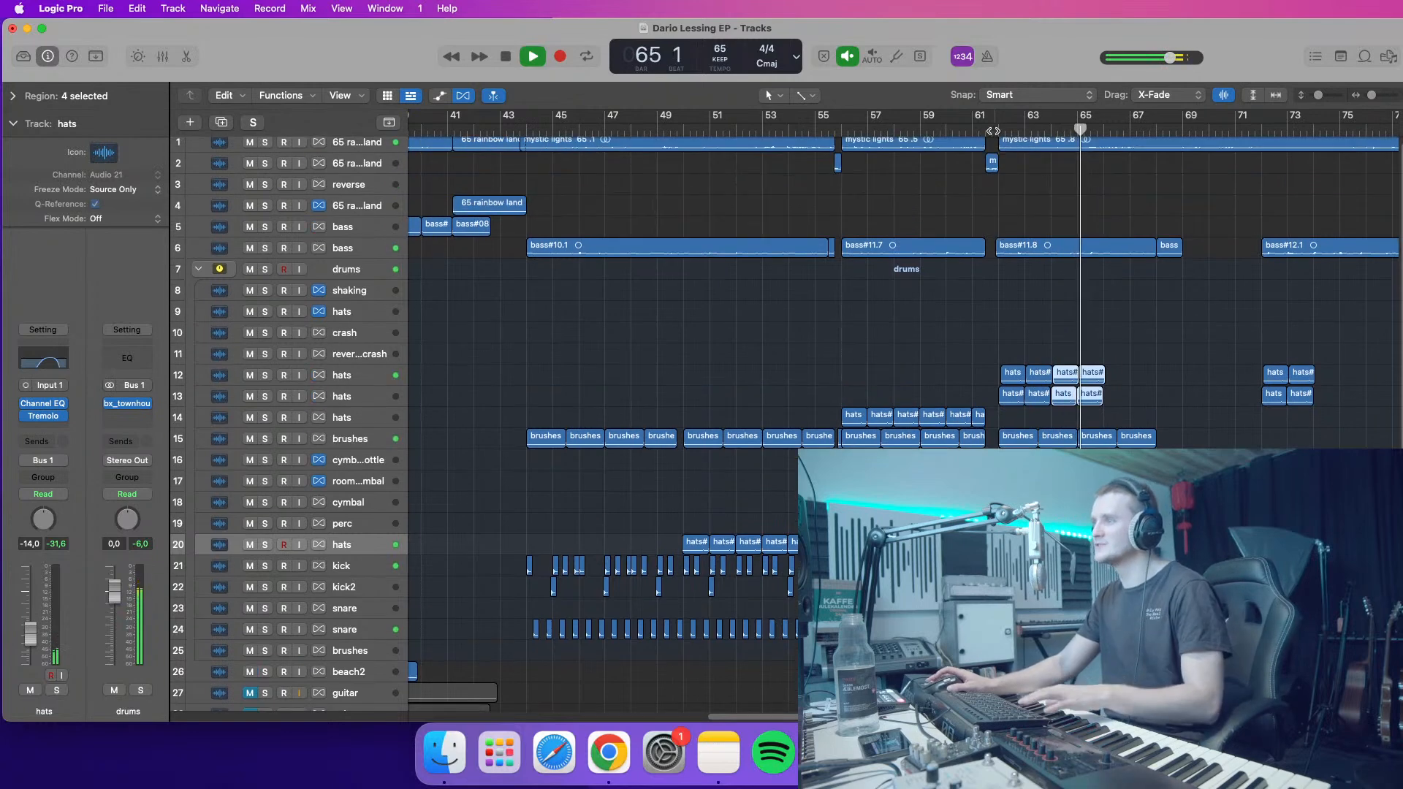
click(1000, 132)
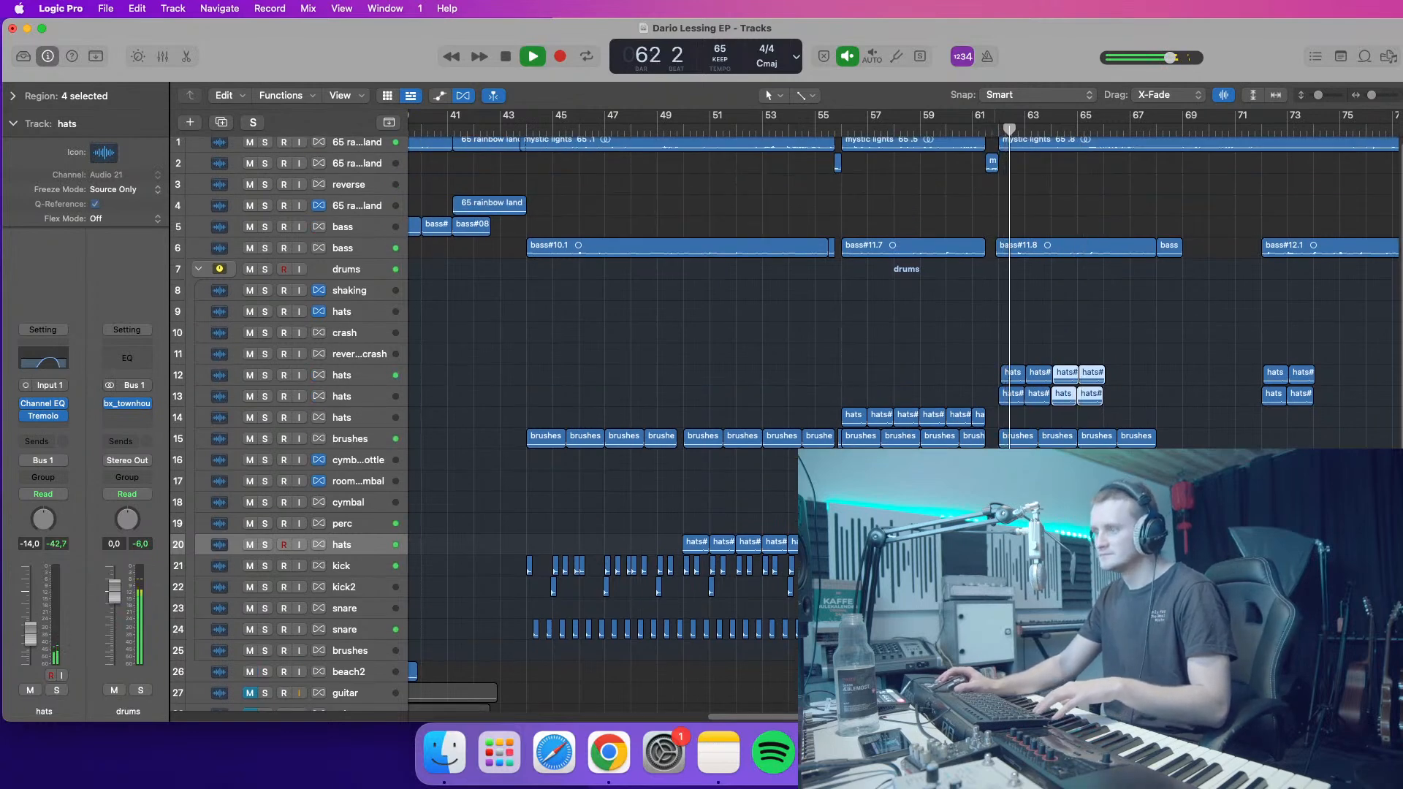
scroll(904, 292, right, 5)
scroll(903, 292, down, 3)
drag(1317, 96, 1318, 98)
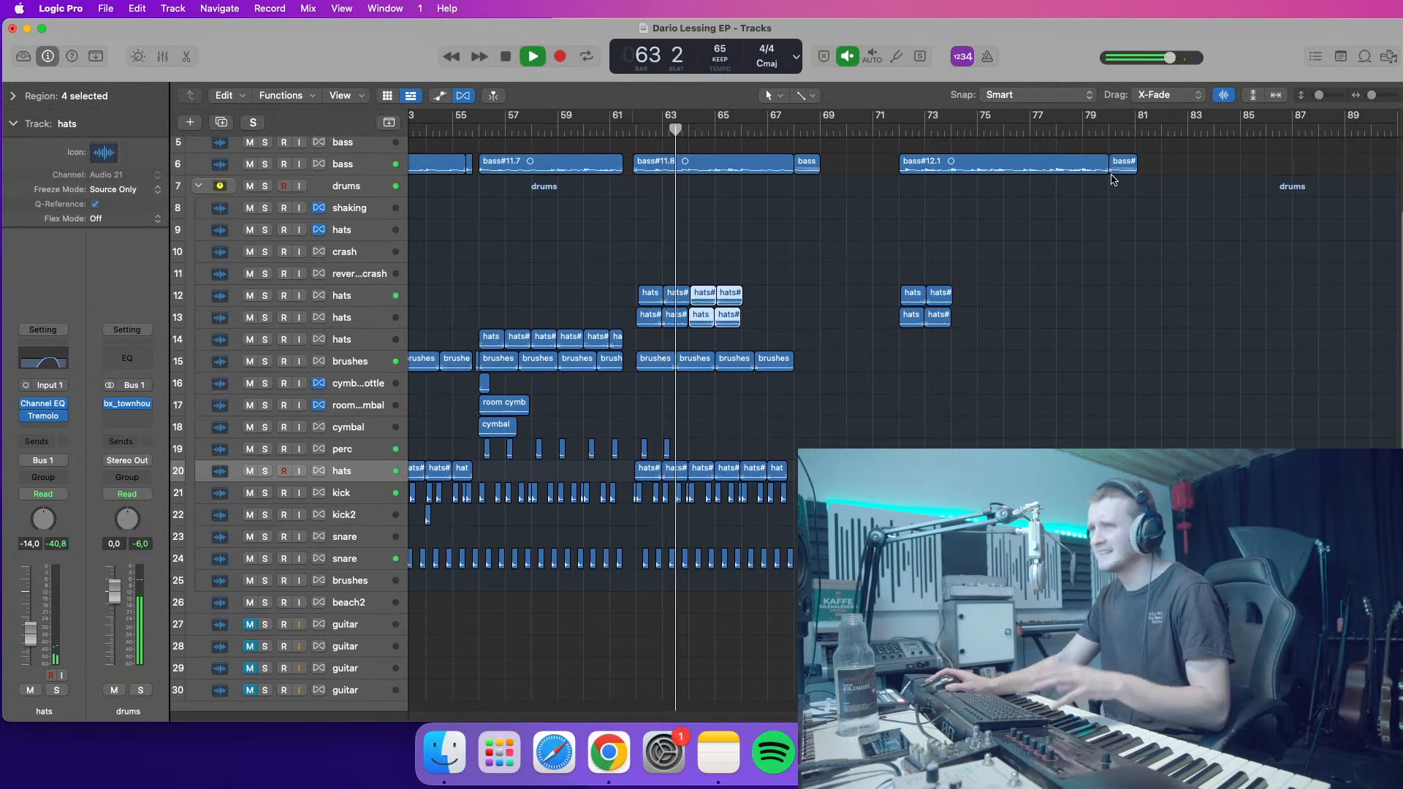
- Solo the drums stack and play it from bar 62 to check the groove against the earlier perc regions
click(266, 187)
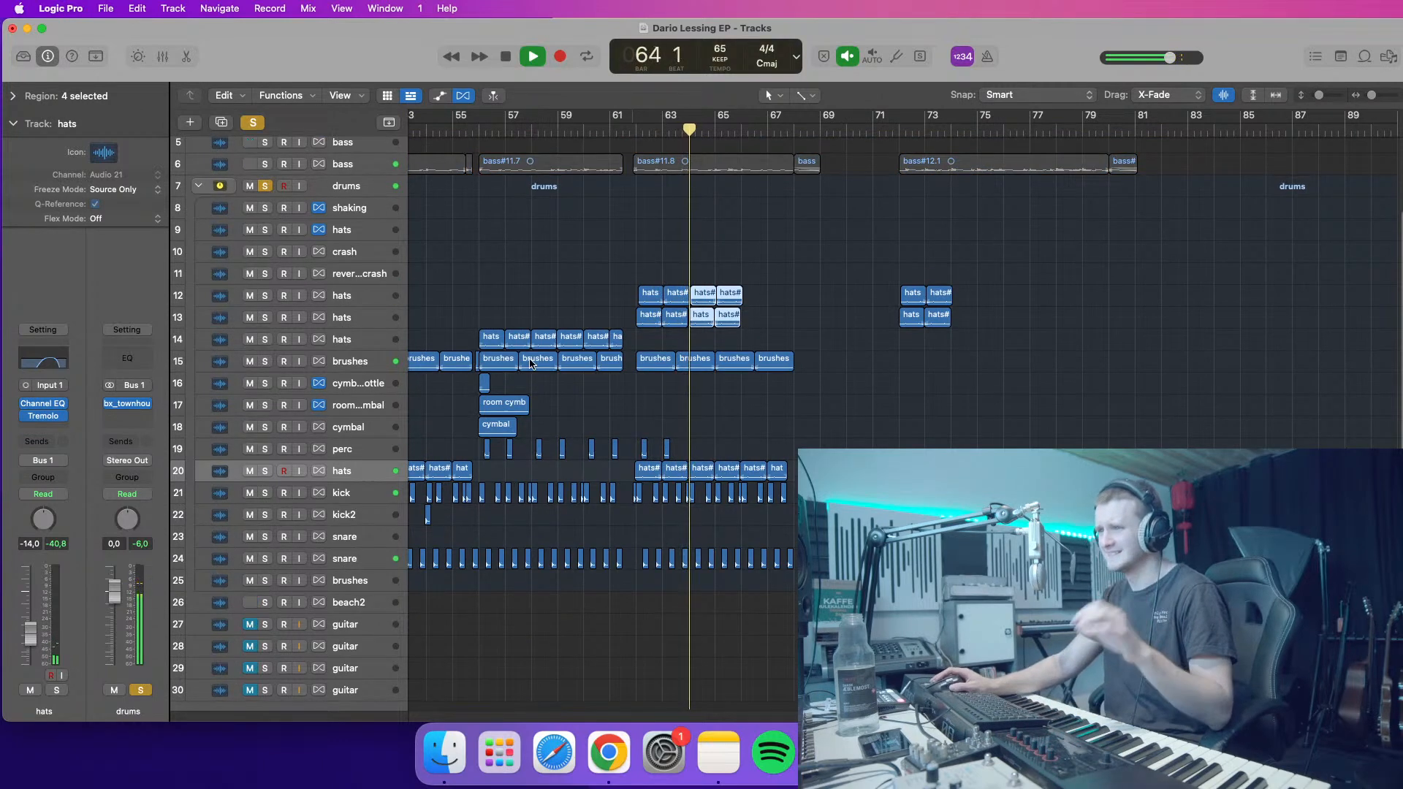
scroll(529, 354, left, 5)
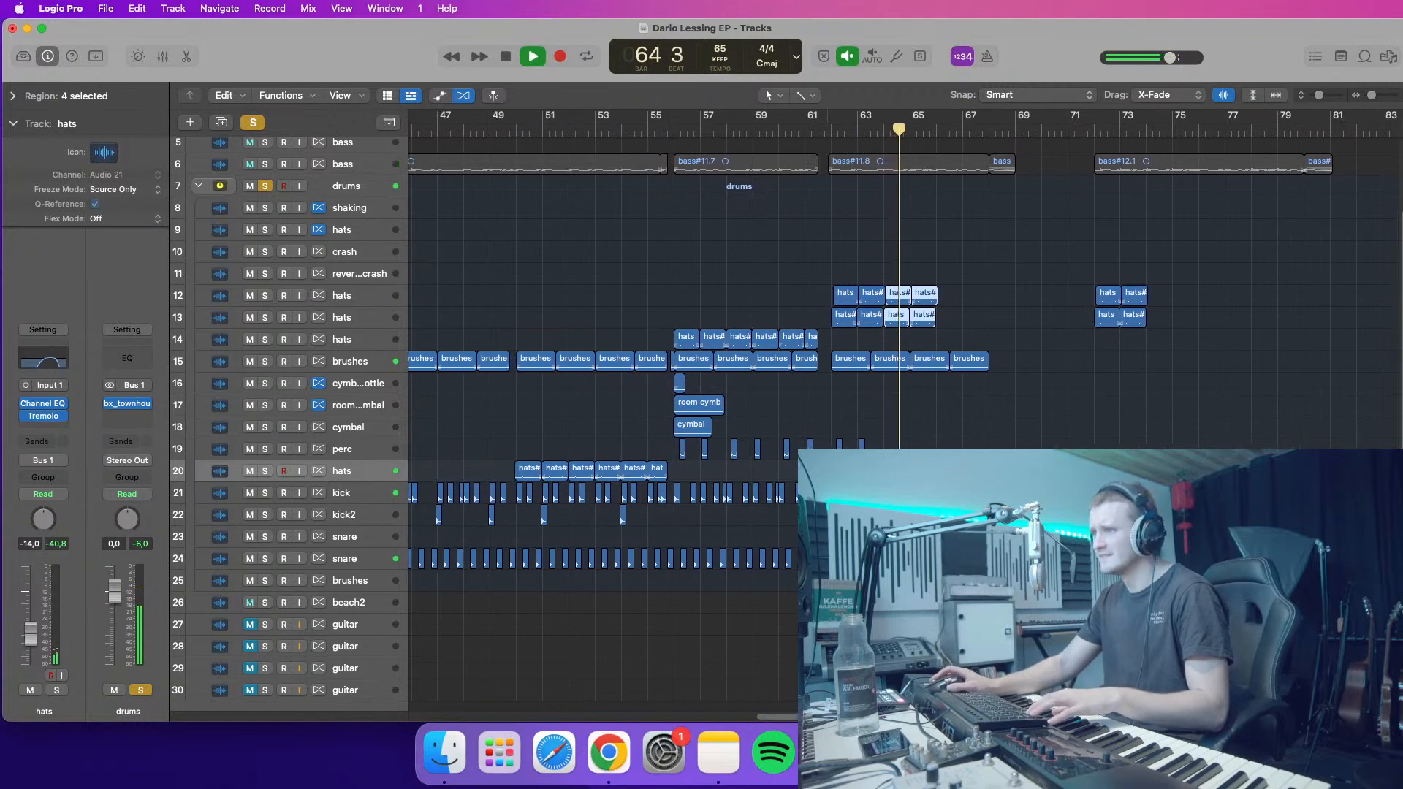
drag(897, 447, 683, 453)
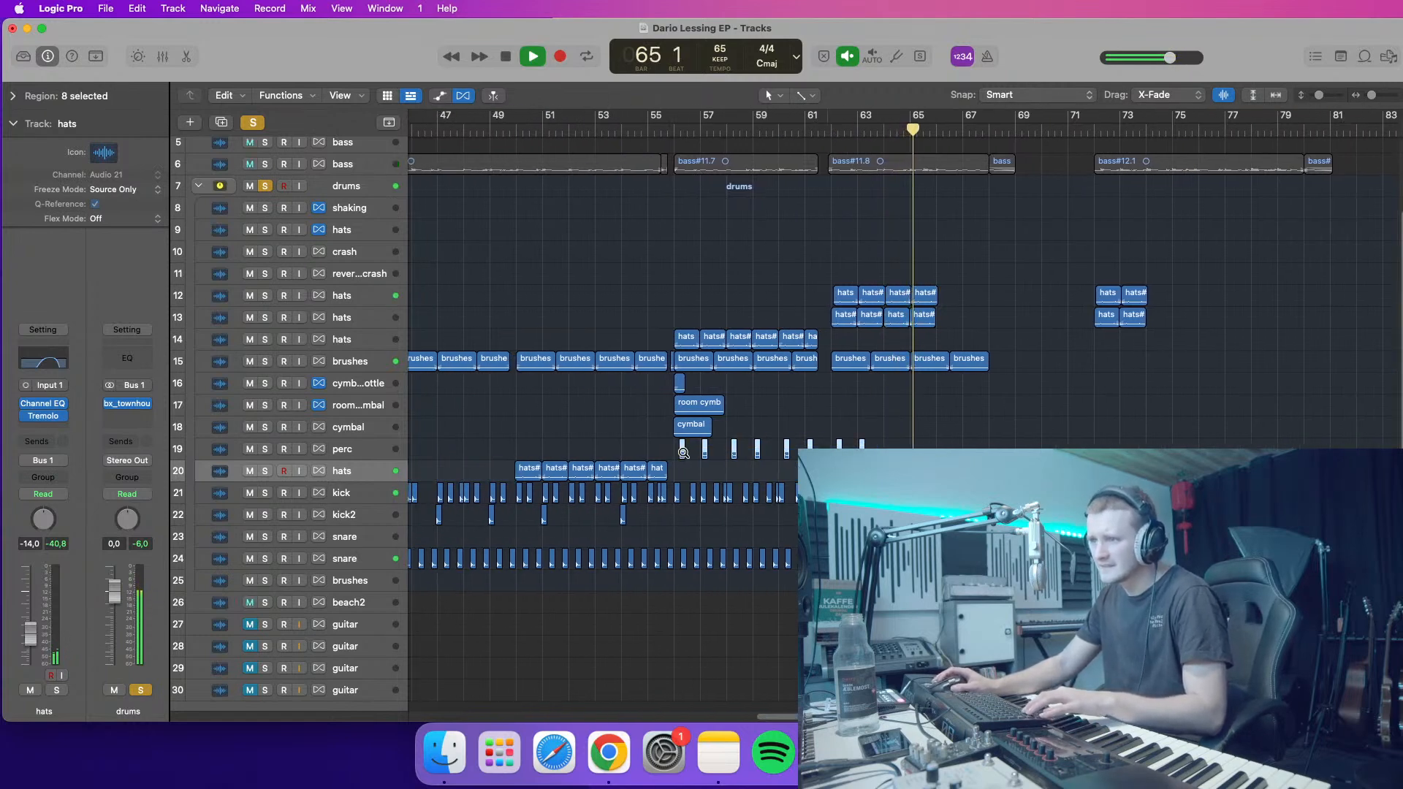
click(839, 180)
click(832, 136)
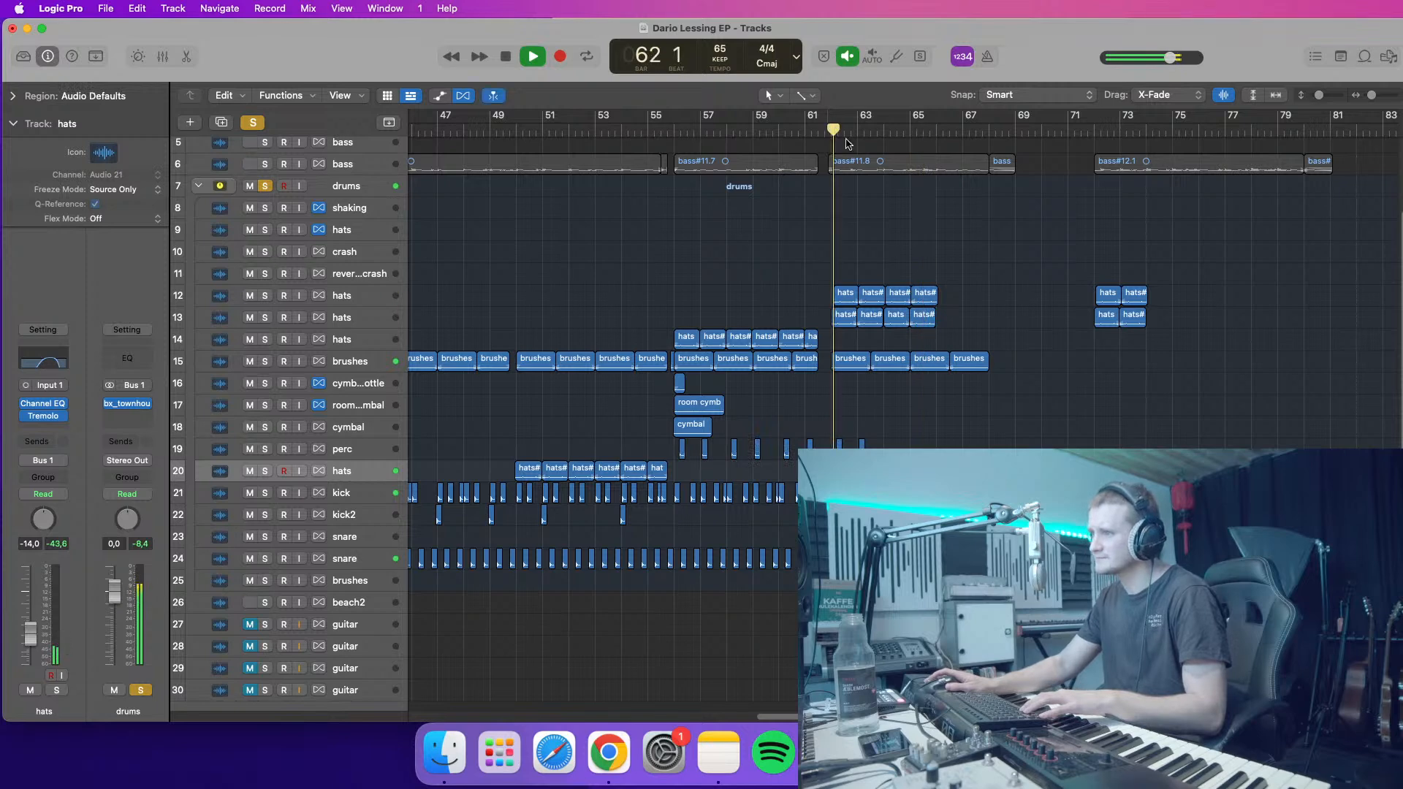
drag(1371, 97, 1376, 95)
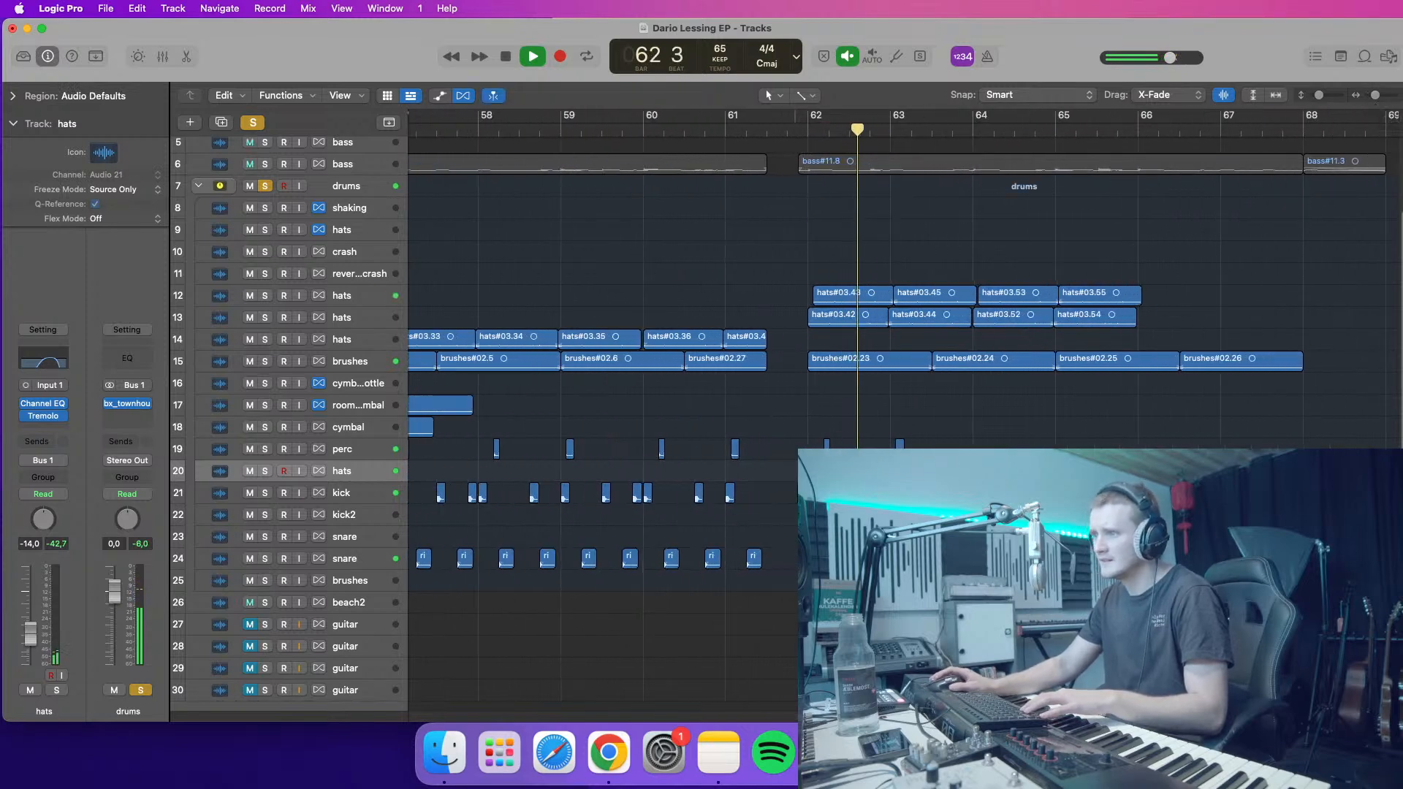
- Copy the eight perc regions that start at bar 56 on track 19 so the copies start just inside bar 64
scroll(731, 293, left, 5)
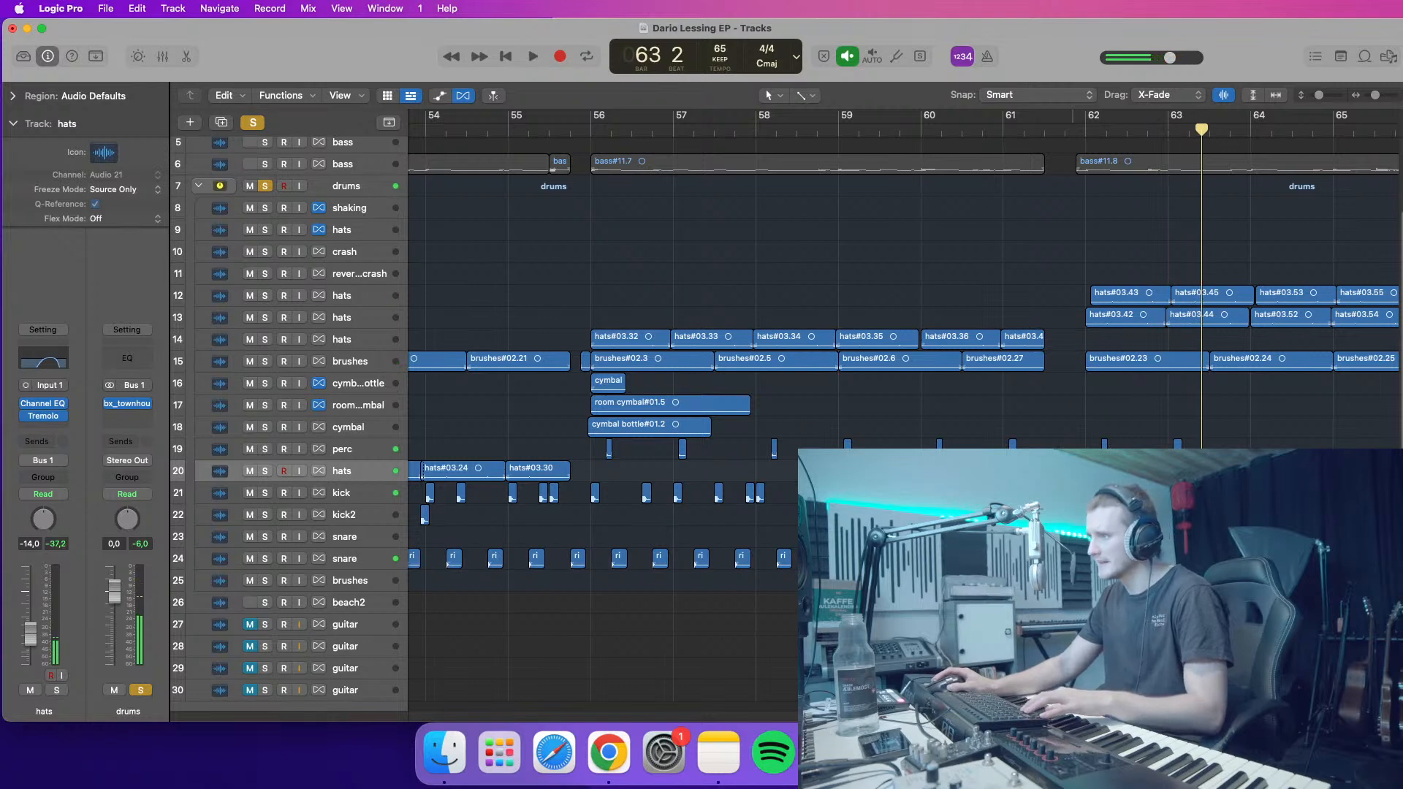
drag(1206, 444, 608, 453)
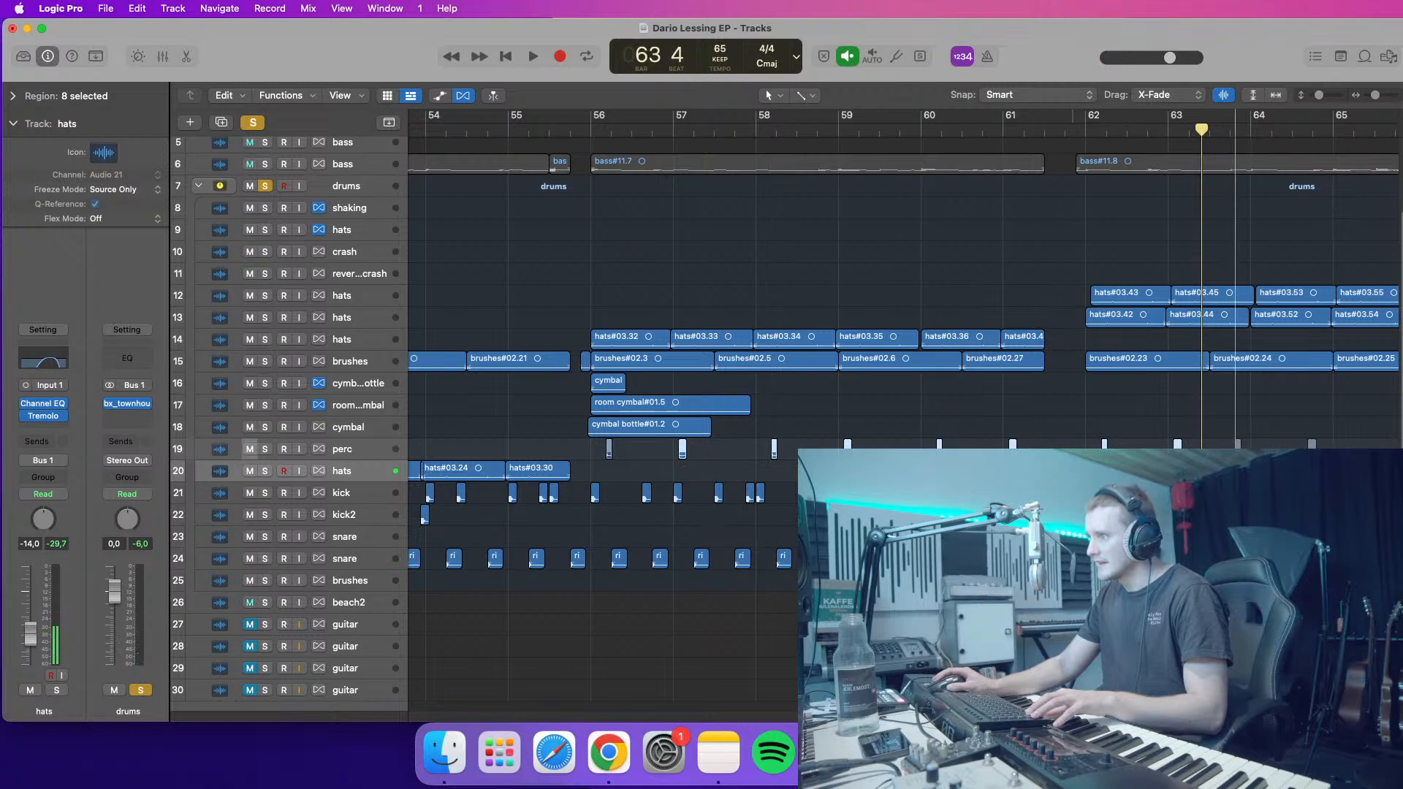
key(space)
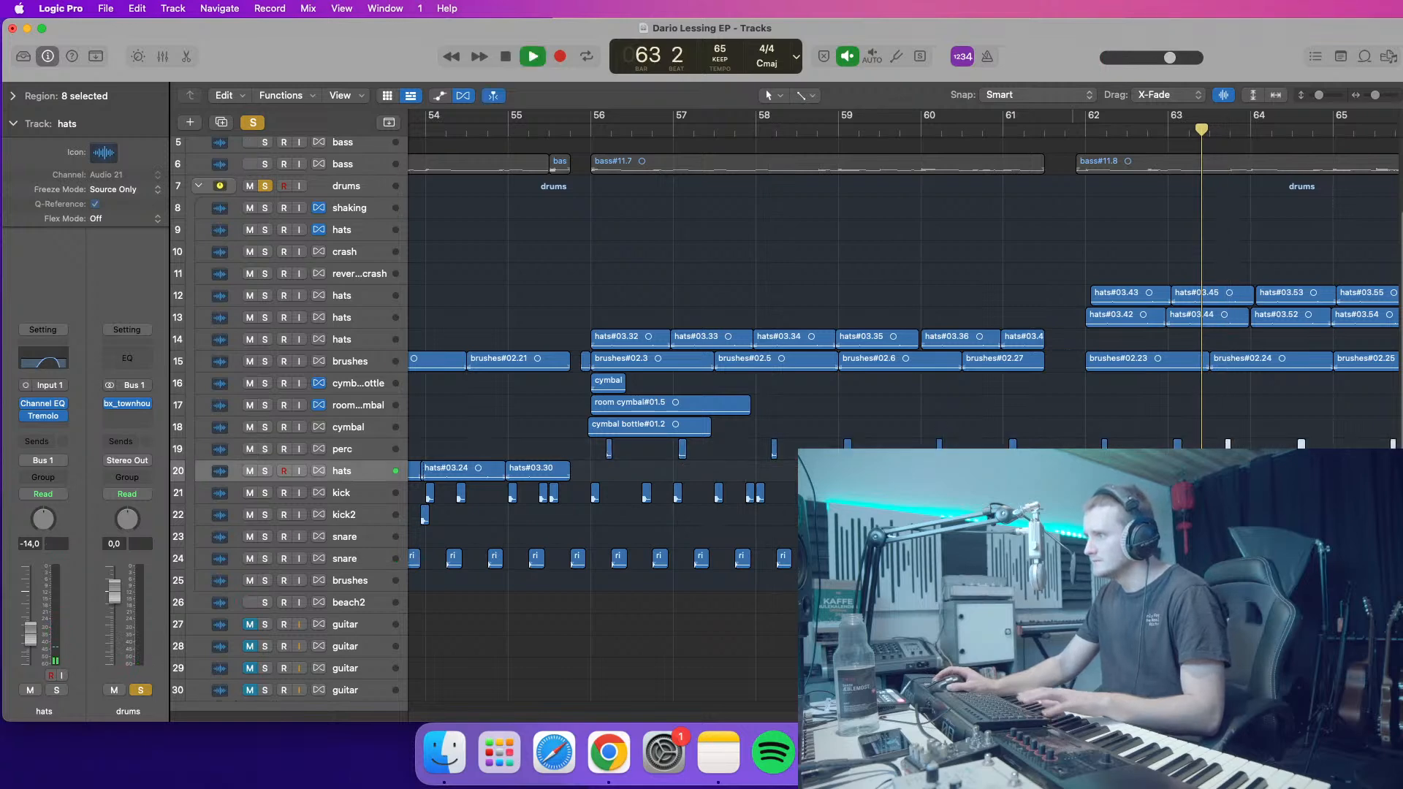
click(1087, 130)
scroll(904, 409, right, 10)
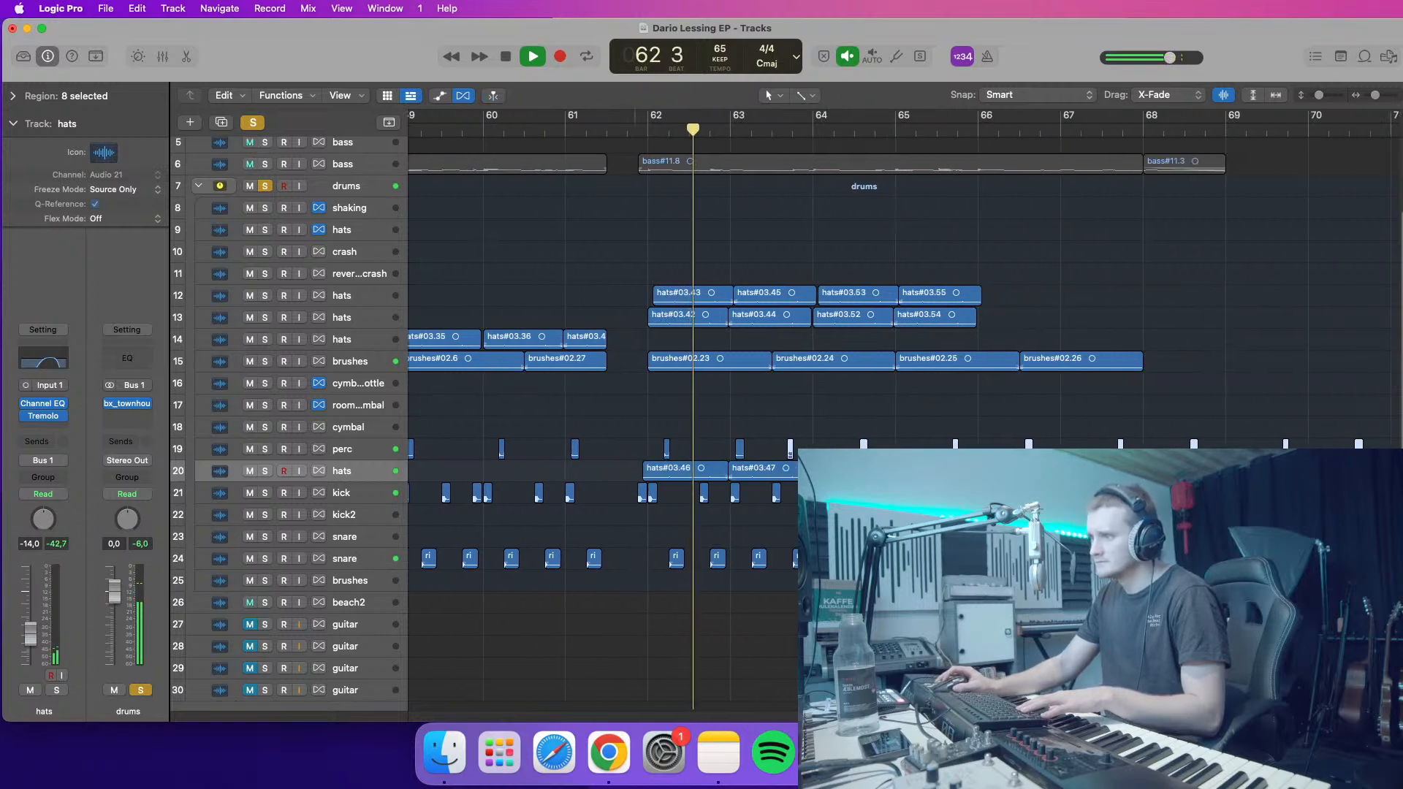
drag(791, 453, 830, 455)
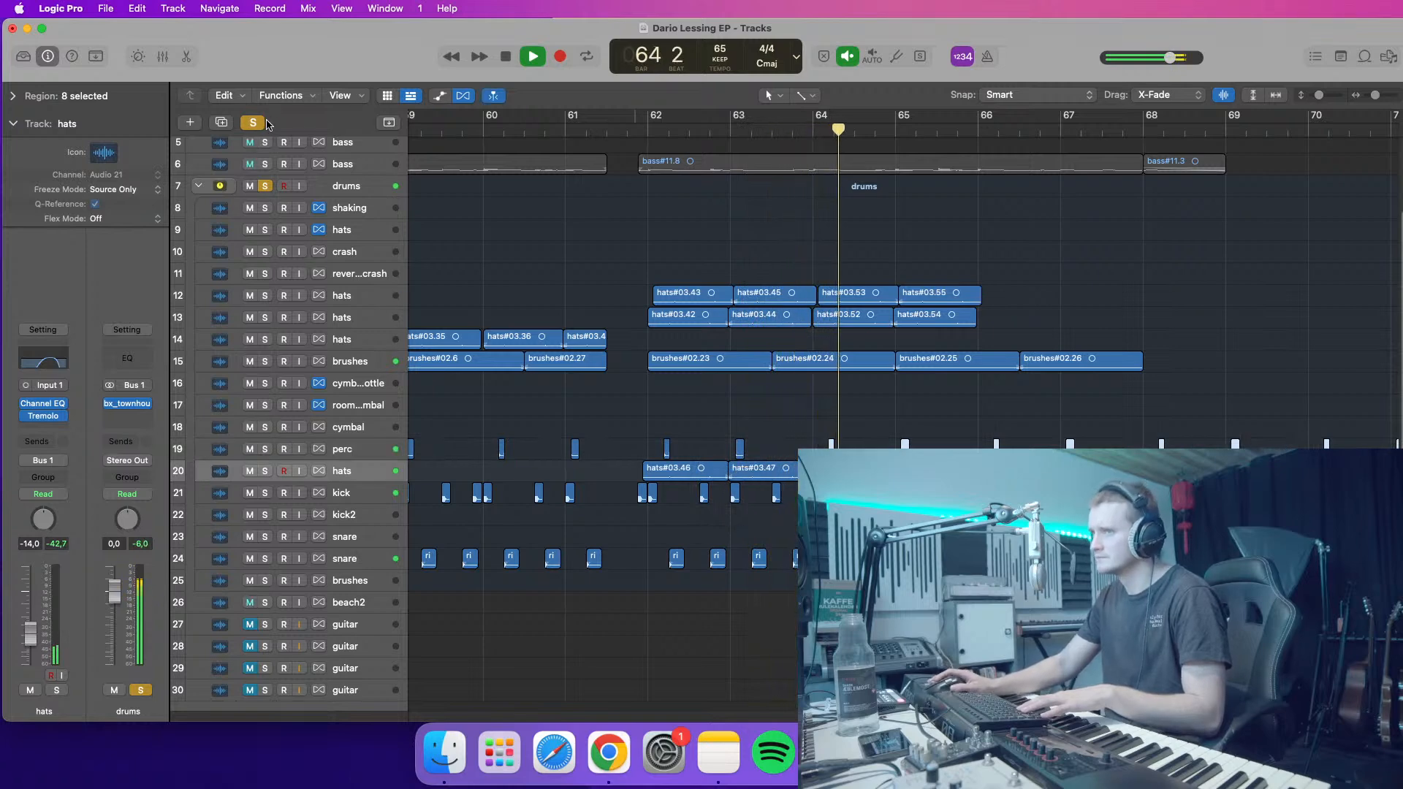
- Turn off the drums solo and copy the four hats regions from bar 64 on tracks 12 and 13 to bar 66
click(265, 186)
mouse_move(1043, 331)
mouse_down()
mouse_move(862, 300)
mouse_move(1023, 313)
mouse_up()
scroll(1055, 209, up, 3)
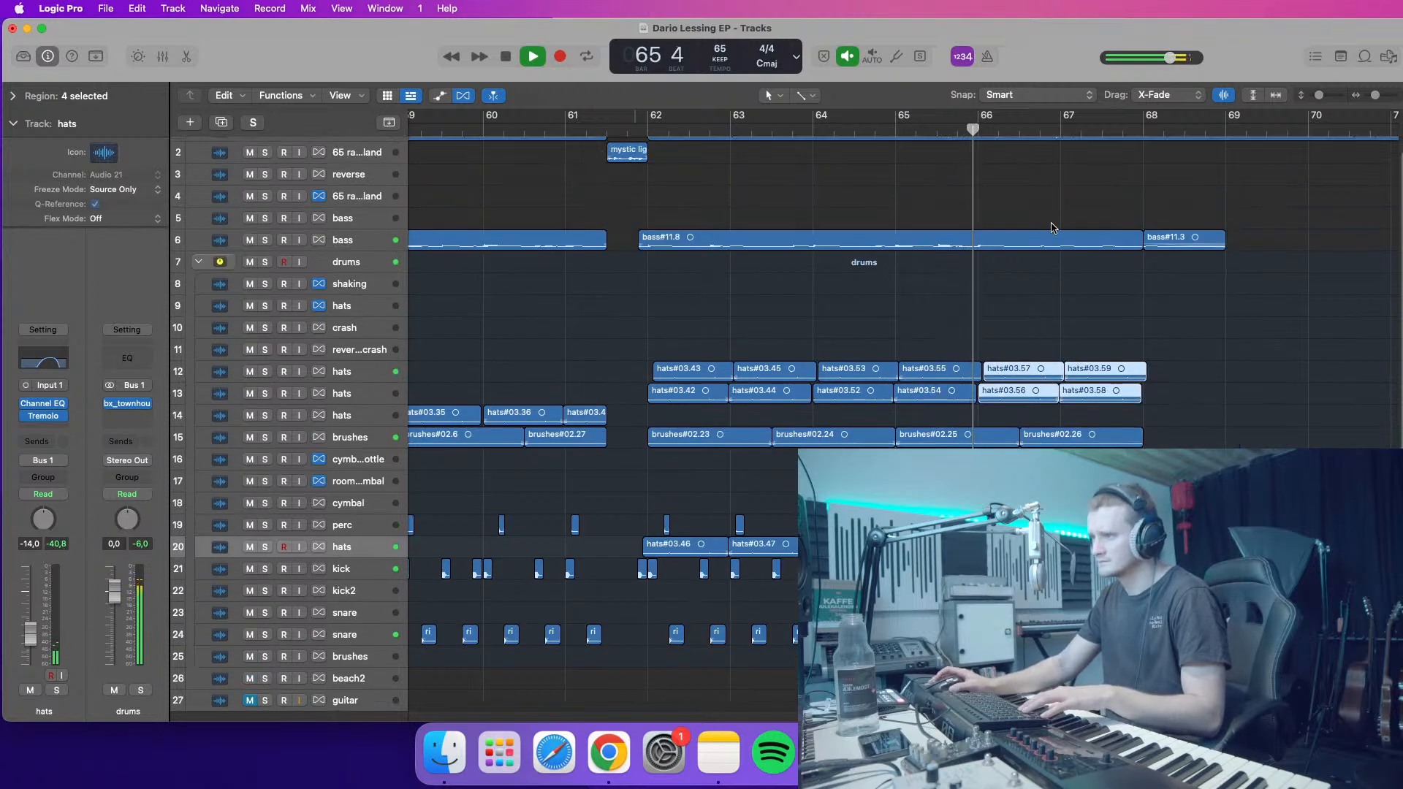
- Split the hats regions on tracks 12 and 13 at bar 67 beat 4 and delete the pieces after the split
drag(1173, 406, 617, 356)
click(13, 94)
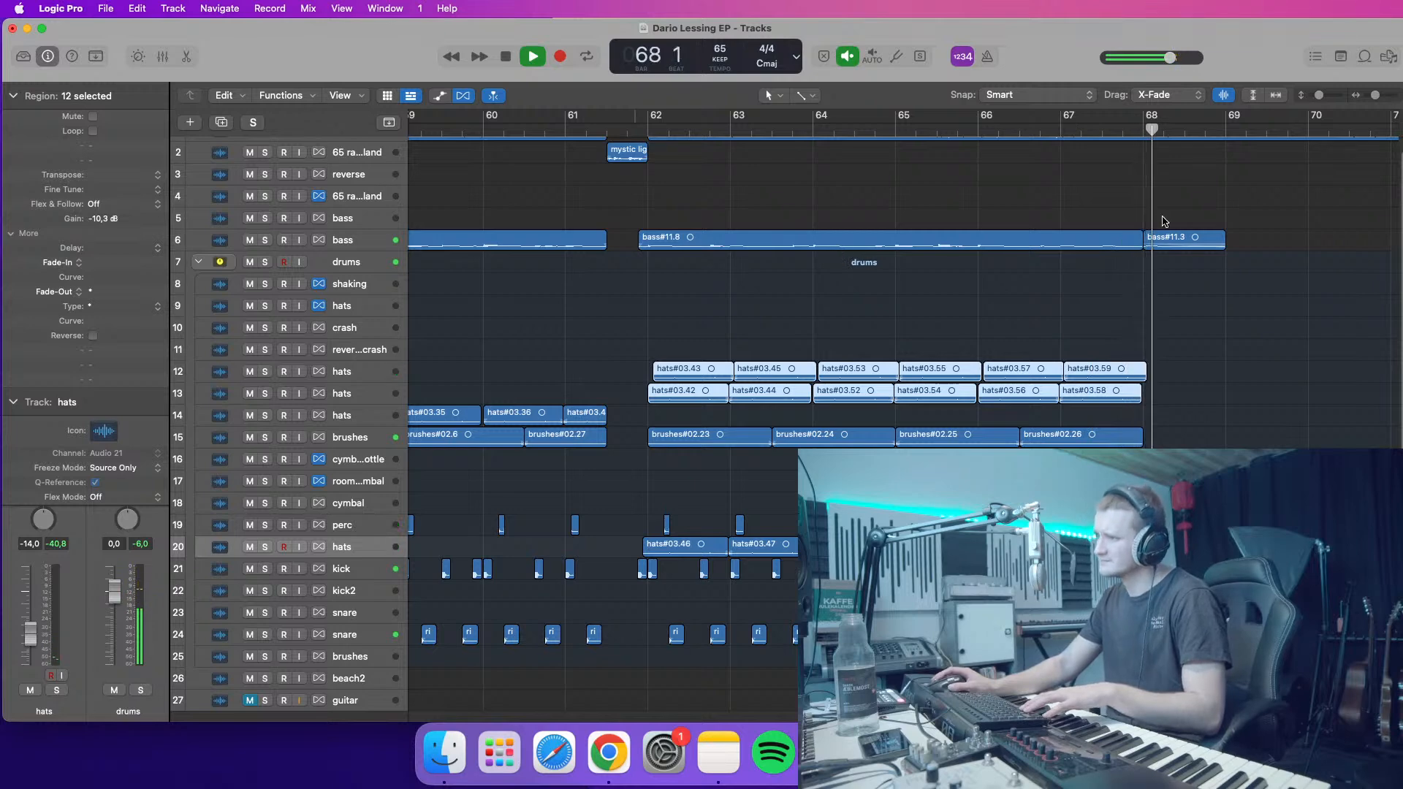
click(1388, 96)
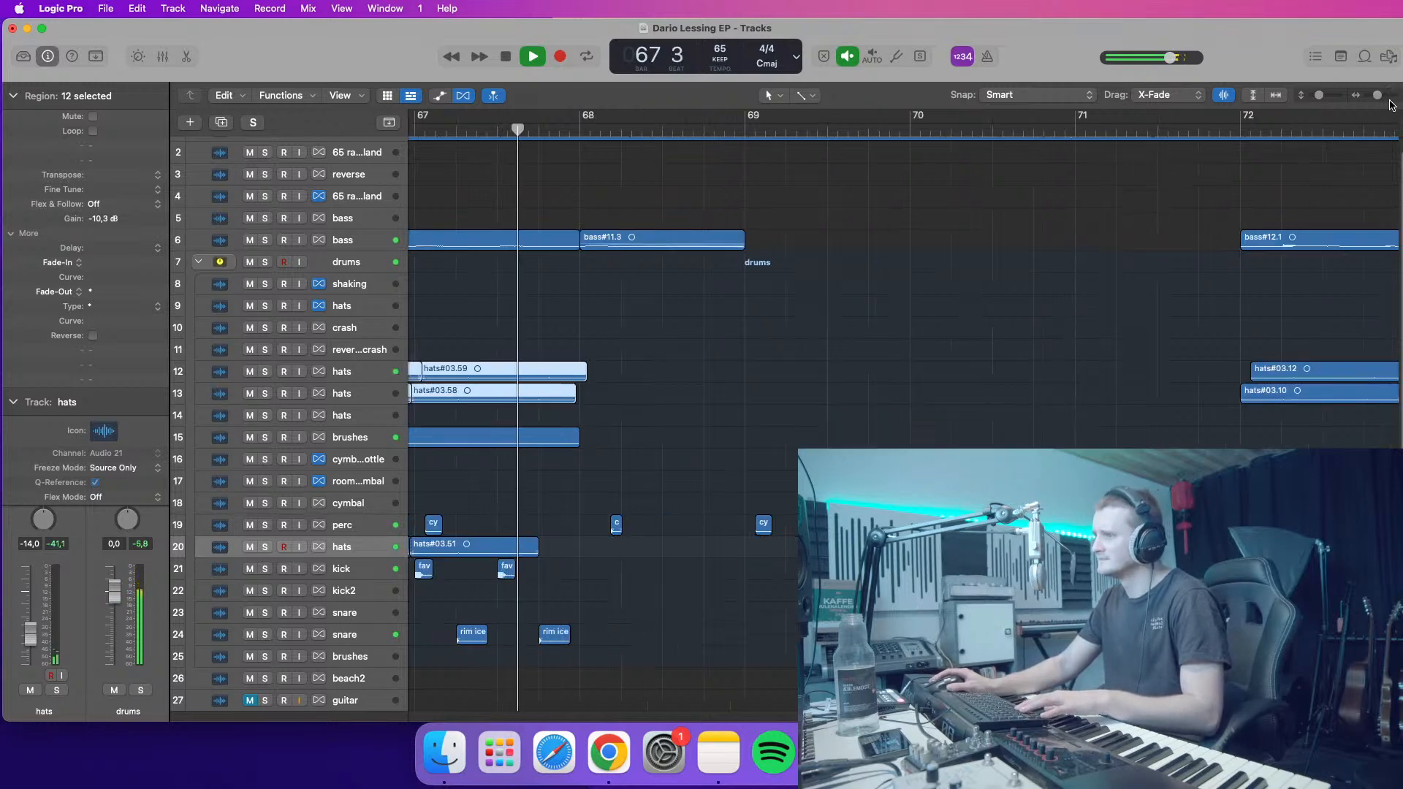
key(space)
click(536, 131)
key(super+t)
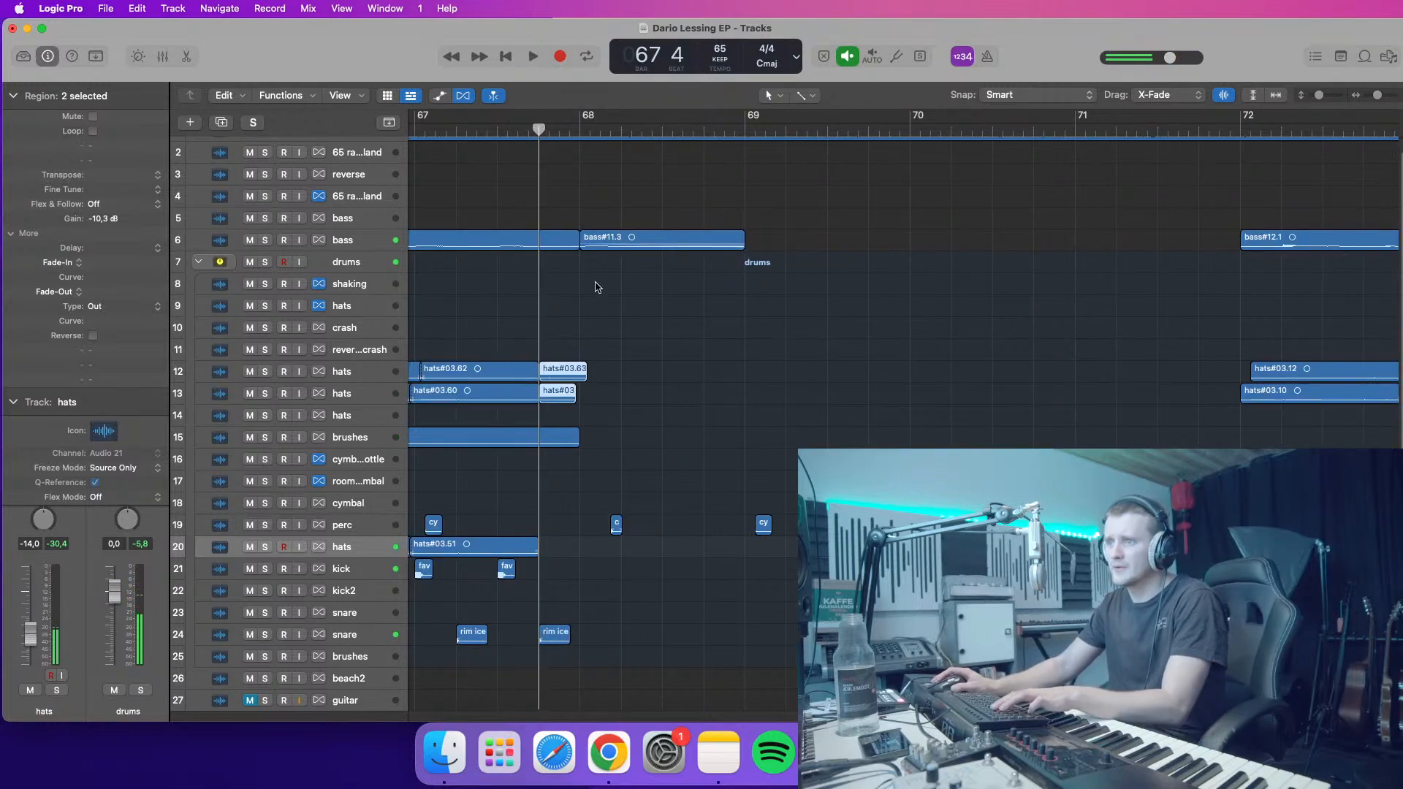
key(Delete)
key(space)
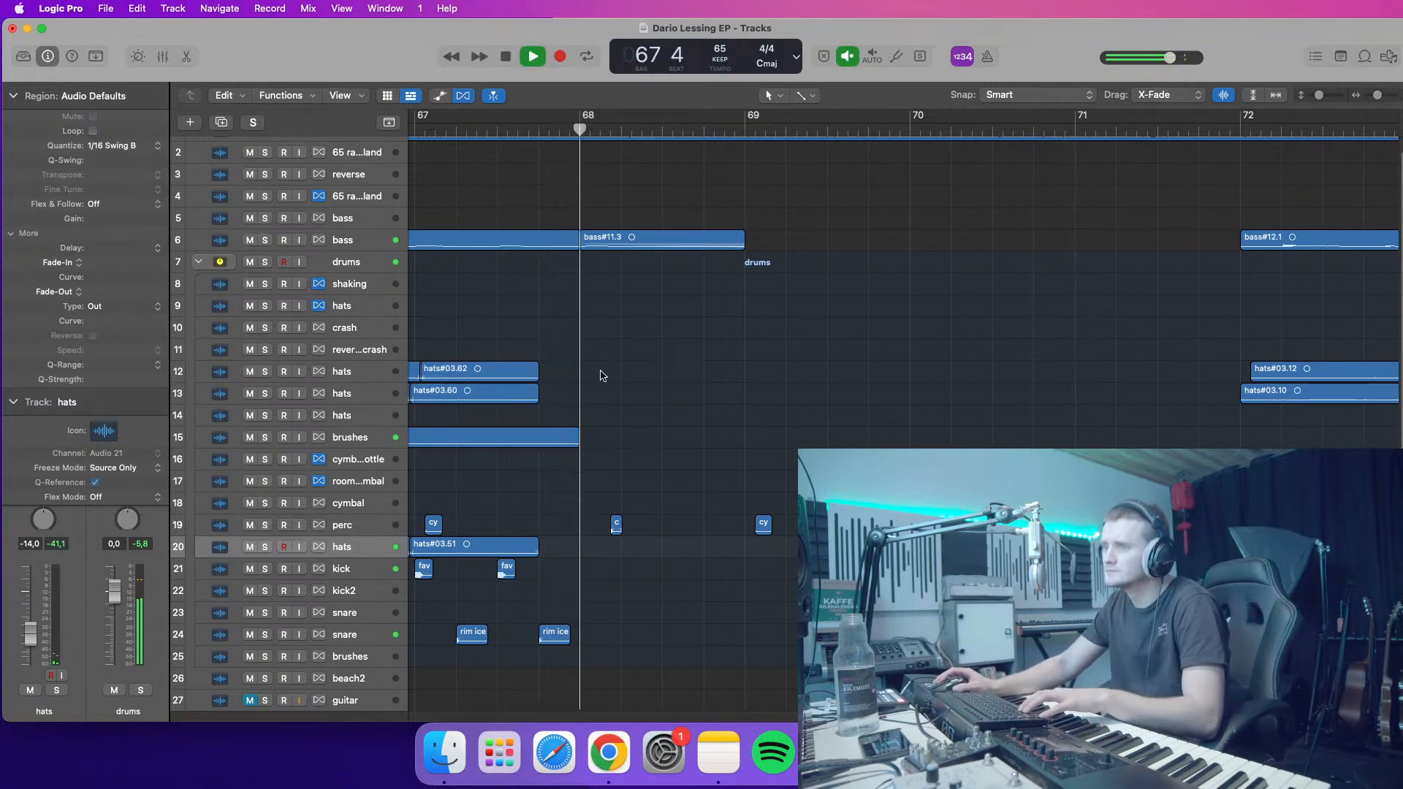
- Add a fade-out of 81 to the two hats regions ending at bar 67 beat 4 on tracks 12 and 13
click(464, 124)
drag(1320, 95, 1324, 95)
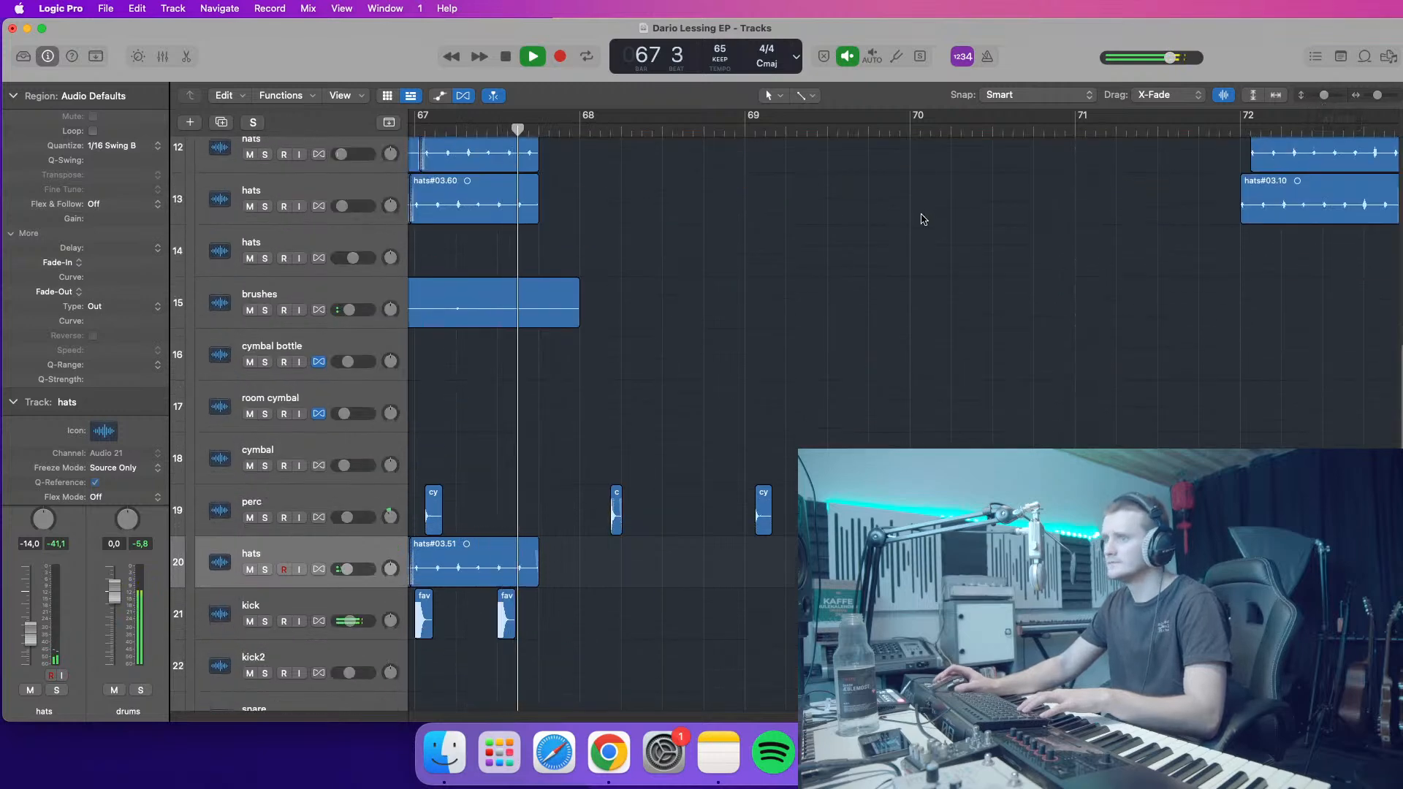
key(space)
click(521, 306)
scroll(568, 313, up, 10)
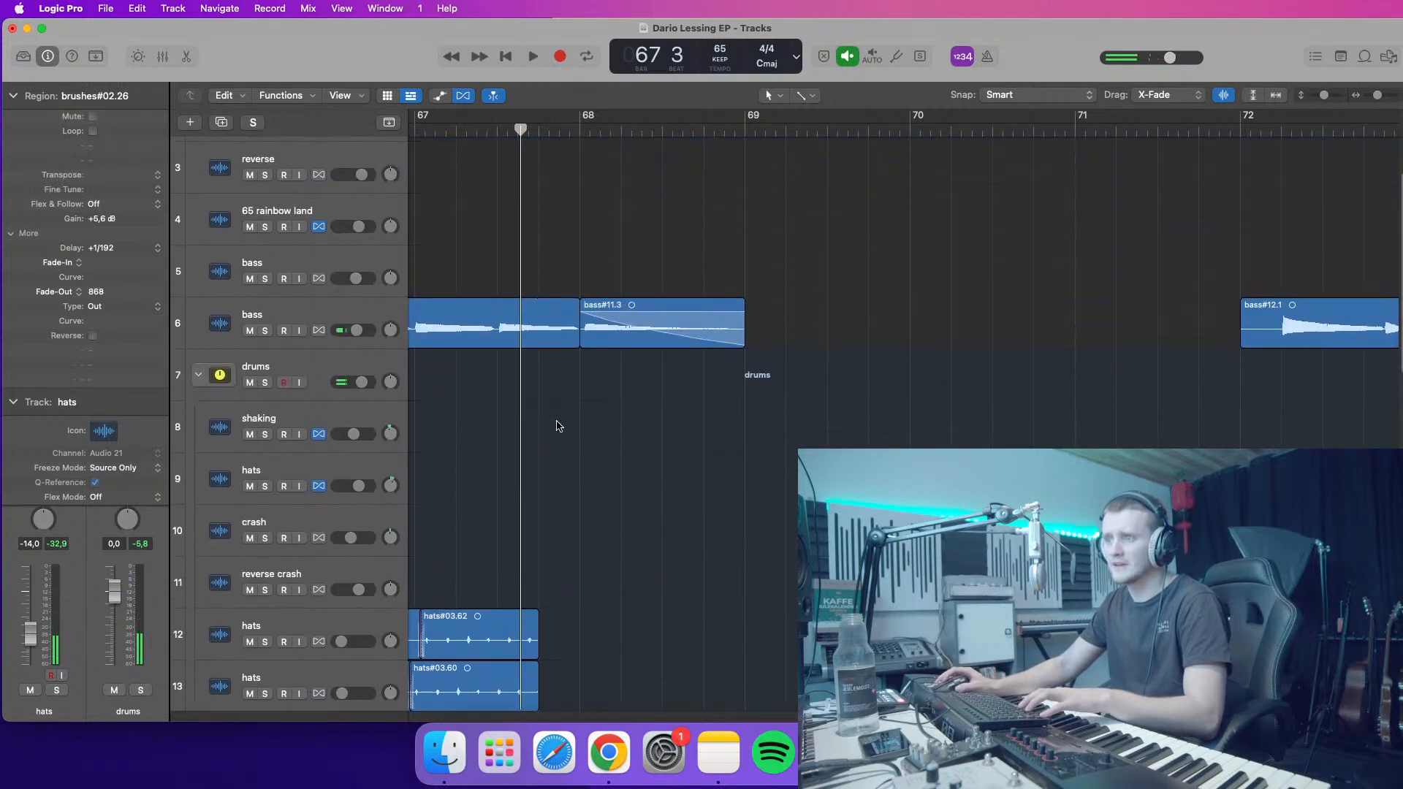
scroll(567, 543, down, 3)
drag(560, 575, 538, 508)
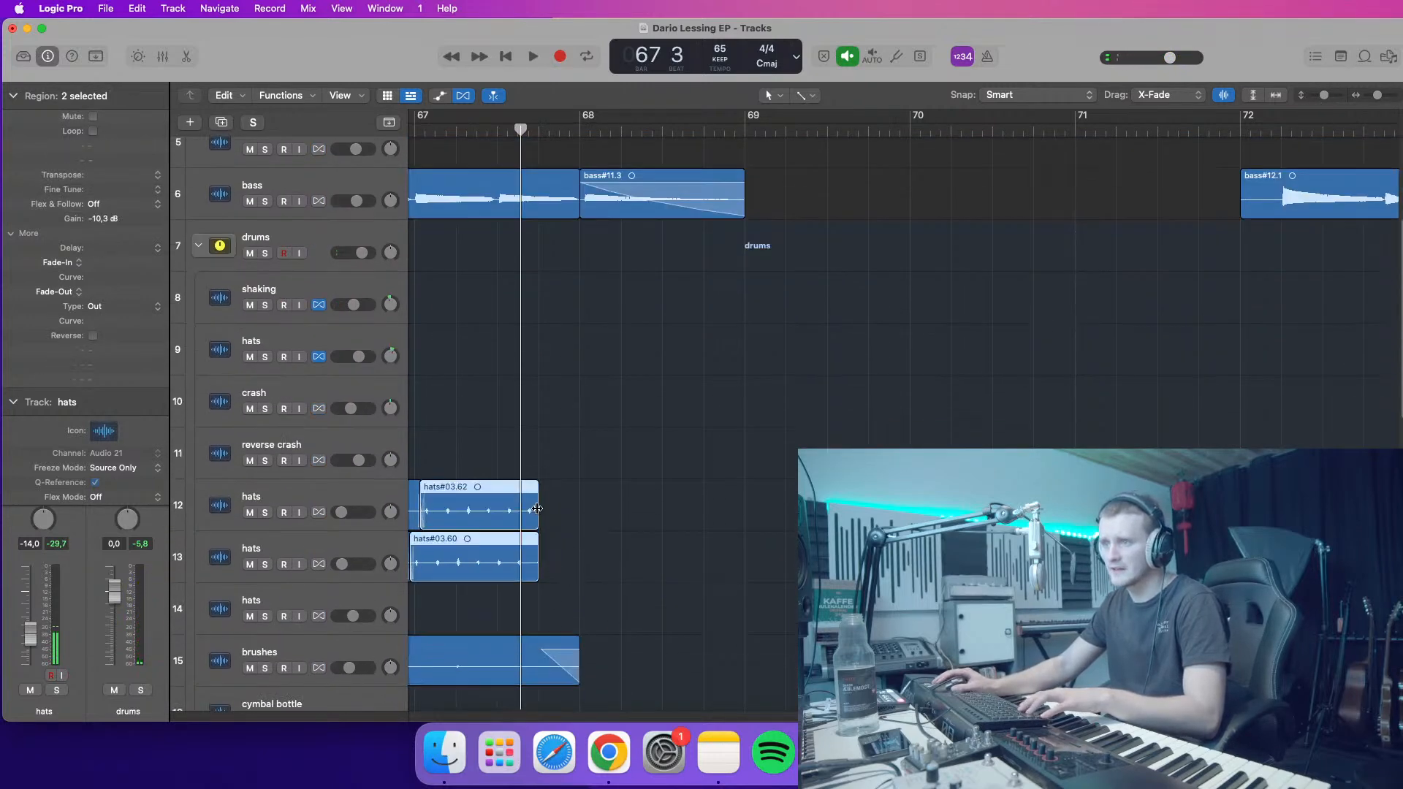
key(space)
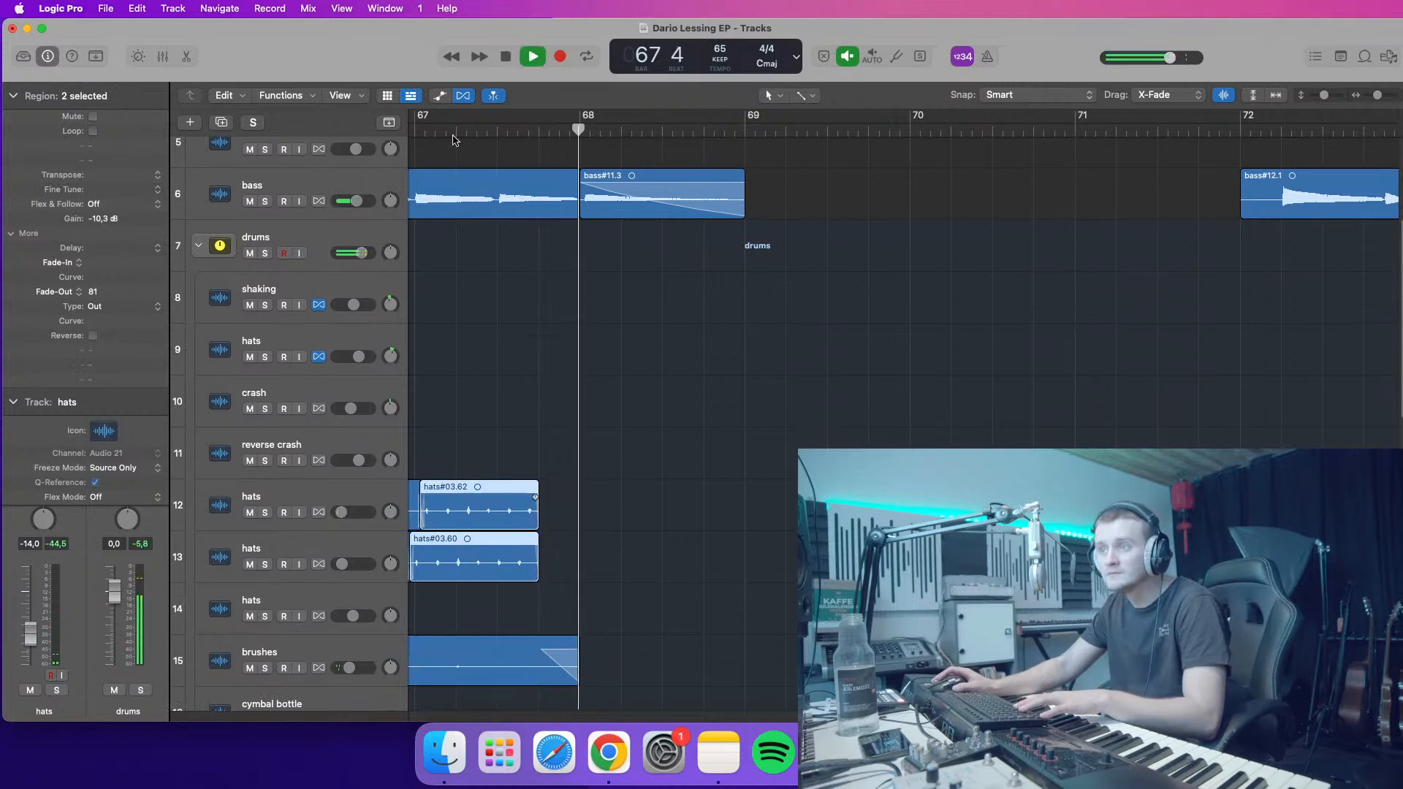
- Readjust the fade-outs on the last hats regions of tracks 12 and 13 while replaying the transition into bar 68
click(455, 131)
scroll(502, 621, down, 4)
drag(1377, 97, 1381, 96)
key(space)
drag(592, 491, 596, 435)
click(522, 133)
key(space)
key(space)
drag(589, 488, 593, 488)
key(space)
scroll(733, 473, down, 2)
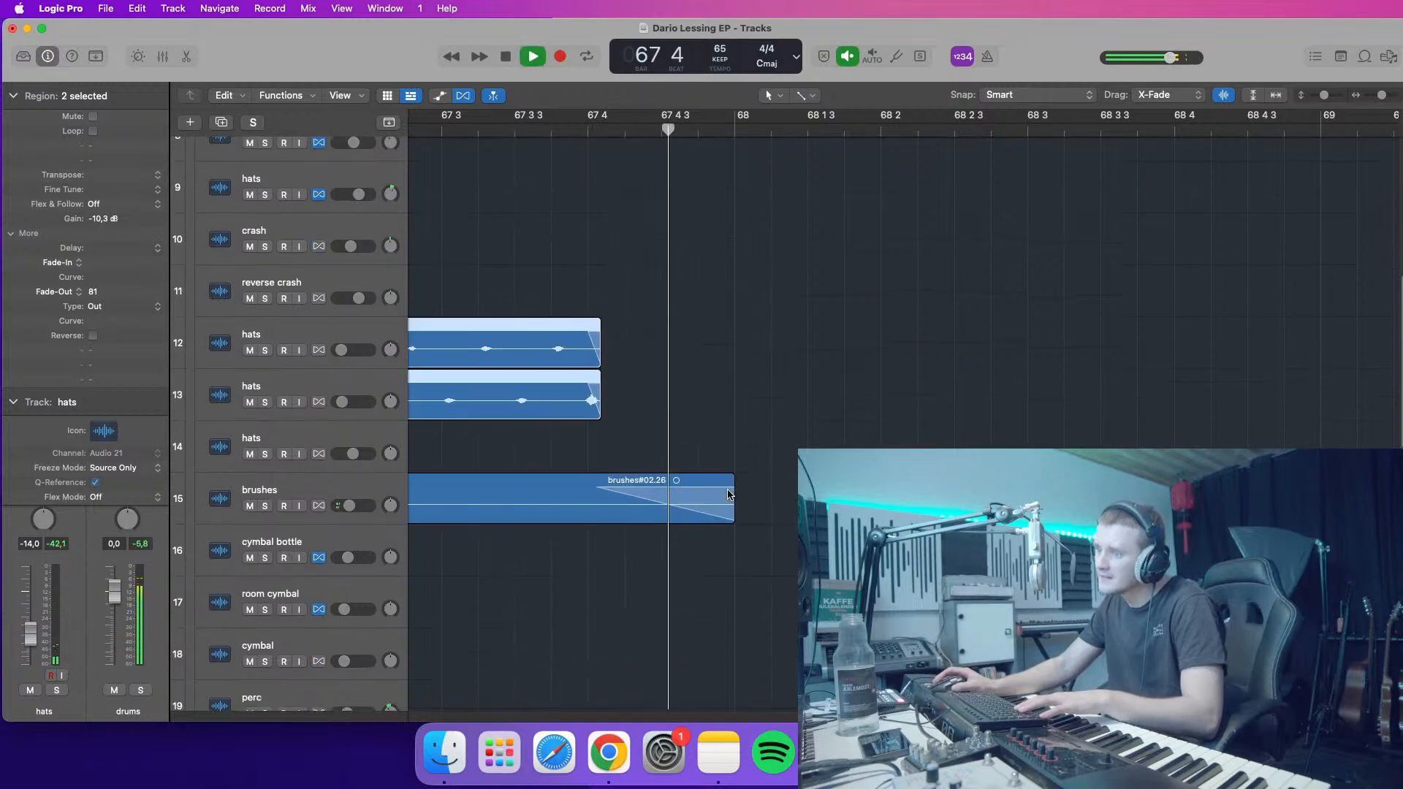
- Delete the surplus perc regions after bar 68 on track 19
drag(1325, 95, 1376, 99)
drag(819, 516, 494, 517)
key(Delete)
scroll(1148, 194, left, 7)
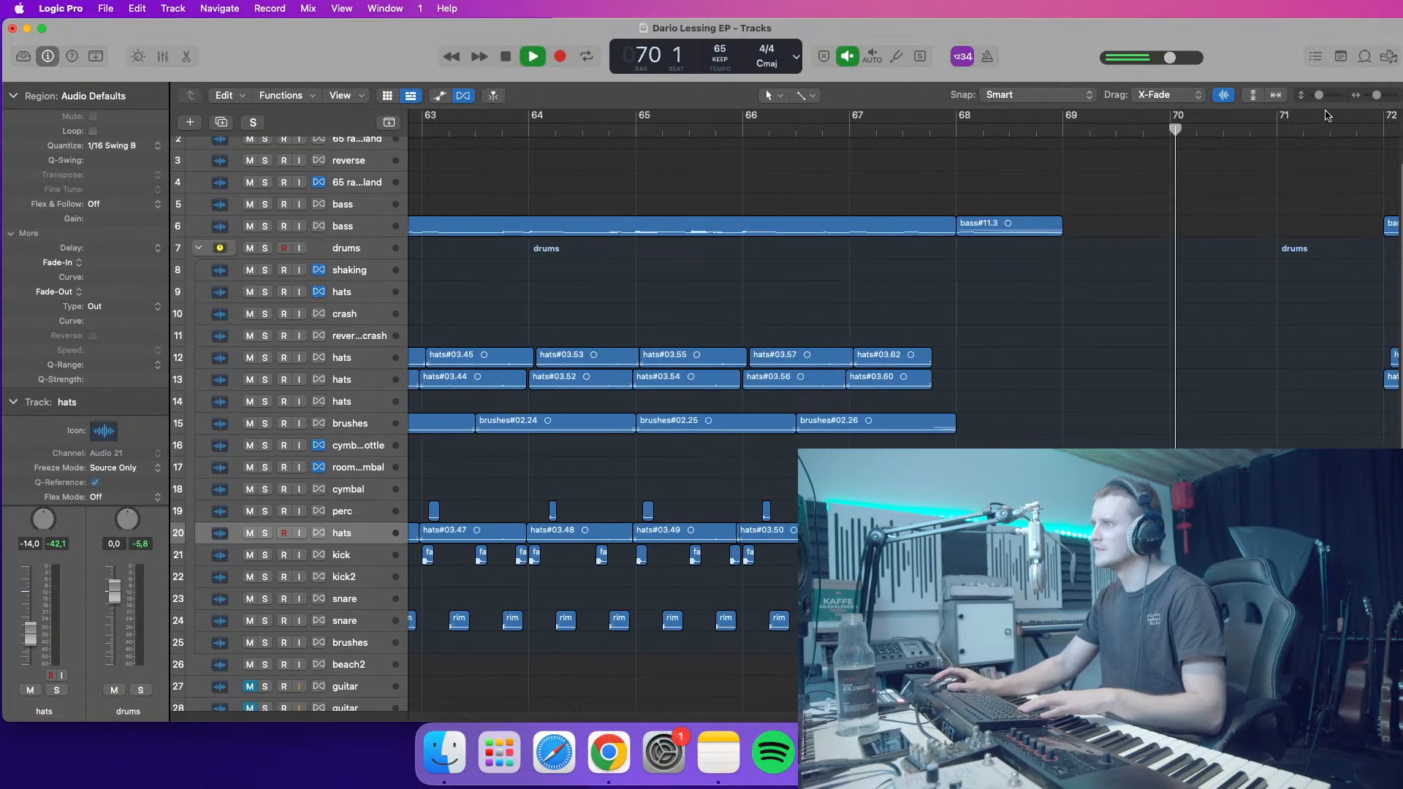
- Play on through bar 72 and copy the four brushes regions on track 15 from bar 62 to bar 72
drag(1376, 101, 1315, 102)
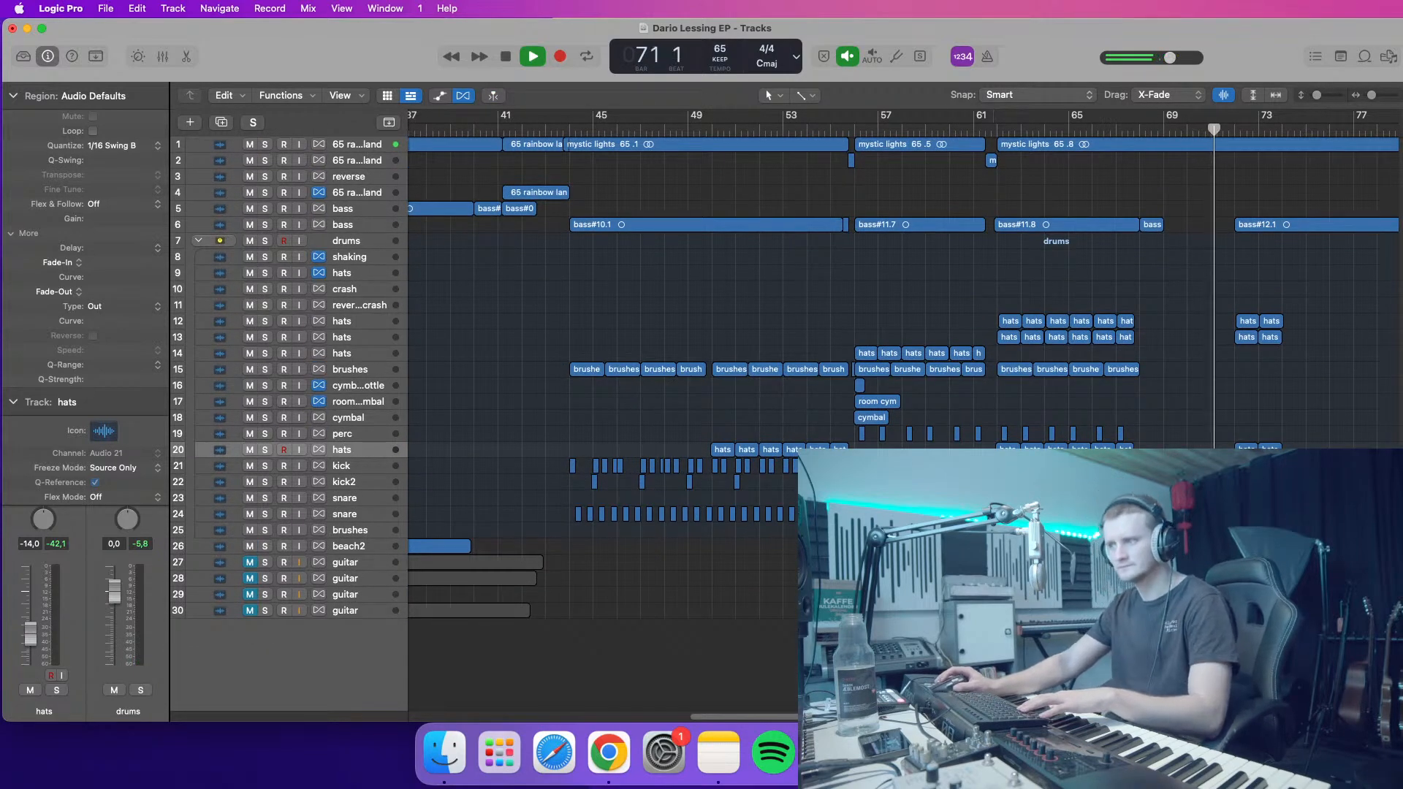
scroll(1394, 207, right, 2)
drag(1317, 96, 1317, 96)
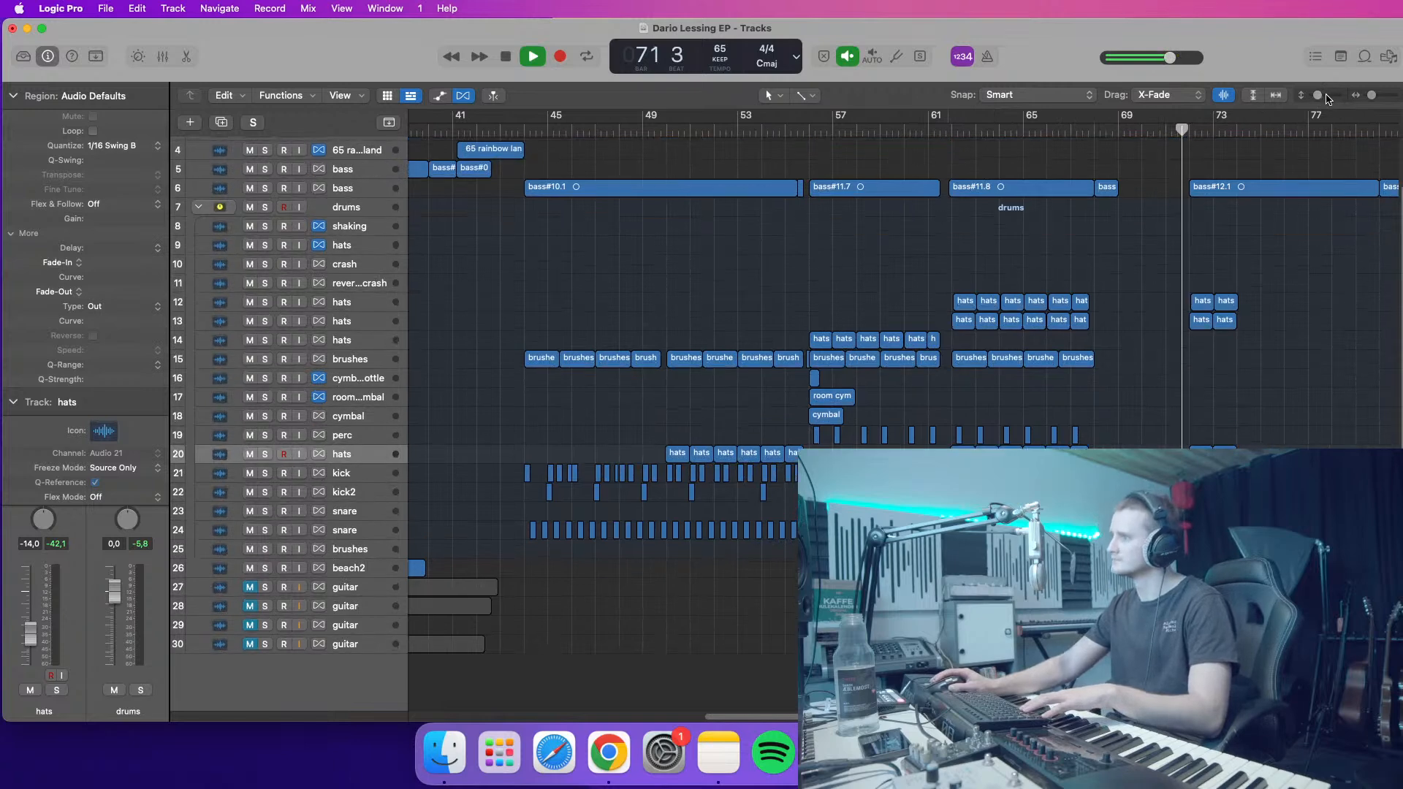
scroll(1222, 231, up, 3)
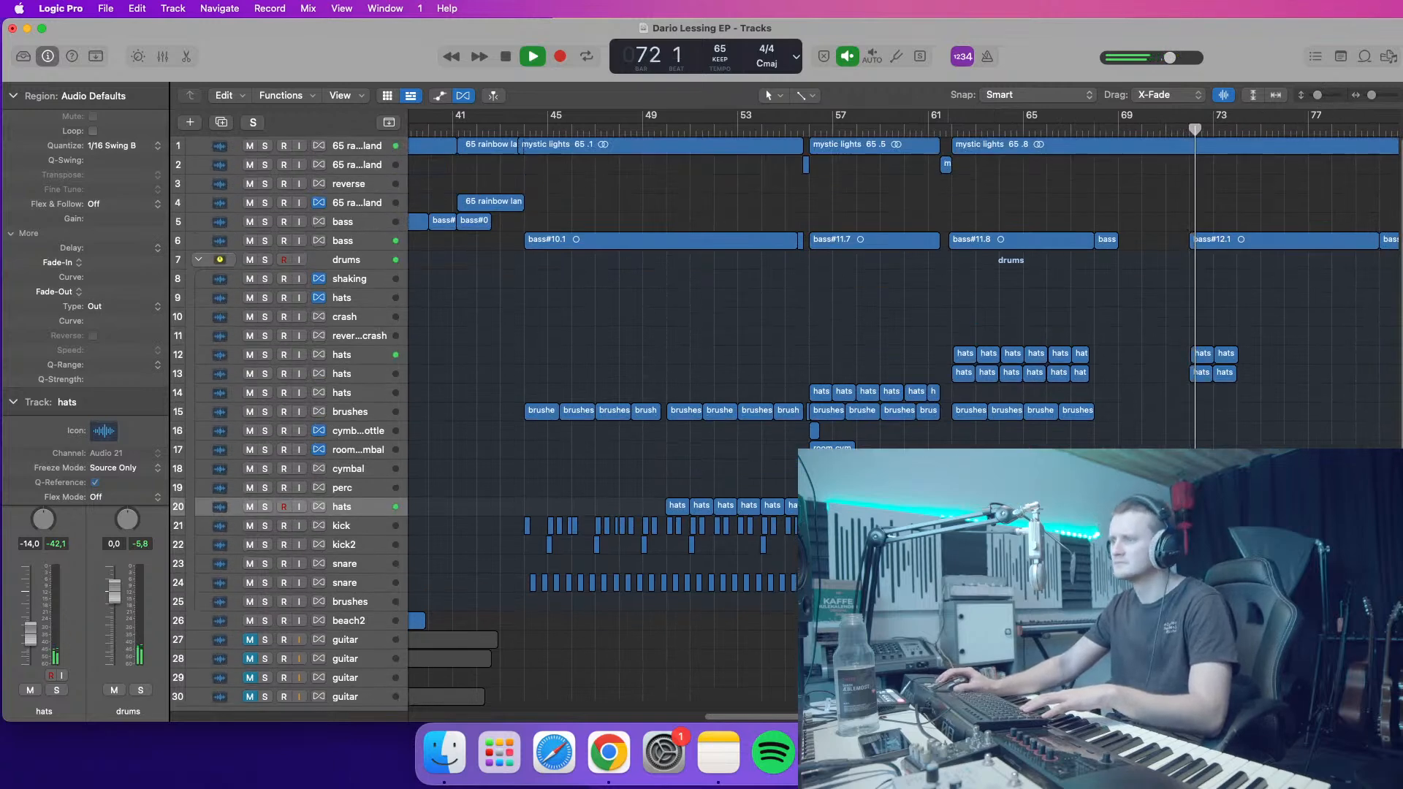
scroll(1039, 150, right, 4)
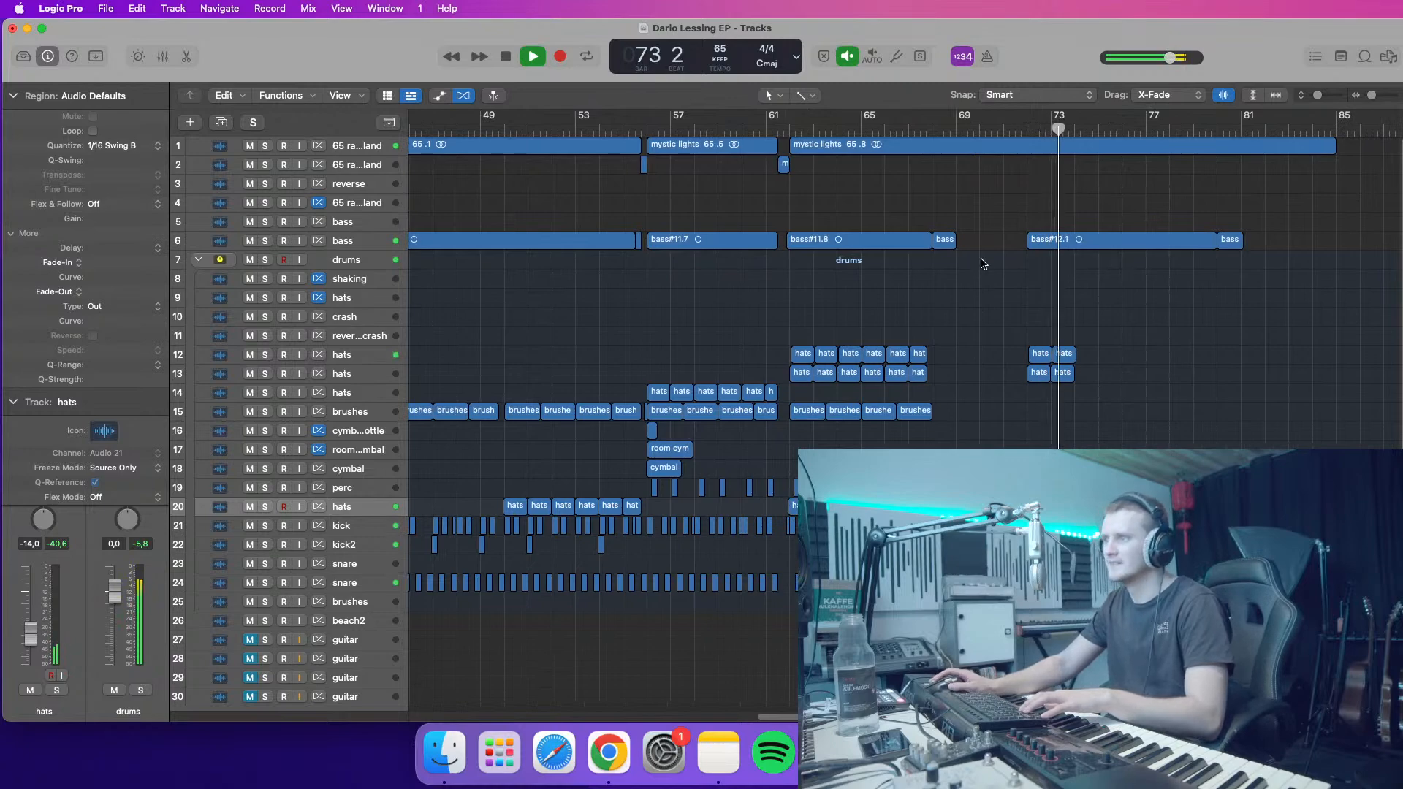
double_click(1022, 132)
drag(1375, 102, 1380, 110)
mouse_move(885, 426)
mouse_down()
mouse_move(616, 431)
mouse_move(1051, 420)
mouse_up()
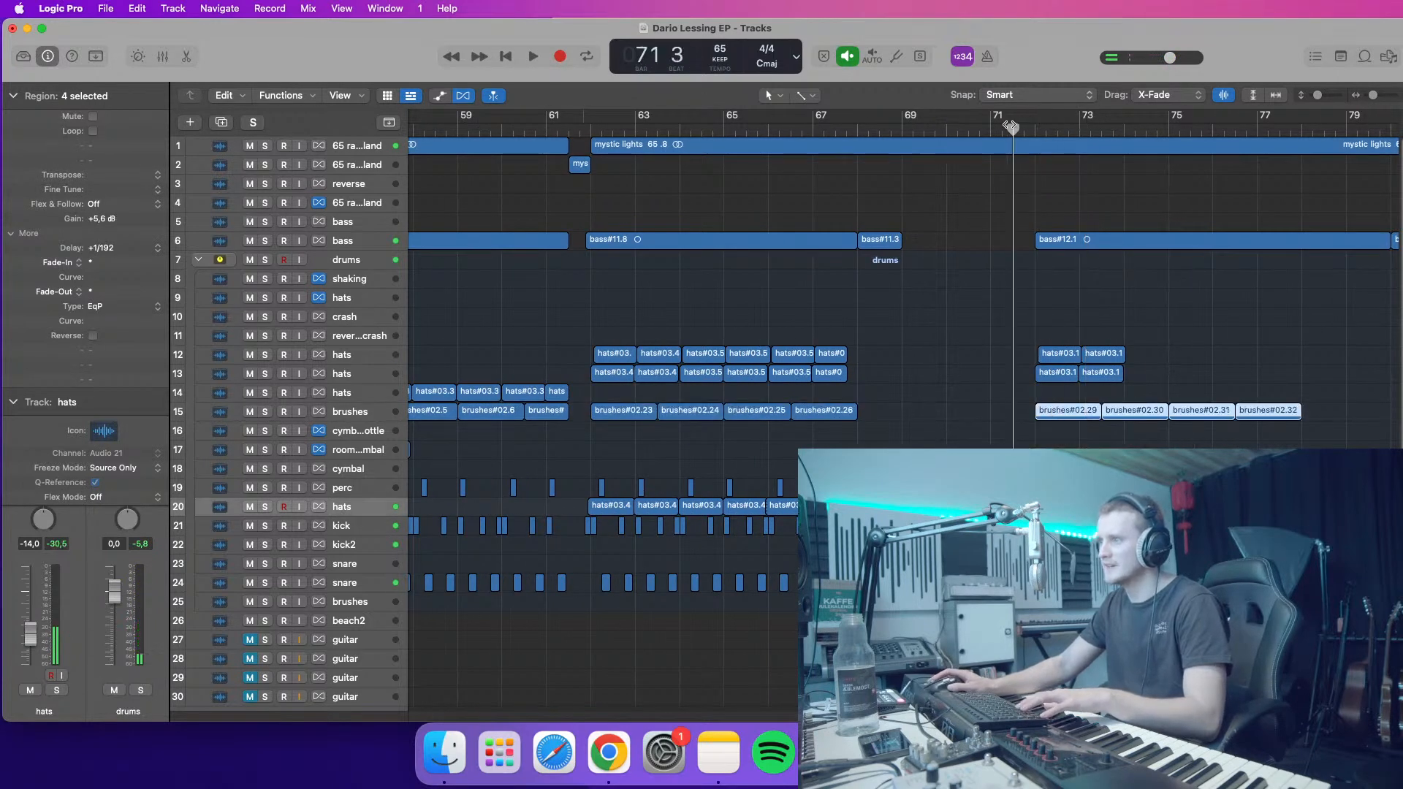
- Split the first copied brushes region at about bar 72 beat 2 and delete the piece before the split
drag(1317, 95, 1379, 96)
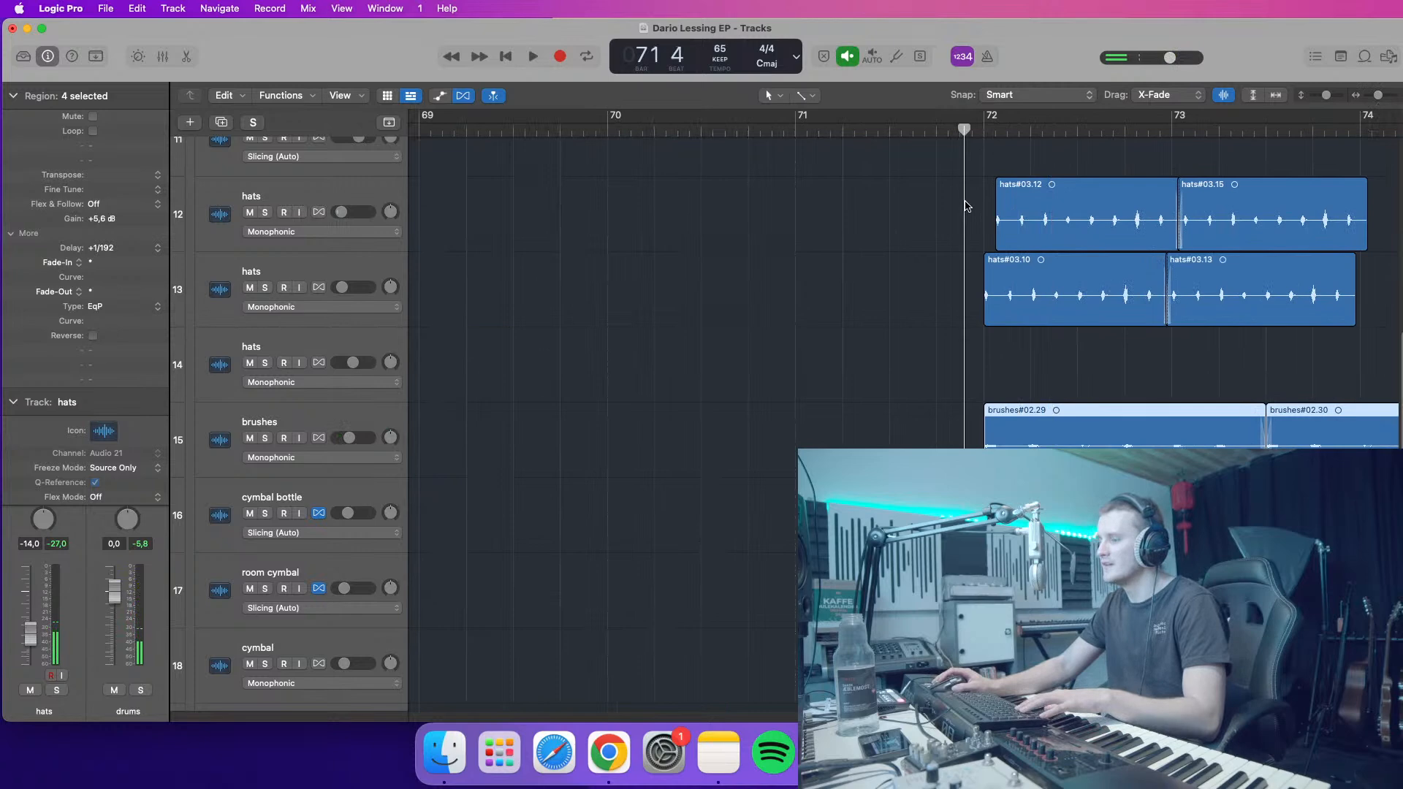
scroll(935, 369, down, 6)
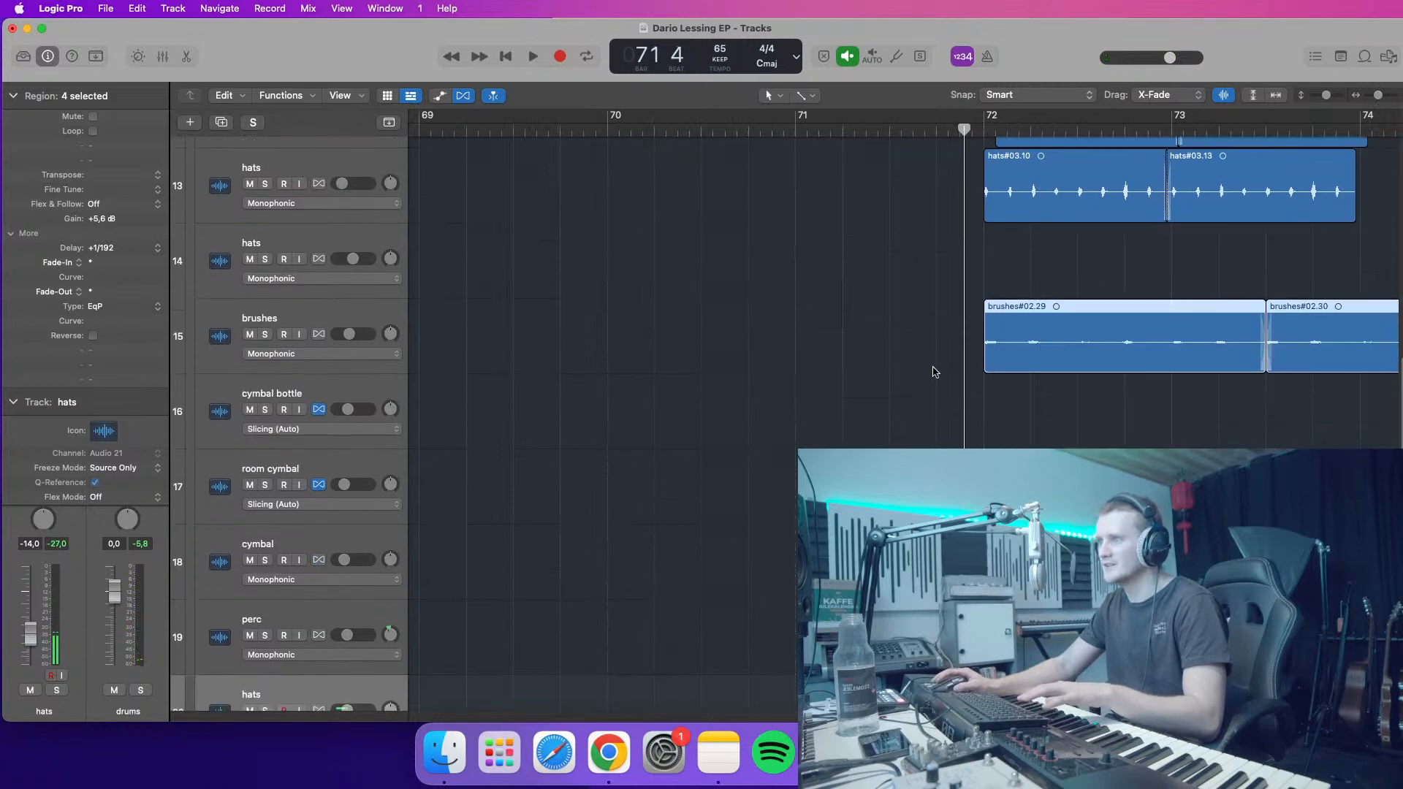
scroll(933, 367, down, 3)
key(space)
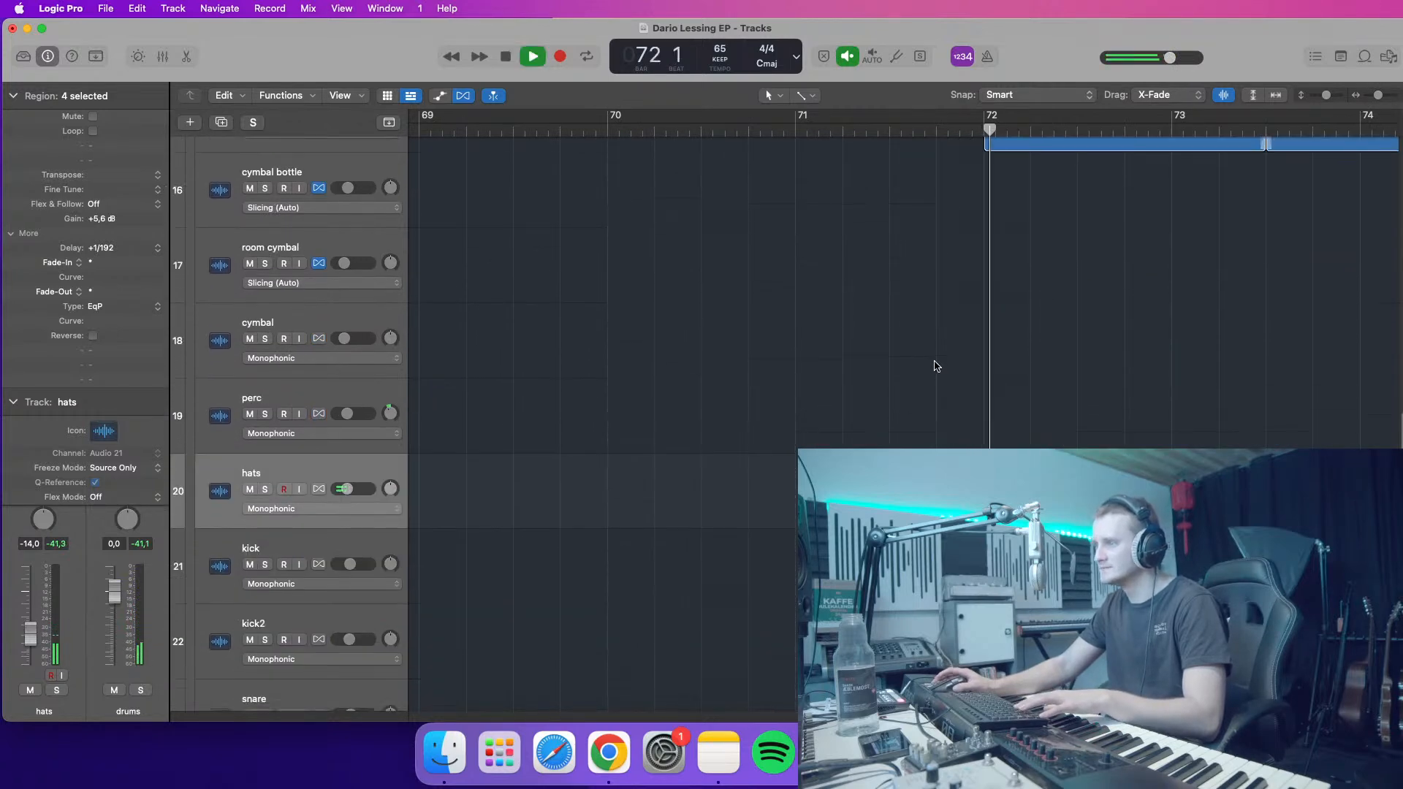
scroll(1024, 294, up, 3)
key(space)
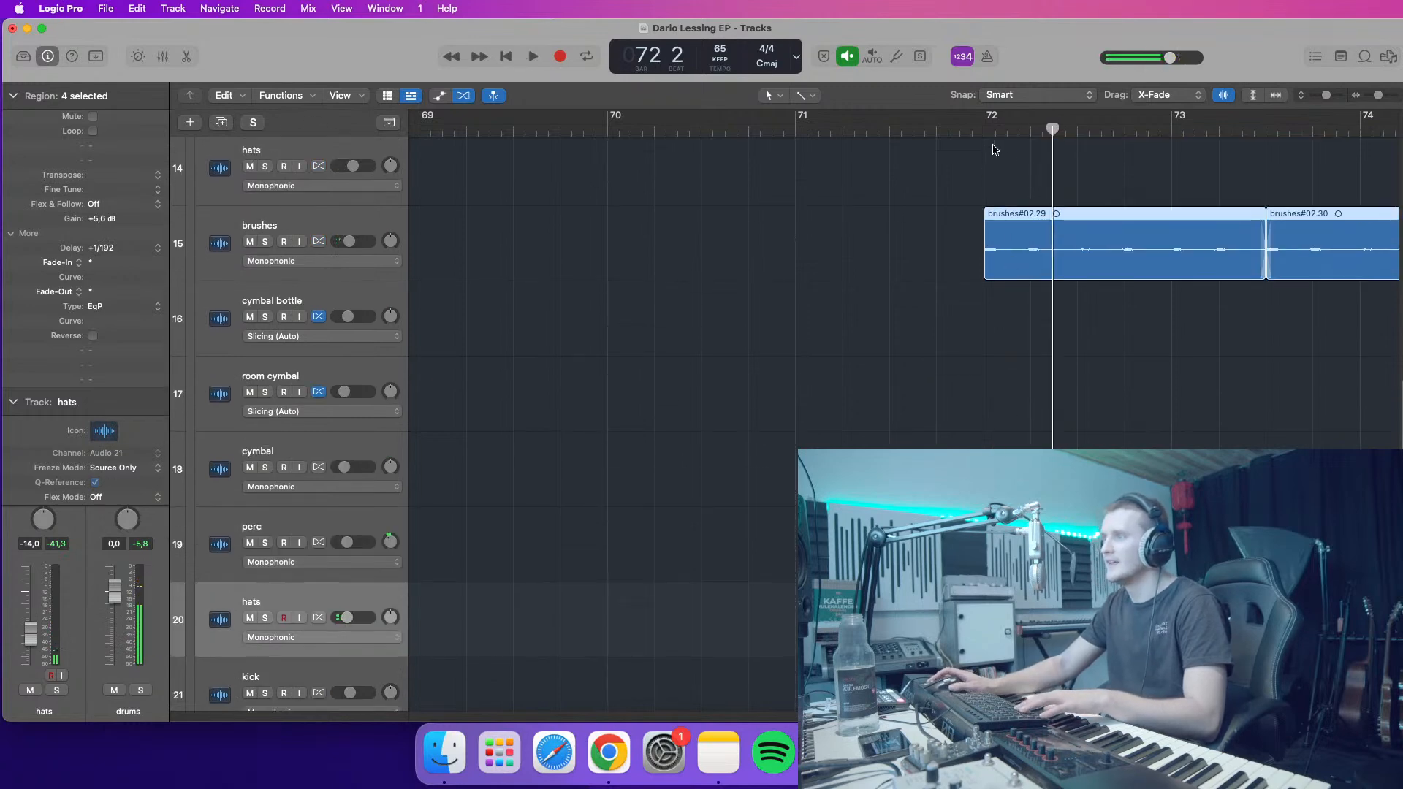
key(super+t)
click(1021, 238)
key(Delete)
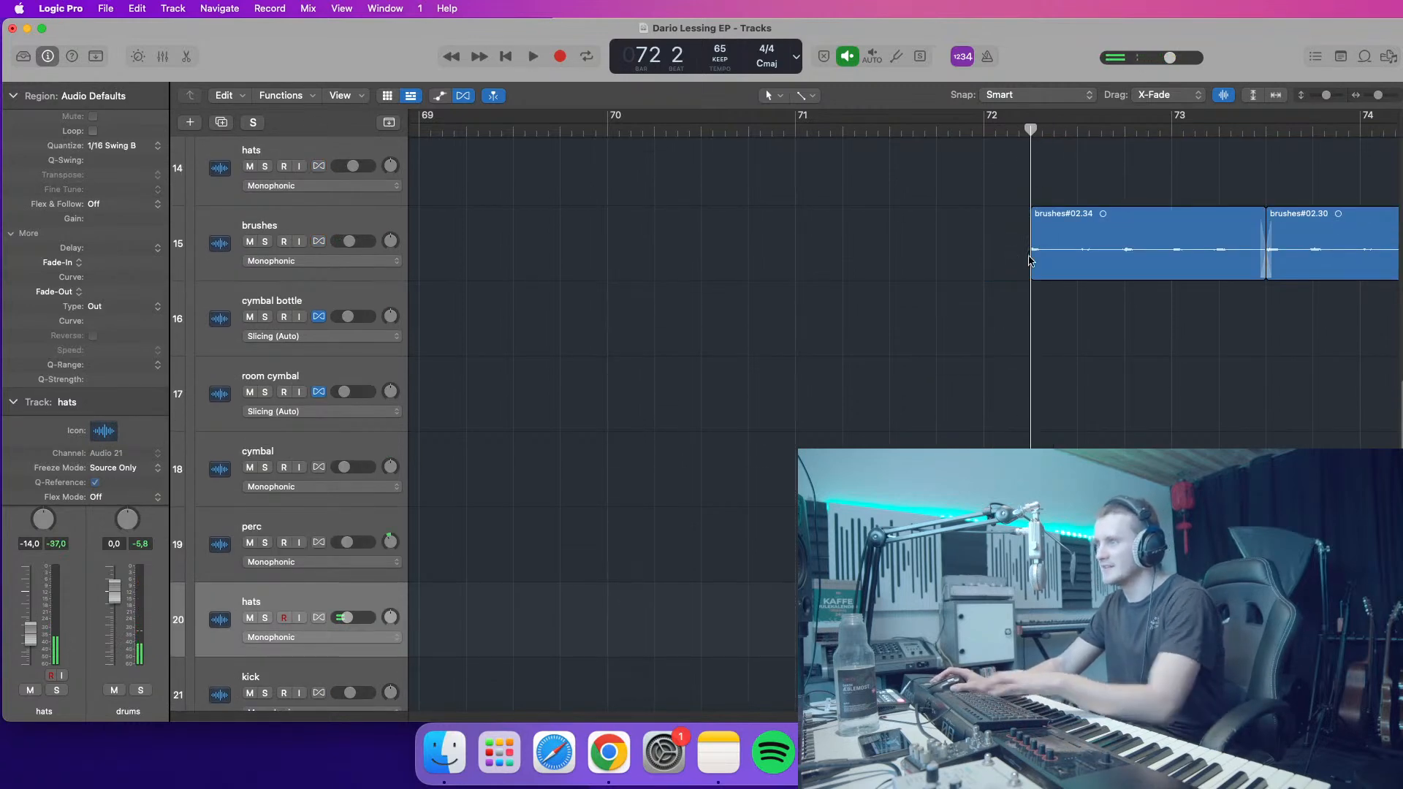
- Replay the brushes entry at bar 72 and copy the three cymbal regions on tracks 16 to 18 from bar 56 to bar 72 beat 2
click(1031, 258)
click(968, 132)
key(space)
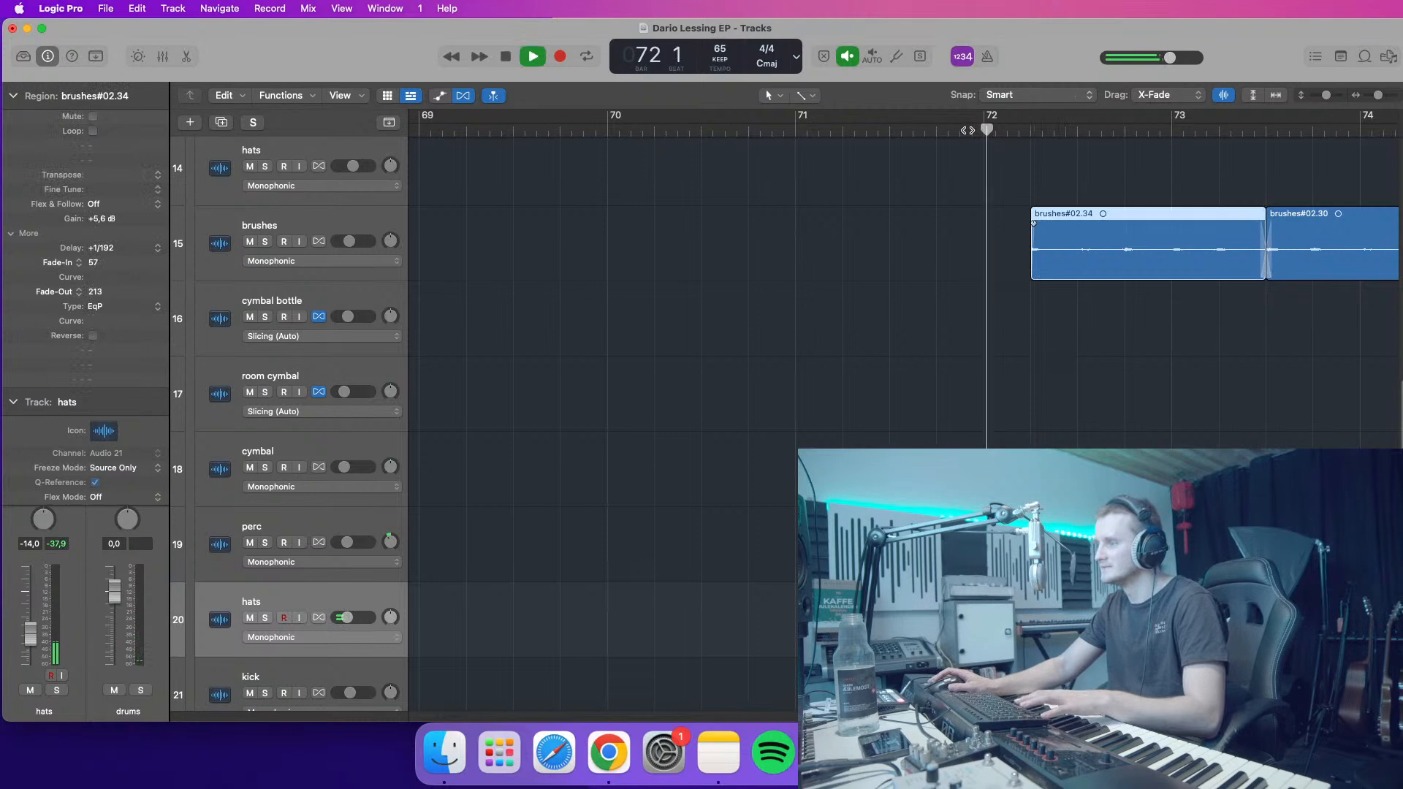
key(space)
mouse_move(1326, 96)
mouse_down()
mouse_move(1374, 97)
mouse_move(1312, 108)
mouse_up()
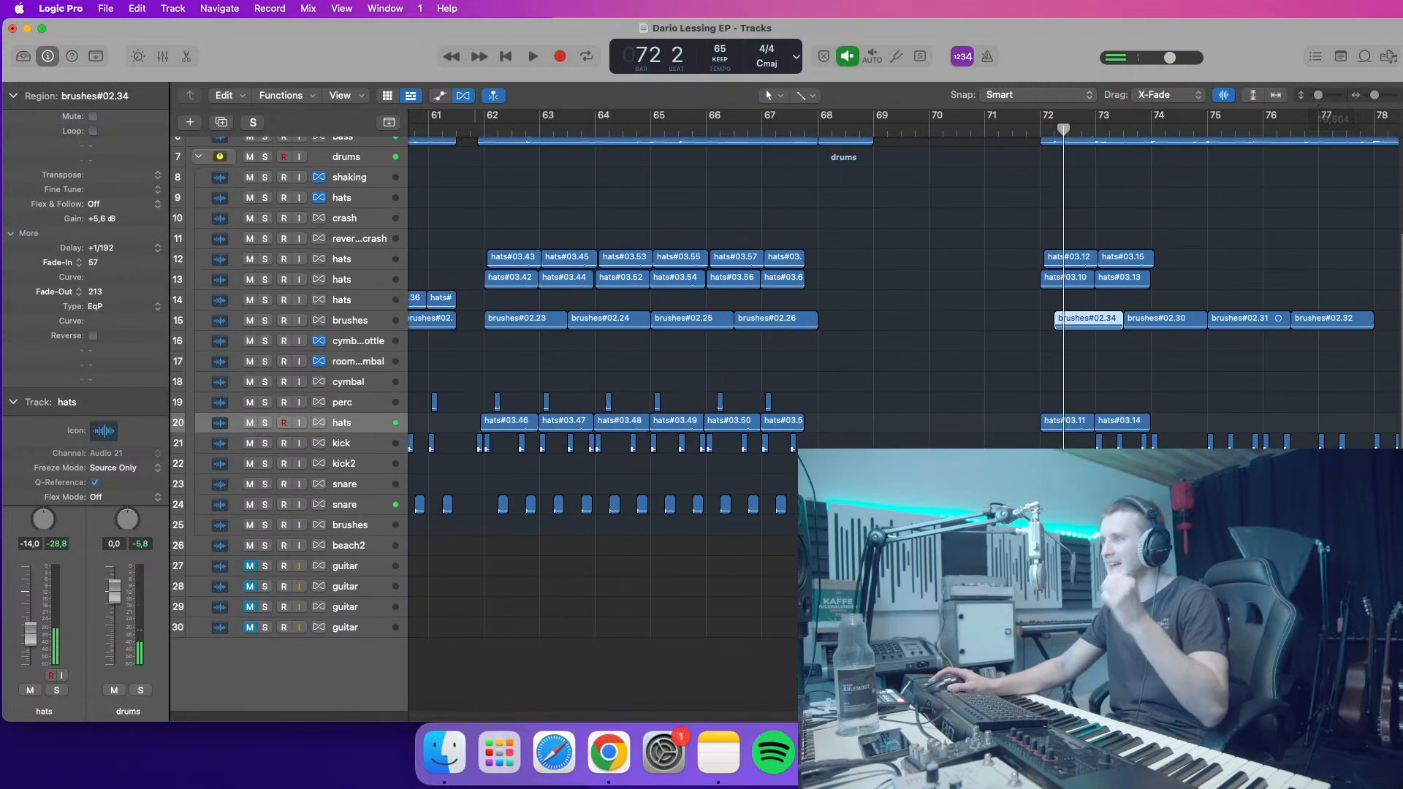
scroll(738, 176, left, 5)
click(749, 130)
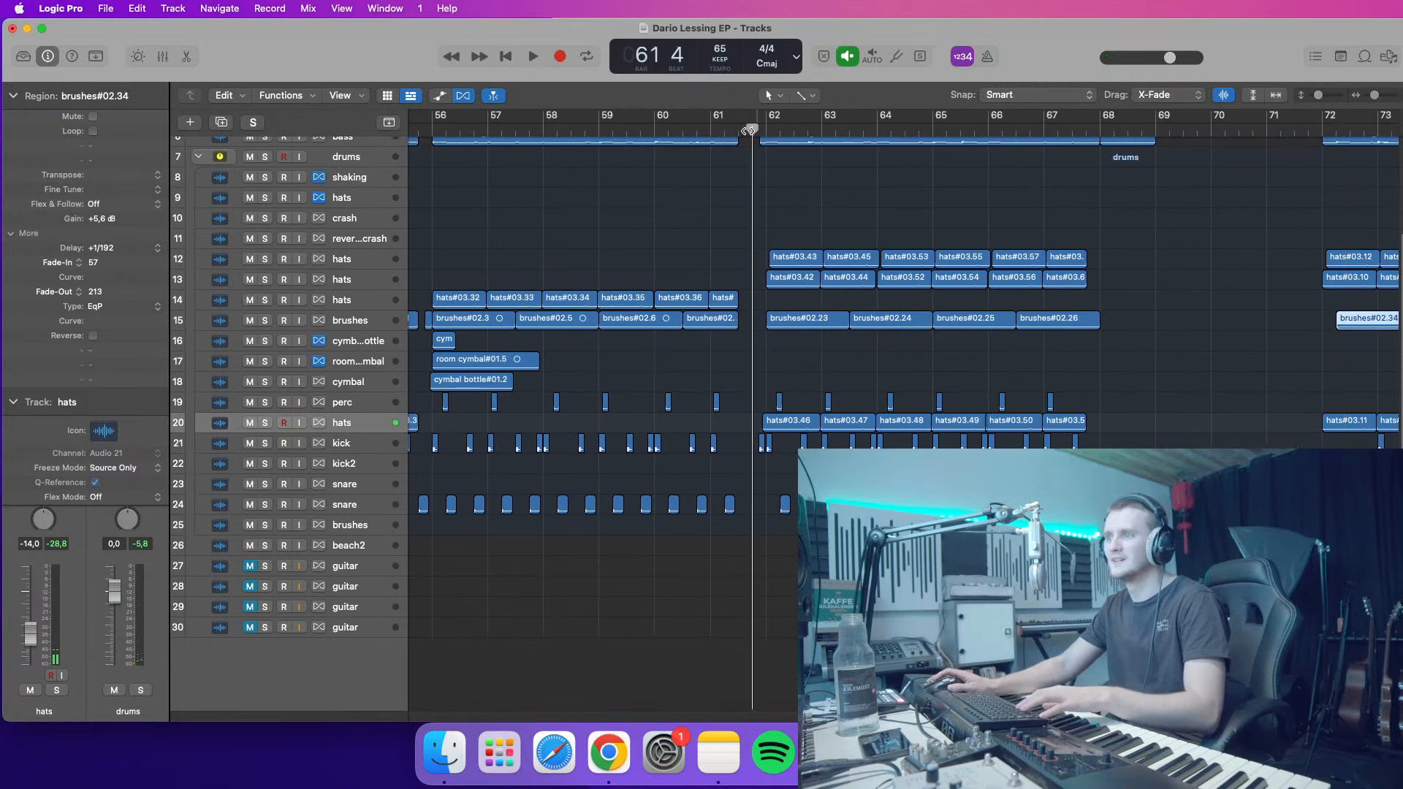
drag(518, 392, 1329, 343)
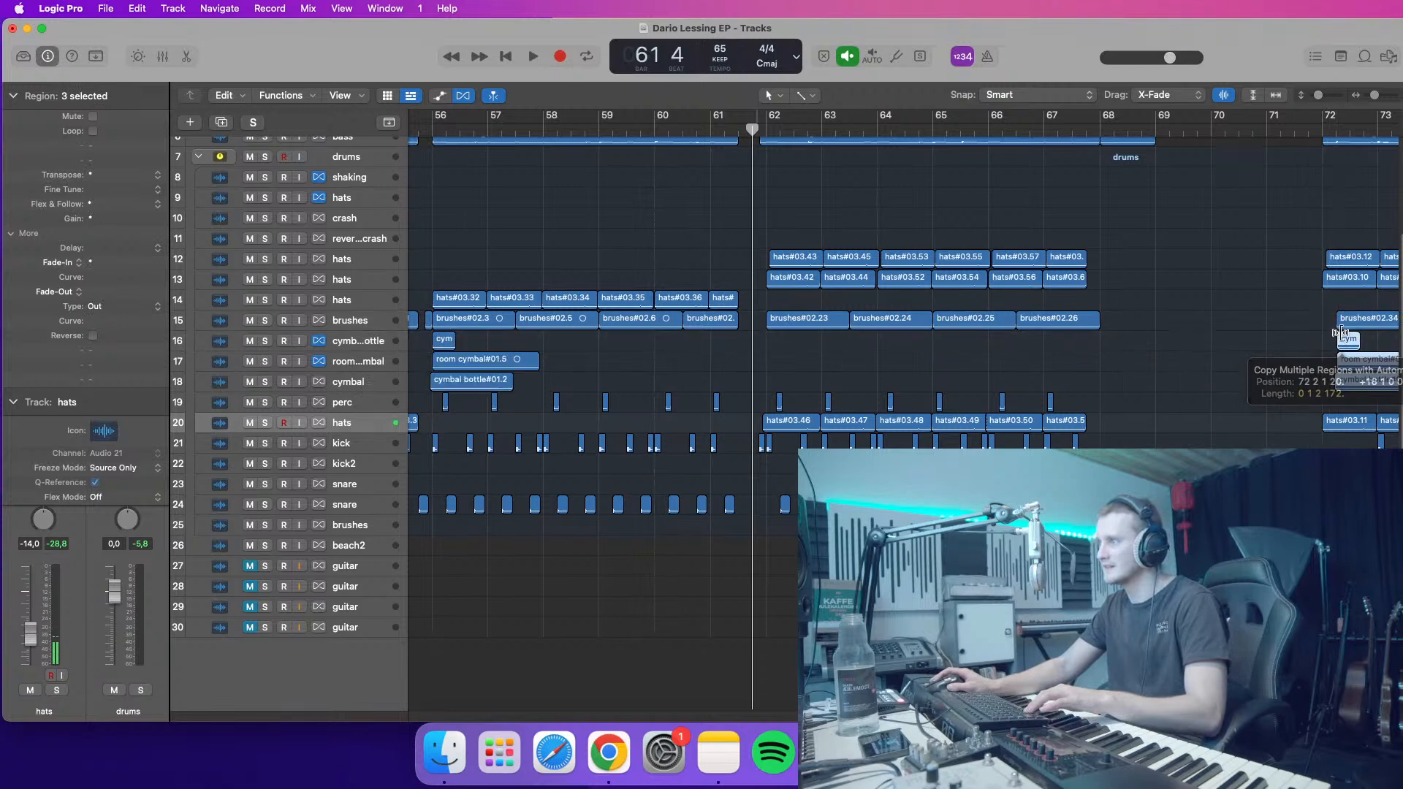
- Replay the entry at bar 72 and set the transpose of the cymbal bottle regions on track 16 to +8
click(1321, 129)
key(space)
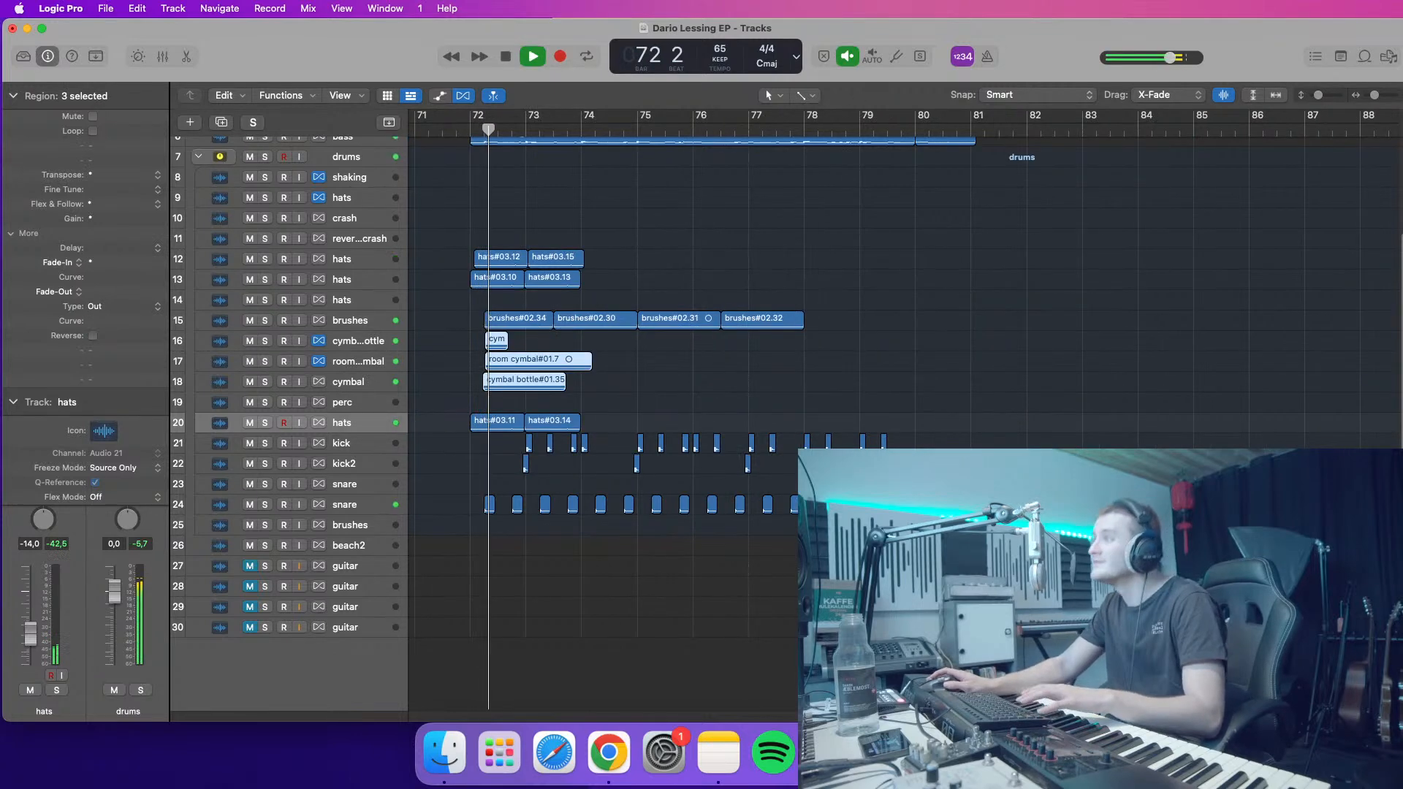
scroll(1306, 253, down, 5)
click(746, 130)
scroll(743, 307, up, 5)
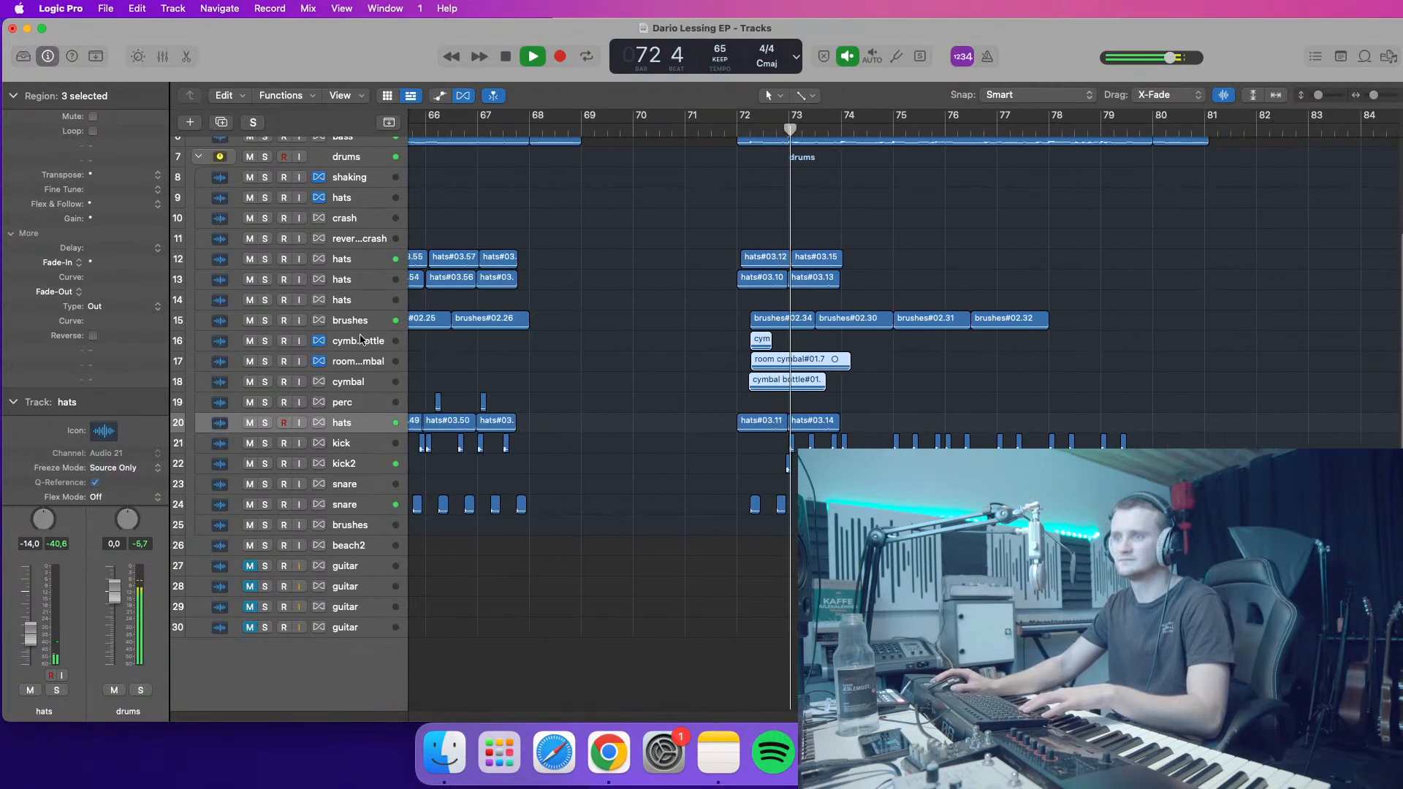
click(310, 335)
click(748, 130)
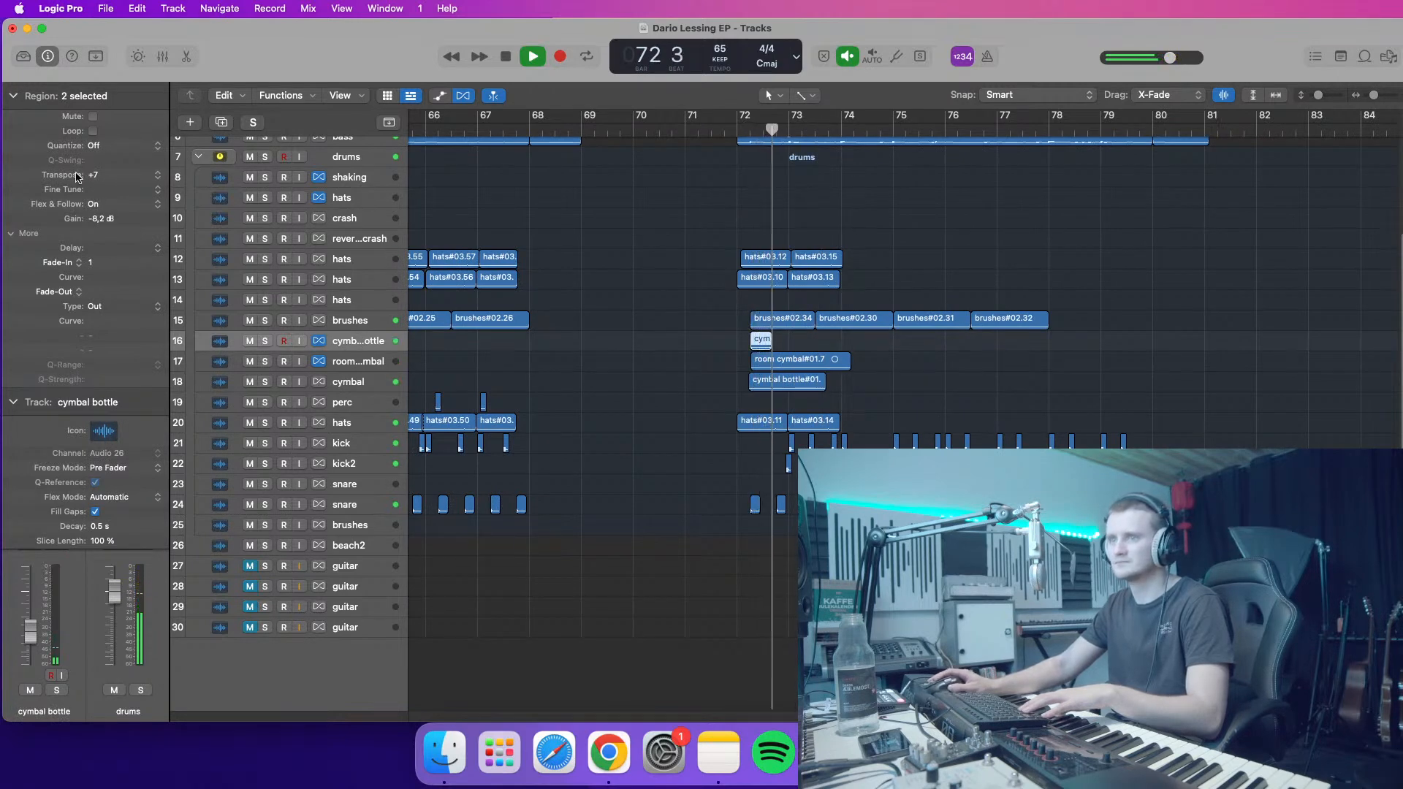
drag(106, 176, 108, 173)
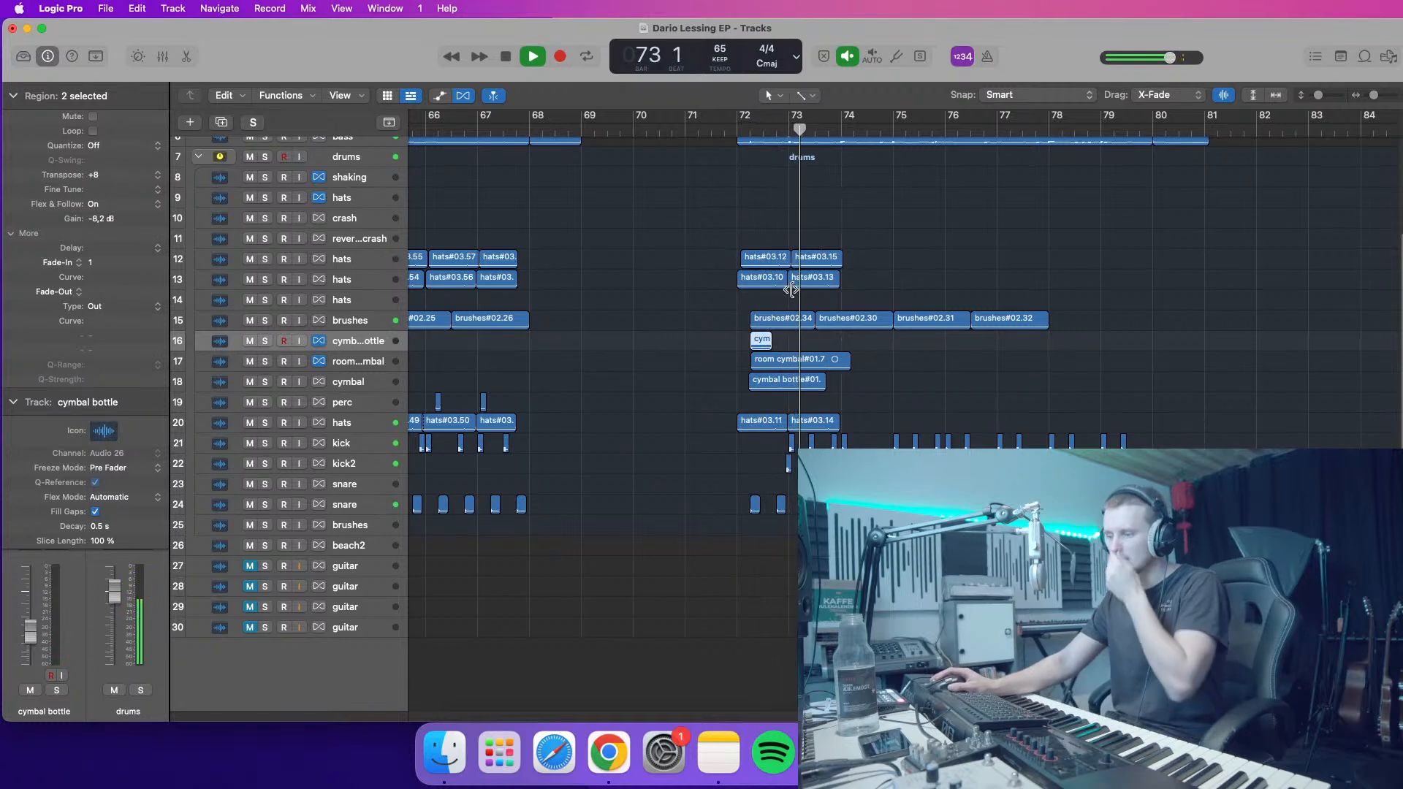
- Duplicate the two-bar hats patterns at bar 72 on tracks 12, 13 and 20 until they fill up to bar 80
drag(1319, 95, 1375, 96)
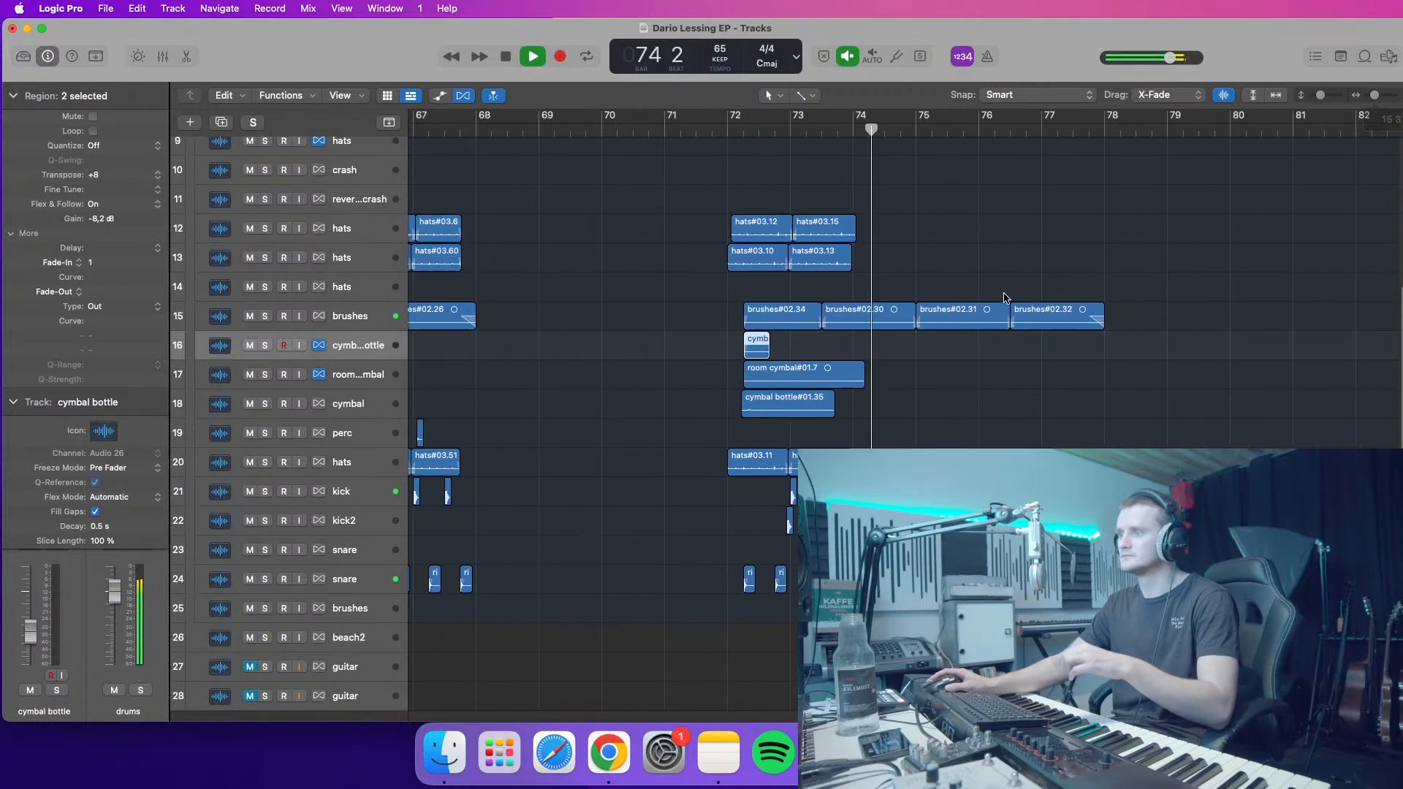
scroll(1060, 285, up, 3)
drag(926, 397, 883, 381)
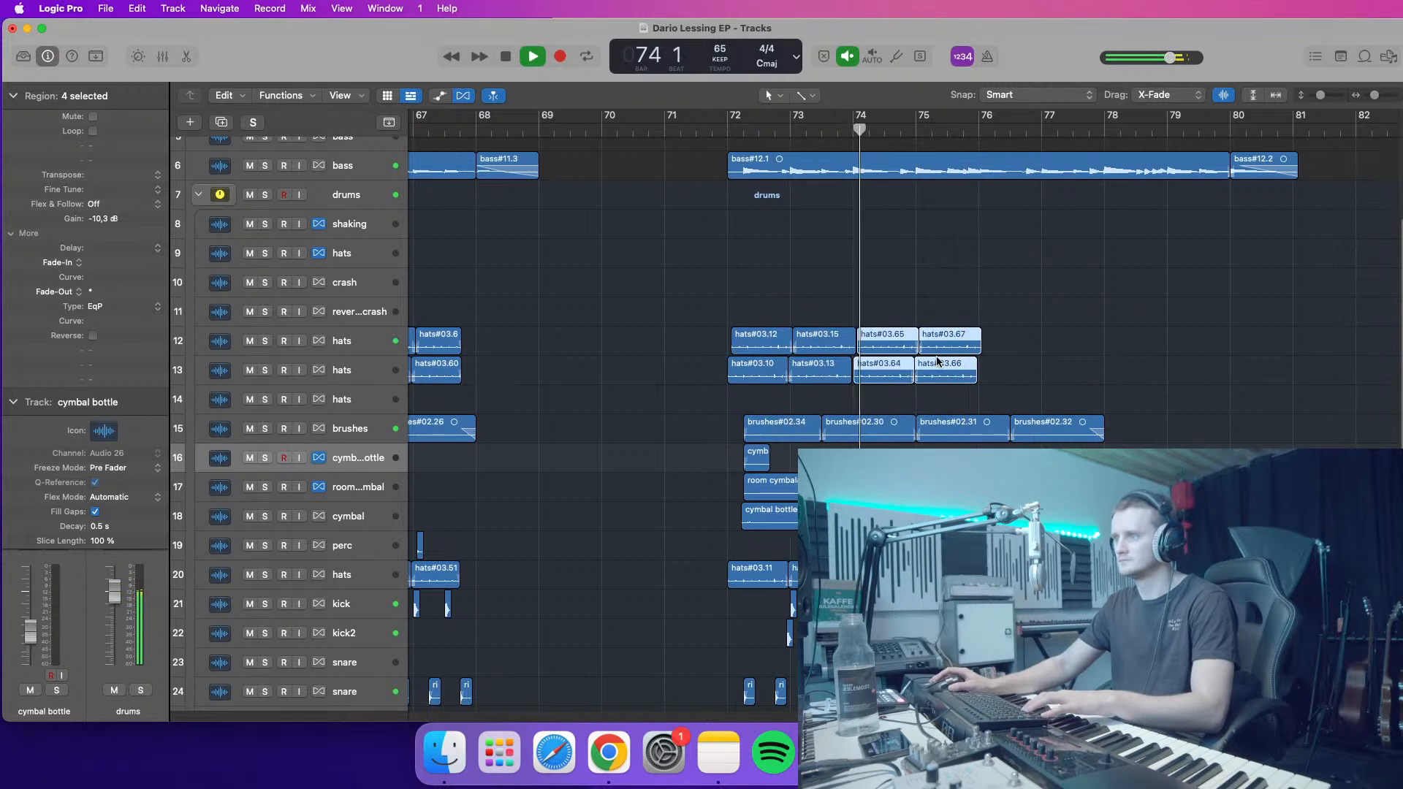
mouse_move(1000, 383)
mouse_down()
mouse_move(862, 344)
mouse_move(727, 329)
mouse_move(1008, 361)
mouse_up()
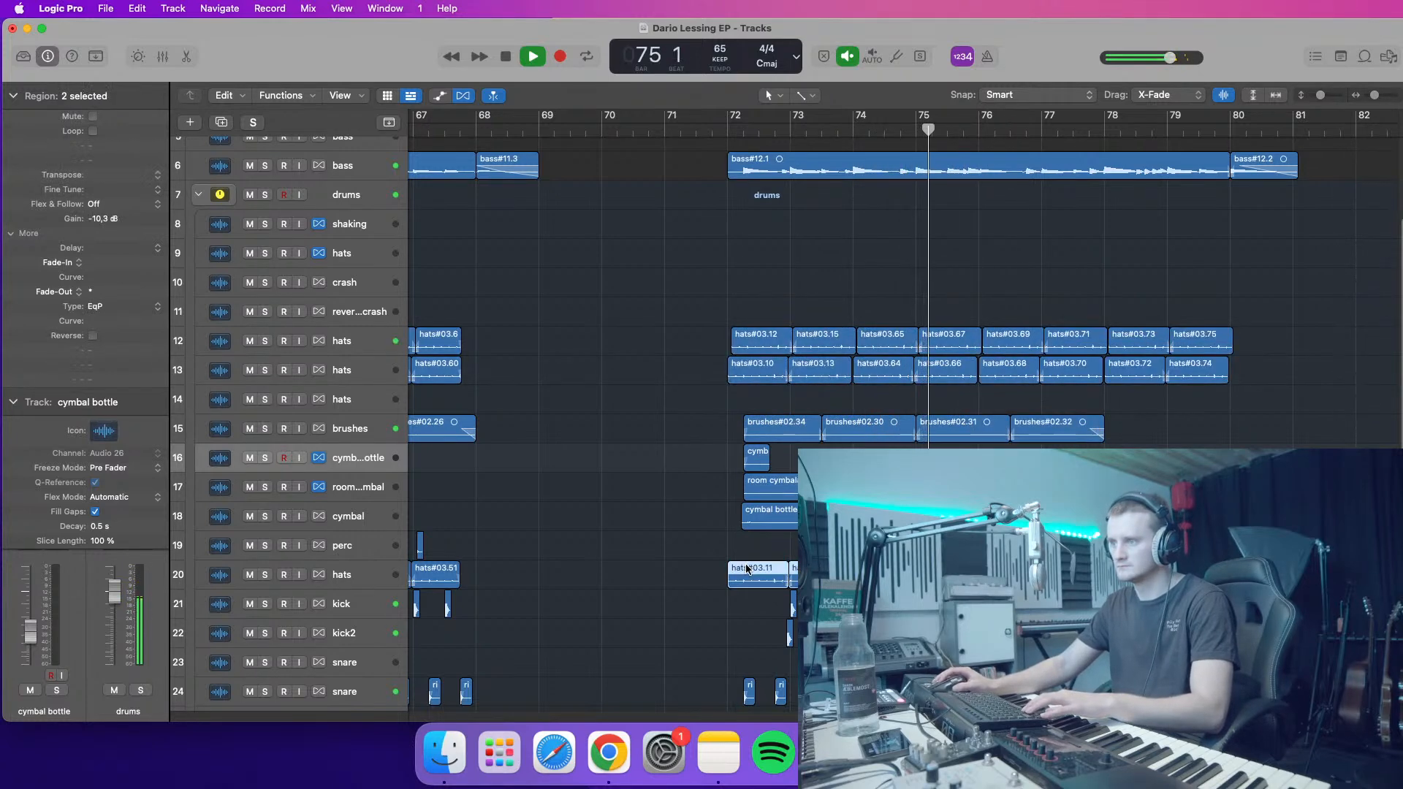
shift+click(782, 581)
drag(782, 581, 1012, 581)
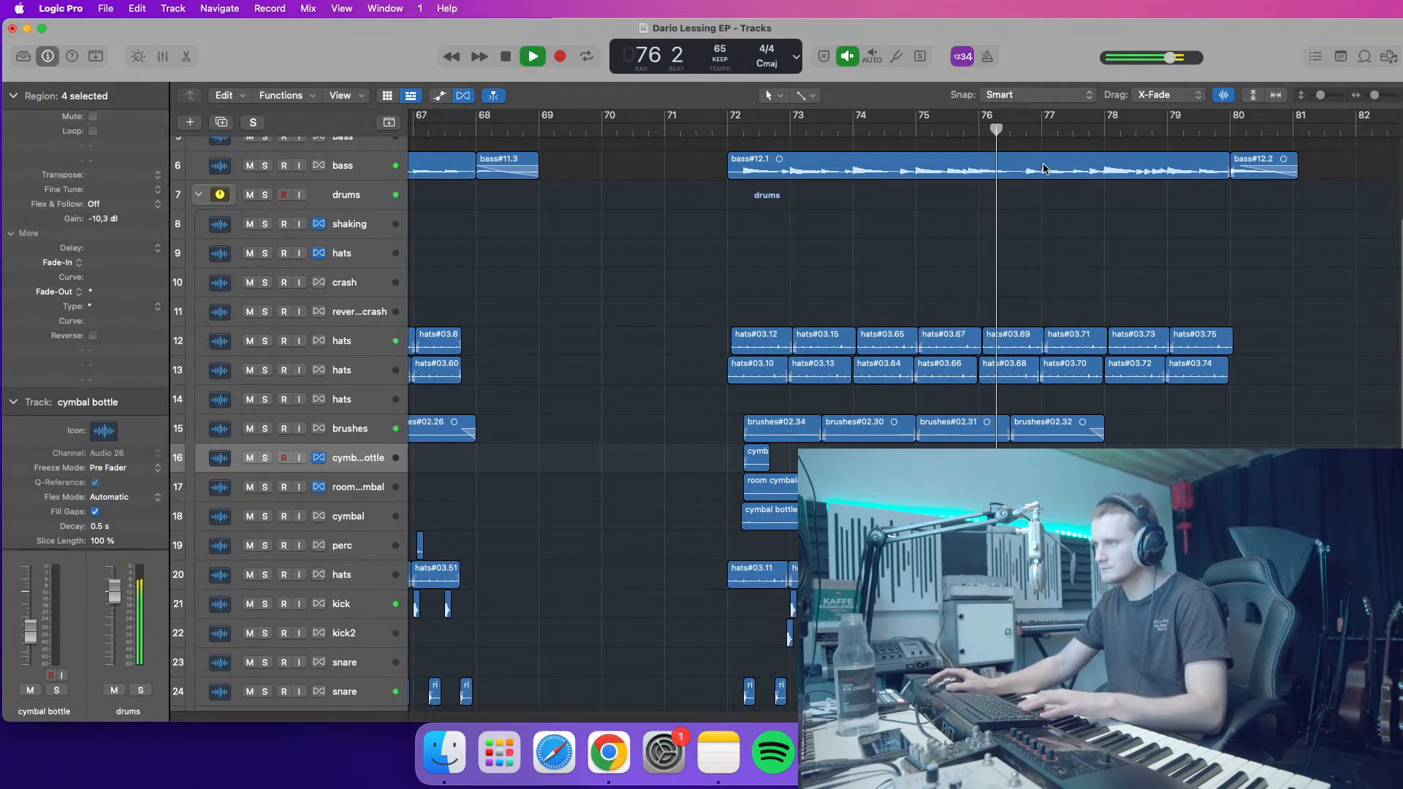
- Copy the last two brushes regions on track 15 to bar 78 and again to bar 81
drag(1144, 416, 809, 433)
click(1153, 404)
drag(1153, 403, 932, 441)
drag(937, 432, 1124, 428)
mouse_move(1321, 95)
mouse_down()
mouse_move(1373, 95)
mouse_move(1321, 111)
mouse_up()
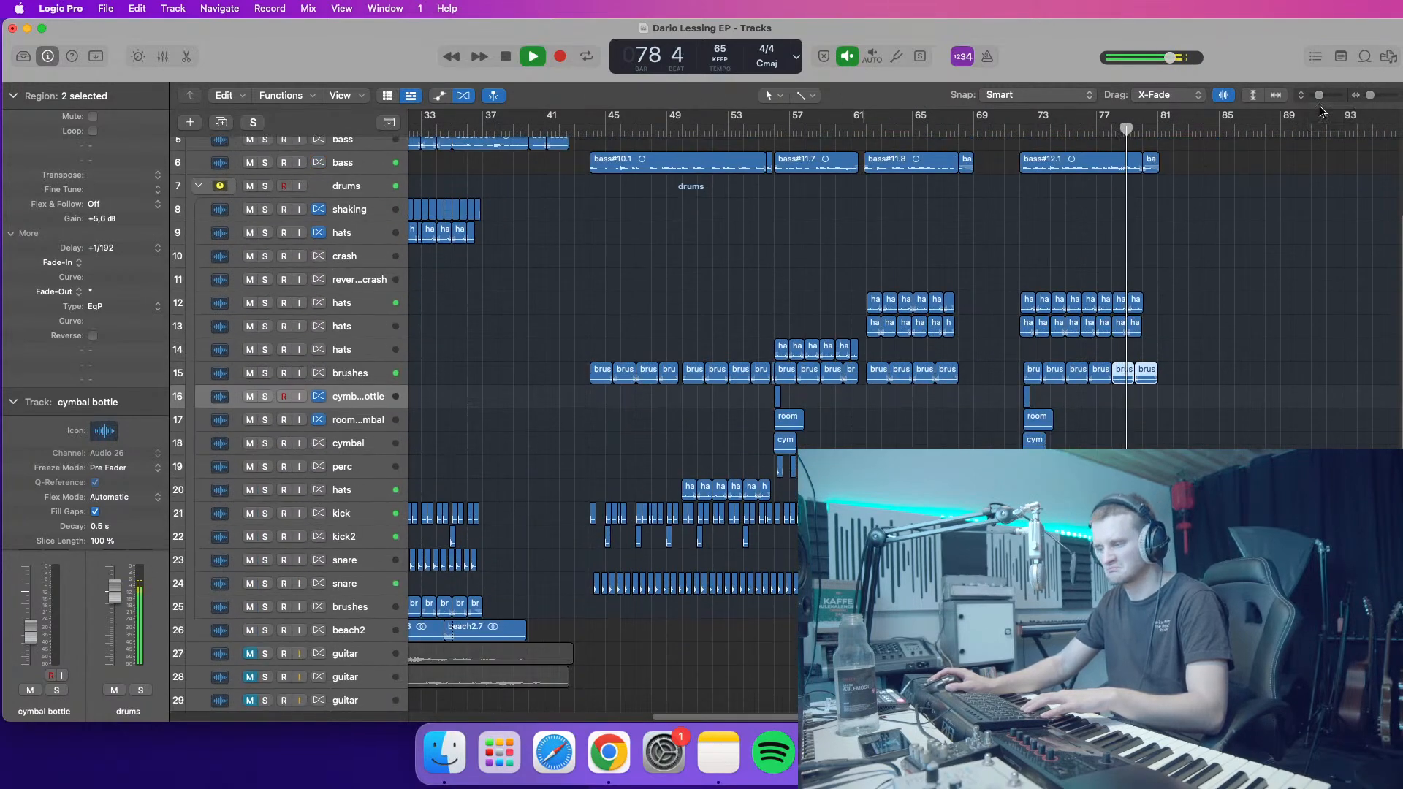
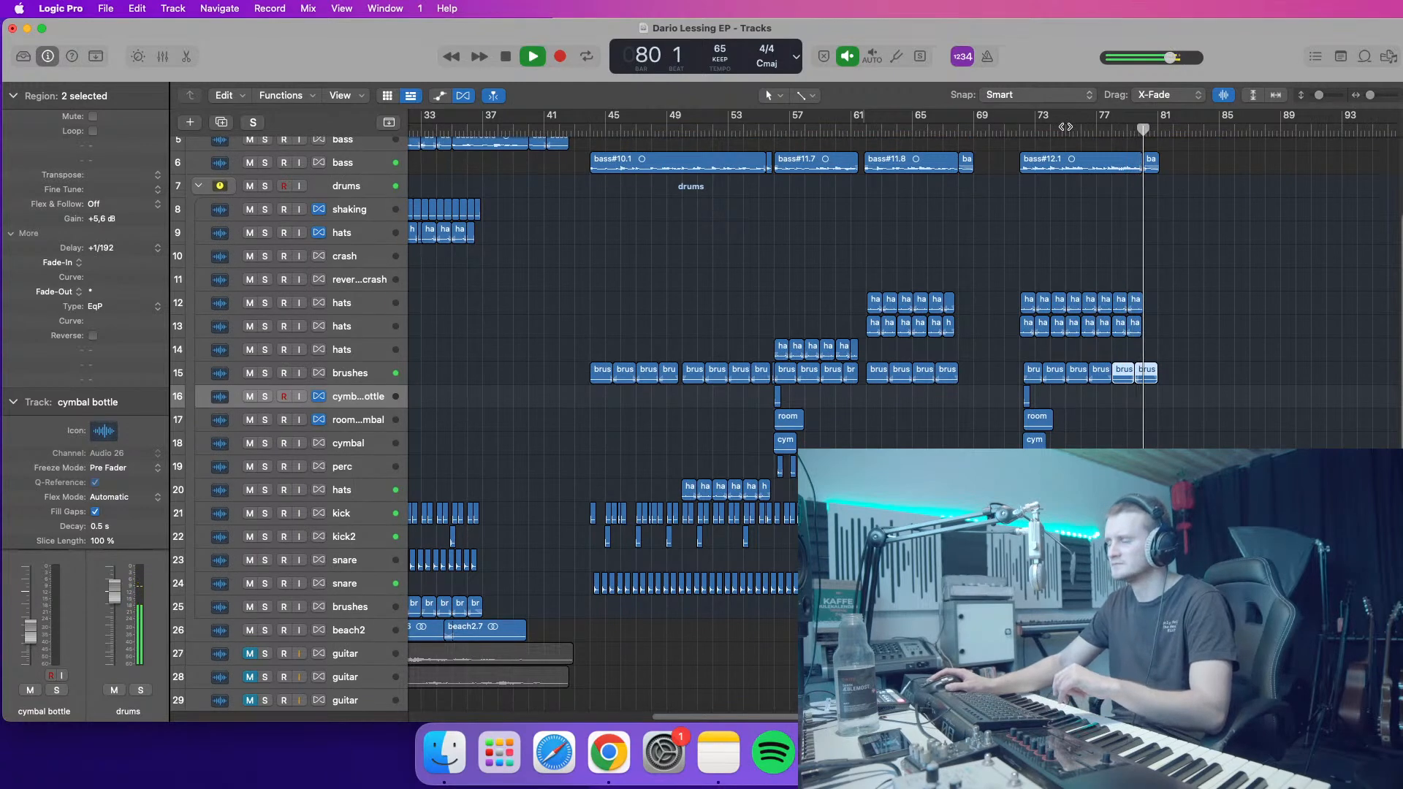
click(1223, 366)
drag(1371, 95, 1375, 97)
click(1134, 385)
shift+click(1042, 374)
drag(1043, 375, 1236, 380)
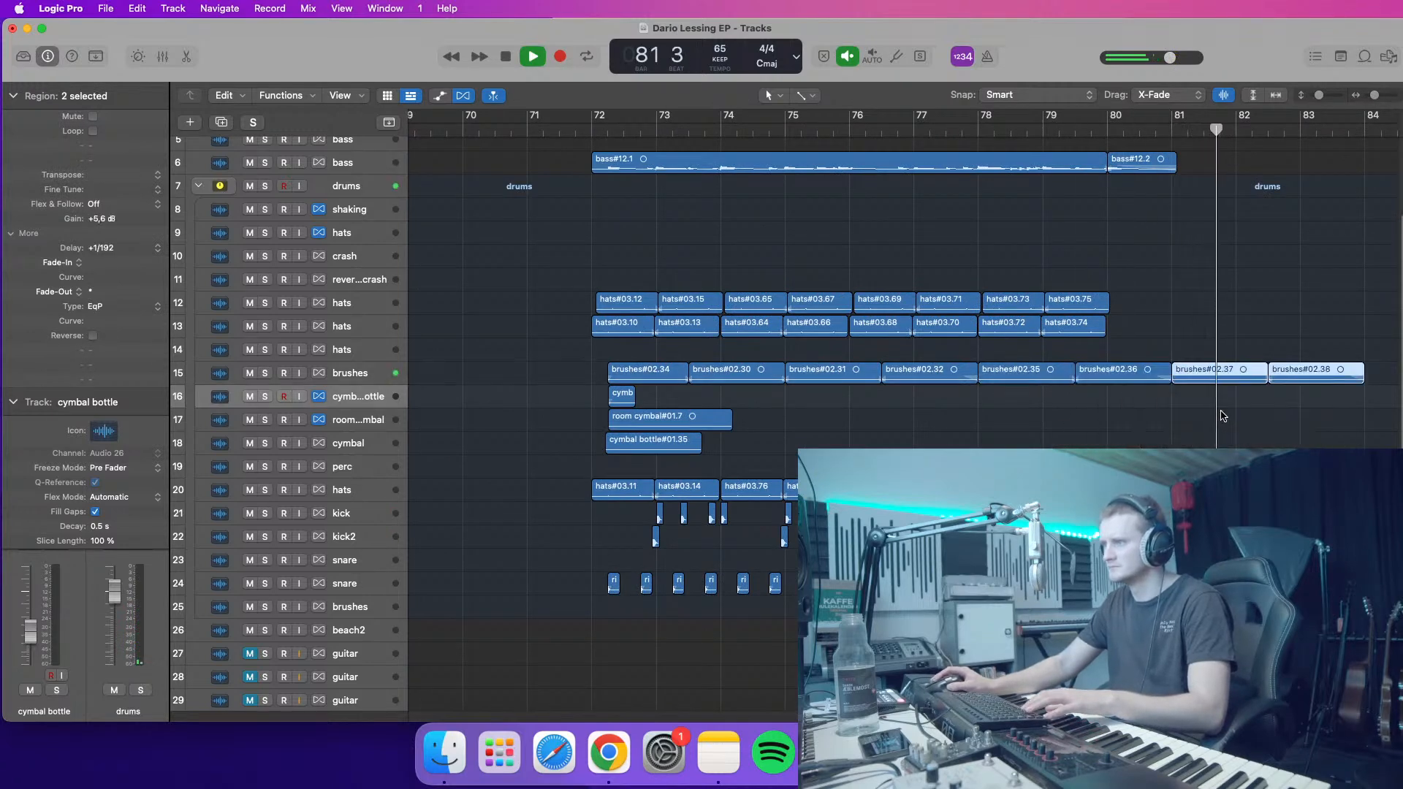
- Delete the second brushes region of each pair on track 15, at about bars 76, 79 and 82
click(1158, 385)
key(BackSpace)
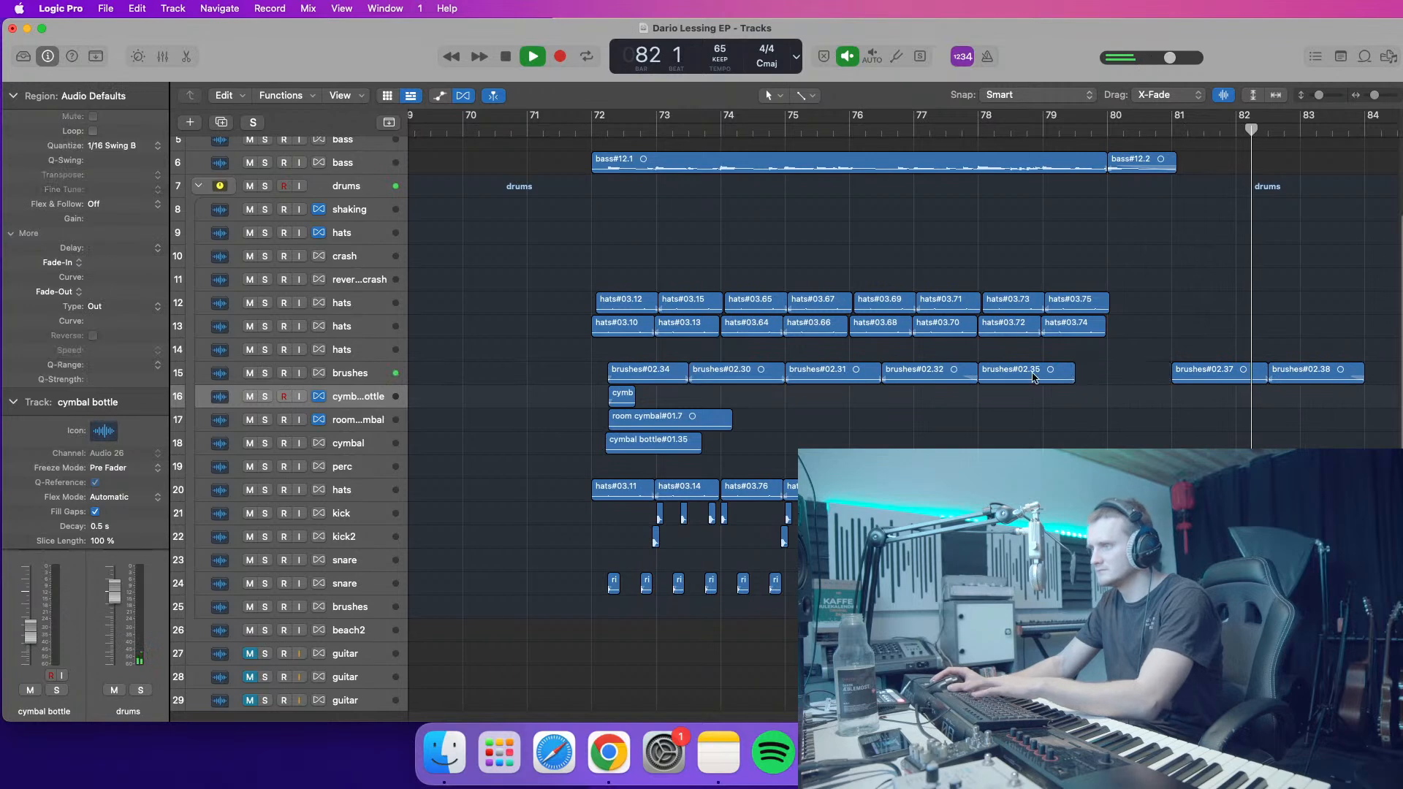
click(944, 379)
key(BackSpace)
key(space)
click(1335, 378)
key(BackSpace)
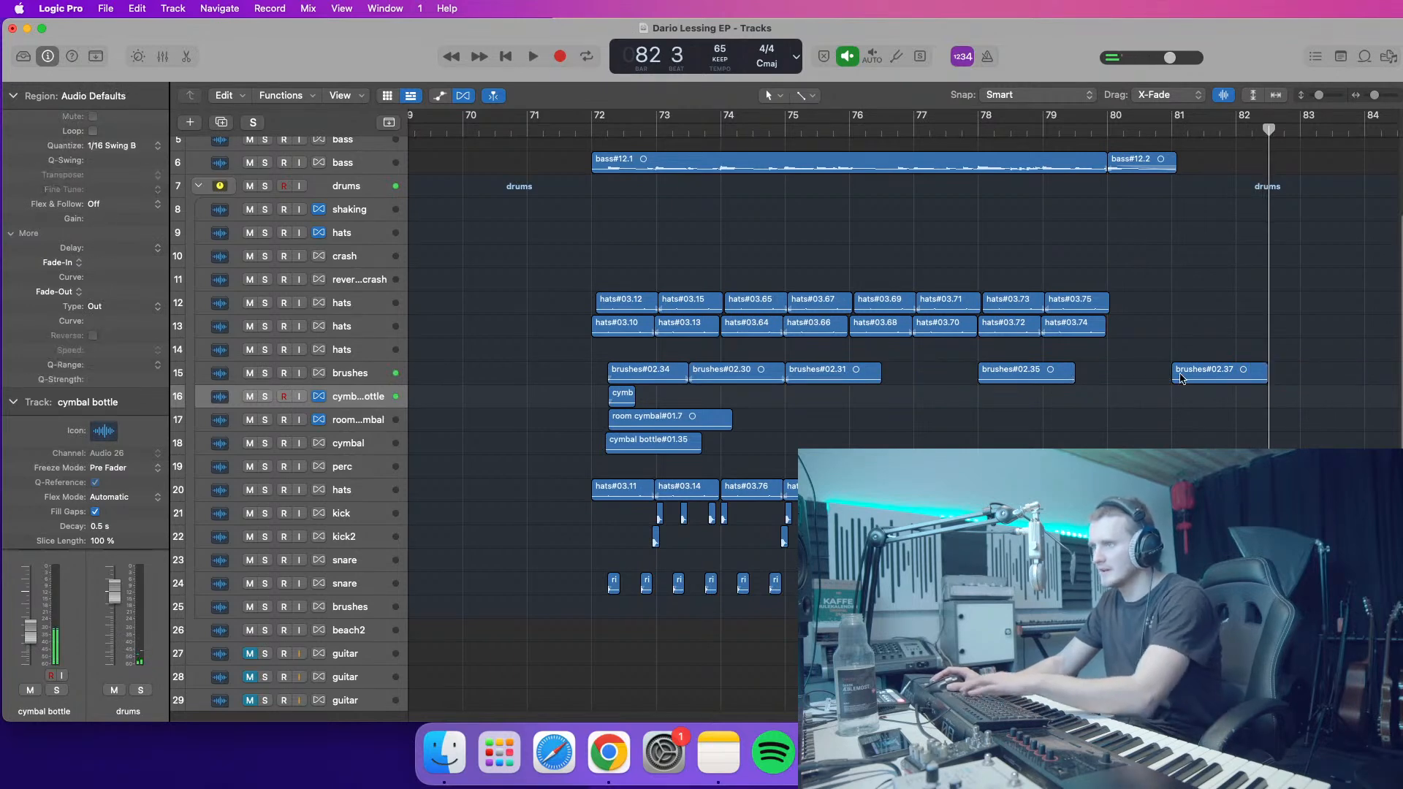
- Move the brushes region at bar 78 back to close the gap after the third one, and delete the stray region before bar 81
click(1235, 376)
shift+click(1014, 379)
drag(1014, 379, 918, 383)
shift+click(918, 380)
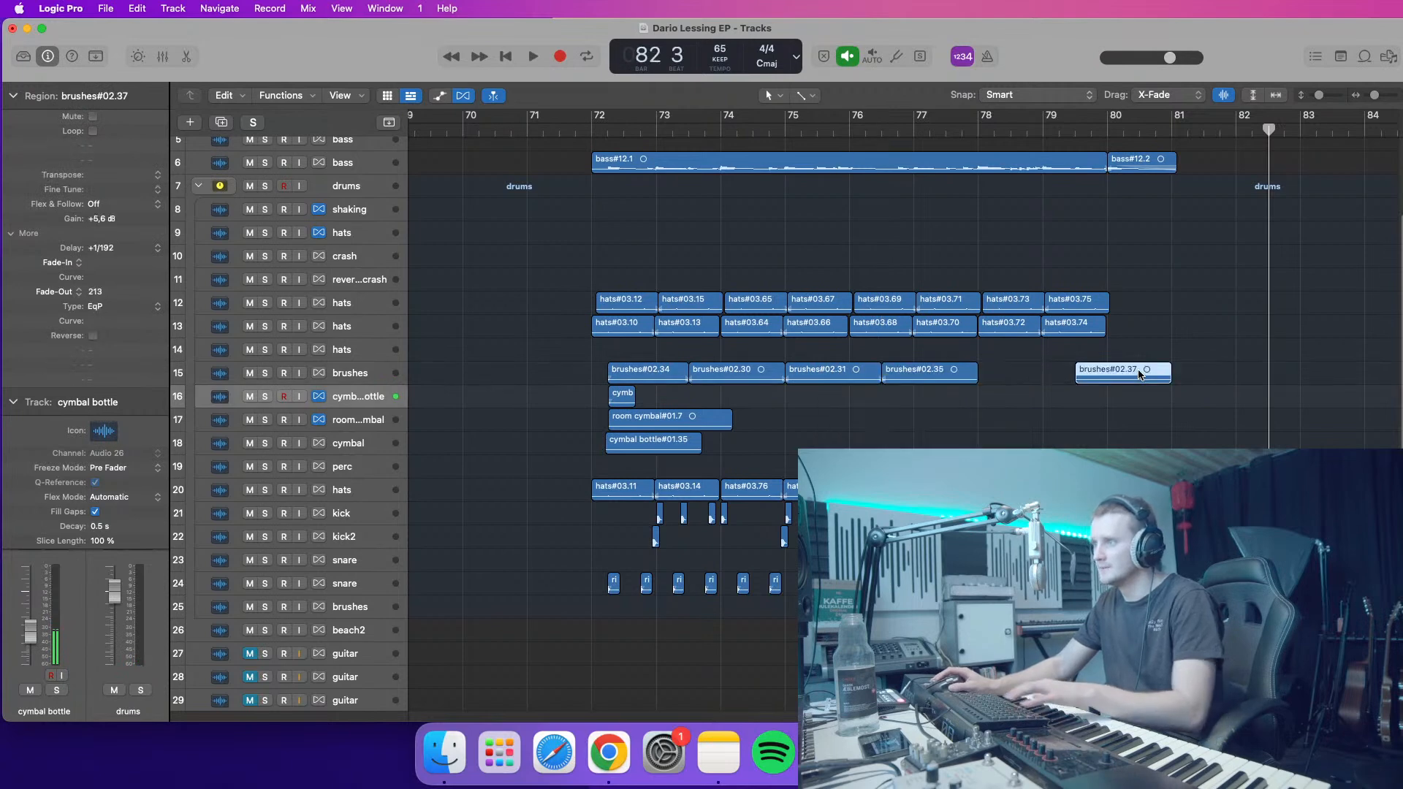
key(BackSpace)
- Check the brushes join at bar 76 and copy three brushes regions on track 15 to continue from bar 78 past bar 82
click(850, 130)
key(space)
key(space)
drag(1011, 382, 854, 383)
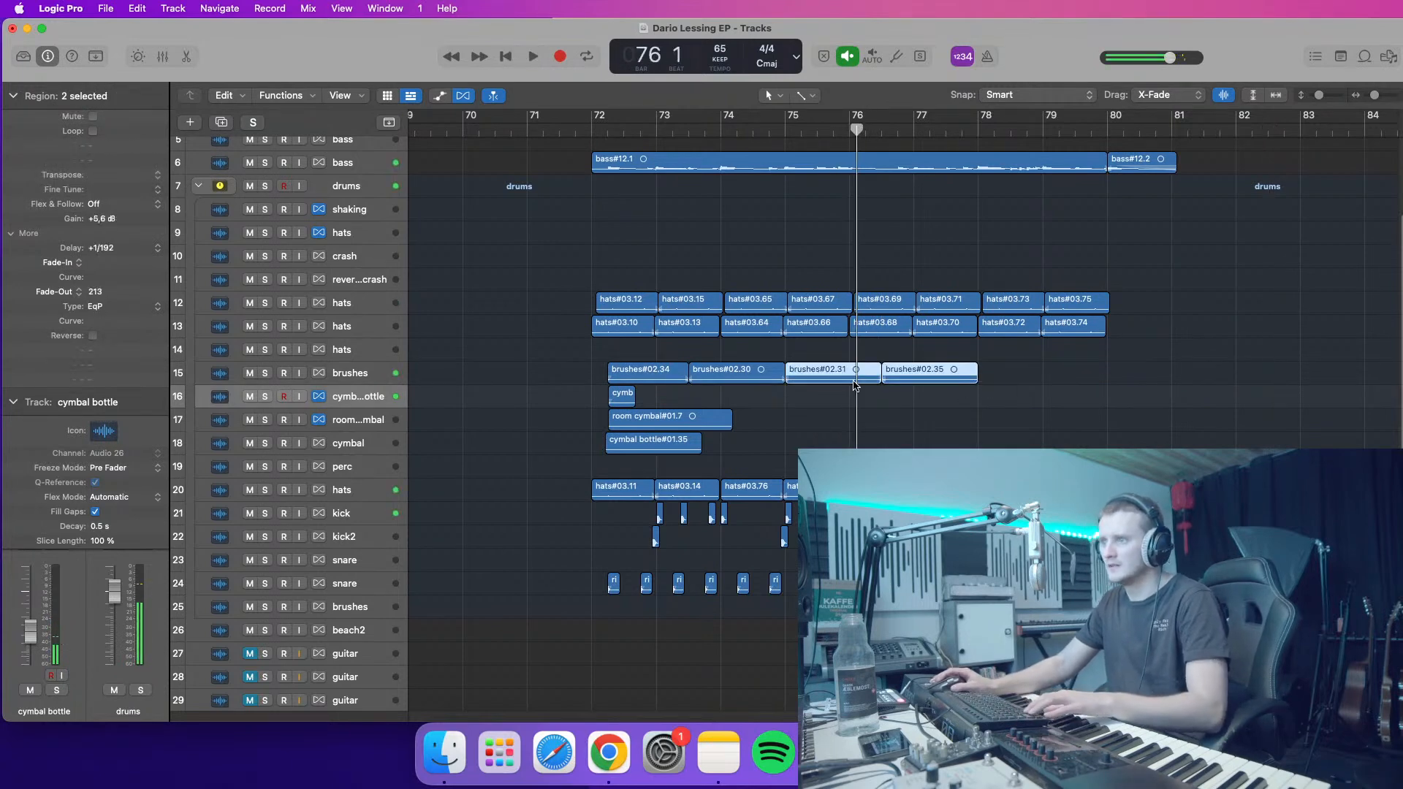
mouse_move(1002, 374)
mouse_down()
mouse_move(750, 379)
mouse_move(1036, 371)
mouse_up()
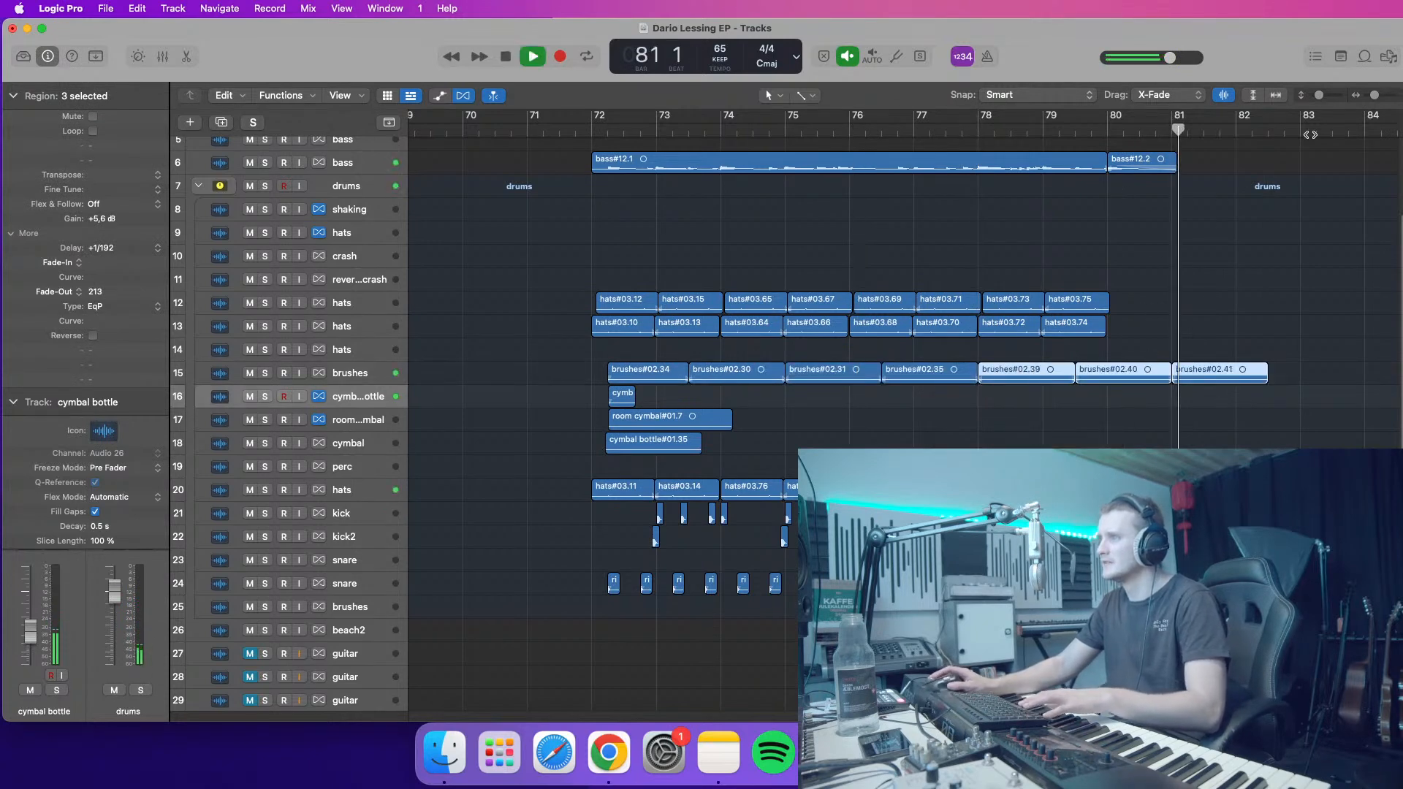
mouse_move(1369, 98)
mouse_down()
mouse_move(1322, 113)
mouse_move(1375, 100)
mouse_up()
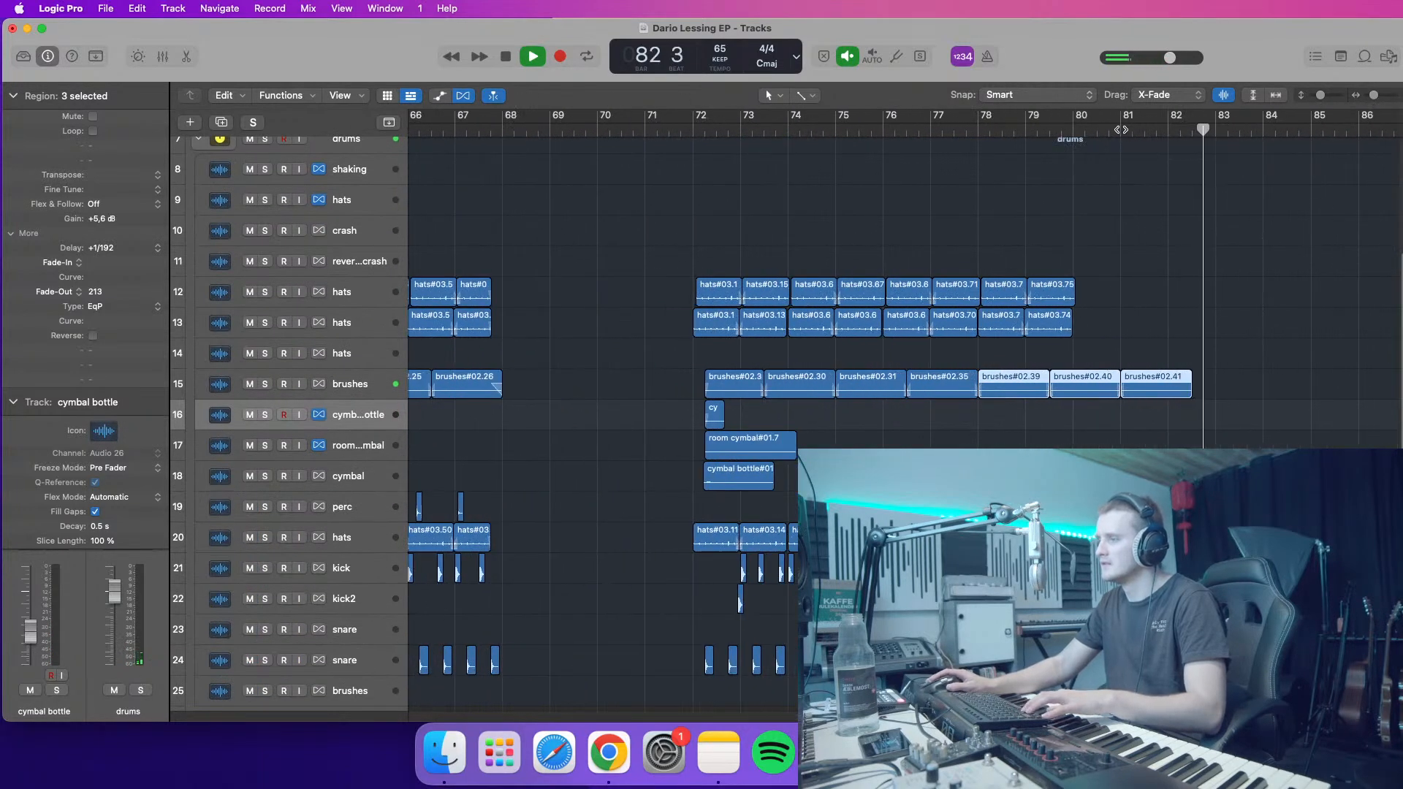
drag(1325, 98, 1329, 100)
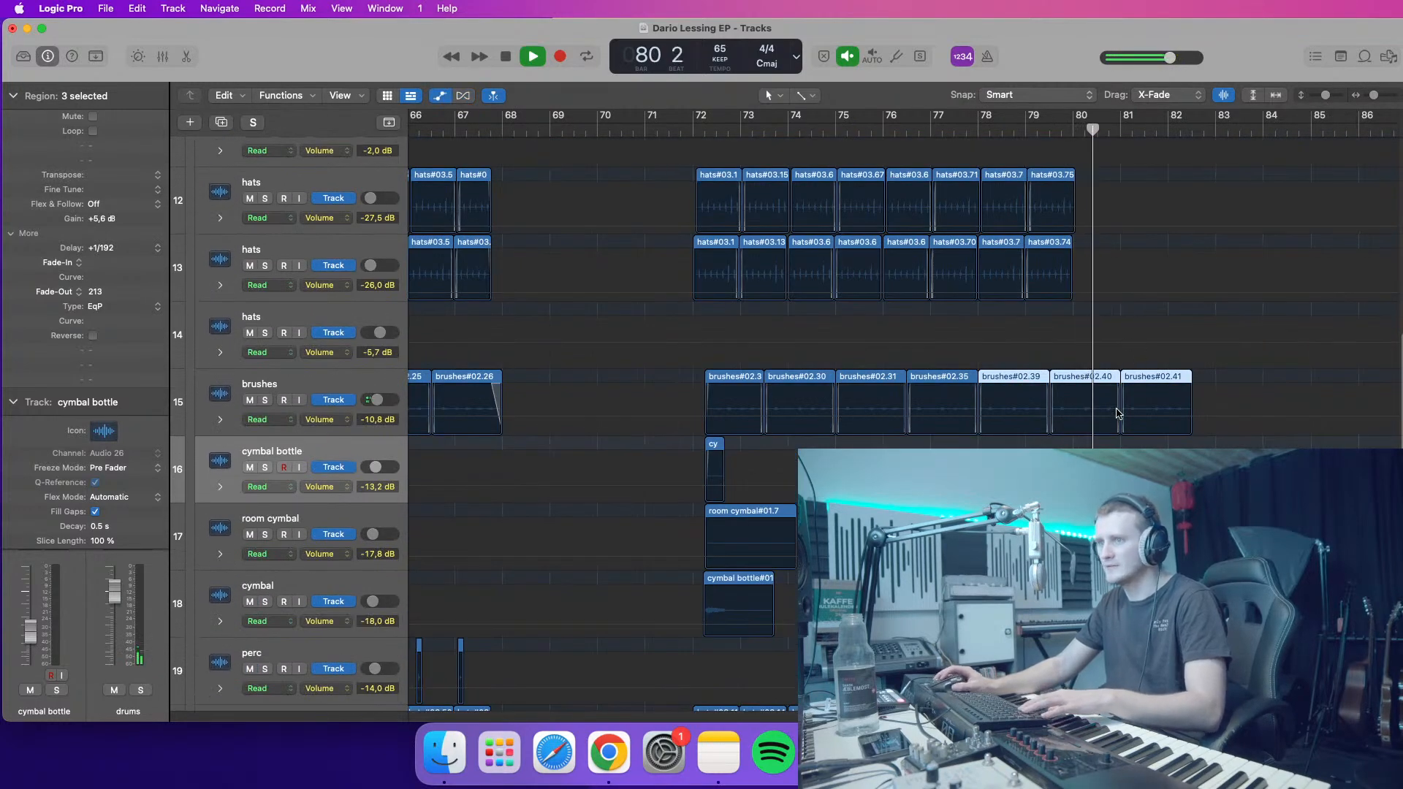
click(1114, 425)
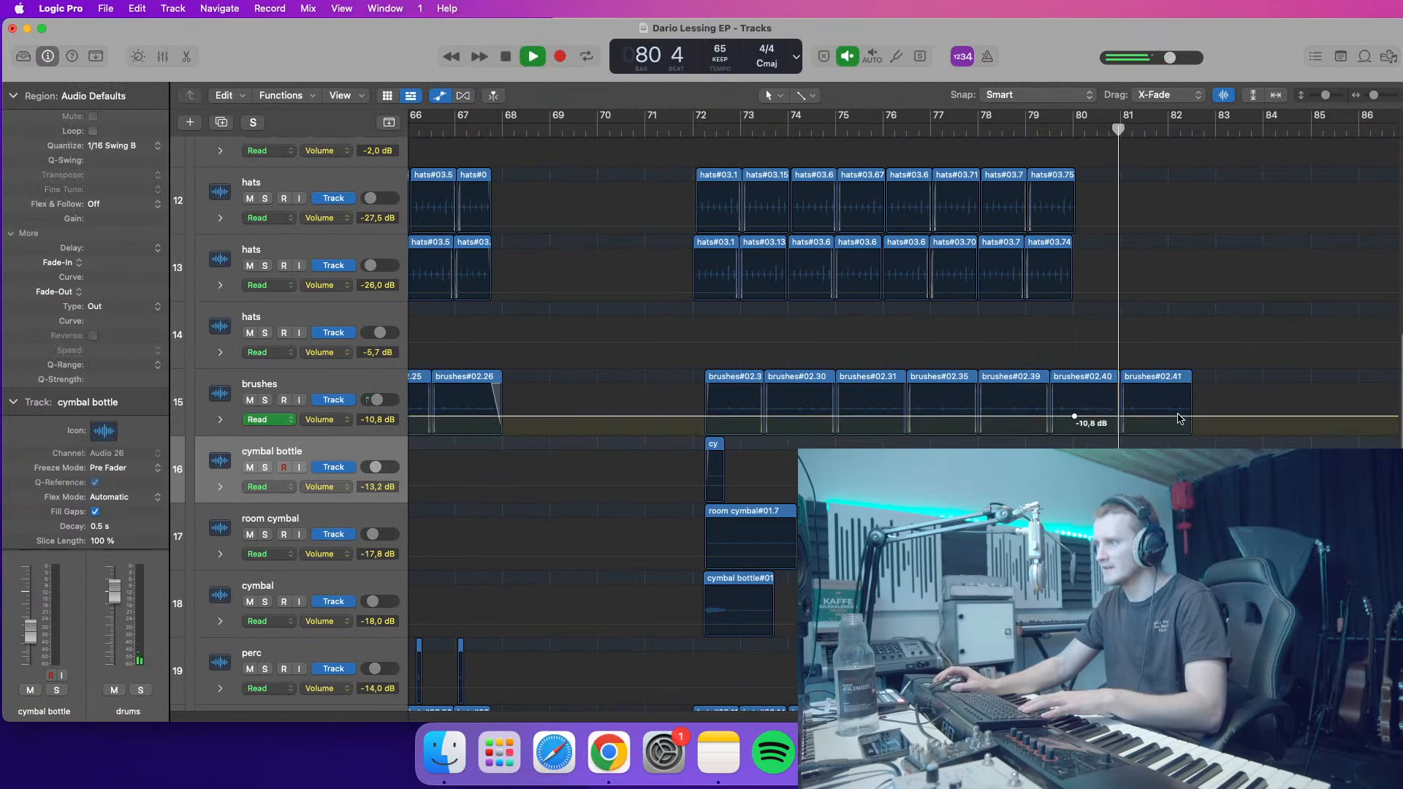
key(a)
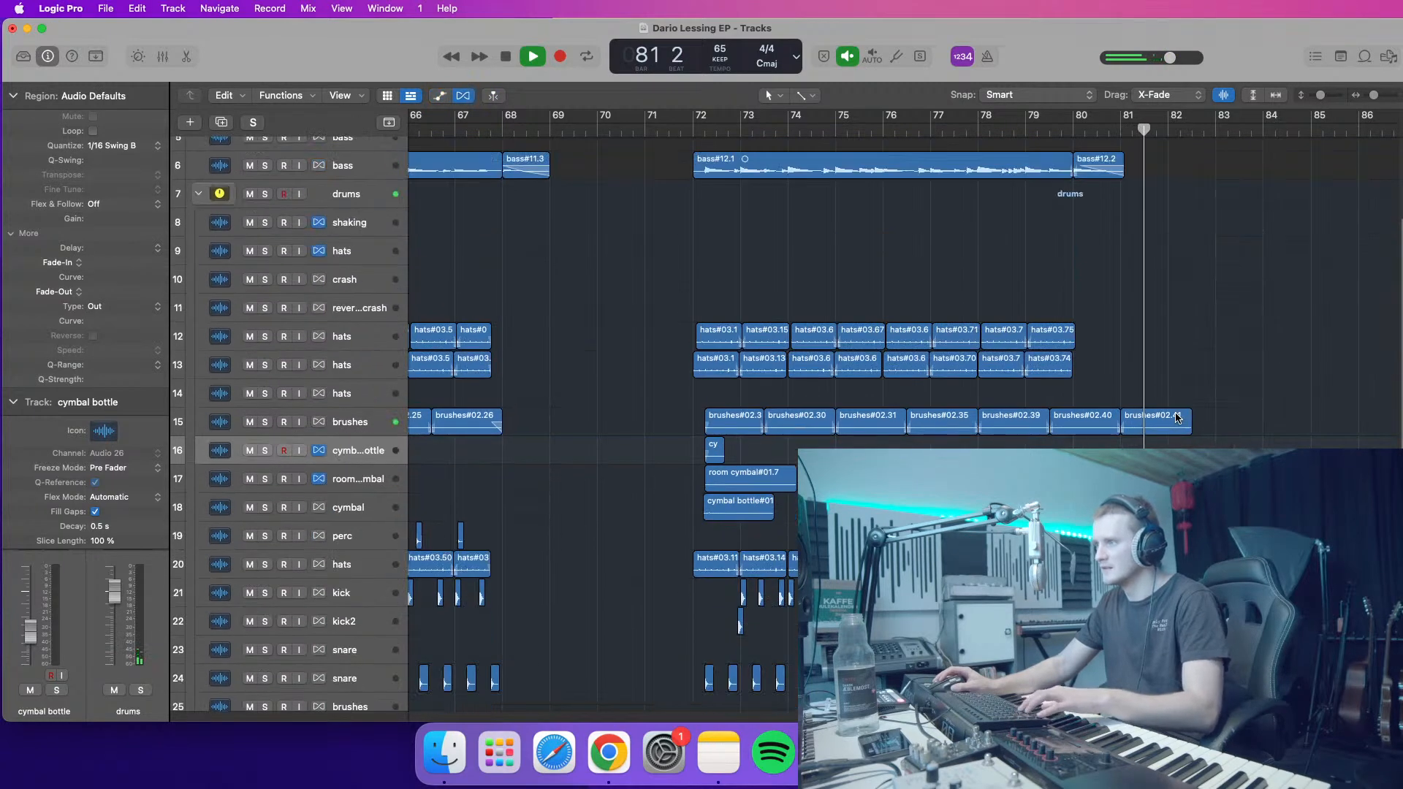
key(a)
key(super+f)
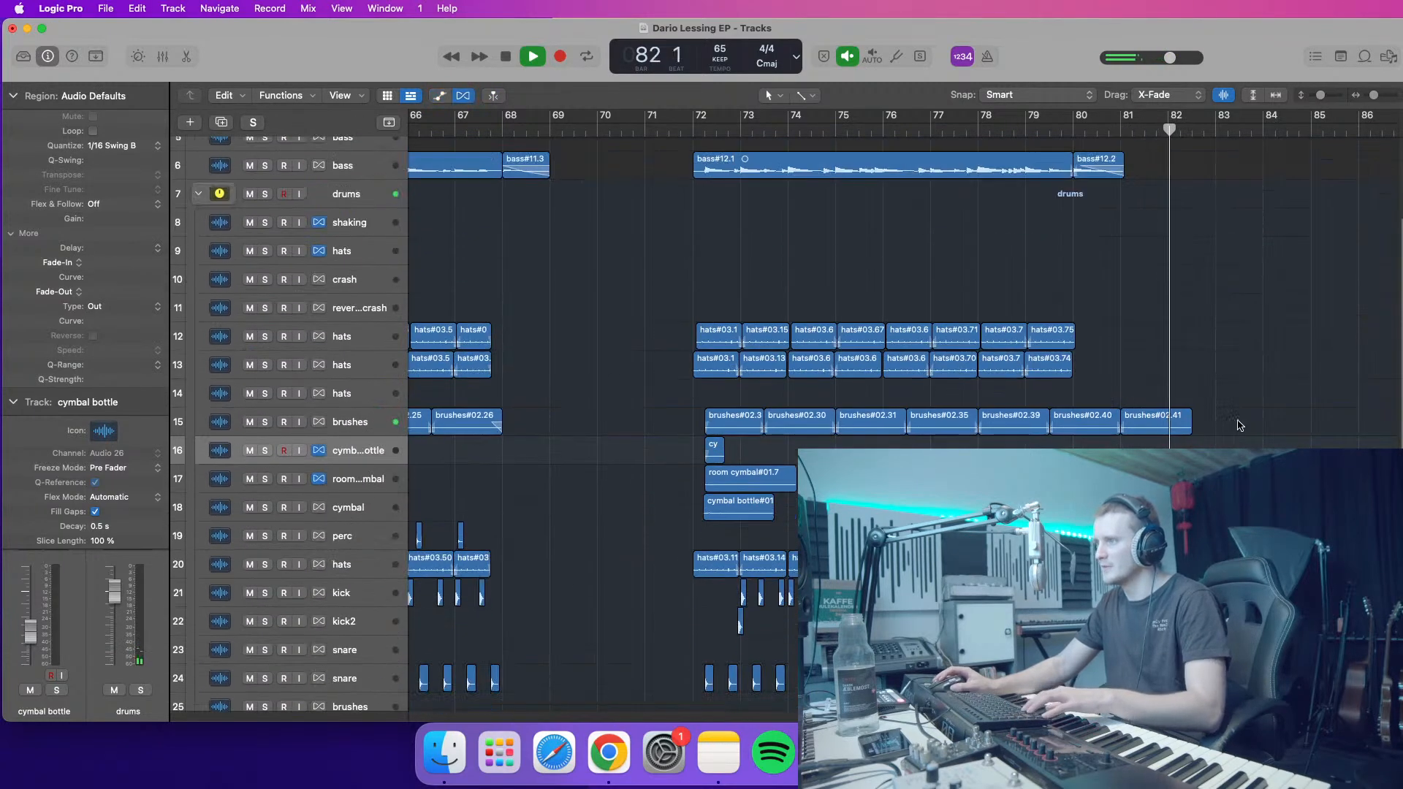
- Add a fade-out of 6184 to the last brushes region on track 15, starting at about bar 81
click(1330, 95)
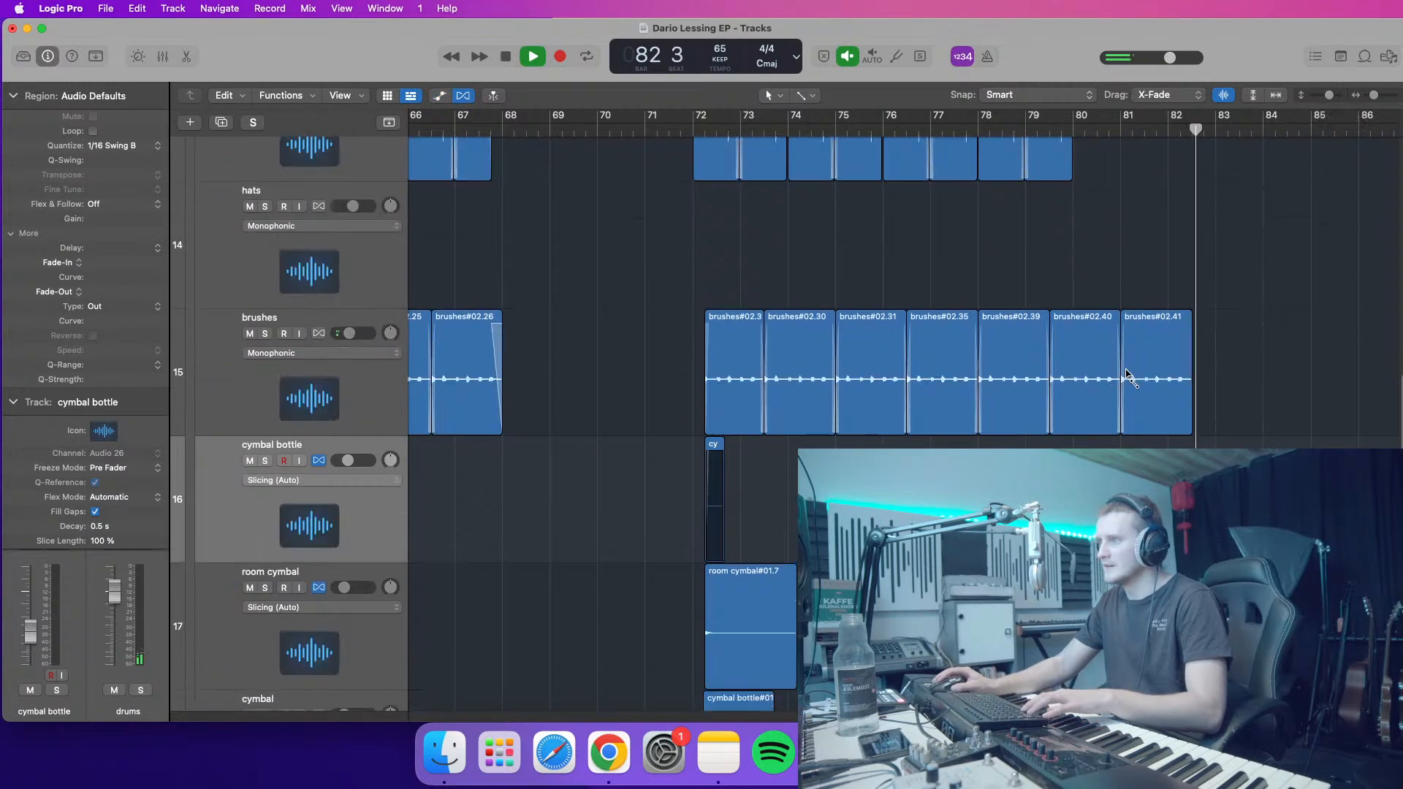
click(1162, 376)
drag(1187, 395, 1110, 357)
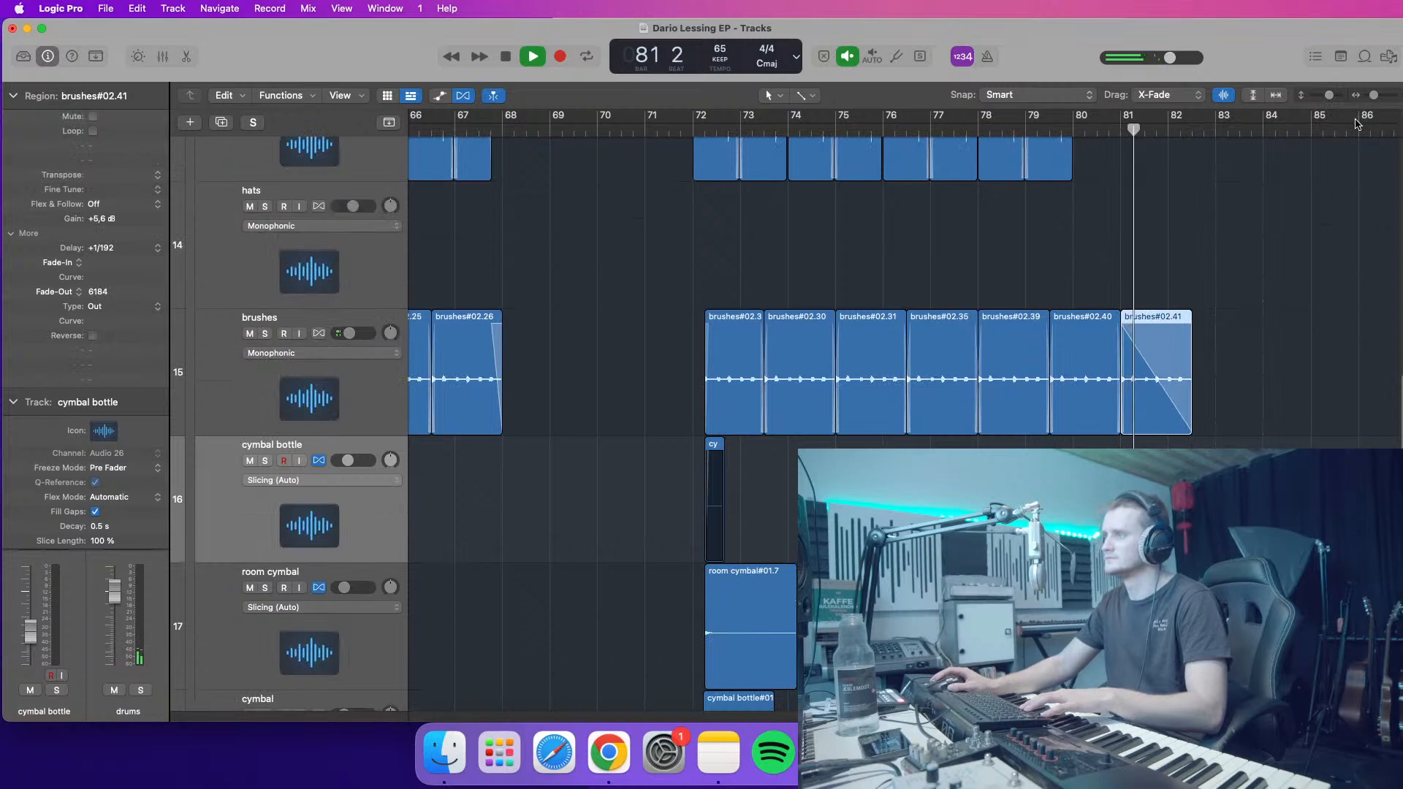
- Trim the end of the last brushes region to about bar 82 beat 2 and replay the ending from bar 81
drag(1330, 98, 1316, 96)
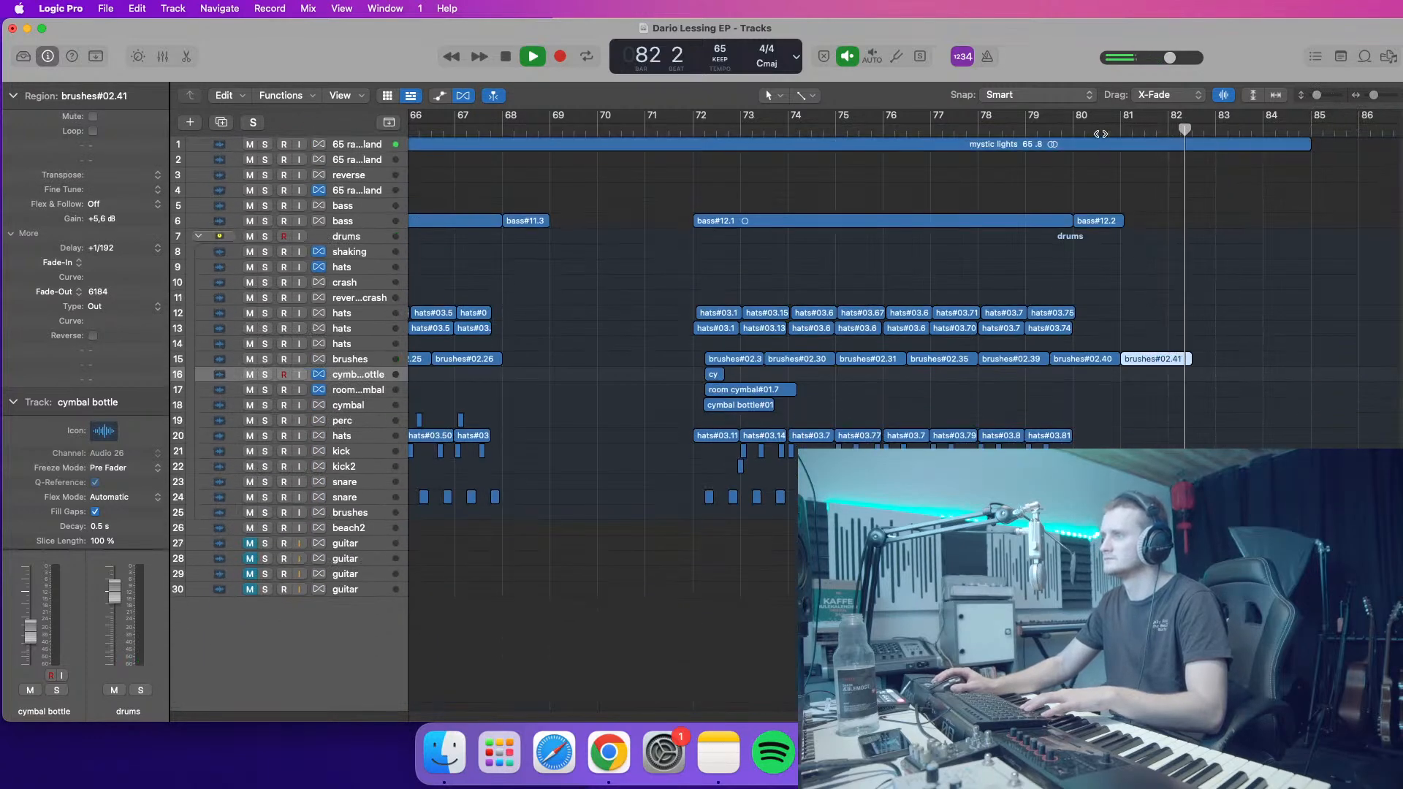
click(1324, 97)
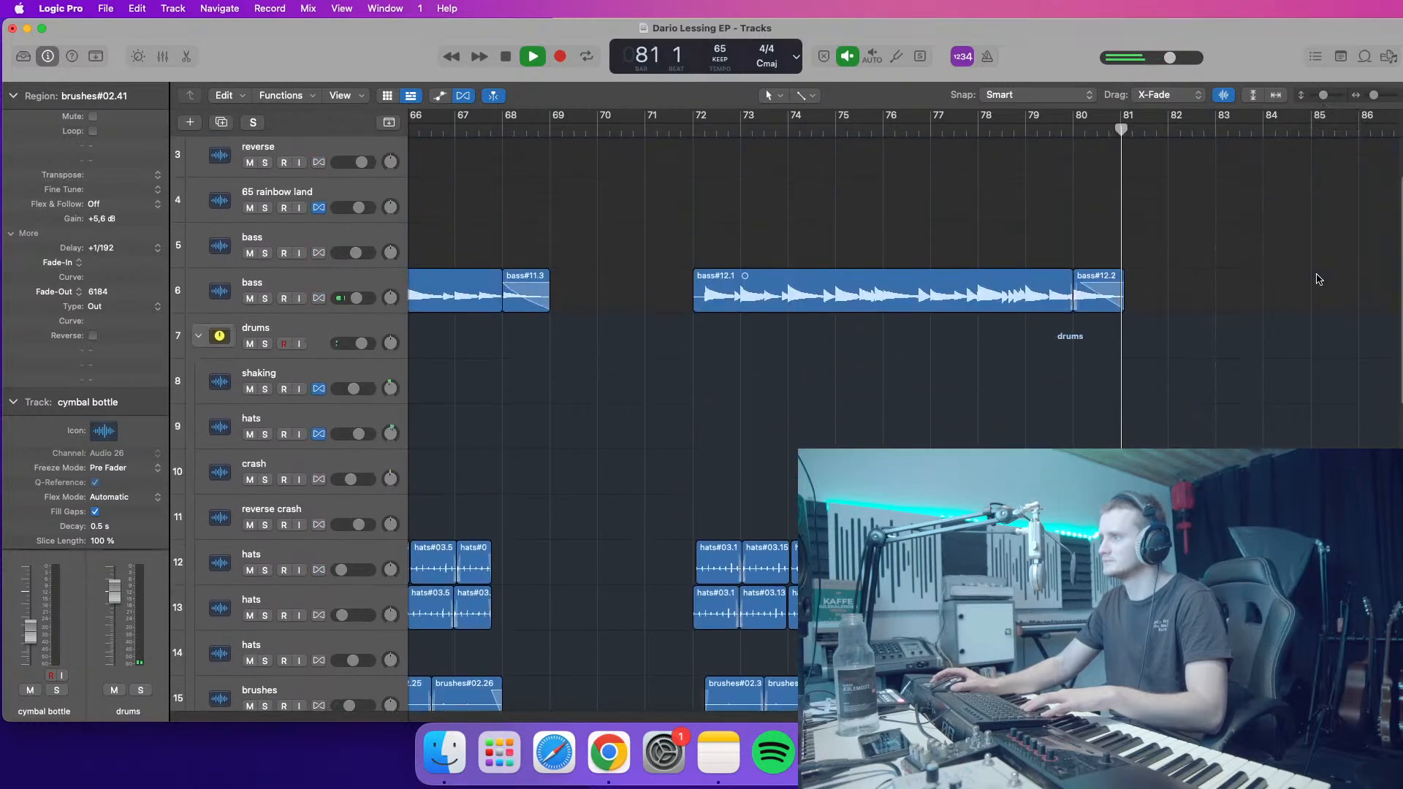
scroll(737, 656, right, 8)
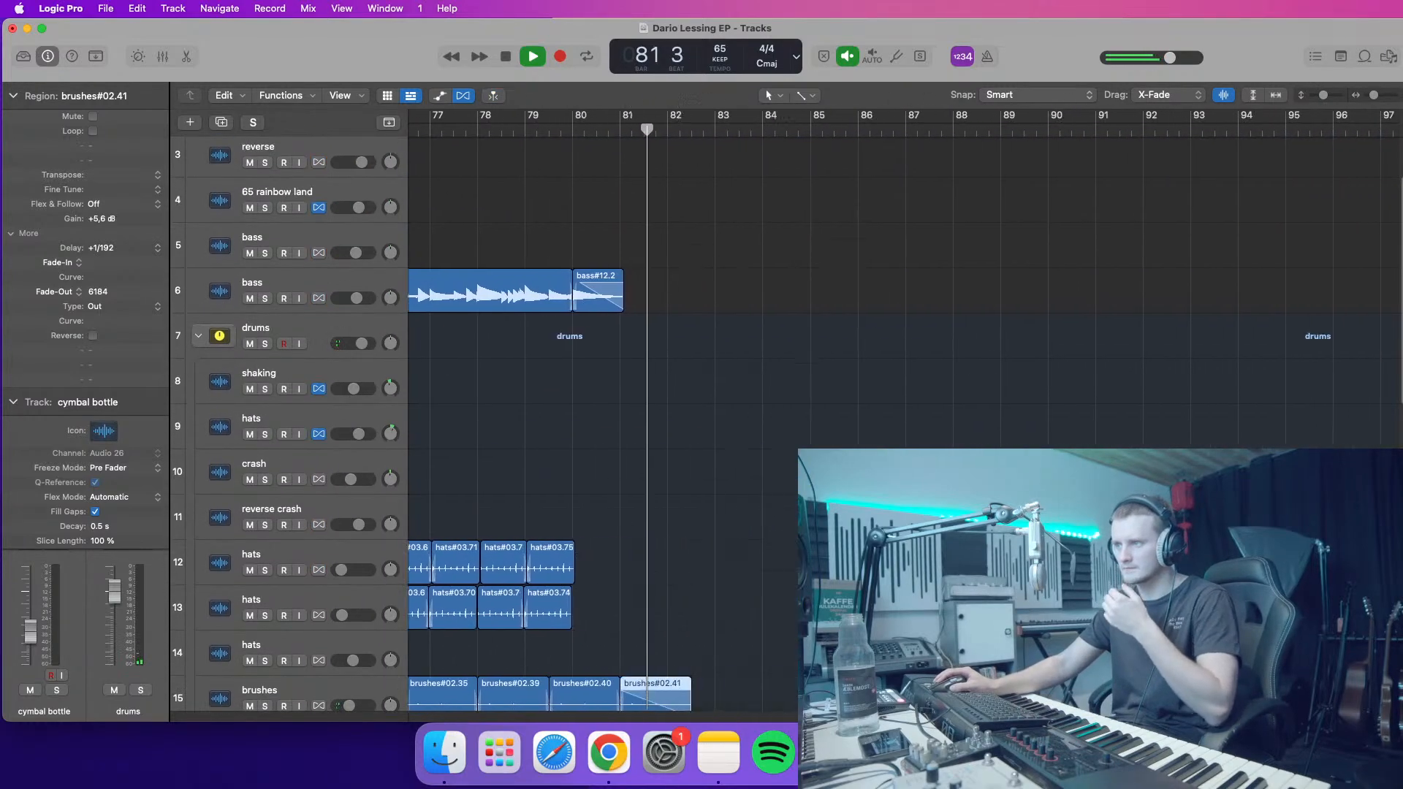
scroll(737, 655, up, 3)
scroll(737, 656, down, 4)
scroll(736, 656, down, 3)
key(space)
drag(676, 546, 666, 548)
click(619, 157)
click(615, 134)
key(space)
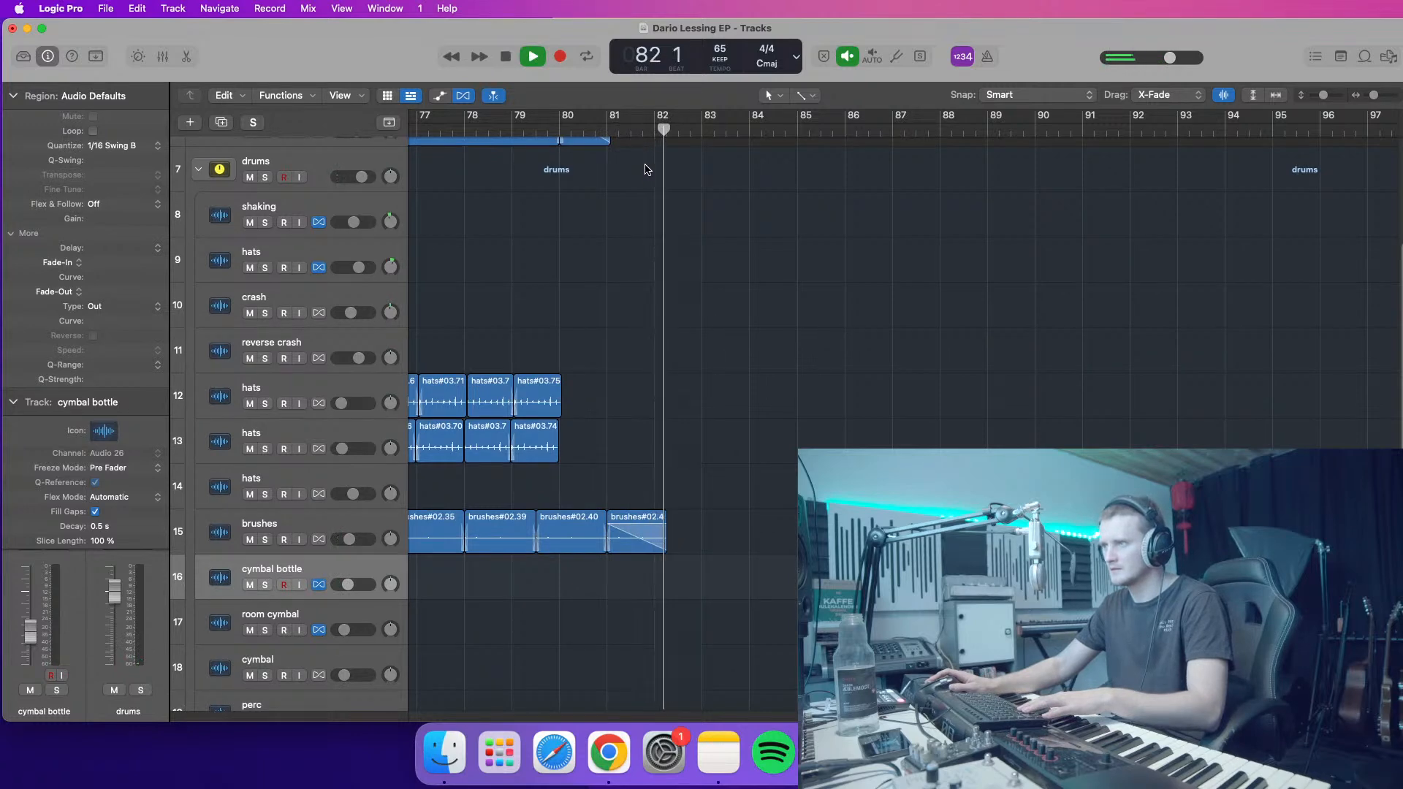
key(space)
- Replay the entry at bar 72, comparing it with the cymbal track 18 muted and unmuted
drag(1324, 95, 1308, 112)
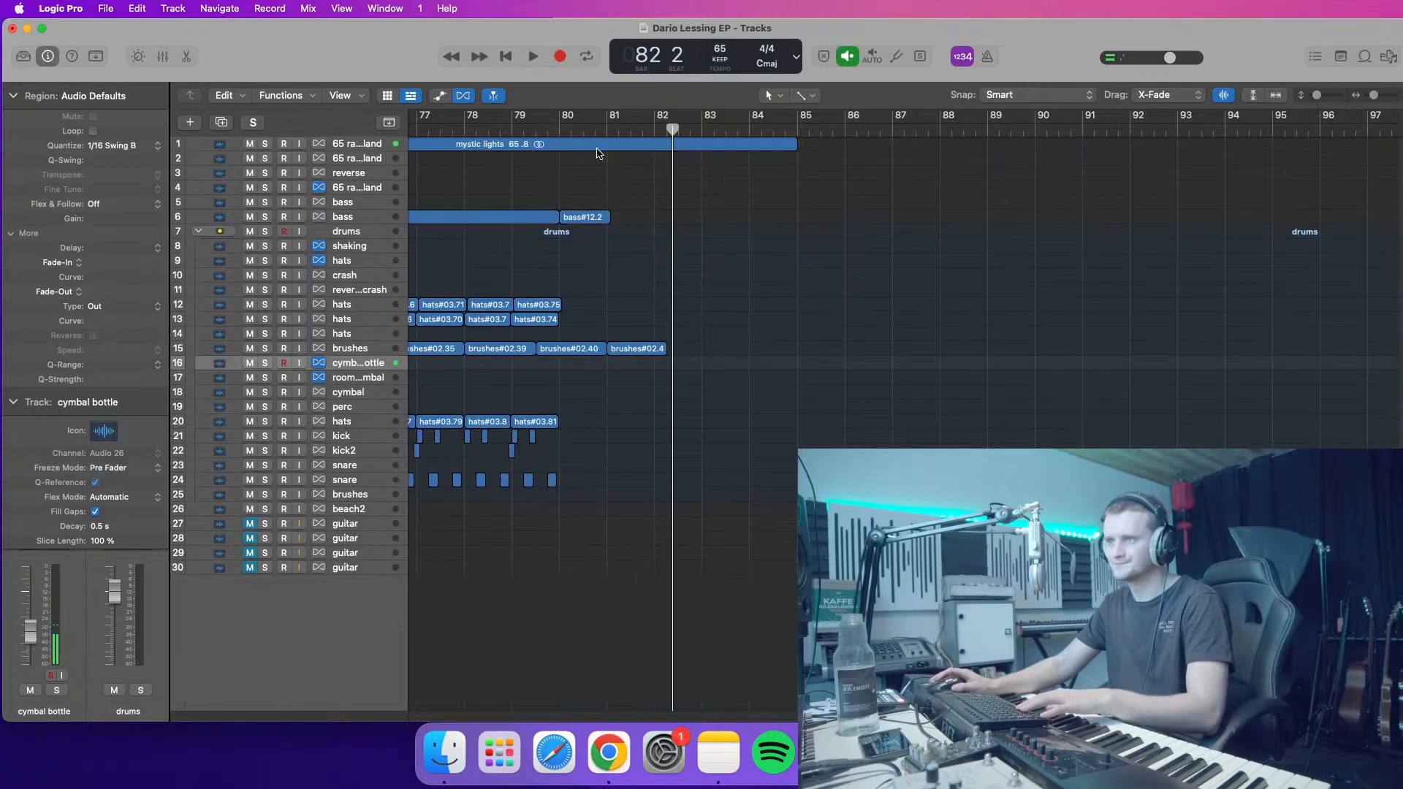
scroll(1086, 287, left, 8)
click(575, 130)
key(space)
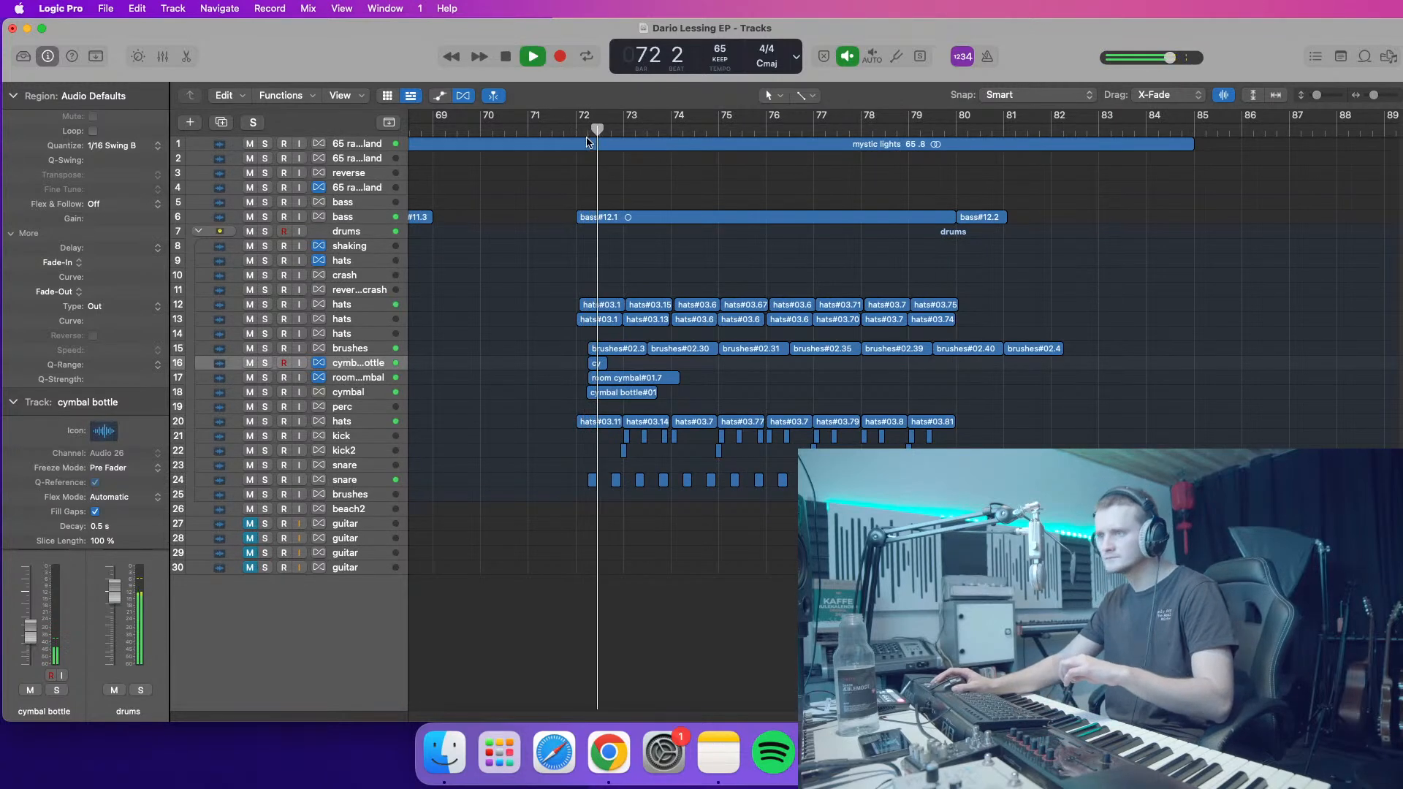
click(575, 131)
click(250, 393)
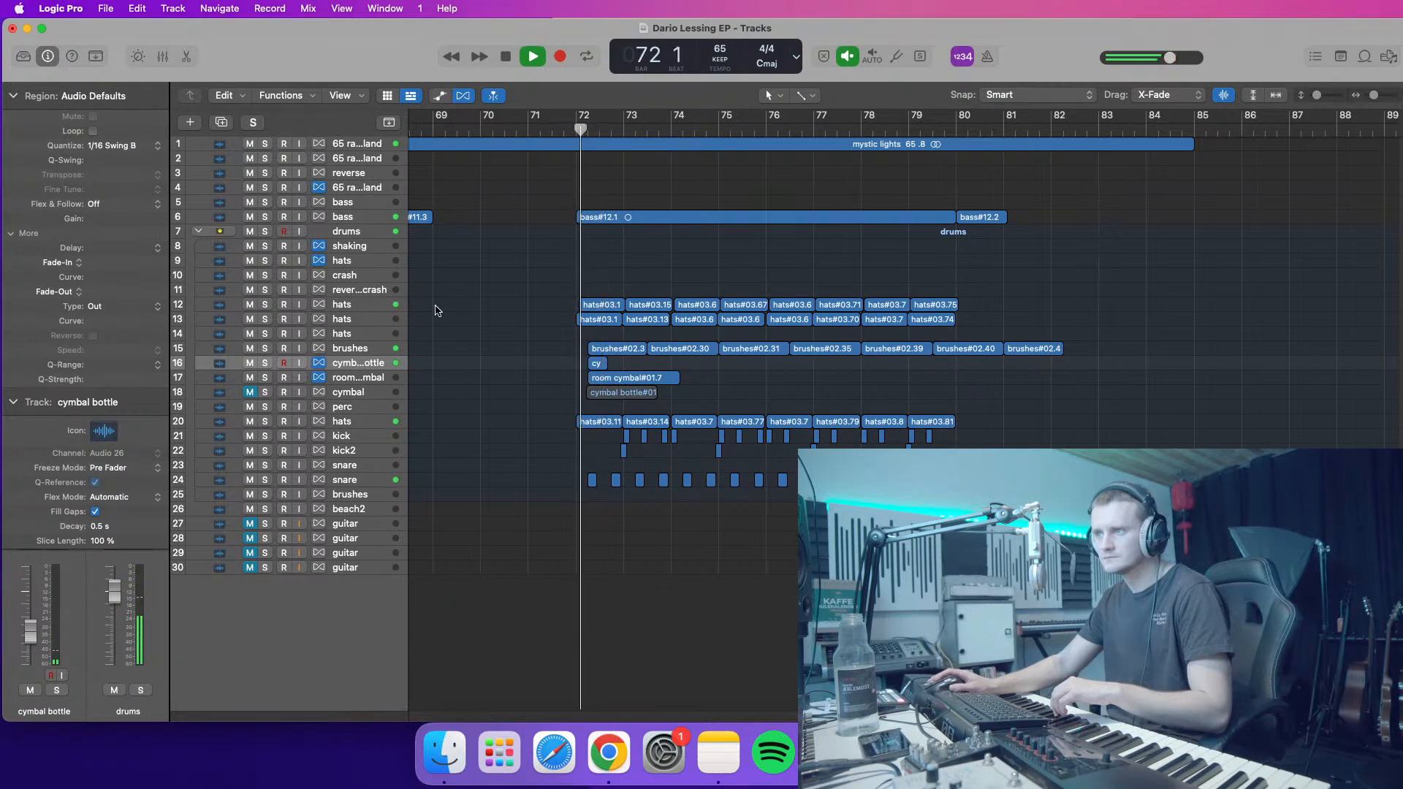
click(253, 394)
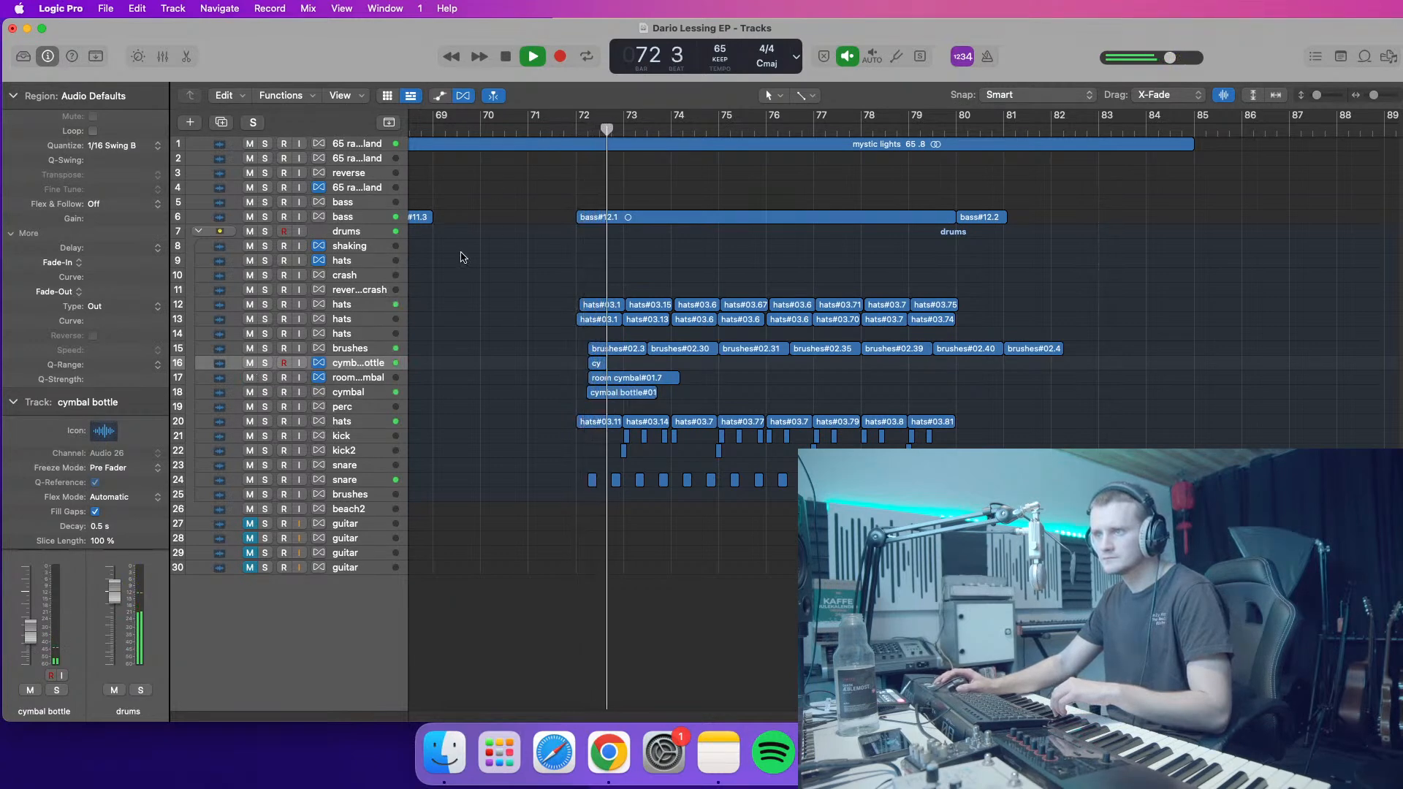
- Lower the volume of the cymbal track 18 to -19.5 dB and listen to the entry at bar 72
click(231, 393)
drag(30, 638, 29, 644)
drag(1374, 95, 1368, 95)
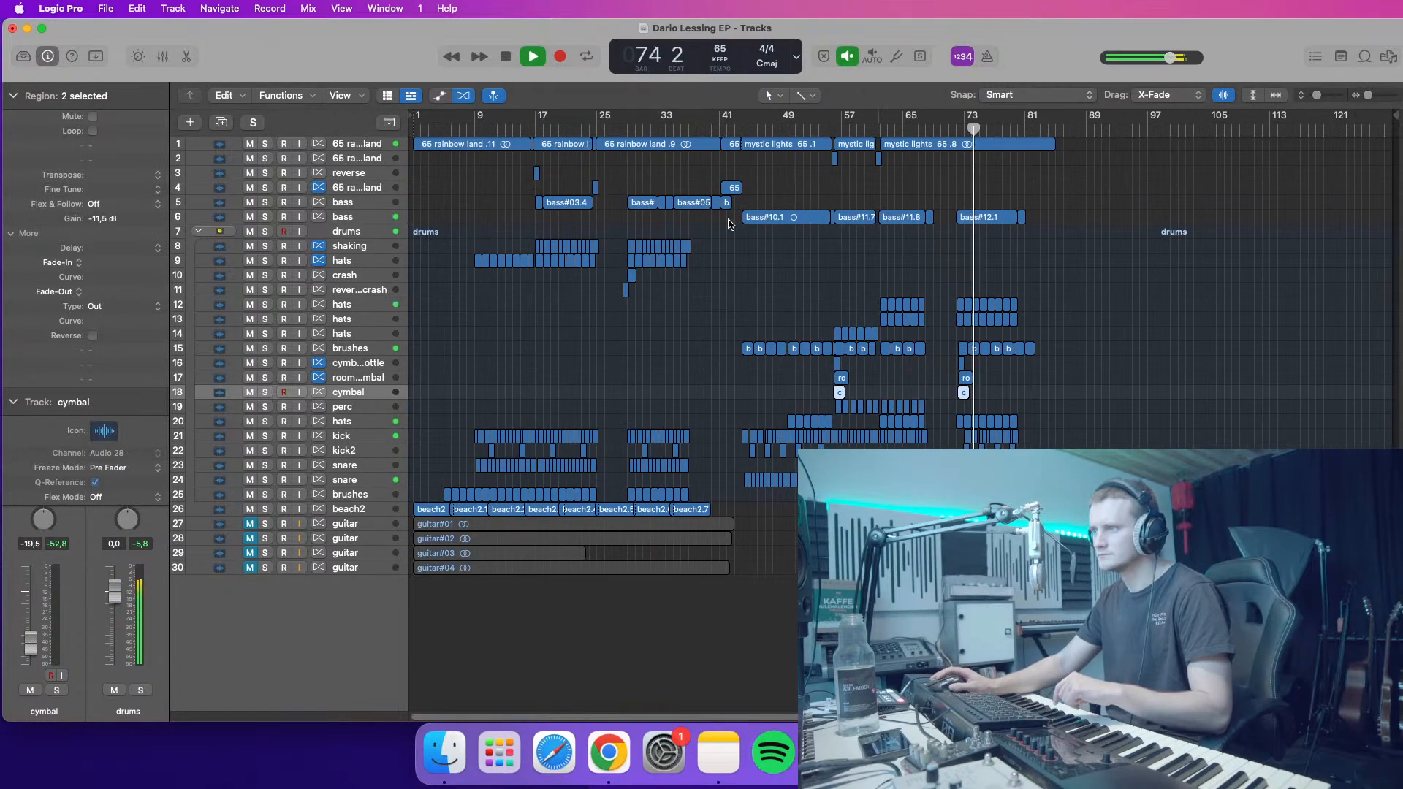
drag(1368, 95, 1322, 98)
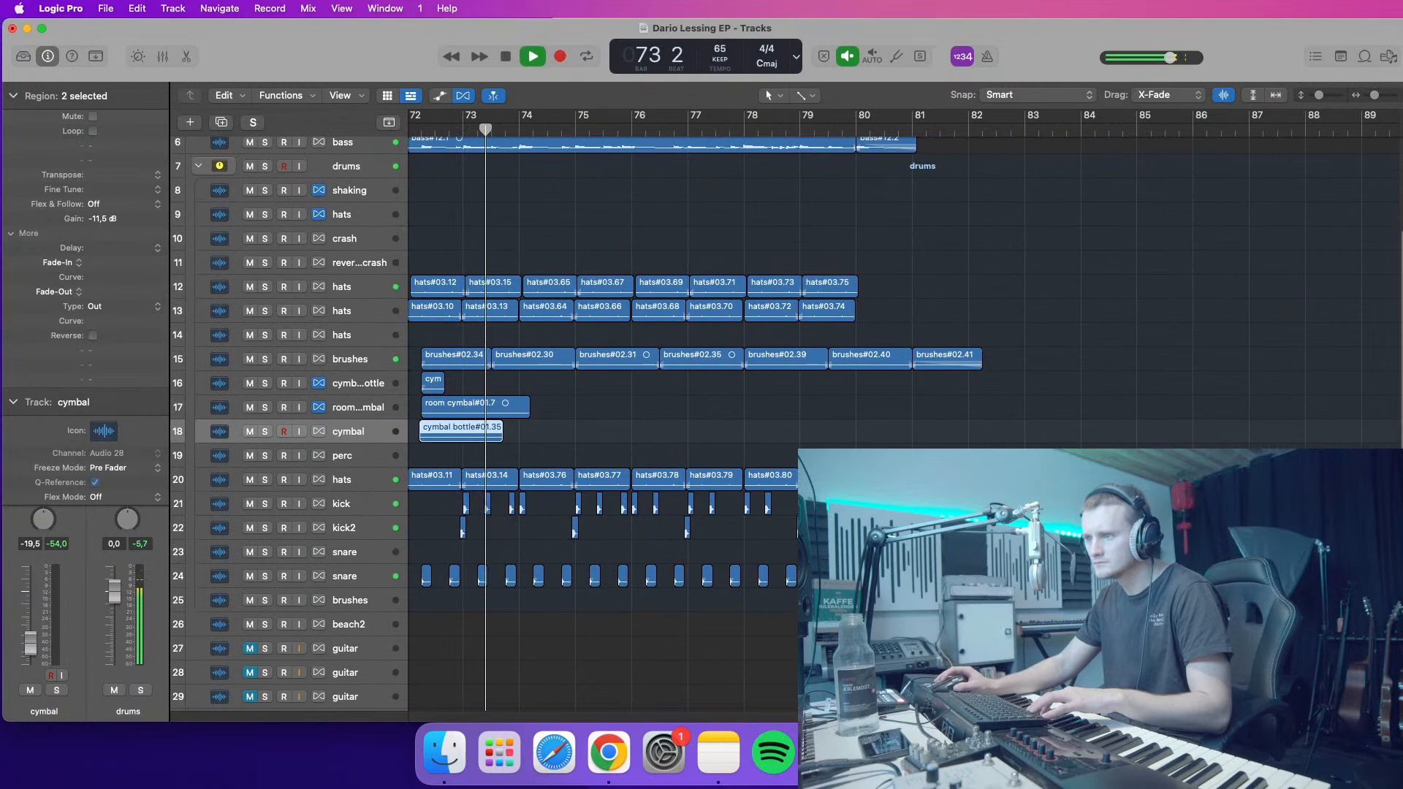
- Shift the hats regions on track 20 from bar 74 onward slightly later and replay the join
scroll(731, 394, left, 5)
click(767, 431)
drag(1060, 477, 709, 496)
click(705, 131)
click(693, 131)
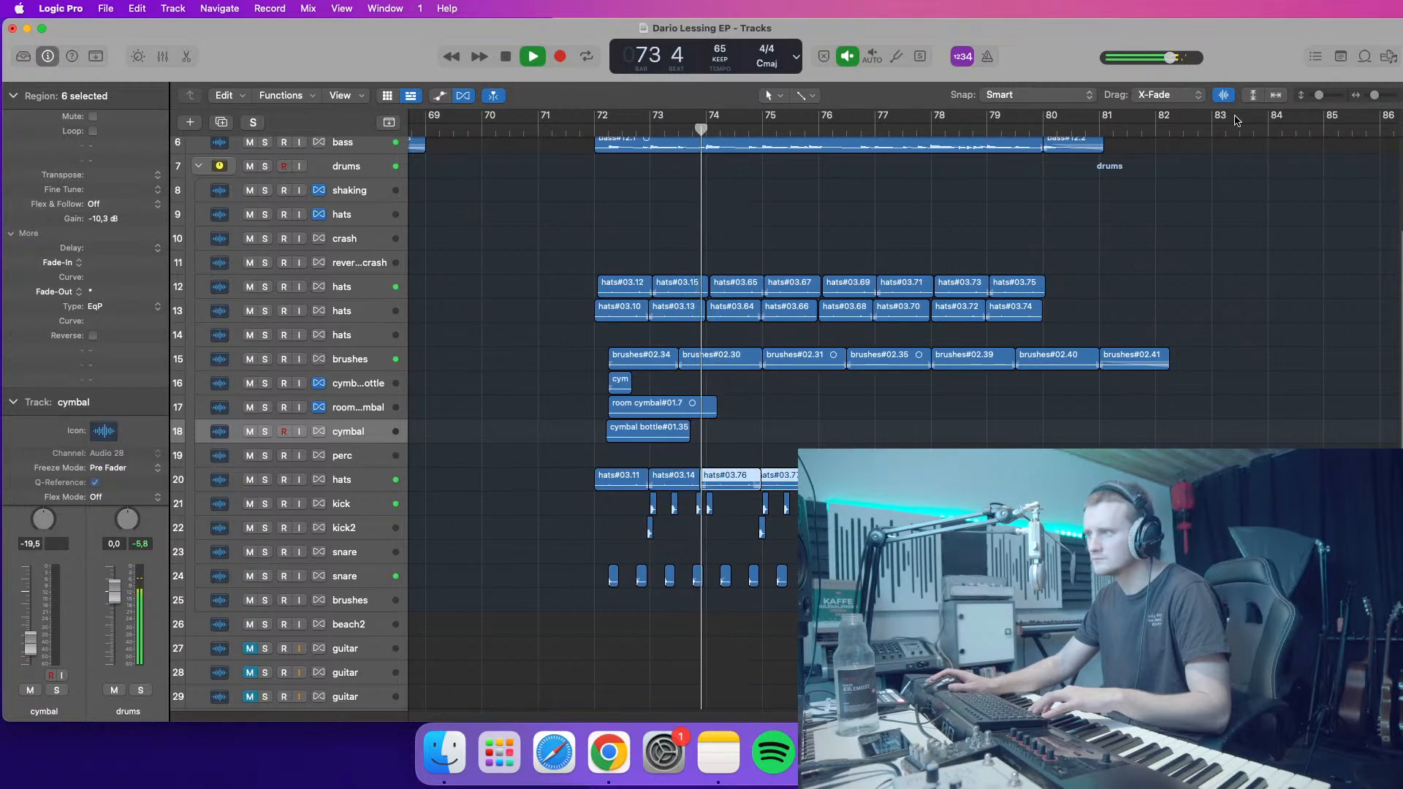
drag(1375, 95, 1380, 96)
key(space)
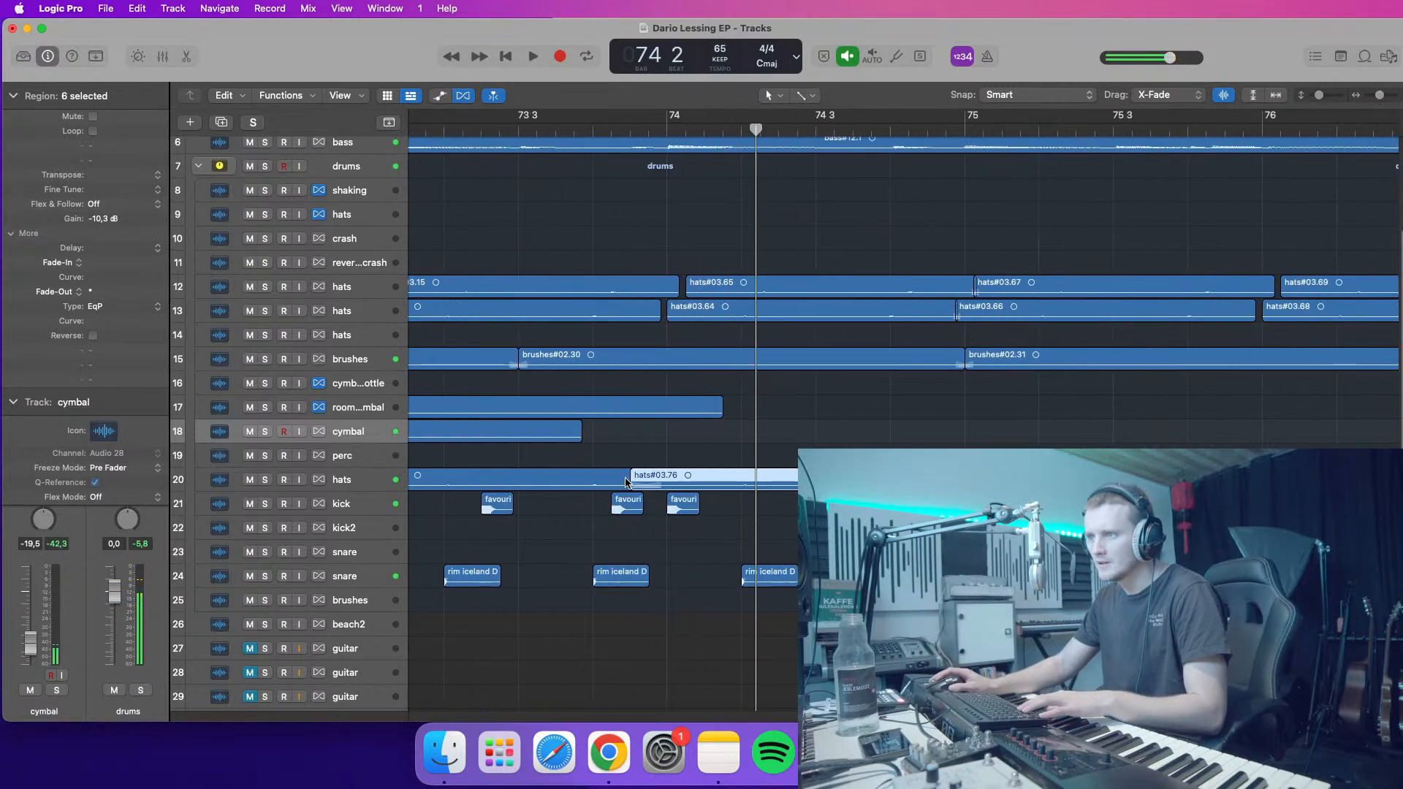
mouse_move(638, 489)
mouse_down()
mouse_move(585, 491)
mouse_move(649, 488)
mouse_up()
click(590, 131)
key(space)
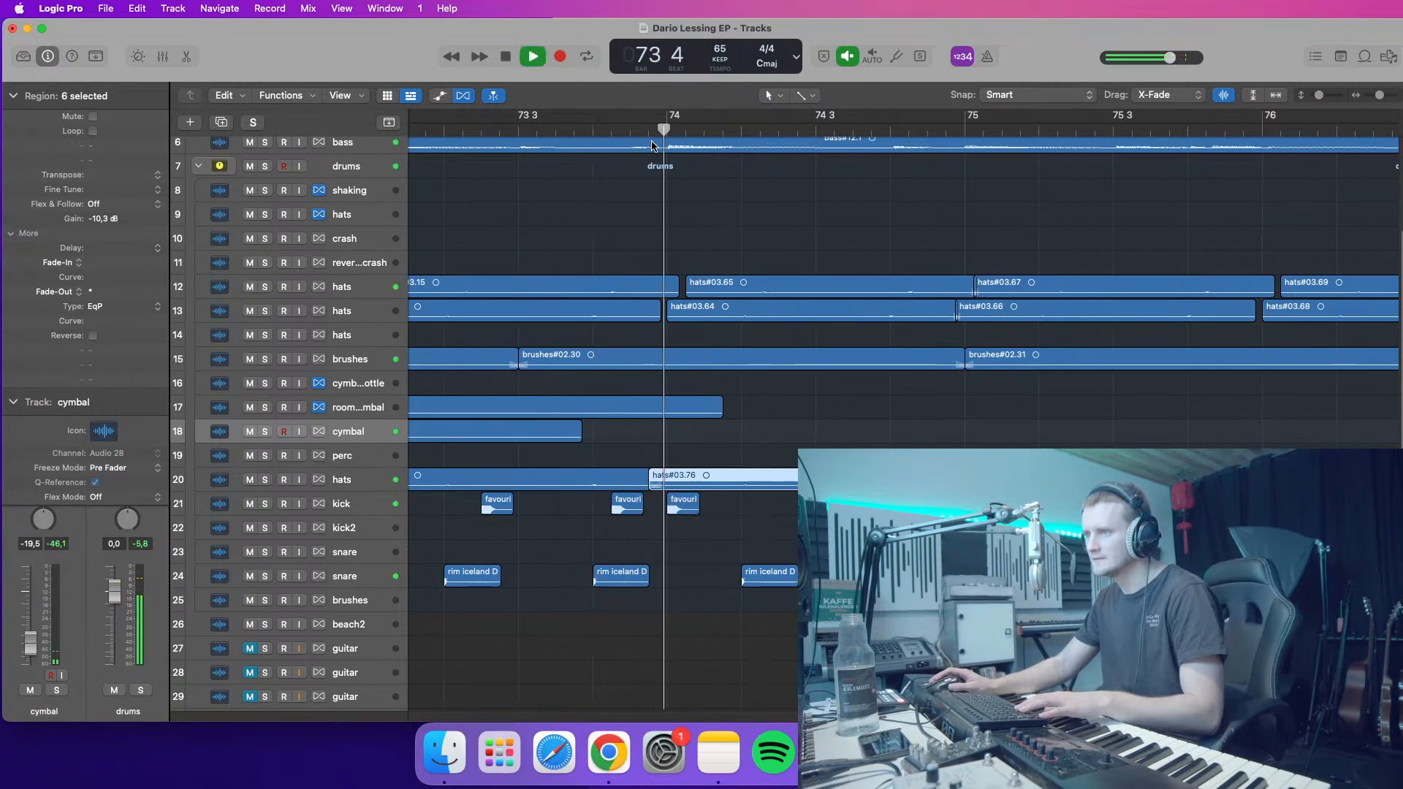
- Shift the two hats regions at bar 74 on tracks 12 and 13 slightly earlier and replay the transition
drag(732, 344, 658, 315)
click(580, 128)
key(space)
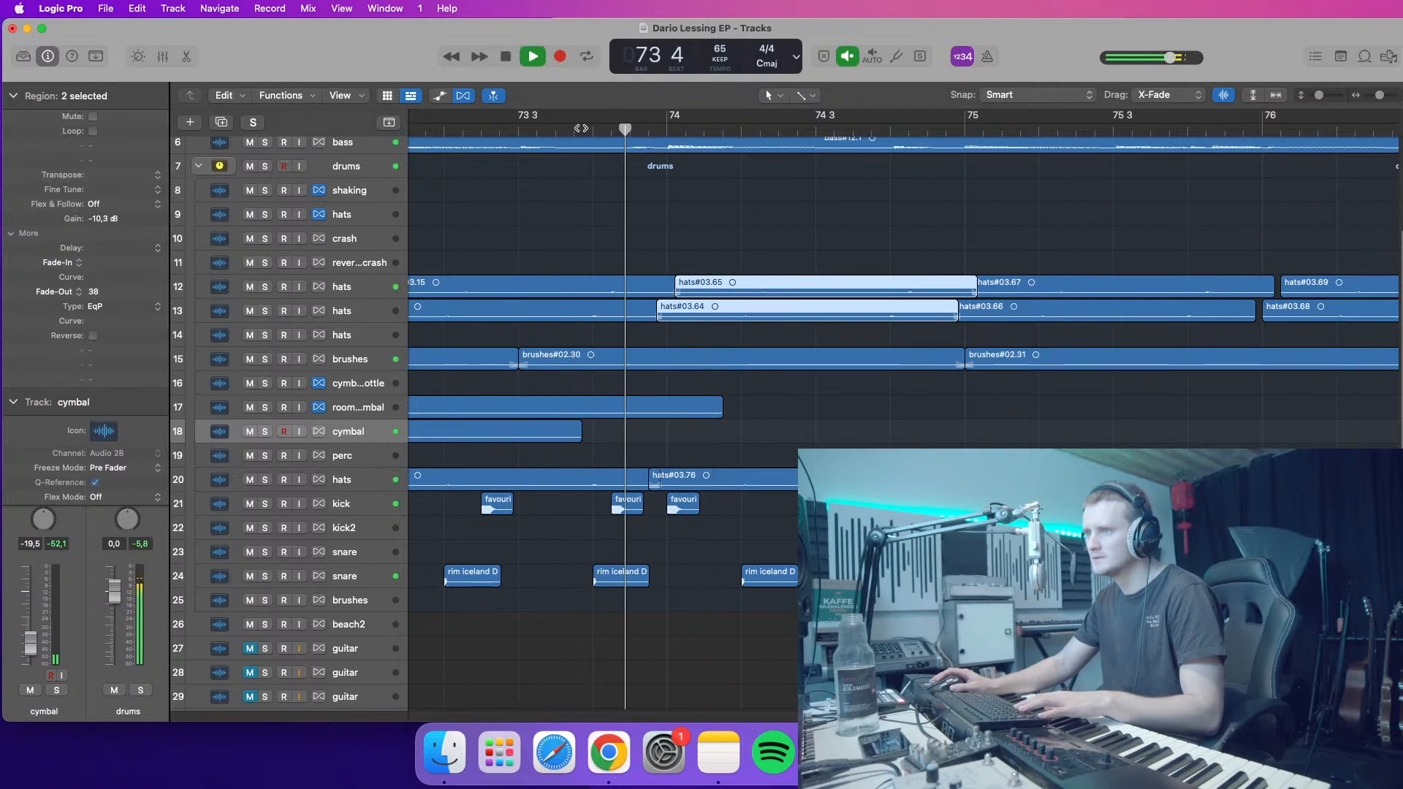
key(space)
- Delete the hats regions on track 20 from bar 73 onward and play from bar 72
drag(1334, 93, 1372, 99)
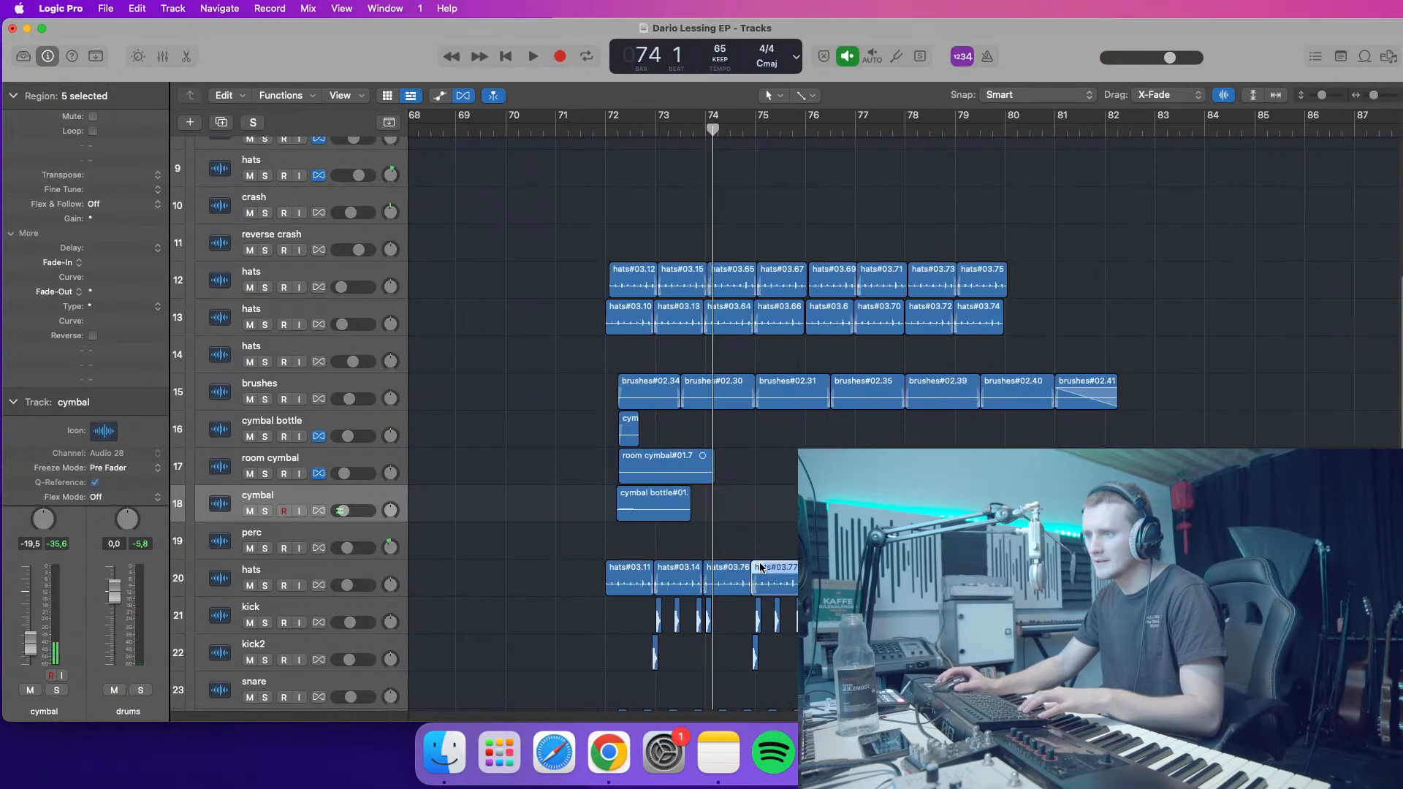
drag(707, 579, 687, 581)
key(Delete)
click(606, 130)
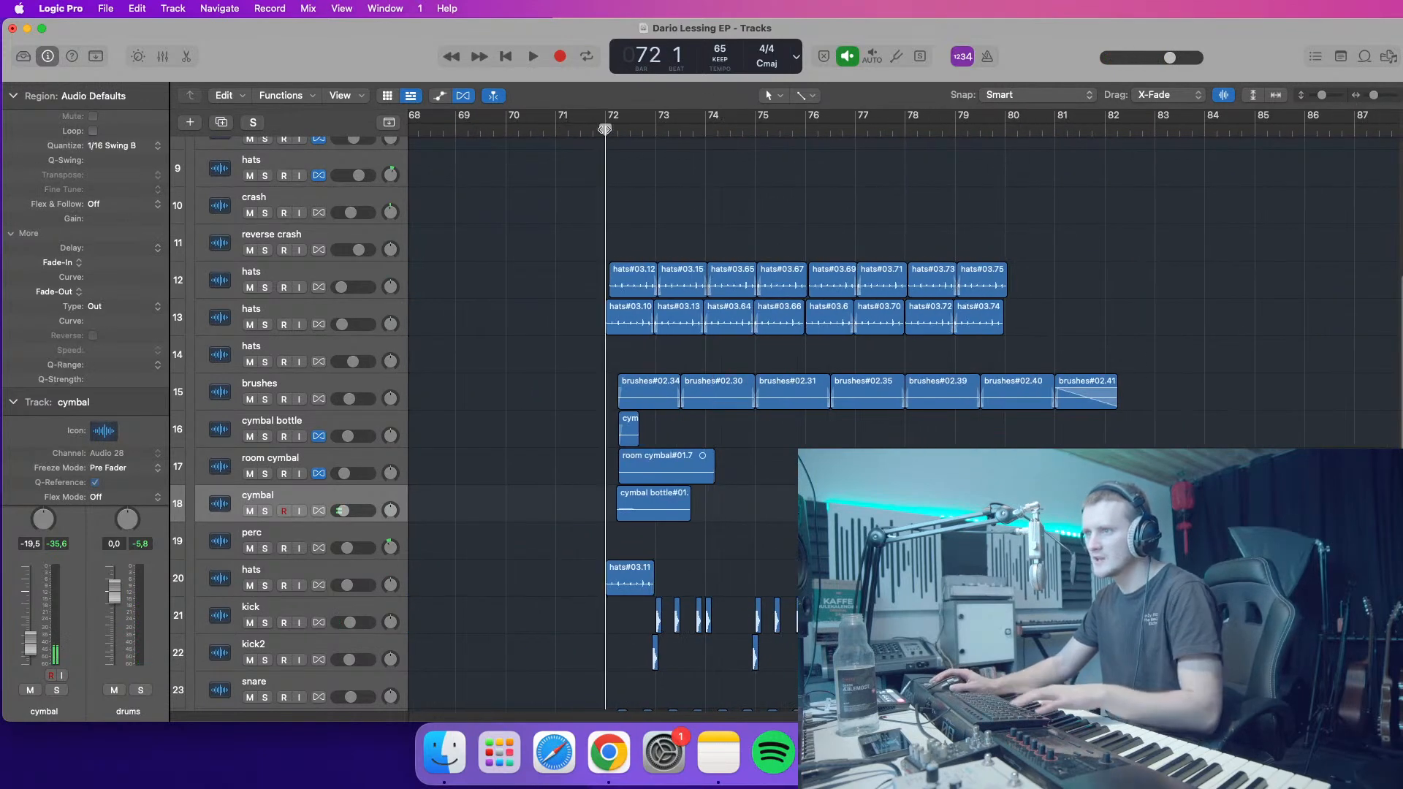
key(space)
- Copy the bar 72 hats region on track 20 to about bar 73 and play across the join
drag(1374, 96, 1379, 99)
click(753, 581)
key(space)
drag(752, 581, 1038, 581)
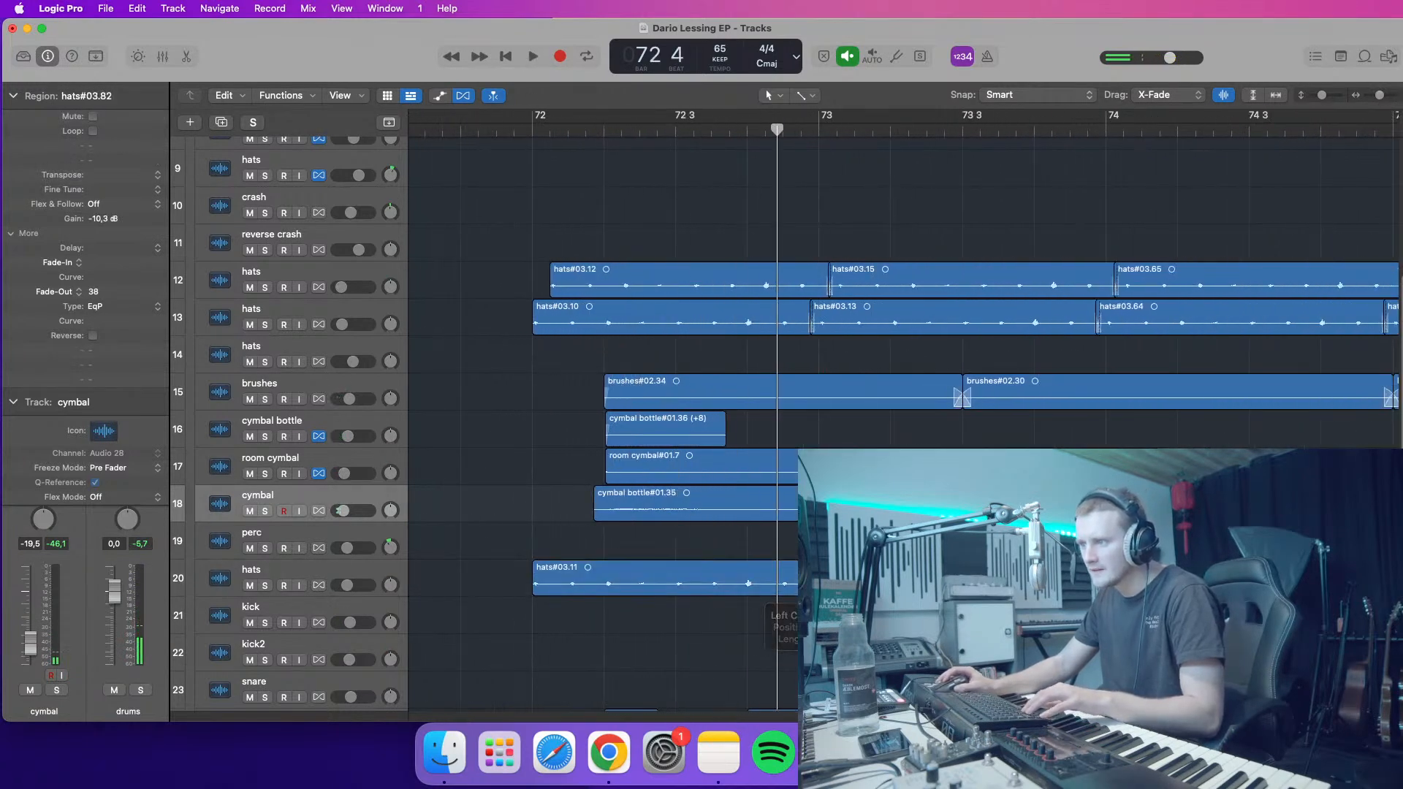
key(space)
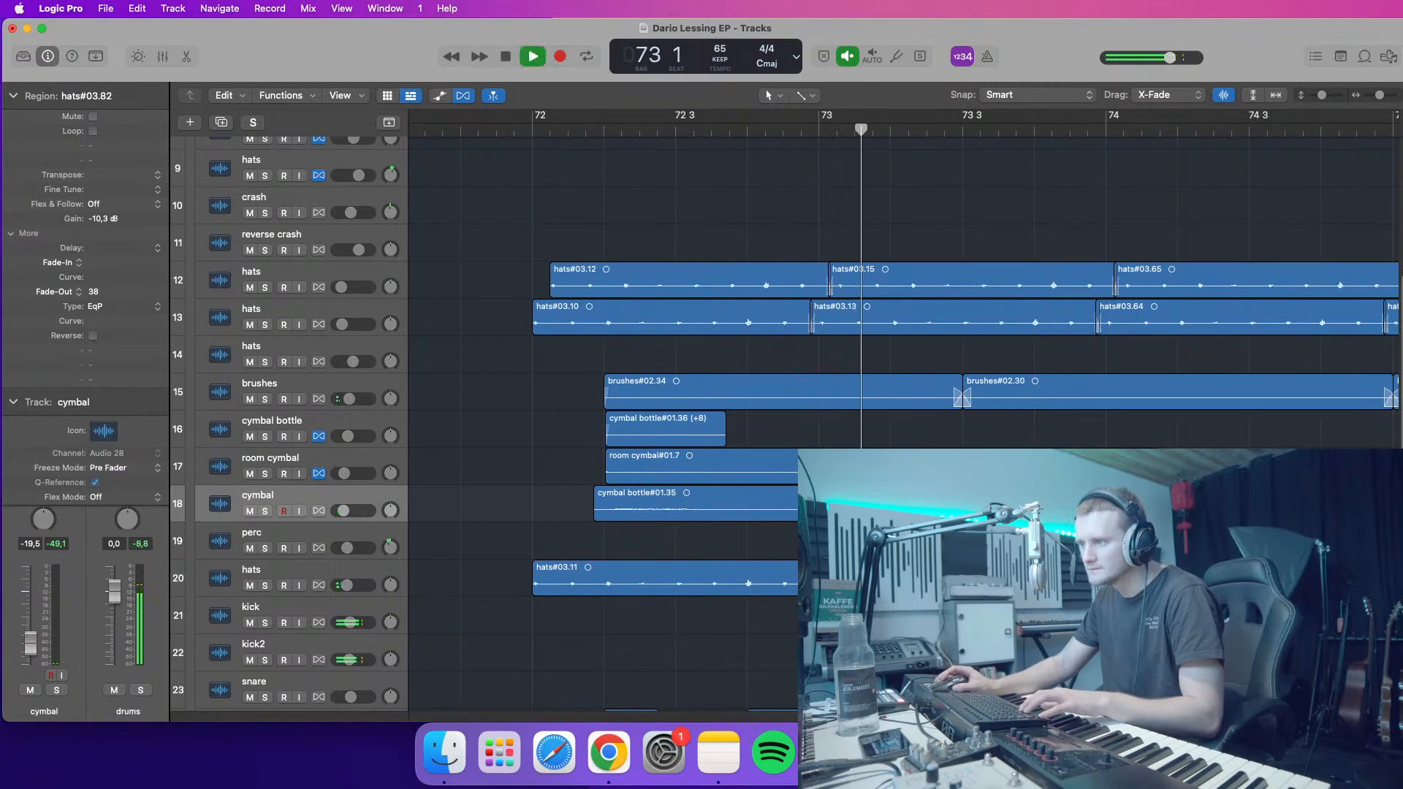
- Copy the hats on track 20 two bars on to about bar 74 and nudge the copy slightly earlier
shift+click(613, 579)
key(space)
drag(613, 579, 1185, 579)
key(super+z)
drag(655, 584, 1228, 584)
click(1177, 618)
drag(1108, 587, 1100, 587)
key(space)
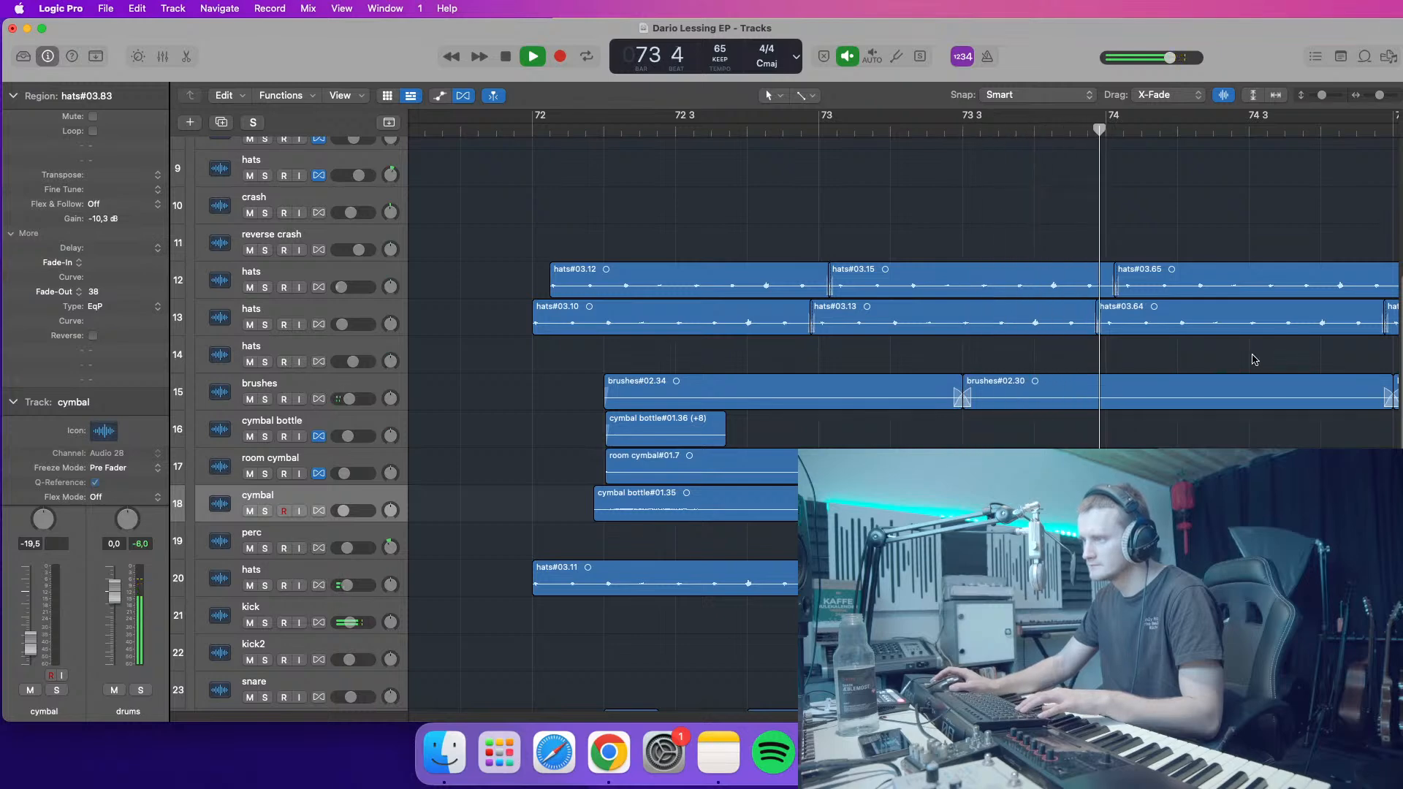
- Replay the join at bar 74 closely and compare the hats timing on tracks 13 and 20
click(1051, 129)
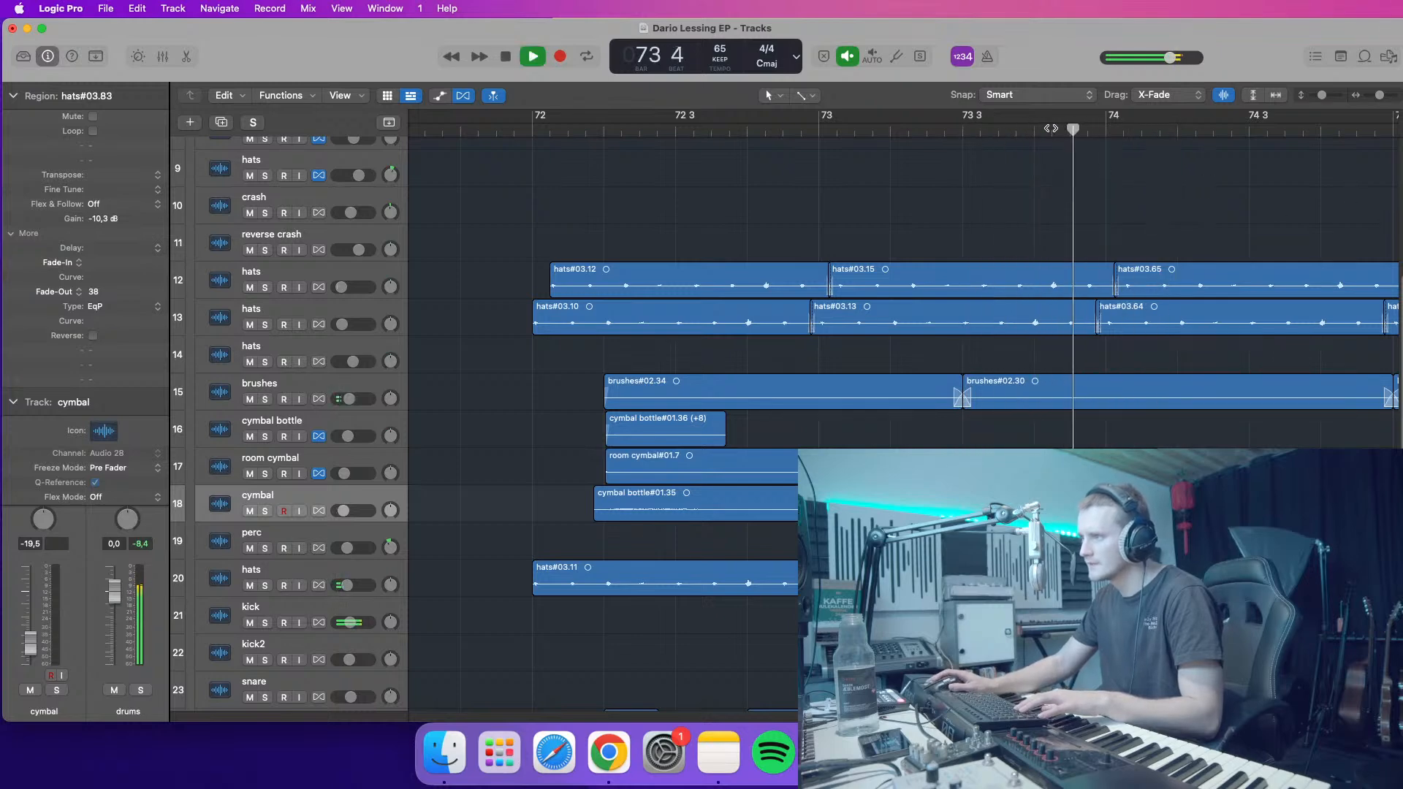
click(1019, 130)
key(space)
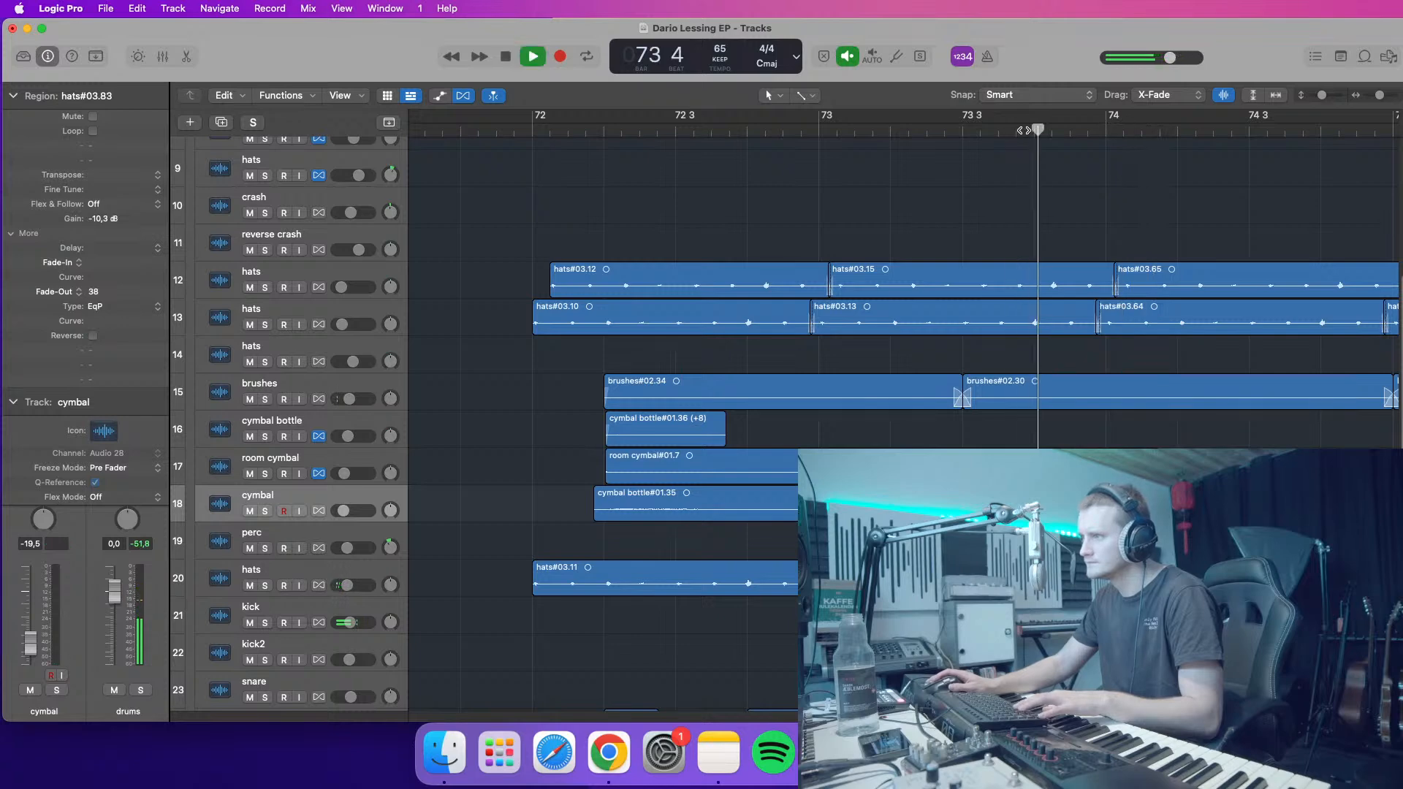
click(1026, 130)
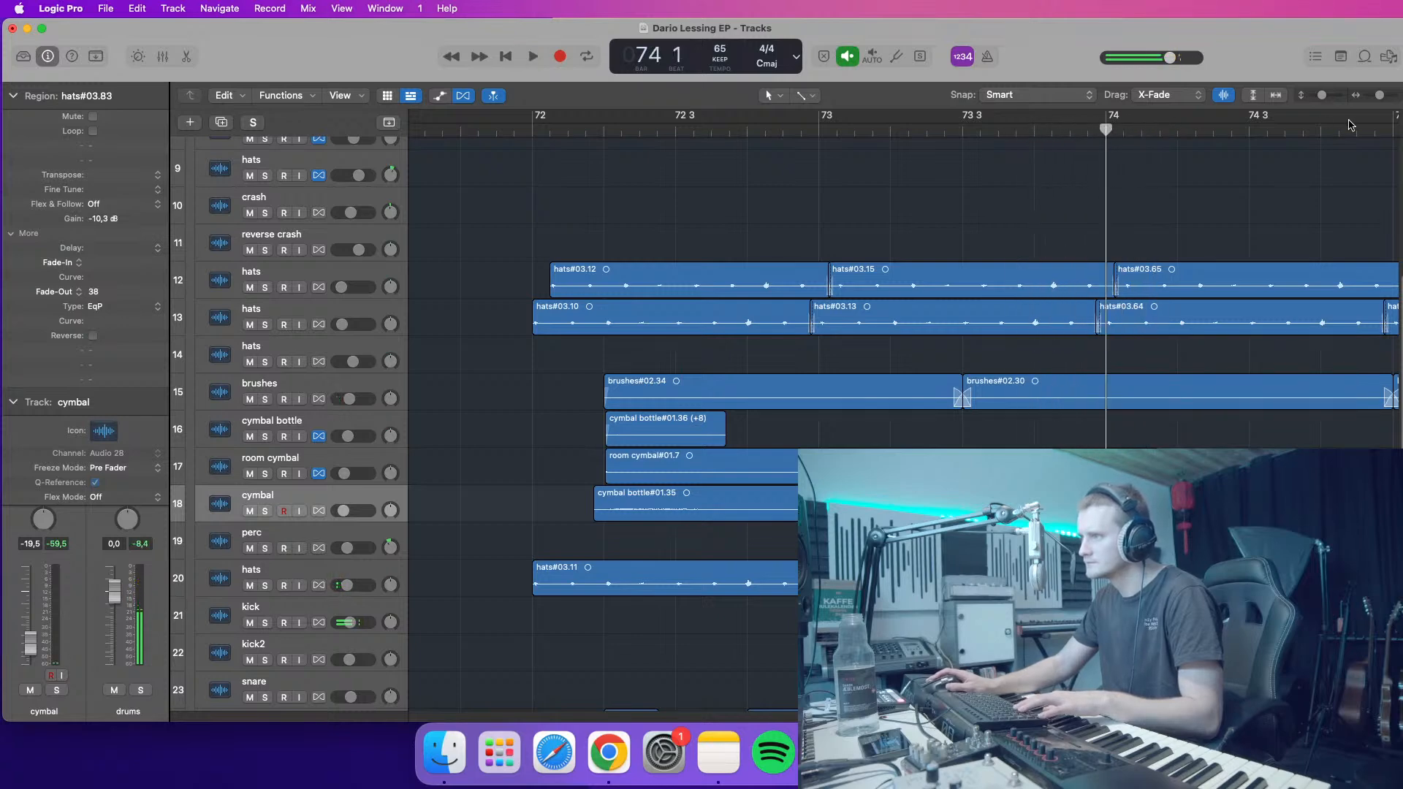
drag(1376, 101, 1381, 125)
key(space)
key(space)
click(1168, 330)
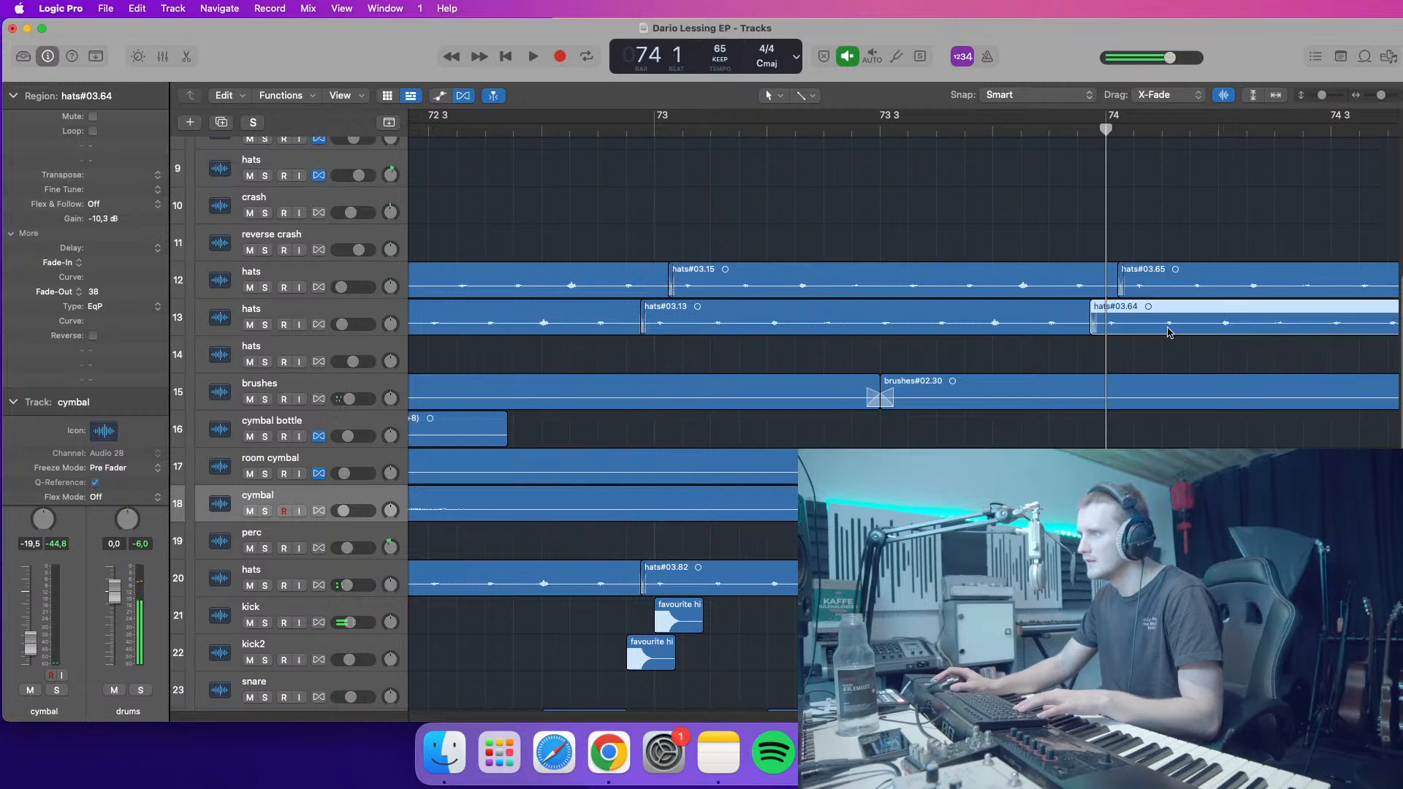
- Replay from bar 72 and delete all hats regions on tracks 12 and 13 from bar 74 onward
drag(1384, 99, 1377, 100)
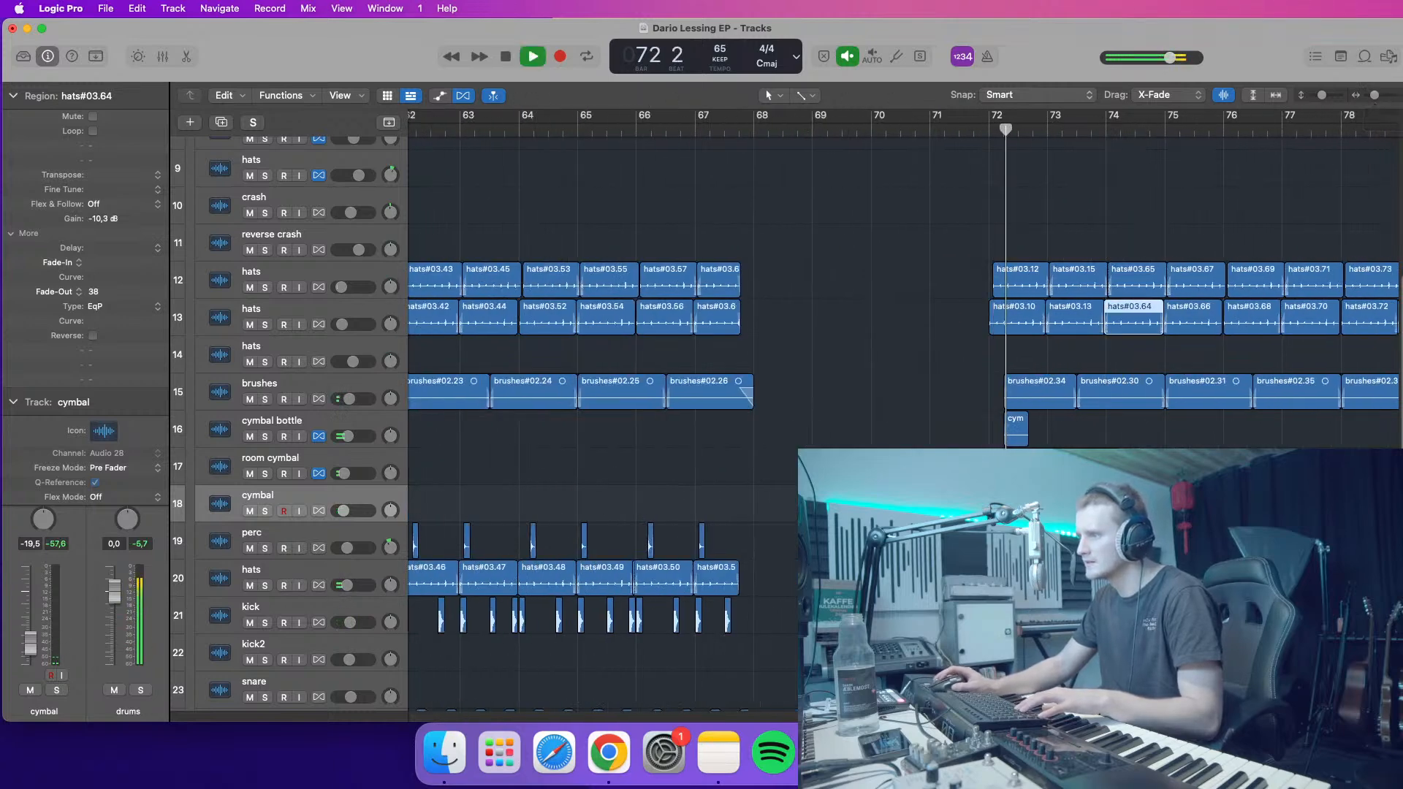
scroll(1298, 249, right, 5)
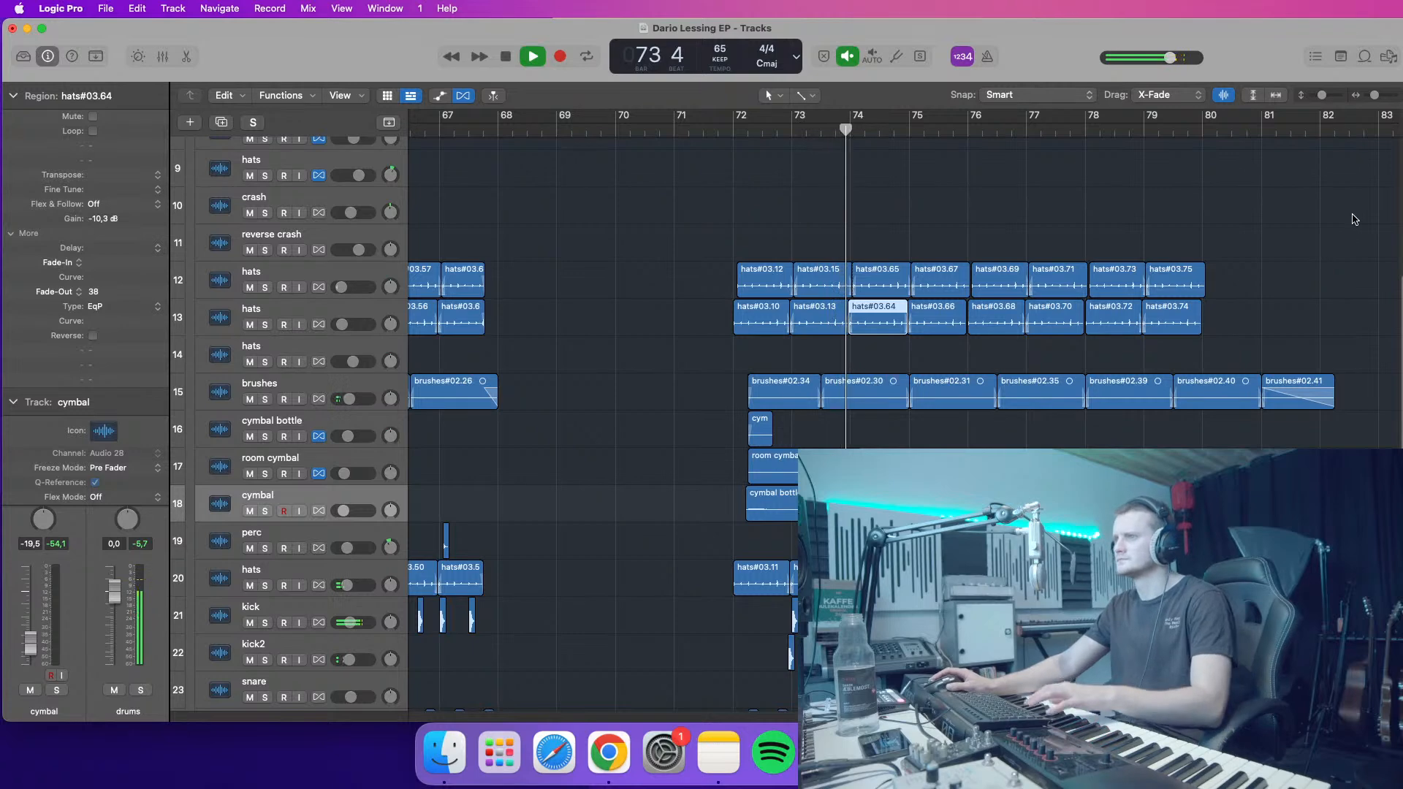
drag(1254, 322, 859, 264)
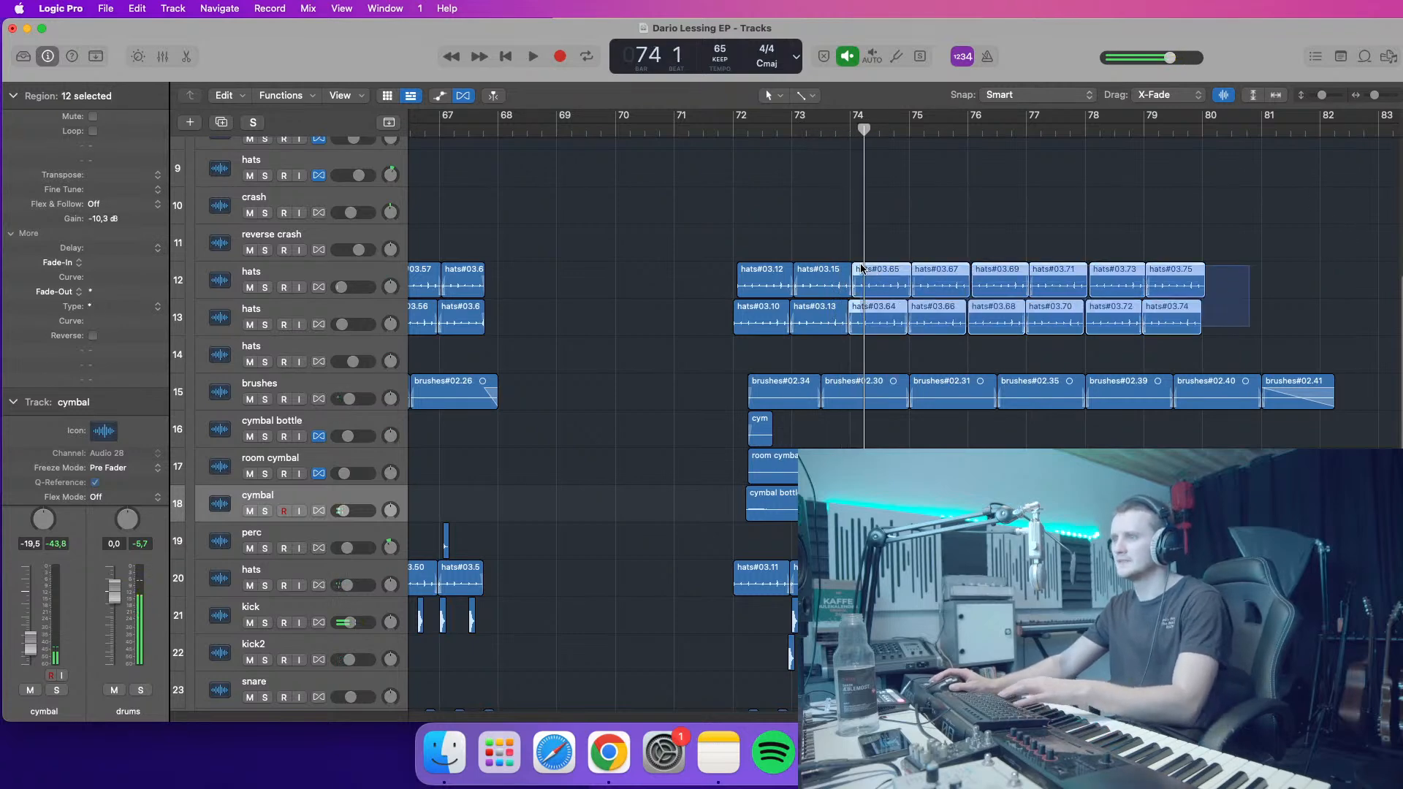
key(Delete)
click(747, 135)
- Copy the four hats regions of bars 72 and 73 on tracks 12 and 13 to about bar 74
mouse_move(1375, 95)
mouse_down()
mouse_move(1390, 95)
mouse_move(1376, 95)
mouse_up()
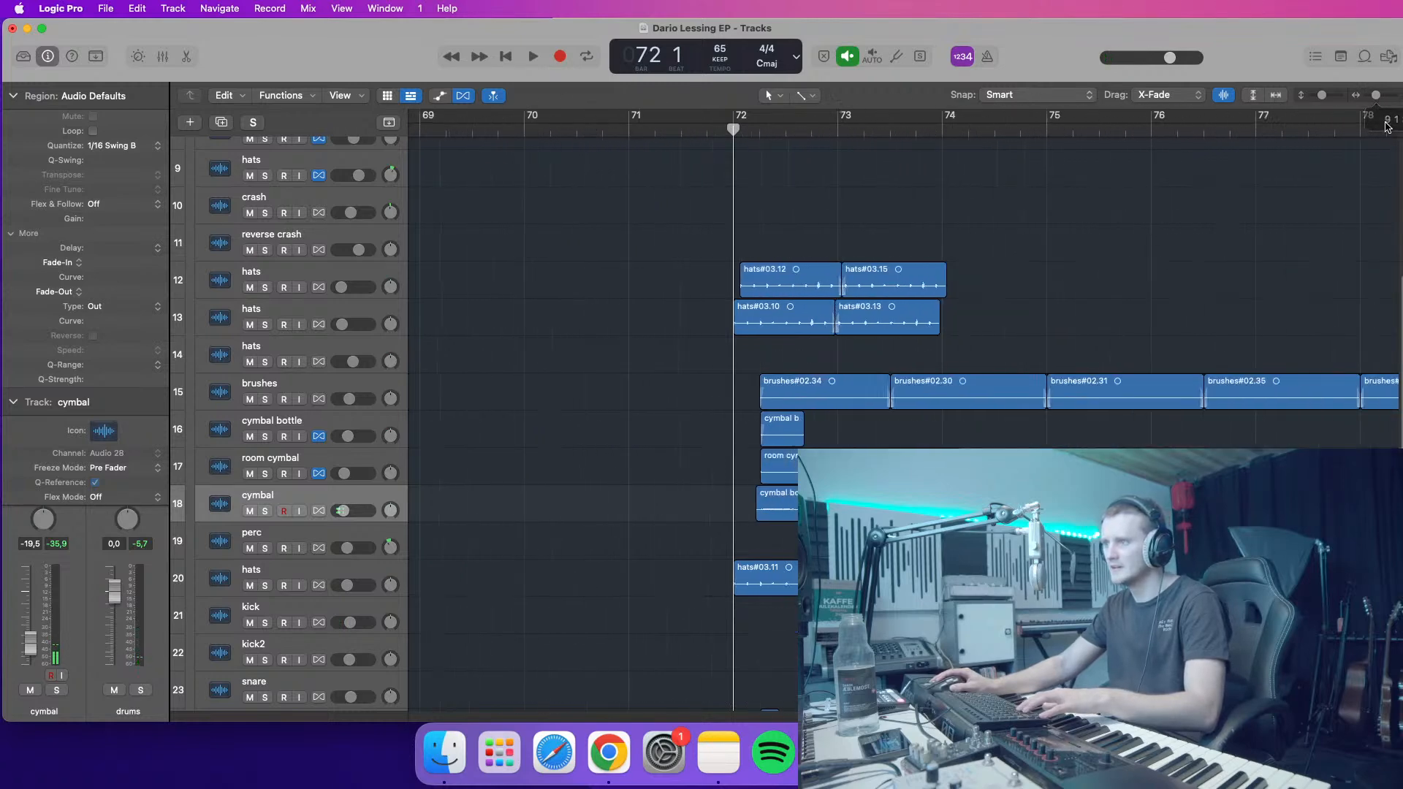
mouse_move(994, 318)
mouse_down()
mouse_move(755, 280)
mouse_move(968, 324)
mouse_up()
key(space)
drag(1380, 96, 1389, 96)
key(space)
- Nudge the four copied hats regions on tracks 12 and 13 slightly earlier at bar 74 and replay them
drag(915, 318, 904, 321)
drag(604, 322, 563, 324)
key(space)
double_click(604, 132)
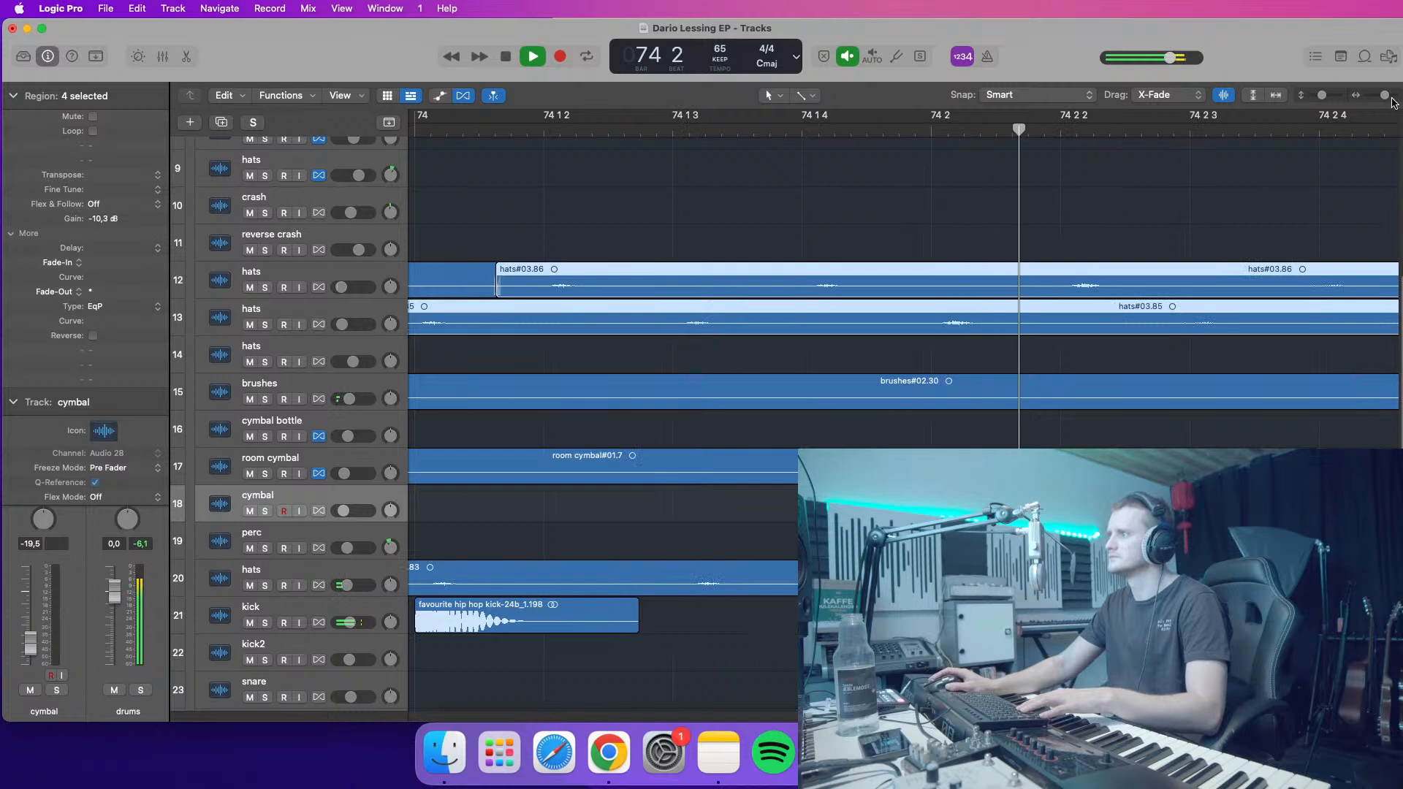
- Copy the eight hats regions of bars 72 to 76 on tracks 12 and 13 to bar 76 and play the join
drag(1385, 95, 1368, 102)
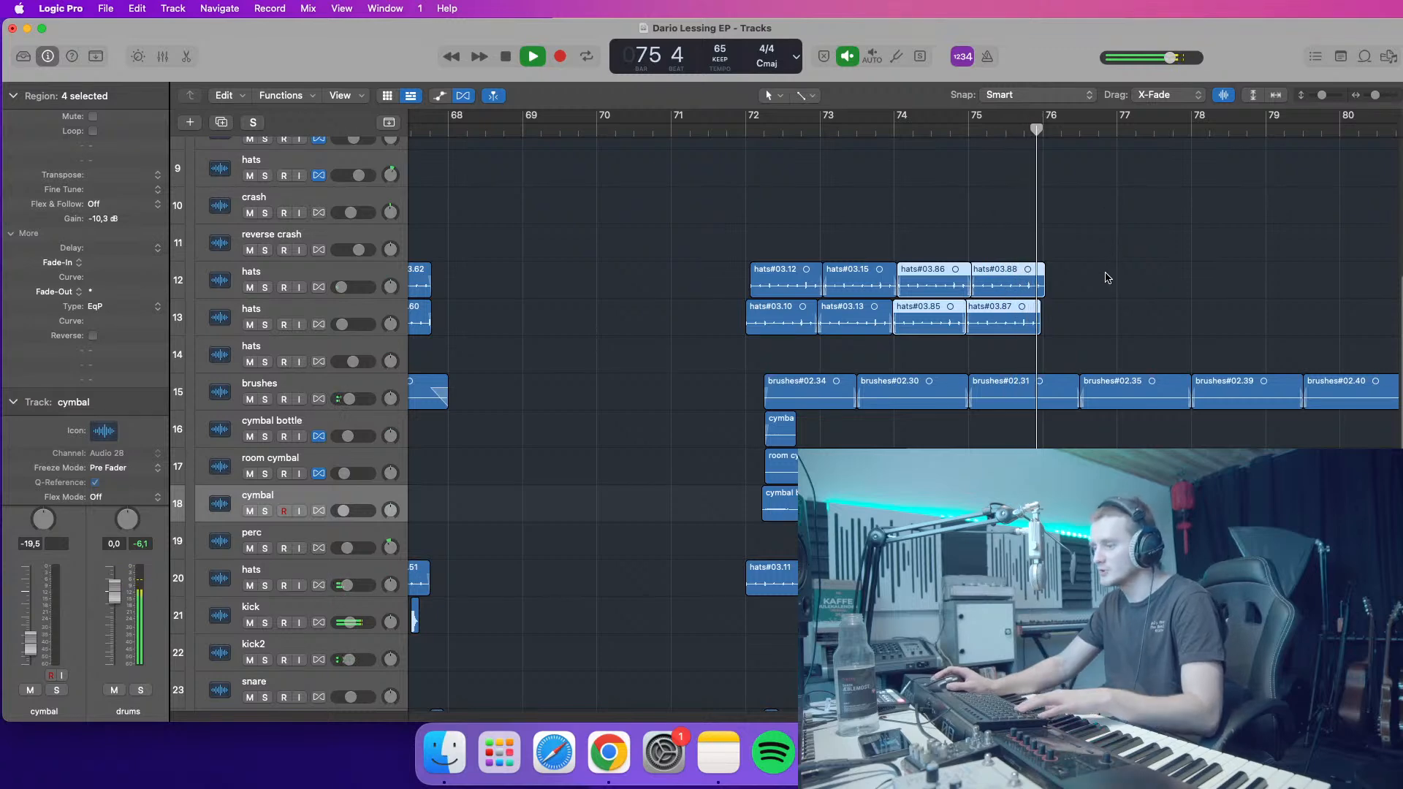
key(space)
drag(1093, 332, 1066, 309)
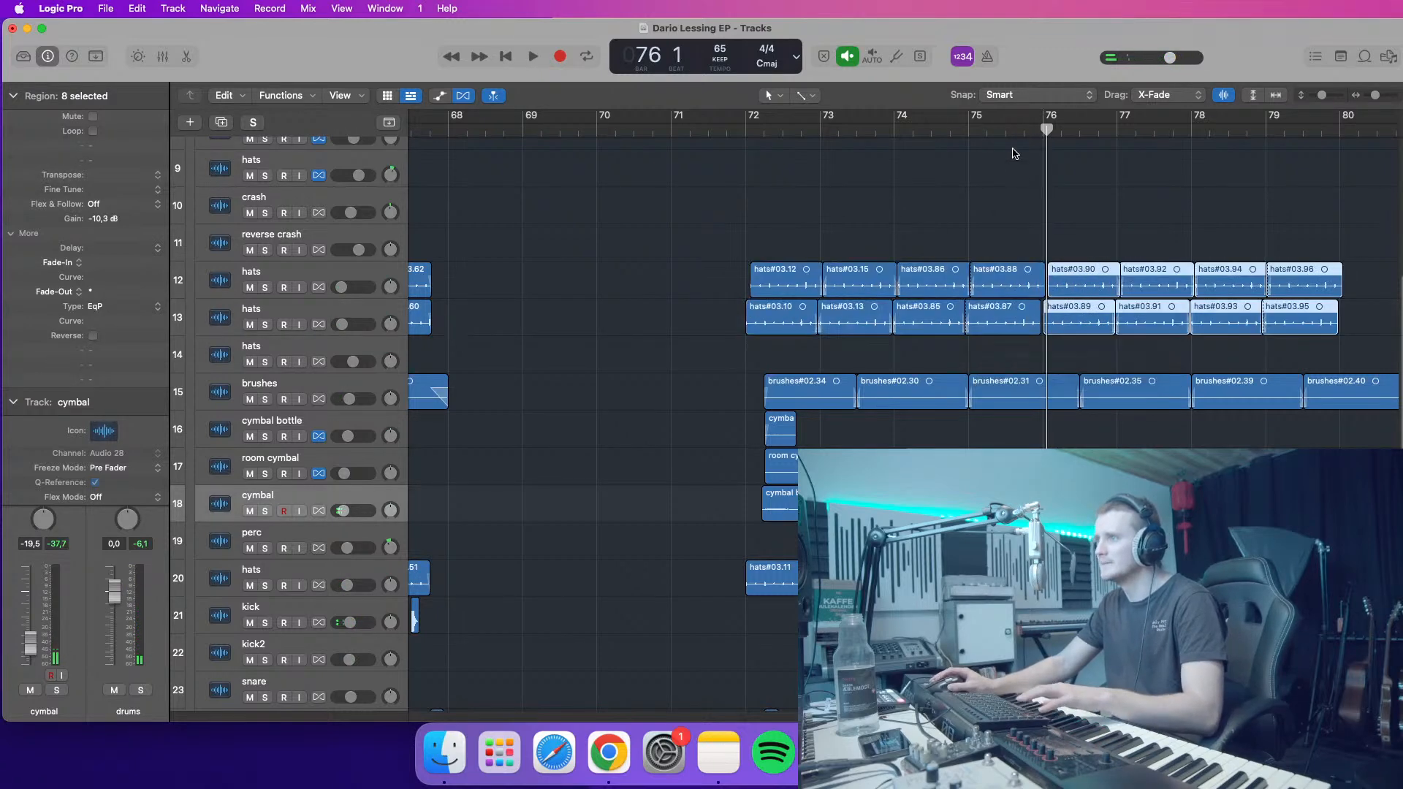
click(1023, 133)
key(space)
- Continue the track 20 hats to bar 80 by copying four regions to bar 76, and listen from there
mouse_move(1375, 95)
mouse_down()
mouse_move(1361, 105)
mouse_move(1373, 95)
mouse_up()
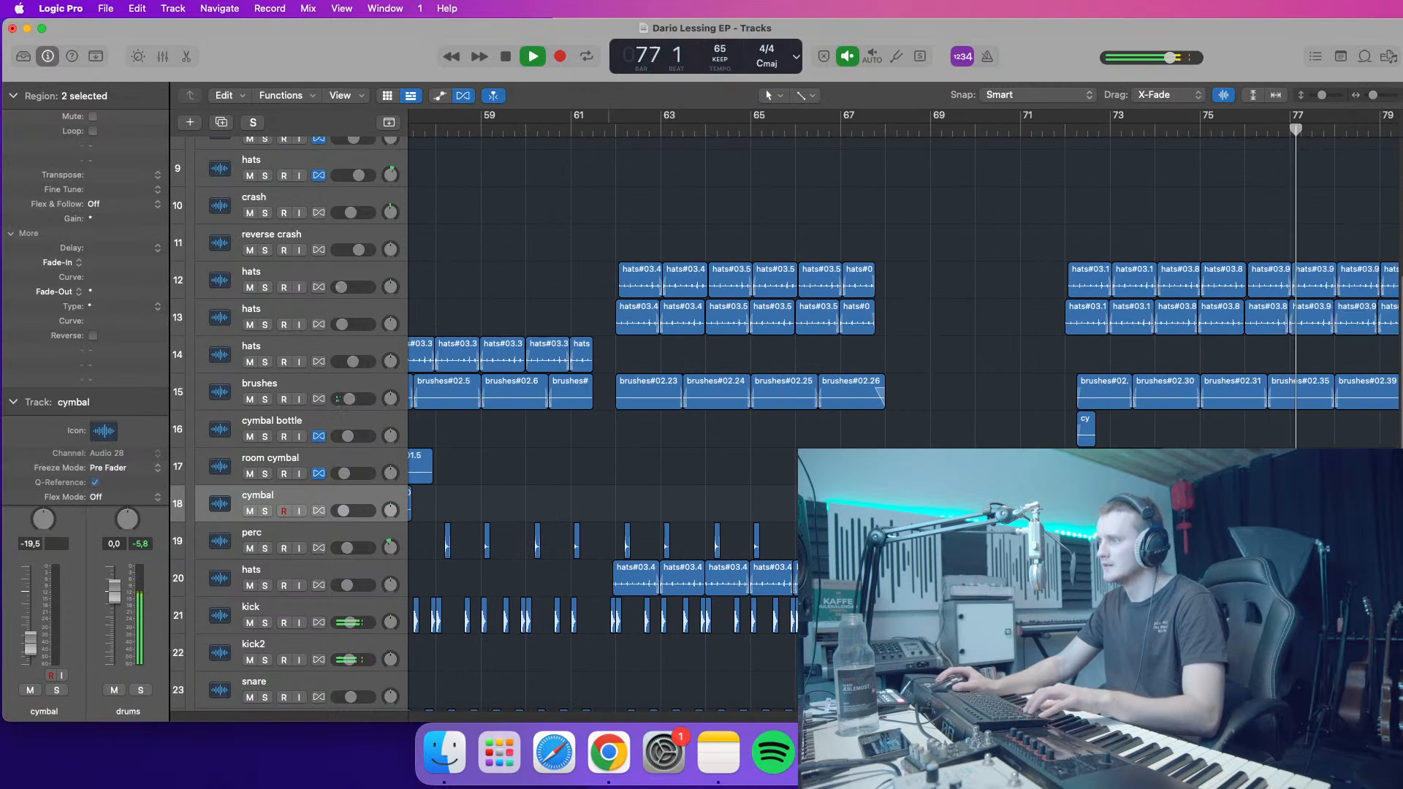
scroll(904, 292, left, 10)
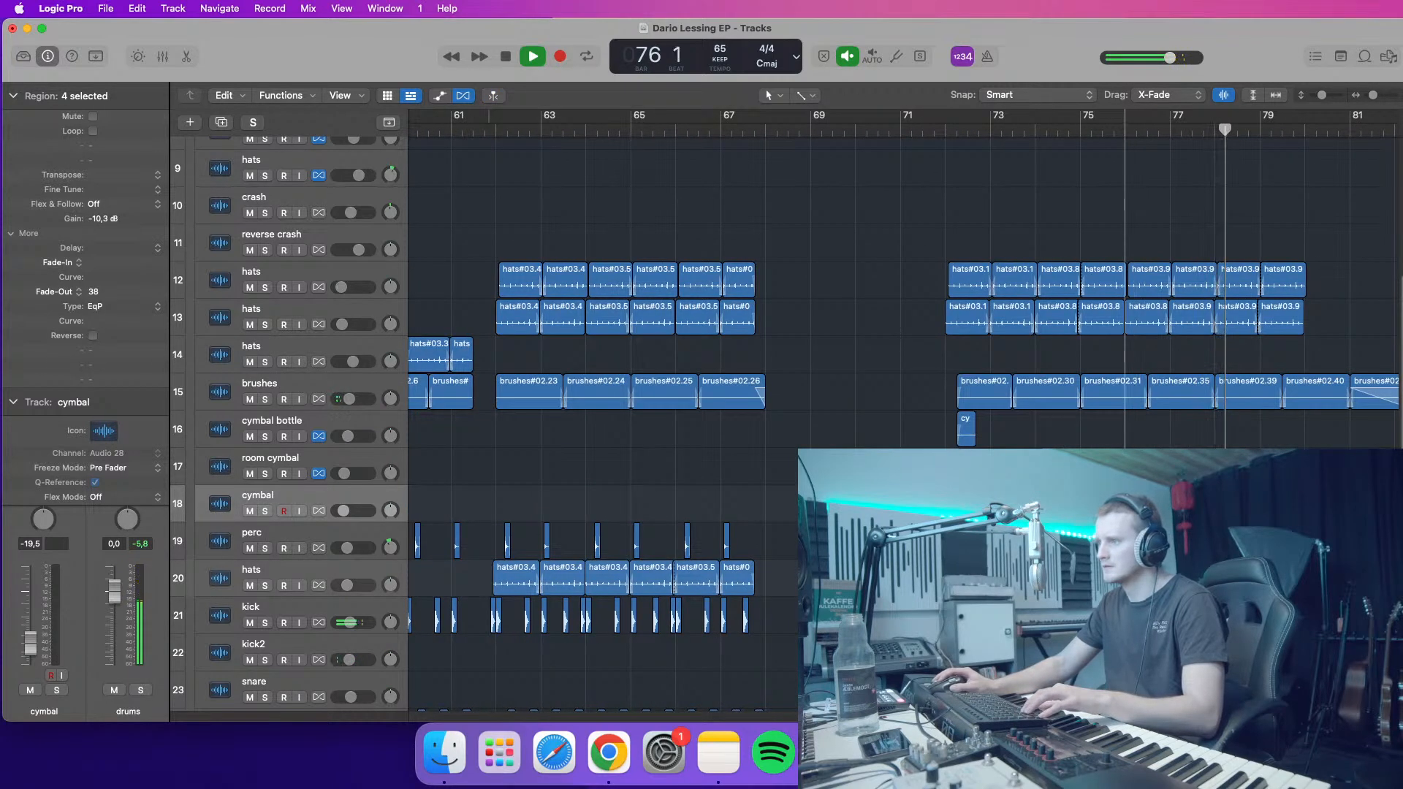
click(1127, 128)
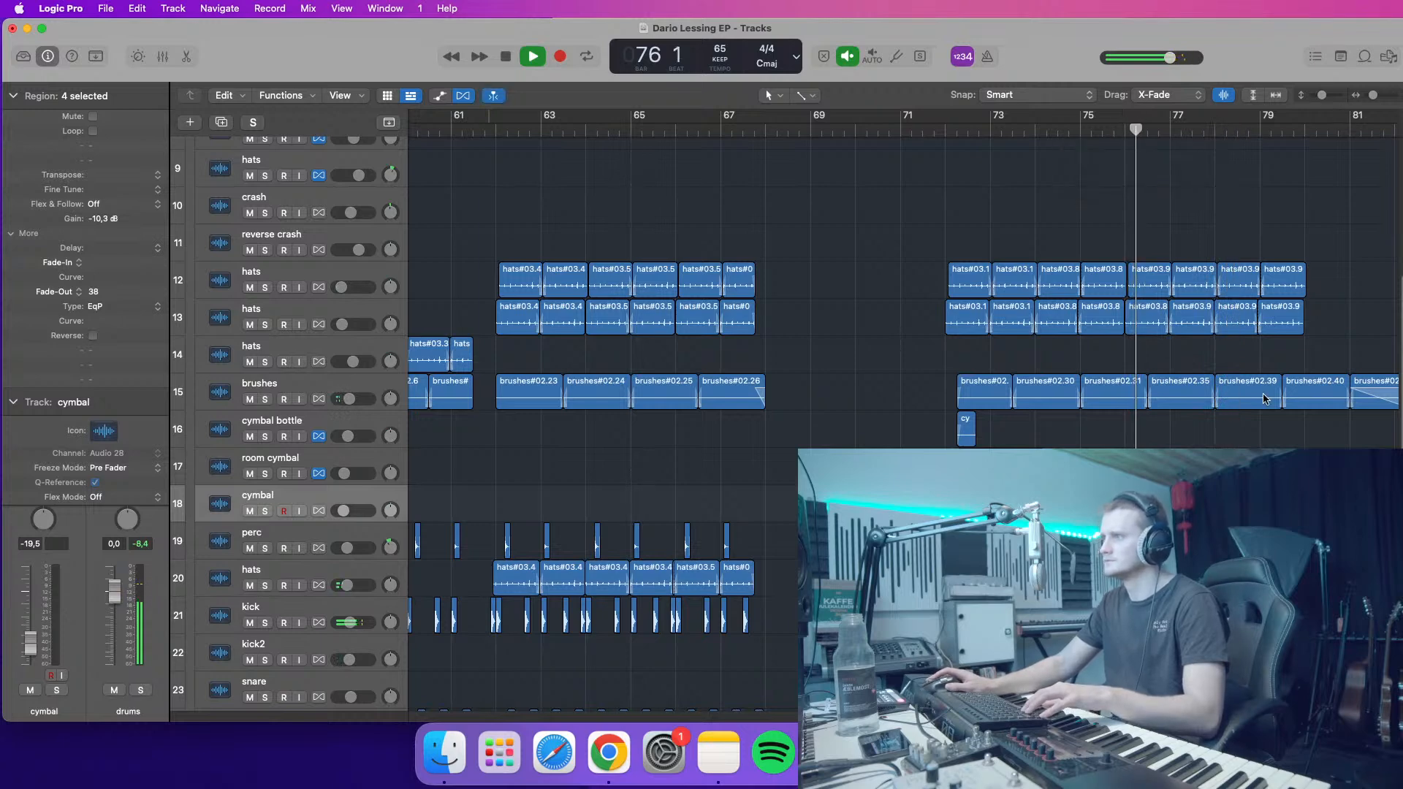
scroll(904, 292, right, 4)
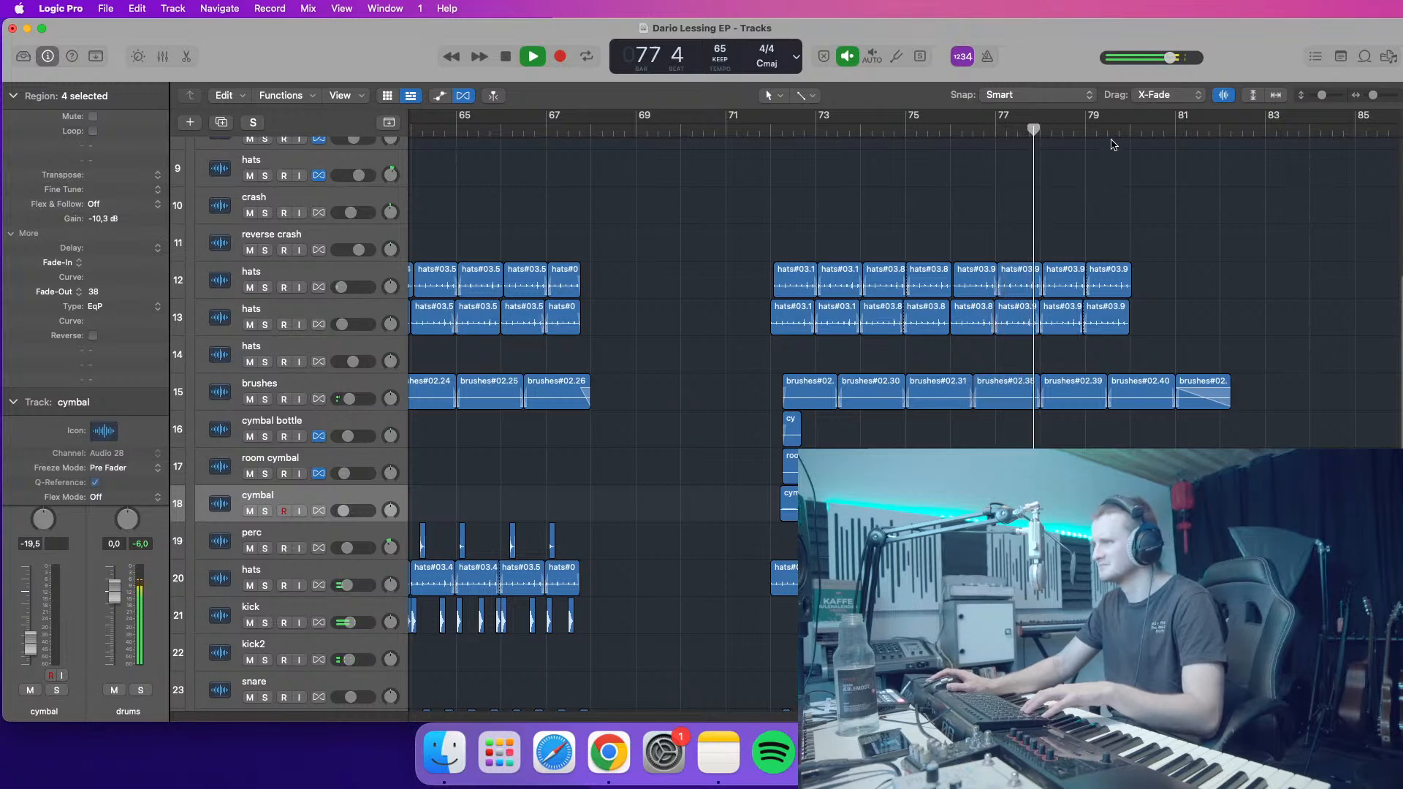
scroll(1080, 432, down, 1)
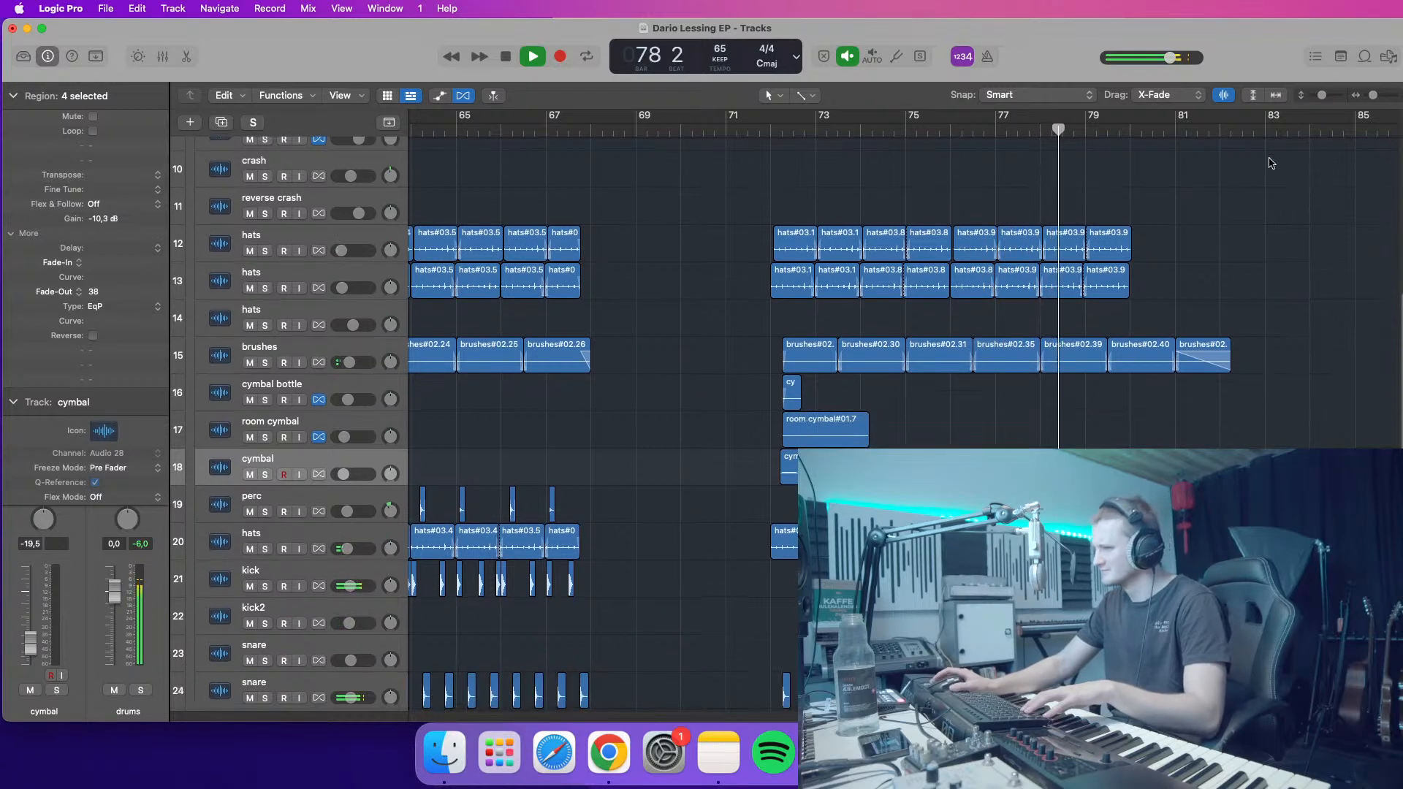
scroll(903, 293, right, 8)
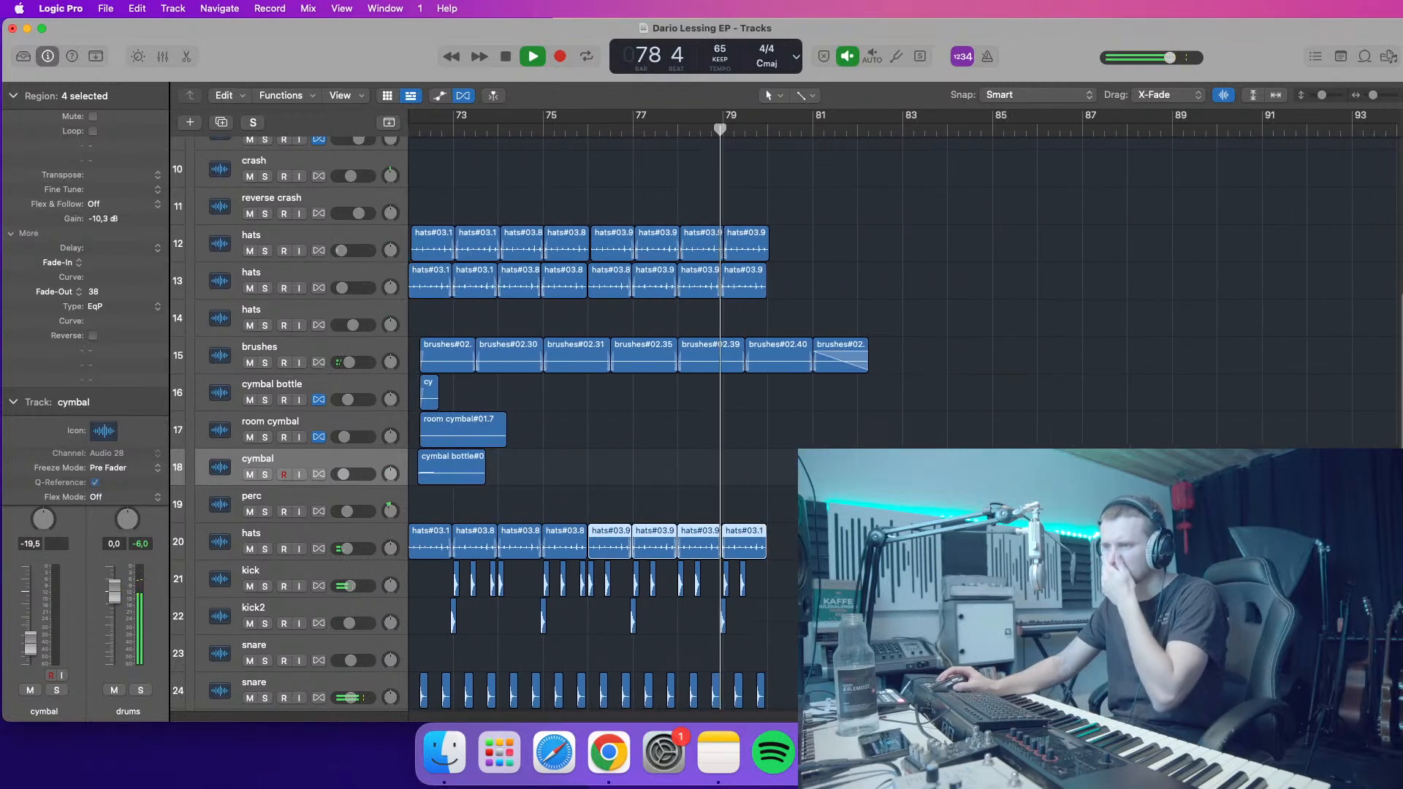
drag(1322, 97, 1317, 102)
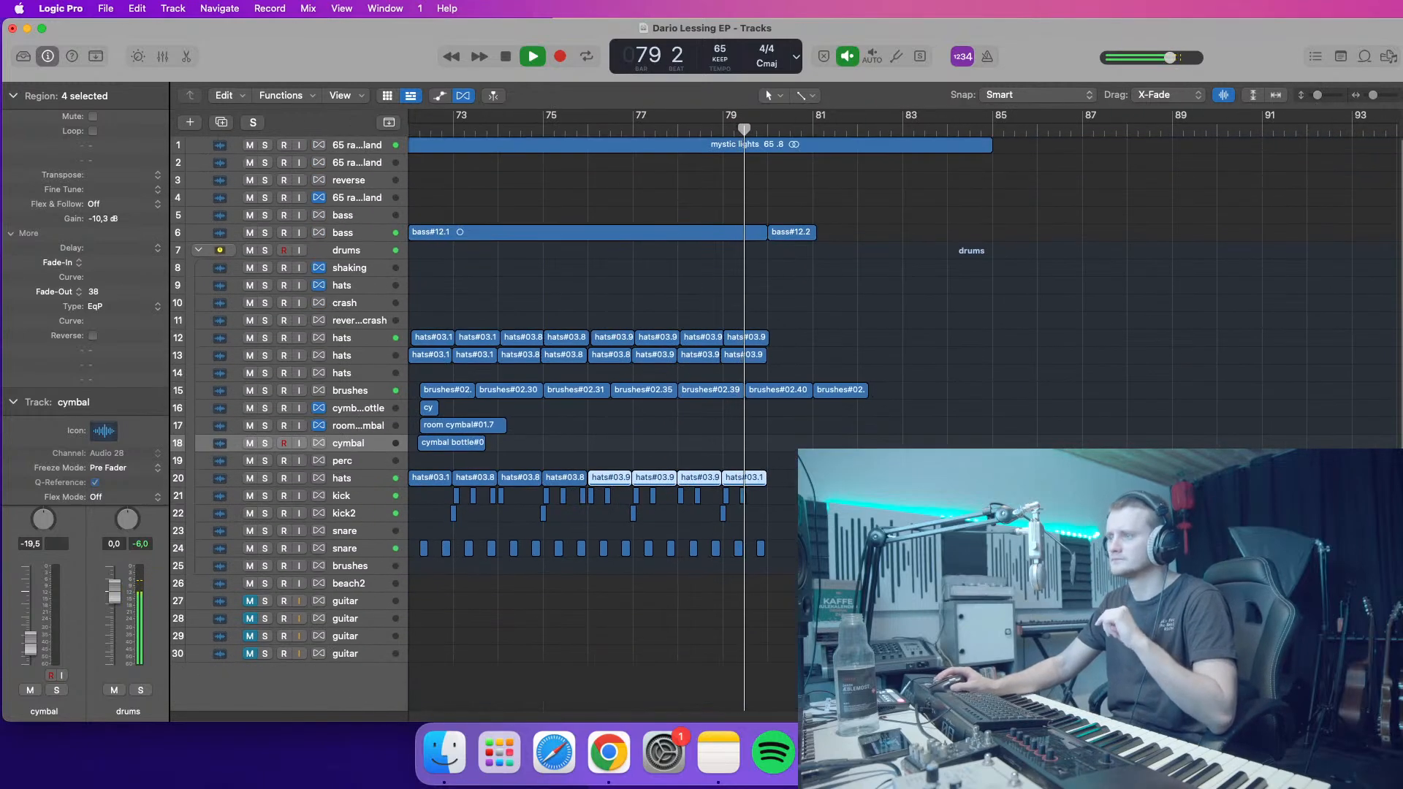
scroll(903, 424, left, 1)
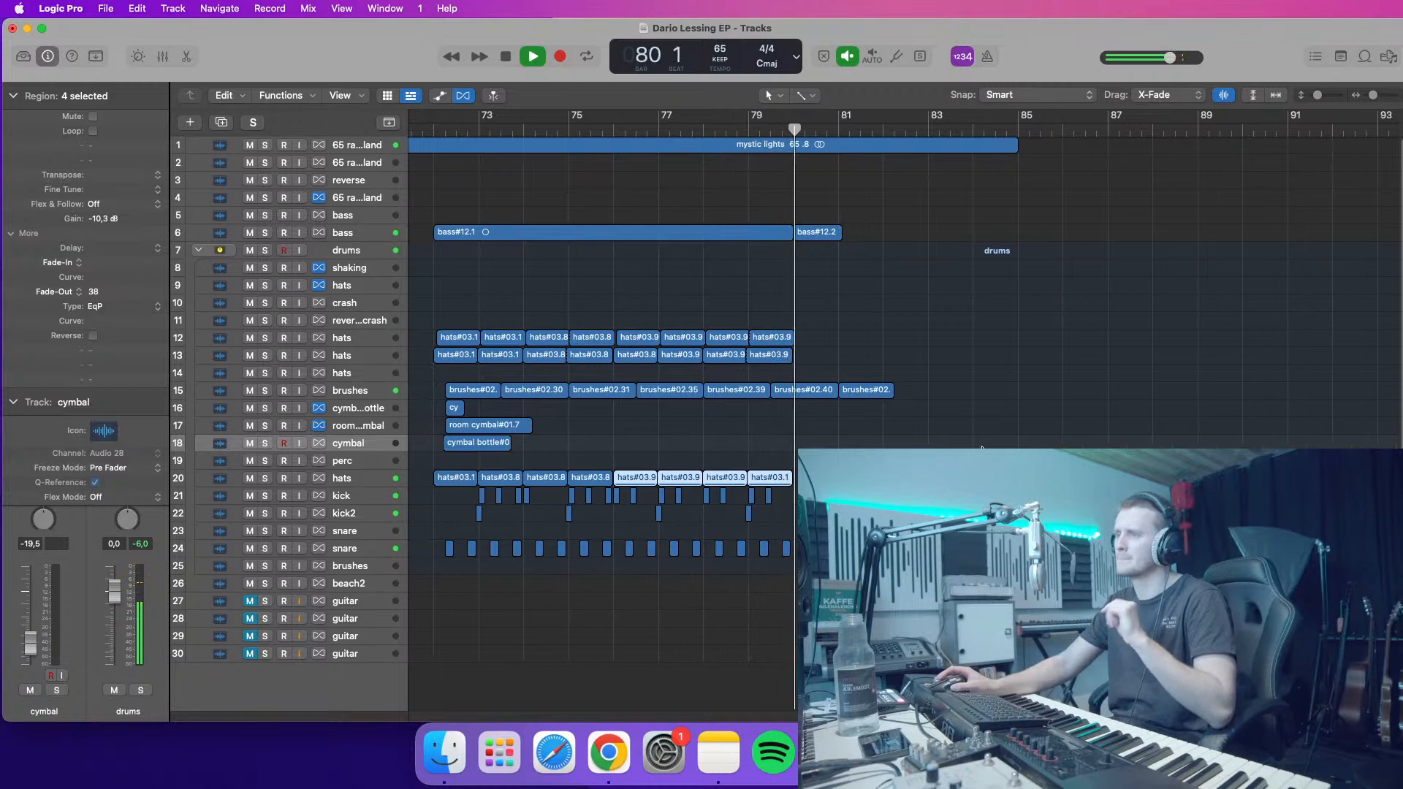
- Replay the end of the hats around bar 79 beat 4 to find where they should stop
click(755, 127)
drag(1374, 96, 1322, 96)
scroll(903, 409, right, 7)
key(space)
click(730, 132)
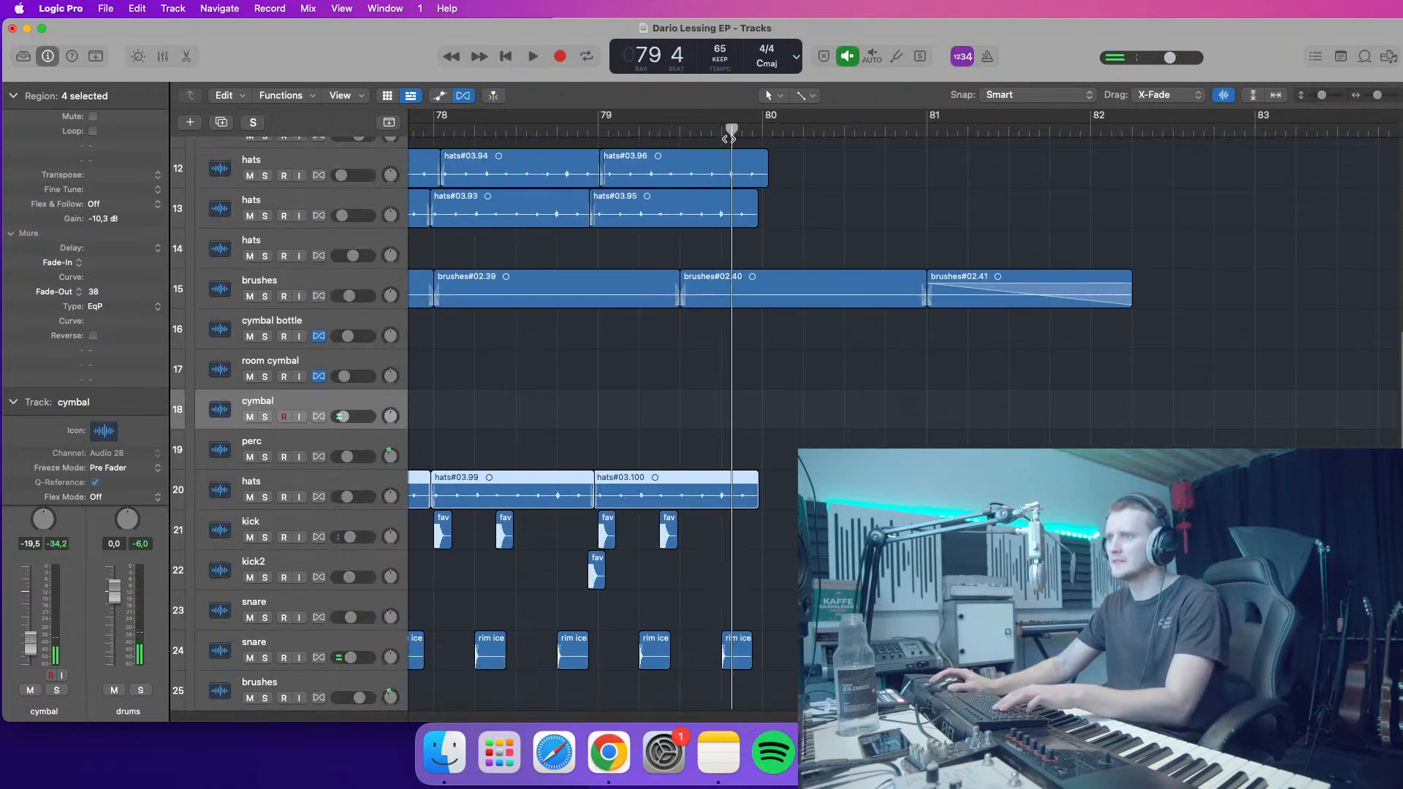
key(space)
key(space)
- Trim the ends of the last hats regions on tracks 12 and 13 to about bar 79 beat 4 and replay them
click(772, 228)
drag(766, 183, 736, 246)
drag(741, 226, 724, 171)
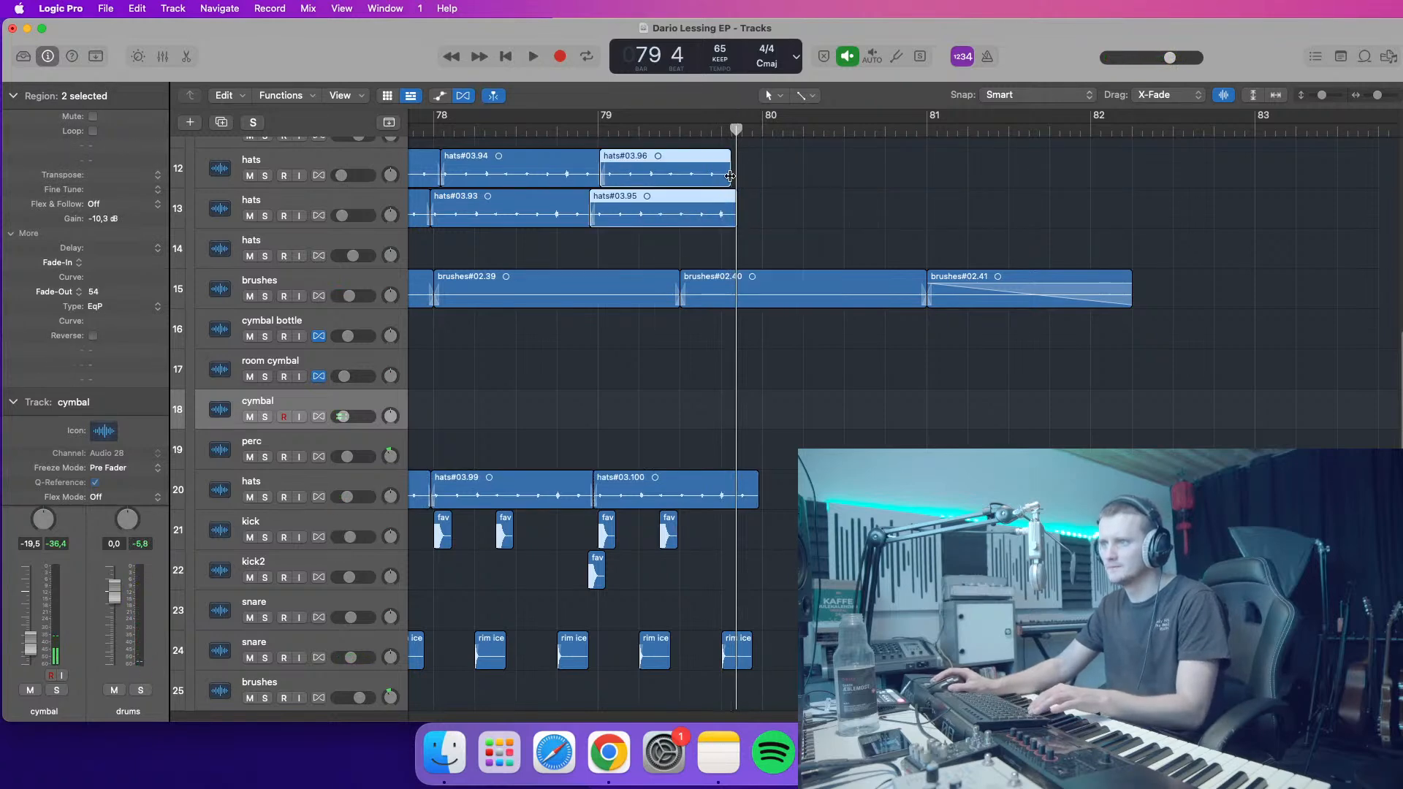
click(679, 135)
key(space)
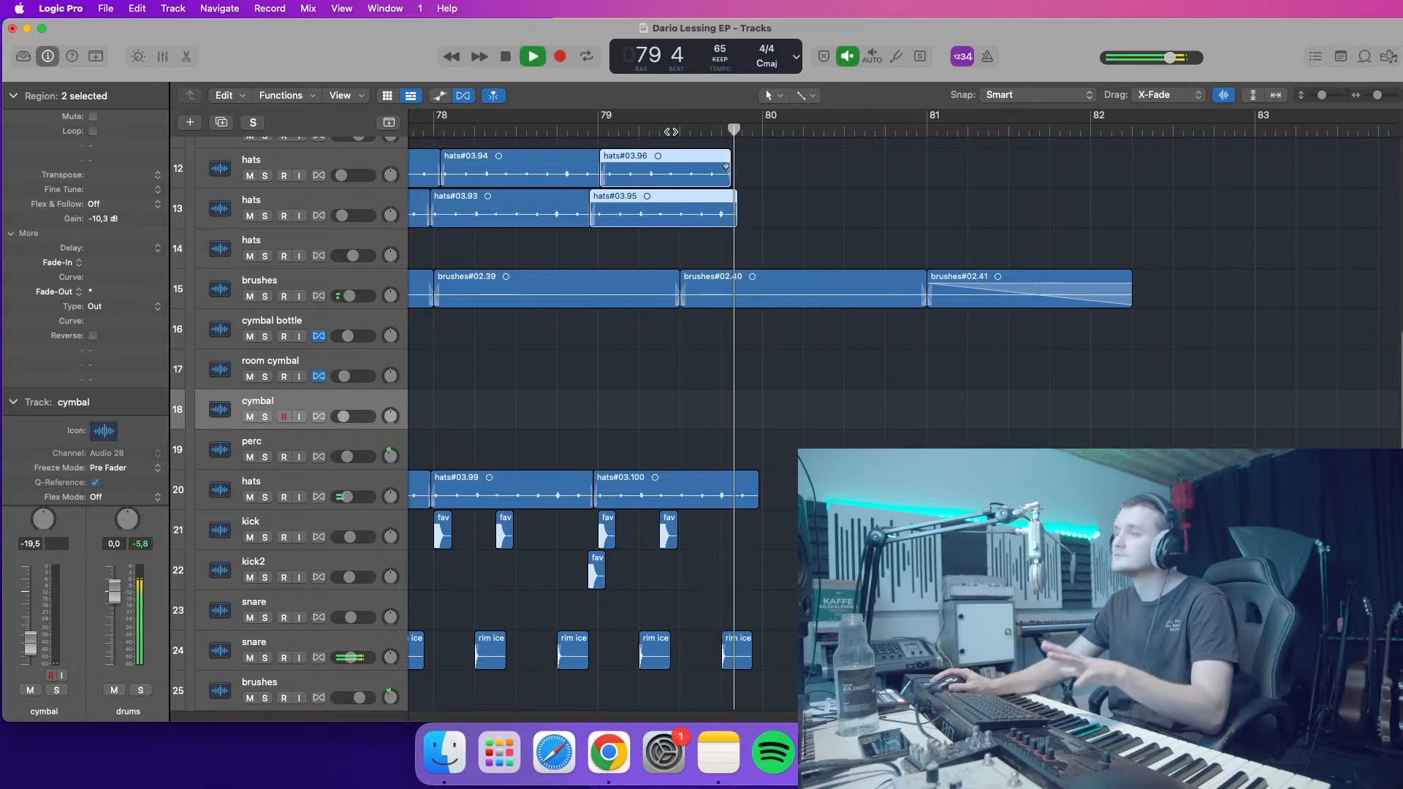
click(671, 132)
key(space)
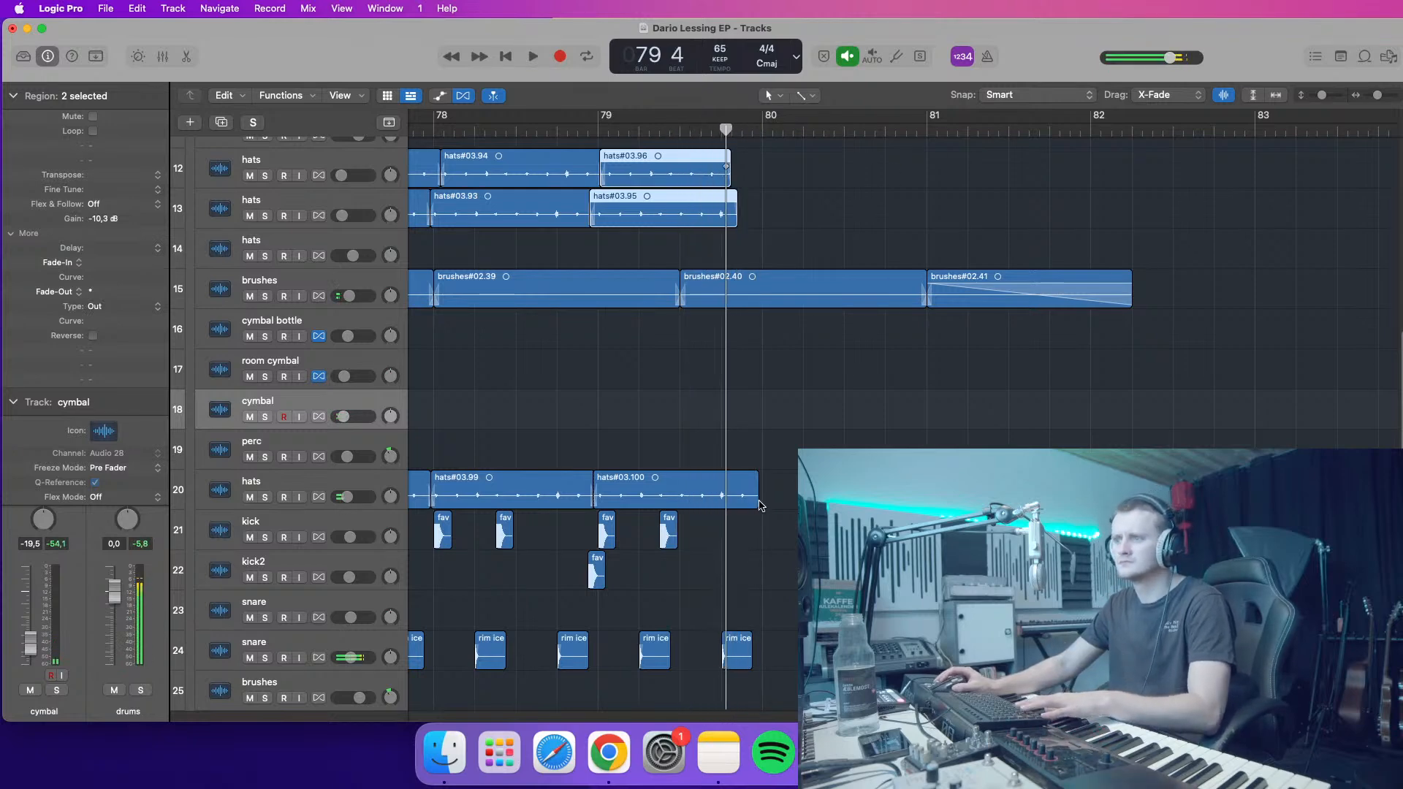
- Trim the end of the last hats region on track 20 to about bar 79 beat 4 and play the ending
click(755, 501)
drag(755, 502, 736, 500)
key(space)
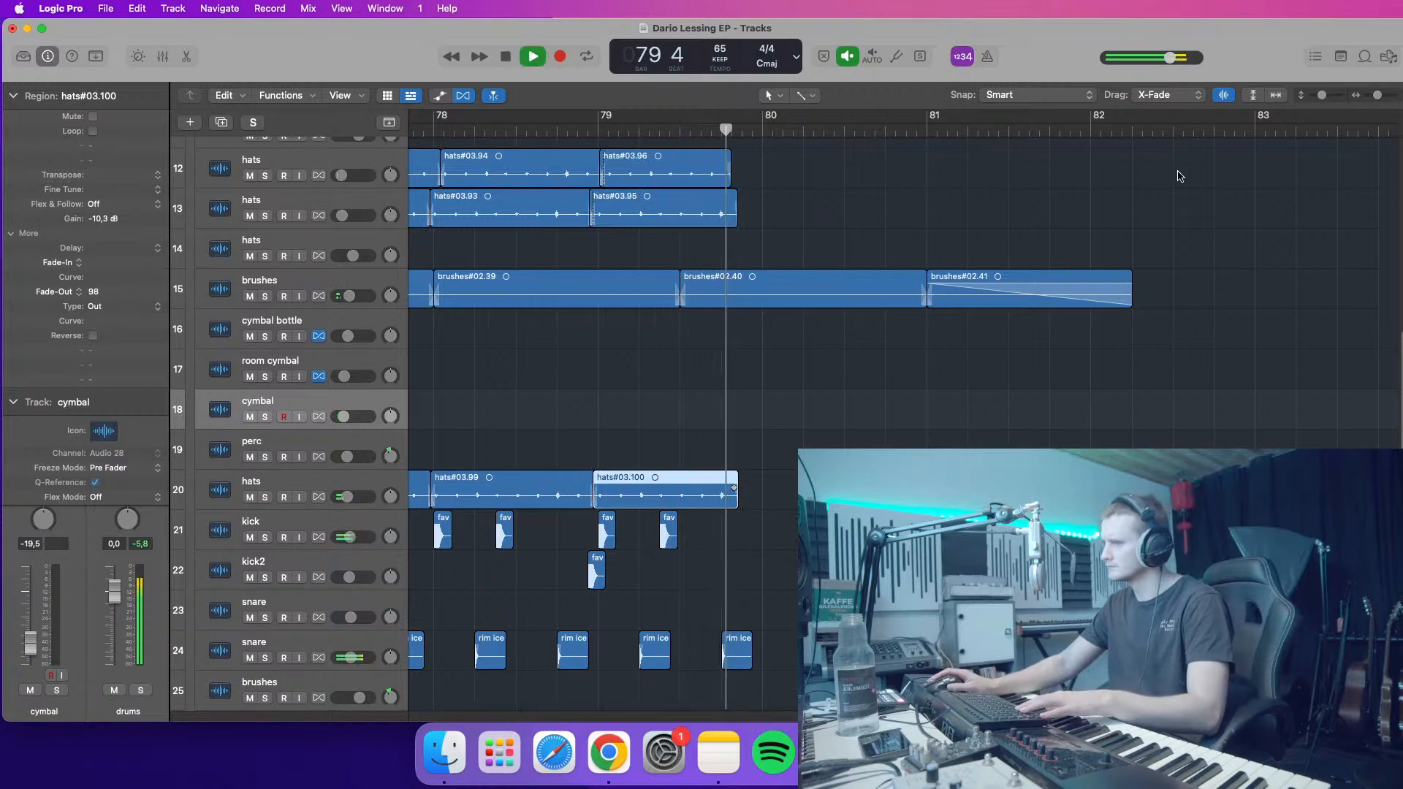
- Play the arrangement from about bar 42 and listen through to bar 57 to check the overall flow
drag(1378, 96, 1294, 121)
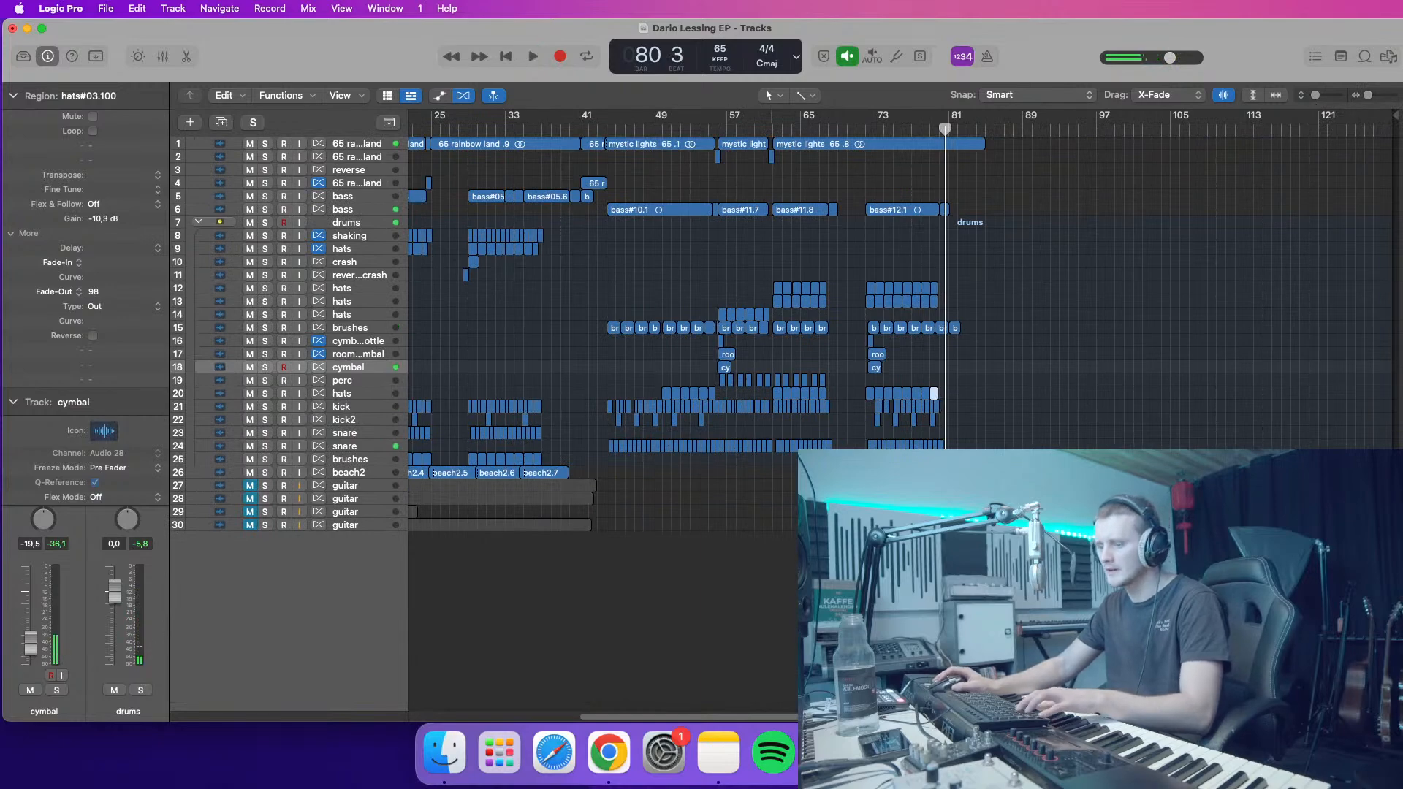
click(588, 130)
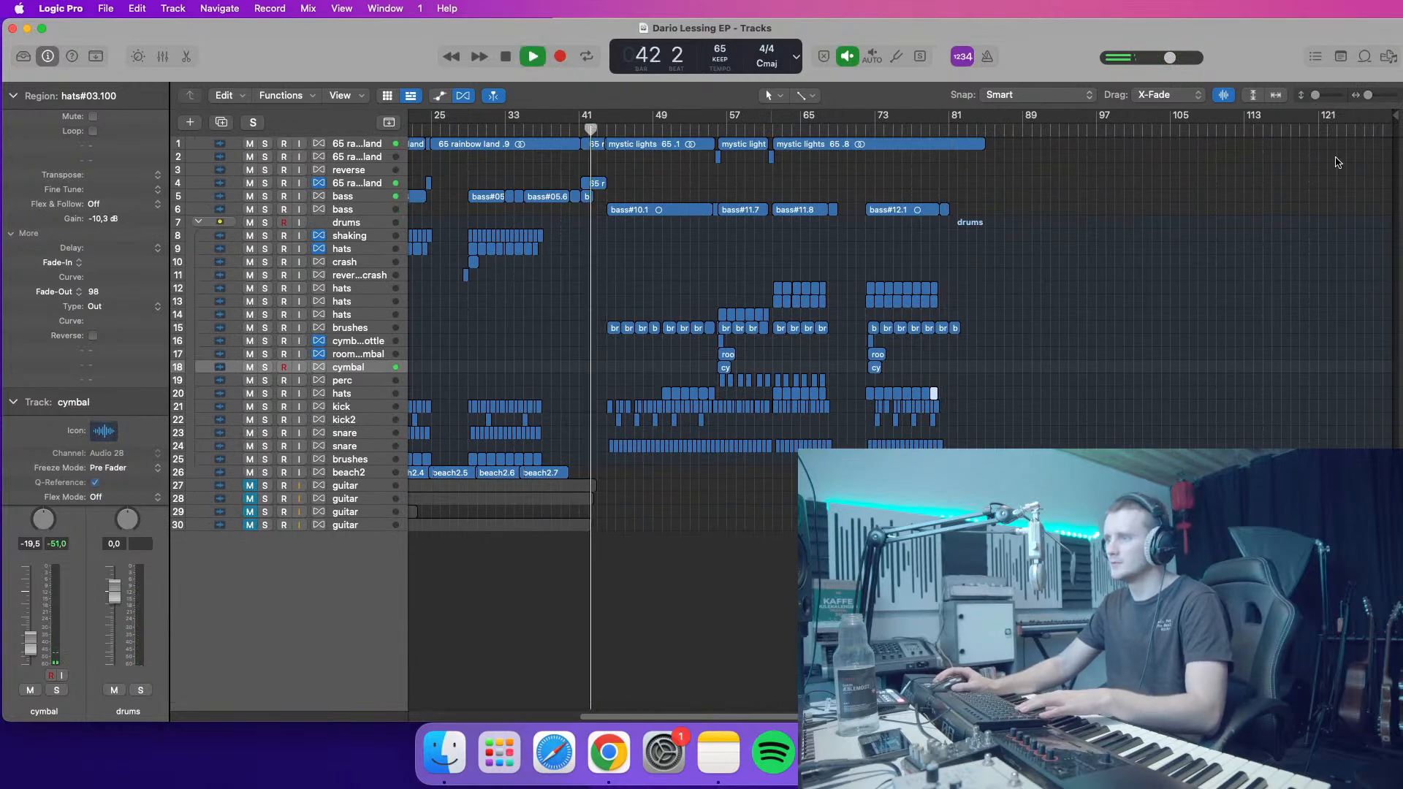
drag(1325, 97, 1322, 97)
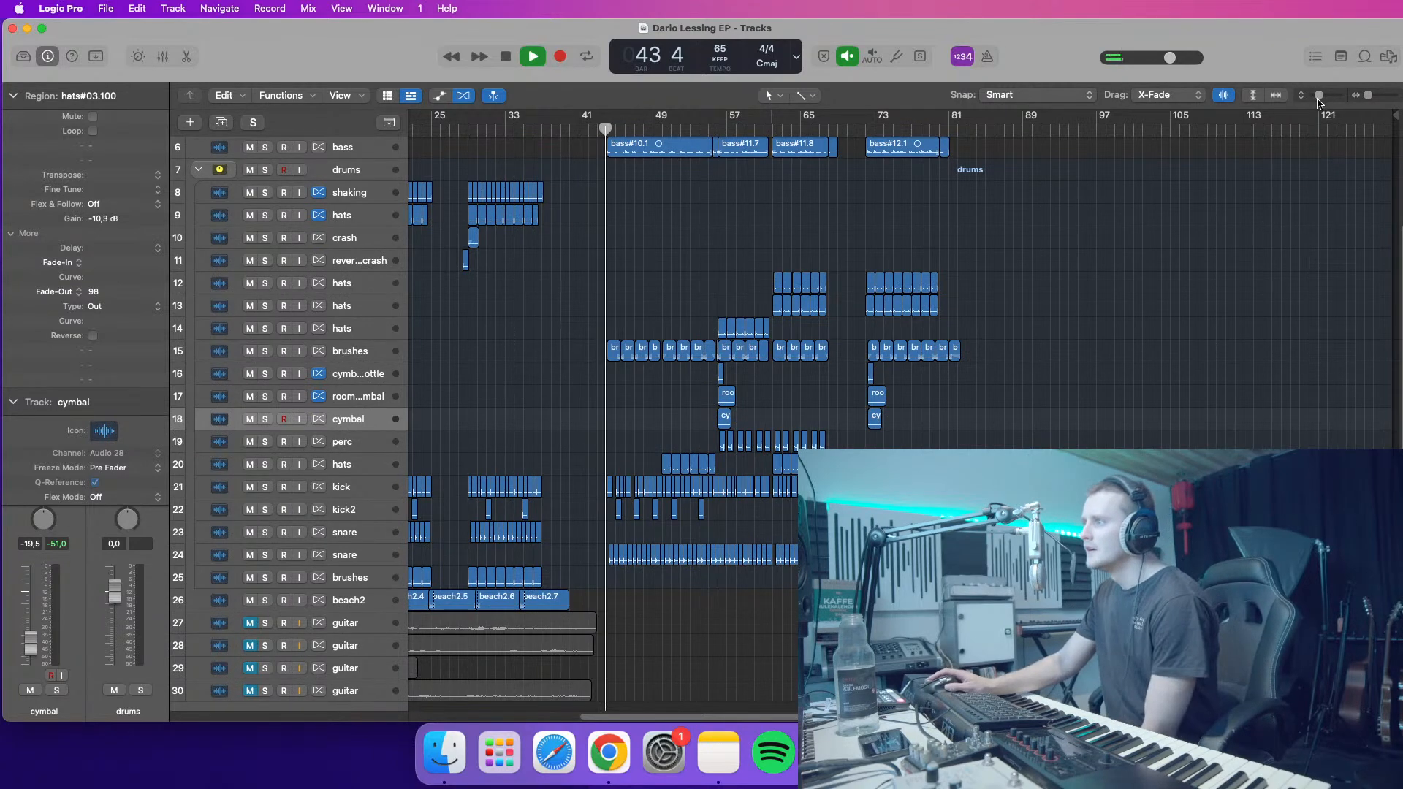
drag(1320, 96, 1317, 96)
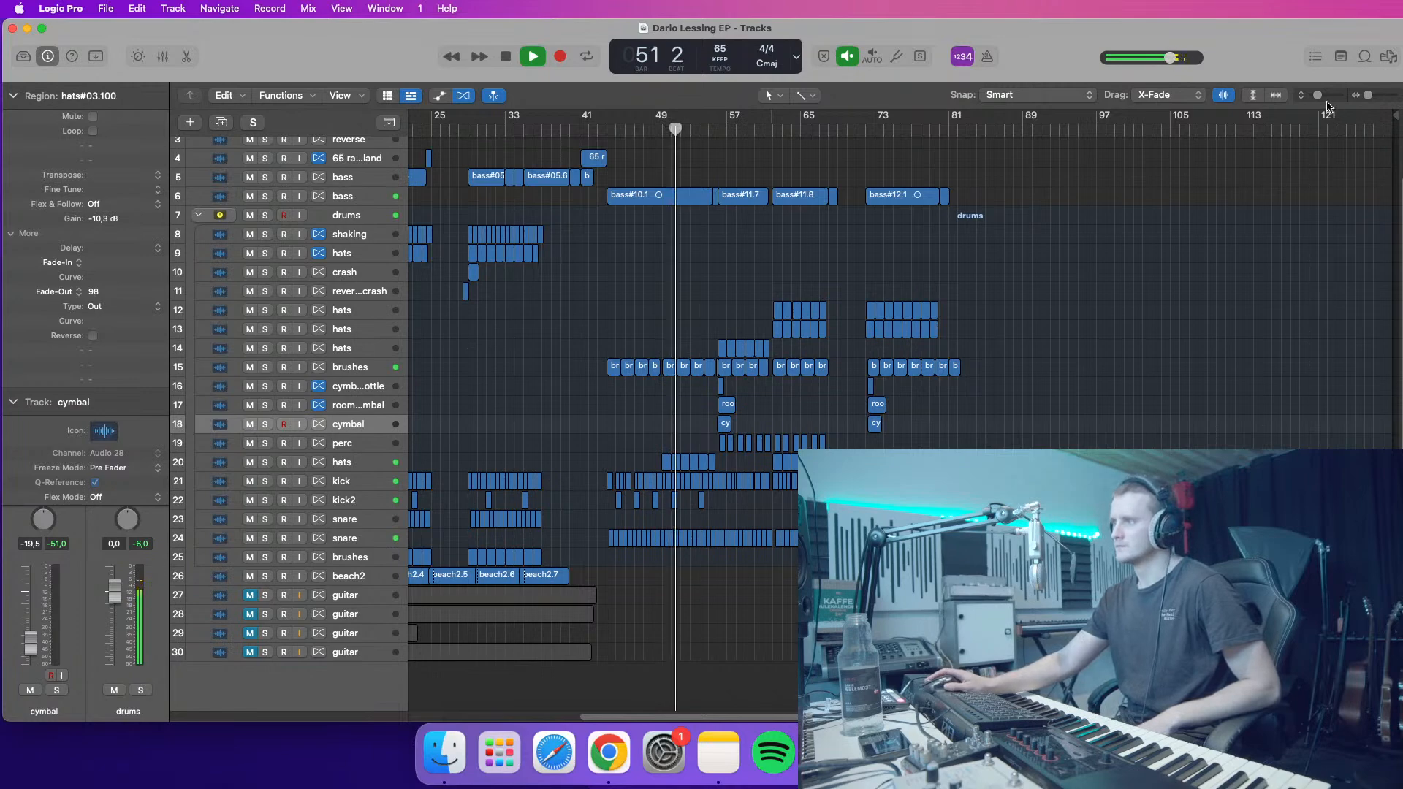
drag(1315, 97, 1313, 97)
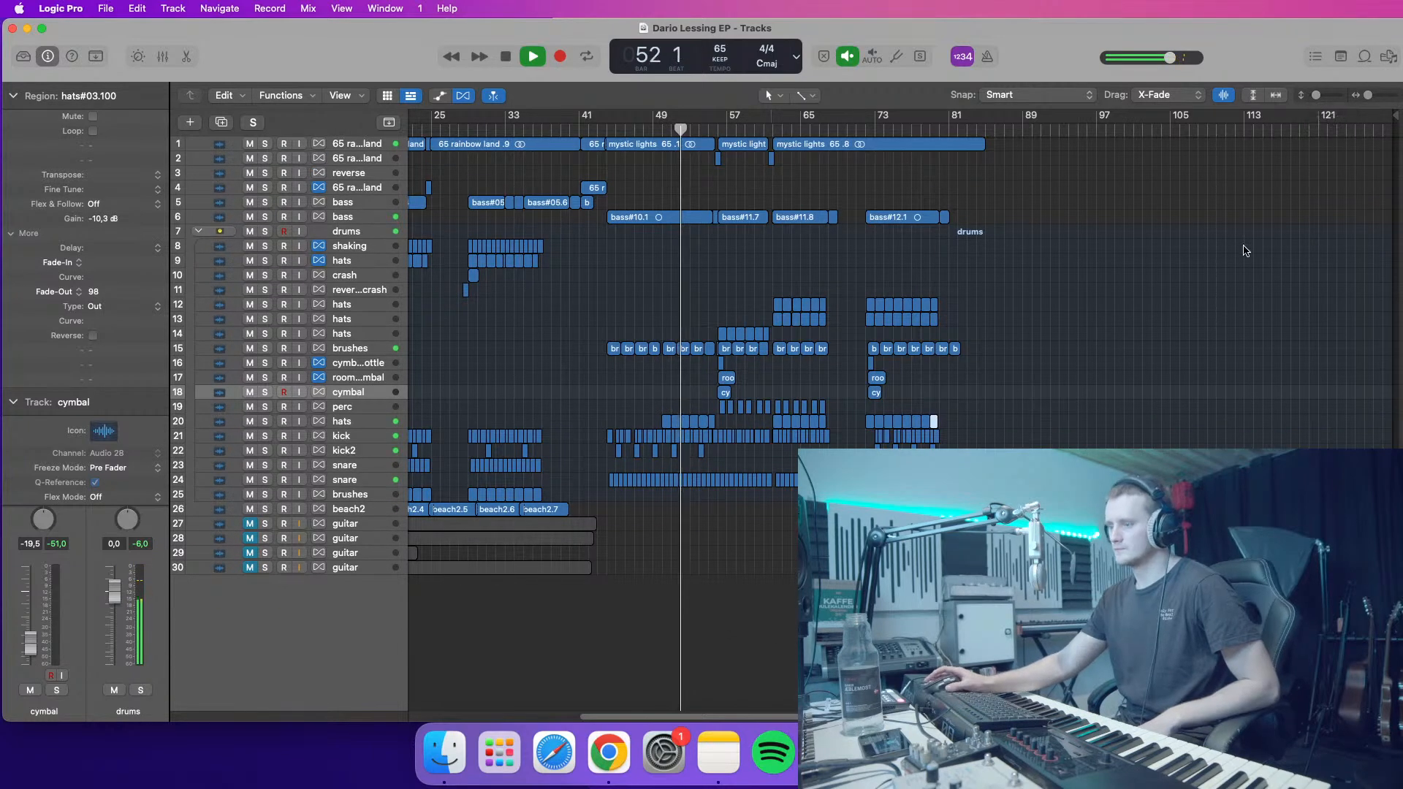
drag(1371, 99, 1373, 100)
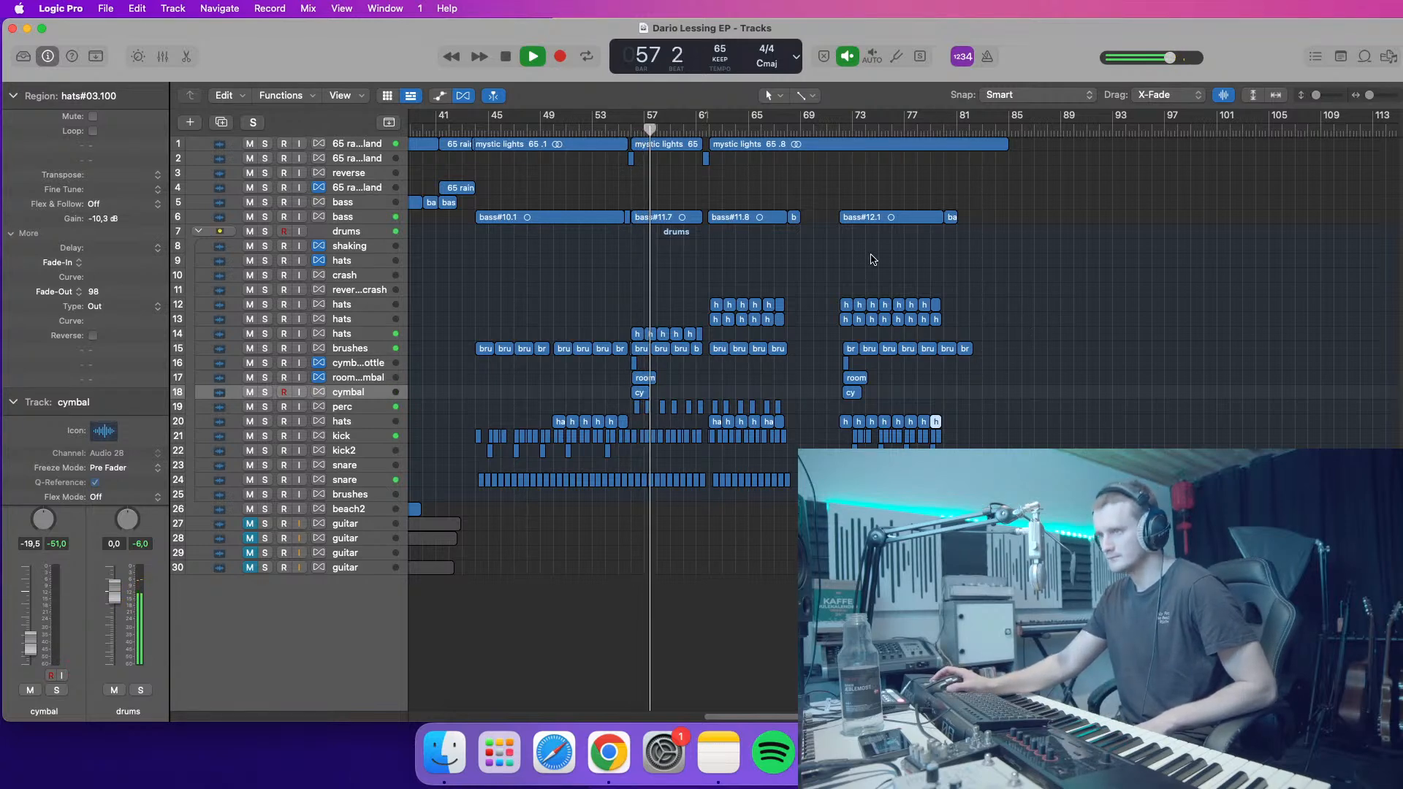
- Replay the transition into bar 56 from about bar 55 to judge how the sections join
key(space)
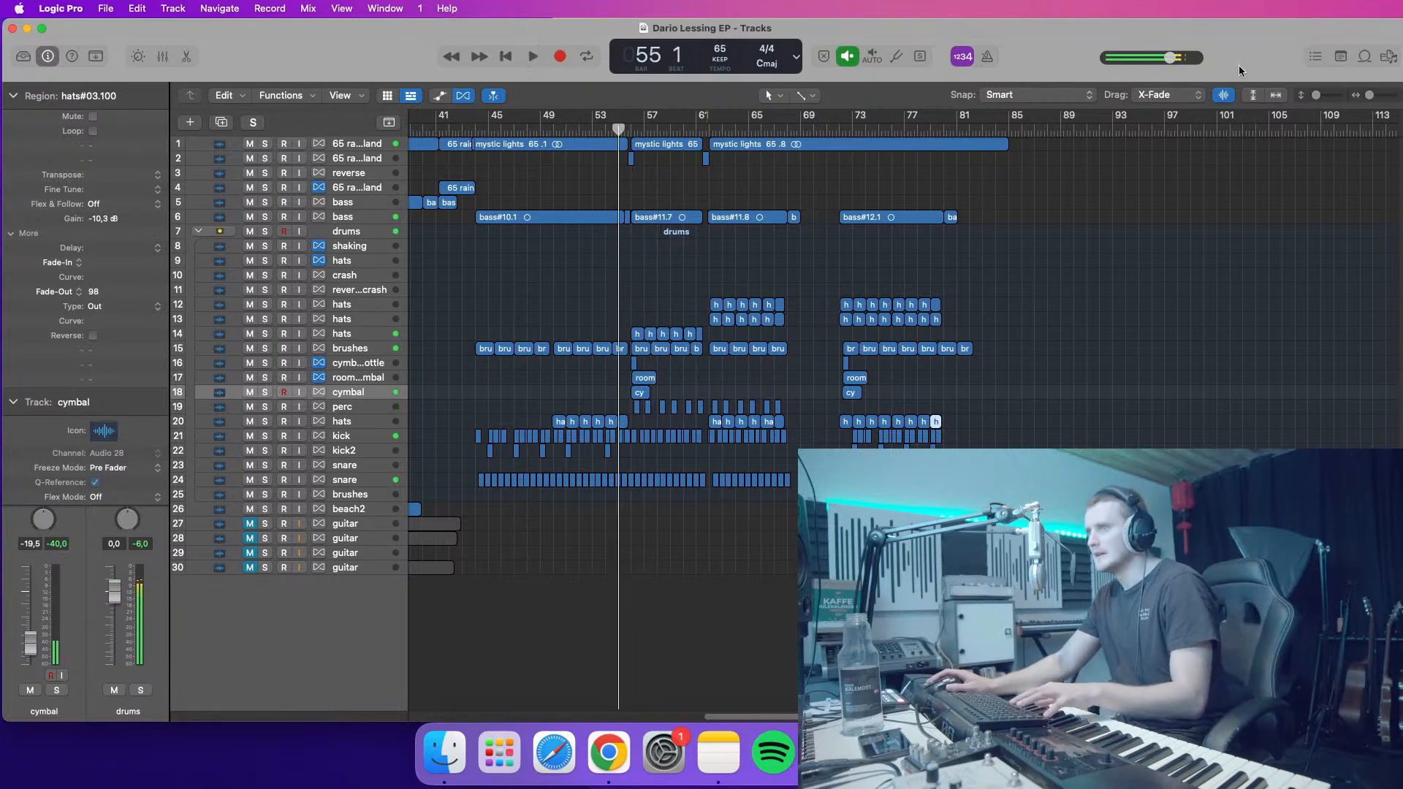
click(1380, 98)
key(space)
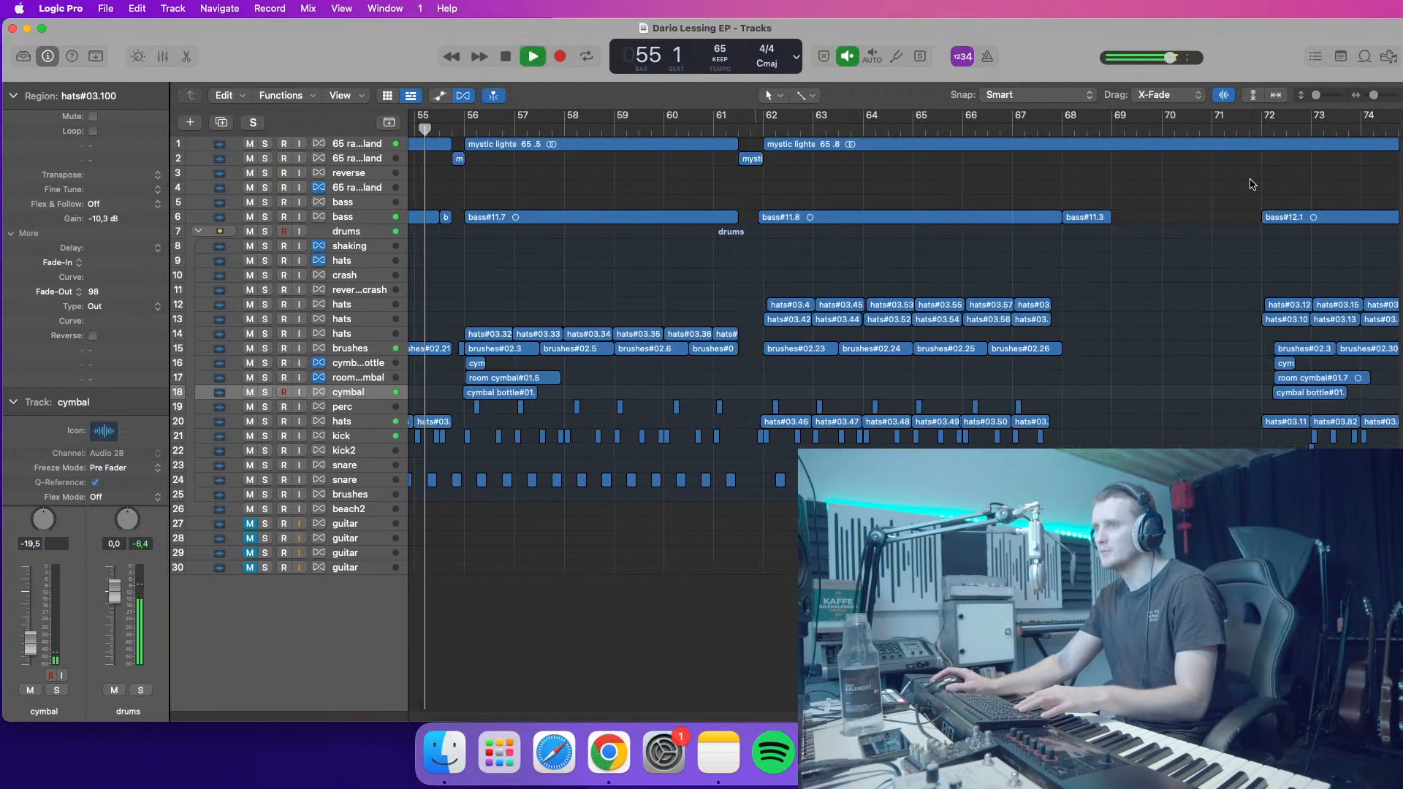
drag(1374, 96, 1379, 95)
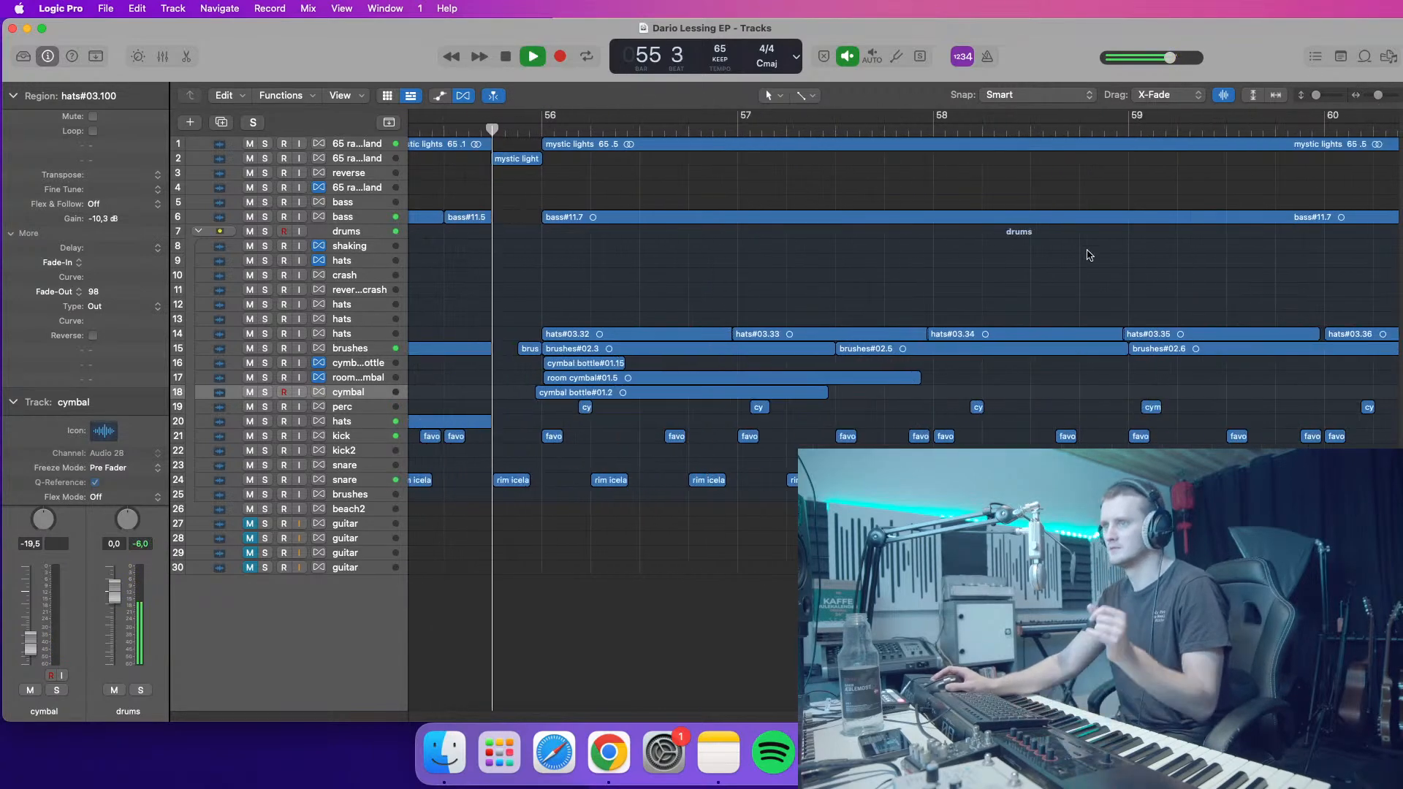
click(470, 132)
click(1383, 96)
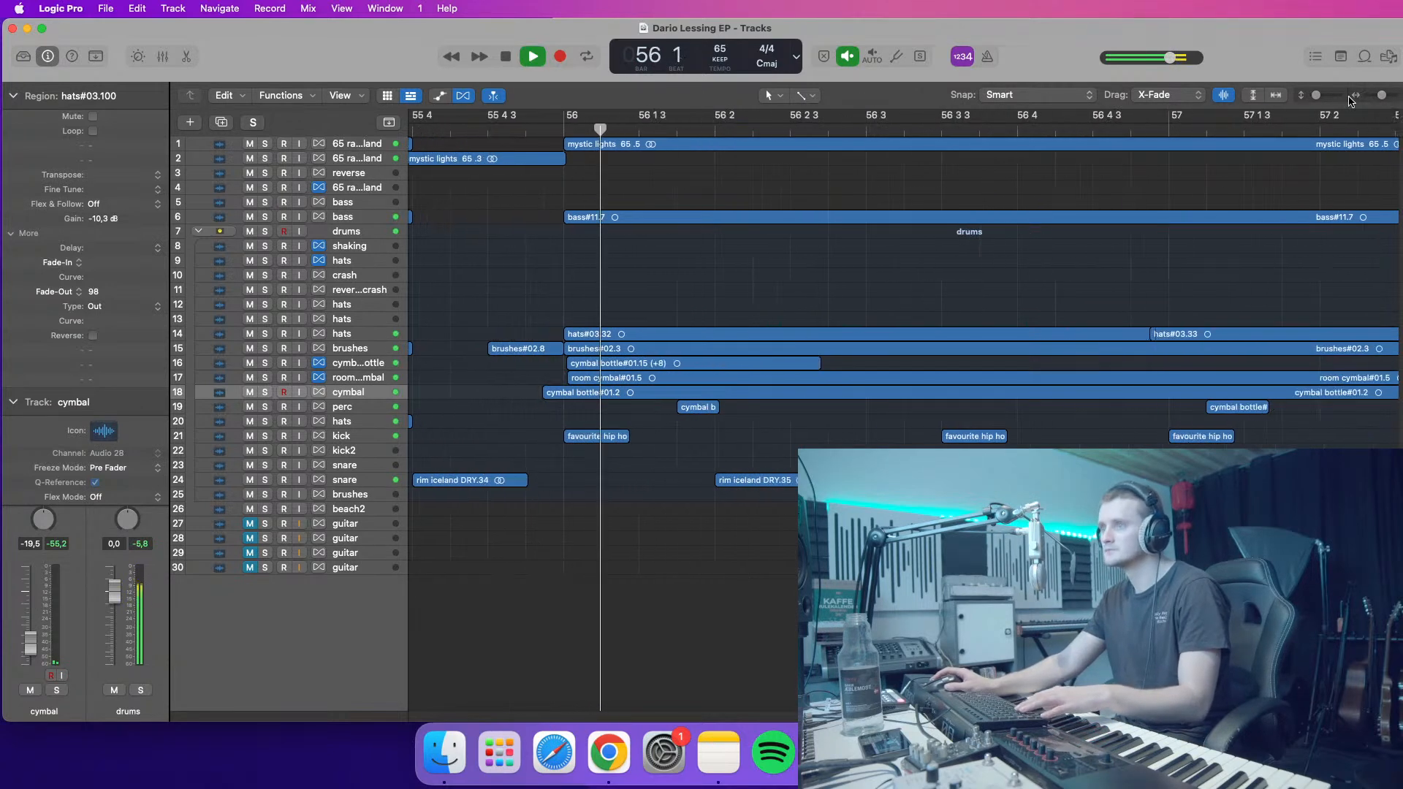
key(space)
- Listen closely to the gap between bar 55 beat 3 and bar 56 across the individual tracks
click(1331, 100)
click(1331, 99)
click(1372, 97)
click(1371, 97)
click(412, 133)
key(space)
click(1331, 99)
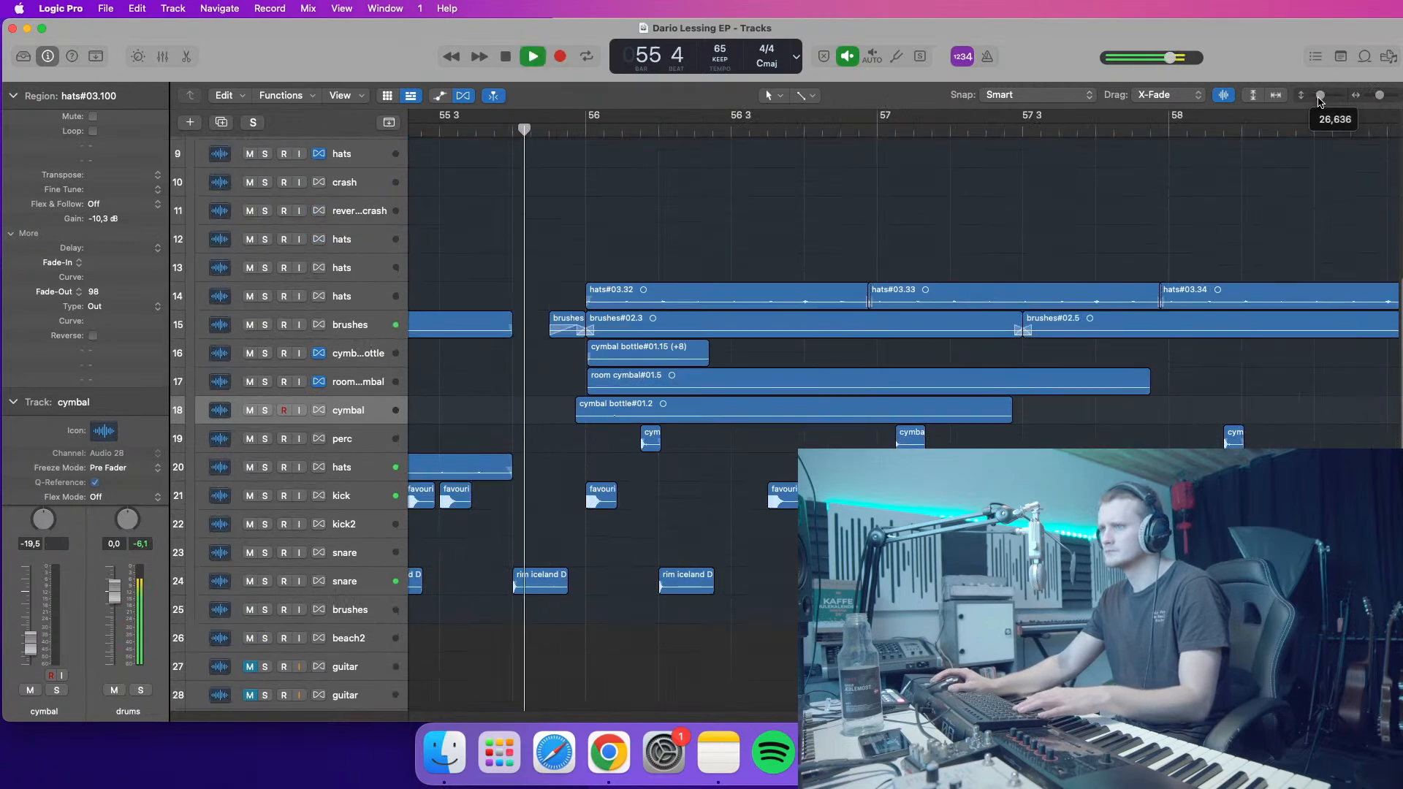
scroll(526, 219, up, 1)
key(space)
- Move the mystic lights 65 .3 region on track 2 slightly earlier, before bar 56, and play it back
click(497, 134)
drag(1380, 96, 1389, 108)
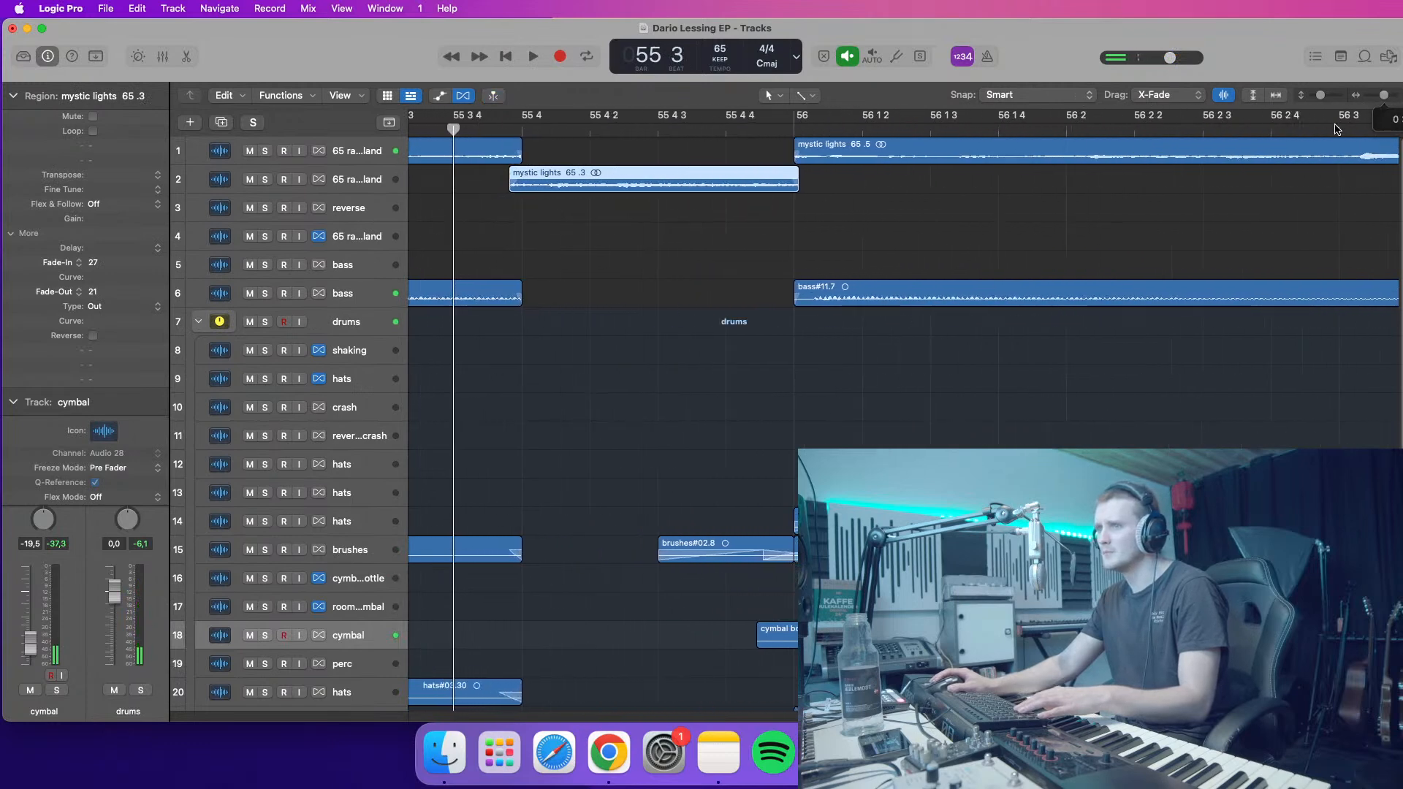
drag(625, 184, 618, 185)
key(space)
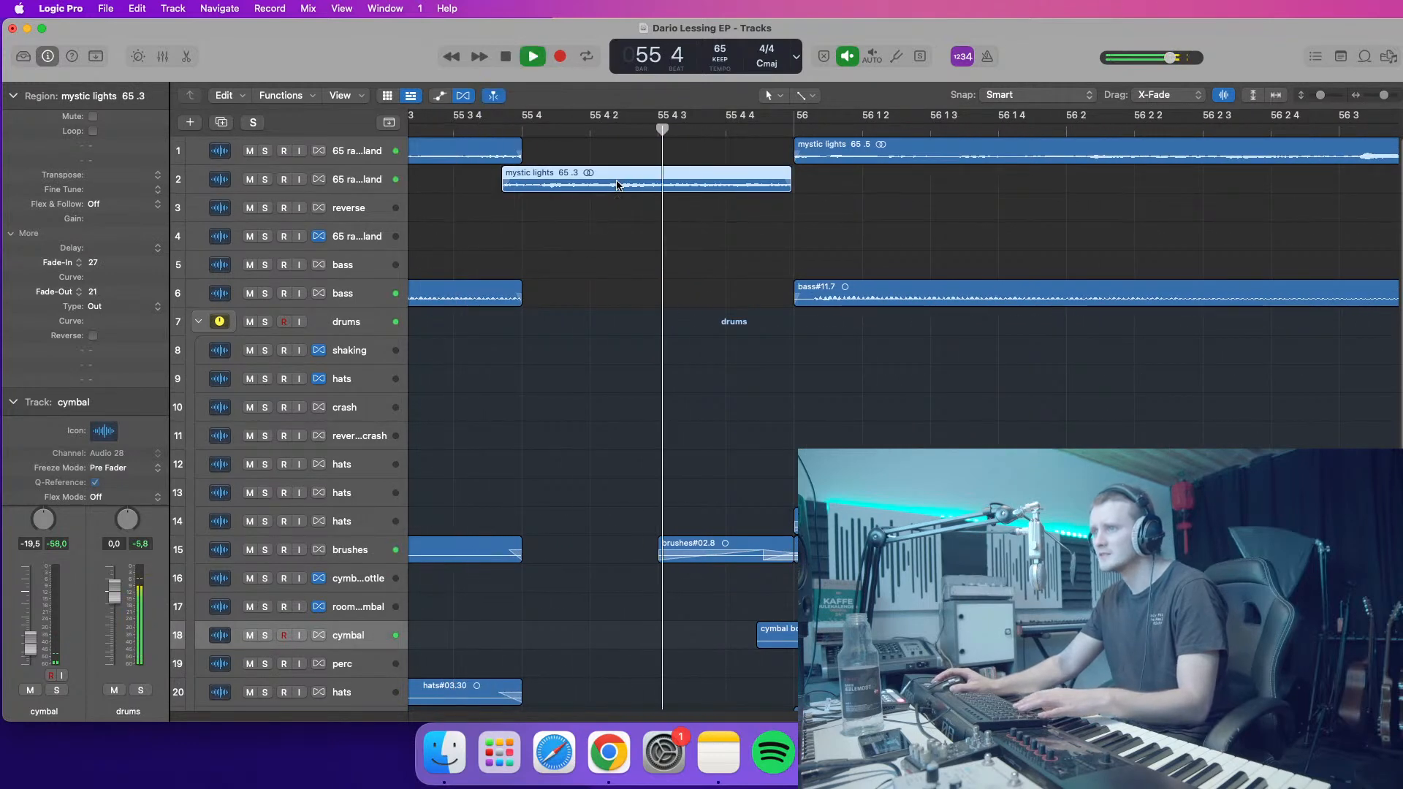
- Extend the end of the mystic lights 65 .3 region to just past bar 56 and replay the transition
drag(520, 134, 398, 138)
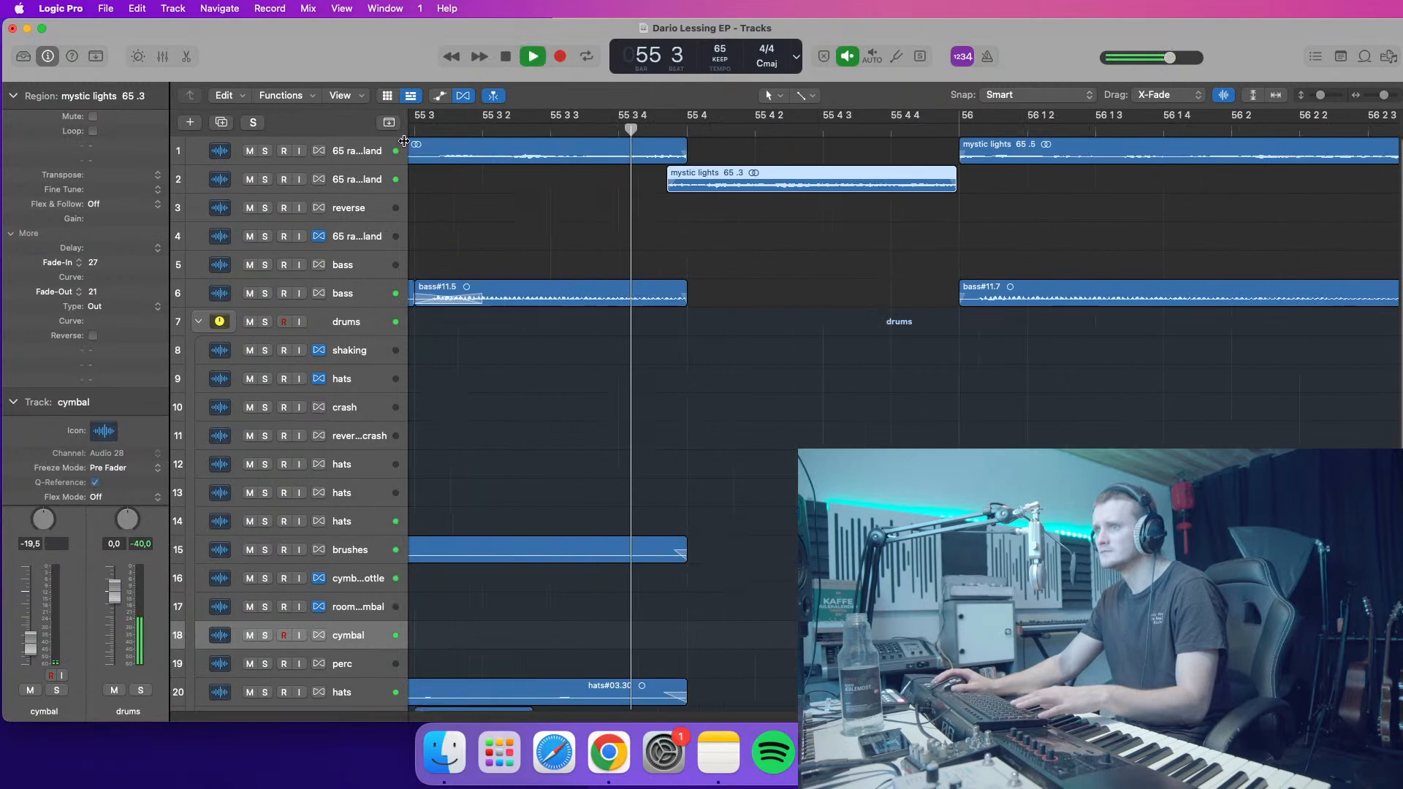
key(space)
drag(956, 188, 963, 190)
drag(683, 129, 663, 130)
key(space)
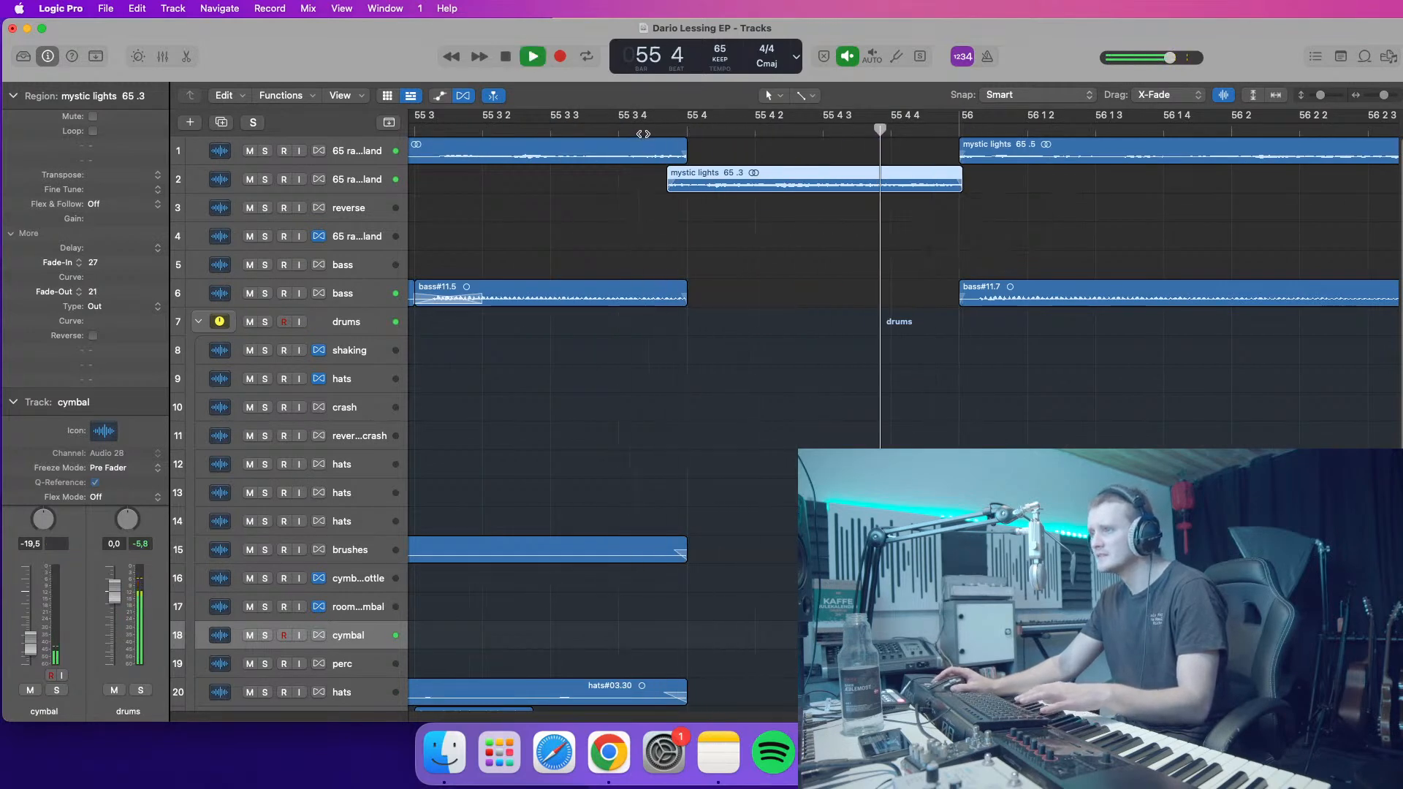
click(513, 132)
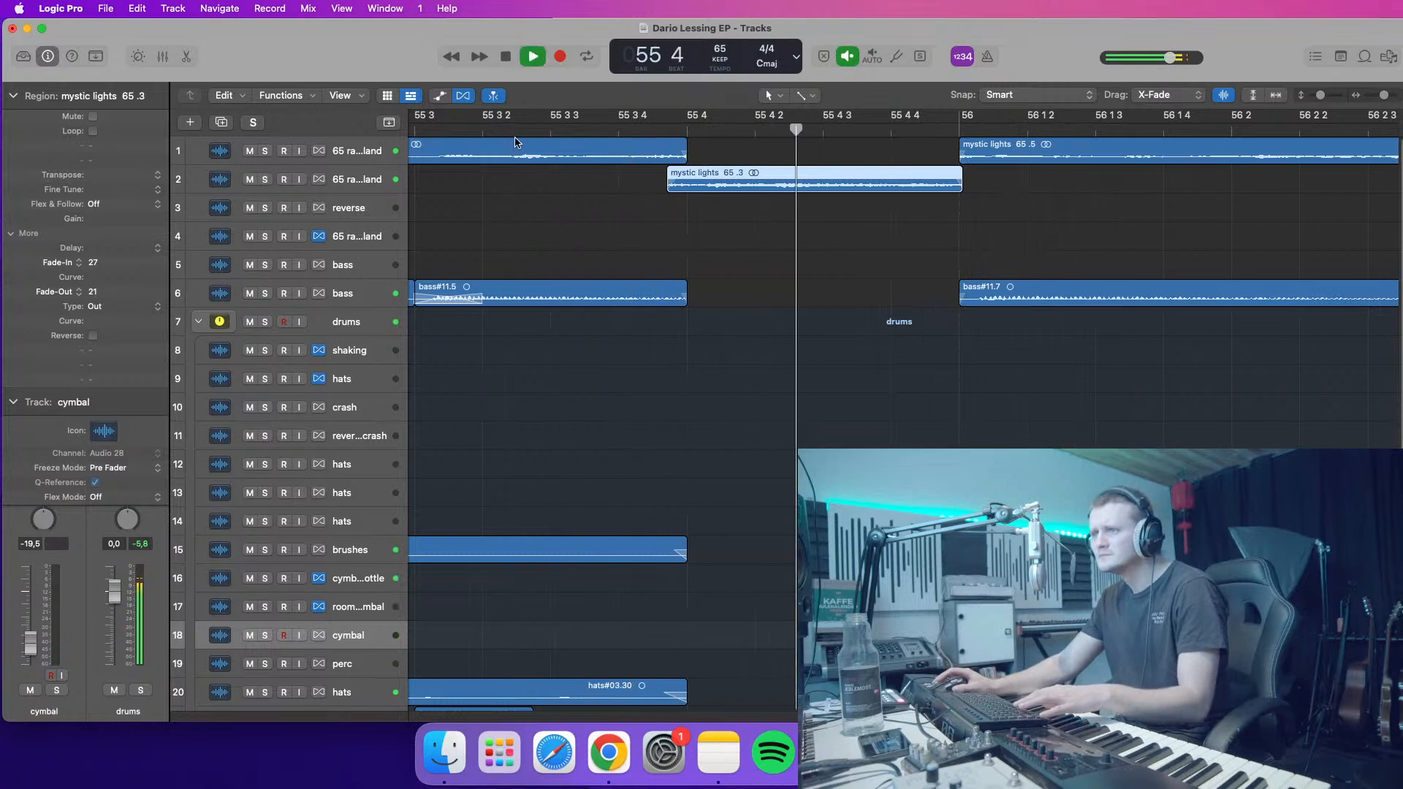
click(516, 131)
key(space)
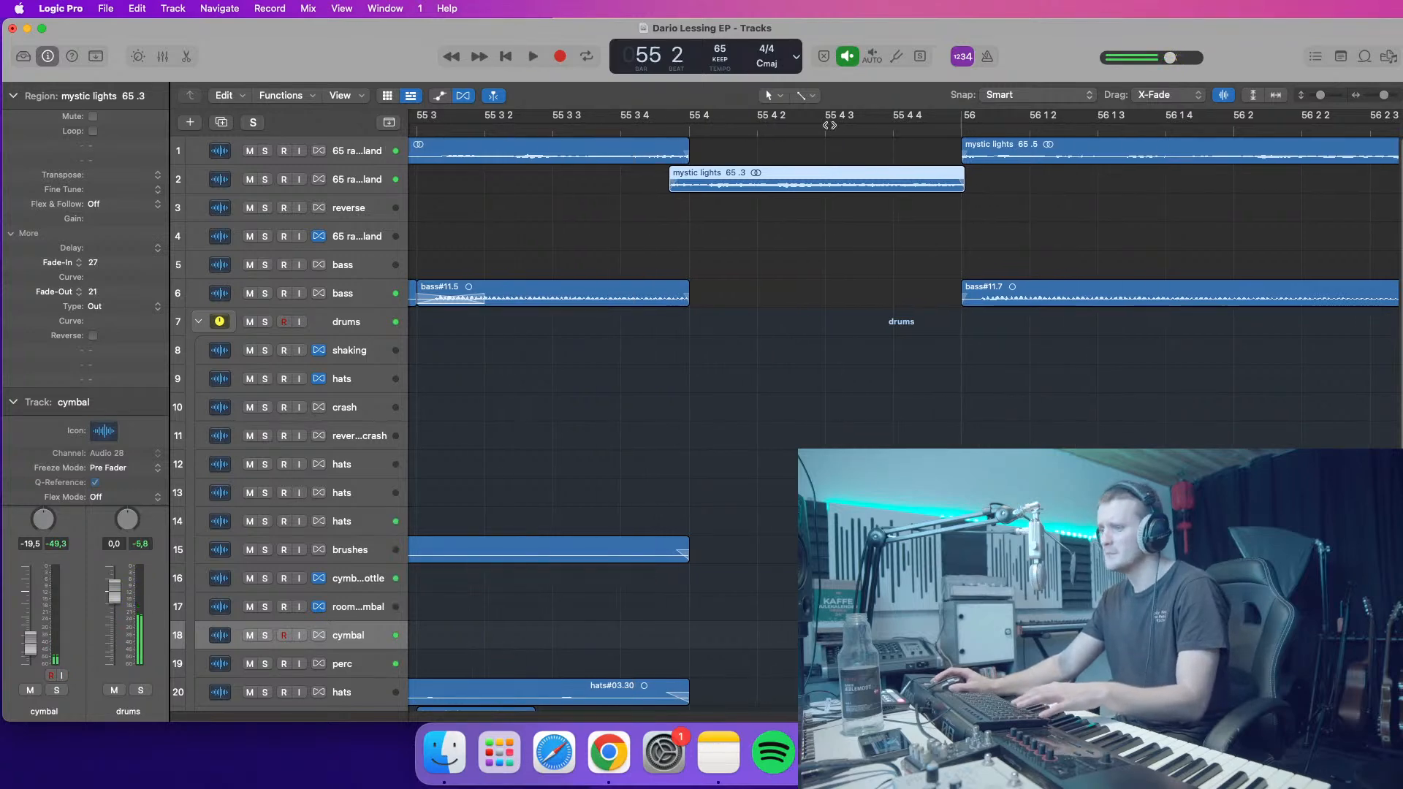
- Trim the start of the mystic lights 65 .3 region to about bar 55 beat 4 and play it back
drag(1387, 98, 1377, 99)
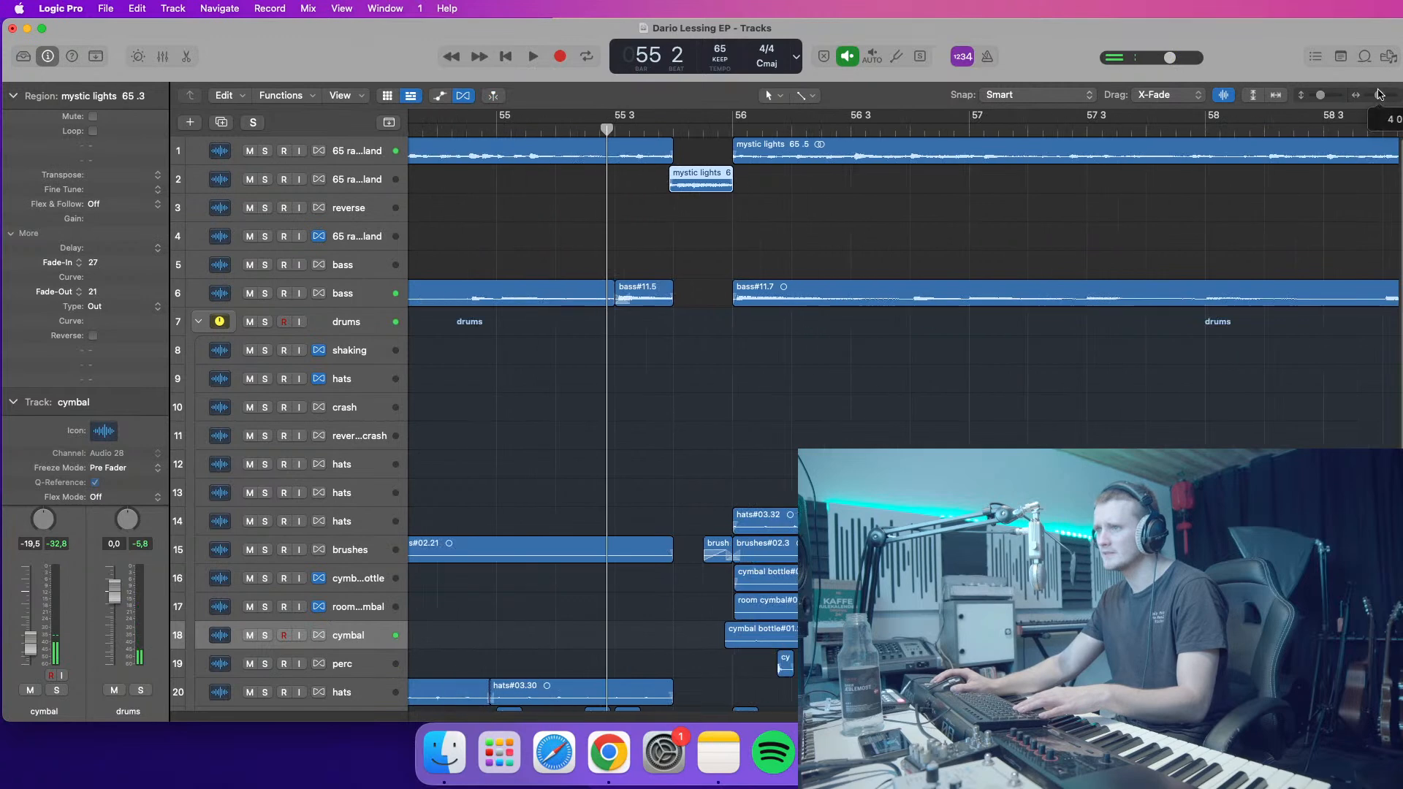
key(space)
click(1386, 96)
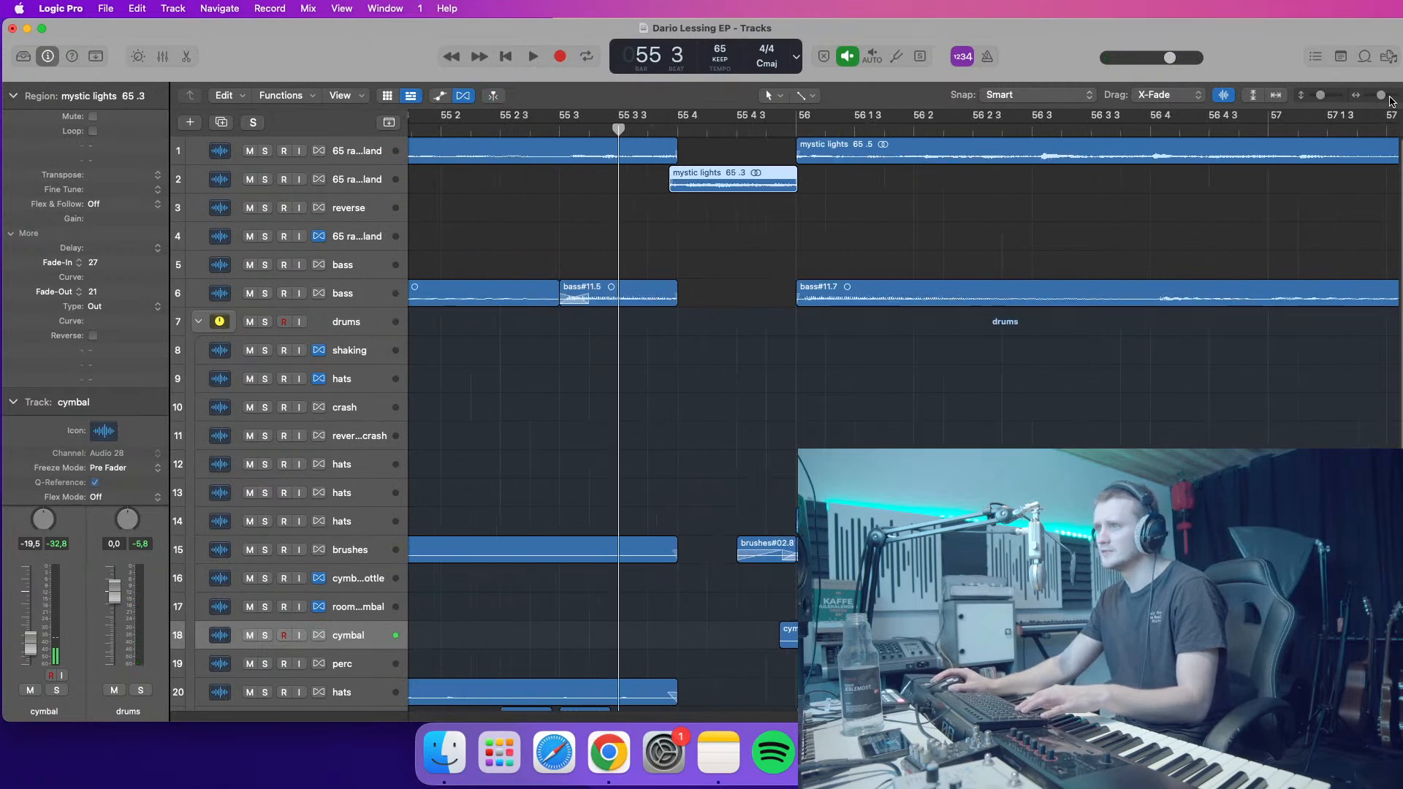
drag(670, 180, 699, 180)
key(space)
- Replay the break before bar 56, checking how the mystic lights 65 .1 and bass#11.5 regions lead into it
drag(1385, 95, 1376, 96)
scroll(909, 140, left, 5)
click(909, 140)
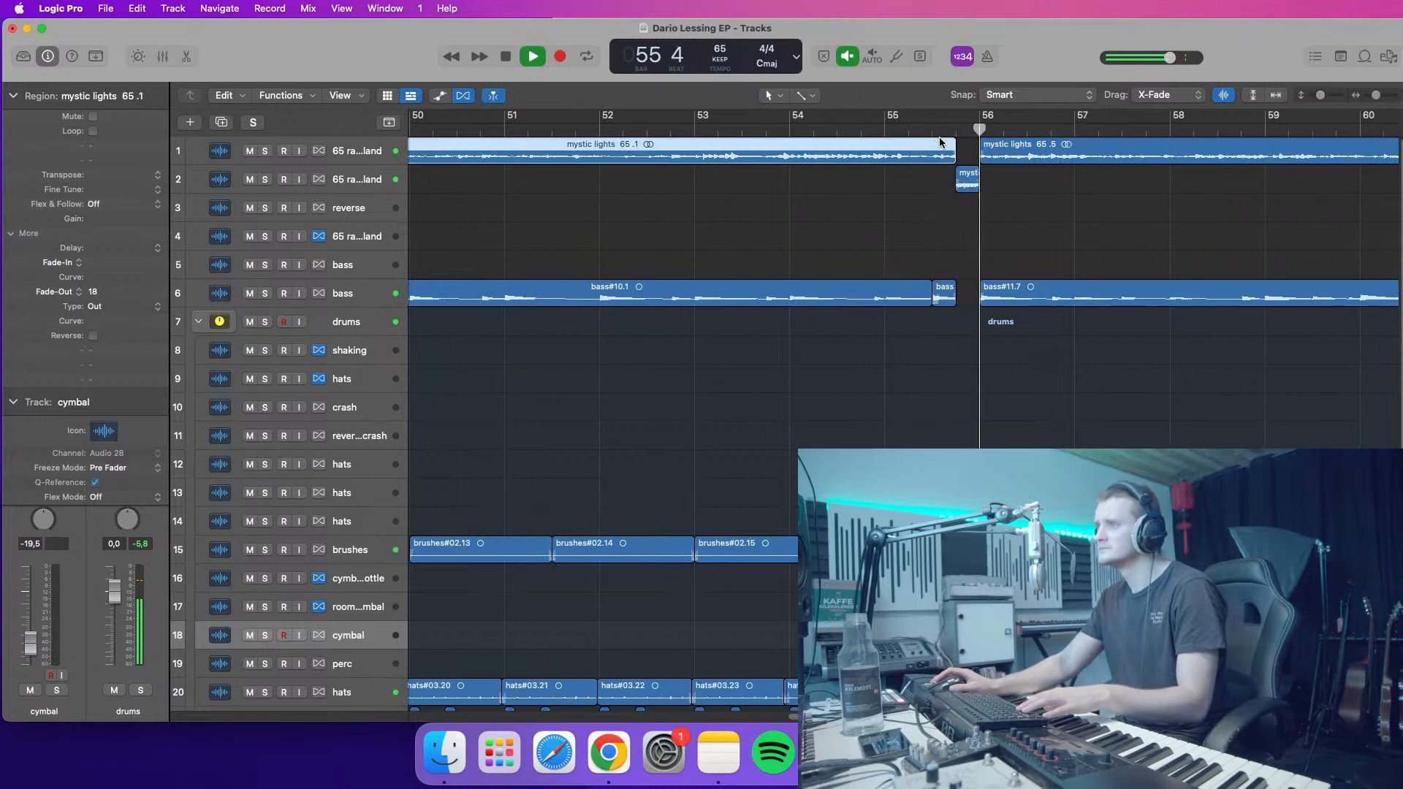
click(948, 295)
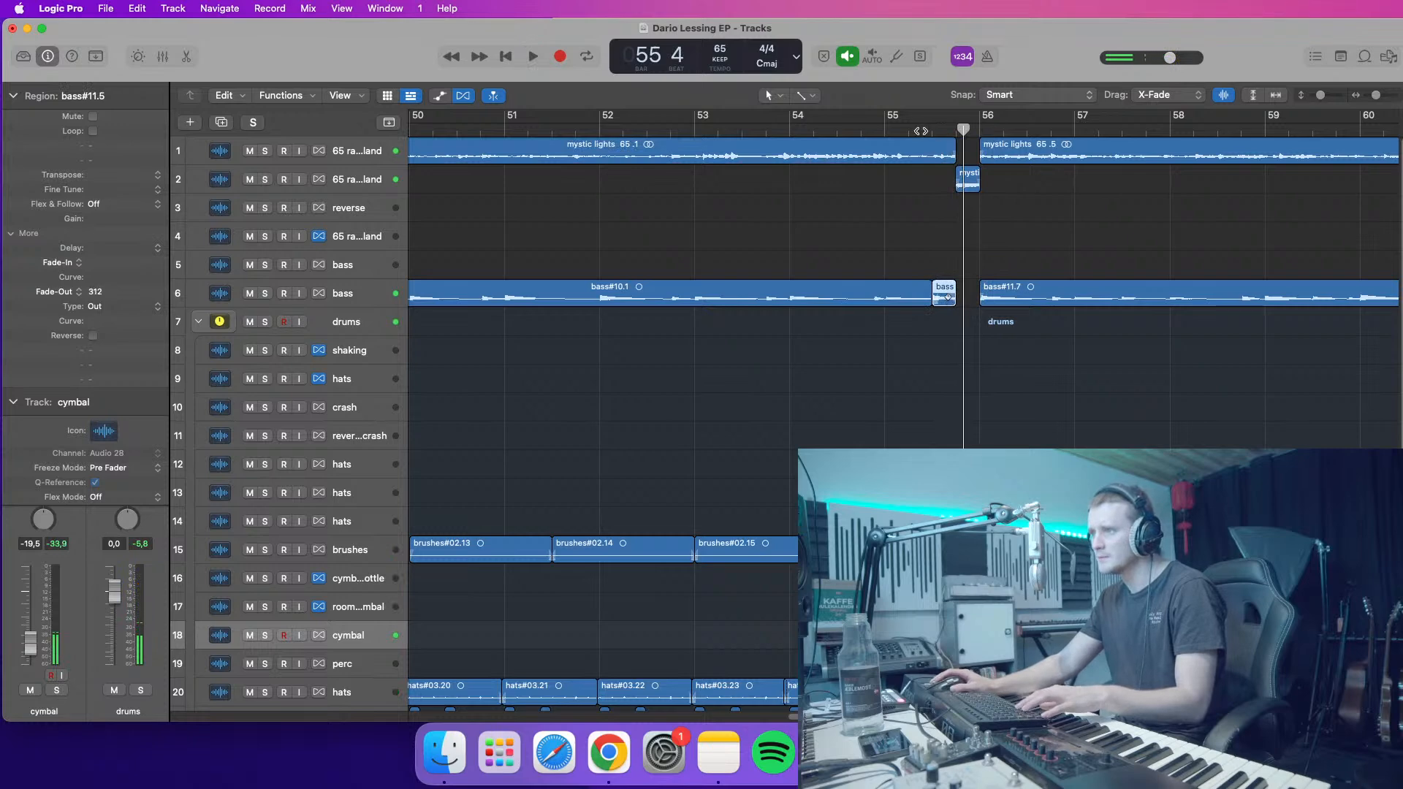
key(space)
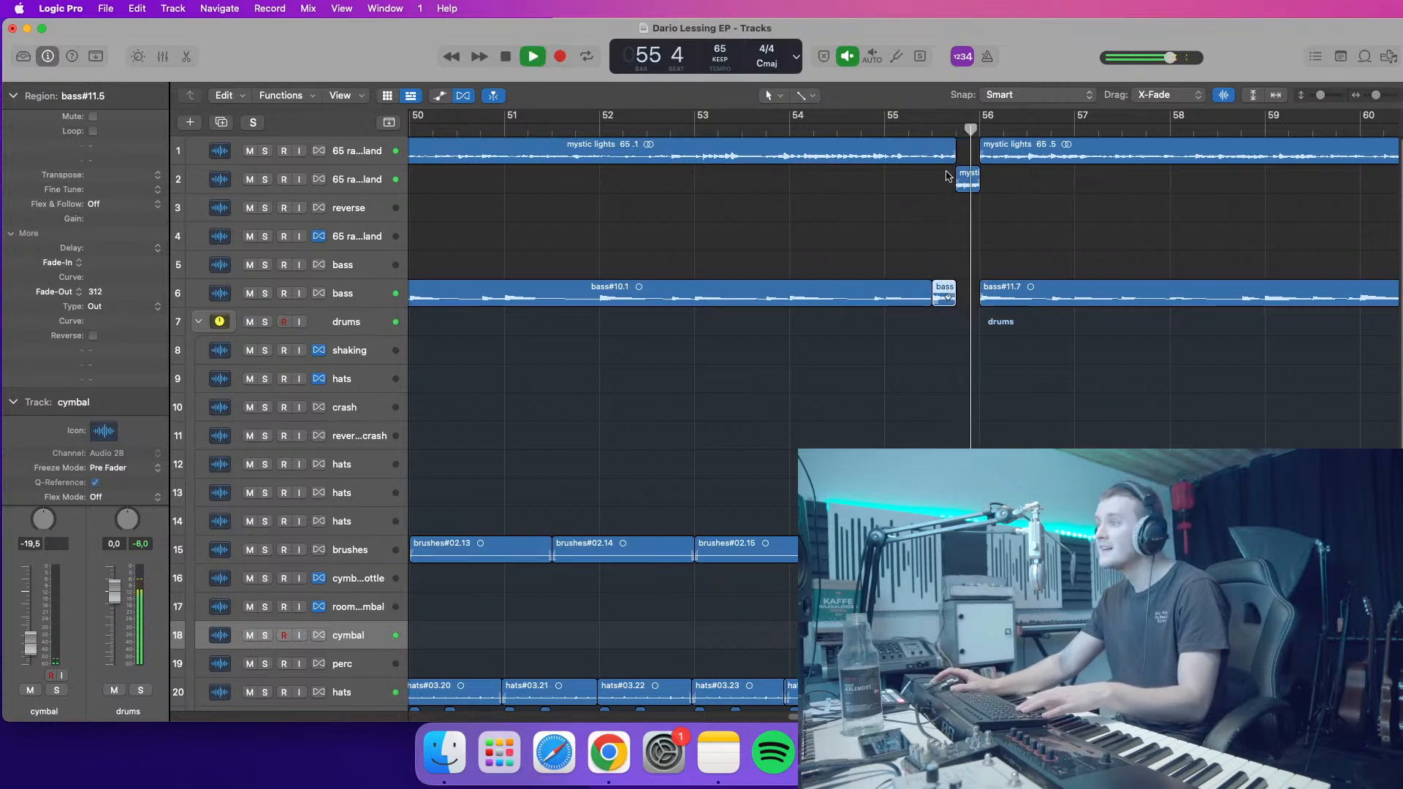
click(933, 146)
key(space)
click(934, 131)
scroll(941, 164, down, 6)
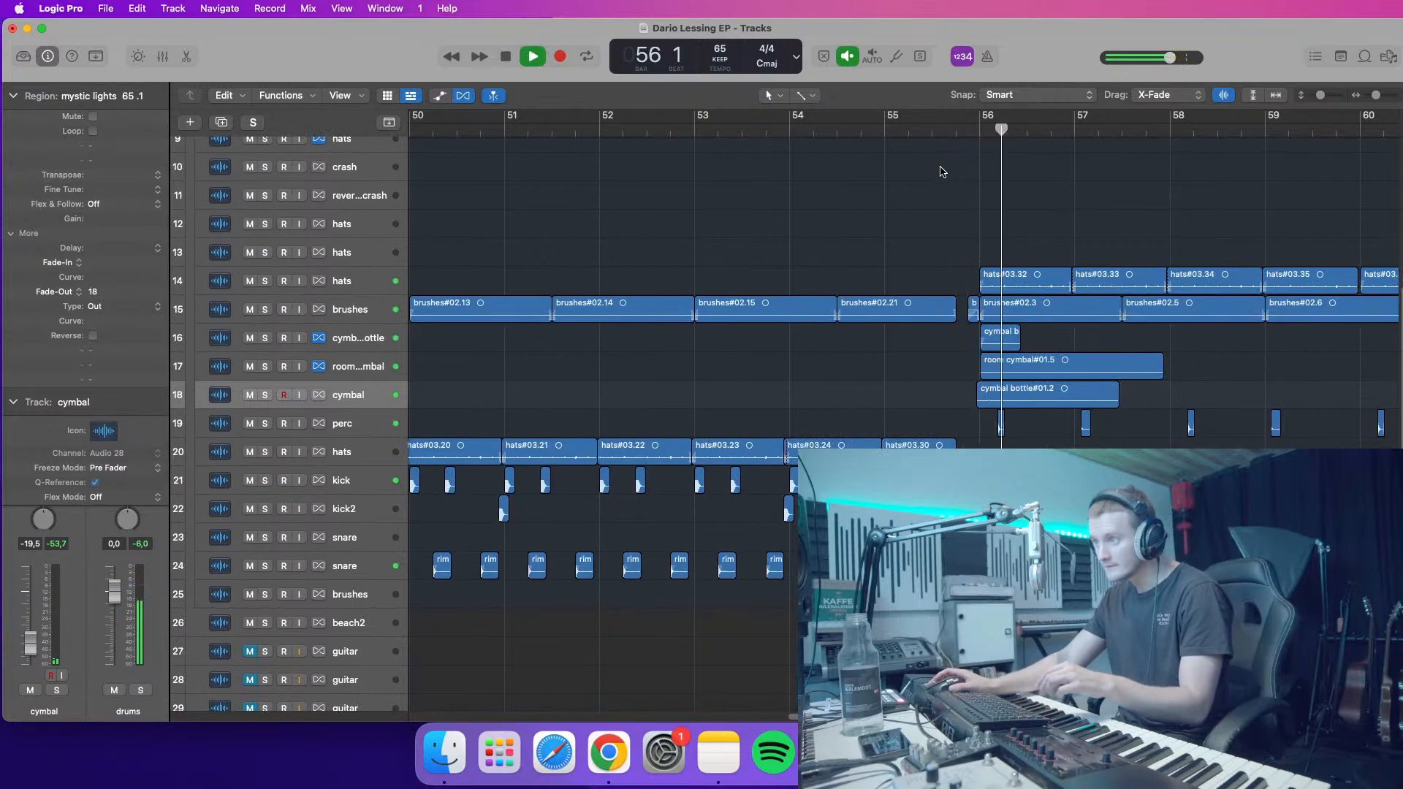
- Listen from bar 56 to the drums' re-entry at bar 72, selecting the track 20 hats and track 15 brushes along the way
drag(1376, 96, 1317, 96)
scroll(1015, 381, down, 1)
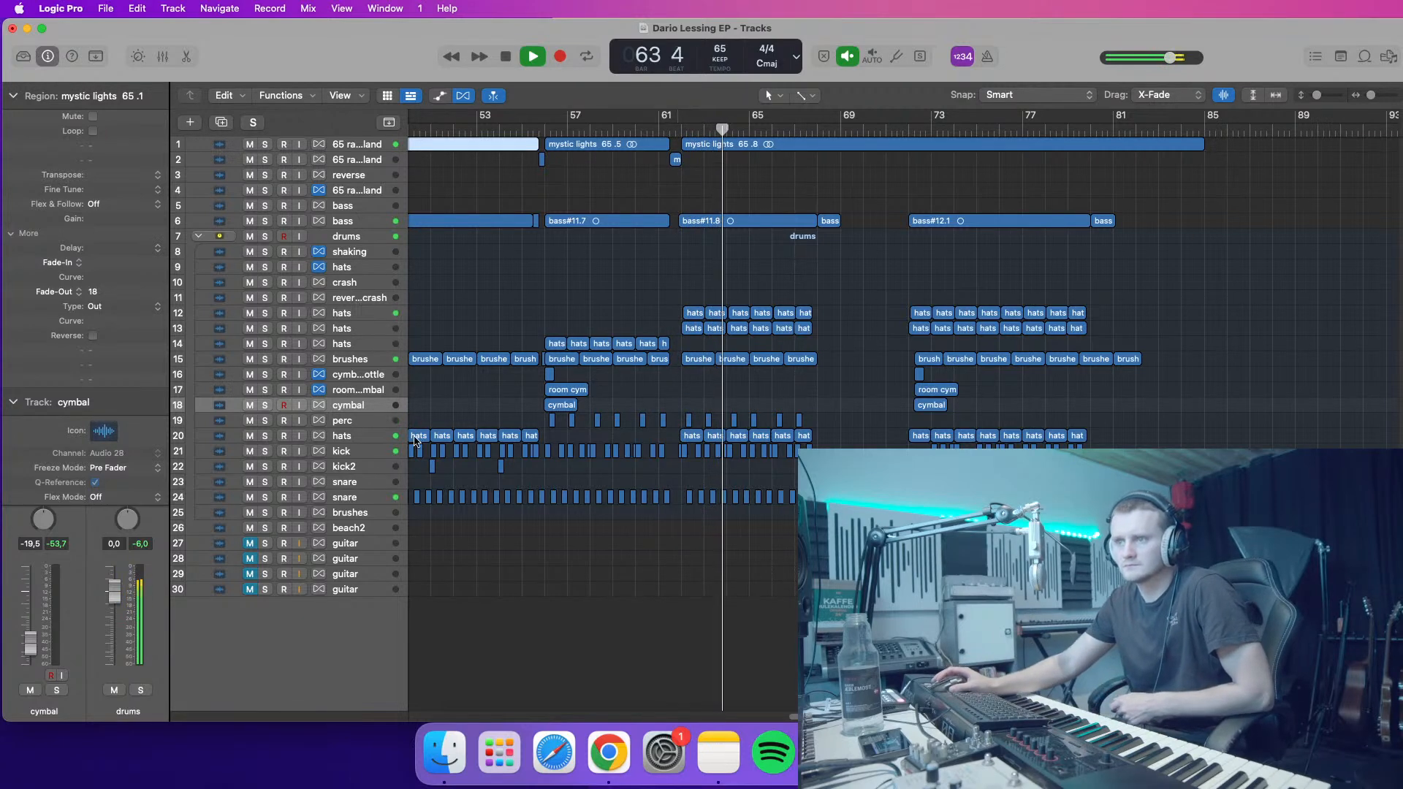
click(365, 437)
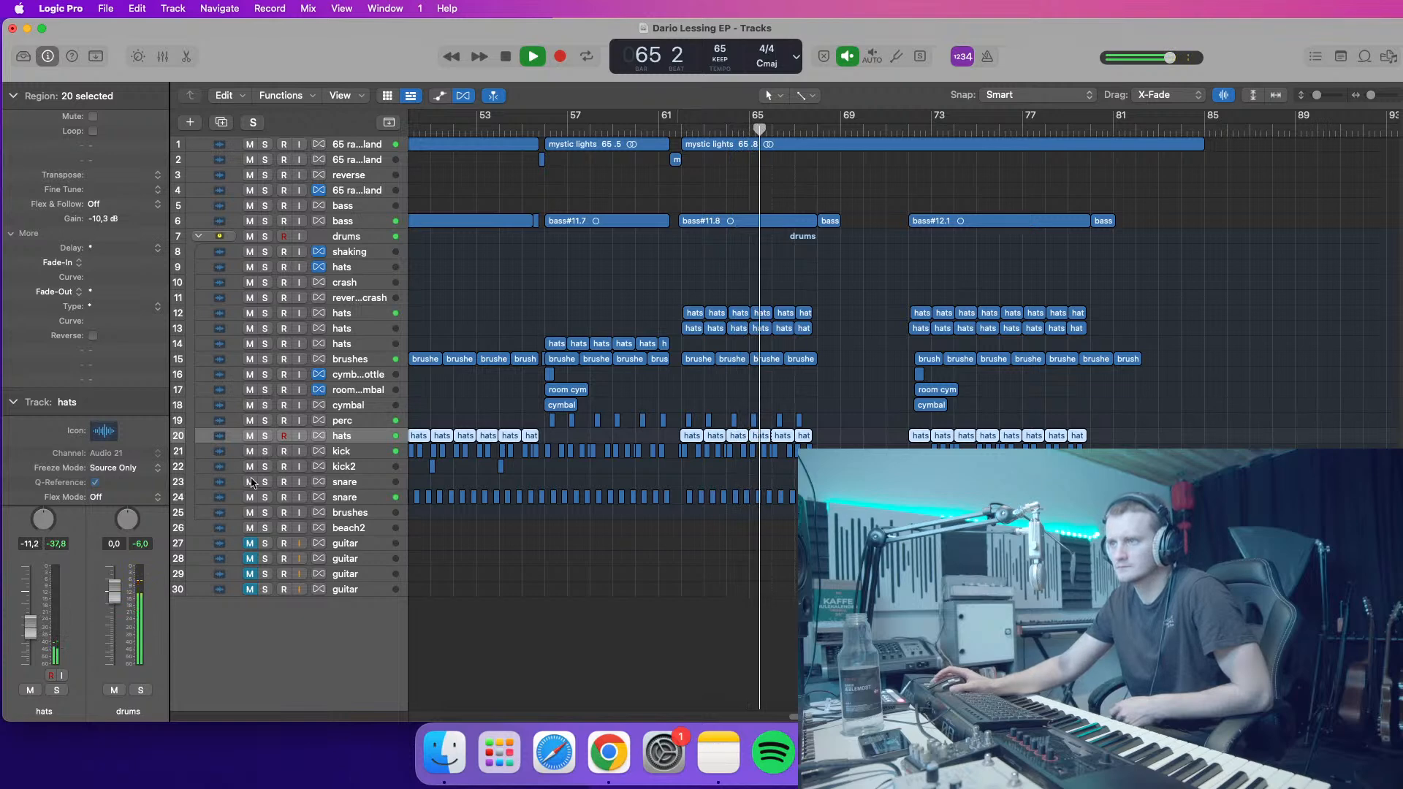
click(360, 363)
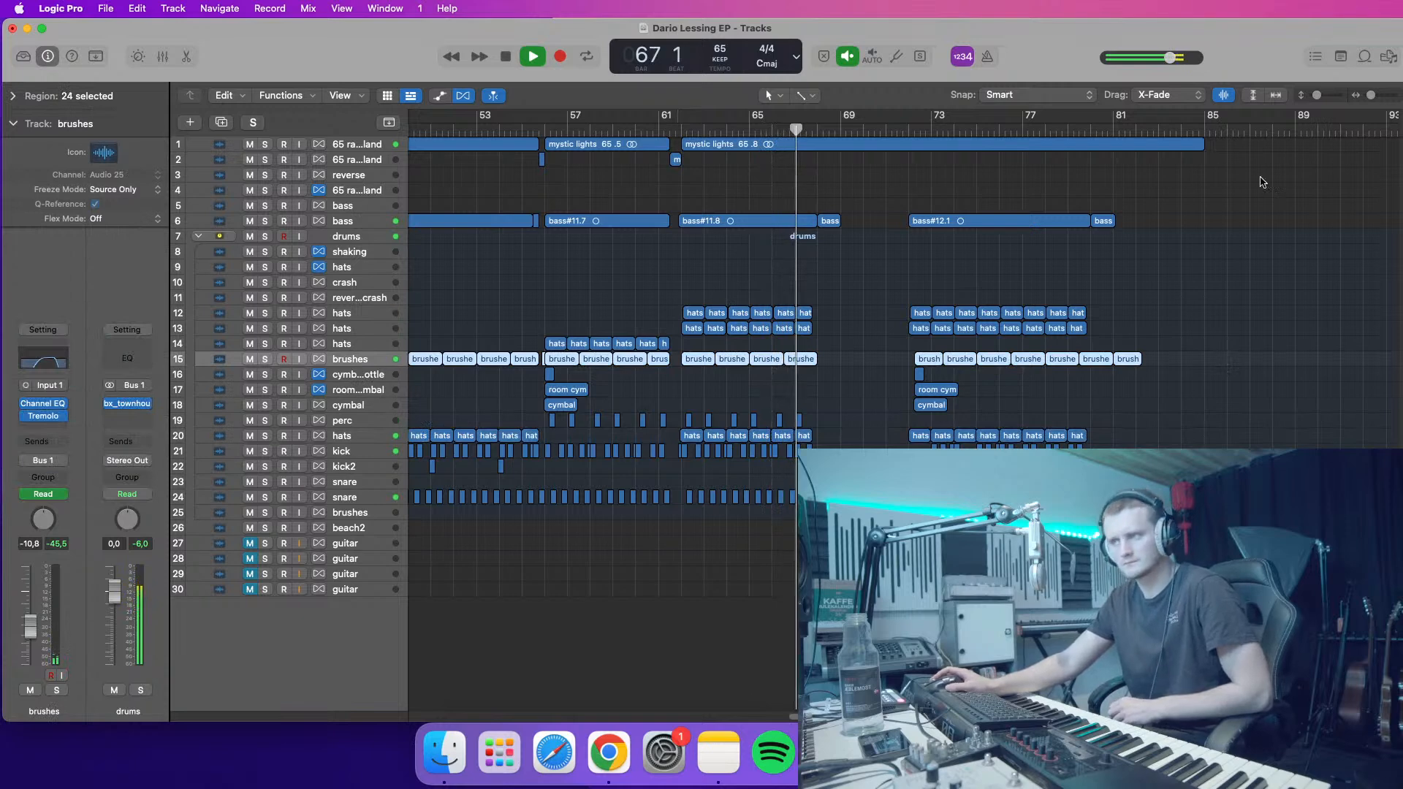
drag(1372, 96, 1369, 97)
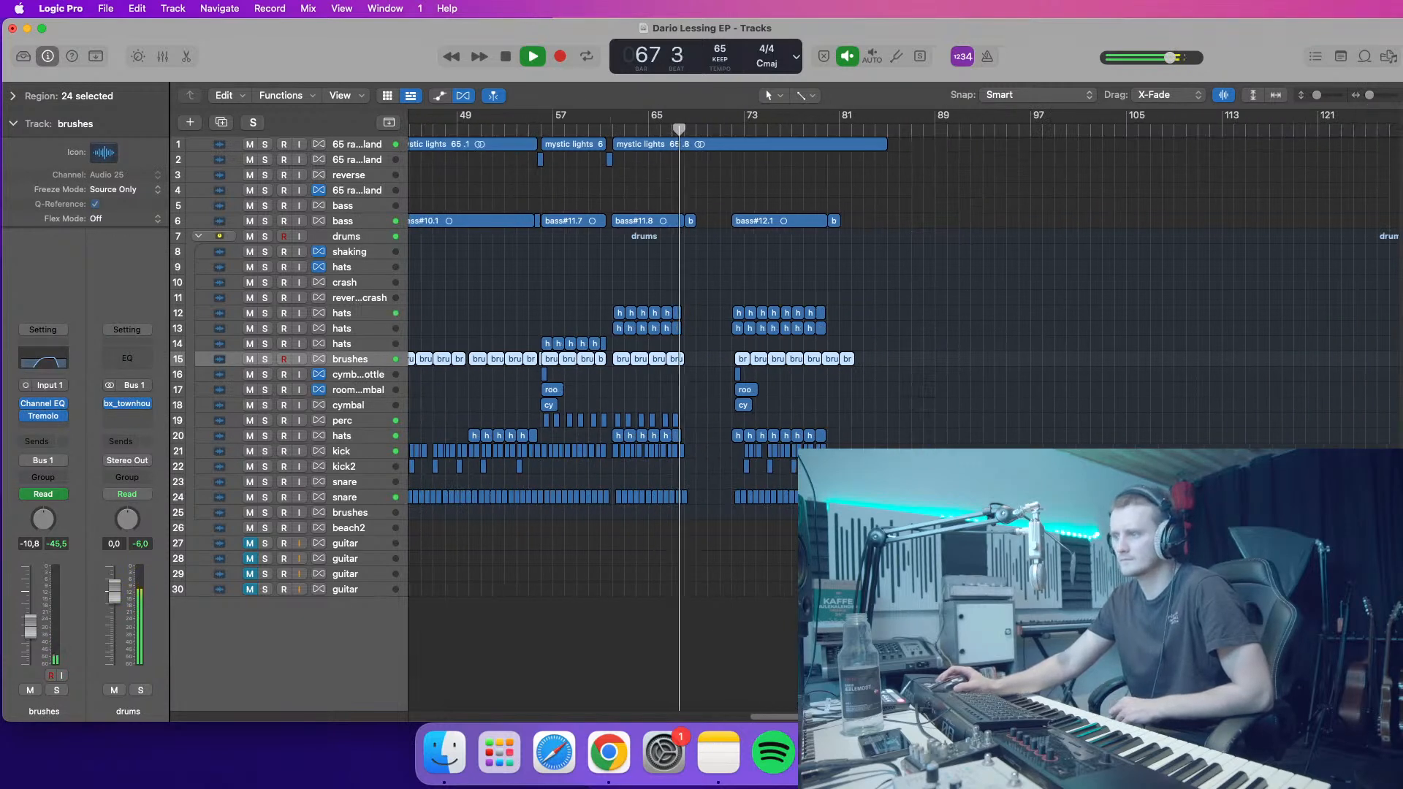
scroll(600, 366, left, 5)
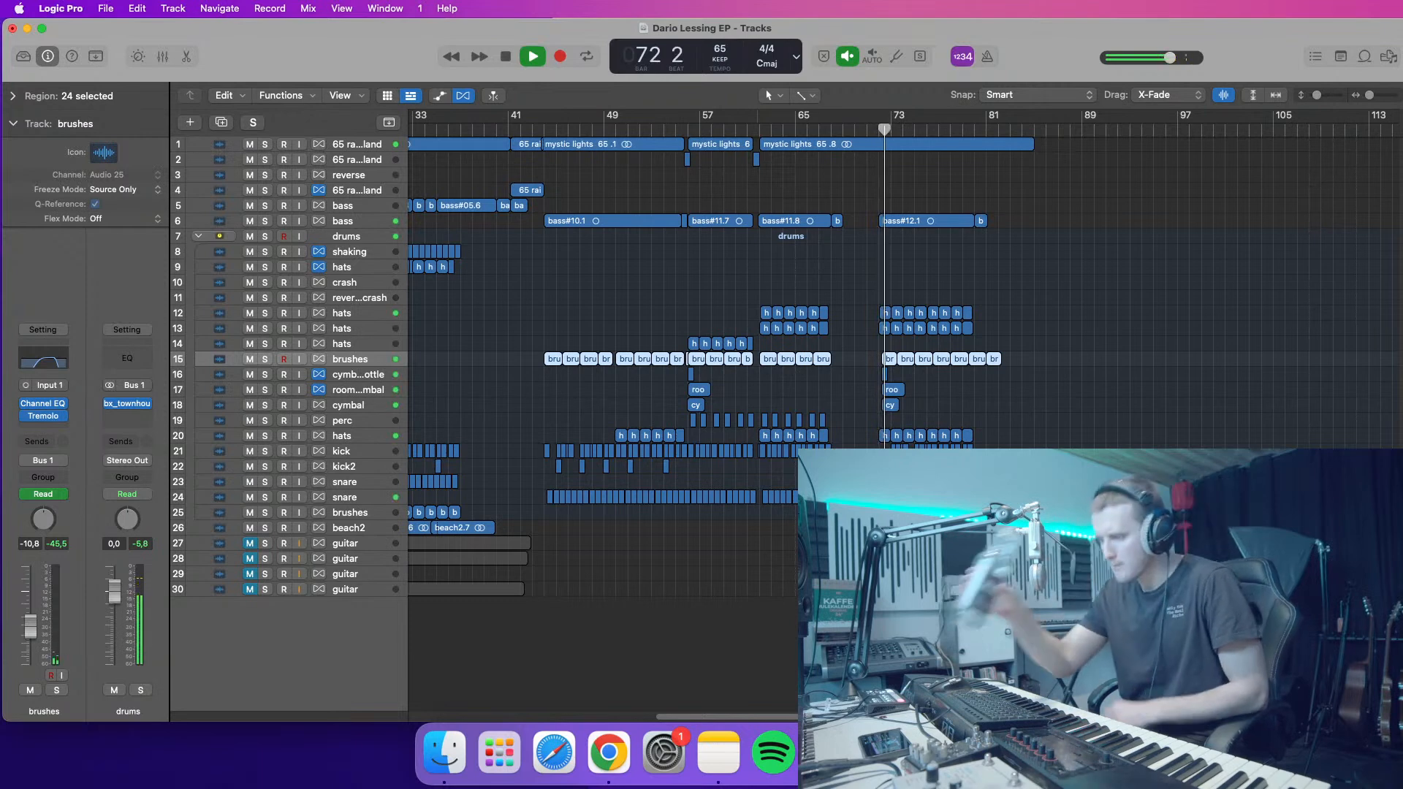
key(space)
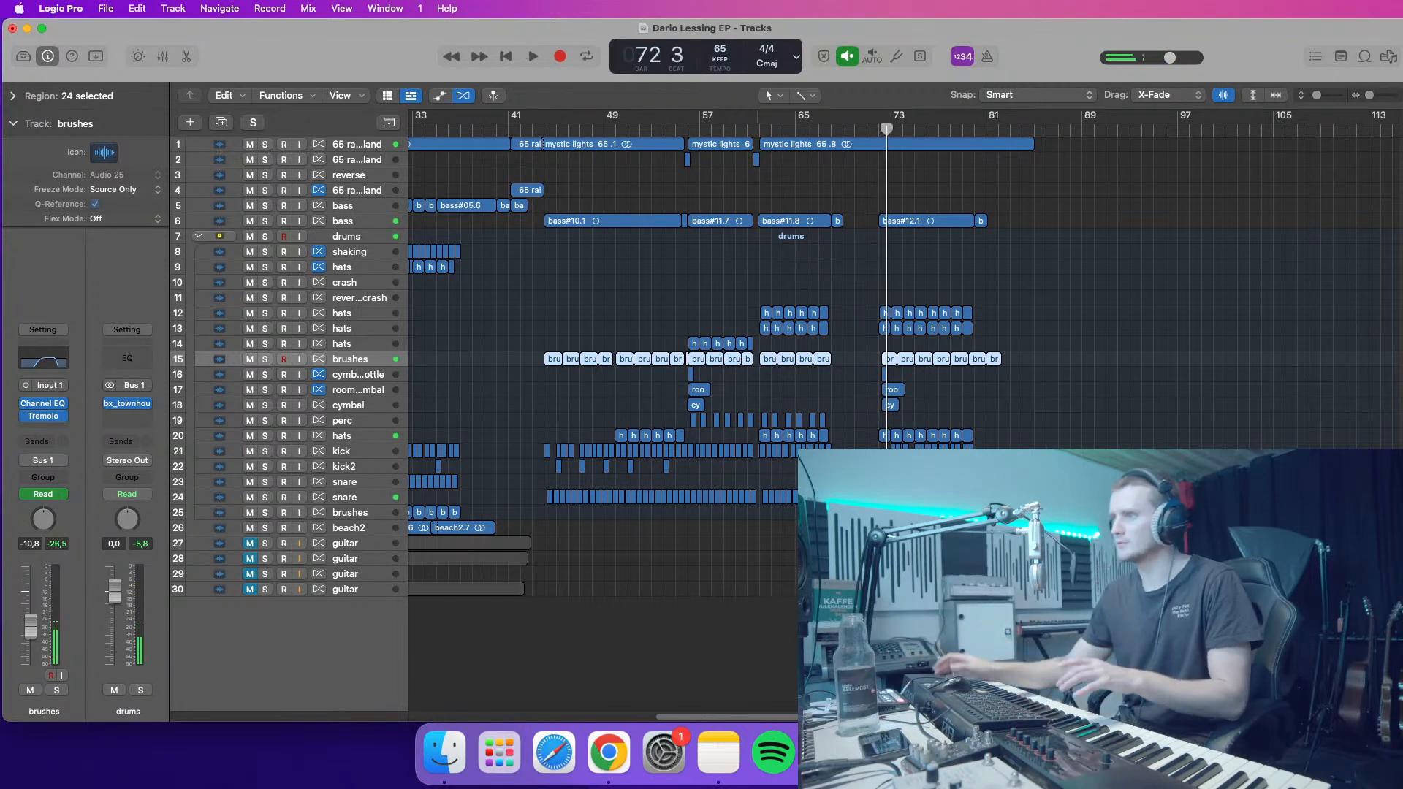
- Replay the drums' re-entry from bar 72 and return the playhead to its start
drag(1366, 101, 1324, 105)
key(space)
click(467, 149)
click(476, 131)
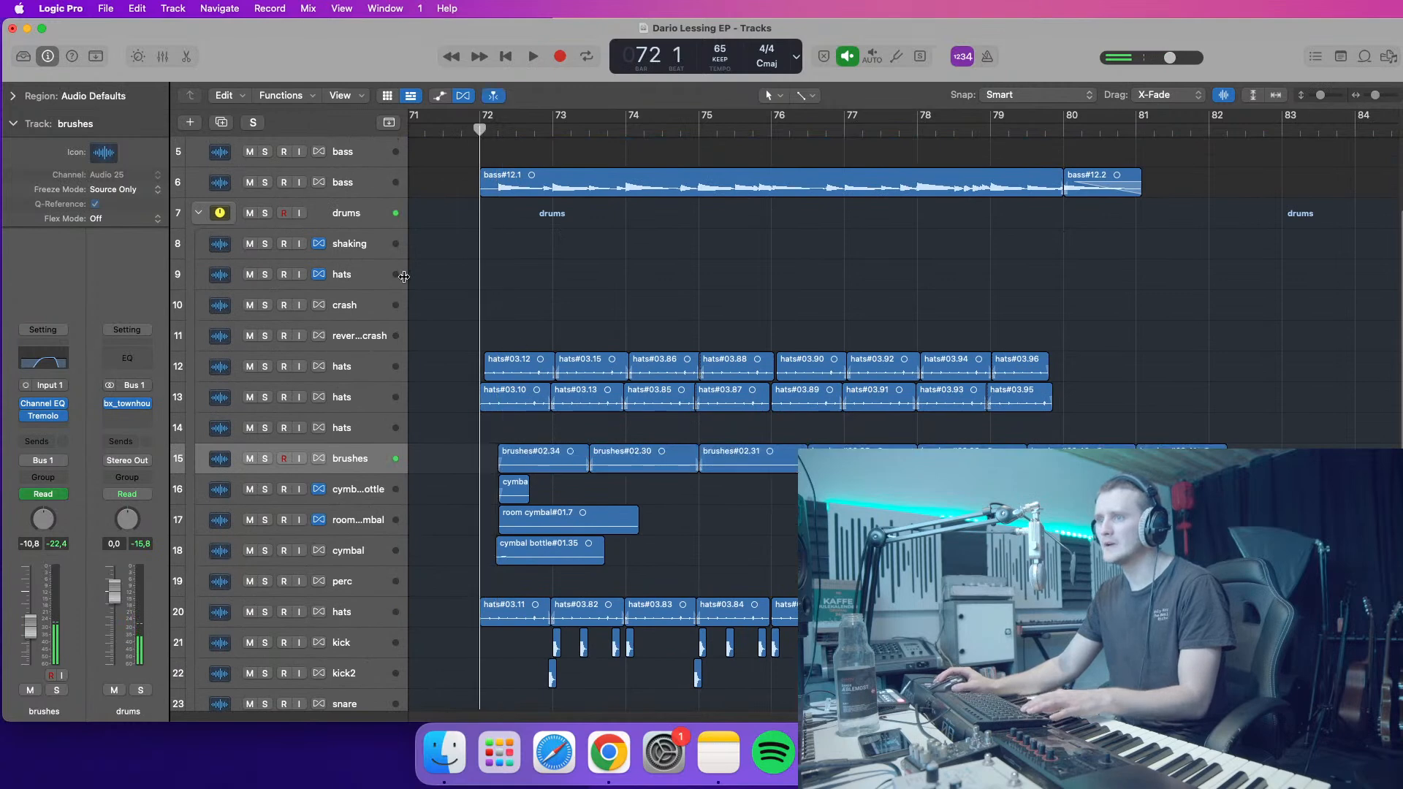
- Give the first hats regions on tracks 12, 13 and 20 at bar 72 a fade-in of 943 and a +12 ticks delay, and replay
click(13, 96)
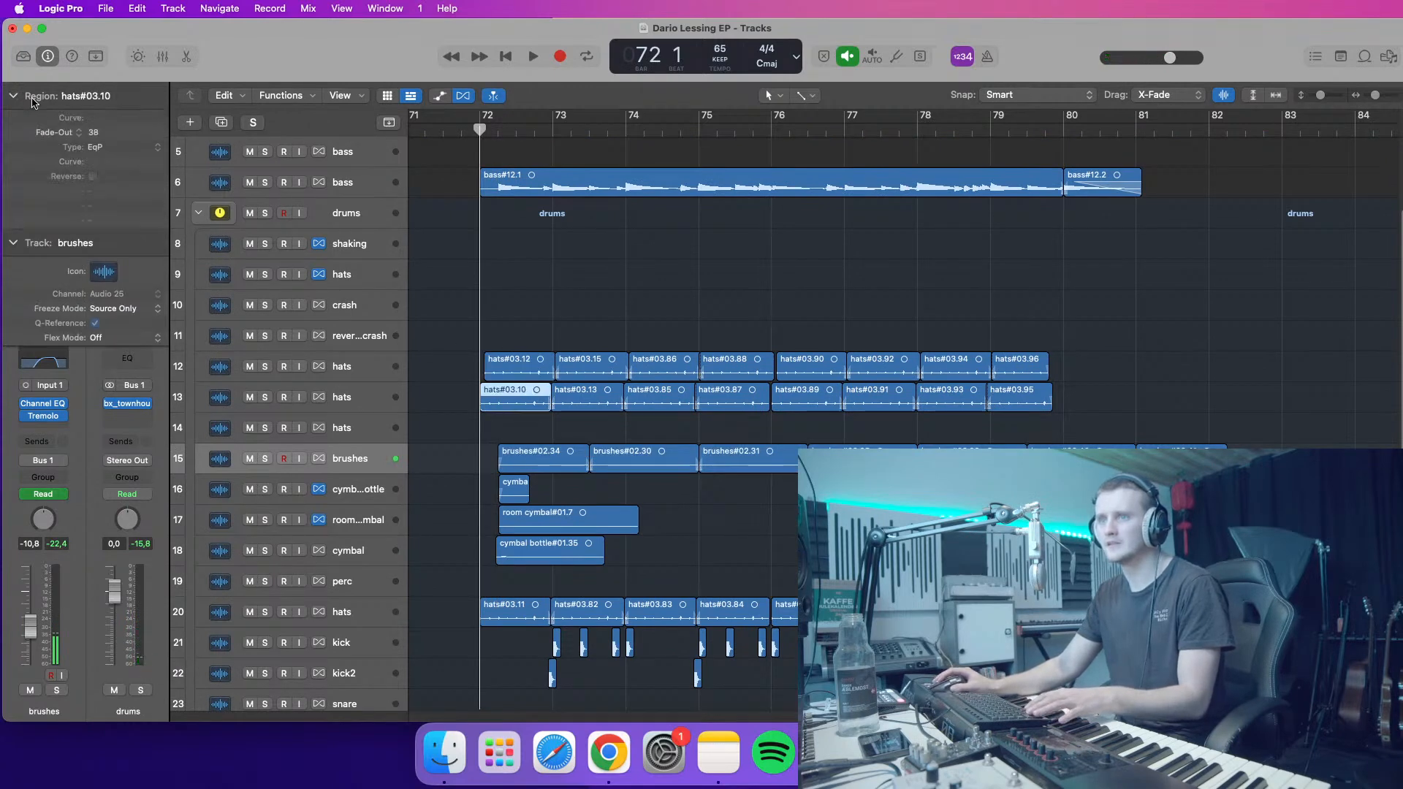
click(1390, 97)
drag(568, 309, 595, 390)
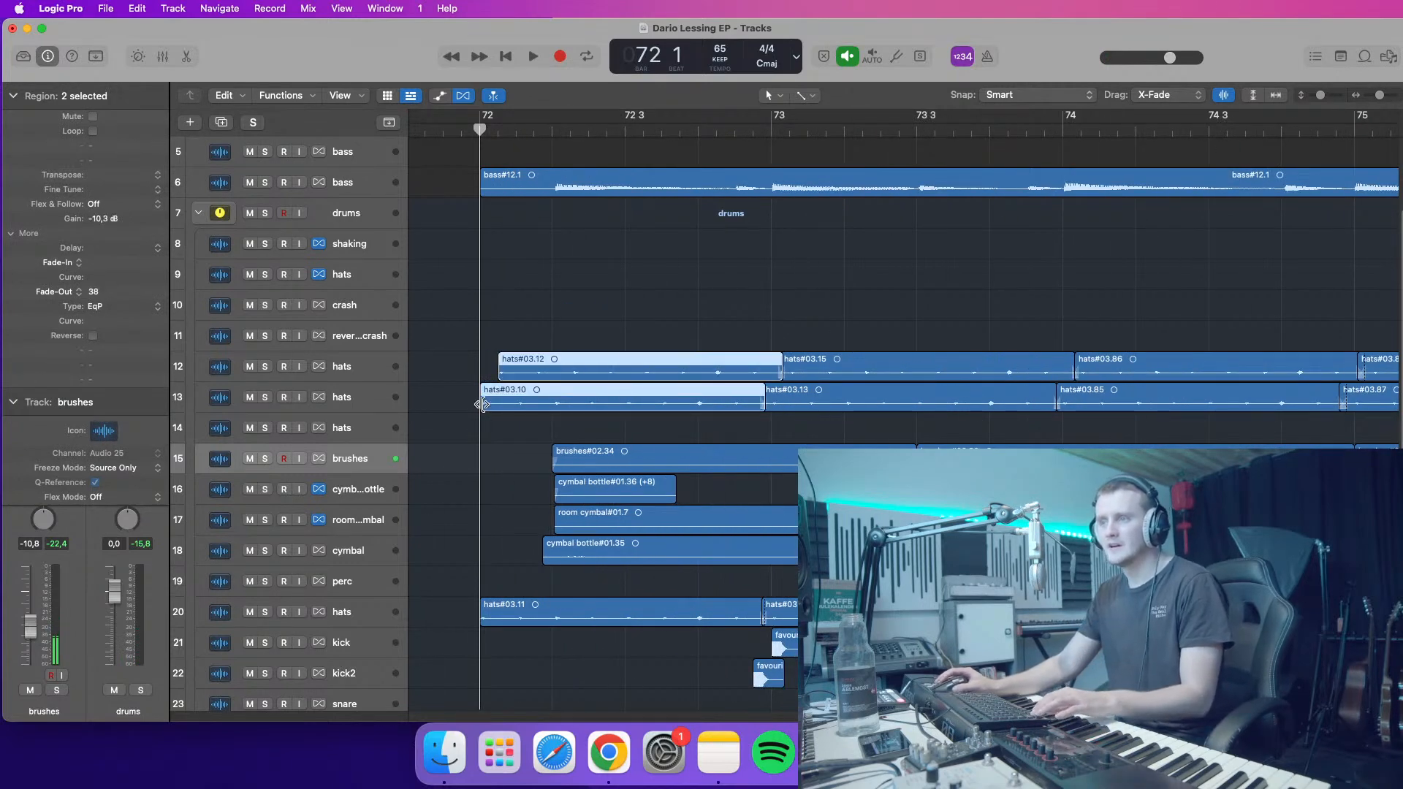
shift+click(523, 611)
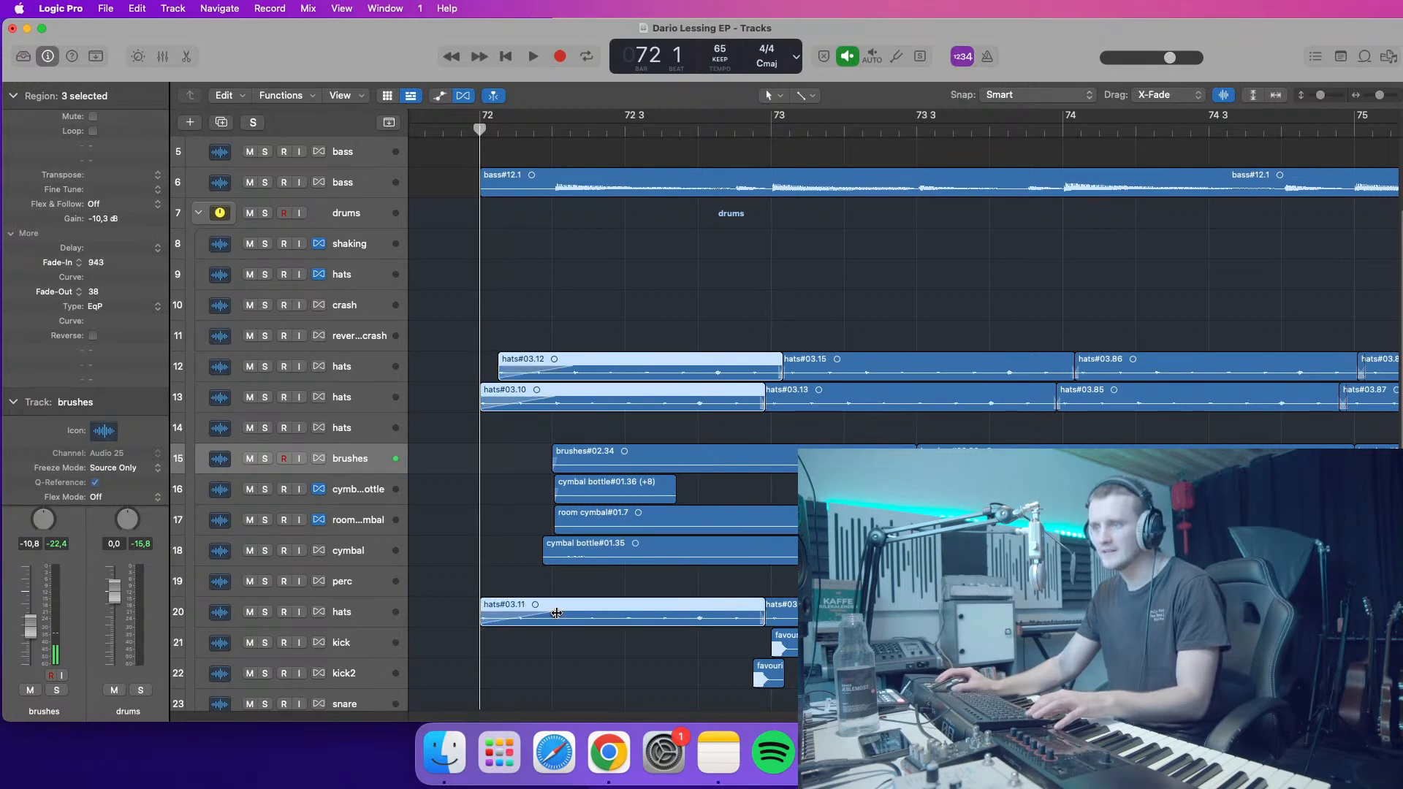
key(space)
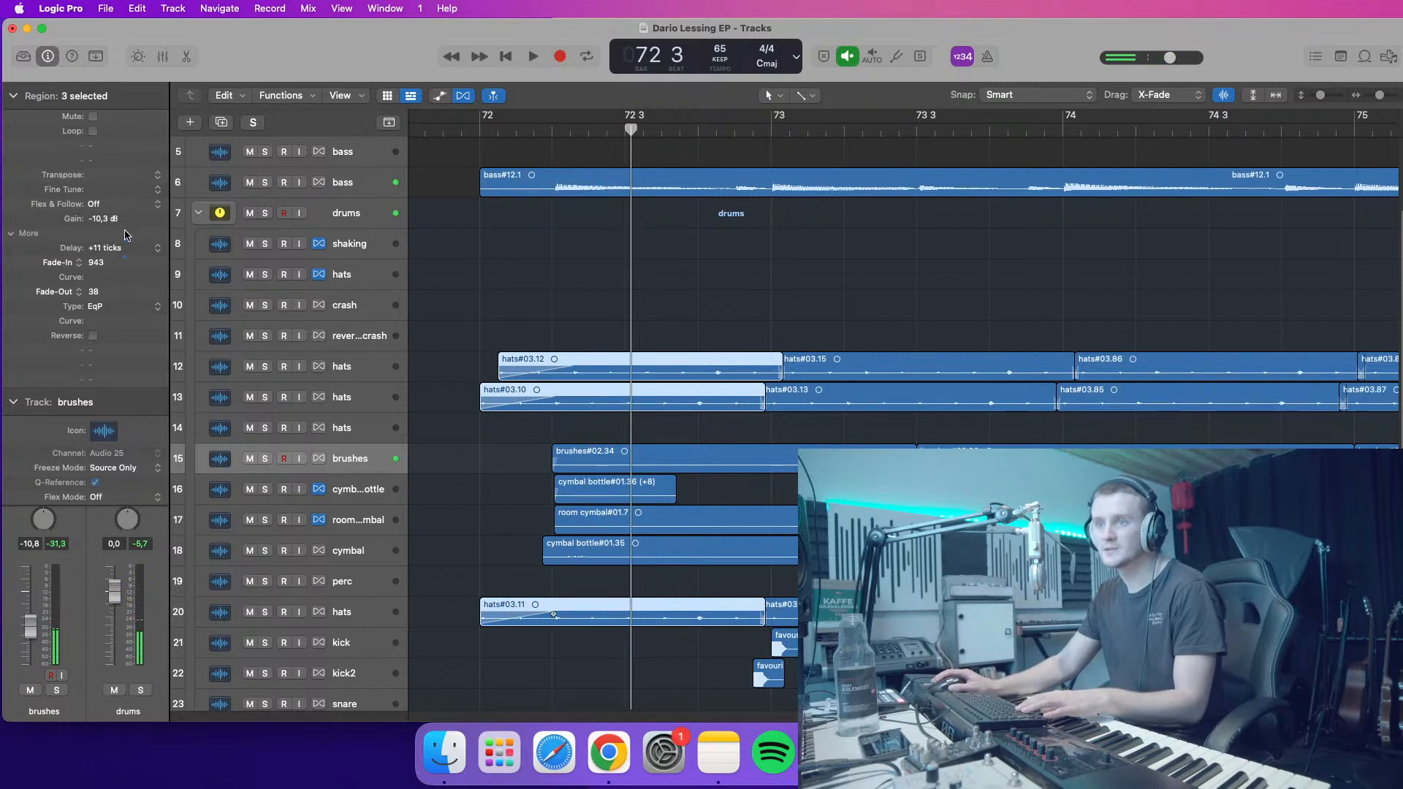
key(space)
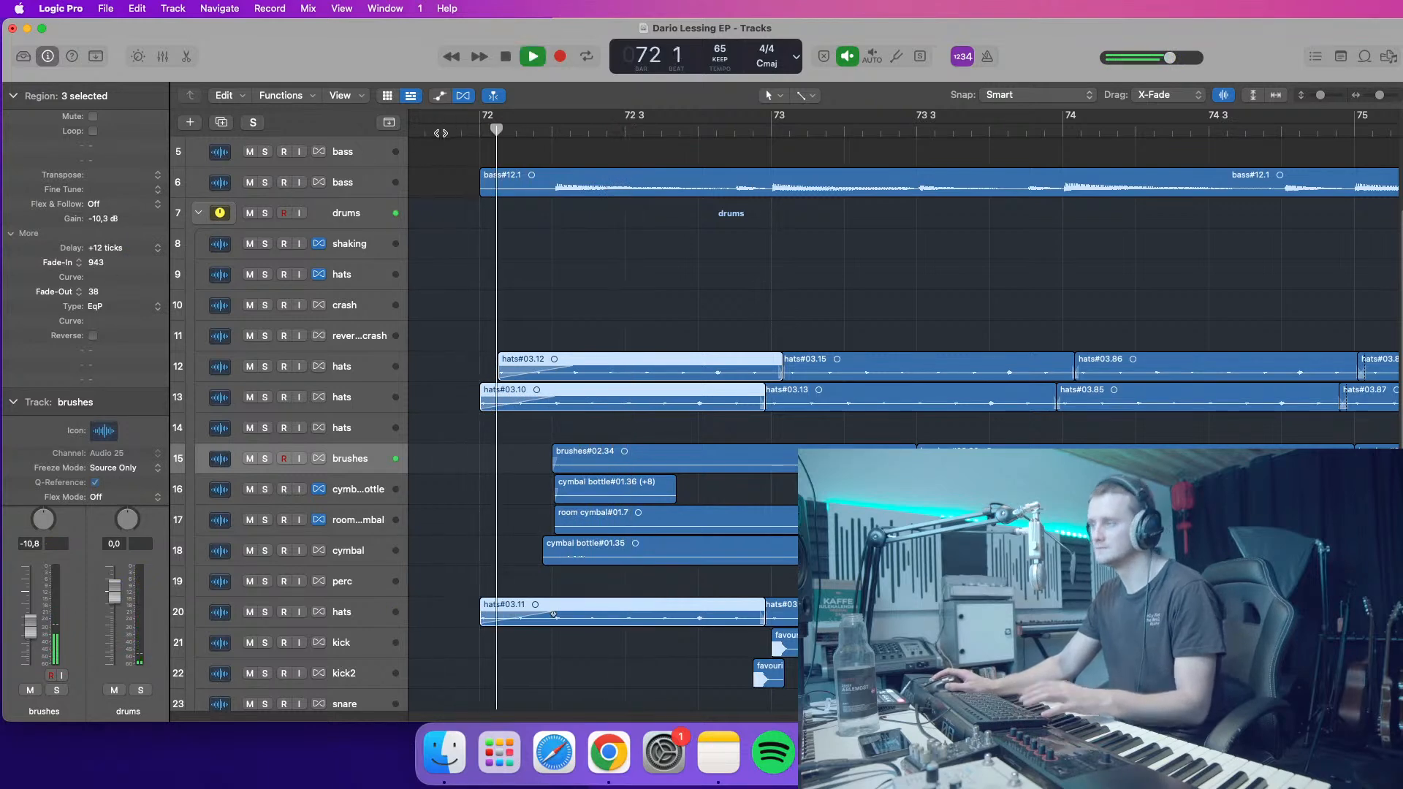
- Replay the bar 72 entry with the cymbal bottle track 16 muted
key(space)
click(555, 134)
drag(516, 440, 598, 514)
drag(514, 473, 619, 548)
drag(515, 506, 649, 554)
click(543, 504)
click(250, 489)
key(space)
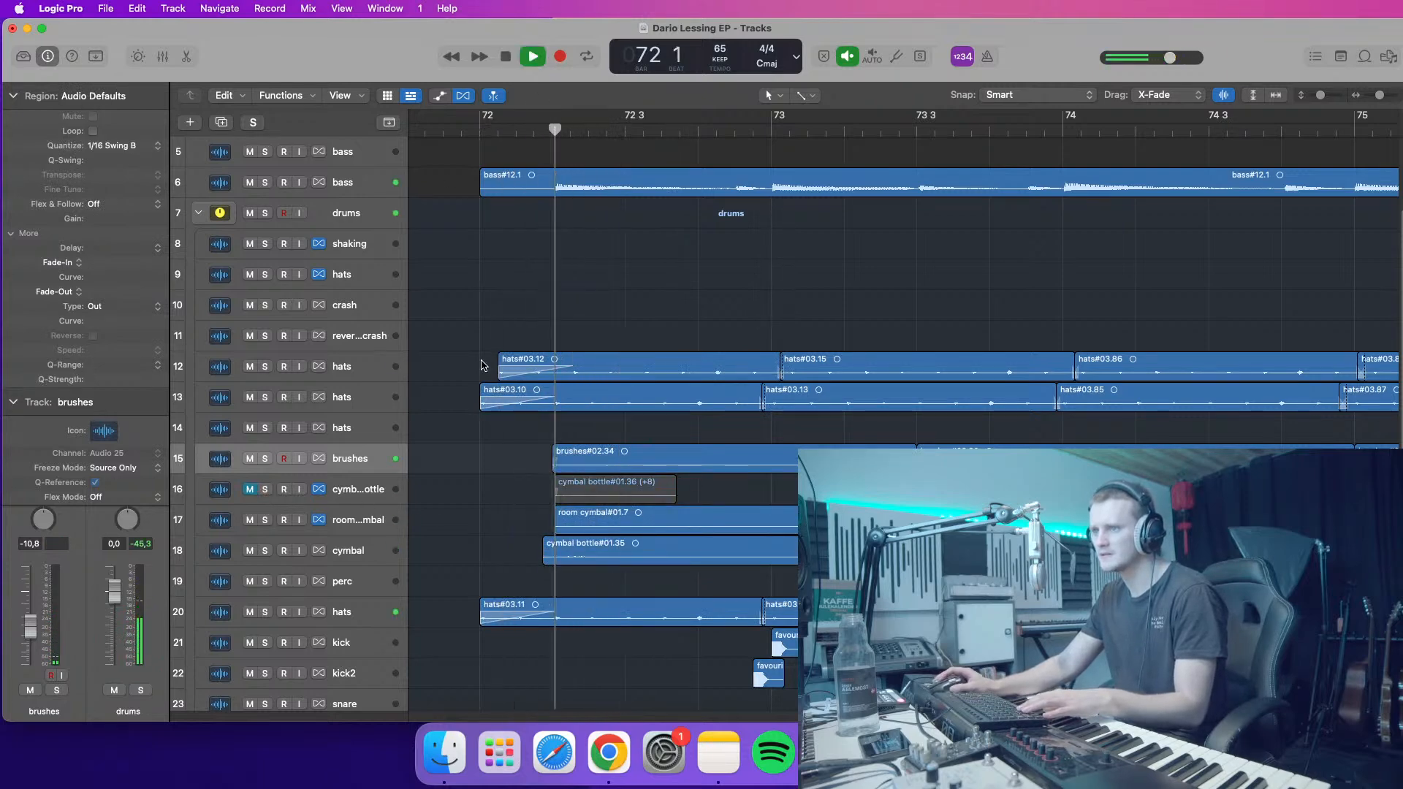
- Unmute track 16, replay from bar 72 with the track 18 cymbal muted, and unmute it again
click(250, 489)
click(250, 551)
click(525, 134)
click(525, 134)
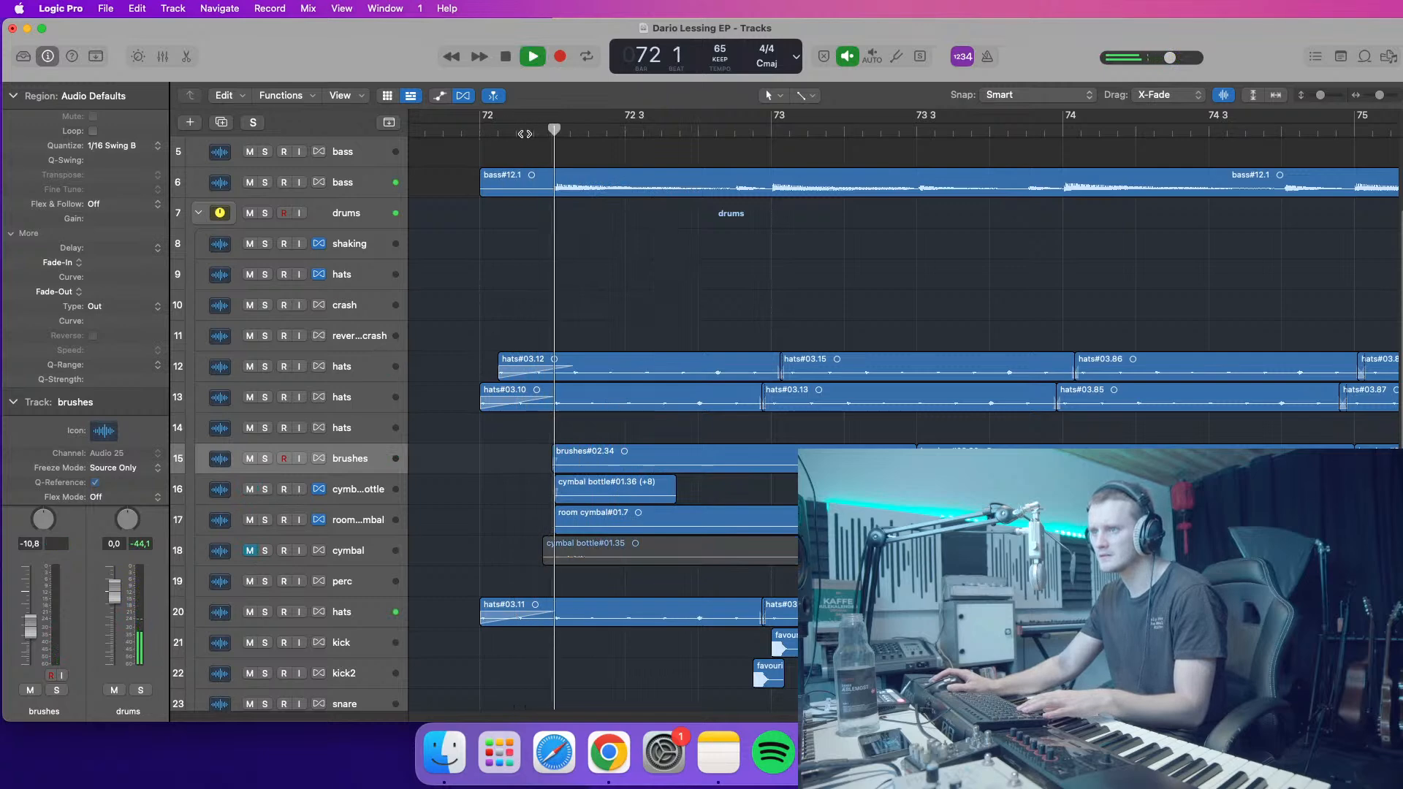
click(487, 133)
click(250, 550)
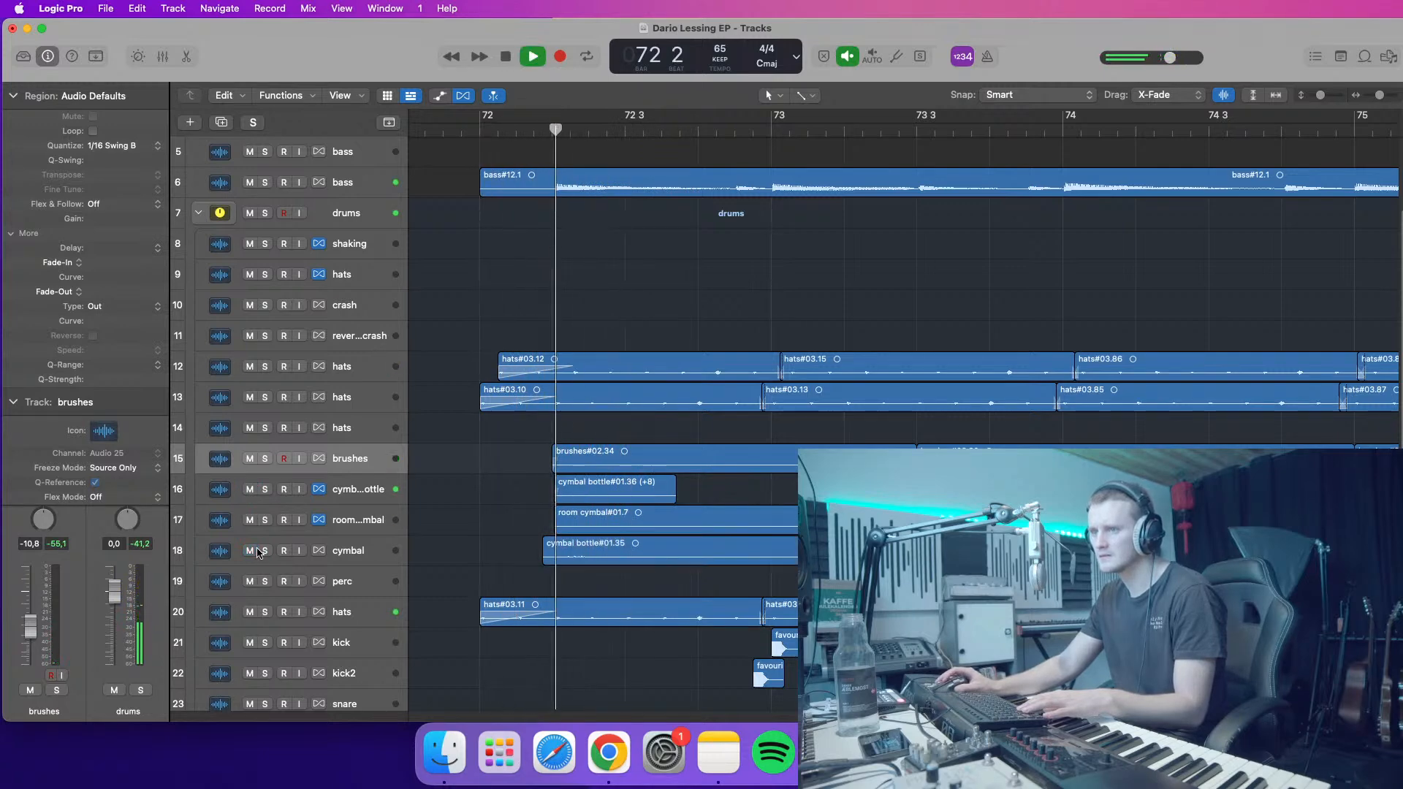
key(space)
- Set the fade-in curve of the first hats regions on tracks 12, 13 and 20 to -31 and replay from bar 72
click(1331, 98)
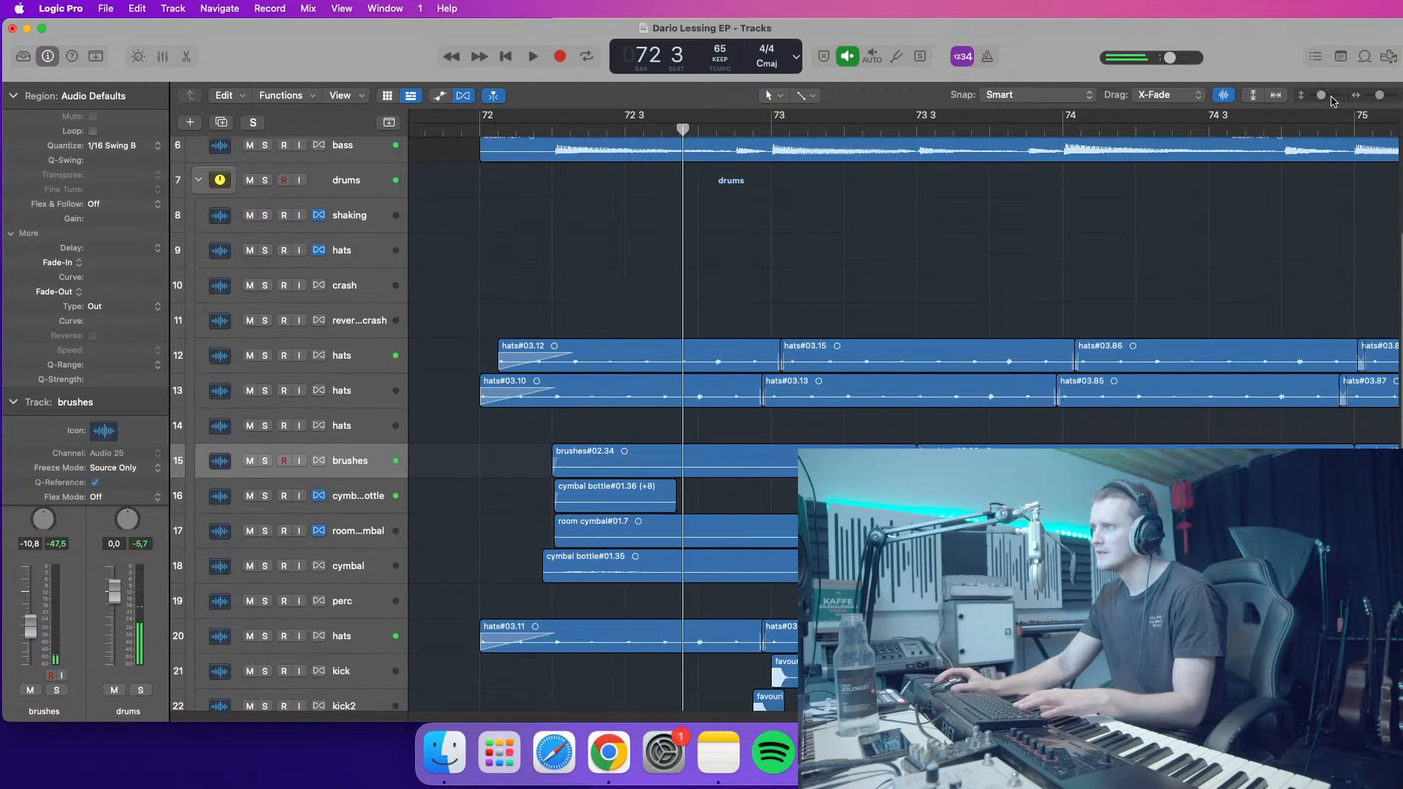
click(1364, 101)
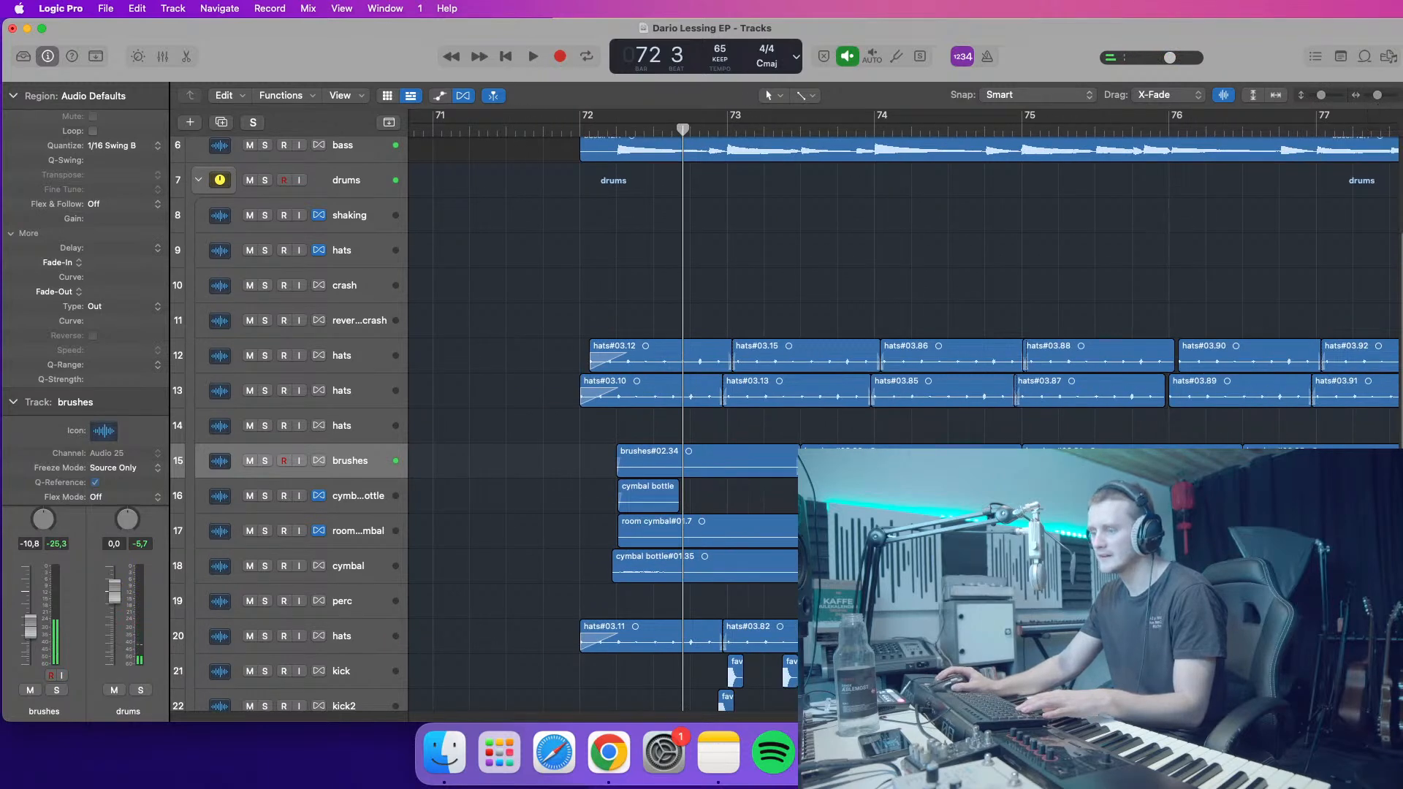
click(576, 126)
key(space)
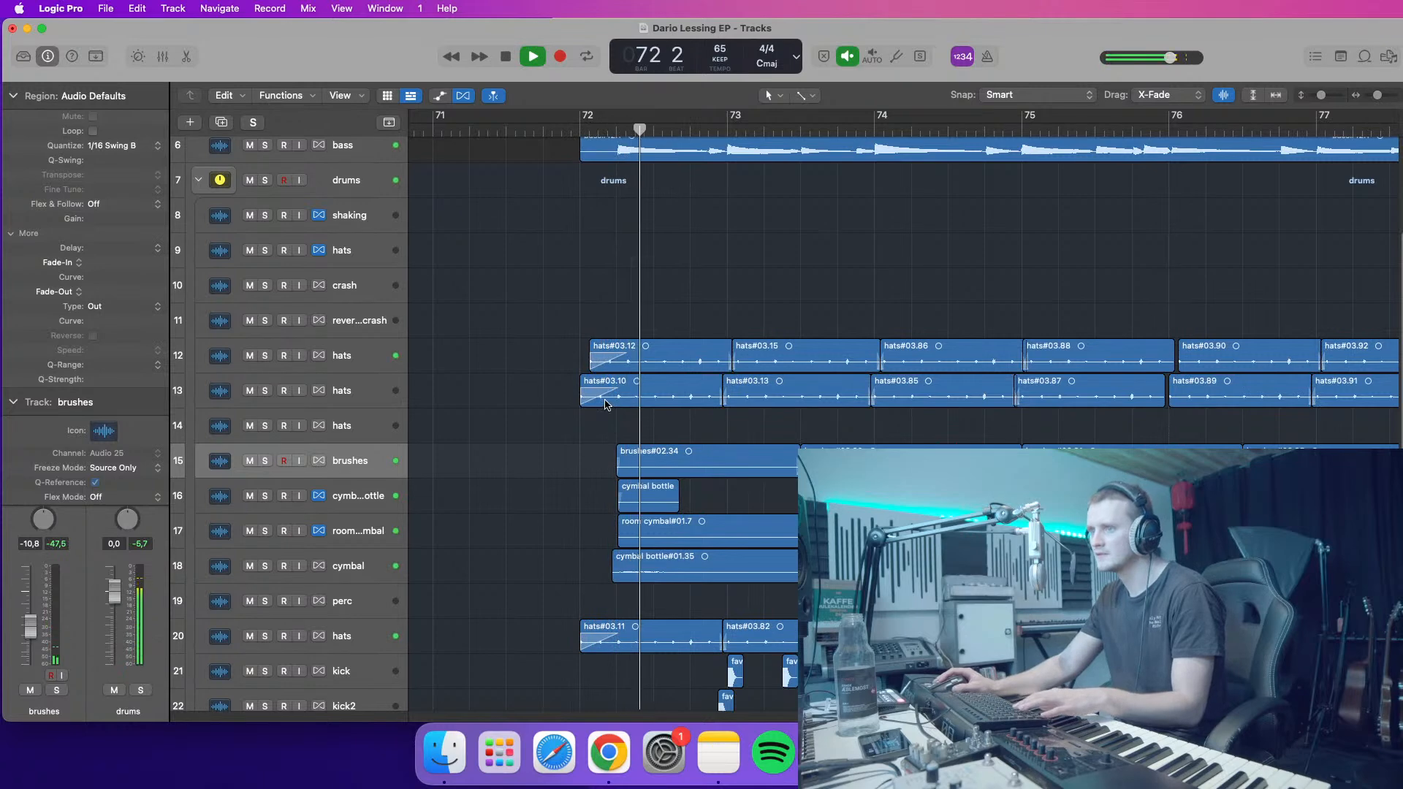
key(space)
drag(607, 693, 593, 342)
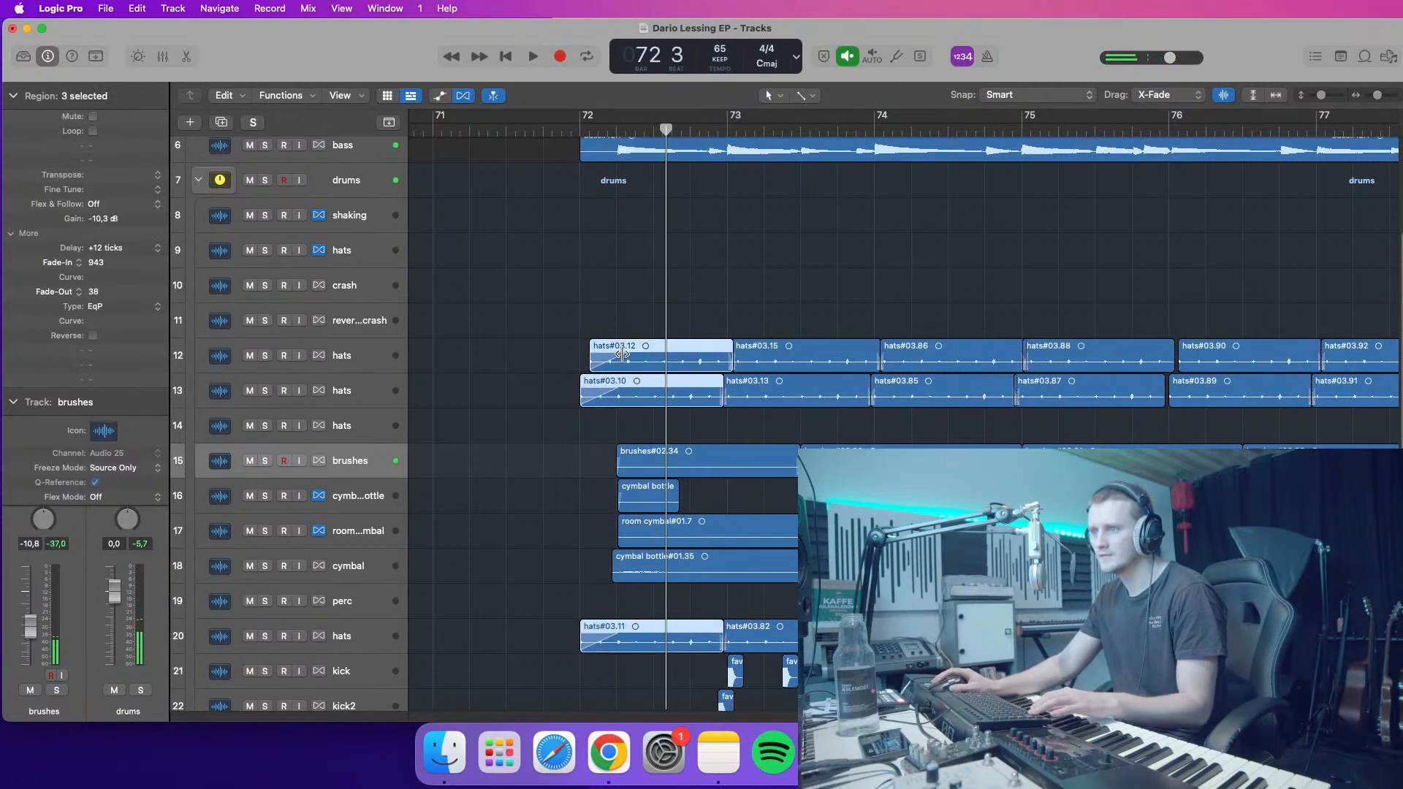
click(574, 128)
key(space)
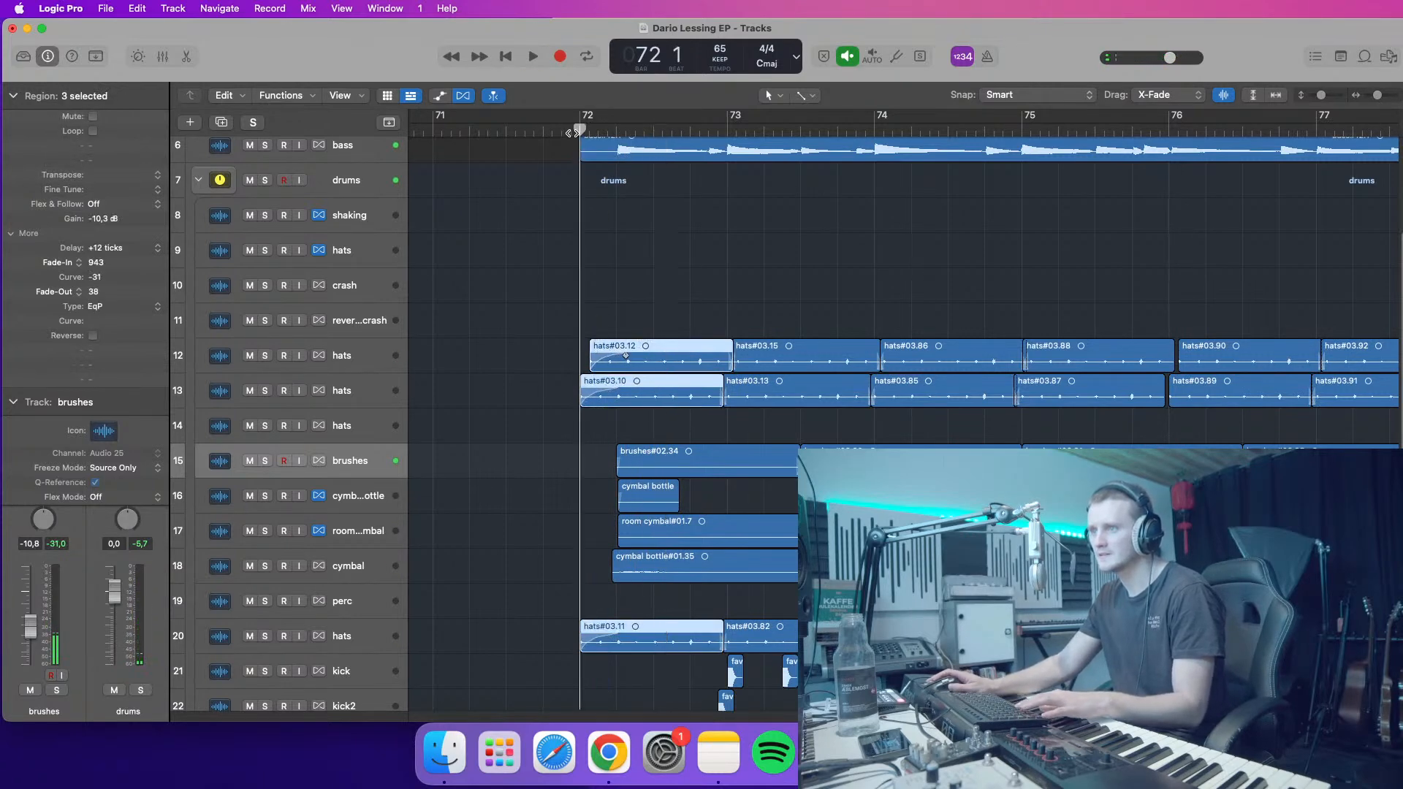
click(574, 130)
key(space)
- Examine how the brushes, cymbal and snare rim regions line up at 72 2 while replaying the entry
drag(1378, 95, 1381, 108)
key(space)
scroll(1028, 422, down, 4)
key(space)
drag(667, 268, 677, 381)
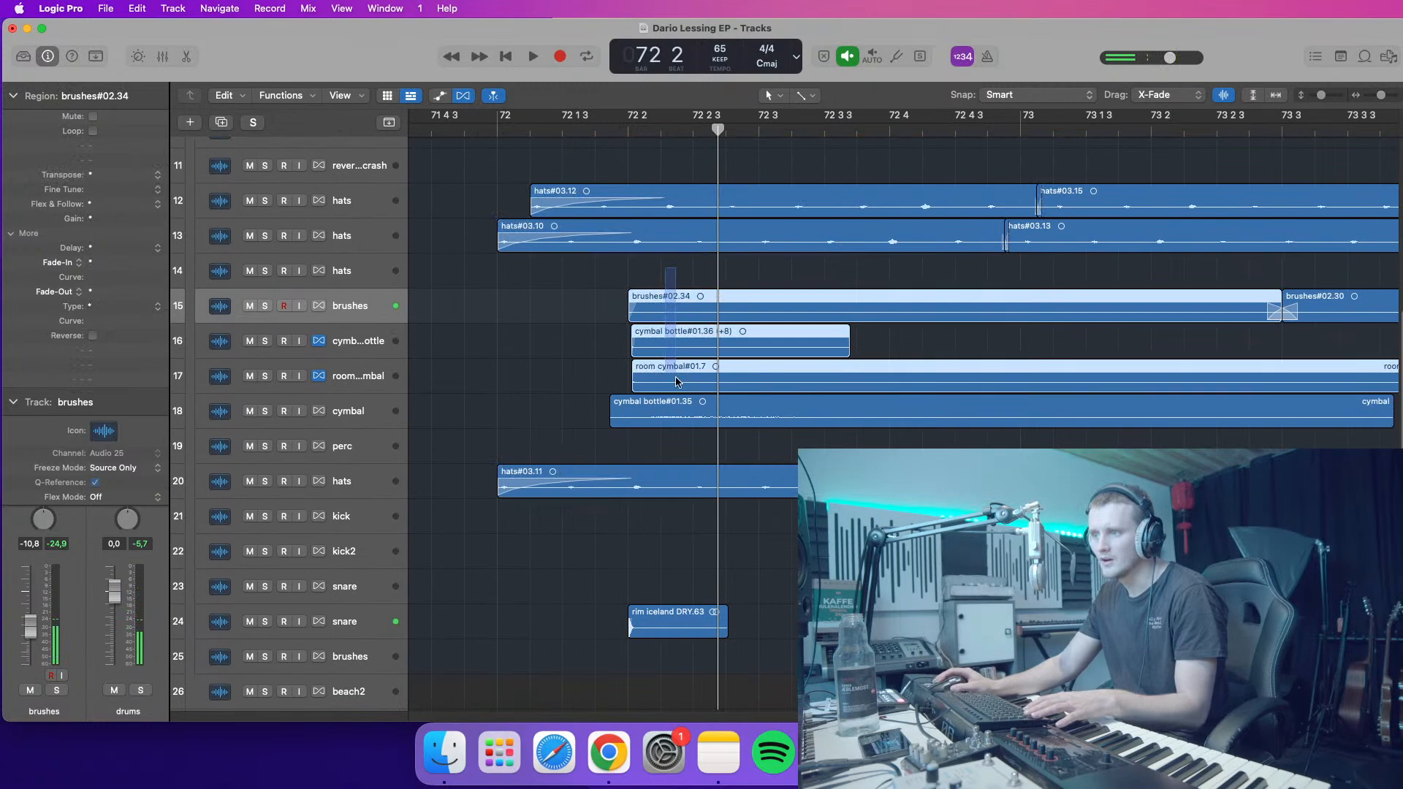
click(633, 132)
drag(1381, 96, 1384, 97)
click(709, 634)
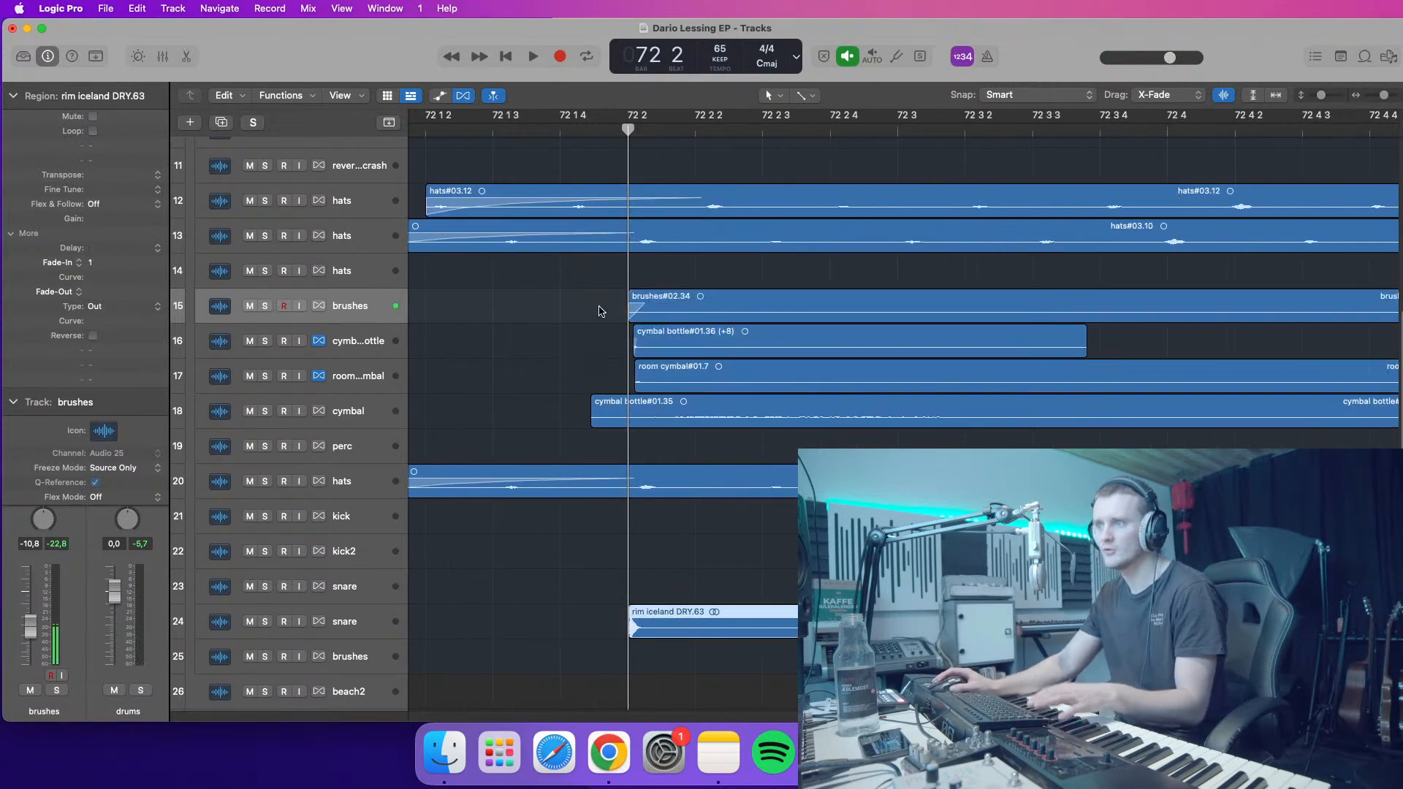
- Shift the first rim iceland region on snare track 24 slightly later than 72 2 and replay from bar 72
mouse_move(593, 290)
mouse_down()
mouse_move(727, 398)
mouse_move(737, 389)
mouse_up()
drag(731, 391, 731, 391)
drag(422, 128, 405, 139)
key(space)
key(space)
drag(750, 321, 752, 322)
drag(740, 627, 750, 626)
click(429, 129)
key(space)
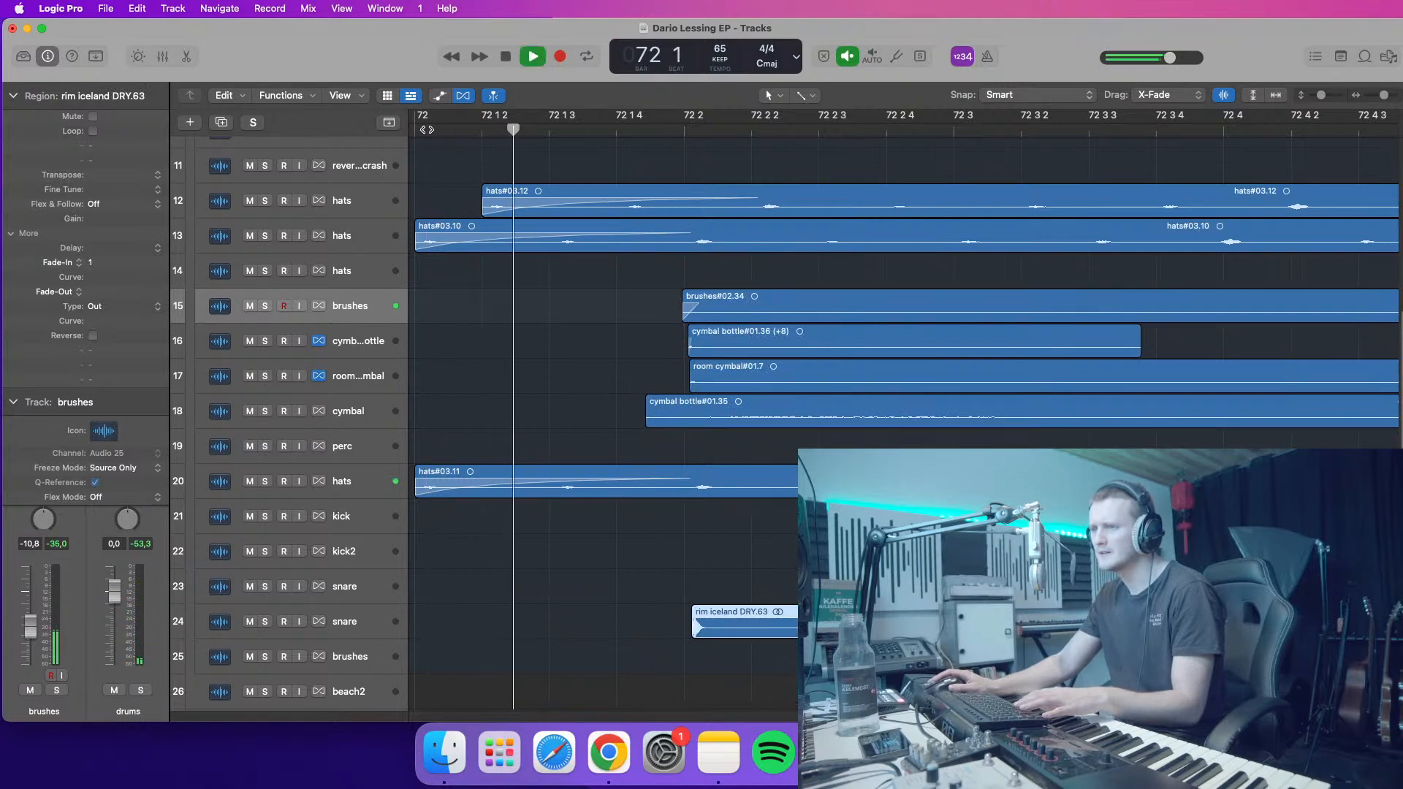
- Replay the entry and copy the kick region from bar 73 to 72 2 on track 21
click(434, 132)
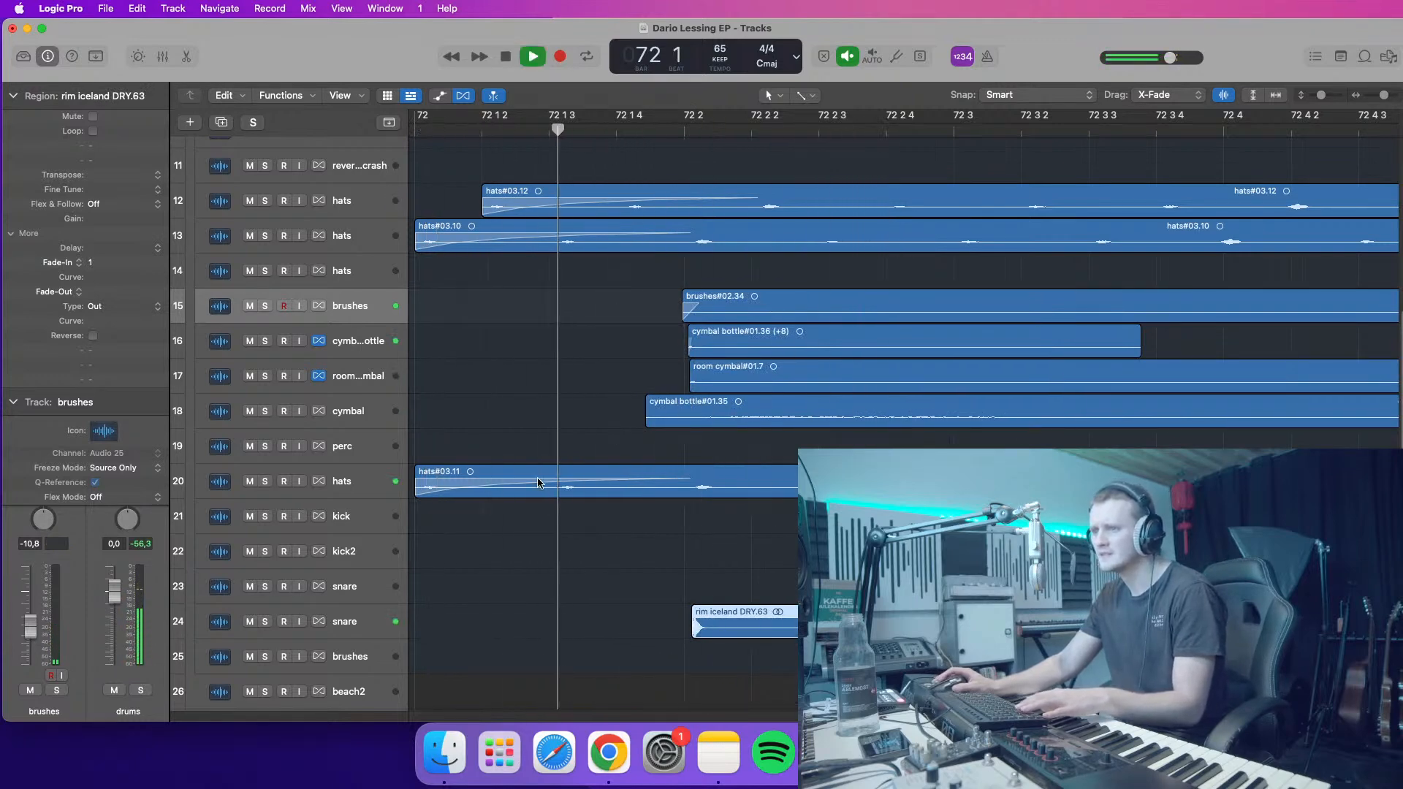
key(space)
key(space)
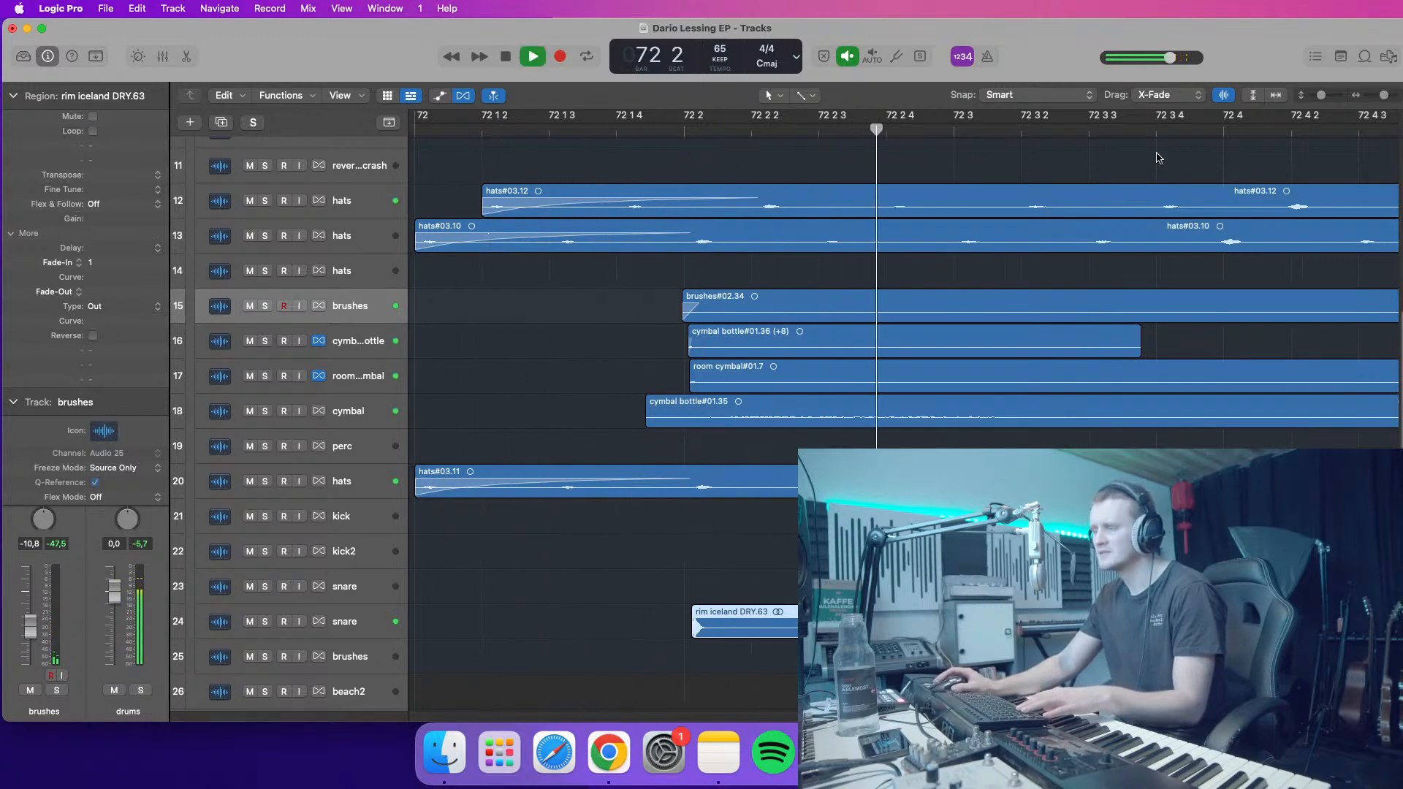
key(space)
drag(1385, 96, 1379, 95)
drag(1017, 519, 717, 521)
- Try deleting the first rim iceland region on snare track 24 and replay the entry from bar 72
click(757, 633)
key(BackSpace)
click(591, 134)
key(space)
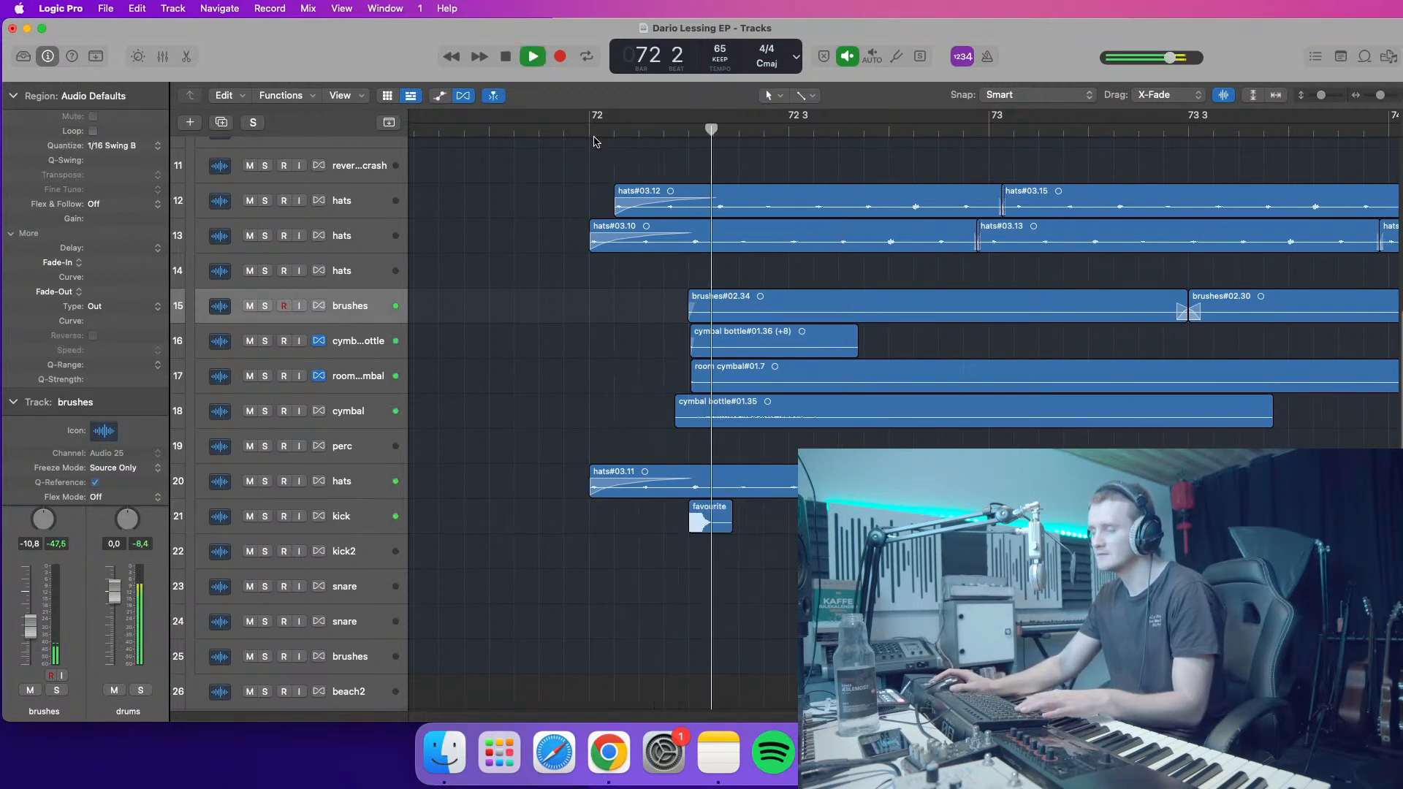
click(595, 132)
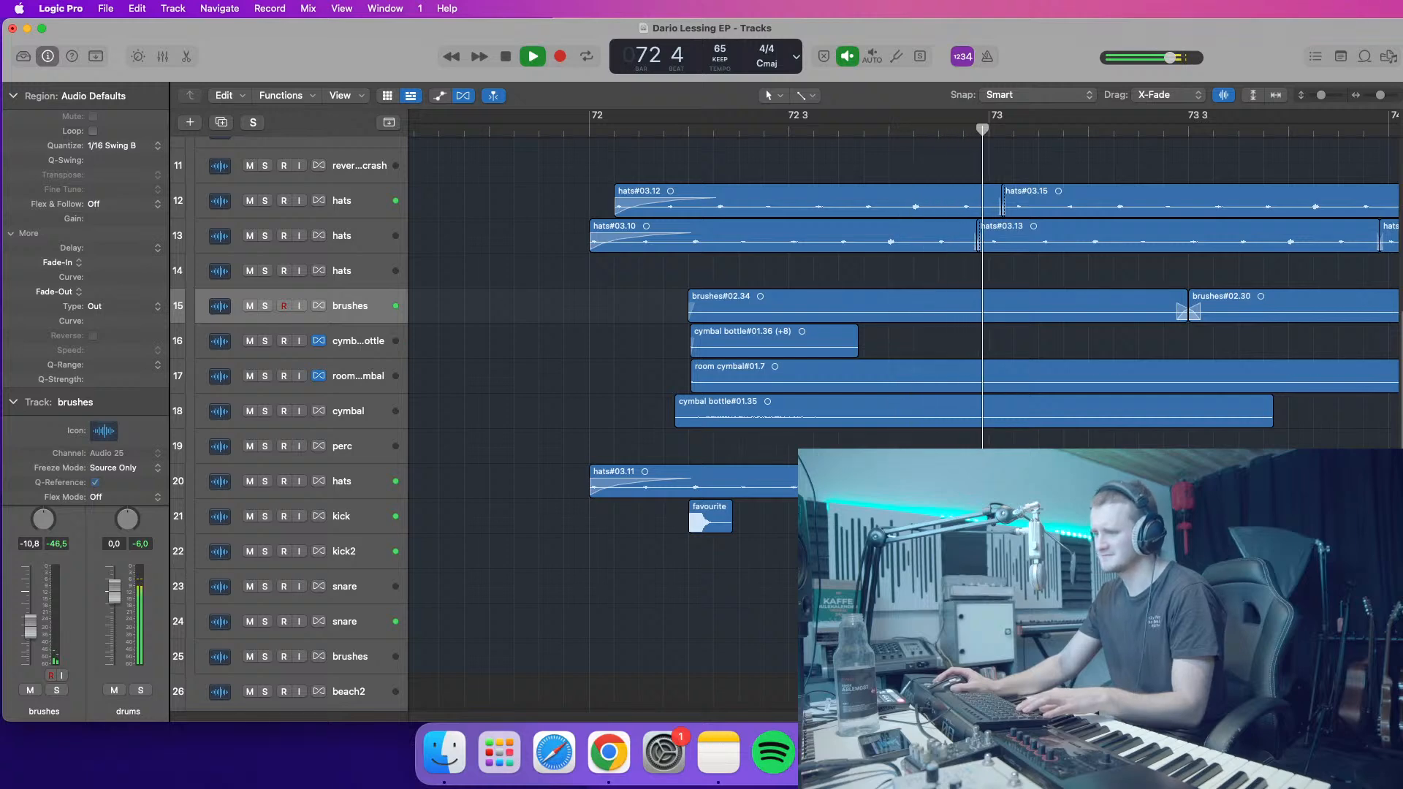
key(space)
click(551, 128)
key(space)
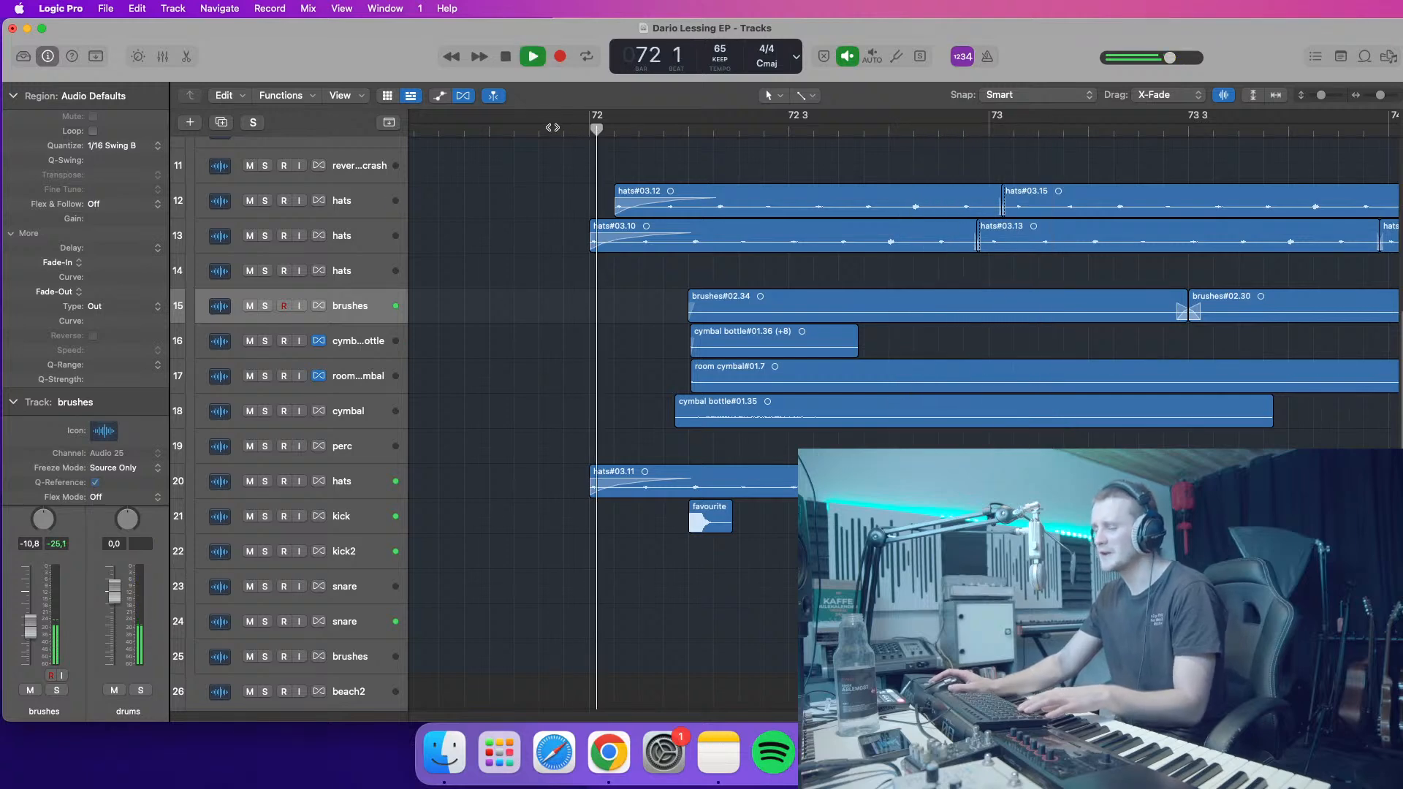
- Try a copy of the next rim iceland region just before 72 3 on snare track 24 and replay
key(space)
drag(913, 621, 820, 623)
key(space)
key(space)
click(596, 129)
key(space)
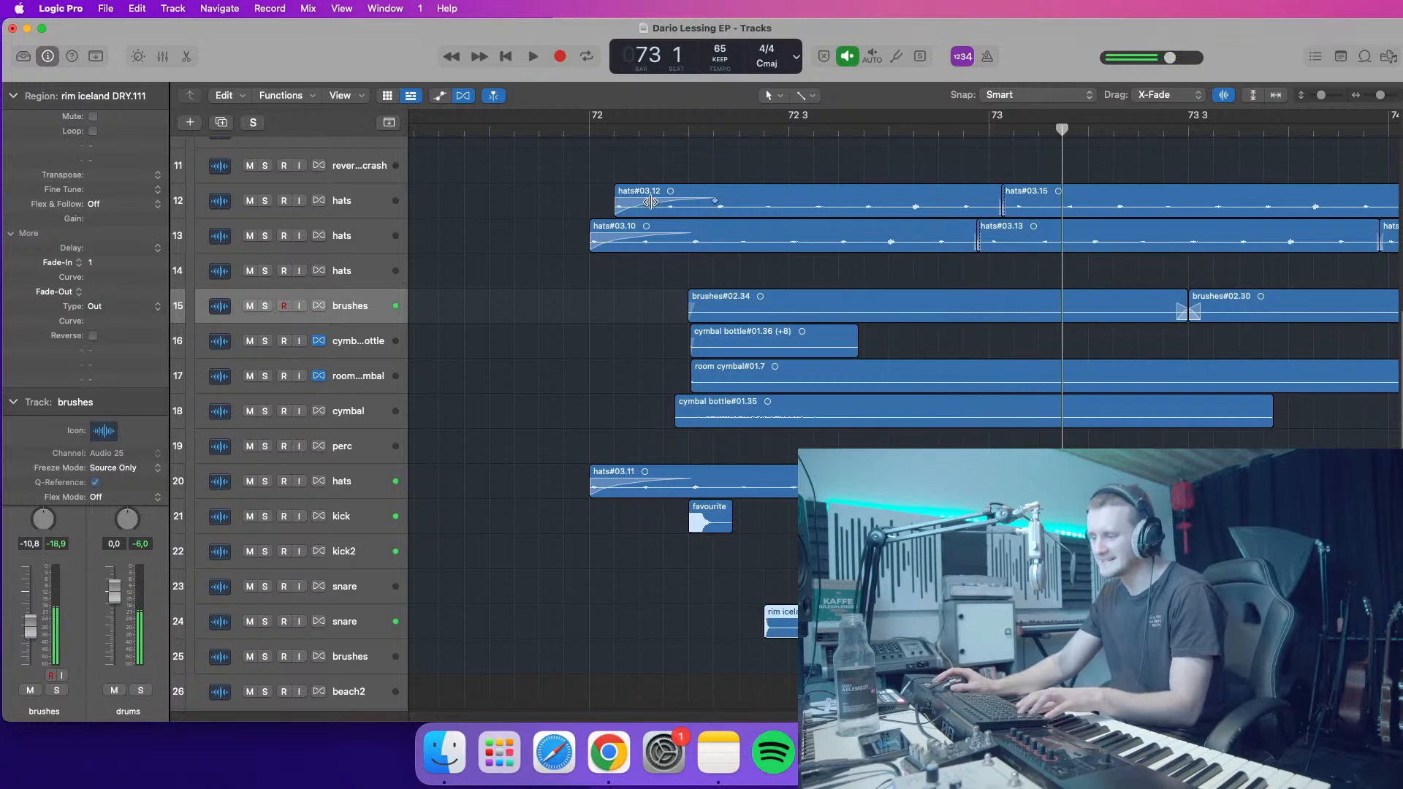
- Undo the rim copy and the deletion of the first rim region on track 24, and replay from bar 72
click(605, 129)
key(super+z)
key(super+z)
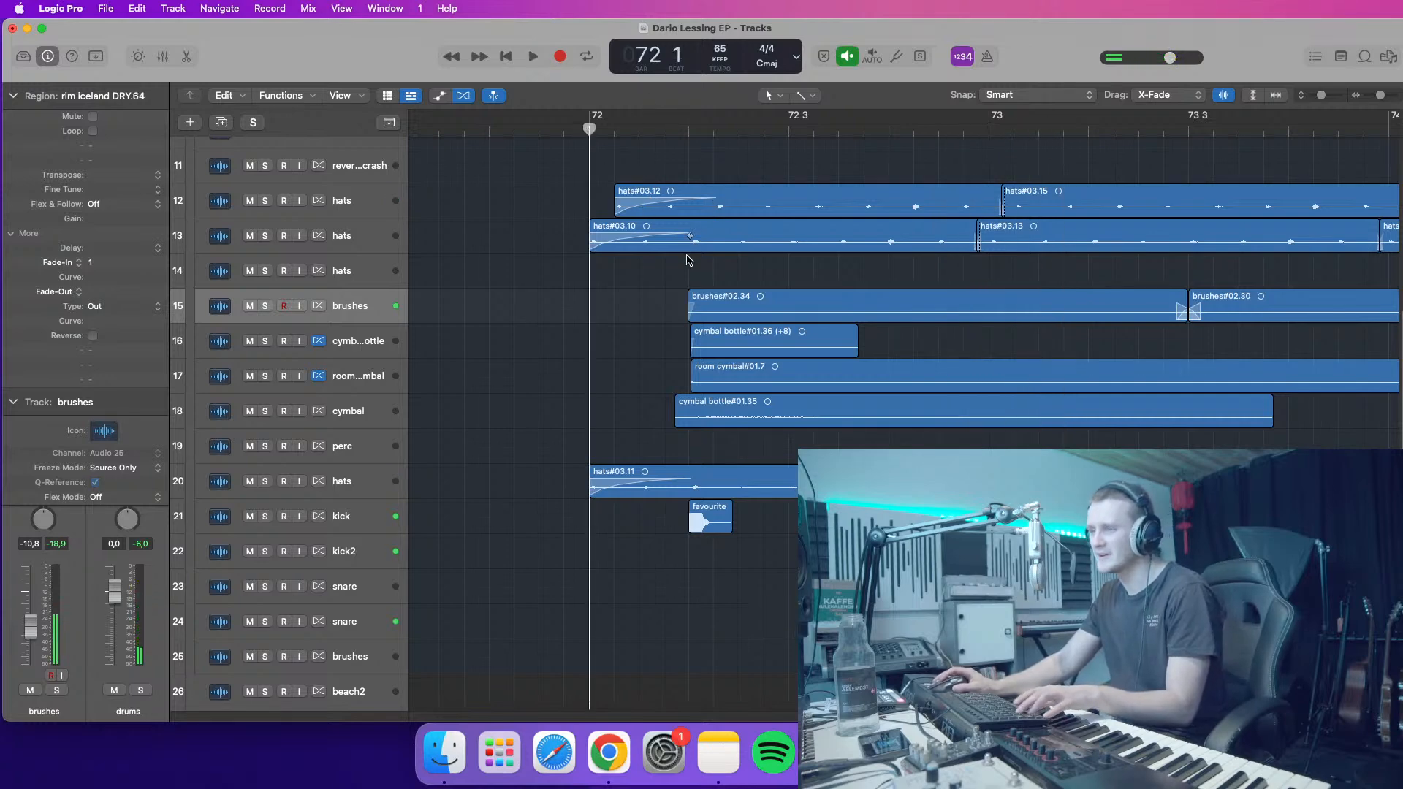
key(space)
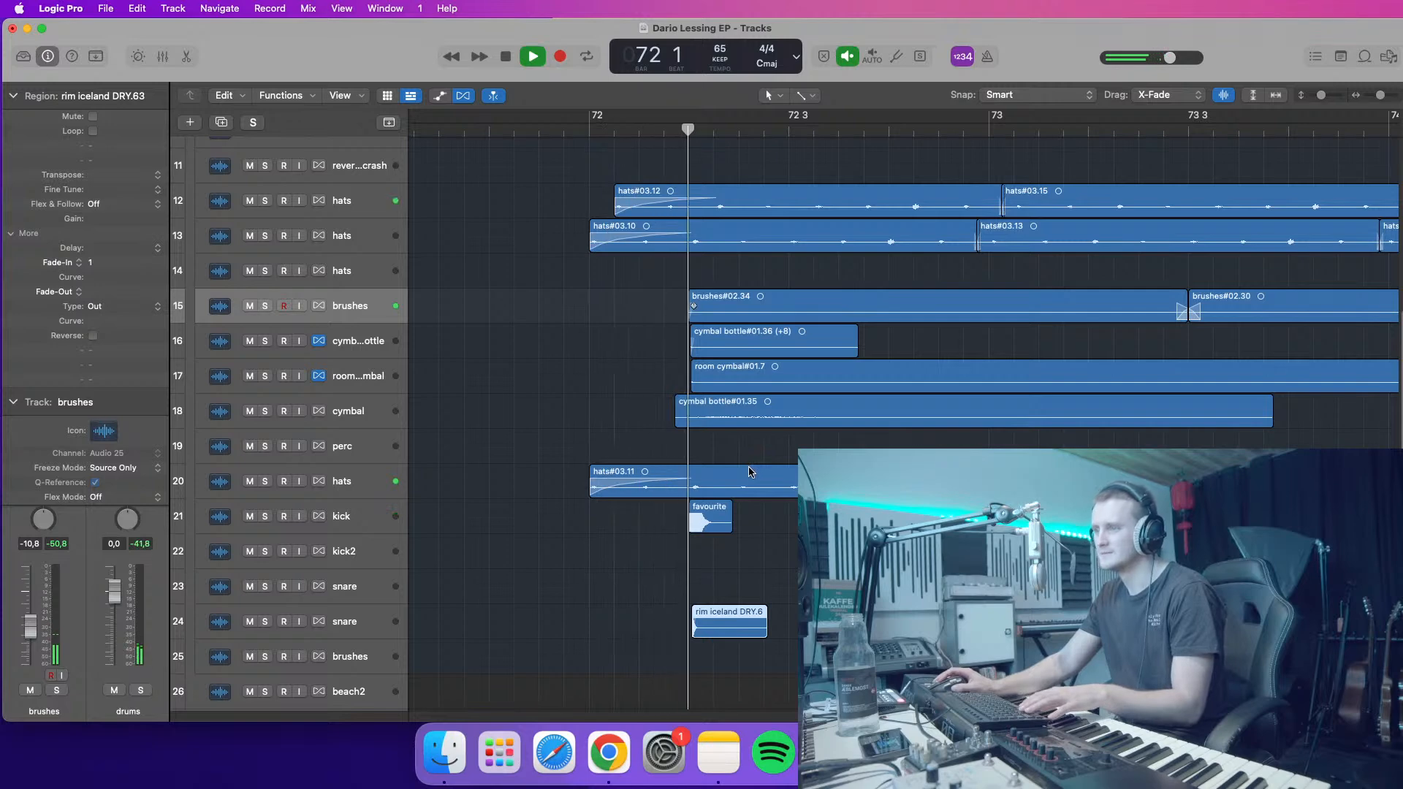
key(space)
- Move the first kick region on track 21 later to about 72 2 2, replaying the entry between adjustments
drag(712, 514, 729, 514)
key(space)
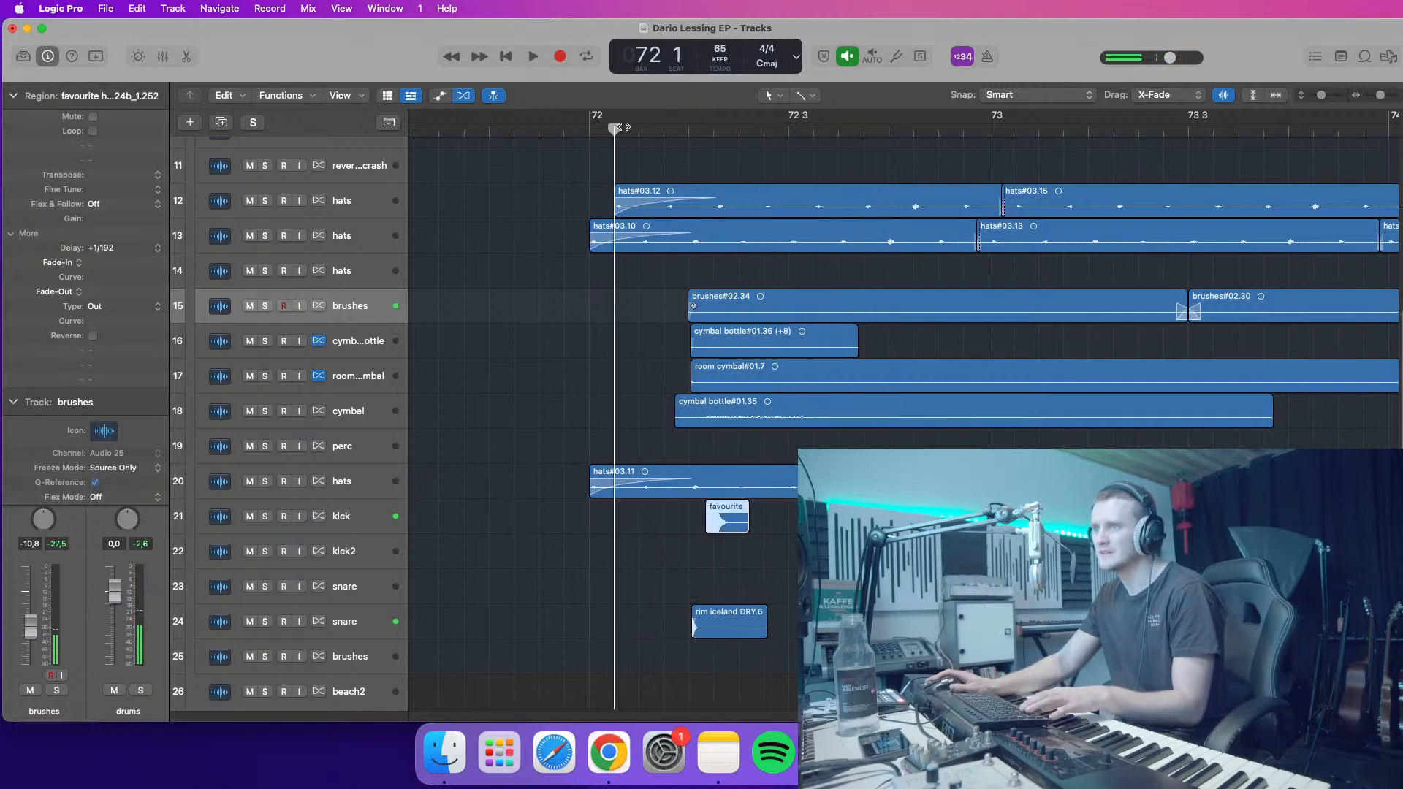
key(space)
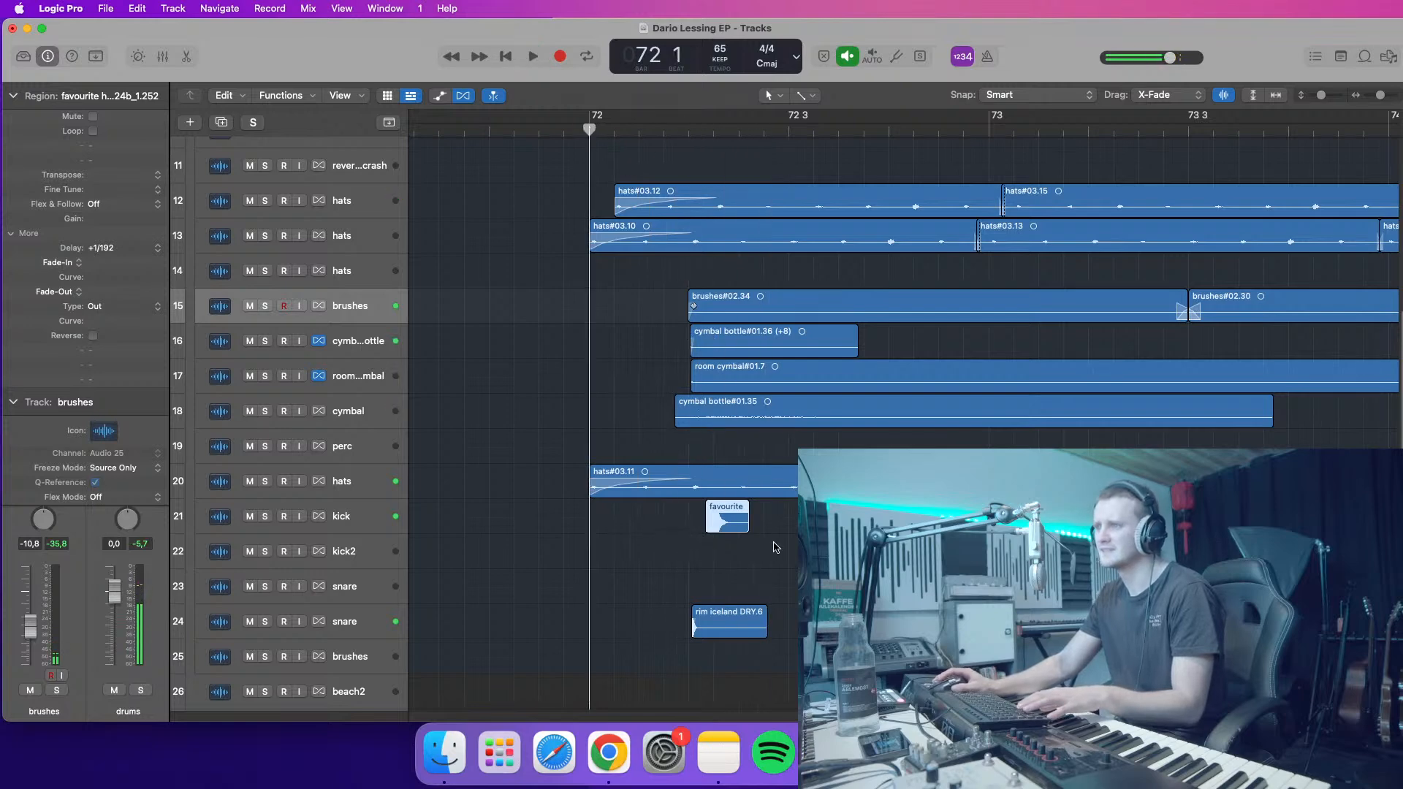
drag(732, 528, 747, 538)
key(space)
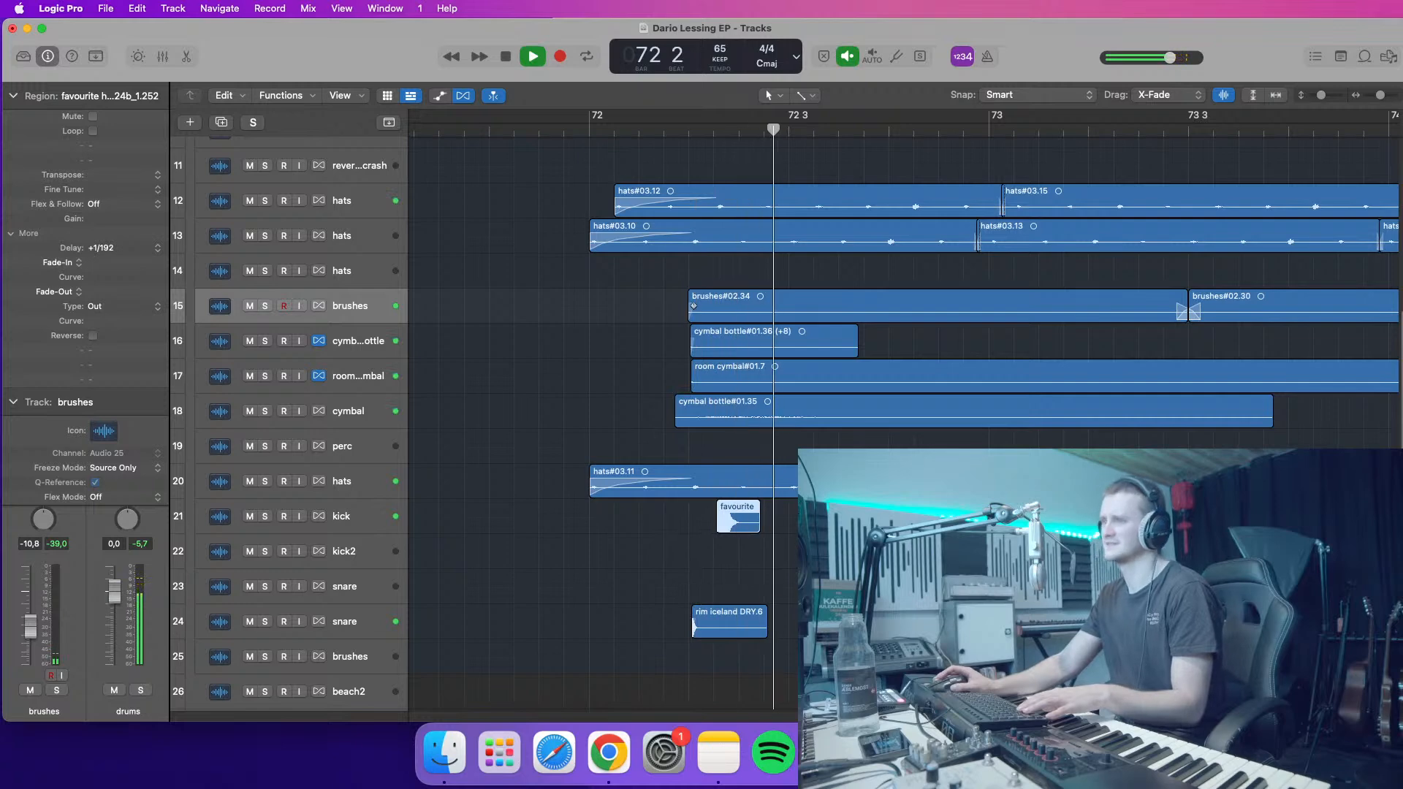
- Replay the drums' entry from 71 4 and from bar 72, inspecting the region starts around 72 2 up close
key(space)
drag(561, 132, 541, 138)
key(space)
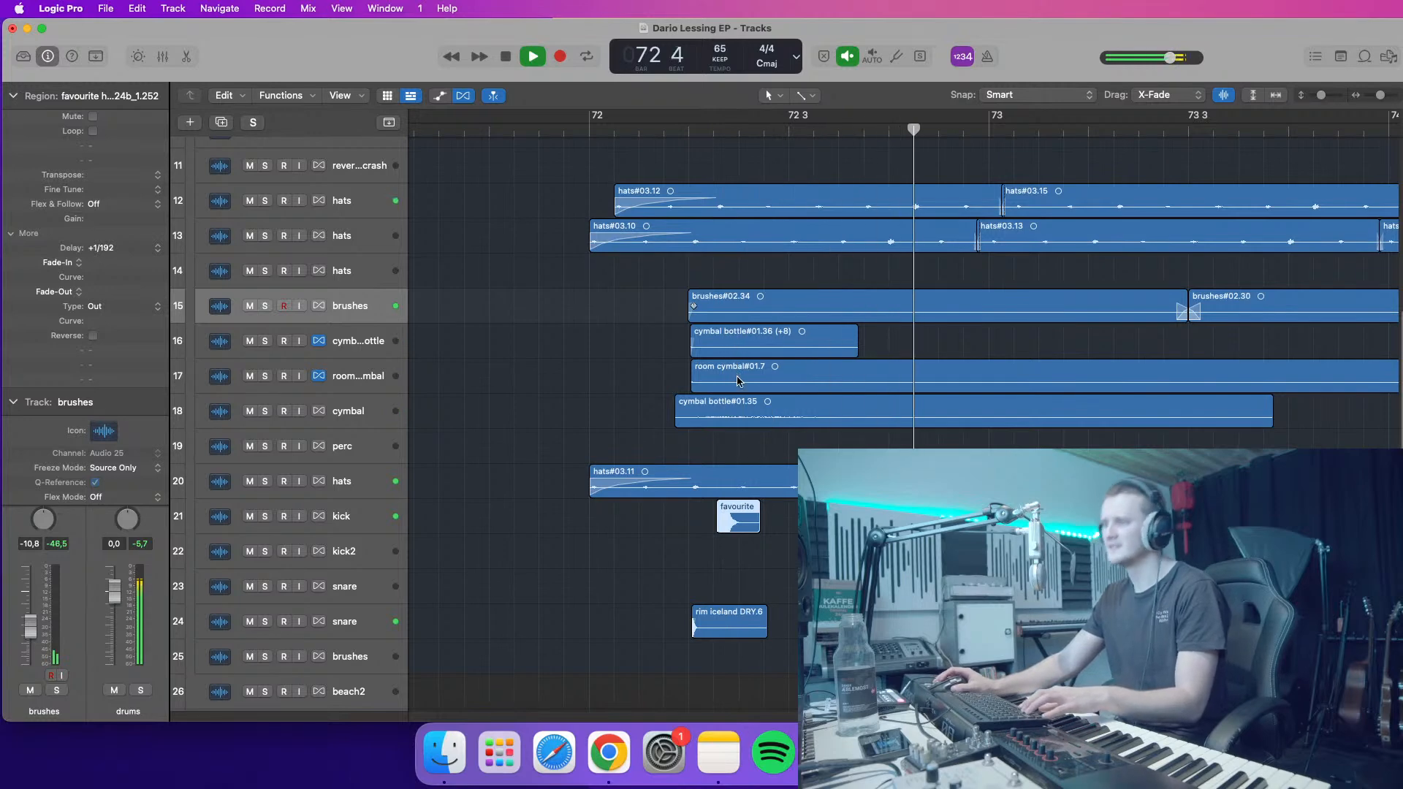
key(space)
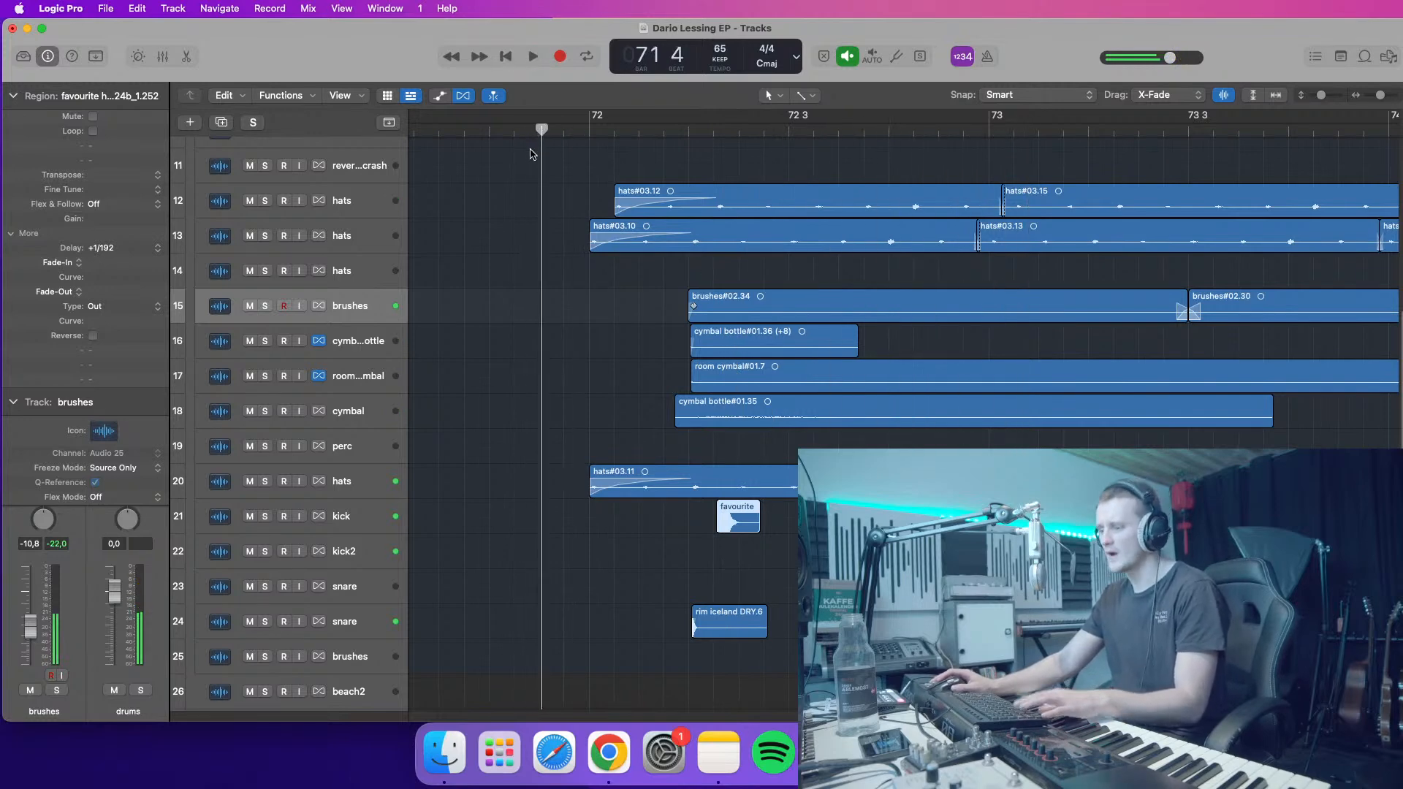
key(space)
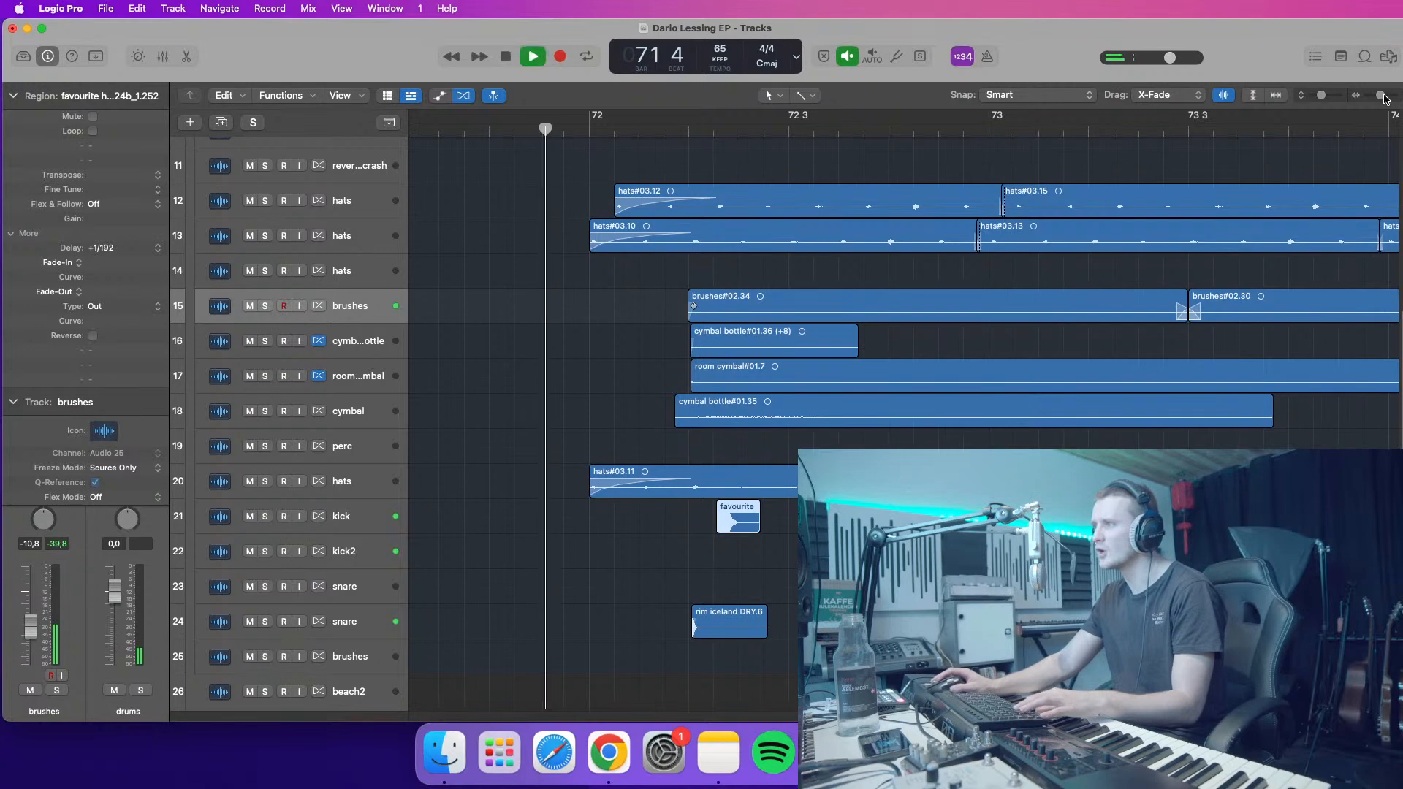
drag(1381, 95, 1386, 96)
key(space)
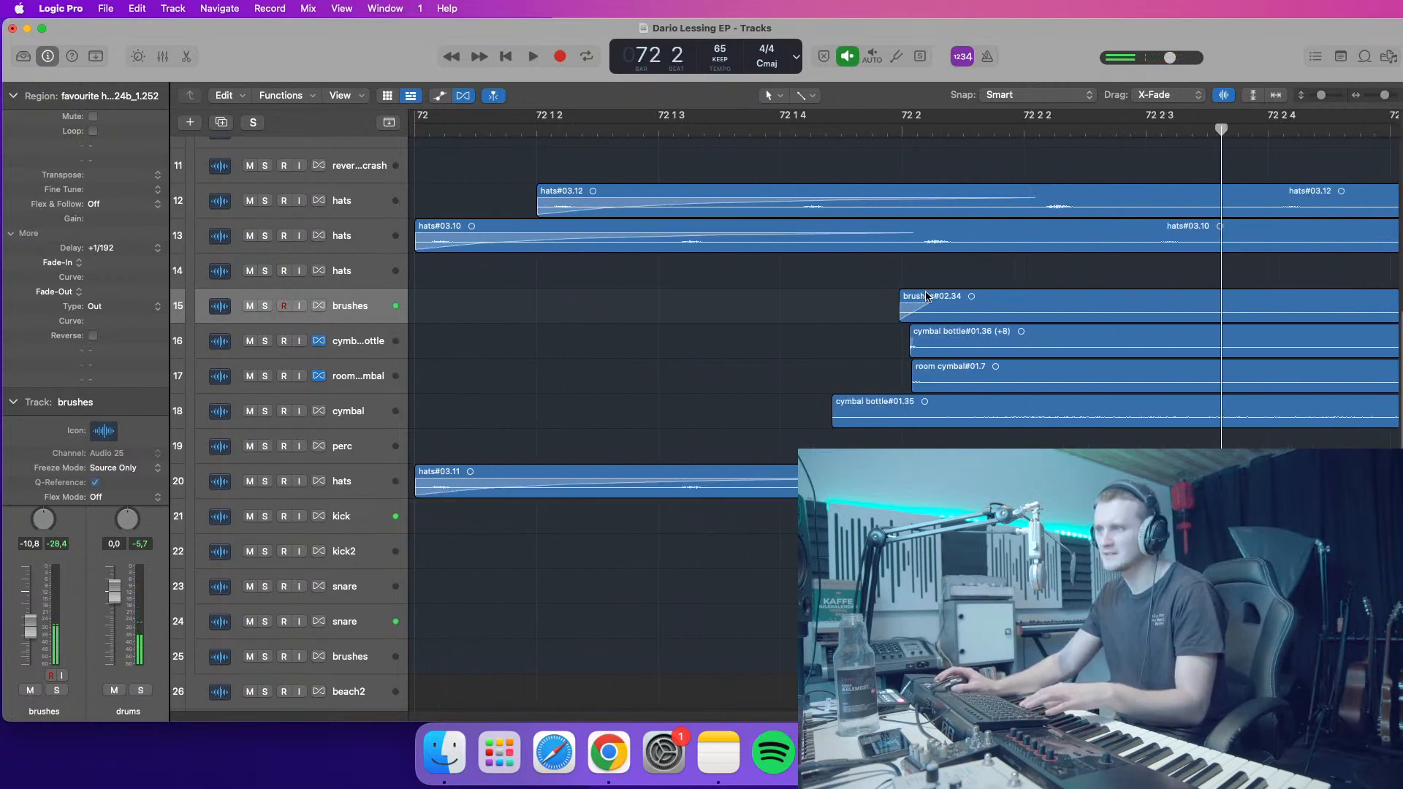
click(454, 128)
key(space)
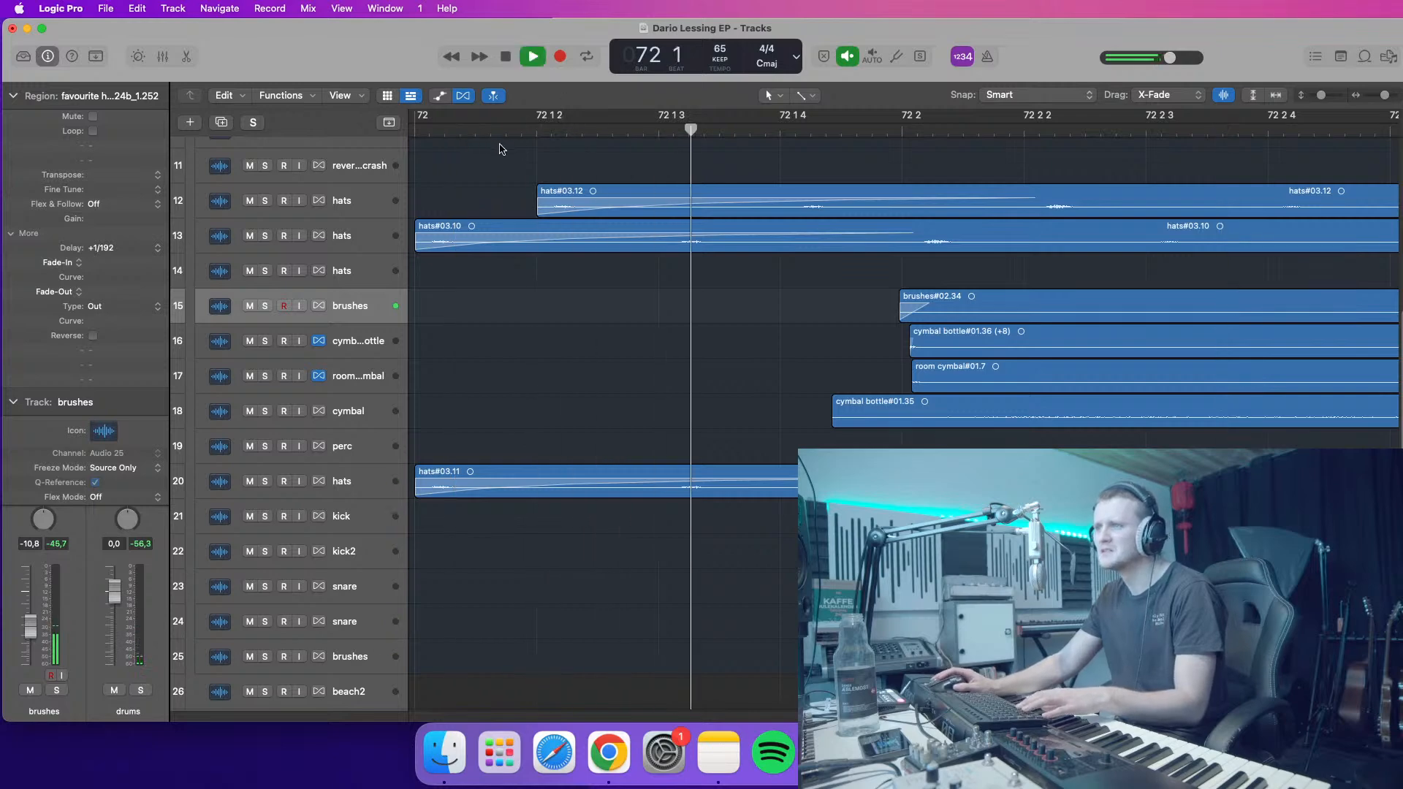
- Set the delay of the hats region at bar 74 on track 20 to -9 ticks and replay from just before it
mouse_move(1385, 95)
mouse_down()
mouse_move(1321, 95)
mouse_move(1373, 95)
mouse_up()
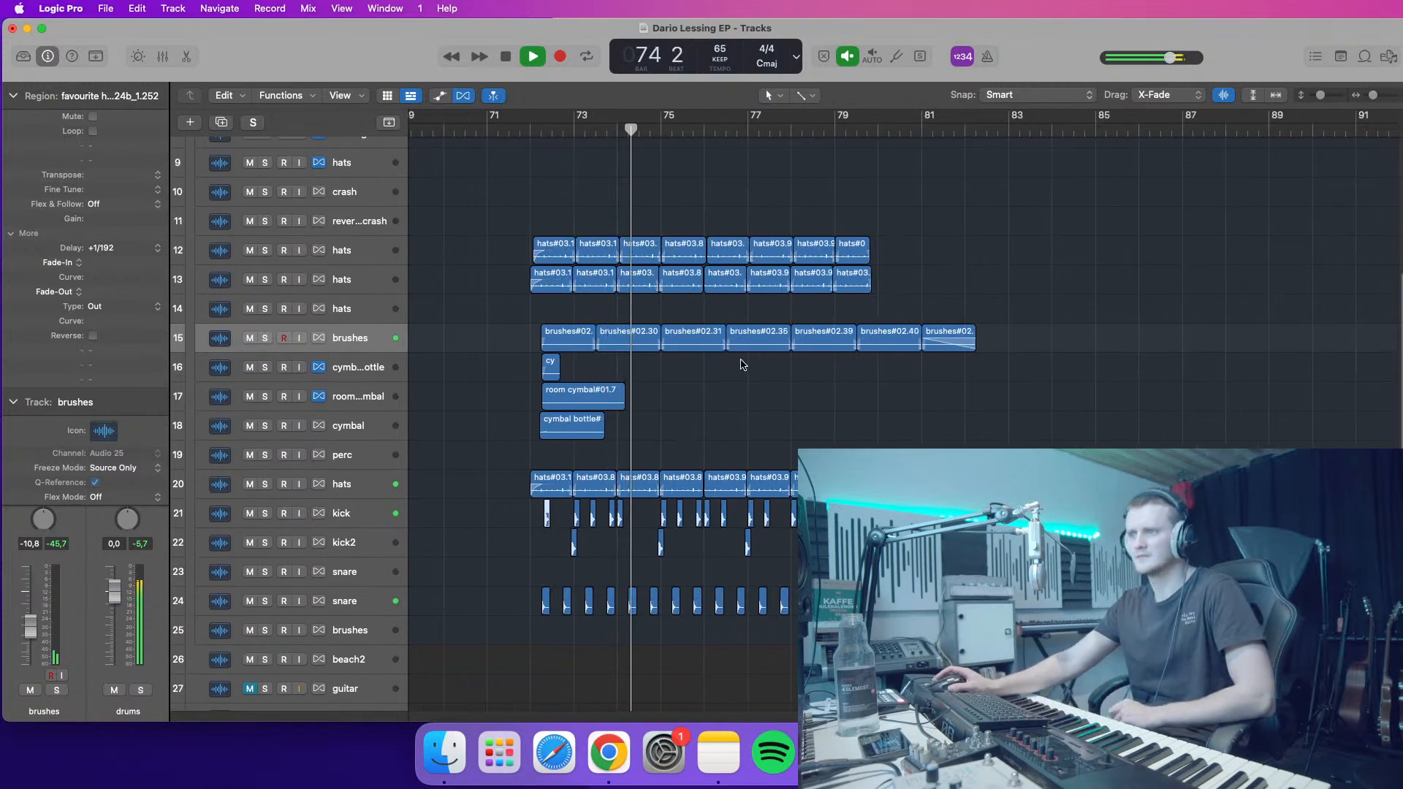
click(640, 479)
drag(104, 252, 107, 267)
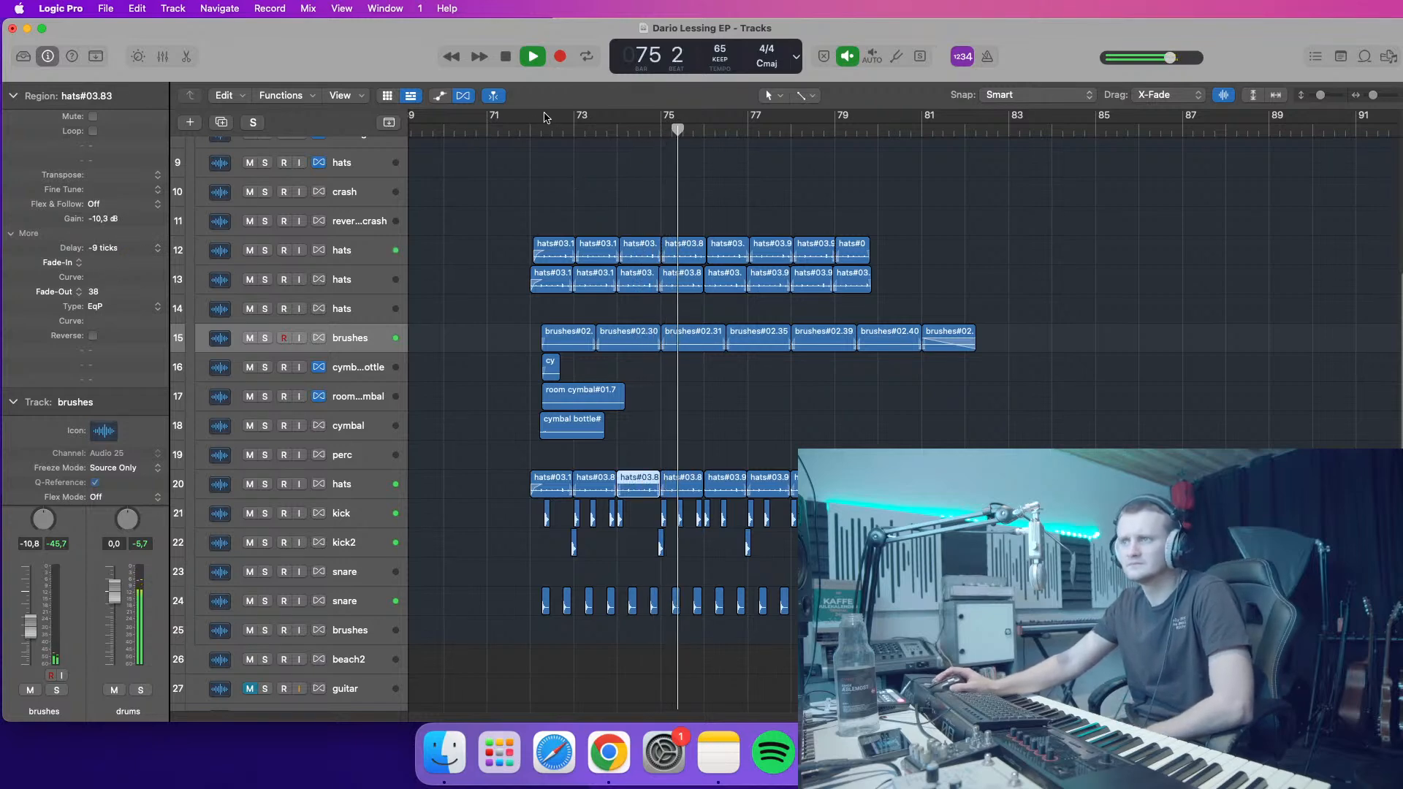
click(613, 129)
click(605, 130)
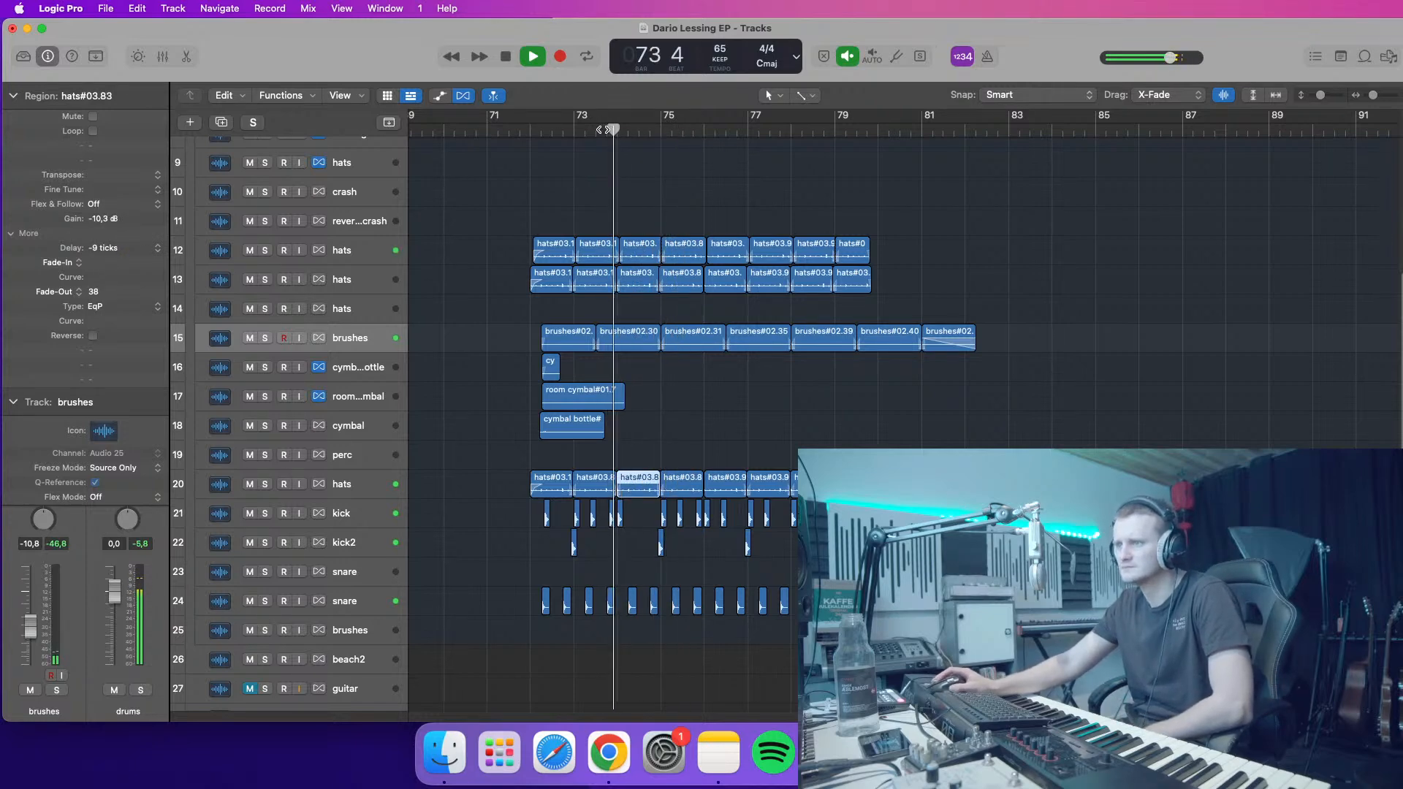
- Inspect the settings of the hats regions at bars 75 and 76 on tracks 13 and 20 during playback
click(682, 485)
click(687, 282)
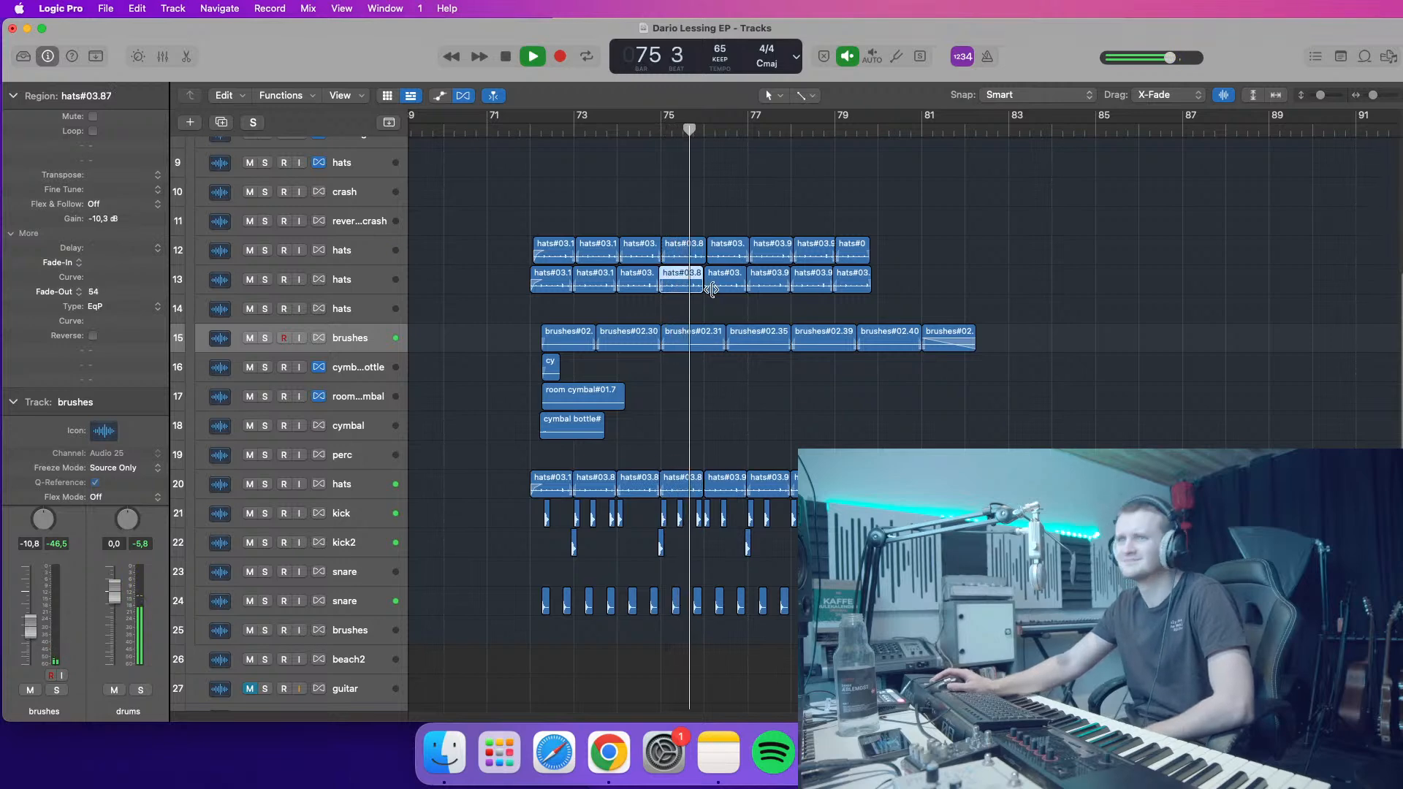
click(706, 500)
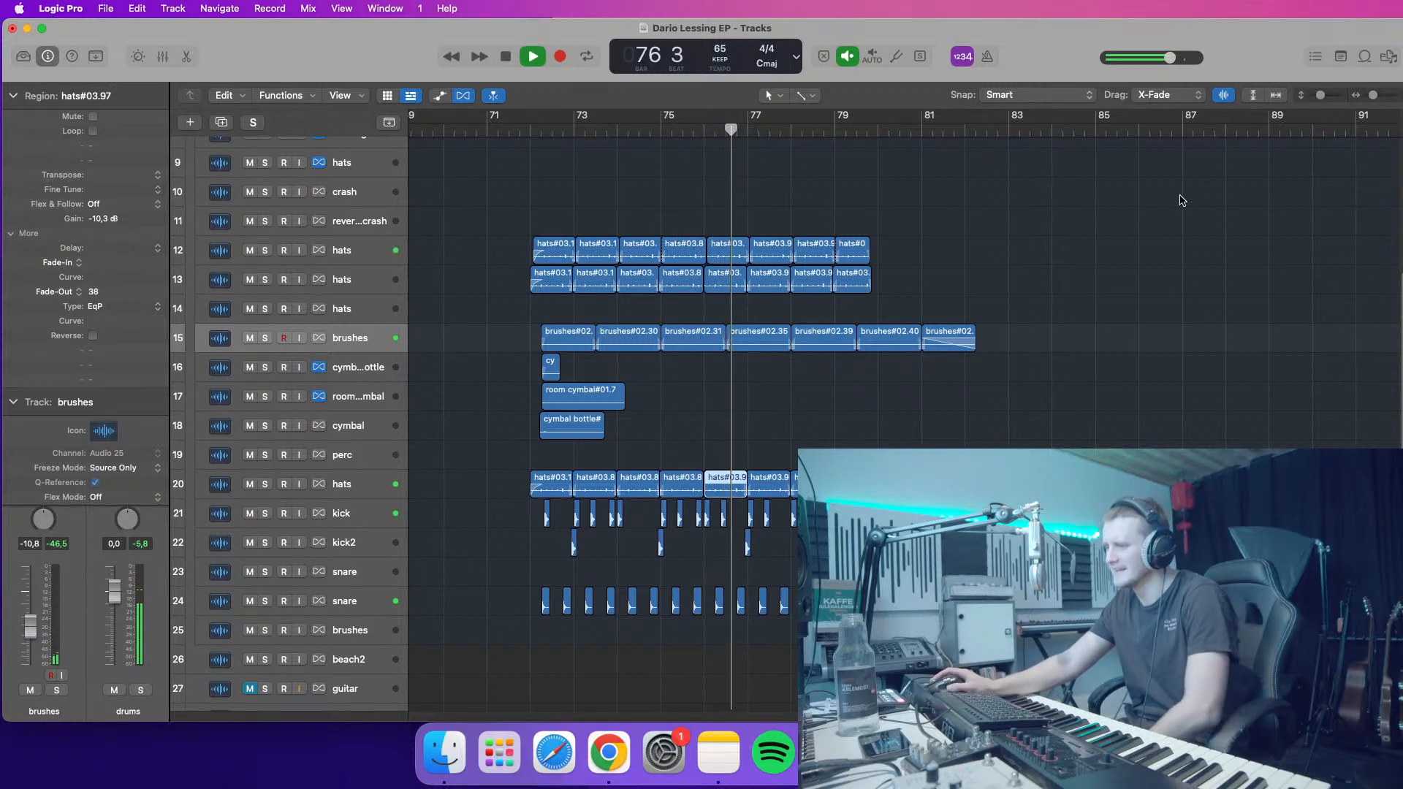
- Select the drums stack on track 7 and collapse the region settings to show its full channel strip
drag(1321, 96, 1371, 100)
click(914, 511)
scroll(904, 417, left, 5)
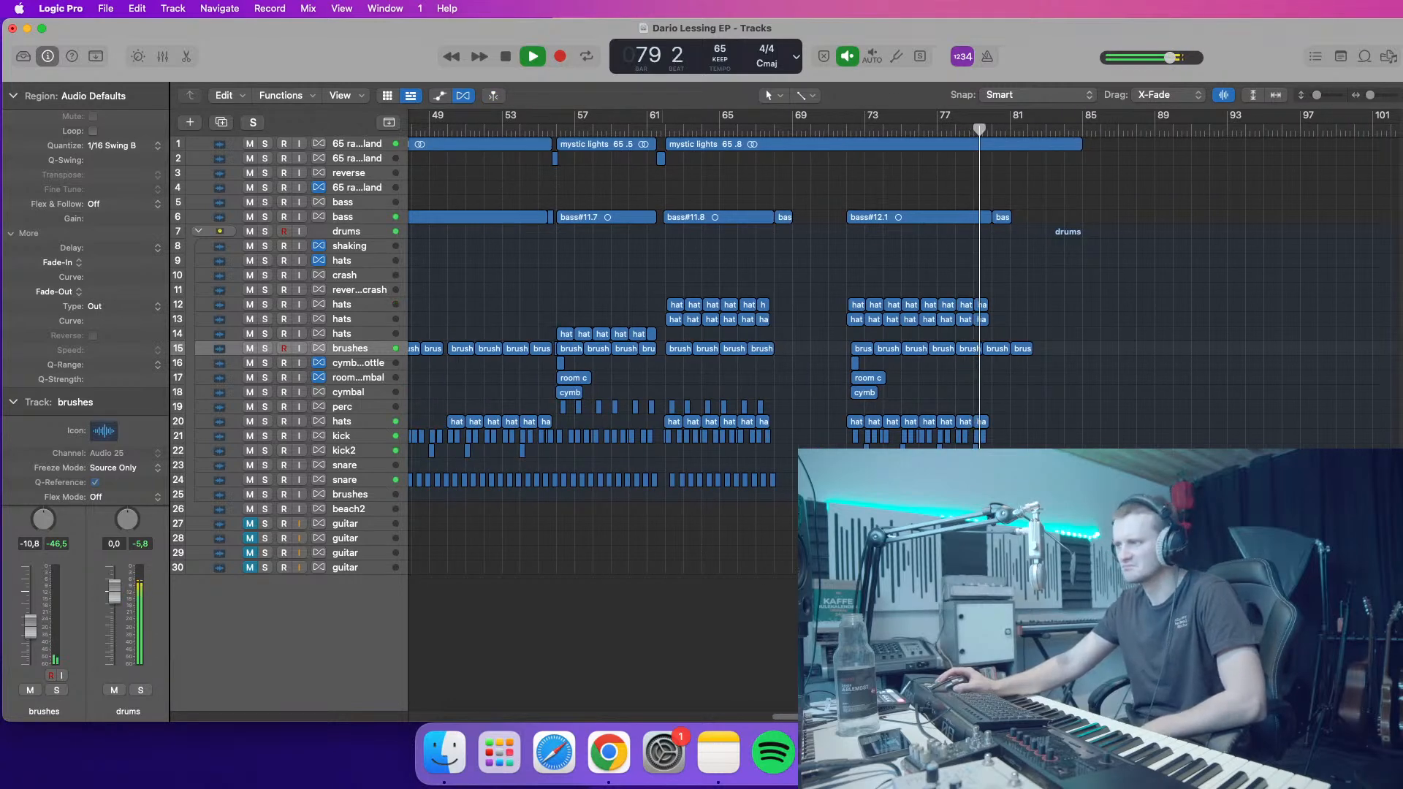
click(350, 233)
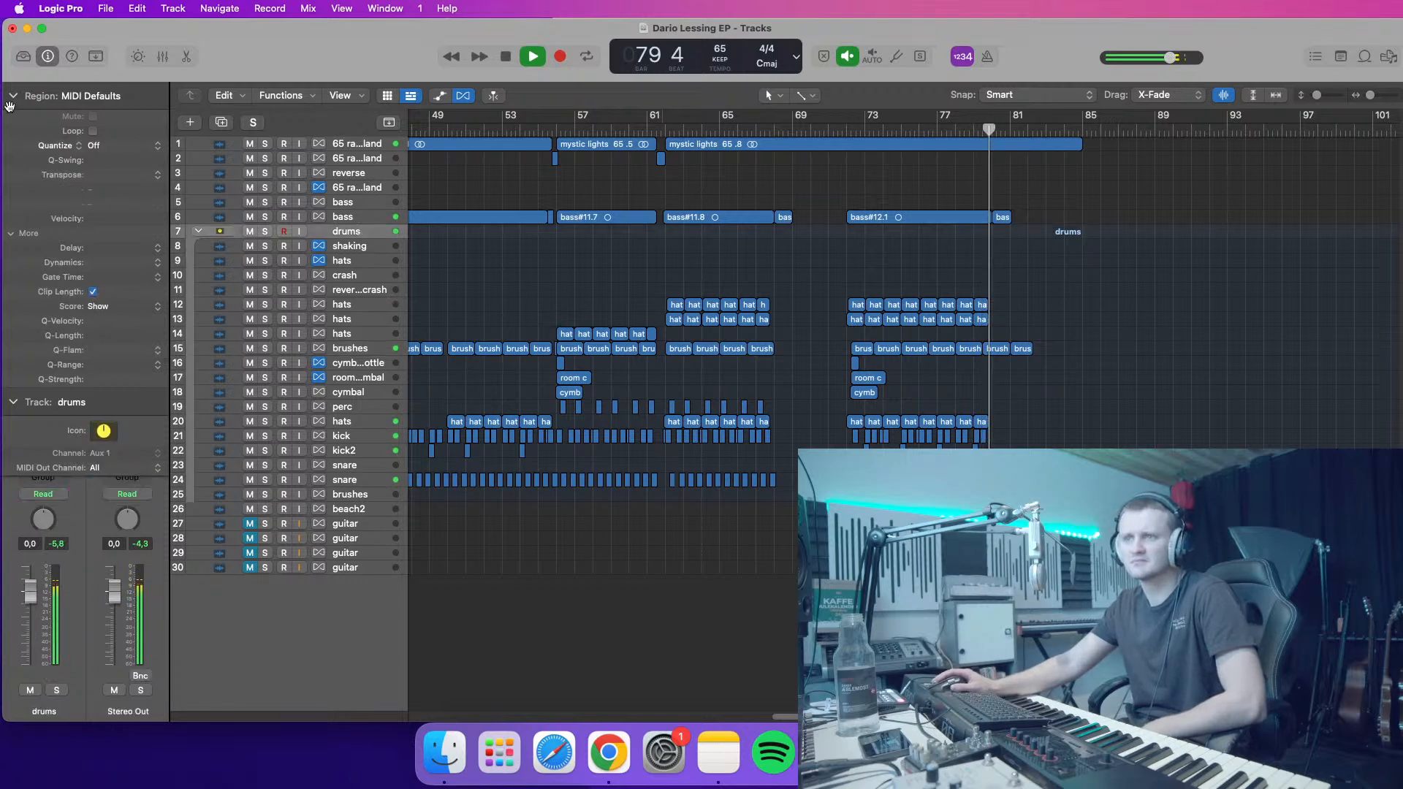
click(13, 96)
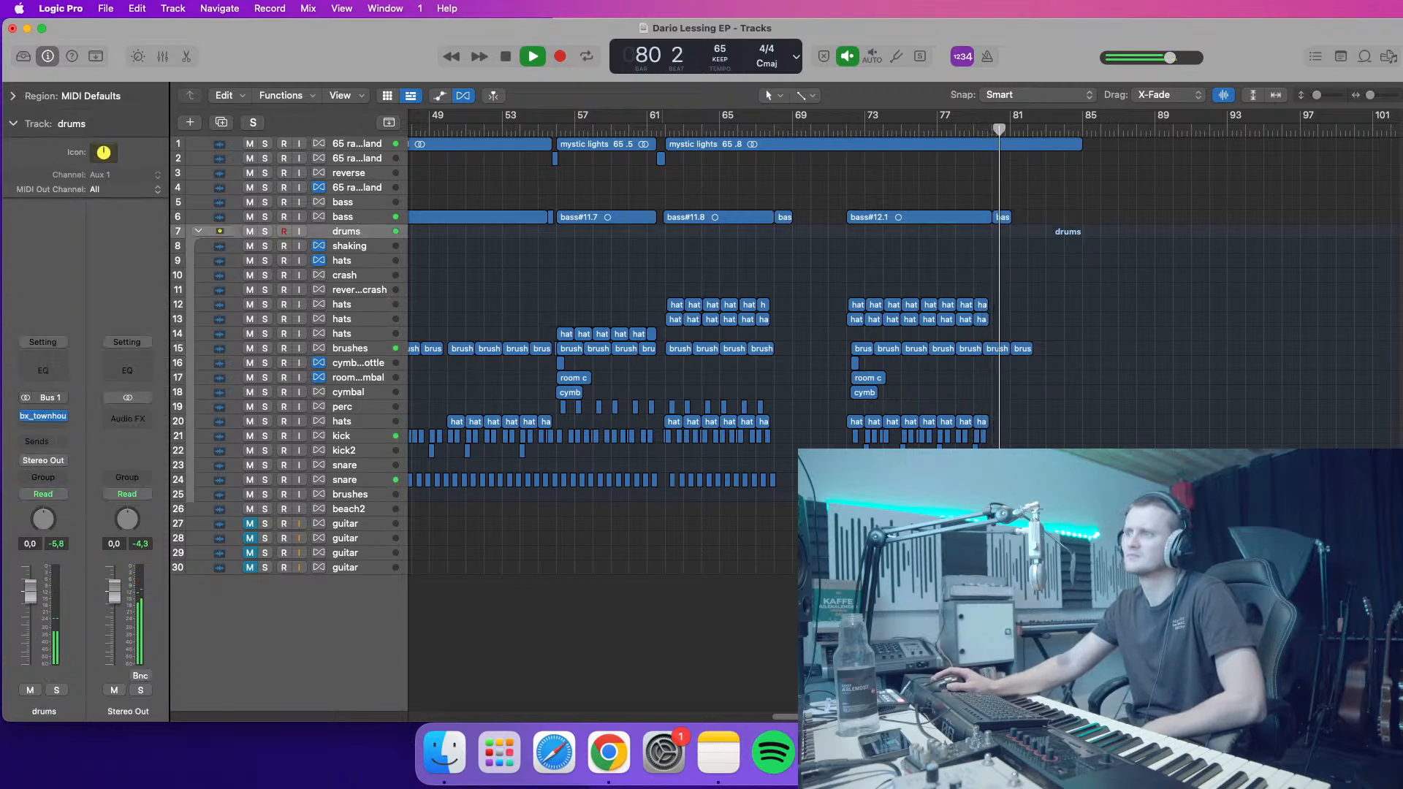
- Bring the whole arrangement into view and play it from bar 44
mouse_move(1317, 95)
mouse_down()
mouse_move(1368, 95)
mouse_move(1317, 97)
mouse_up()
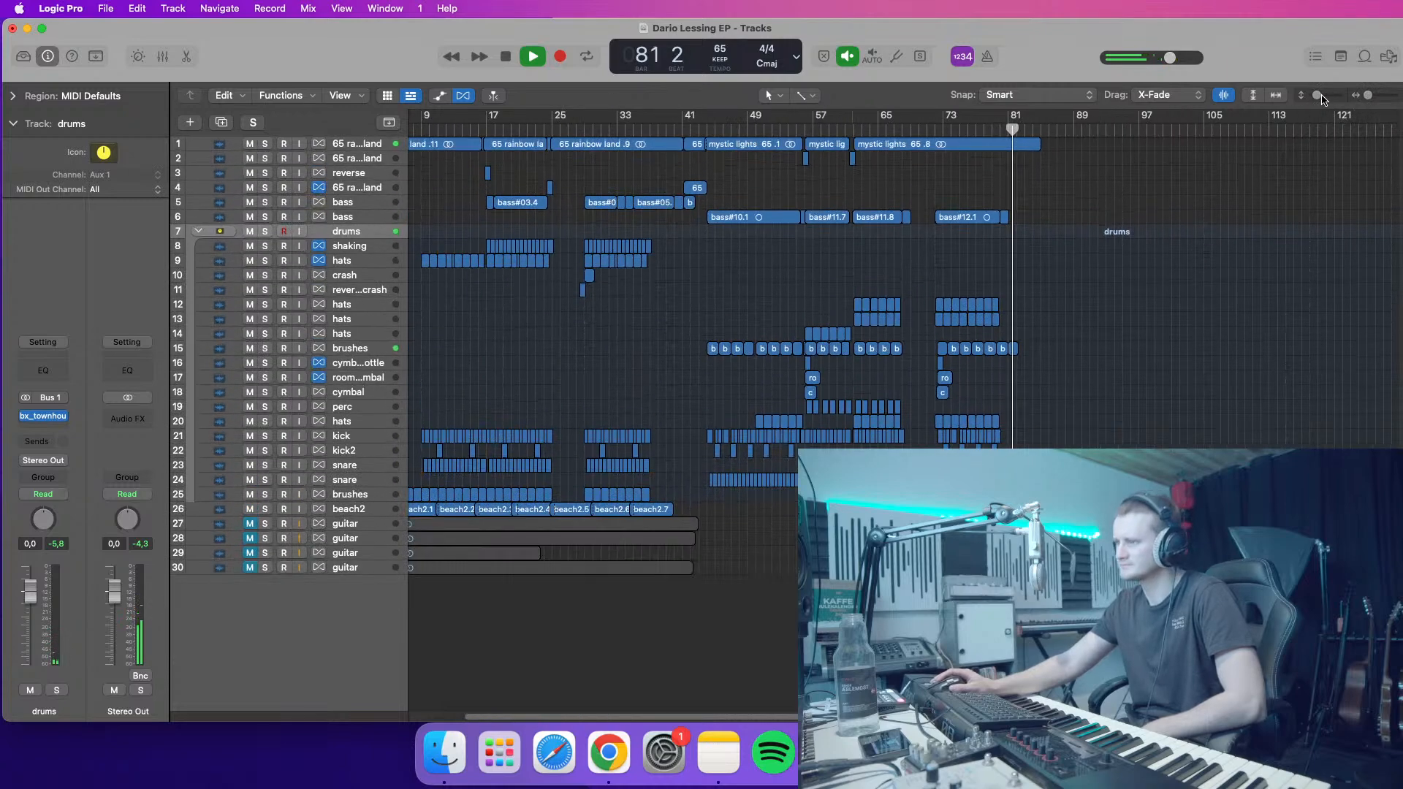
key(space)
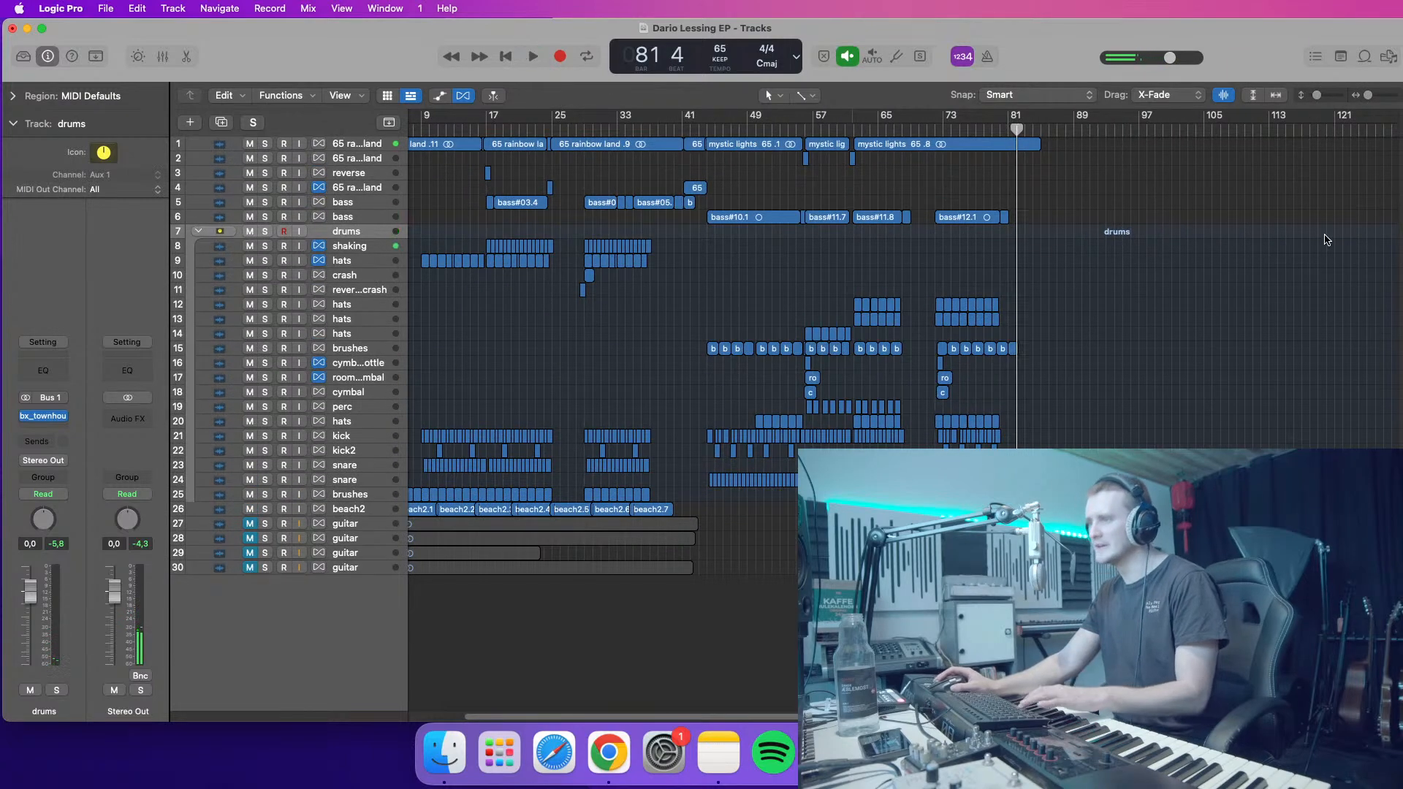
click(707, 130)
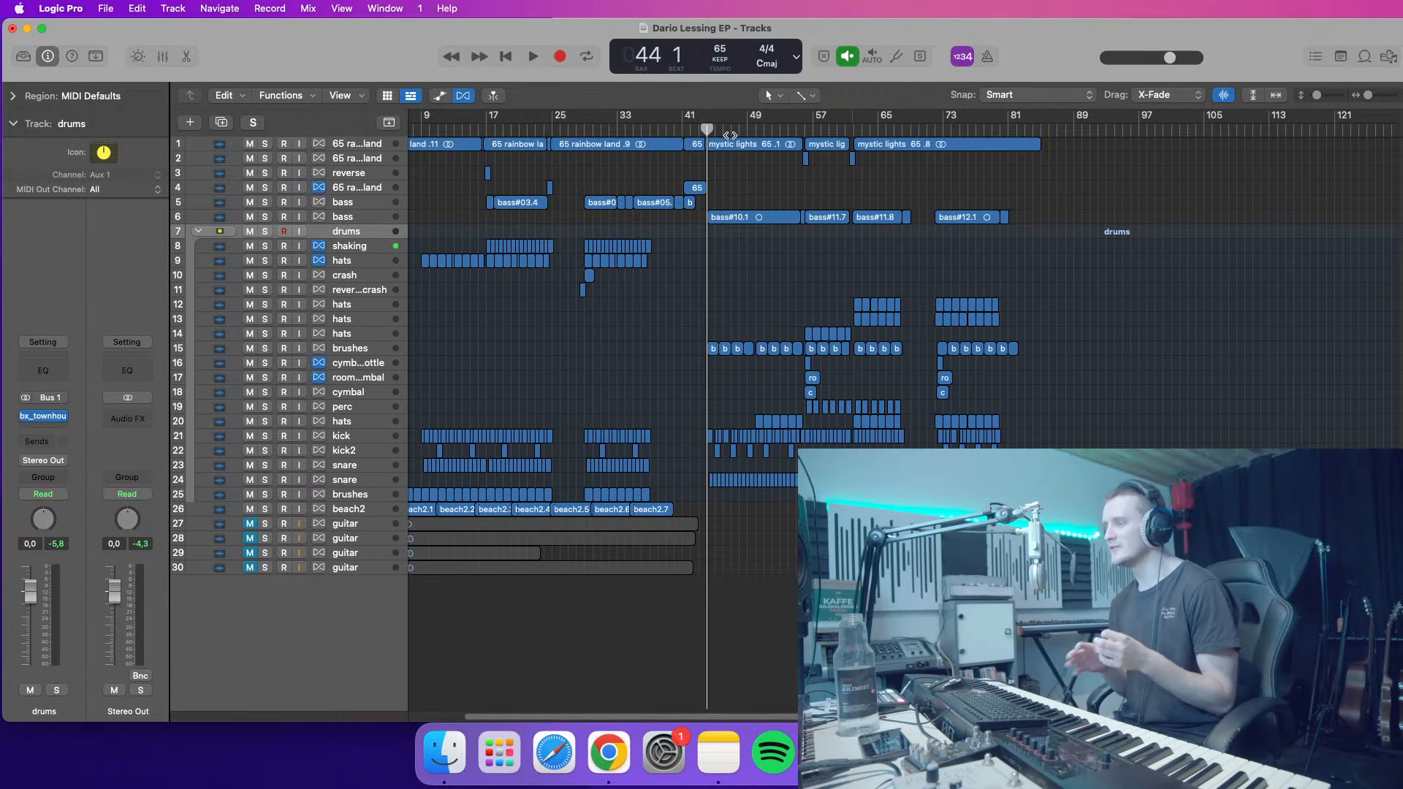
key(space)
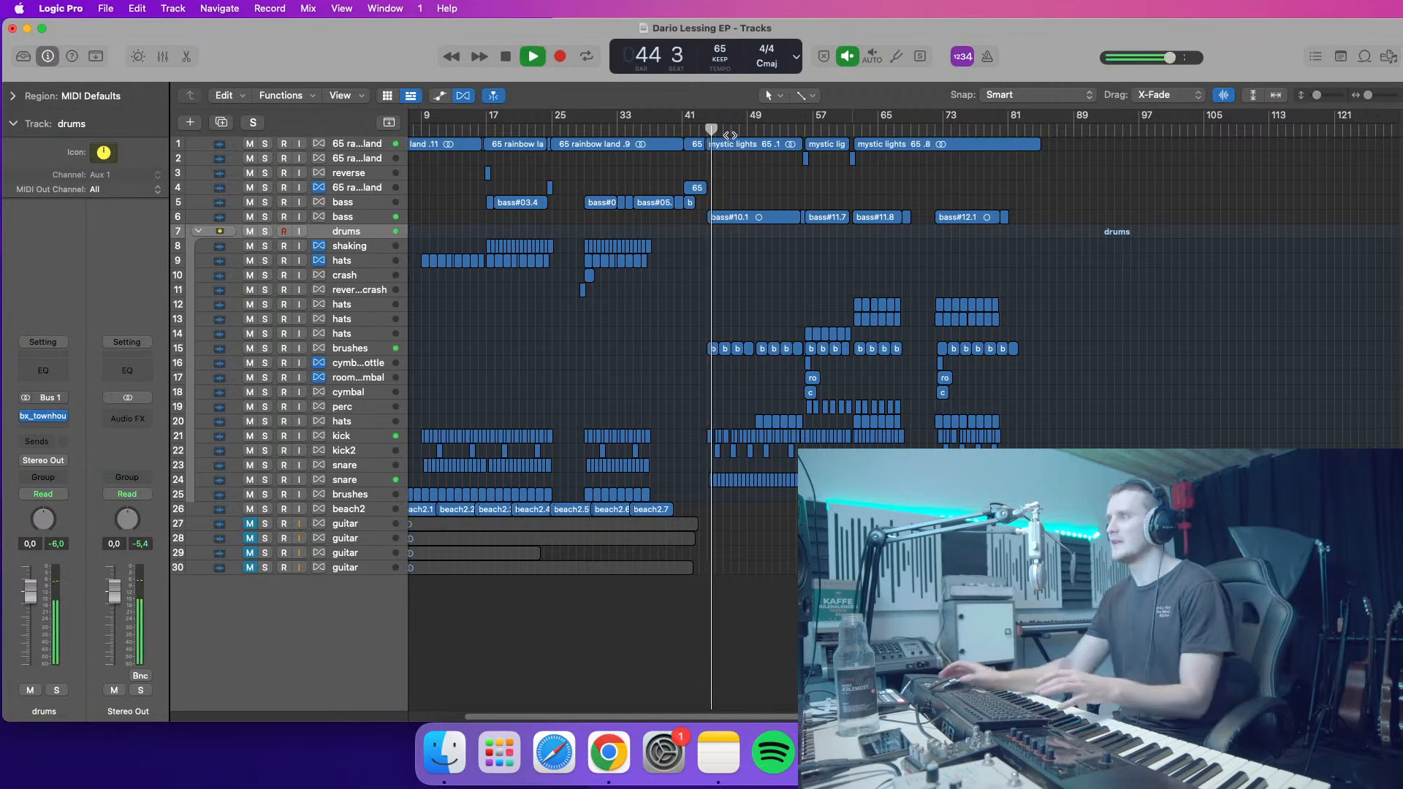
key(space)
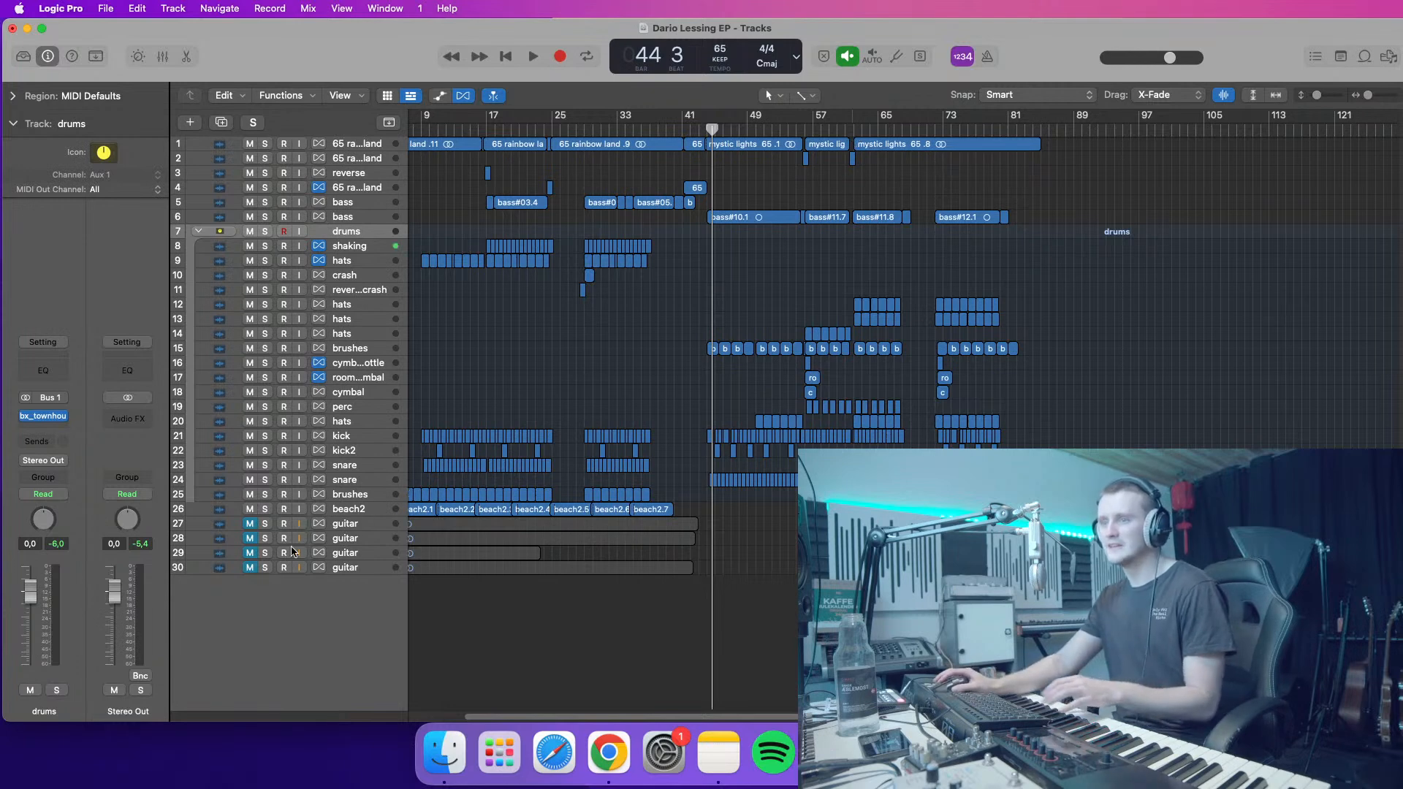
- Audition the muted guitar on track 30 soloed from bar 27, then remove the solo and mute it again
click(250, 567)
click(568, 130)
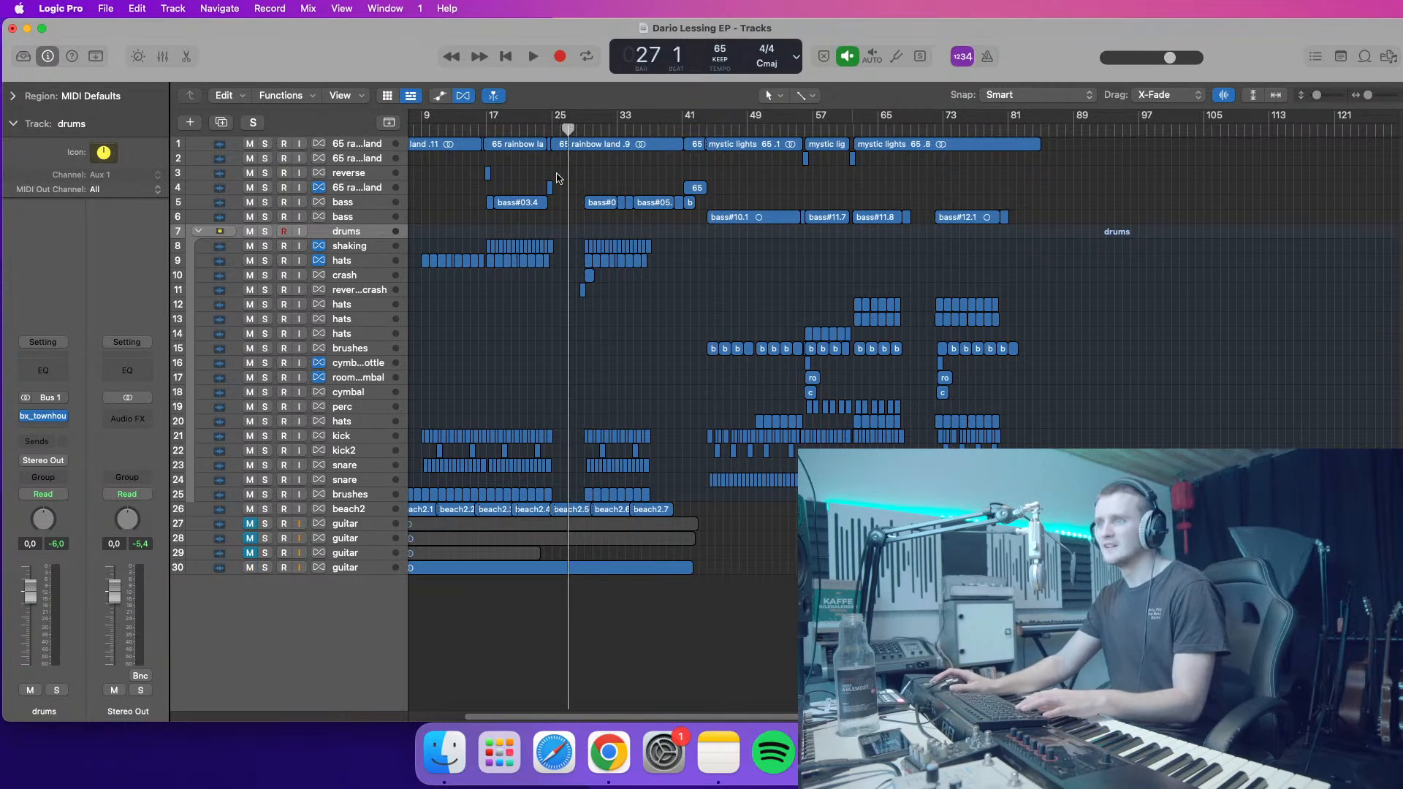
click(266, 568)
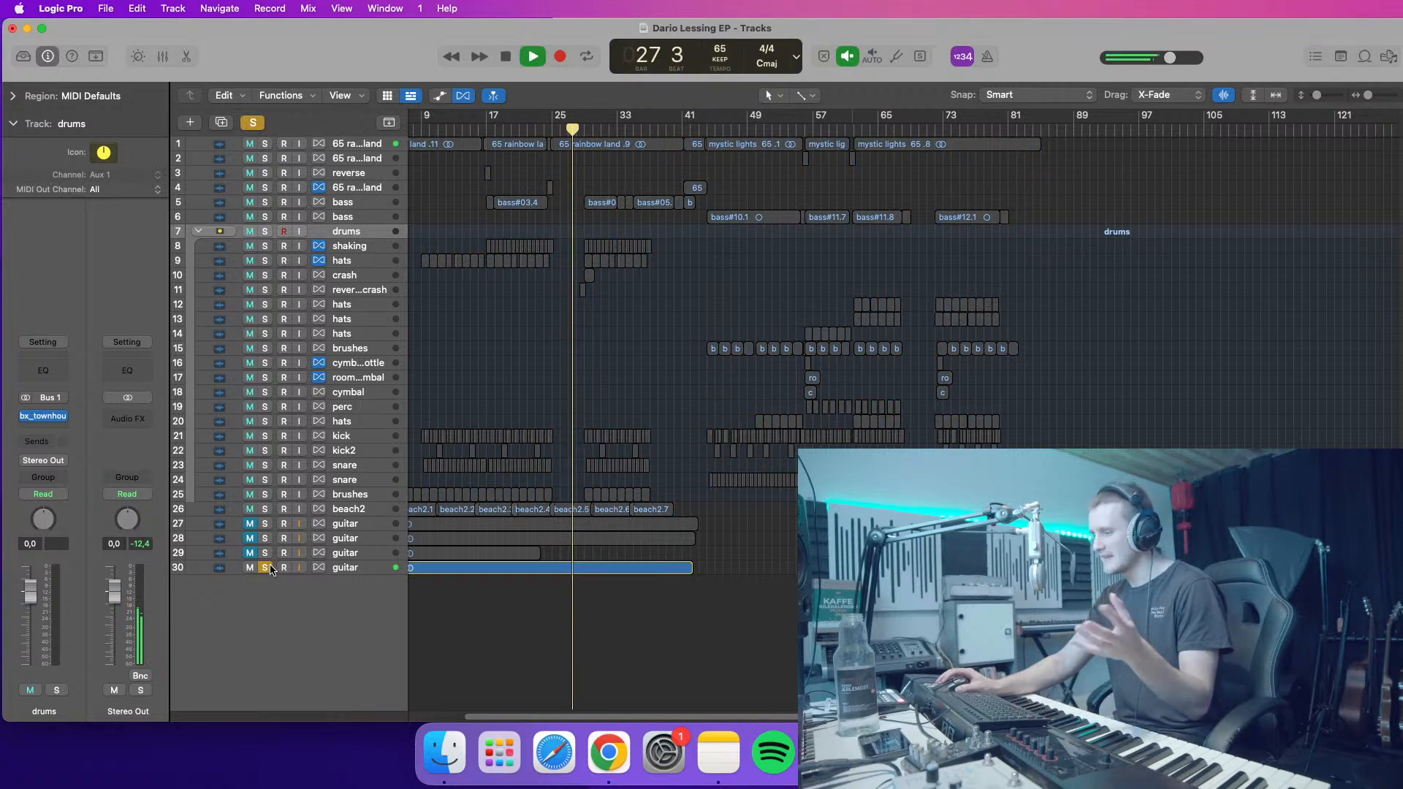
key(space)
click(265, 568)
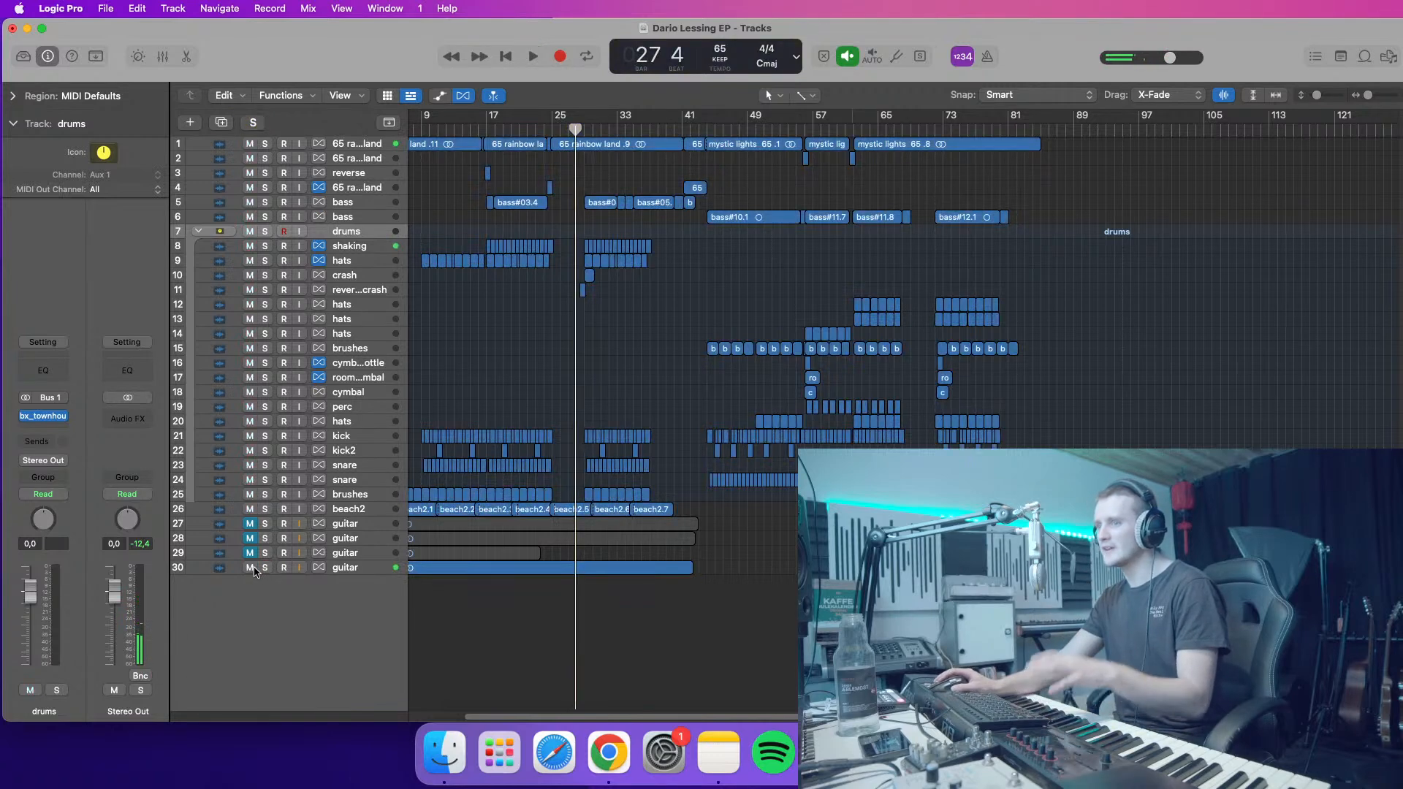
click(250, 568)
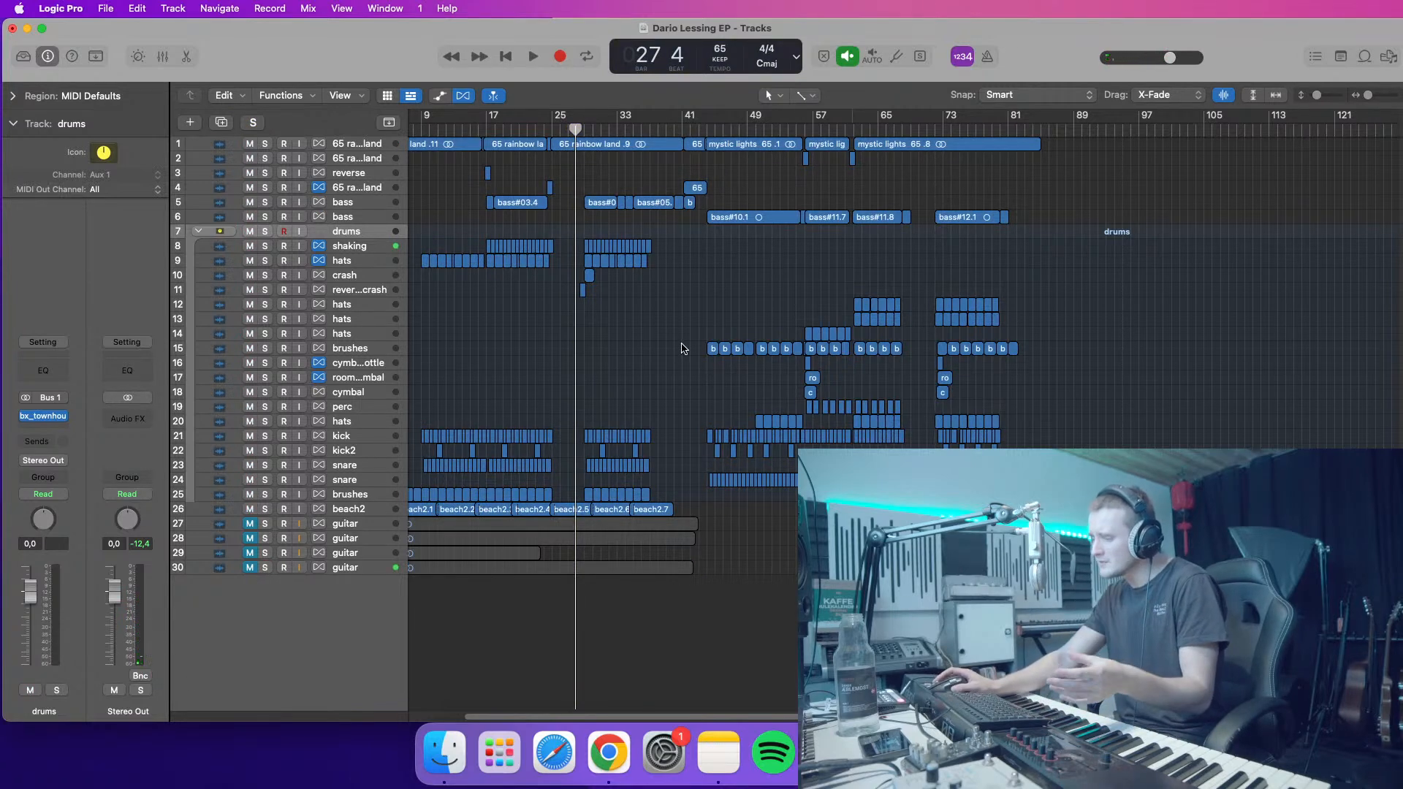
- Play the arrangement around bar 61 and enlarge the track heights while keeping all 30 tracks in view
drag(720, 133, 845, 134)
key(space)
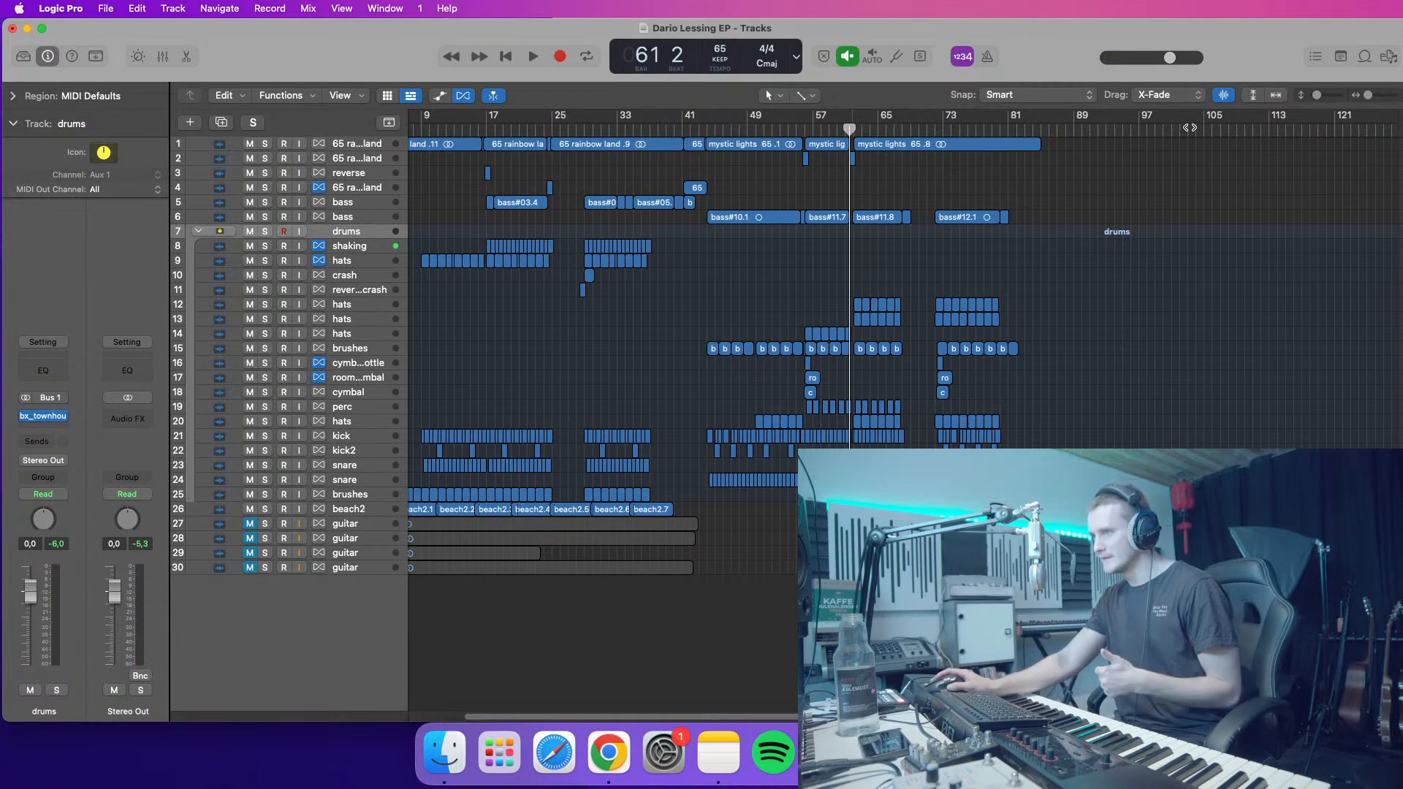
click(1317, 95)
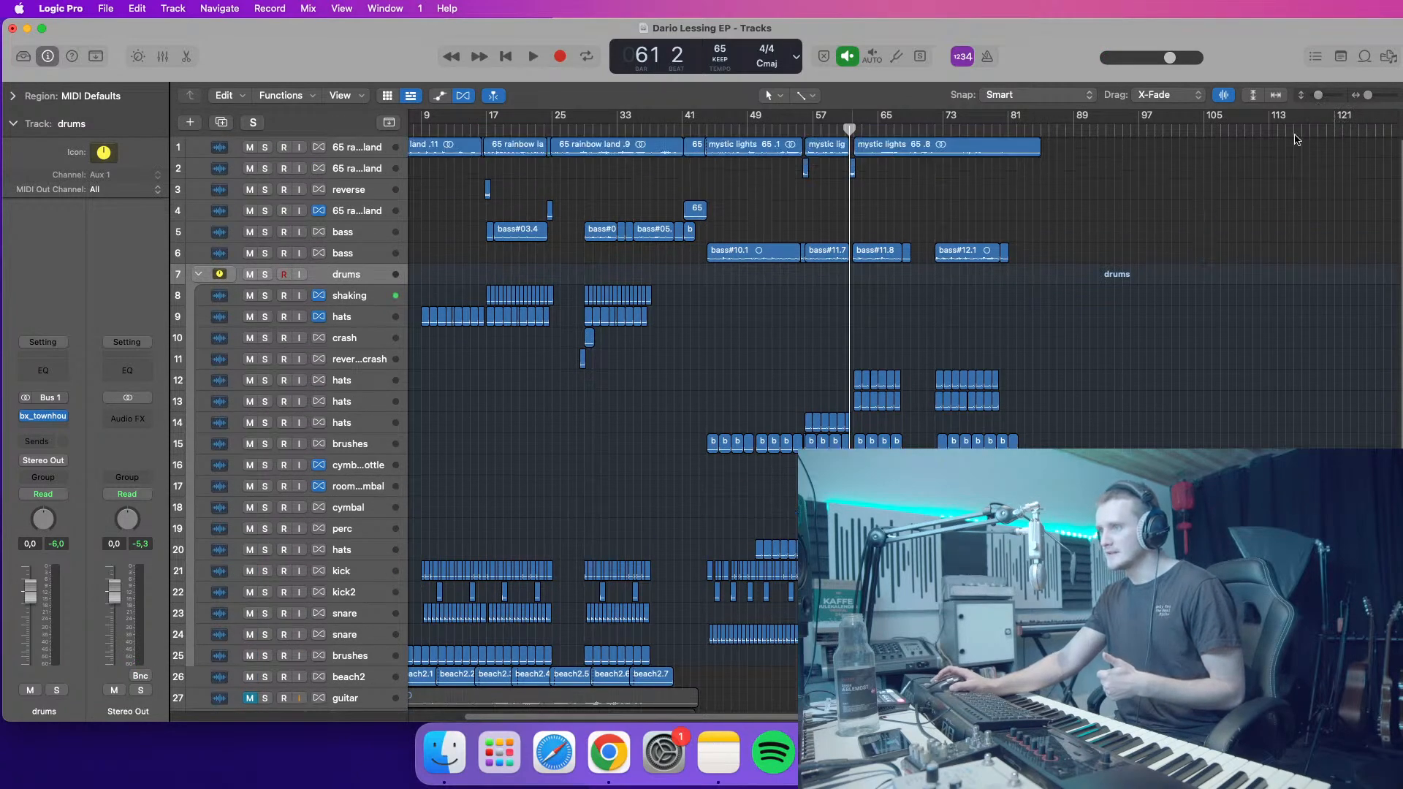
drag(1324, 99, 1323, 101)
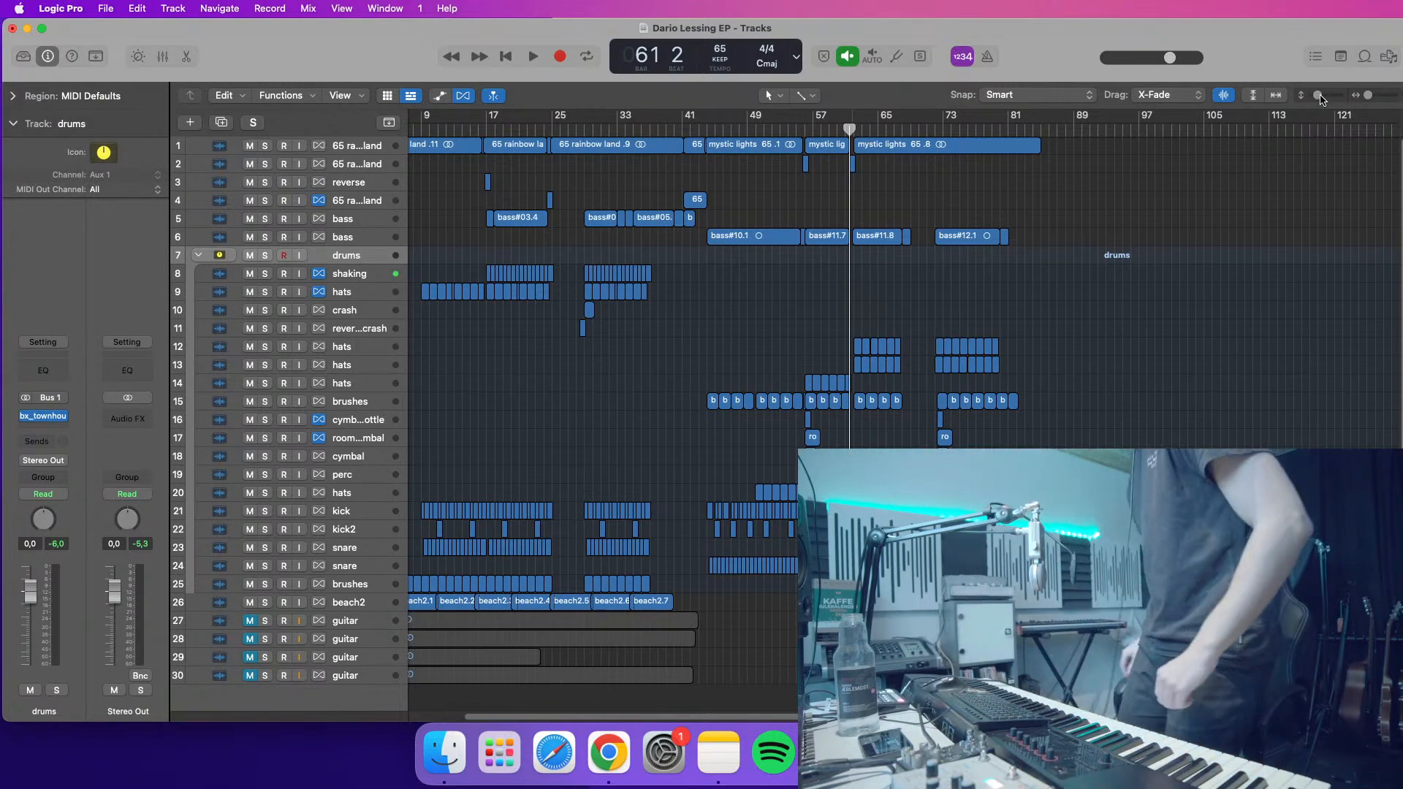
- Duplicate the guitar track on track 27 with its settings to get an empty guitar track
click(188, 124)
key(Escape)
click(386, 618)
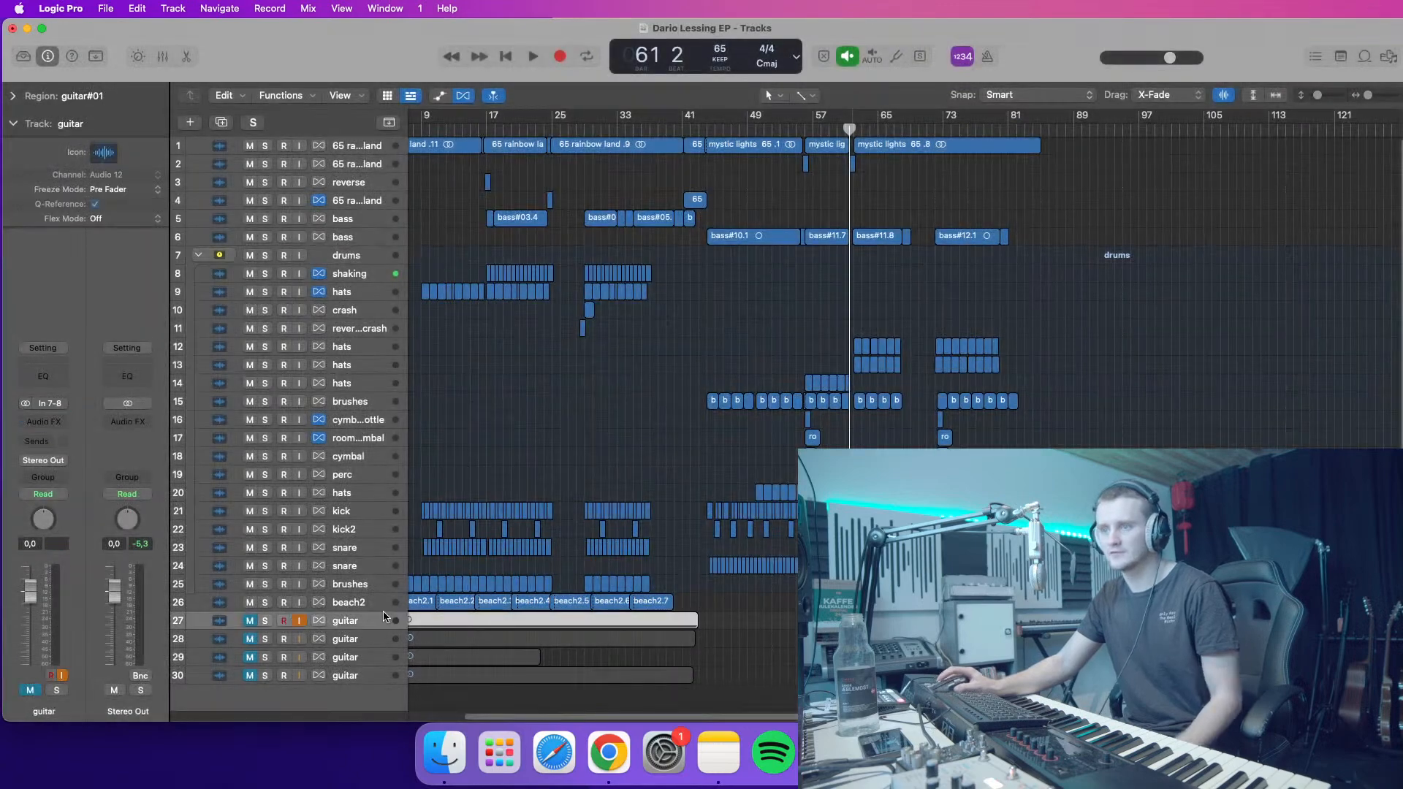
key(super+d)
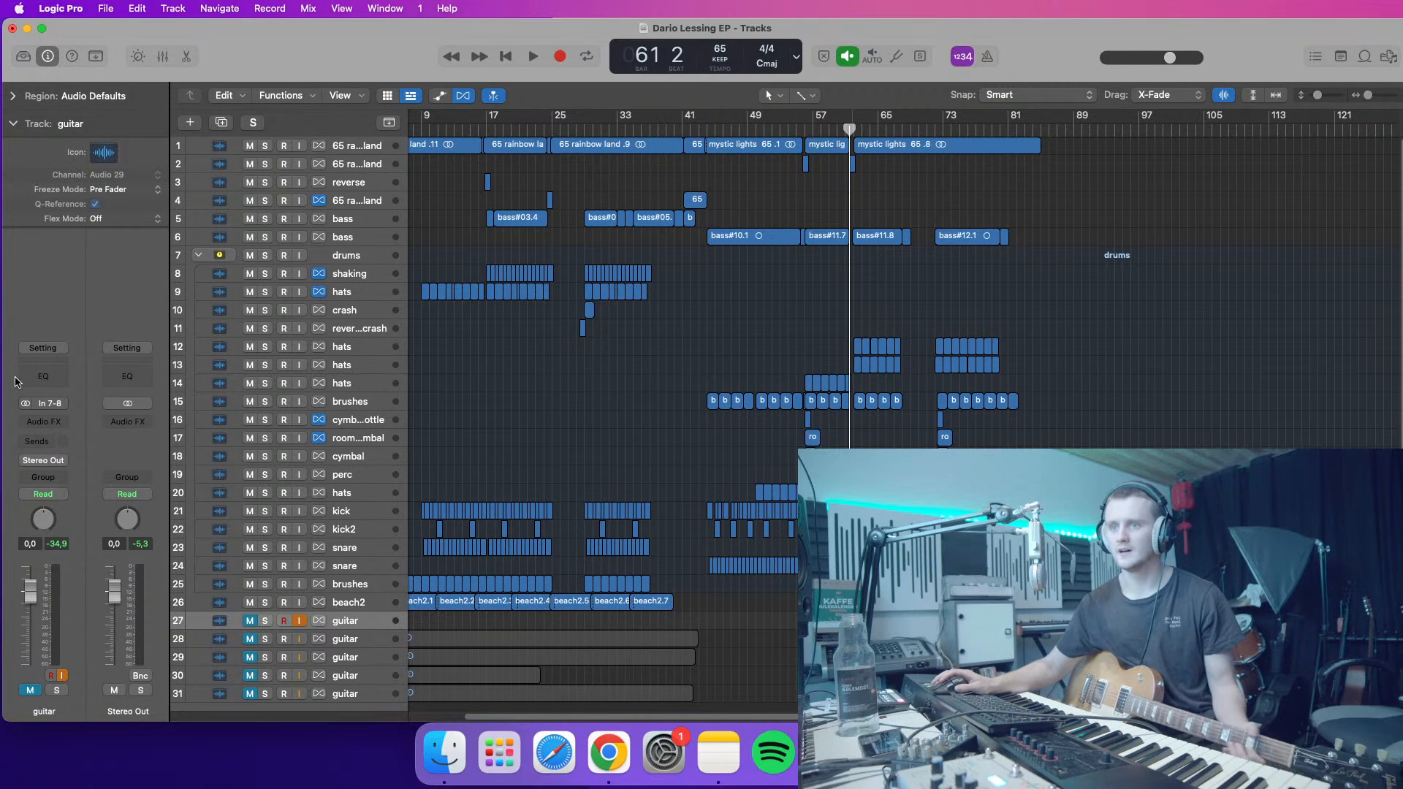
- Unmute the new guitar track on track 27 and insert a Tuner from the metering plug-ins on it
click(43, 422)
mouse_move(77, 657)
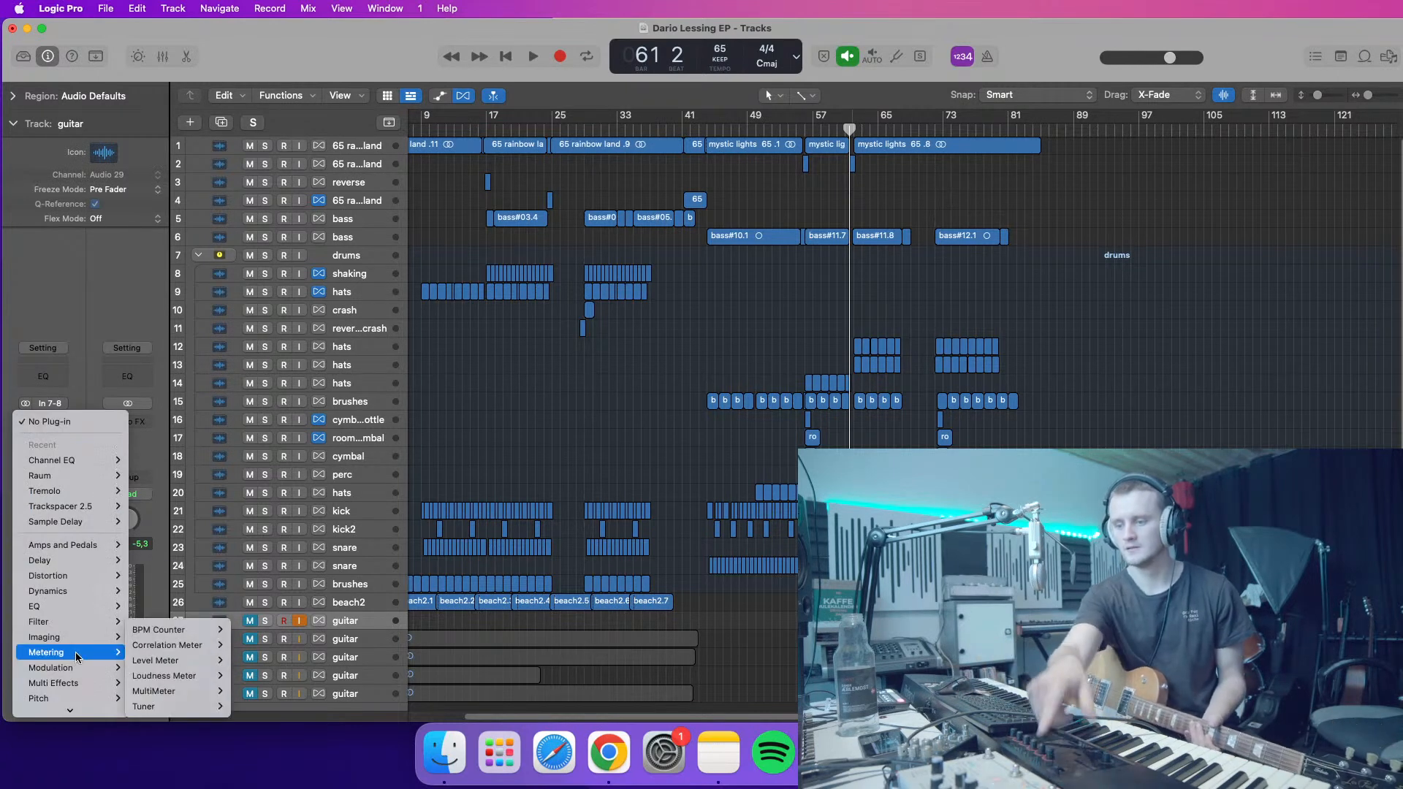
click(314, 631)
click(250, 621)
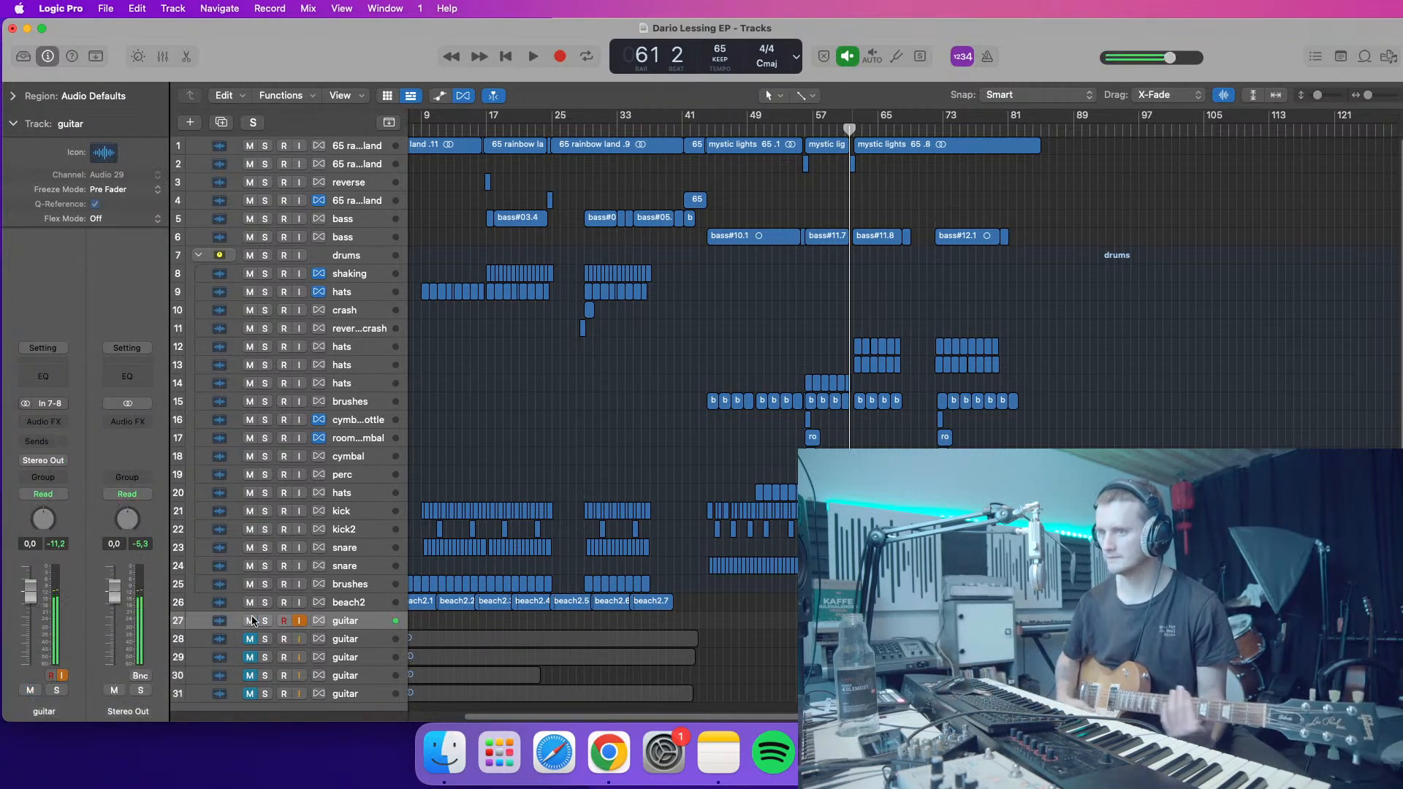
click(62, 422)
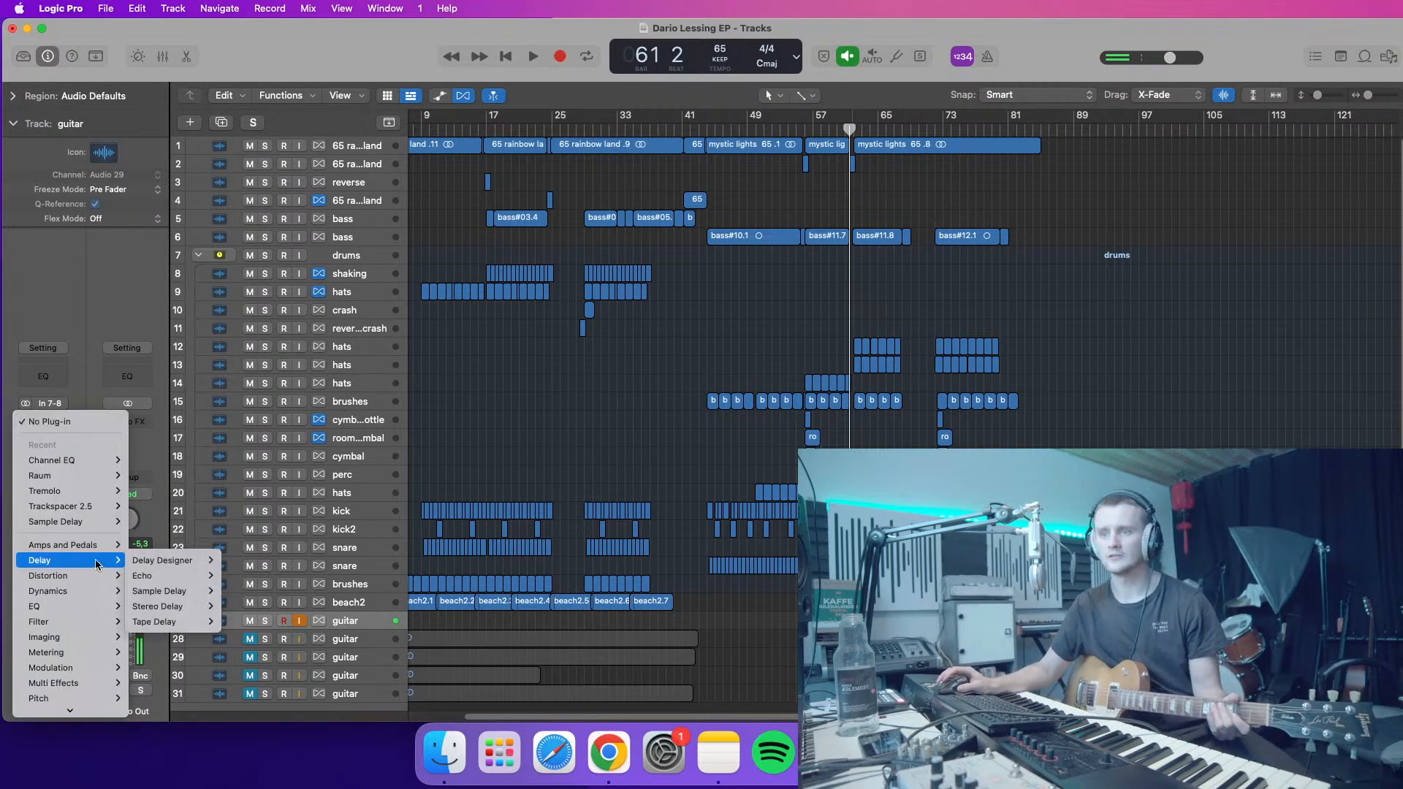
mouse_move(46, 652)
mouse_move(167, 693)
click(245, 706)
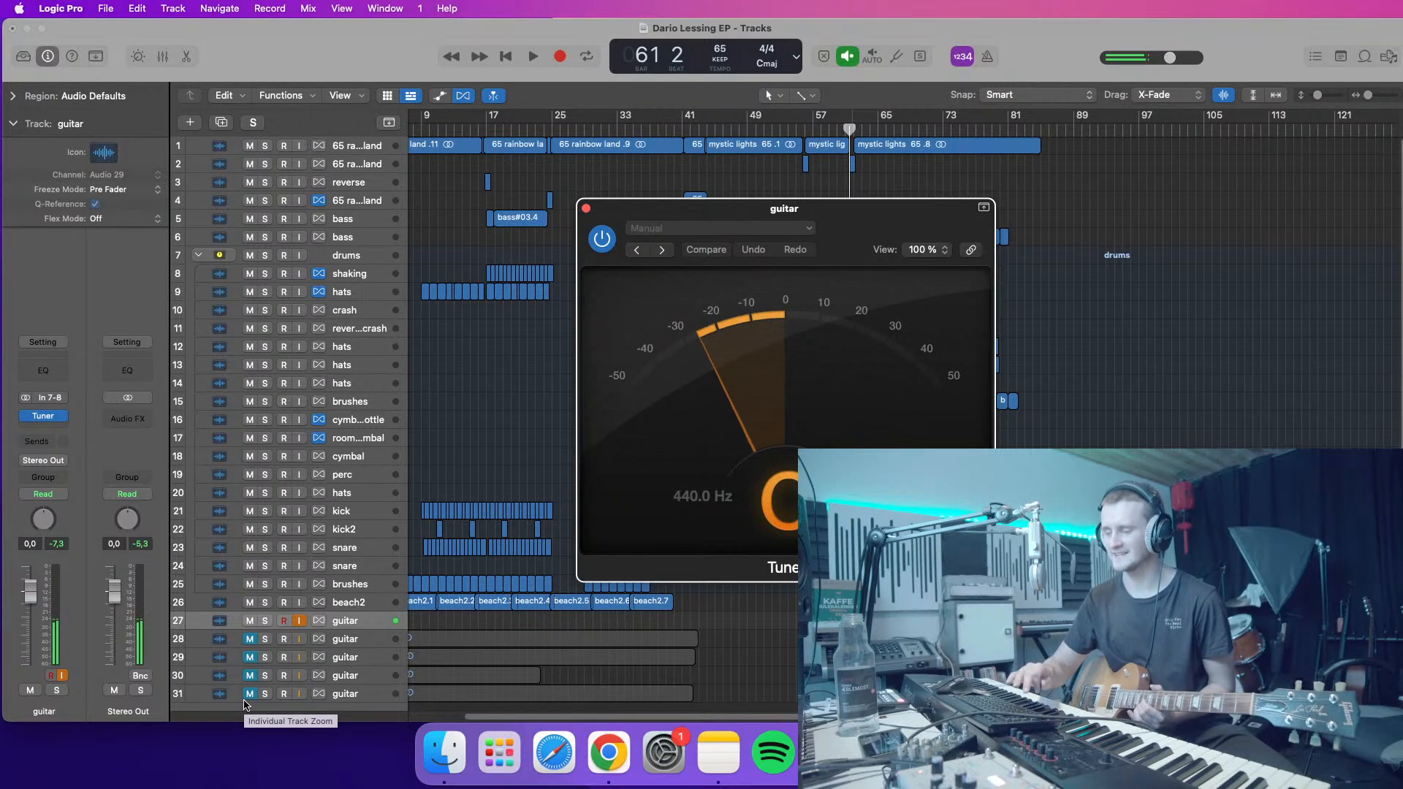
- During playback, change the output device in the audio device preferences and set it back to LIVE
key(space)
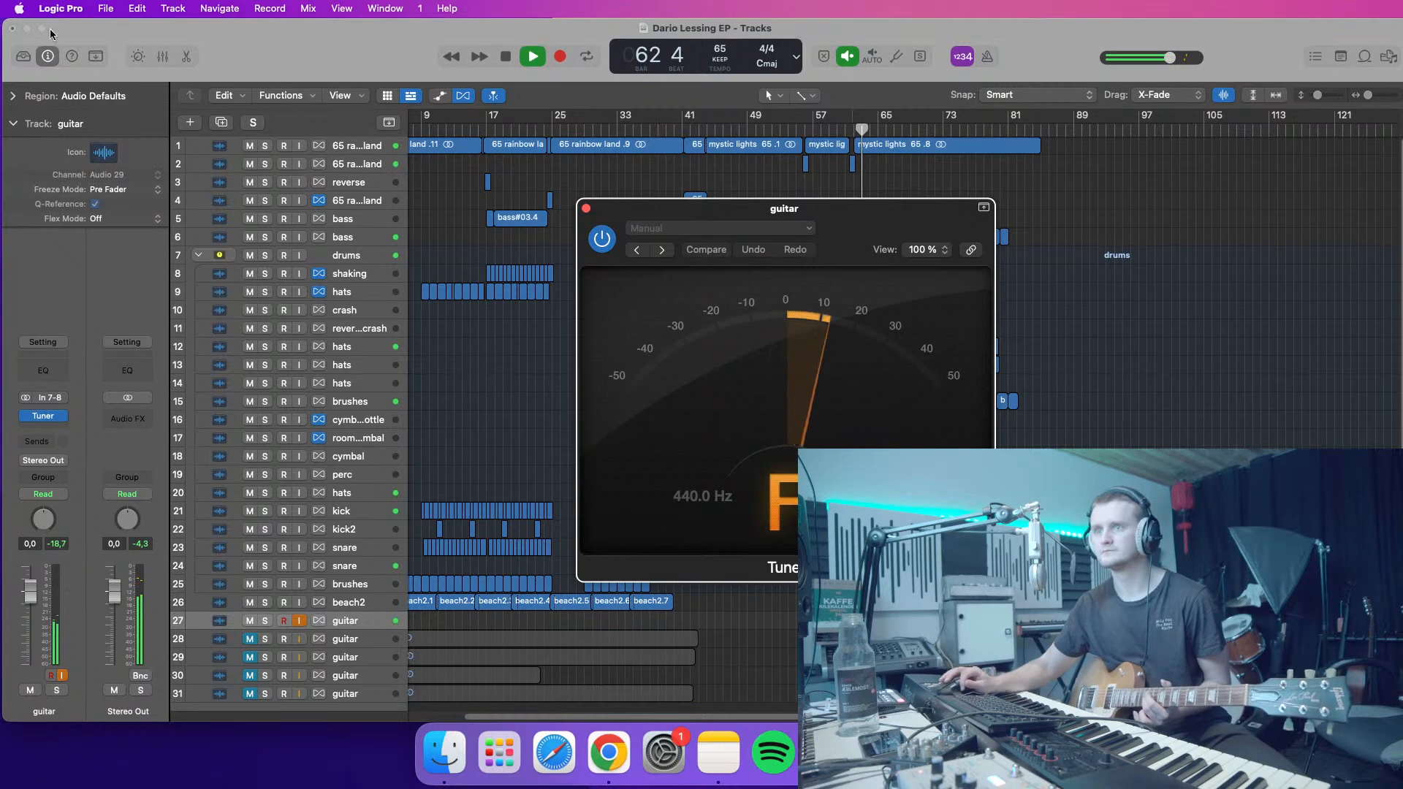
click(61, 8)
click(313, 63)
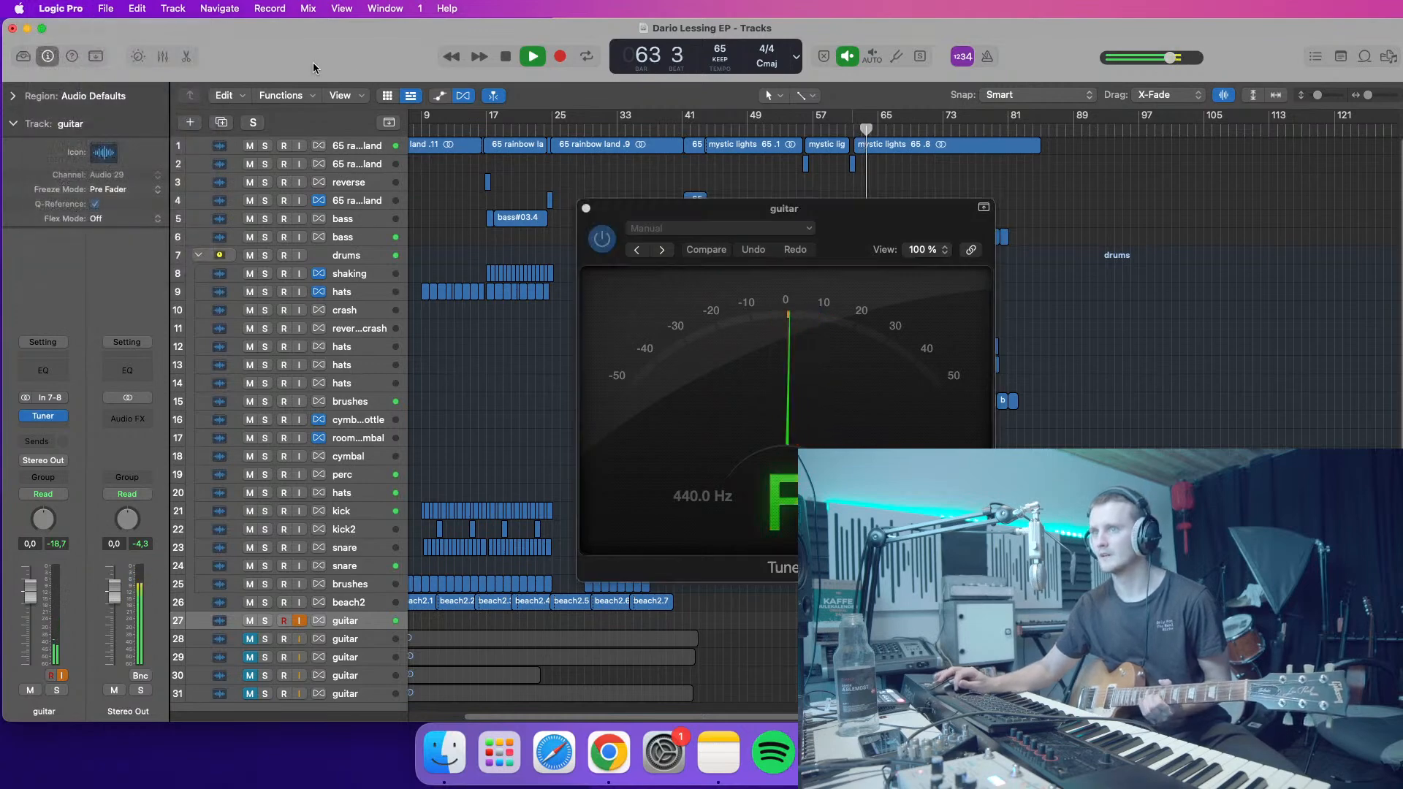
click(61, 8)
mouse_move(92, 55)
click(266, 71)
click(461, 282)
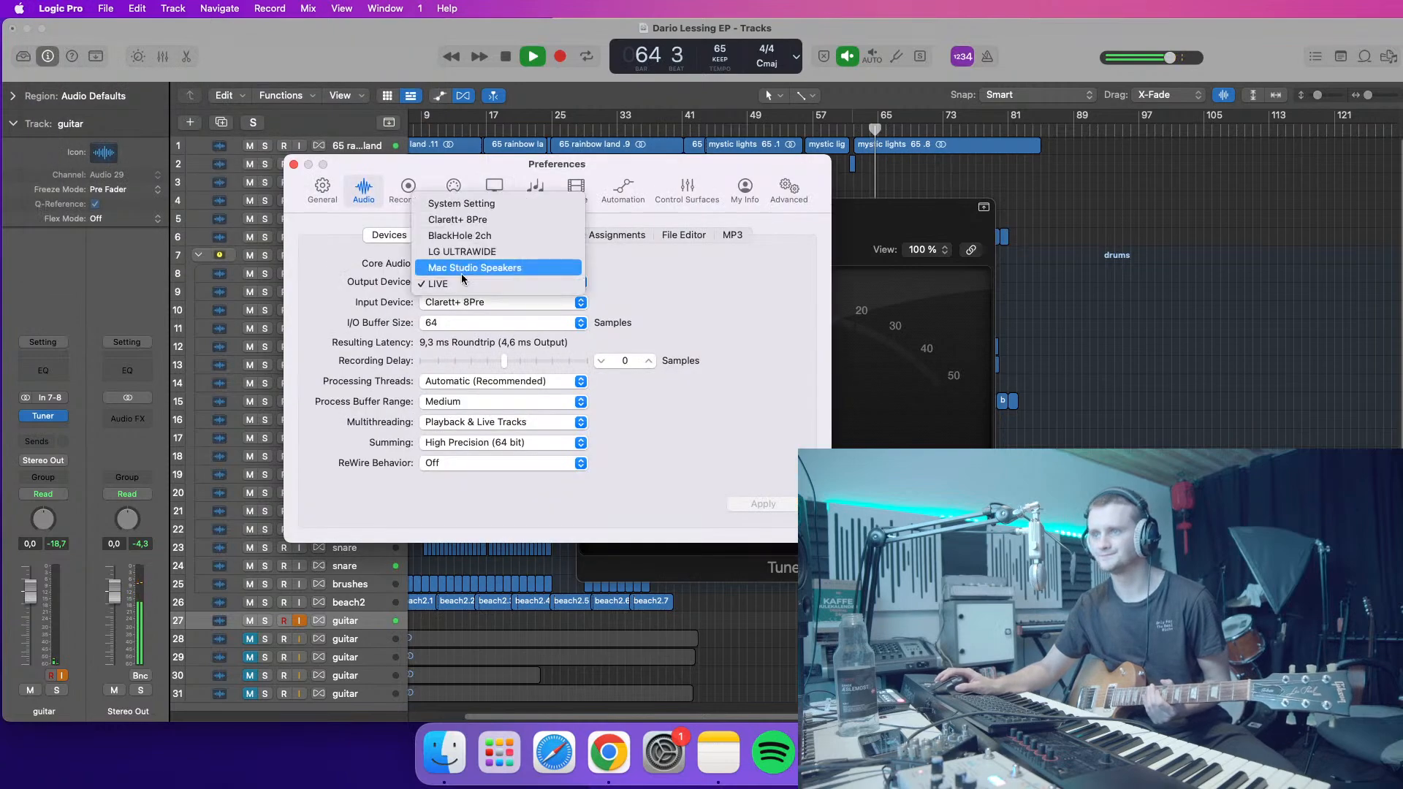
click(461, 269)
click(459, 282)
click(456, 299)
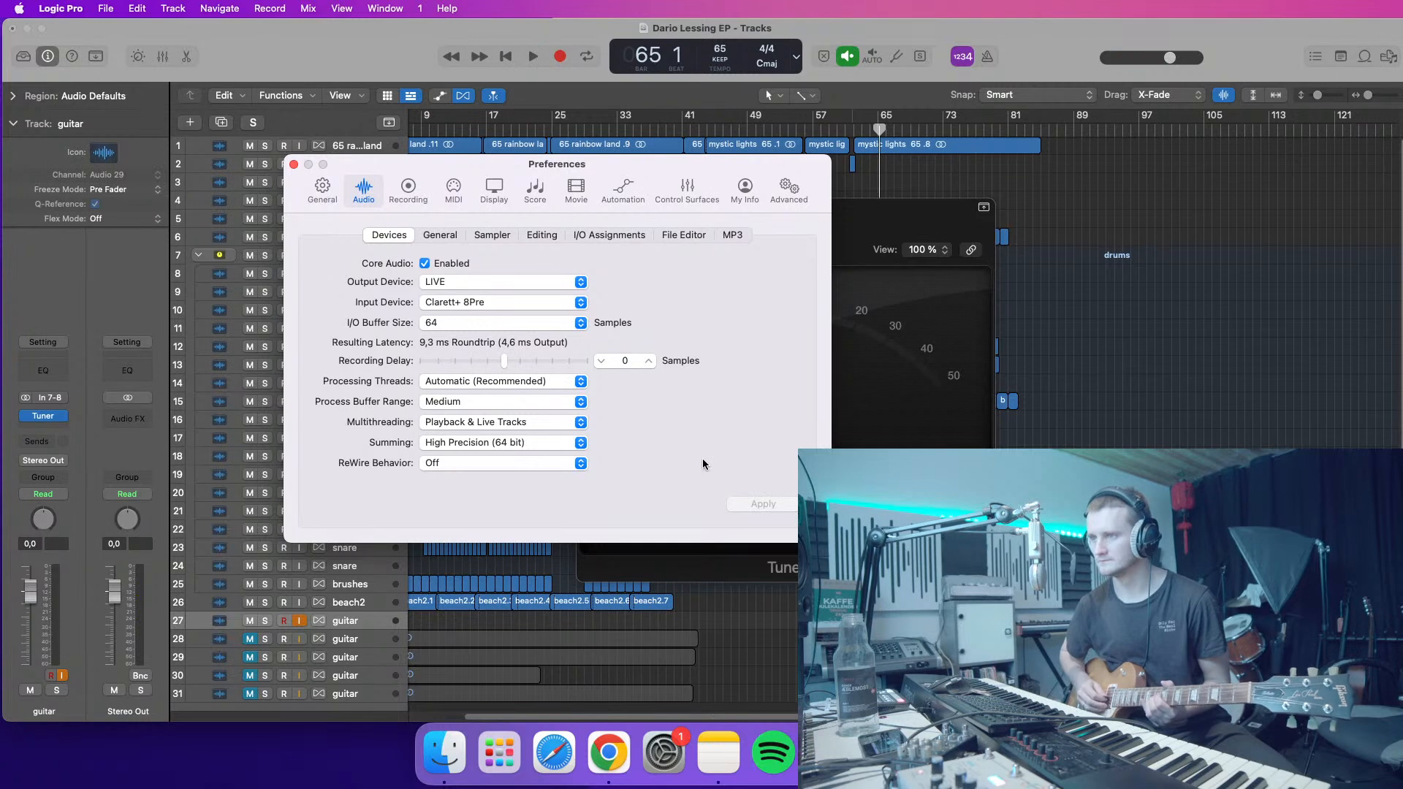
key(space)
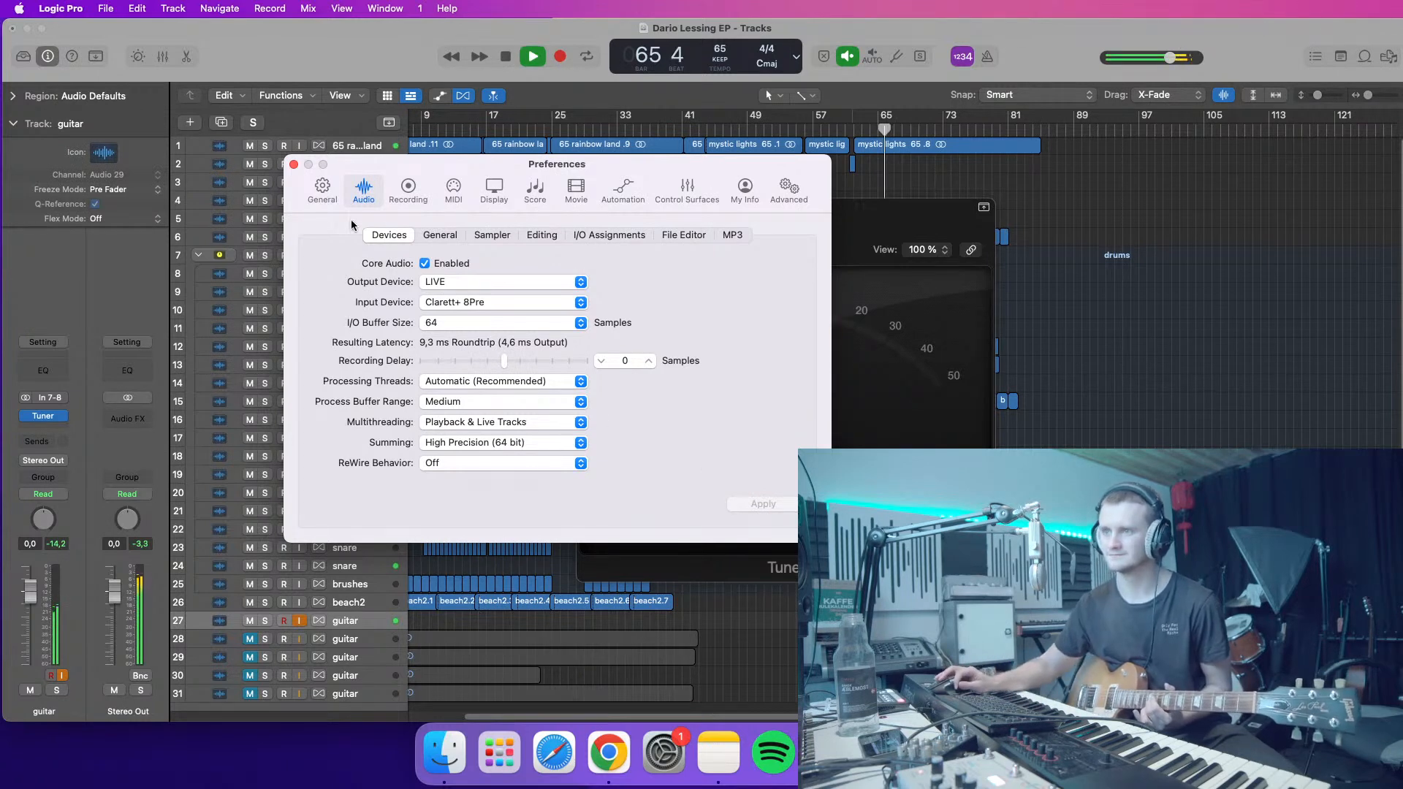
click(294, 165)
- Close the tuner, stop playback and play the arrangement again from bar 44
click(587, 210)
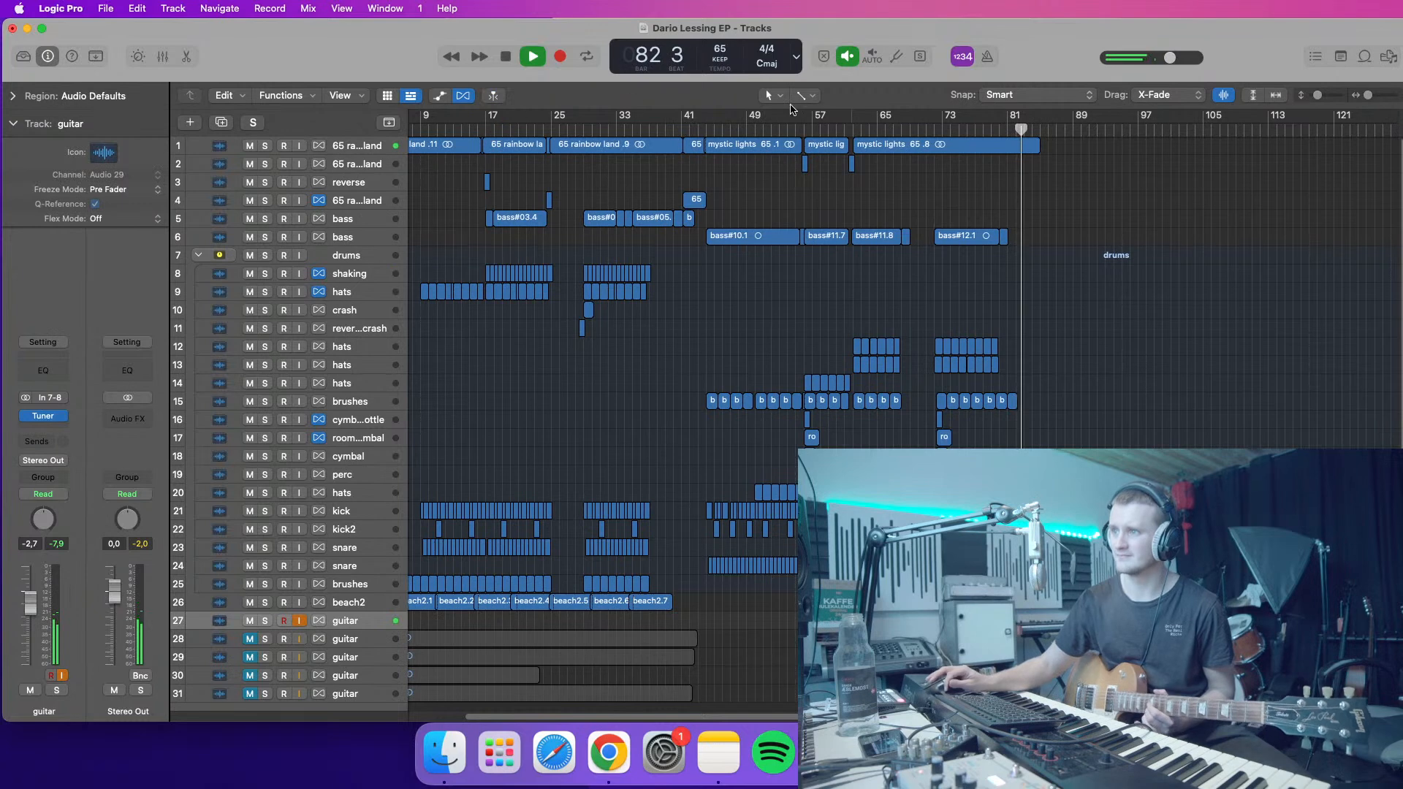
click(928, 128)
key(space)
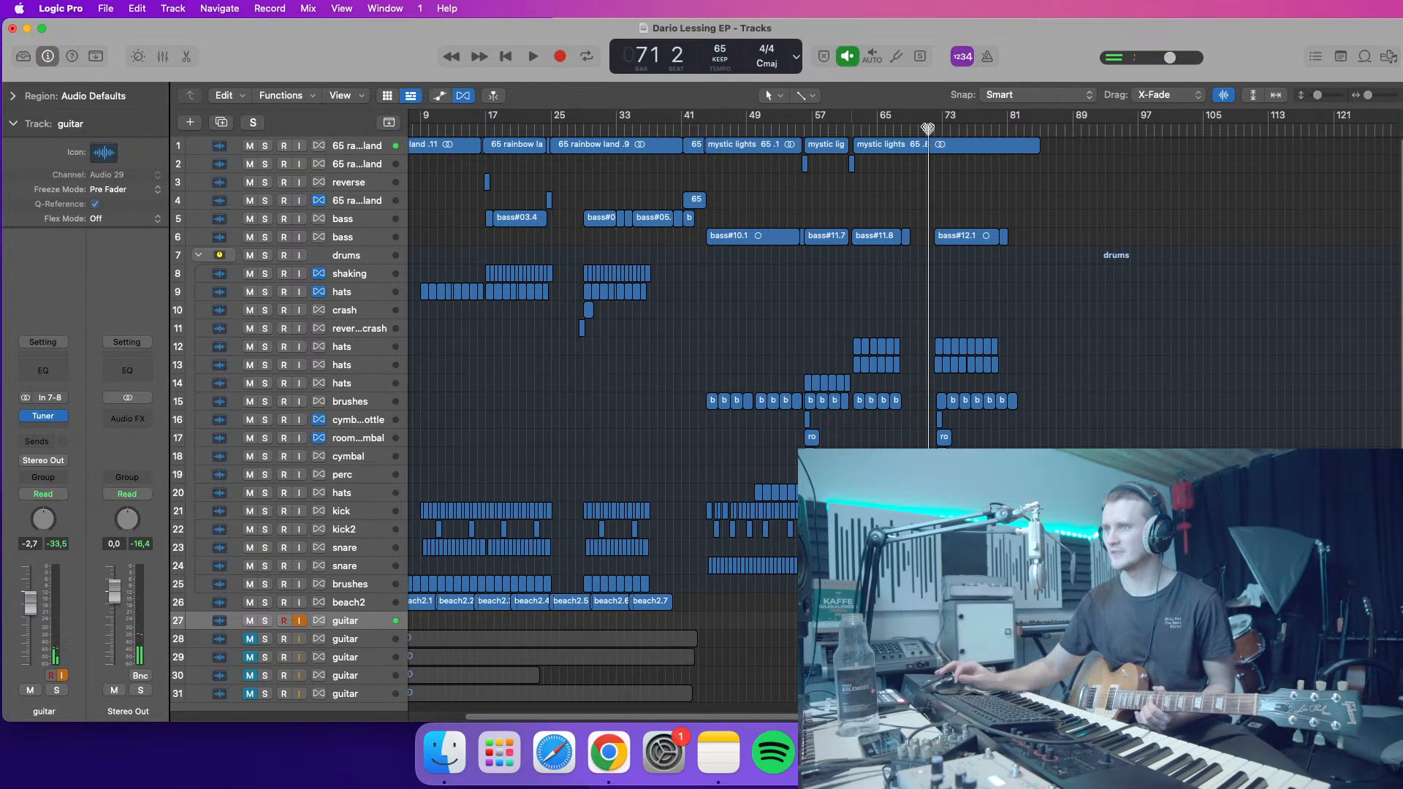
drag(689, 130, 706, 155)
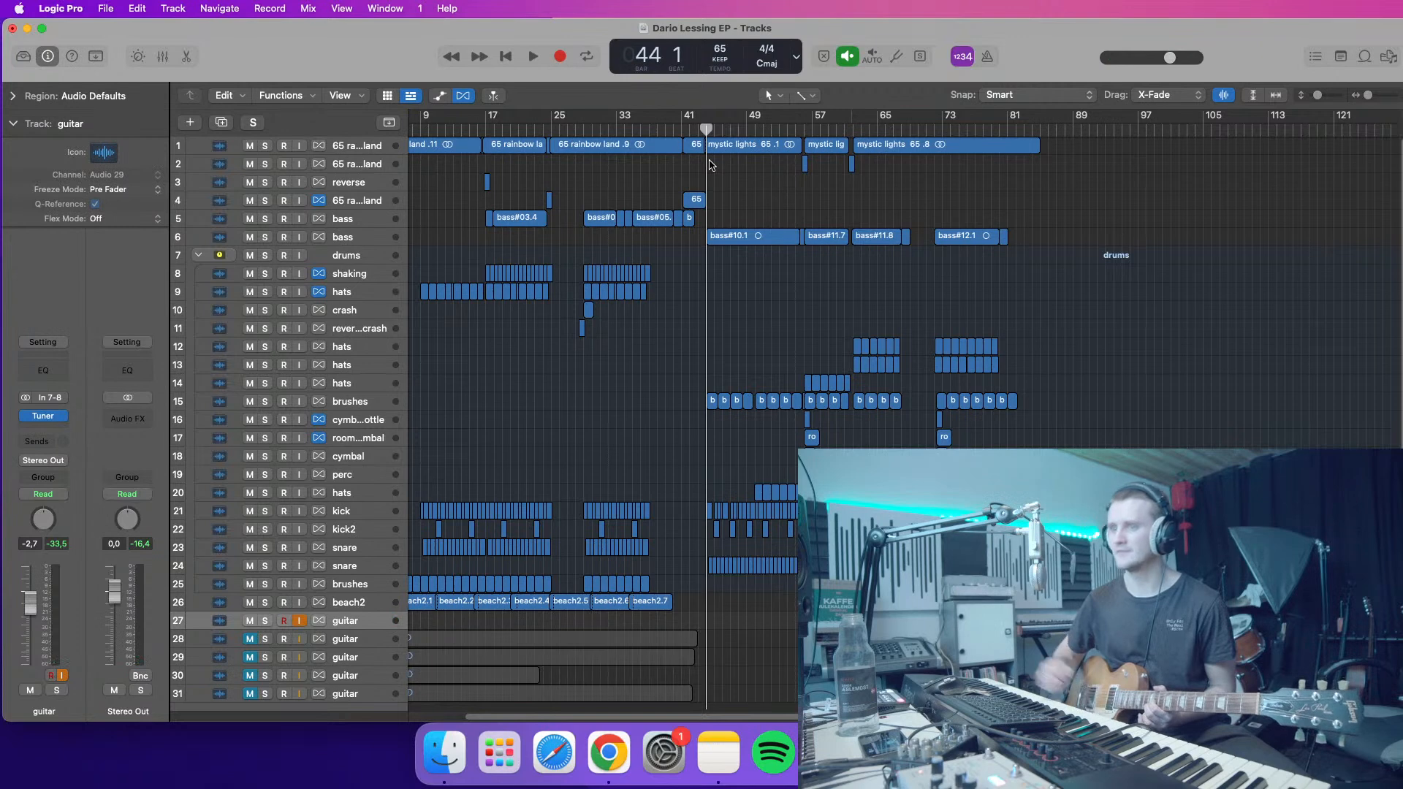
key(space)
- Record-enable the guitar on track 27 and record a take from about bar 47 to bar 79
click(284, 620)
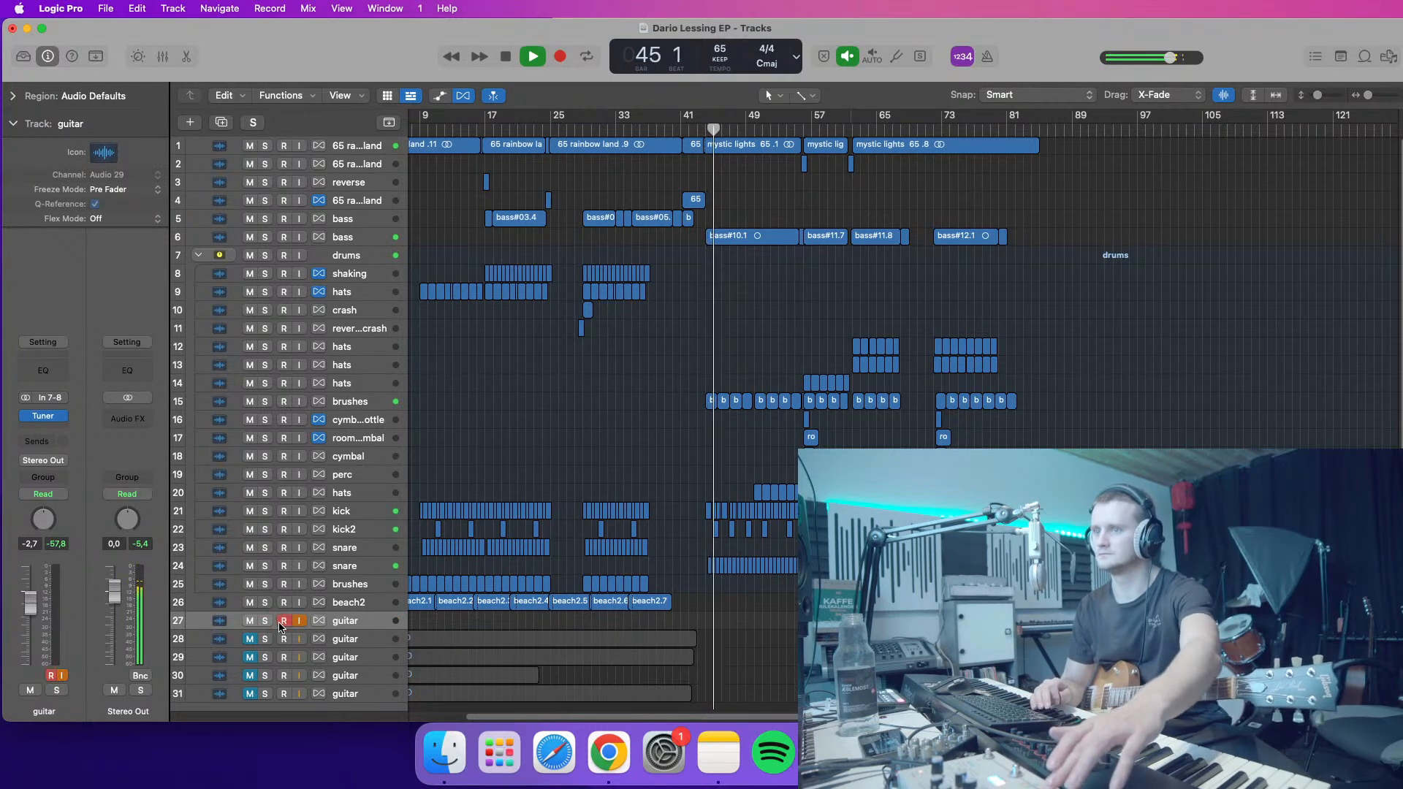
click(281, 622)
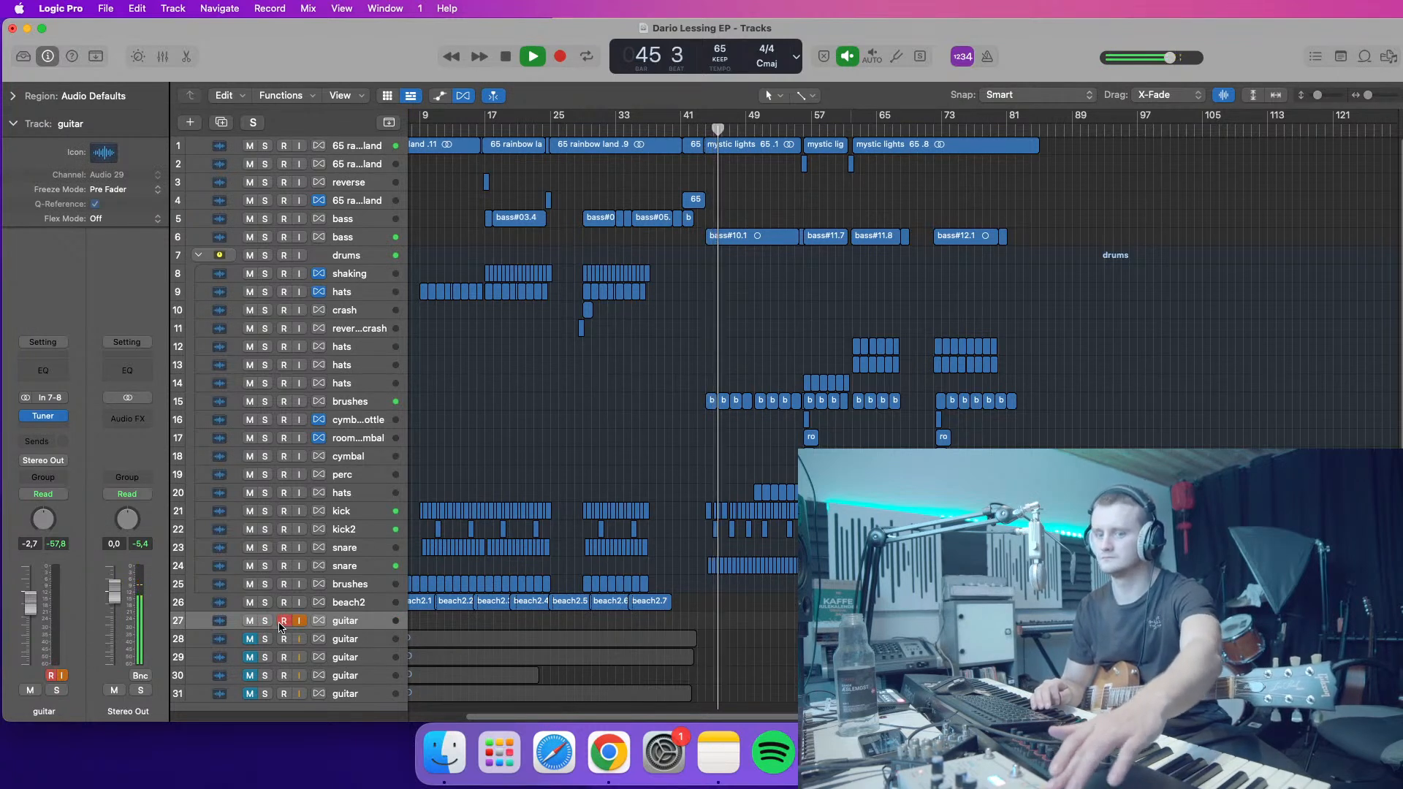
click(282, 622)
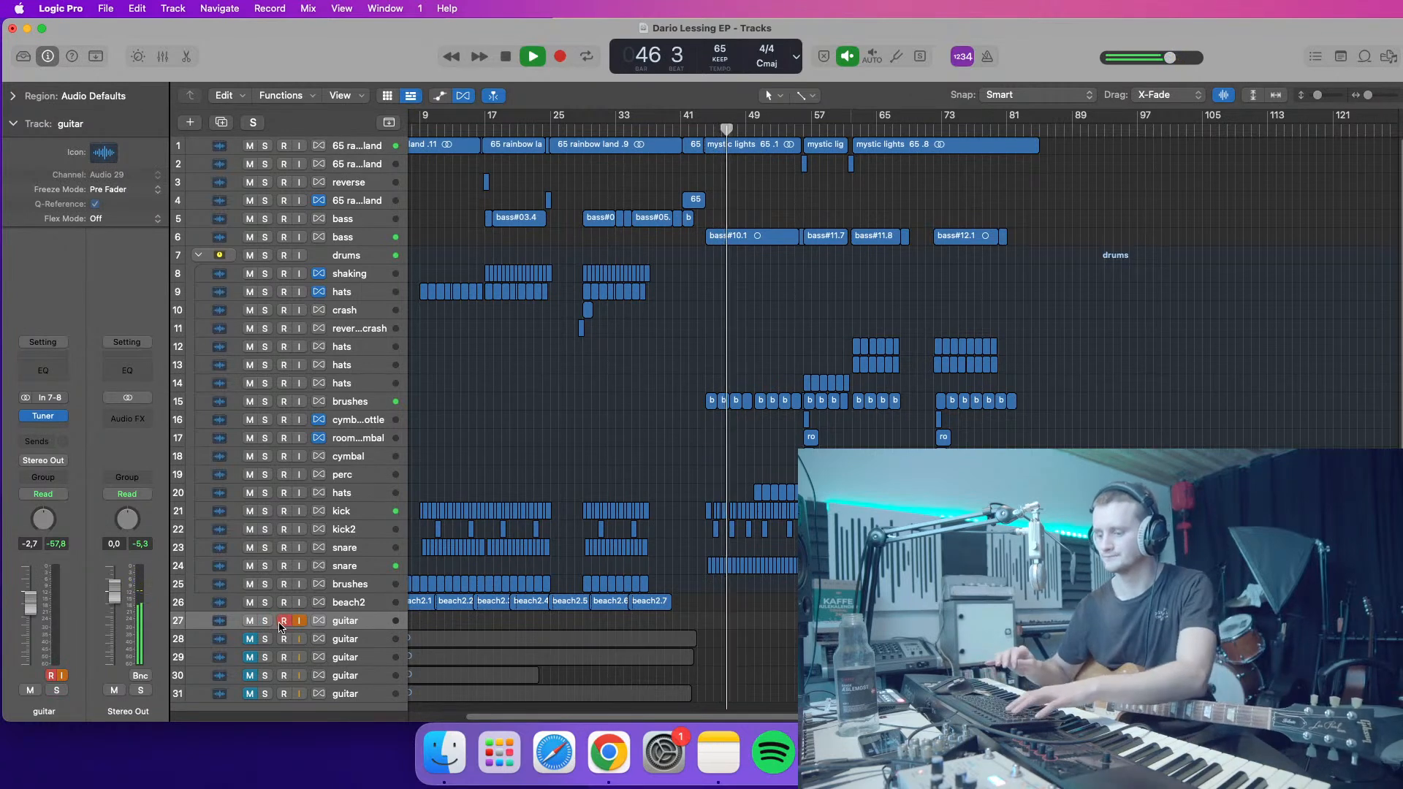
key(r)
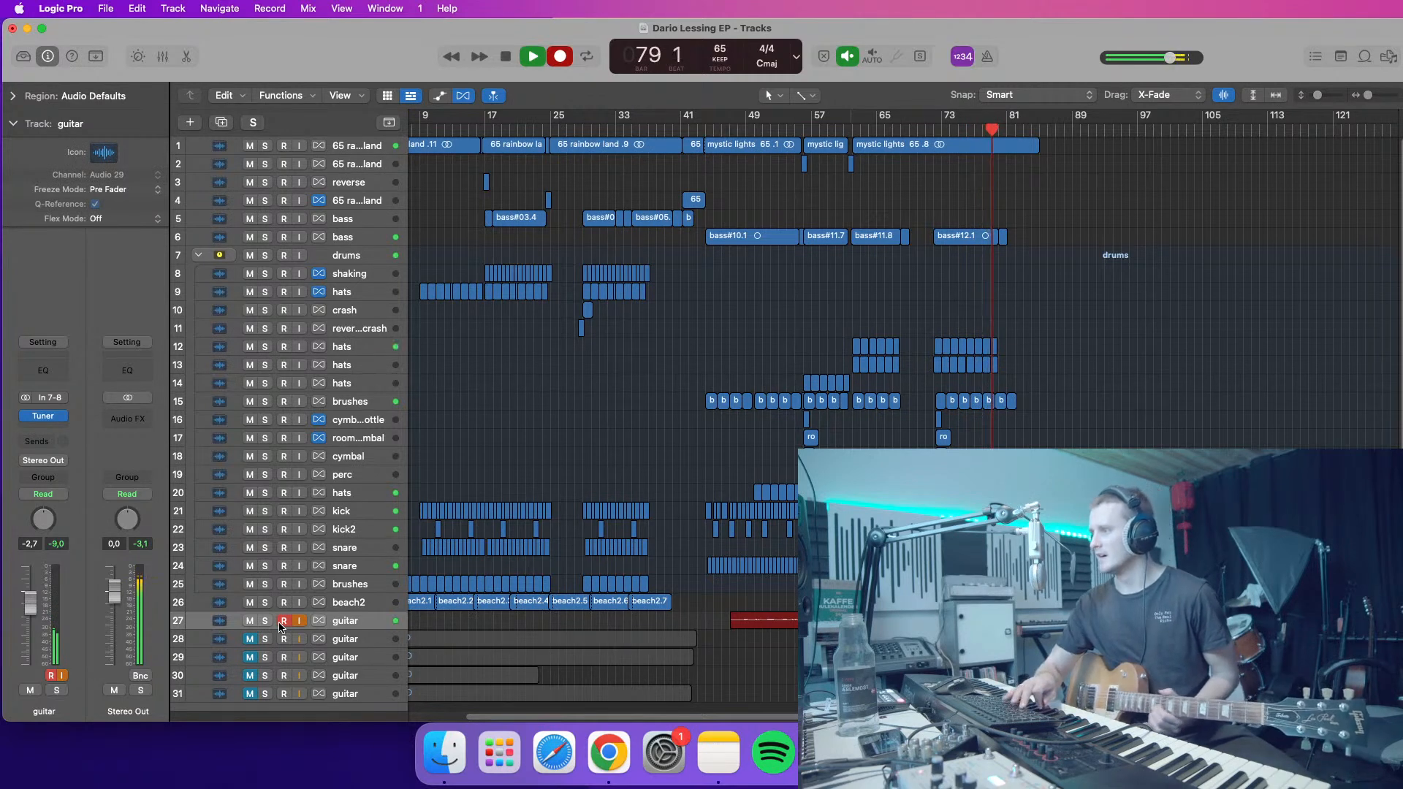
key(space)
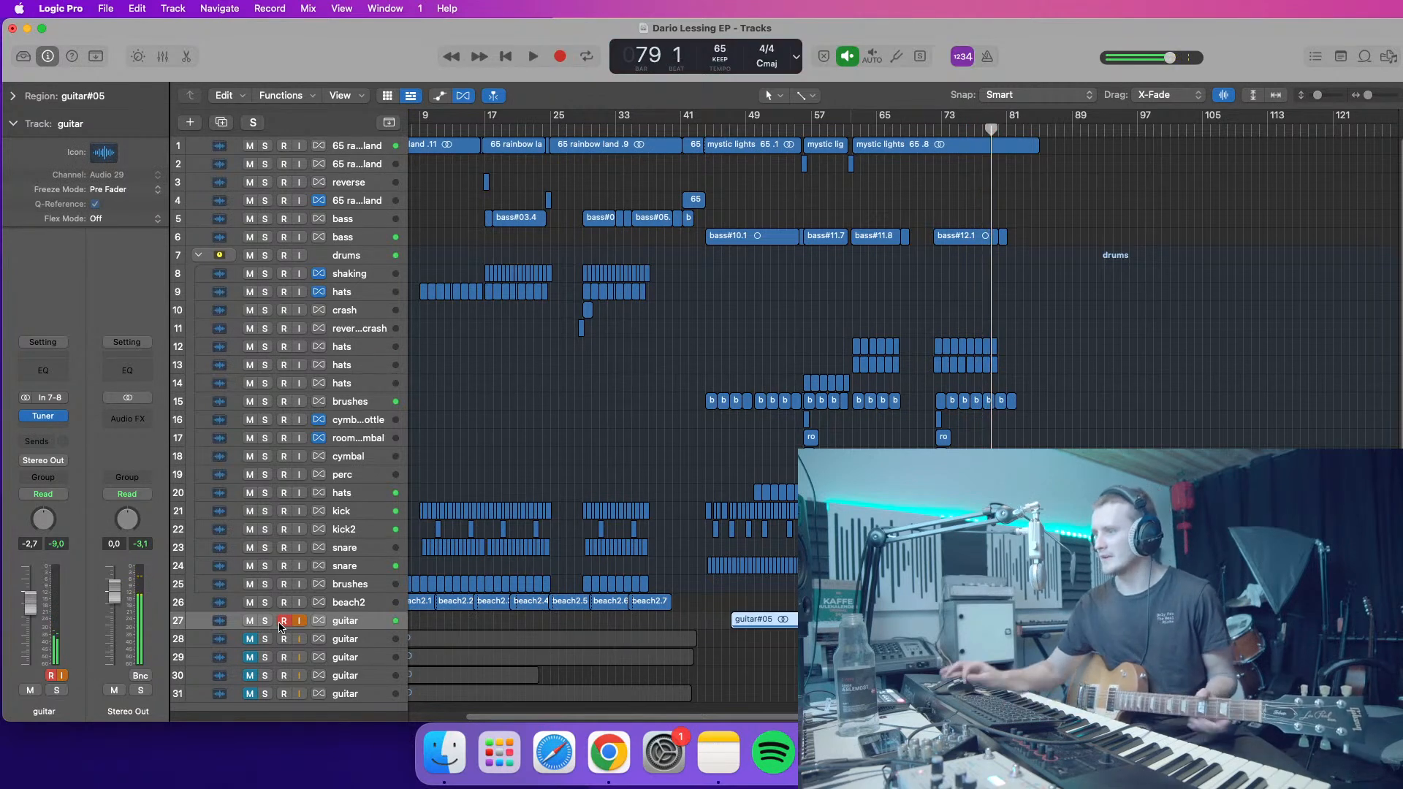
- Play the arrangement briefly from bar 73, stop, and create a duplicate guitar track with the same settings below track 27
click(943, 132)
key(space)
key(space)
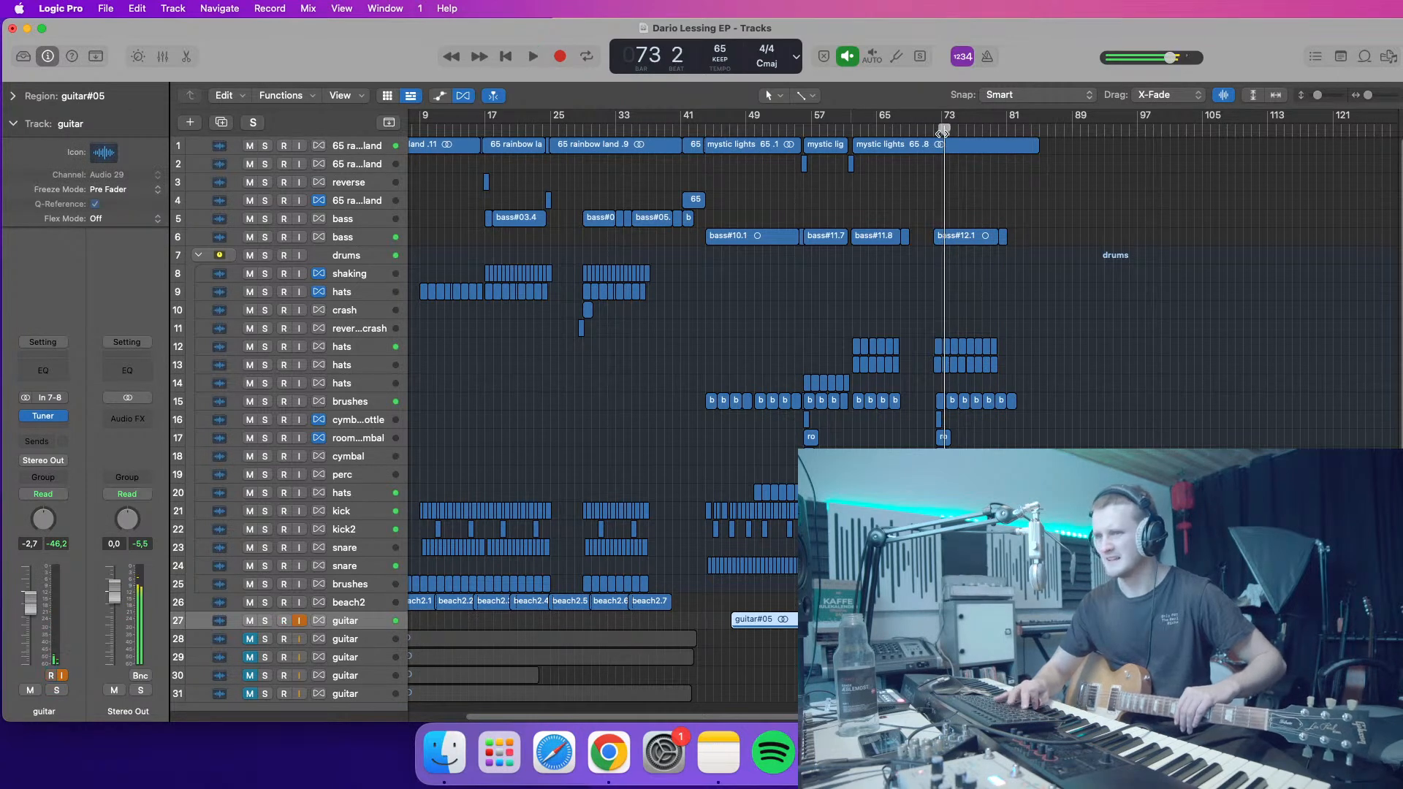
key(super+d)
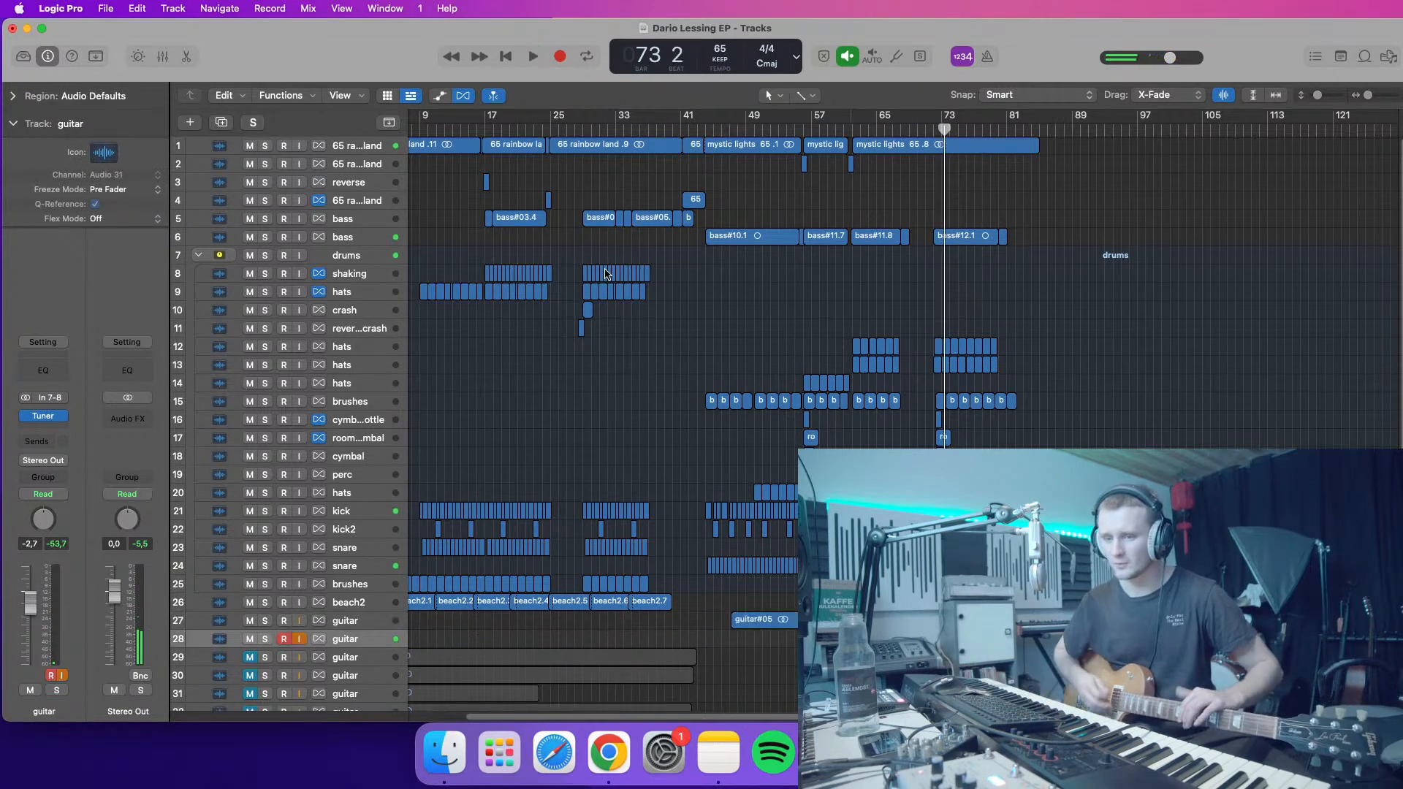
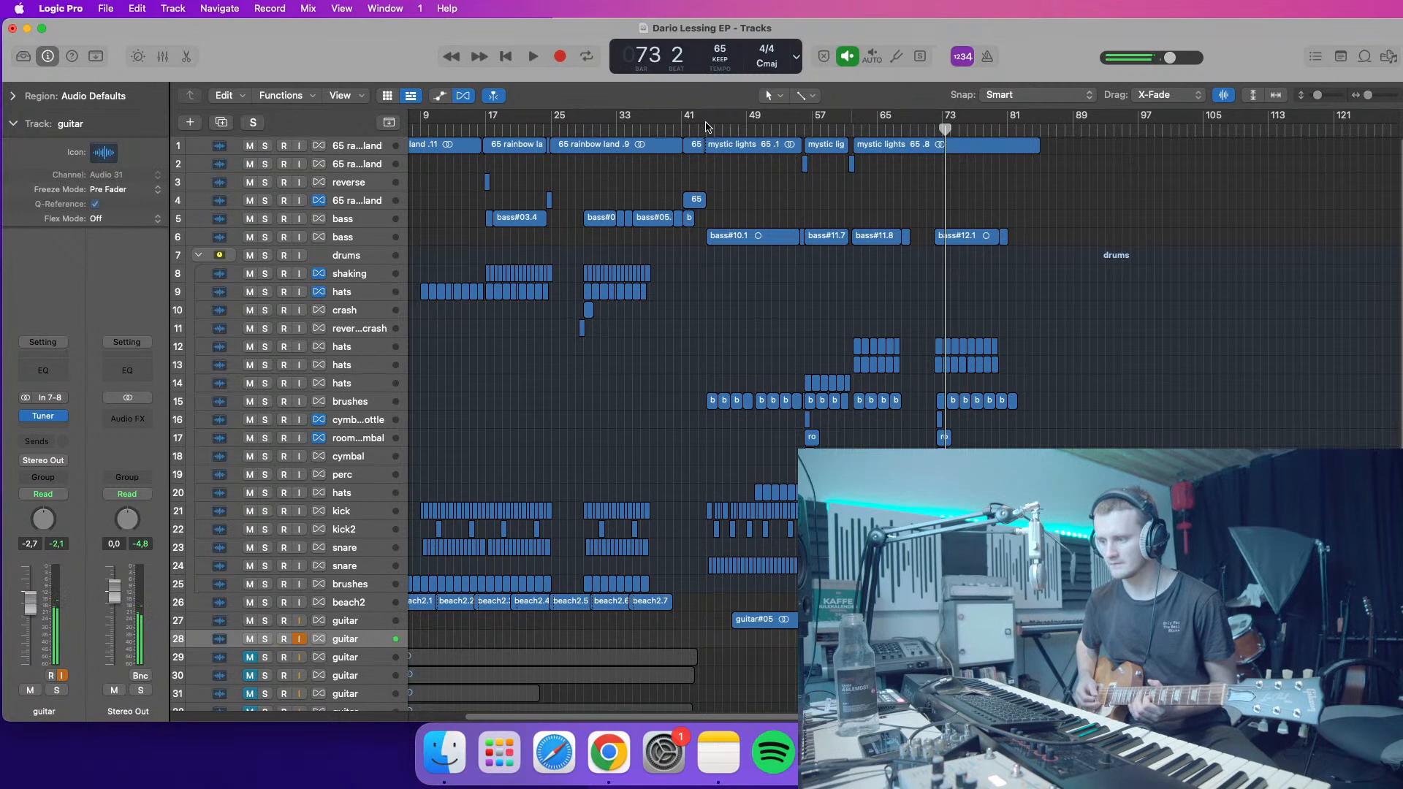
- Record a guitar take on track 28 from bar 44 to about bar 84, muting the guitar on track 27
click(724, 130)
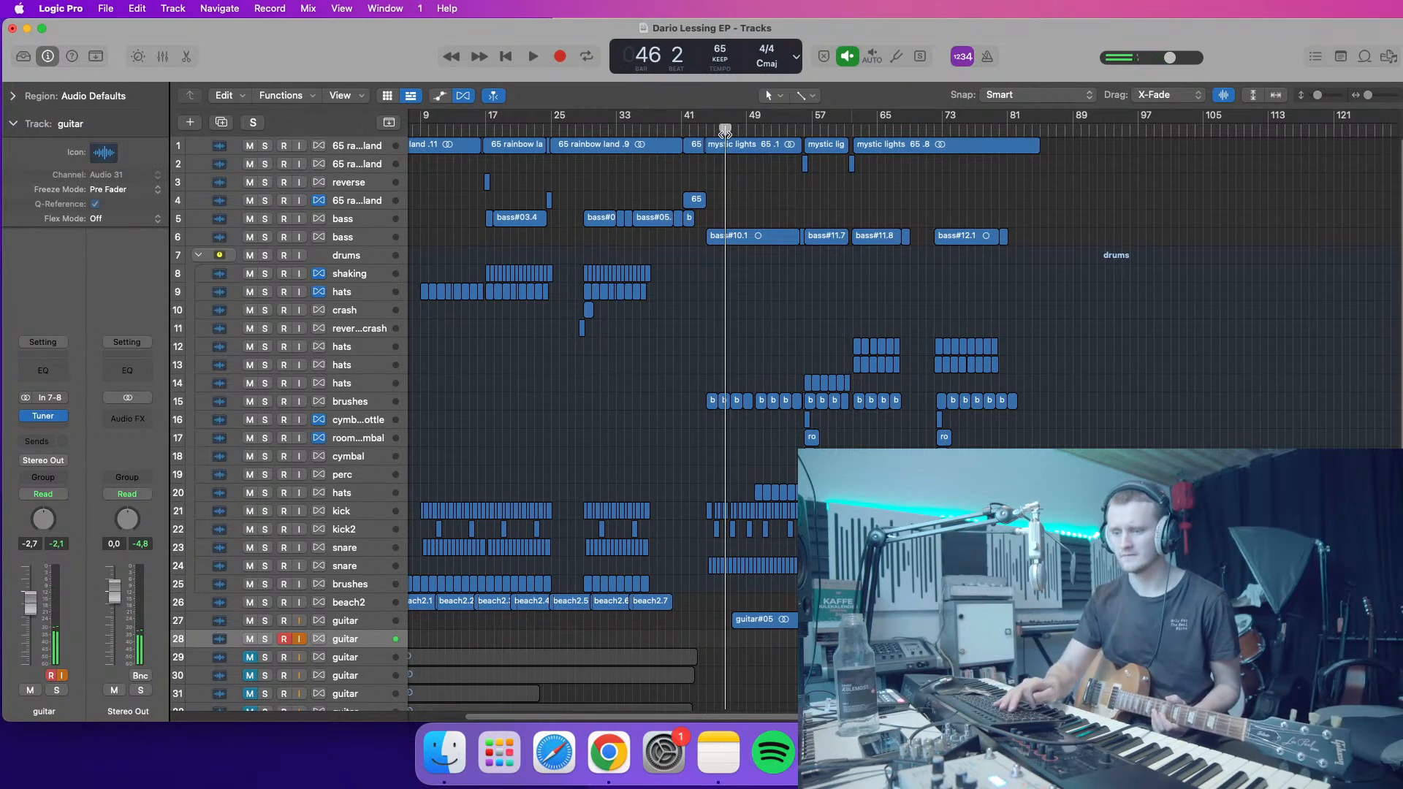
drag(725, 133, 706, 146)
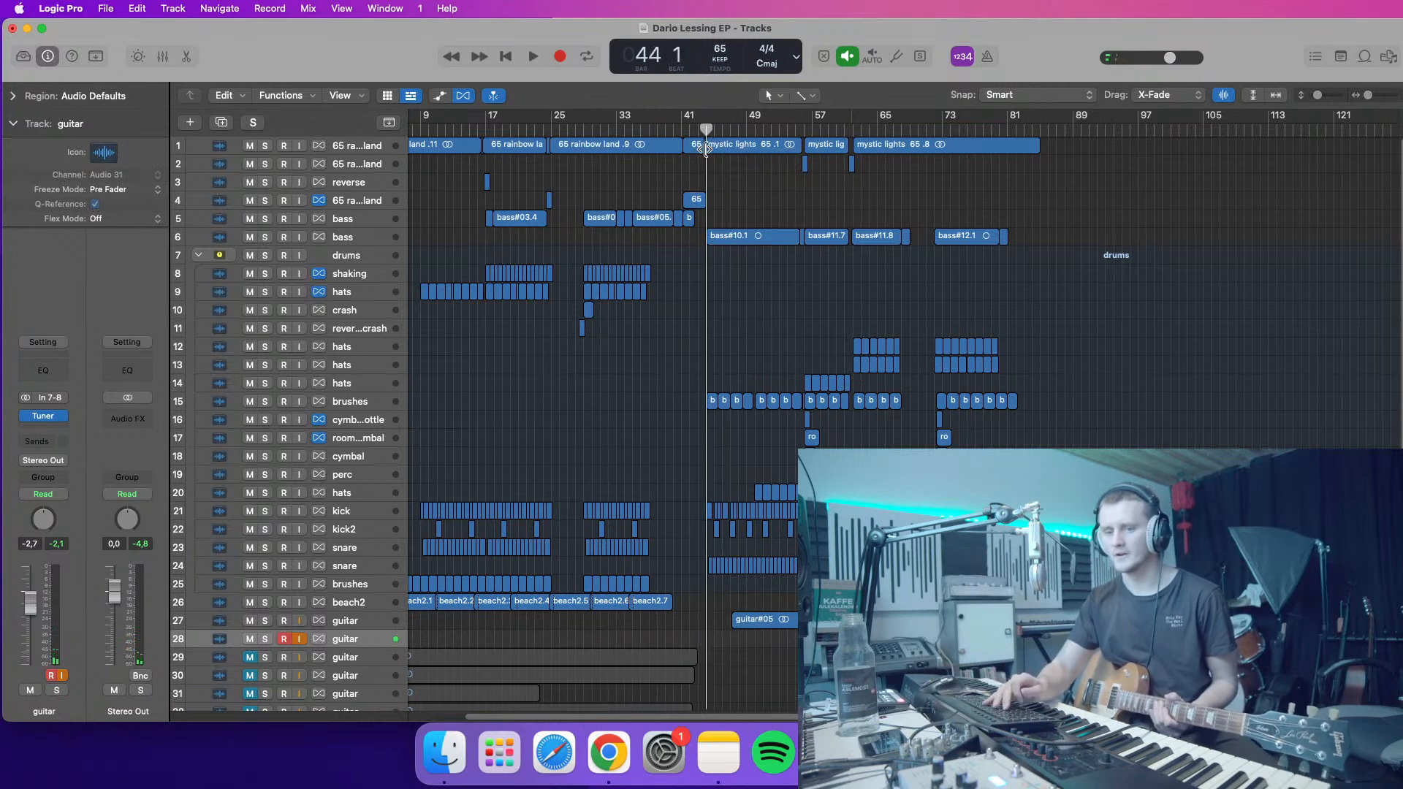
key(r)
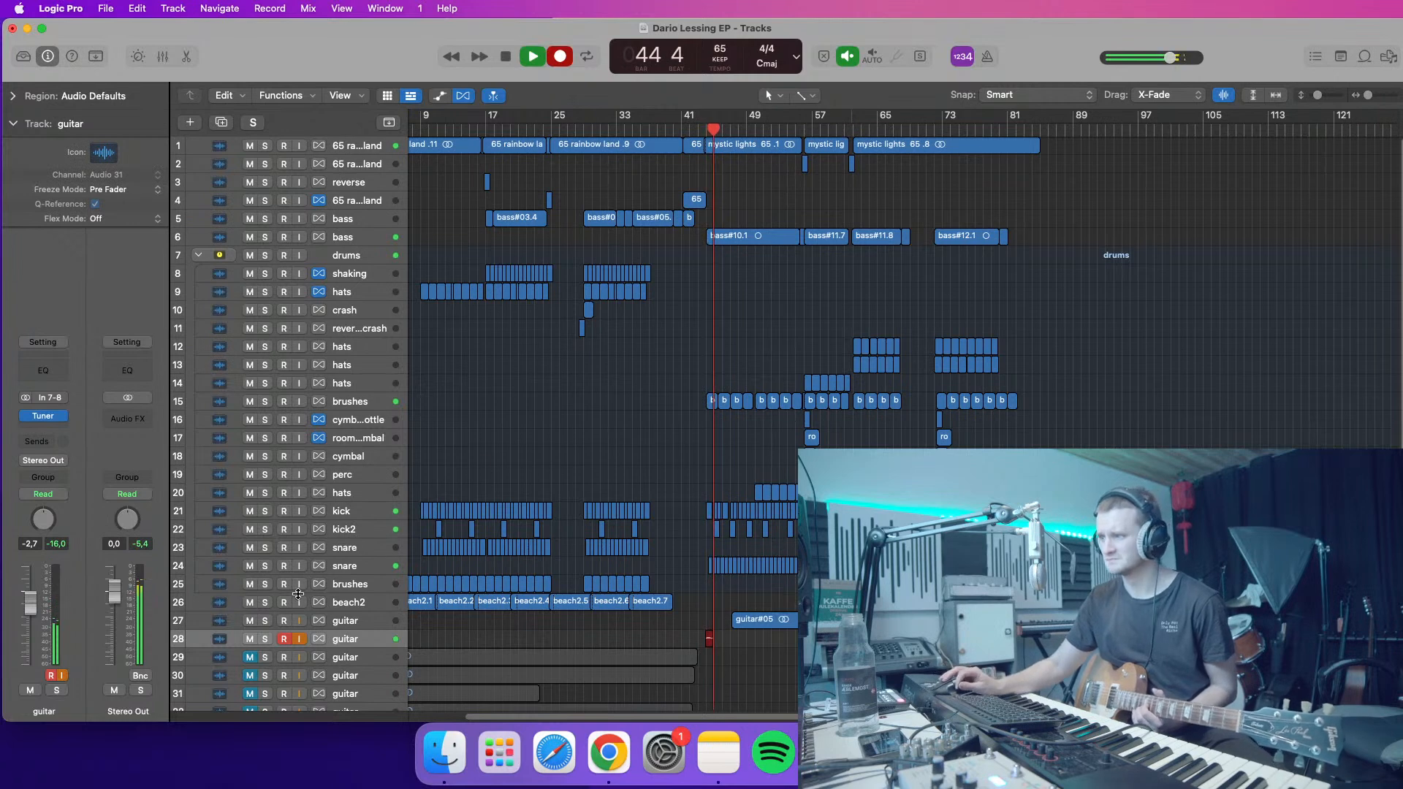
click(250, 620)
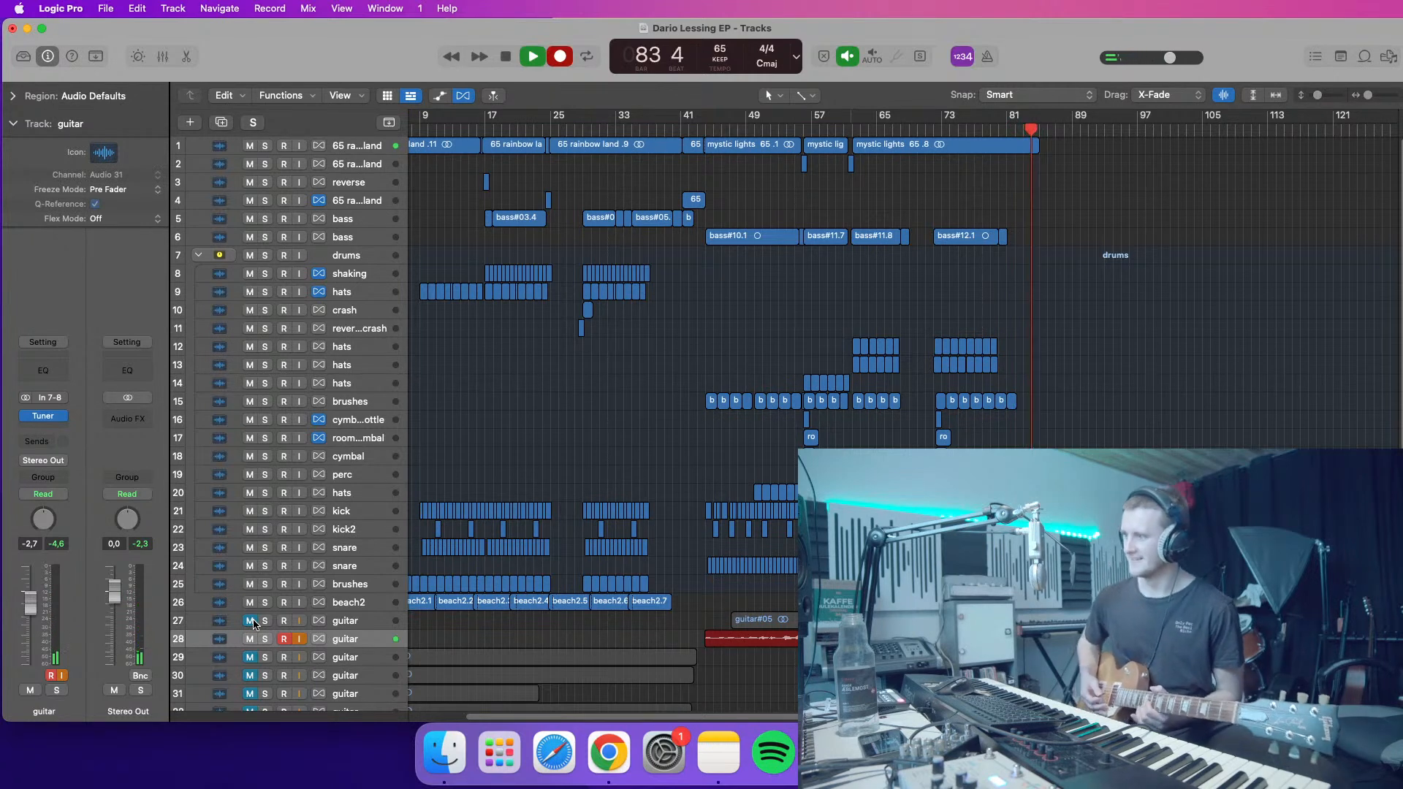
key(space)
key(space)
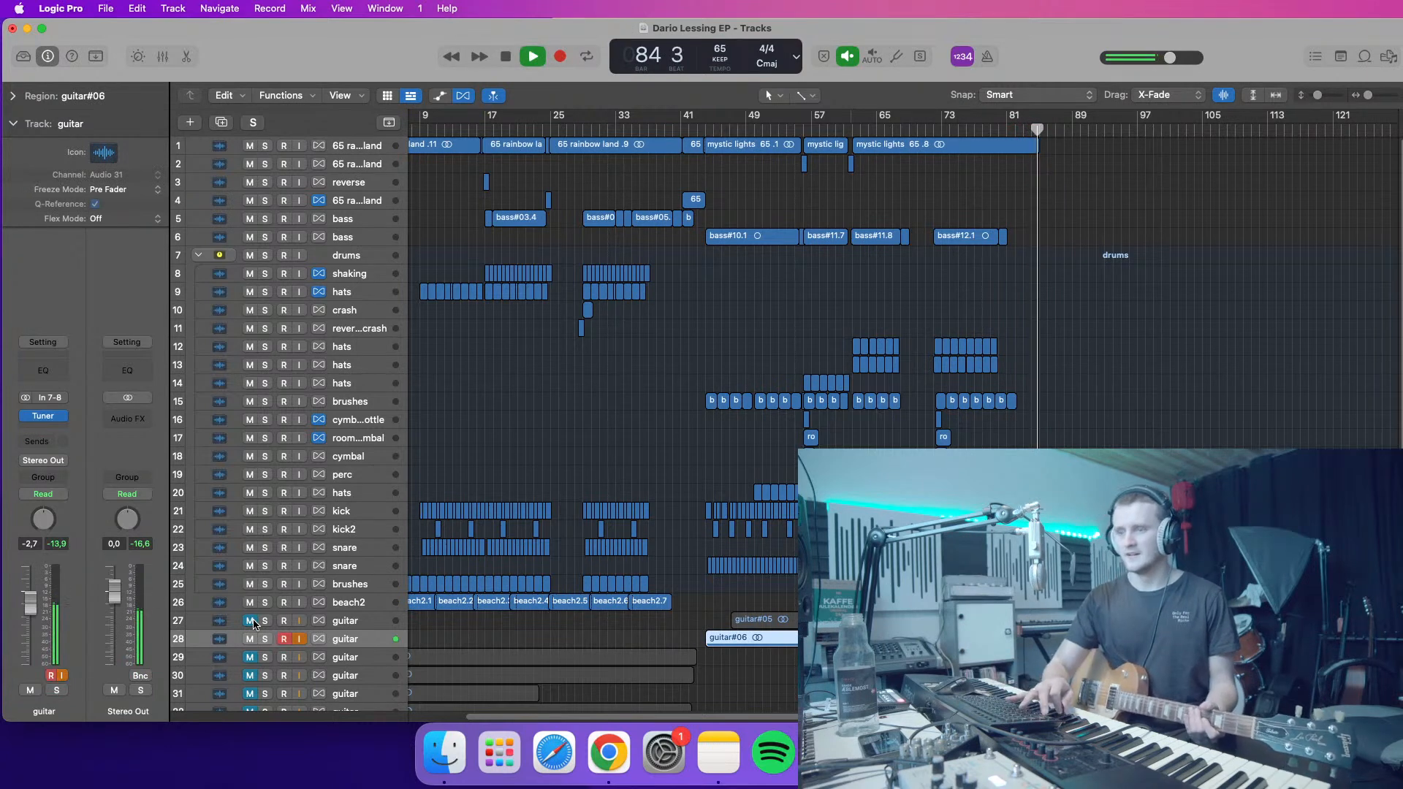
- Add another duplicate guitar track as track 29, mute the guitar on track 28, and play the arrangement from bar 44
key(super+d)
click(250, 639)
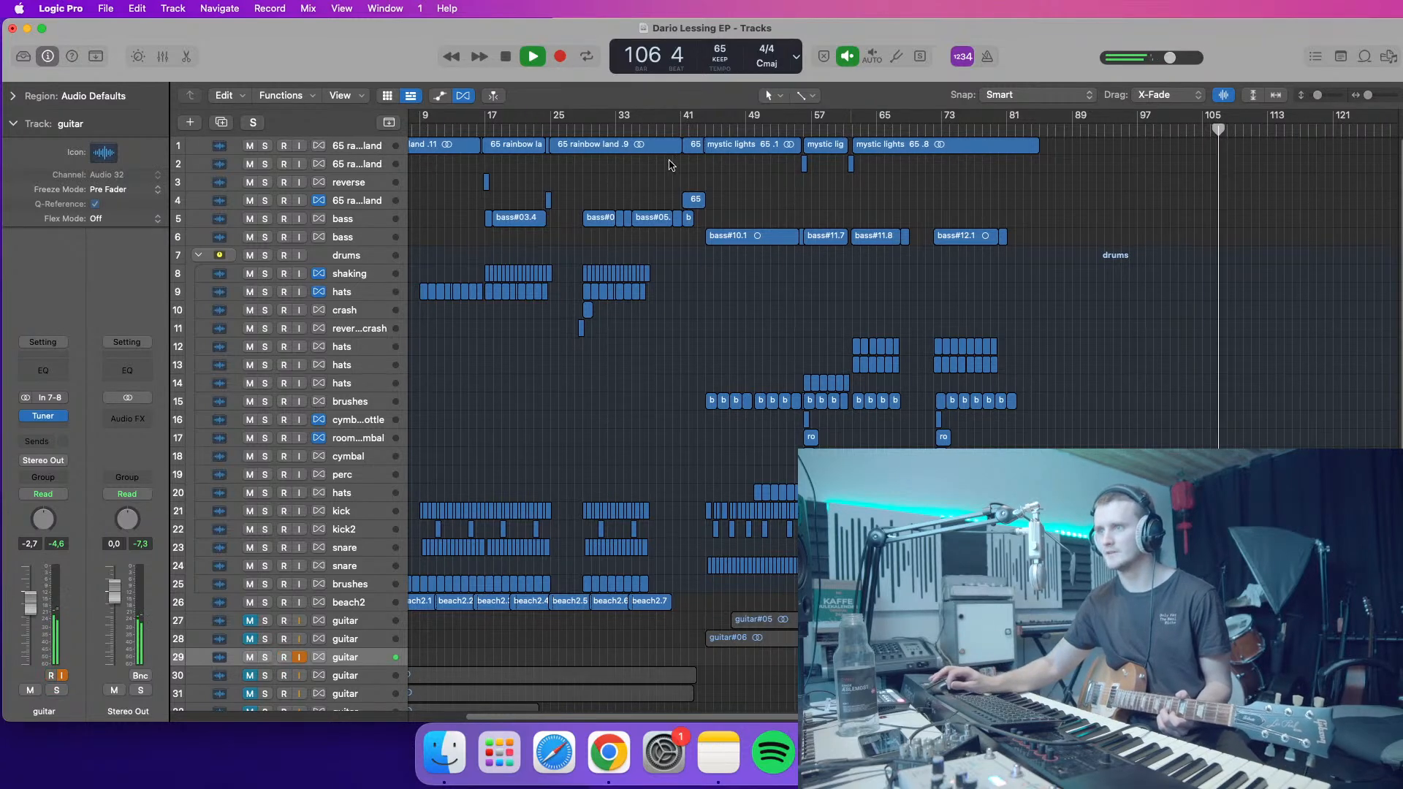
click(693, 121)
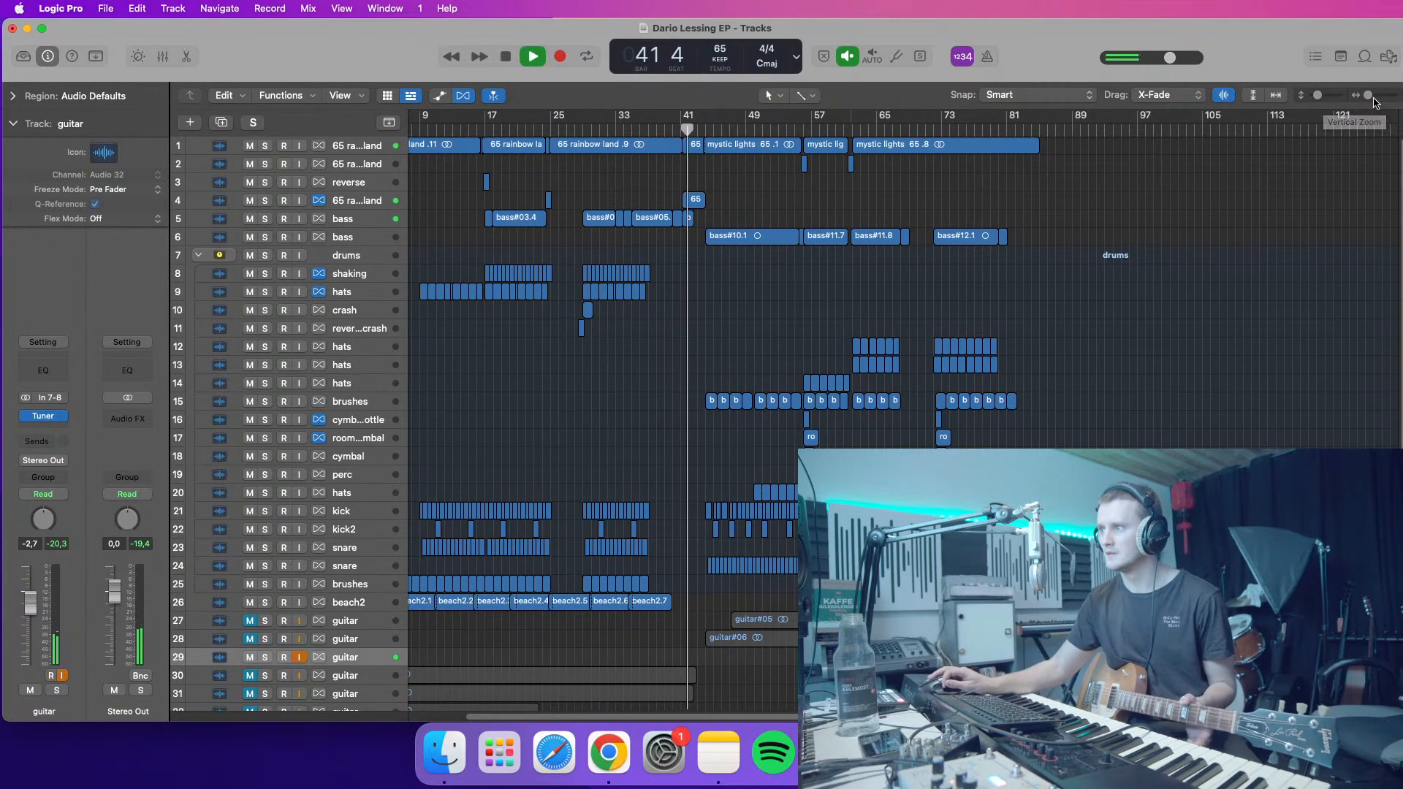
drag(1368, 95, 1393, 104)
click(704, 130)
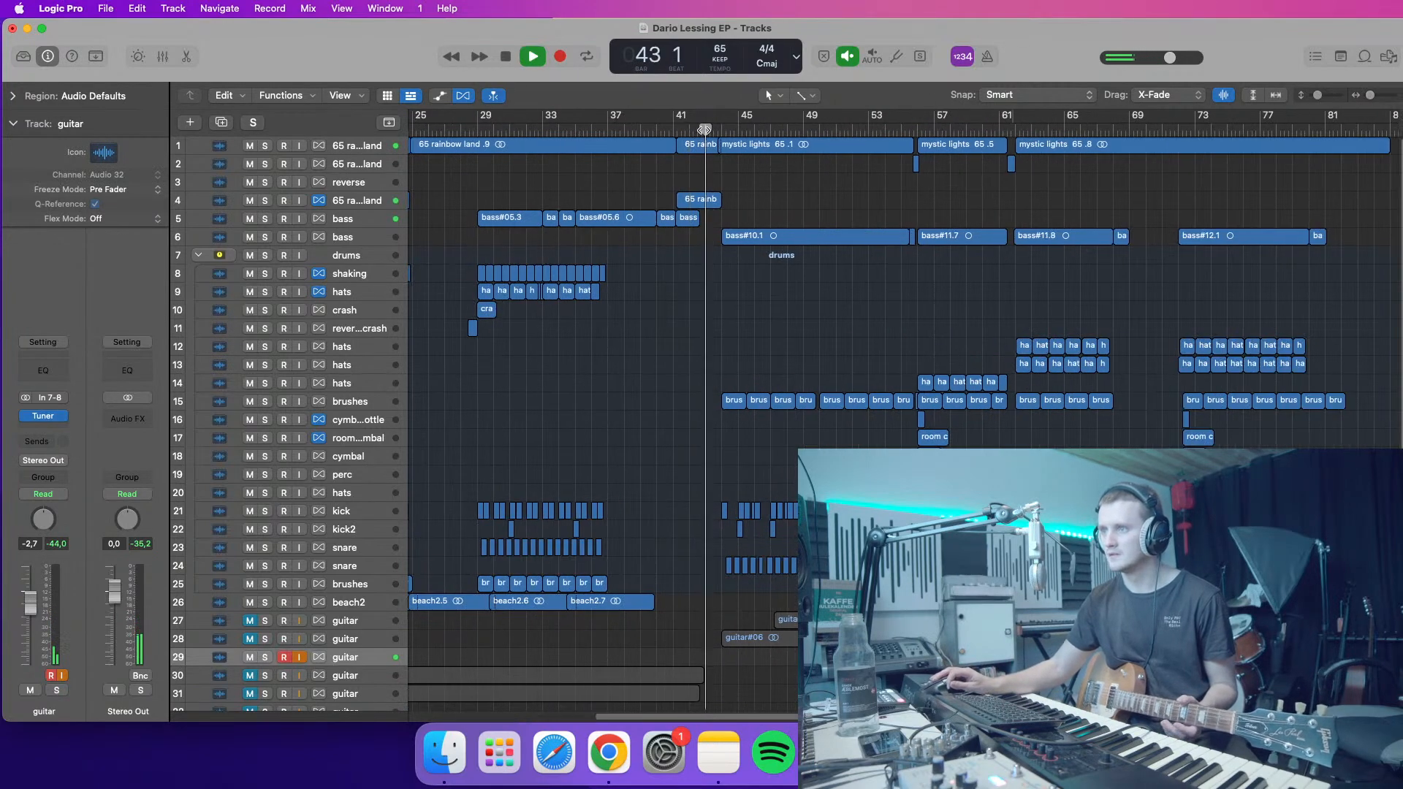
key(space)
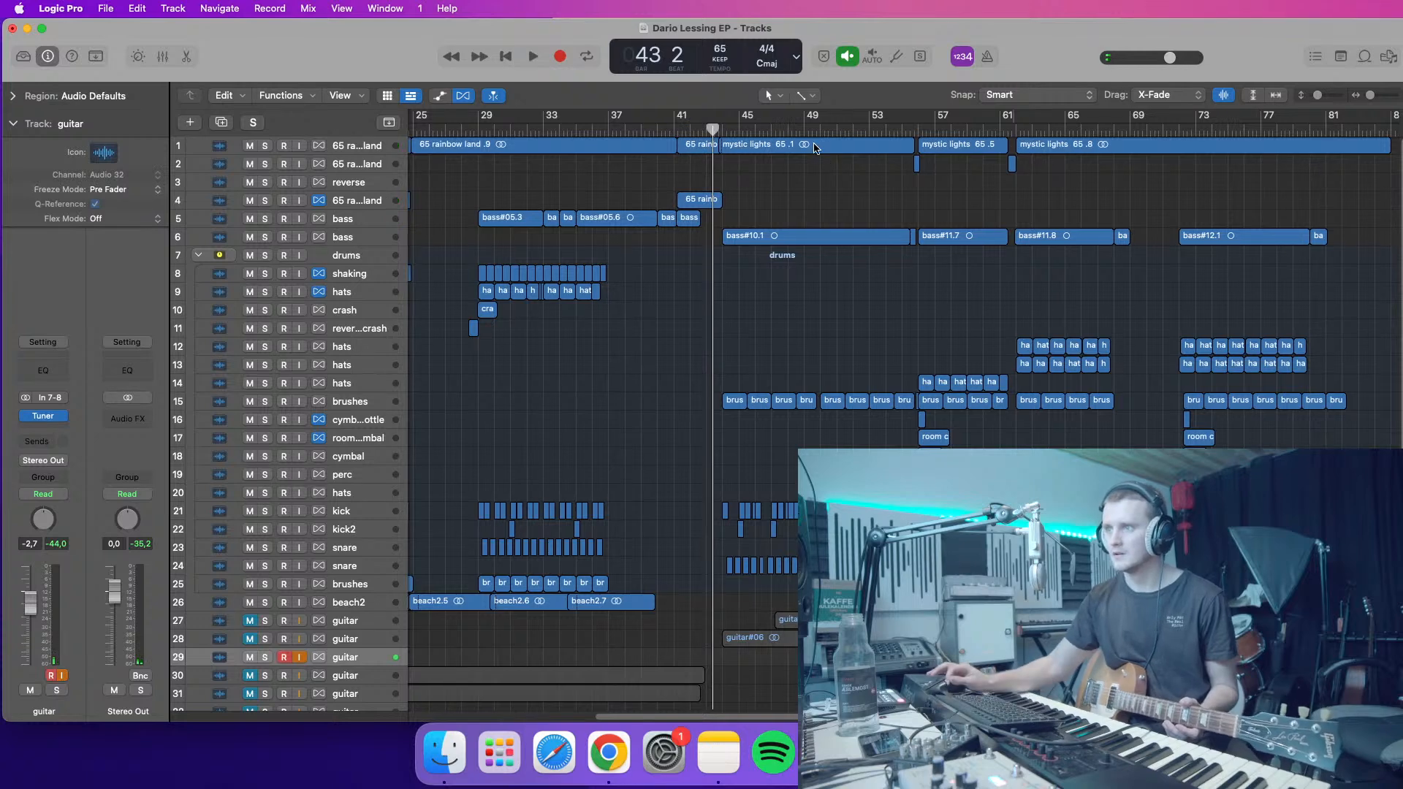
click(724, 128)
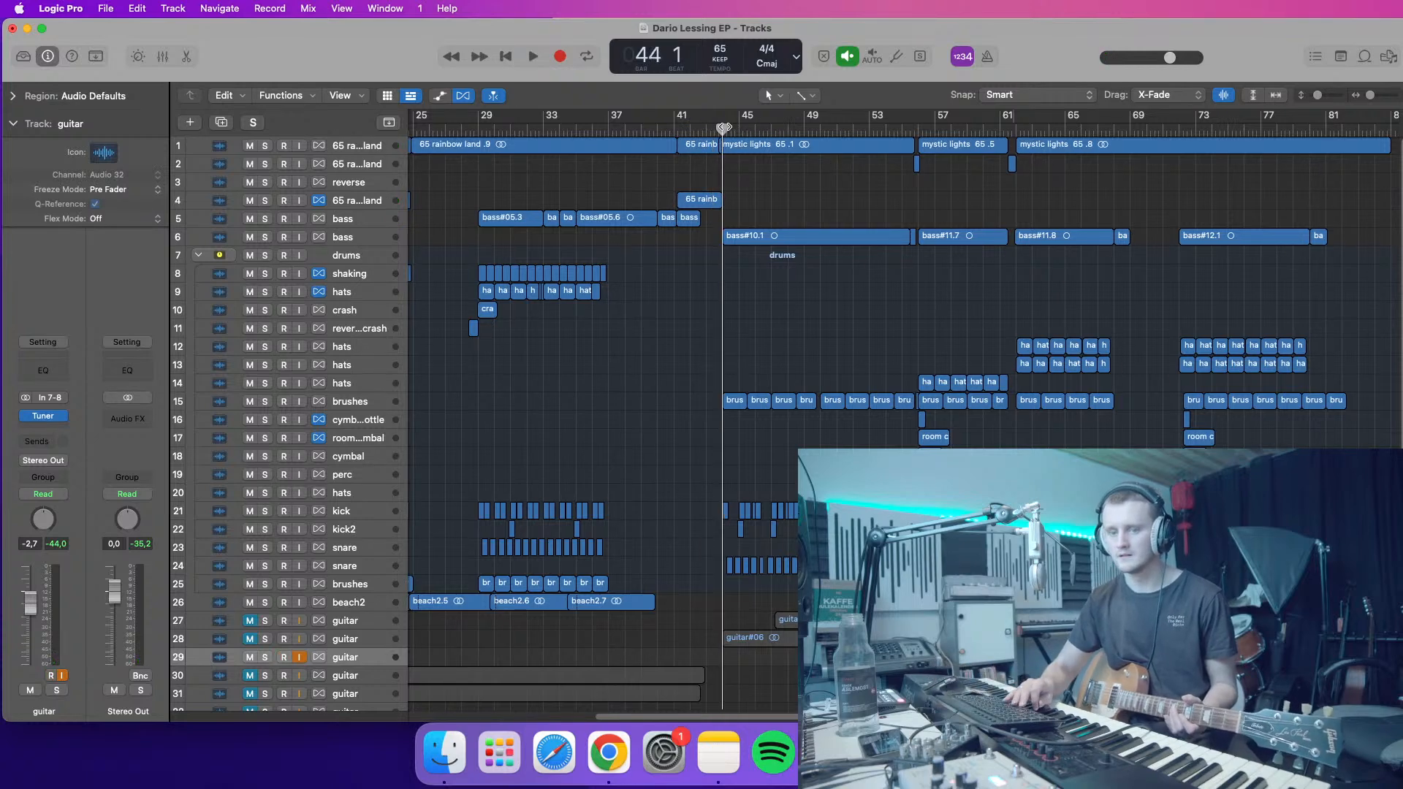
key(space)
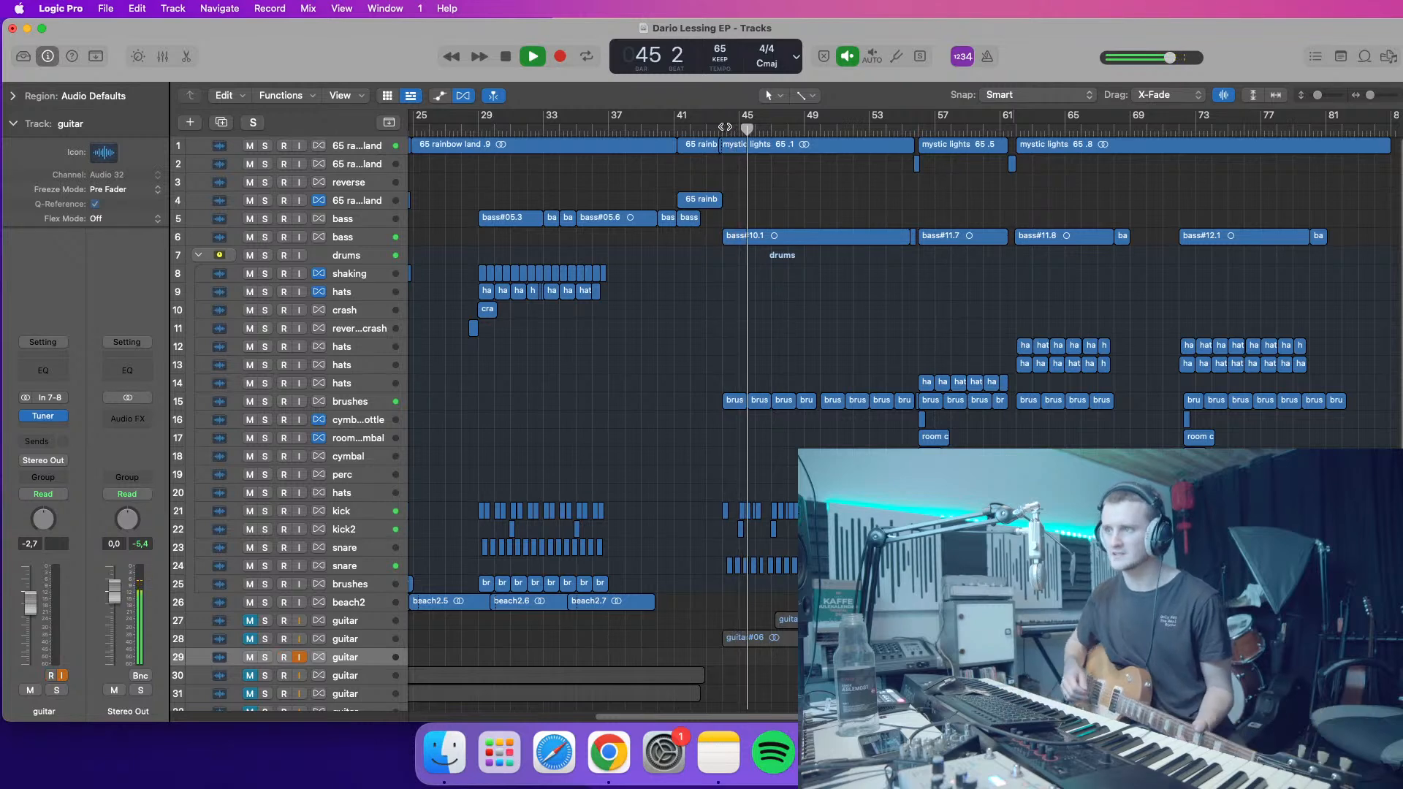
- Turn on the metronome and record a guitar take on track 29 from bar 44 to about bar 83
click(991, 55)
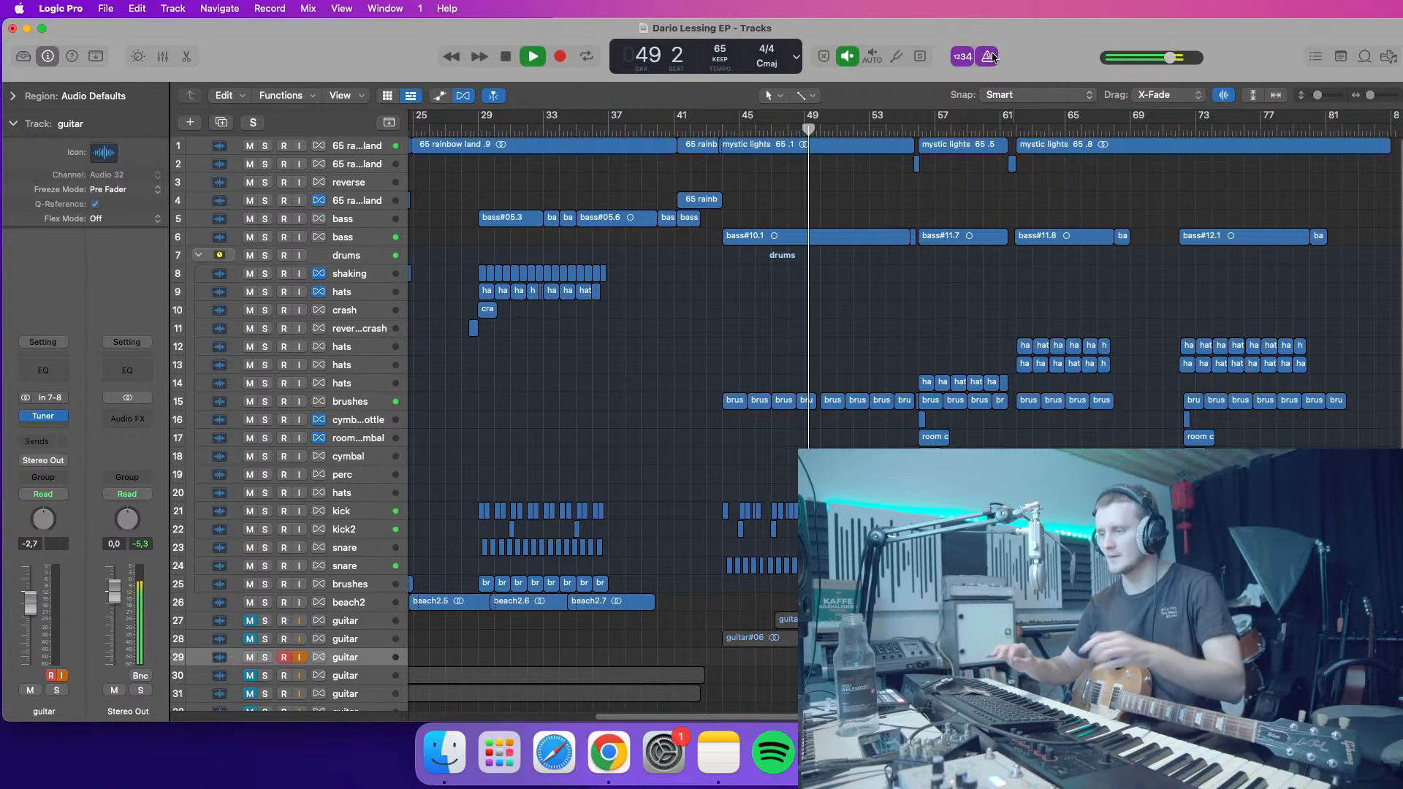
key(space)
click(720, 130)
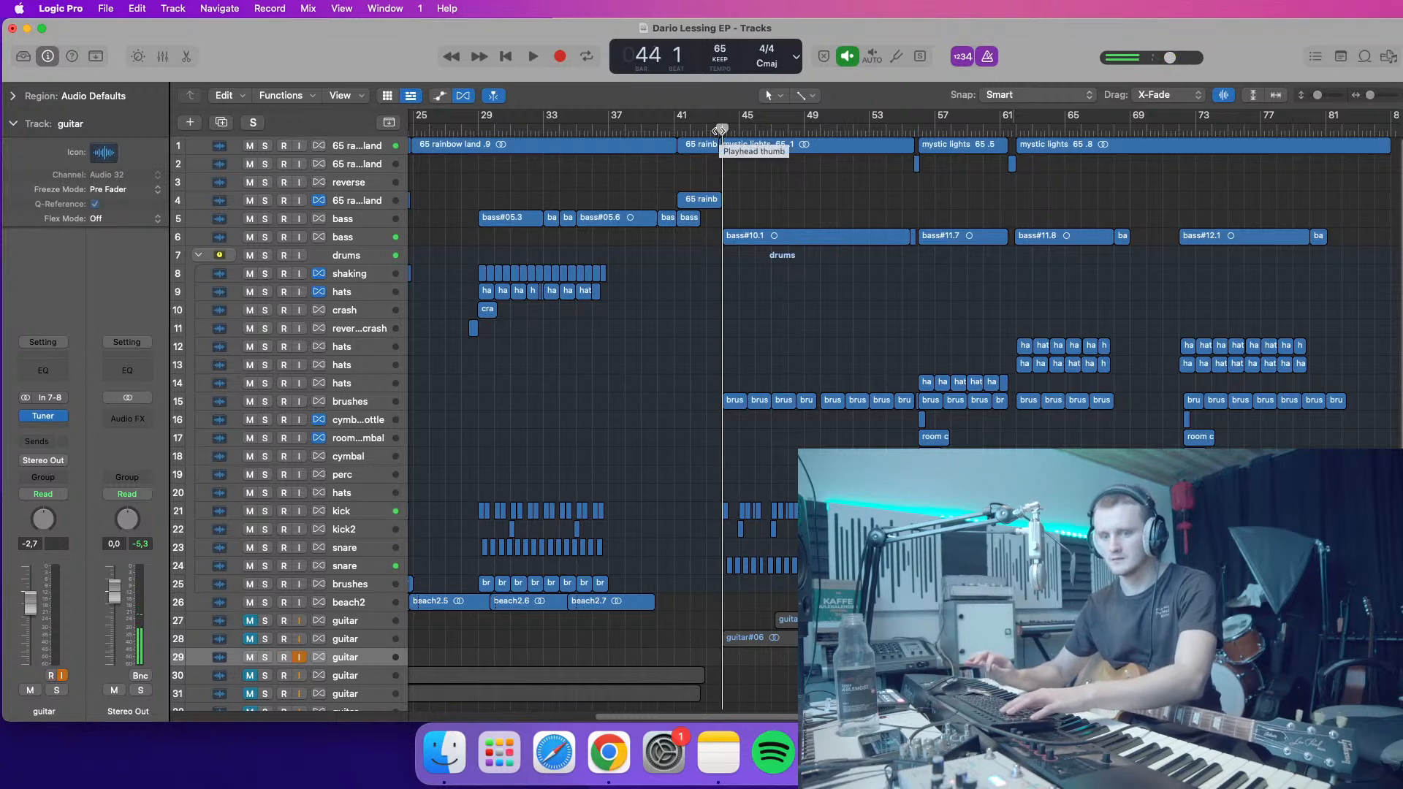
key(r)
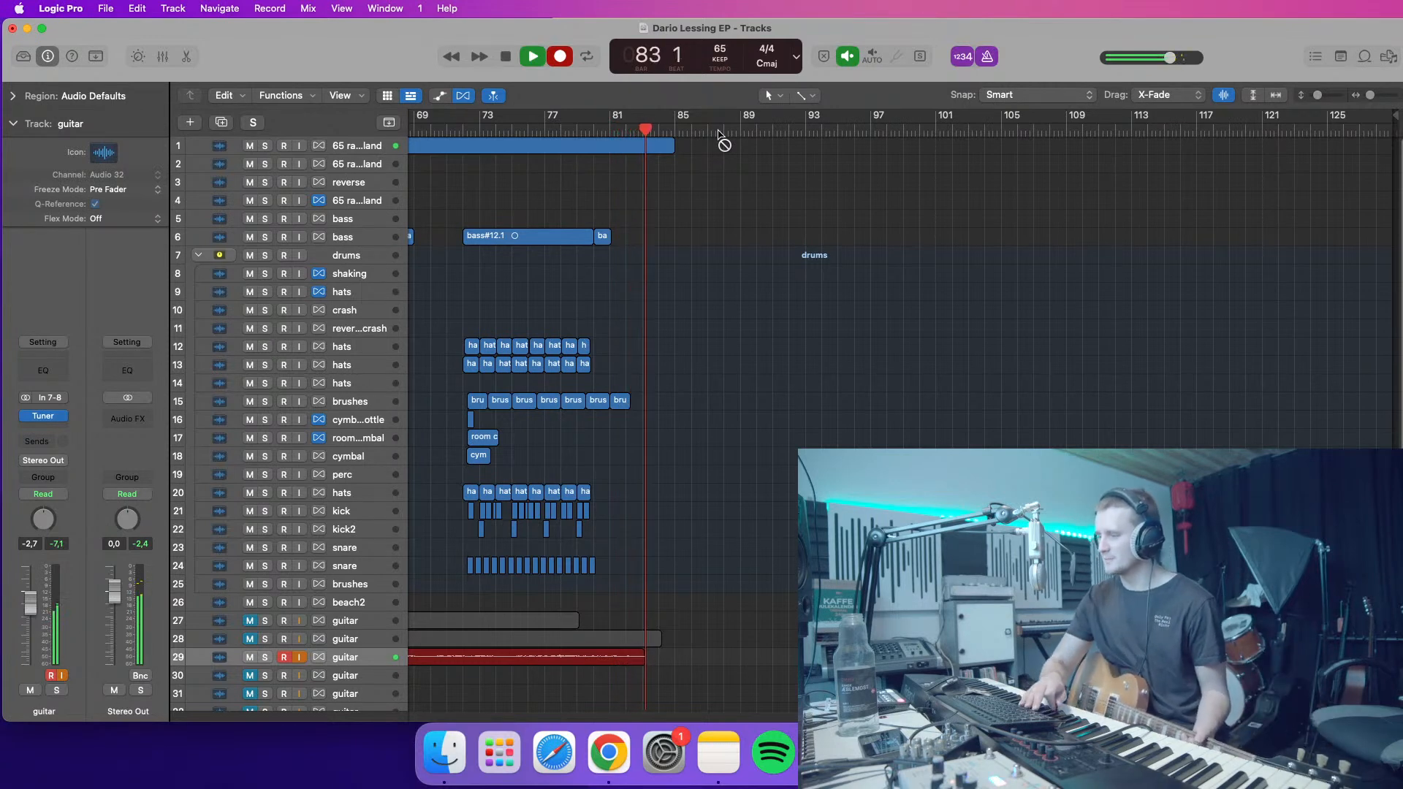
key(space)
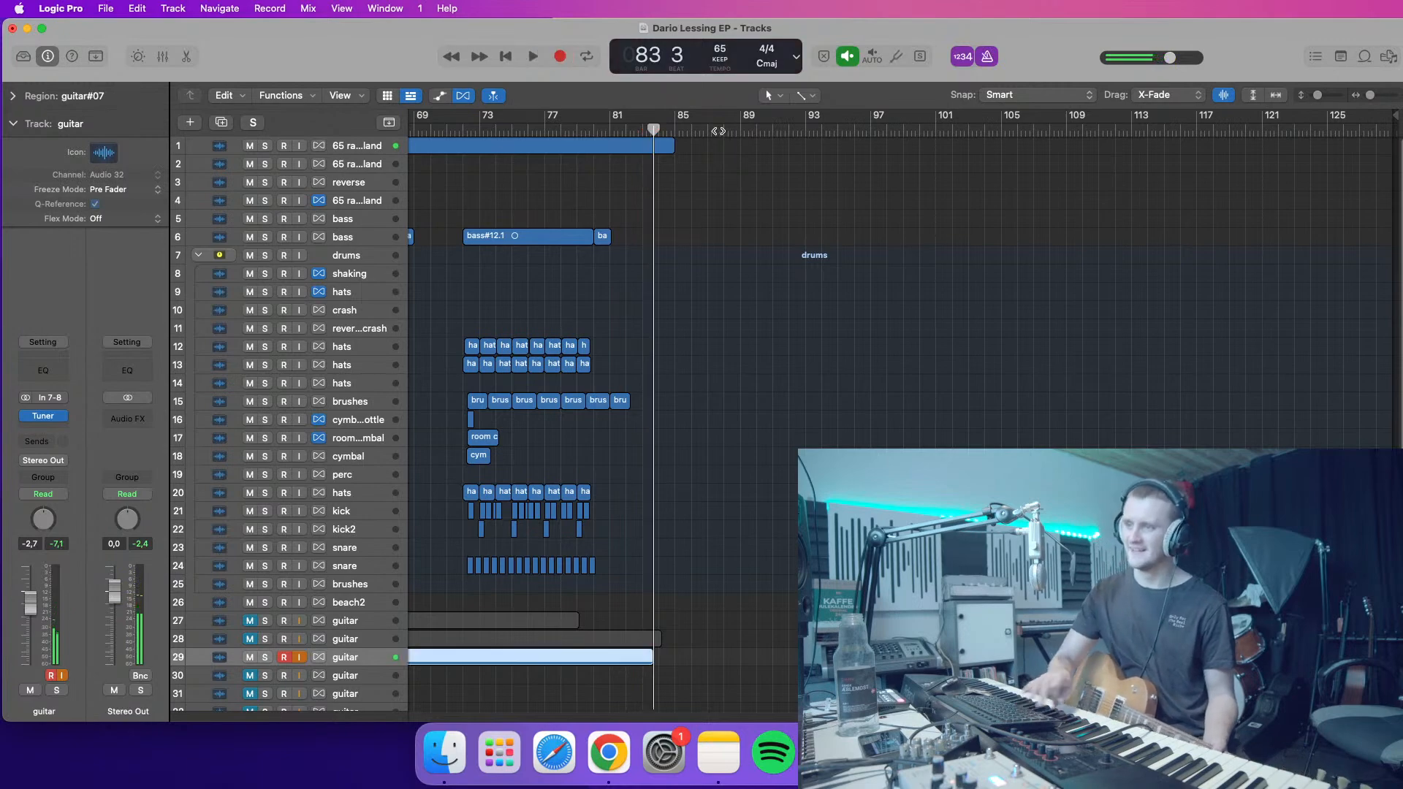
- Enlarge the track display and play back the new guitar take on track 29 from bar 77 for about one bar
drag(1318, 95, 1320, 95)
scroll(880, 295, left, 5)
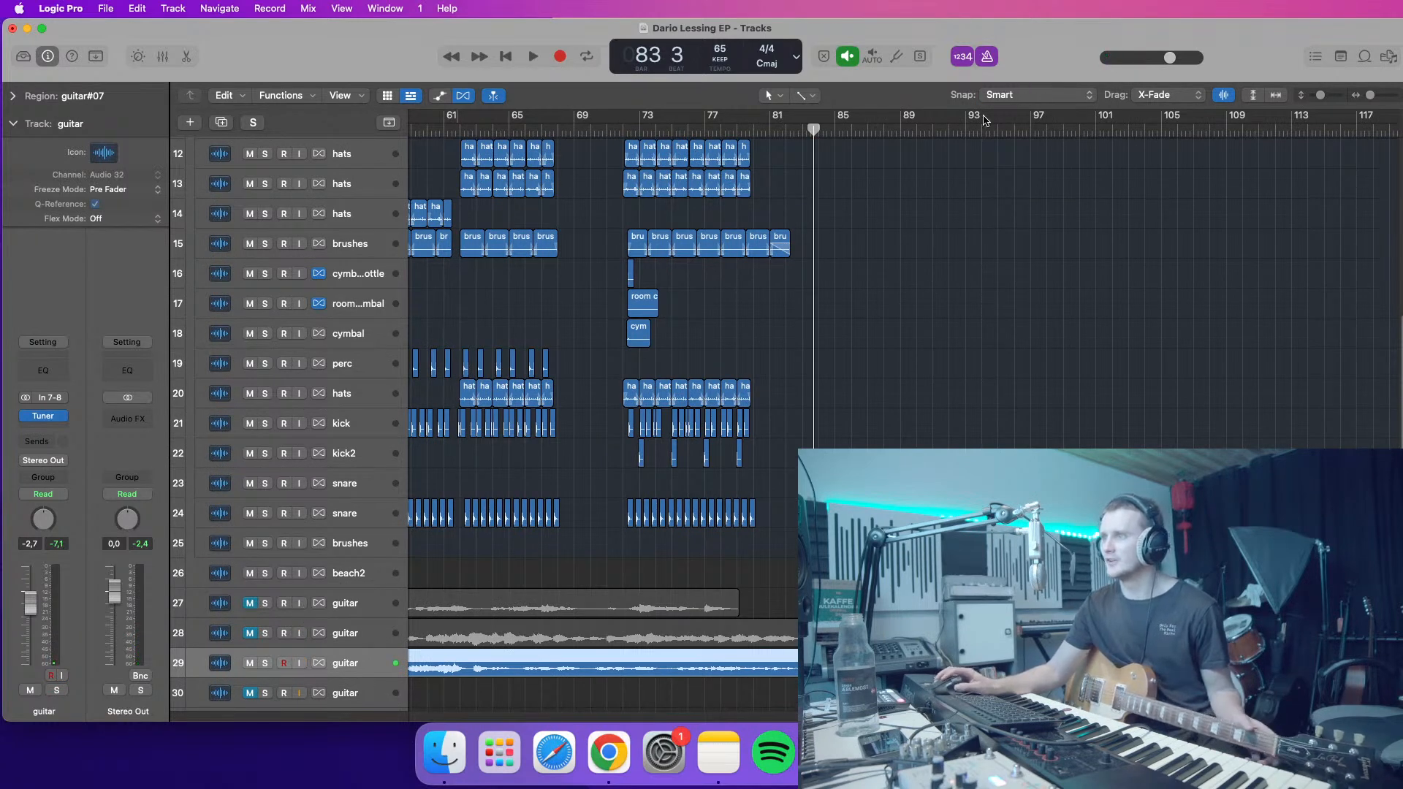
drag(721, 132, 704, 136)
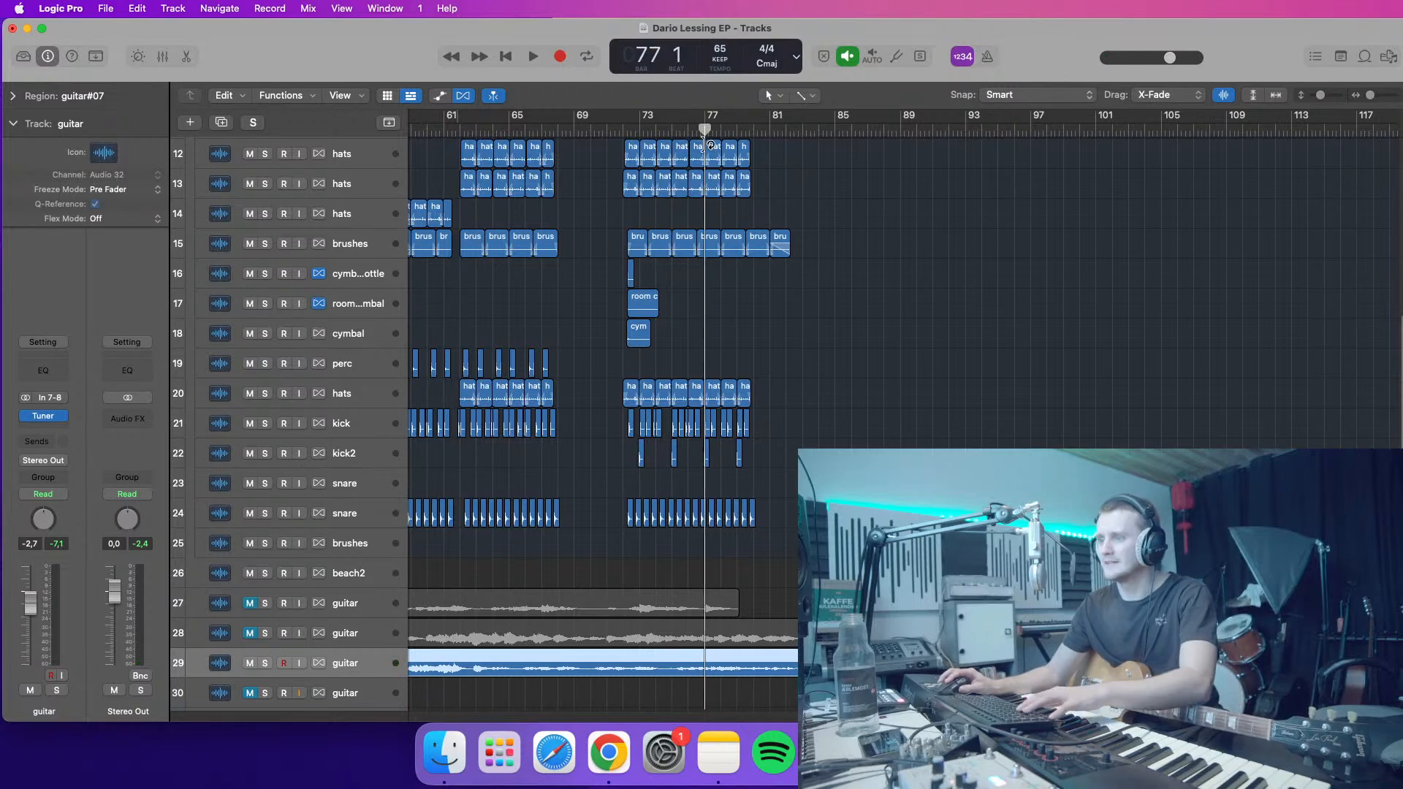
key(space)
drag(1369, 95, 1370, 96)
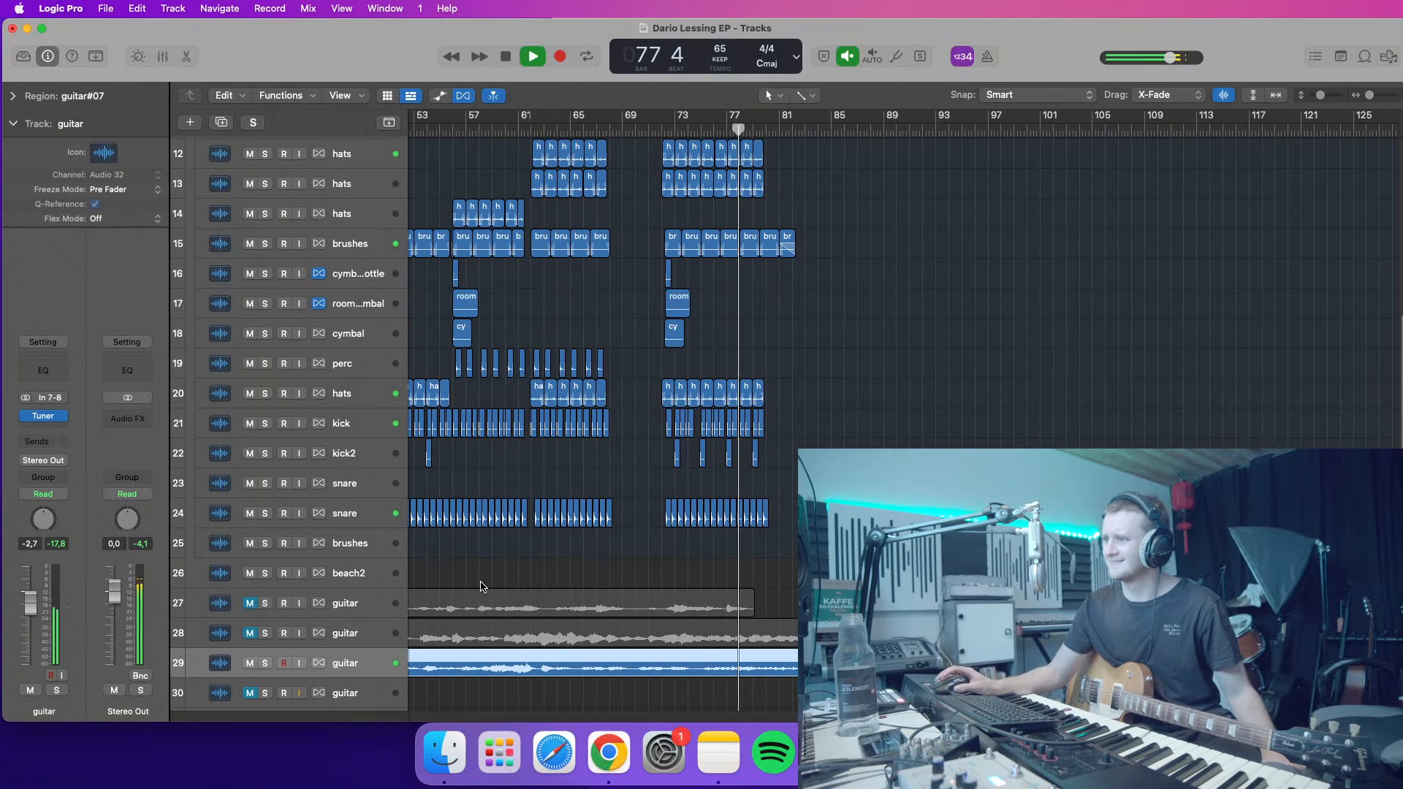
key(space)
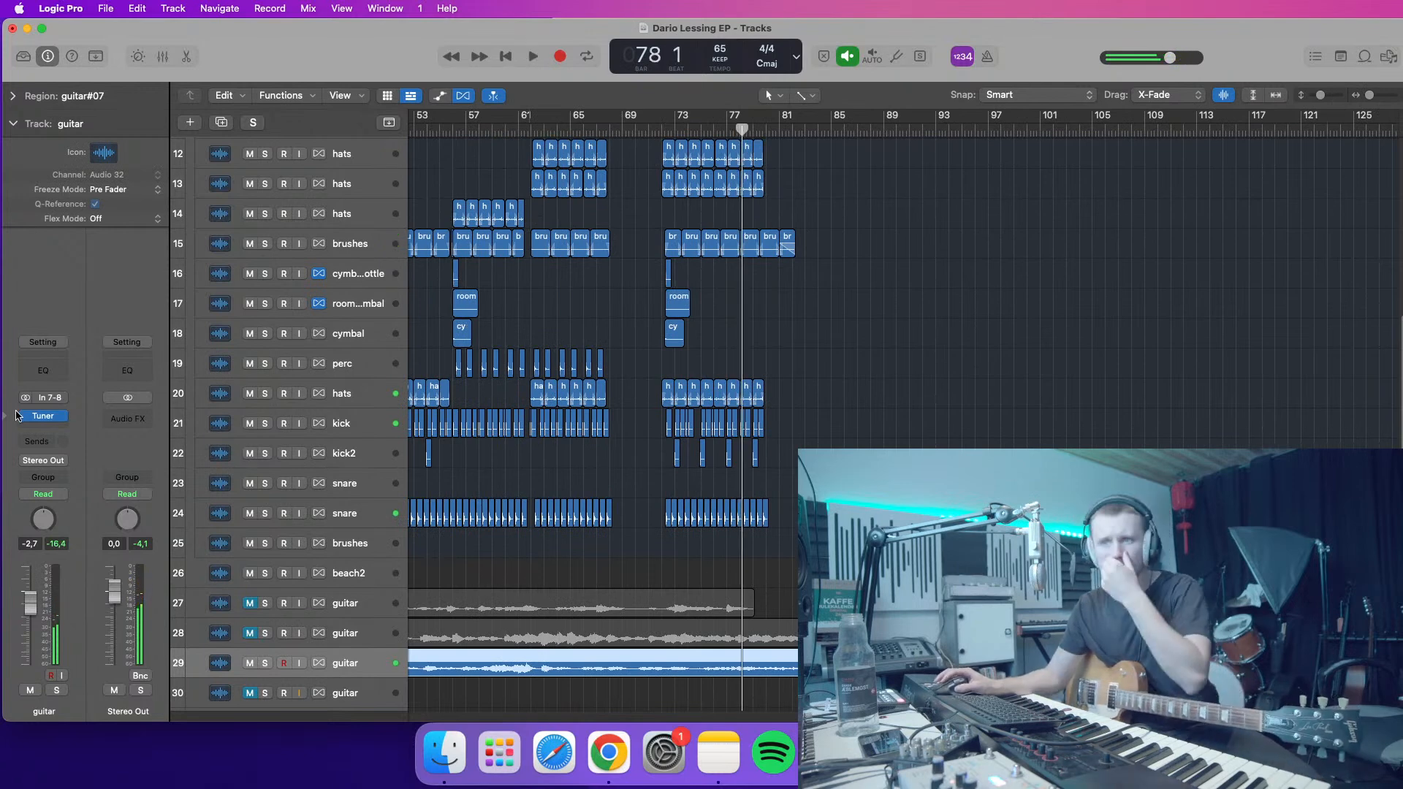
- Insert a stereo Raum reverb on the track 29 guitar, lower its Mix during playback, and close the plug-in
click(42, 430)
mouse_move(93, 494)
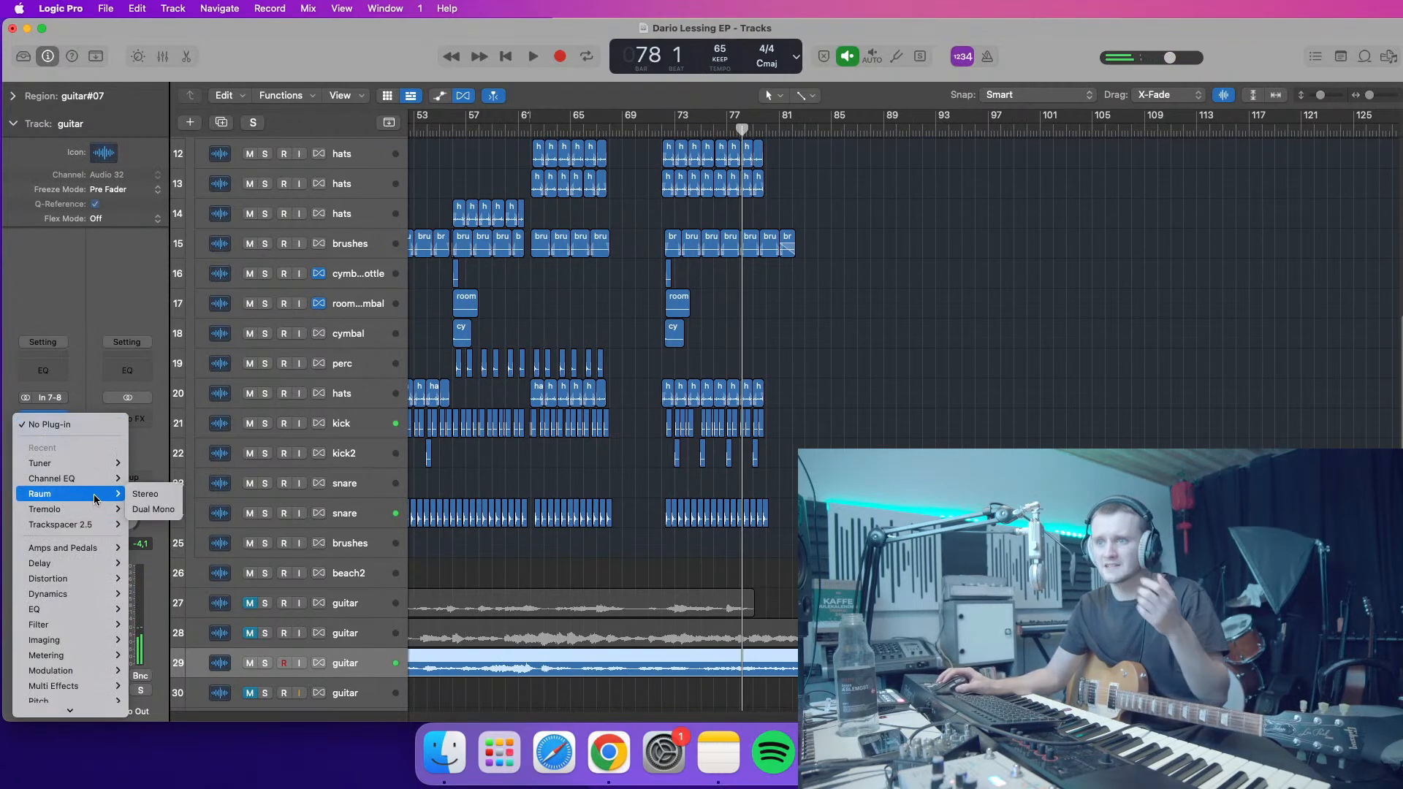
click(175, 495)
key(space)
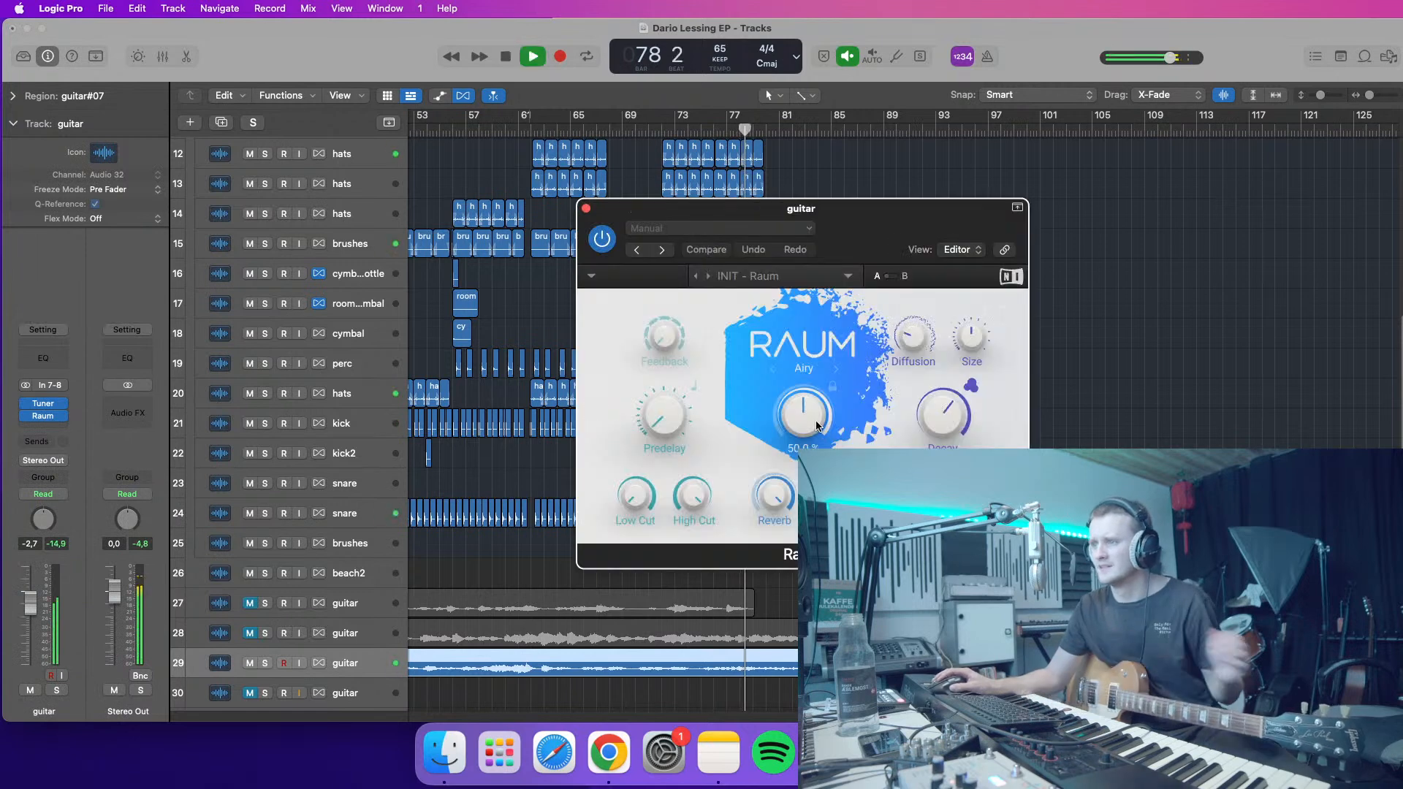
drag(802, 462, 795, 492)
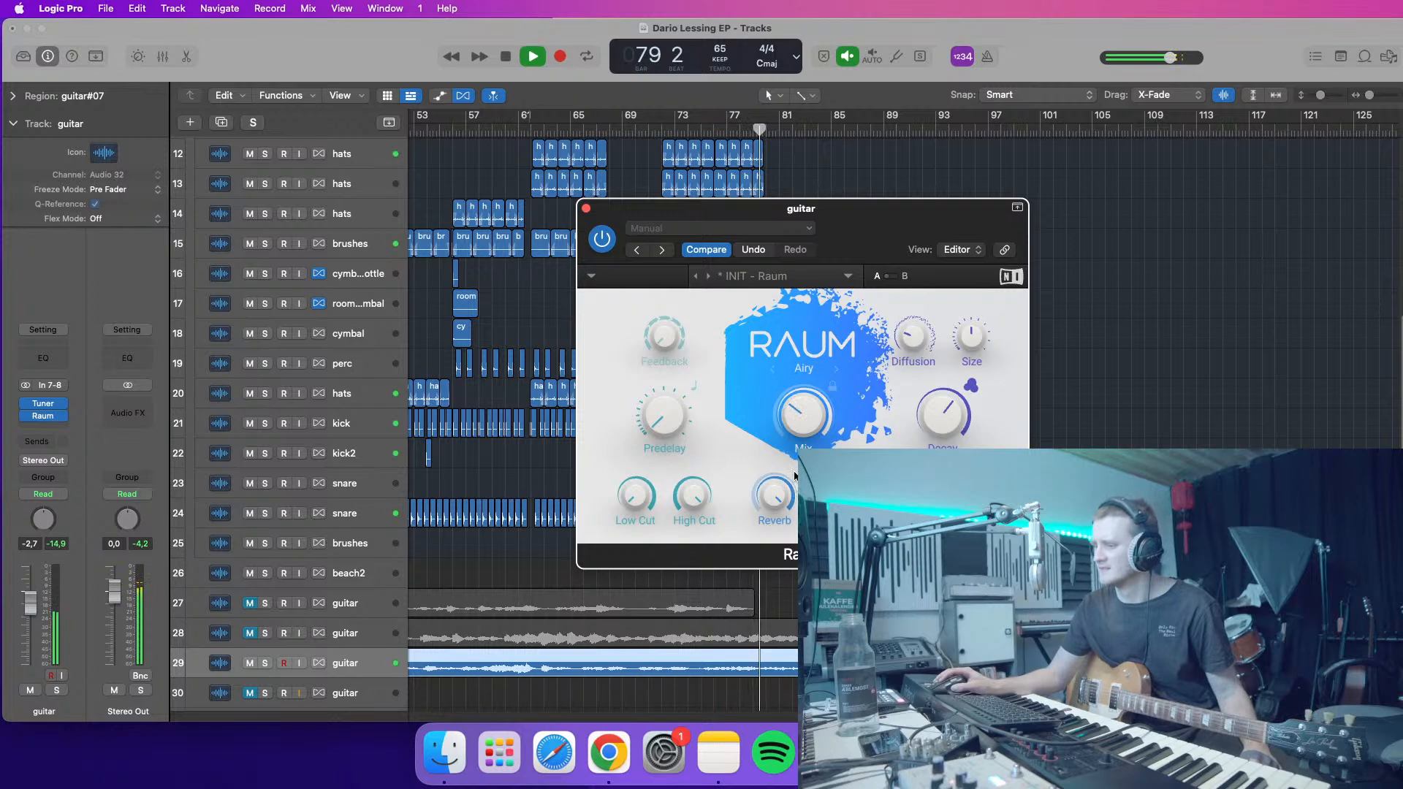
click(586, 209)
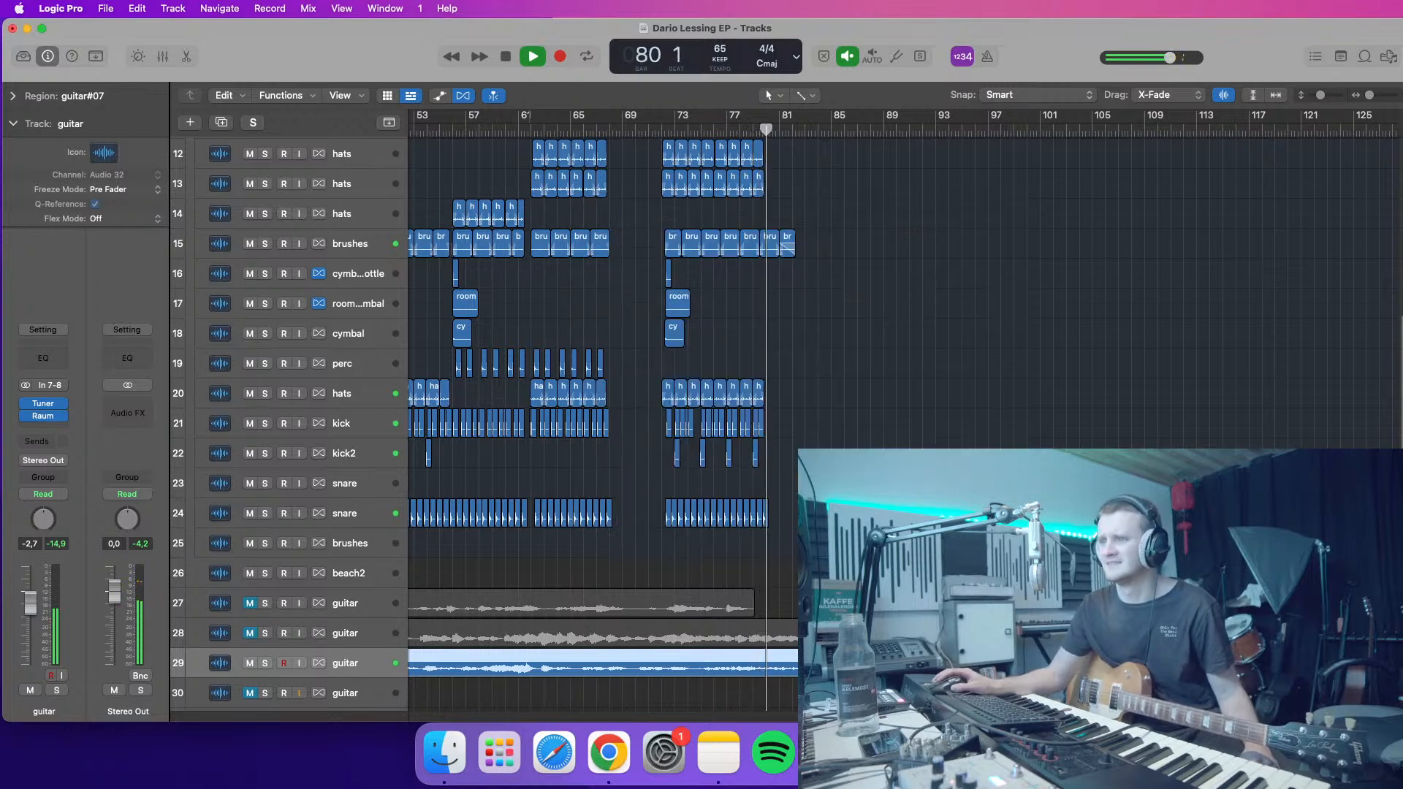
- Replay from about bar 72 and lower the track 29 guitar's volume to -3.1 dB
scroll(900, 292, left, 3)
mouse_move(1320, 96)
mouse_down()
mouse_move(1311, 107)
mouse_move(1322, 96)
mouse_up()
scroll(1327, 113, left, 5)
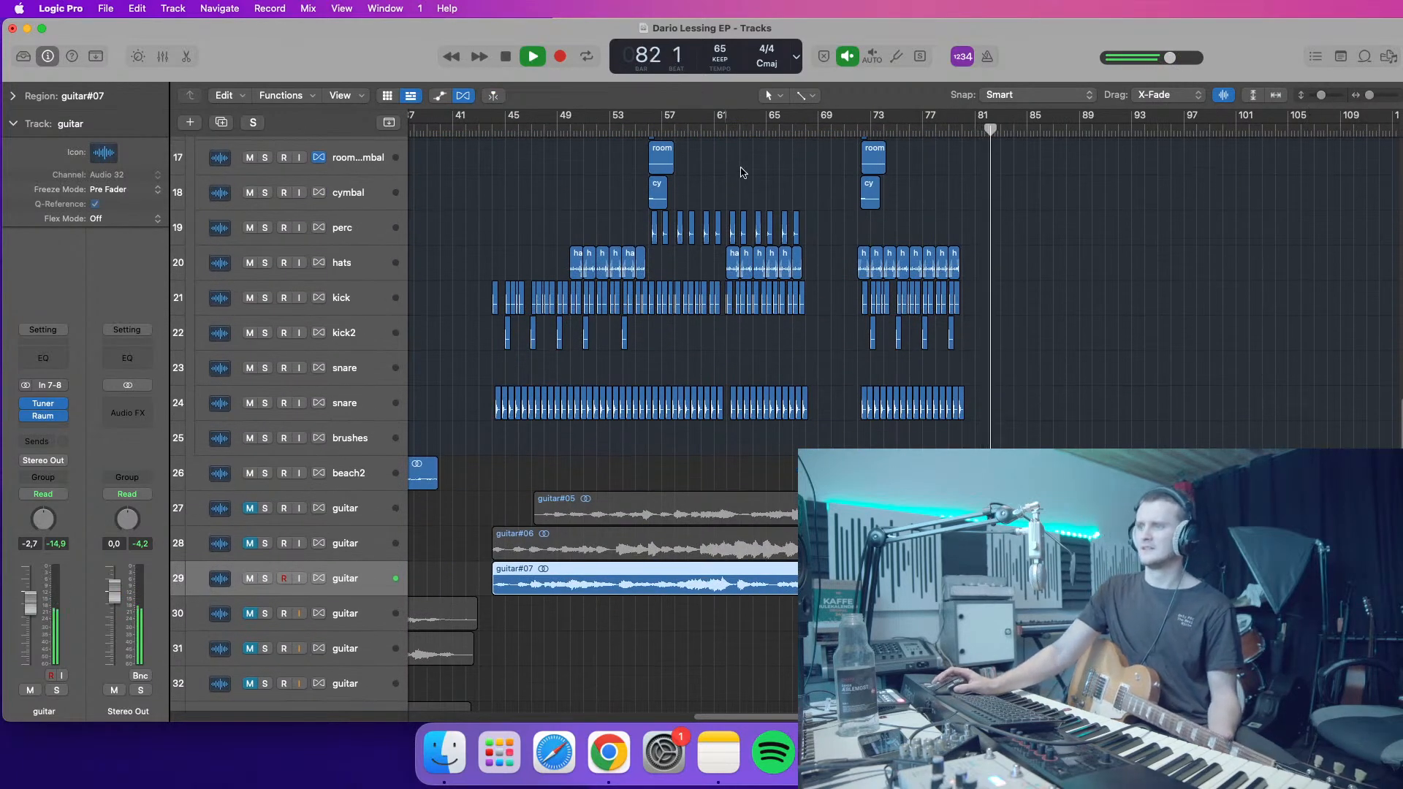
click(859, 129)
drag(1321, 96, 1316, 99)
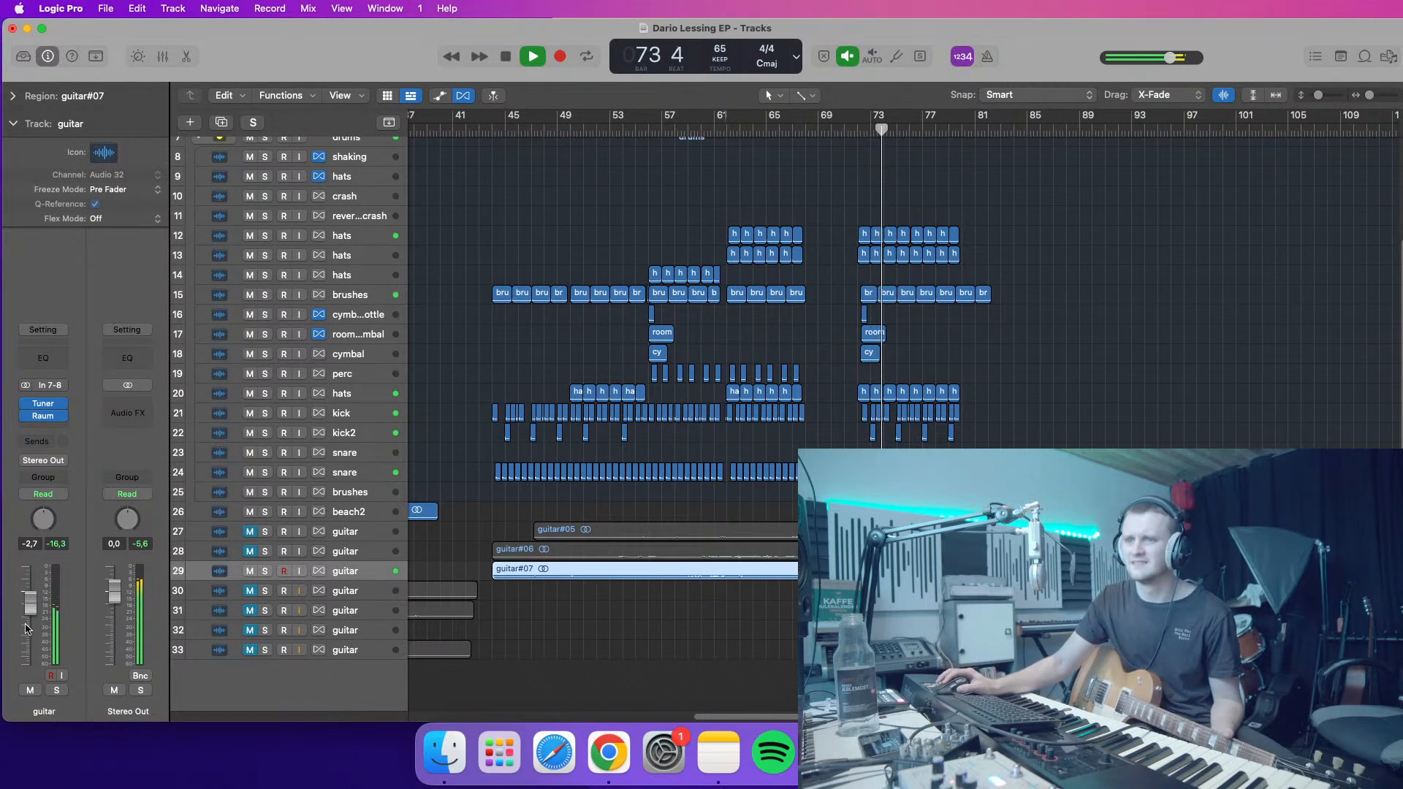
drag(30, 609, 30, 604)
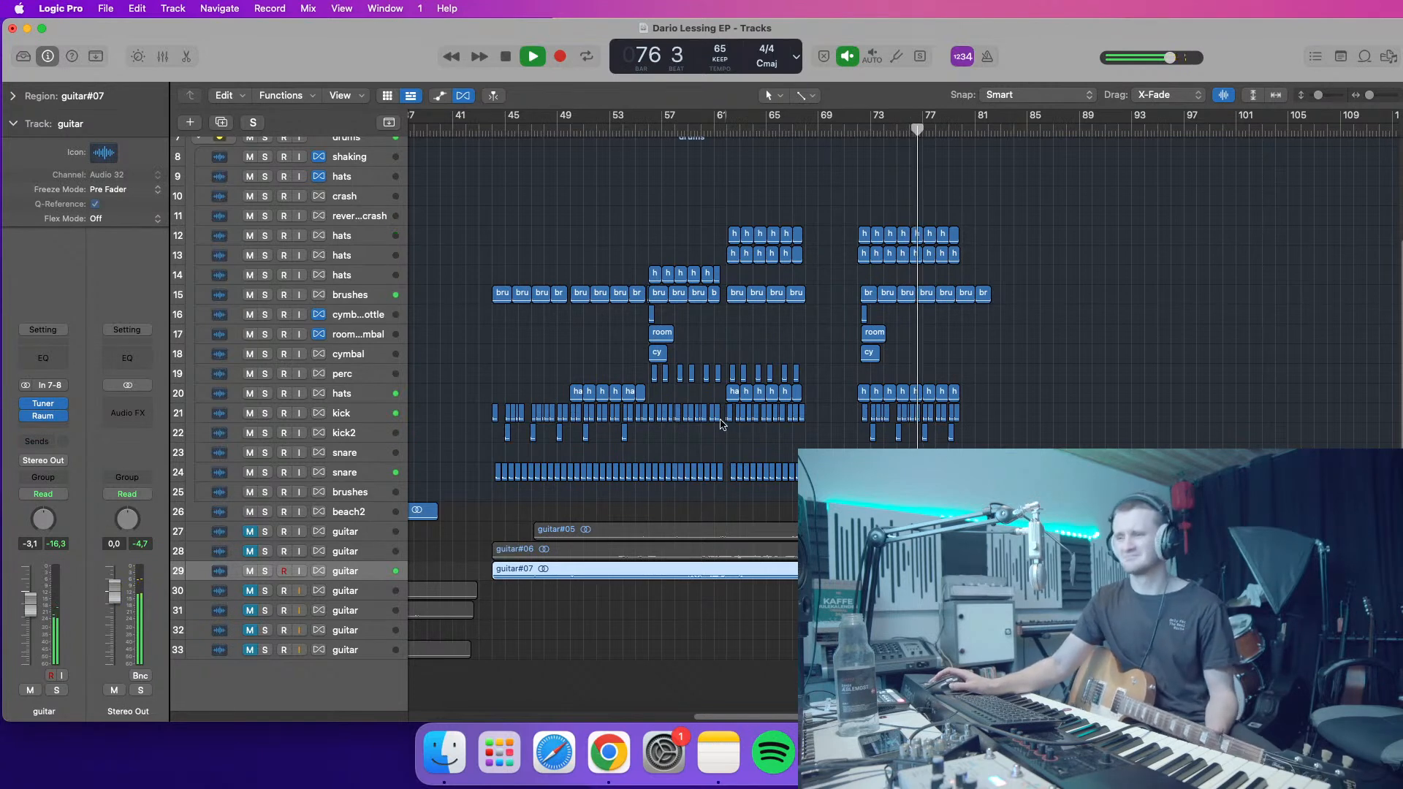
- Unmute the guitars on tracks 27 and 28 and lower both volumes, setting track 27 to -6.0 dB
click(249, 534)
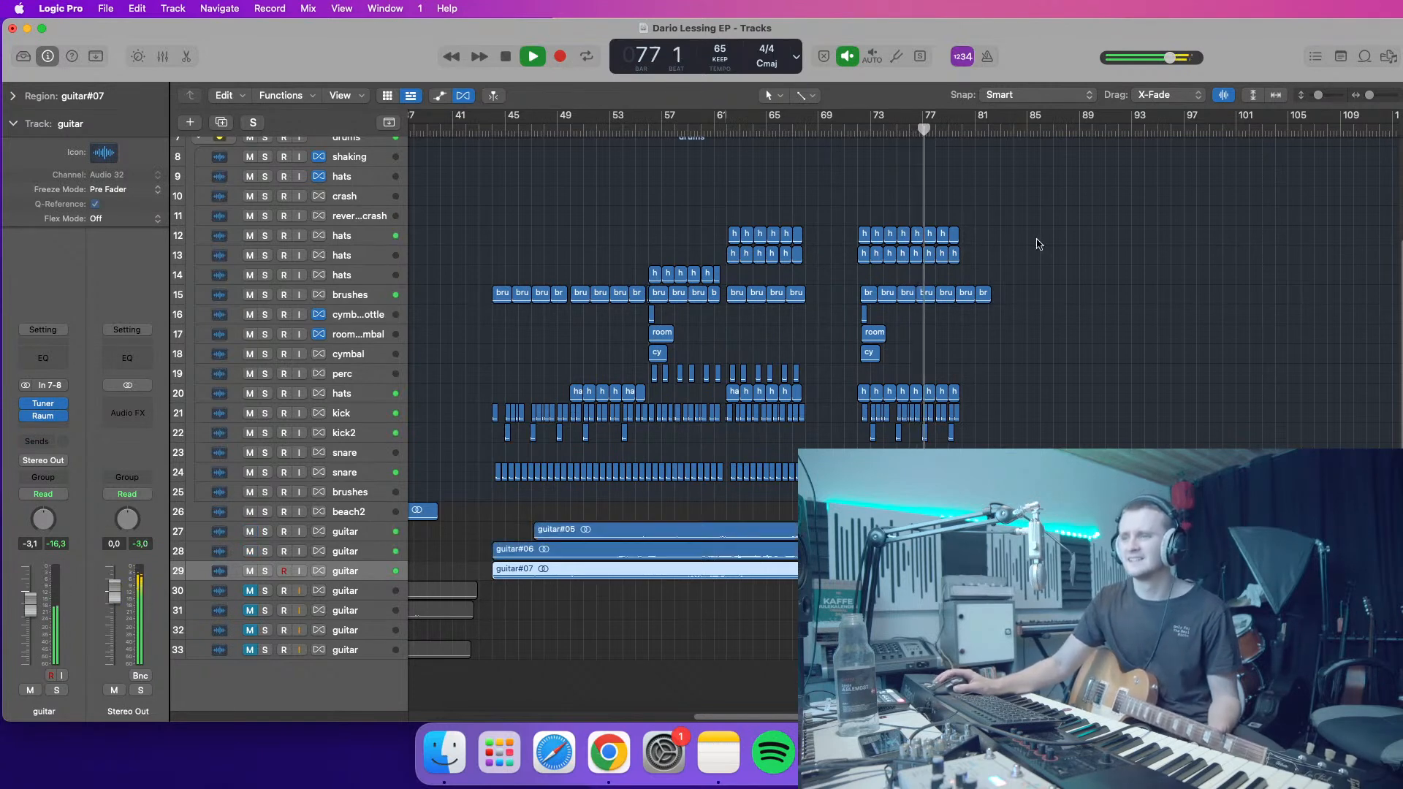
mouse_move(1319, 95)
mouse_down()
mouse_move(1314, 127)
mouse_move(1325, 99)
mouse_up()
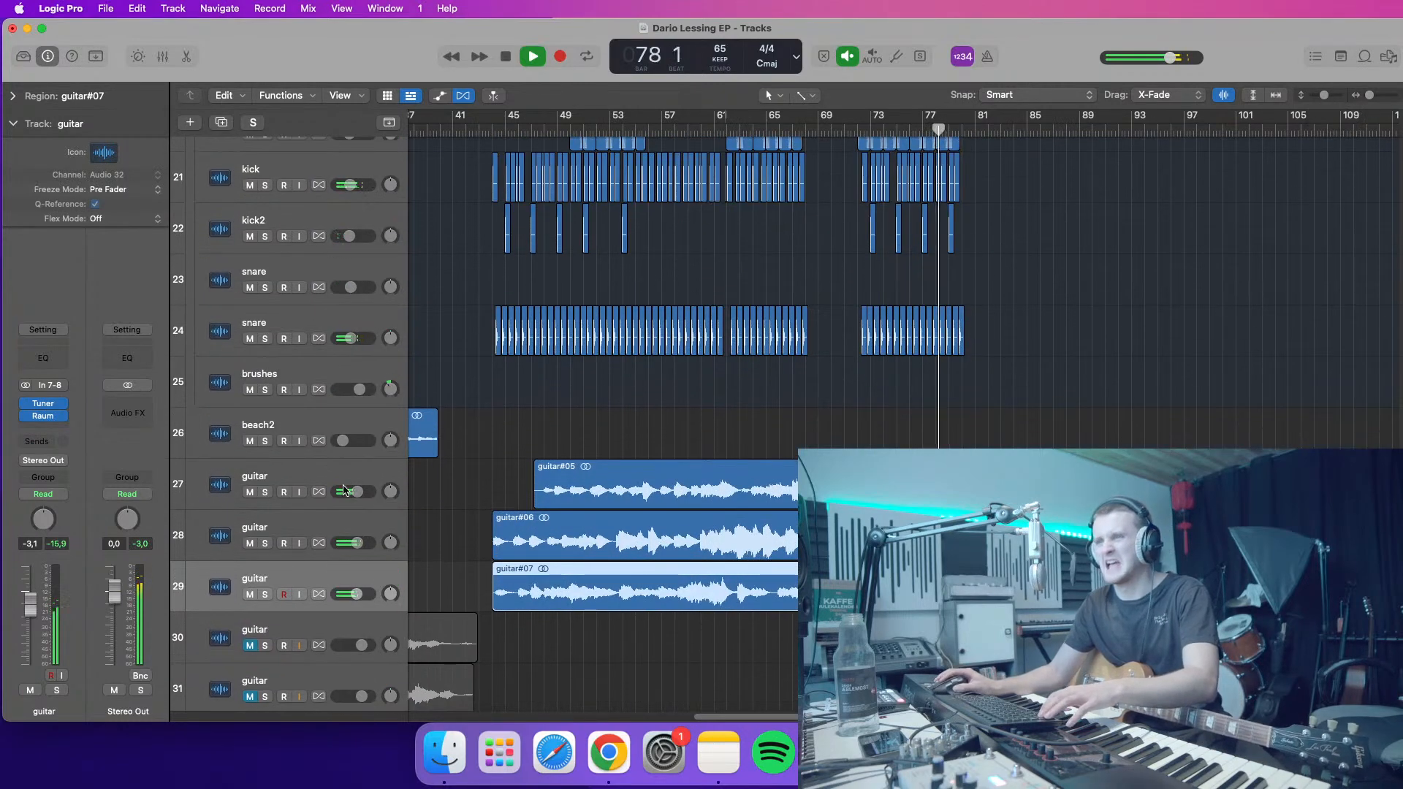
click(290, 500)
drag(357, 492, 352, 492)
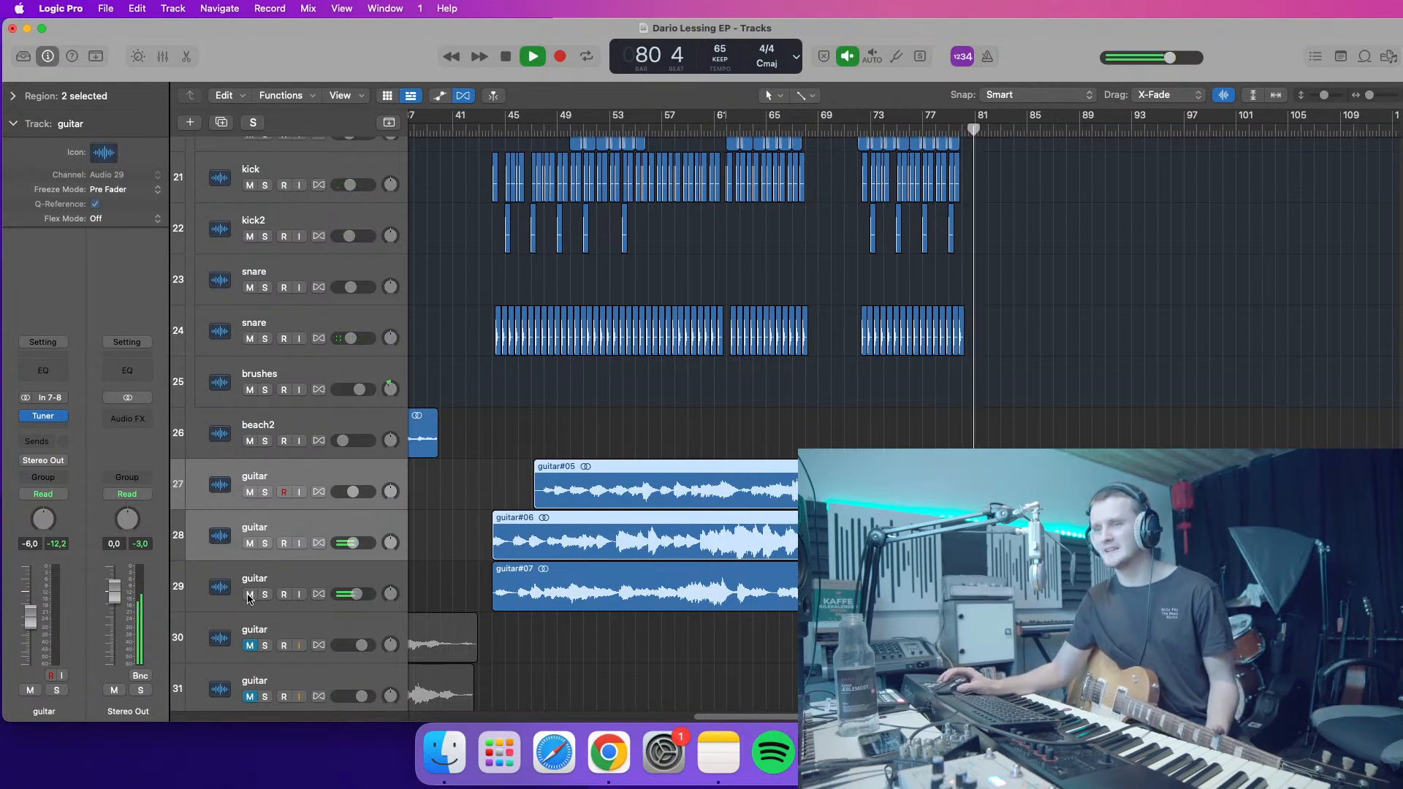
- Select the track 29 guitar, replay the layered guitars from bar 77, and briefly solo the guitar on track 27
click(289, 576)
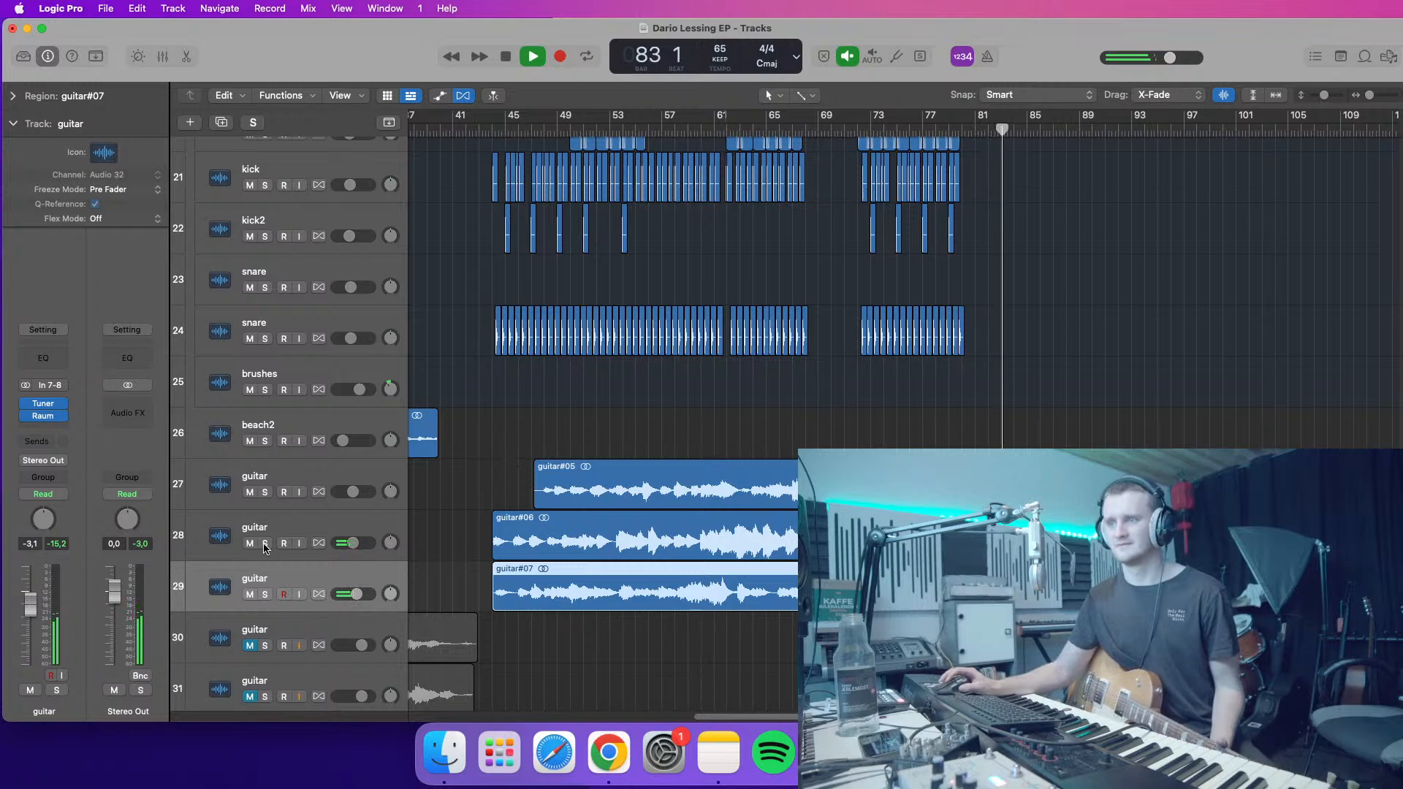
click(923, 130)
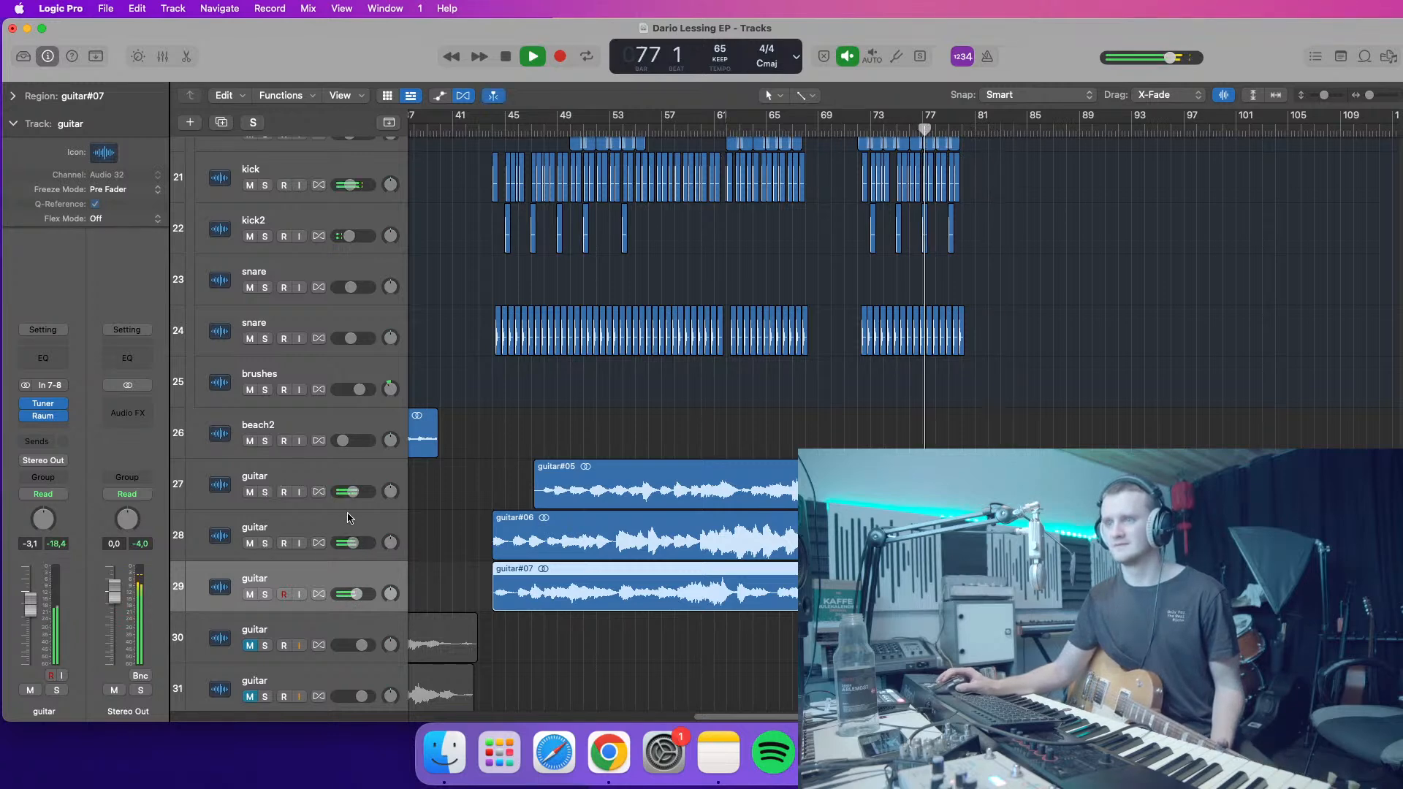
click(260, 124)
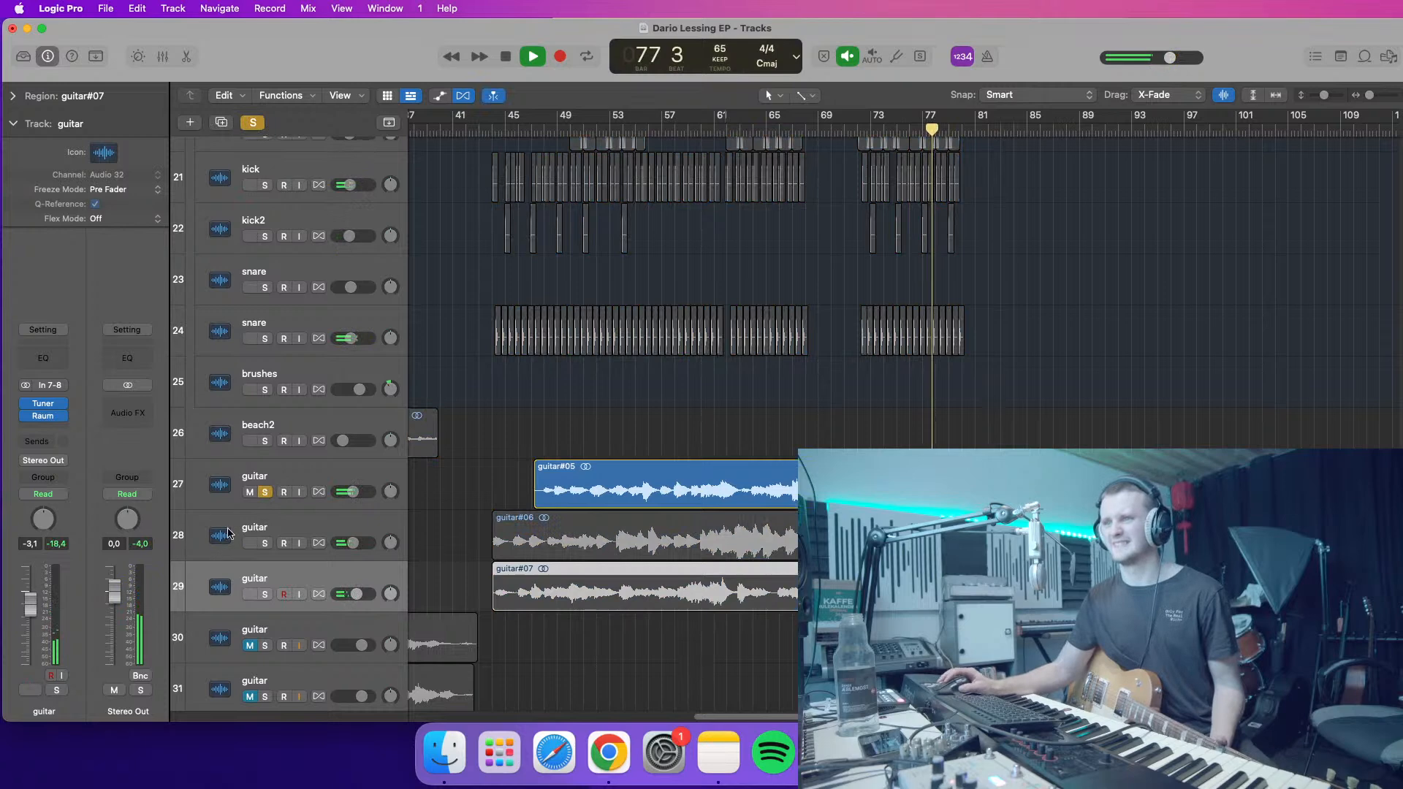
click(260, 126)
- Mute the guitars on tracks 28 and 29, replay from bar 77, and stop playback
drag(249, 543, 244, 565)
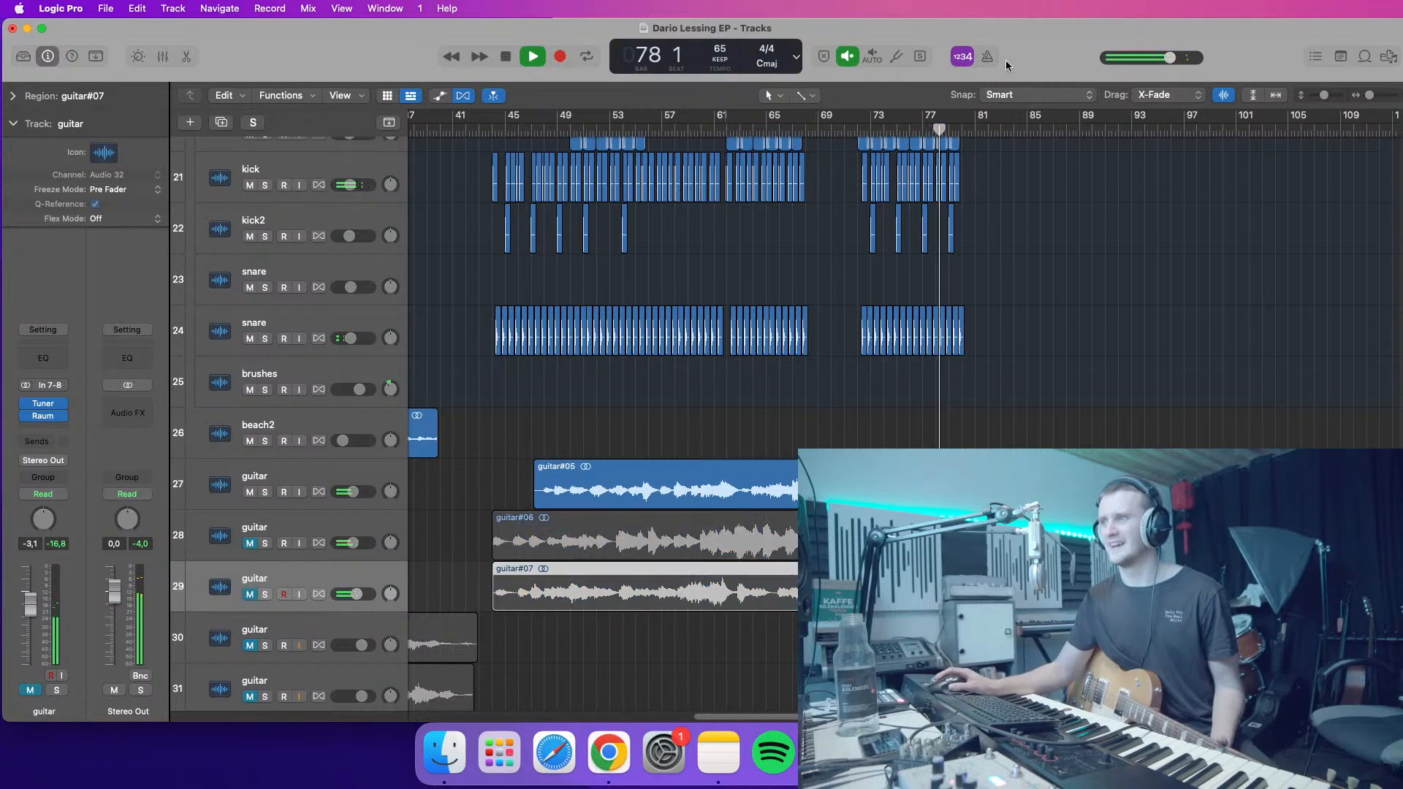
click(923, 131)
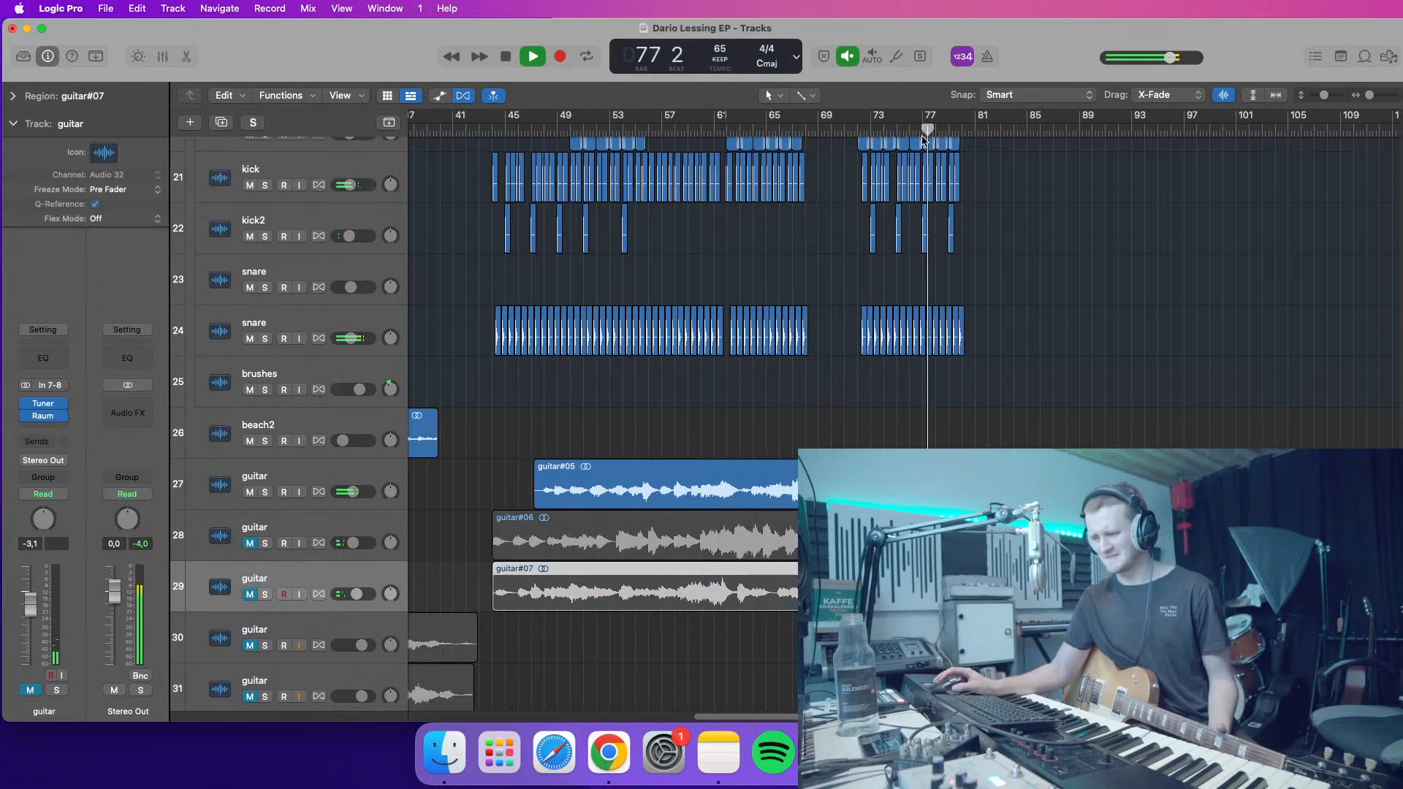
drag(1324, 95, 1369, 95)
key(space)
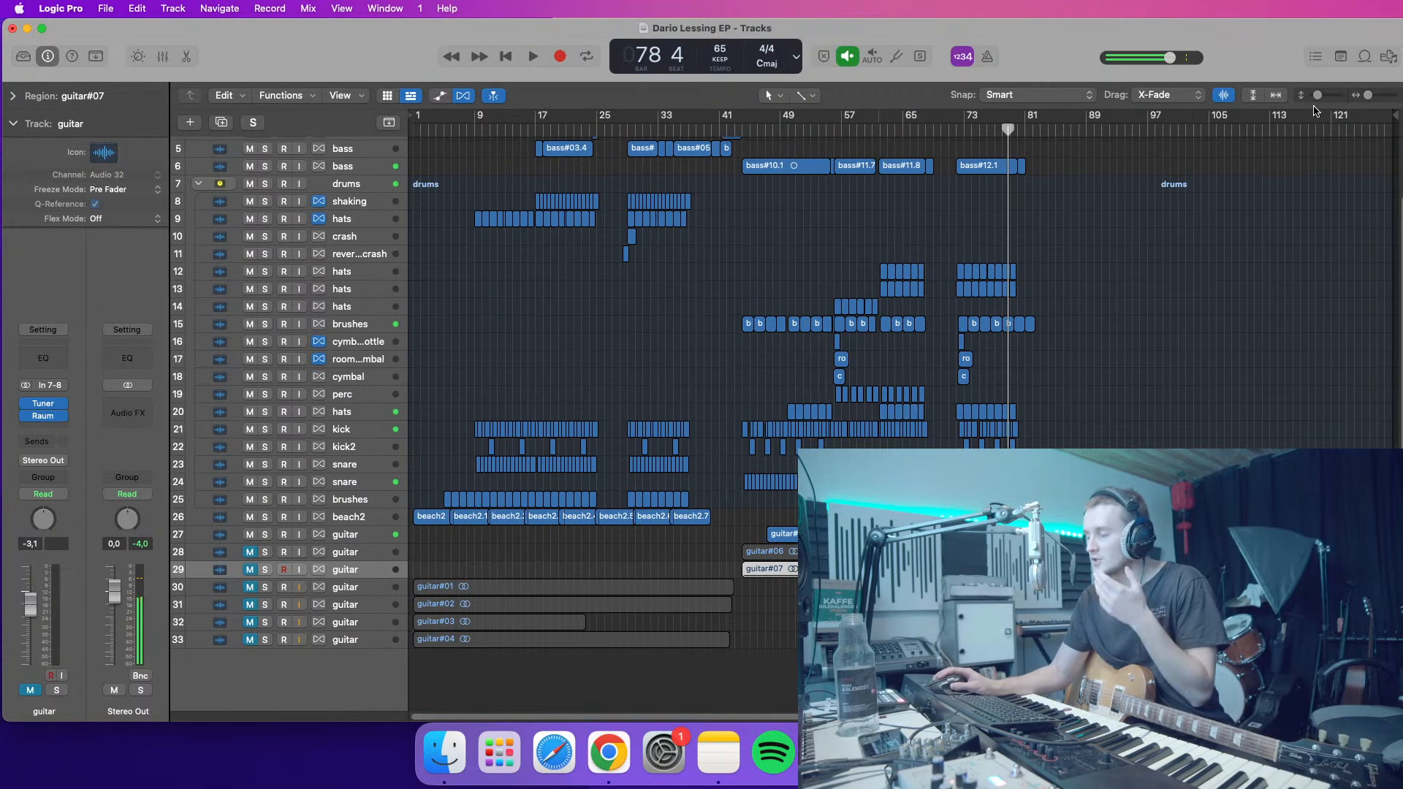